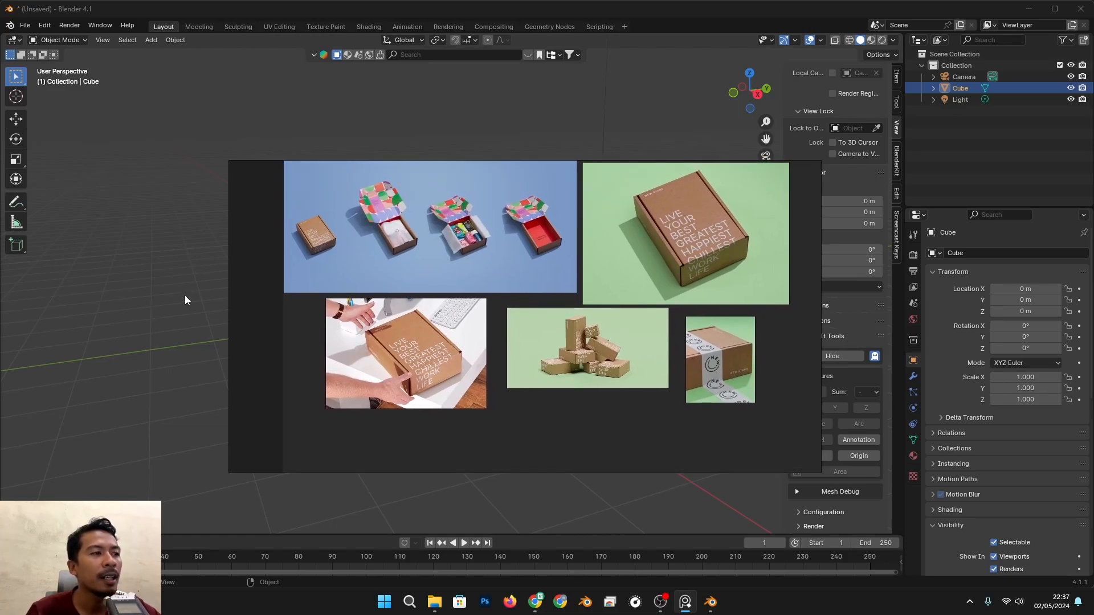
Switch from the reference board to Blender and hide the viewport sidebar
click(184, 300)
scroll(404, 326, up, 2)
click(444, 272)
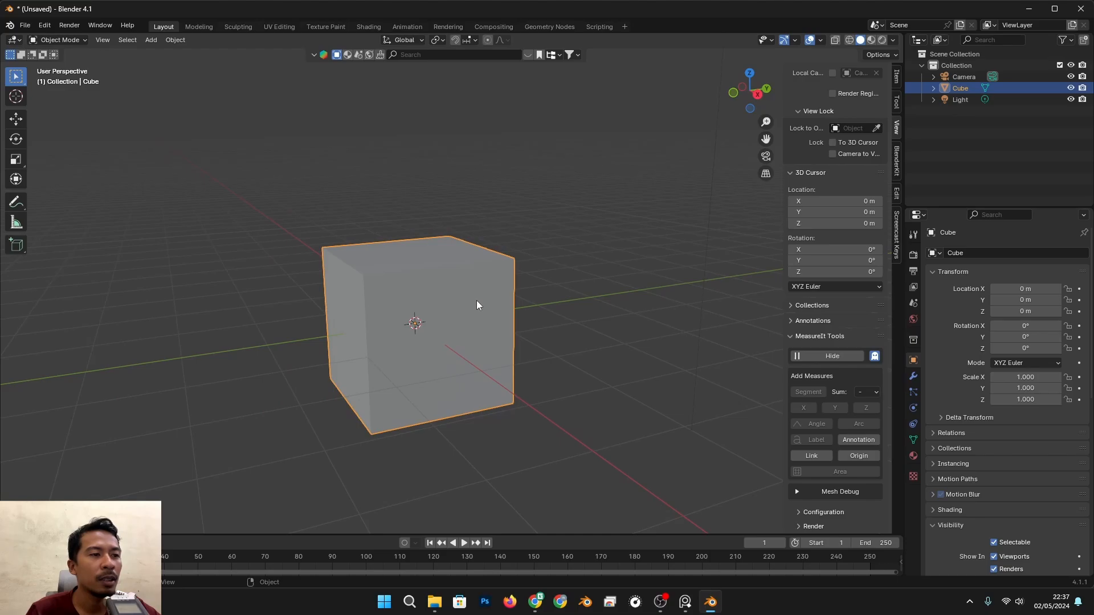
scroll(535, 316, up, 2)
middle_drag(537, 320, 502, 293)
key(n)
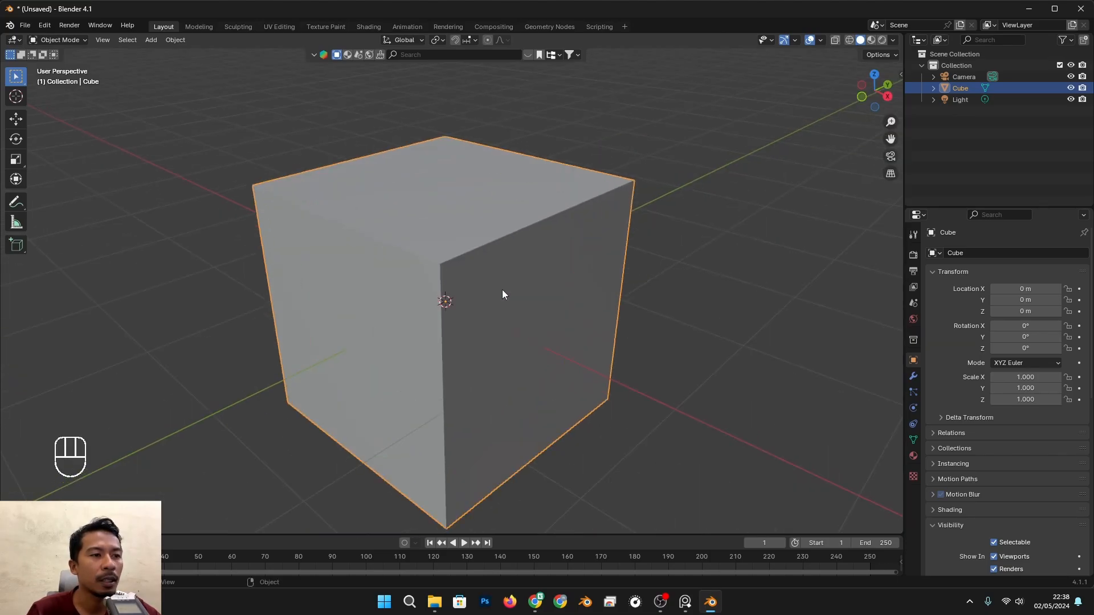
Flatten the default cube along Z to a scale of about 0.303 and narrow it along Y to about 0.611
scroll(510, 366, down, 3)
key(s)
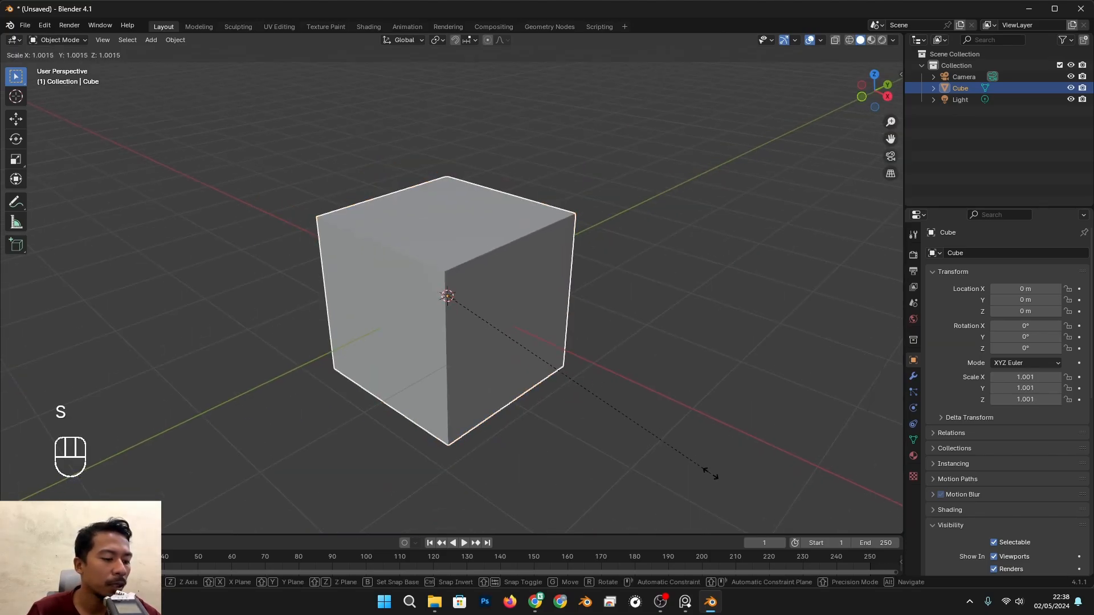
key(z)
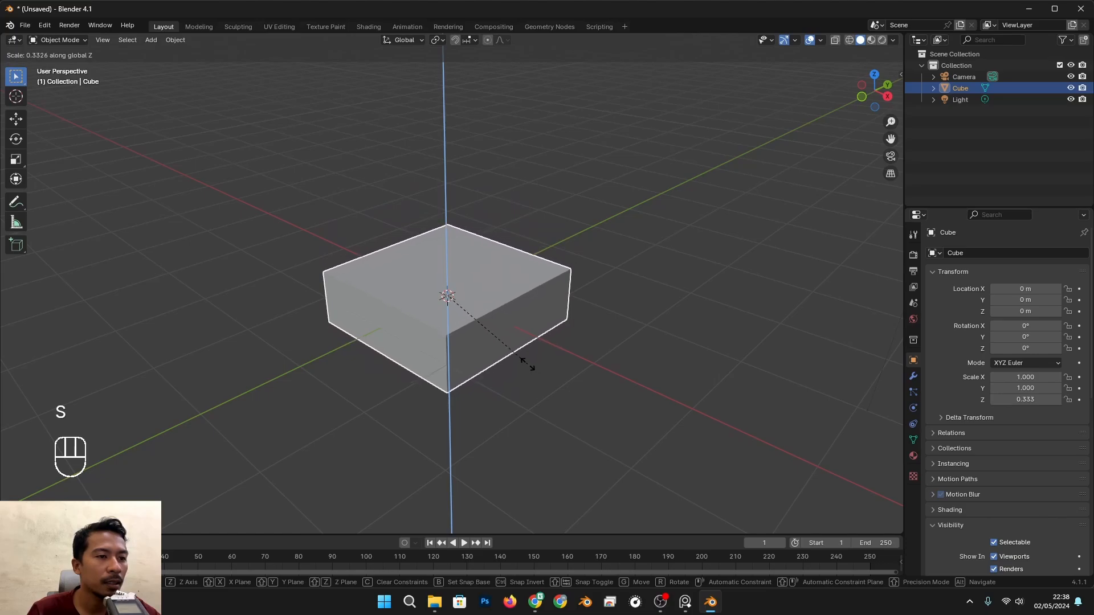
click(521, 363)
middle_drag(521, 363, 685, 432)
key(s)
key(y)
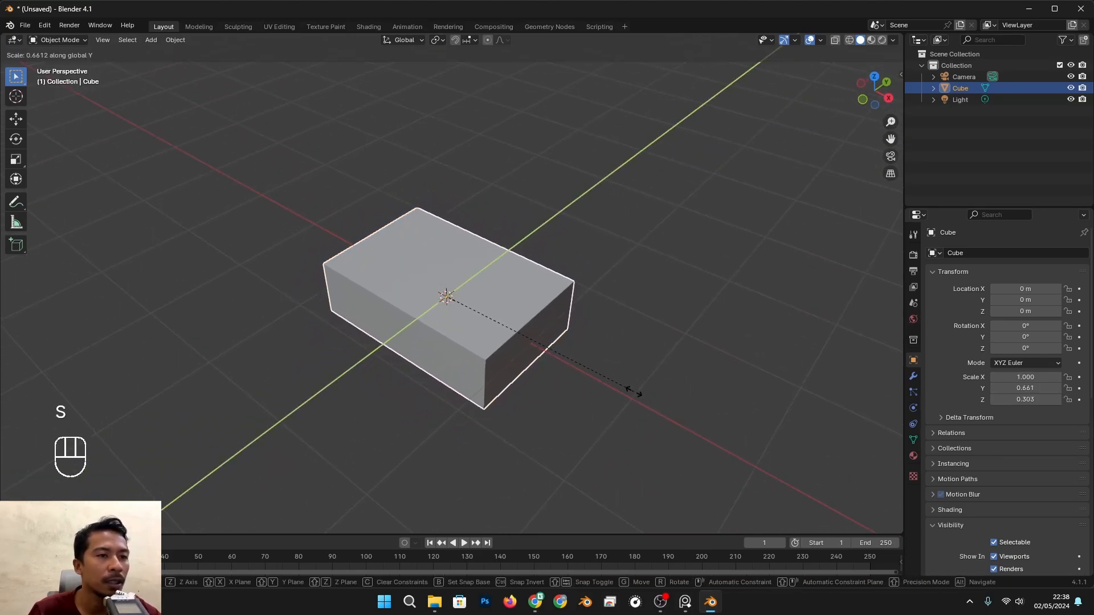
click(619, 384)
mouse_move(620, 384)
alt+middle_down()
mouse_move(521, 409)
mouse_move(596, 365)
mouse_move(606, 371)
alt+middle_up()
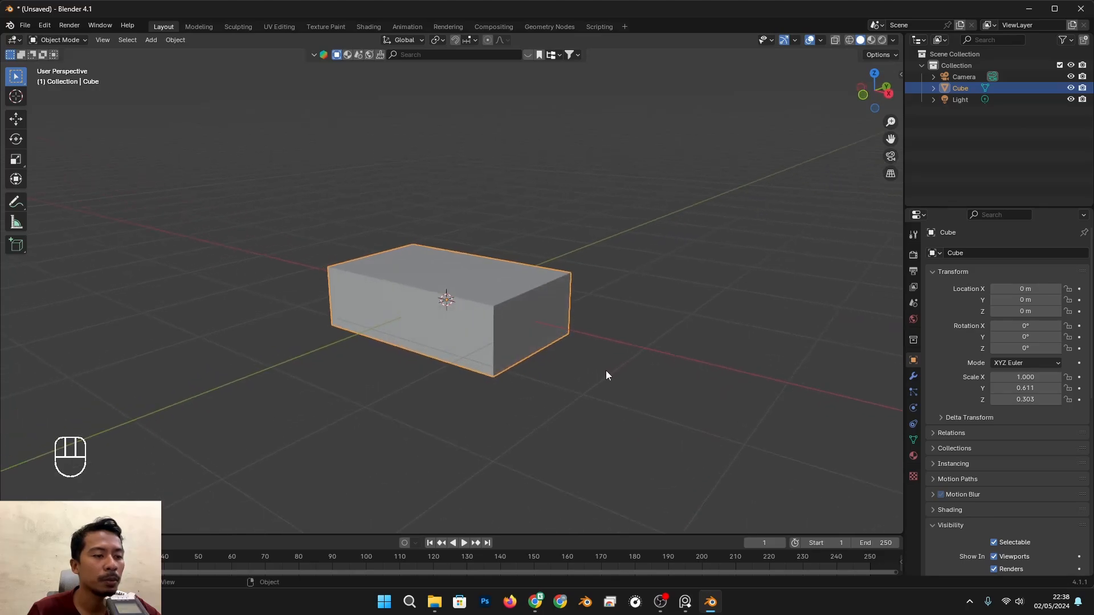
Raise the box along Z to about 0.33 m and reduce its Z scale to about 0.208
key(g)
key(z)
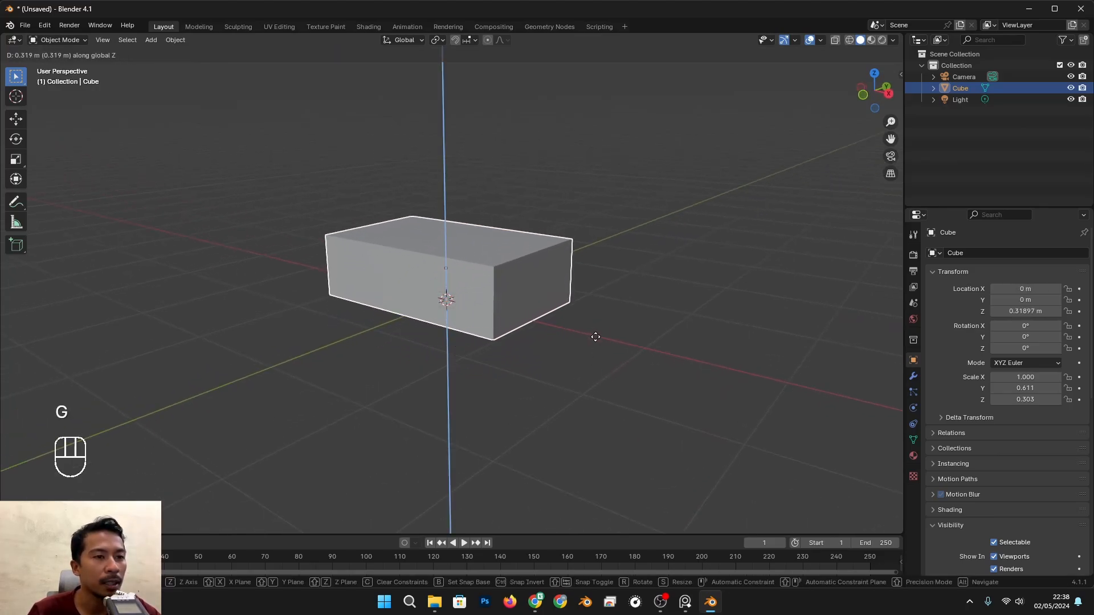
click(593, 333)
alt+middle_drag(592, 337, 621, 368)
key(s)
key(z)
click(610, 381)
scroll(559, 350, up, 3)
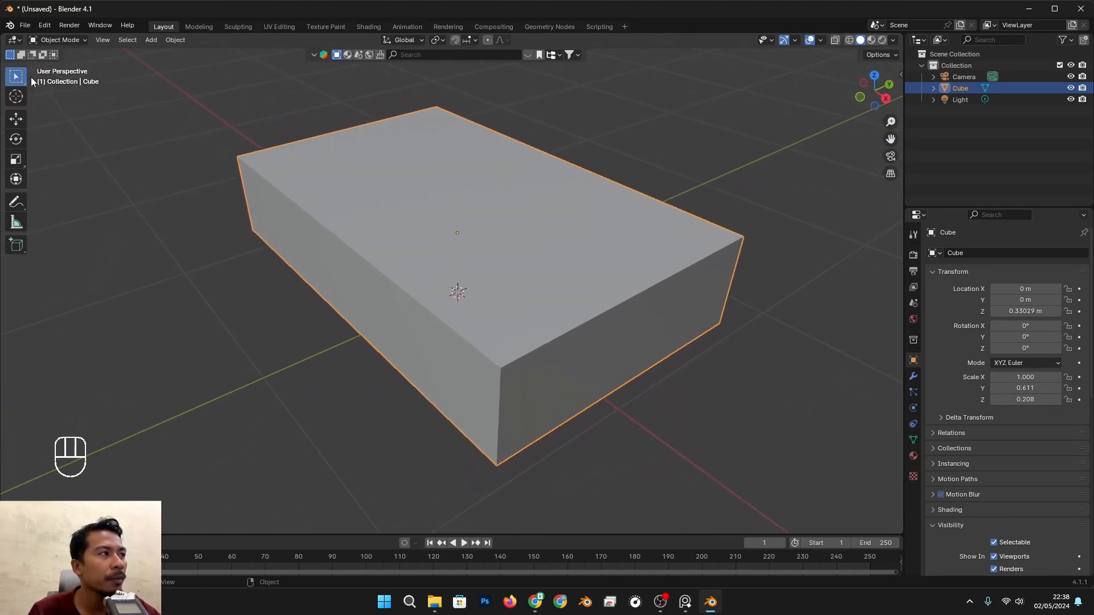
Activate the Move tool in Object Mode and select the box's top face using face selection in Edit Mode
click(15, 118)
click(658, 166)
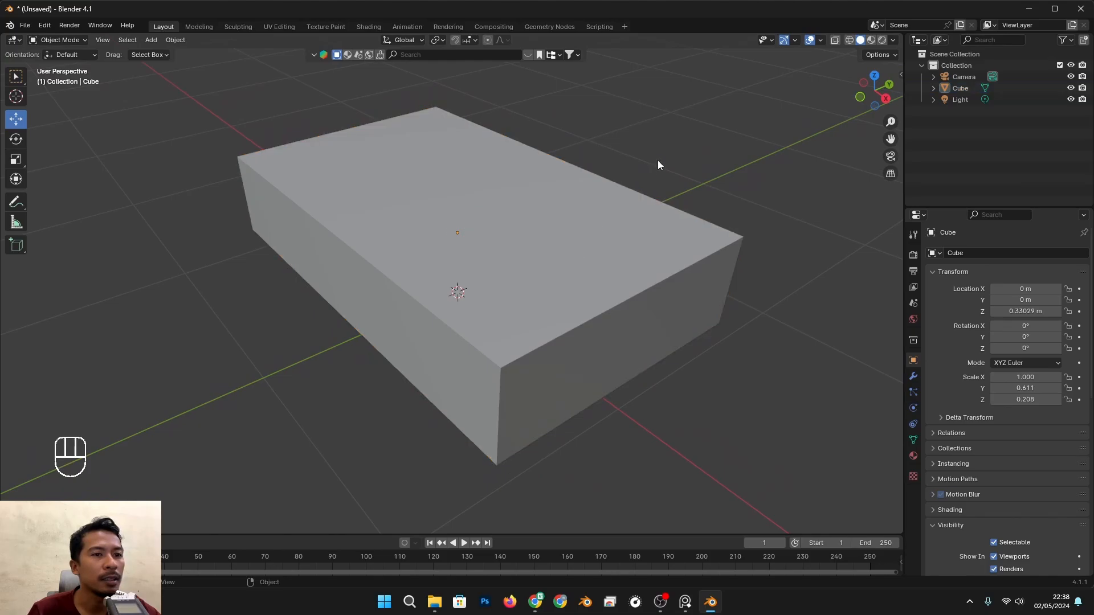
scroll(614, 214, down, 1)
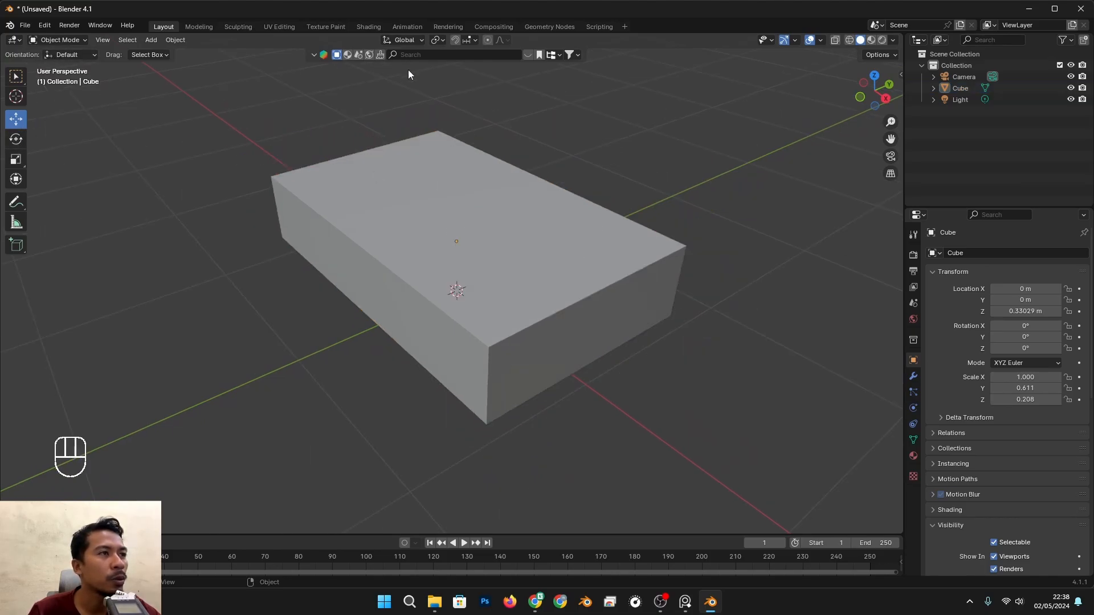
key(Tab)
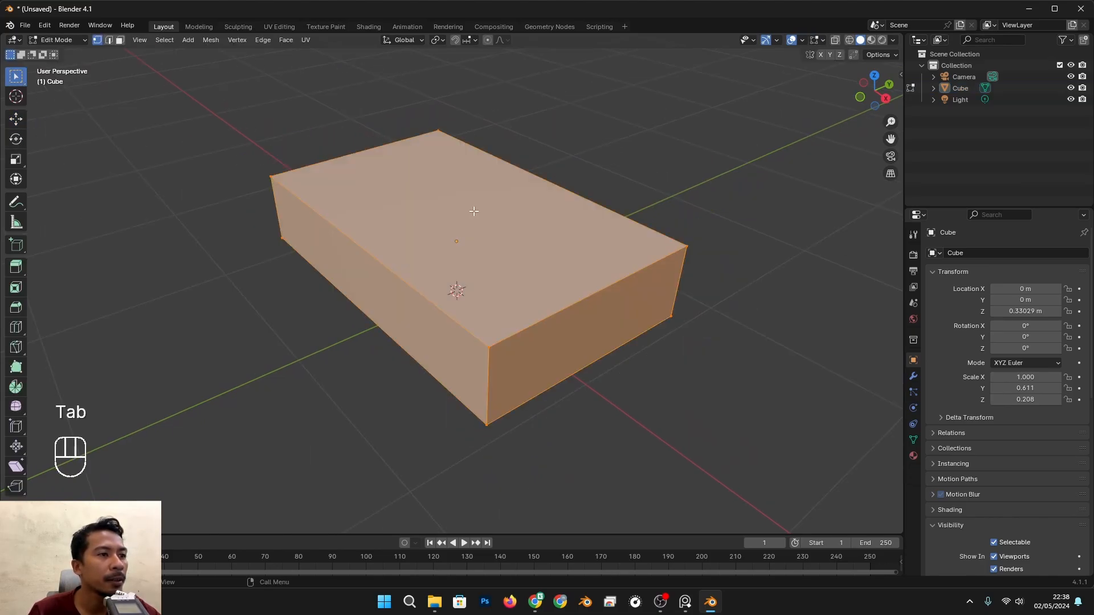
click(120, 40)
click(500, 212)
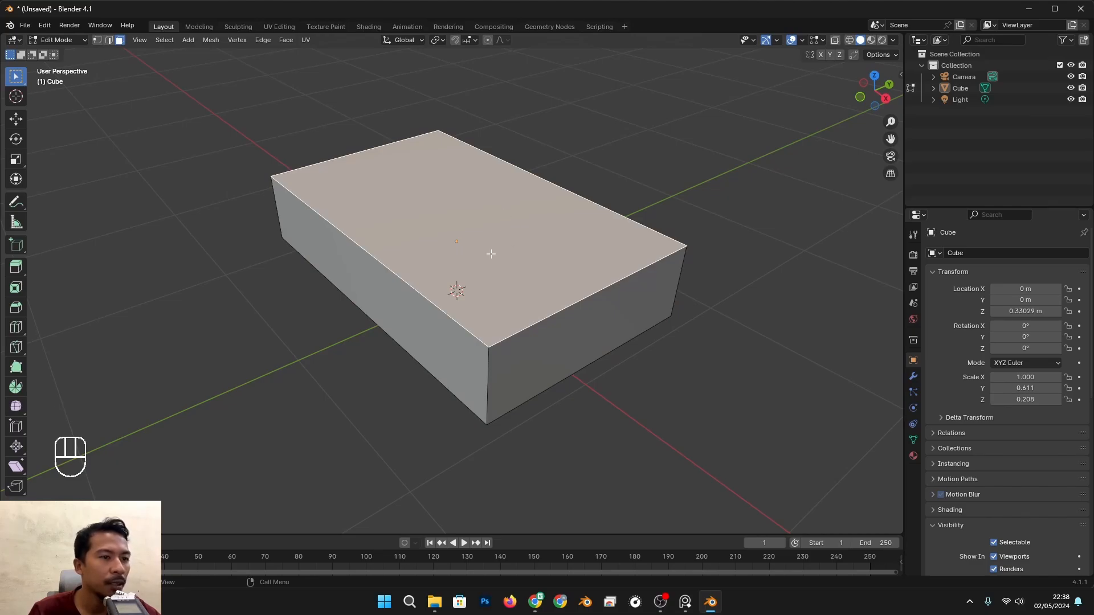
middle_drag(500, 212, 626, 274)
Return to Object Mode and increase the box's Z scale to about 0.254
key(Tab)
click(613, 300)
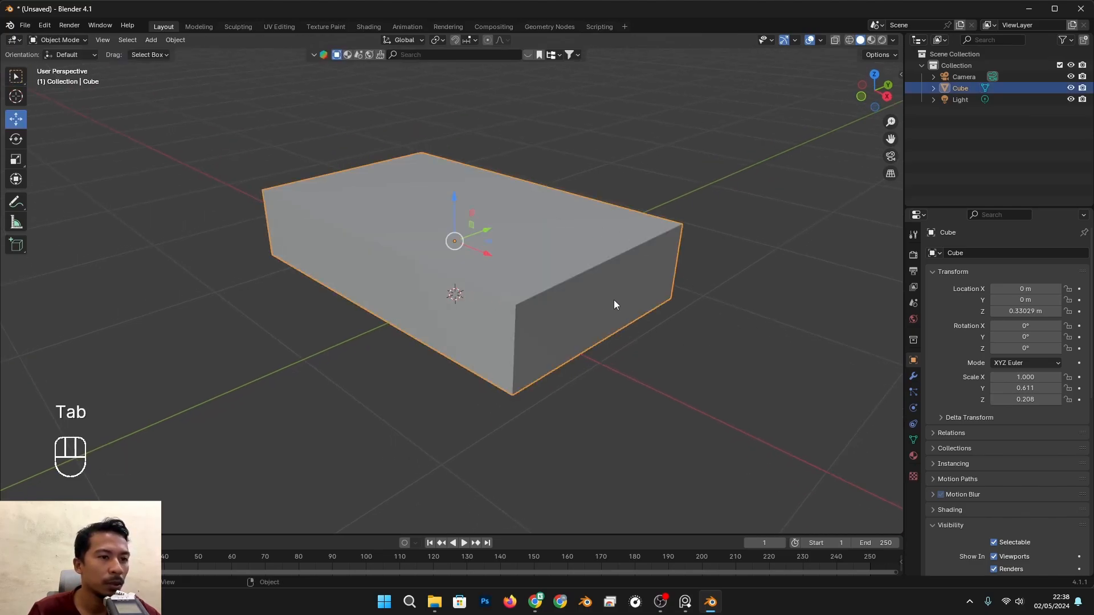
key(s)
key(z)
click(753, 361)
alt+drag(746, 358, 692, 337)
key(s)
key(z)
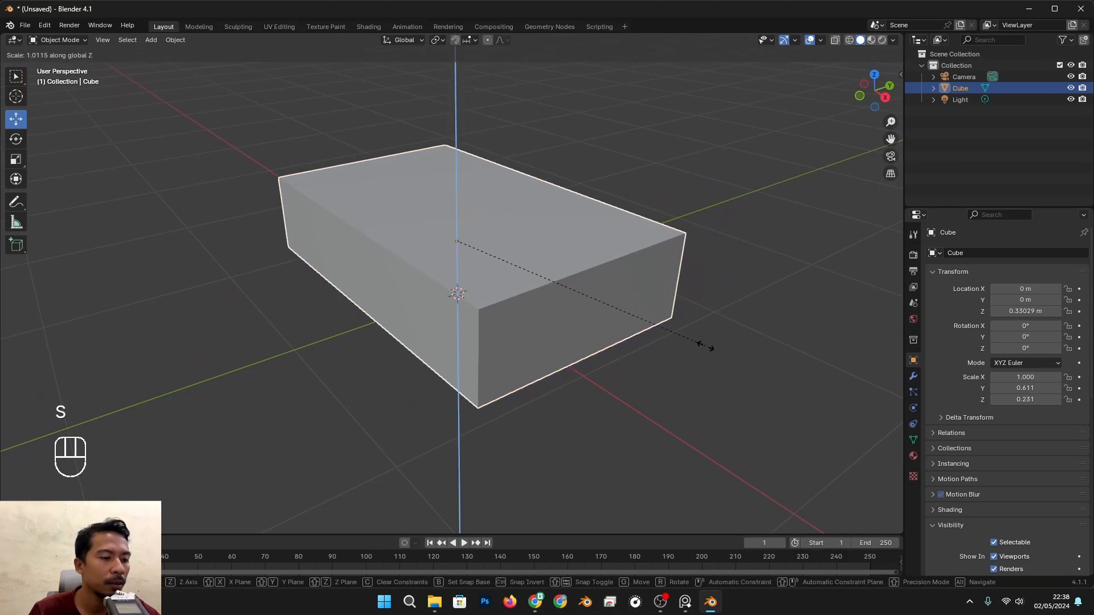
click(719, 359)
Delete the top face in Edit Mode to open the box
middle_drag(721, 364, 720, 382)
key(Tab)
middle_drag(460, 224, 471, 221)
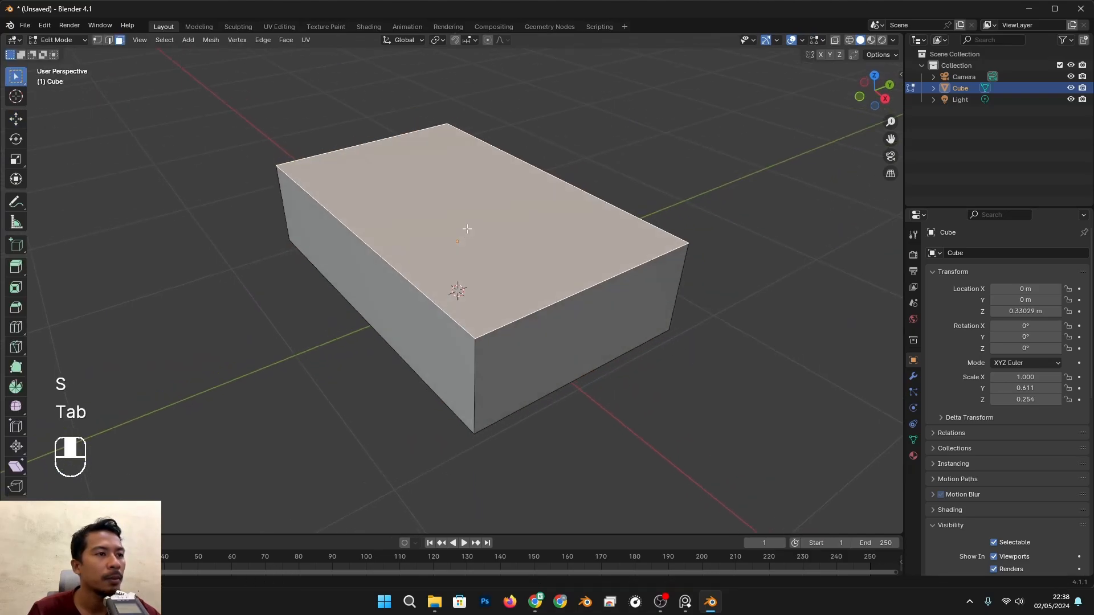
key(x)
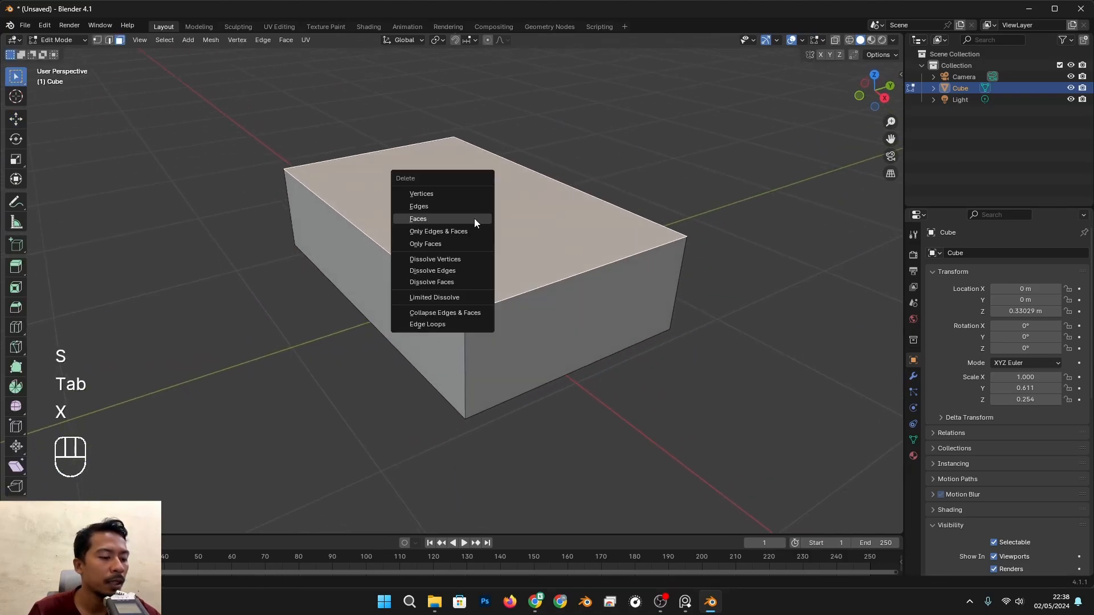
click(418, 219)
Add one centered loop cut running lengthwise along the open box
alt+drag(632, 267, 643, 336)
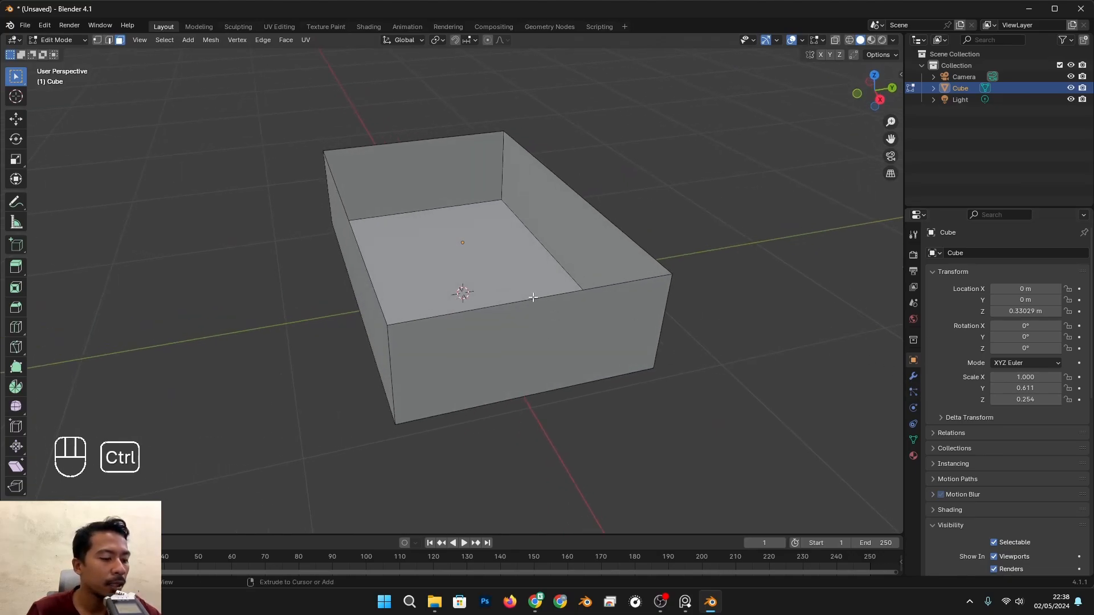
key(ctrl+r)
click(501, 295)
click(501, 295)
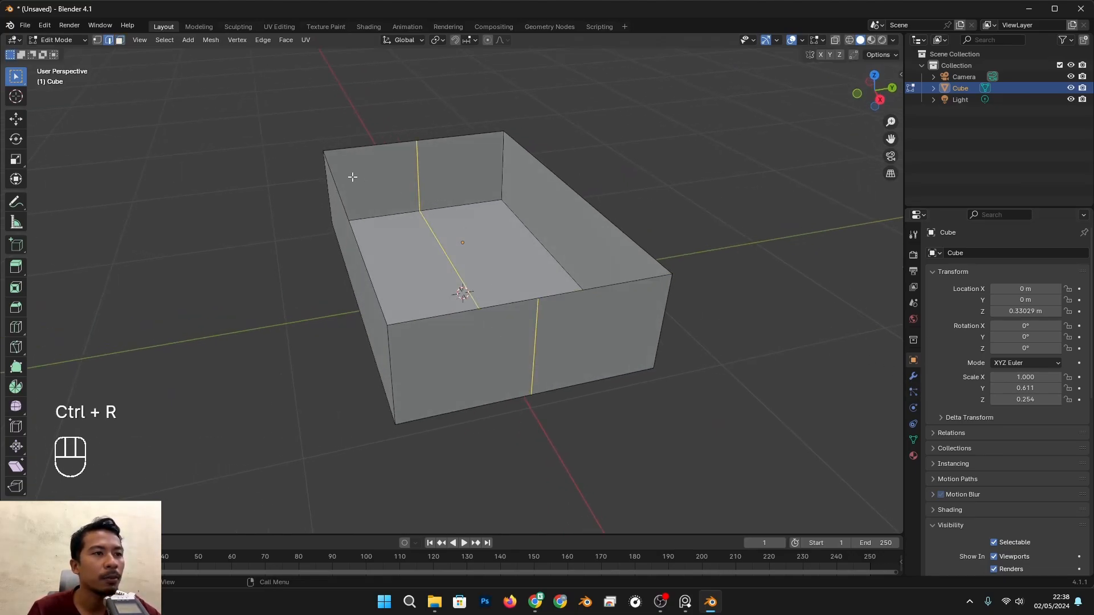
alt+drag(406, 217, 396, 244)
Select the four corner vertices of the long wall on the positive Y side and delete them, leaving half the box
click(98, 40)
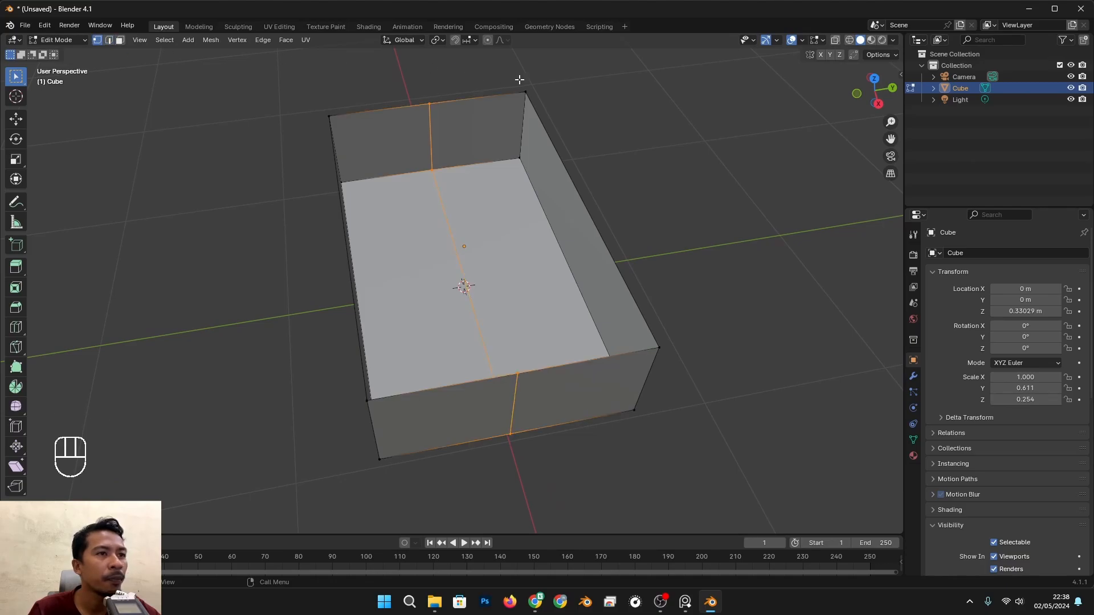
click(523, 90)
shift+click(522, 153)
shift+click(635, 410)
shift+click(659, 347)
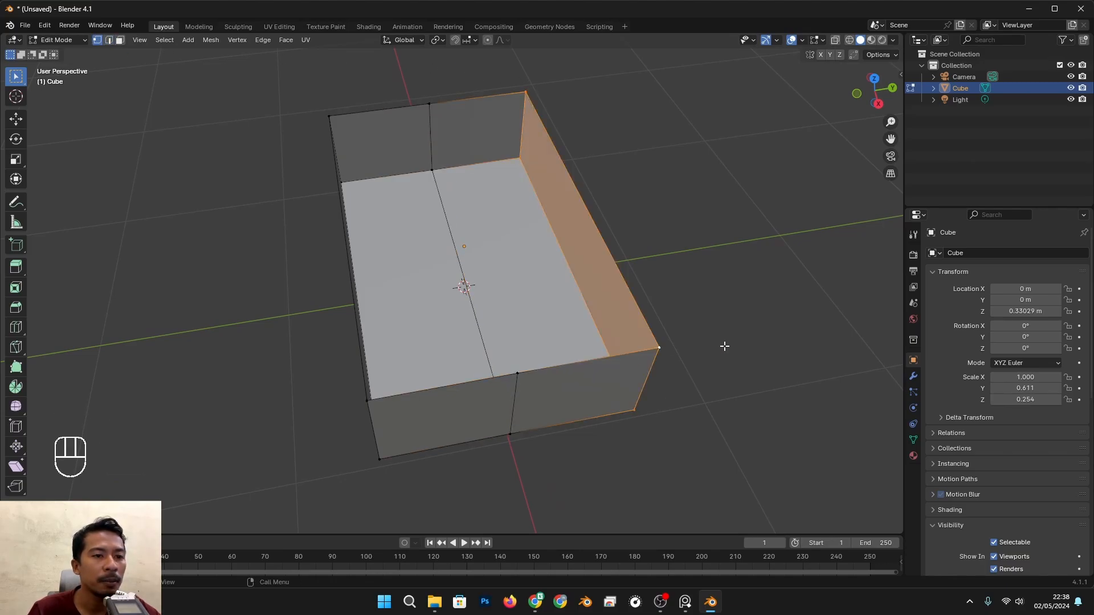
key(x)
click(677, 320)
alt+drag(676, 315, 872, 342)
Add a Mirror modifier to the half box with only the Y axis enabled, and enter Edit Mode
key(Tab)
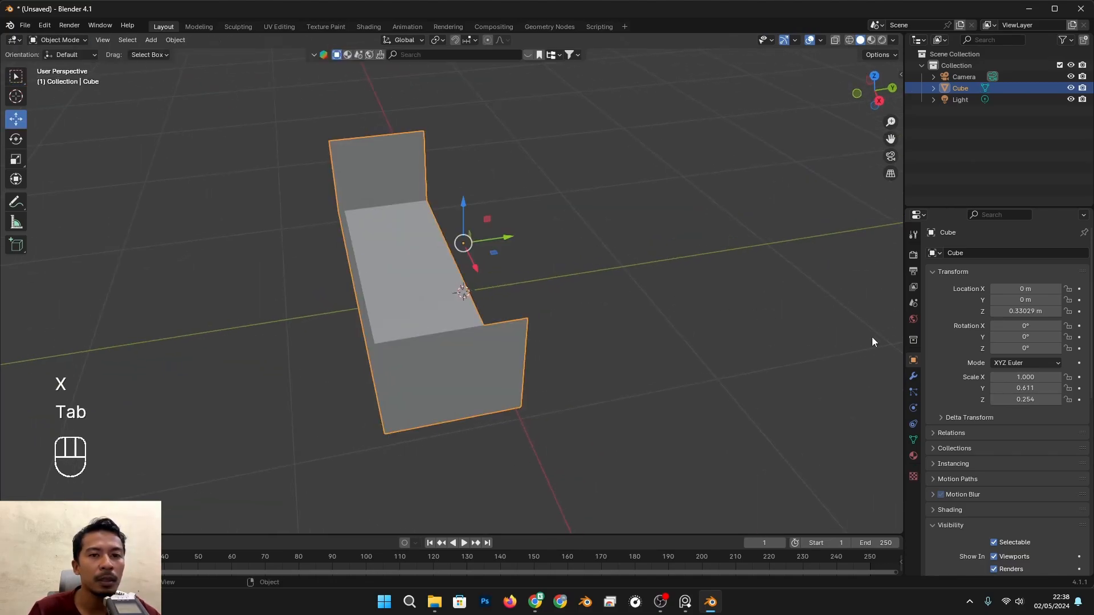
click(913, 378)
click(945, 253)
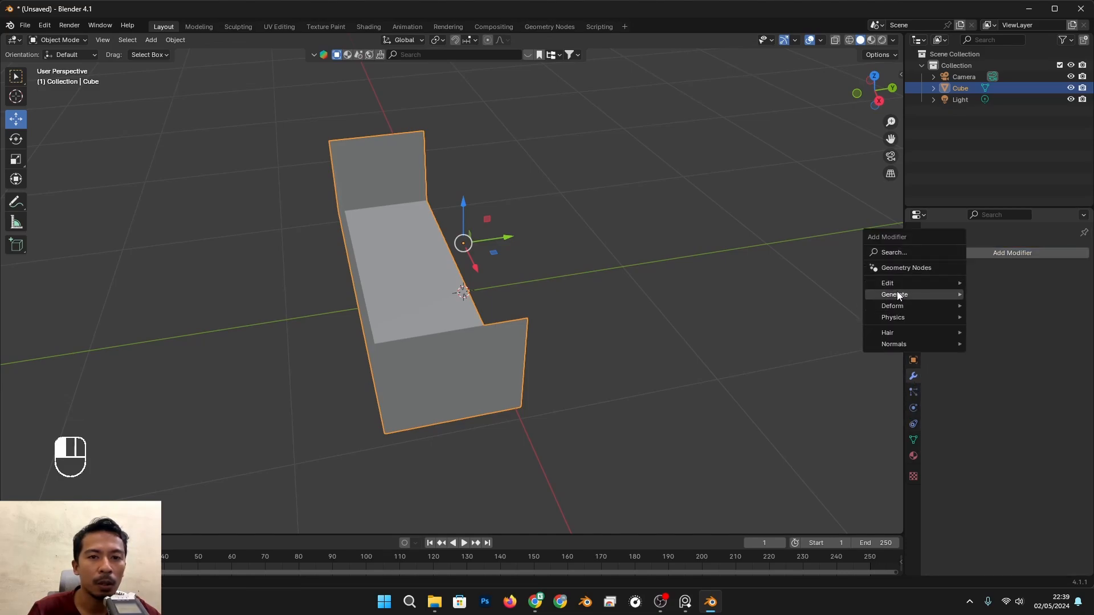
click(959, 254)
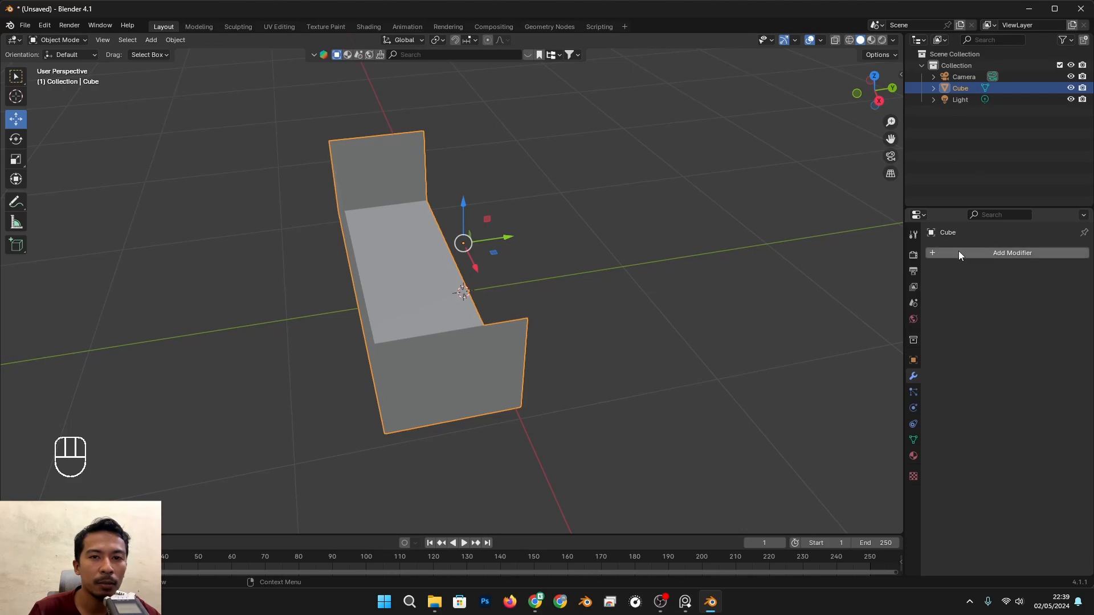
click(959, 254)
mouse_move(908, 199)
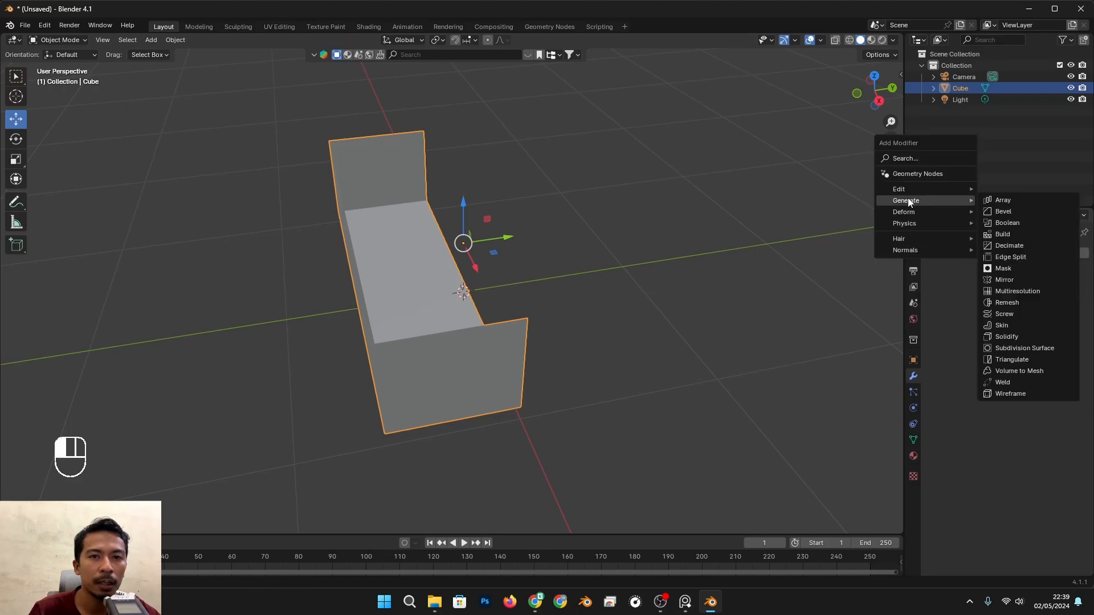
click(999, 280)
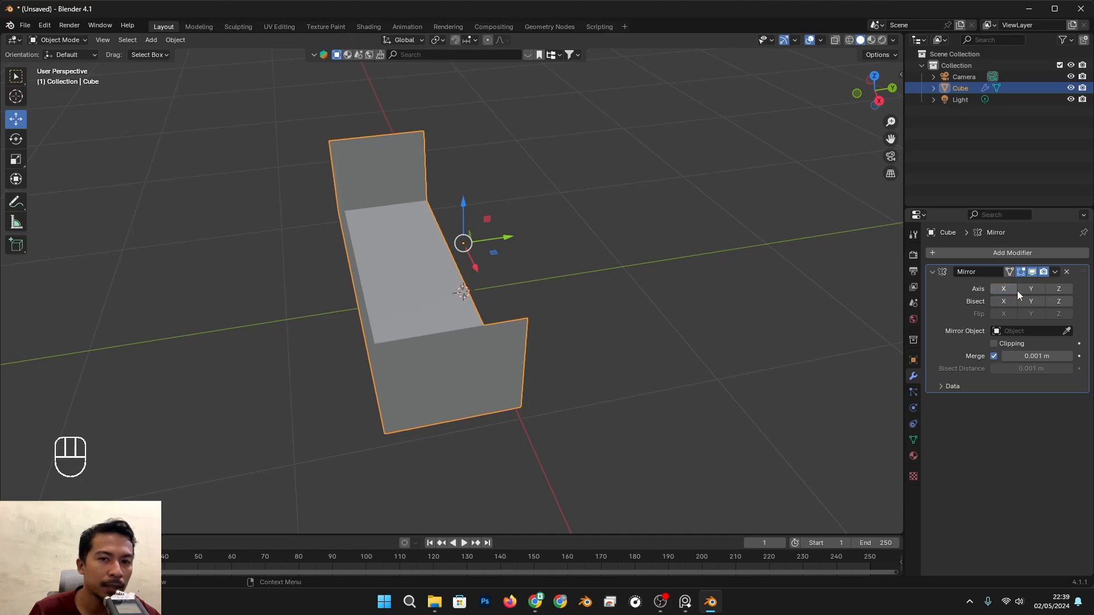
click(1025, 289)
scroll(589, 329, down, 3)
alt+middle_drag(589, 329, 610, 328)
scroll(547, 323, up, 1)
key(Tab)
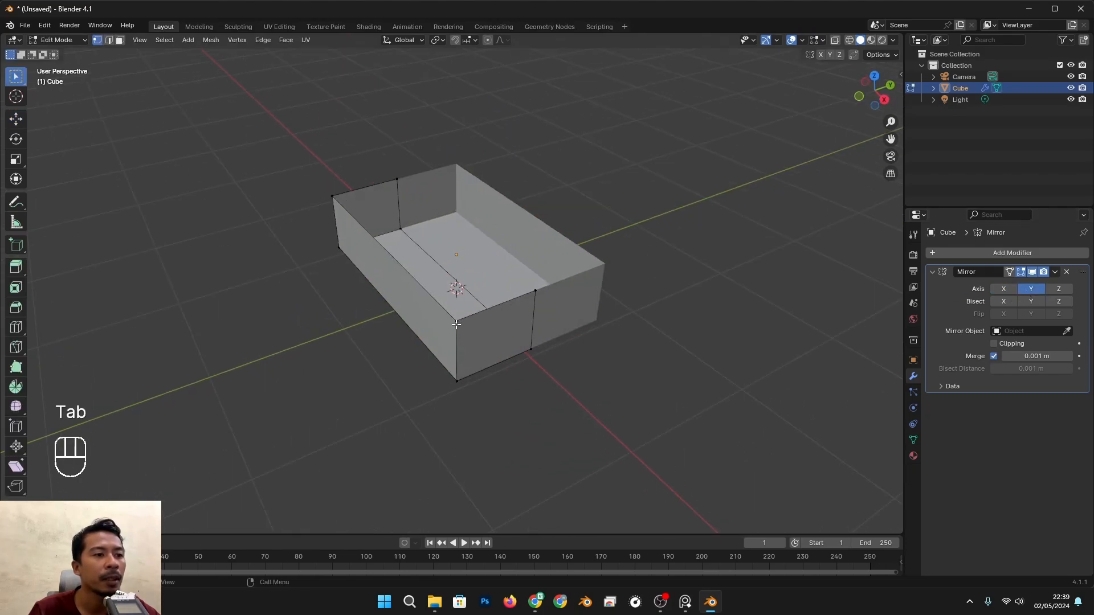
Try moving the upper front corner vertex of the original half to test the mirroring
click(456, 324)
key(g)
right_click(478, 345)
scroll(479, 341, up, 2)
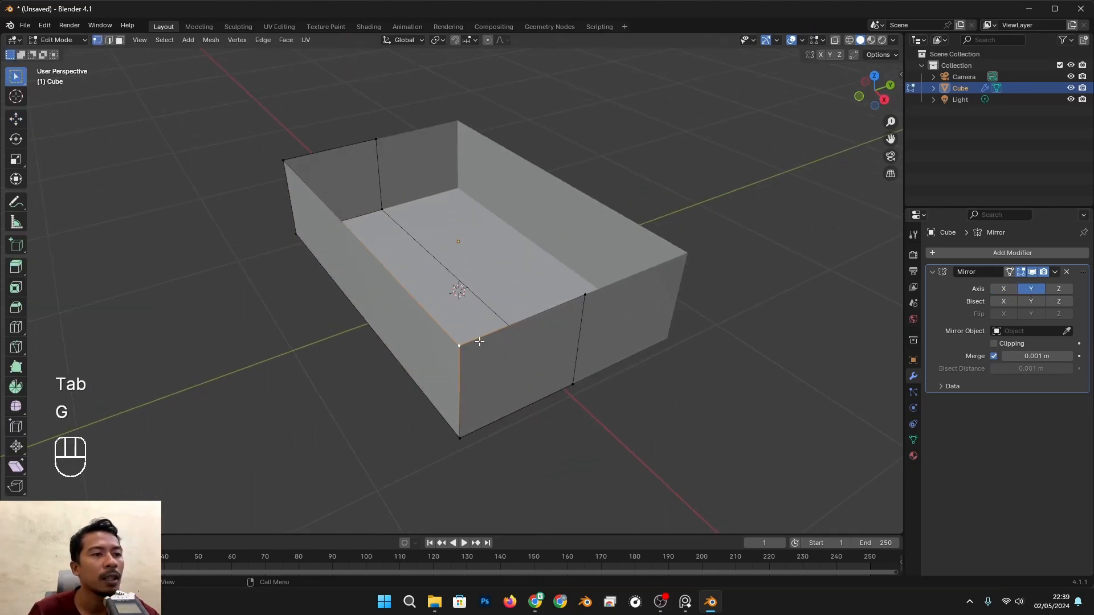
Switch to face selection and select the long side wall of the original half
alt+drag(446, 405, 465, 381)
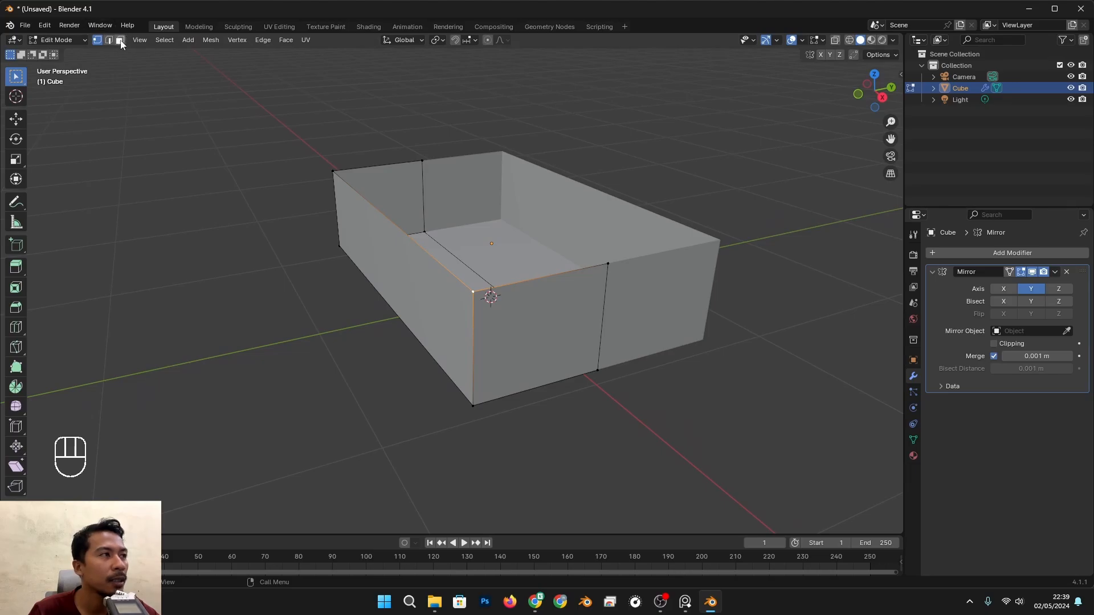
click(120, 41)
click(407, 244)
scroll(450, 319, up, 3)
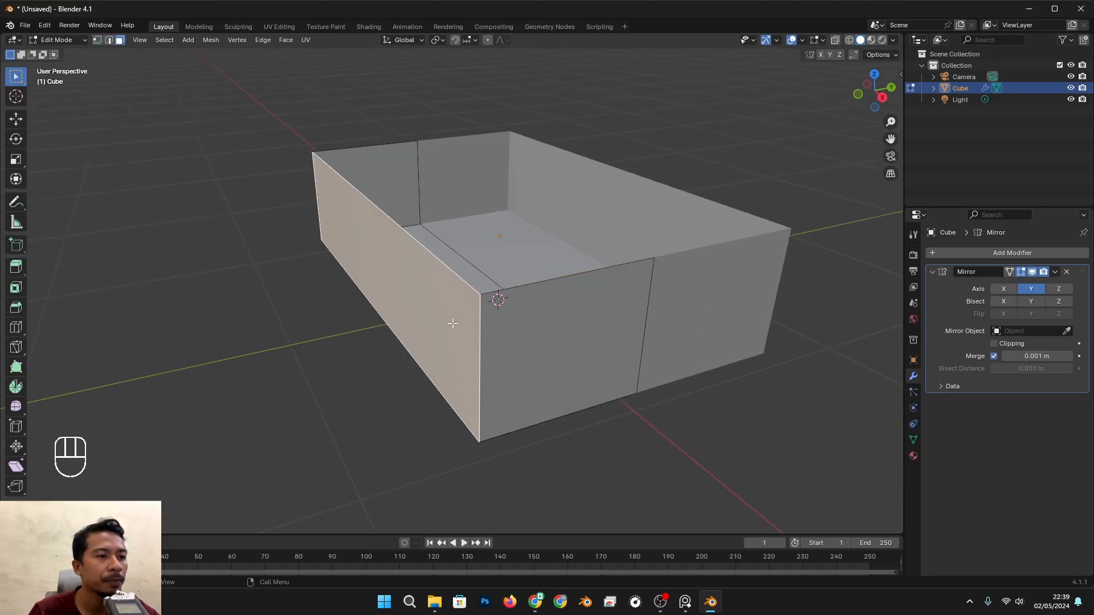
Switch to the reference board and examine the closed box's corners and the row of open boxes
key(alt+Tab)
scroll(646, 269, up, 8)
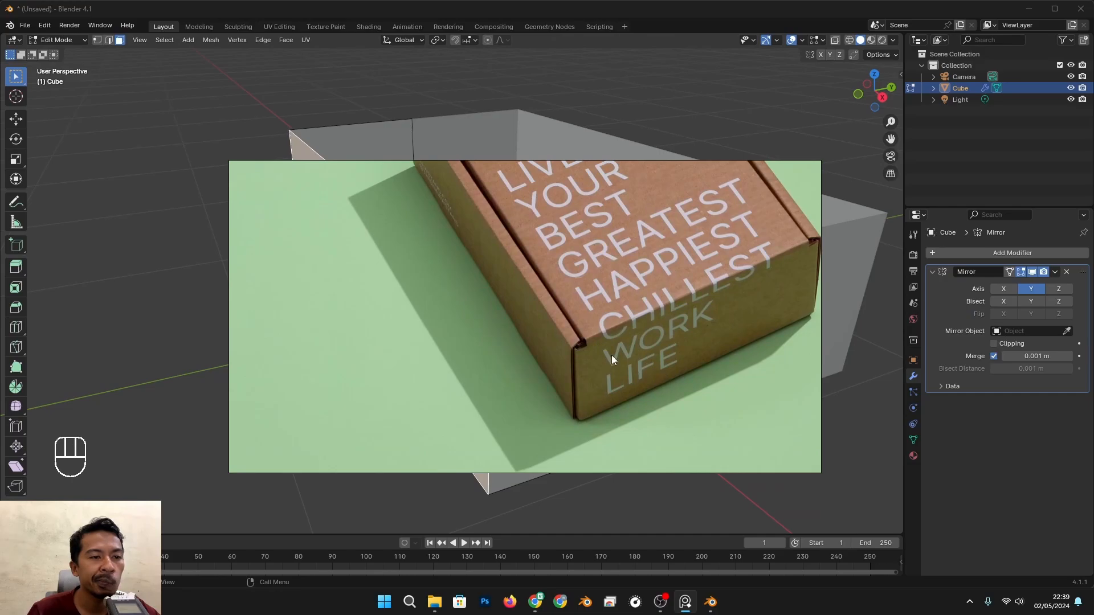
scroll(601, 373, up, 2)
scroll(590, 359, down, 5)
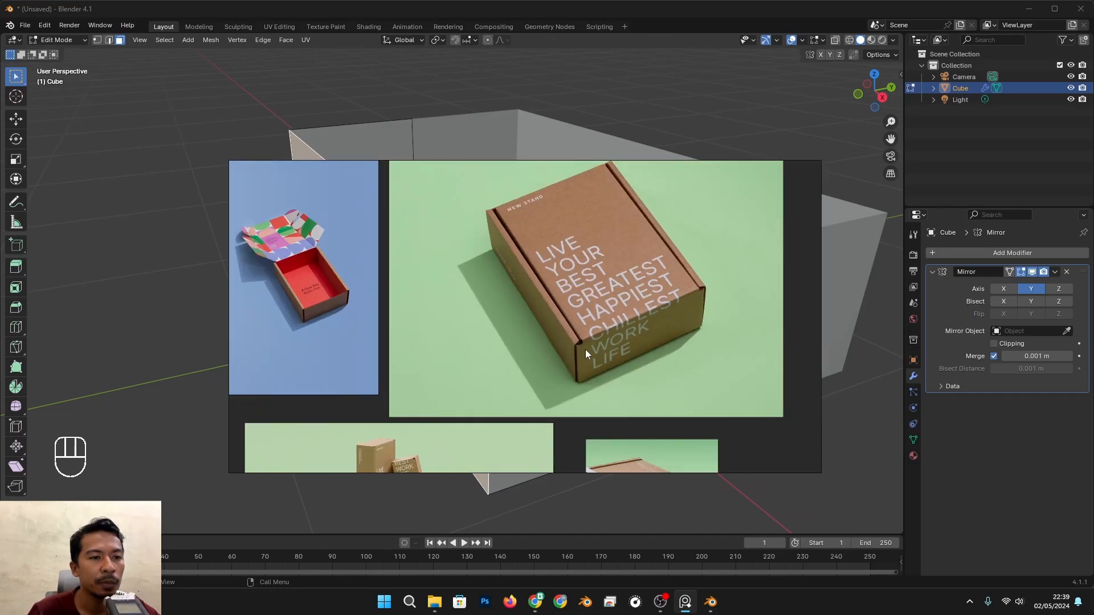
middle_drag(472, 324, 609, 182)
middle_drag(485, 359, 680, 285)
middle_drag(616, 186, 696, 371)
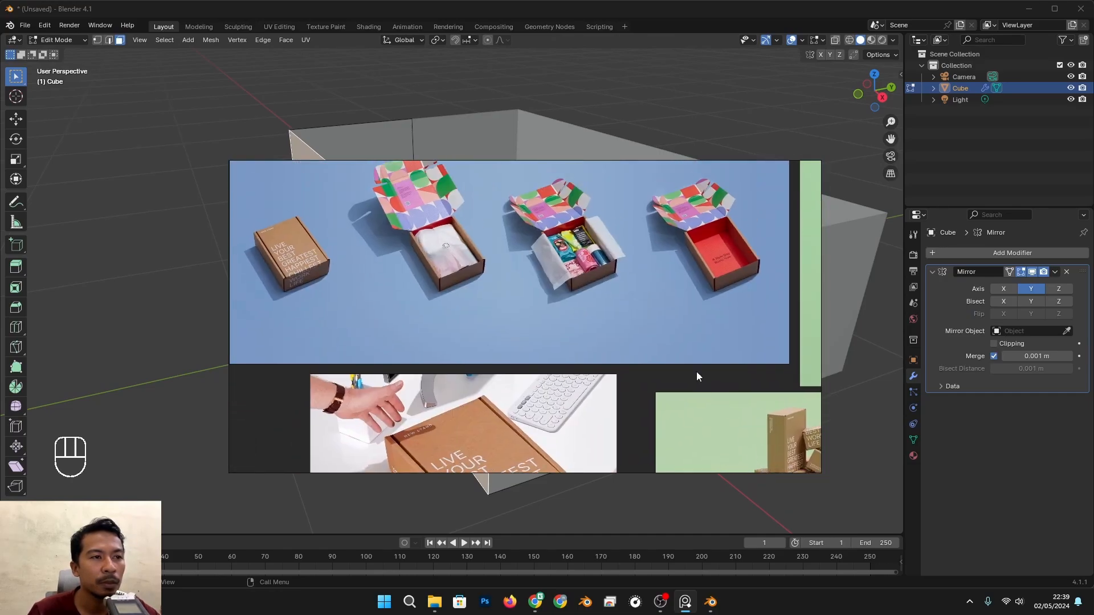
Examine the side wall thickness and front corner joints of the open red box in the reference photo
middle_drag(611, 296, 548, 361)
scroll(695, 384, up, 4)
middle_drag(567, 266, 565, 329)
scroll(566, 329, up, 3)
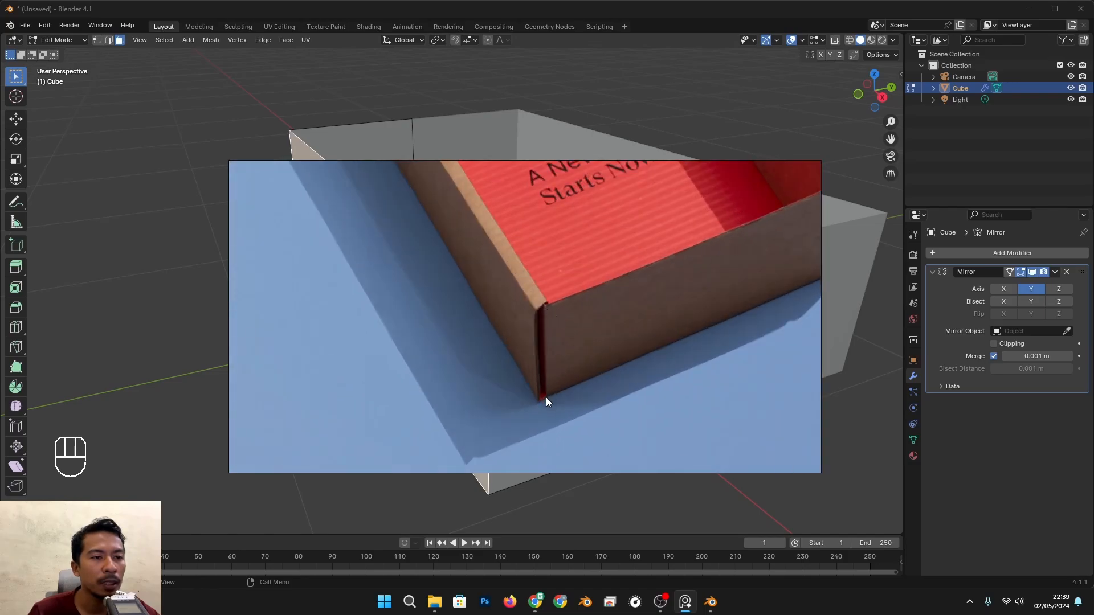
scroll(561, 311, down, 3)
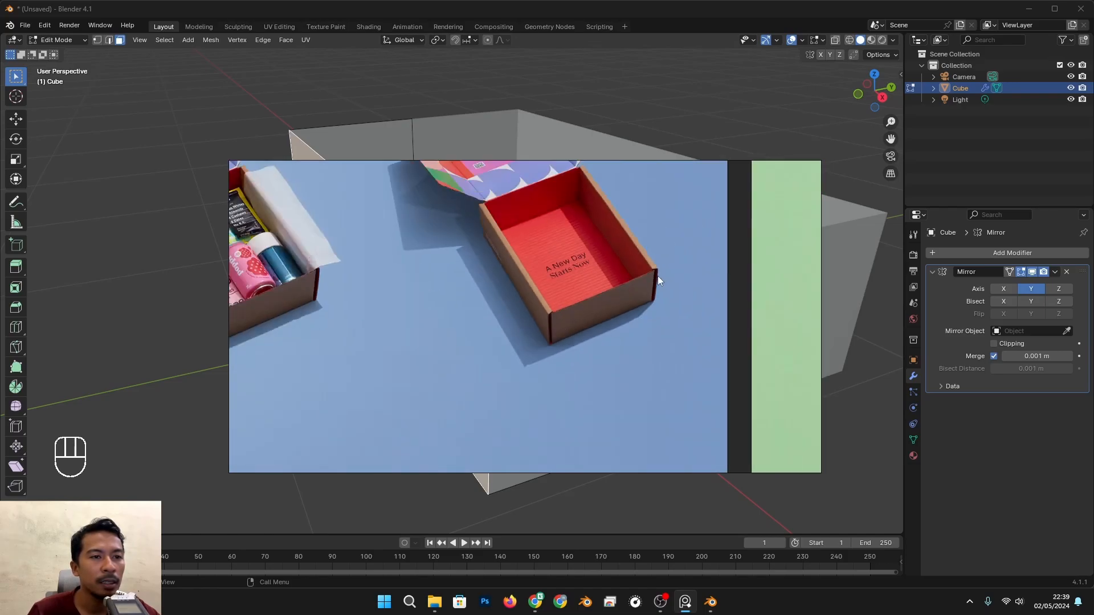
scroll(599, 198, up, 3)
scroll(431, 201, up, 3)
middle_drag(405, 204, 509, 240)
scroll(515, 340, down, 2)
middle_drag(592, 426, 495, 266)
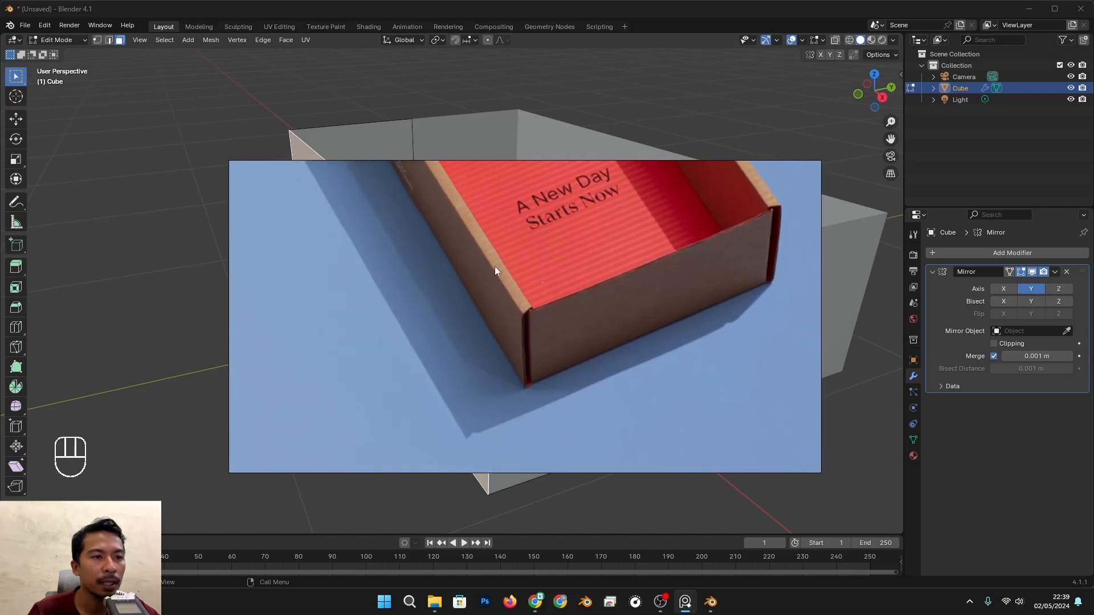
Examine the red box's front corner gap up close in the reference photo, then return to Blender
scroll(530, 299, up, 2)
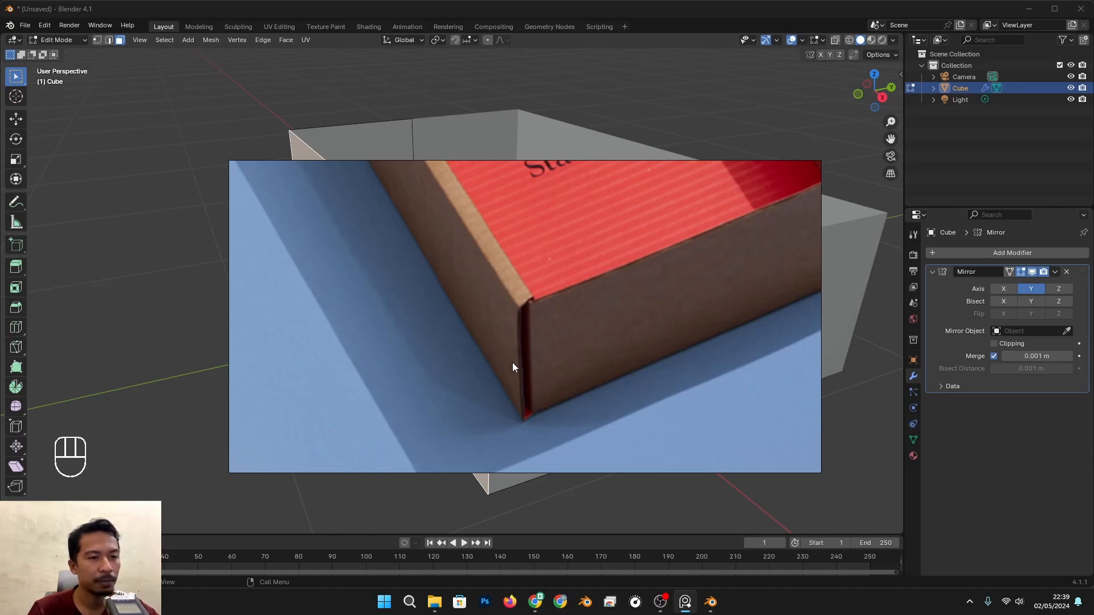
scroll(530, 385, up, 2)
middle_drag(556, 403, 558, 363)
key(alt+Tab)
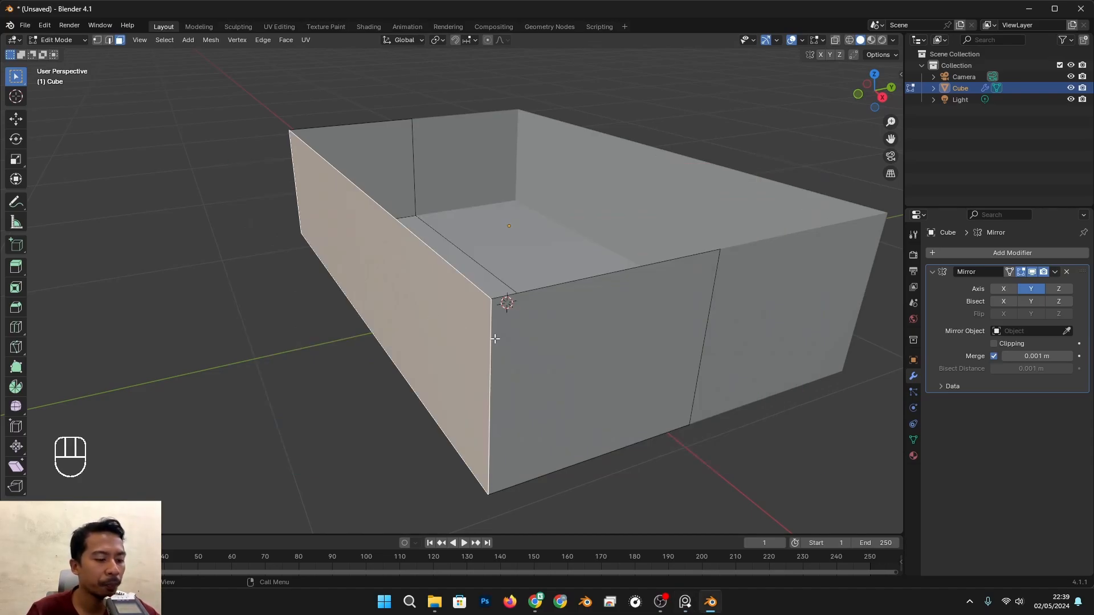
Extrude the selected long side wall outward by about 0.04 m
key(e)
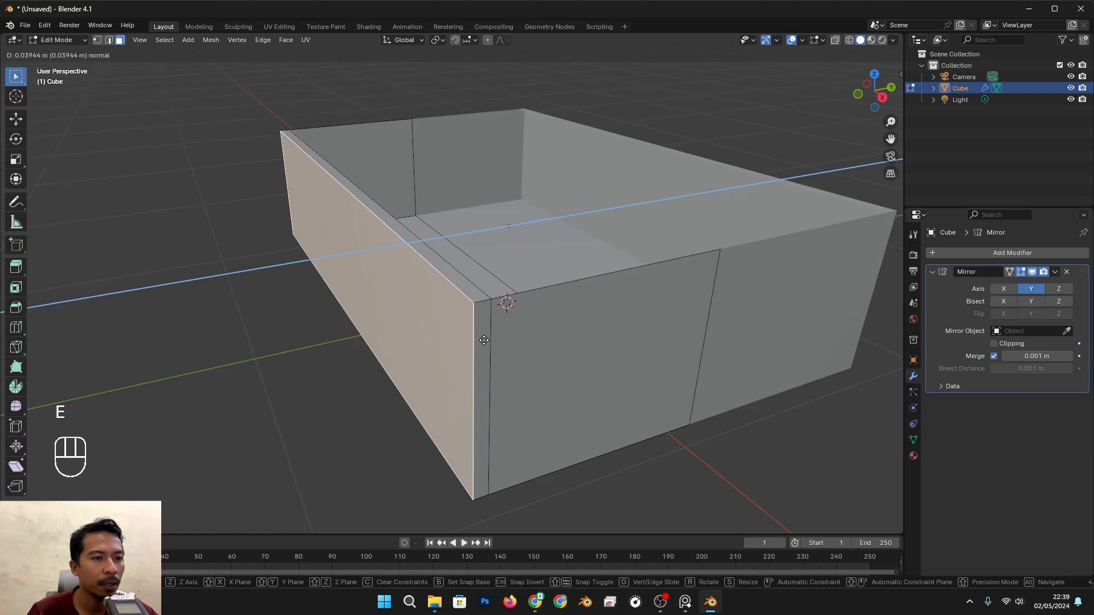
click(484, 342)
scroll(490, 352, down, 5)
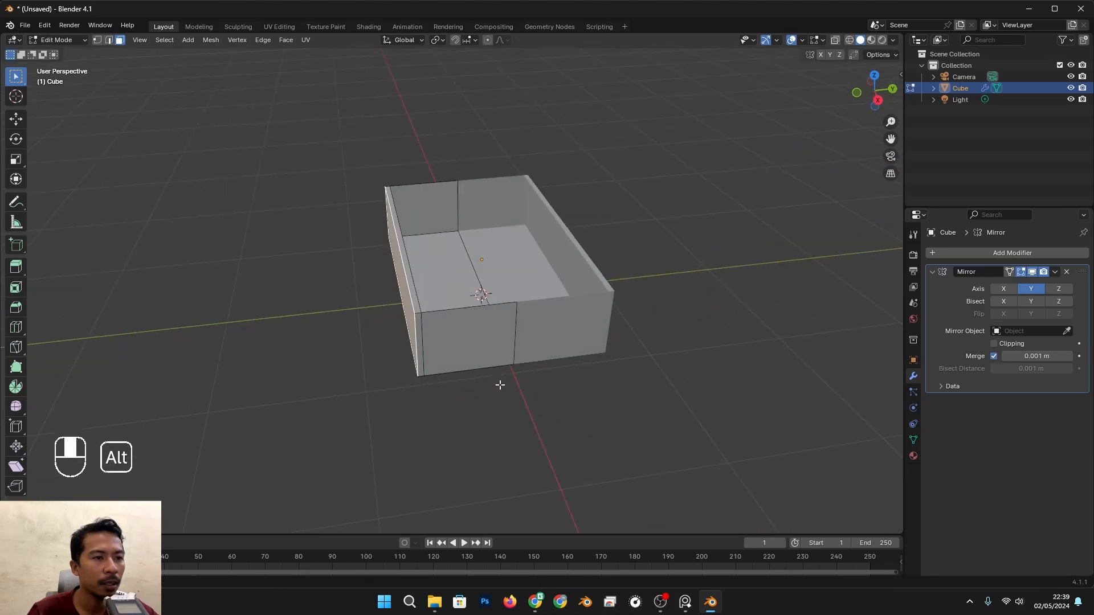
scroll(489, 352, up, 3)
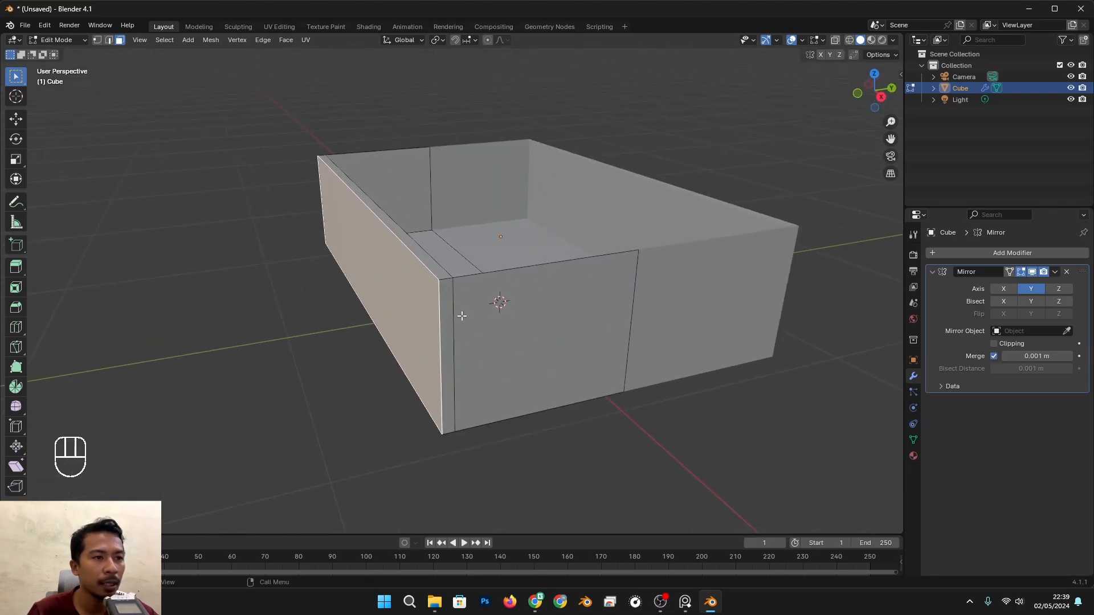
Delete the narrow vertical end faces created by extruding the side wall
click(449, 303)
alt+drag(349, 290, 542, 285)
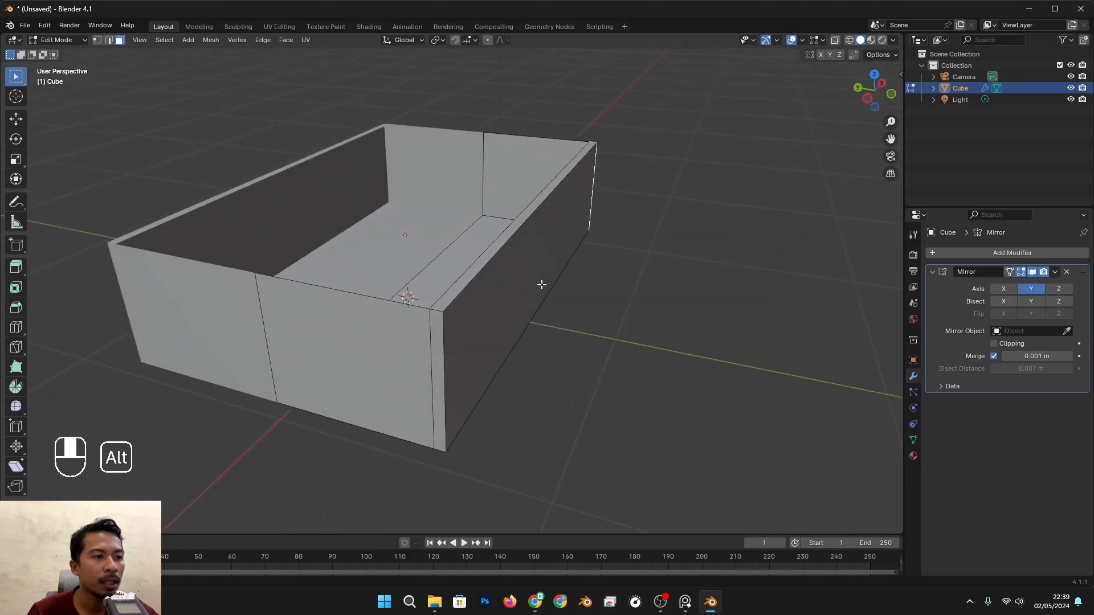
shift+click(440, 341)
key(x)
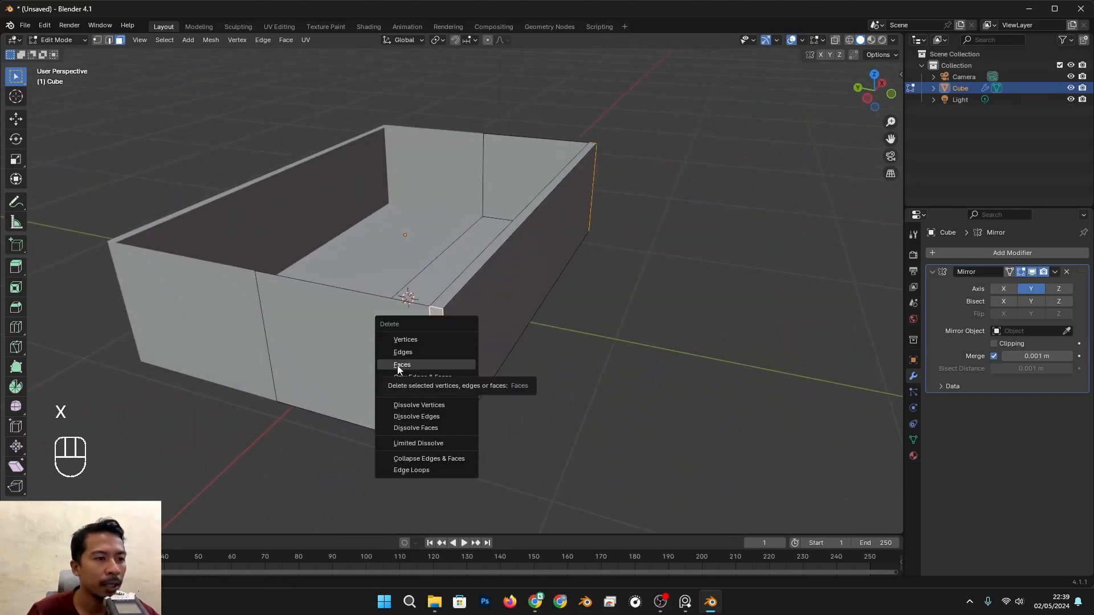
click(398, 365)
alt+drag(610, 322, 513, 337)
alt+middle_drag(512, 336, 493, 321)
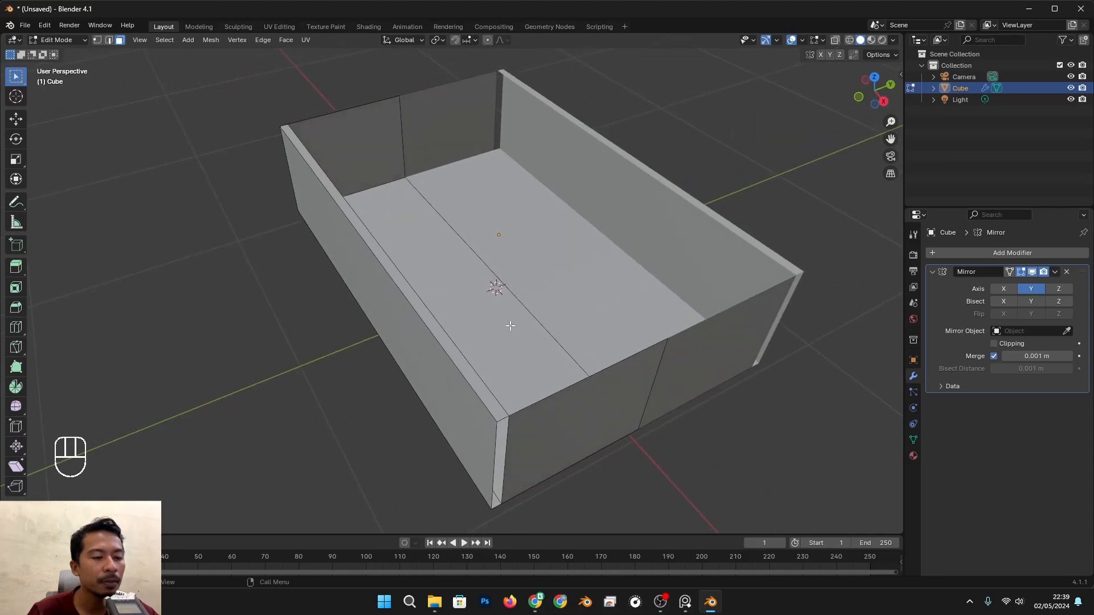
Delete the narrow face along the top of the extruded side wall, leaving the outer wall open along its upper edge
scroll(512, 327, up, 1)
alt+shift+middle_drag(538, 393, 567, 379)
alt+middle_drag(562, 381, 524, 358)
alt+shift+middle_drag(527, 357, 545, 397)
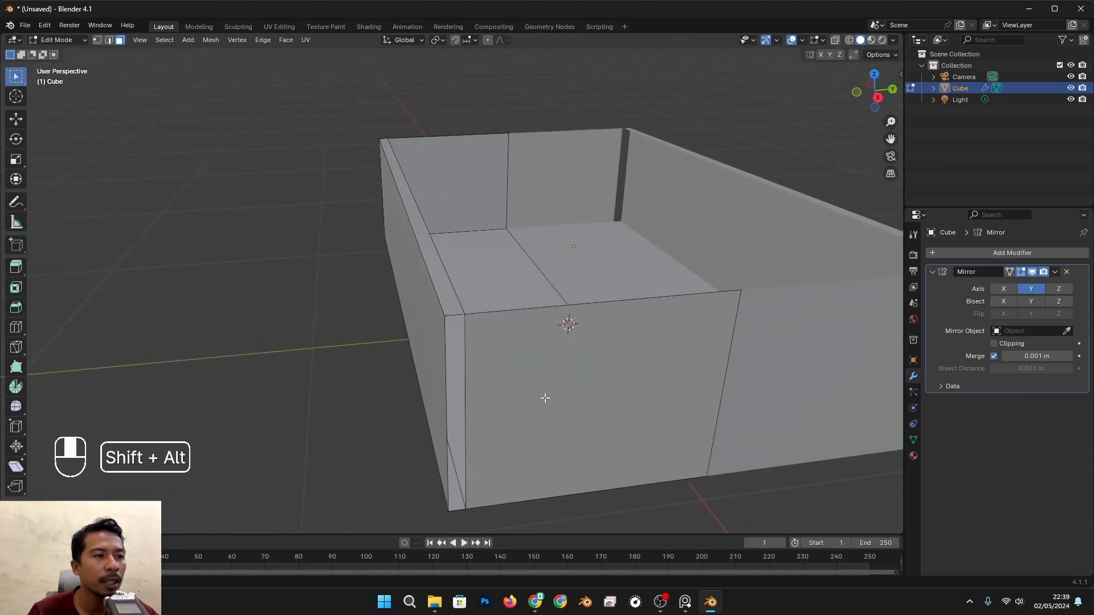
key(x)
click(446, 279)
alt+middle_drag(605, 274, 532, 300)
scroll(478, 239, up, 2)
Switch to edge selection, add a horizontal loop cut to both the front and back end walls, and select the new edges
click(110, 41)
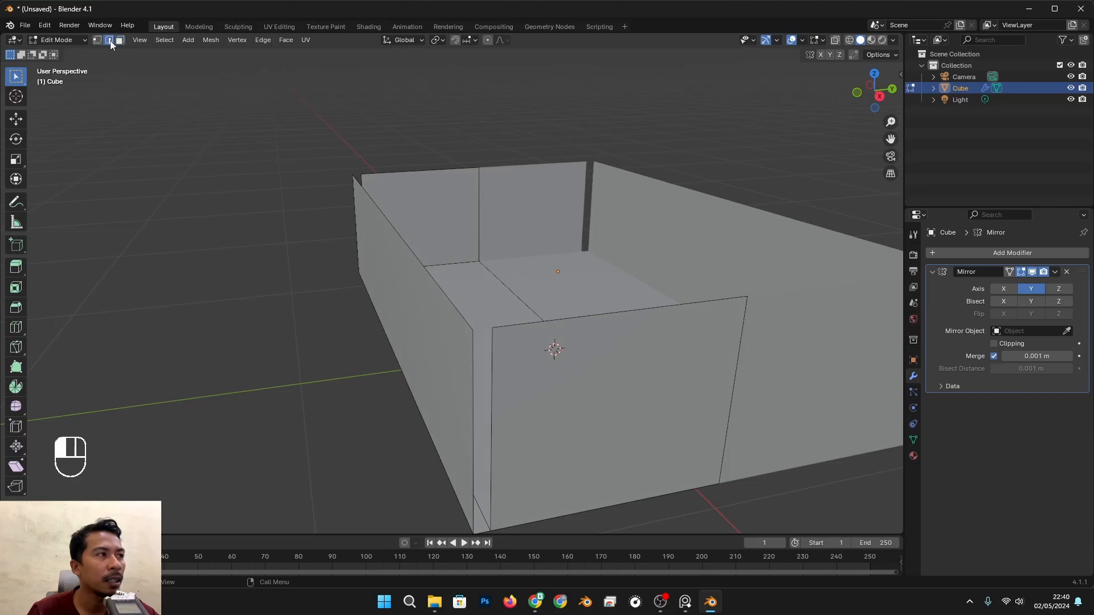
click(395, 221)
alt+shift+middle_drag(478, 340, 585, 277)
key(ctrl+r)
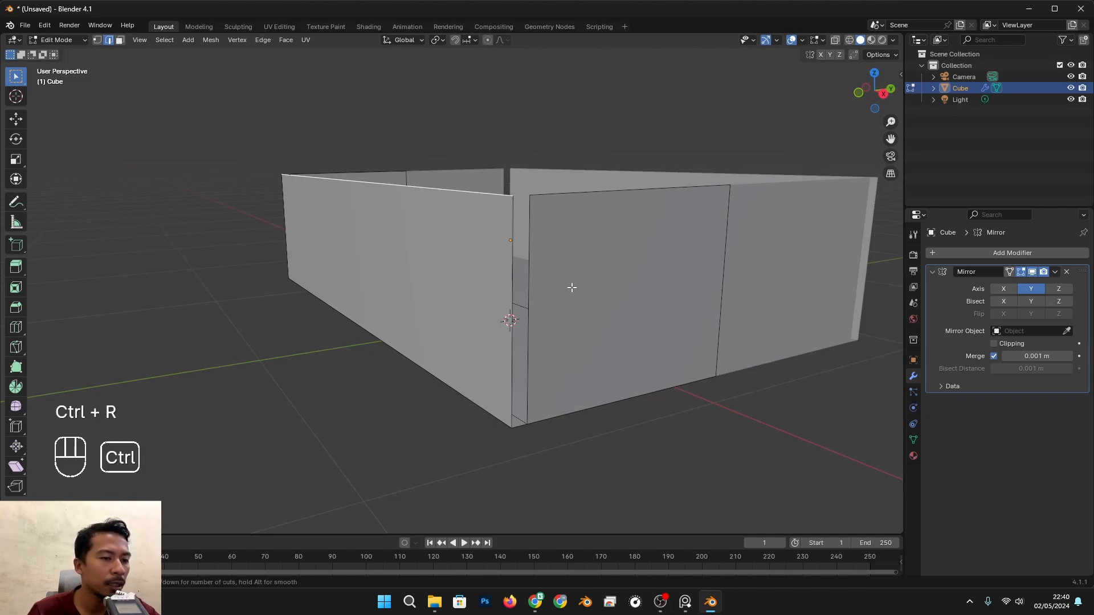
alt+middle_drag(543, 309, 581, 285)
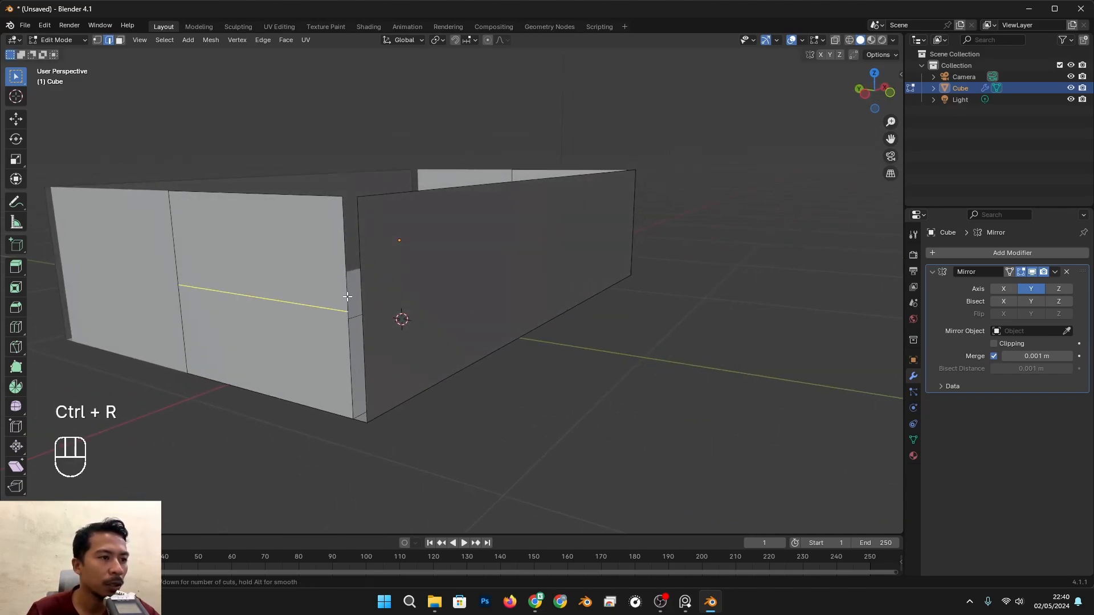
alt+middle_drag(400, 315, 482, 346)
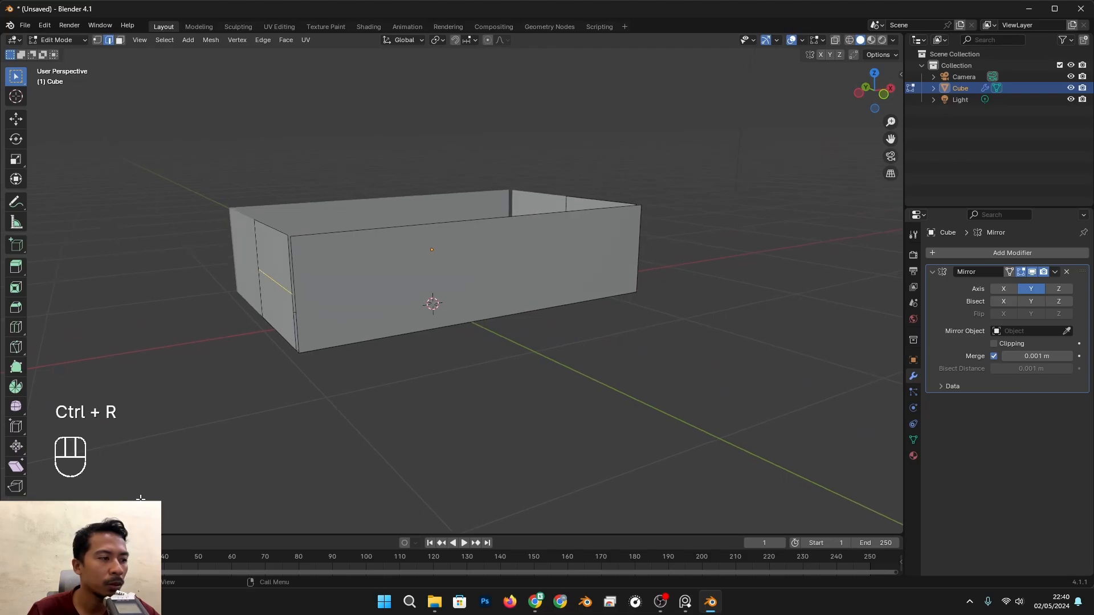
alt+middle_drag(638, 282, 540, 299)
shift+click(495, 317)
scroll(247, 399, up, 1)
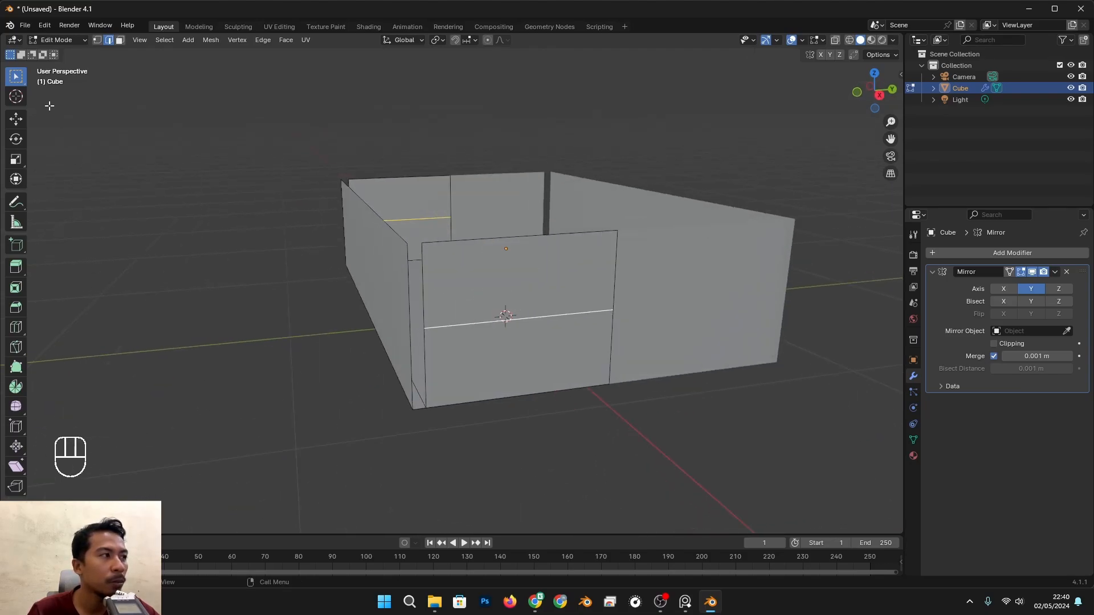
Move the two horizontal edges on the end walls down close to the box floor
click(16, 118)
drag(447, 214, 451, 257)
scroll(502, 348, up, 2)
alt+middle_drag(502, 352, 515, 332)
alt+shift+middle_drag(515, 332, 507, 378)
shift+drag(436, 308, 434, 305)
scroll(569, 301, down, 3)
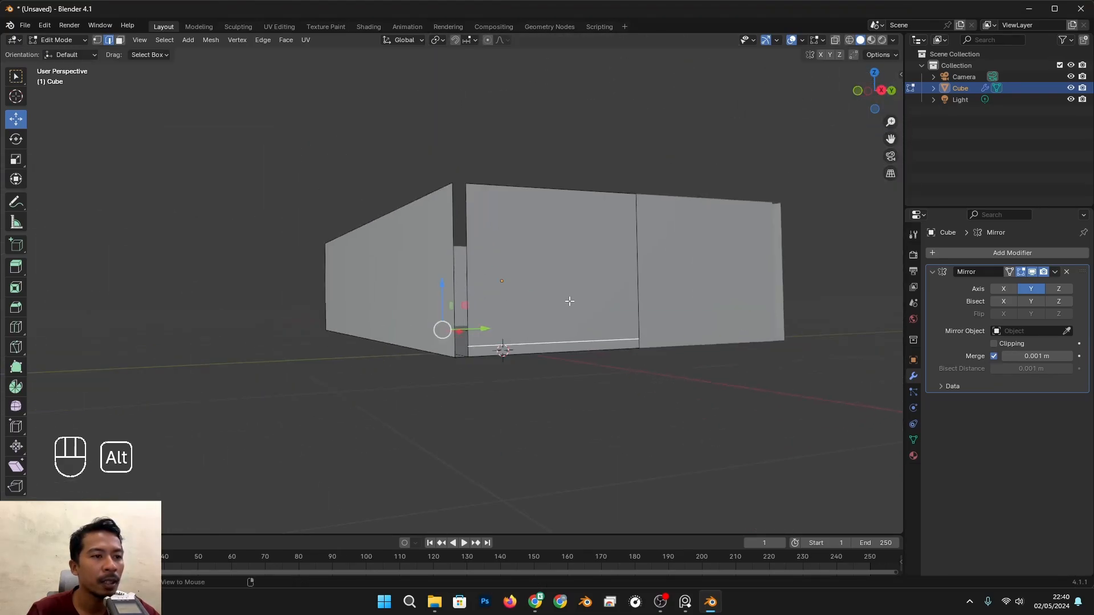
alt+drag(569, 302, 561, 322)
alt+shift+drag(561, 323, 607, 288)
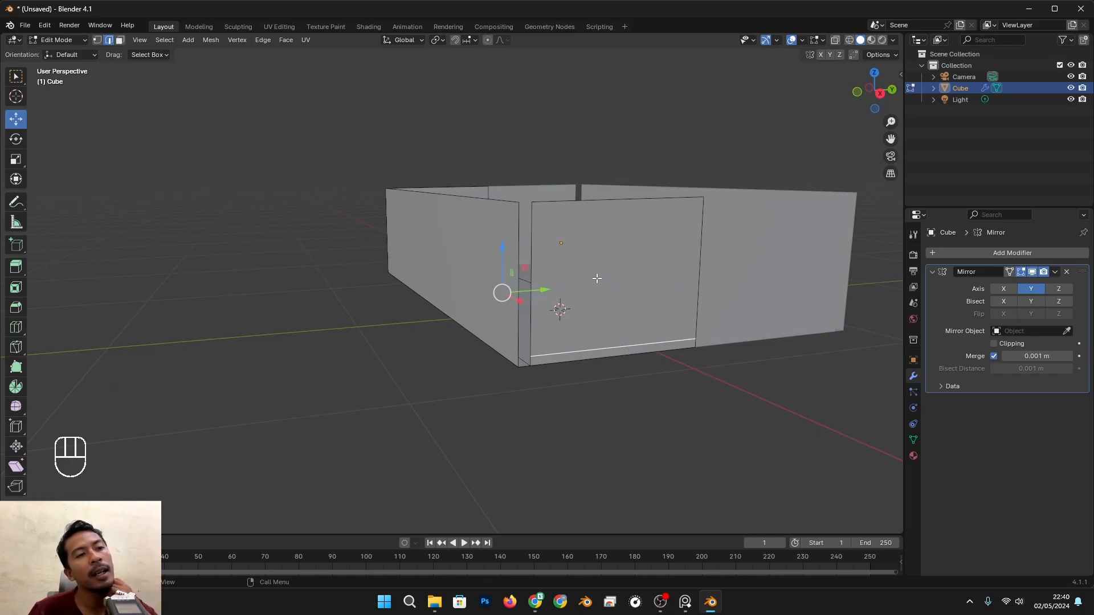
Select the outer side wall's top edge and raise it slightly along Z
alt+click(497, 199)
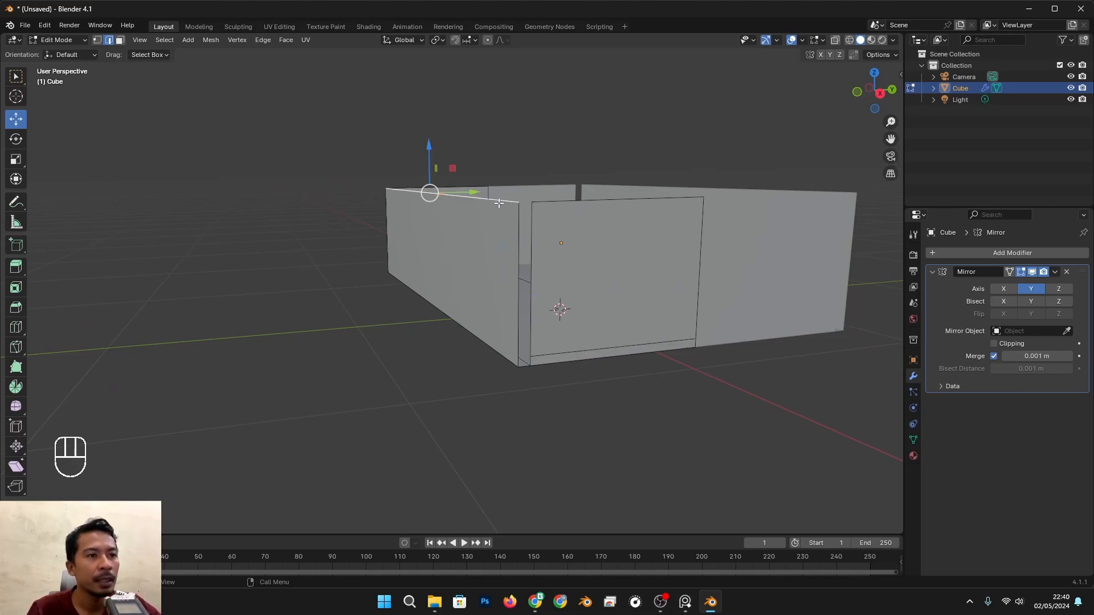
scroll(497, 198, up, 3)
alt+shift+drag(496, 198, 481, 259)
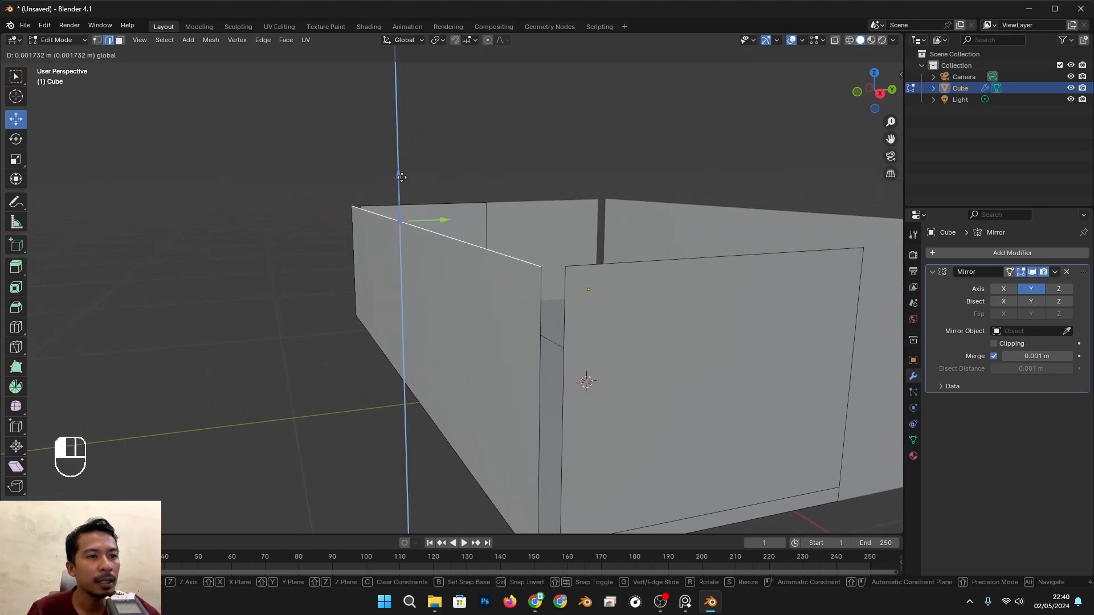
drag(399, 178, 403, 171)
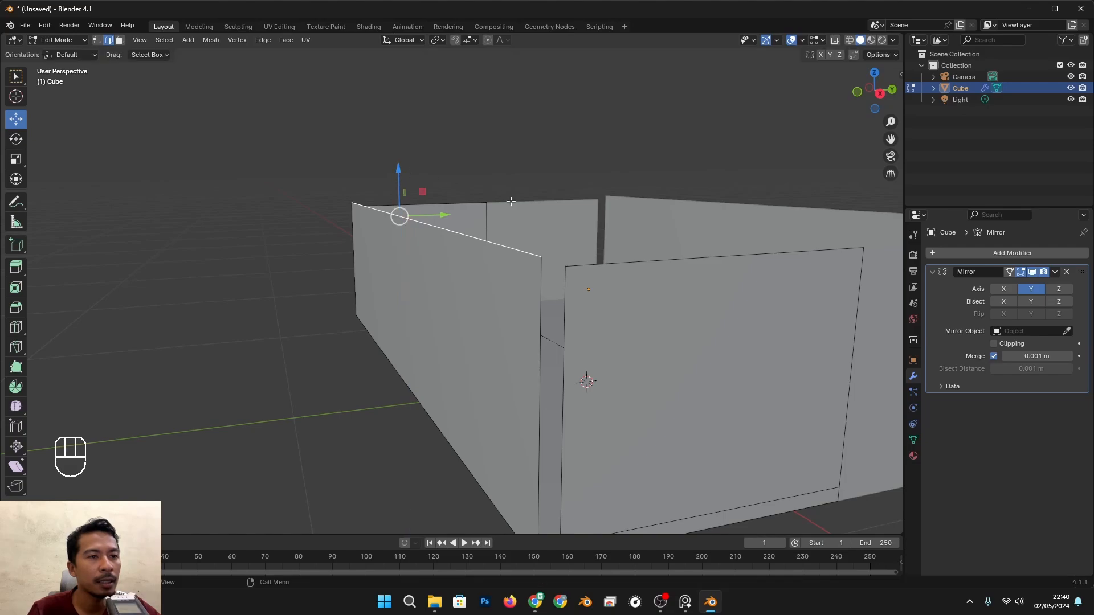
scroll(515, 257, down, 1)
alt+drag(536, 340, 499, 323)
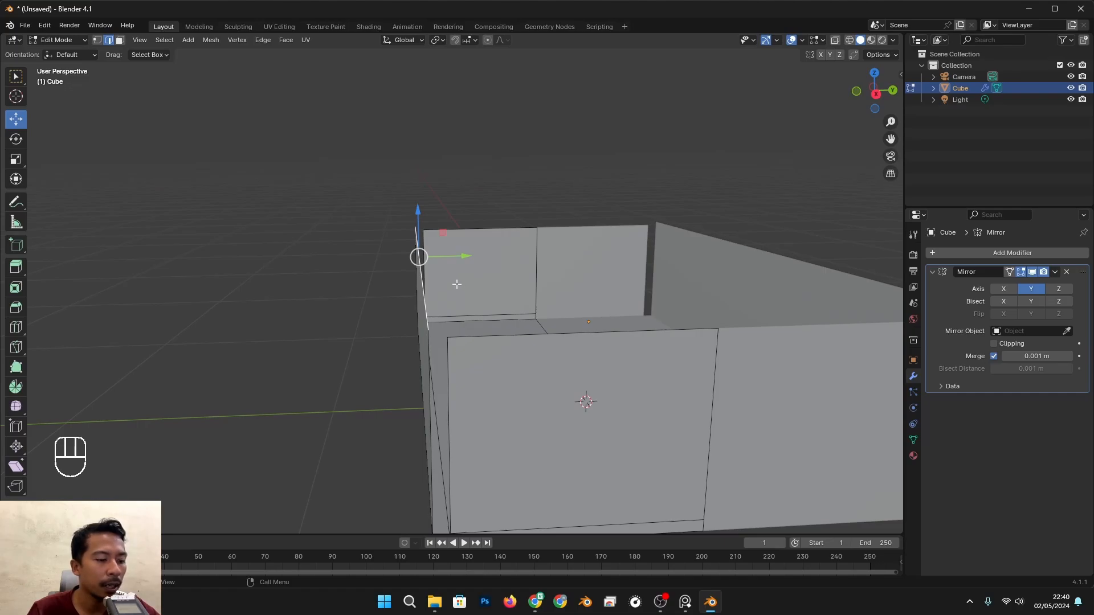
Extrude the side wall's top edge inward along Y to form a narrow rim
key(e)
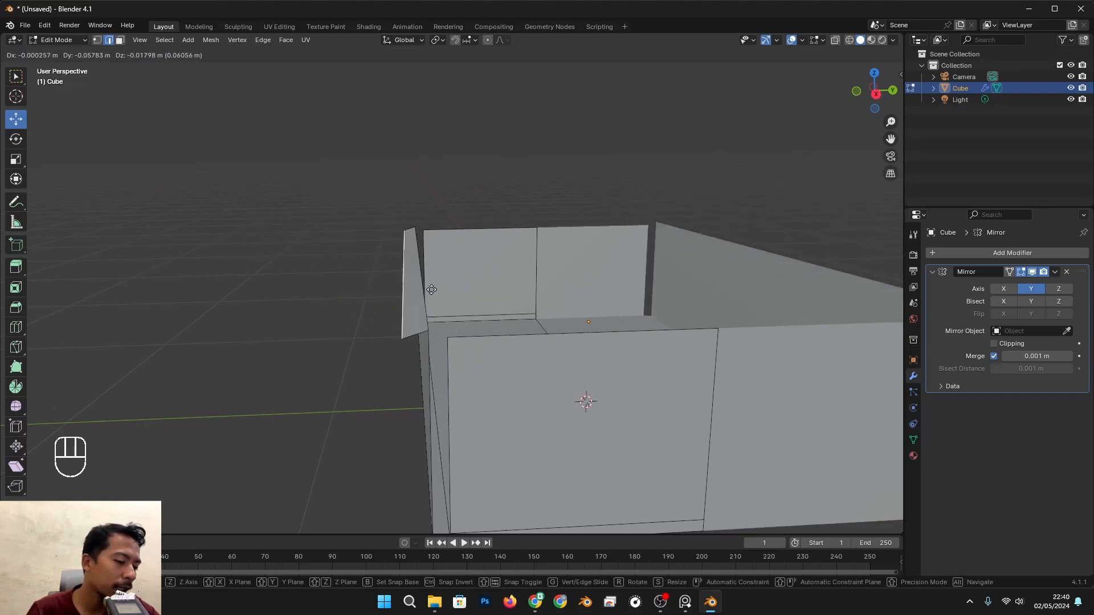
key(y)
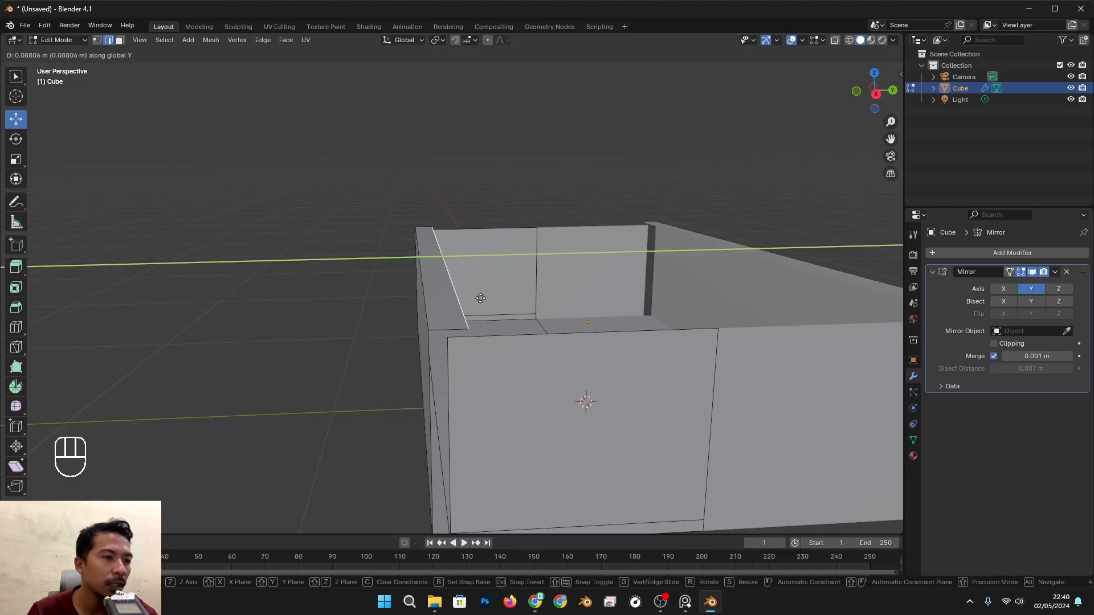
click(469, 296)
alt+drag(469, 295, 466, 269)
alt+shift+drag(466, 268, 489, 284)
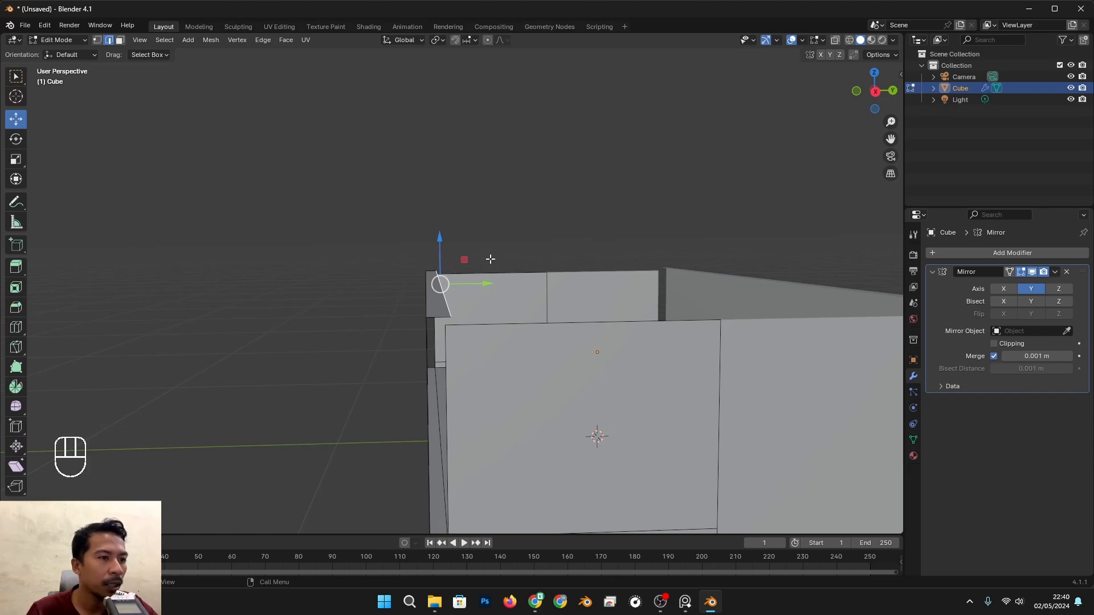
Extrude the rim's inner edge down along Z to the floor to form the inner side wall
key(e)
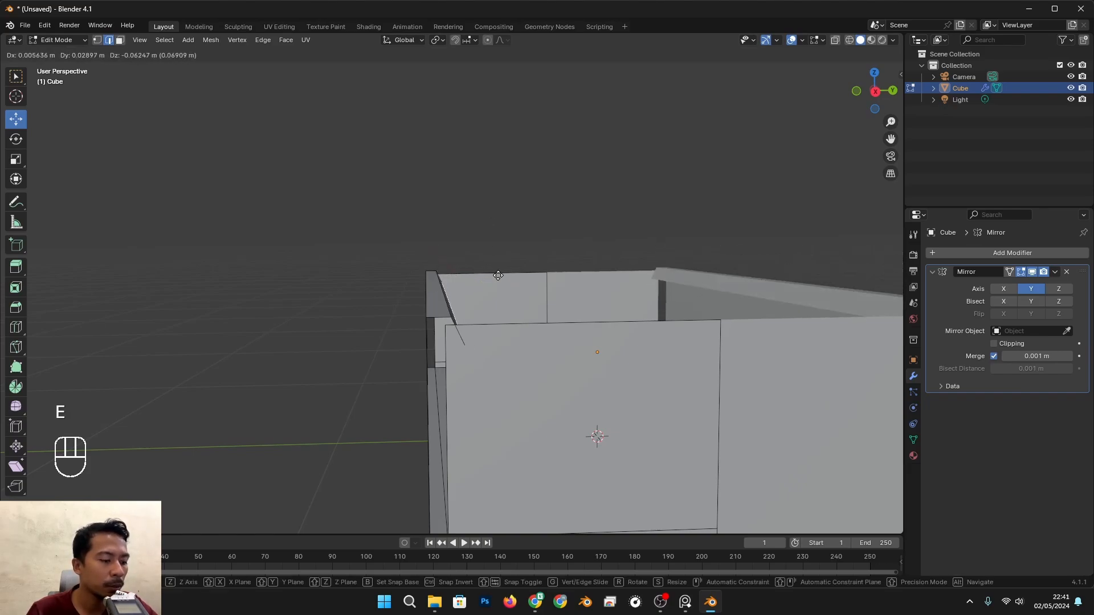
key(z)
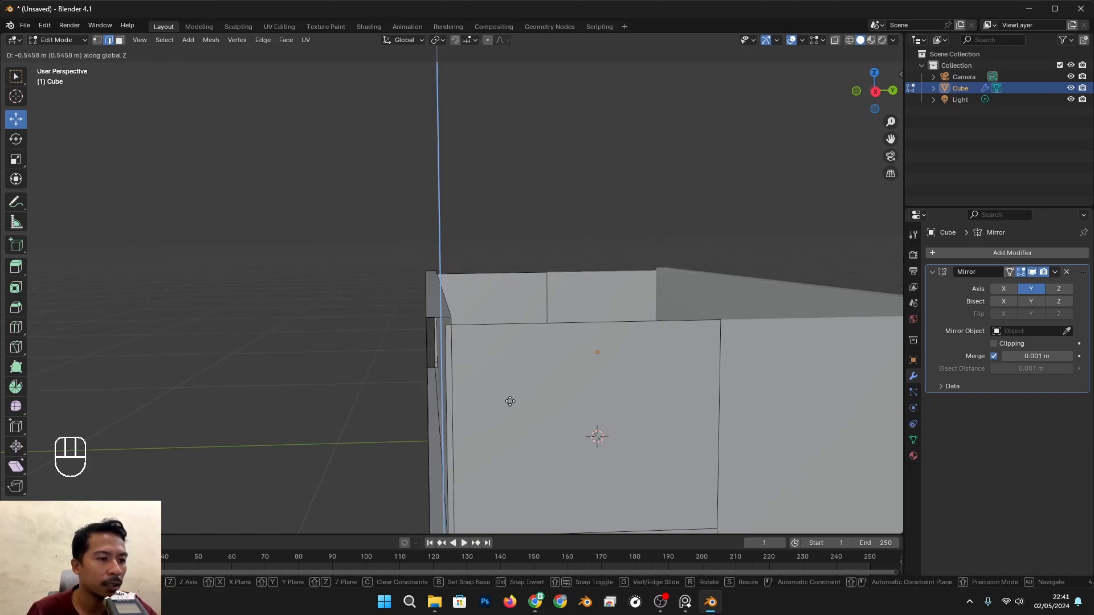
click(514, 387)
alt+drag(513, 386, 442, 402)
scroll(443, 402, down, 3)
alt+drag(443, 393, 442, 369)
scroll(496, 393, up, 2)
scroll(497, 353, up, 1)
alt+shift+drag(442, 368, 551, 323)
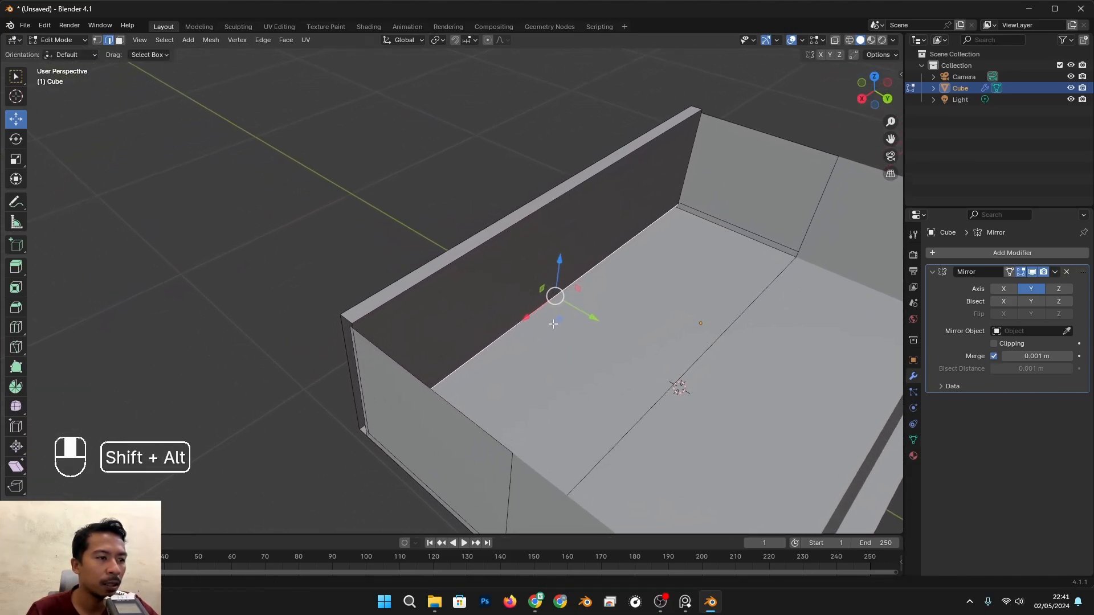
click(355, 331)
scroll(403, 349, up, 2)
alt+drag(370, 362, 268, 349)
click(252, 343)
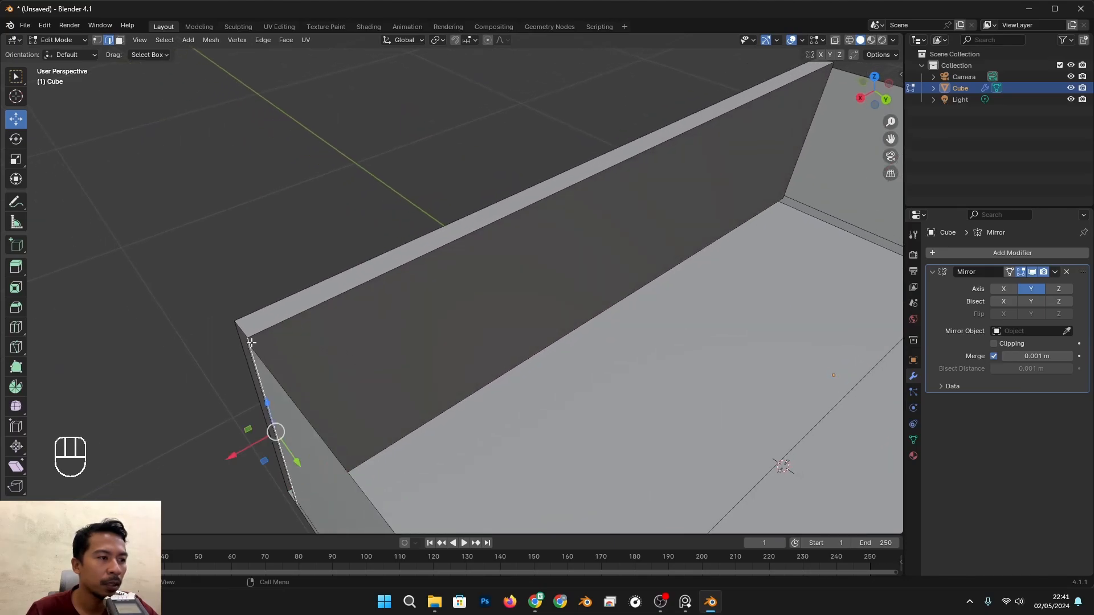
alt+middle_drag(376, 372, 506, 297)
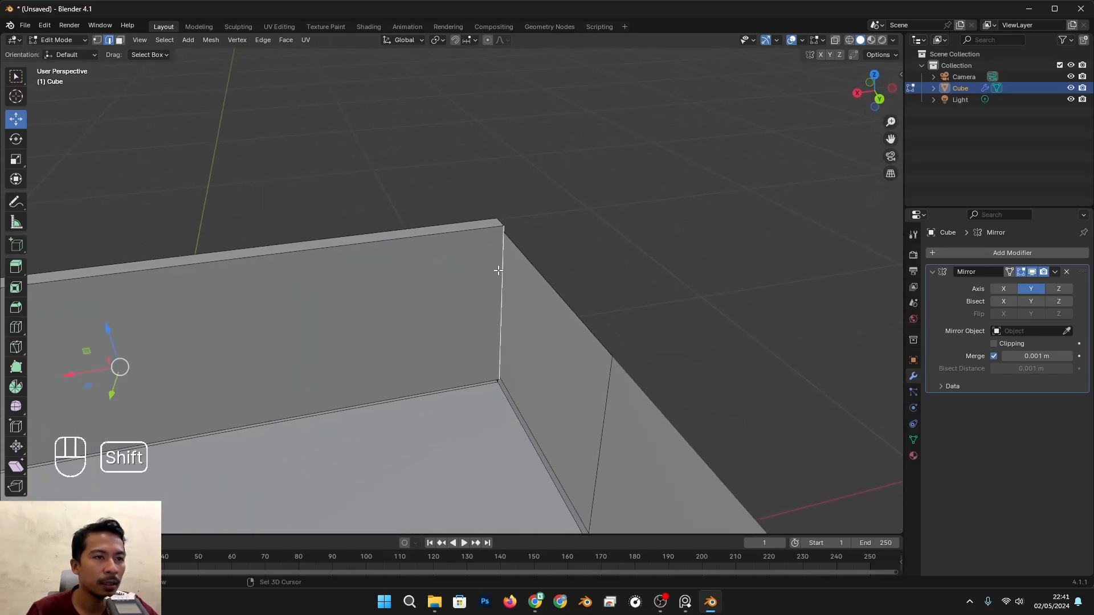
scroll(379, 351, down, 2)
alt+shift+middle_drag(378, 352, 495, 305)
scroll(557, 297, up, 1)
Select the inner side wall's face, check the corner in the reference photo, and scale the face slightly narrower along X
click(120, 40)
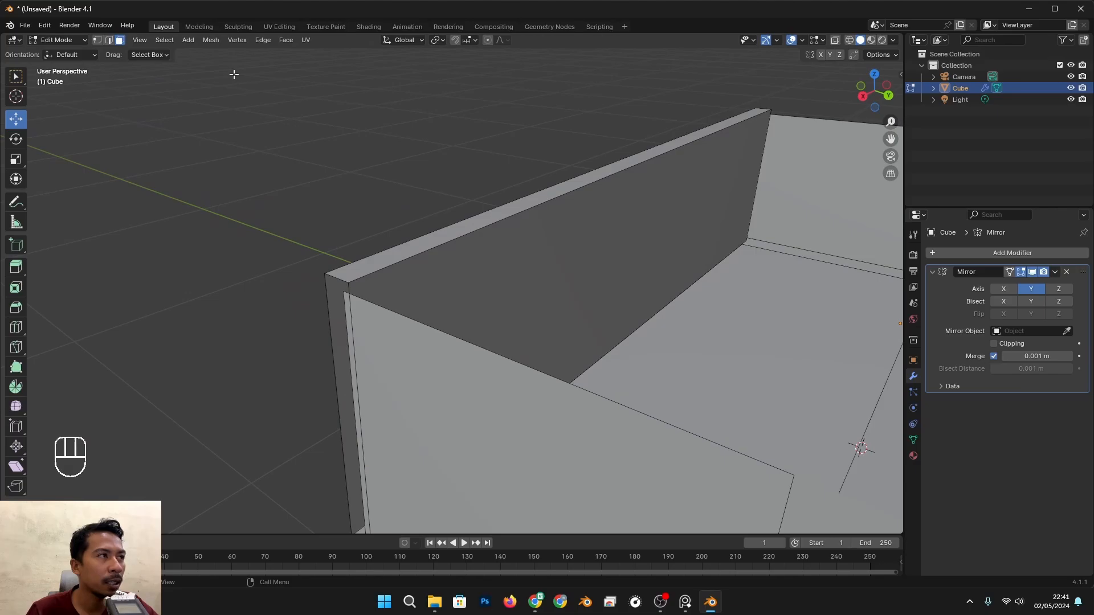
click(631, 232)
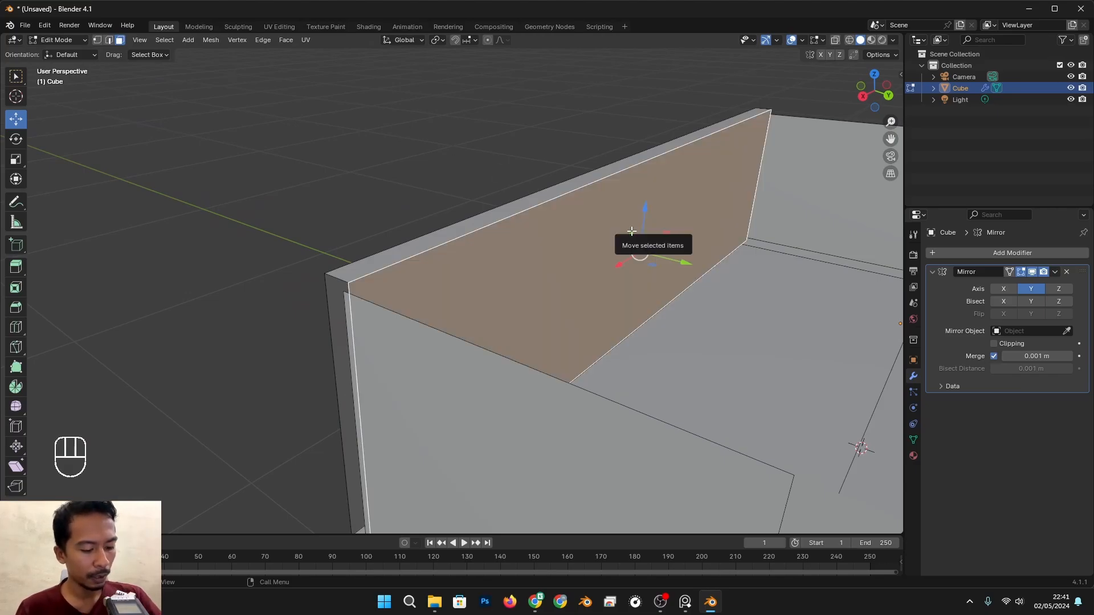
key(alt+Tab)
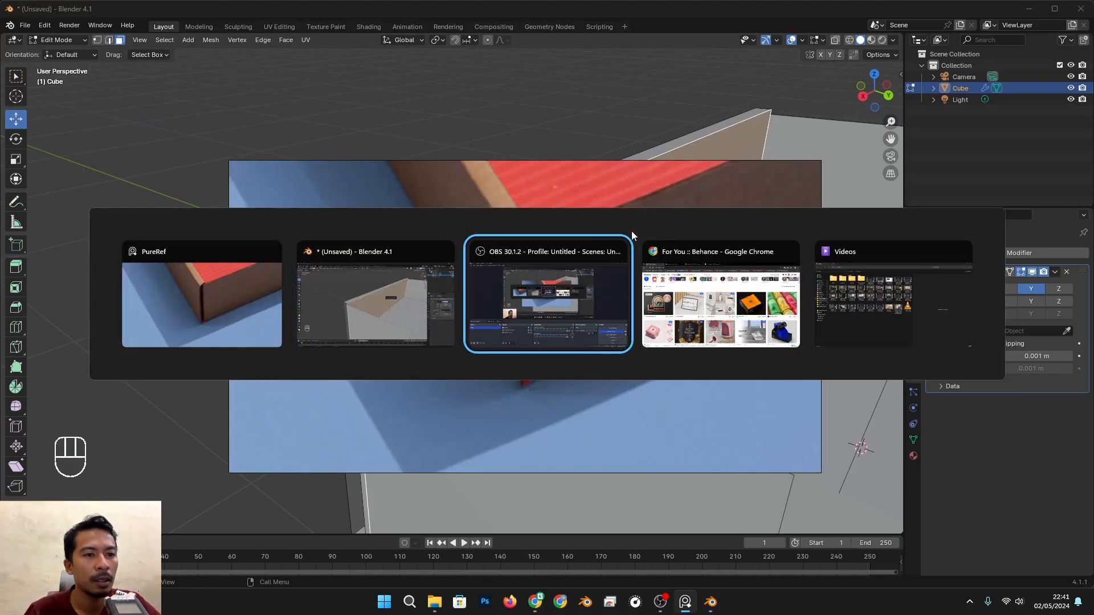
key(alt+Tab)
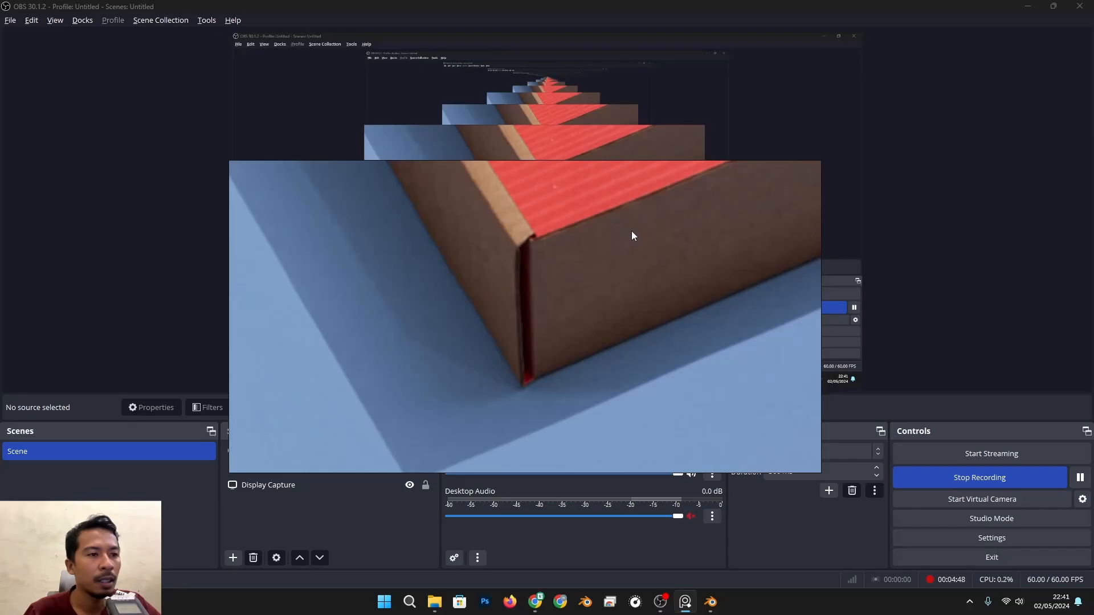
key(alt+Tab)
key(alt+Tab)
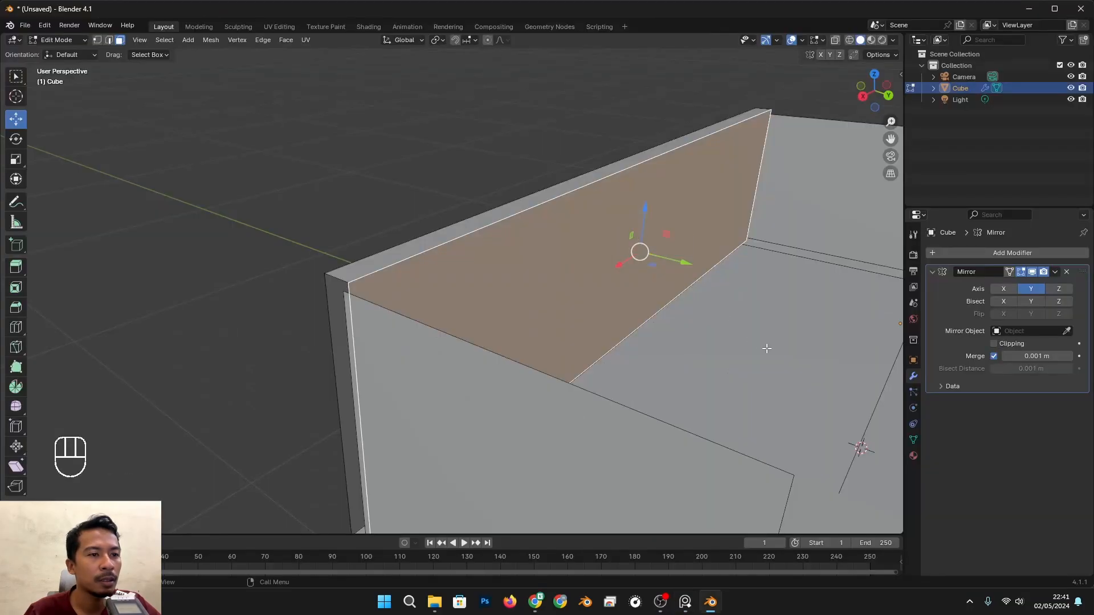
key(s)
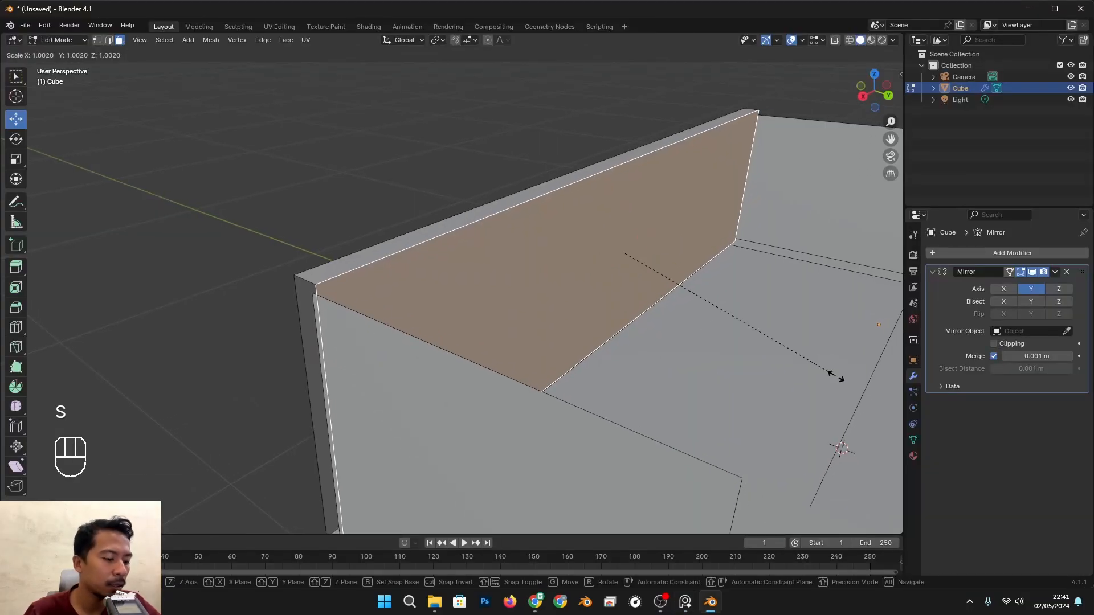
key(x)
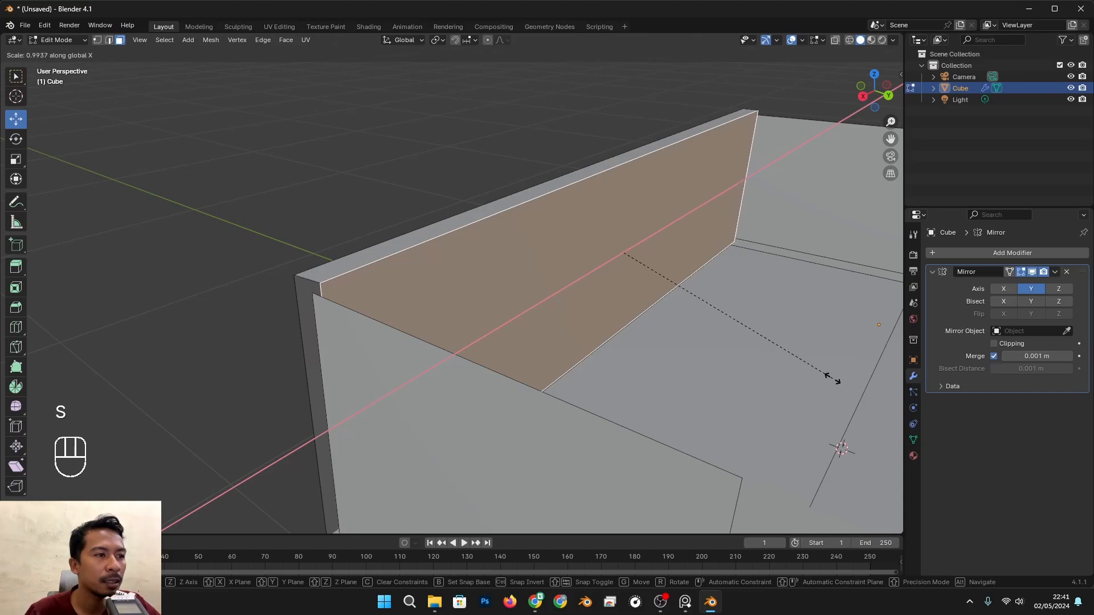
click(845, 387)
scroll(659, 309, down, 1)
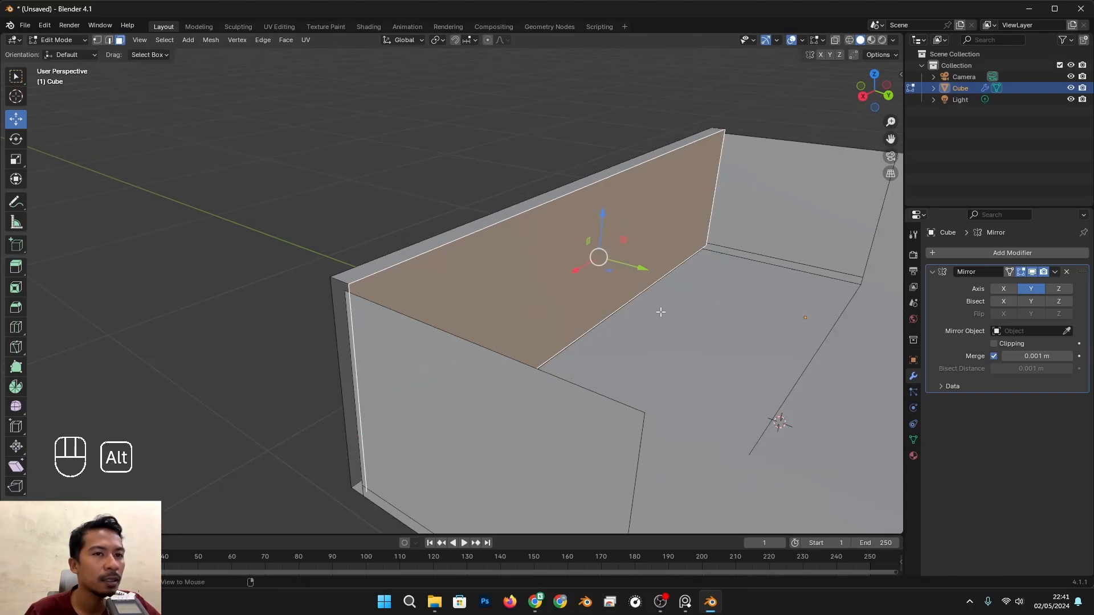
mouse_move(659, 310)
alt+middle_down()
mouse_move(574, 320)
mouse_move(646, 318)
alt+middle_up()
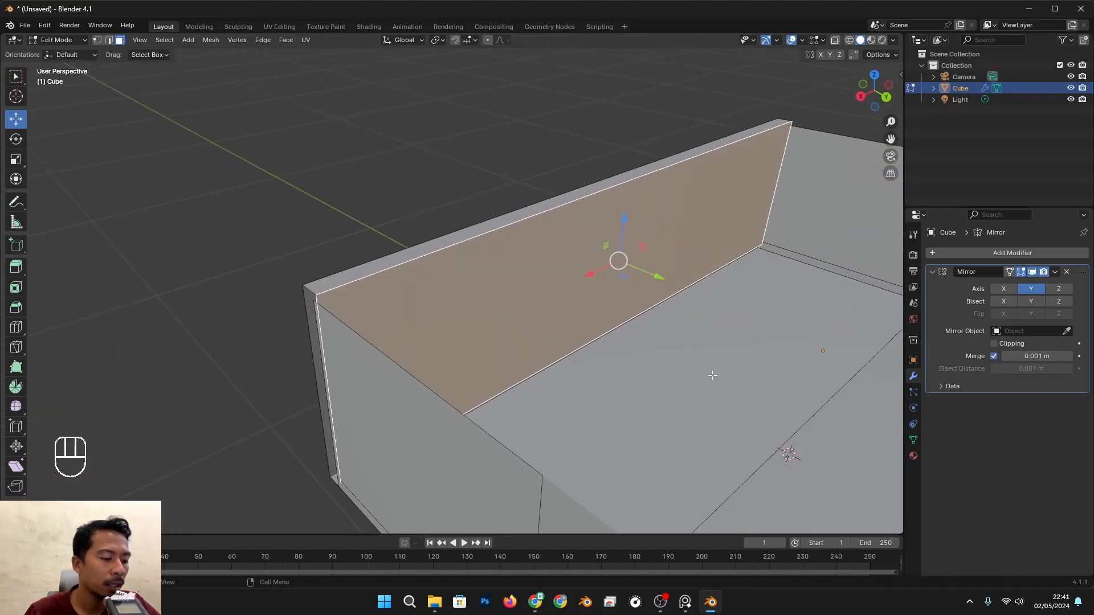
Scale the inner side wall's face down again along X to leave a small gap at the end walls
key(s)
key(x)
click(706, 369)
alt+middle_drag(706, 369, 441, 266)
alt+middle_drag(583, 276, 483, 299)
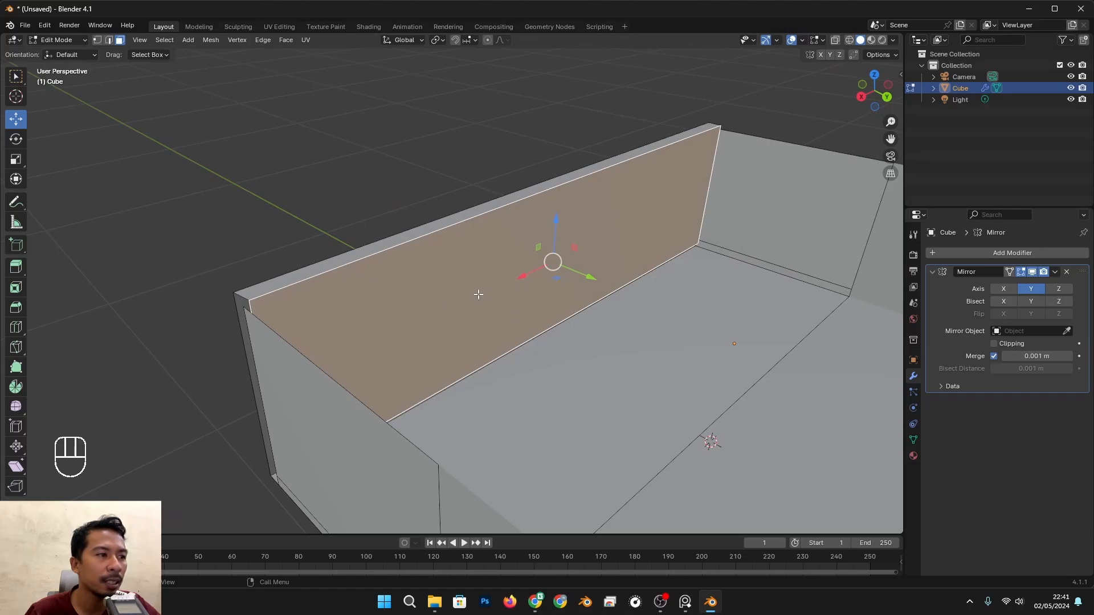
alt+middle_drag(485, 264, 539, 269)
Return to Object Mode and add a Solidify modifier to the box
key(Tab)
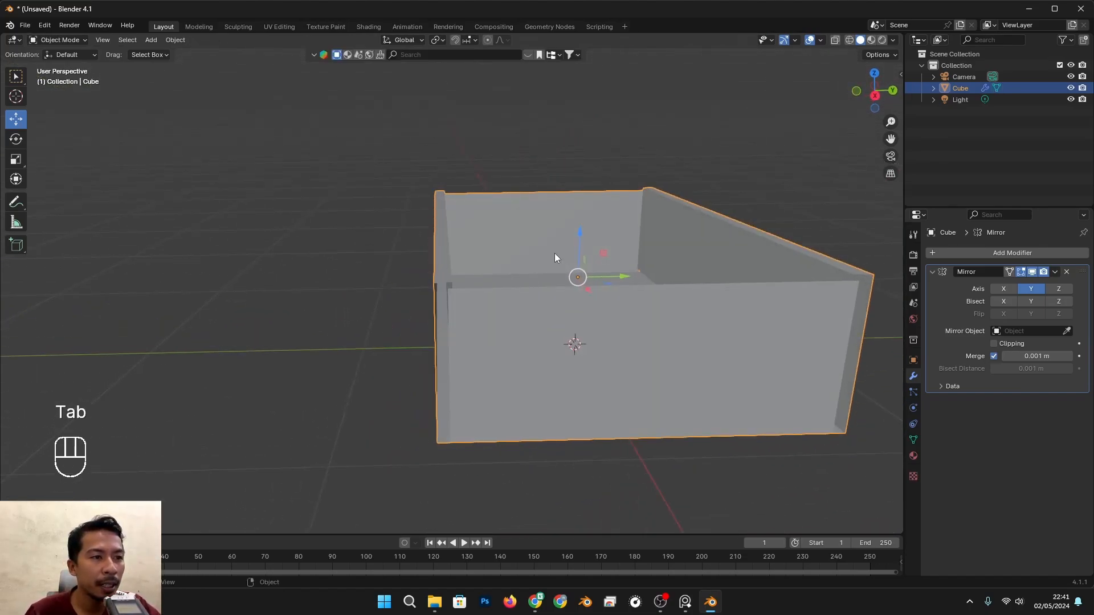
click(958, 252)
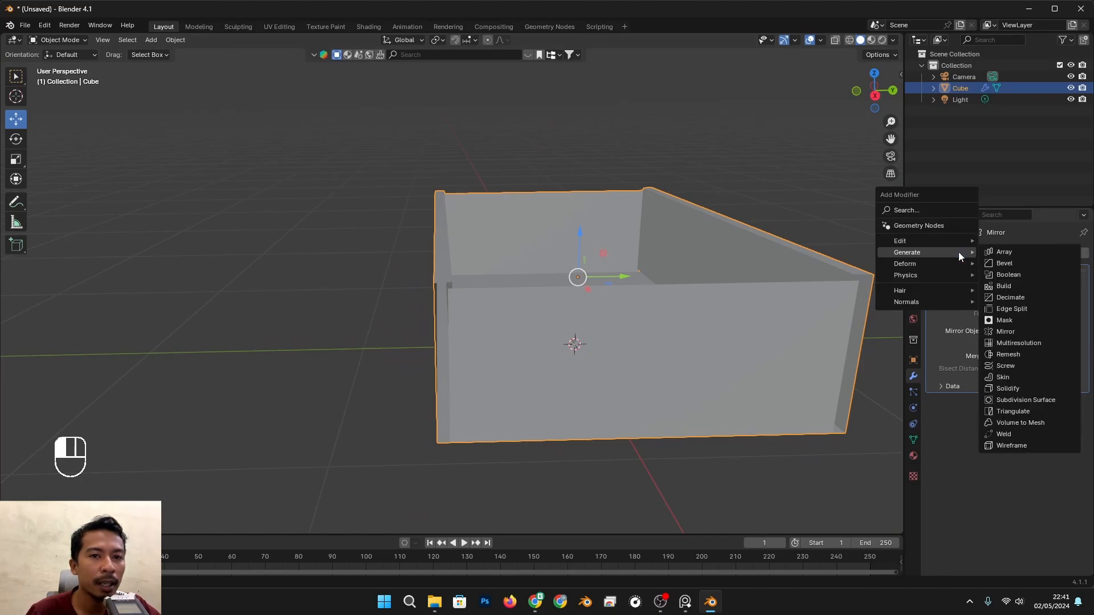
click(1004, 389)
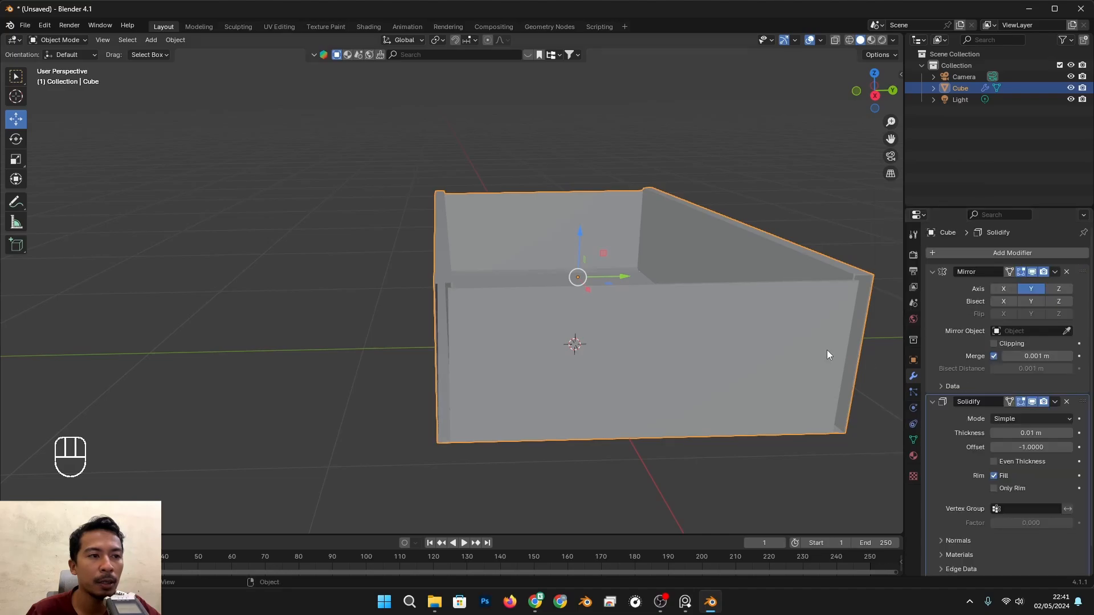
Apply the box object's scale
scroll(464, 289, up, 6)
scroll(541, 265, down, 2)
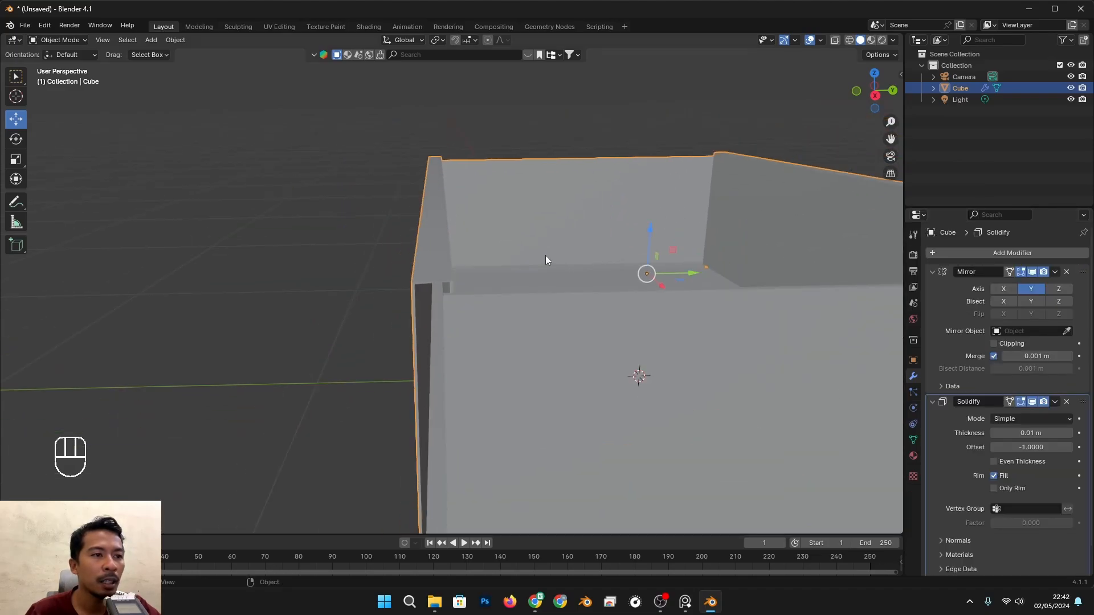
alt+middle_drag(545, 256, 609, 270)
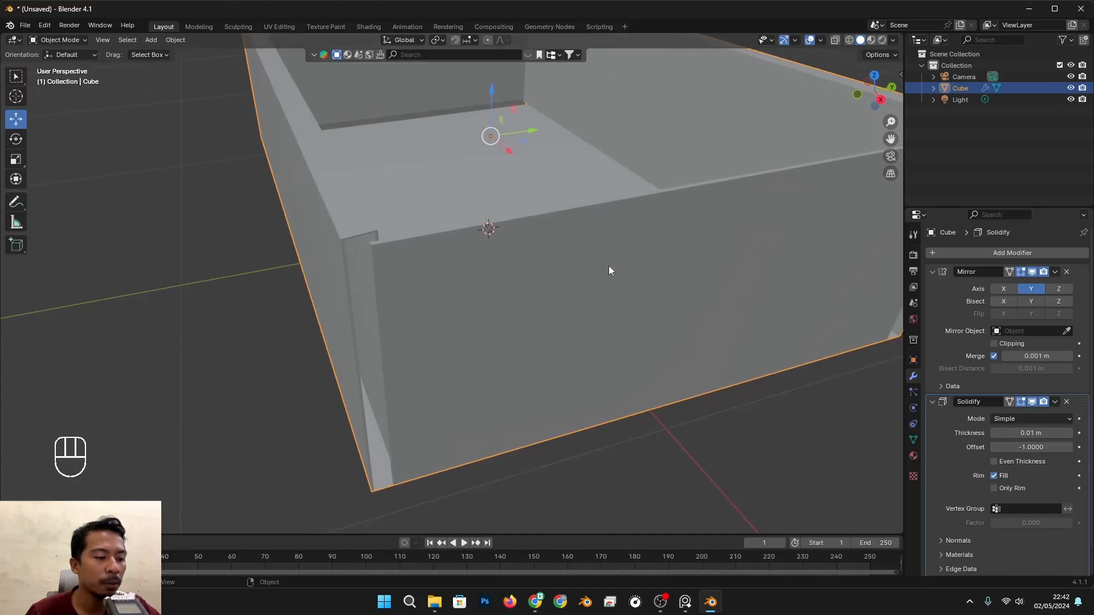
key(ctrl+a)
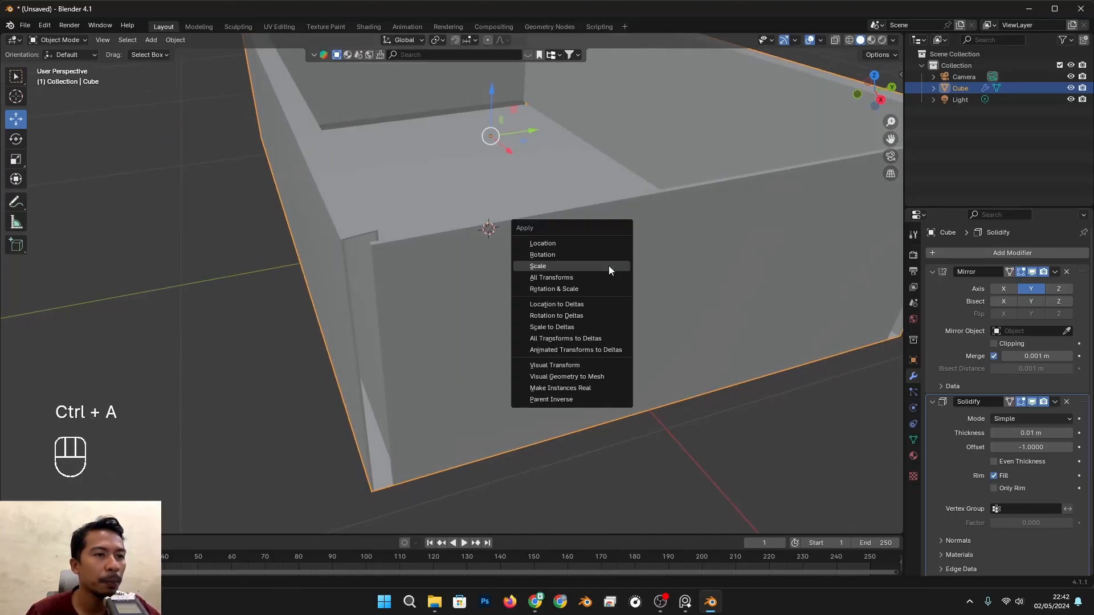
click(609, 271)
Examine the thickened corner between the side wall's rim and the end wall in Edit Mode, and select the rim's top face
scroll(363, 243, up, 2)
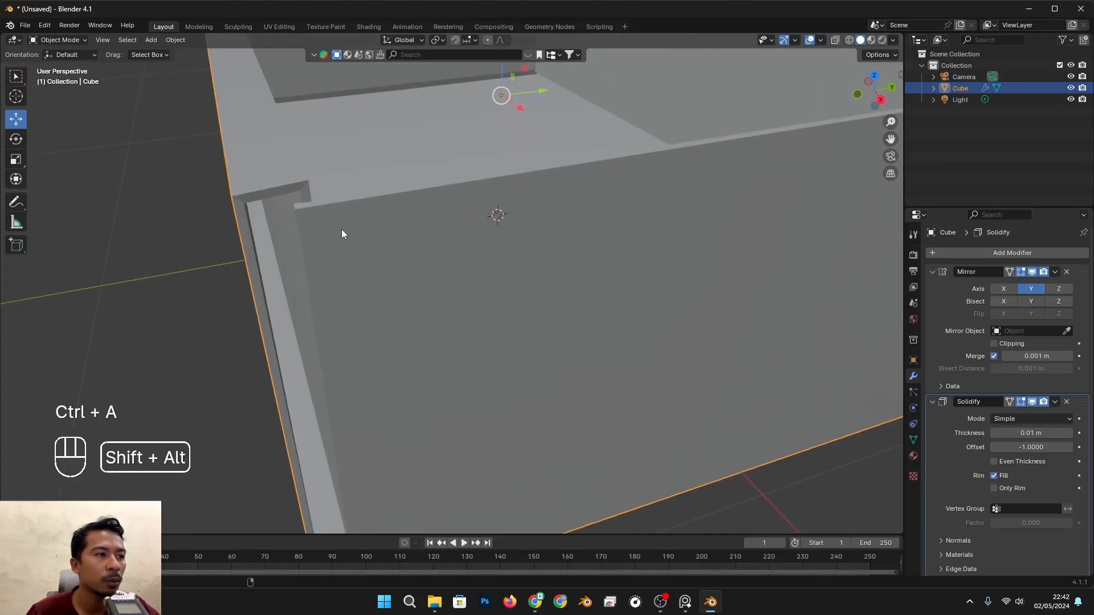
alt+shift+middle_drag(342, 233, 400, 205)
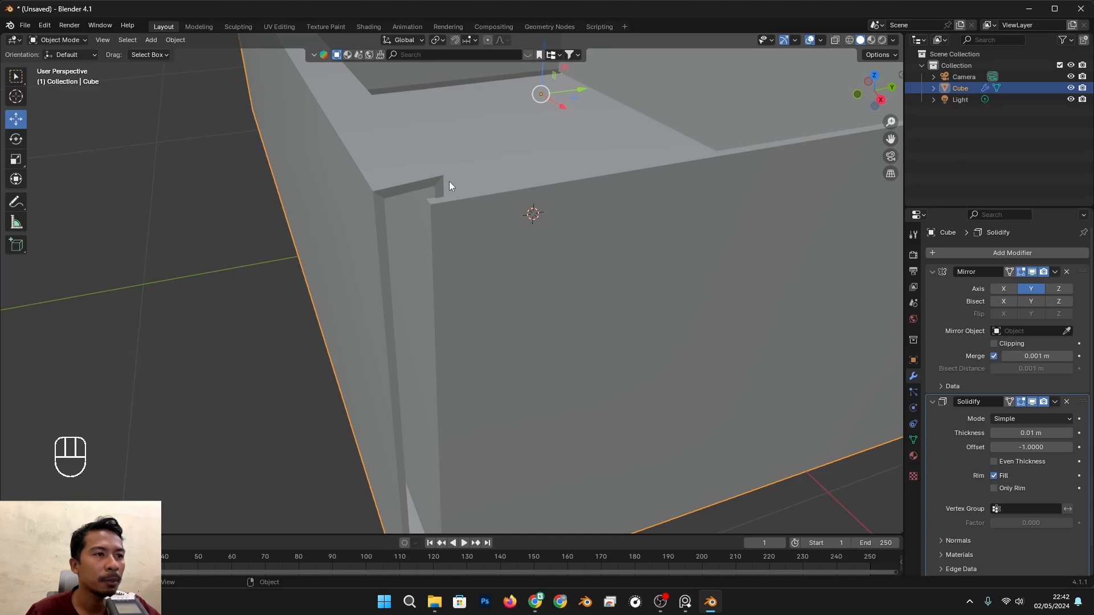
alt+shift+drag(457, 202, 445, 262)
scroll(445, 261, up, 2)
alt+shift+drag(462, 343, 419, 351)
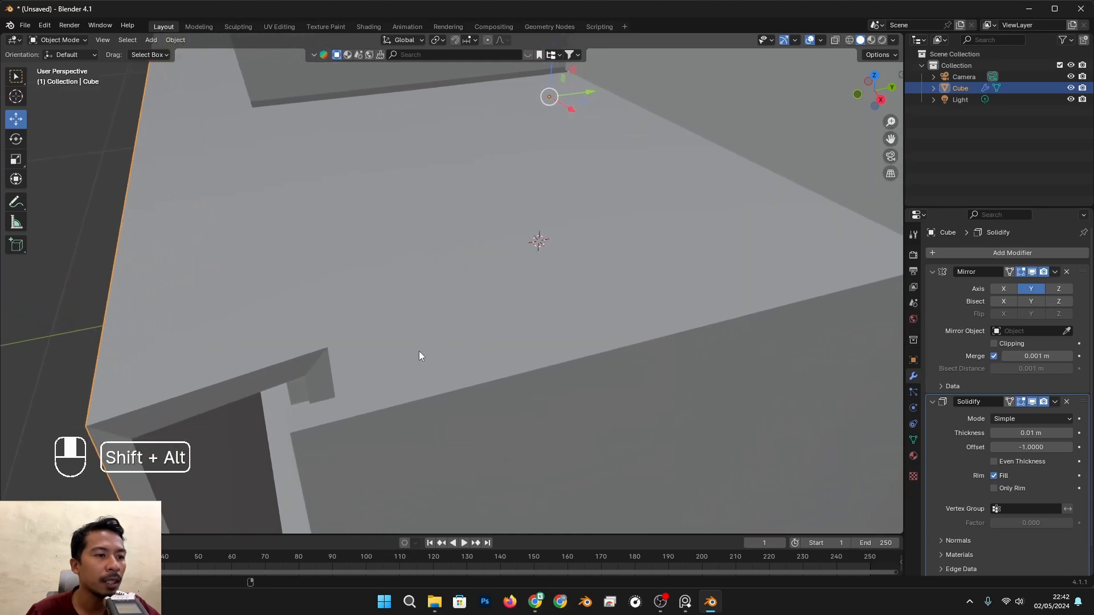
key(Tab)
key(alt+z)
key(alt+z)
alt+drag(342, 391, 379, 300)
scroll(379, 301, up, 2)
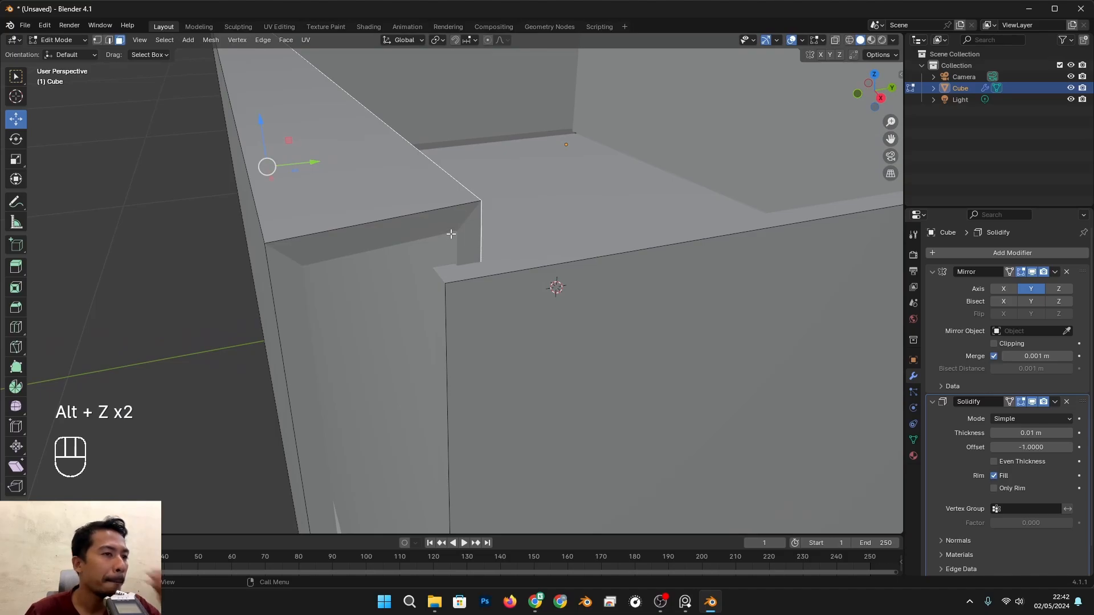
scroll(407, 209, down, 1)
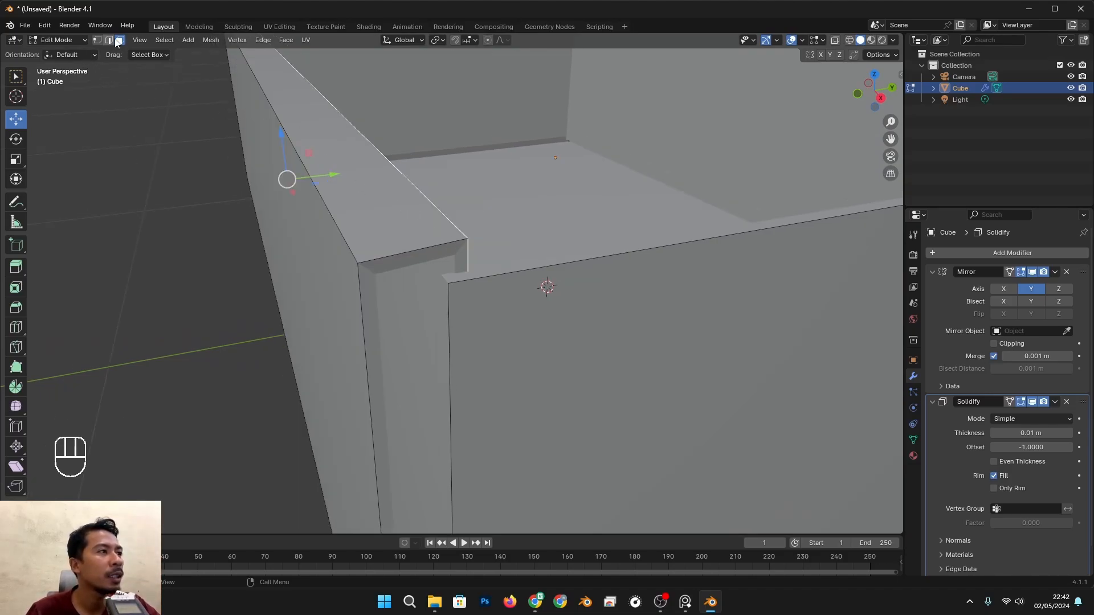
click(319, 137)
alt+drag(319, 136, 442, 192)
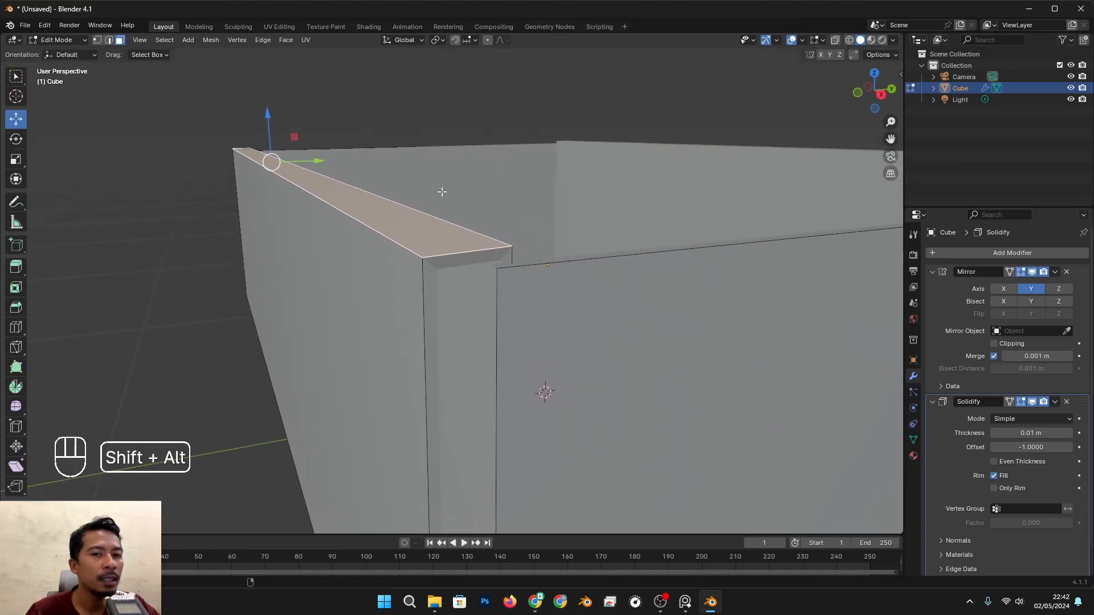
Collapse the Mirror modifier's settings and set the Solidify thickness to -0.015 m
click(932, 272)
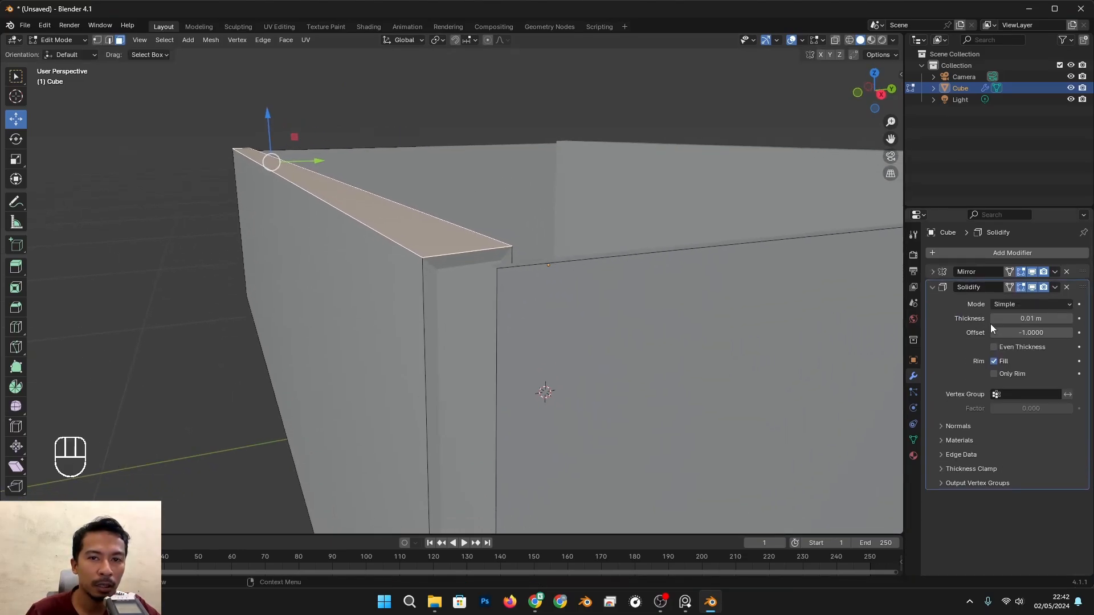
scroll(448, 271, up, 1)
middle_drag(483, 275, 530, 273)
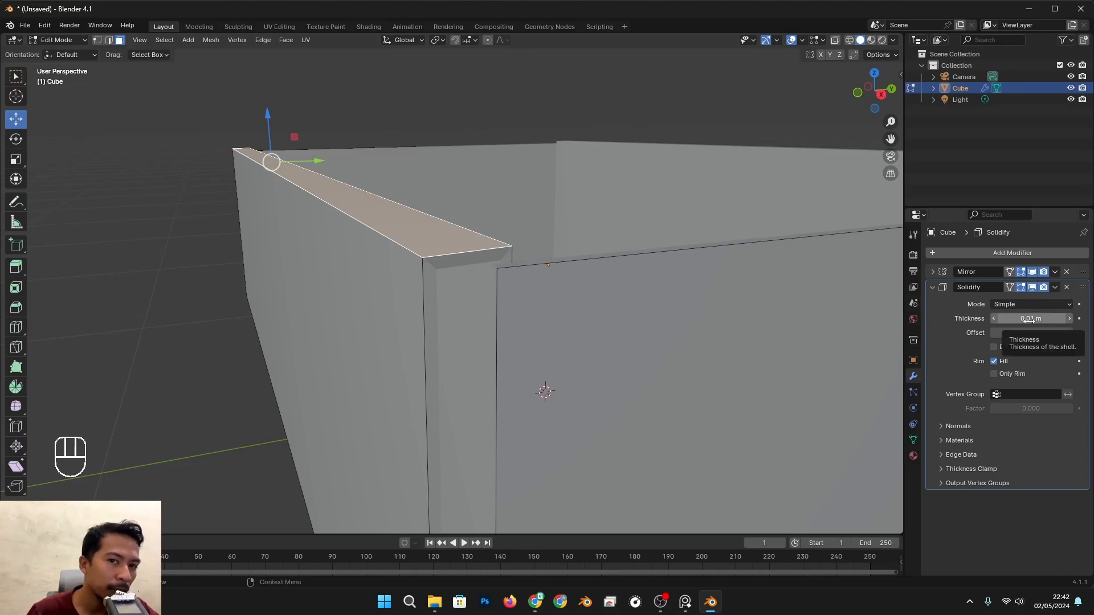
mouse_move(1024, 322)
mouse_down()
mouse_move(1038, 323)
mouse_move(1023, 322)
mouse_up()
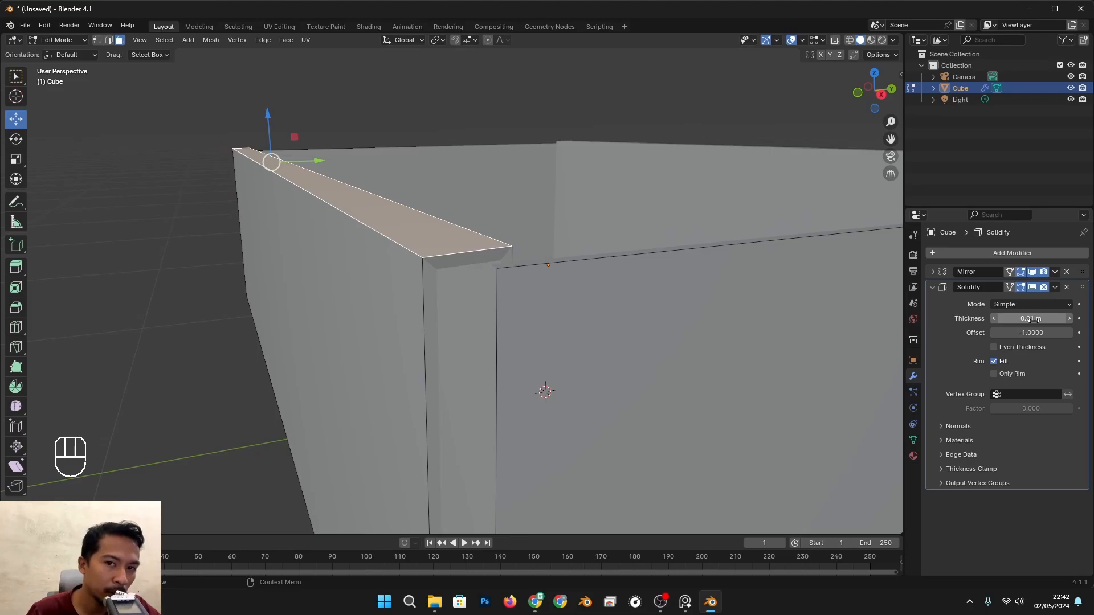
shift+drag(1031, 319, 1014, 319)
Switch the viewport's solid shading lighting to MatCap
scroll(513, 233, down, 3)
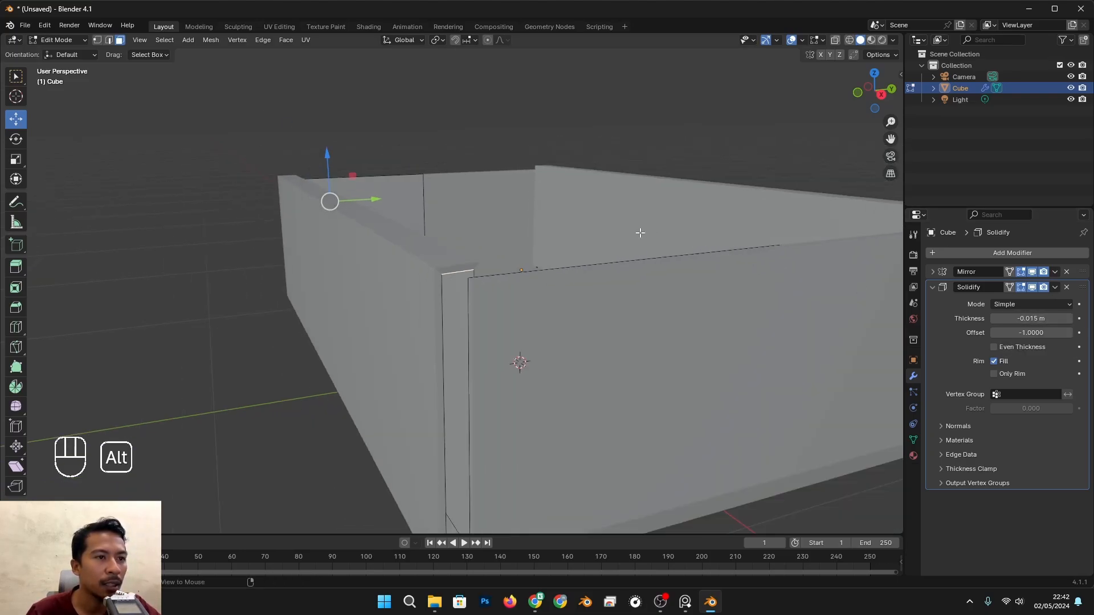
mouse_move(507, 213)
alt+mouse_down()
mouse_move(518, 232)
mouse_move(490, 219)
alt+mouse_up()
alt+drag(490, 219, 538, 241)
scroll(537, 241, up, 1)
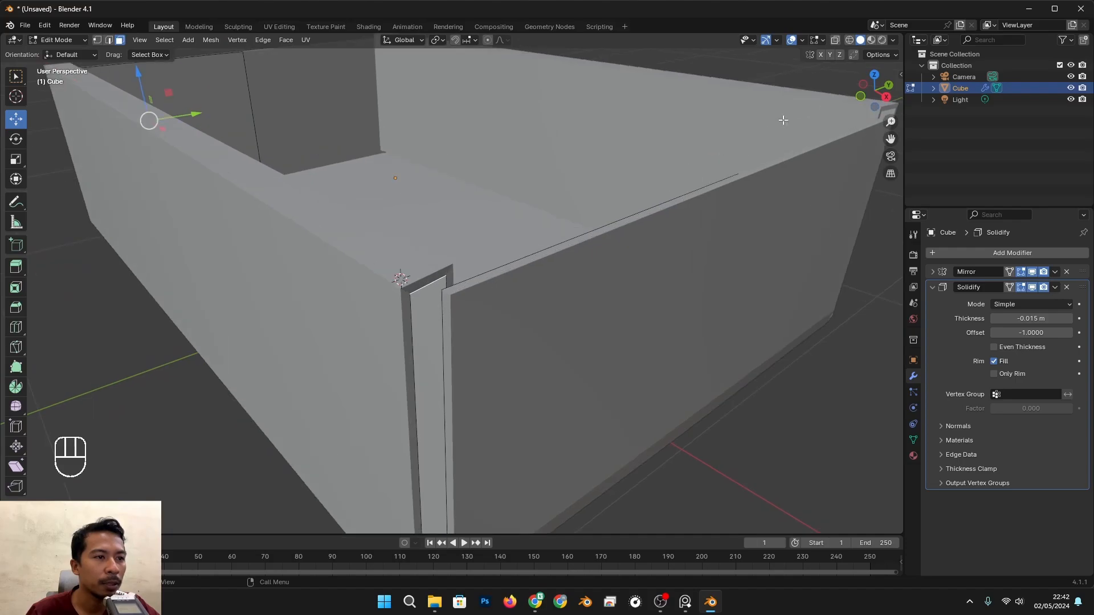
click(892, 40)
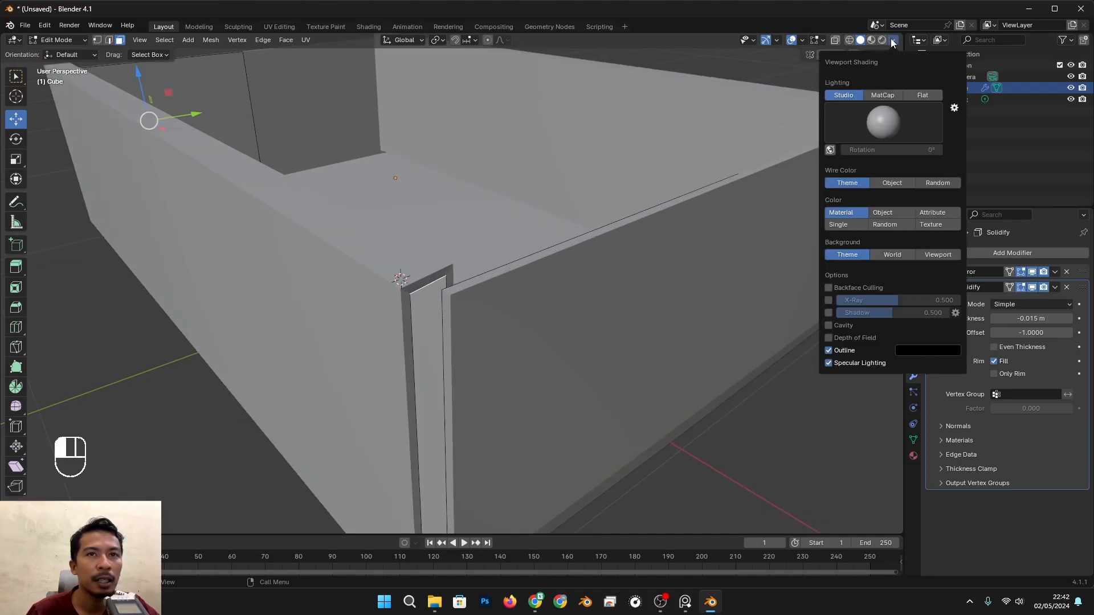
click(881, 95)
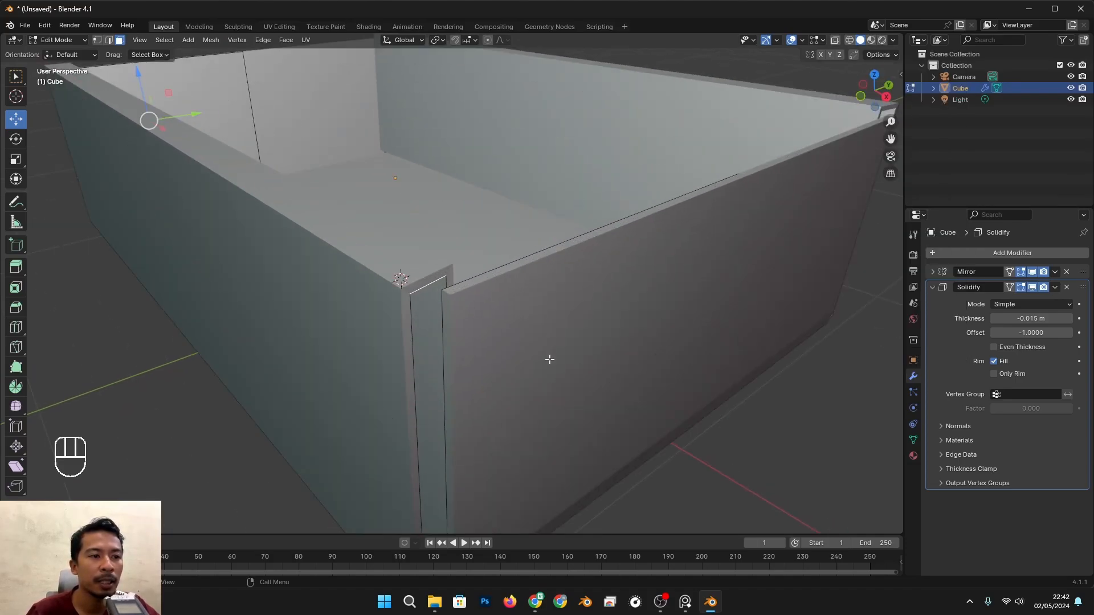
Examine the box's corner gap and wall thickness in both Object Mode and Edit Mode
middle_drag(549, 359, 486, 359)
key(Tab)
middle_drag(352, 396, 468, 274)
key(Tab)
middle_drag(476, 317, 494, 375)
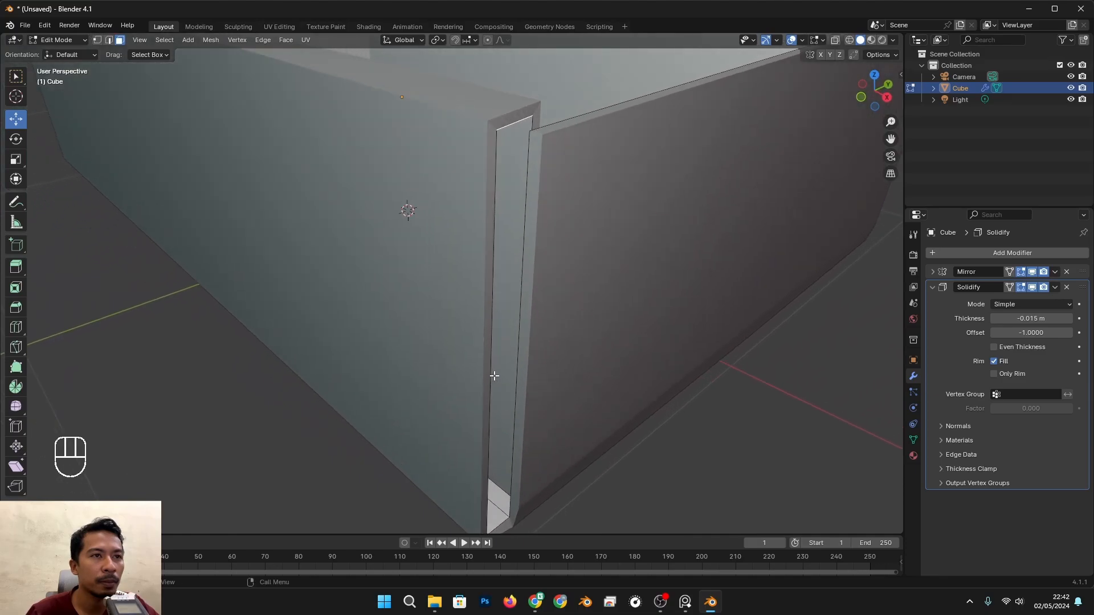
scroll(494, 375, down, 3)
shift+middle_drag(569, 280, 559, 316)
middle_drag(558, 316, 514, 332)
Collapse the Solidify modifier's settings and add a Bevel modifier to the box
click(931, 288)
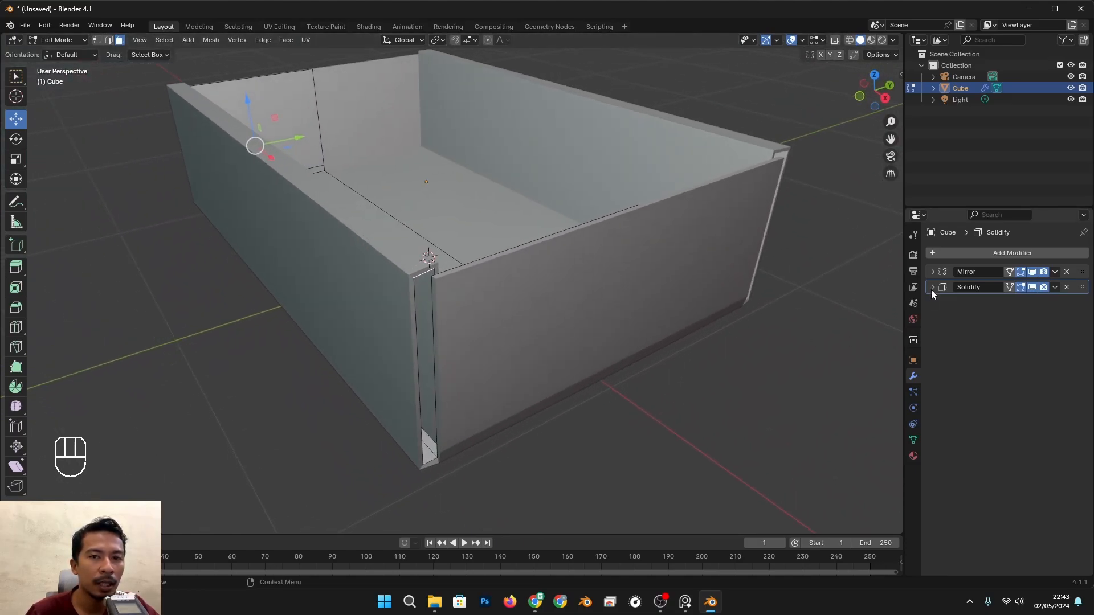
click(943, 252)
mouse_move(944, 249)
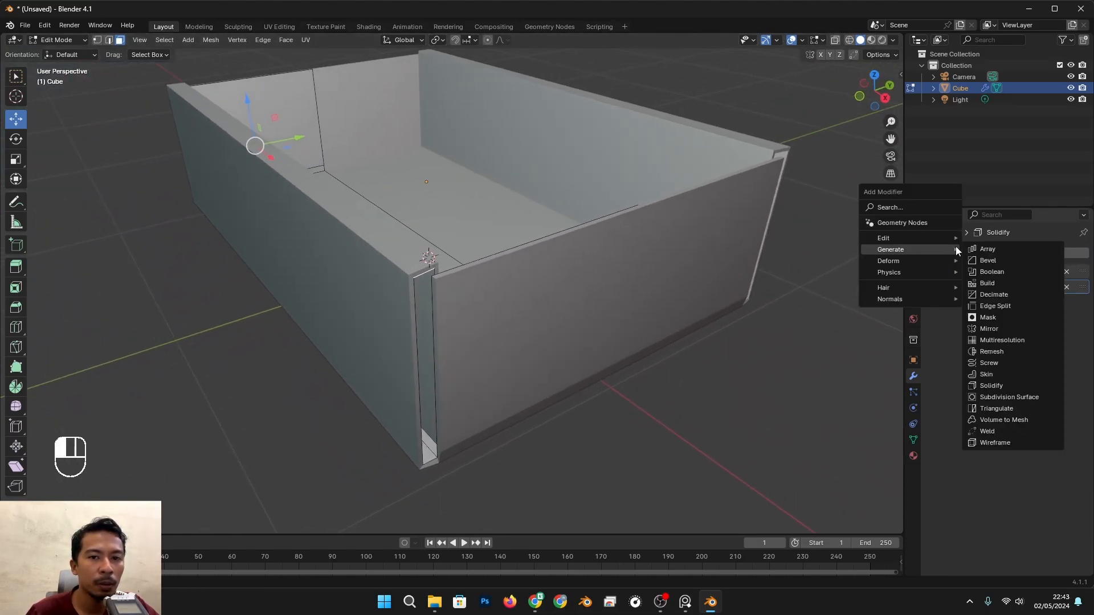
click(985, 265)
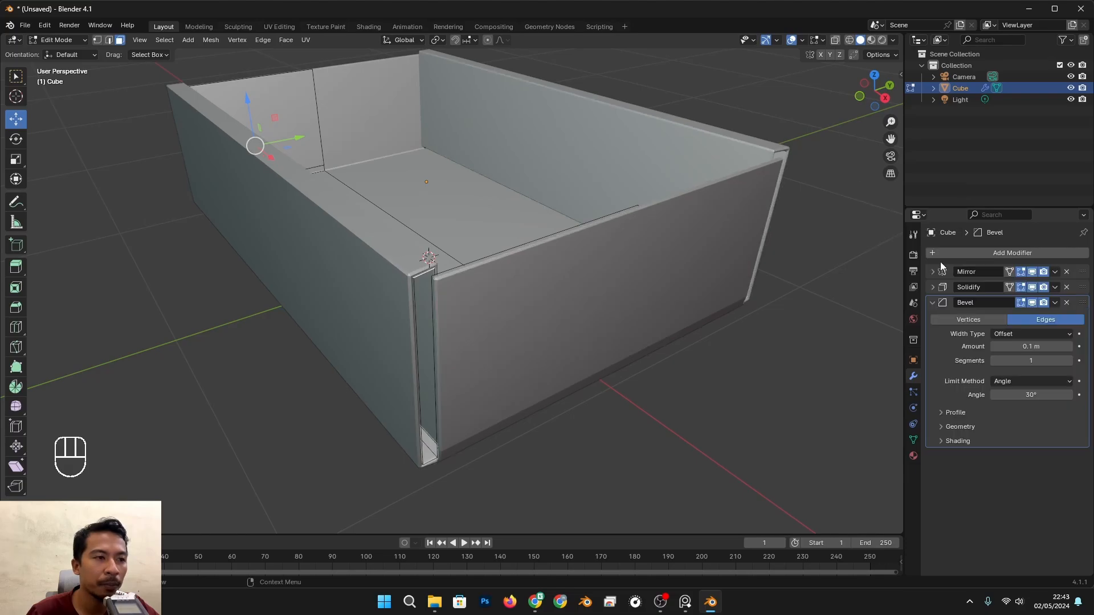
Compare the box's front corner edges with the Bevel modifier shown and hidden in the viewport
scroll(471, 285, up, 5)
shift+middle_drag(432, 334, 480, 347)
scroll(442, 228, up, 2)
middle_drag(441, 229, 510, 254)
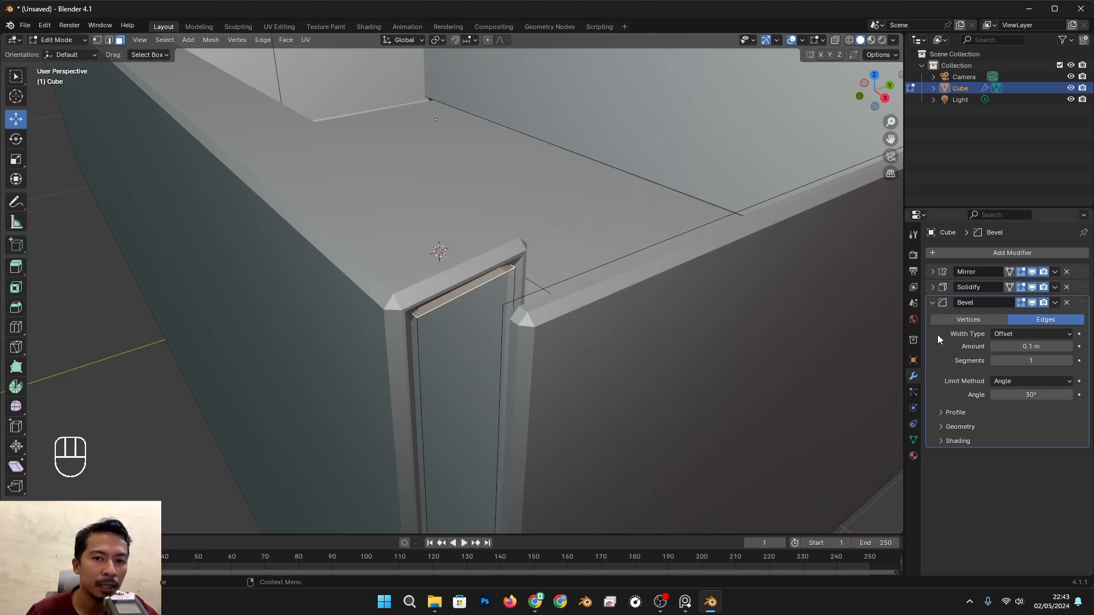
shift+drag(1031, 346, 1022, 346)
scroll(776, 328, up, 3)
scroll(776, 328, down, 3)
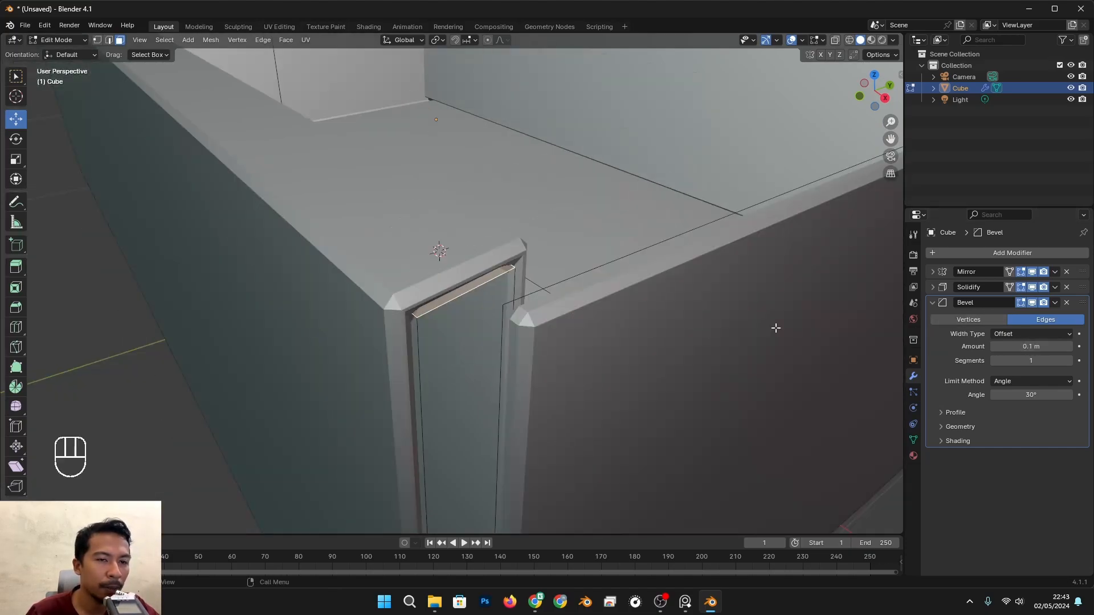
click(1034, 301)
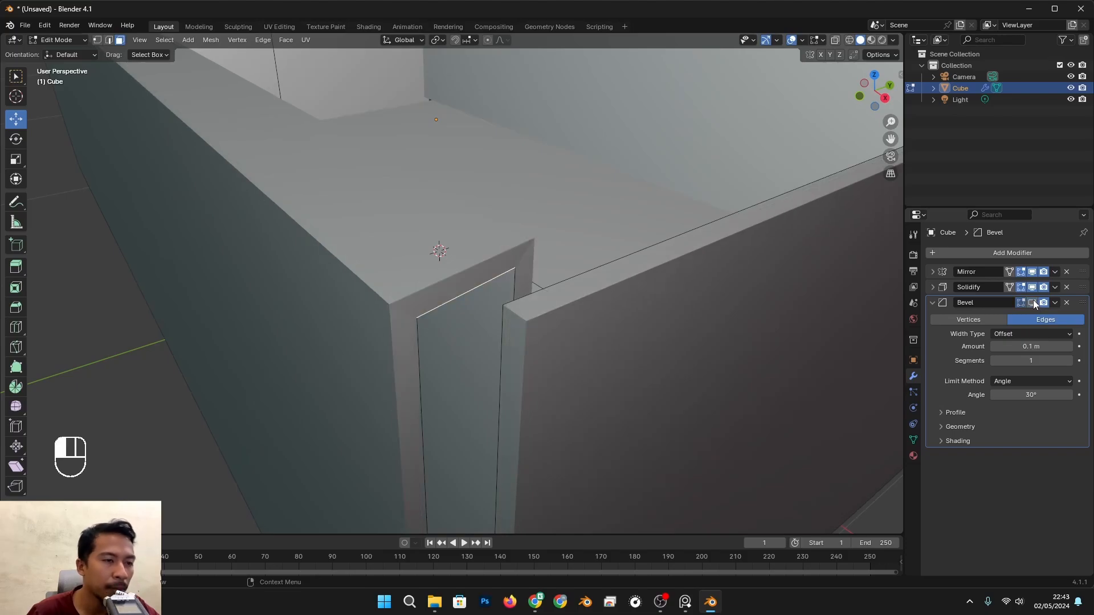
click(1033, 300)
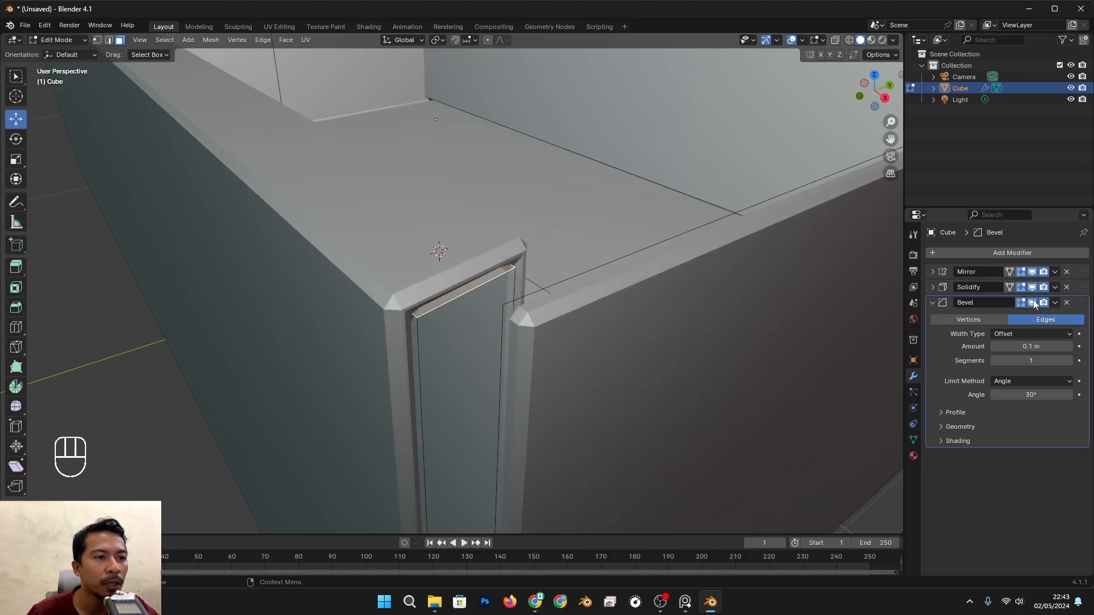
click(1032, 303)
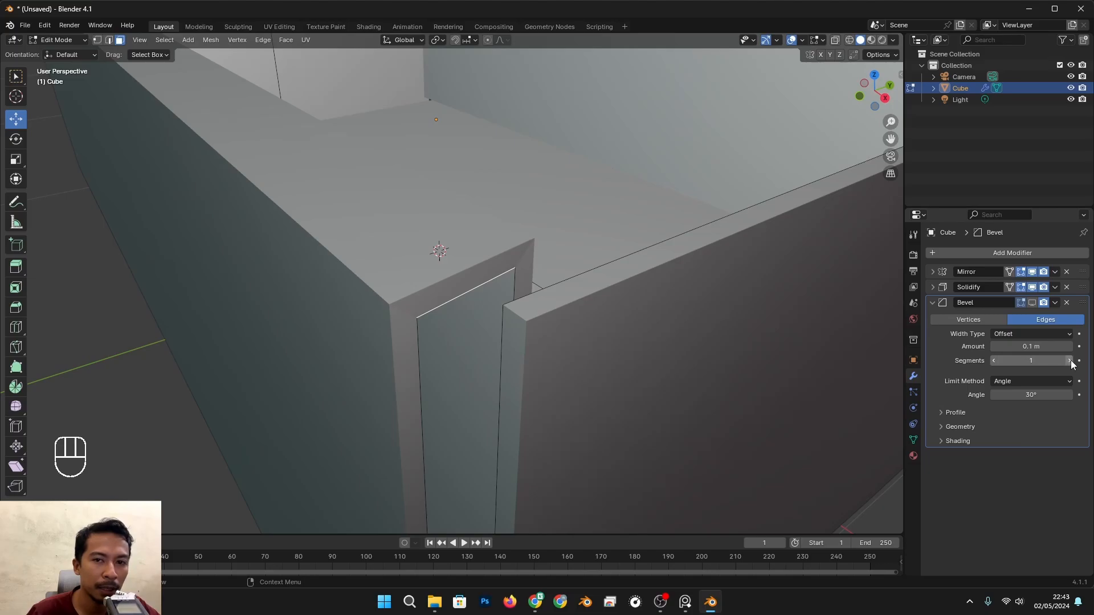
click(1032, 302)
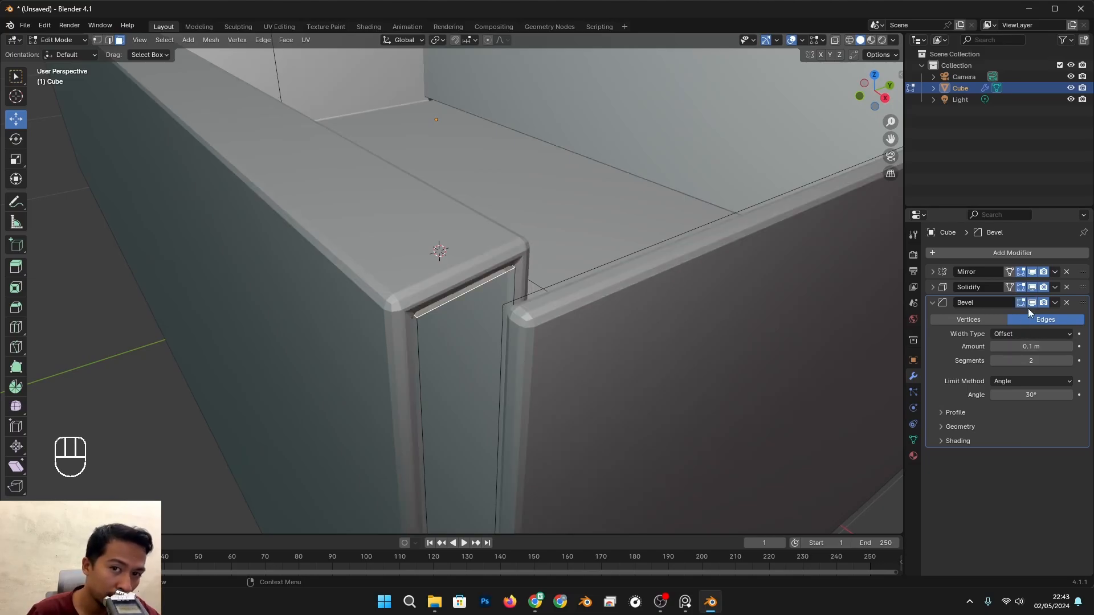
Set the Bevel modifier to 4 segments and an amount of 0.002 m
click(1069, 362)
click(1069, 361)
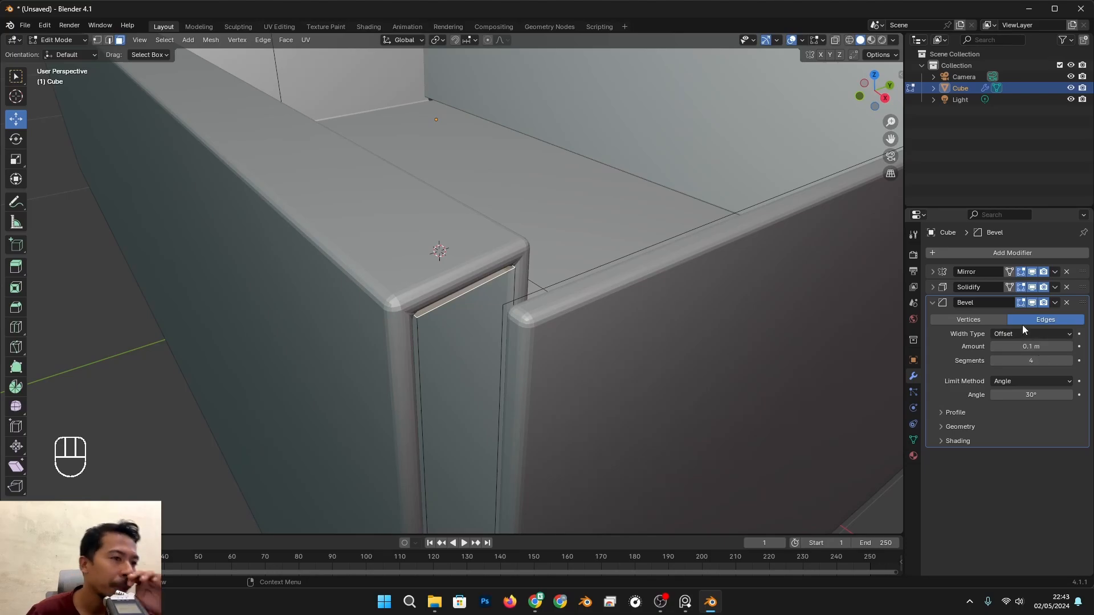
click(1036, 347)
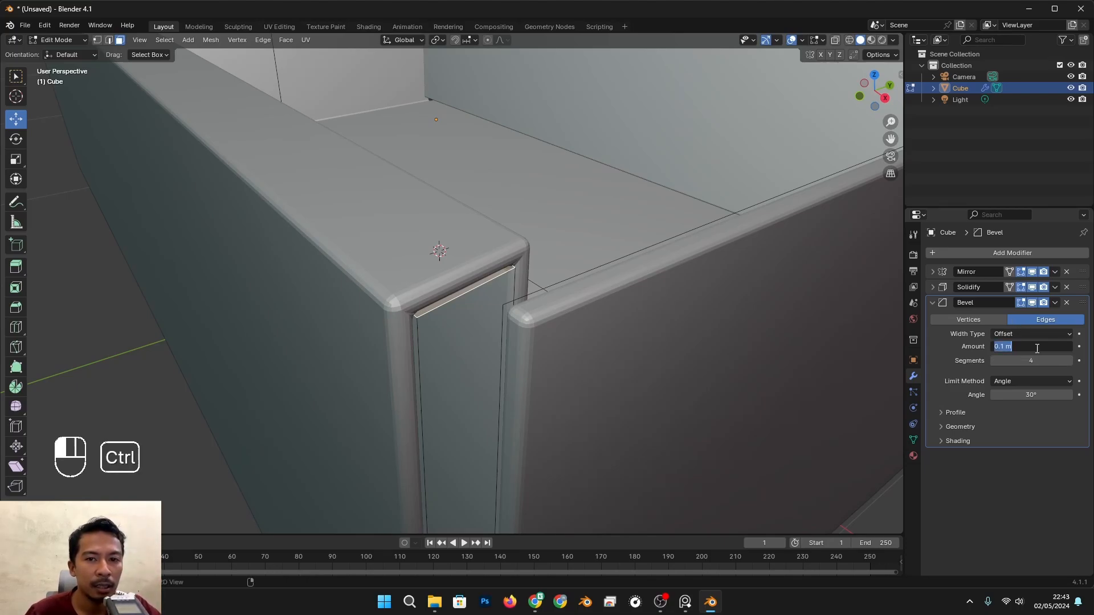
click(1014, 380)
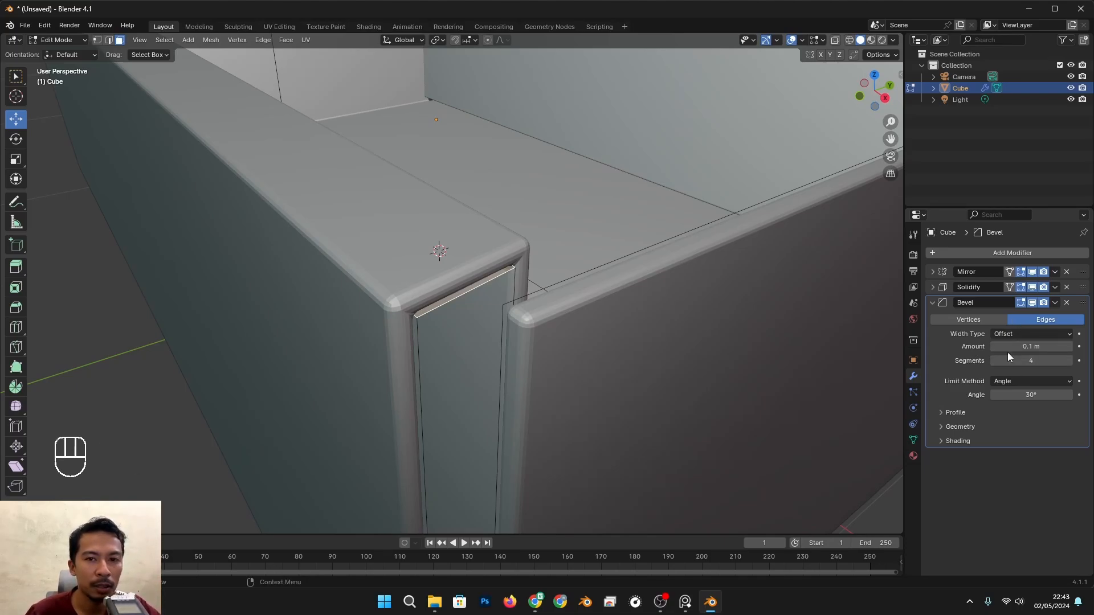
shift+drag(1009, 347, 996, 347)
scroll(497, 294, down, 2)
scroll(444, 268, up, 2)
scroll(458, 292, down, 2)
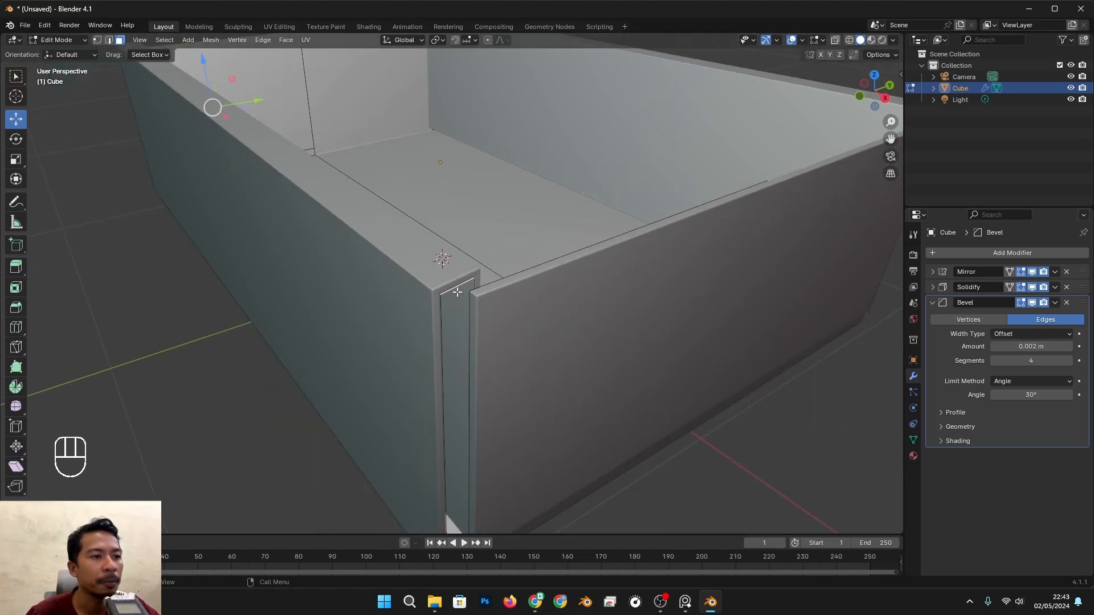
Examine the box's lower front corner and the narrow strip face under the end wall, in both X-ray and solid display
alt+shift+middle_drag(477, 292, 473, 184)
mouse_move(441, 372)
alt+middle_down()
mouse_move(459, 336)
mouse_move(512, 326)
mouse_move(542, 339)
mouse_move(556, 392)
mouse_move(573, 357)
mouse_move(597, 374)
mouse_move(576, 367)
mouse_move(569, 339)
mouse_move(583, 271)
mouse_move(596, 295)
mouse_move(561, 322)
mouse_move(563, 305)
alt+middle_up()
key(alt+z)
key(alt+z)
key(Tab)
key(Tab)
key(alt+z)
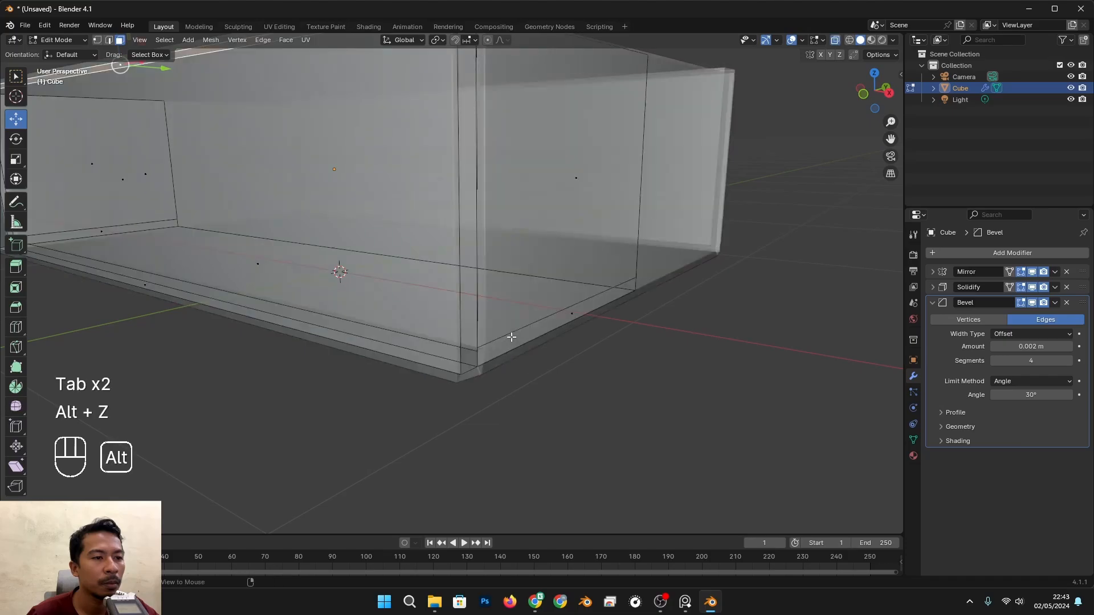
alt+middle_drag(510, 337, 454, 396)
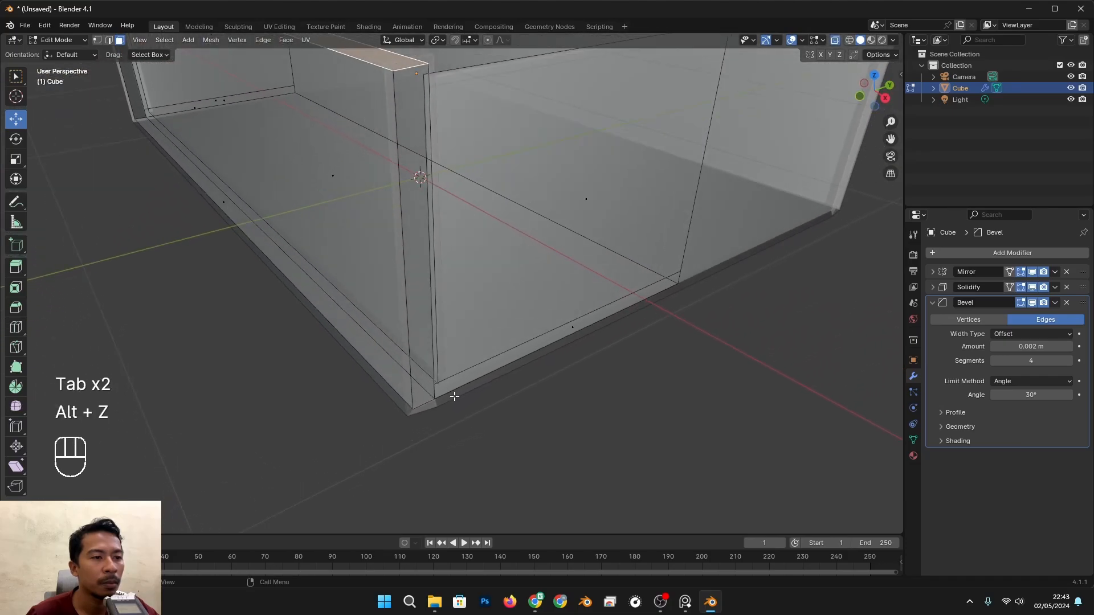
click(563, 338)
drag(573, 325, 619, 340)
drag(580, 350, 576, 331)
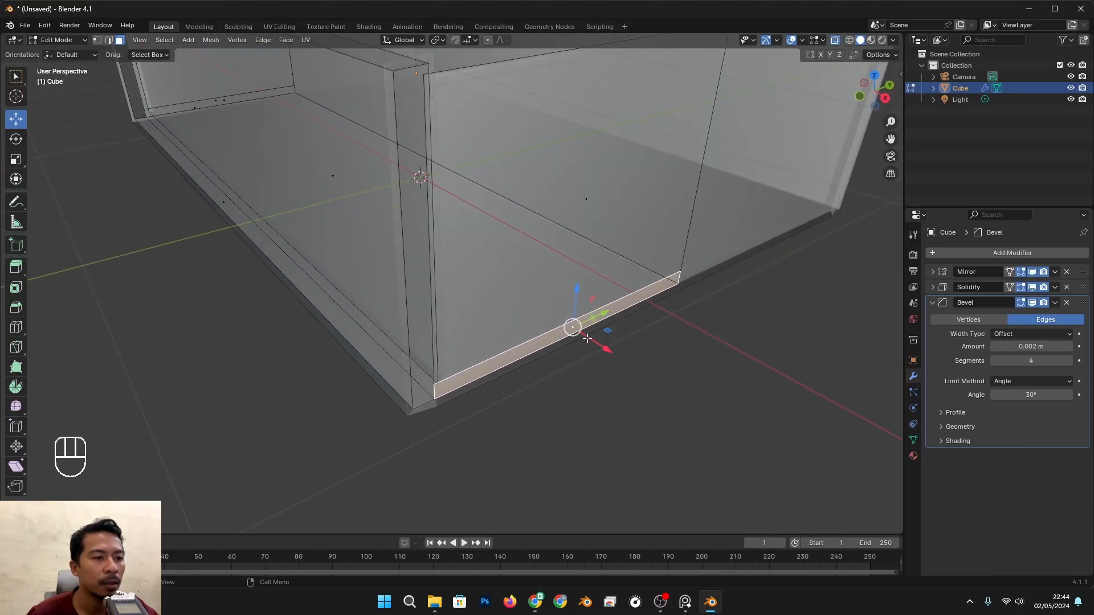
mouse_move(524, 326)
middle_down()
mouse_move(495, 318)
mouse_move(479, 284)
mouse_move(496, 329)
mouse_move(479, 359)
mouse_move(461, 324)
mouse_move(422, 363)
mouse_move(397, 352)
mouse_move(376, 314)
mouse_move(391, 293)
mouse_move(417, 299)
middle_up()
key(alt+z)
scroll(487, 290, down, 5)
scroll(434, 350, up, 3)
key(alt+z)
In edge select mode, lower the upper edges of the narrow strips beneath both end walls slightly along Z
click(110, 40)
click(369, 194)
click(360, 183)
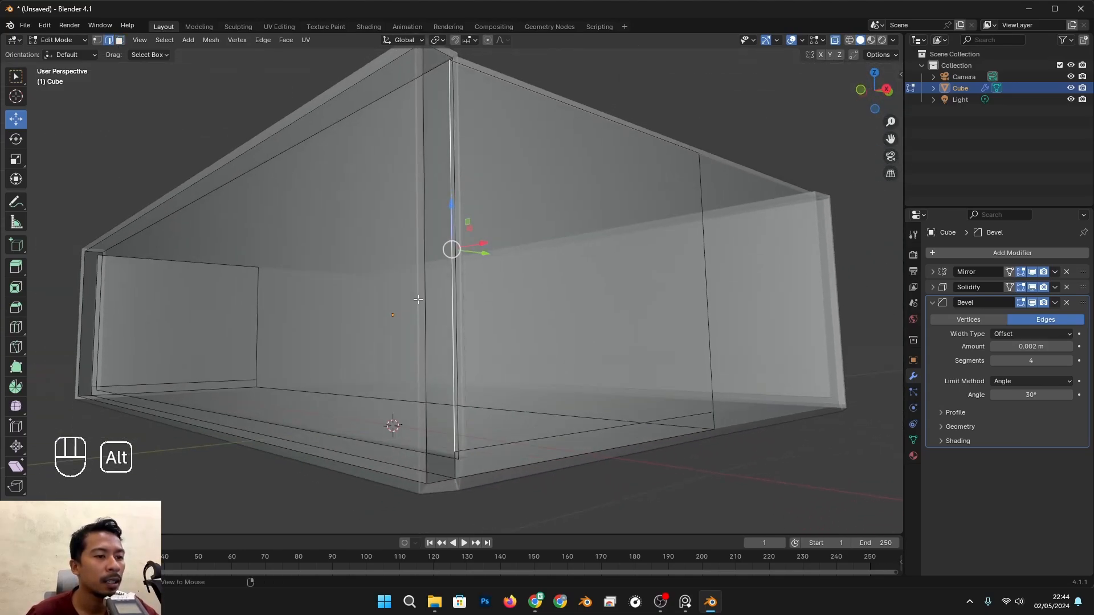
click(672, 422)
click(664, 416)
alt+shift+middle_drag(264, 354, 558, 349)
shift+click(190, 358)
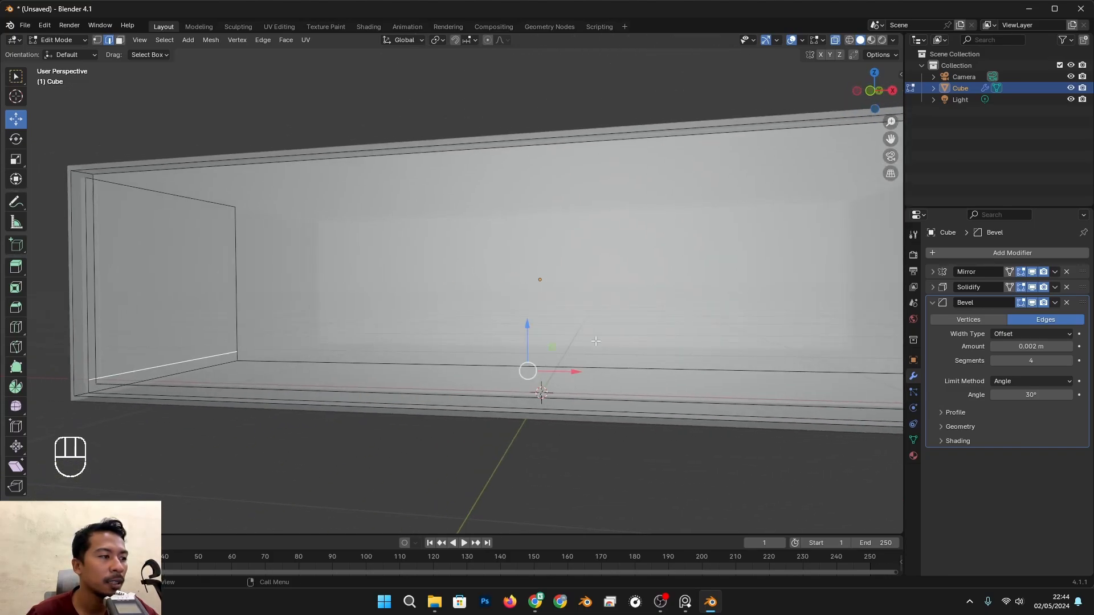
shift+click(527, 324)
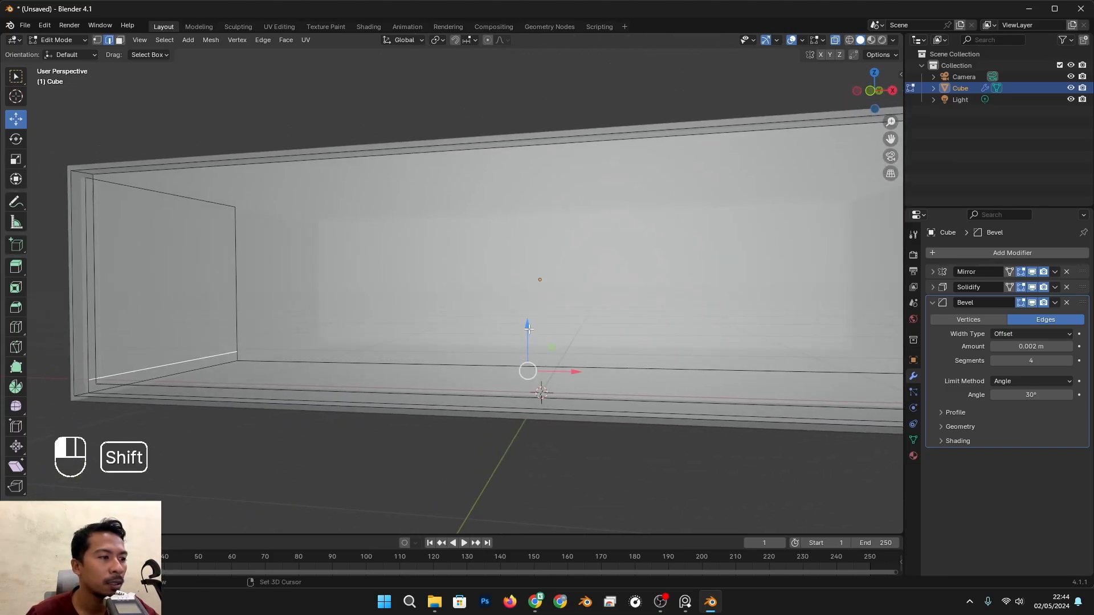
shift+drag(527, 326, 536, 359)
scroll(536, 357, down, 2)
alt+middle_drag(717, 354, 383, 266)
key(alt+z)
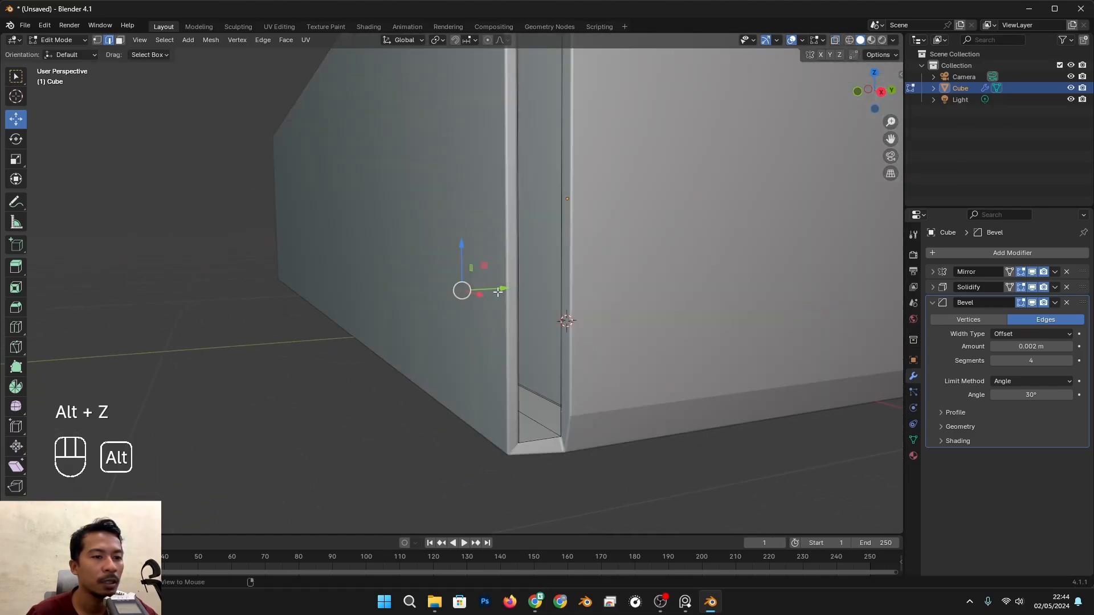
alt+shift+middle_drag(498, 291, 495, 261)
key(alt+z)
shift+drag(443, 224, 447, 248)
key(alt+z)
Select the end walls' vertical edges beside the front corner gaps, one at each end of the box
scroll(456, 245, down, 2)
alt+middle_drag(467, 242, 537, 255)
click(536, 252)
key(alt+z)
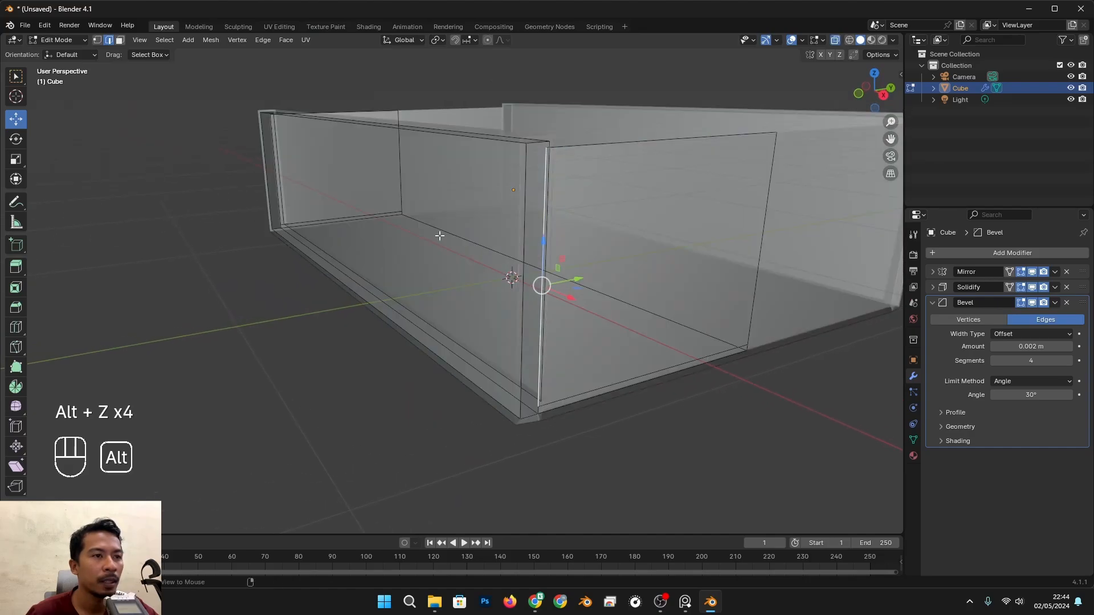
alt+middle_drag(228, 195, 249, 202)
alt+drag(248, 202, 364, 206)
alt+shift+drag(490, 264, 647, 271)
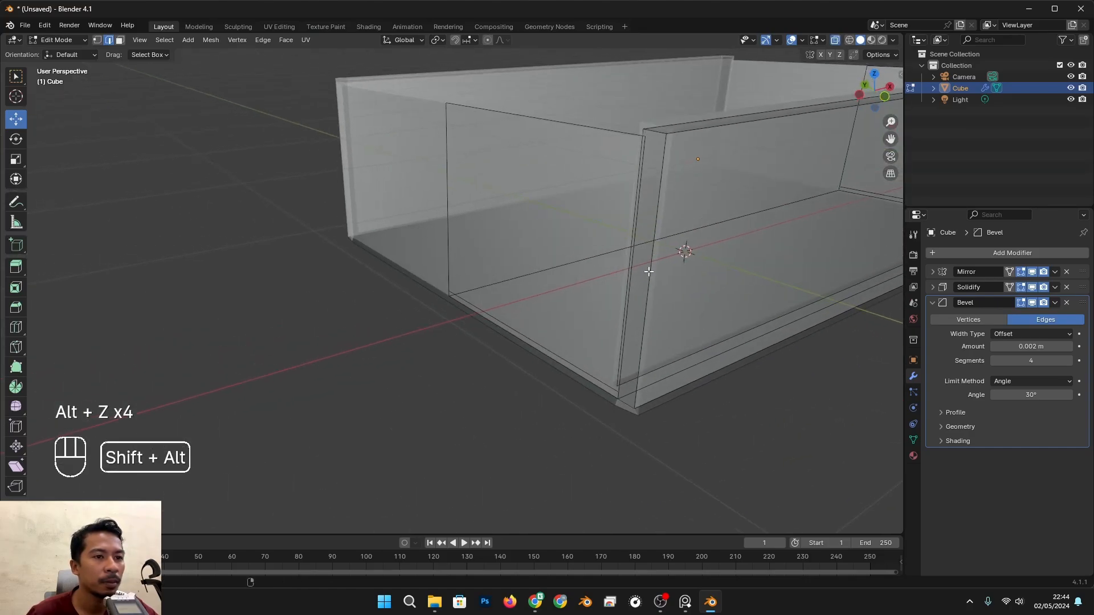
key(alt+z)
shift+click(641, 181)
scroll(642, 181, down, 3)
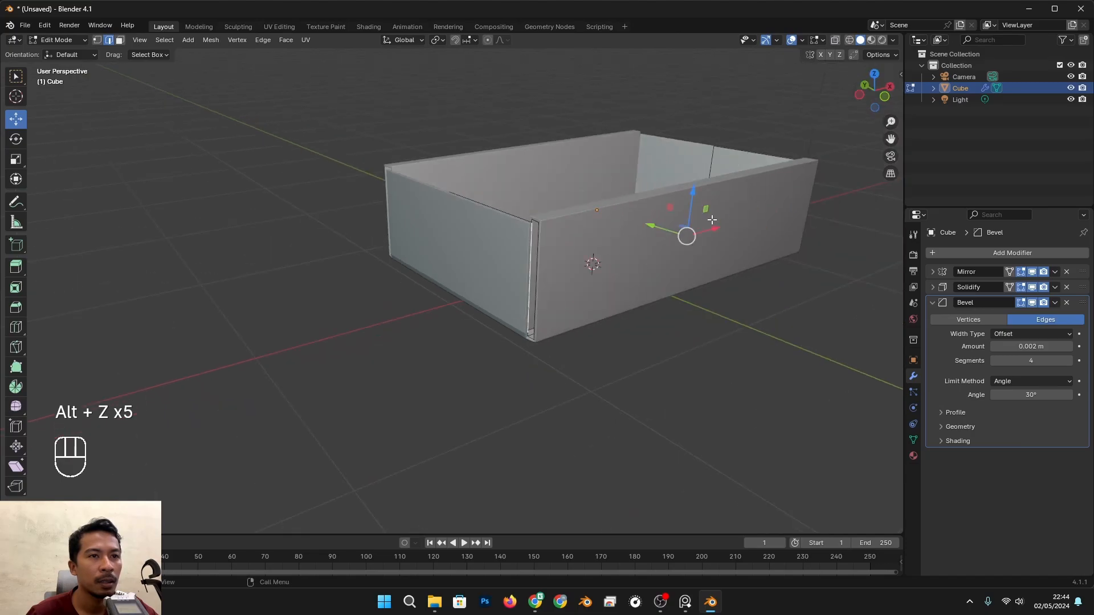
alt+shift+drag(781, 229, 552, 227)
key(alt+z)
scroll(569, 257, up, 2)
alt+drag(587, 274, 658, 288)
alt+shift+drag(658, 288, 539, 290)
scroll(664, 325, up, 1)
alt+drag(664, 325, 649, 324)
alt+shift+drag(649, 325, 605, 325)
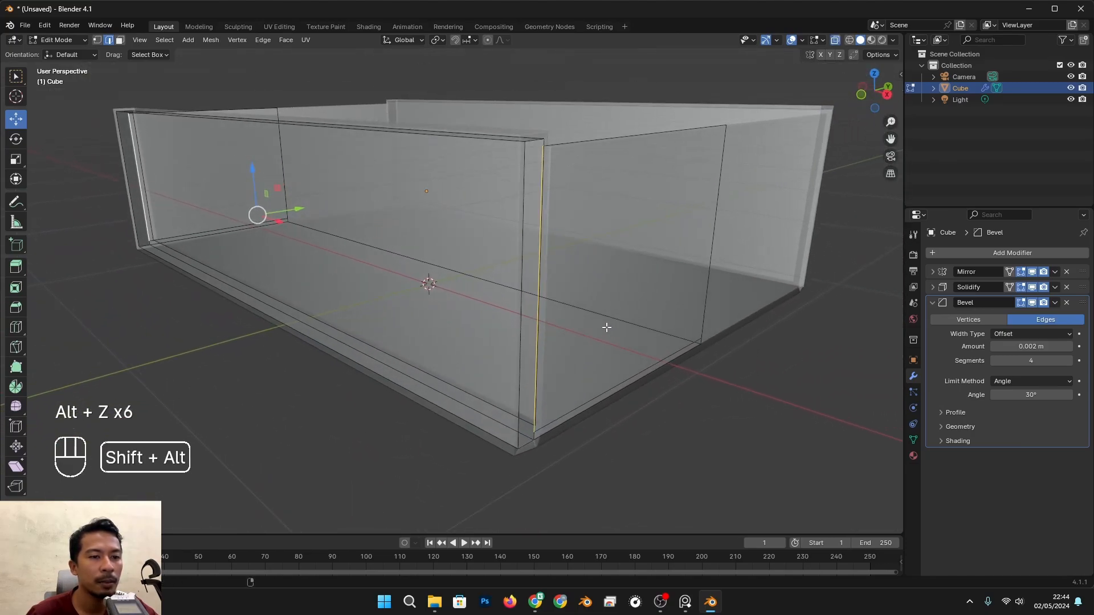
key(alt+z)
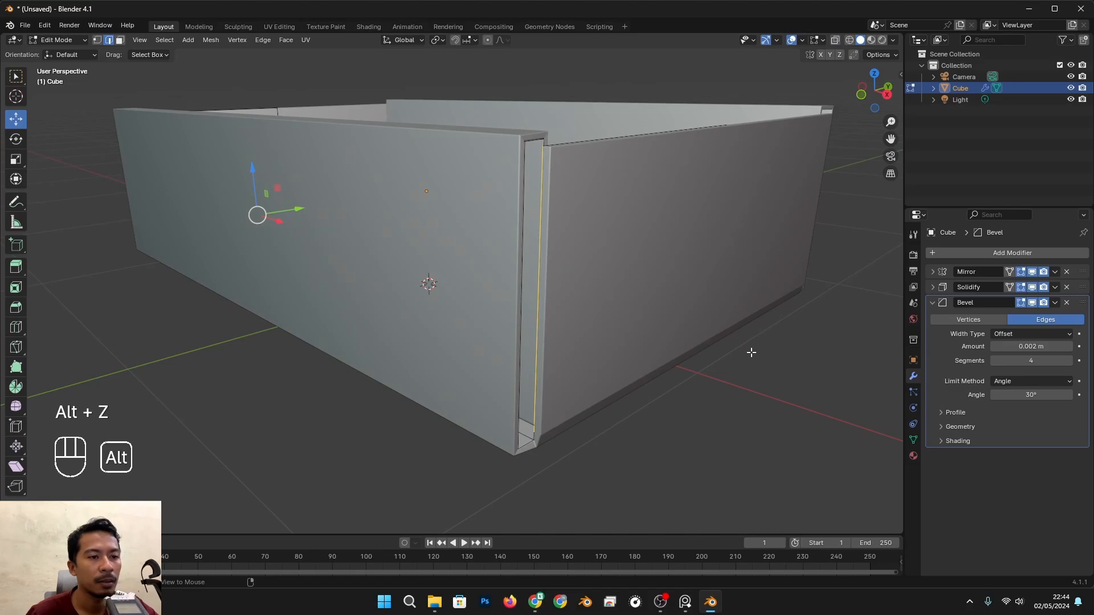
Extrude the two selected vertical edges in place and scale them inward along X to about 0.982, forming narrow corner flaps
key(e)
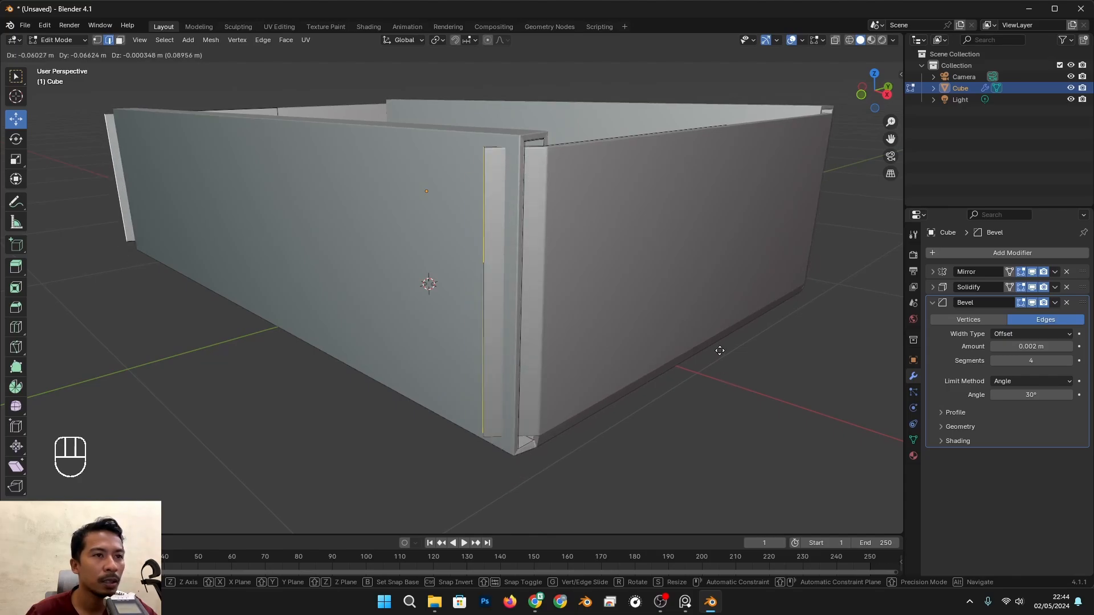
right_click(719, 350)
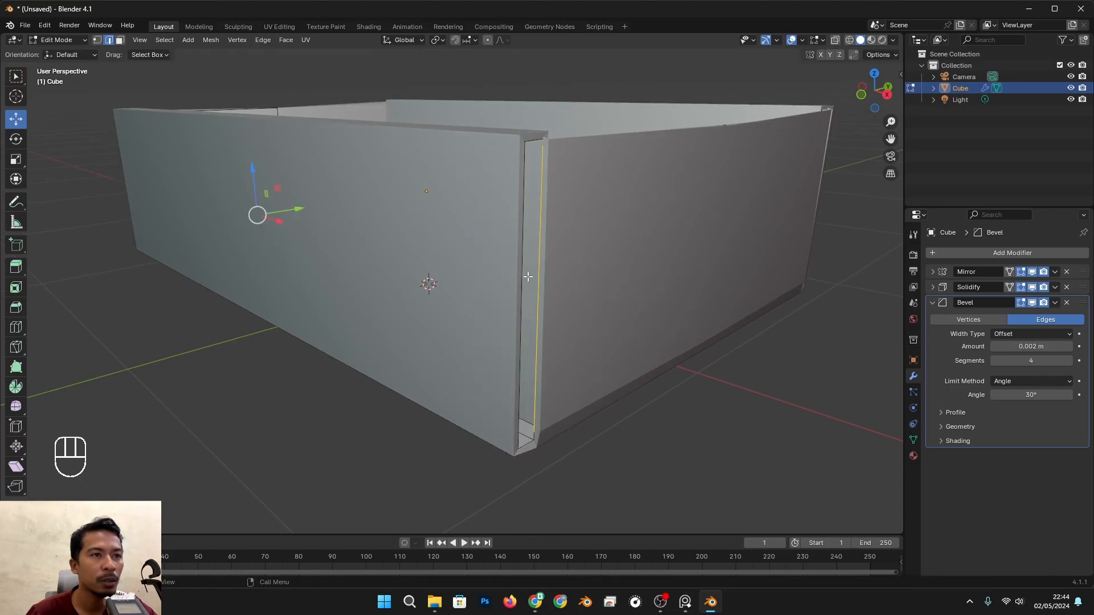
middle_drag(580, 288, 589, 341)
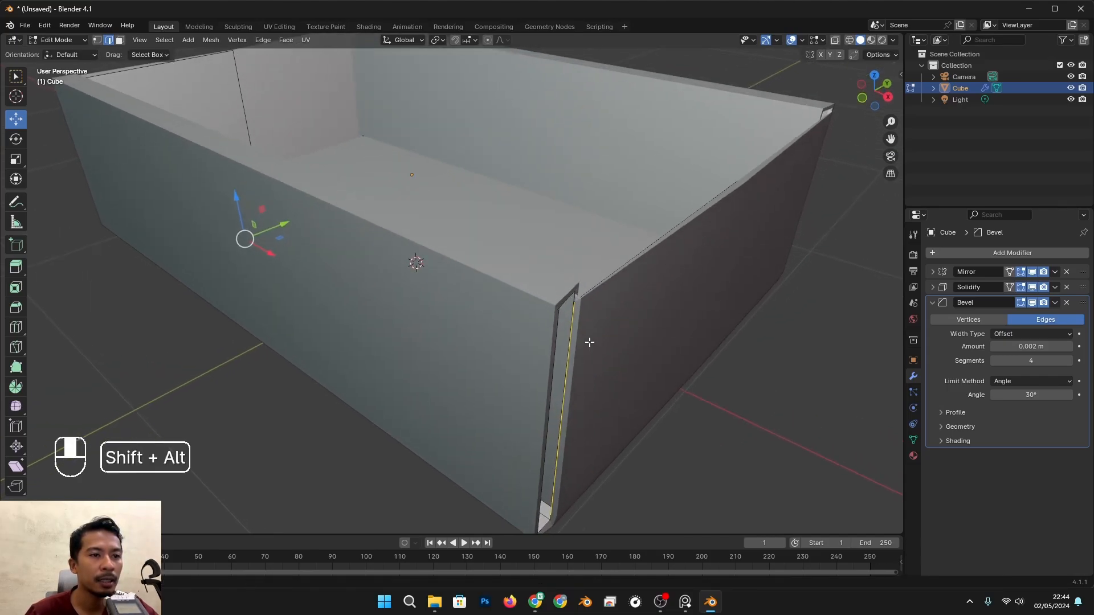
key(alt+z)
key(alt+z)
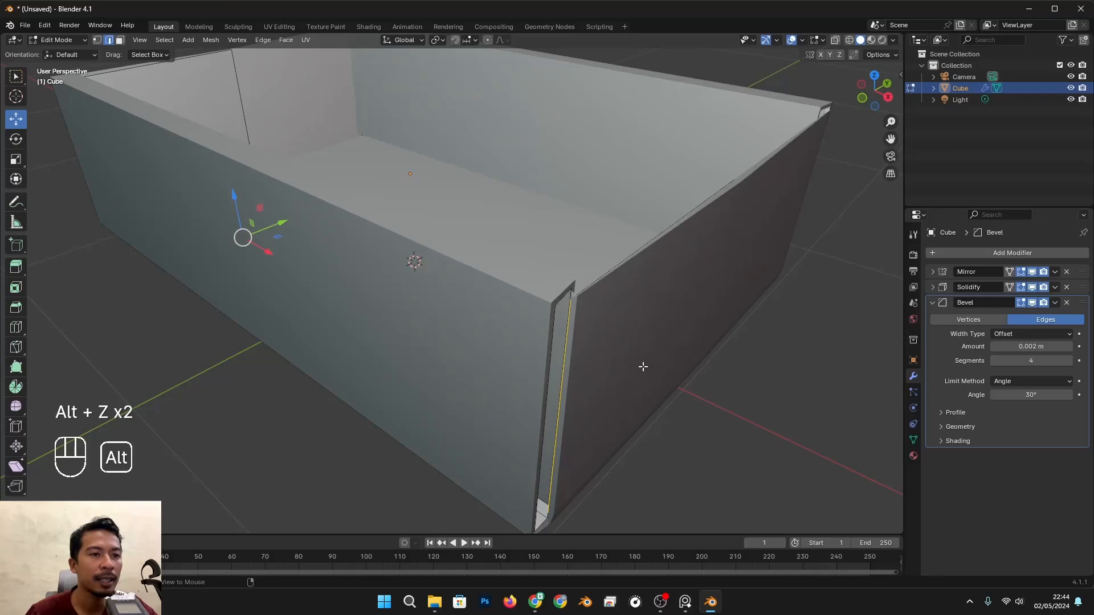
middle_drag(642, 366, 639, 353)
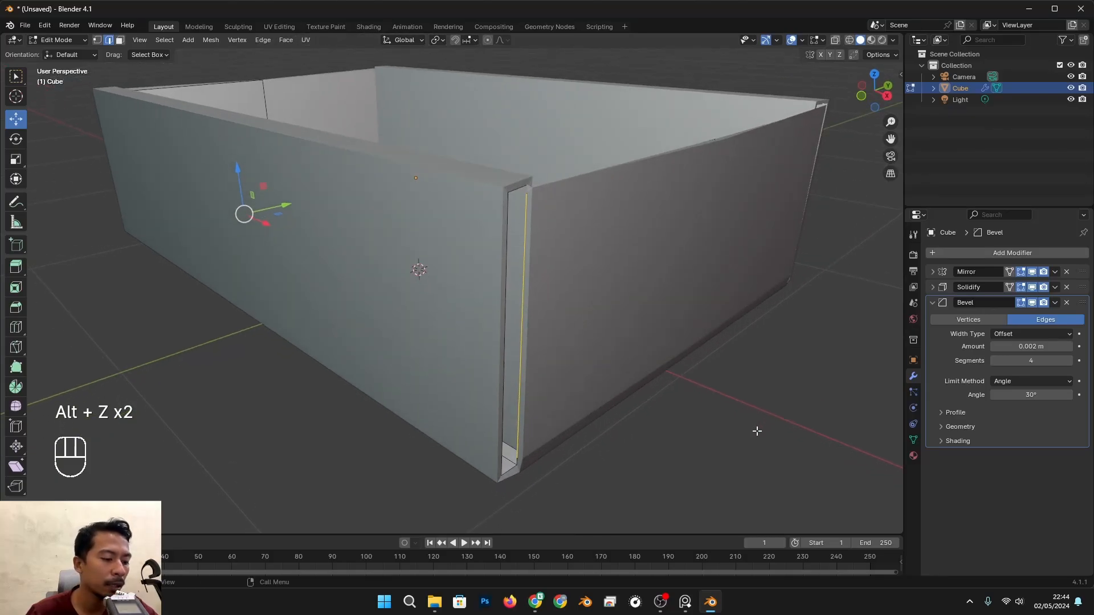
key(s)
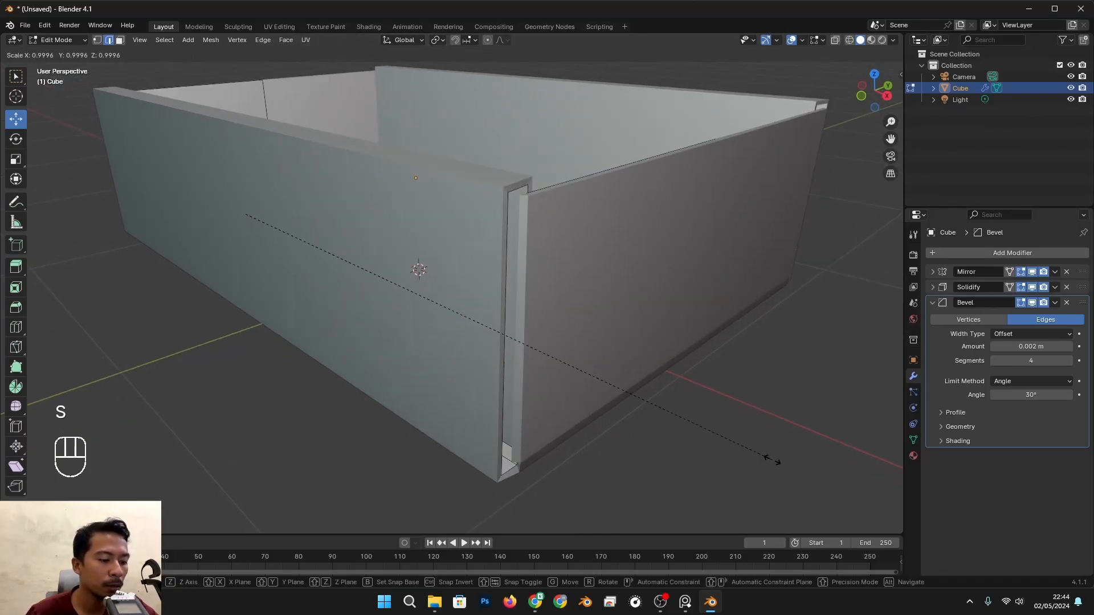
key(x)
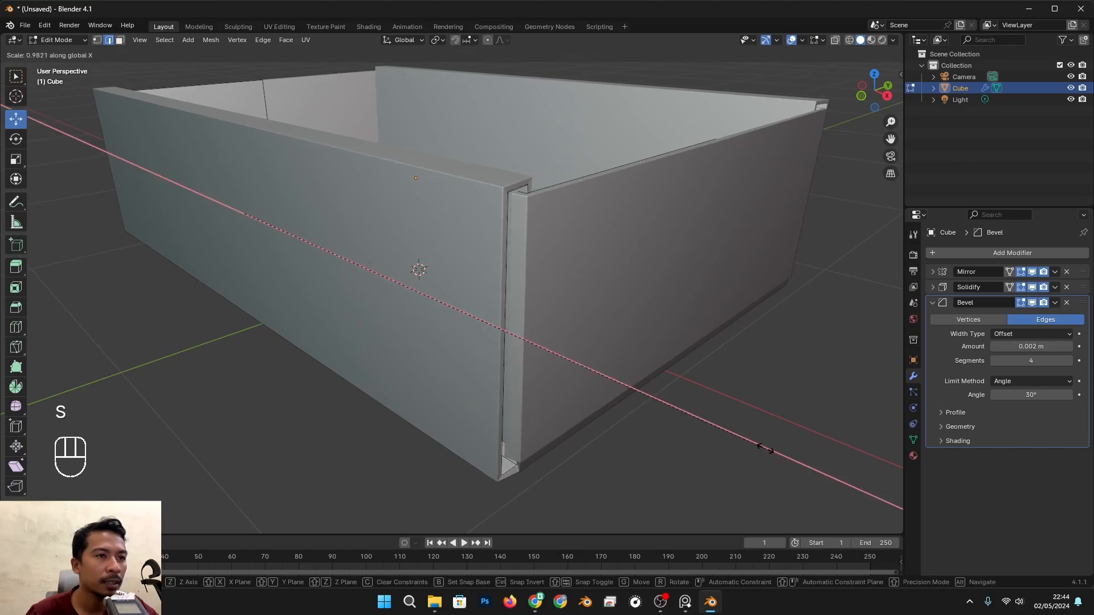
click(767, 451)
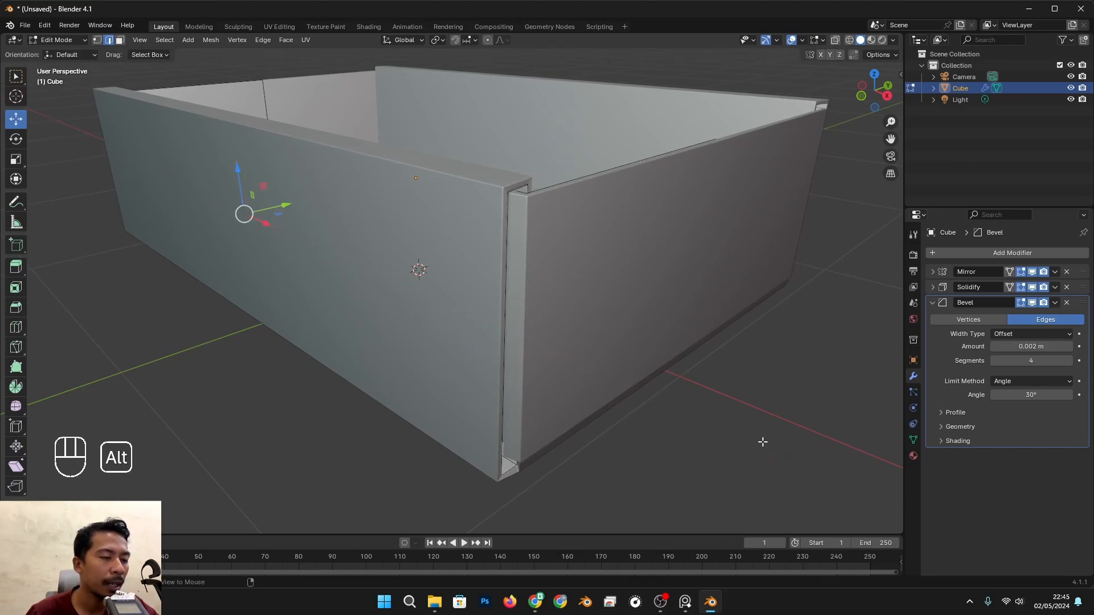
Examine the new corner flaps and their clearance to the front wall in X-ray, solid and wireframe display
key(alt+z)
middle_drag(730, 432, 651, 335)
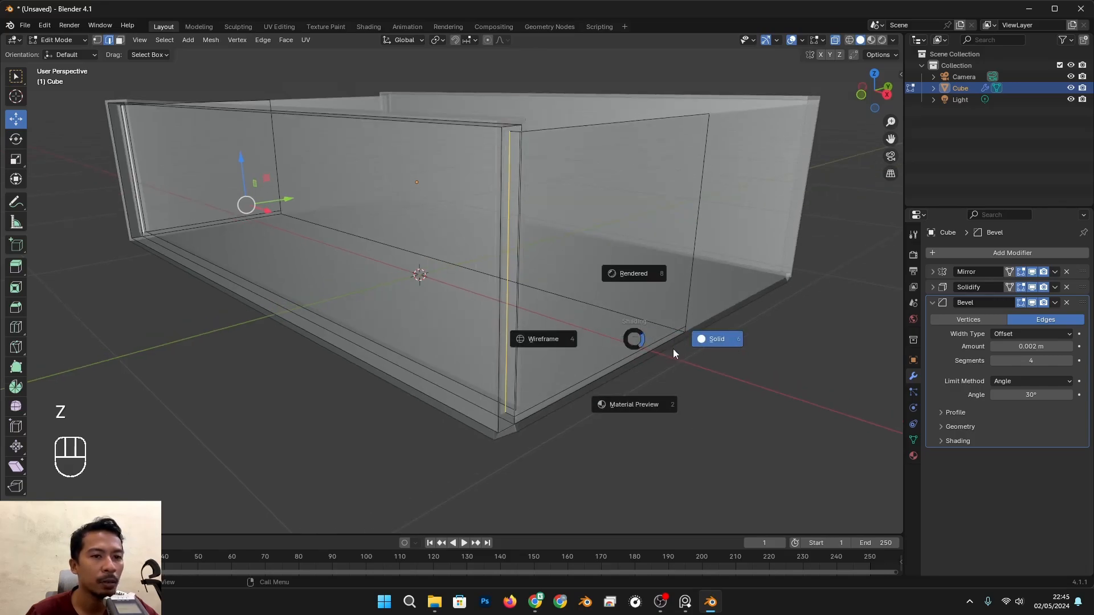
click(541, 341)
key(alt+z)
key(alt+z)
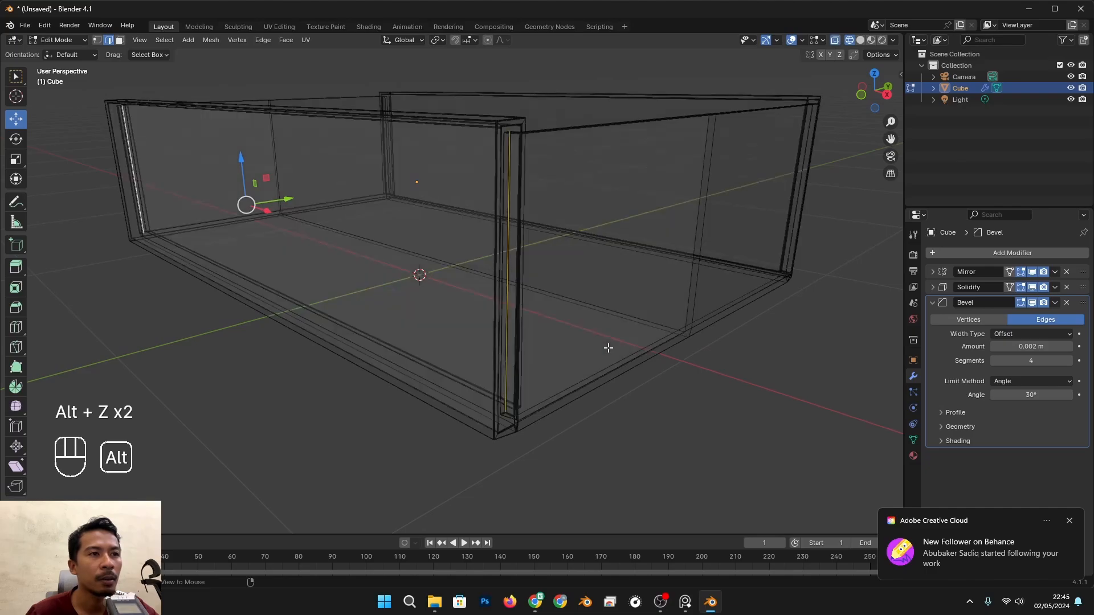
middle_drag(608, 346, 608, 358)
key(z)
click(647, 366)
key(alt+z)
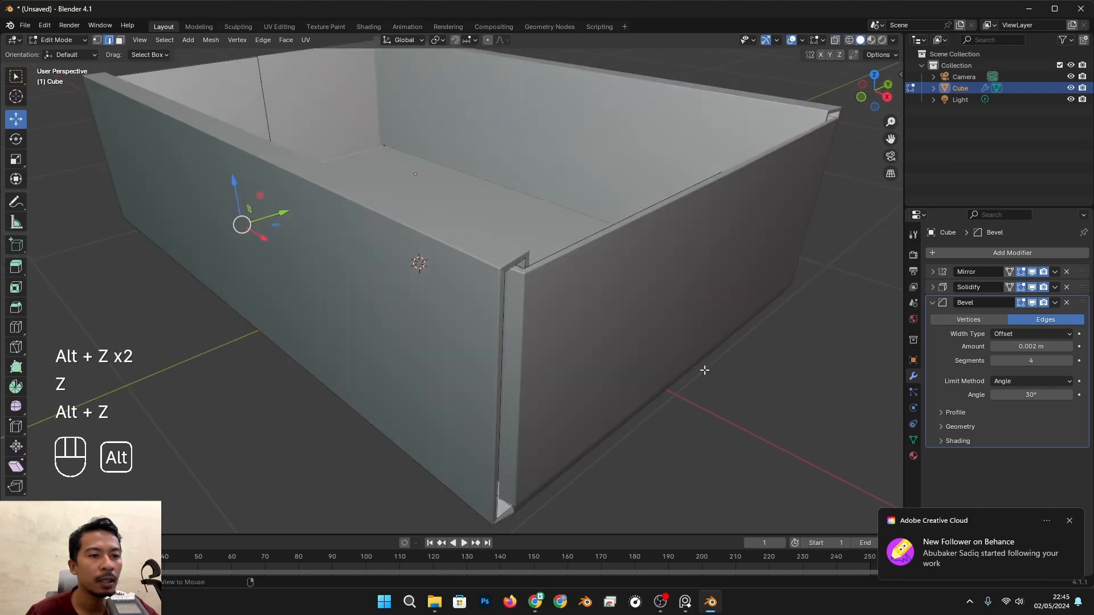
key(z)
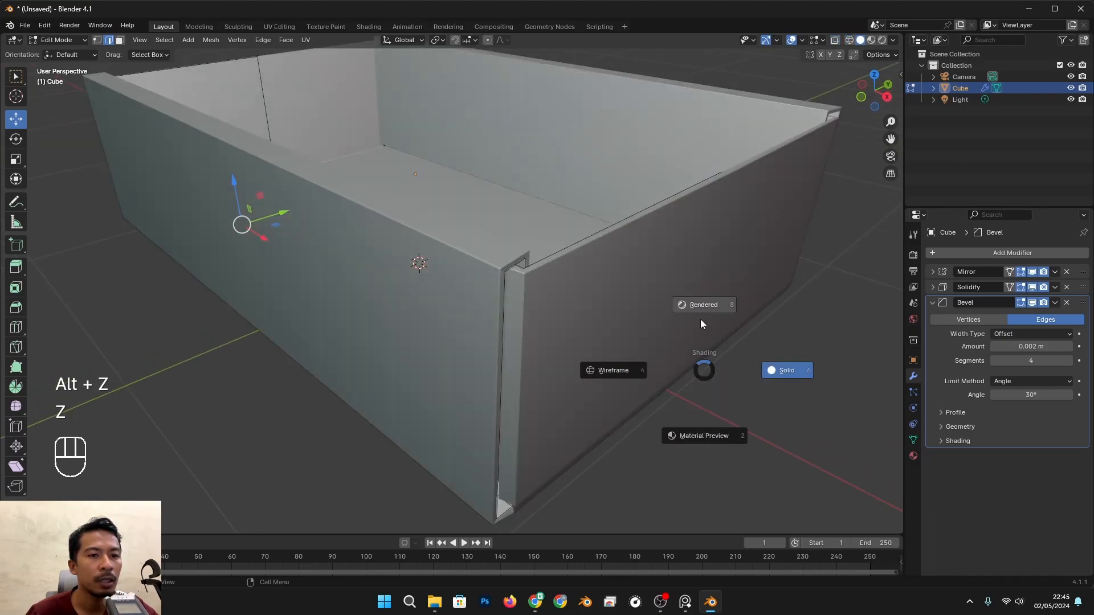
click(610, 374)
mouse_move(610, 371)
middle_down()
mouse_move(599, 355)
mouse_move(605, 361)
middle_up()
scroll(568, 337, up, 2)
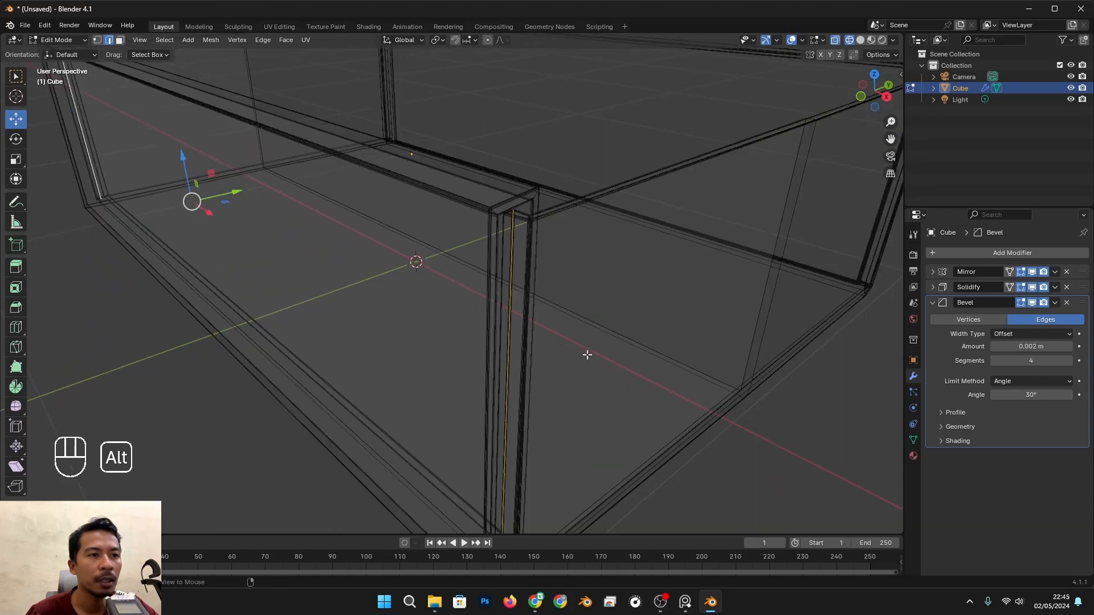
Examine the narrow corner flaps and the gap beside the front wall in wireframe, X-ray and solid display
key(alt+z)
key(z)
key(alt+z)
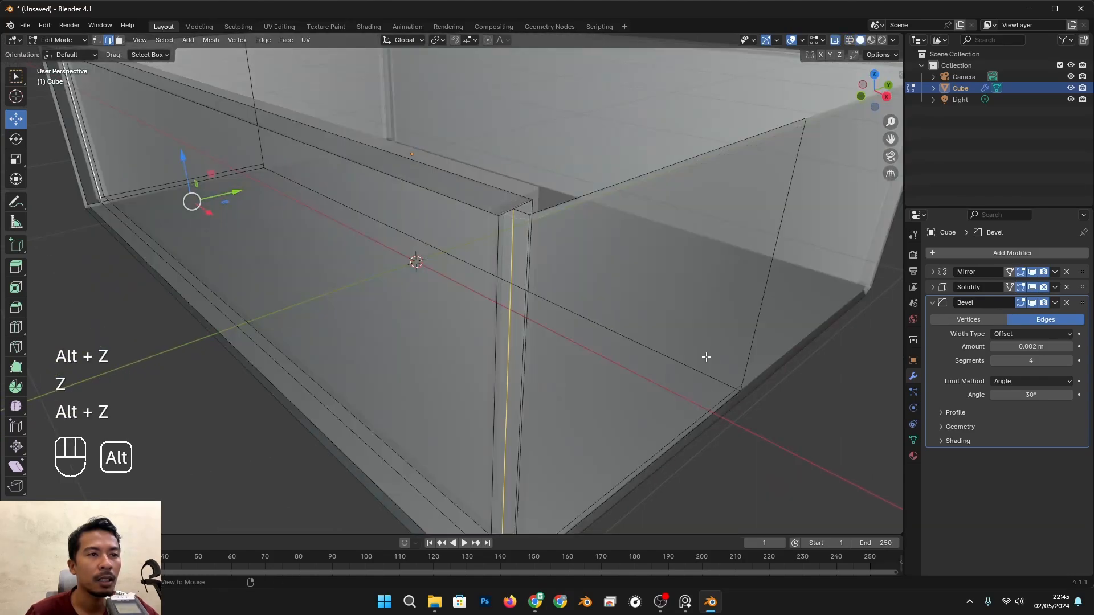
key(alt+z)
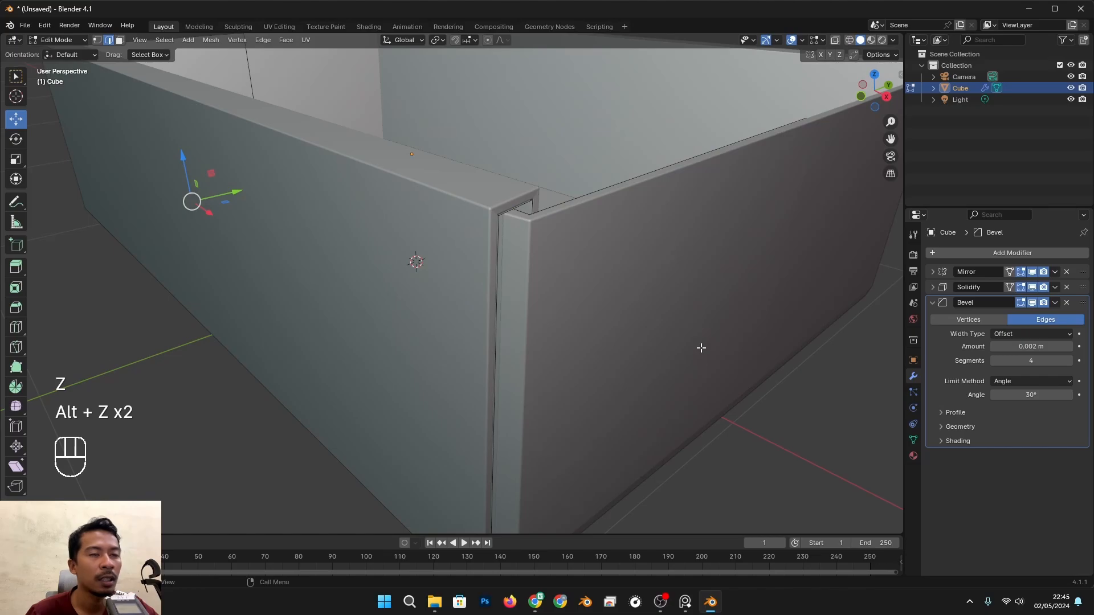
key(alt+z)
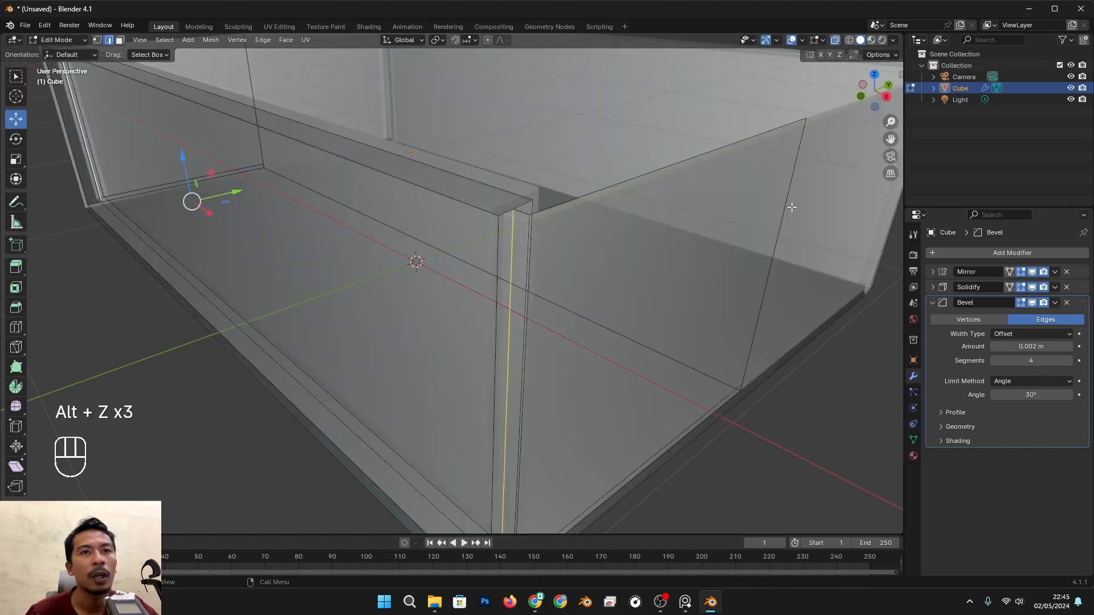
click(836, 41)
click(835, 41)
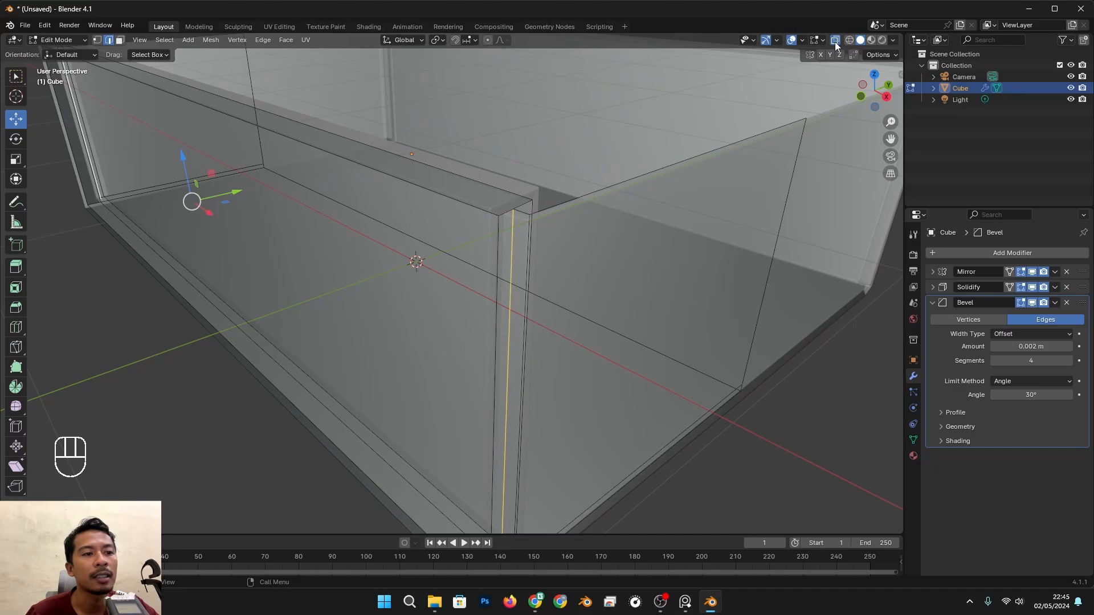
key(alt+z)
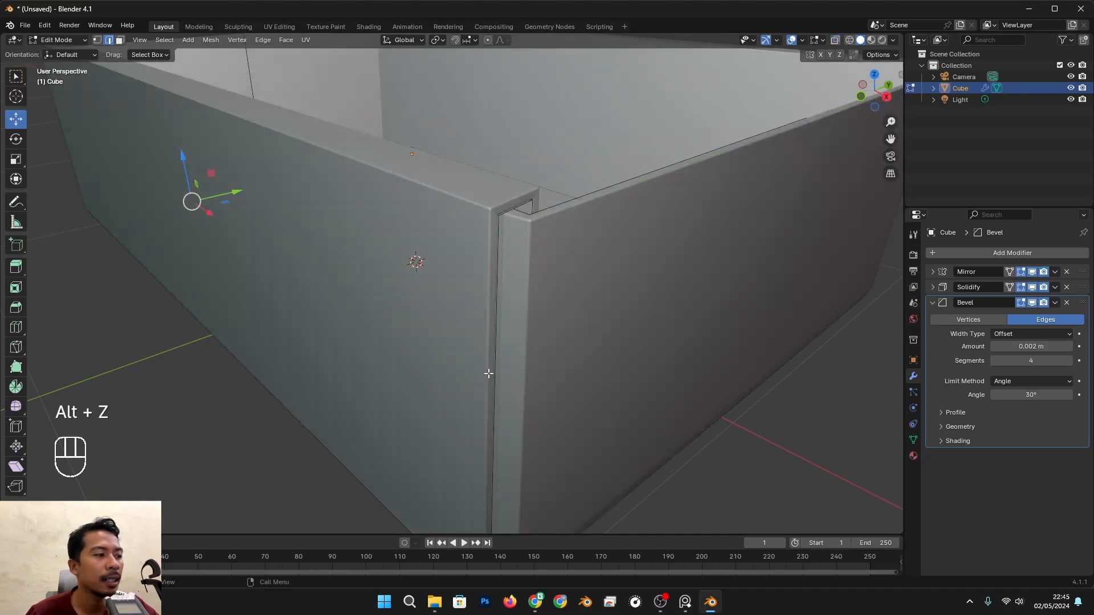
key(alt+z)
key(alt+z)
key(alt+z)
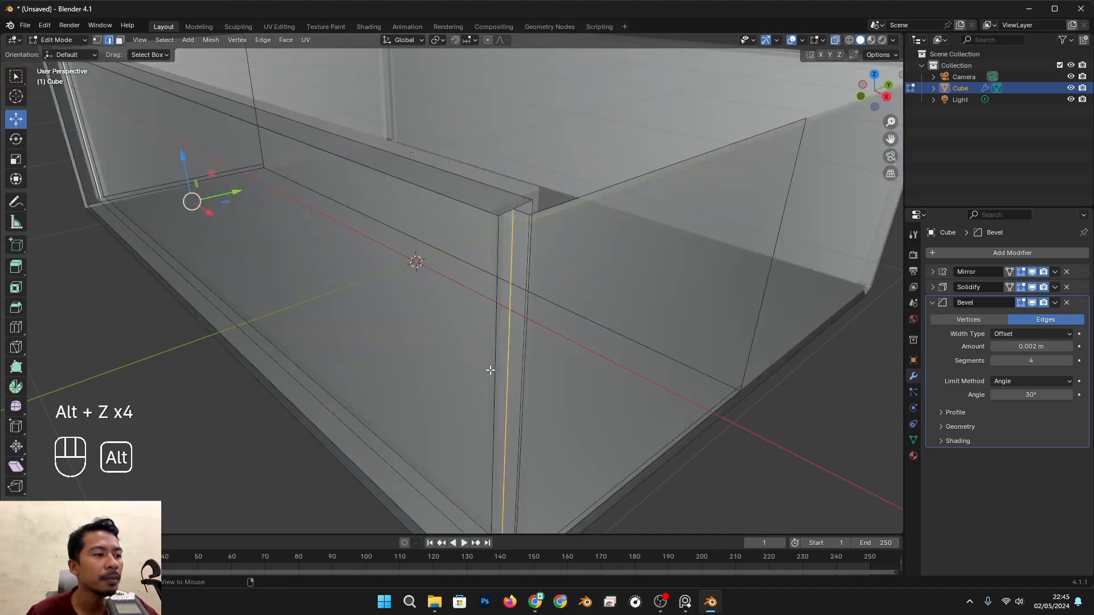
key(alt+z)
scroll(488, 370, down, 6)
key(alt+z)
scroll(535, 371, up, 2)
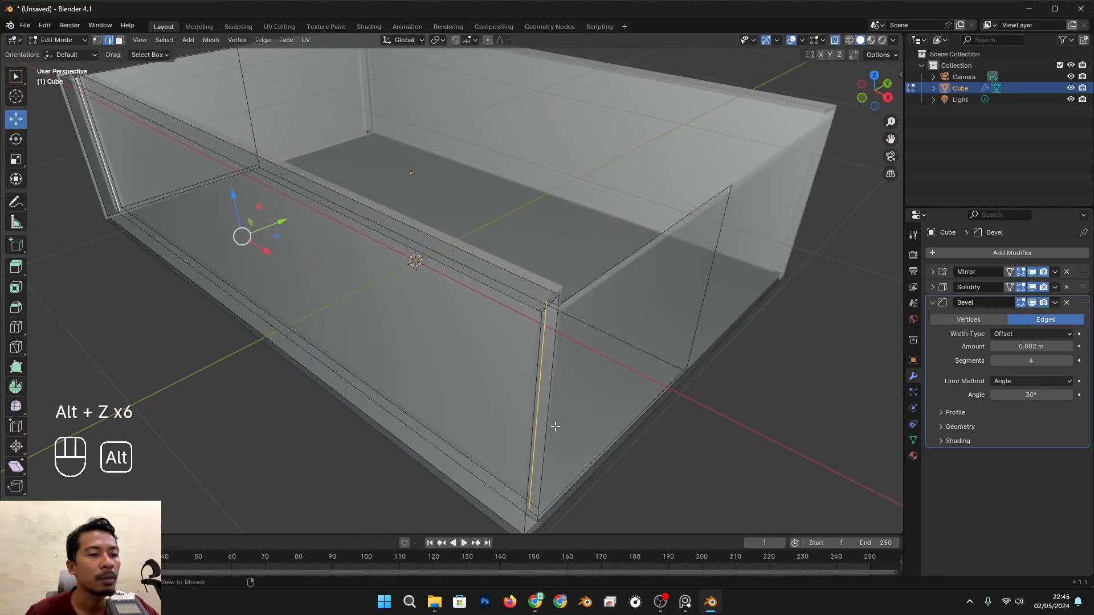
middle_drag(563, 322, 598, 232)
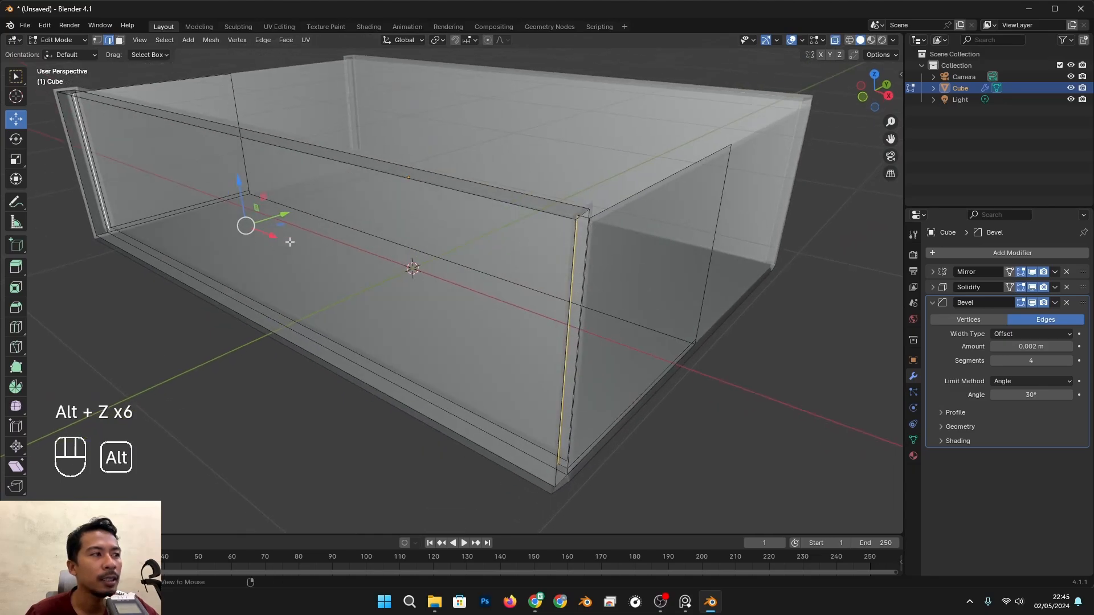
Extrude the two corner flap edges in place and scale them inward along X to form wide flaps behind the front wall
middle_drag(328, 241, 534, 307)
key(e)
right_click(560, 304)
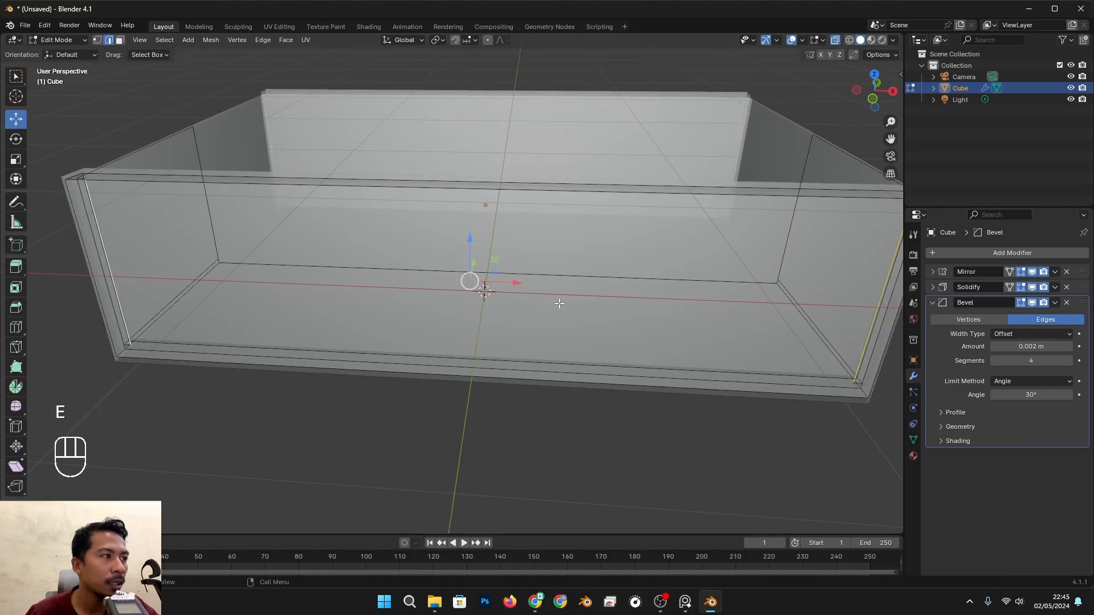
key(s)
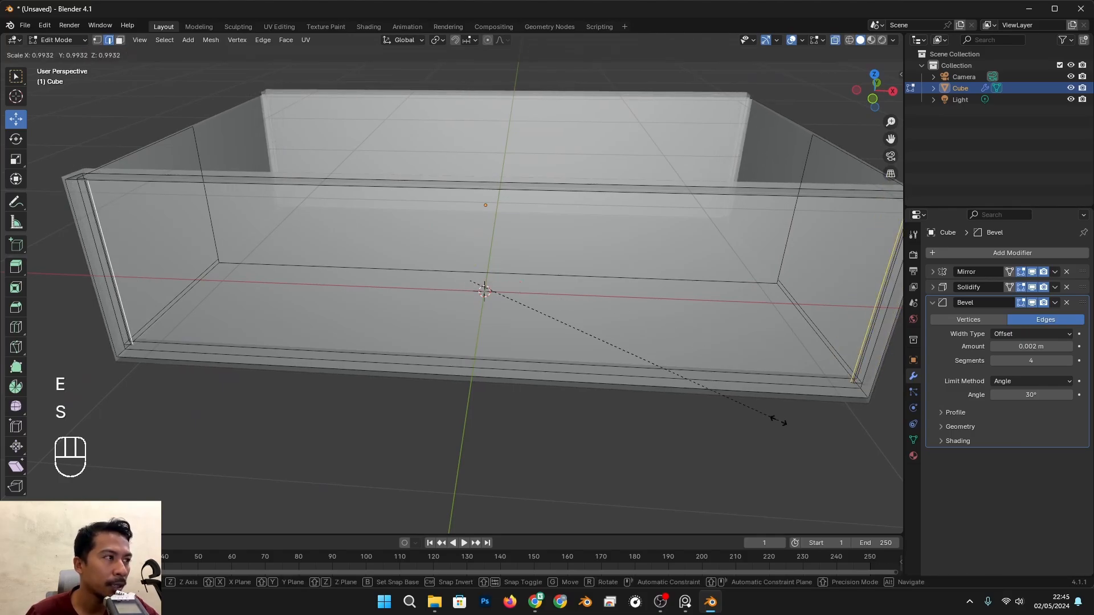
click(709, 409)
middle_drag(708, 409, 776, 440)
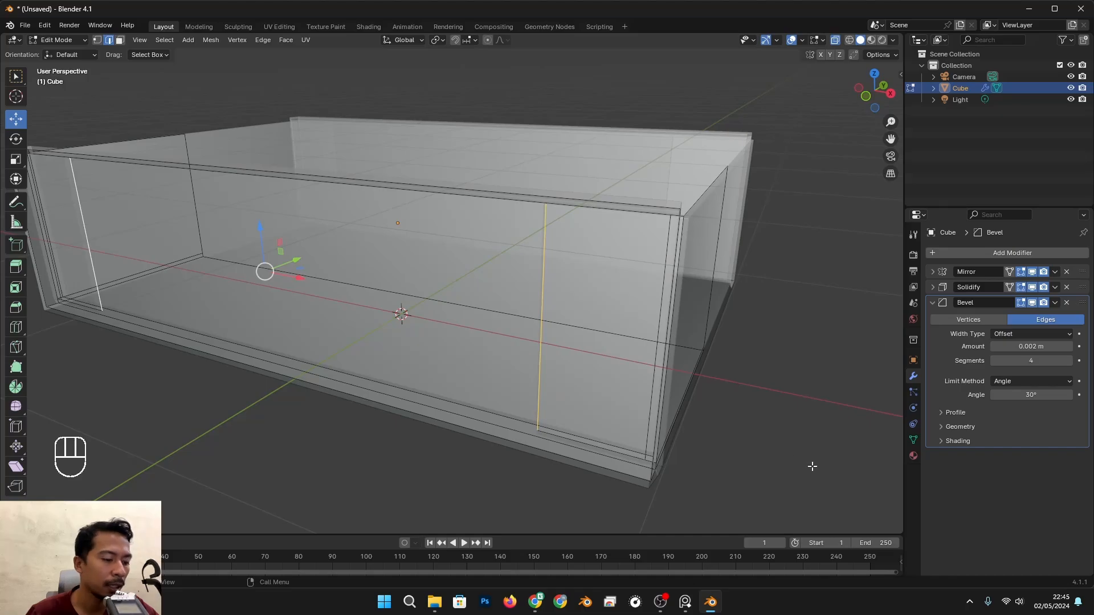
Scale the flaps' inner edges down along Z to taper the flaps, then return to solid display in Object Mode
key(s)
key(z)
click(700, 421)
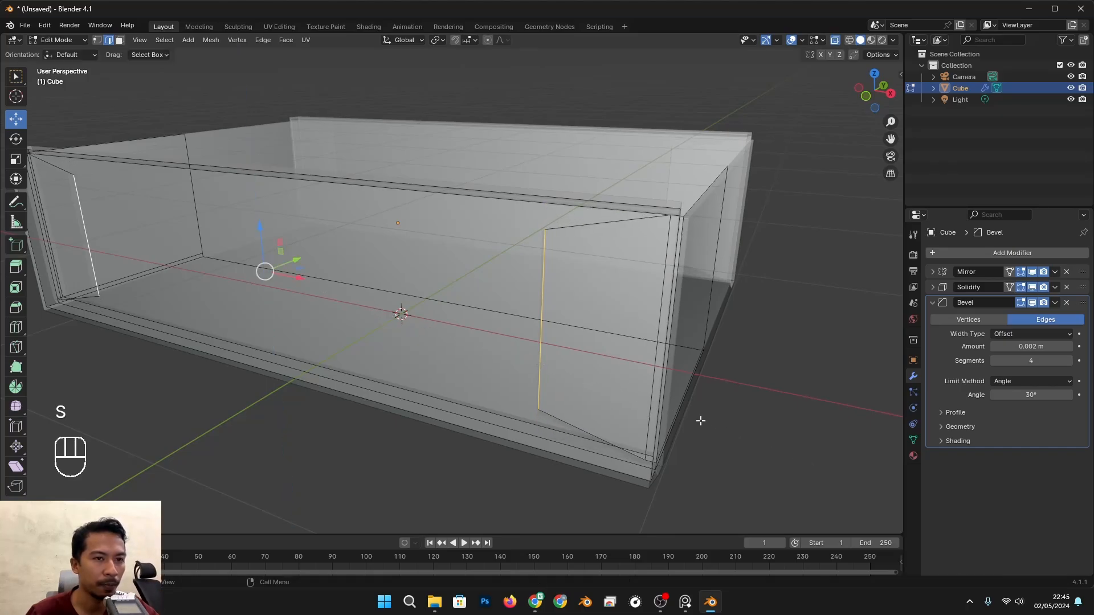
middle_drag(700, 421, 651, 420)
key(alt+z)
key(Tab)
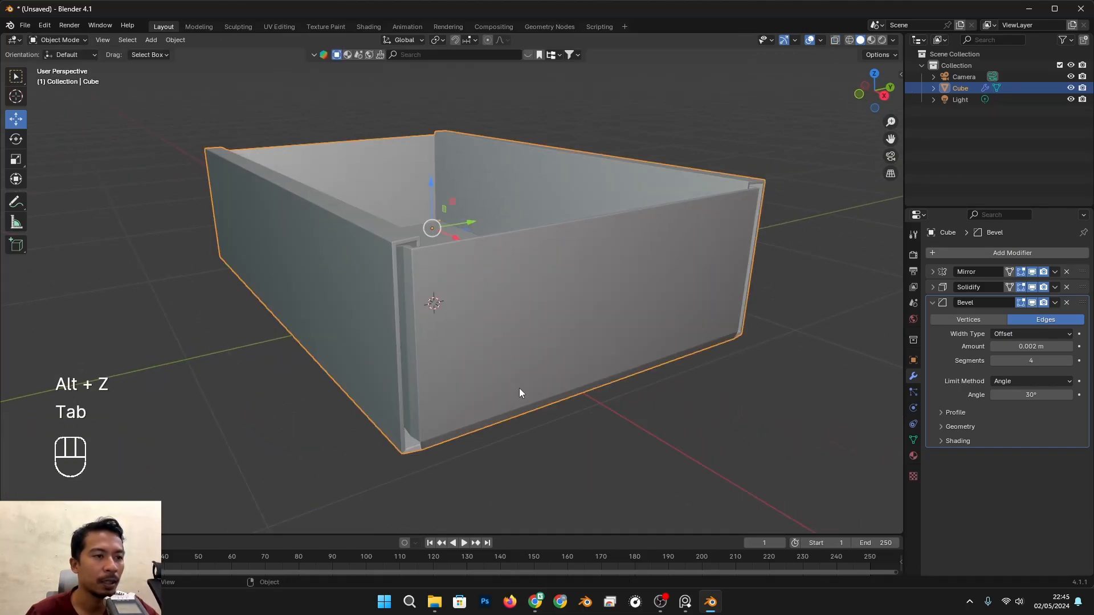
Examine the tapered flaps, the front wall's inner side and the lower corner gaps in Object Mode and face select mode
mouse_move(519, 388)
middle_down()
mouse_move(481, 402)
mouse_move(530, 398)
middle_up()
middle_drag(530, 399, 491, 385)
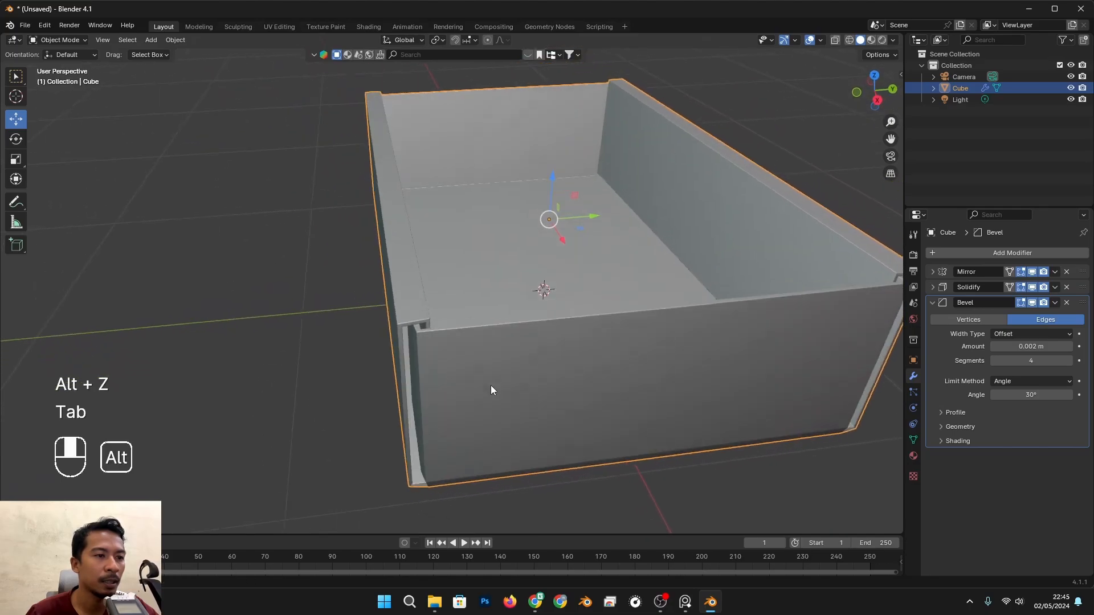
scroll(454, 301, up, 1)
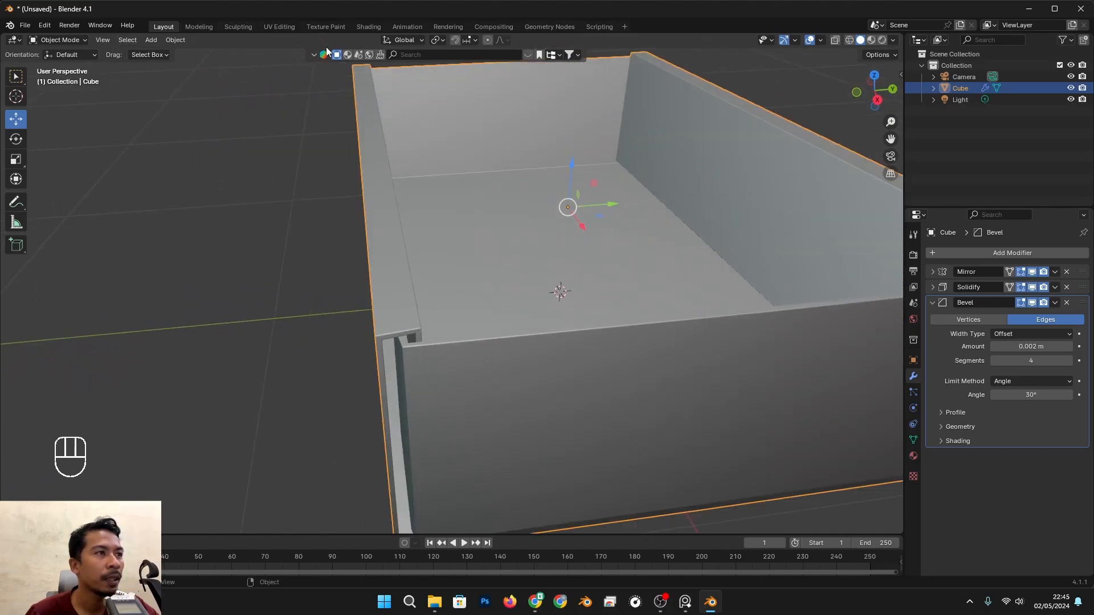
key(Tab)
alt+drag(450, 300, 425, 302)
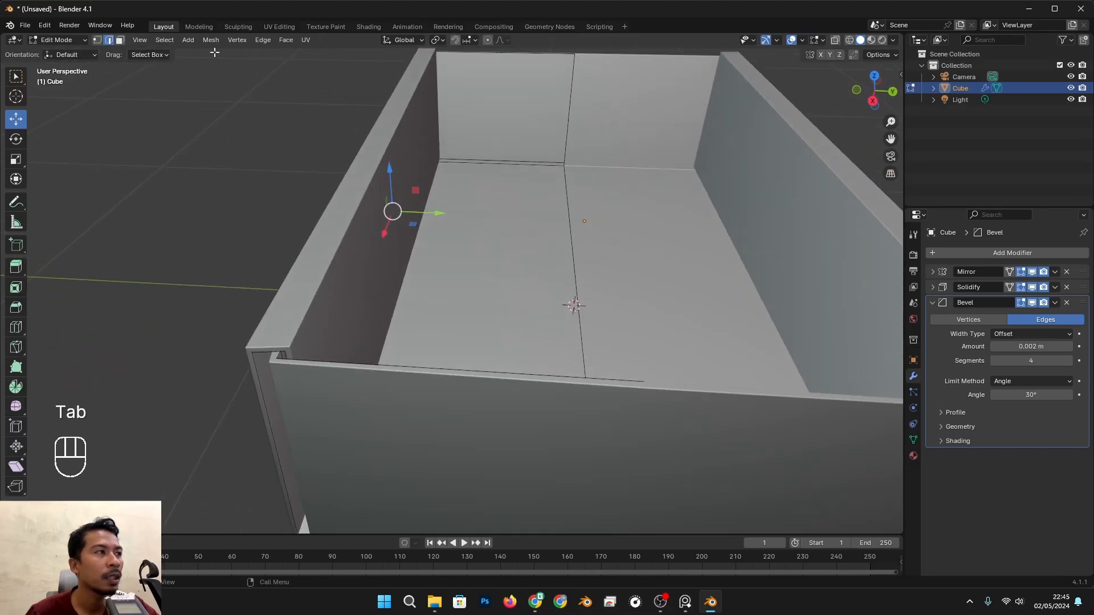
key(alt+z)
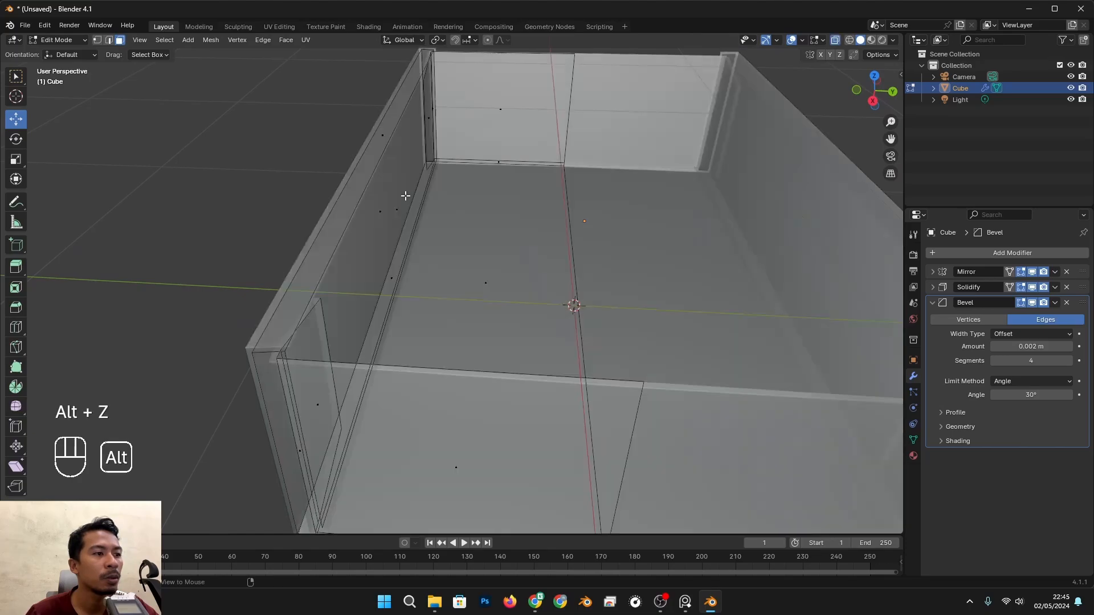
click(393, 207)
key(alt+z)
mouse_move(396, 207)
alt+mouse_down()
mouse_move(464, 244)
mouse_move(409, 184)
mouse_move(386, 189)
alt+mouse_up()
mouse_move(379, 191)
alt+mouse_down()
mouse_move(395, 190)
mouse_move(375, 195)
alt+mouse_up()
scroll(384, 228, down, 3)
alt+drag(393, 319, 421, 327)
alt+shift+drag(484, 322, 440, 318)
scroll(342, 481, up, 2)
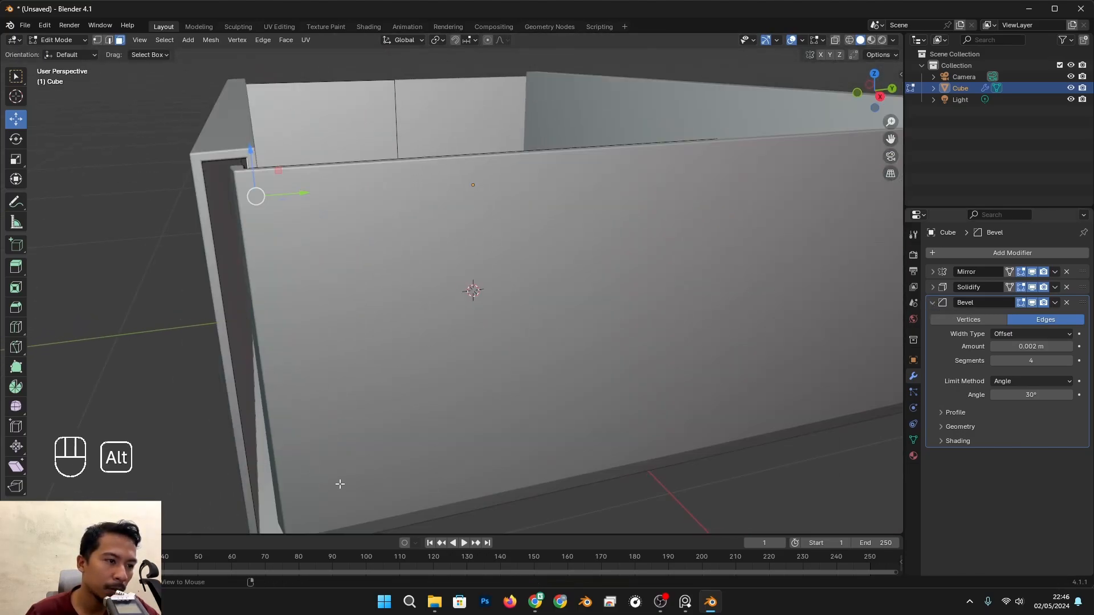
alt+drag(339, 484, 362, 454)
alt+shift+drag(463, 383, 449, 438)
alt+drag(448, 442, 430, 415)
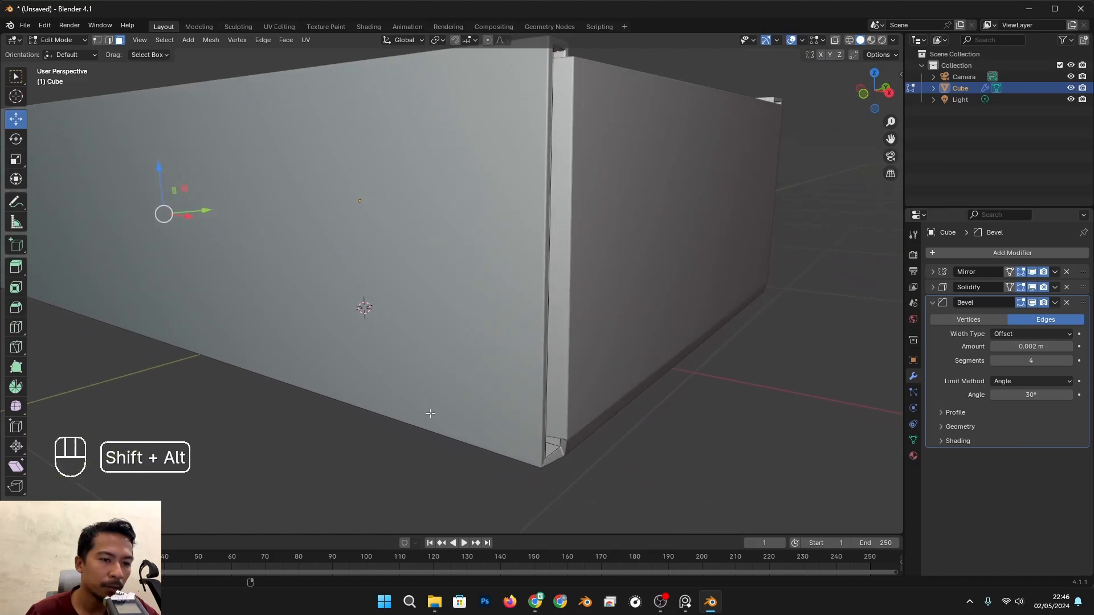
Collapse the Bevel modifier and move it above Solidify in the modifier stack
click(932, 302)
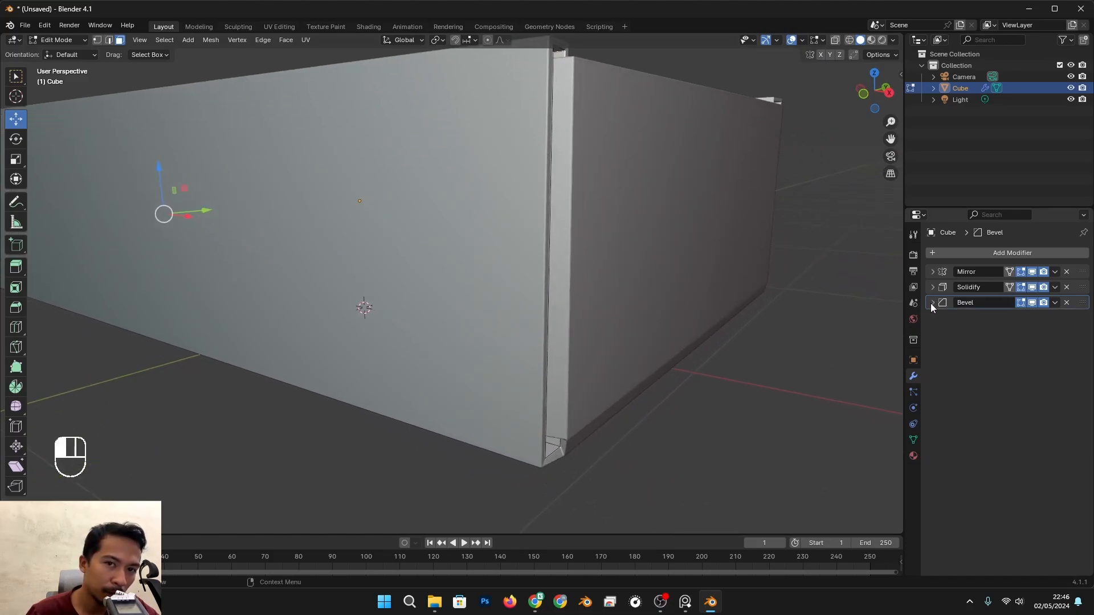
drag(1077, 306, 1065, 287)
alt+drag(821, 308, 501, 298)
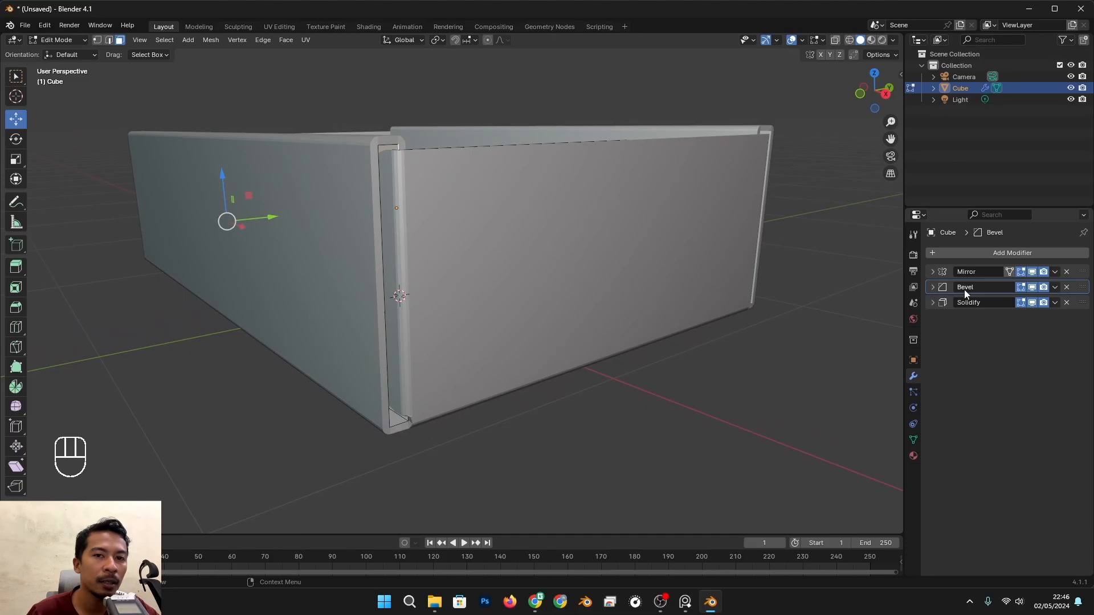
alt+drag(506, 240, 500, 268)
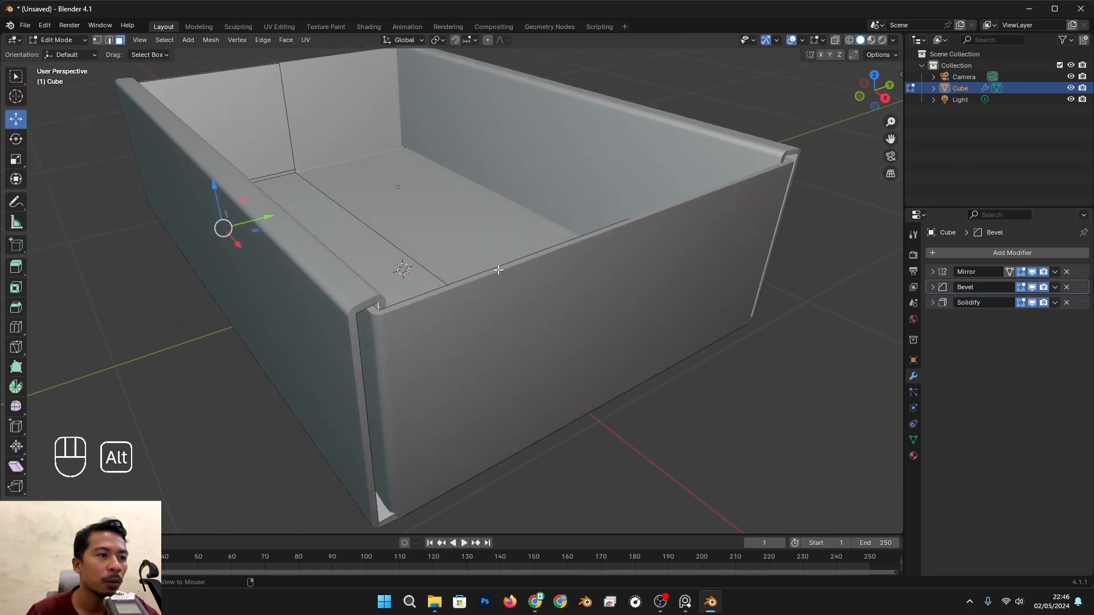
Return to Object Mode and apply Shade Smooth to the box
scroll(498, 270, up, 2)
key(Tab)
scroll(382, 312, down, 4)
right_click(501, 275)
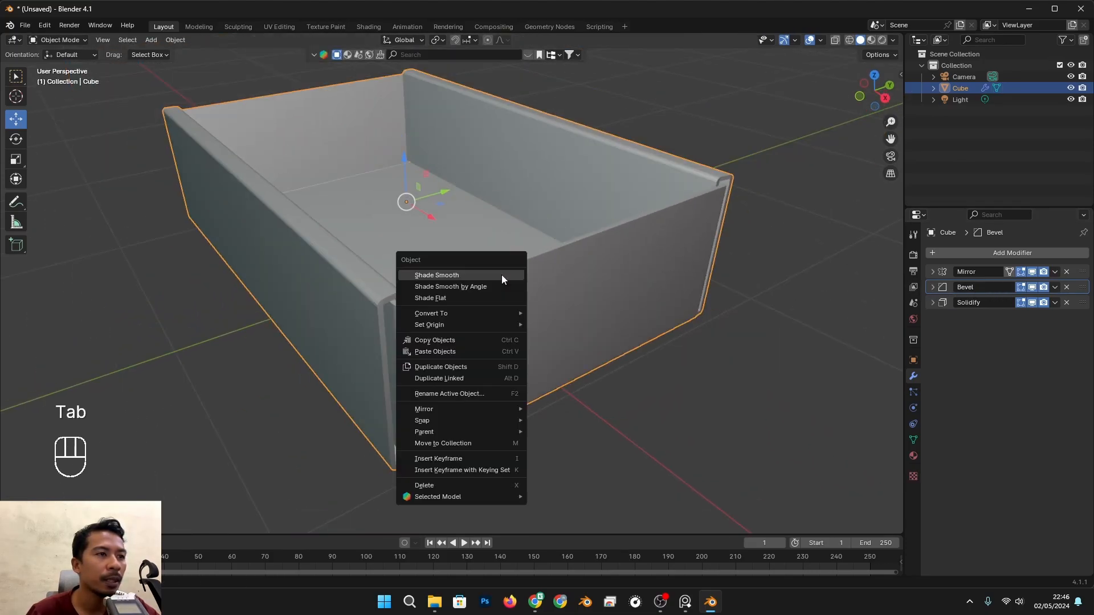
click(447, 275)
alt+drag(427, 278, 379, 304)
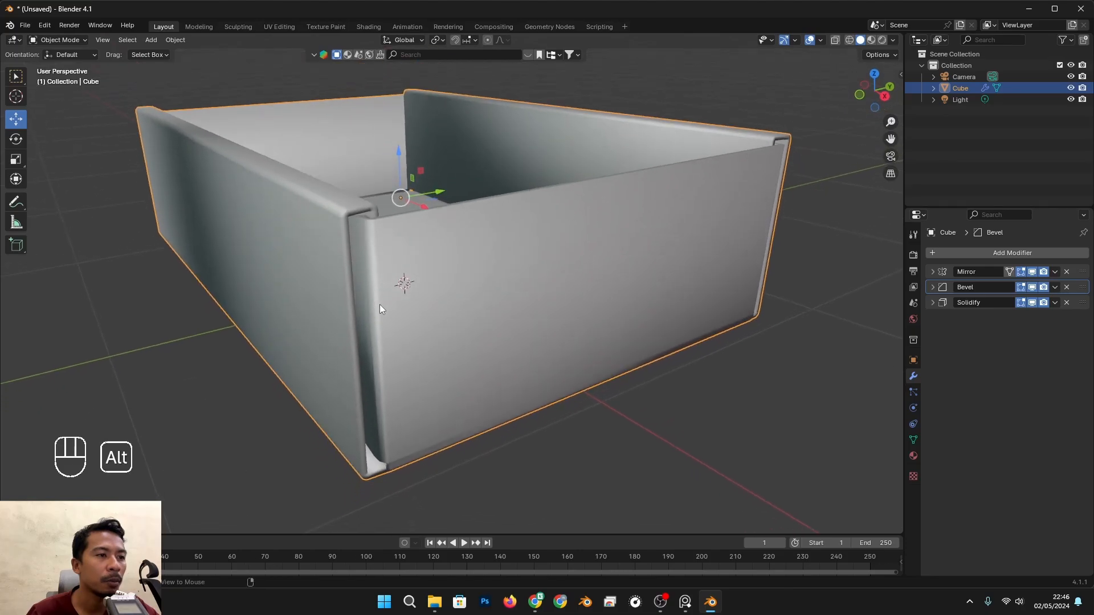
Add a Smooth by Angle modifier to the box at the end of the modifier stack
click(945, 254)
mouse_move(945, 255)
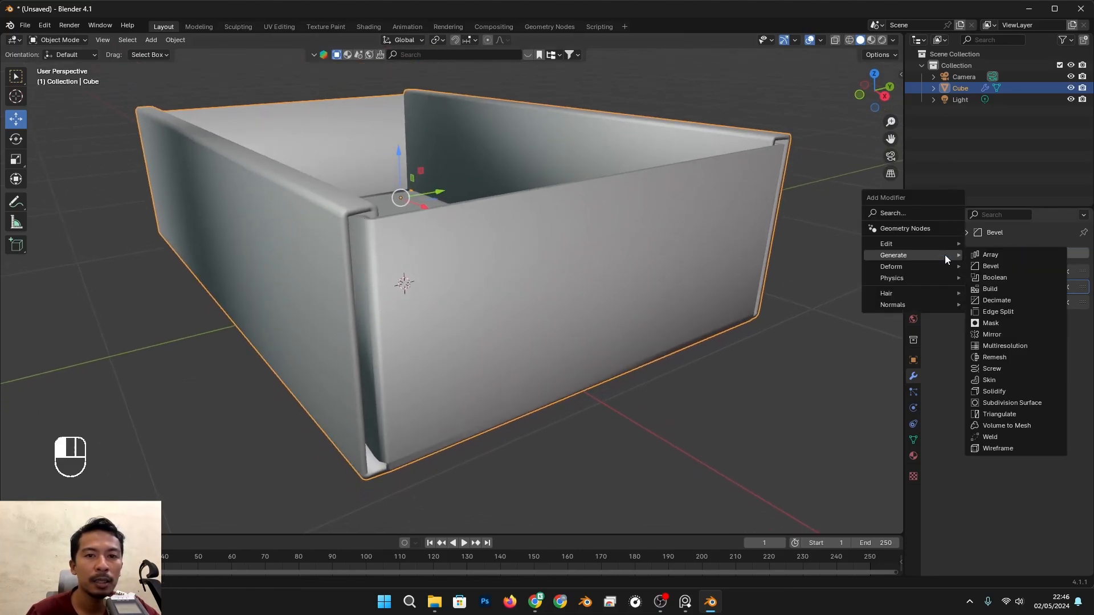
mouse_move(903, 239)
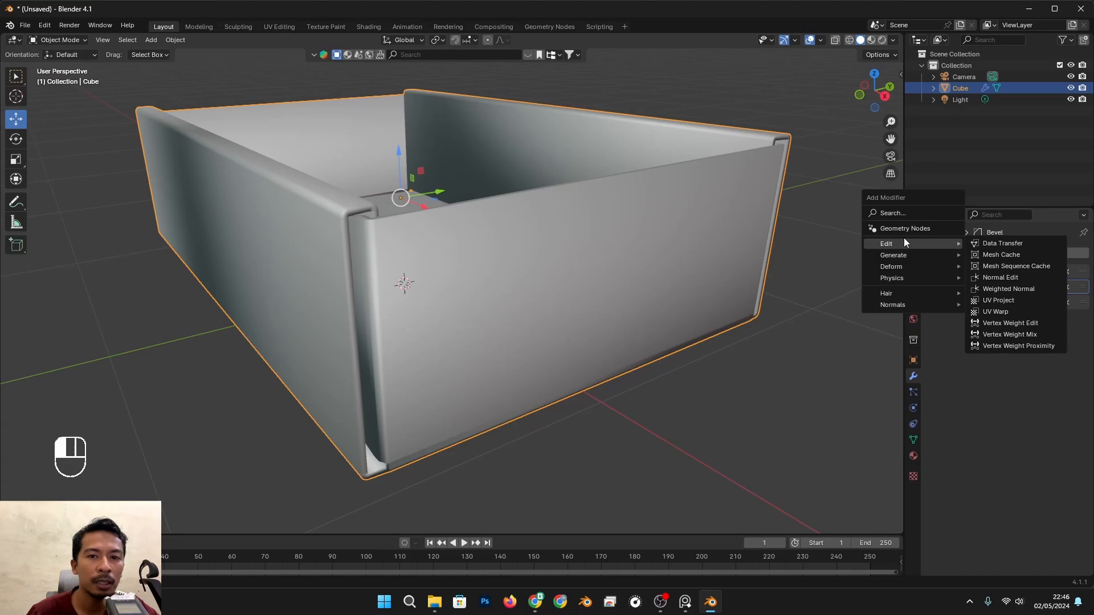
mouse_move(927, 316)
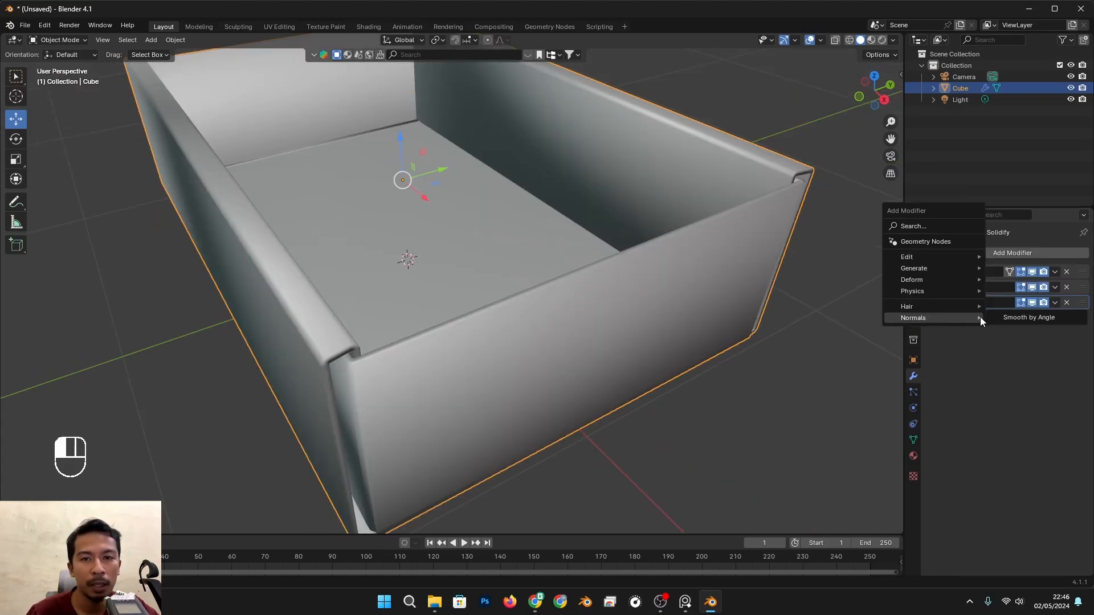
click(1020, 318)
scroll(592, 390, down, 2)
scroll(426, 305, up, 4)
alt+drag(442, 333, 338, 291)
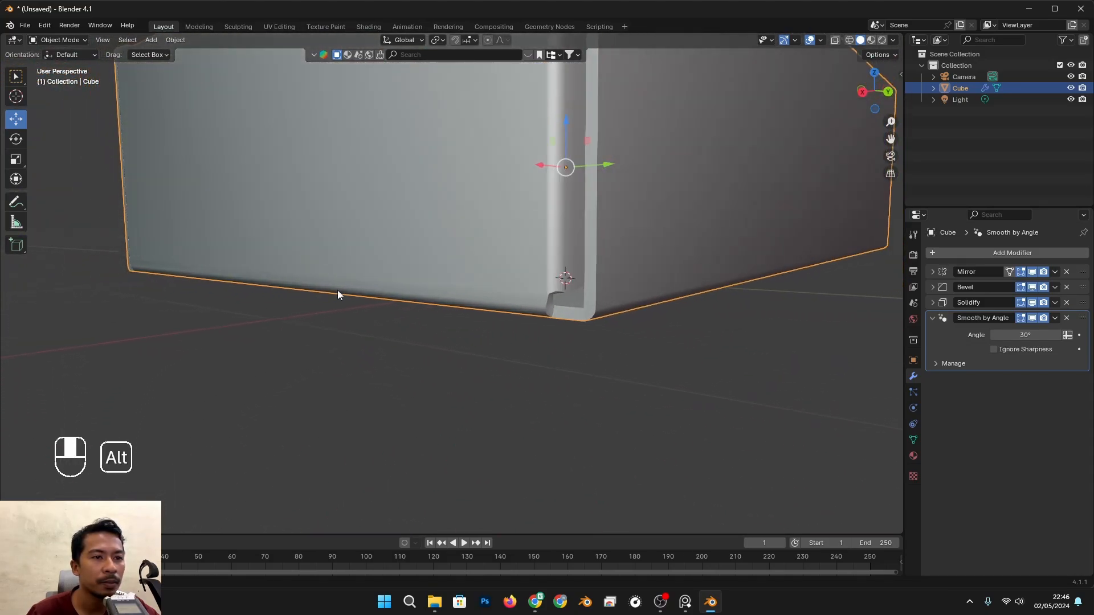
alt+middle_drag(338, 290, 343, 297)
Compare the box's shading with the Smooth by Angle modifier hidden and shown, checking the corner in Edit Mode and Object Mode
key(Tab)
alt+middle_drag(463, 312, 542, 344)
key(alt+z)
key(alt+z)
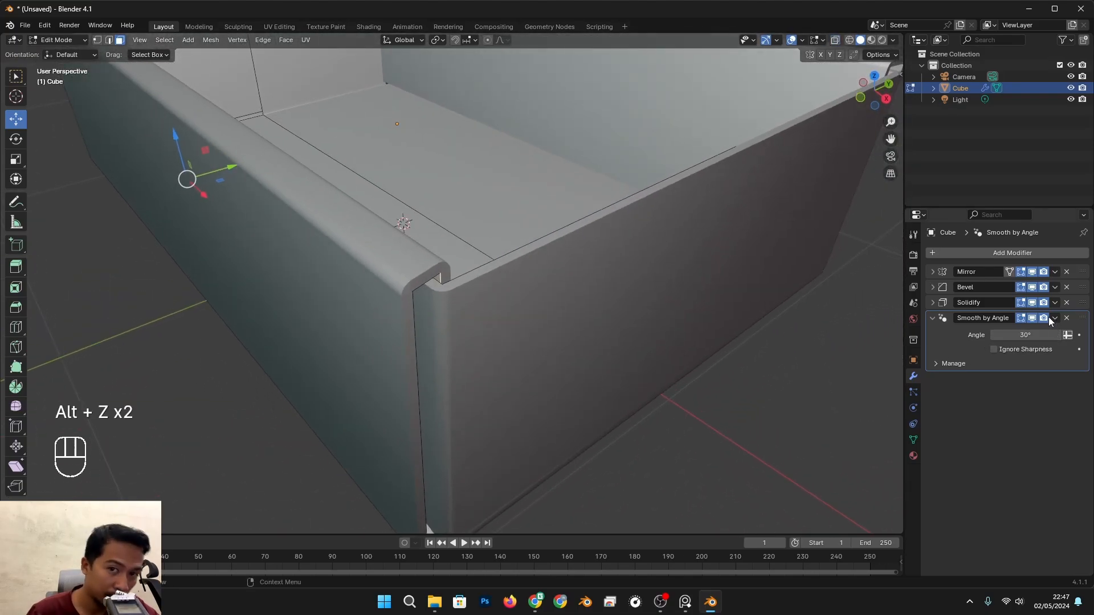
click(1032, 318)
click(1031, 318)
scroll(463, 308, down, 2)
mouse_move(464, 308)
middle_down()
mouse_move(434, 291)
mouse_move(411, 314)
middle_up()
key(Tab)
alt+middle_drag(791, 435, 704, 236)
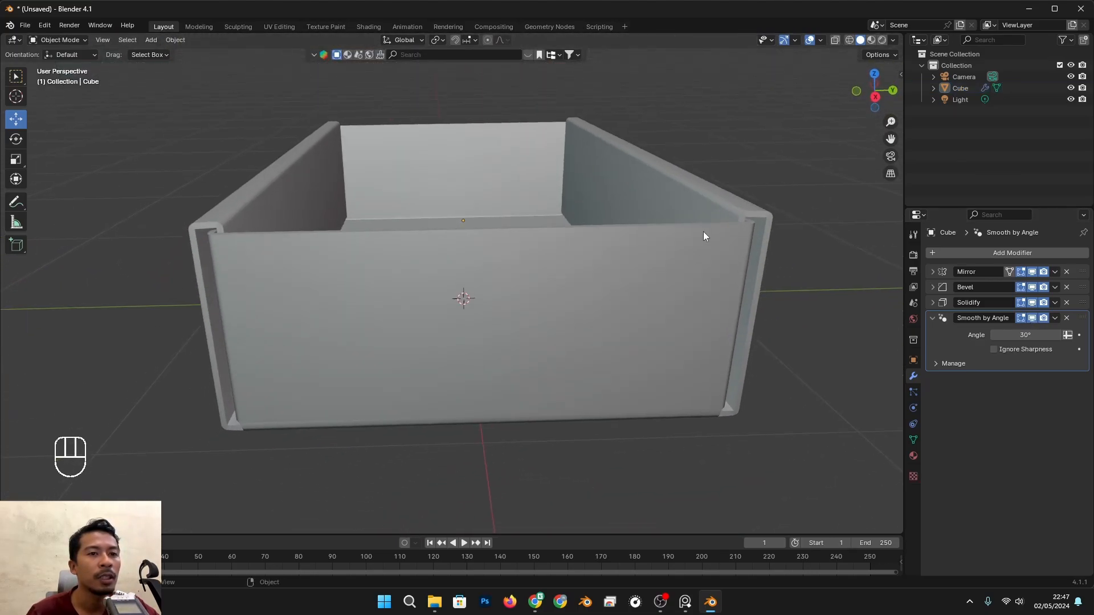
Select the box and try a slightly different amount in its Bevel modifier
click(740, 209)
scroll(228, 239, up, 1)
alt+shift+middle_drag(228, 239, 484, 282)
alt+shift+middle_drag(485, 282, 467, 324)
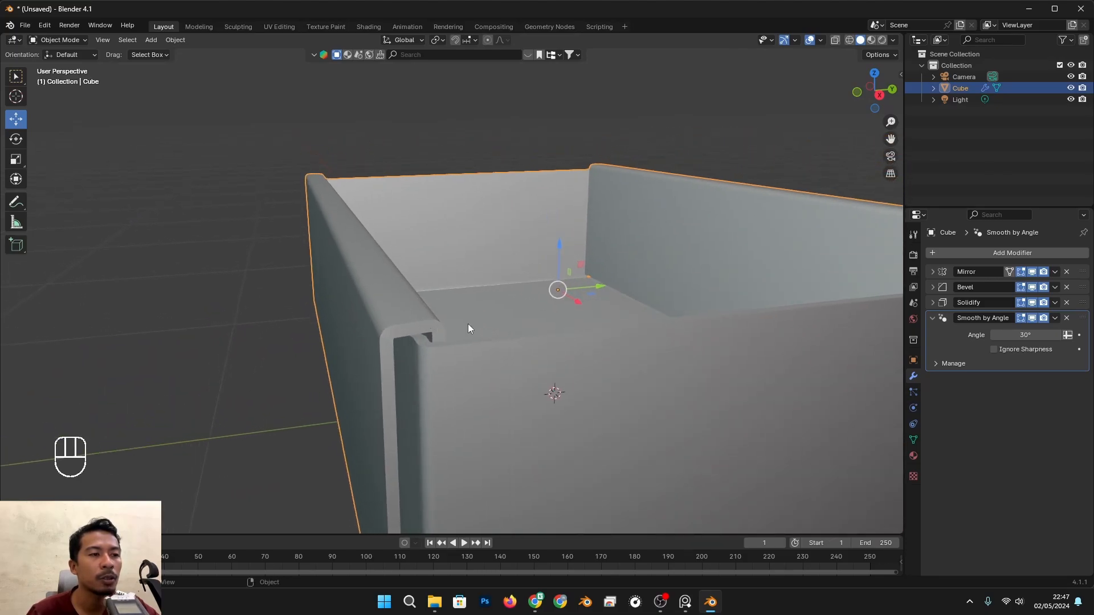
click(934, 288)
shift+drag(1029, 331, 1014, 332)
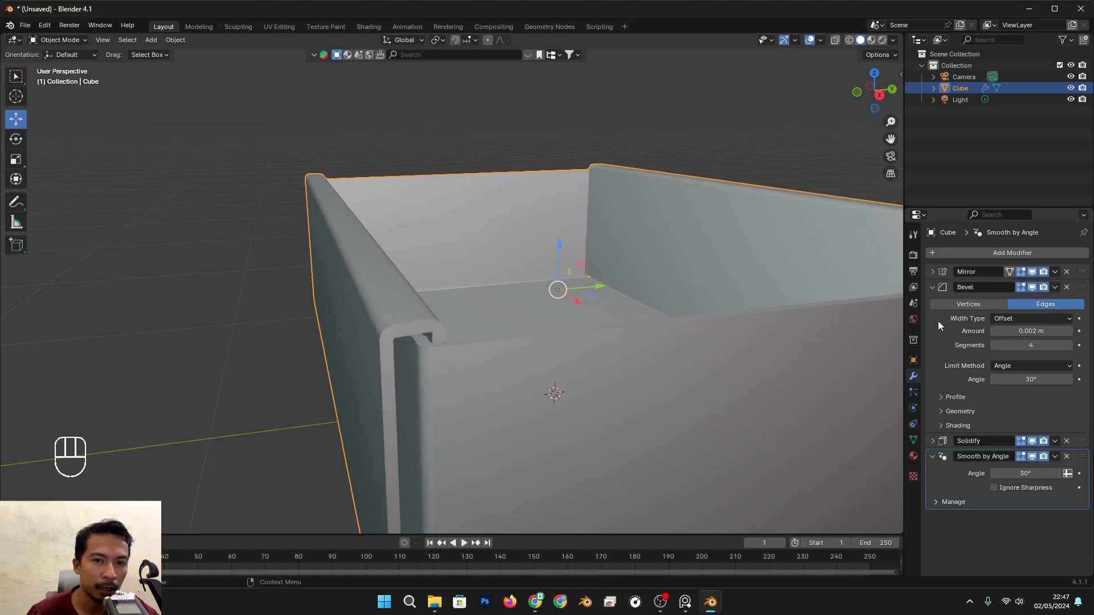
click(933, 287)
Set the Solidify modifier's thickness to -0.007 m for thinner cardboard
click(933, 303)
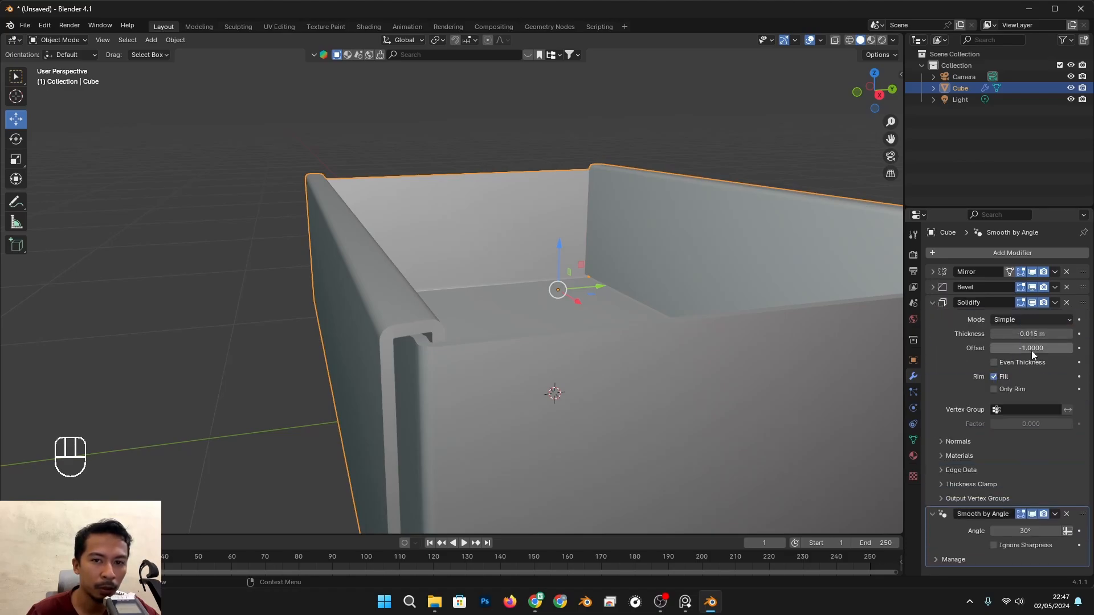
shift+drag(1031, 334, 1040, 333)
scroll(546, 288, down, 3)
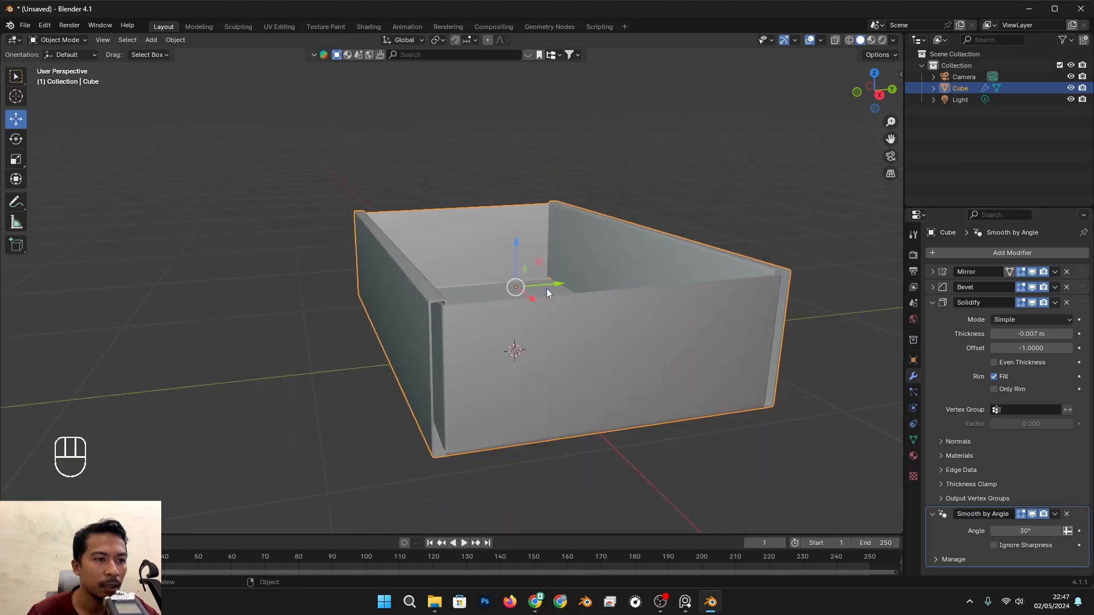
alt+drag(546, 288, 546, 349)
Select the outer side wall's face and move it slightly along Y to adjust the gap at the front corner
scroll(546, 349, up, 1)
middle_drag(486, 395, 452, 261)
key(Tab)
scroll(451, 261, up, 3)
middle_drag(450, 299, 418, 196)
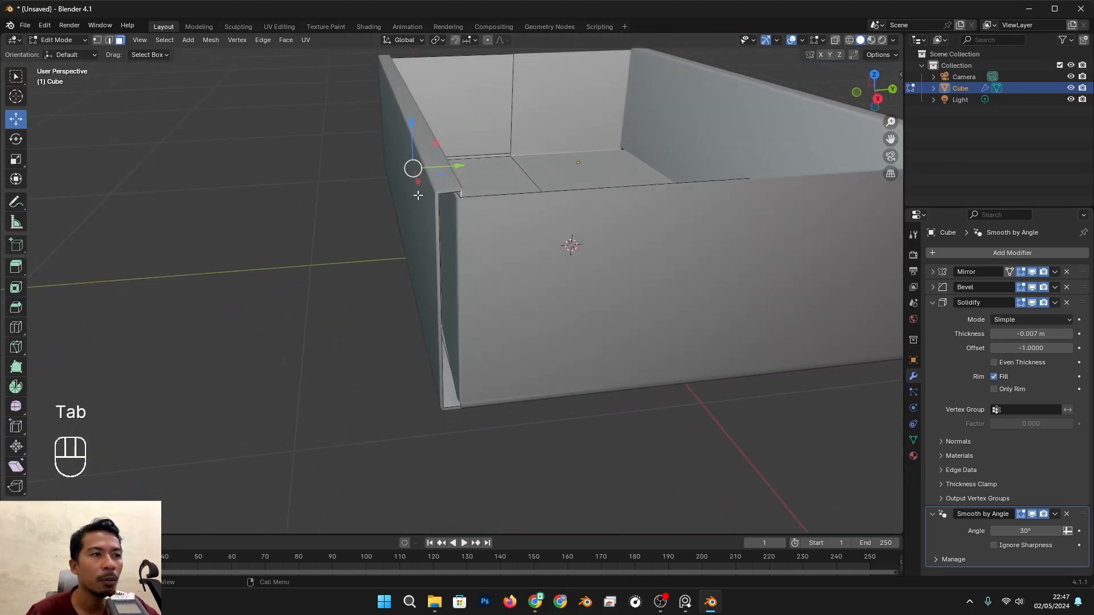
key(alt+z)
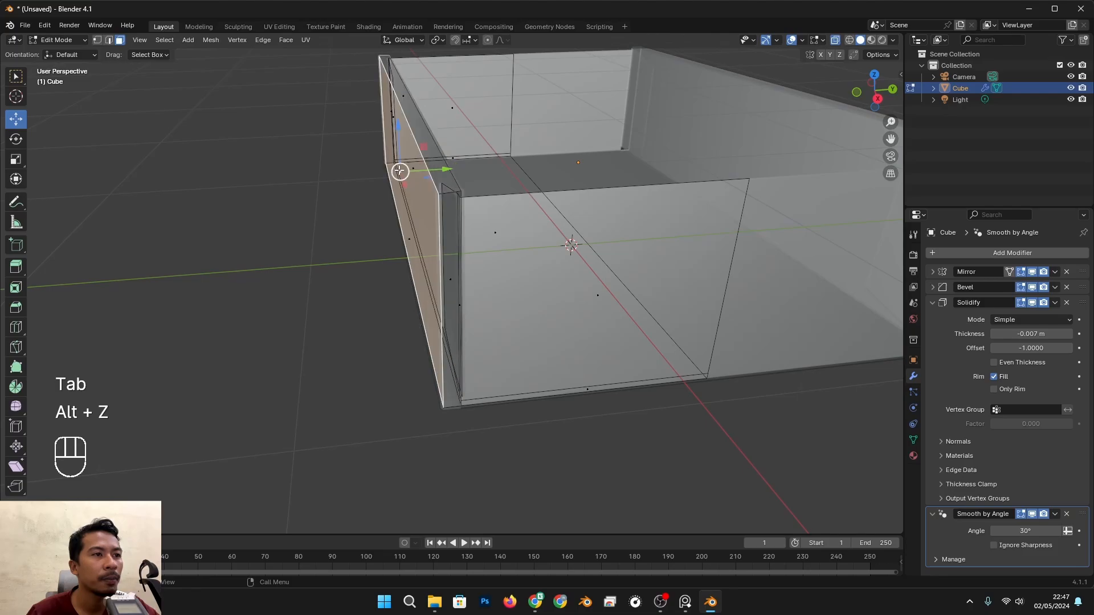
key(alt+z)
drag(455, 168, 447, 192)
scroll(478, 193, up, 2)
scroll(450, 190, down, 3)
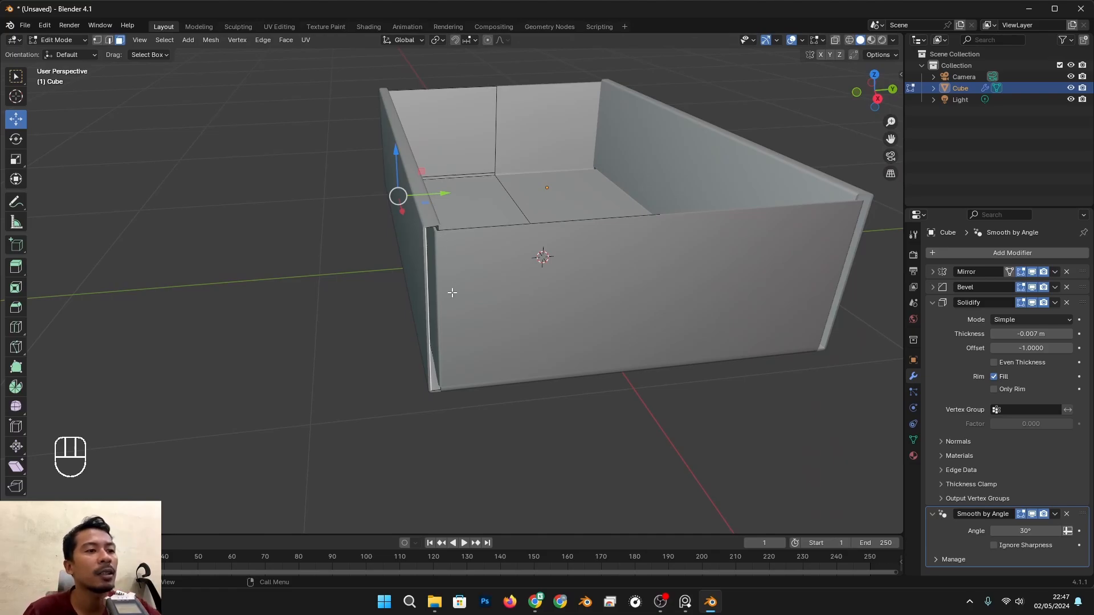
scroll(444, 267, up, 2)
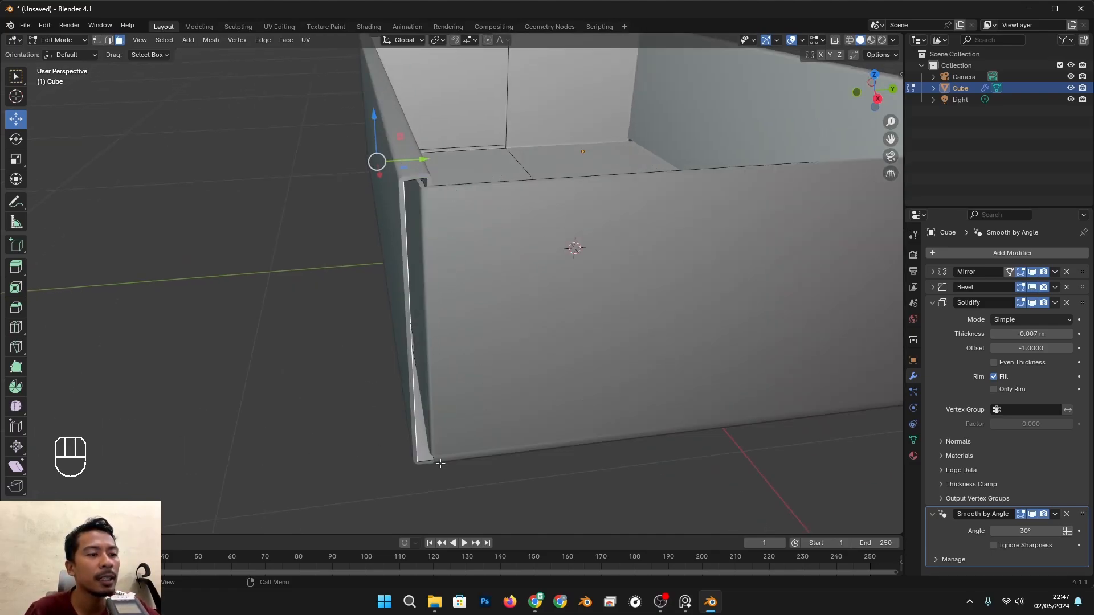
Add an edge loop through the front wall, base and back wall close to the side wall, then shift it about 0.004 m along Y
key(Tab)
scroll(455, 416, down, 4)
alt+middle_drag(470, 370, 546, 345)
key(Tab)
key(alt+z)
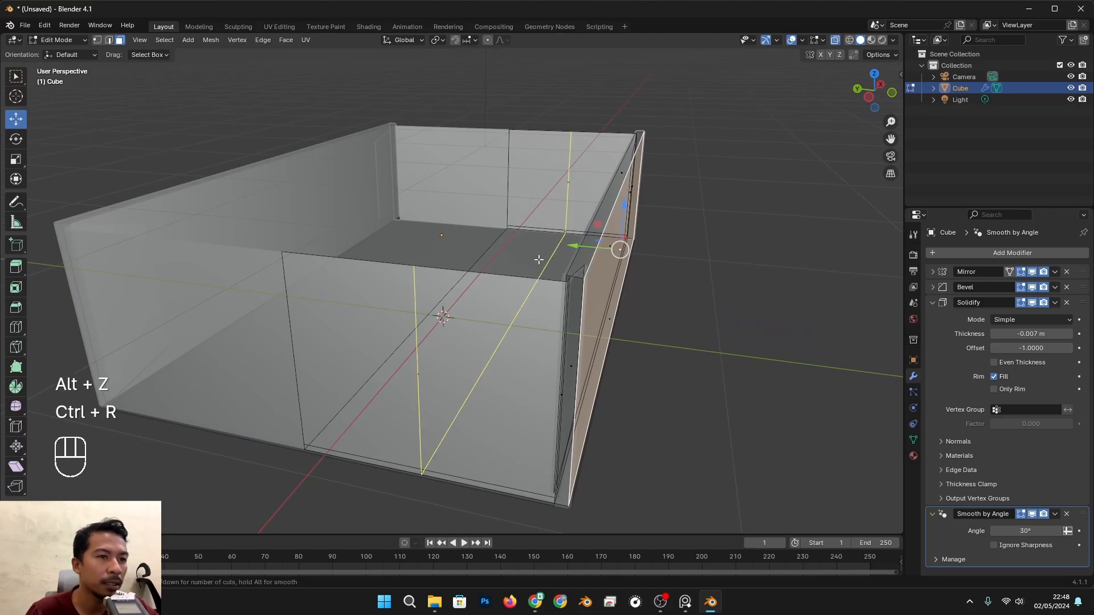
click(538, 259)
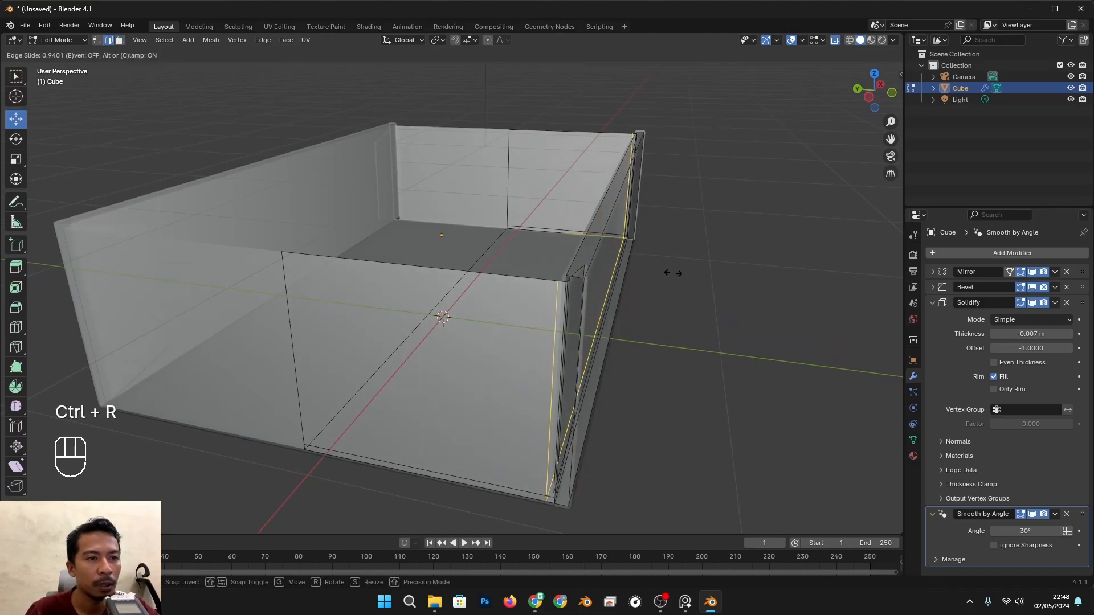
key(alt+z)
mouse_move(673, 272)
alt+middle_down()
mouse_move(641, 281)
mouse_move(652, 290)
mouse_move(657, 271)
alt+middle_up()
key(alt+z)
key(alt+z)
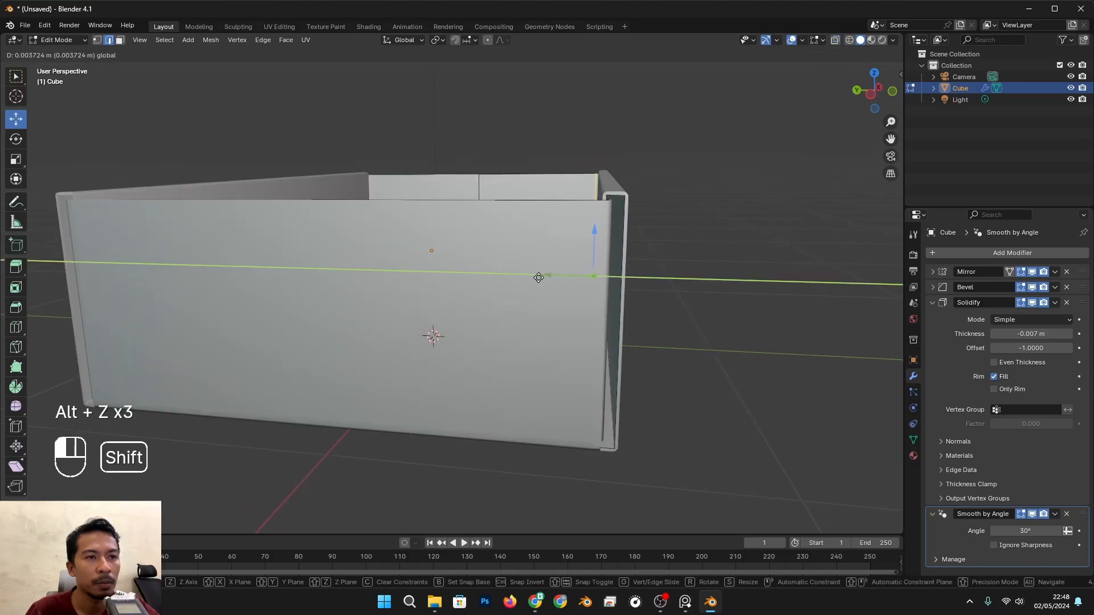
shift+drag(533, 278, 534, 279)
Examine the new edge loop at the inside corner and the folds along the box's walls
scroll(591, 278, down, 4)
alt+middle_drag(590, 279, 420, 361)
scroll(353, 279, up, 4)
scroll(474, 281, up, 5)
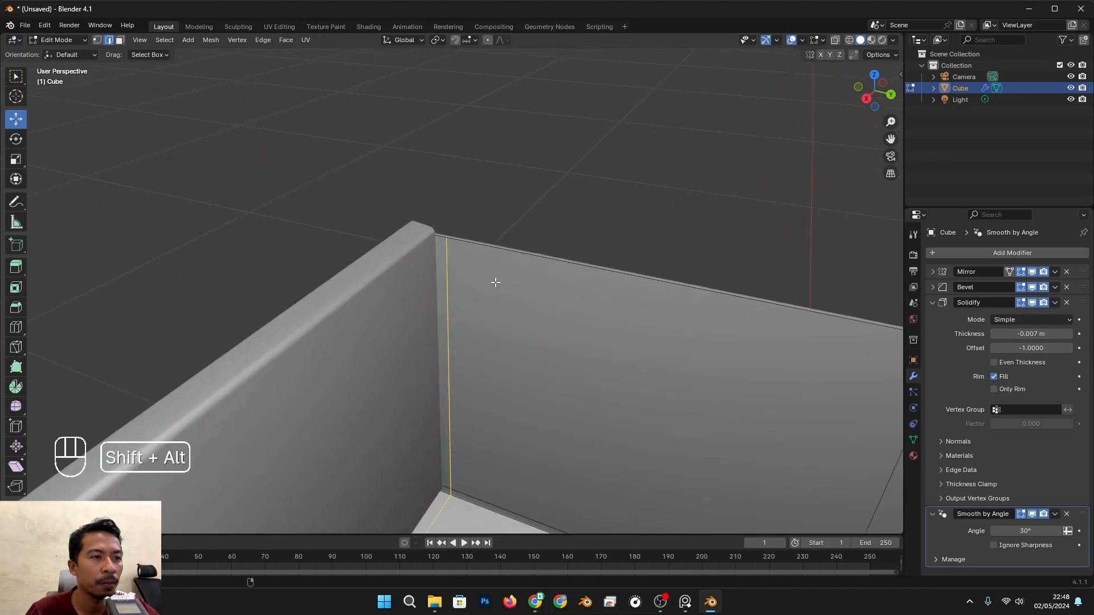
shift+middle_drag(495, 281, 484, 353)
alt+drag(483, 353, 448, 345)
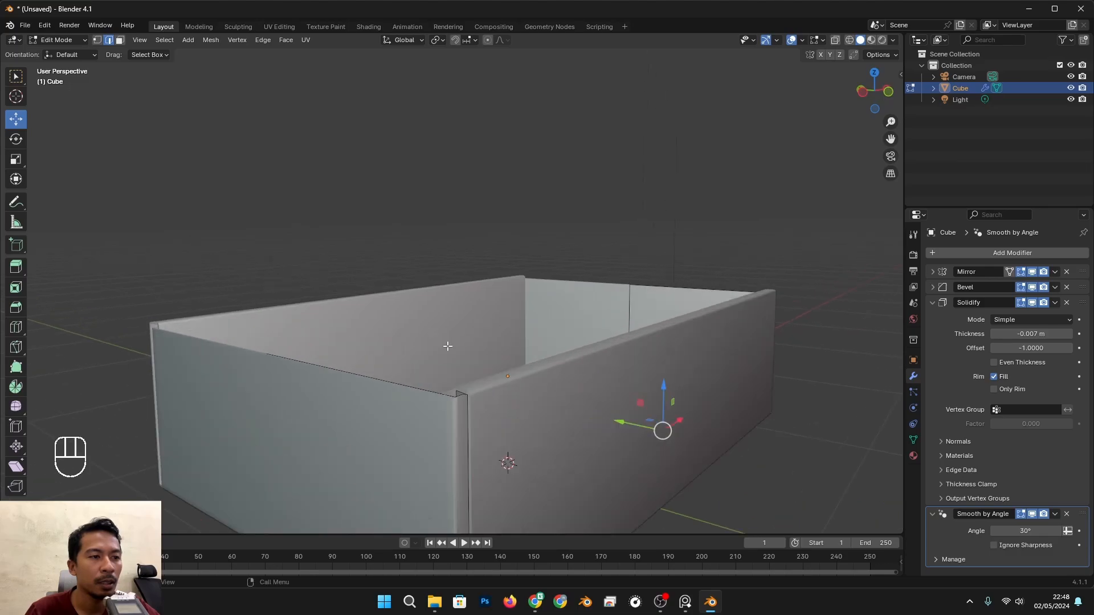
alt+drag(397, 376, 483, 388)
scroll(465, 431, up, 3)
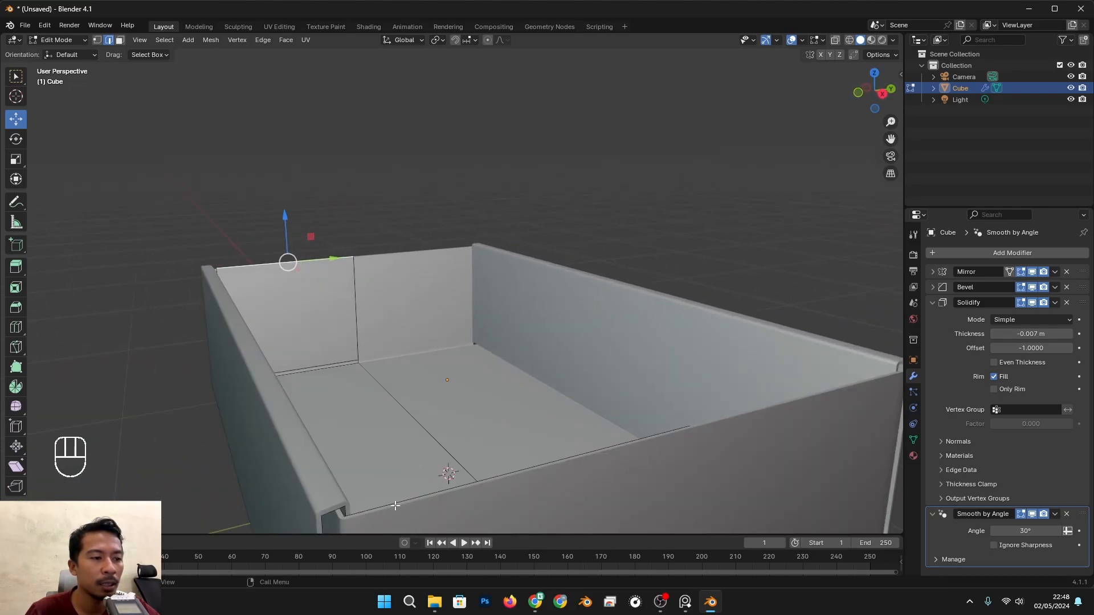
Extrude the back wall's top edge slightly upward along Z
key(alt+z)
alt+shift+drag(415, 496, 607, 374)
key(alt+z)
key(alt+z)
key(alt+z)
scroll(608, 374, down, 2)
alt+drag(536, 371, 579, 383)
key(e)
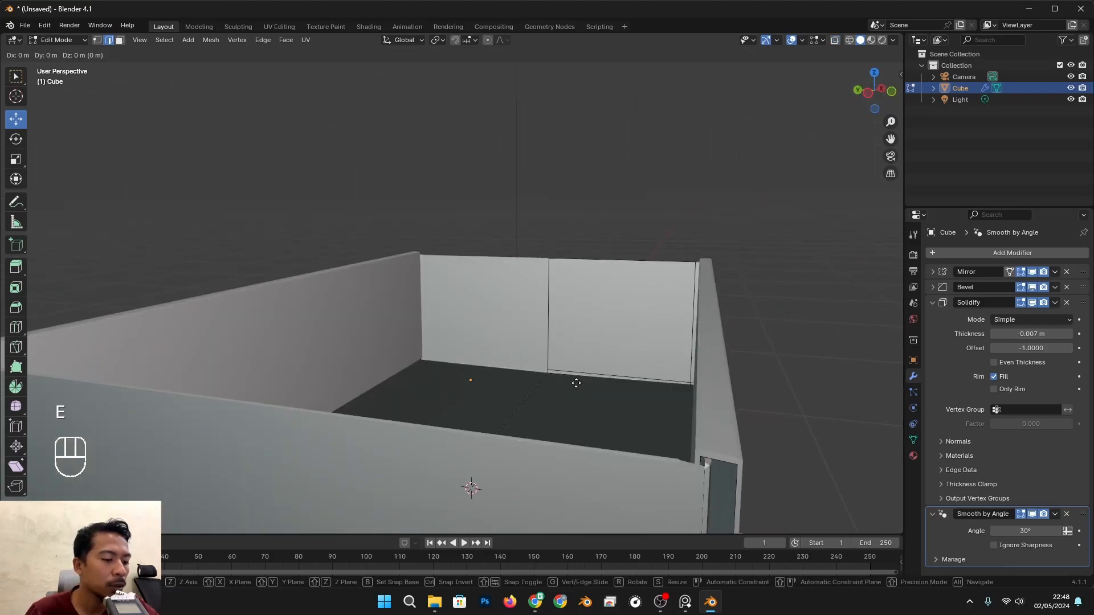
key(z)
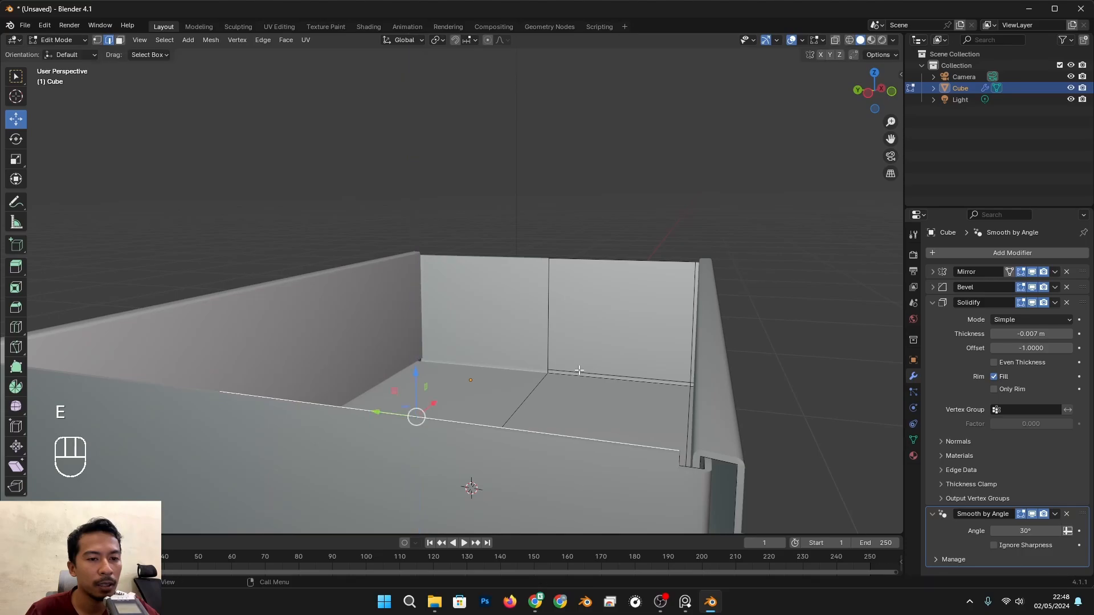
Extrude the back wall's raised top edge about 1.81 m along X over the opening to form the lid
scroll(579, 370, down, 3)
alt+drag(579, 370, 504, 369)
scroll(589, 336, up, 3)
scroll(546, 352, down, 3)
alt+shift+drag(504, 369, 655, 340)
scroll(651, 344, up, 1)
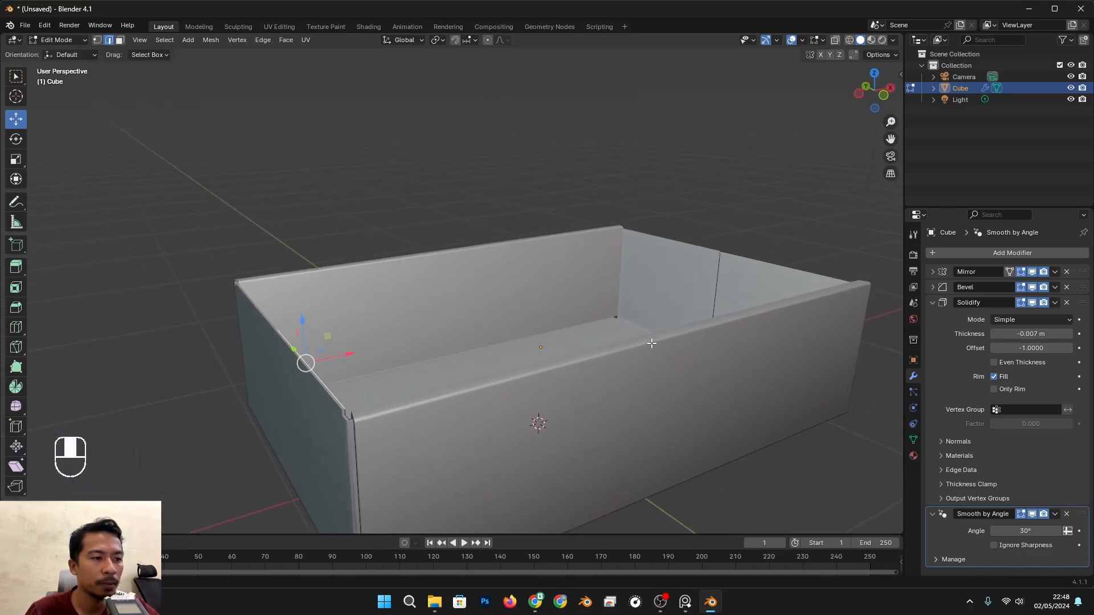
key(e)
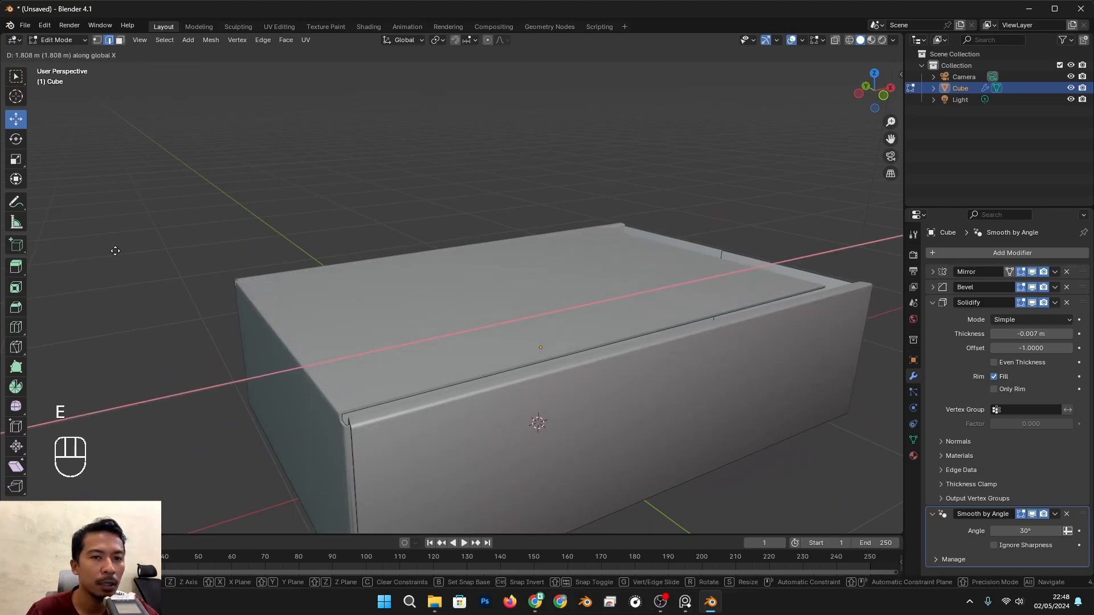
Move the lid's front edge about 0.077 m further along X so it reaches past the front wall
scroll(503, 366, down, 3)
alt+drag(490, 366, 342, 365)
scroll(388, 376, up, 3)
alt+shift+drag(537, 444, 485, 356)
scroll(489, 353, up, 2)
alt+drag(545, 315, 569, 325)
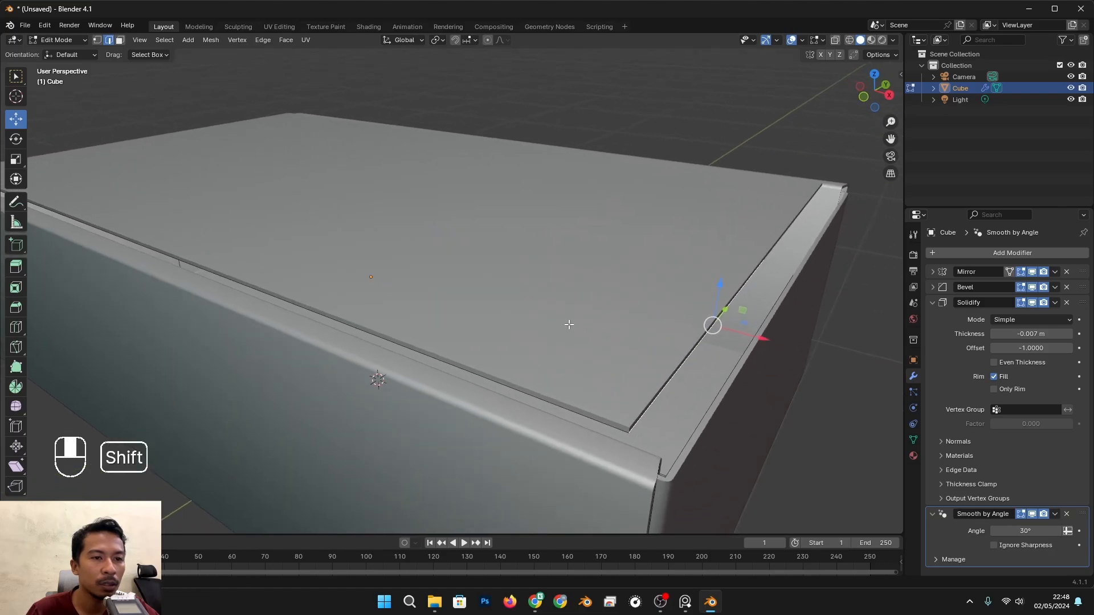
alt+shift+drag(647, 317, 589, 276)
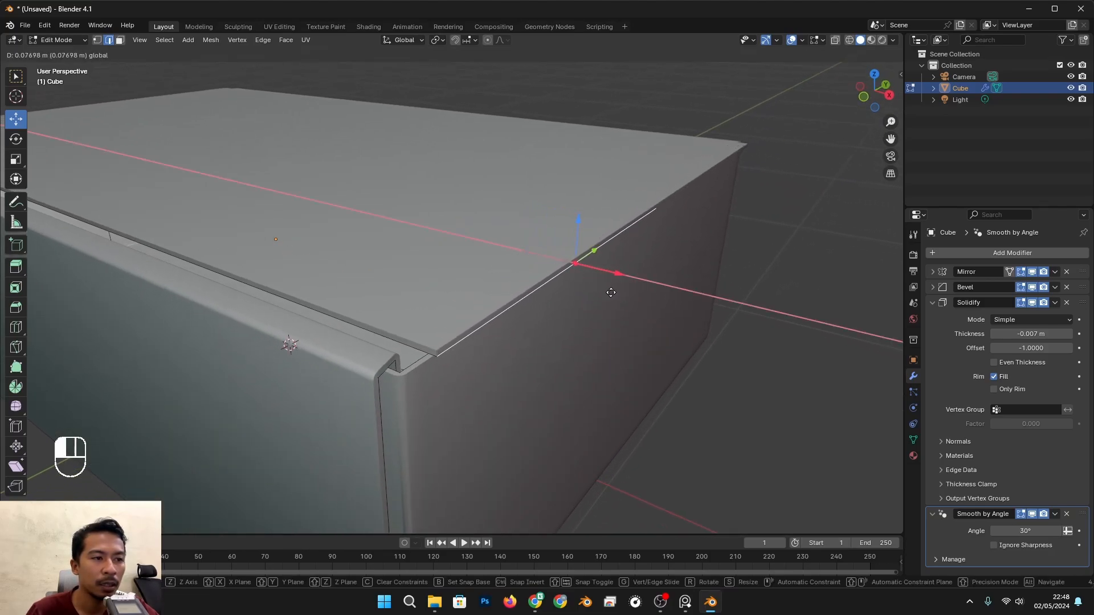
drag(610, 292, 610, 293)
mouse_move(611, 293)
alt+mouse_down()
mouse_move(635, 271)
mouse_move(613, 290)
alt+mouse_up()
Pull the lid's front edge back about 0.014 m along X in front view, leaving a small overhang
key(KP_3)
scroll(613, 289, up, 4)
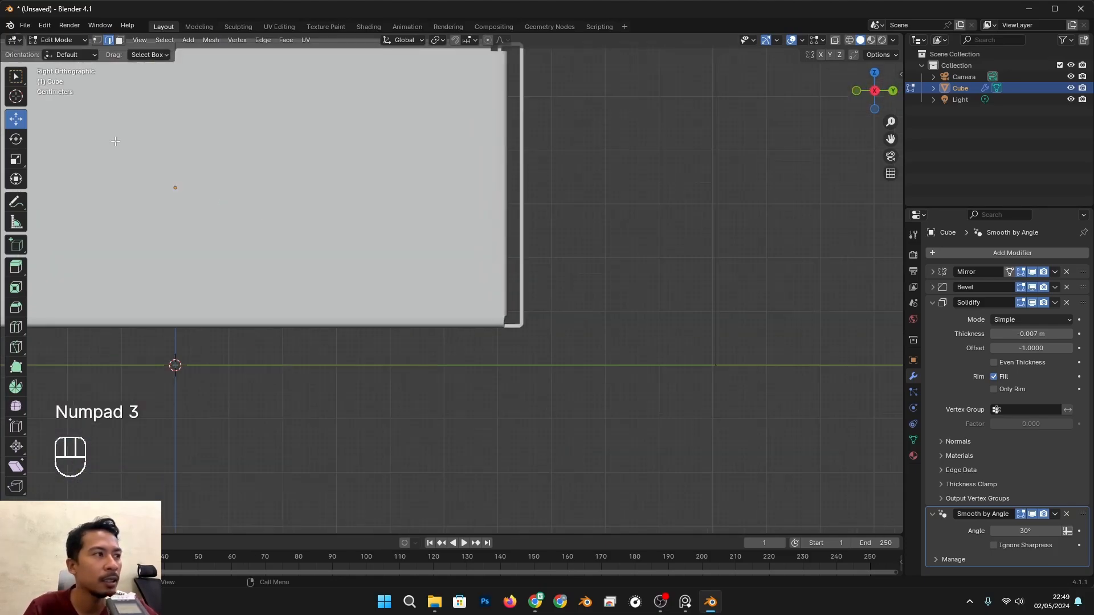
alt+shift+drag(108, 171, 466, 251)
key(KP_1)
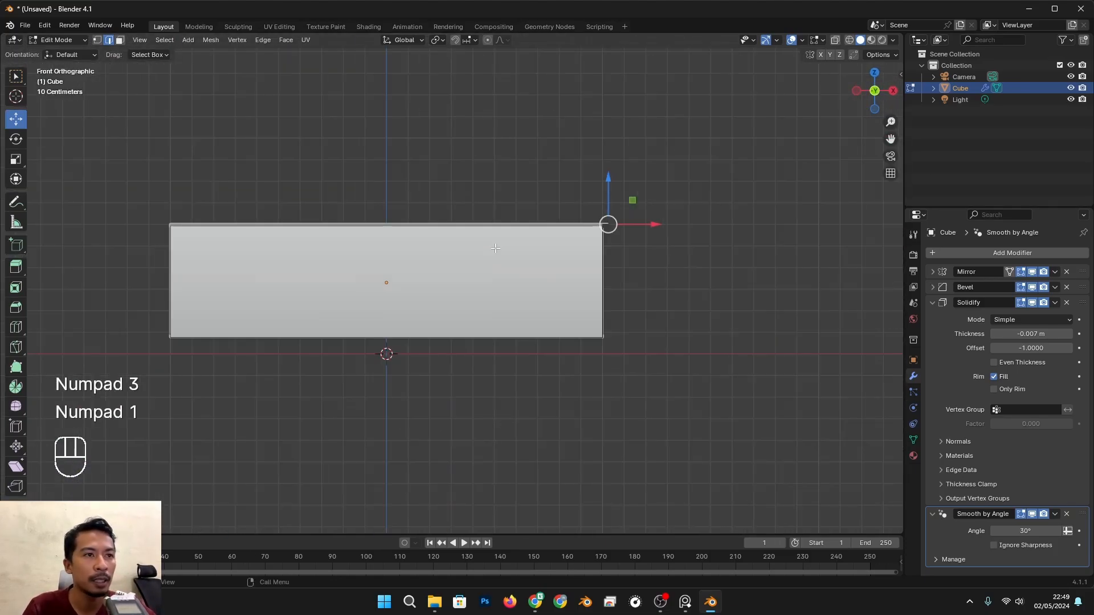
key(alt+z)
scroll(489, 246, up, 3)
alt+shift+drag(738, 227, 543, 277)
scroll(543, 277, up, 6)
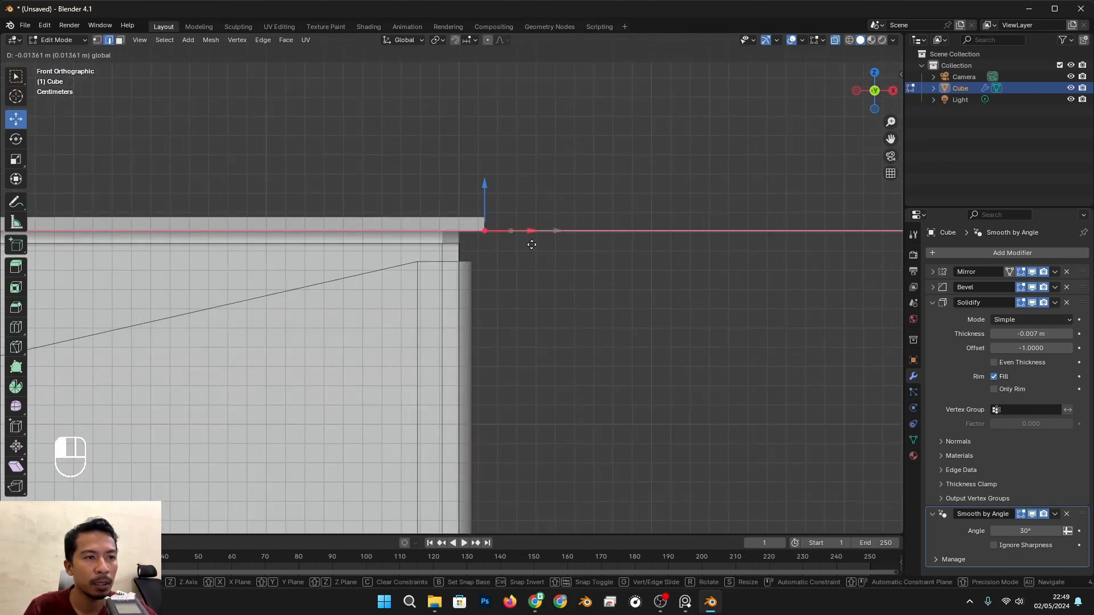
click(533, 245)
Extrude the lid's front edge downward along Z to start the lid's front flap
alt+drag(578, 329, 581, 326)
key(alt+z)
alt+shift+drag(518, 337, 493, 276)
key(KP_1)
scroll(591, 274, up, 4)
key(e)
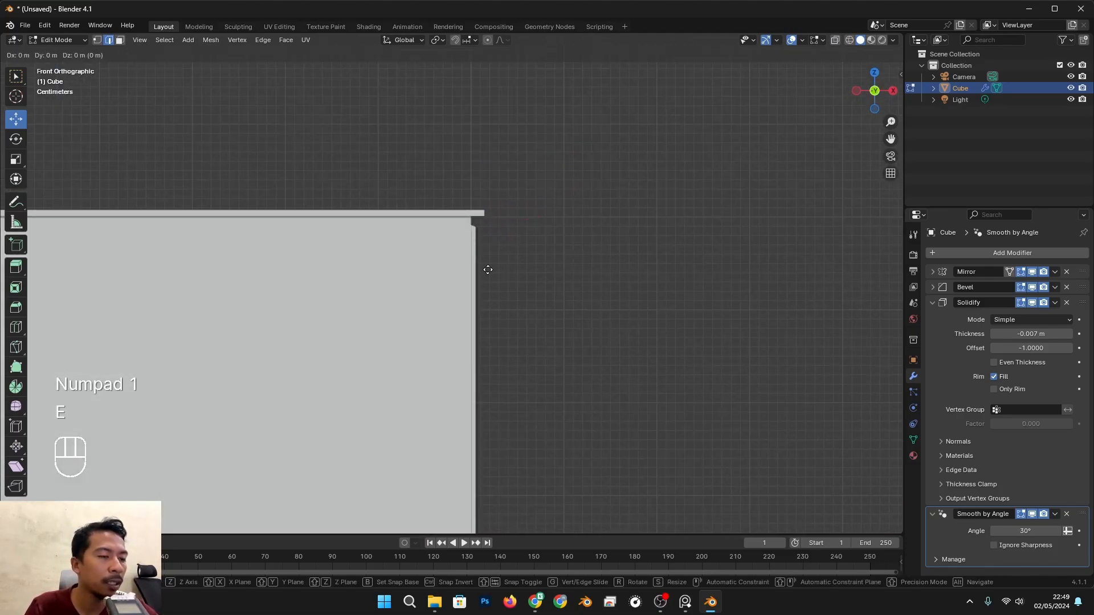
key(z)
click(477, 405)
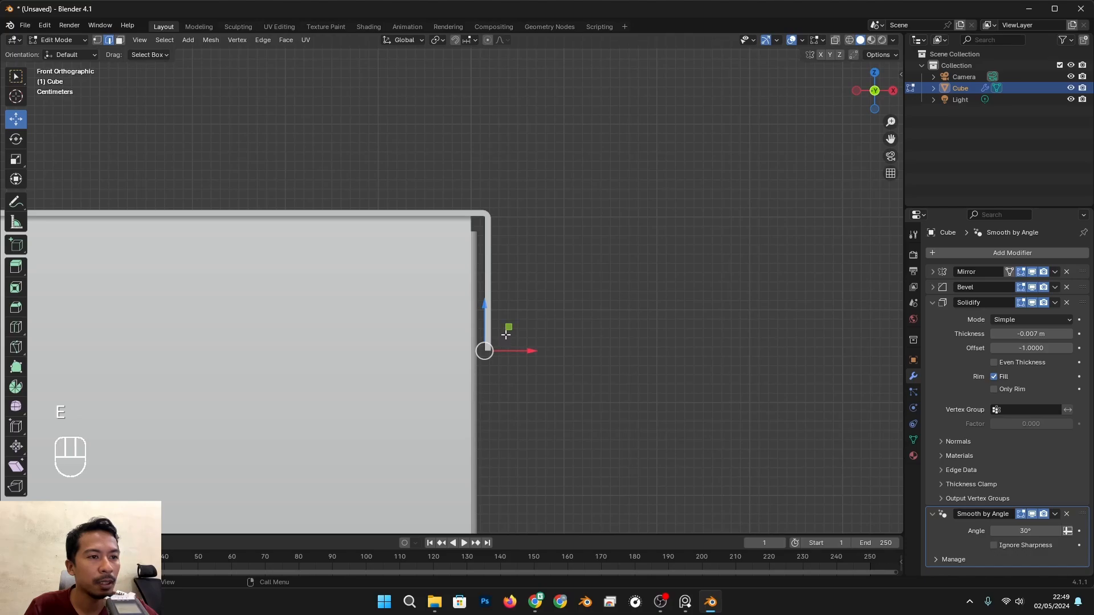
Lower the front flap's bottom edge along Z until it sits just above the bottom of the box
shift+middle_drag(501, 283, 493, 215)
shift+middle_drag(528, 278, 535, 197)
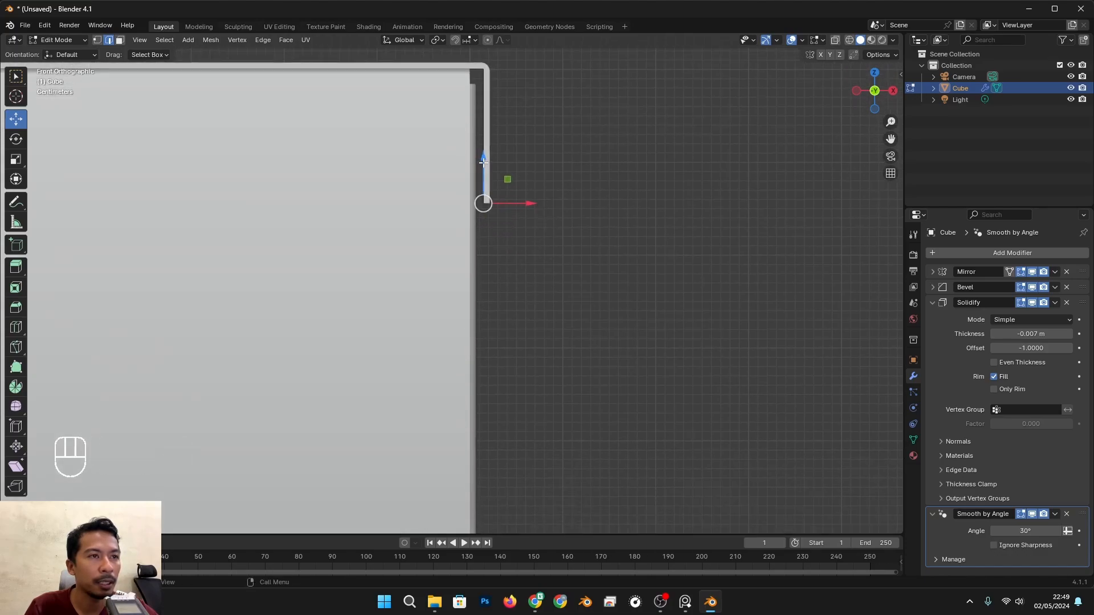
drag(483, 163, 483, 336)
scroll(497, 341, down, 4)
shift+middle_drag(501, 343, 510, 302)
scroll(510, 303, up, 3)
drag(492, 260, 491, 322)
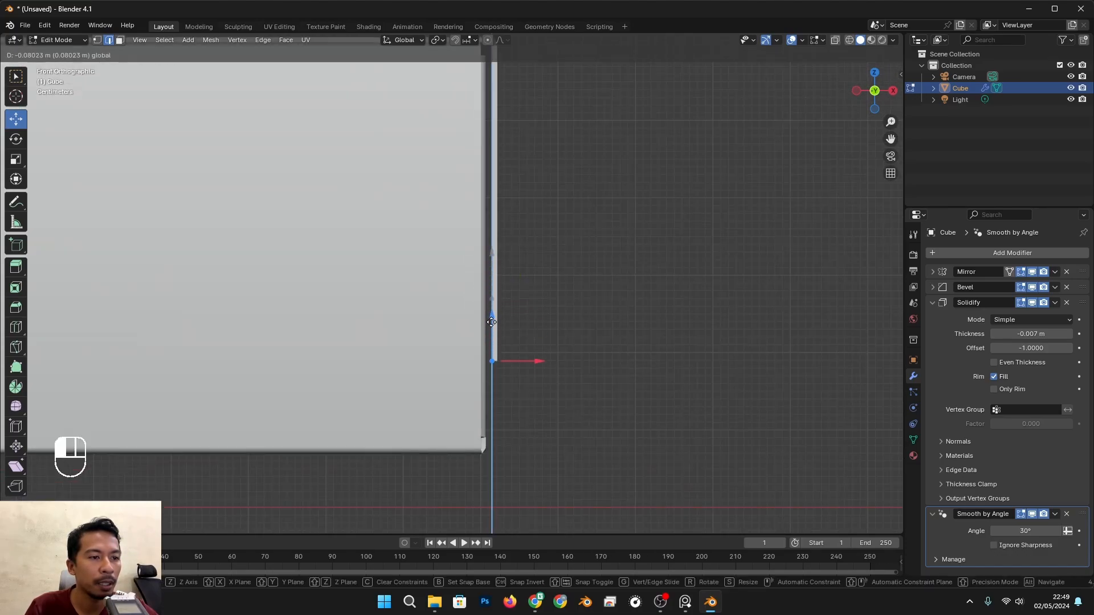
drag(490, 398, 490, 399)
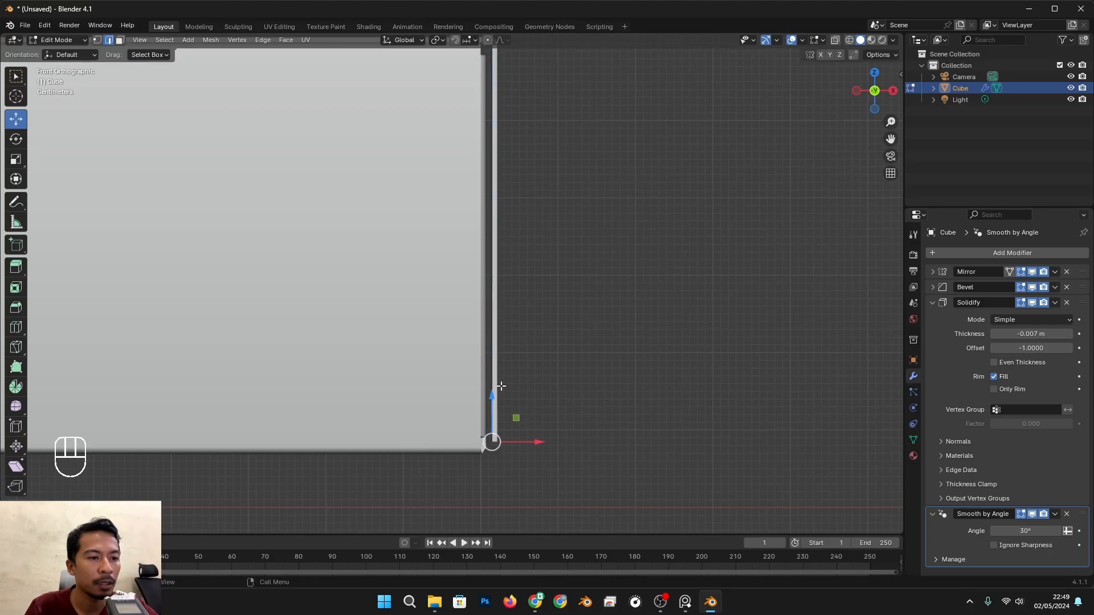
Compare the lid flap's corner with the closed-box corners in the reference photos
alt+middle_drag(500, 383, 564, 337)
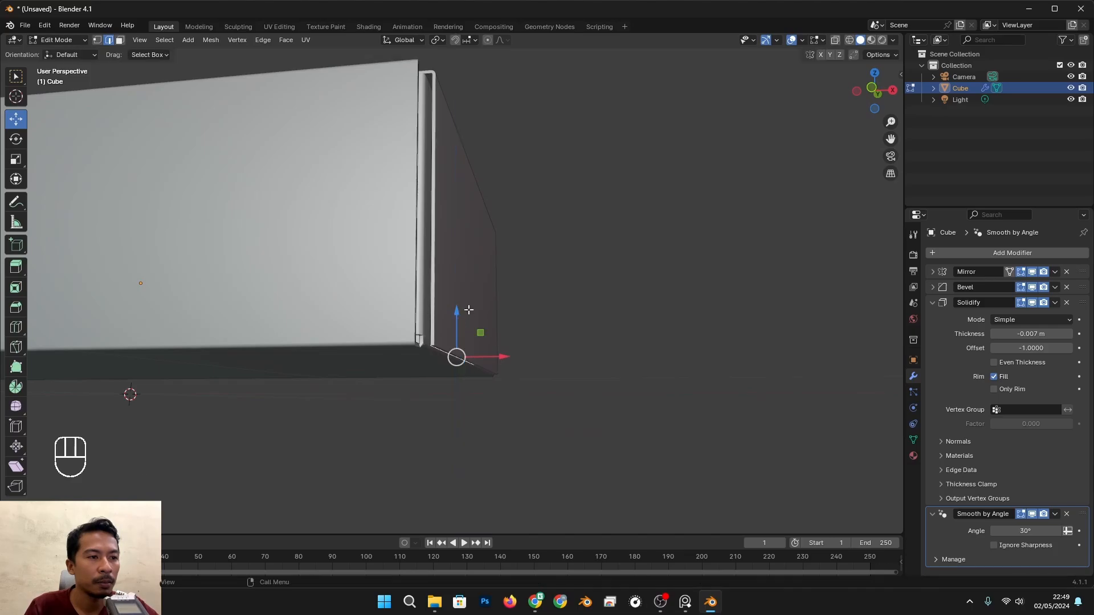
mouse_move(468, 310)
alt+middle_down()
mouse_move(456, 322)
mouse_move(439, 315)
mouse_move(449, 309)
alt+middle_up()
scroll(426, 300, down, 4)
scroll(466, 303, up, 3)
key(alt+Tab)
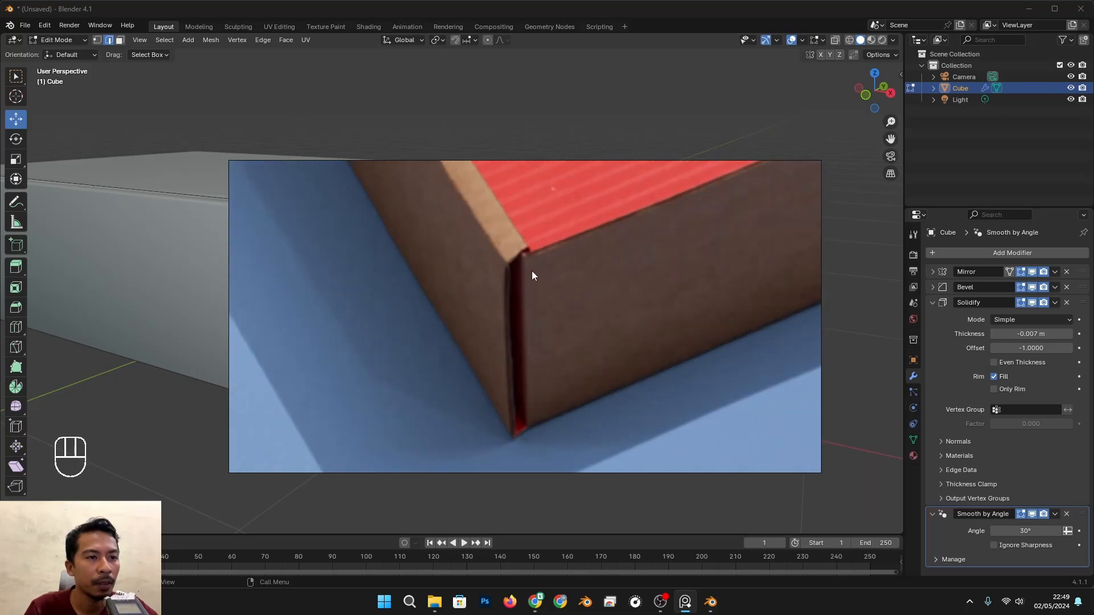
scroll(561, 389, down, 5)
middle_drag(562, 390, 312, 259)
scroll(583, 254, up, 5)
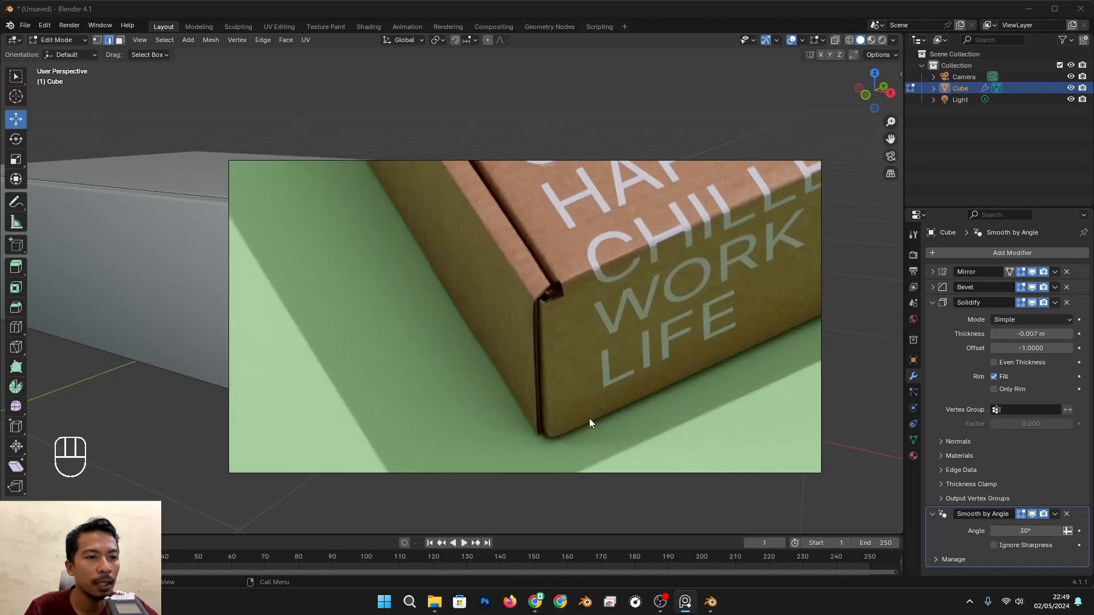
middle_drag(569, 438, 568, 365)
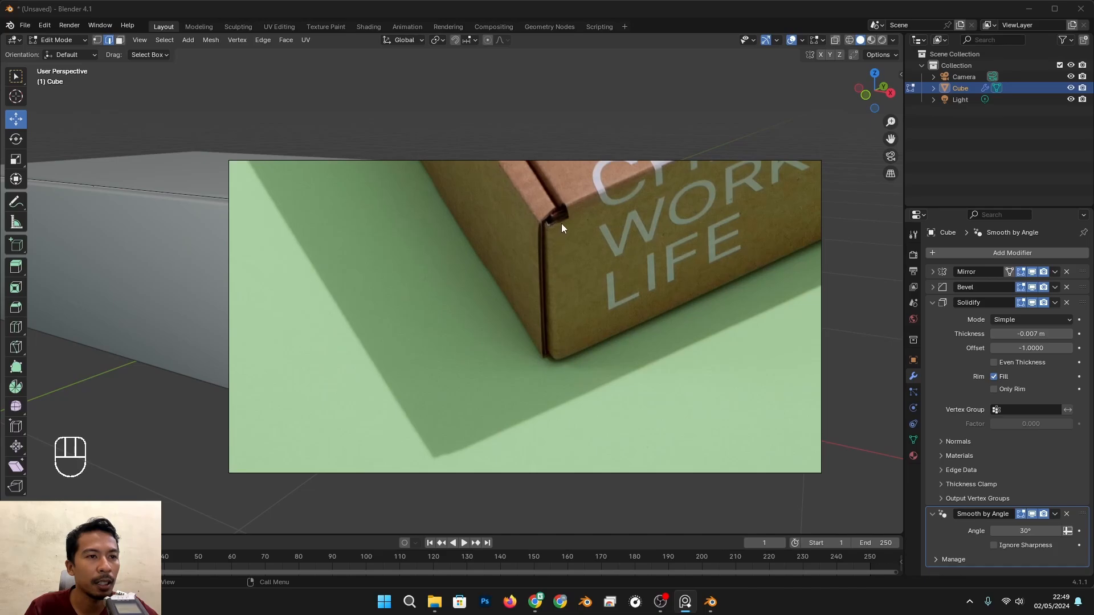
key(alt+Tab)
Select the fold edge between the lid and its front flap and fine-tune its height along Z
scroll(397, 264, up, 2)
alt+shift+drag(400, 249, 424, 259)
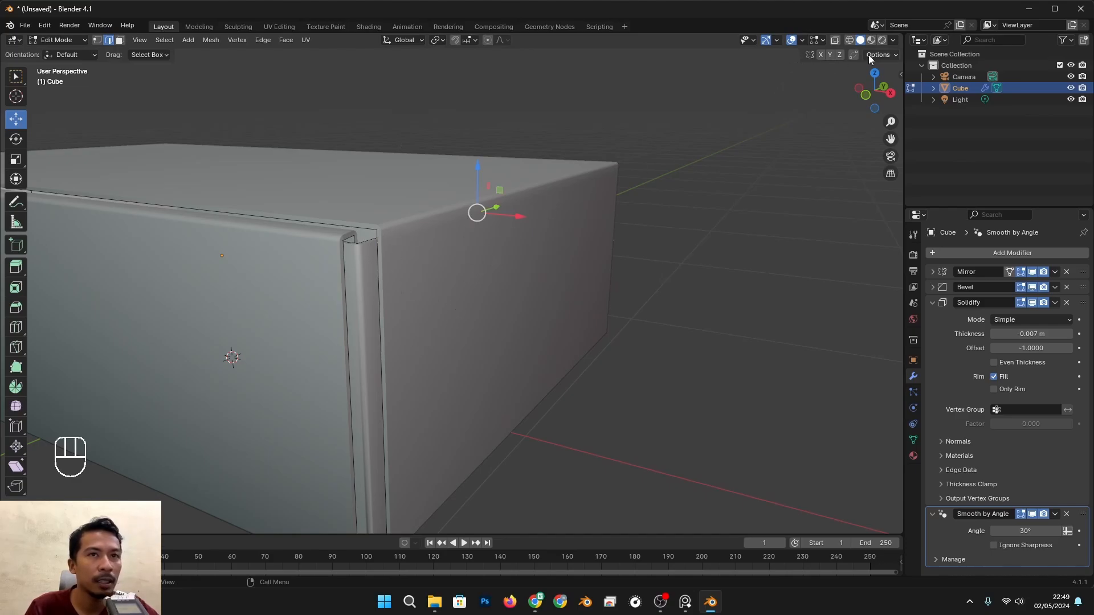
key(alt+z)
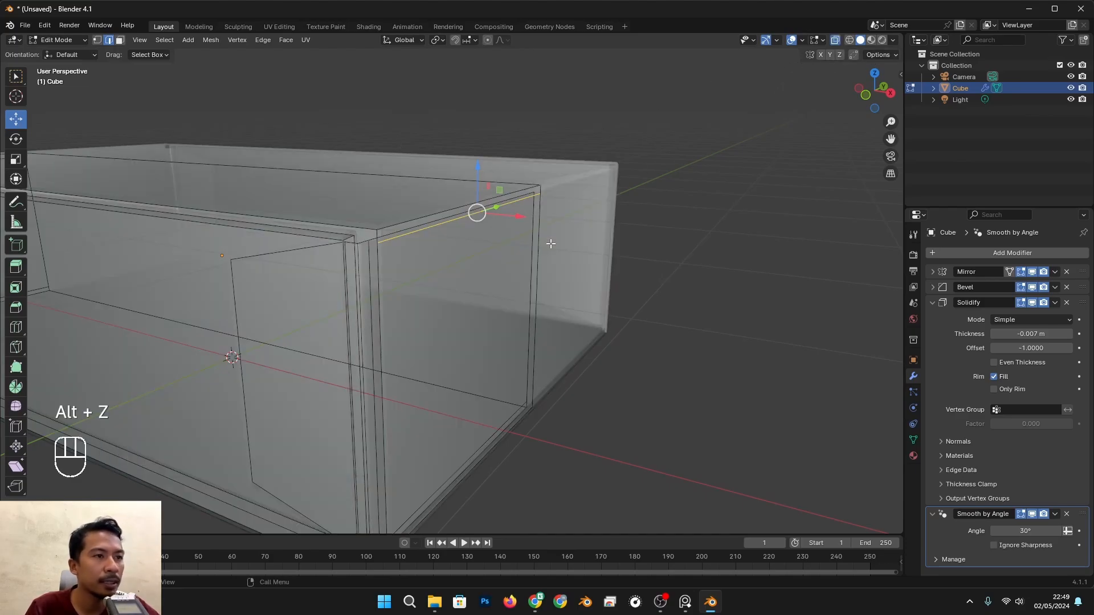
scroll(515, 230, up, 2)
alt+shift+drag(516, 230, 620, 231)
key(alt+z)
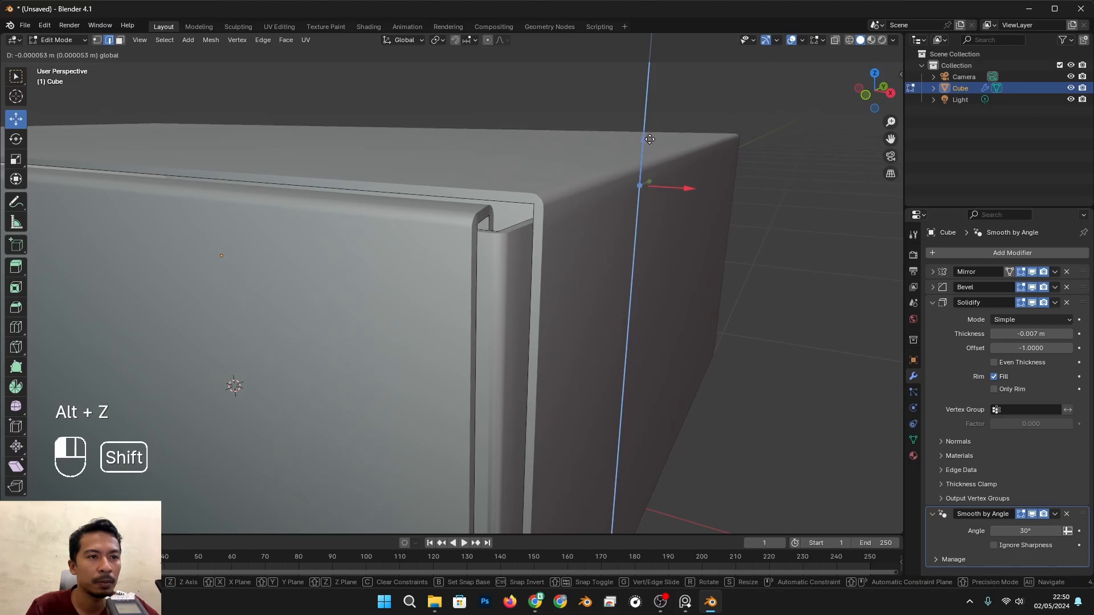
drag(650, 139, 649, 141)
Fine-tune the height of the outer side panel's upper edge along Z at the box's front corner
scroll(610, 241, down, 4)
alt+middle_drag(610, 241, 539, 279)
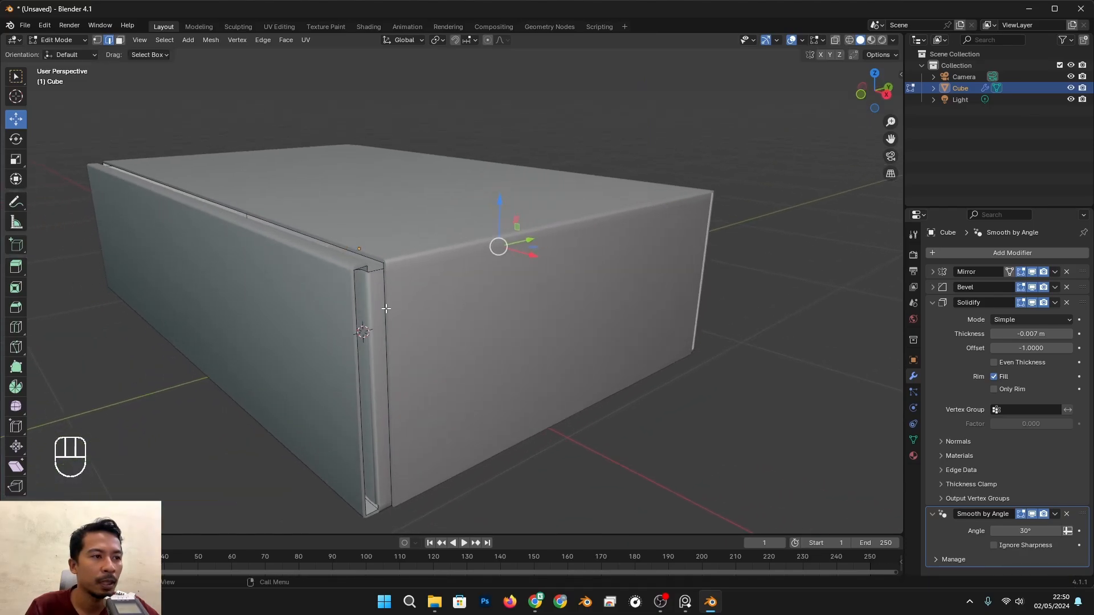
scroll(431, 354, up, 1)
alt+shift+drag(445, 412, 493, 381)
middle_drag(494, 381, 449, 420)
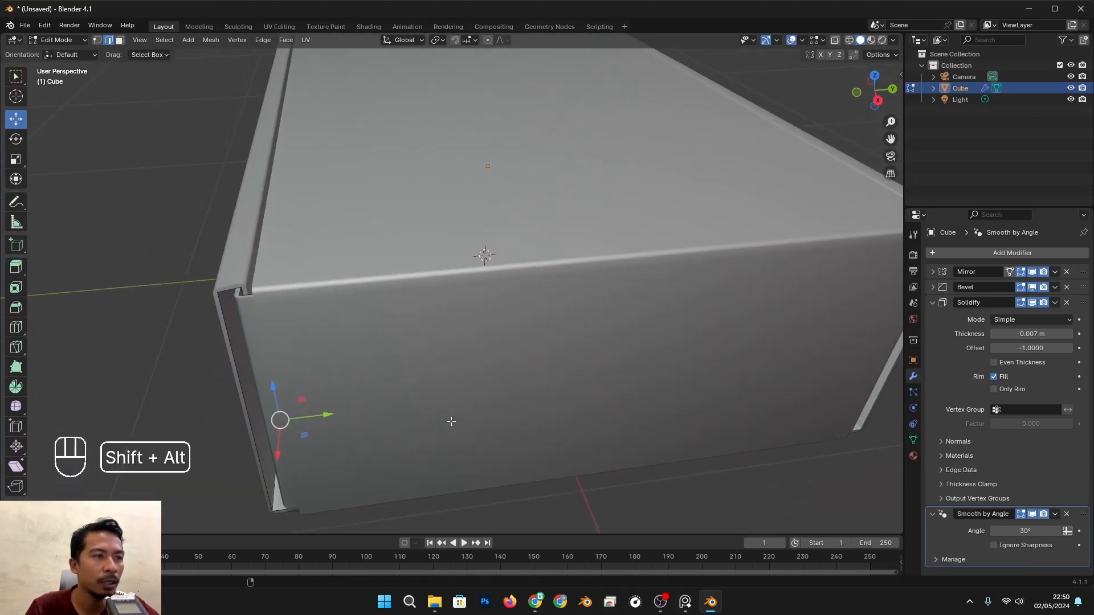
alt+shift+drag(449, 420, 541, 401)
middle_drag(542, 401, 623, 368)
scroll(630, 198, up, 2)
alt+shift+middle_drag(630, 194, 590, 220)
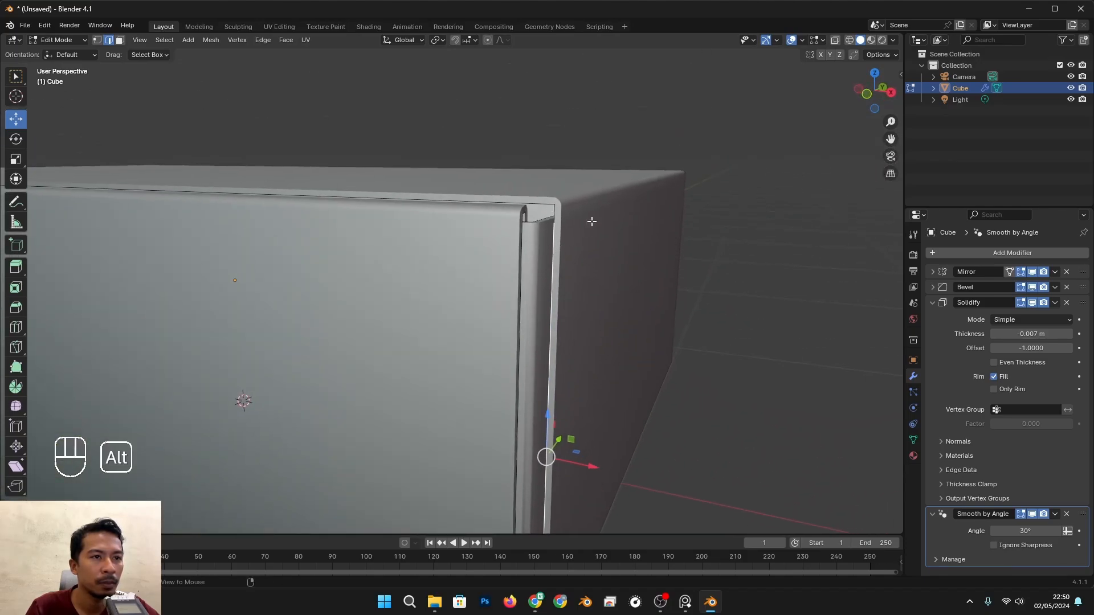
key(alt+z)
key(alt+z)
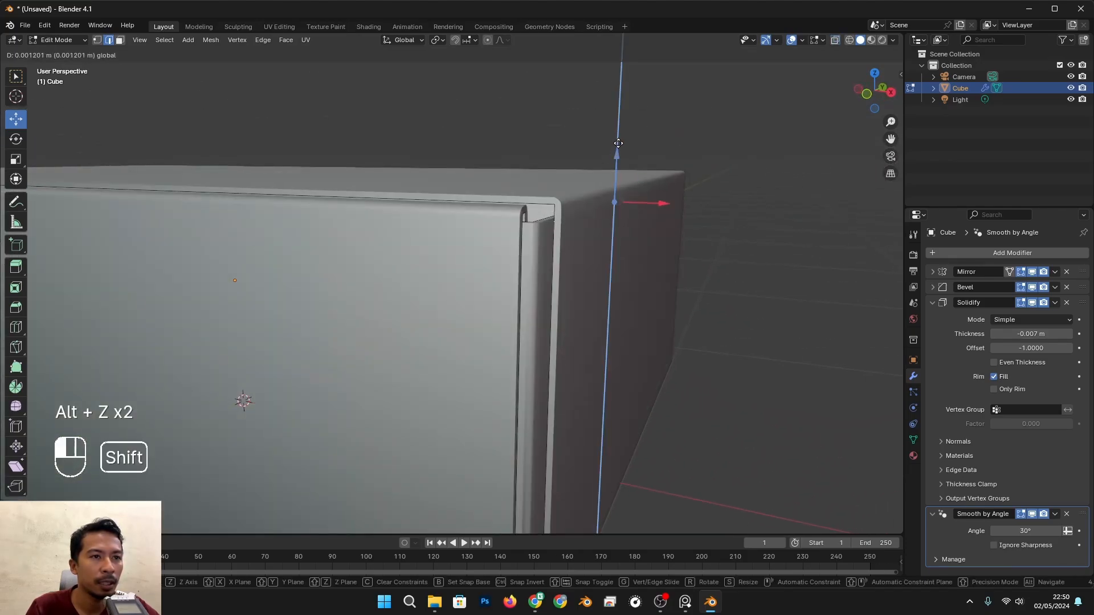
key(alt+z)
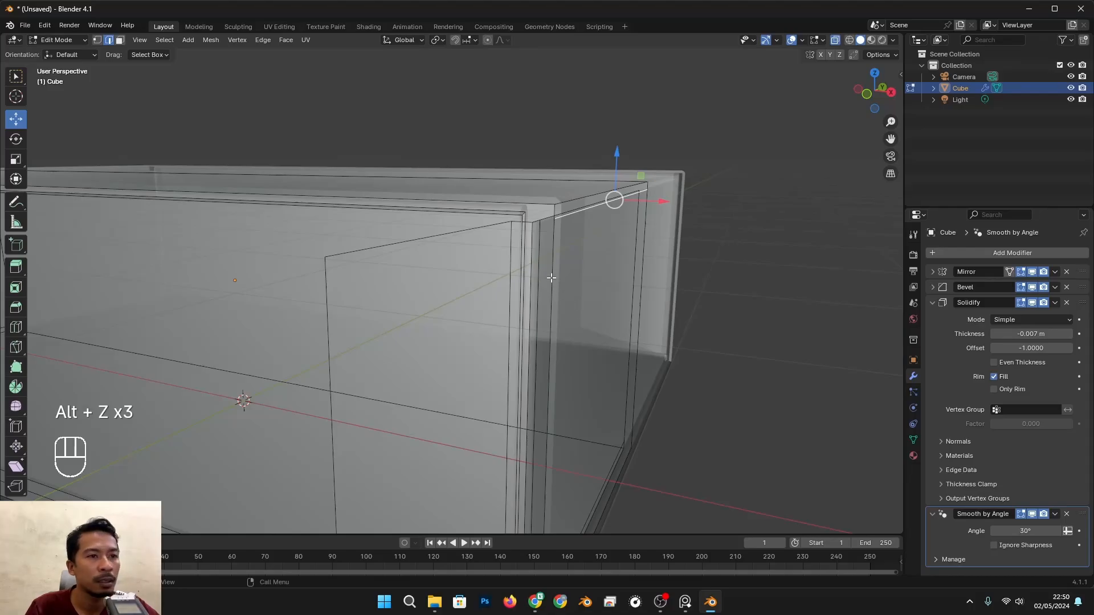
Select the outer side panel's front vertical edge, extrude it a short distance forward, and adjust its position along Y
alt+middle_drag(551, 277, 583, 276)
scroll(518, 301, up, 2)
key(alt+z)
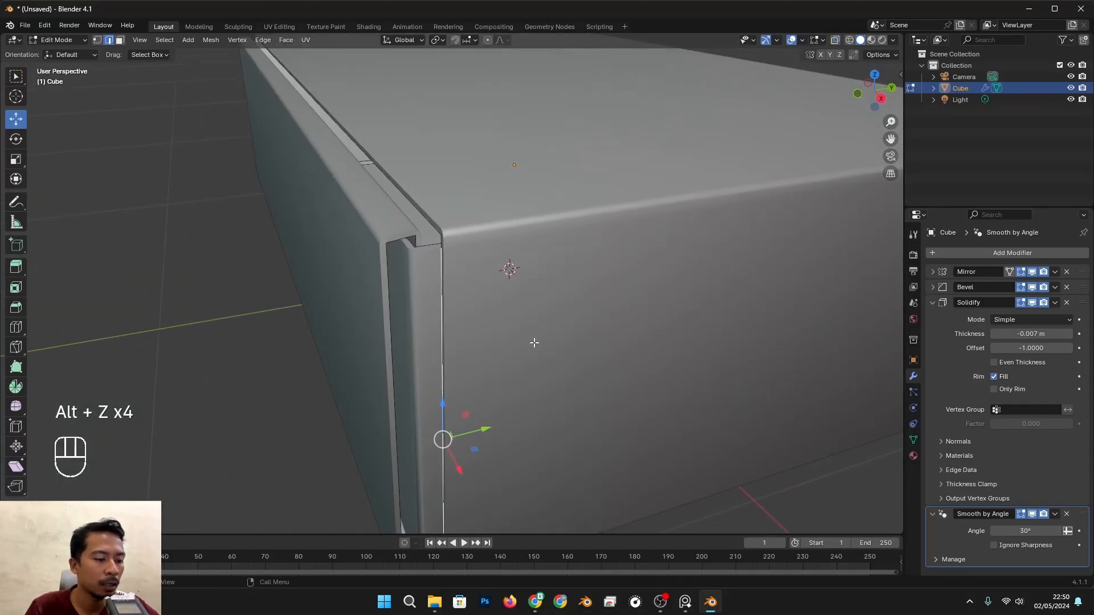
key(e)
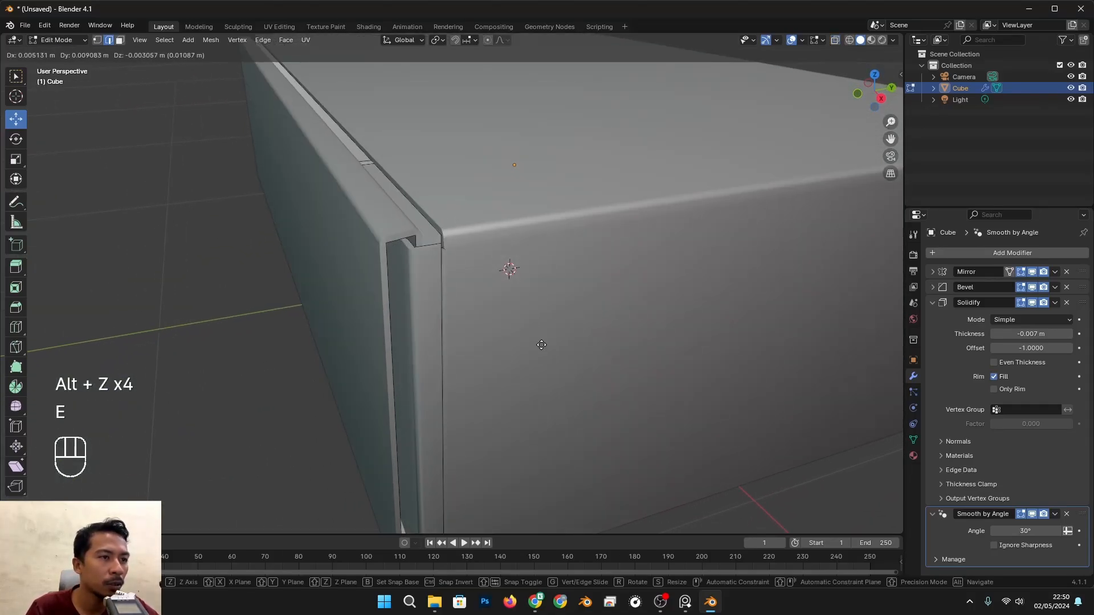
click(500, 336)
scroll(524, 293, down, 3)
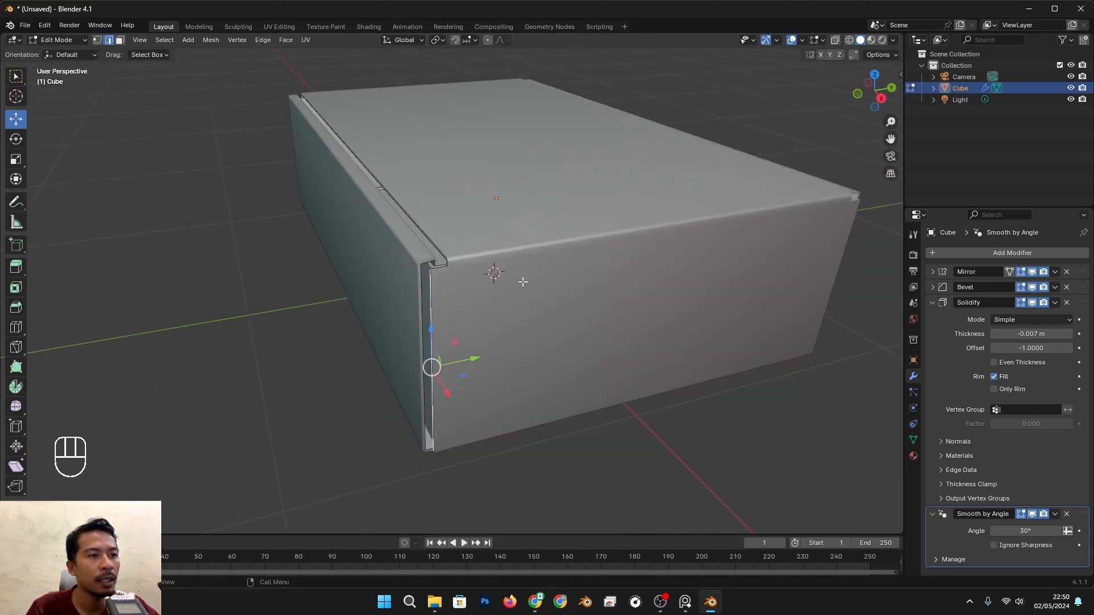
alt+middle_drag(522, 281, 524, 354)
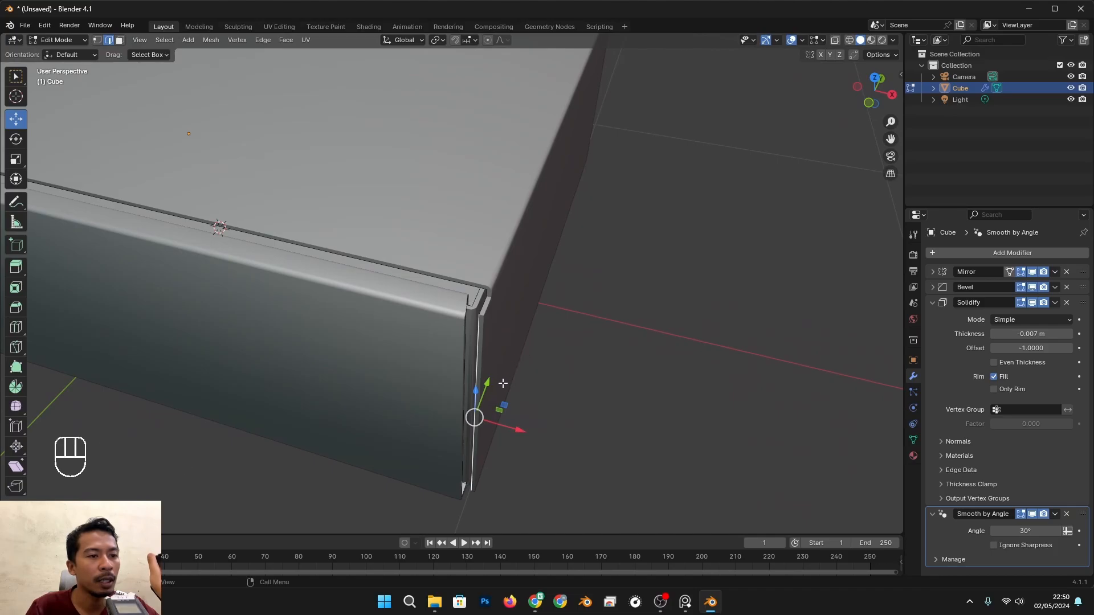
drag(490, 384, 489, 386)
Extrude the vertical edge a short distance inward along X to fold the side panel around the front corner
alt+middle_drag(536, 377, 440, 413)
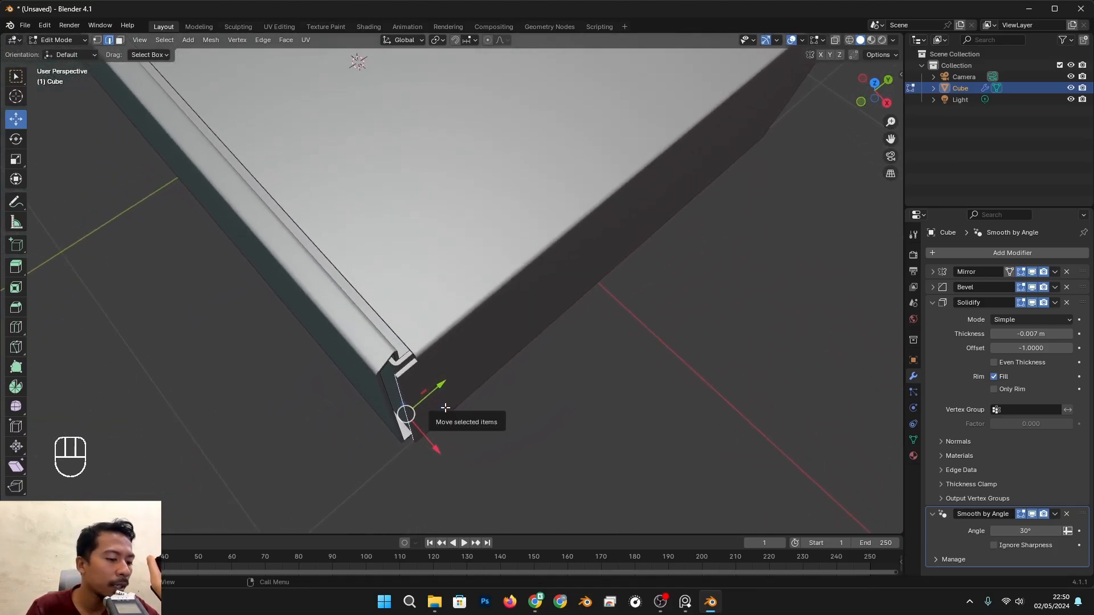
key(e)
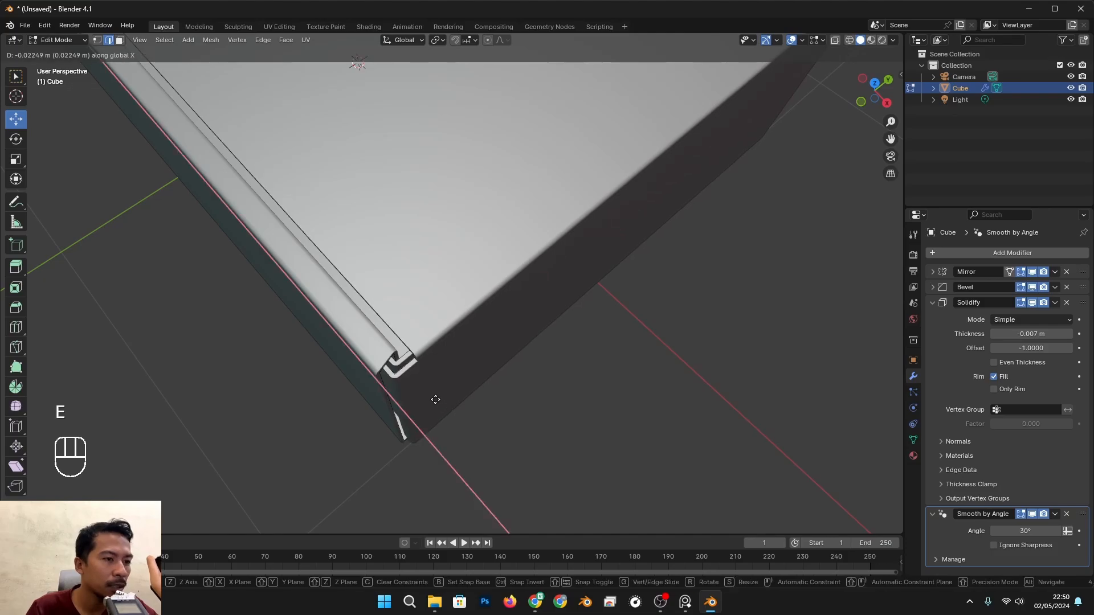
click(430, 394)
key(alt+z)
Extrude the folded edge further inward along X and scale its end shorter to form a tapered corner flap
alt+middle_drag(431, 394, 500, 389)
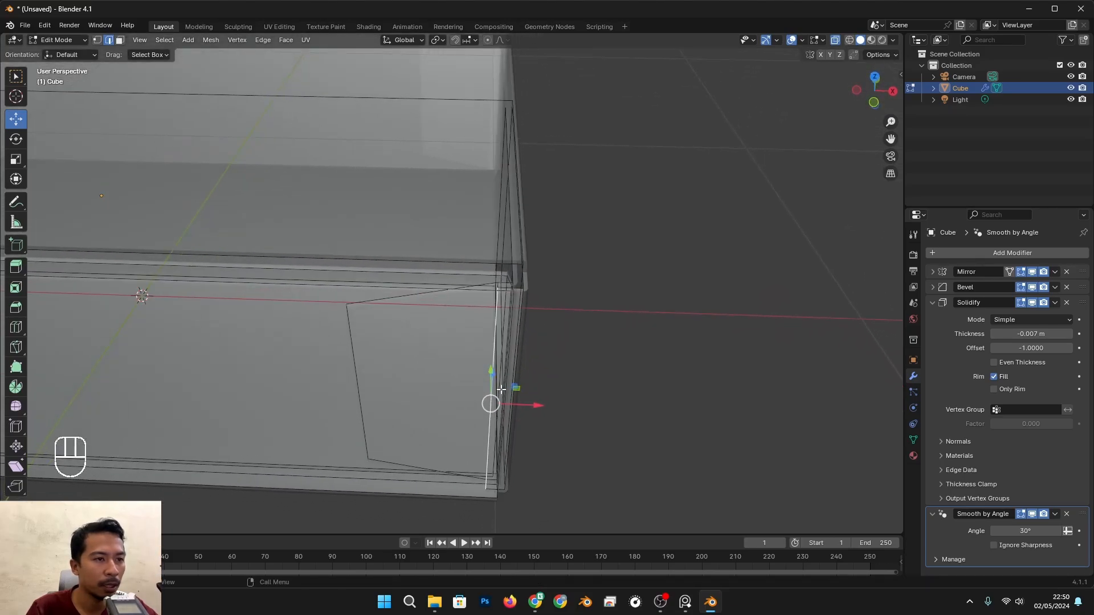
key(e)
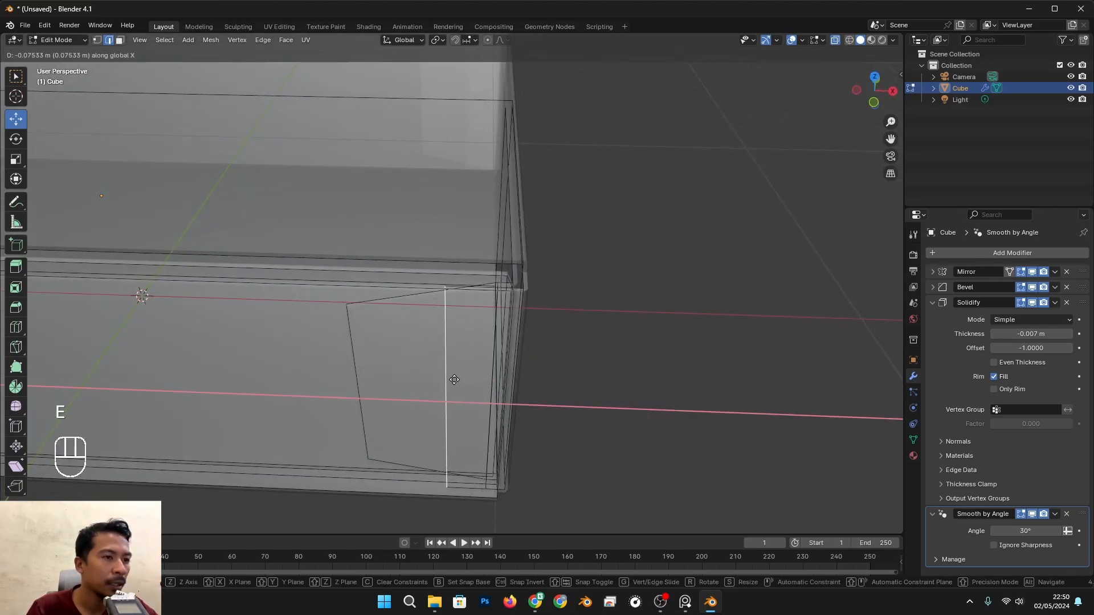
click(368, 380)
alt+middle_drag(372, 378, 396, 371)
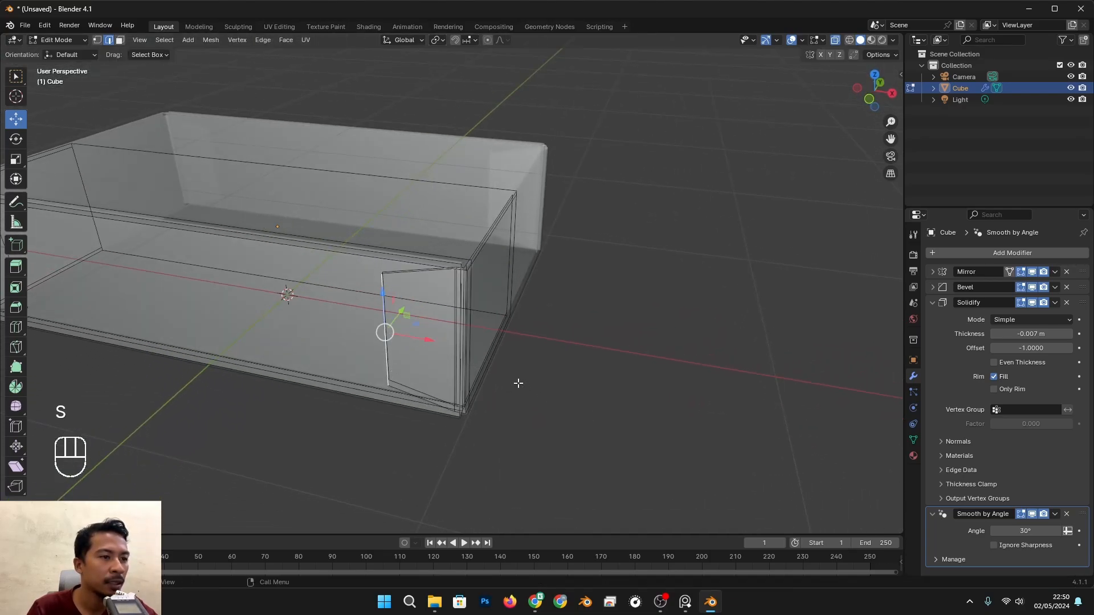
Examine how the new corner flap fits behind the lid's front flap at the front corner
key(alt+z)
alt+middle_drag(532, 388, 493, 391)
scroll(391, 293, up, 4)
alt+middle_drag(391, 293, 427, 298)
scroll(390, 320, down, 2)
key(Tab)
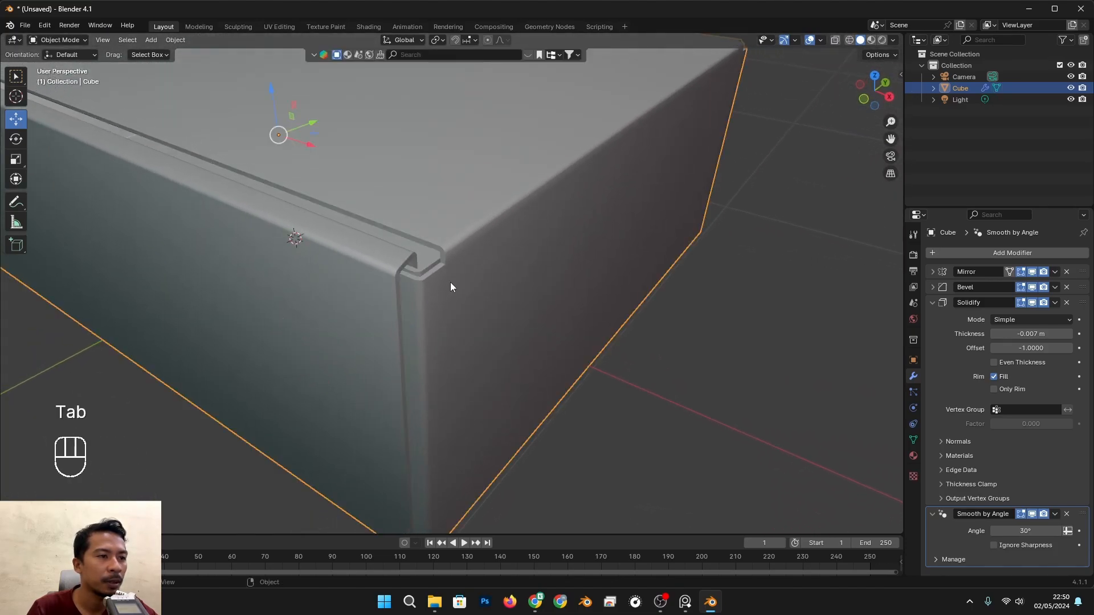
key(Tab)
key(alt+z)
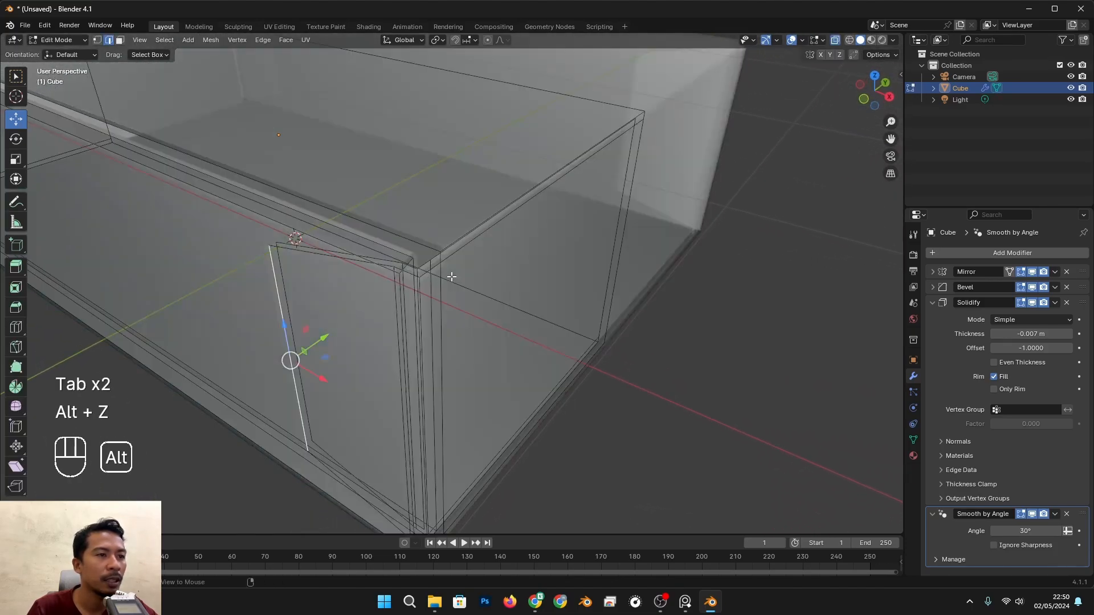
Select the outer side panel together with its narrow fold faces in face mode and nudge them slightly along X
click(120, 41)
key(alt+z)
alt+middle_drag(527, 289, 565, 246)
key(alt+z)
middle_drag(541, 224, 520, 250)
shift+click(568, 178)
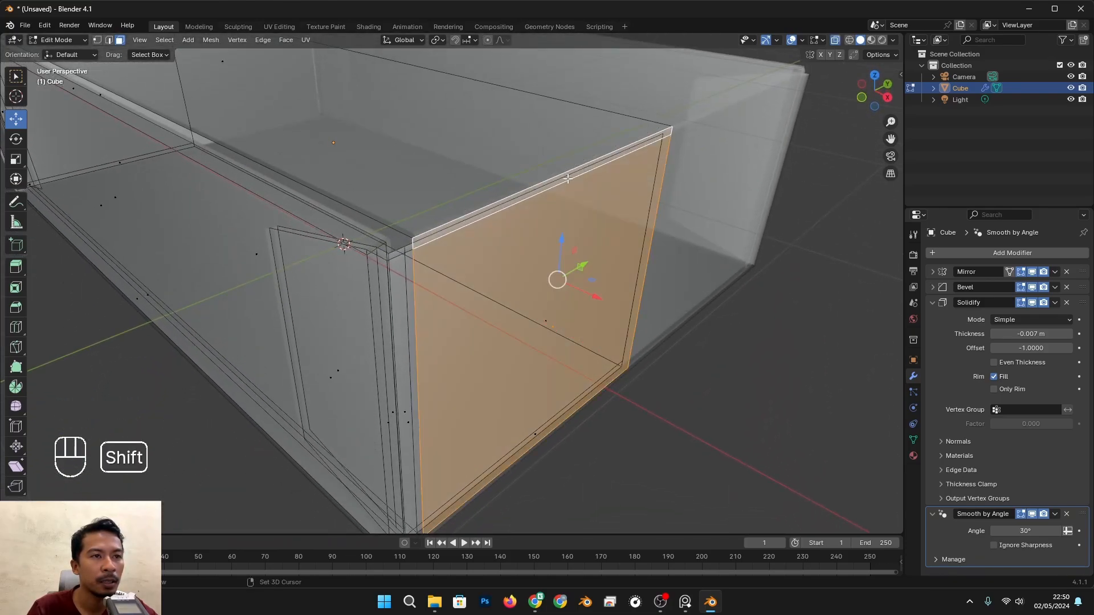
scroll(546, 190, up, 2)
key(alt+z)
middle_drag(421, 246, 427, 248)
key(alt+z)
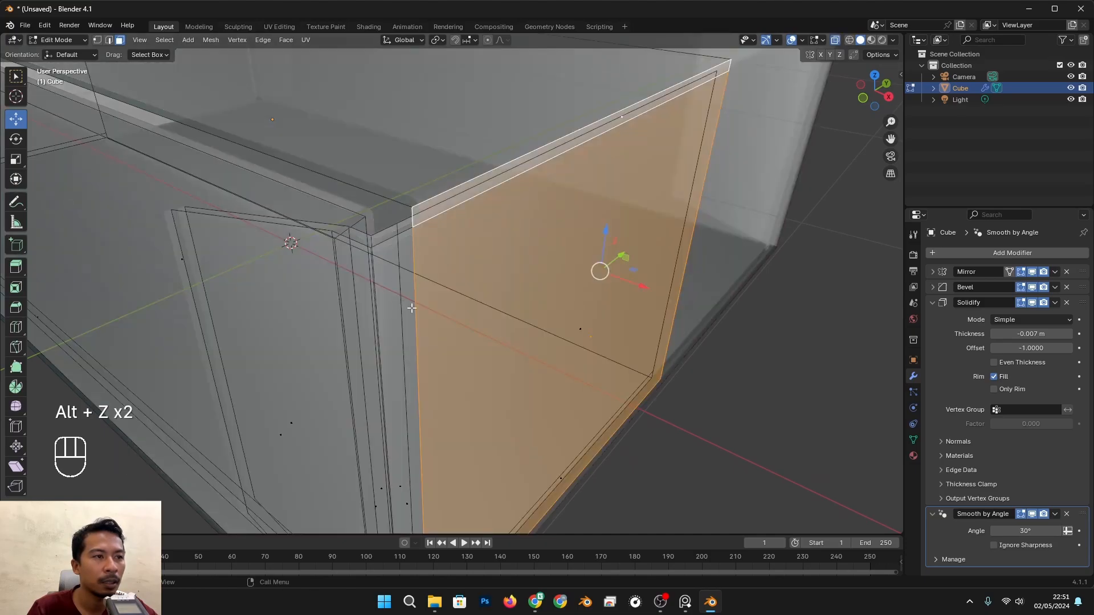
middle_drag(413, 348, 396, 398)
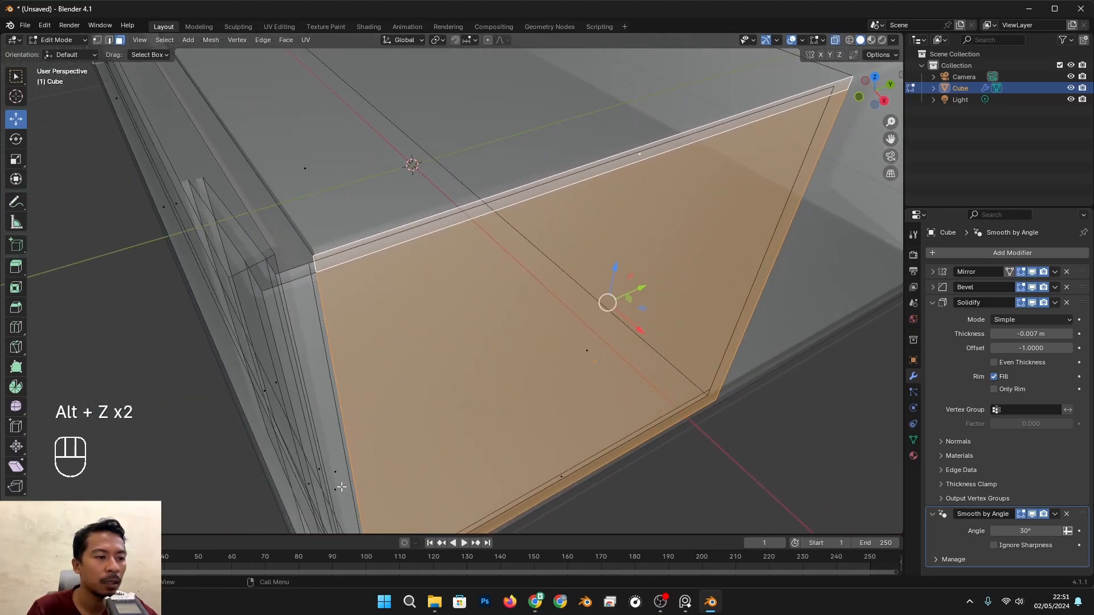
middle_drag(340, 498, 401, 480)
key(alt+z)
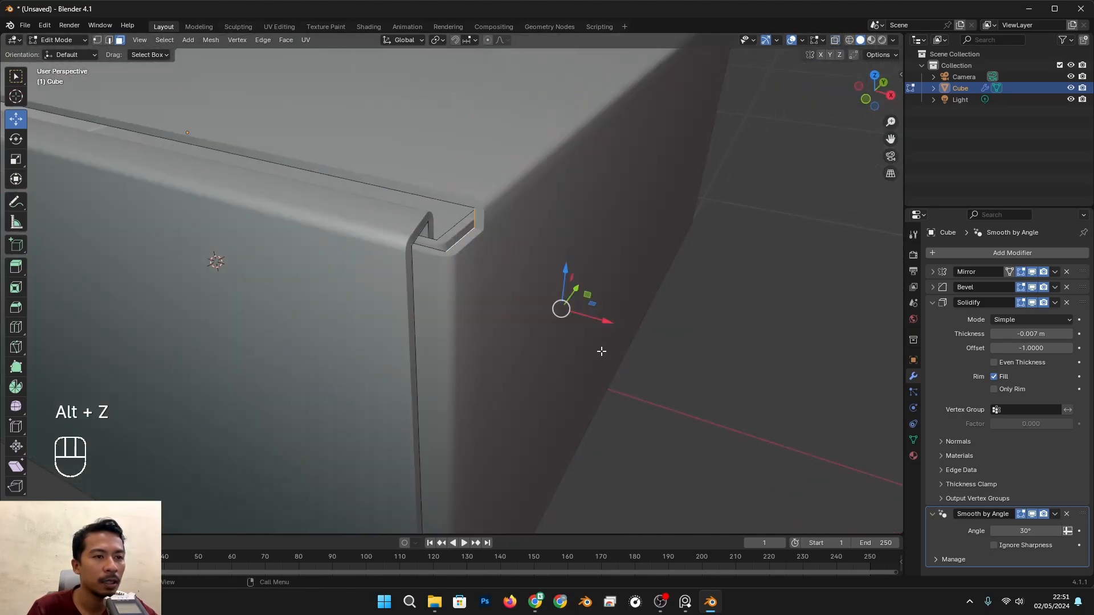
shift+drag(606, 324, 581, 324)
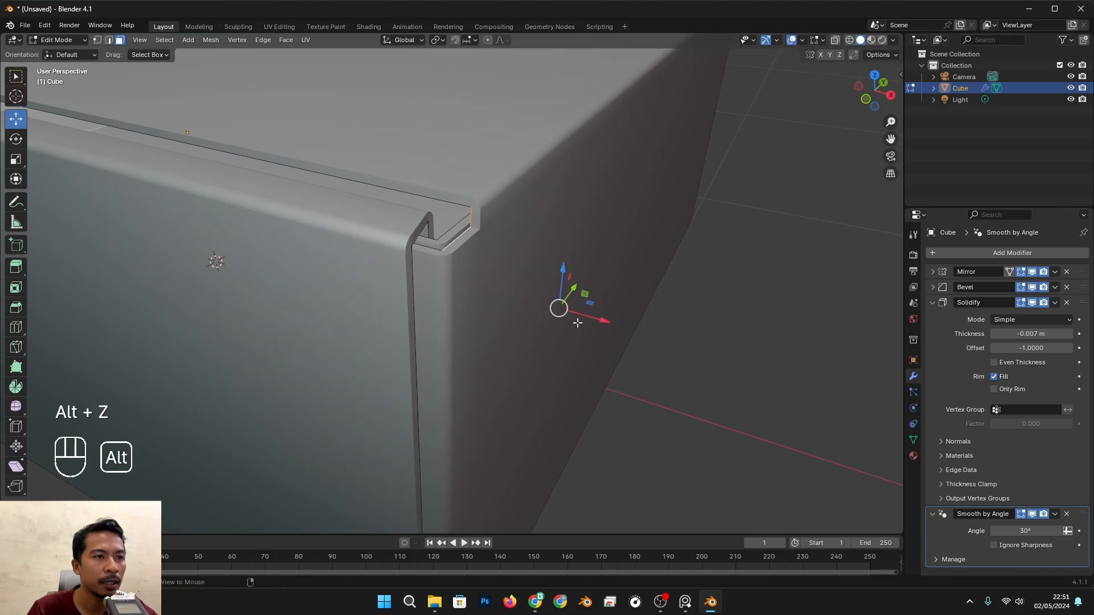
alt+middle_drag(575, 323, 601, 326)
shift+drag(602, 299, 601, 302)
Select the side panel's corner flap faces and nudge them along Y behind the lid's front flap
scroll(616, 310, down, 6)
key(Tab)
alt+middle_drag(615, 310, 291, 347)
scroll(515, 351, up, 2)
key(Tab)
key(alt+z)
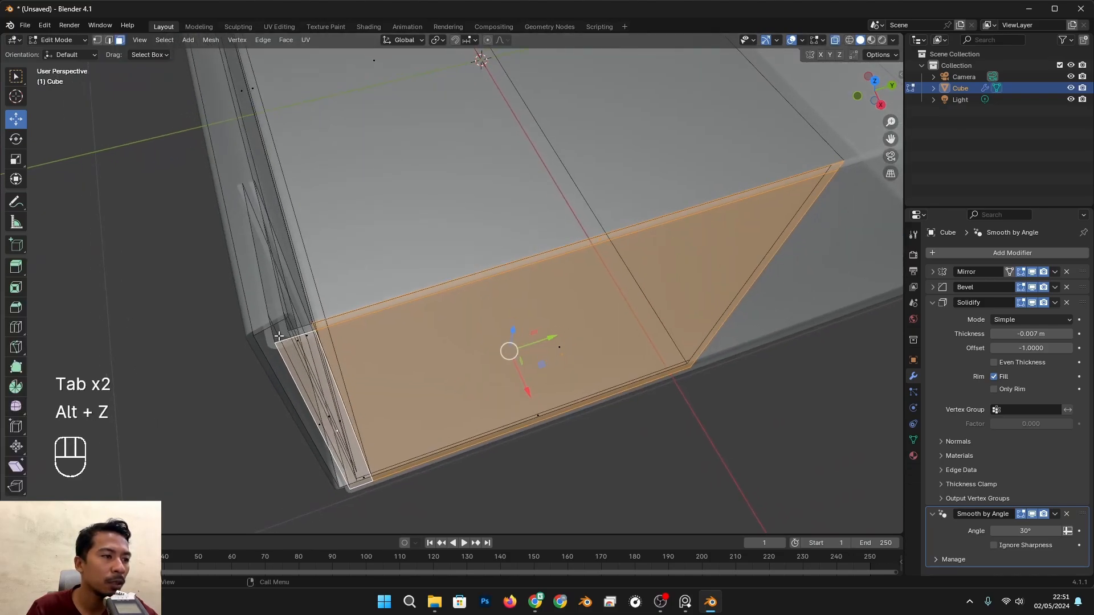
click(278, 336)
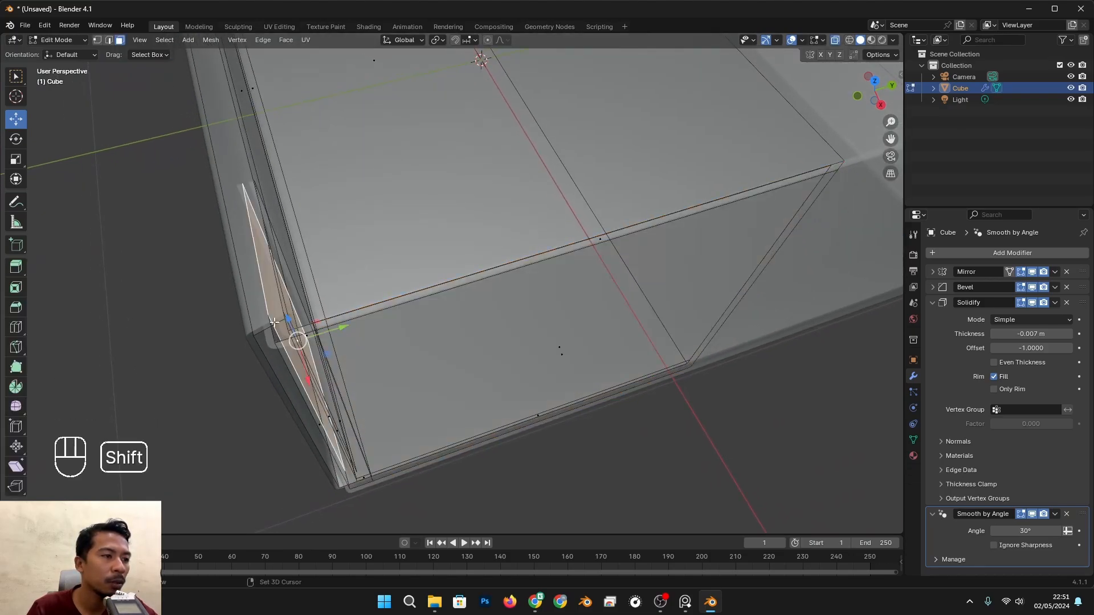
key(alt+z)
drag(351, 356, 391, 352)
Compare the modelled front corner with the closed-box corner in the reference photo
scroll(392, 352, down, 3)
scroll(477, 354, up, 3)
key(Tab)
middle_drag(393, 352, 504, 360)
key(alt+Tab)
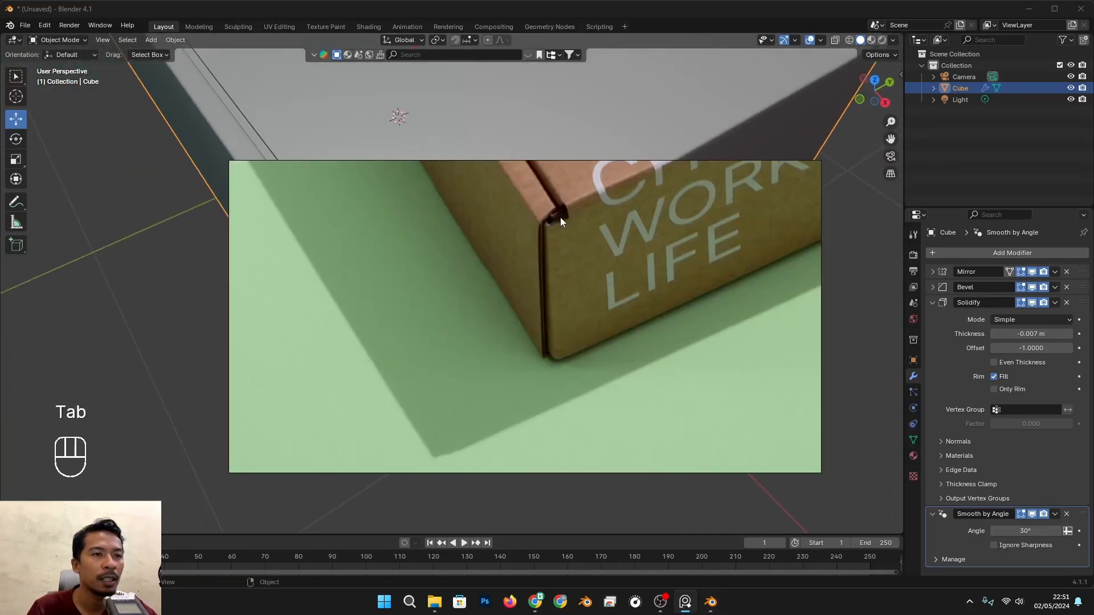
key(alt+Tab)
Select the lid's front flap face and move it along Y to close the gap to the corner flap
middle_drag(378, 334, 342, 295)
key(Tab)
key(alt+z)
click(236, 210)
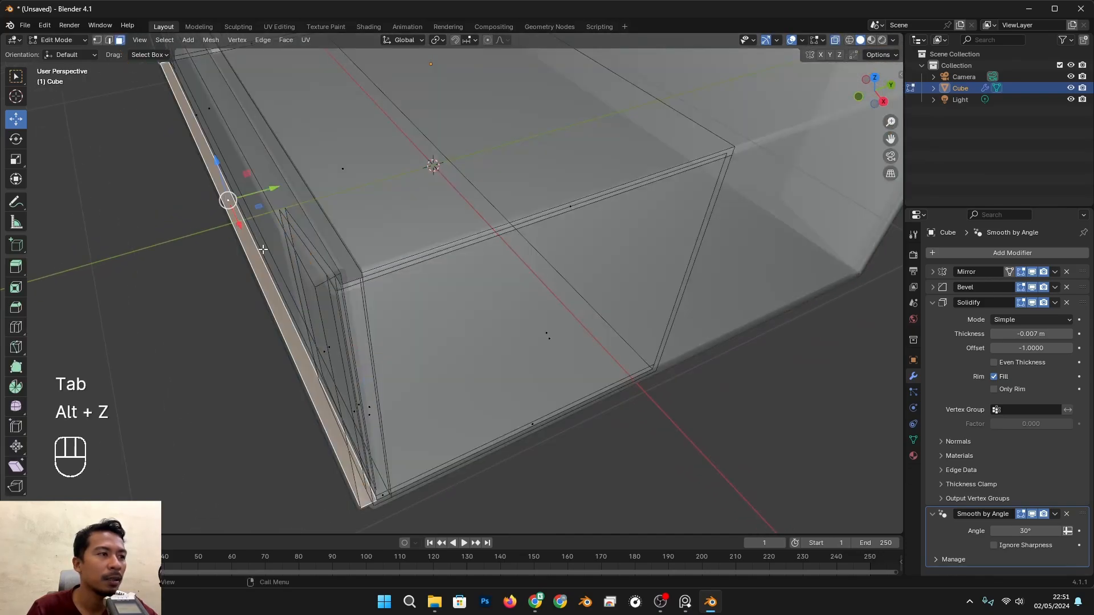
scroll(256, 240, down, 2)
middle_drag(279, 282, 278, 227)
click(278, 227)
key(alt+z)
scroll(317, 231, up, 1)
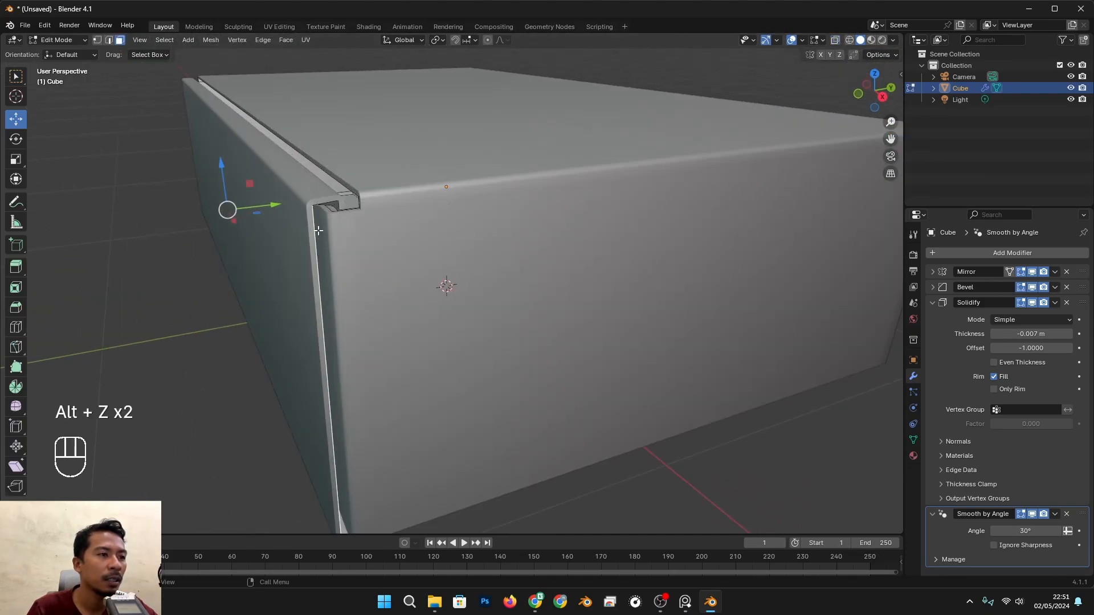
shift+drag(268, 208, 314, 242)
key(Tab)
scroll(370, 249, down, 2)
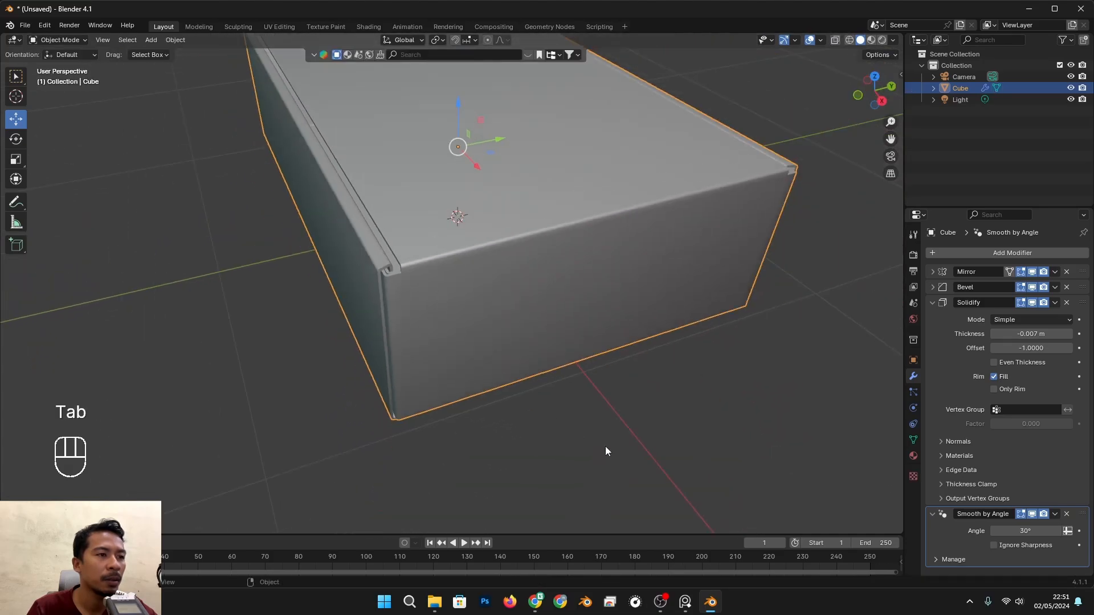
Examine the closed box and its internal flaps in solid and see-through views
click(605, 447)
alt+drag(527, 376, 518, 344)
shift+middle_drag(518, 345, 448, 310)
key(alt+z)
click(463, 299)
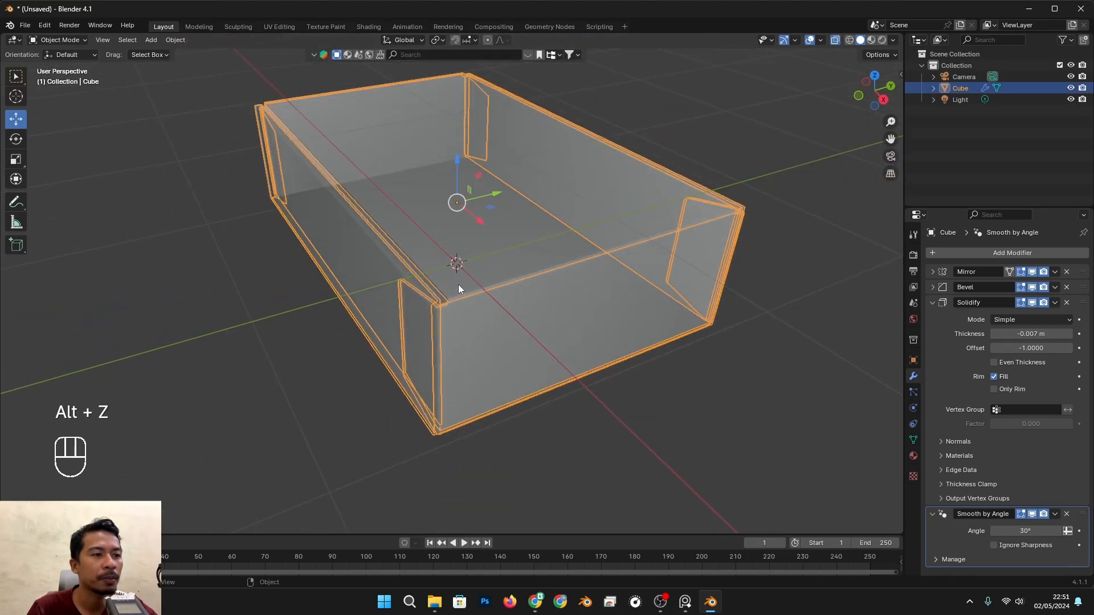
key(Tab)
key(alt+z)
key(alt+z)
mouse_move(451, 361)
alt+mouse_down()
mouse_move(456, 378)
mouse_move(456, 320)
mouse_move(472, 367)
mouse_move(445, 352)
alt+mouse_up()
click(454, 311)
scroll(454, 311, down, 1)
Add two loop cuts across the lid from front to back and scale them apart to just inside the side edges
key(alt+z)
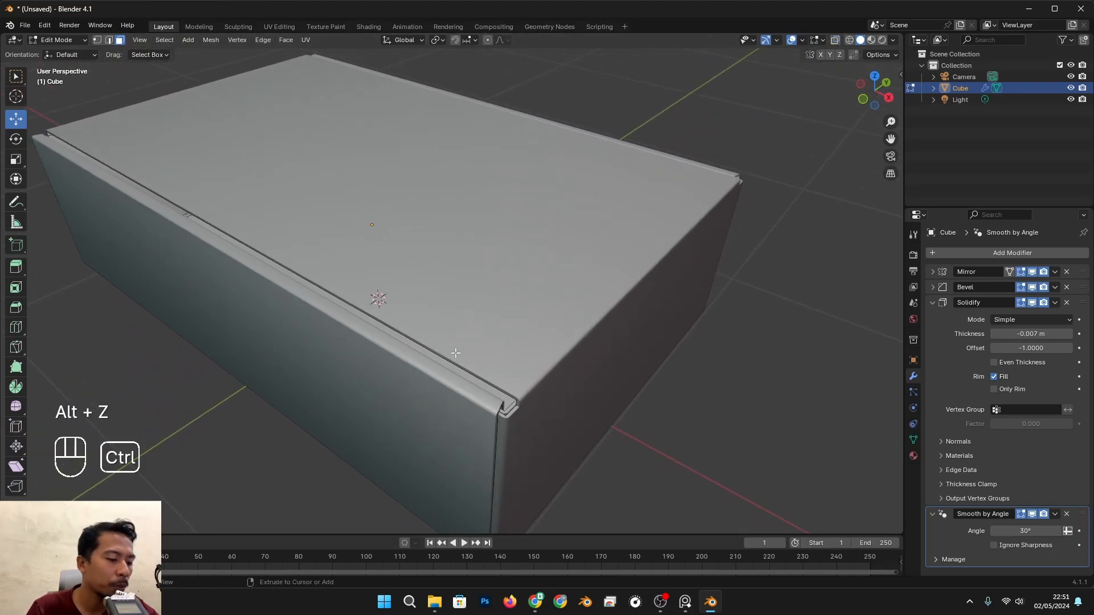
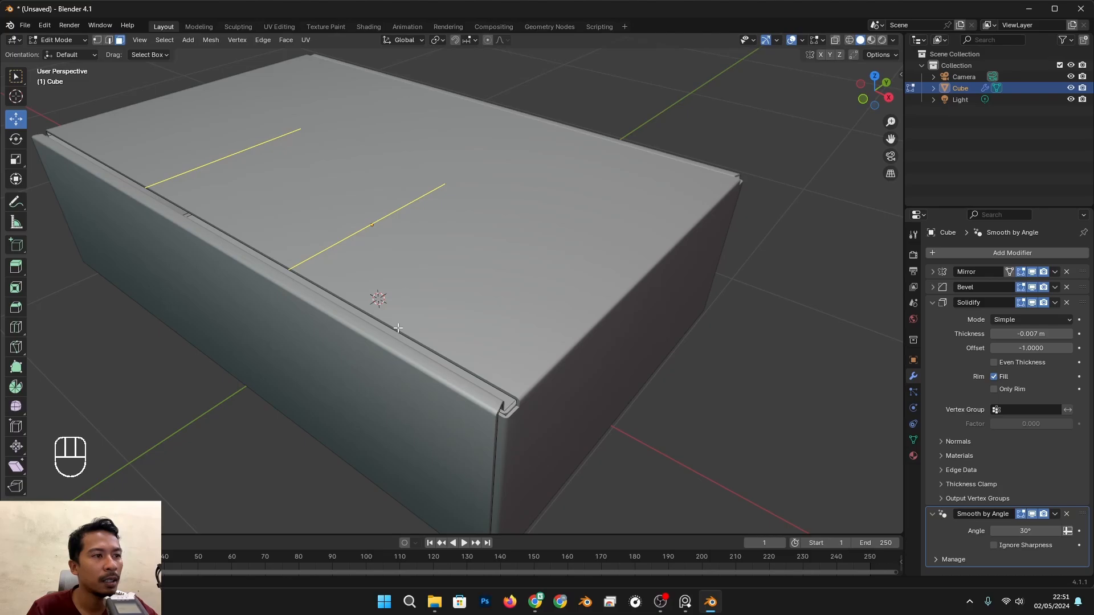
scroll(398, 328, down, 2)
key(alt+z)
alt+drag(389, 312, 478, 313)
scroll(419, 313, up, 1)
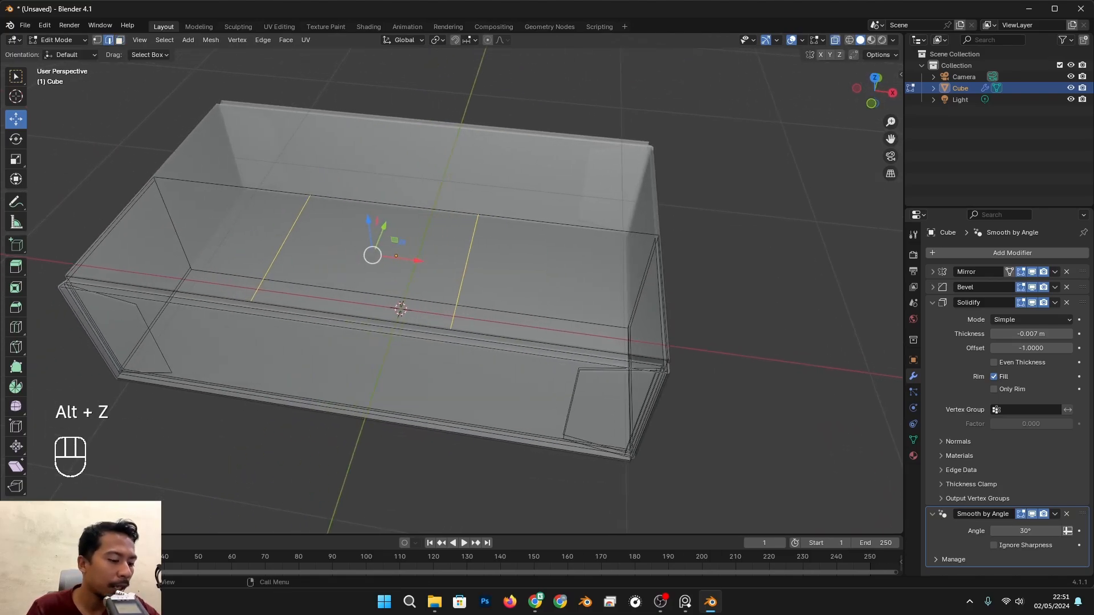
click(730, 335)
alt+drag(730, 334, 650, 377)
key(alt+z)
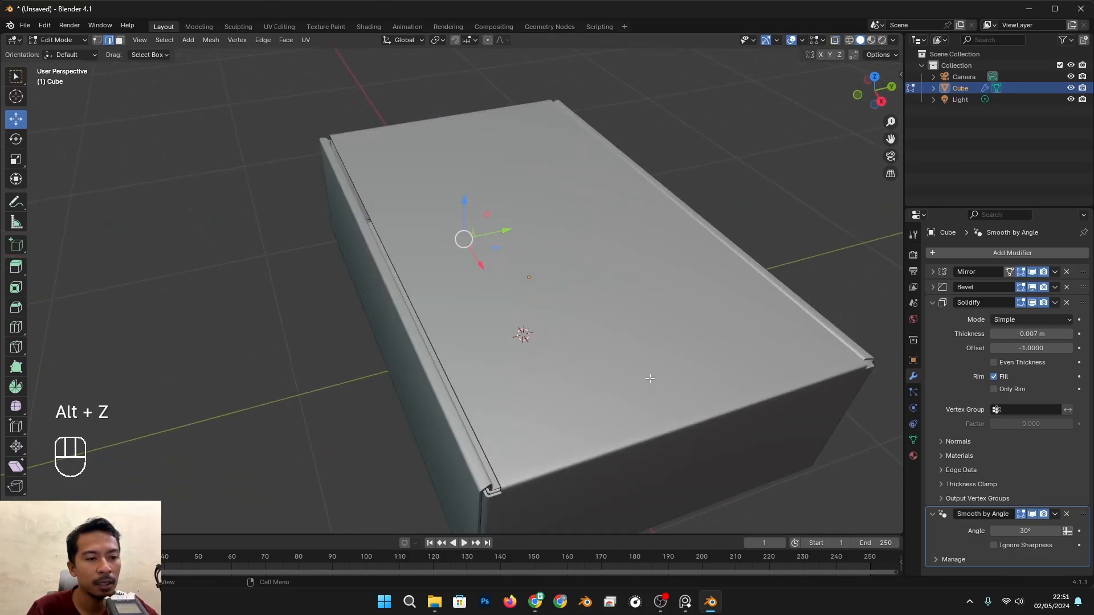
key(alt+z)
alt+drag(588, 442, 614, 397)
key(alt+z)
key(alt+z)
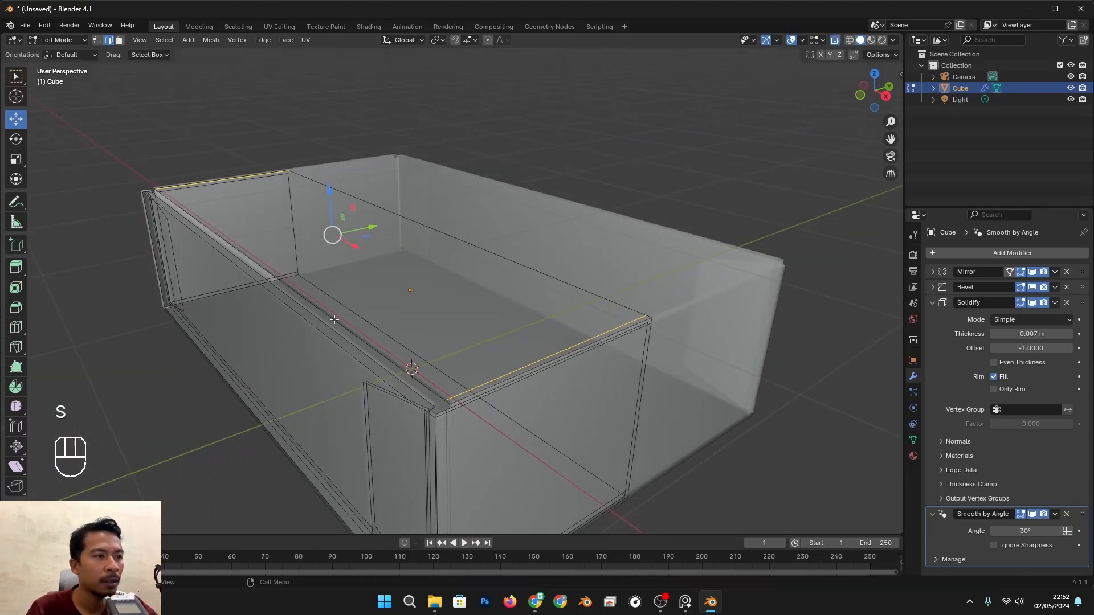
Select the lid's long edge beside the folded wall, extrude it straight down along Z and lower it inside the box
key(alt+z)
mouse_move(337, 315)
alt+mouse_down()
mouse_move(420, 320)
mouse_move(444, 336)
alt+mouse_up()
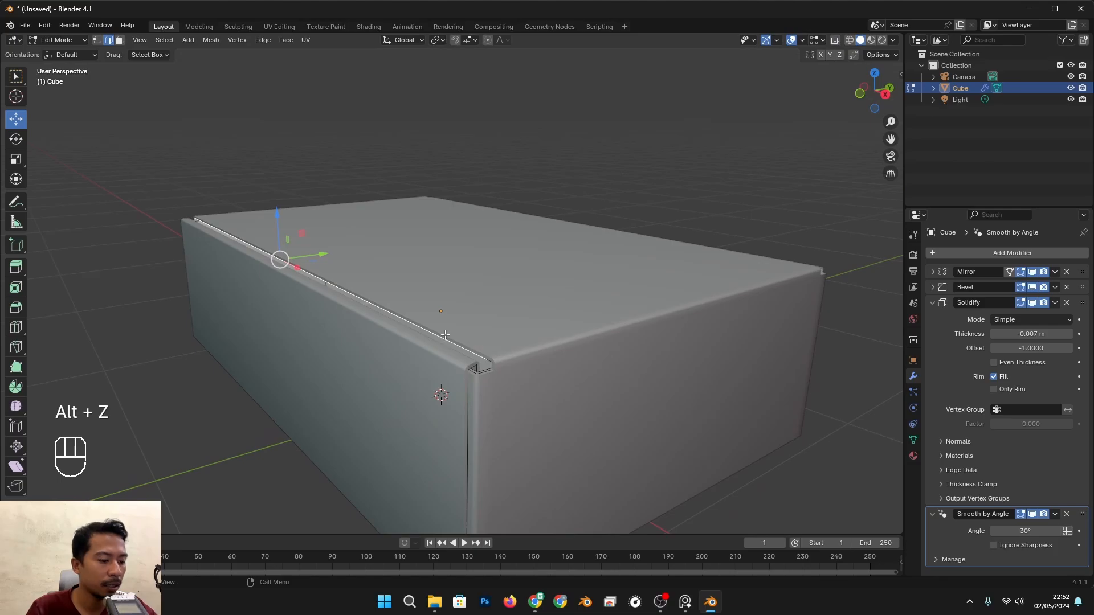
key(e)
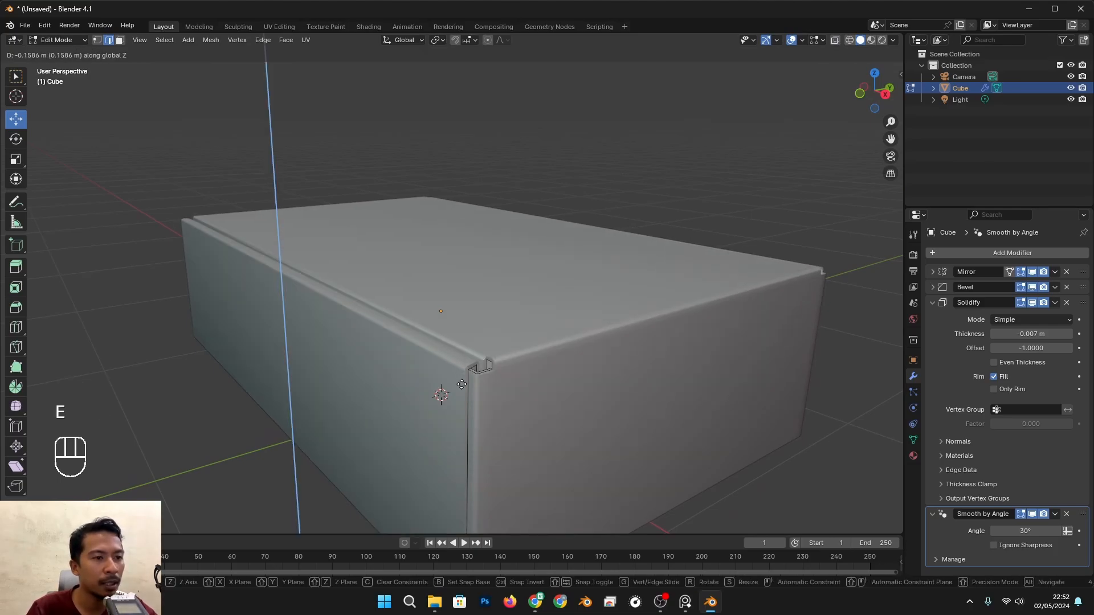
click(462, 384)
key(alt+z)
alt+drag(462, 382, 433, 357)
drag(335, 283, 333, 298)
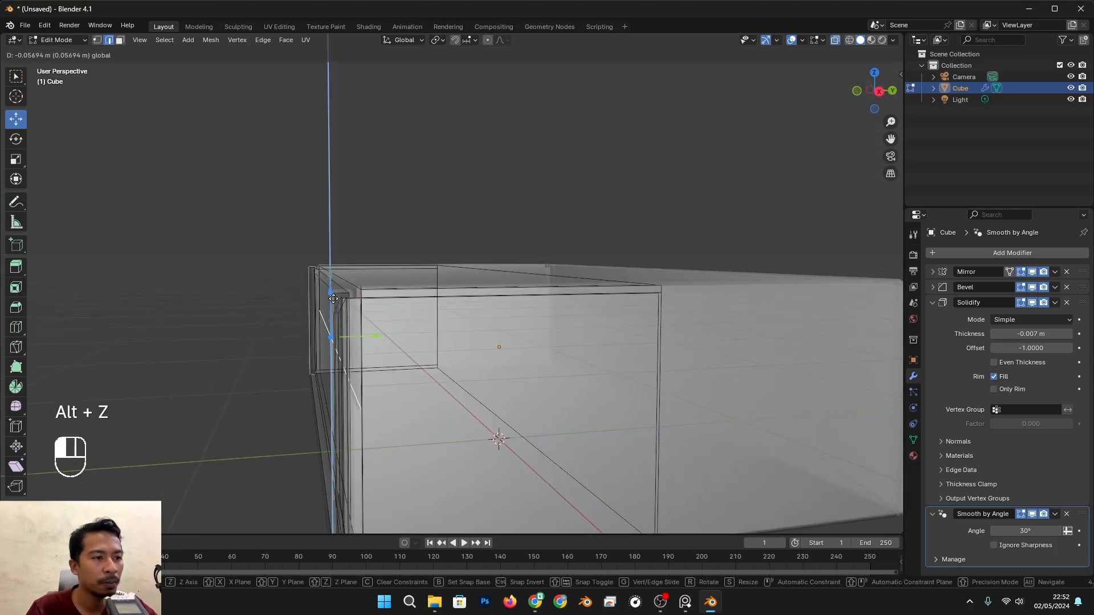
drag(345, 346, 336, 323)
alt+drag(319, 319, 352, 298)
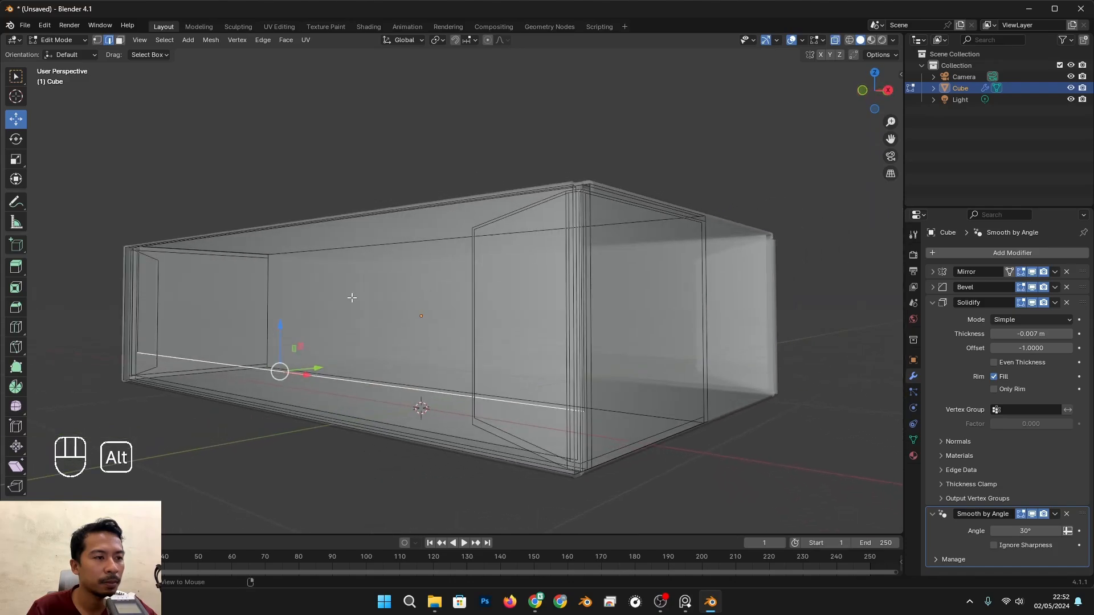
Adjust the extruded edge's width by scaling and raise it along Z to just below the lid
drag(284, 327, 293, 289)
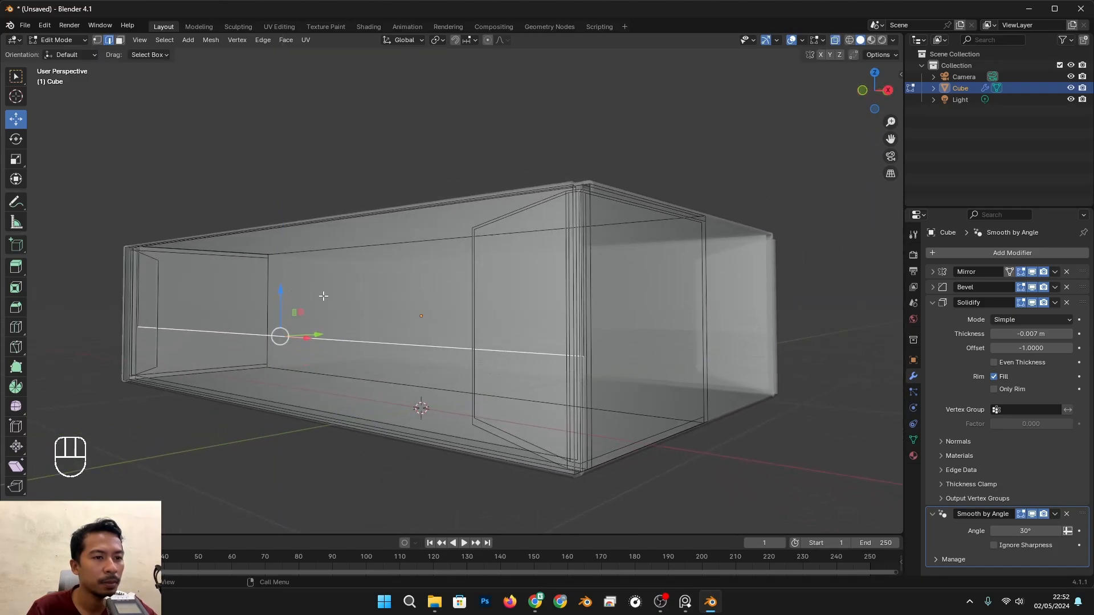
alt+drag(444, 335, 497, 355)
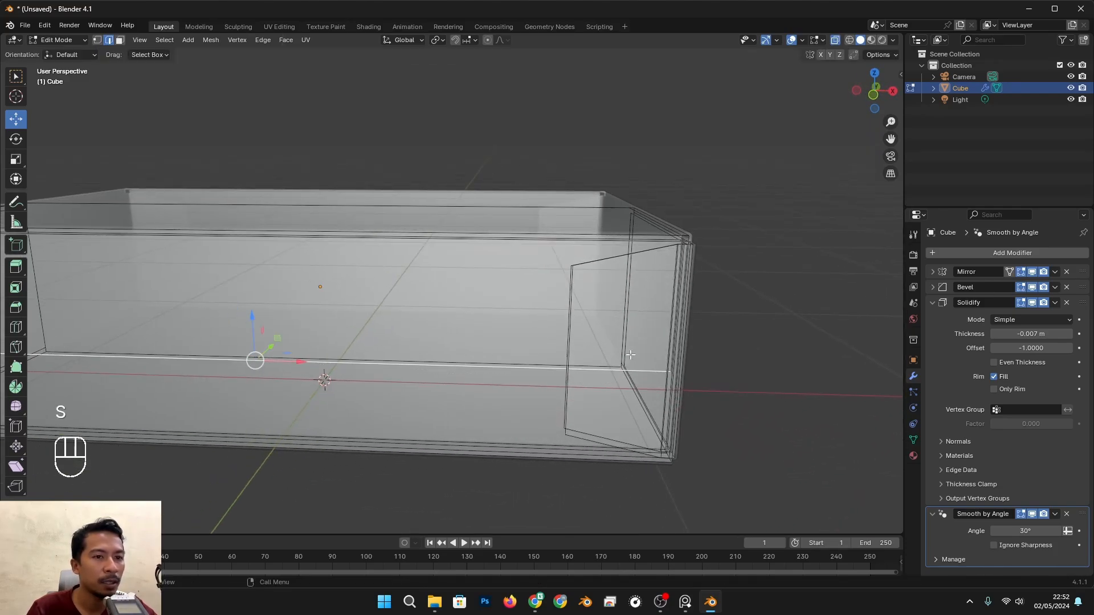
drag(260, 315, 247, 270)
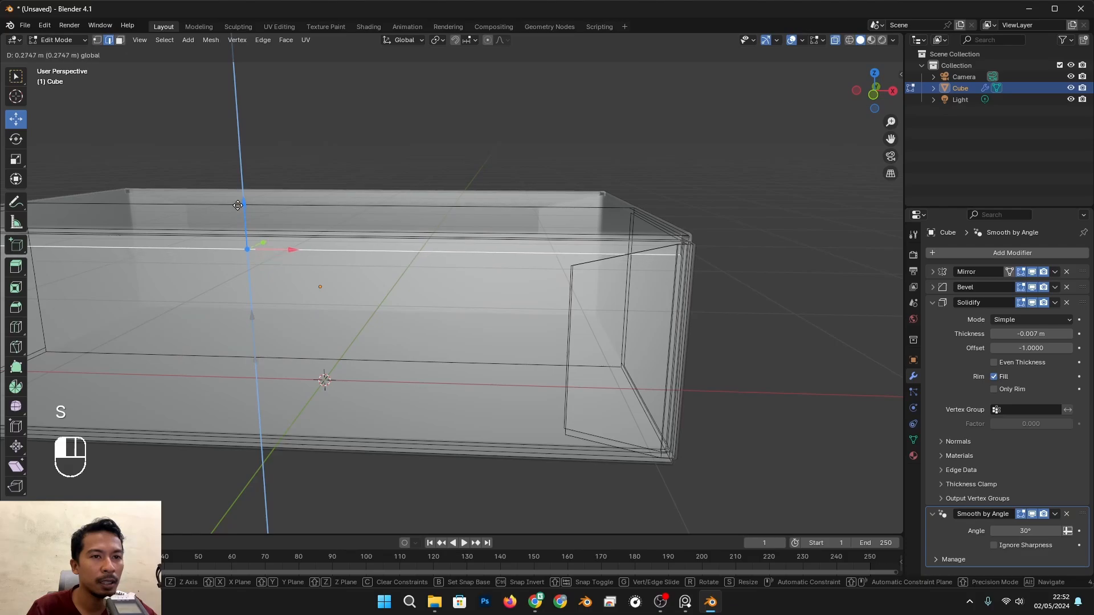
scroll(365, 245, up, 2)
alt+drag(547, 283, 468, 290)
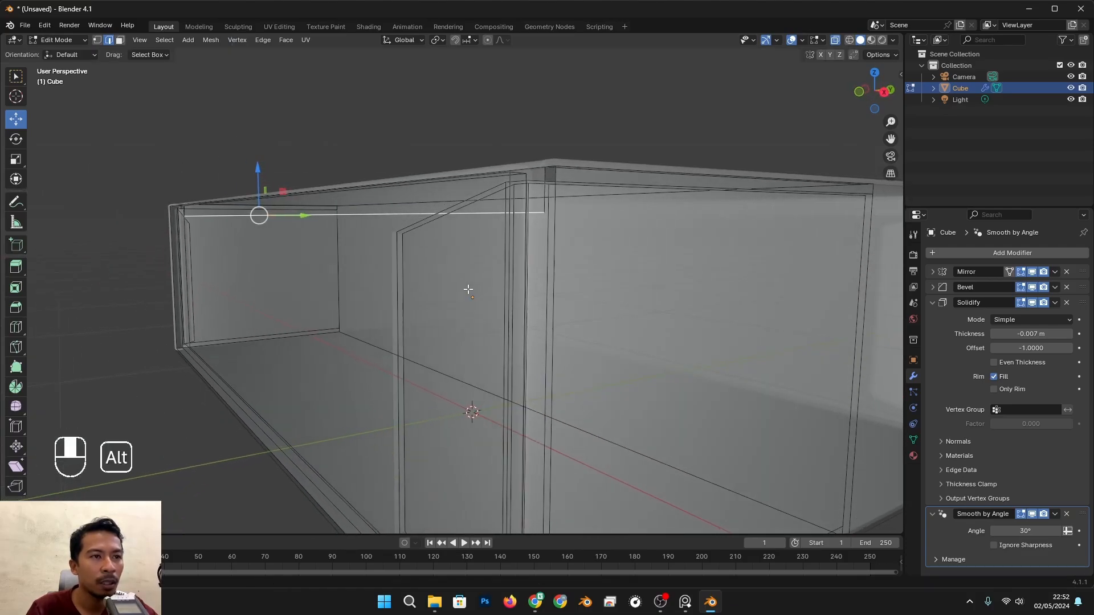
Fine-tune the extruded edge upward along Z so only a narrow strip hangs beneath the lid beside the corner fold
drag(263, 168, 263, 166)
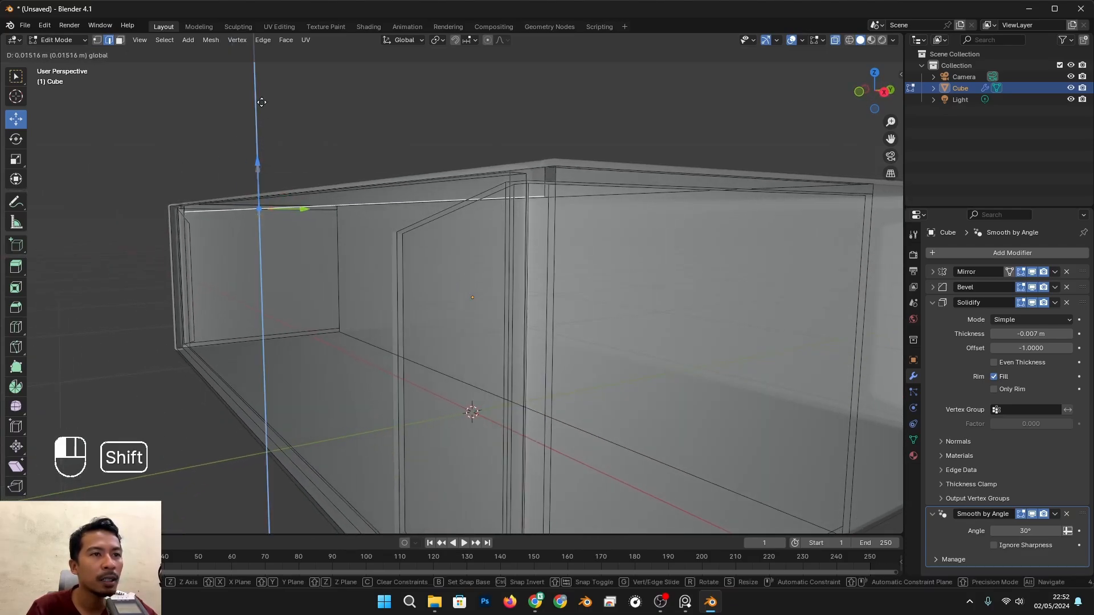
shift+drag(262, 103, 261, 102)
alt+drag(426, 173, 390, 182)
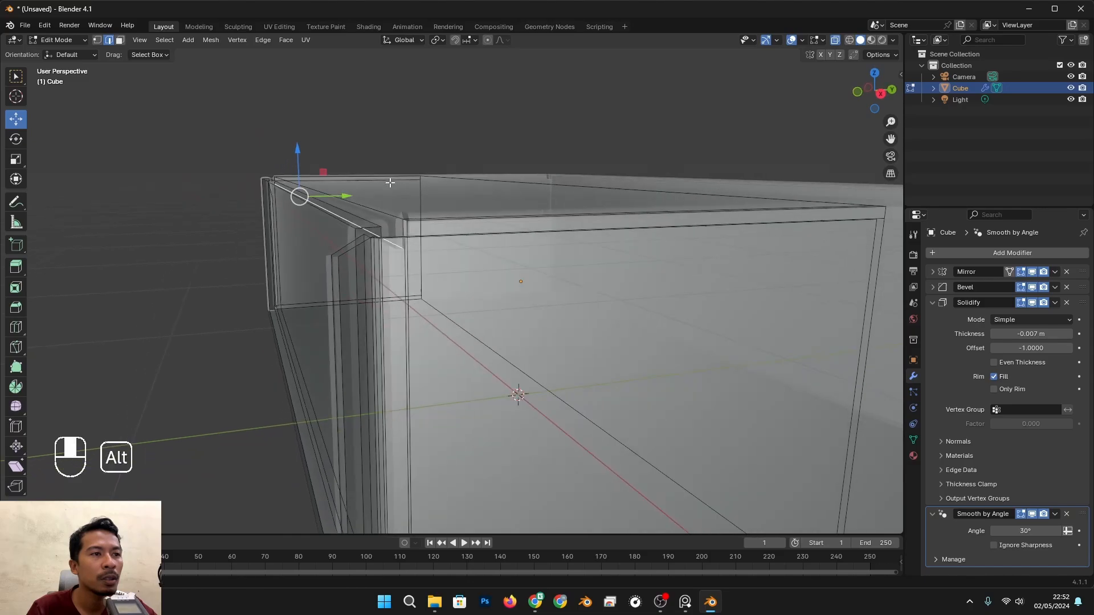
key(alt+z)
key(alt+z)
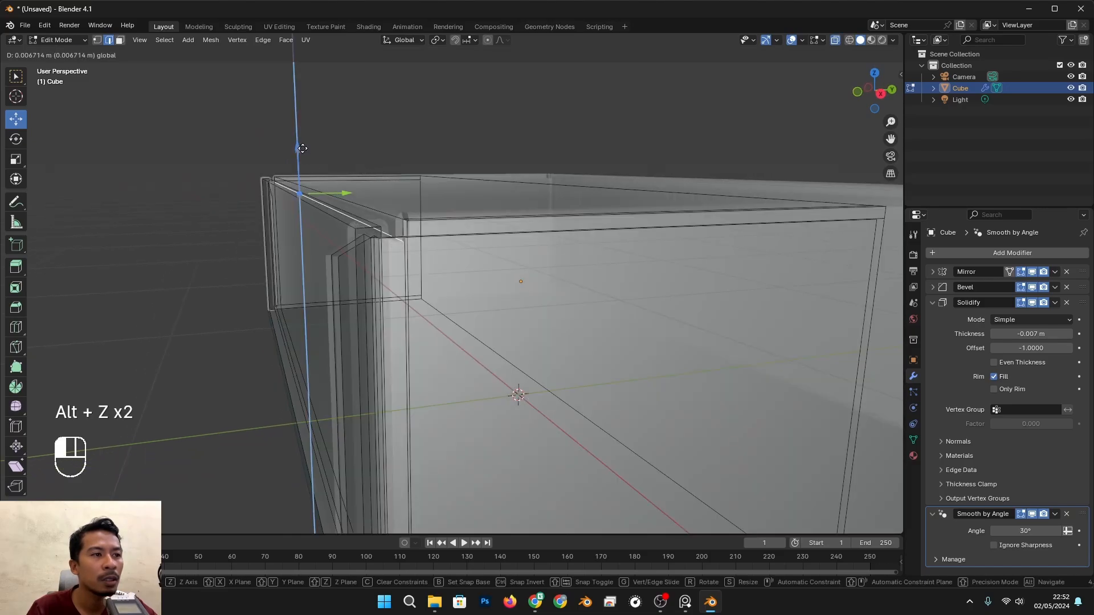
drag(303, 148, 302, 149)
Extrude the strip's lower edge downward, scale it narrower to form a tapered inner flap, and leave mesh editing
alt+drag(335, 199, 345, 195)
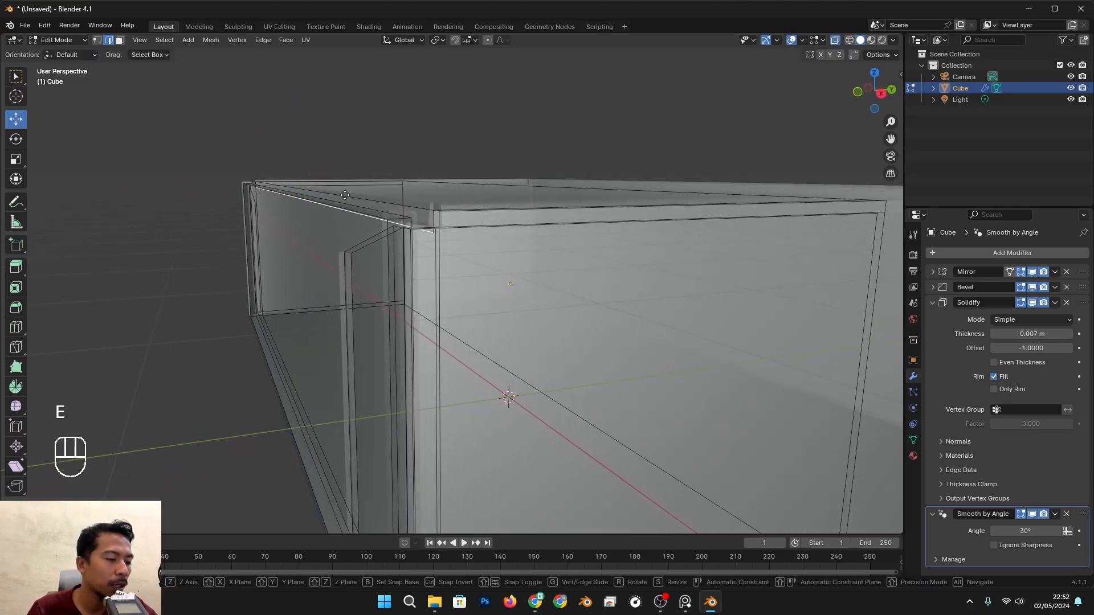
click(351, 278)
scroll(376, 311, down, 2)
middle_drag(379, 314, 439, 344)
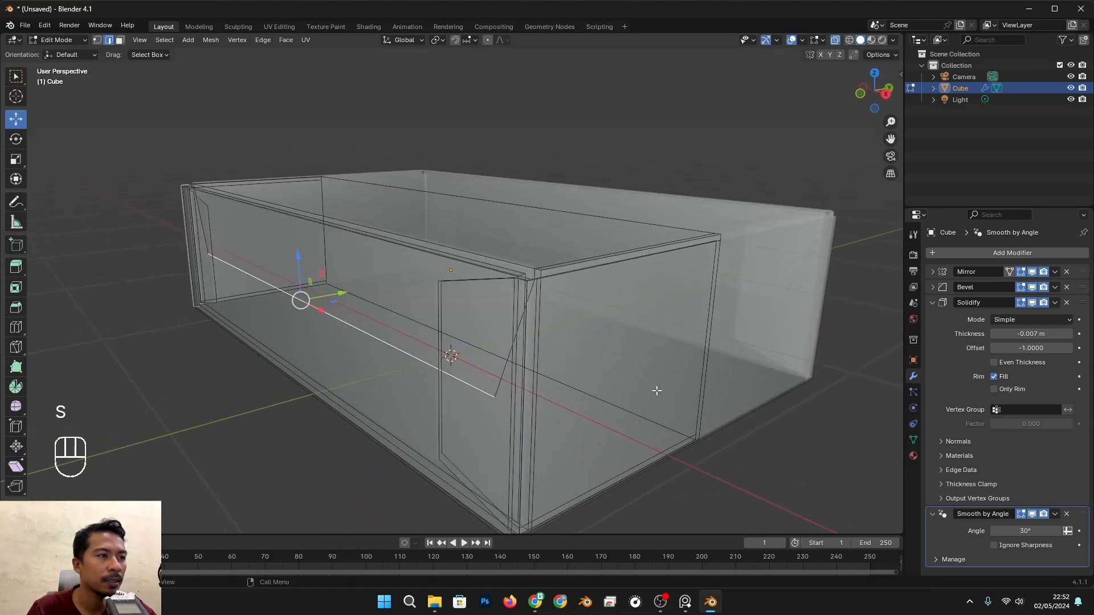
key(alt+z)
middle_drag(656, 390, 637, 384)
key(Tab)
alt+drag(603, 366, 586, 387)
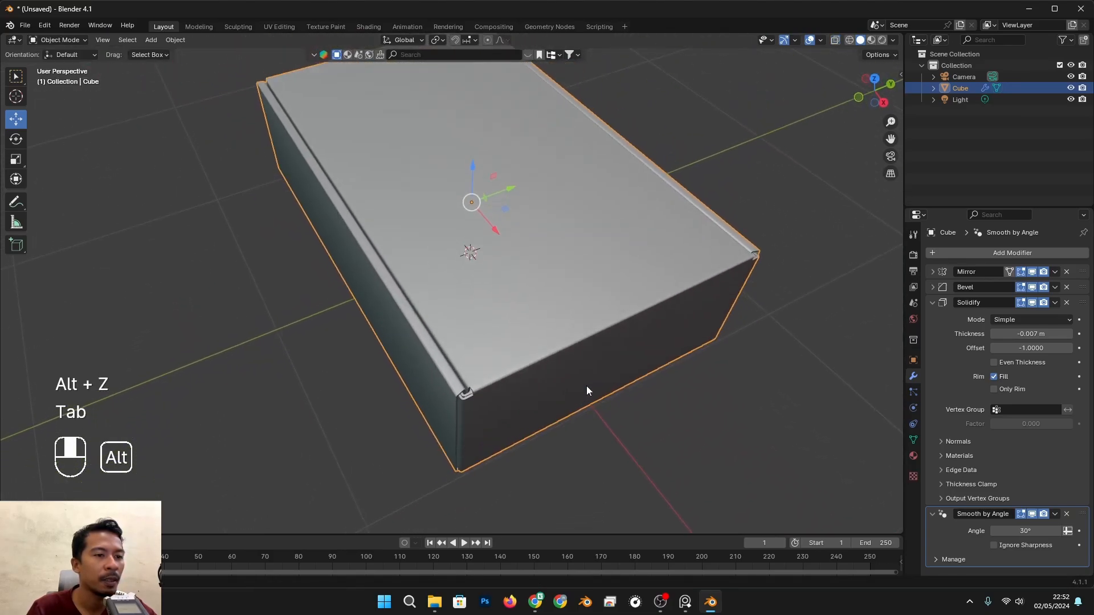
Compare the modelled corner fold in rendered shading with the corner in the reference photo, inspecting it closely
click(881, 41)
mouse_move(654, 354)
alt+mouse_down()
mouse_move(607, 391)
mouse_move(518, 316)
mouse_move(507, 279)
mouse_move(508, 340)
mouse_move(551, 531)
mouse_move(524, 380)
mouse_move(563, 360)
mouse_move(560, 330)
mouse_move(527, 351)
mouse_move(539, 362)
alt+mouse_up()
scroll(524, 384, up, 3)
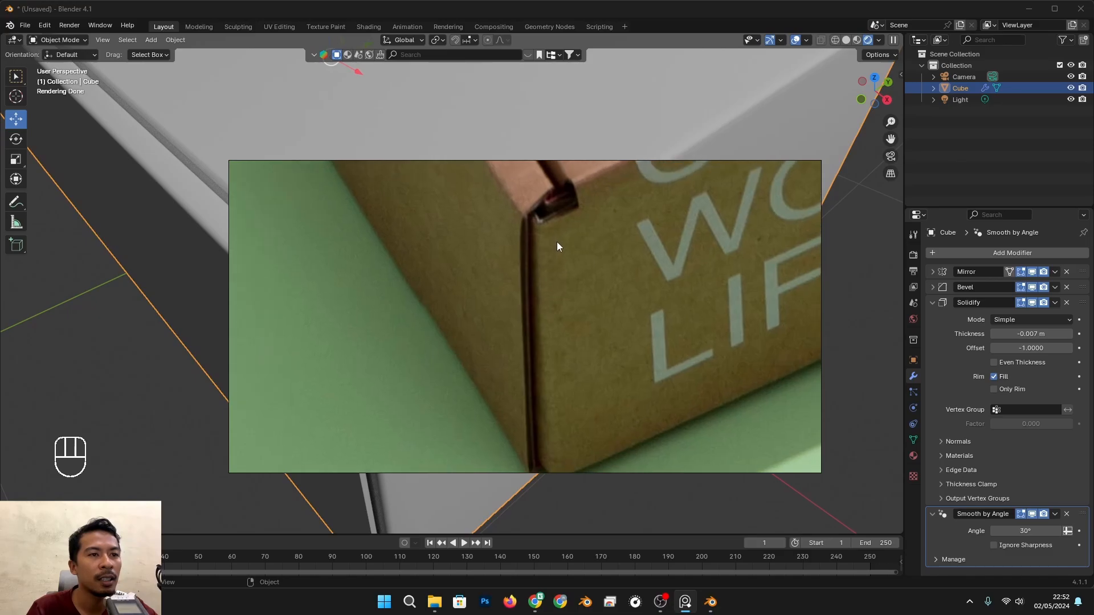
key(alt+Tab)
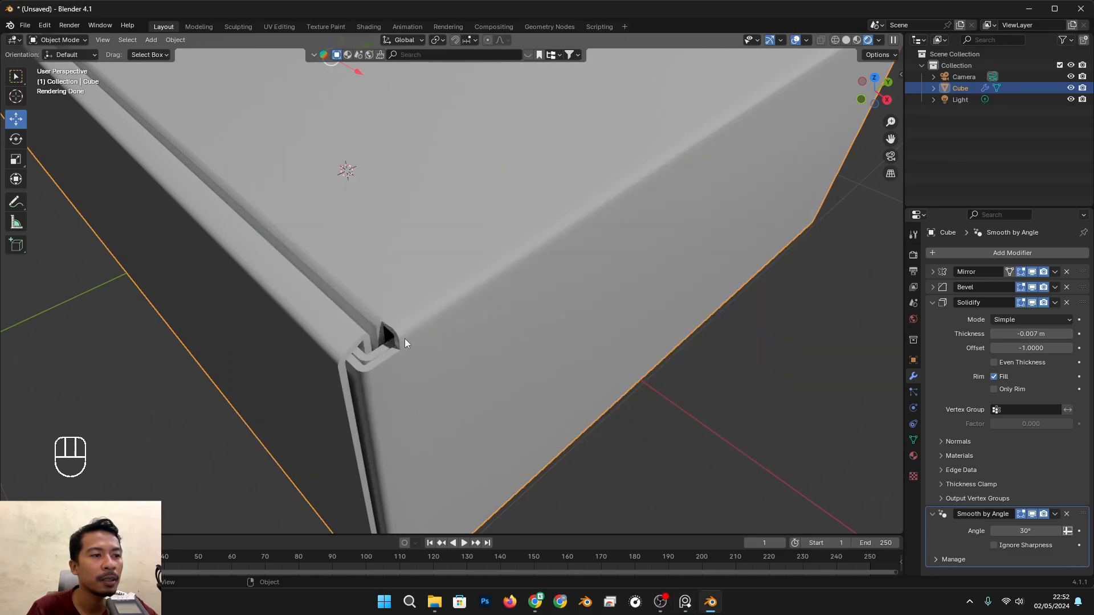
scroll(413, 340, down, 3)
scroll(427, 343, up, 5)
alt+shift+drag(401, 392, 474, 347)
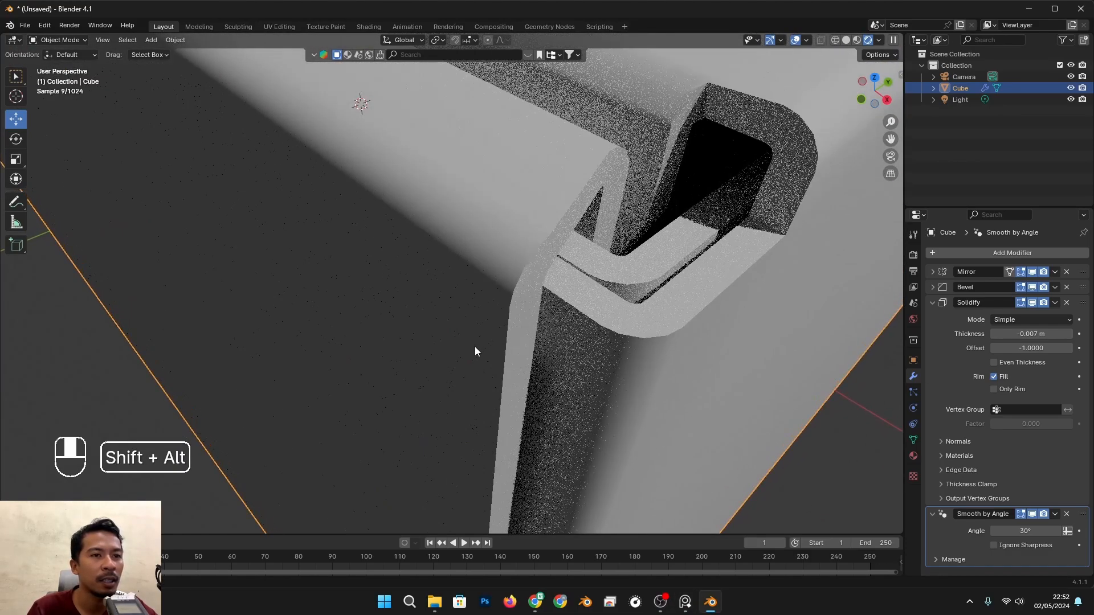
scroll(482, 347, down, 6)
mouse_move(398, 313)
alt+shift+mouse_down()
mouse_move(454, 340)
mouse_move(463, 322)
mouse_move(388, 326)
alt+shift+mouse_up()
scroll(453, 341, down, 4)
alt+drag(319, 335, 520, 285)
scroll(394, 259, up, 4)
Inspect the whole box in see-through view and return the viewport to opaque solid shading
key(alt+z)
scroll(521, 323, down, 3)
scroll(521, 322, down, 1)
key(z)
click(691, 303)
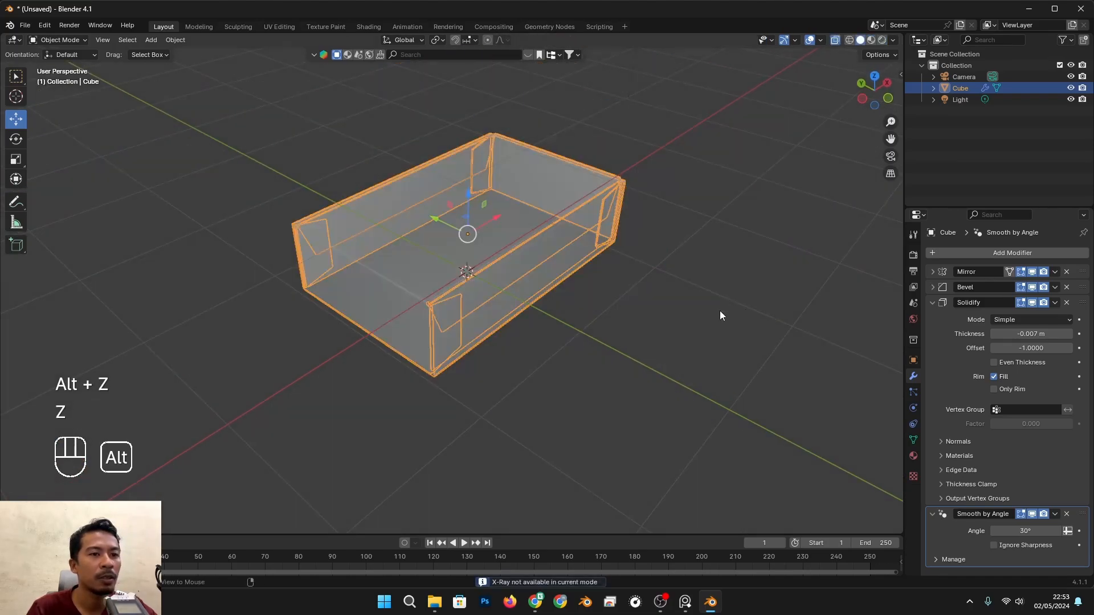
key(alt+z)
mouse_move(720, 309)
alt+mouse_down()
mouse_move(603, 316)
mouse_move(536, 344)
alt+mouse_up()
mouse_move(535, 345)
alt+shift+mouse_down()
mouse_move(627, 405)
mouse_move(569, 310)
alt+shift+mouse_up()
Add a mesh plane under the box and scale it up about 5 times as a ground surface
key(shift+a)
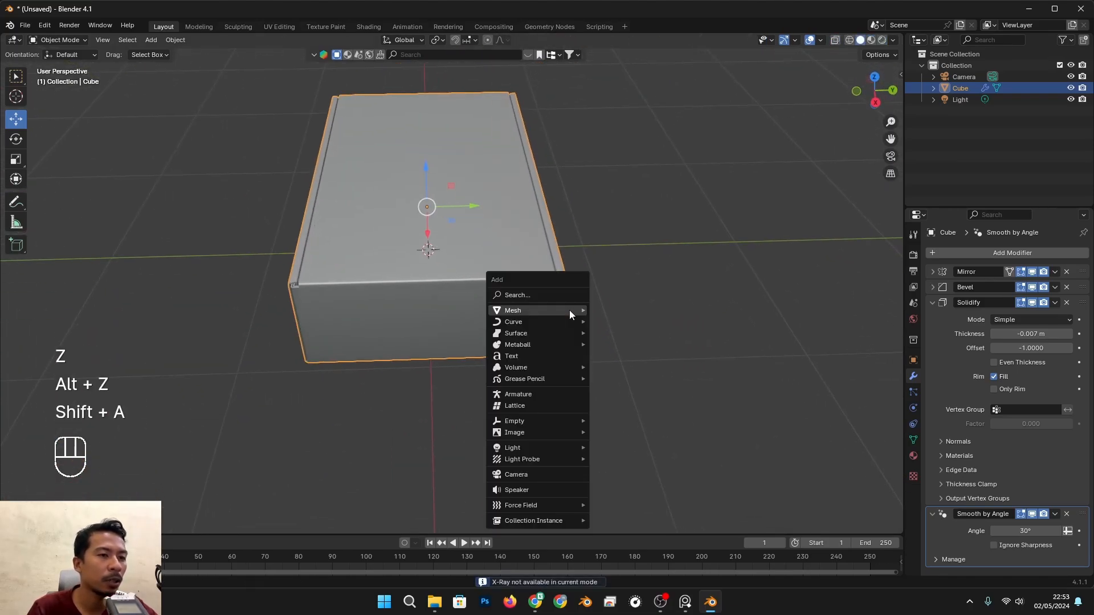
mouse_move(569, 310)
click(630, 309)
scroll(461, 312, down, 5)
key(s)
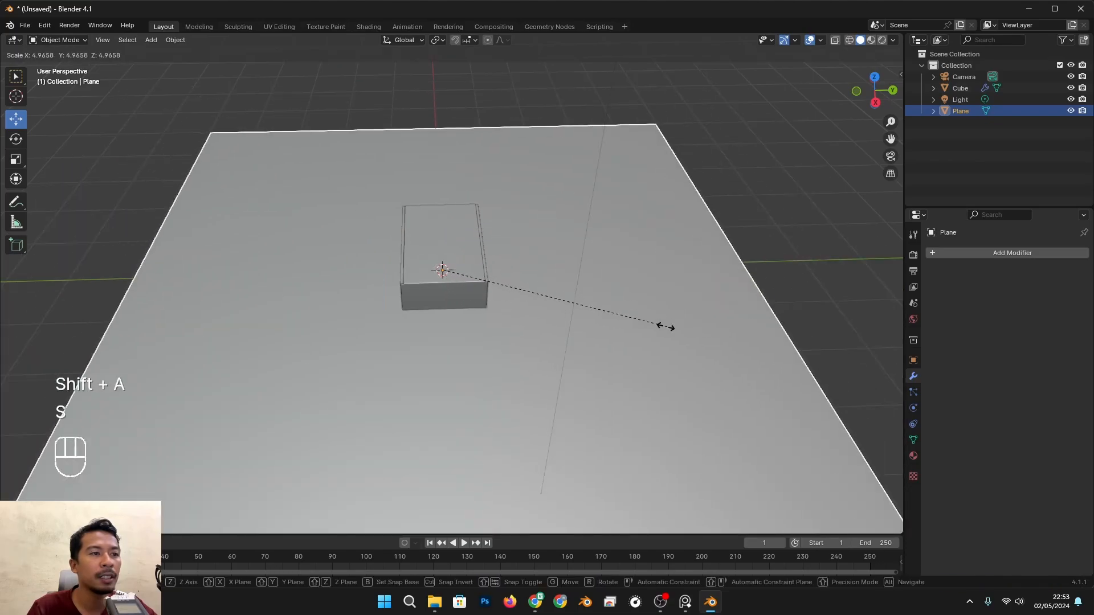
click(673, 311)
Select the box and check how it sits on the ground plane
alt+drag(672, 311, 452, 273)
alt+shift+drag(451, 272, 457, 296)
click(466, 200)
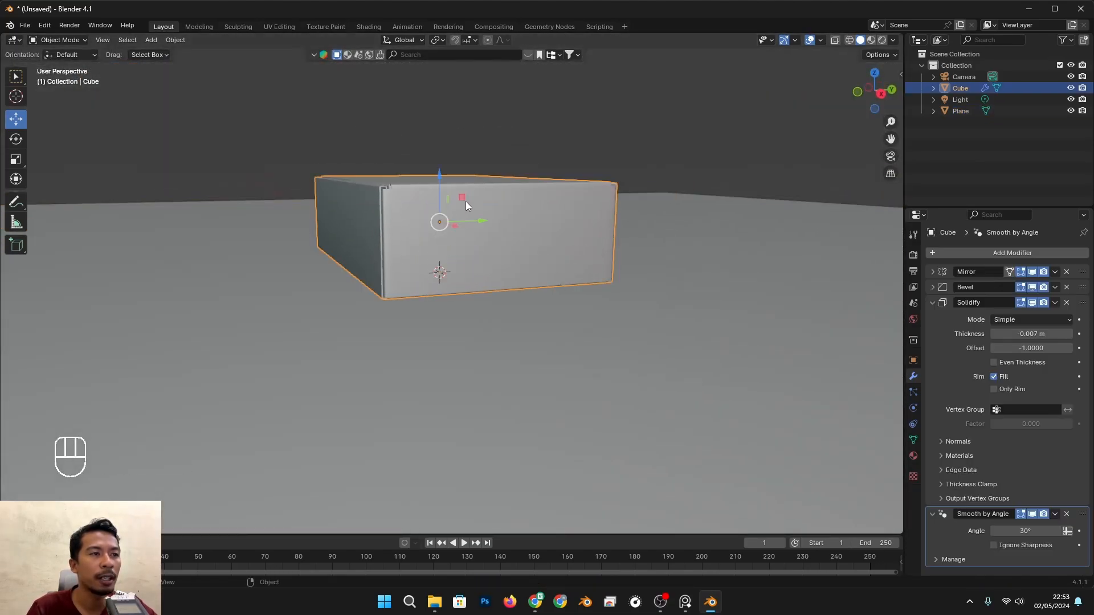
scroll(527, 249, down, 4)
alt+drag(466, 201, 471, 323)
scroll(471, 329, down, 4)
Reposition the light above the ground plane and change its type to Sun
click(537, 186)
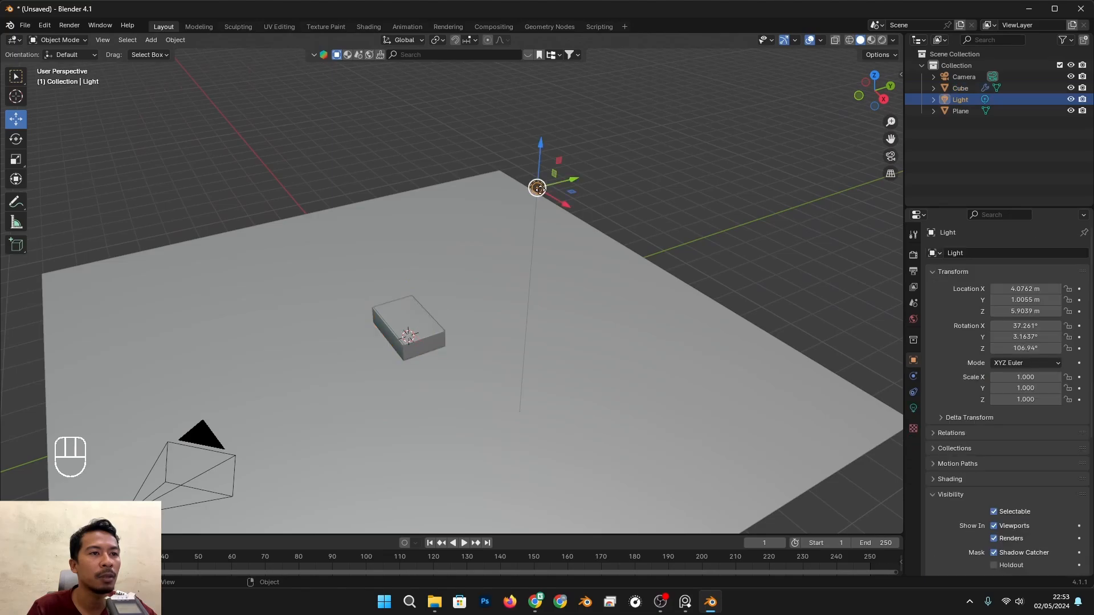
key(g)
drag(491, 154, 514, 148)
scroll(611, 330, down, 2)
alt+shift+drag(683, 318, 559, 331)
click(913, 408)
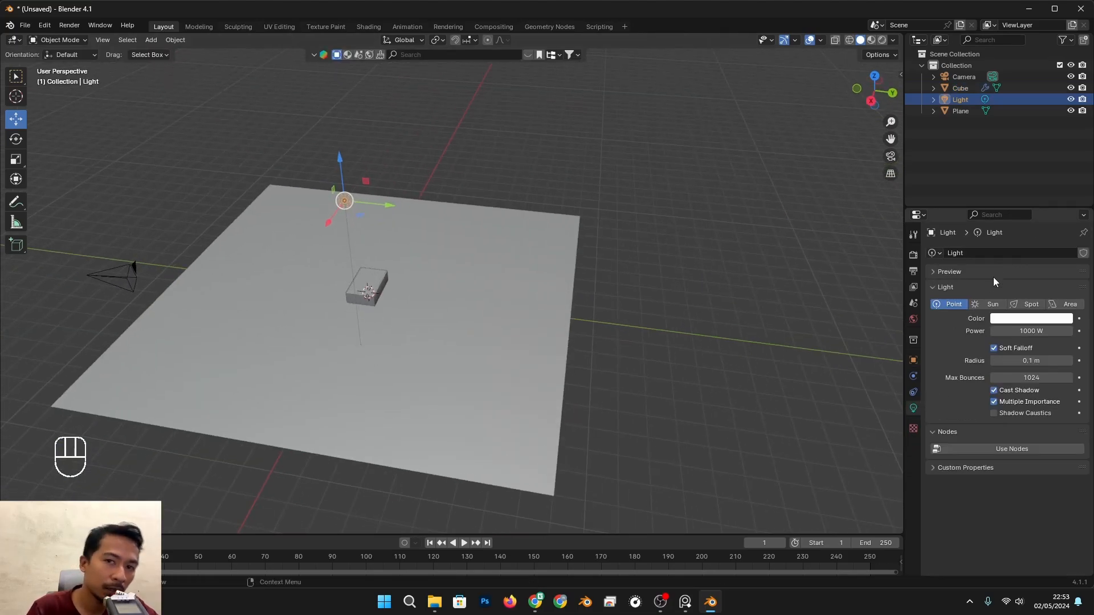
click(996, 305)
Rotate the sun light to point its beam toward the box
scroll(446, 234, up, 2)
alt+shift+drag(346, 207, 569, 240)
key(r)
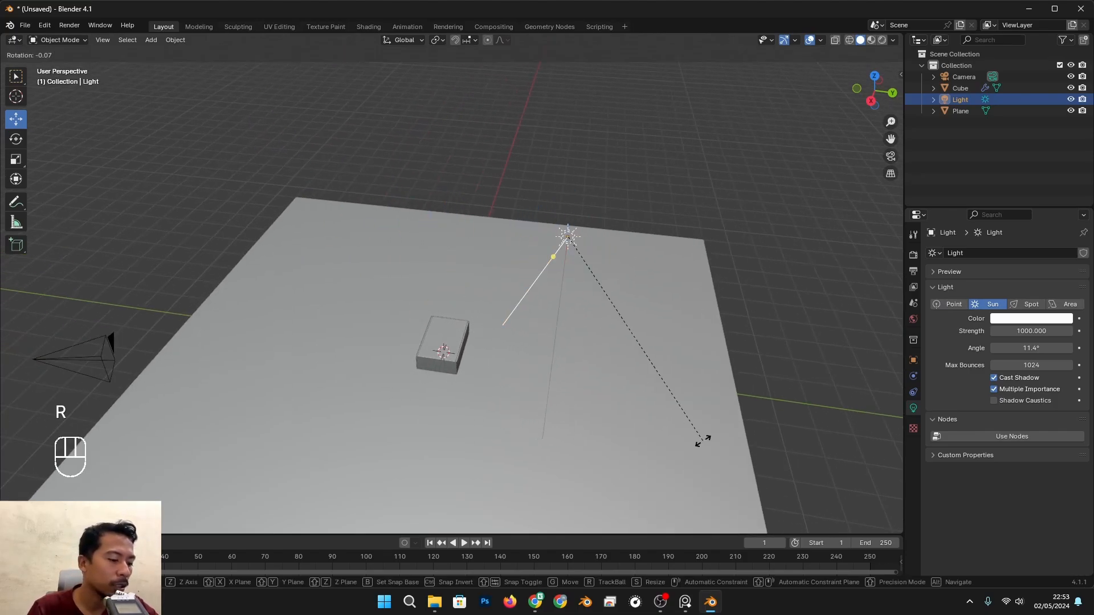
key(z)
click(749, 382)
scroll(456, 407, up, 3)
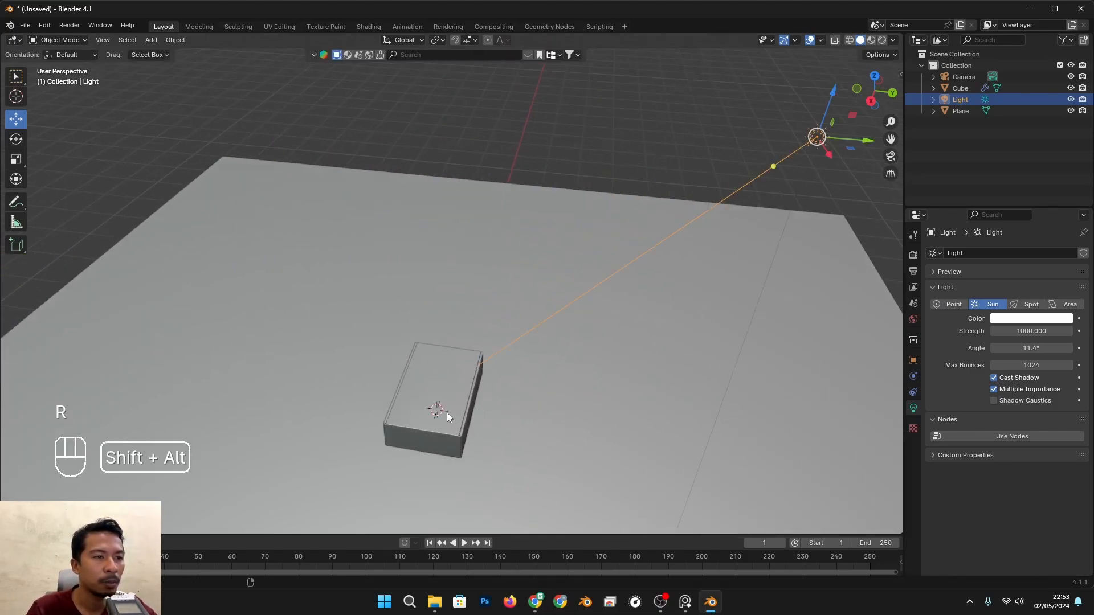
Rotate the sun light again so it shines across the box and move it about 3.7 m behind the box
scroll(465, 283, up, 5)
alt+shift+drag(446, 413, 549, 381)
scroll(549, 381, down, 7)
alt+drag(536, 269, 613, 456)
key(r)
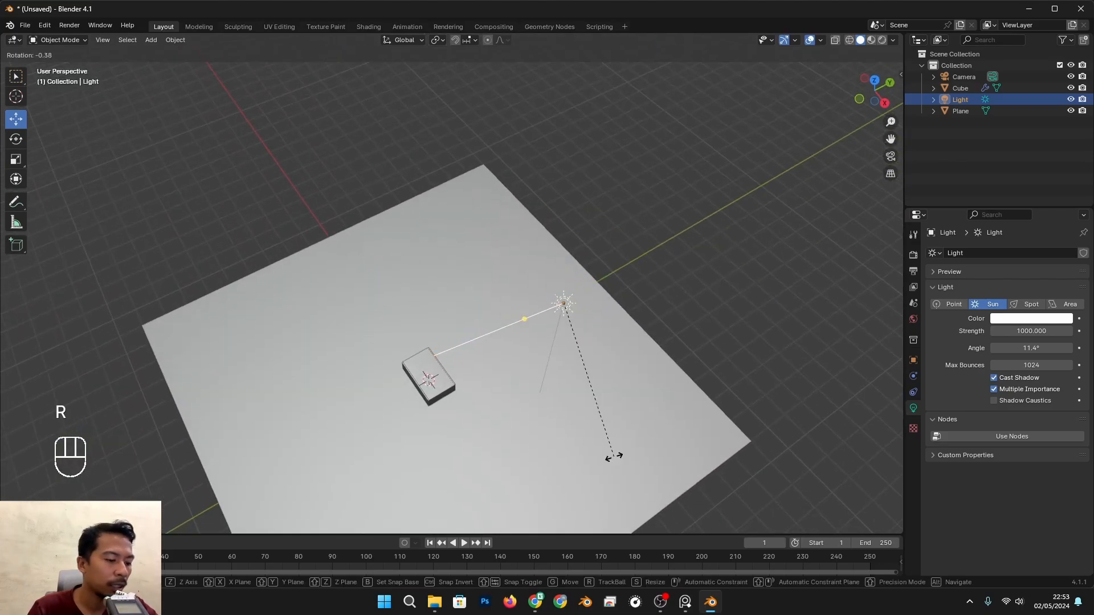
click(647, 294)
drag(564, 306, 468, 236)
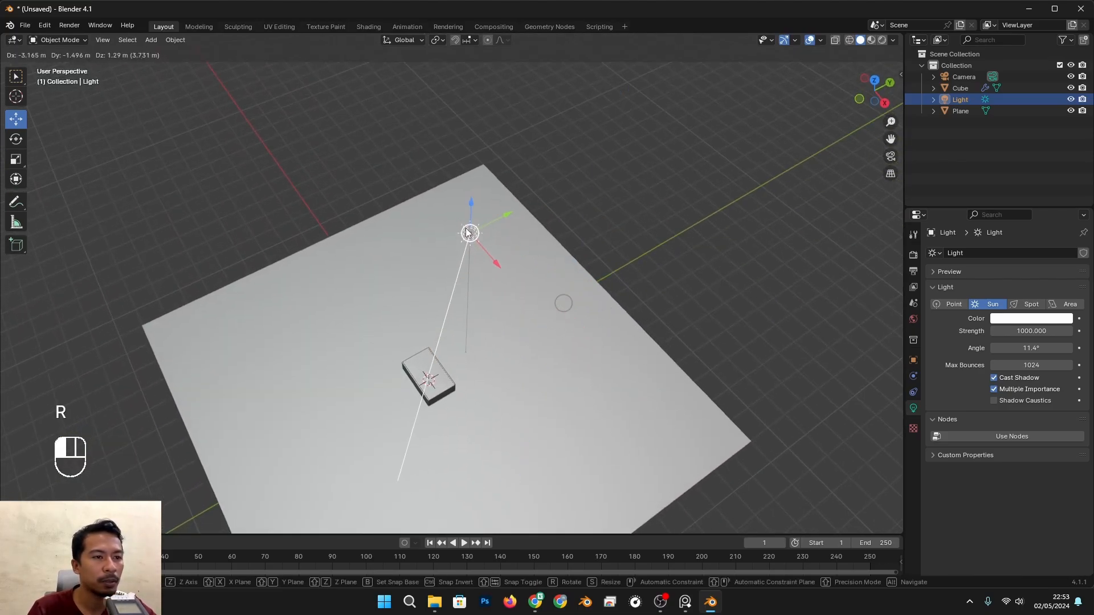
Switch the viewport to rendered shading and set the sun light's strength to 3
alt+drag(501, 319, 423, 248)
scroll(423, 248, up, 3)
alt+shift+drag(476, 388, 576, 329)
scroll(500, 262, up, 4)
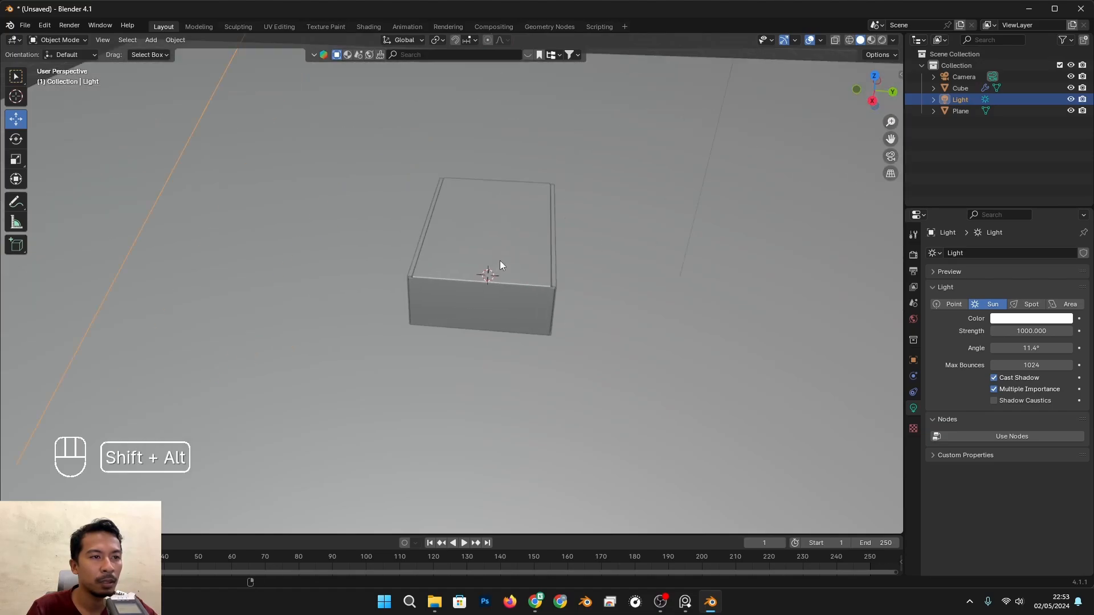
alt+shift+drag(500, 262, 428, 328)
alt+drag(428, 328, 508, 343)
click(882, 40)
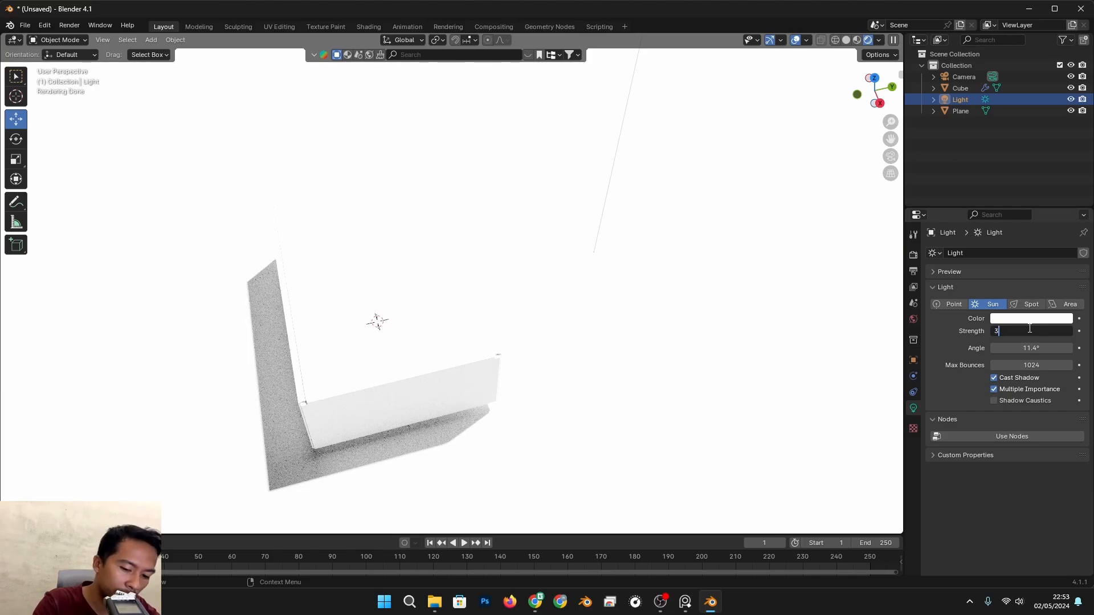
click(1030, 328)
text(3)
key(Return)
Select the box, lower it slightly along Z onto the ground plane, and select the plane
alt+drag(591, 350, 454, 318)
click(406, 319)
drag(385, 280, 390, 306)
scroll(467, 319, down, 4)
alt+drag(590, 279, 599, 316)
click(607, 258)
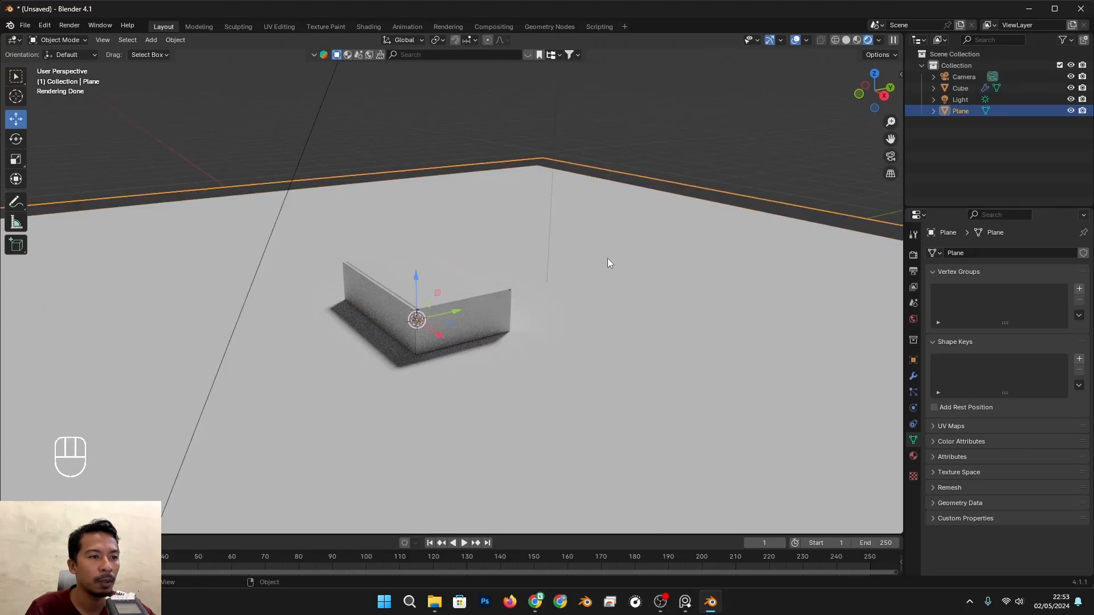
Compare the rendered box's corners, side gaps and shadows under the sun light with both front corners in the reference photo
scroll(615, 297, up, 4)
alt+drag(625, 349, 593, 319)
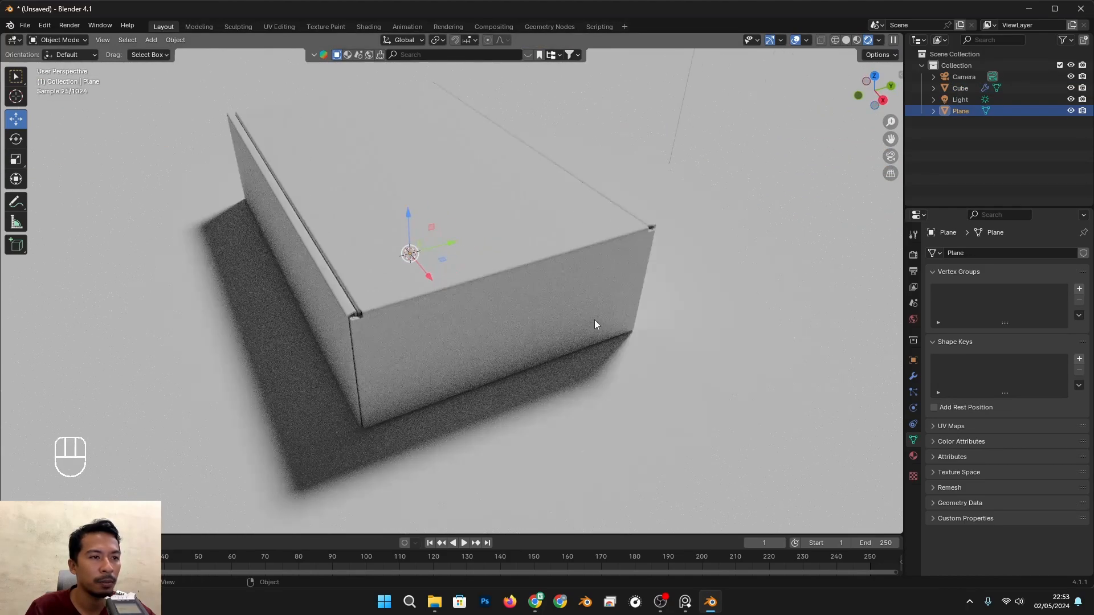
alt+drag(496, 318, 471, 342)
scroll(477, 336, up, 3)
key(alt+Tab)
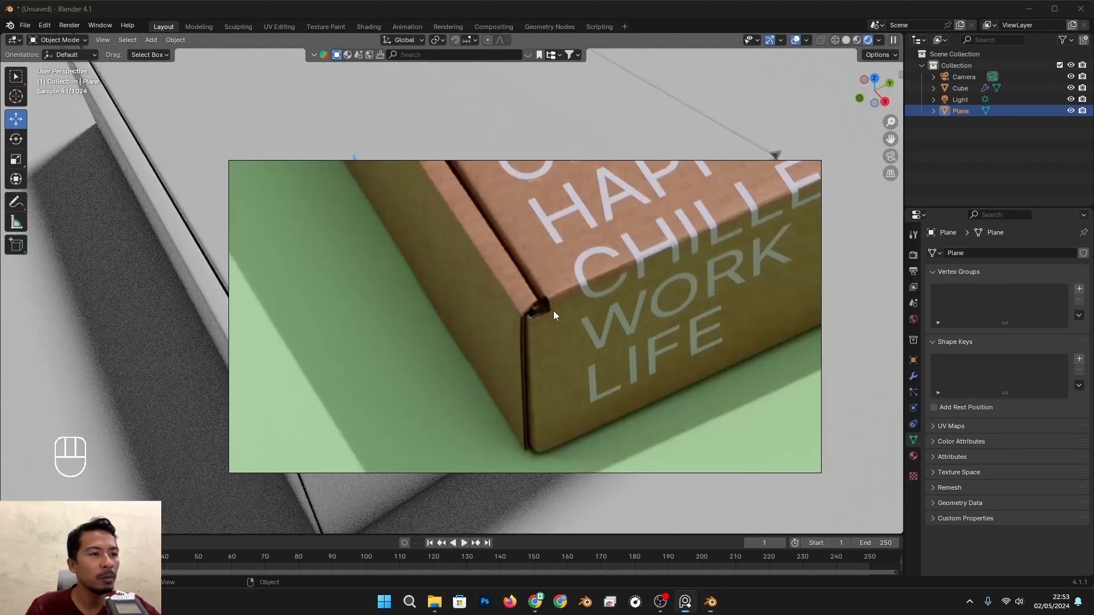
scroll(564, 325, down, 5)
scroll(720, 293, up, 6)
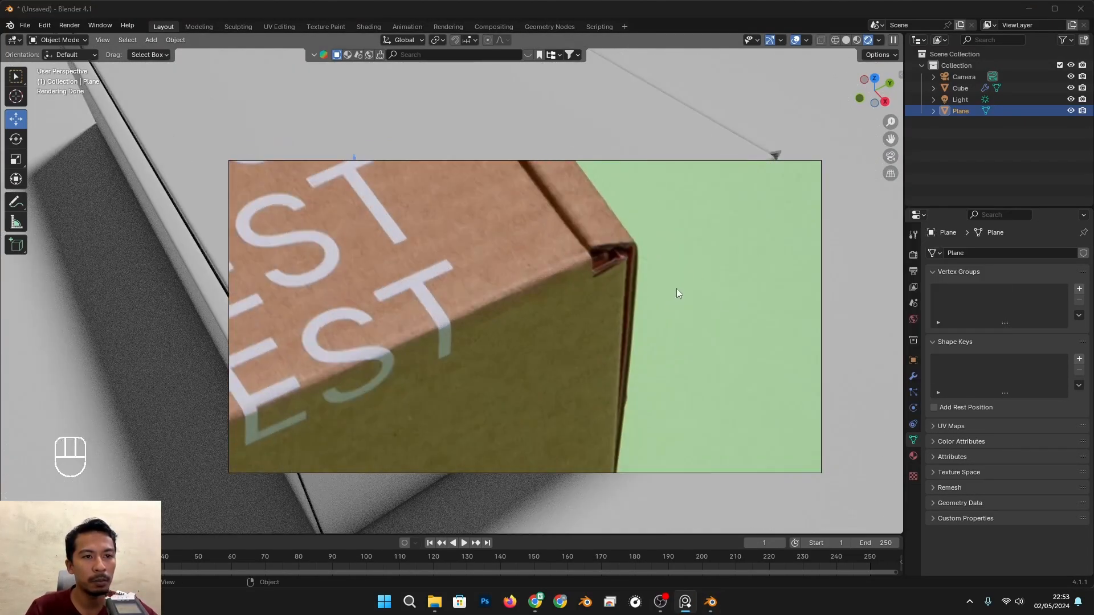
scroll(635, 321, down, 6)
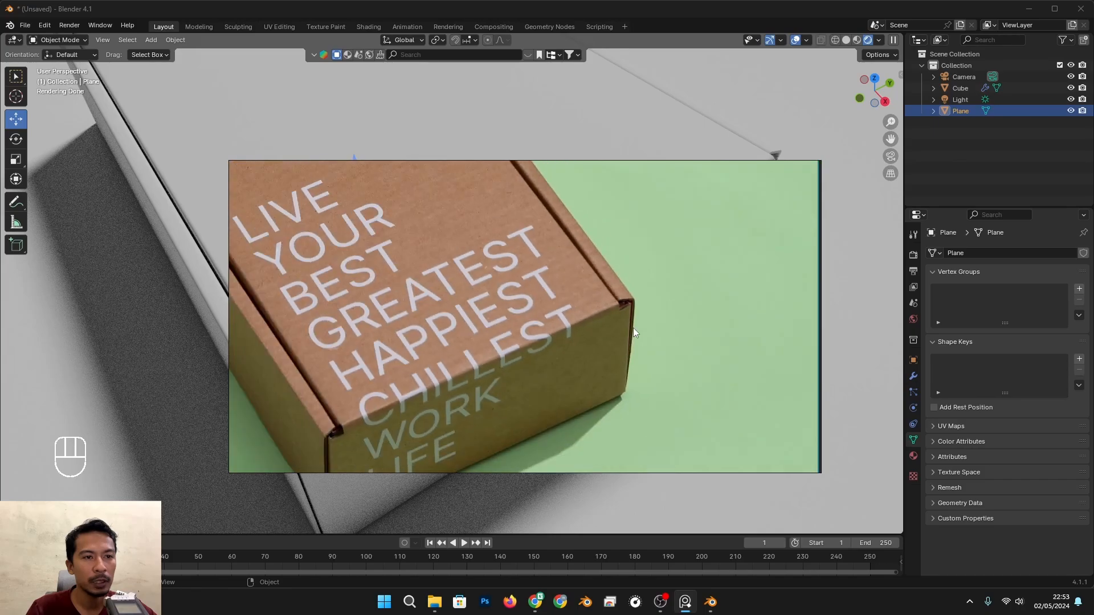
key(alt+Tab)
scroll(490, 356, down, 8)
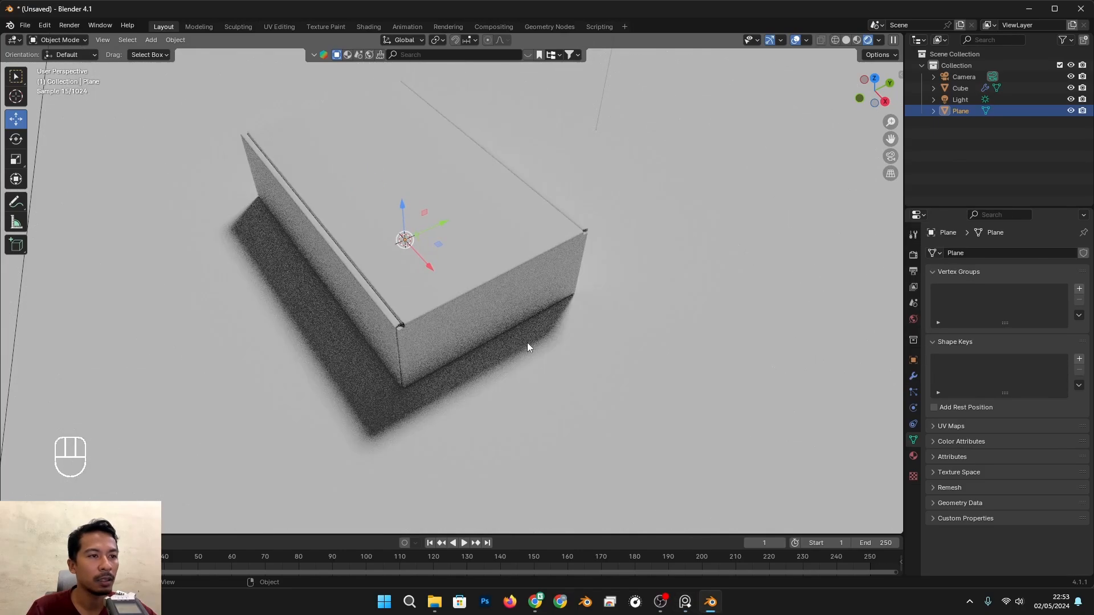
Examine the rendered box's near front corner and the gap along its lid edge from closer up
scroll(493, 339, up, 5)
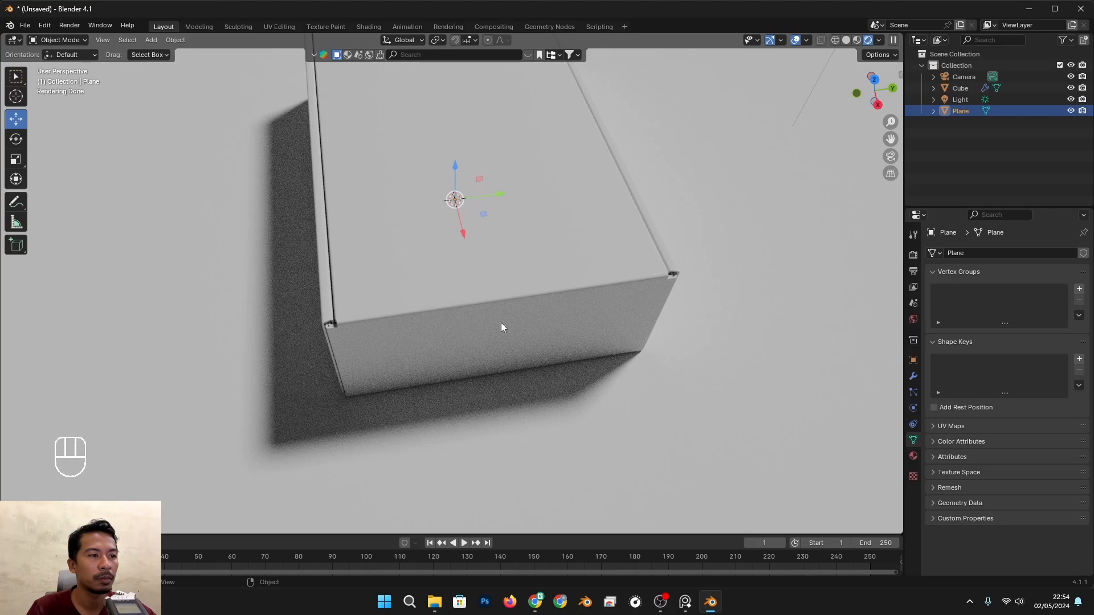
alt+drag(501, 322, 381, 319)
scroll(478, 316, down, 5)
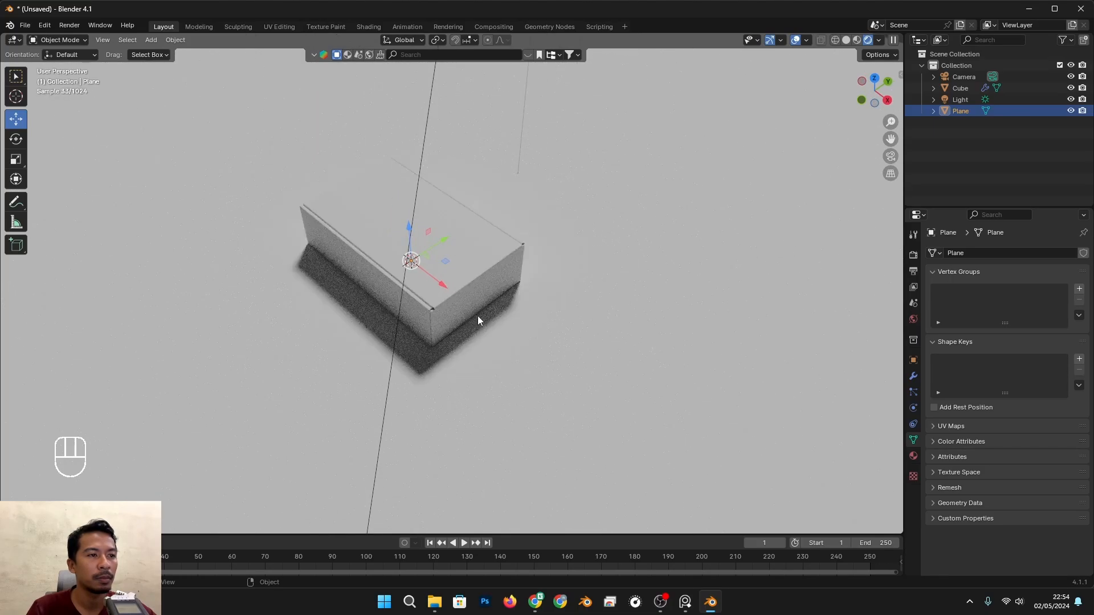
key(alt+Tab)
key(alt+Tab)
scroll(442, 317, up, 6)
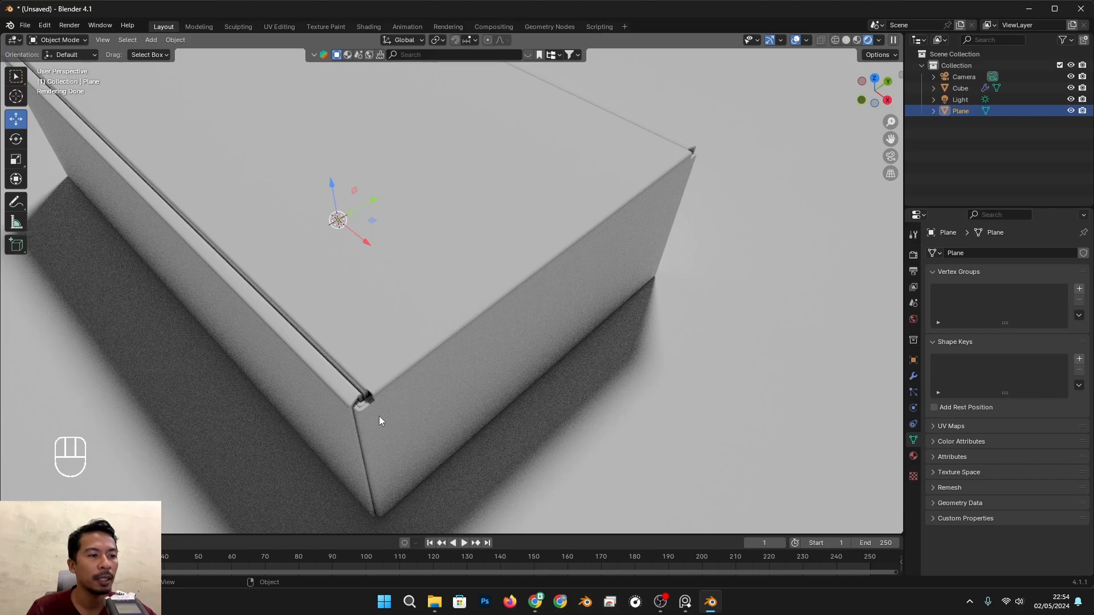
Switch the viewport to solid shading and open the box mesh in edit mode with X-ray on
key(z)
click(532, 406)
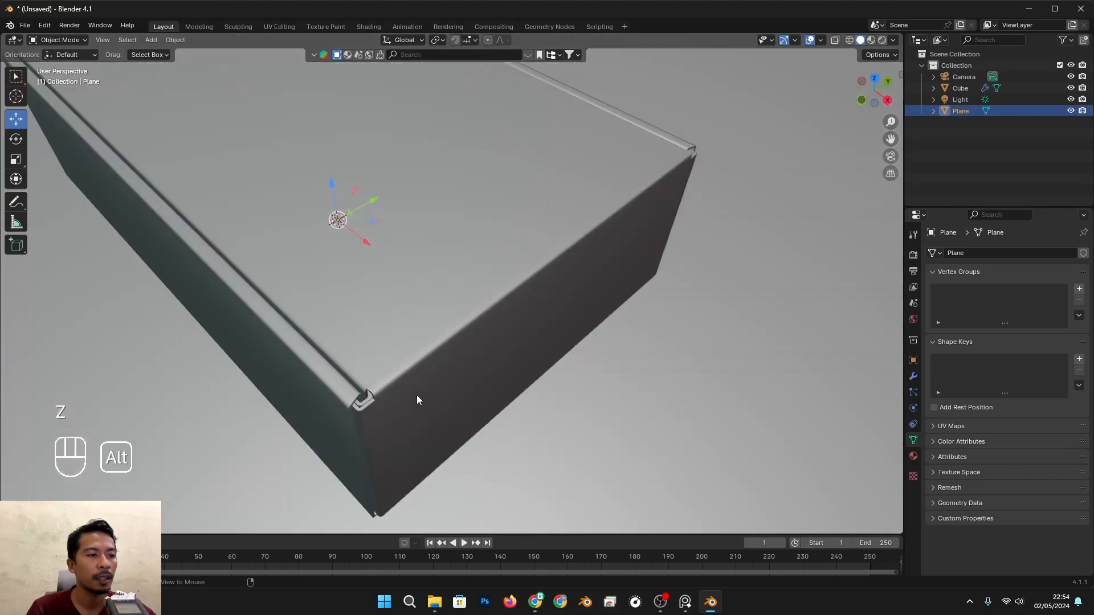
mouse_move(399, 394)
alt+mouse_down()
mouse_move(363, 361)
mouse_move(377, 296)
alt+mouse_up()
click(378, 296)
key(Tab)
scroll(348, 301, up, 3)
key(alt+z)
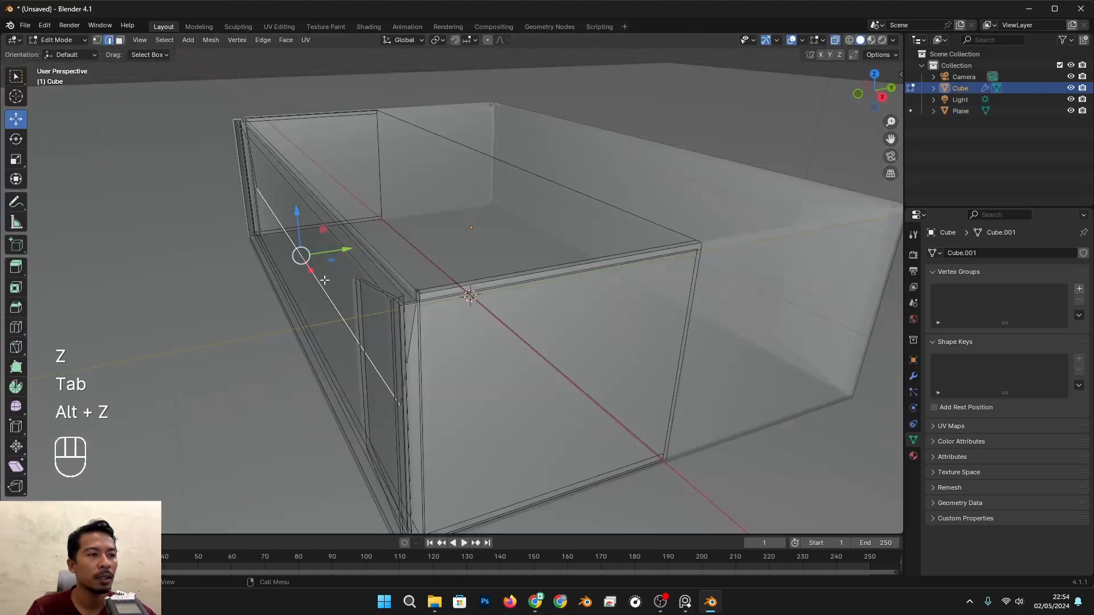
Select the inner face of the side wall's outer panel and move it slightly along Y, checking the gap against the reference photo
click(121, 41)
click(354, 301)
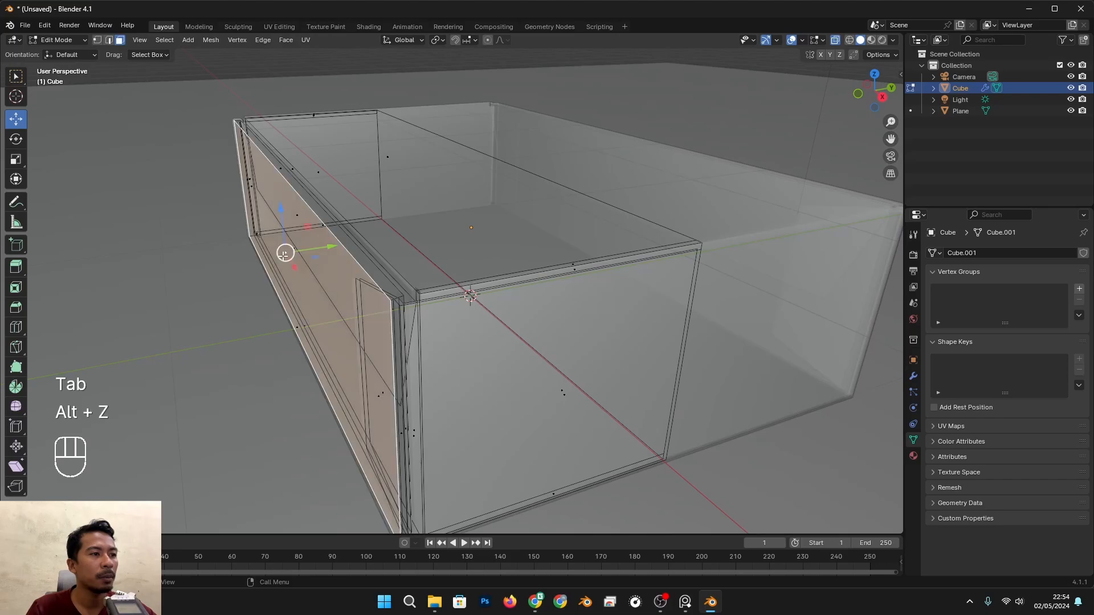
key(alt+z)
drag(341, 246, 340, 278)
alt+middle_drag(324, 260, 316, 255)
key(alt+Tab)
scroll(433, 339, up, 4)
scroll(477, 394, down, 4)
key(alt+Tab)
scroll(296, 216, up, 2)
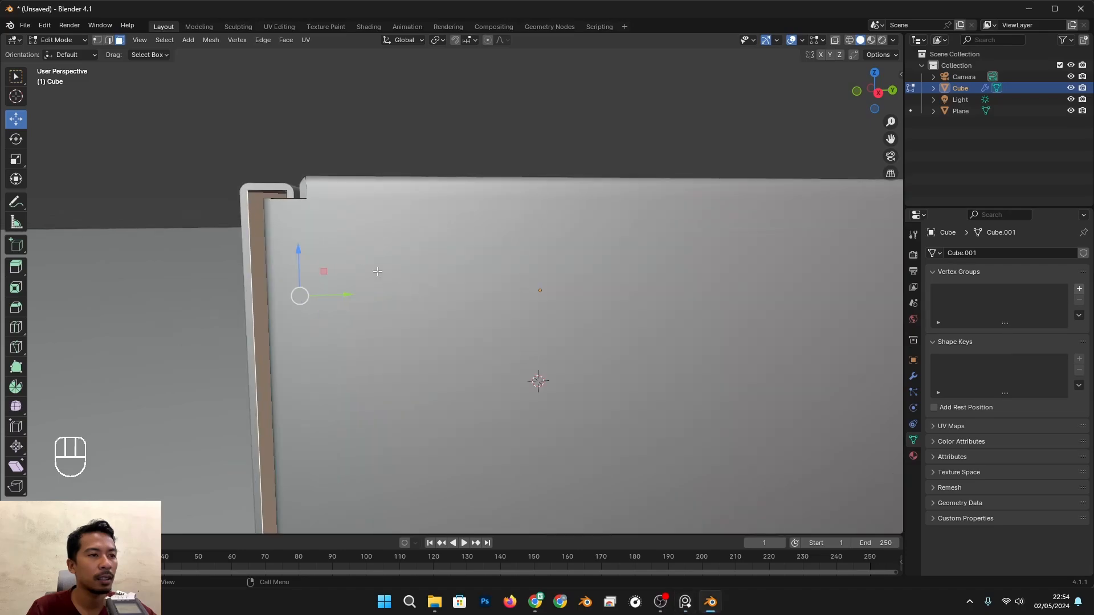
Select the face beneath the side wall's folded top rim and raise it about 0.006 m along Z
alt+shift+middle_drag(285, 201, 325, 240)
key(alt+a)
key(alt+z)
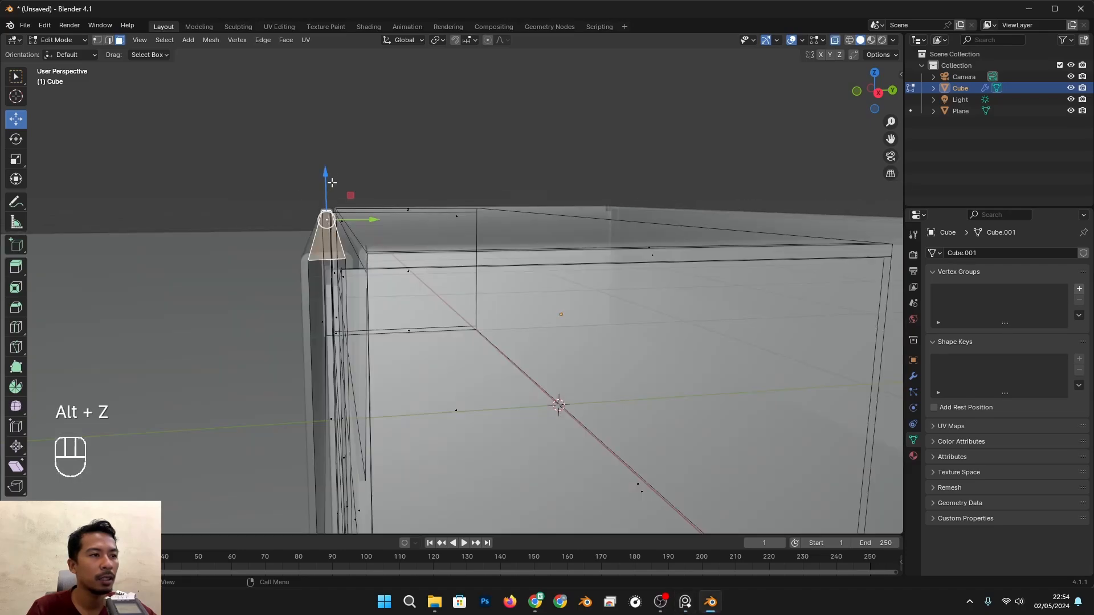
key(alt+z)
drag(327, 170, 328, 167)
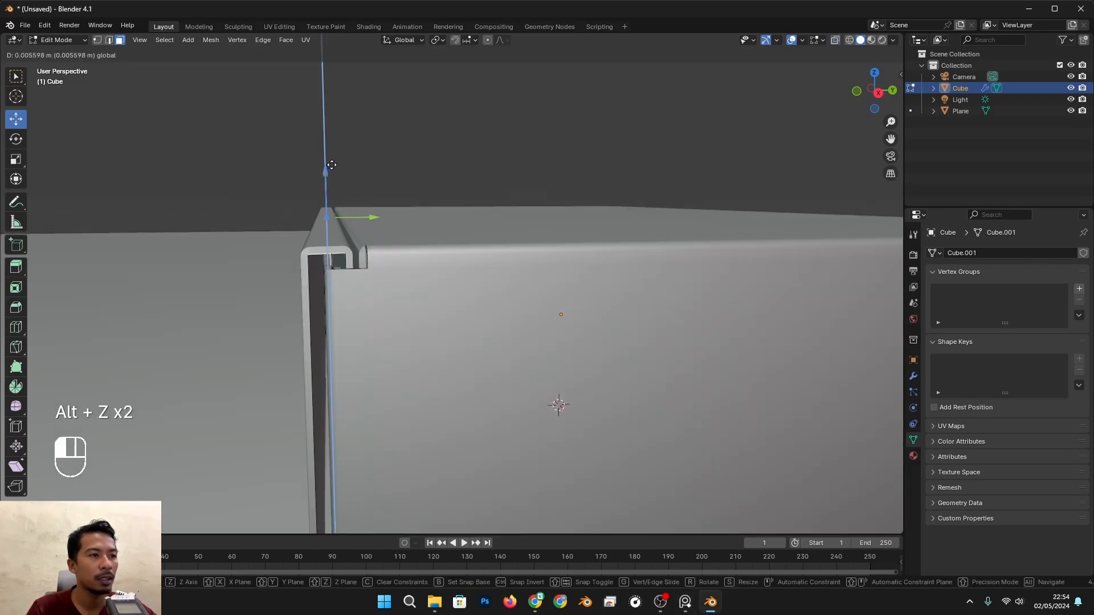
drag(333, 164, 334, 163)
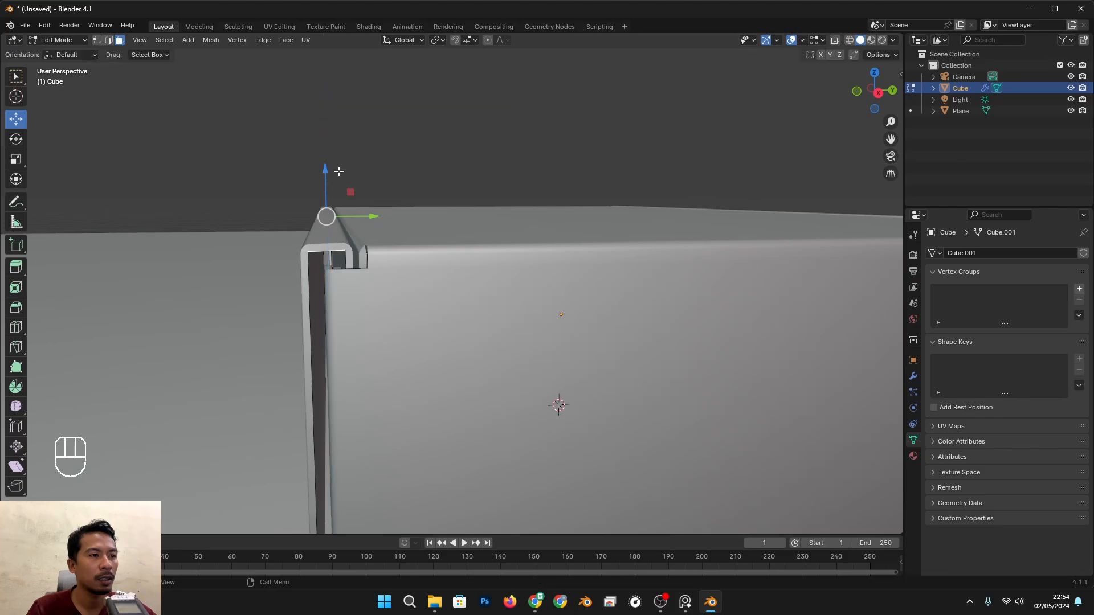
Undo the last rim face move and raise the face along Z again with finer control
scroll(364, 228, down, 2)
alt+middle_drag(415, 311, 450, 329)
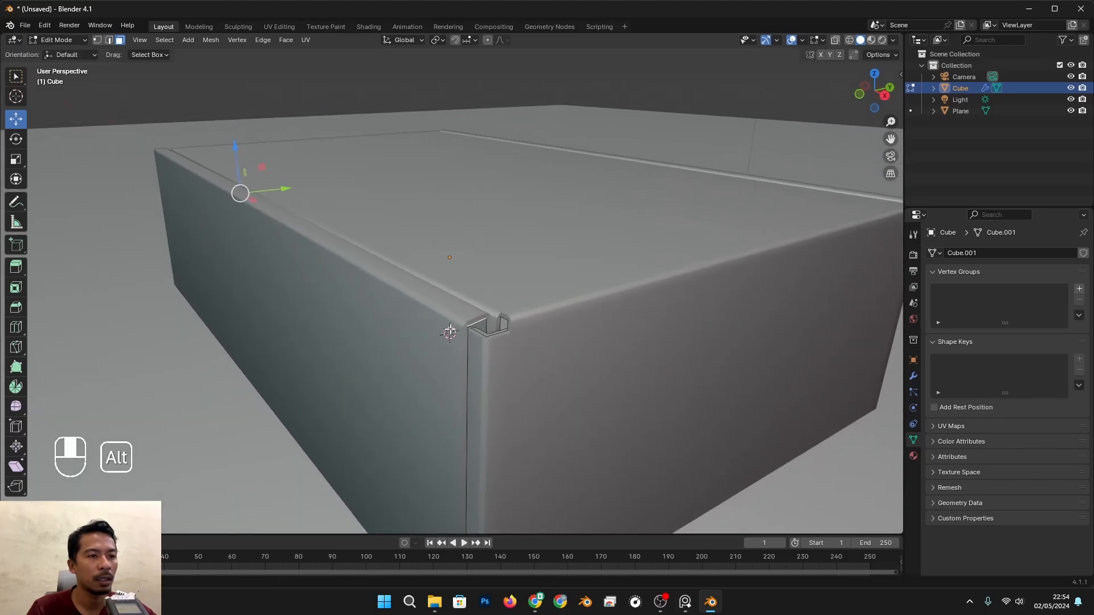
key(ctrl+z)
shift+drag(238, 162, 235, 139)
key(alt+z)
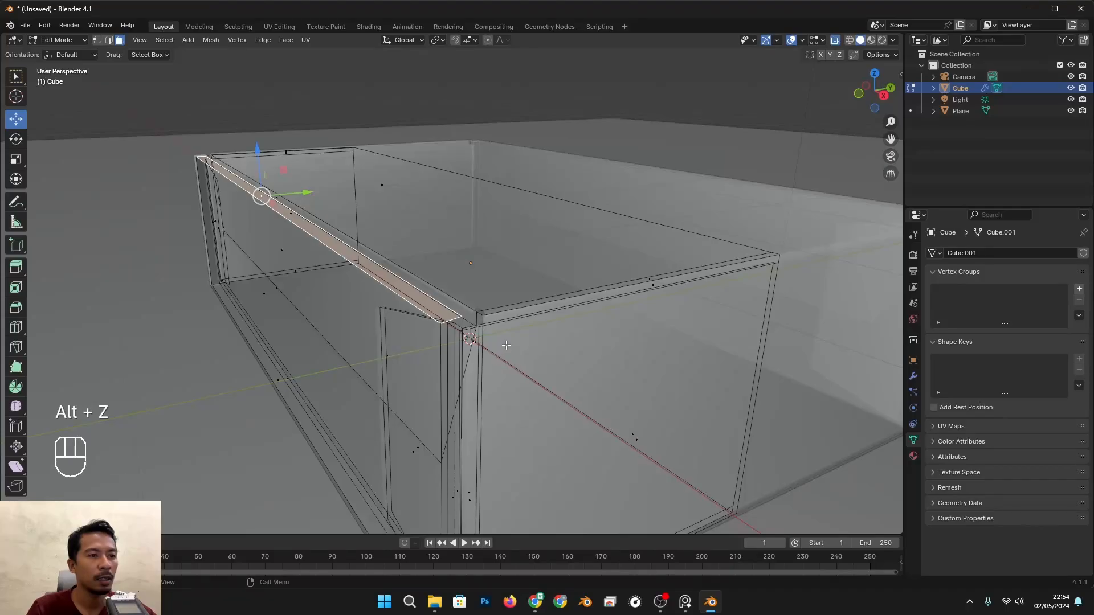
key(alt+z)
alt+shift+middle_drag(511, 383, 509, 312)
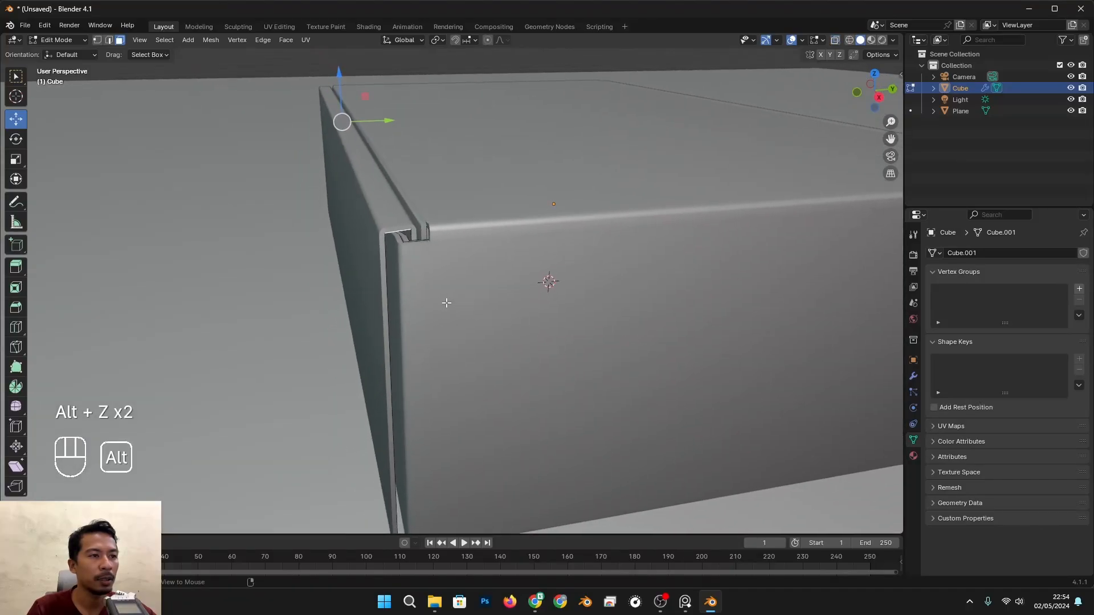
Select the faces of the tucked flap inside the side wall's front corner and move them slightly outward along Y
key(alt+z)
middle_drag(433, 293, 410, 301)
scroll(399, 271, up, 2)
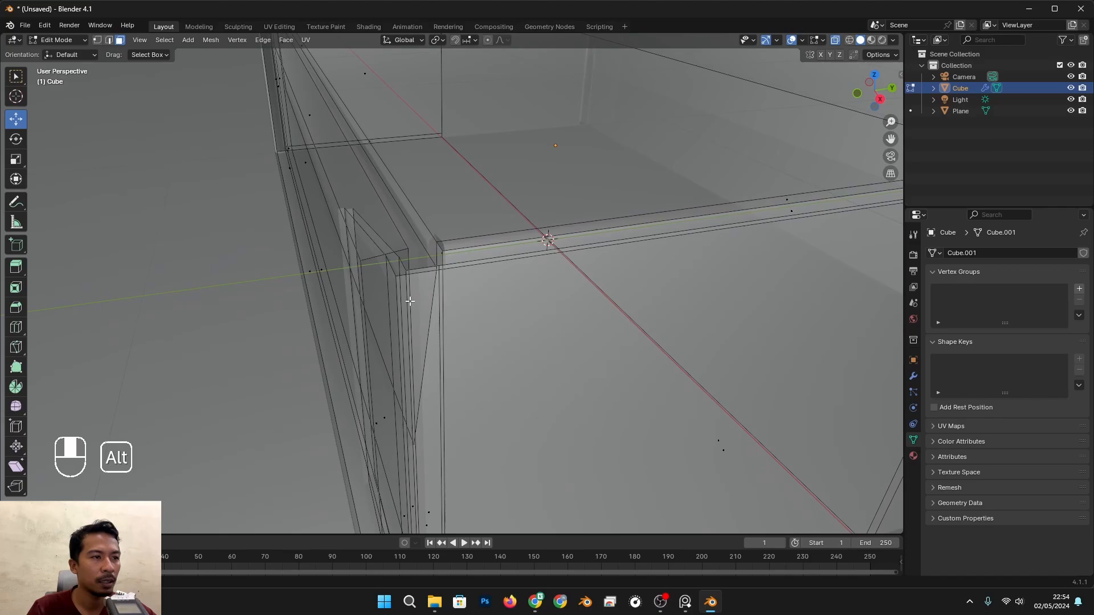
click(384, 417)
key(alt+z)
key(alt+z)
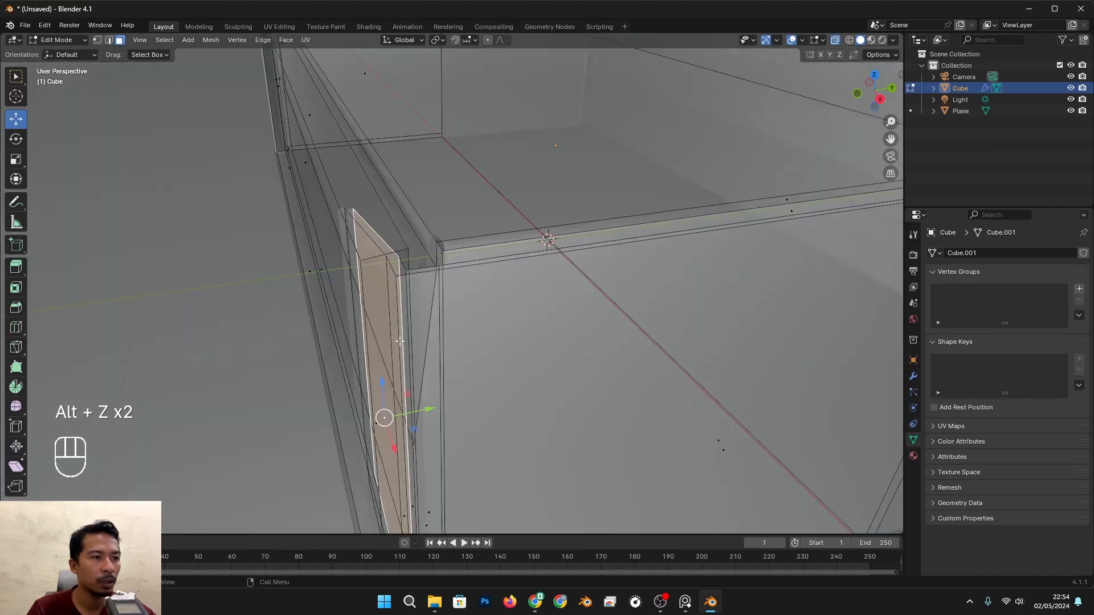
key(alt+z)
key(alt+z)
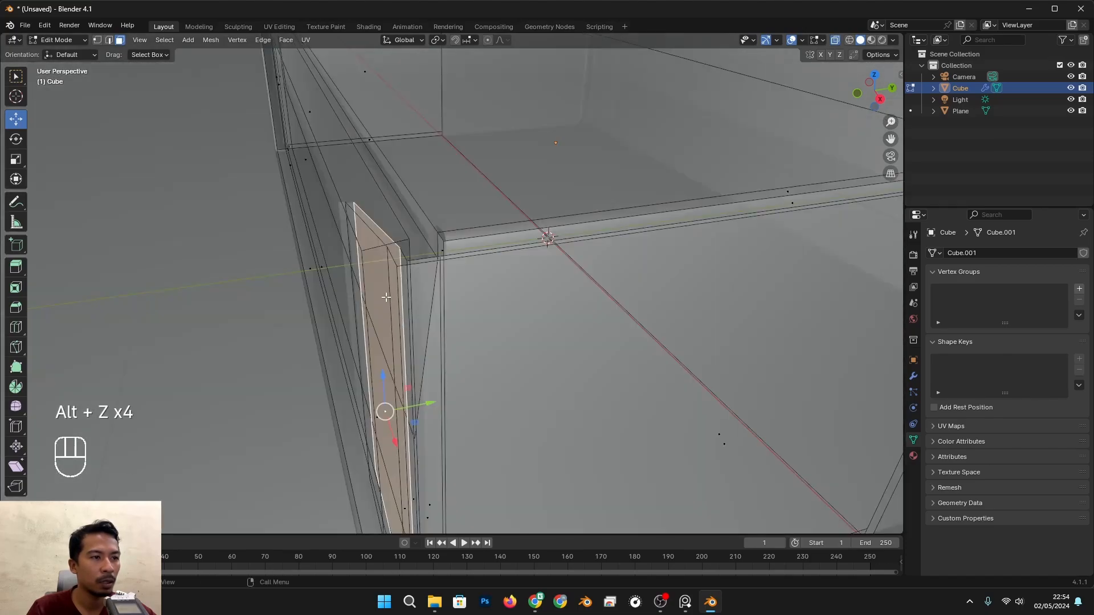
shift+click(378, 419)
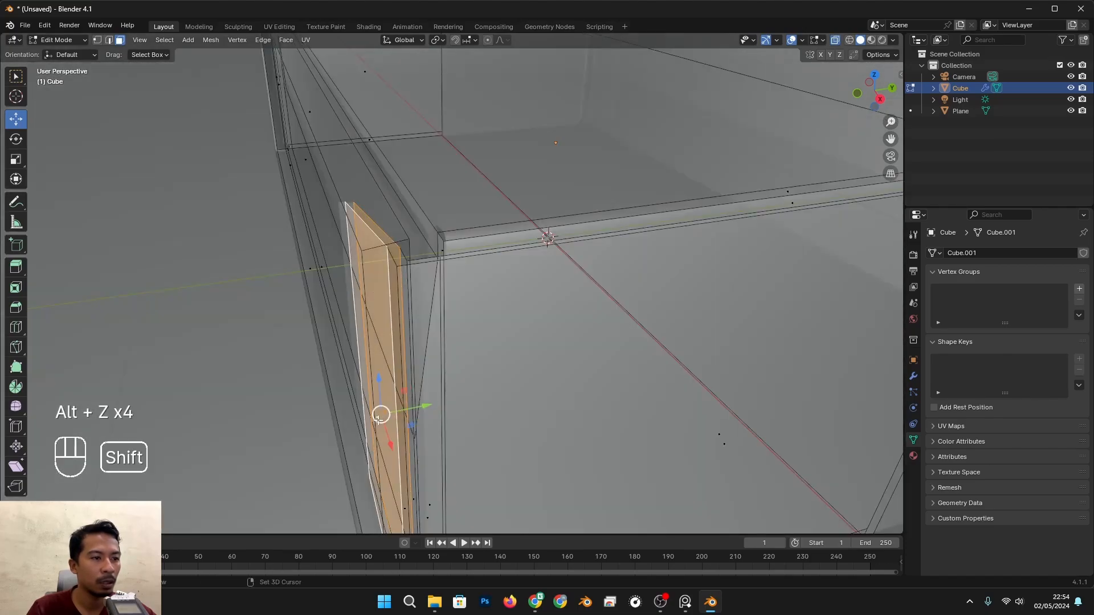
shift+click(405, 513)
shift+click(415, 500)
key(alt+z)
middle_drag(443, 443, 444, 455)
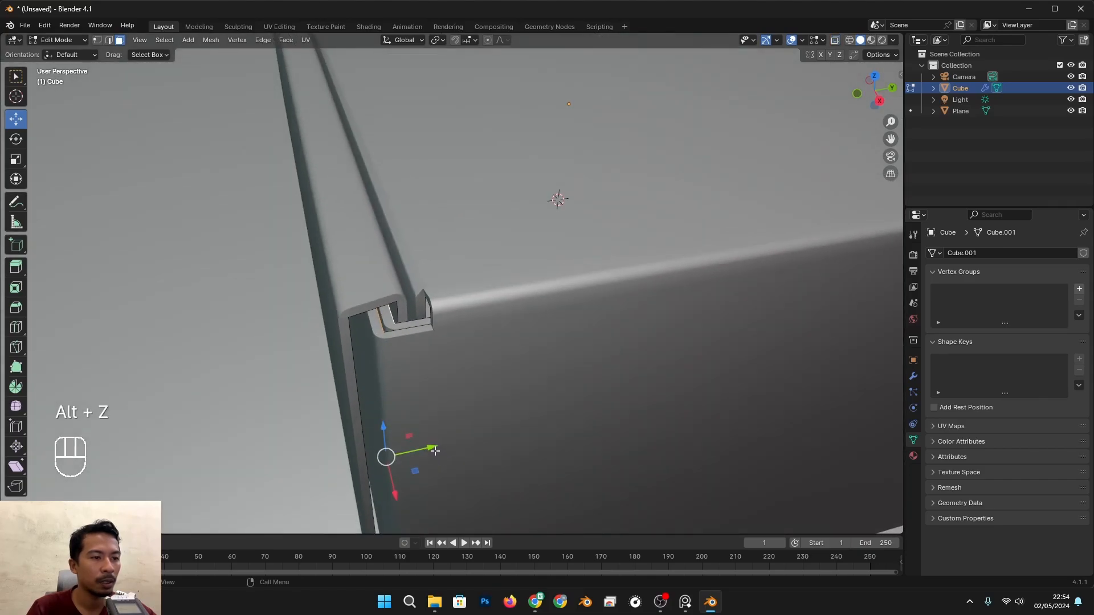
drag(435, 450, 423, 452)
Select only the tucked flap's broad side face and move it slightly along Y toward the box interior
key(alt+z)
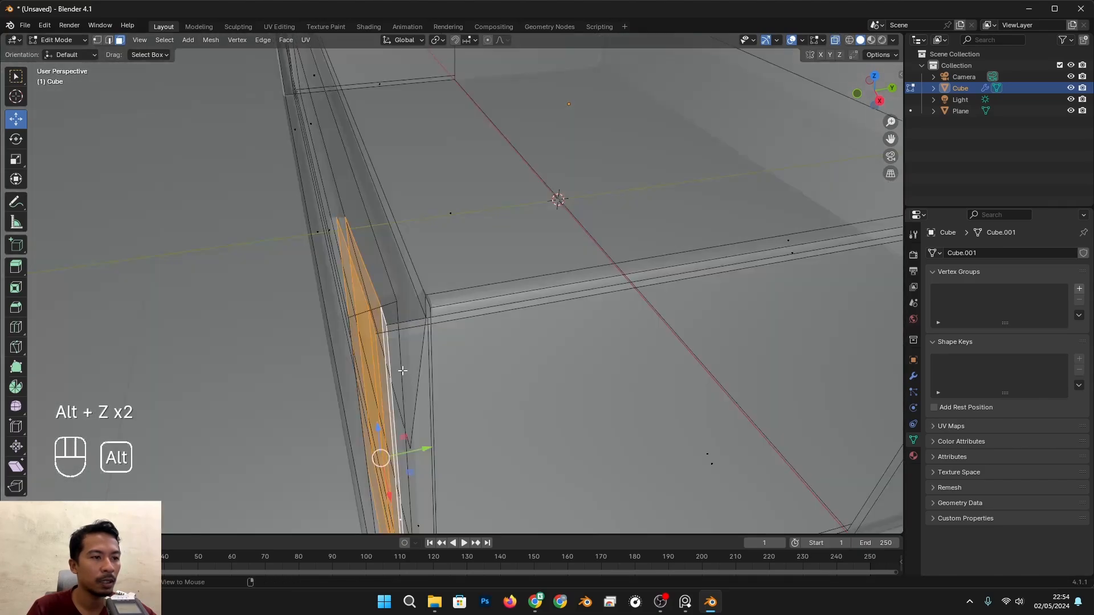
key(alt+a)
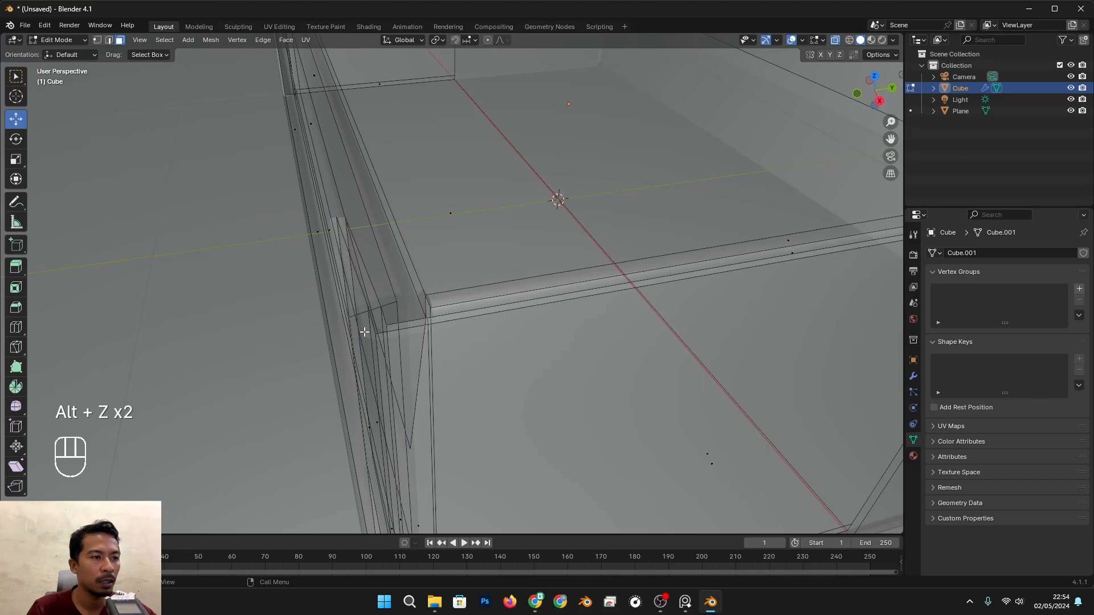
click(375, 421)
alt+shift+drag(392, 498, 429, 414)
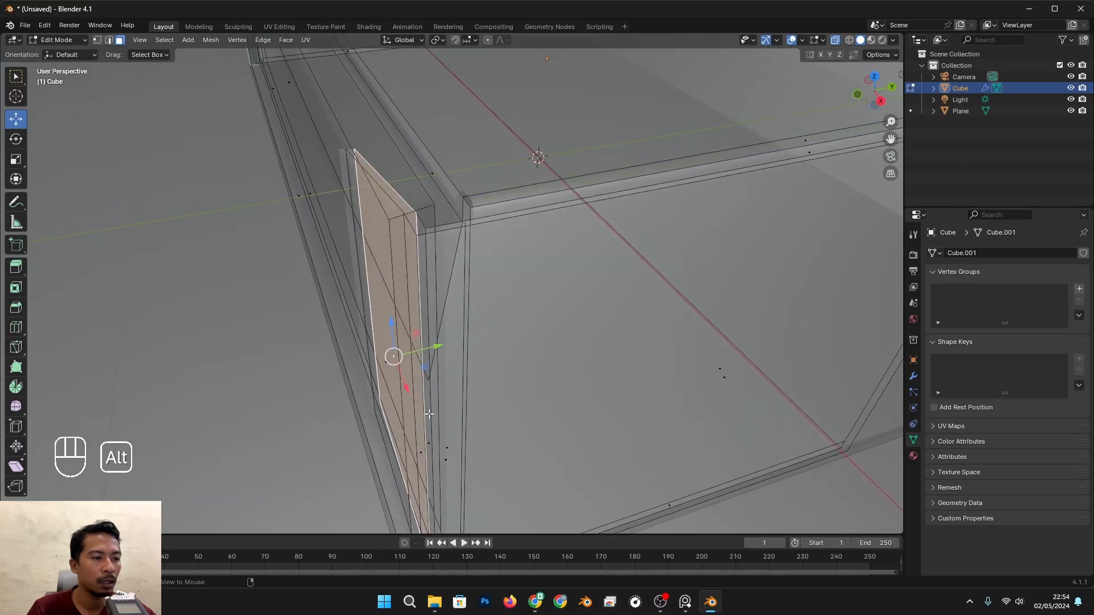
key(alt+z)
middle_drag(428, 450, 439, 434)
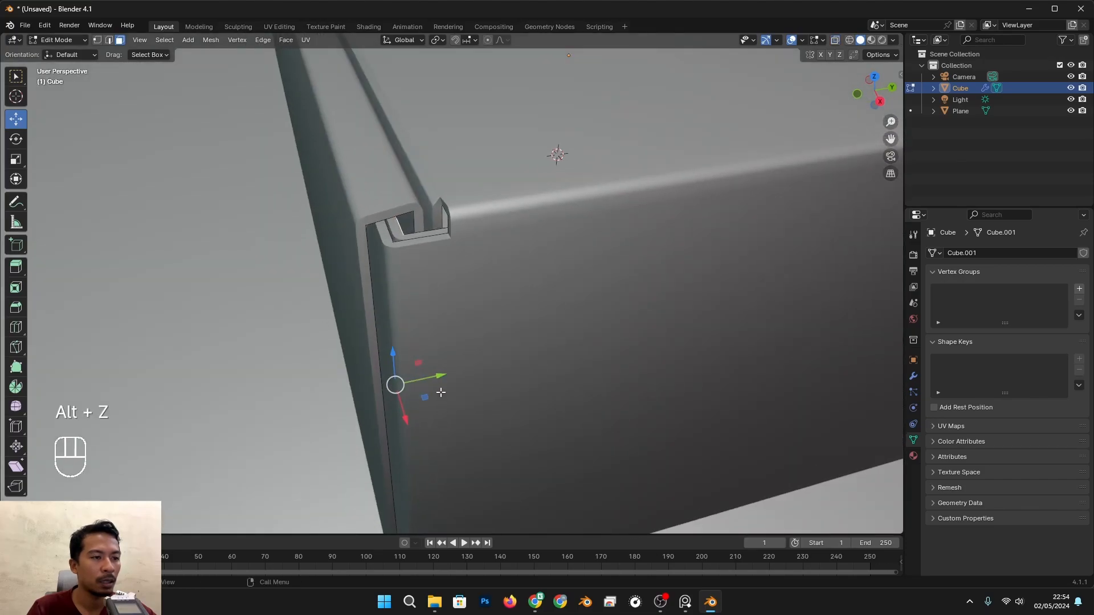
drag(442, 375, 475, 390)
Leave edit mode, select the ground plane and preview the box's corners in rendered shading
scroll(457, 375, down, 7)
key(Tab)
click(600, 418)
scroll(551, 302, down, 4)
alt+shift+drag(533, 347, 502, 392)
click(884, 41)
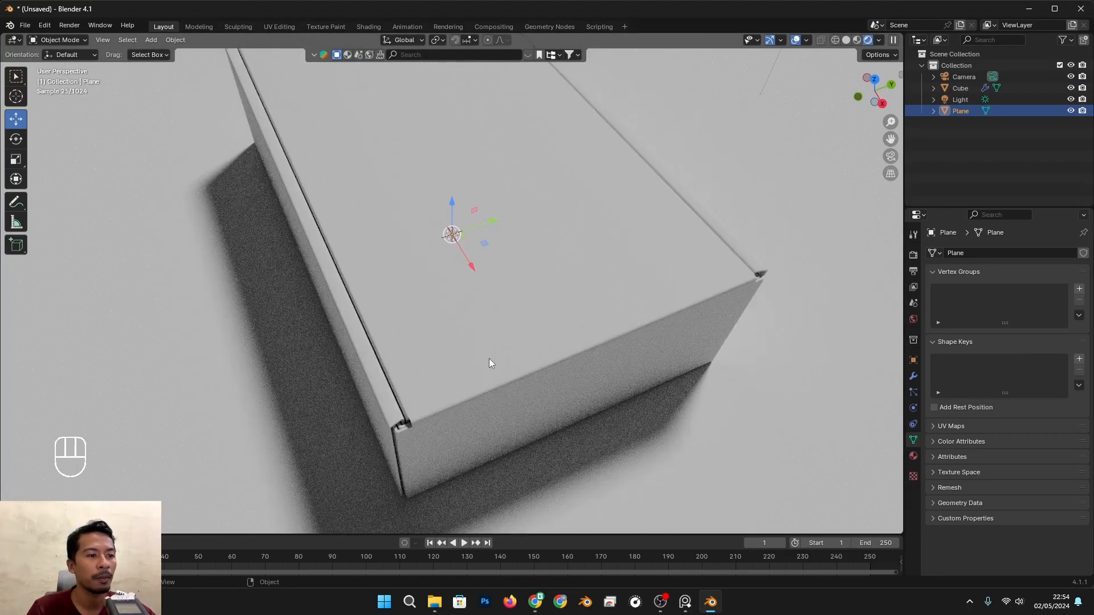
alt+drag(512, 451, 545, 411)
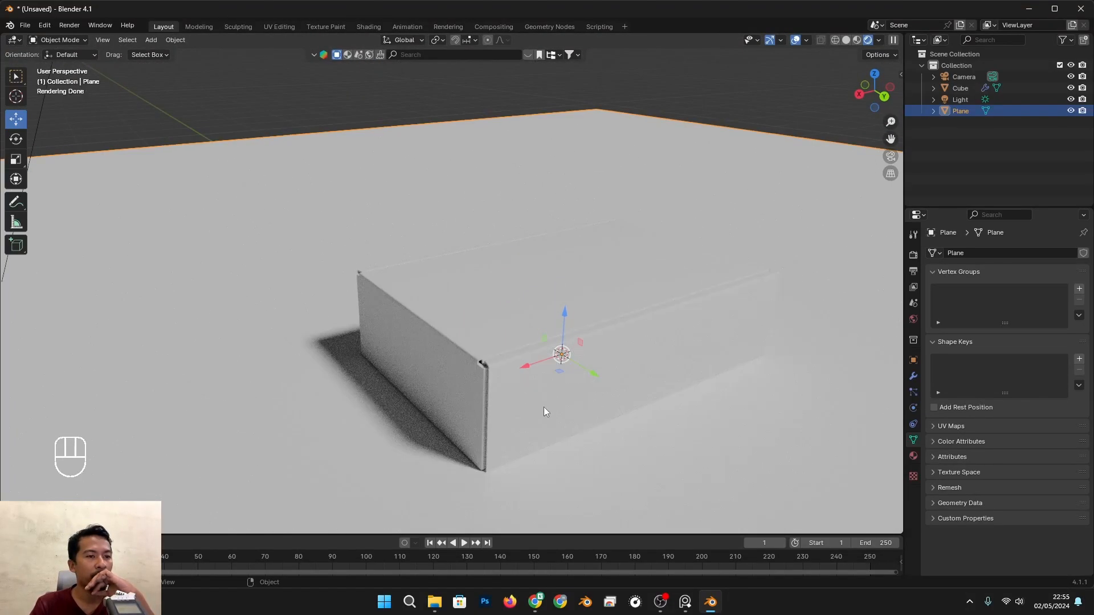
middle_drag(544, 407, 572, 371)
Compare the front corner's folds and side gap with a close-up of the green-background reference photo
key(alt+Tab)
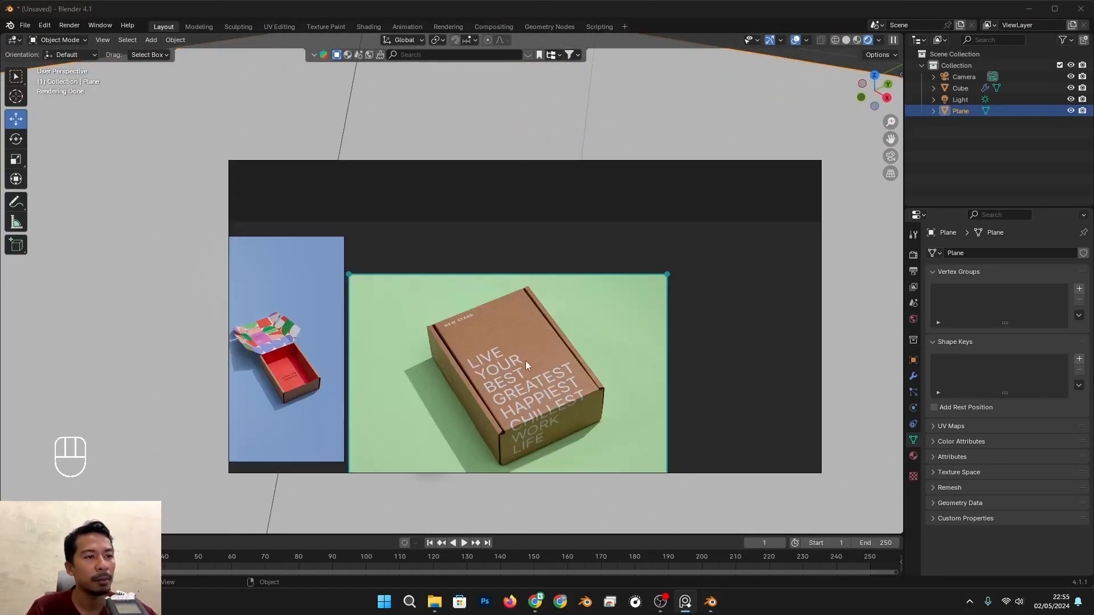
scroll(526, 362, up, 8)
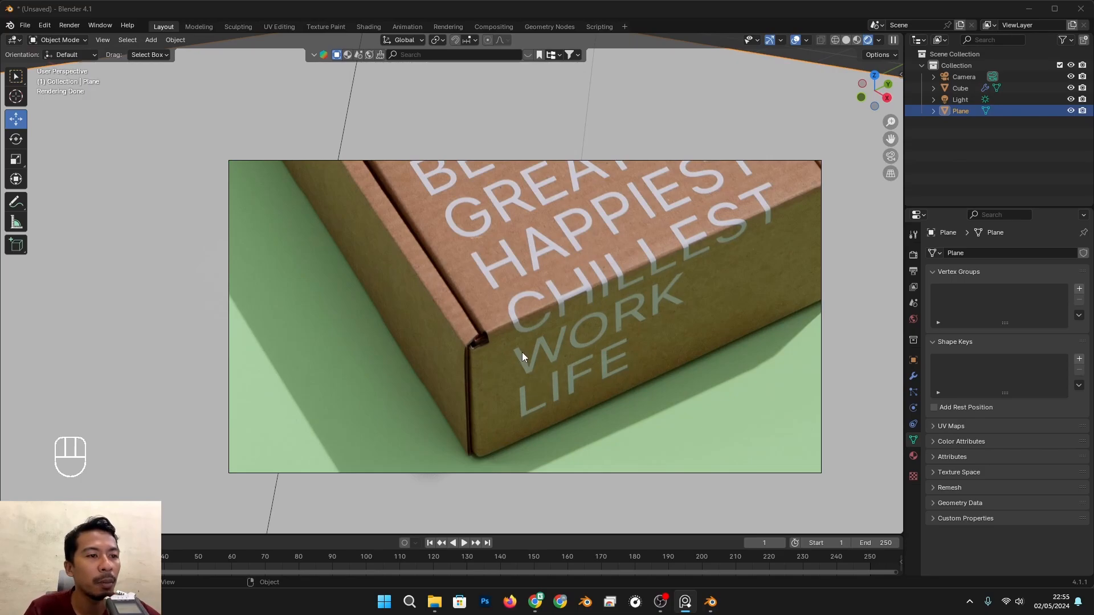
scroll(483, 359, down, 6)
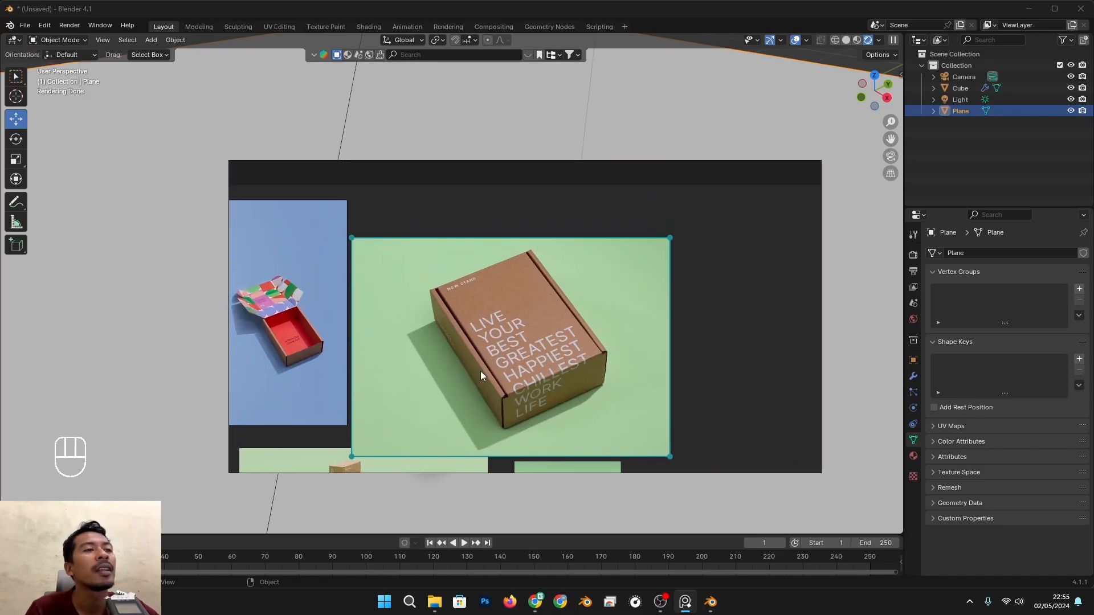
key(alt+Tab)
middle_drag(453, 341, 412, 367)
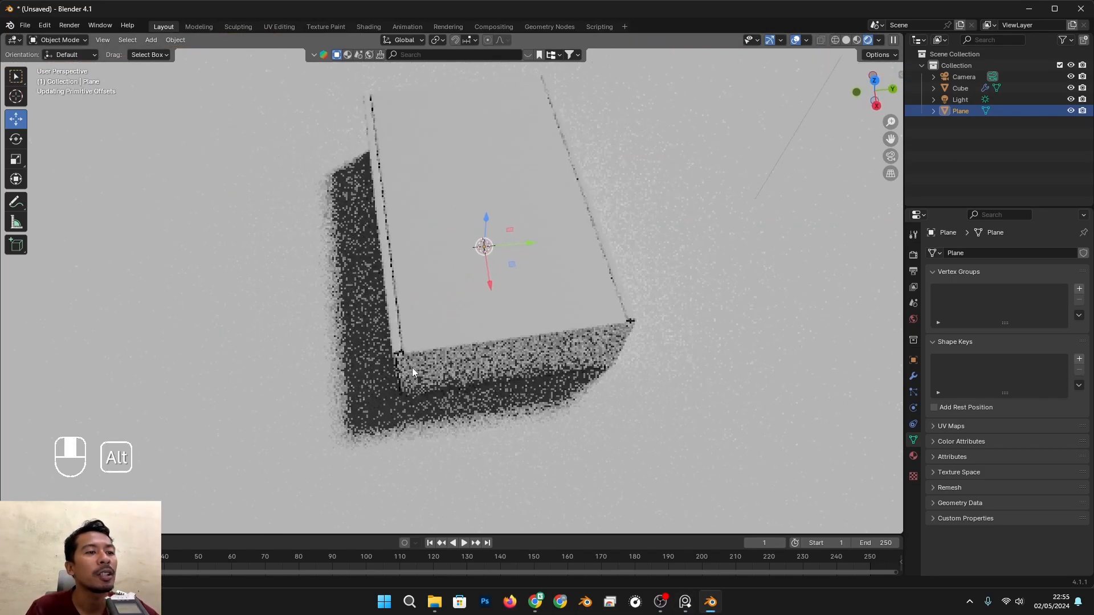
key(r)
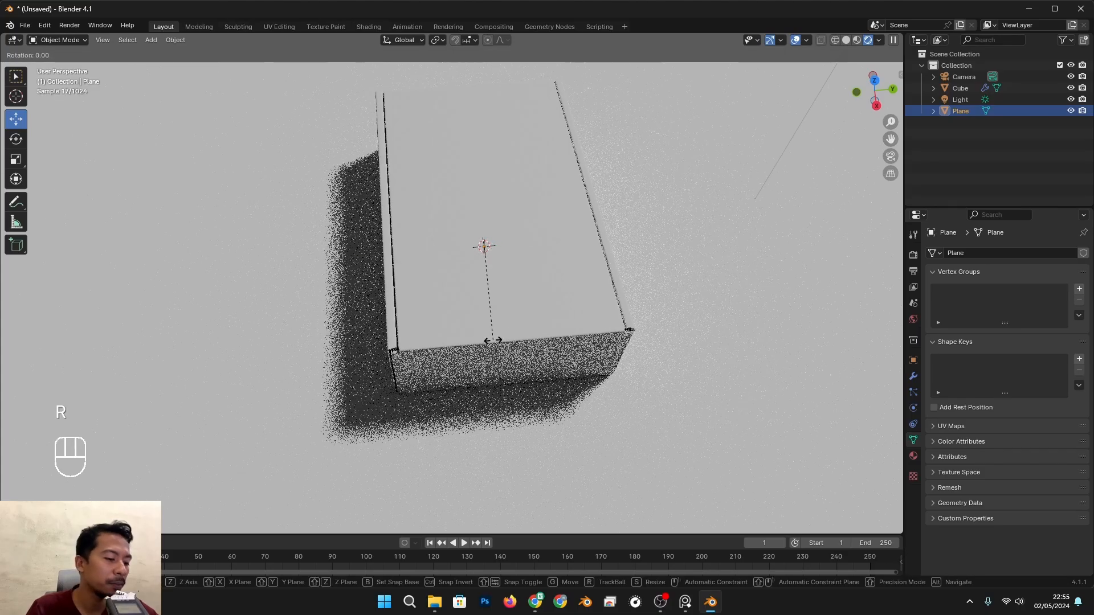
right_click(627, 285)
click(589, 265)
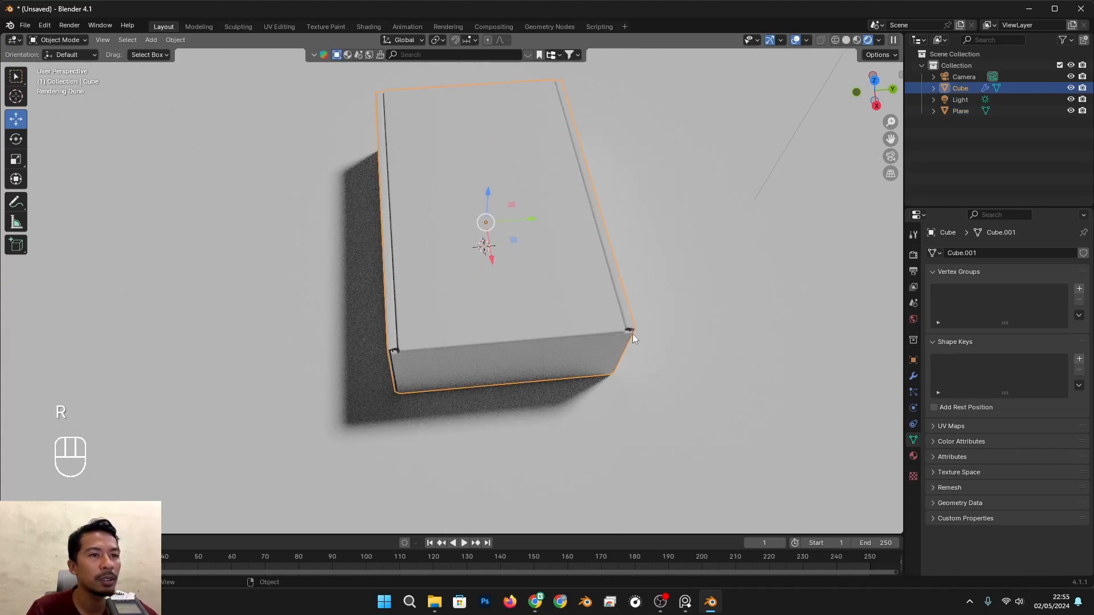
key(r)
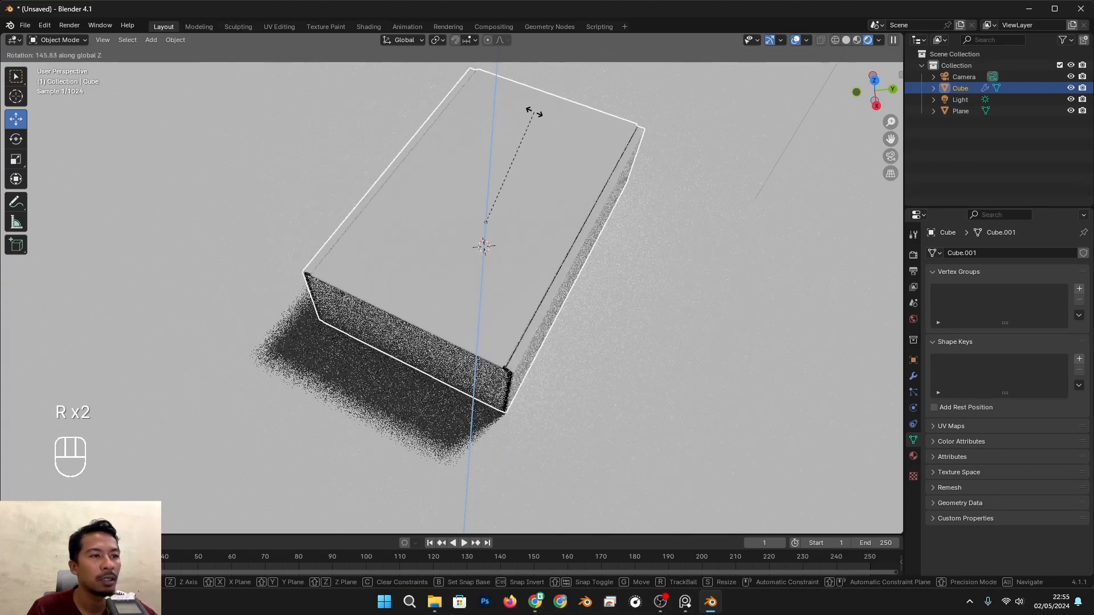
right_click(576, 251)
Examine the rendered box's opposite long side and its corner gap up close
alt+drag(579, 269, 557, 199)
scroll(638, 307, up, 4)
alt+shift+drag(730, 405, 654, 380)
scroll(485, 345, down, 5)
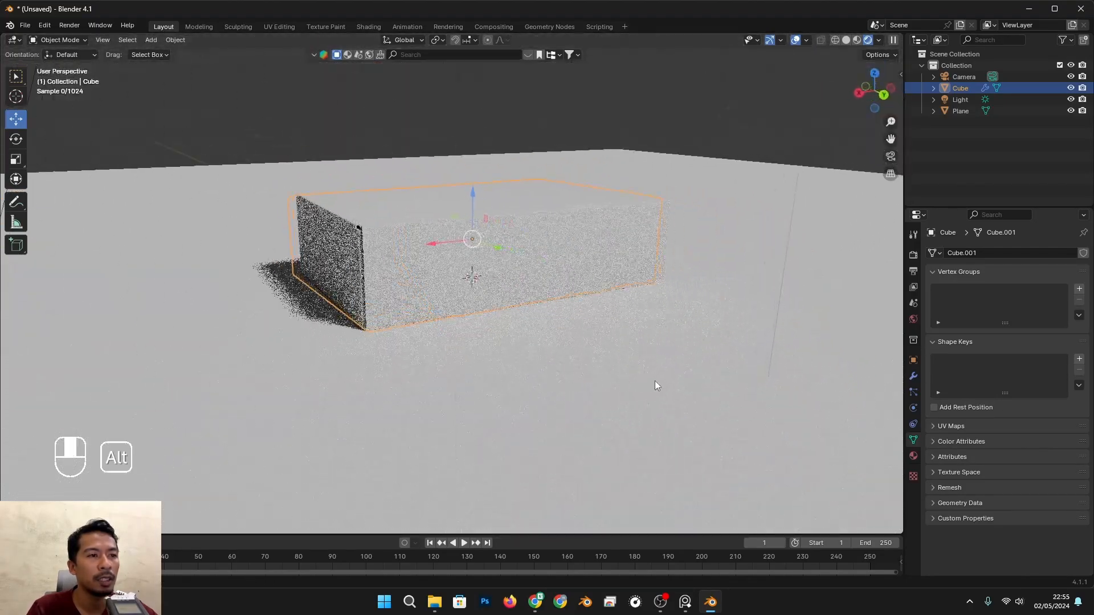
scroll(419, 344, up, 3)
mouse_move(419, 344)
alt+shift+mouse_down()
mouse_move(466, 314)
mouse_move(839, 306)
mouse_move(356, 235)
mouse_move(408, 282)
mouse_move(496, 279)
alt+shift+mouse_up()
scroll(450, 305, up, 4)
scroll(467, 322, down, 4)
Switch to solid shading and open the box mesh in edit mode at the opposite side wall's corner
key(z)
key(alt+z)
key(alt+z)
alt+shift+drag(592, 432, 454, 359)
key(Tab)
alt+drag(568, 332, 349, 320)
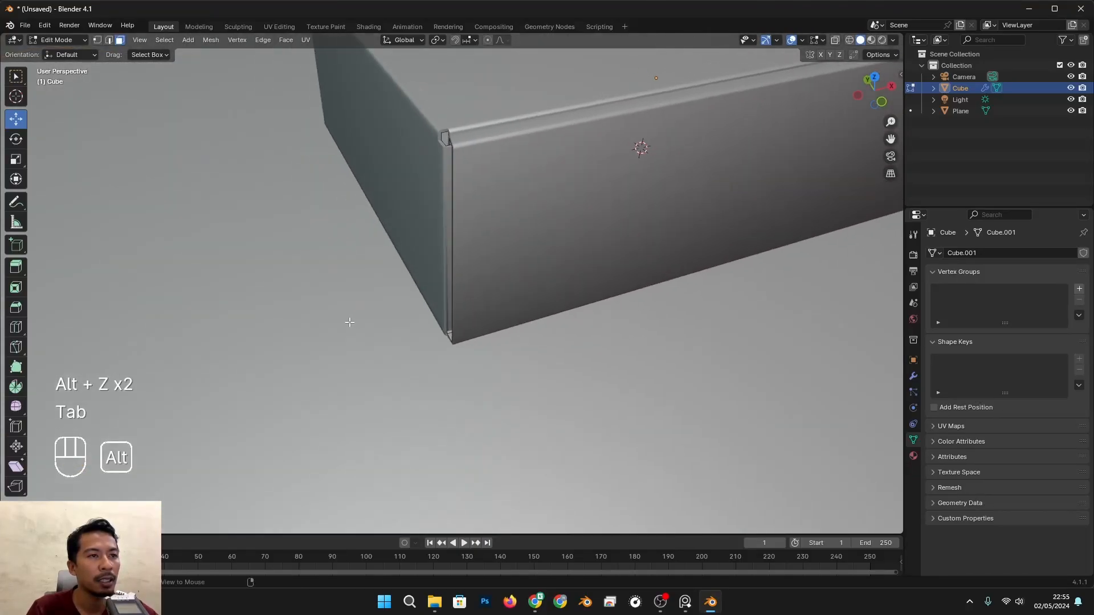
Select the tucked inner edge at the long side wall's corner and move it outward along X toward the short wall
scroll(432, 300, up, 3)
alt+shift+drag(432, 300, 429, 375)
alt+drag(429, 308, 450, 370)
key(alt+z)
key(alt+z)
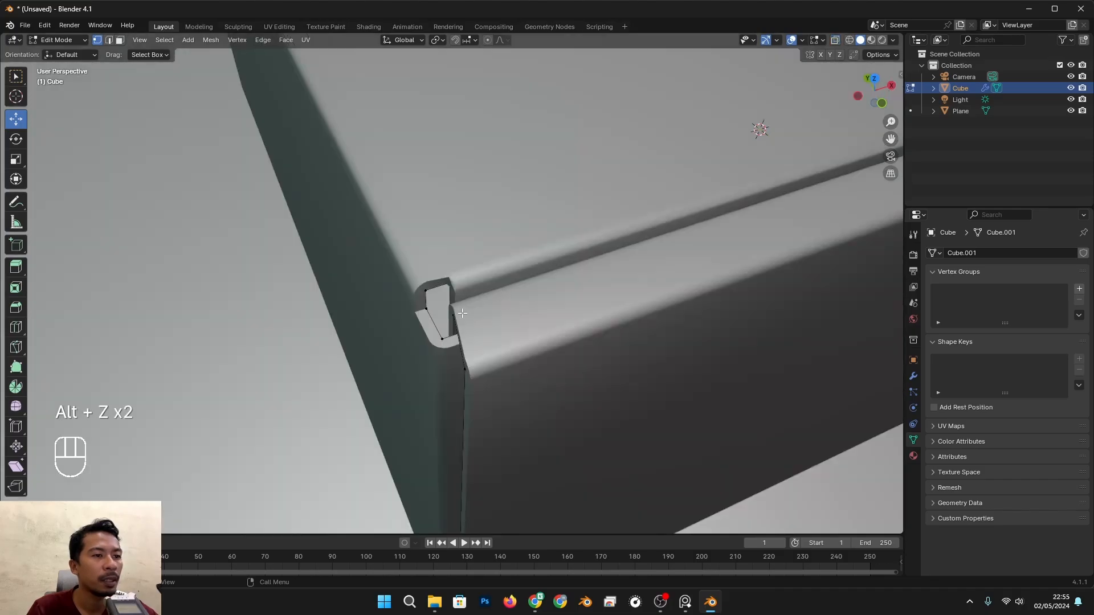
key(alt+z)
alt+shift+drag(501, 473, 488, 336)
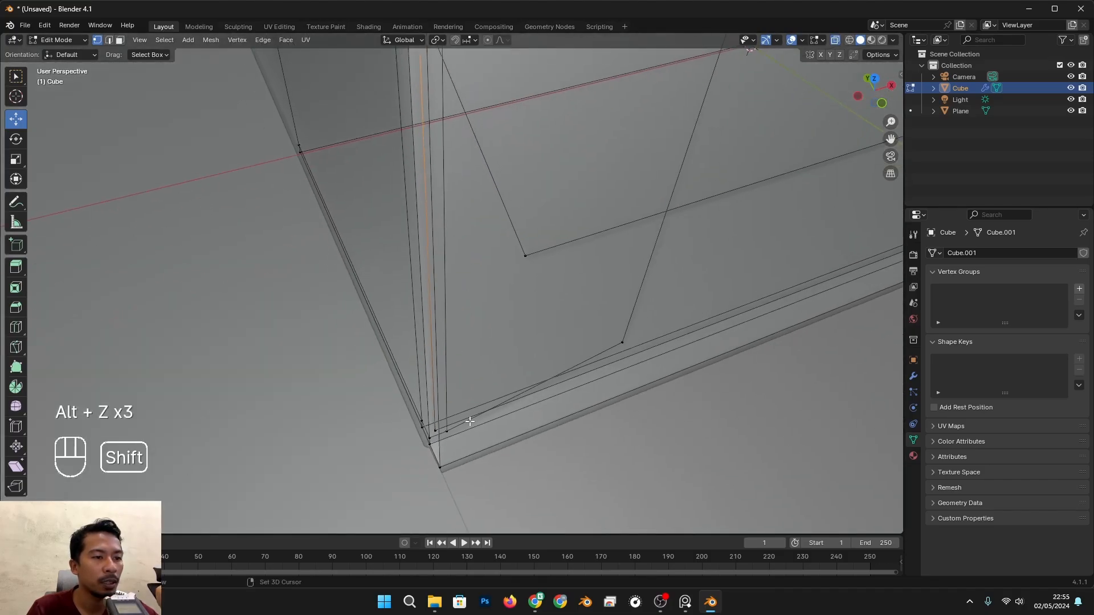
alt+shift+drag(488, 397, 487, 408)
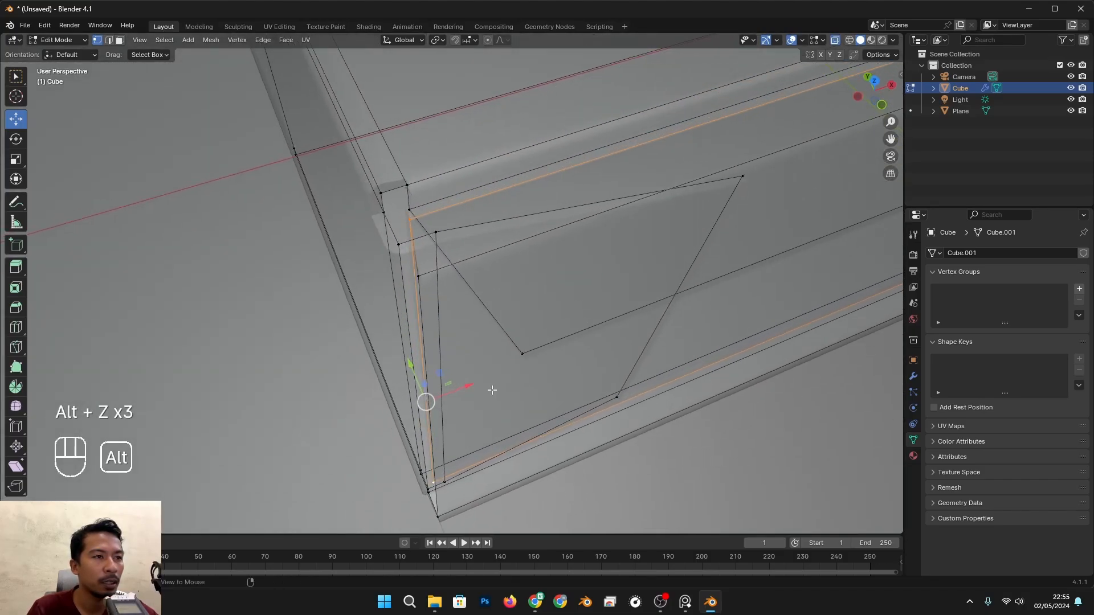
key(alt+z)
key(alt+z)
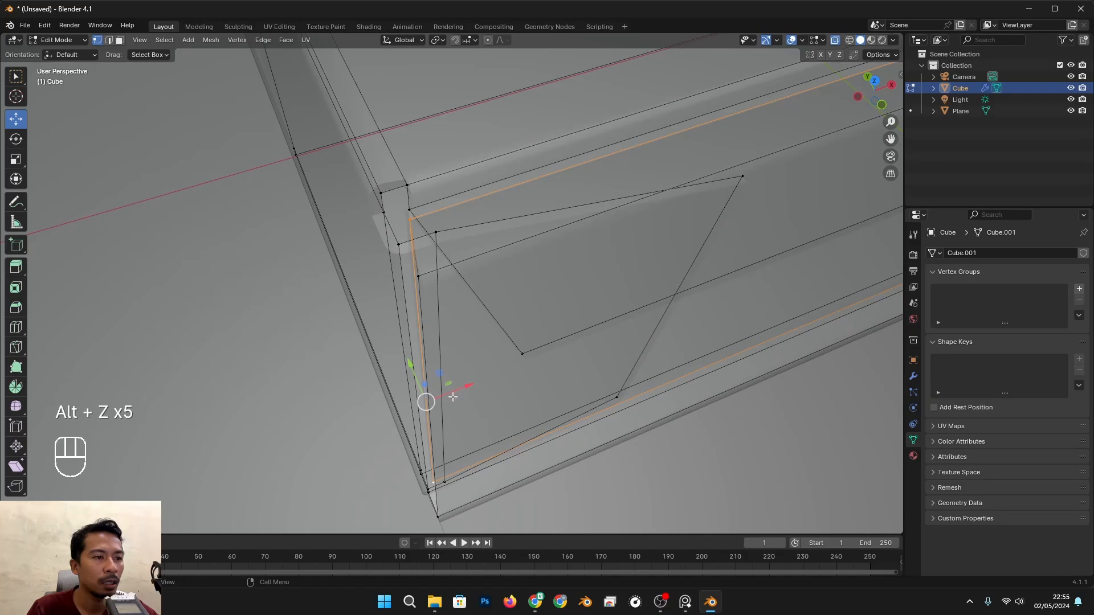
key(alt+z)
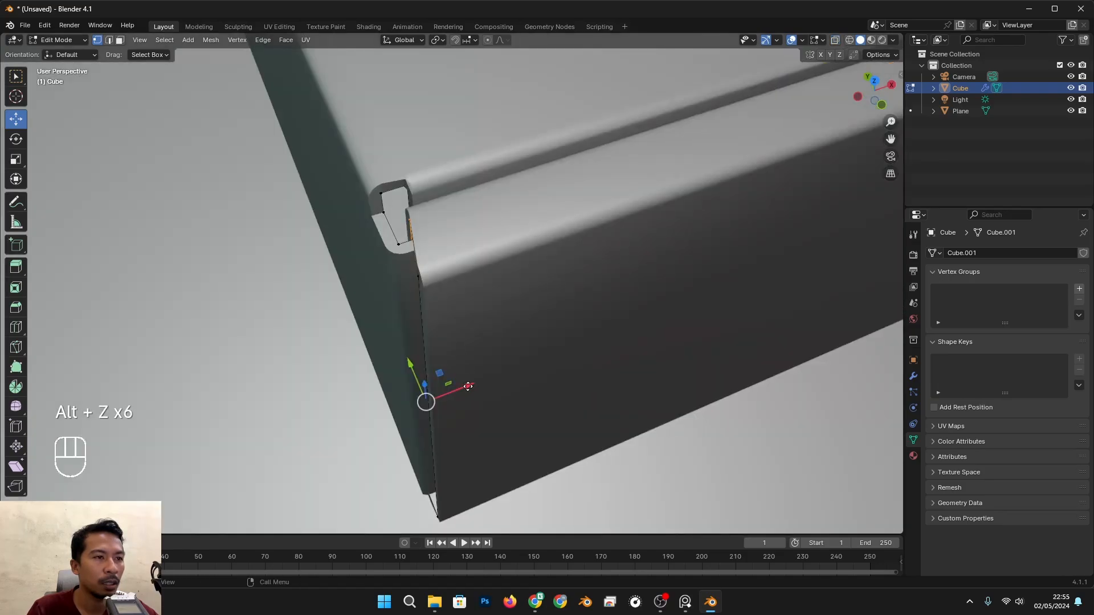
shift+drag(468, 386, 415, 422)
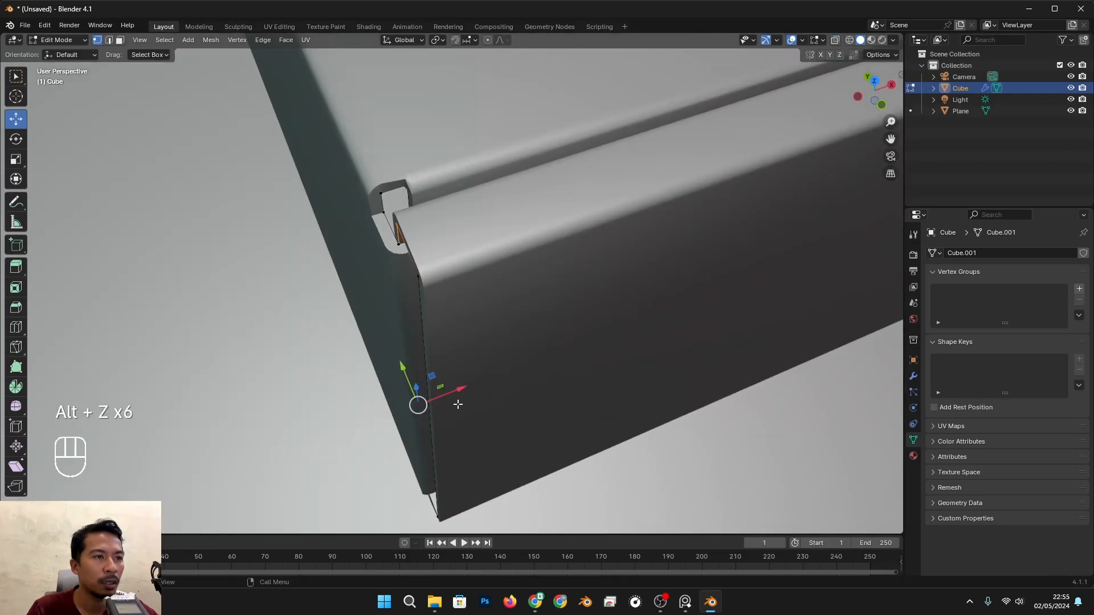
Shift the long side wall's end edges slightly along X at the corner and leave edit mode
scroll(476, 406, down, 6)
middle_drag(494, 409, 501, 412)
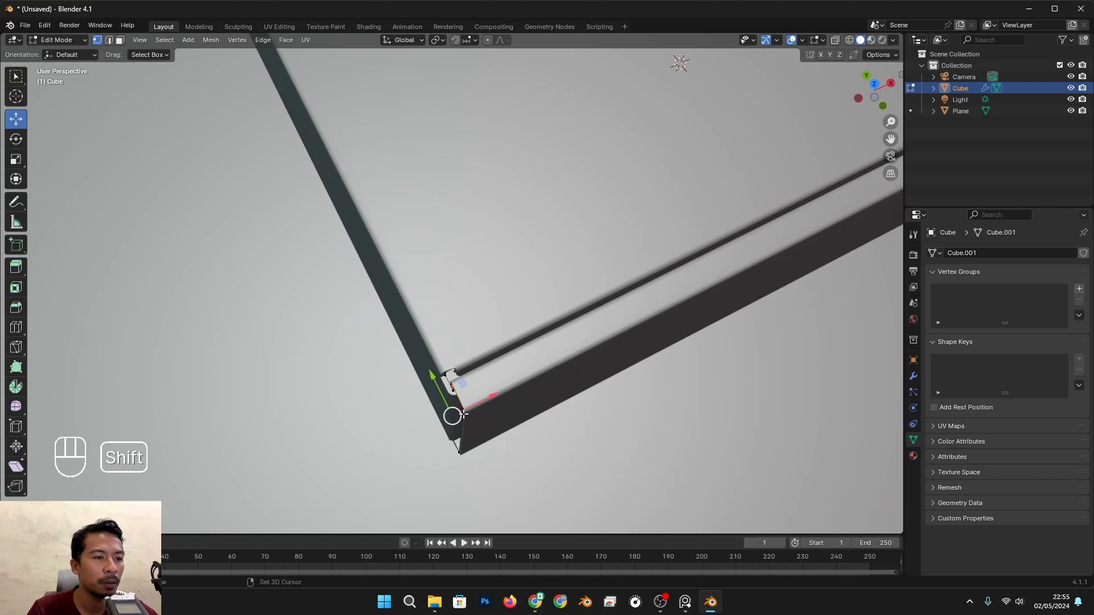
shift+drag(501, 407, 498, 409)
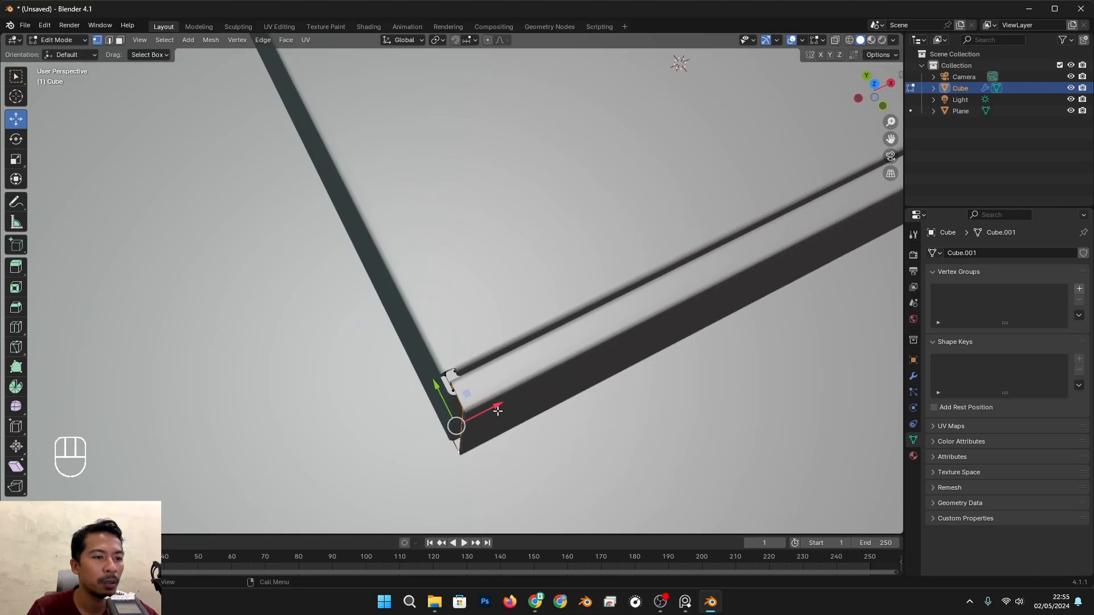
key(Tab)
alt+middle_drag(503, 408, 507, 321)
scroll(507, 320, down, 4)
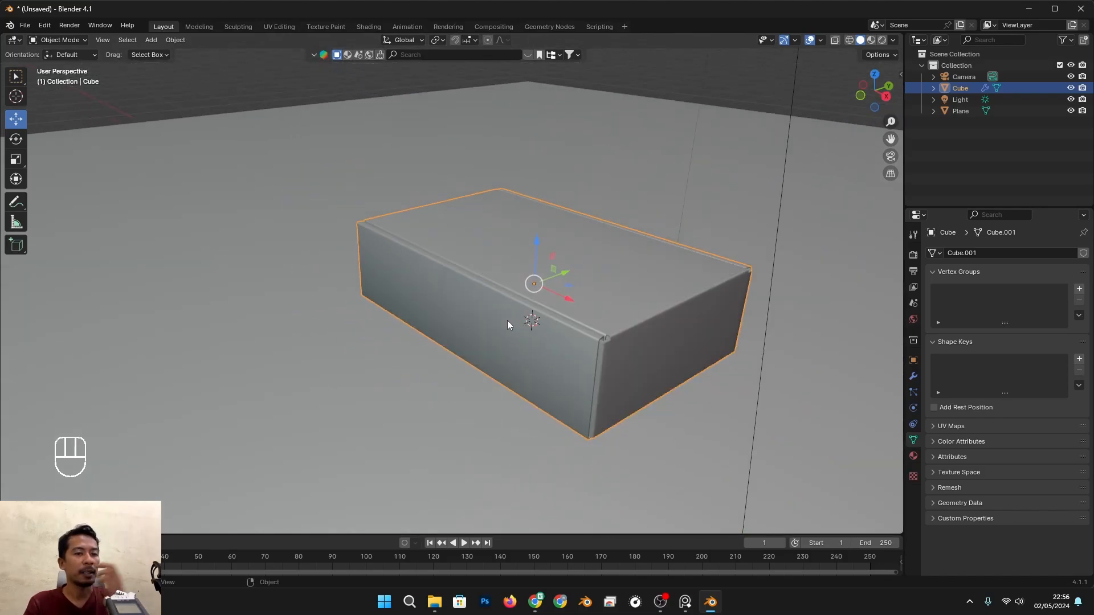
Switch to rendered shading and check the closed box's corners and shadows from several angles
scroll(692, 365, up, 2)
alt+middle_drag(715, 388, 501, 361)
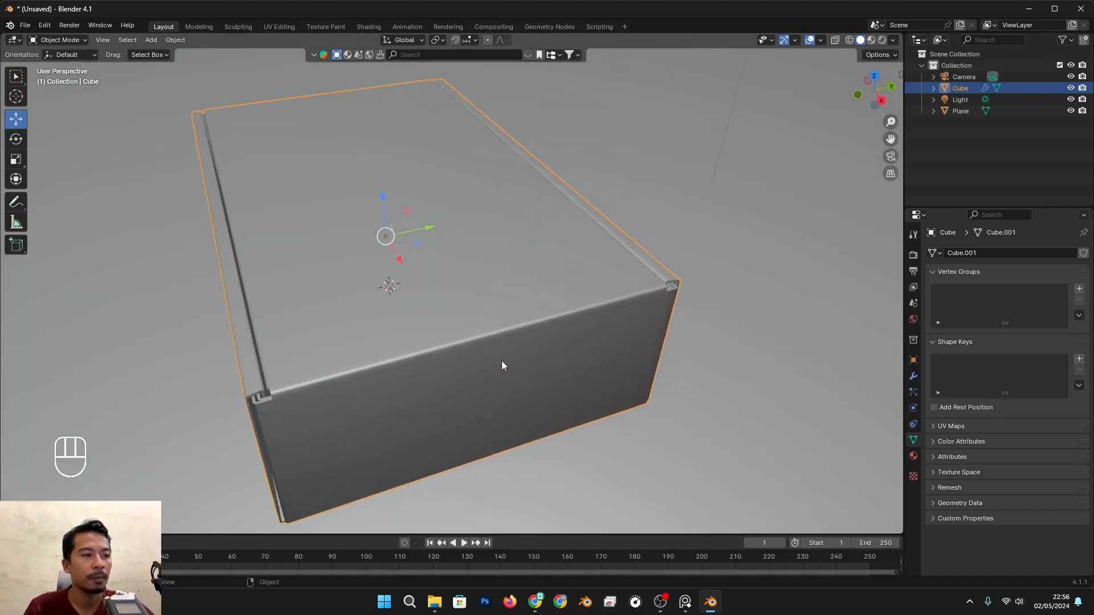
middle_drag(422, 319, 519, 322)
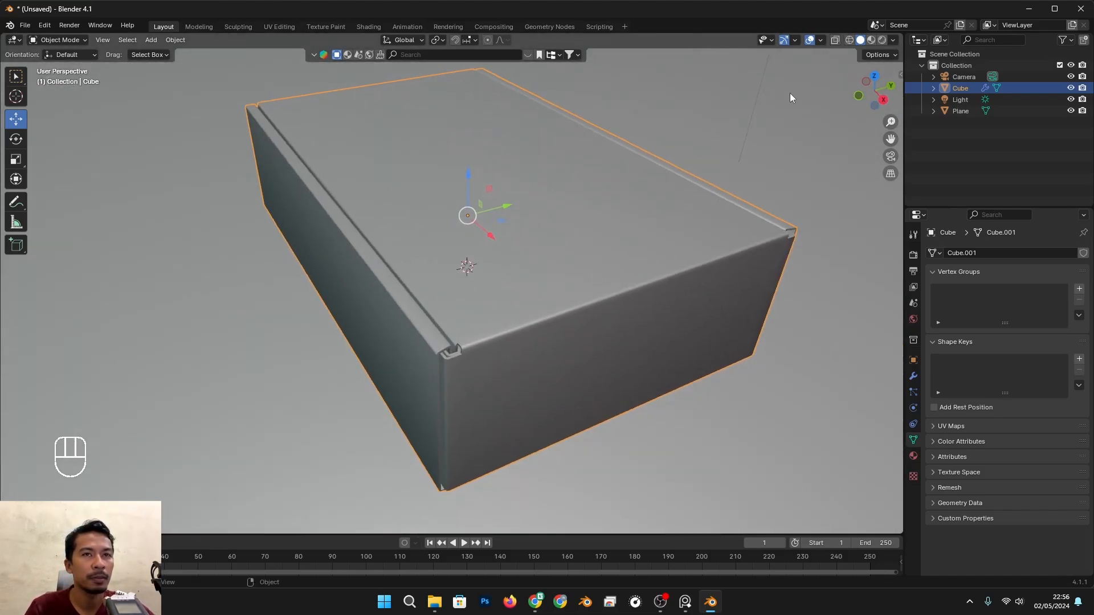
click(881, 41)
scroll(780, 188, down, 5)
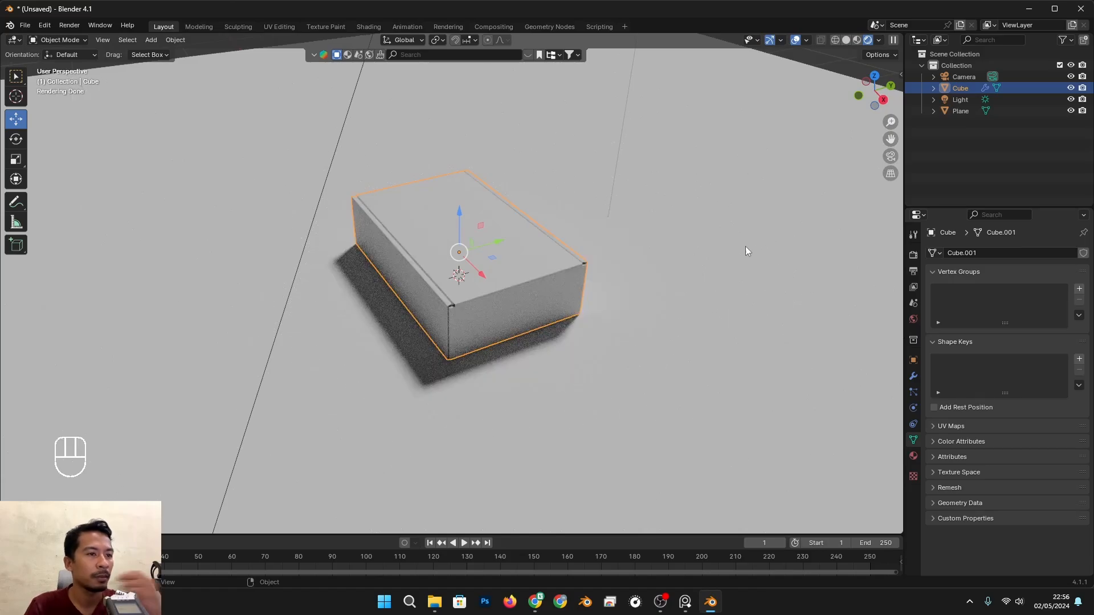
mouse_move(745, 246)
middle_down()
mouse_move(717, 285)
mouse_move(675, 292)
mouse_move(650, 320)
middle_up()
middle_drag(670, 257, 344, 330)
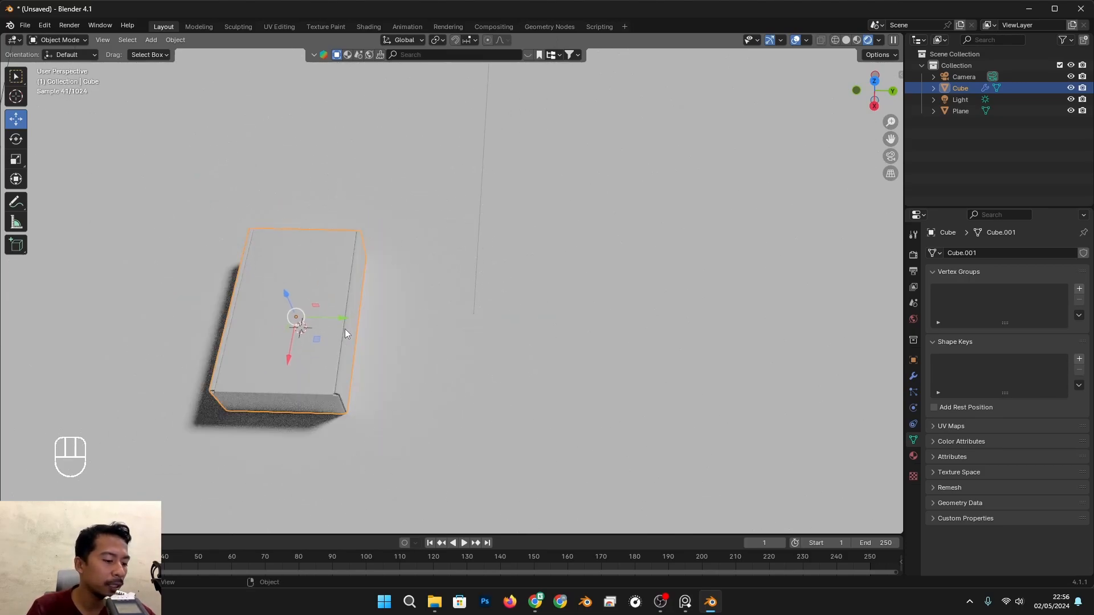
Duplicate the box and place the copy beside the original along Y
key(shift+d)
key(x)
key(y)
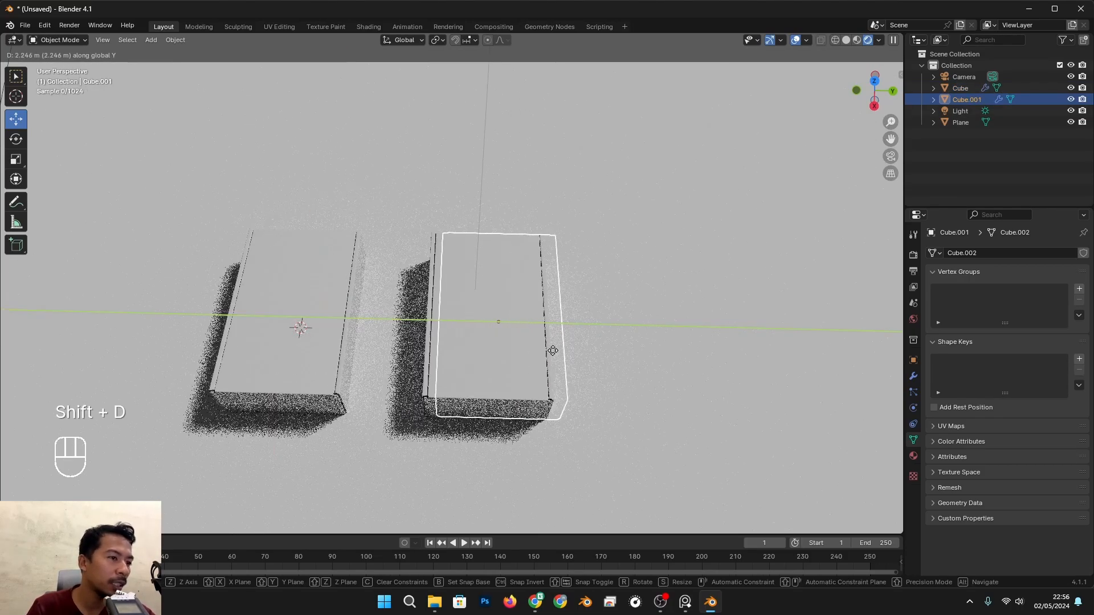
click(594, 344)
scroll(481, 355, up, 5)
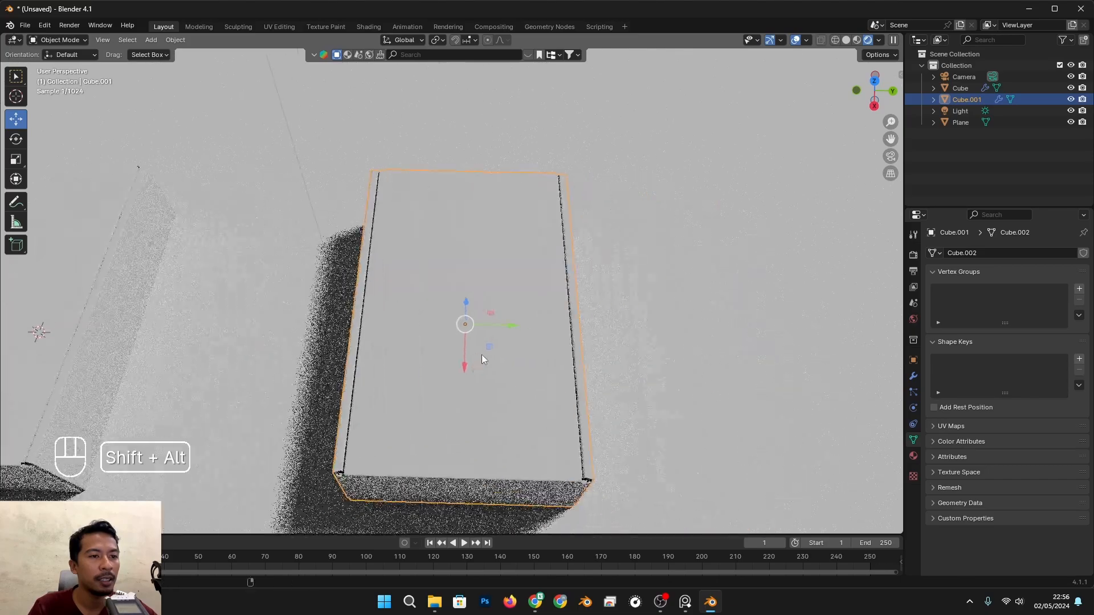
Return the viewport to solid shading and frame the duplicated box
key(alt+z)
key(z)
click(781, 343)
alt+drag(547, 360, 632, 324)
key(alt+z)
alt+shift+drag(627, 334, 661, 404)
scroll(548, 292, up, 3)
scroll(525, 333, down, 4)
alt+drag(525, 333, 504, 340)
Switch to the reference board and study the opened boxes with raised lids in the blue-background photo
key(alt+Tab)
scroll(538, 319, down, 3)
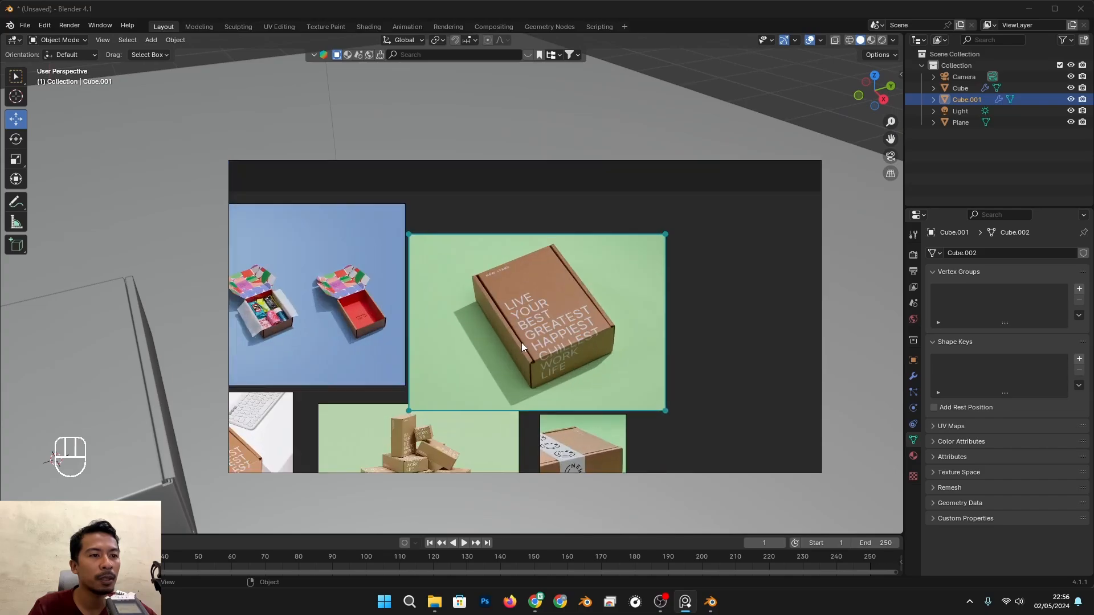
alt+drag(407, 352, 671, 288)
scroll(605, 279, up, 1)
scroll(508, 227, up, 3)
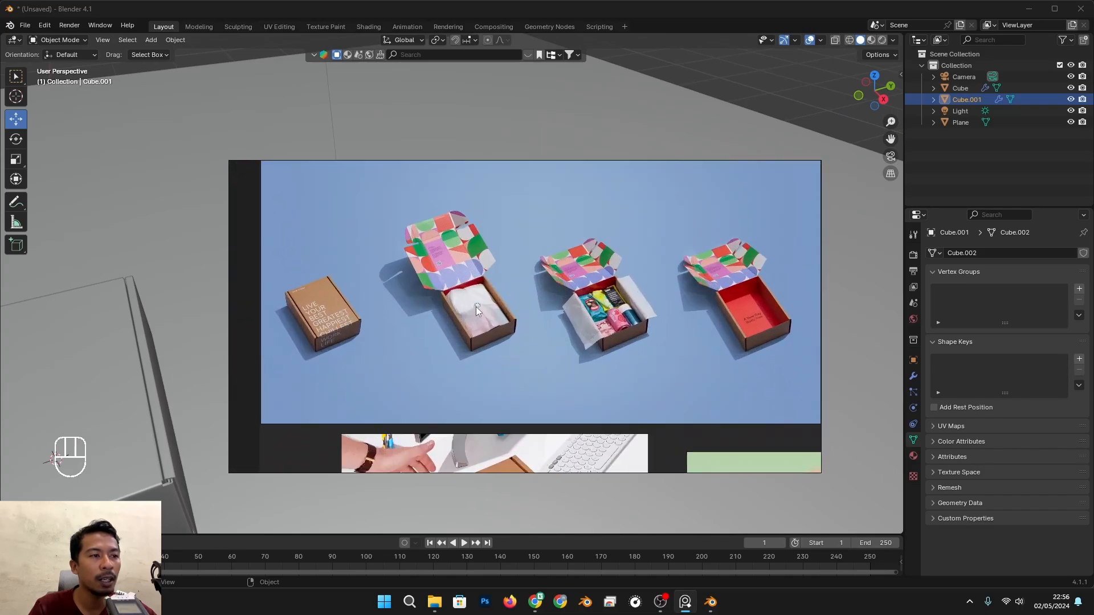
scroll(515, 296, up, 2)
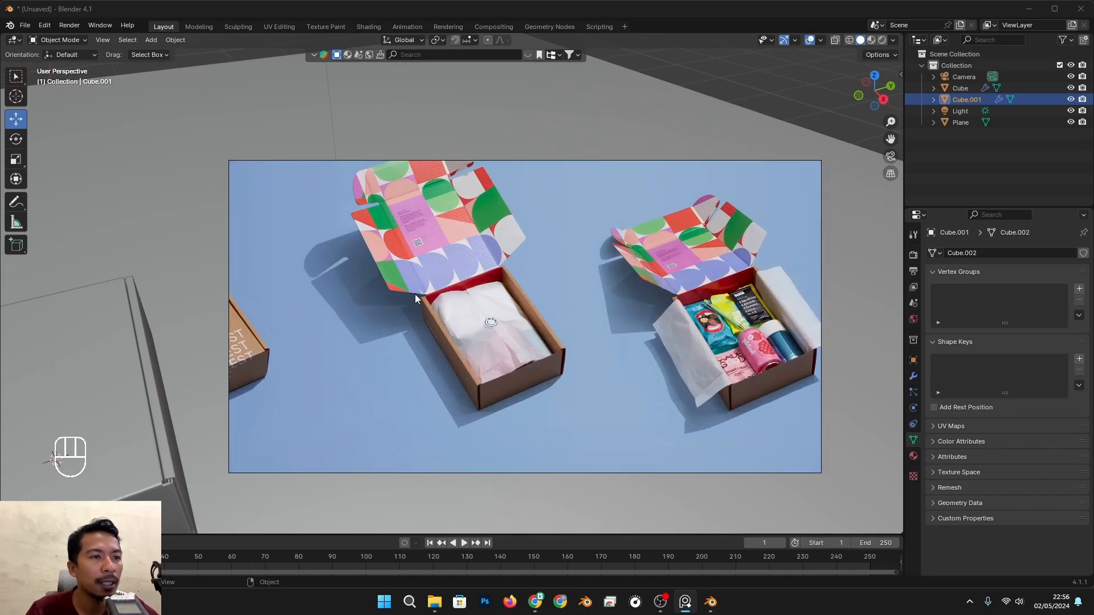
scroll(411, 350, up, 1)
scroll(453, 313, up, 1)
key(alt+Tab)
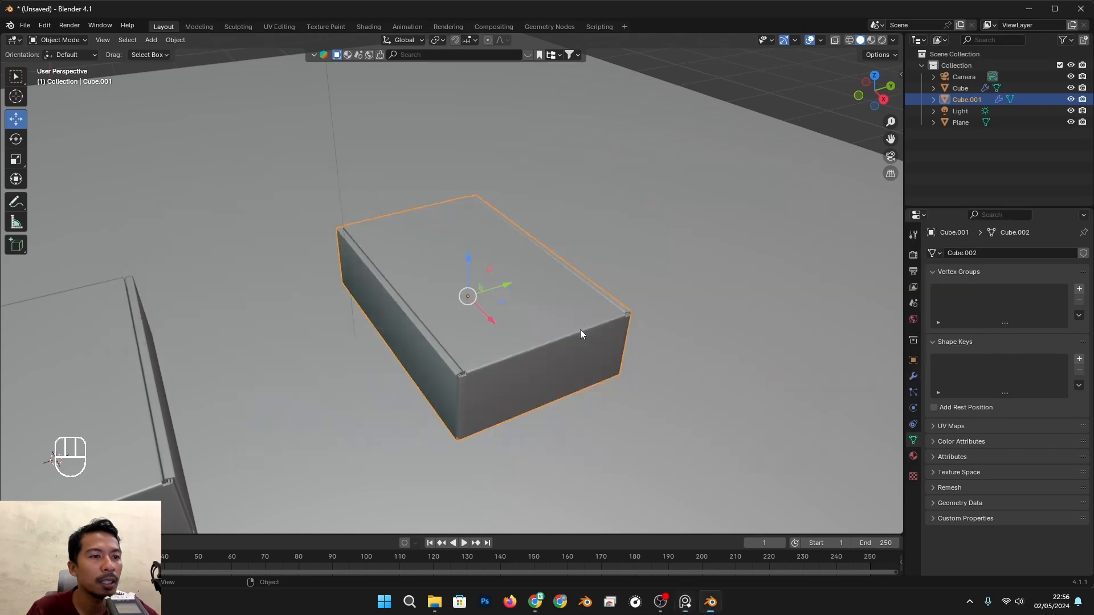
Open the duplicated box's mesh in edit mode with X-ray display on
scroll(547, 332, down, 3)
alt+drag(486, 337, 514, 323)
scroll(512, 302, up, 3)
key(Tab)
key(alt+z)
alt+drag(514, 285, 487, 381)
scroll(532, 273, up, 3)
scroll(532, 275, up, 1)
key(alt+z)
key(alt+z)
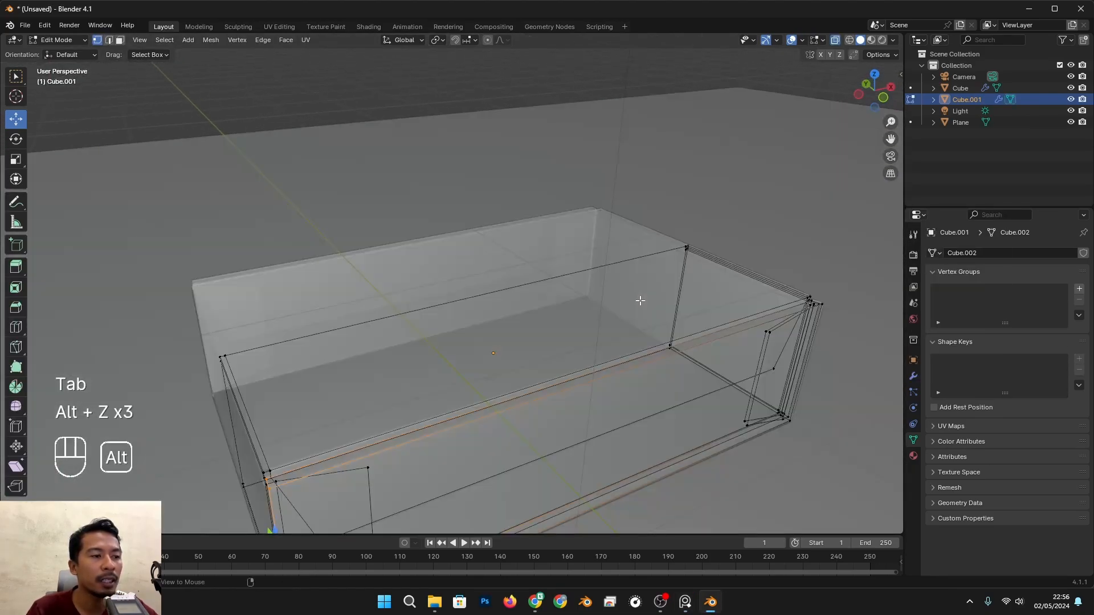
Examine the duplicated box's folded long wall, tucked corner flaps and short side walls in X-ray display
alt+drag(575, 357, 683, 365)
scroll(507, 310, up, 2)
alt+drag(517, 314, 517, 288)
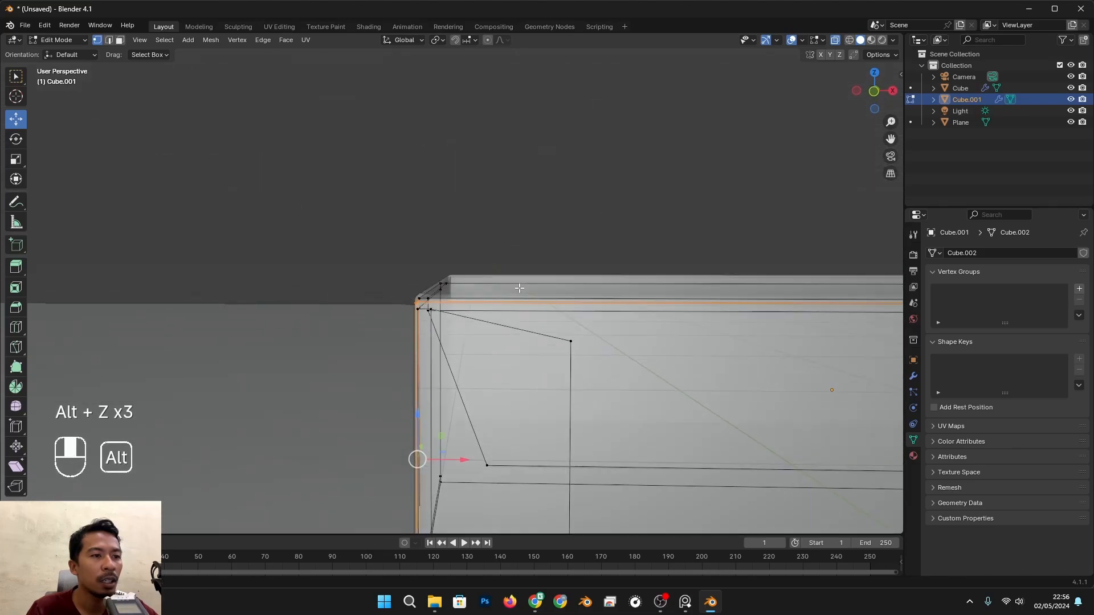
scroll(518, 288, down, 4)
alt+shift+drag(655, 337, 479, 313)
alt+drag(480, 313, 482, 344)
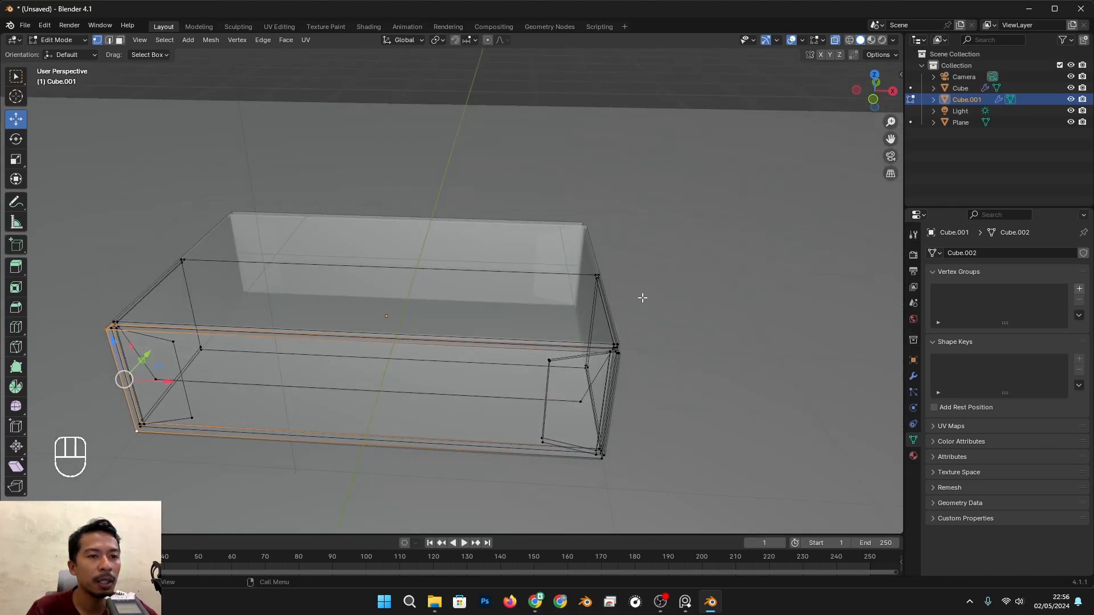
alt+drag(618, 324, 550, 311)
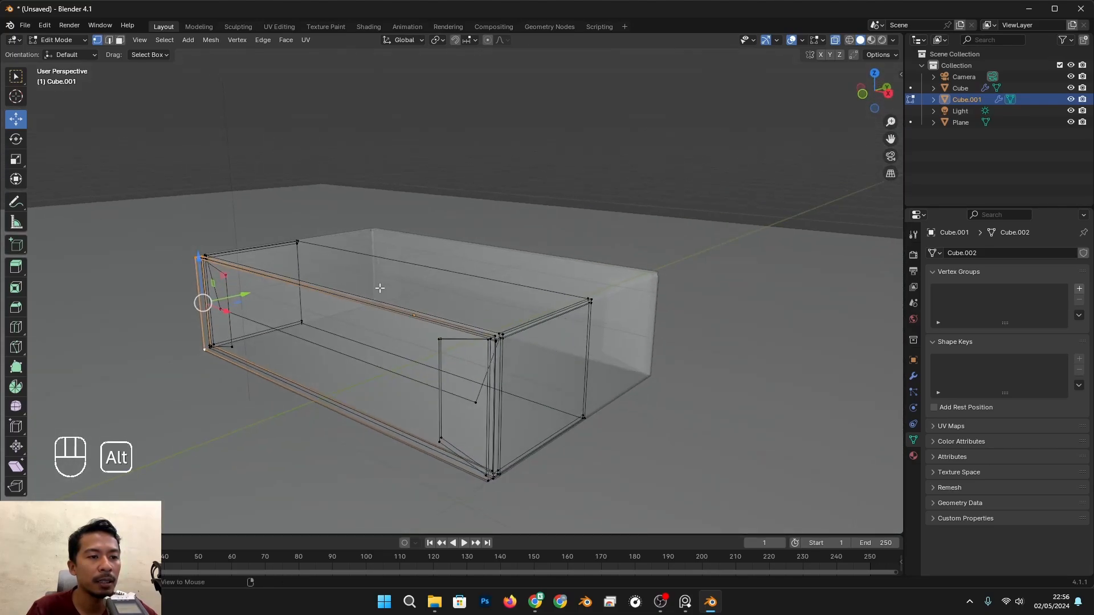
alt+drag(366, 285, 417, 284)
Select the top edges of the short side wall and snap the 3D cursor to the selection
alt+shift+drag(185, 277, 381, 346)
scroll(427, 270, up, 2)
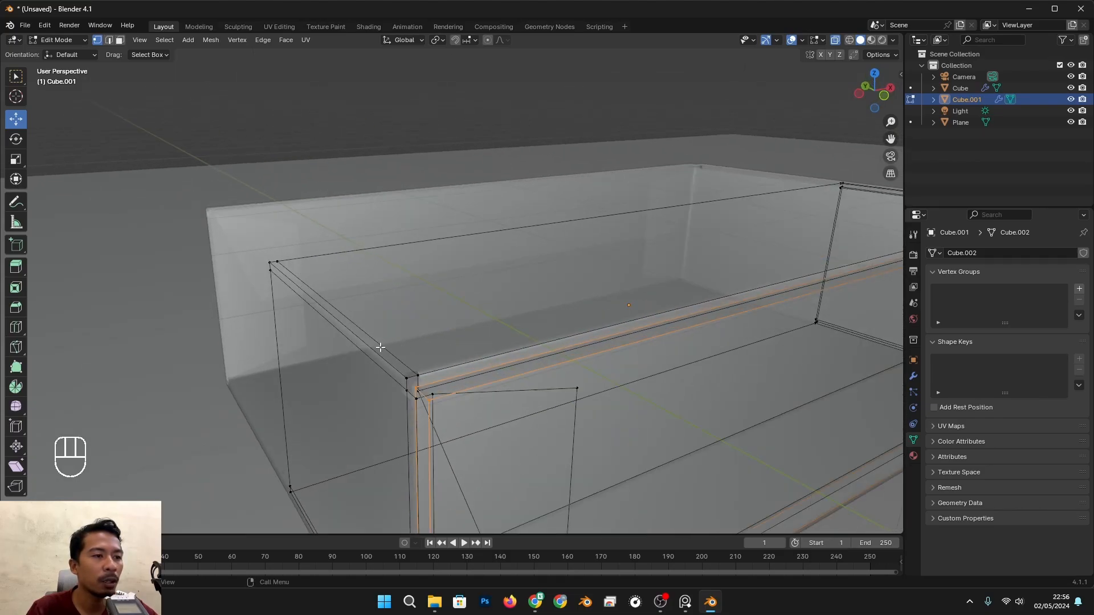
key(alt+z)
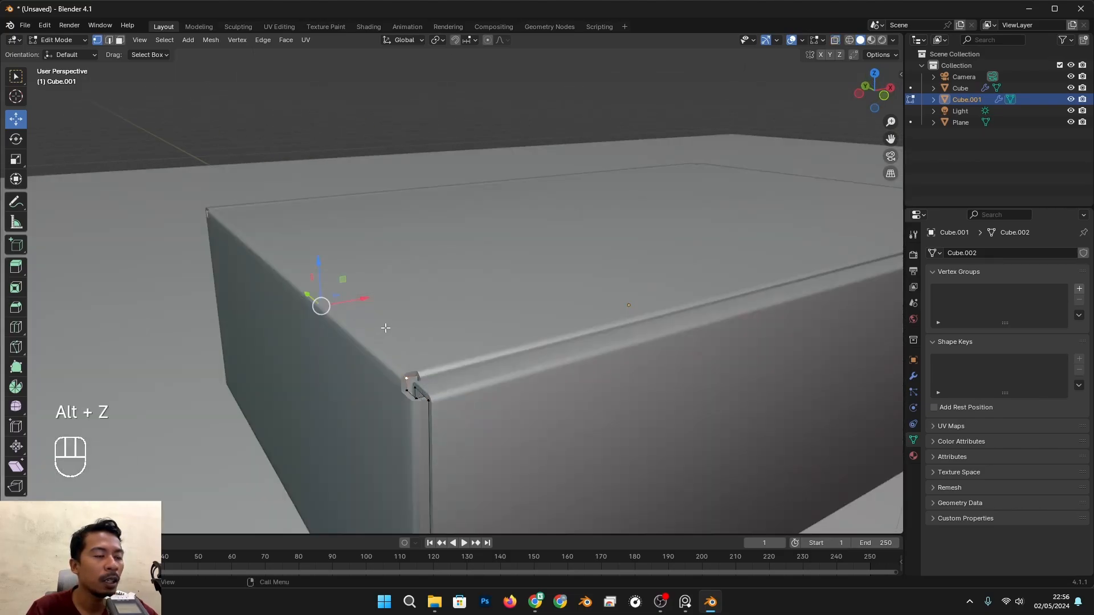
scroll(393, 322, down, 5)
scroll(447, 308, up, 5)
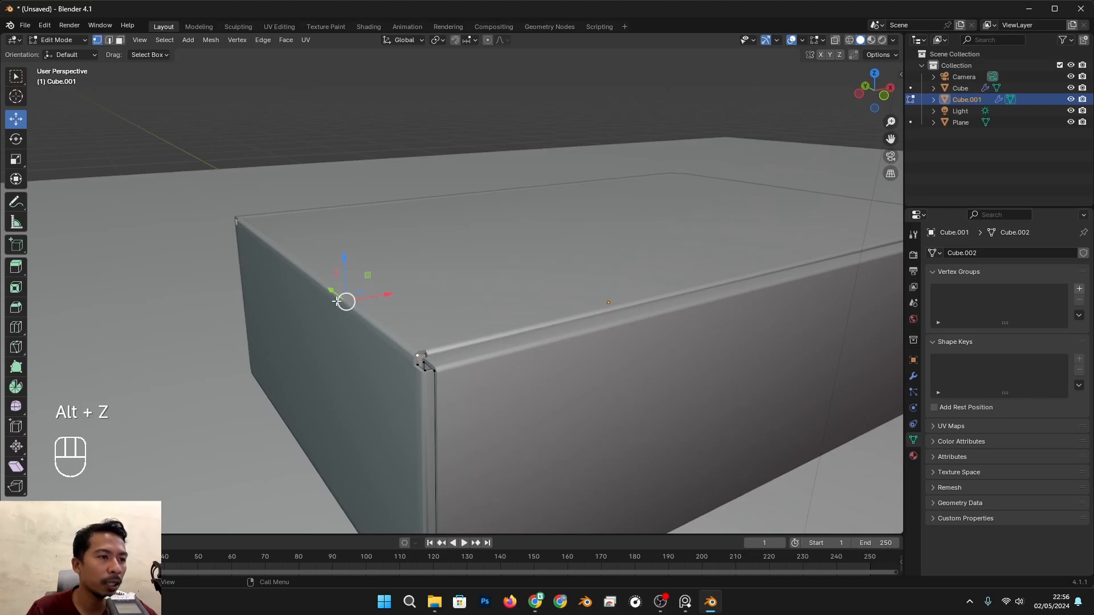
key(alt+z)
alt+drag(336, 301, 371, 212)
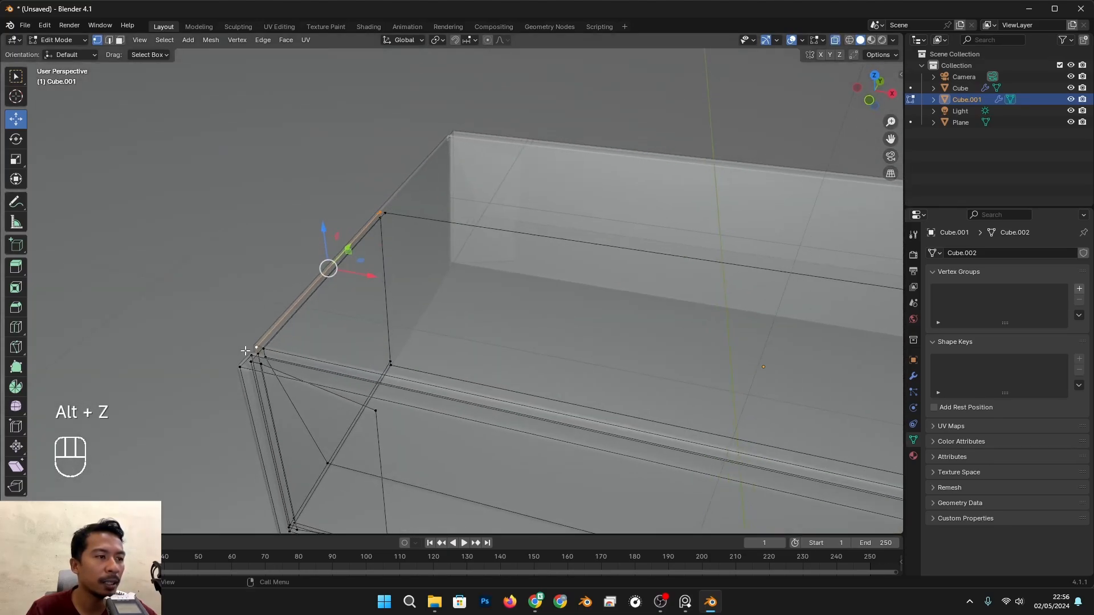
alt+drag(465, 274, 483, 277)
scroll(405, 254, down, 7)
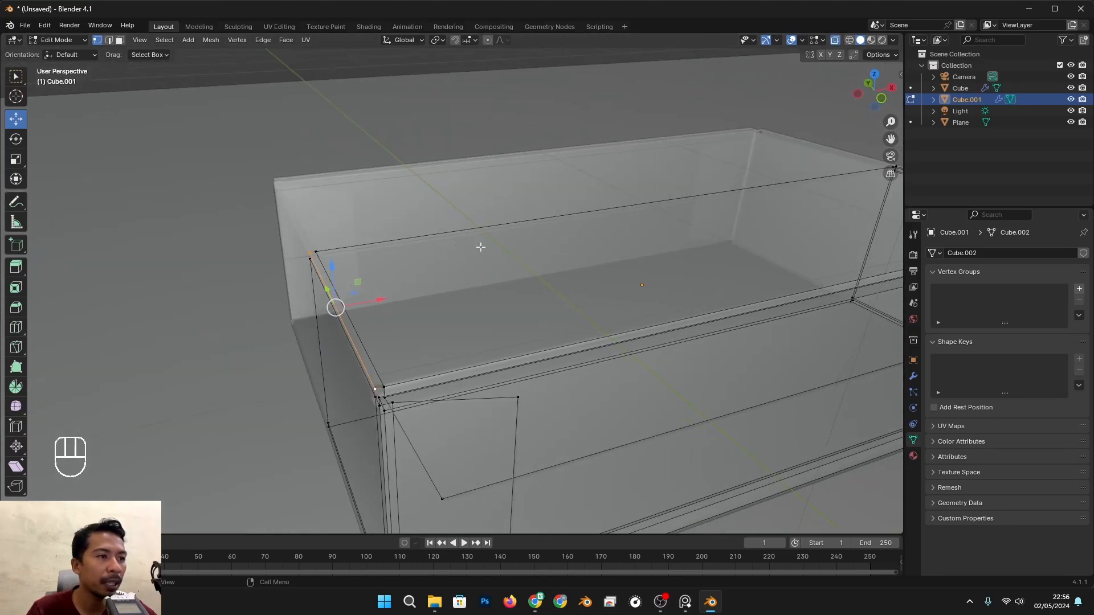
scroll(465, 301, up, 6)
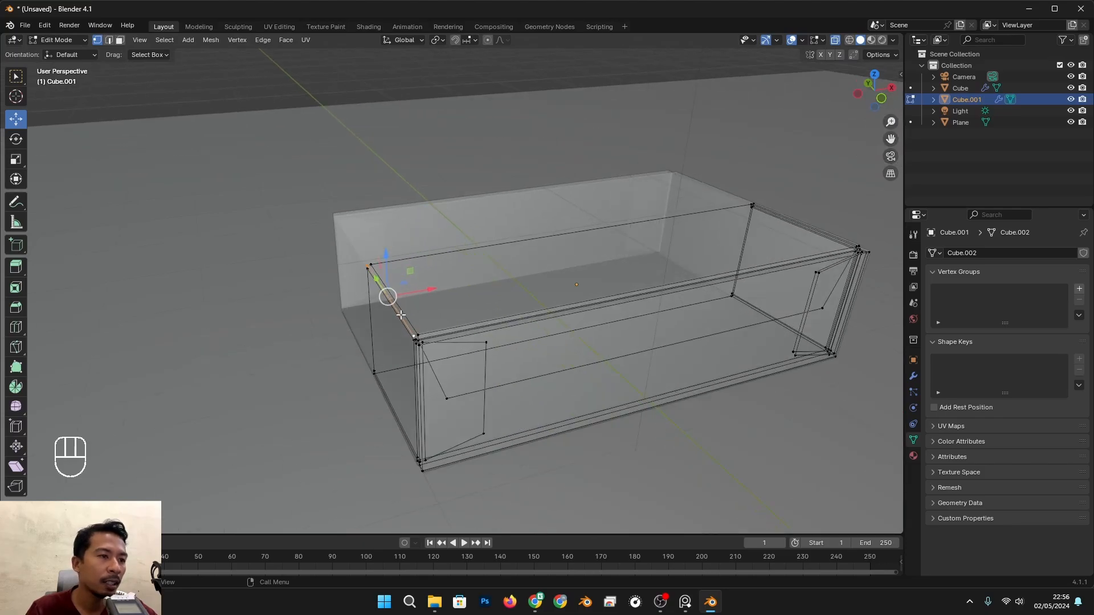
middle_drag(334, 317, 345, 305)
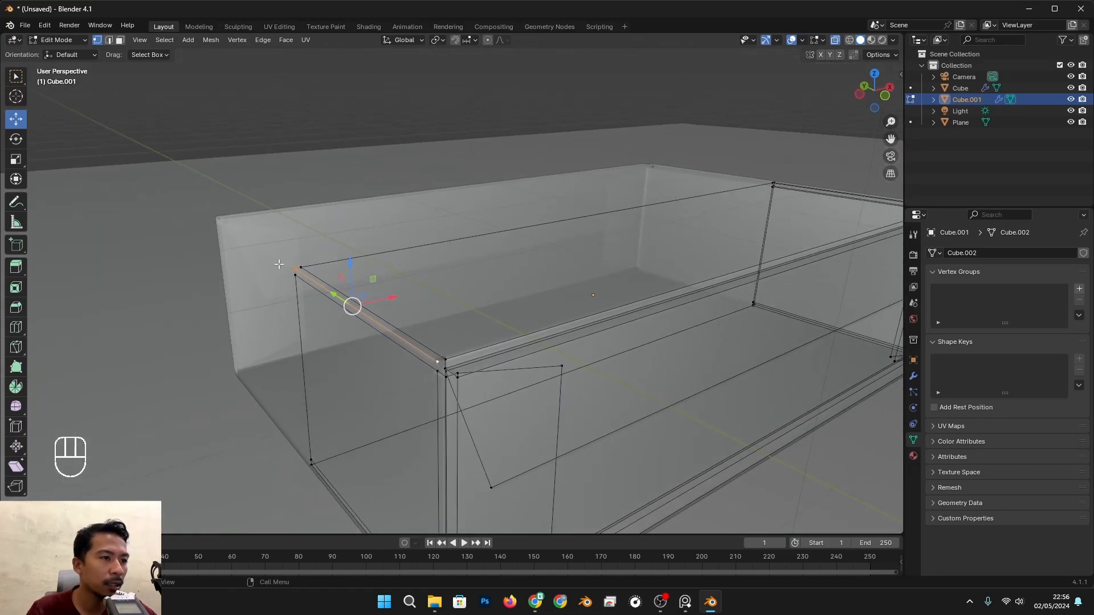
key(shift+s)
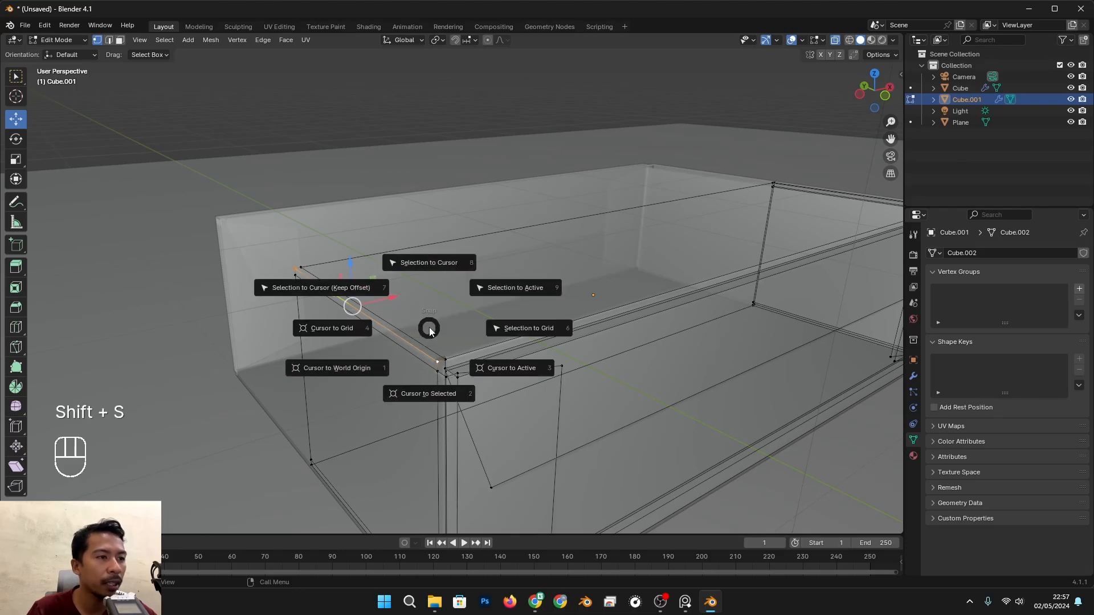
click(427, 395)
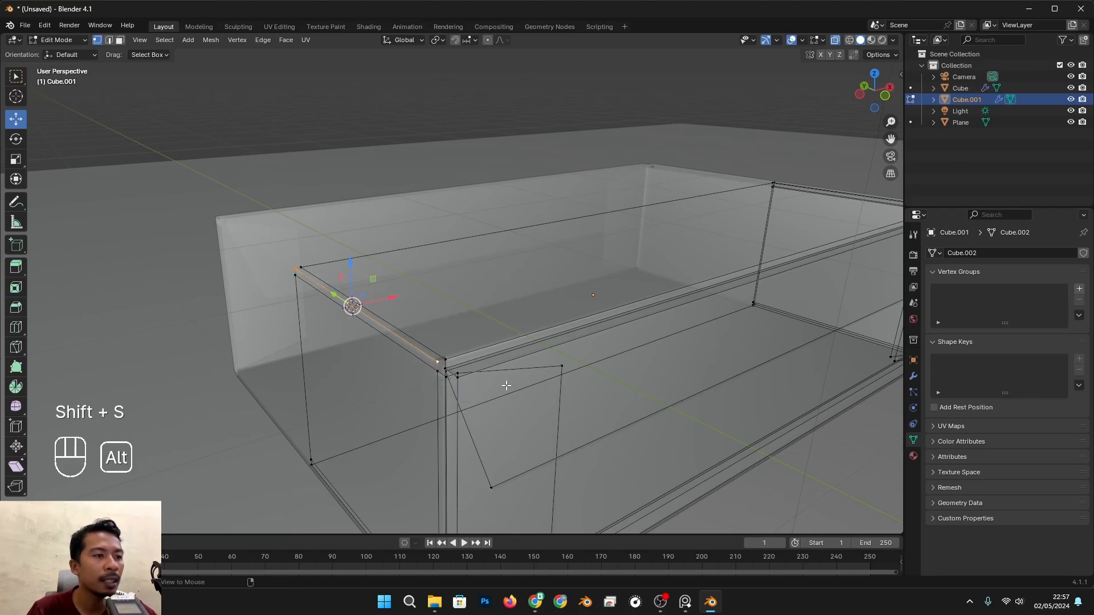
Examine the short side wall's top fold and the adjoining lid vertices around the 3D cursor
scroll(606, 371, down, 5)
scroll(712, 416, down, 1)
scroll(495, 262, up, 9)
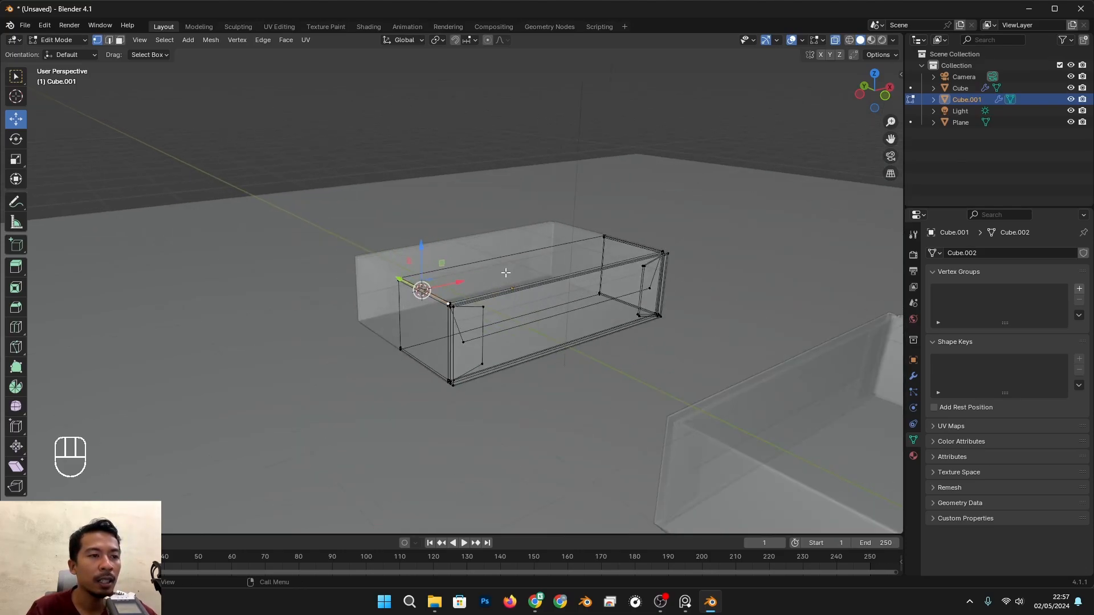
alt+shift+middle_drag(474, 245, 527, 221)
alt+middle_drag(638, 256, 473, 237)
alt+middle_drag(279, 210, 409, 243)
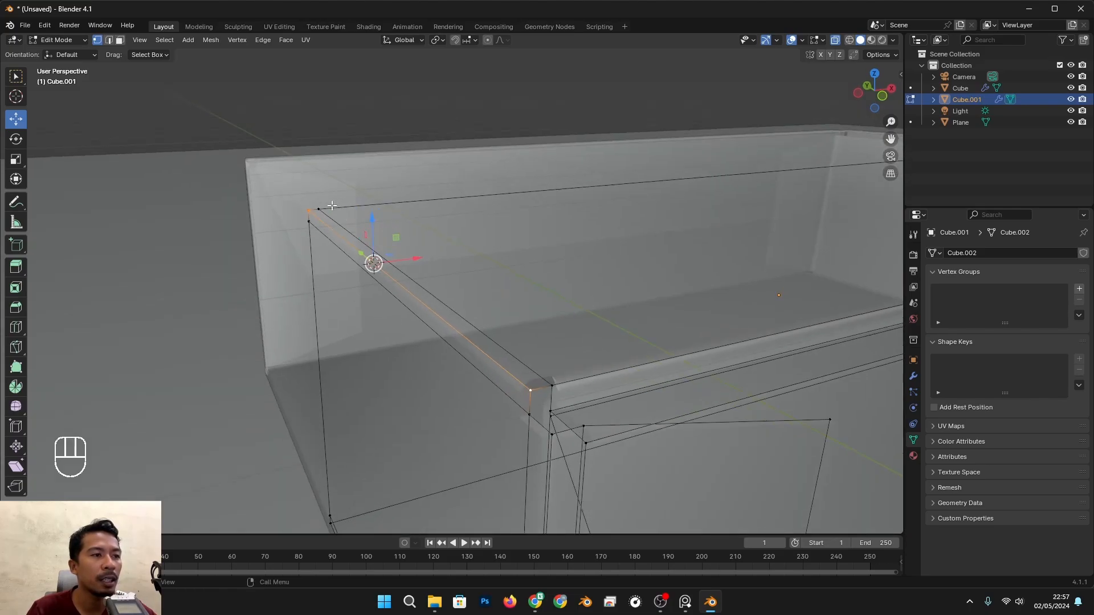
middle_drag(332, 205, 296, 206)
scroll(530, 336, down, 4)
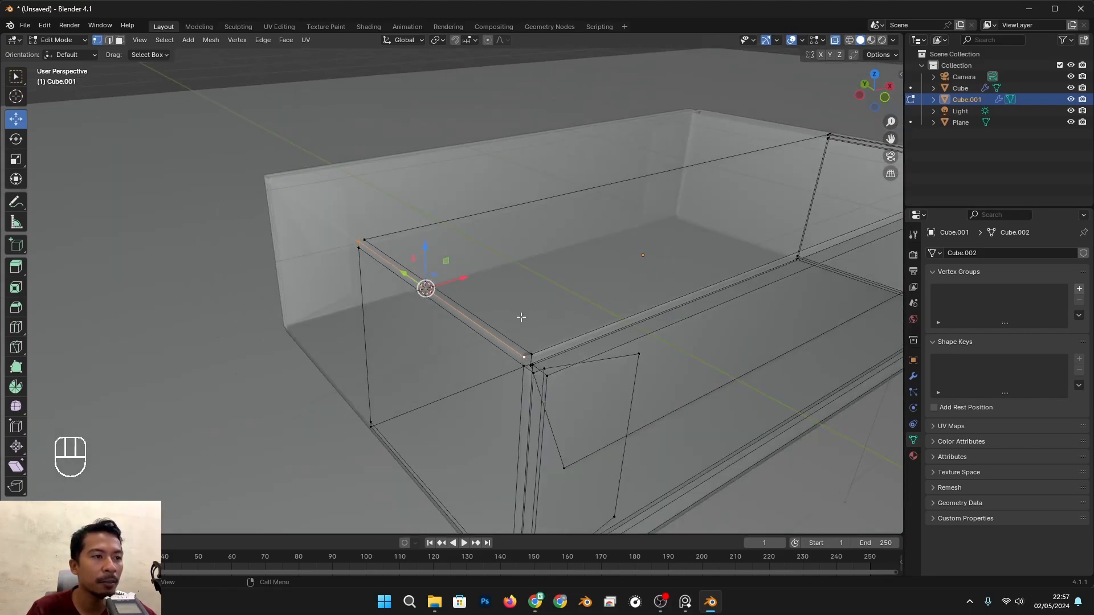
Switch to face selection and select the tucked corner flap's faces at the far short side of the box
alt+shift+middle_drag(655, 331, 381, 360)
mouse_move(461, 330)
alt+middle_down()
mouse_move(419, 310)
mouse_move(472, 311)
alt+middle_up()
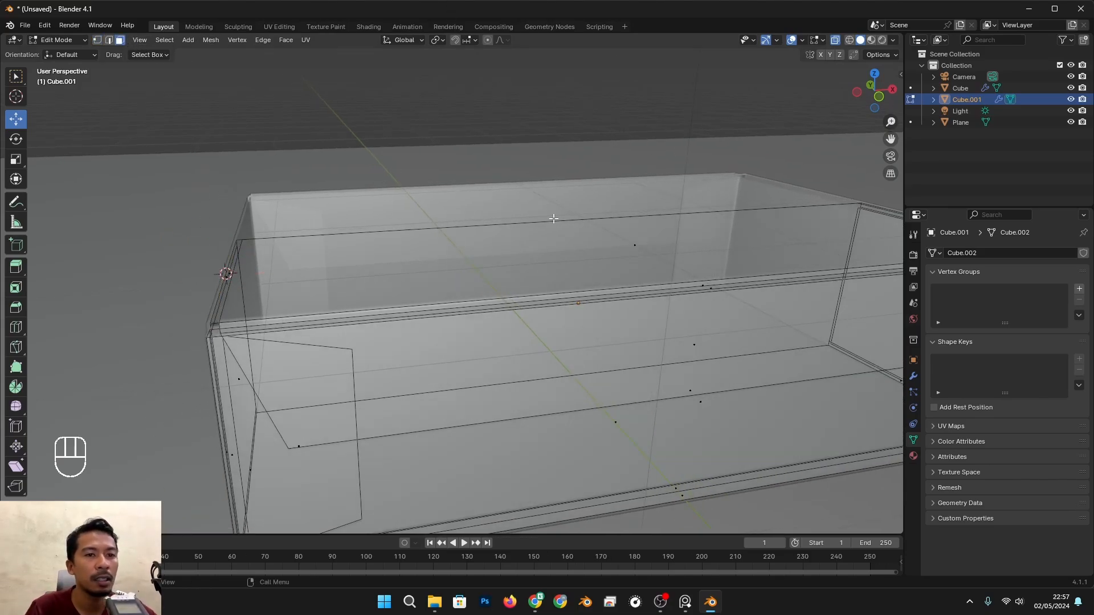
scroll(552, 220, down, 5)
alt+middle_drag(606, 330, 601, 391)
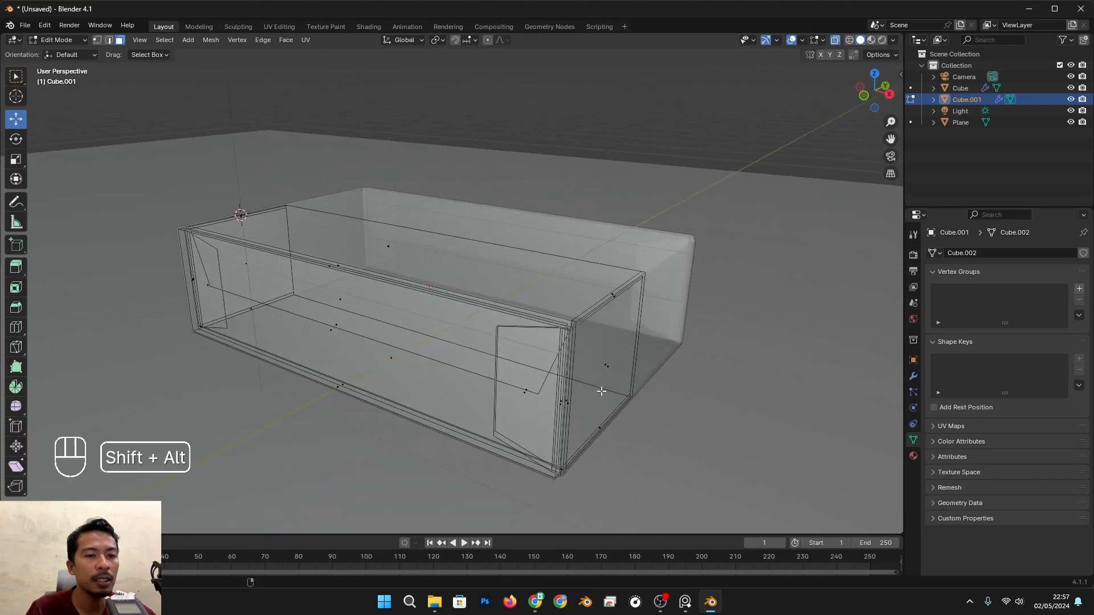
click(608, 369)
scroll(609, 366, up, 1)
click(525, 385)
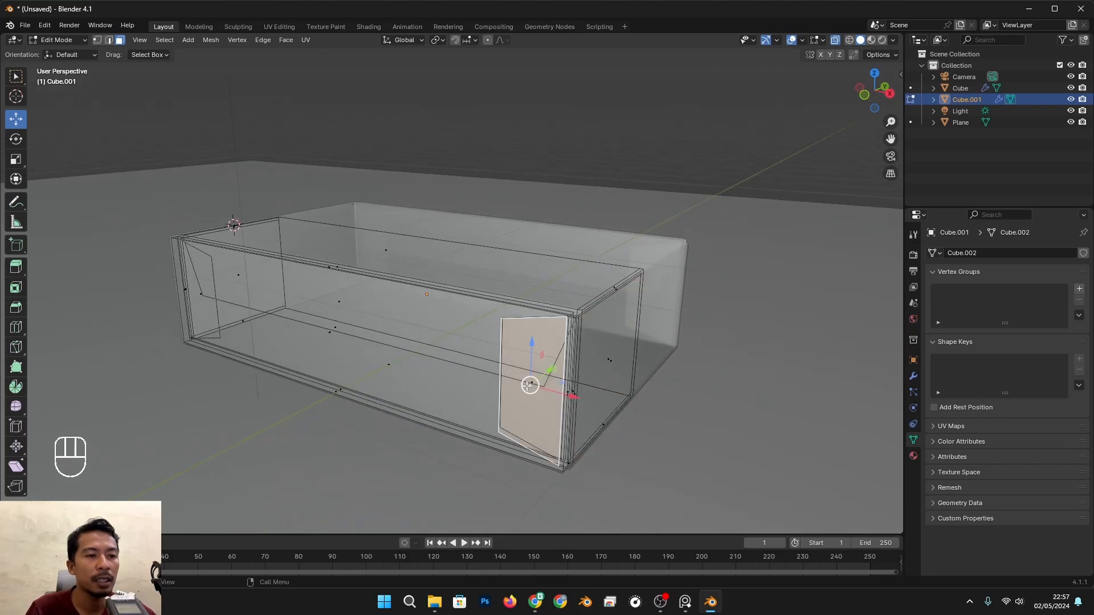
scroll(610, 401, up, 2)
alt+middle_drag(610, 401, 541, 391)
click(404, 456)
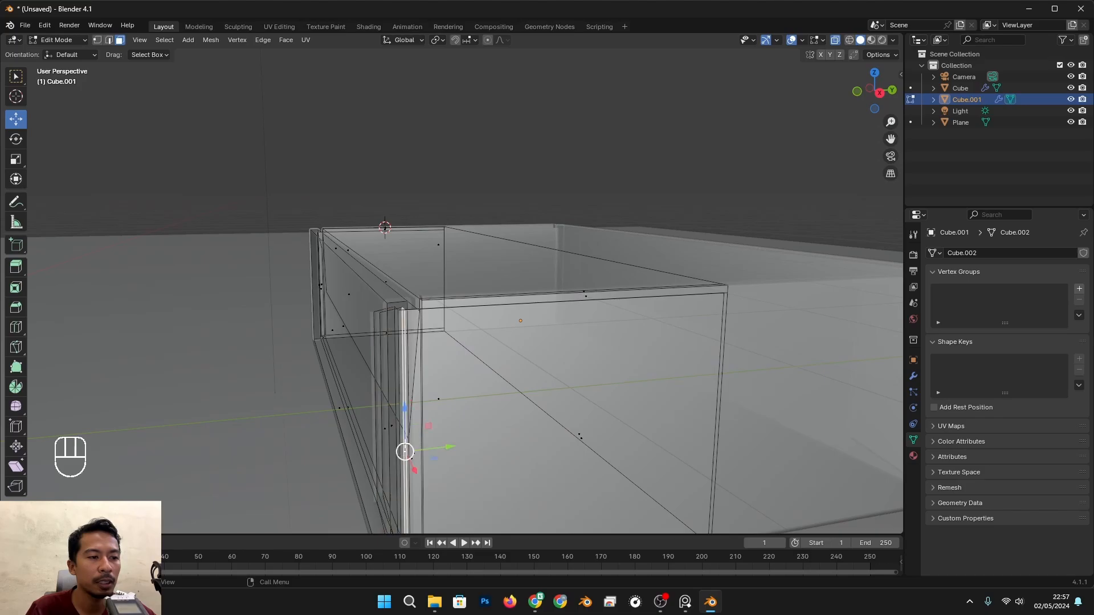
alt+click(392, 428)
alt+middle_drag(392, 427, 474, 364)
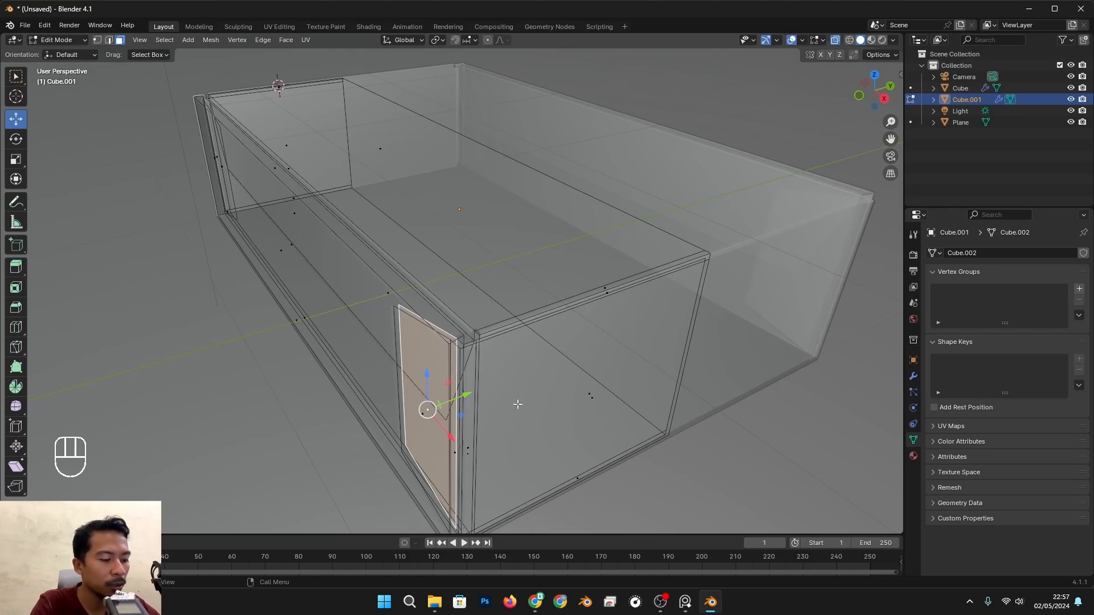
Try to grow the selection outward from the corner flap's faces
key(ctrl+KP_Add)
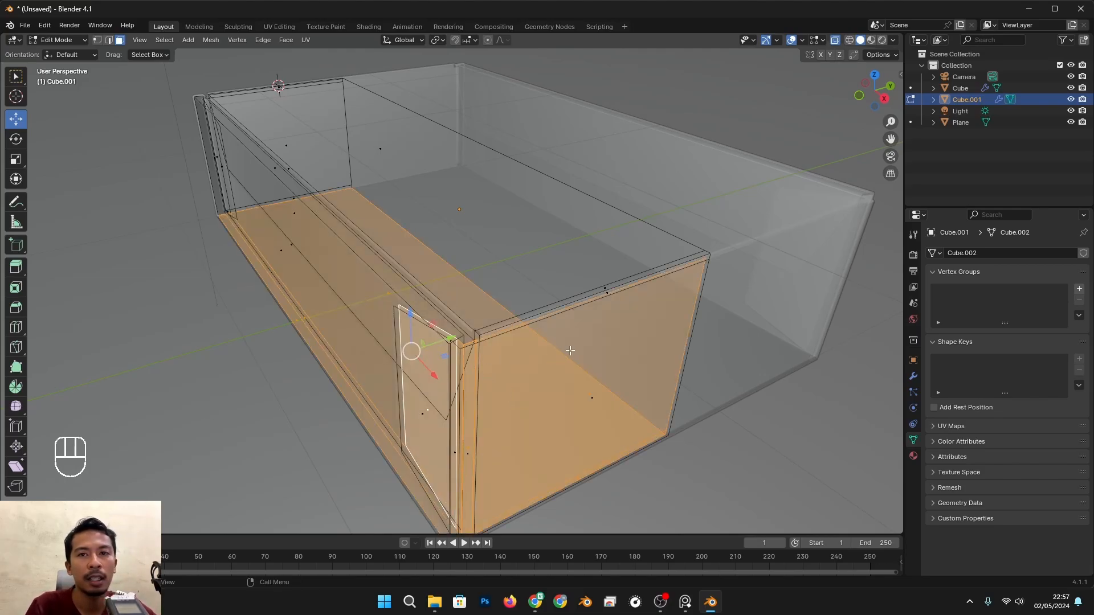
key(z)
key(alt+z)
key(alt+z)
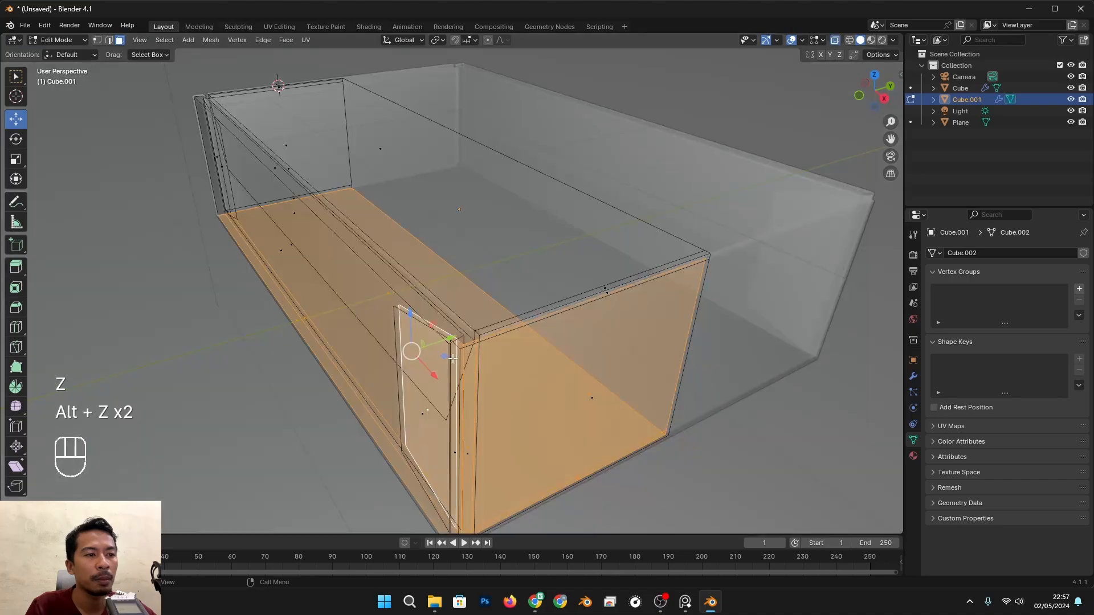
Reselect the corner flap's face and grow the selection over the lid top, its short end wall and its long tuck flap
click(423, 416)
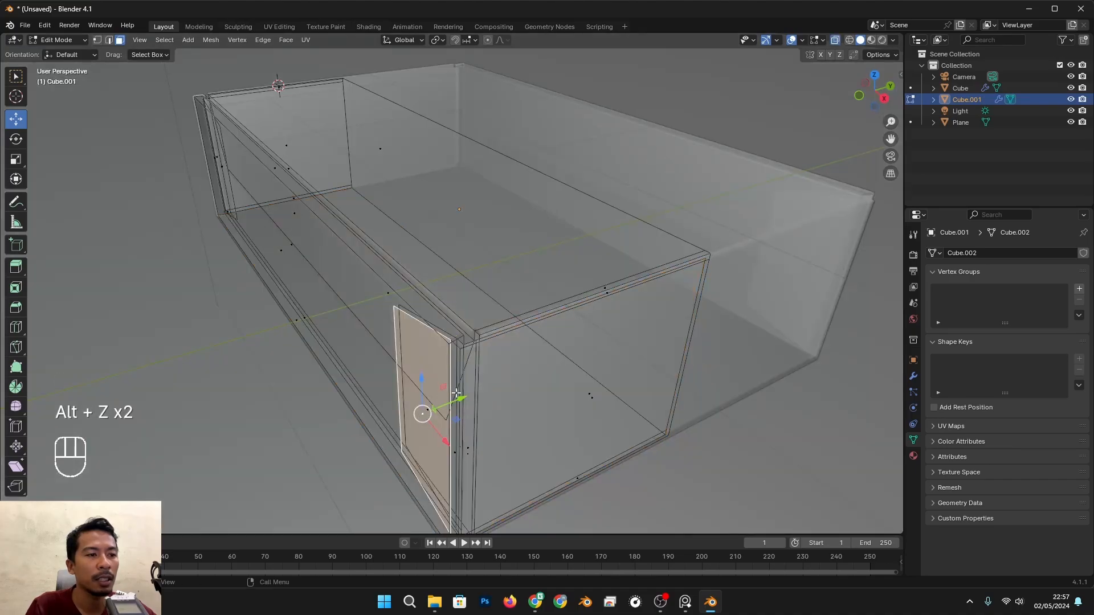
key(ctrl+KP_Add)
key(ctrl+KP_Add)
key(ctrl+KP_Add)
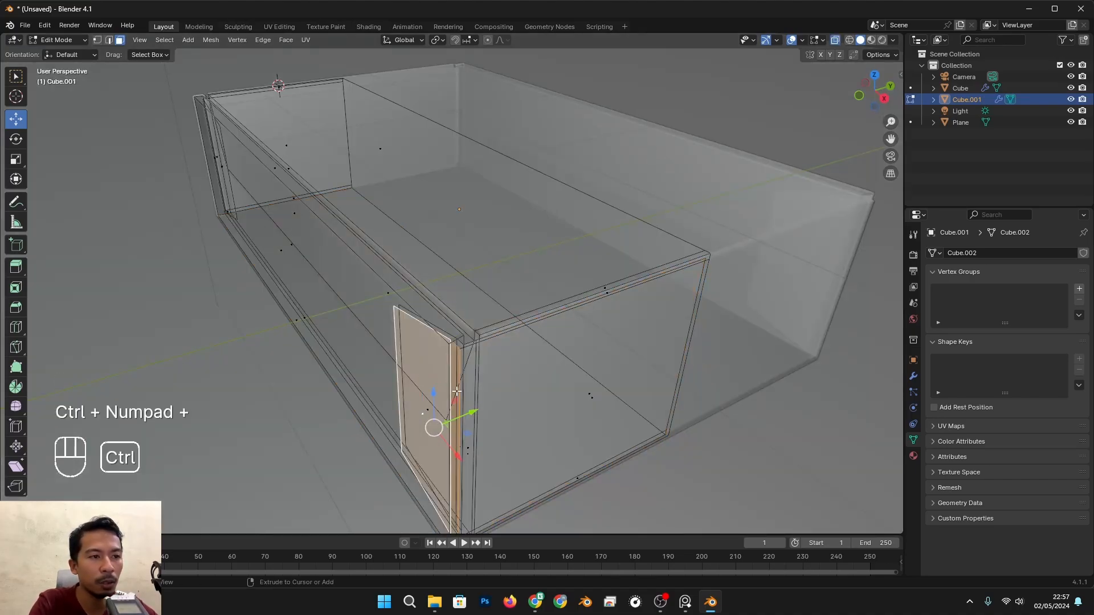
key(ctrl+KP_Add)
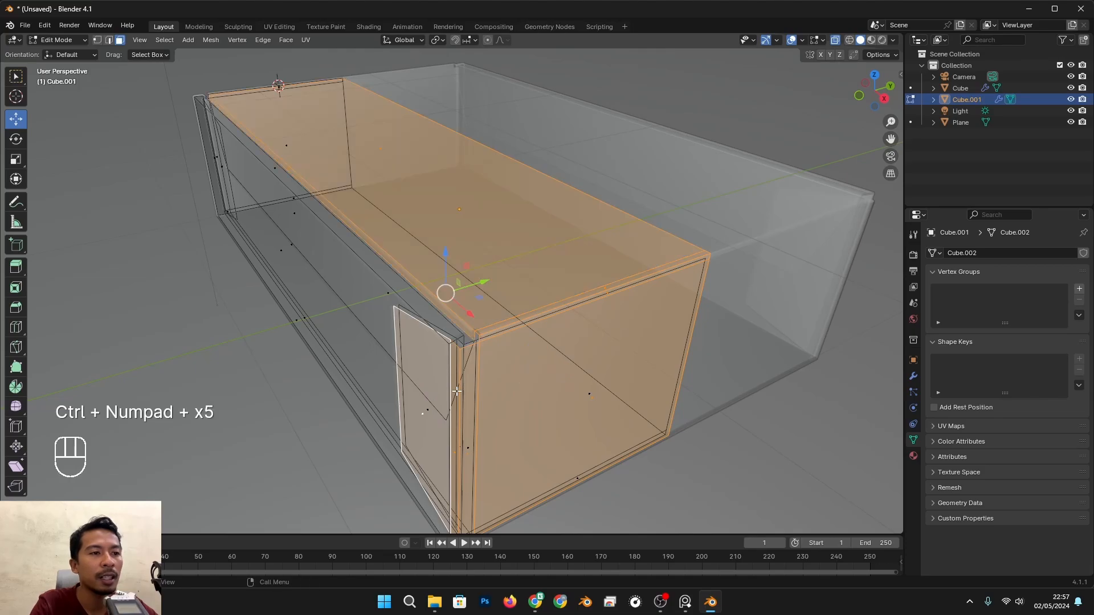
middle_drag(456, 390, 678, 337)
scroll(410, 330, up, 2)
middle_drag(382, 328, 404, 337)
key(alt+z)
key(alt+z)
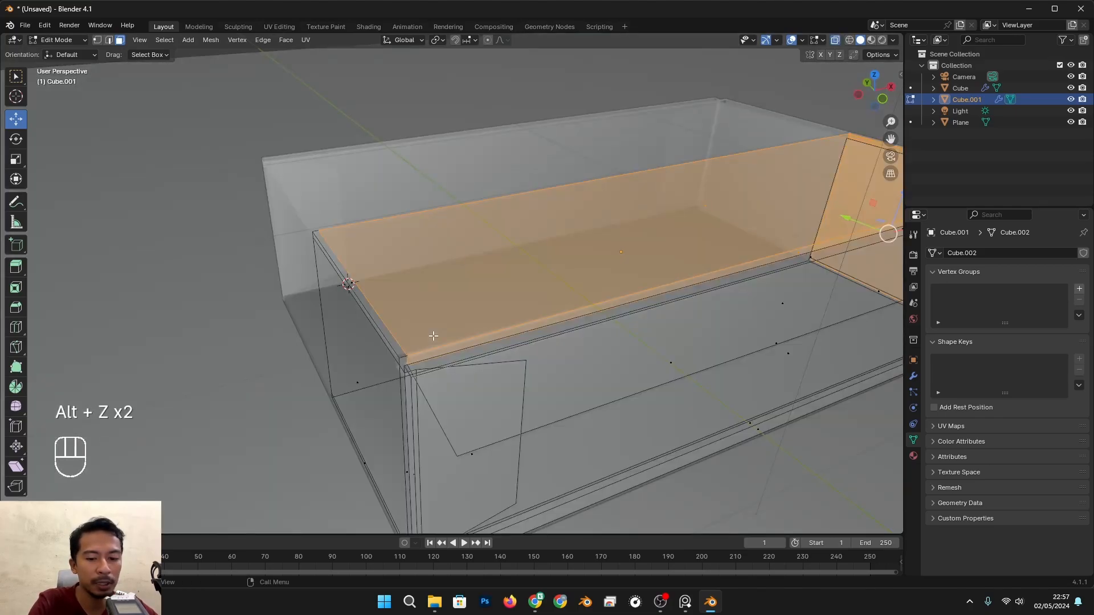
key(ctrl+KP_Add)
Examine the selected lid faces around the end wall, corner flap, long tuck flap and hinge edge
scroll(434, 336, down, 3)
alt+drag(434, 336, 373, 311)
alt+shift+drag(678, 335, 509, 298)
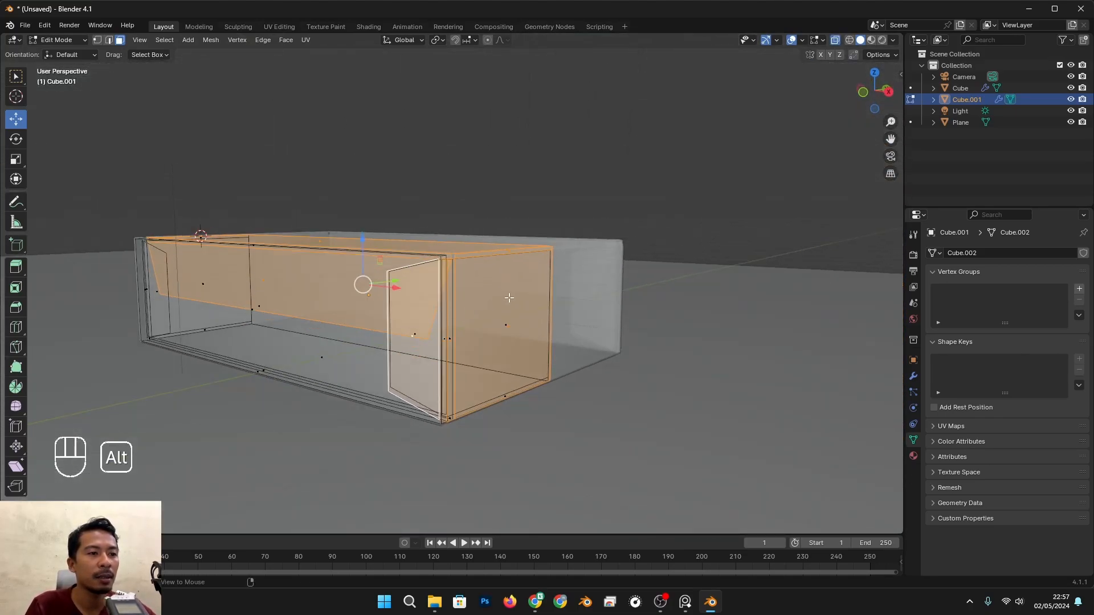
alt+drag(479, 259, 547, 296)
alt+shift+drag(283, 285, 285, 240)
alt+drag(595, 342, 532, 344)
scroll(539, 408, up, 2)
alt+drag(553, 398, 530, 397)
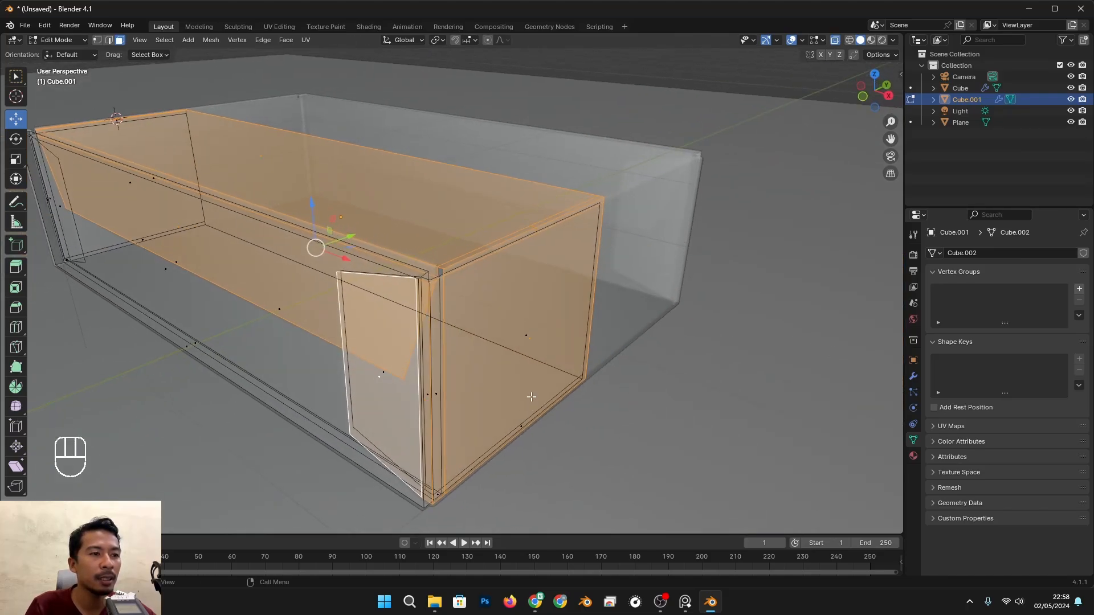
scroll(440, 340, up, 1)
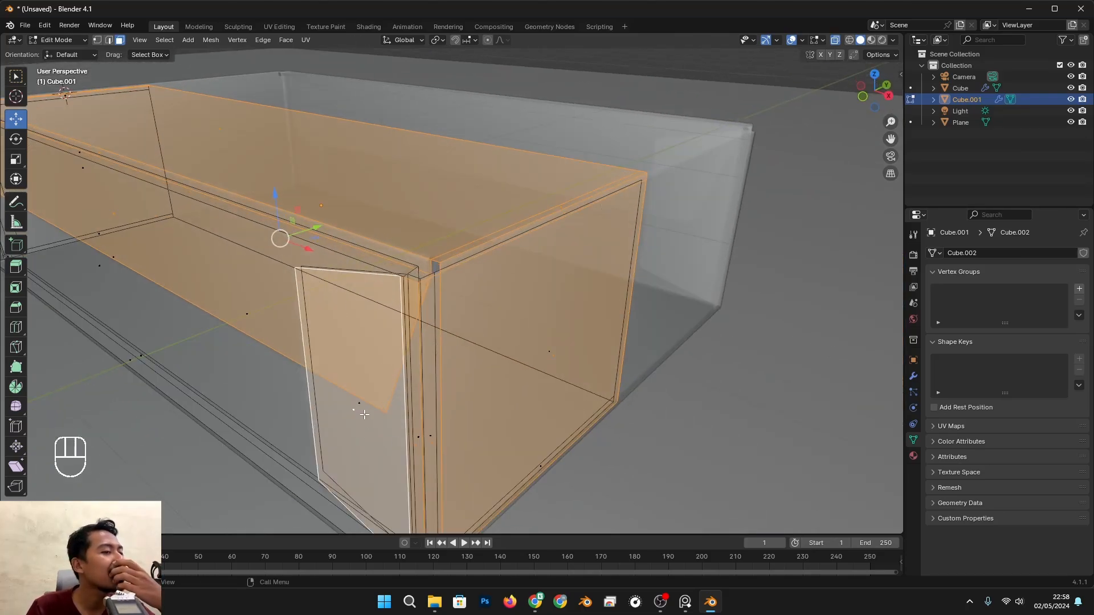
scroll(366, 403, down, 1)
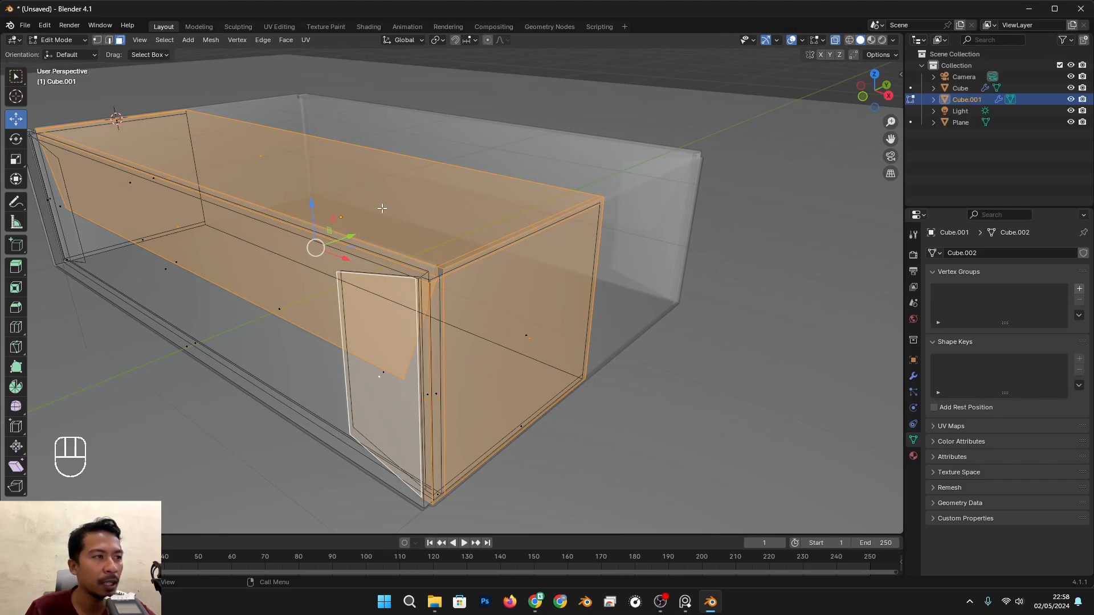
scroll(256, 217, down, 2)
shift+middle_drag(241, 279, 402, 359)
scroll(286, 295, up, 3)
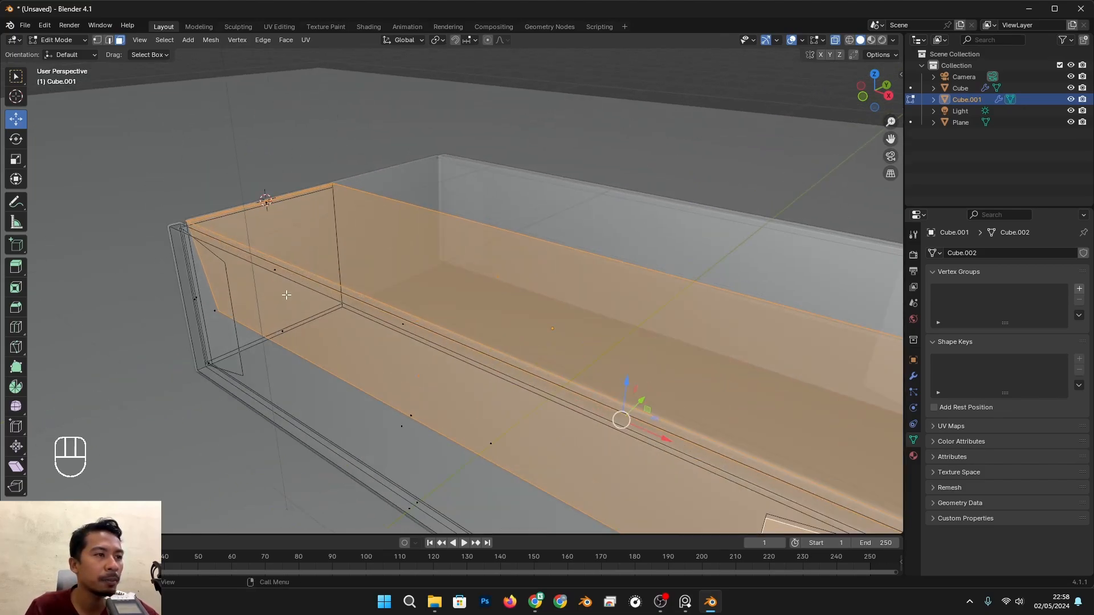
middle_drag(287, 295, 329, 299)
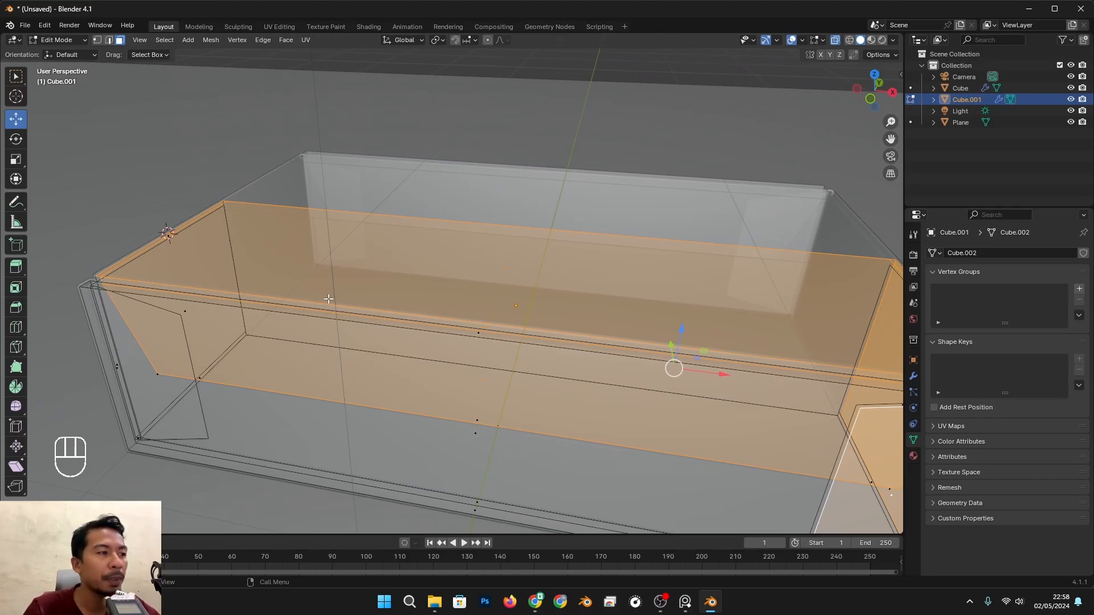
Try to rotate the selected lid faces about their median point
alt+shift+drag(237, 317, 369, 320)
scroll(484, 334, down, 2)
key(r)
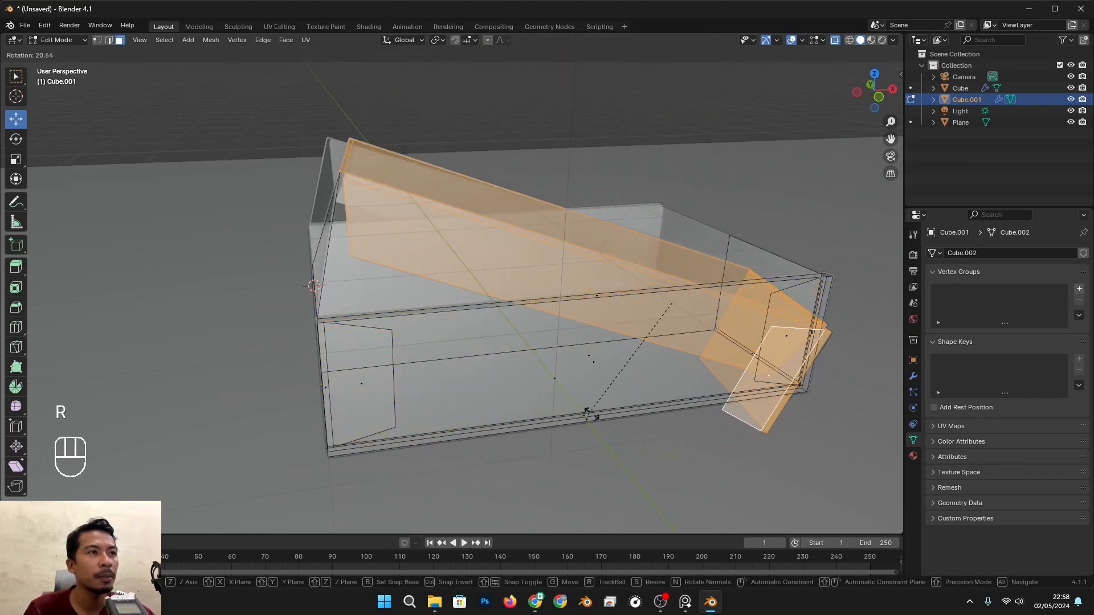
right_click(682, 385)
Set the transform pivot point to 3D Cursor so the lid turns around its hinge edge
click(438, 40)
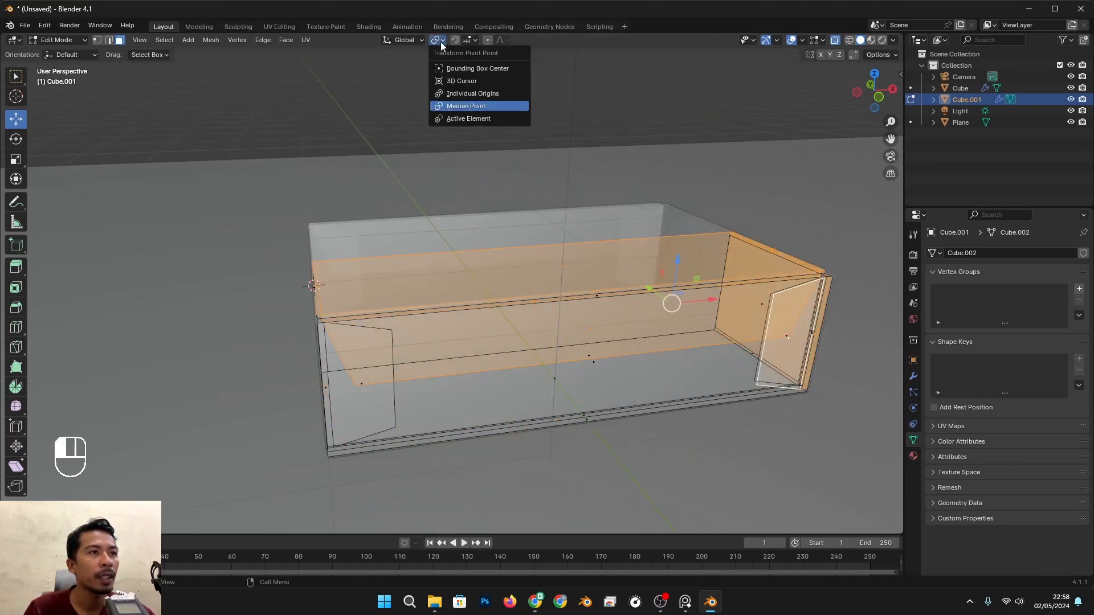
click(467, 106)
scroll(600, 312, up, 2)
alt+shift+middle_drag(599, 312, 433, 265)
alt+shift+middle_drag(433, 265, 461, 236)
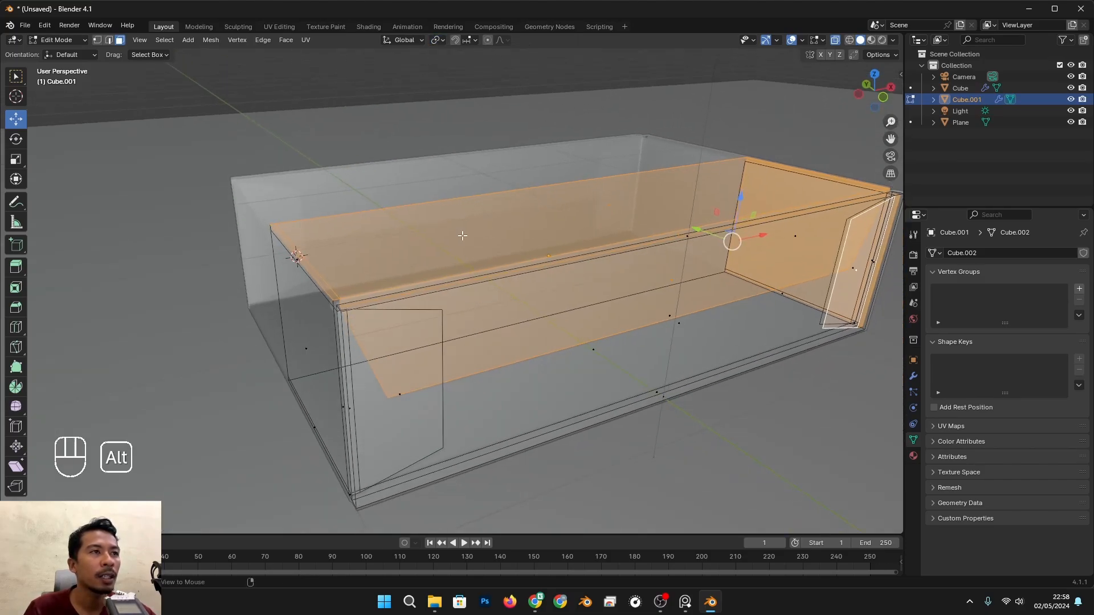
click(437, 42)
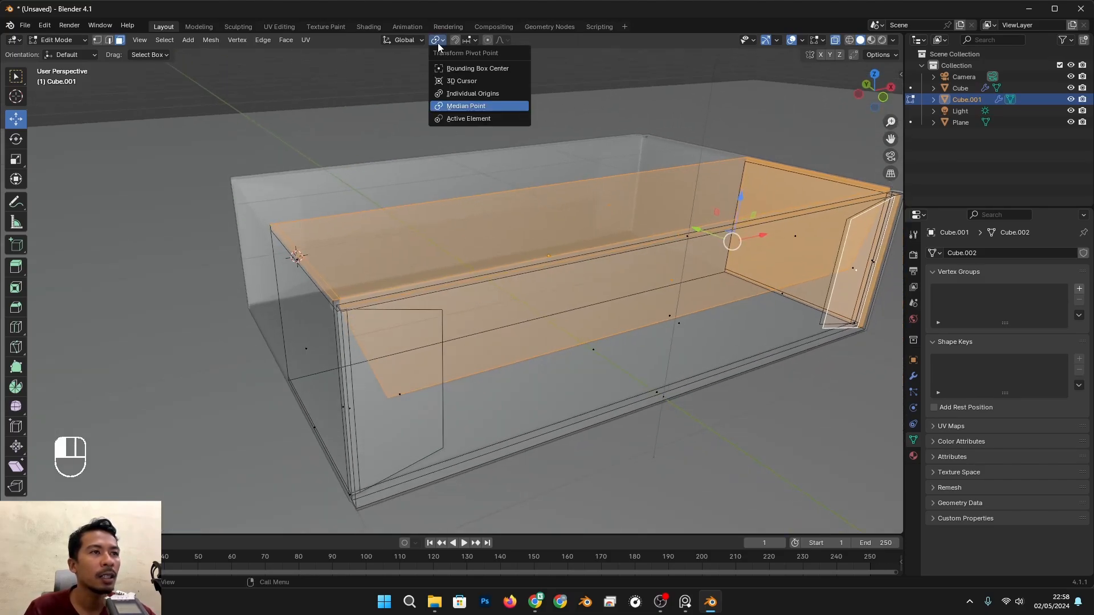
click(451, 82)
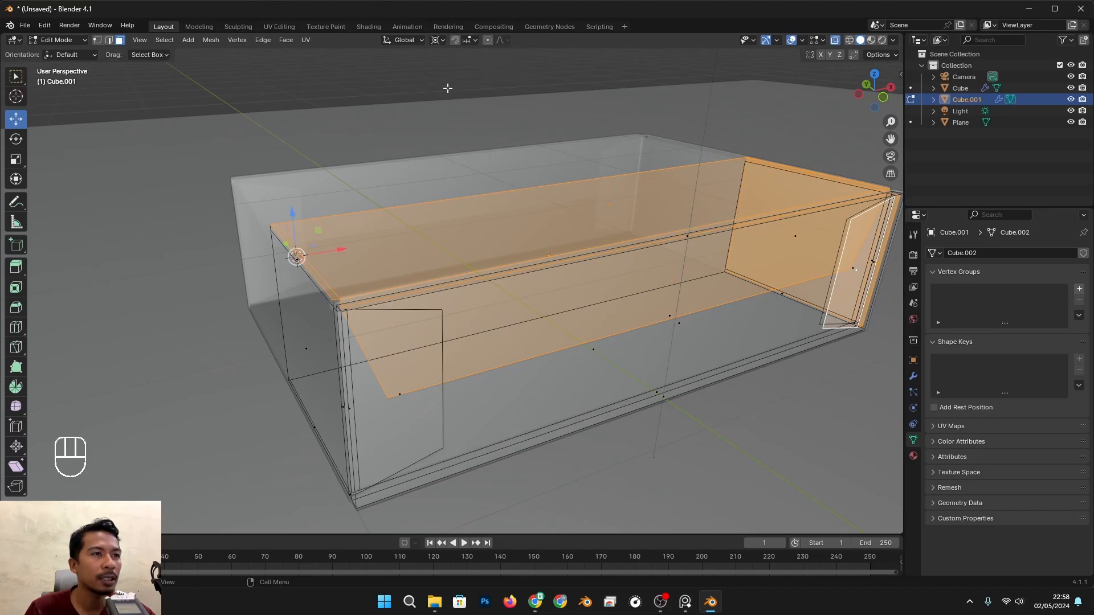
Examine the pivot at the lid's hinge edge and check the 3D Cursor pivot option
alt+middle_drag(451, 318, 625, 395)
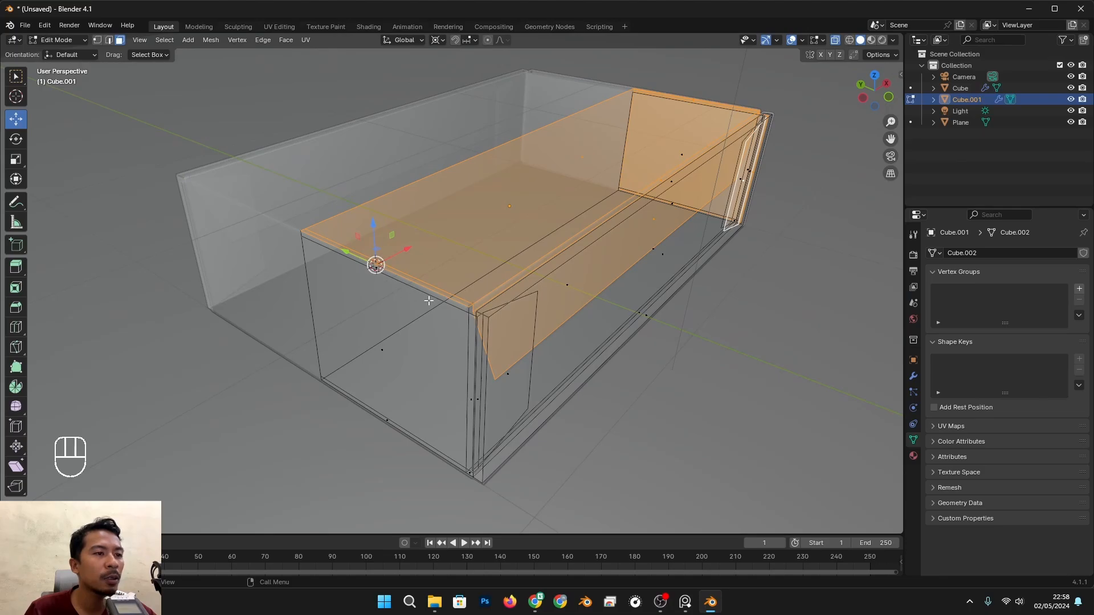
scroll(428, 300, down, 3)
alt+middle_drag(510, 319, 481, 298)
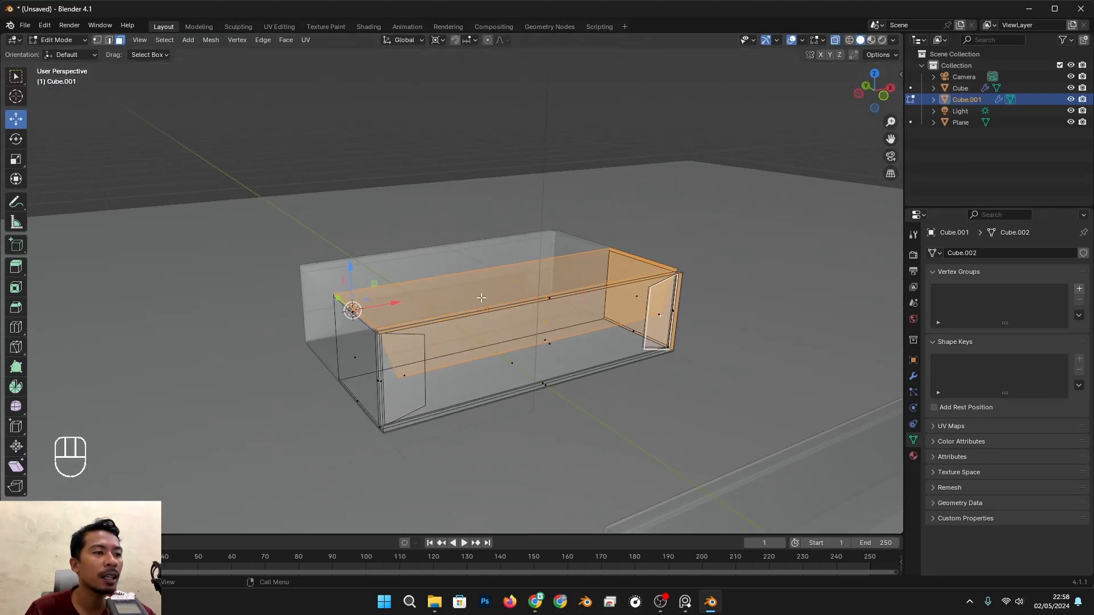
click(443, 39)
click(454, 81)
scroll(676, 375, up, 2)
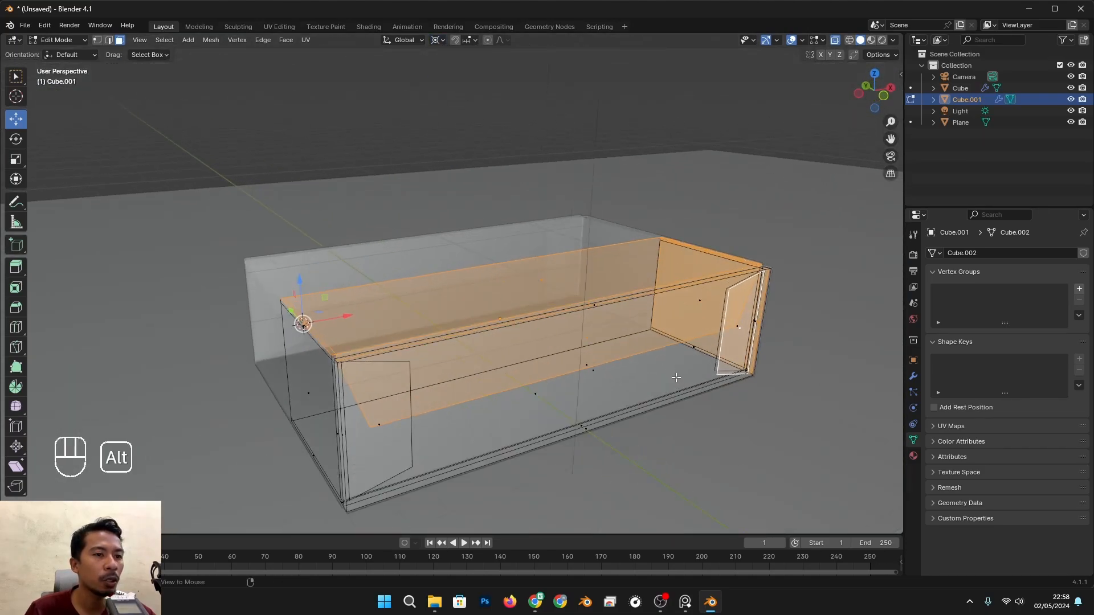
alt+middle_drag(676, 376, 634, 369)
click(436, 41)
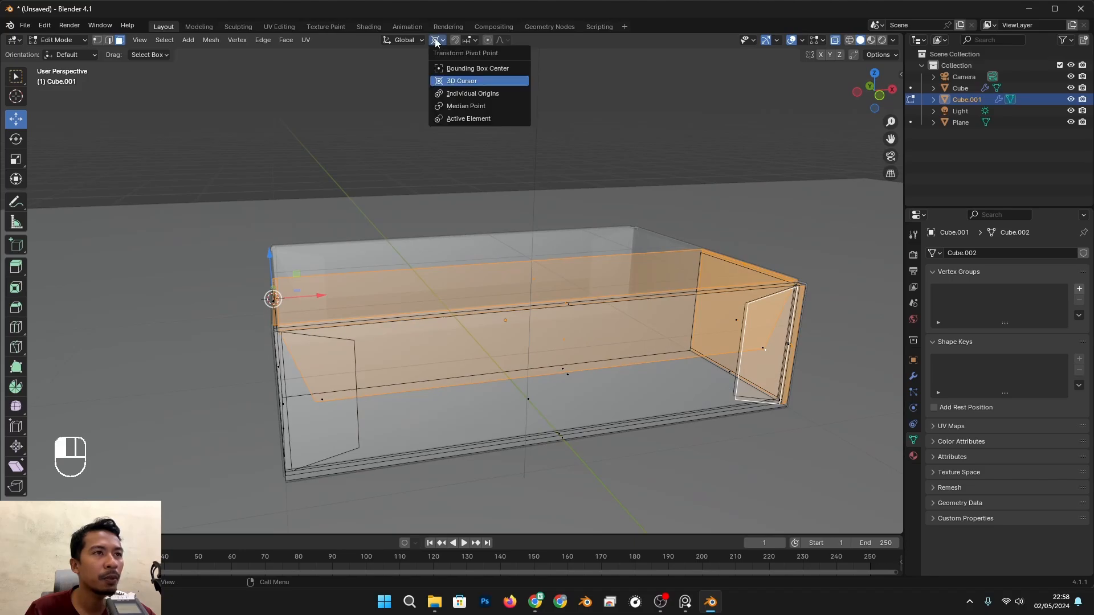
click(440, 38)
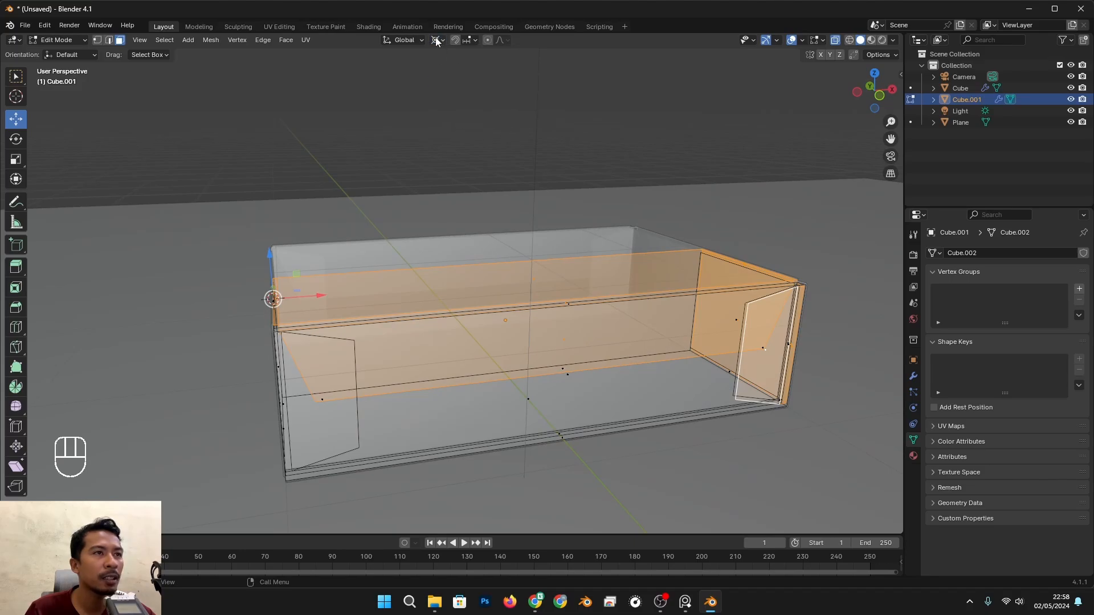
click(441, 39)
click(441, 40)
scroll(537, 444, down, 2)
alt+drag(517, 406, 528, 425)
scroll(576, 424, up, 1)
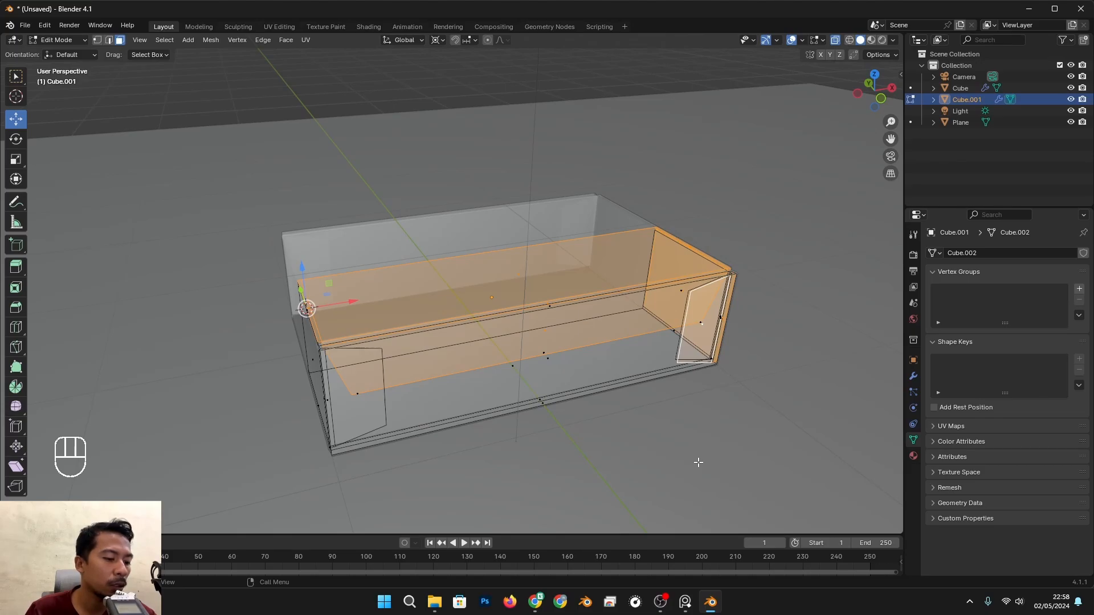
Rotate the selected lid faces open around the global Y axis about the 3D cursor
key(r)
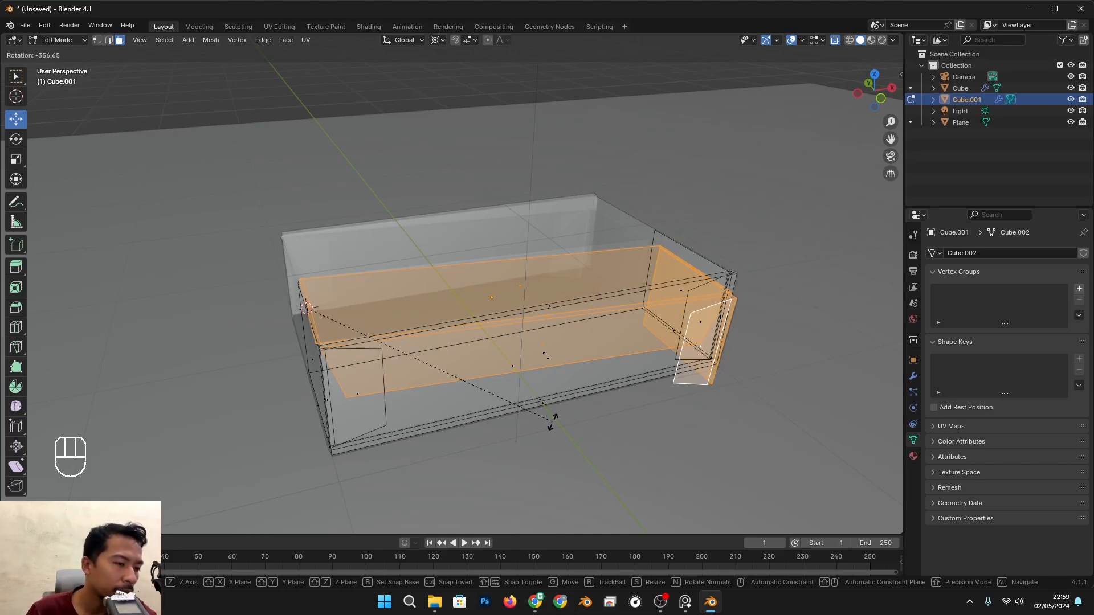
key(y)
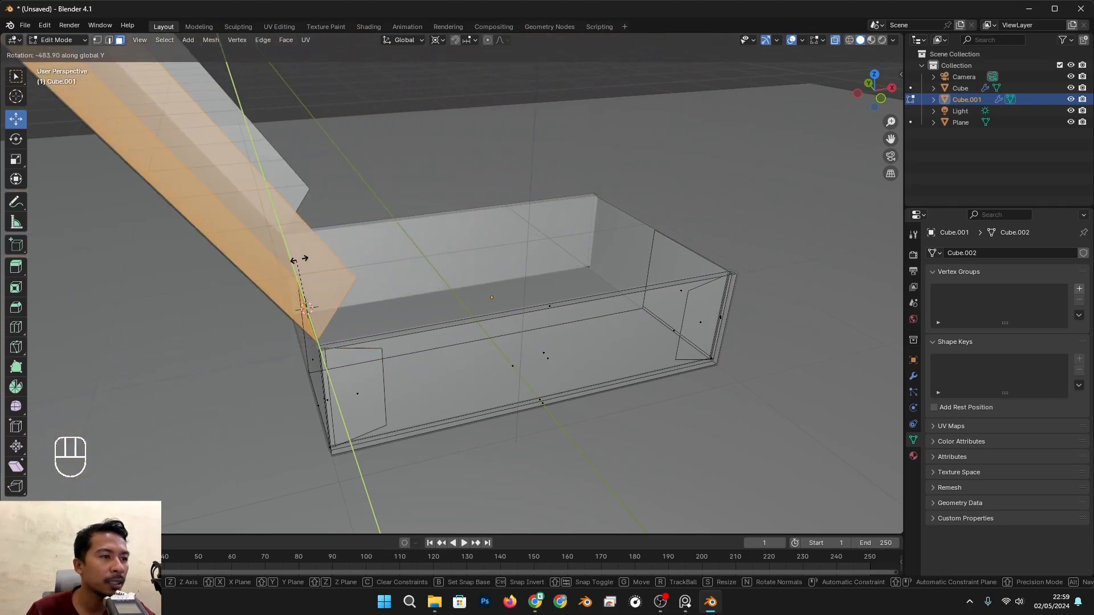
click(302, 274)
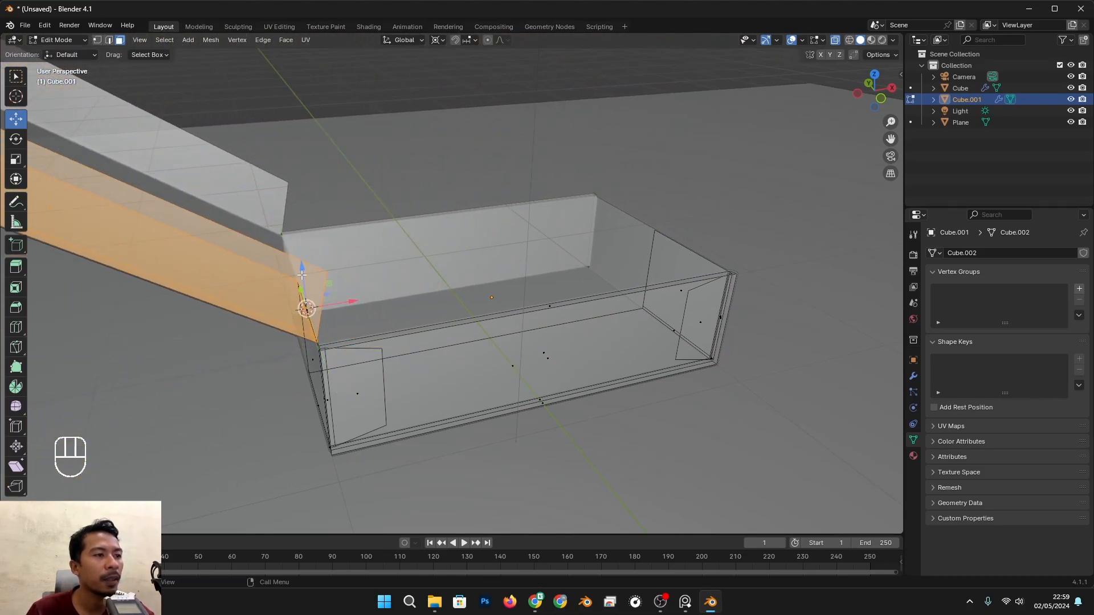
Examine the opened lid and its hinge with X-ray off, both in edit mode and object mode
middle_drag(302, 274, 515, 289)
key(z)
key(alt+z)
alt+middle_drag(616, 274, 490, 369)
scroll(512, 339, up, 2)
scroll(513, 340, down, 5)
scroll(514, 340, up, 4)
key(Tab)
scroll(512, 339, down, 4)
scroll(490, 340, up, 5)
Return to edit mode and undo the lid rotation
key(ctrl+z)
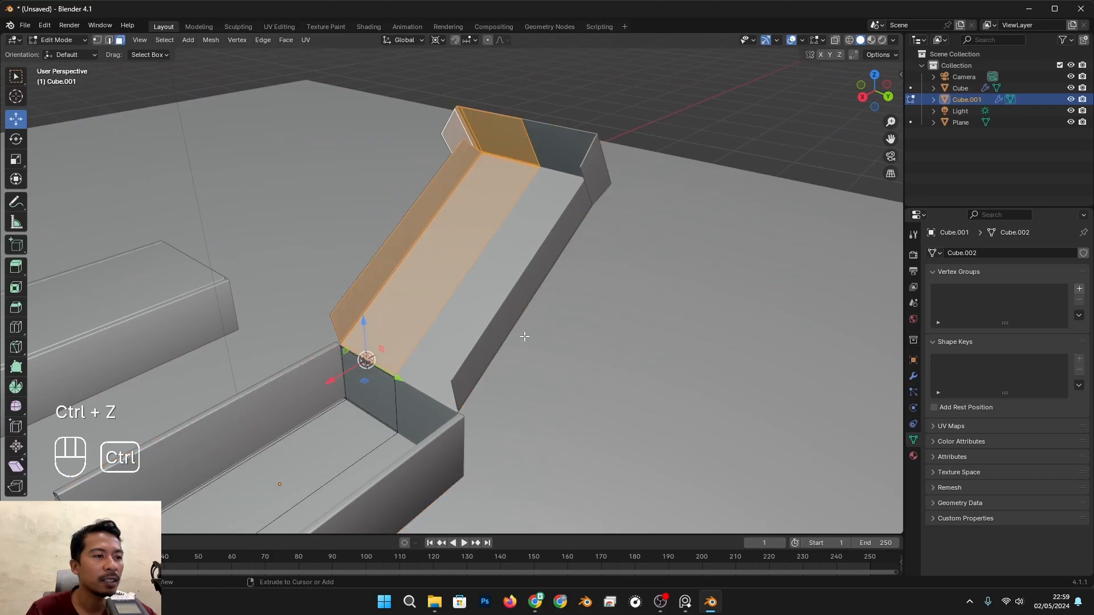
key(ctrl+z)
scroll(373, 361, down, 6)
scroll(373, 360, up, 4)
Rotate the selected lid faces open about -138 degrees around the global Y axis at the hinge
key(alt+z)
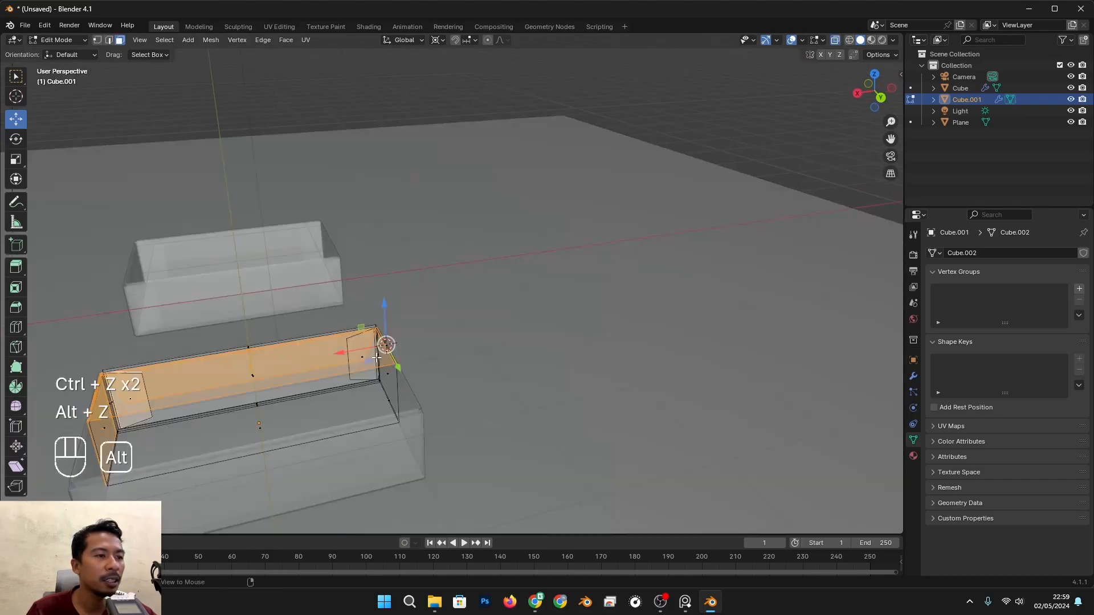
alt+shift+drag(374, 360, 501, 321)
key(alt+z)
alt+drag(460, 368, 505, 349)
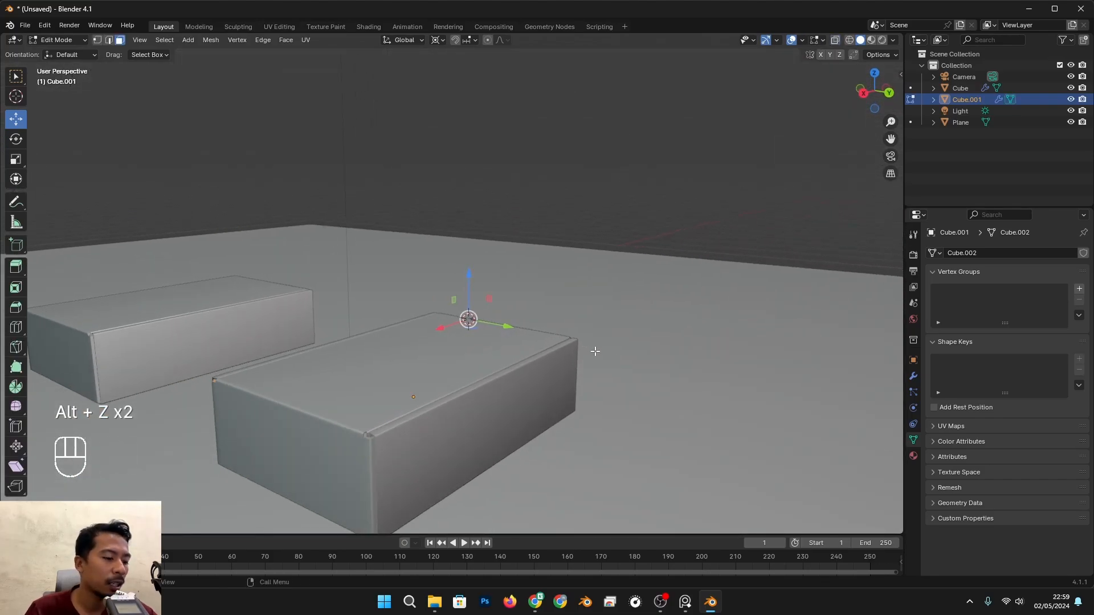
key(r)
key(x)
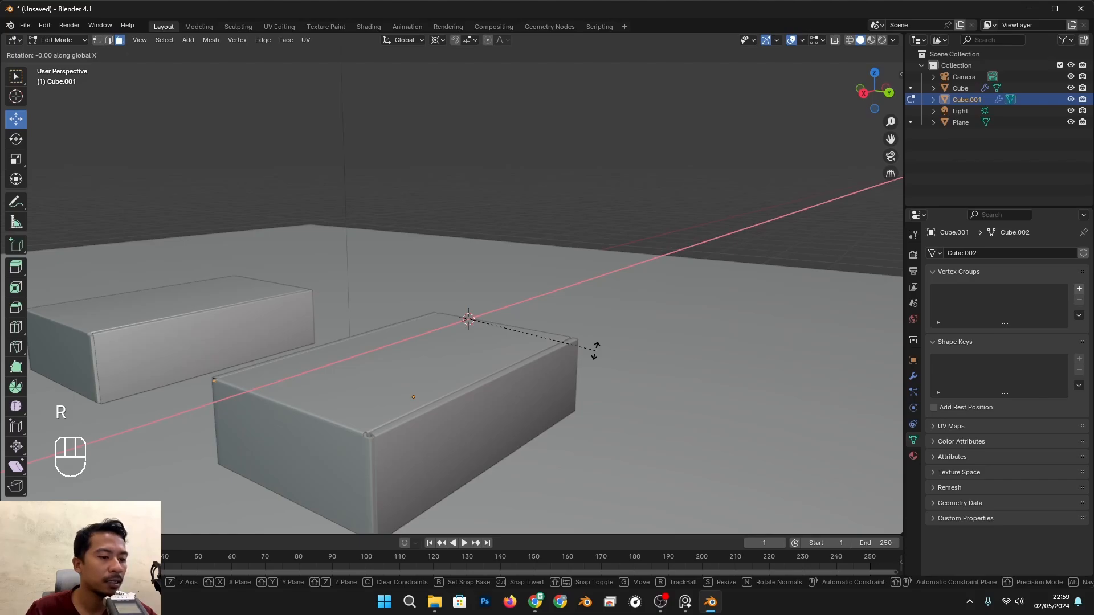
key(y)
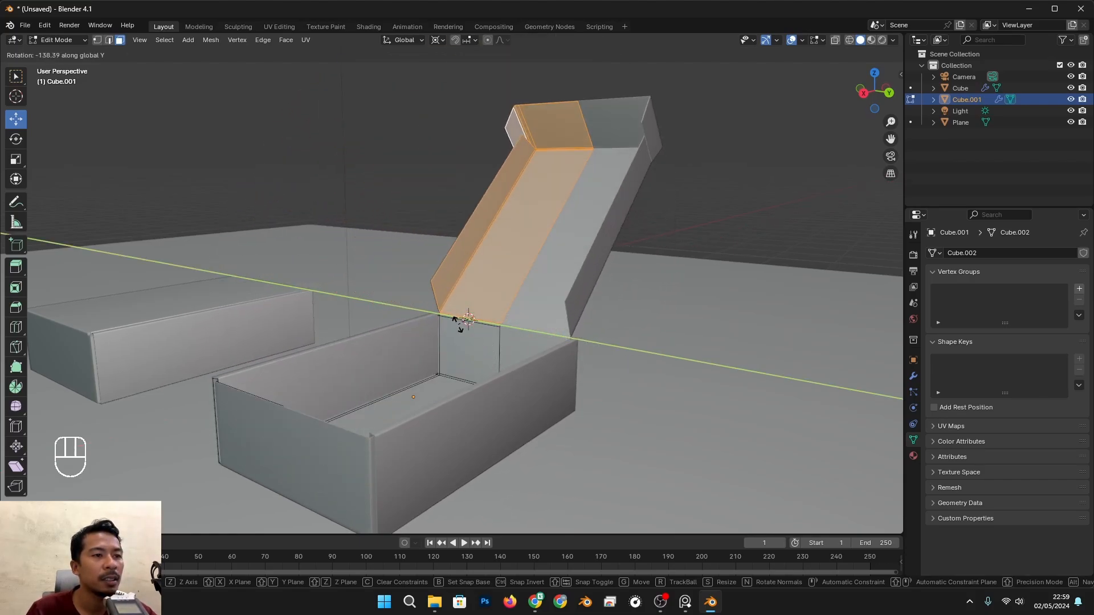
click(457, 324)
scroll(457, 321, down, 3)
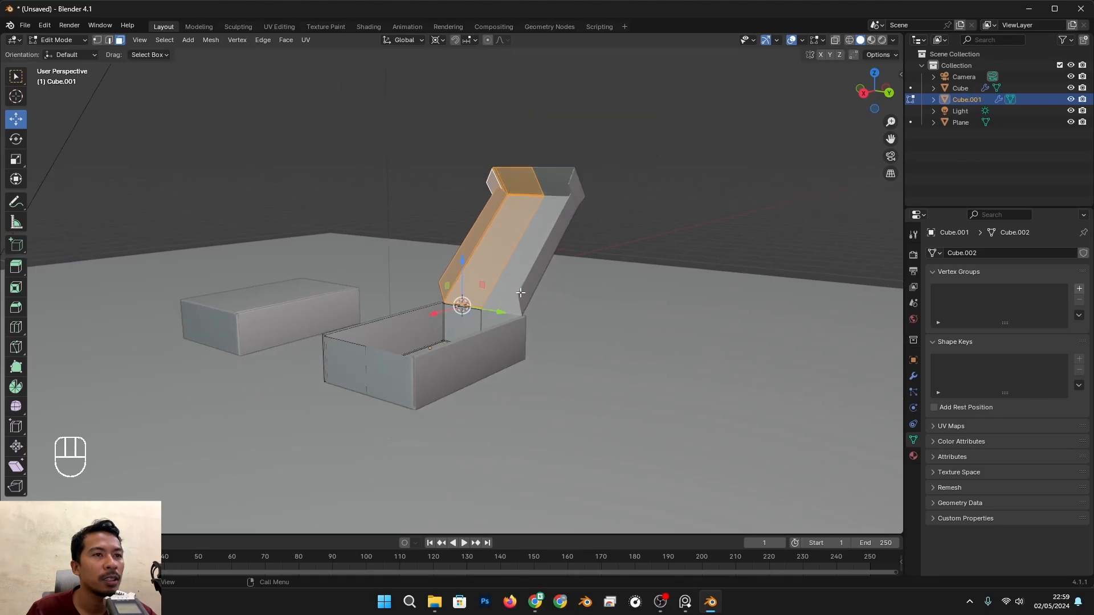
Select the crease edge between the lid and its front flap and snap the 3D cursor to it
shift+middle_drag(461, 302, 439, 370)
middle_drag(376, 322, 467, 310)
scroll(462, 284, up, 4)
shift+middle_drag(459, 256, 293, 322)
scroll(596, 310, up, 2)
alt+middle_drag(459, 319, 275, 322)
click(438, 311)
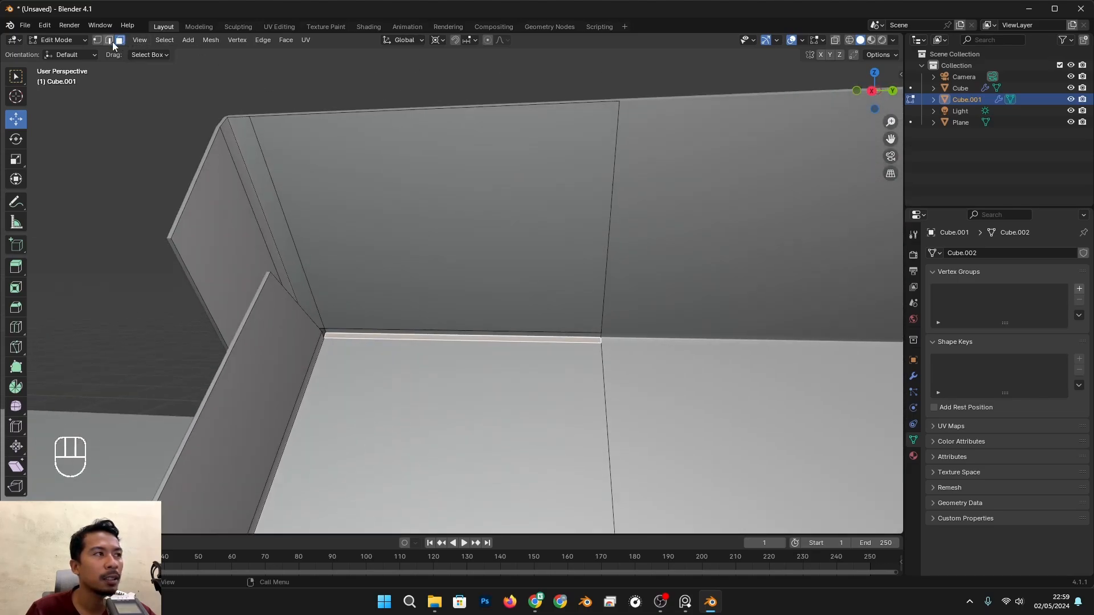
click(401, 334)
scroll(402, 332, down, 2)
alt+middle_drag(460, 340, 424, 343)
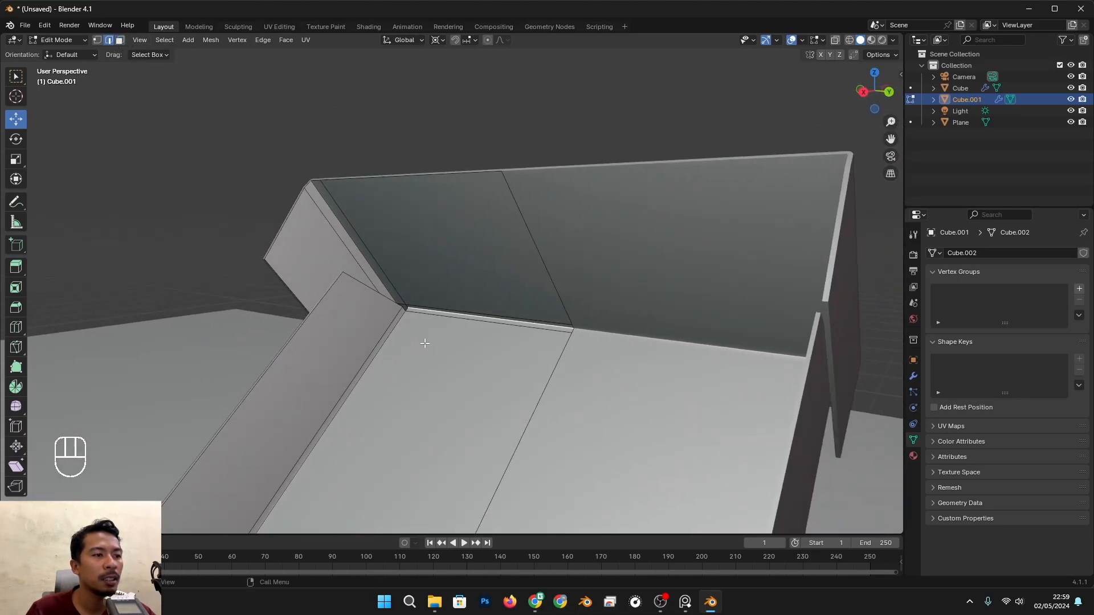
key(shift+s)
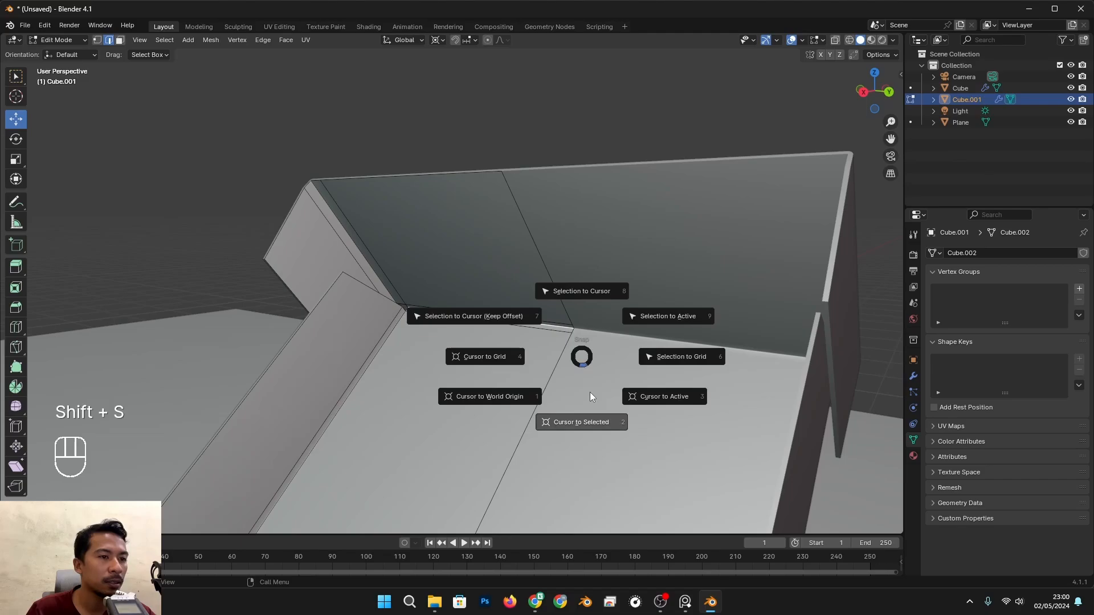
click(573, 424)
middle_drag(572, 425, 322, 167)
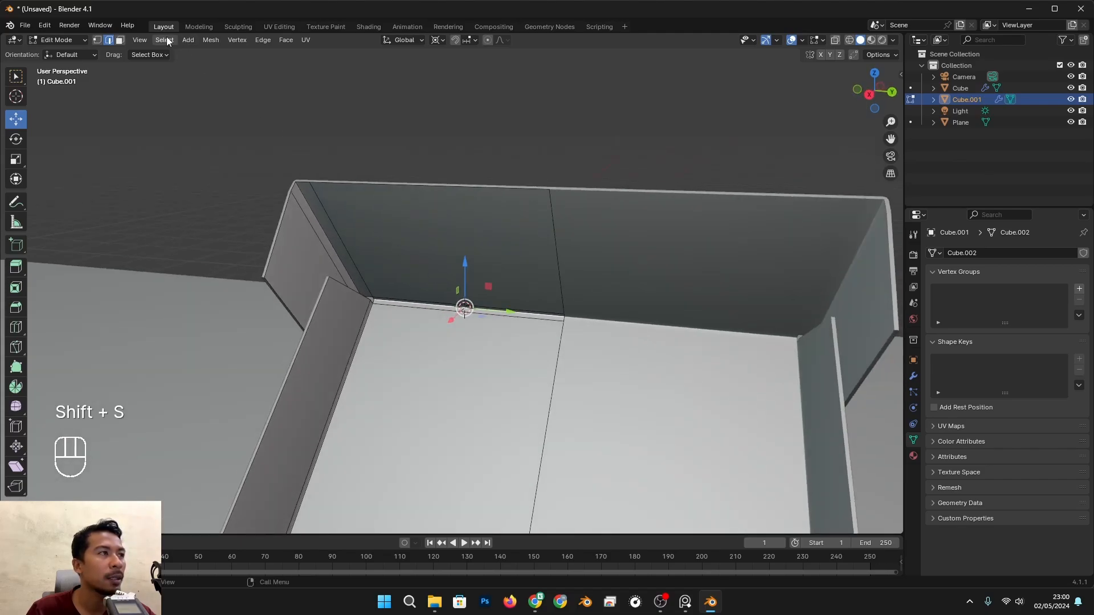
Select the front flap's faces, growing from its side tab, and rotate them outward around the global Y axis
click(120, 40)
click(303, 259)
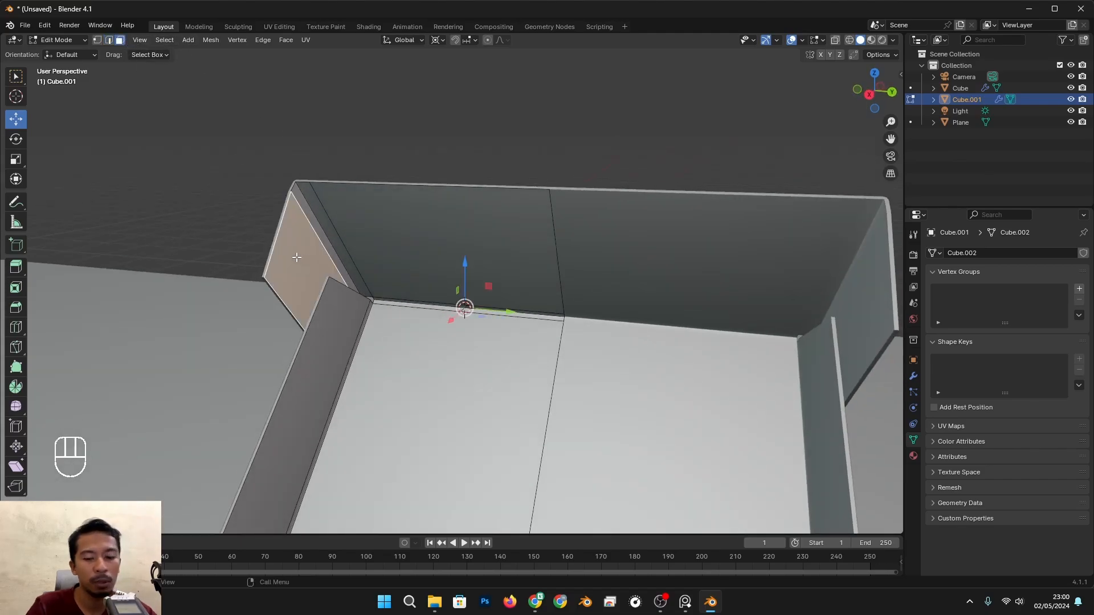
key(ctrl+KP_Add)
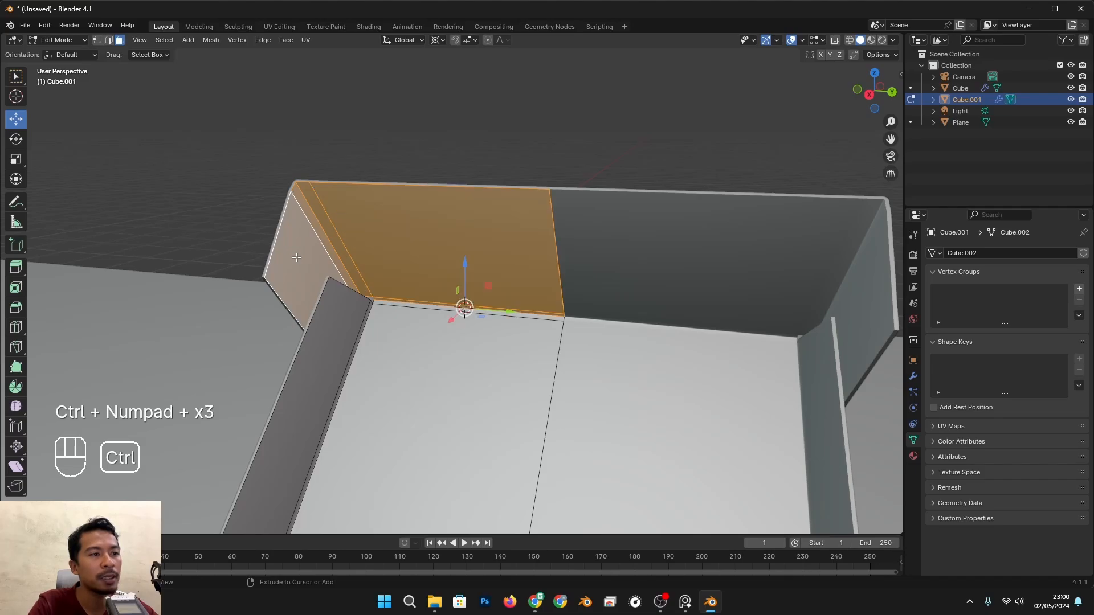
middle_drag(297, 258, 333, 317)
key(r)
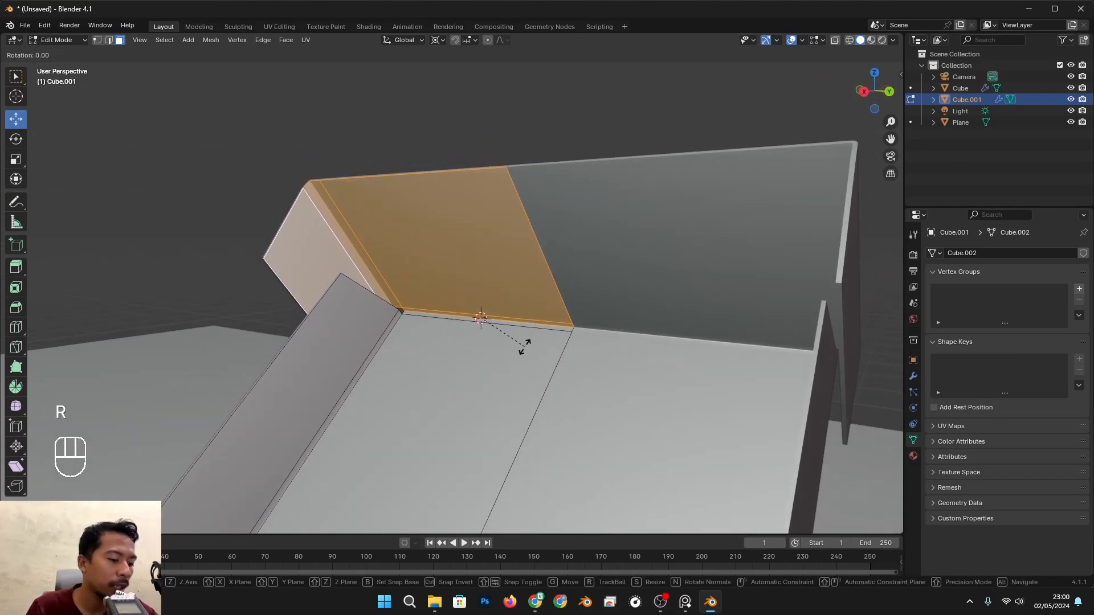
key(y)
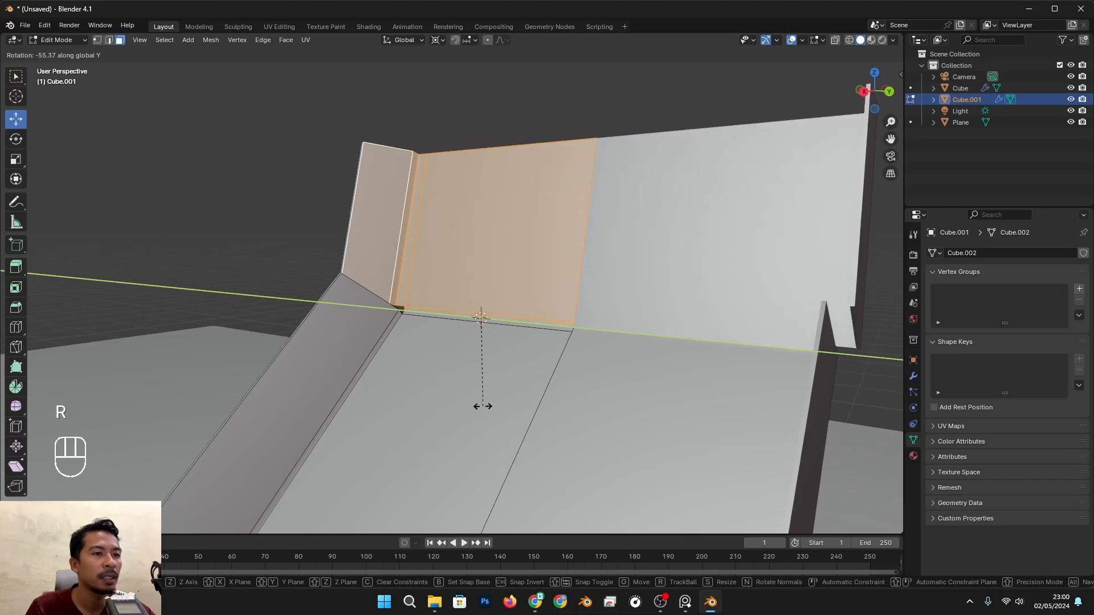
click(479, 390)
scroll(479, 390, down, 2)
alt+middle_drag(479, 390, 525, 320)
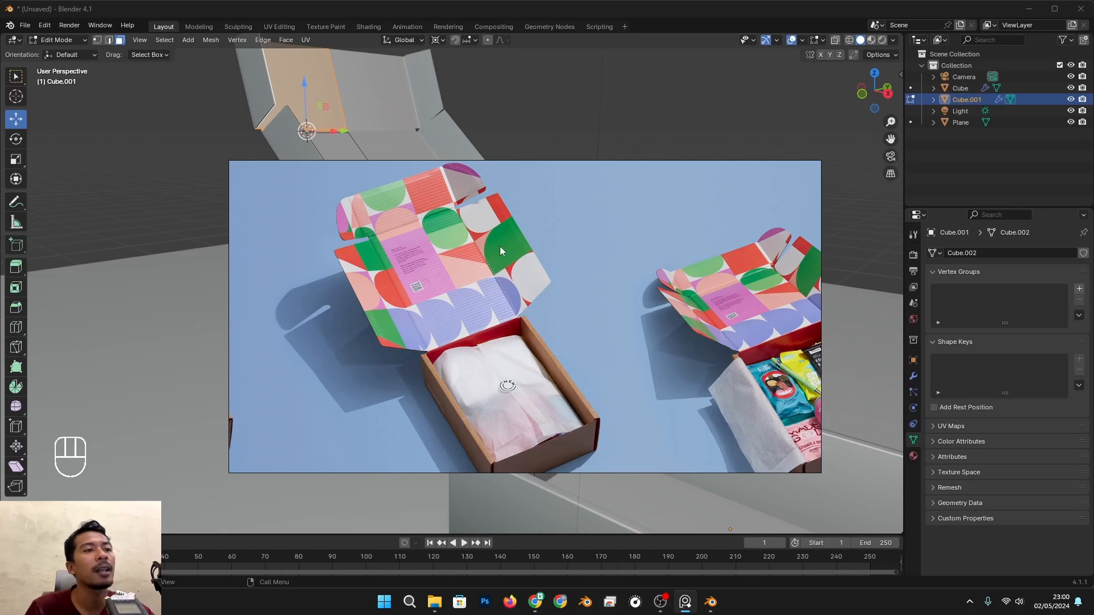
Select the outer edge of the lid's long side flap and set the transform pivot to Median Point
key(alt+Tab)
alt+drag(492, 253, 356, 264)
alt+shift+drag(356, 265, 491, 337)
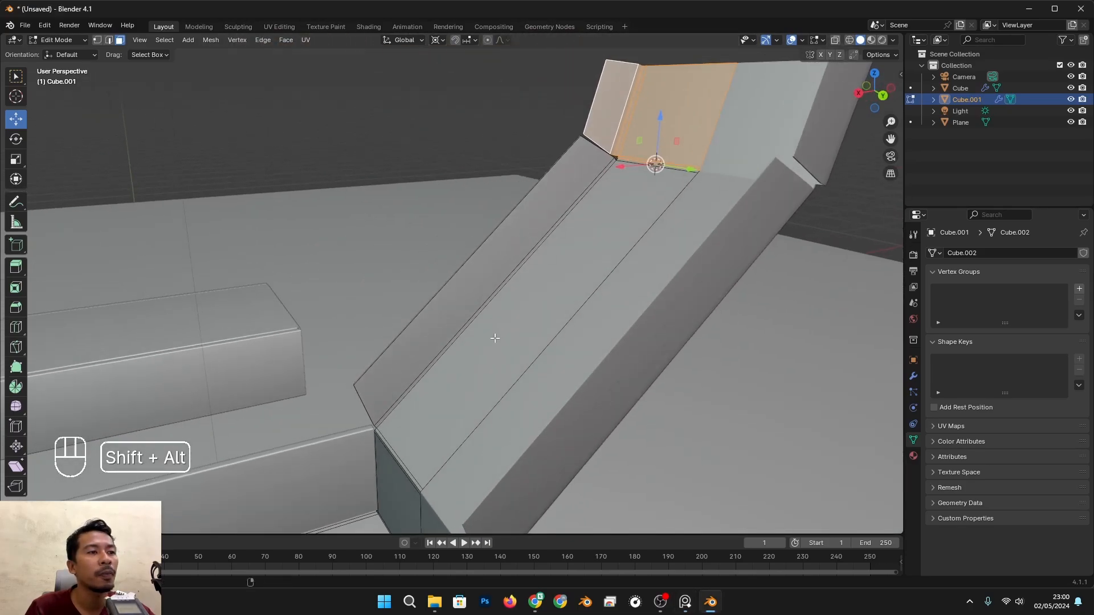
key(alt+a)
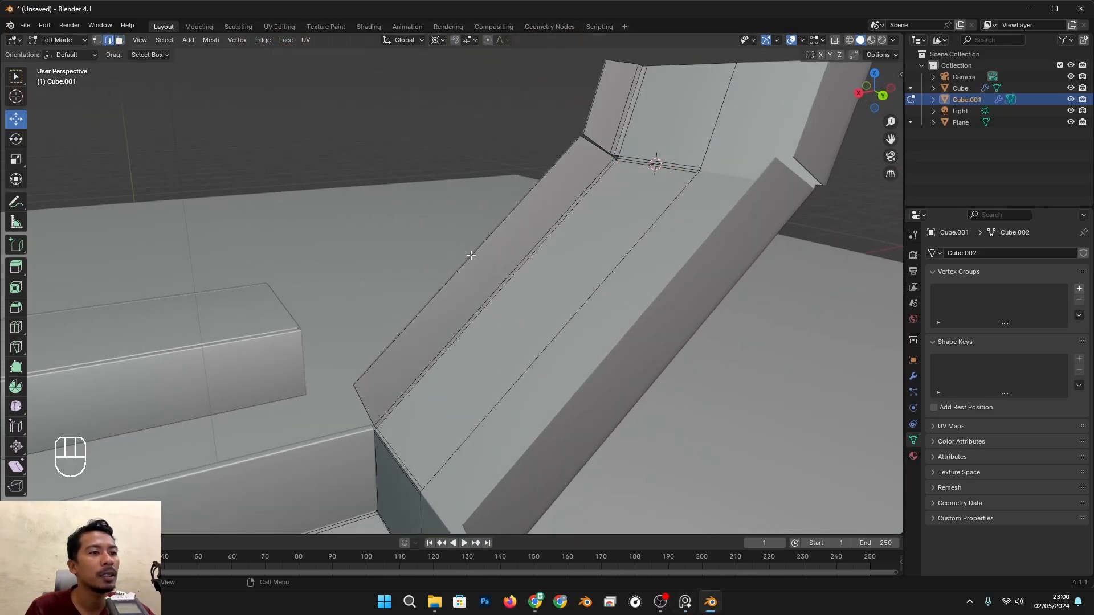
alt+drag(483, 261, 466, 255)
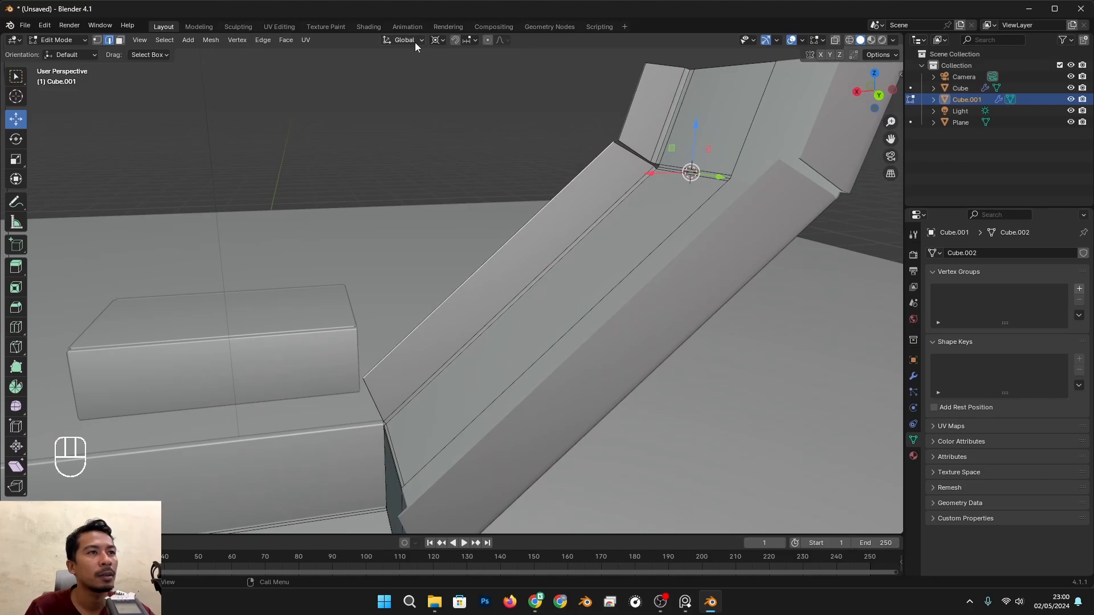
click(438, 40)
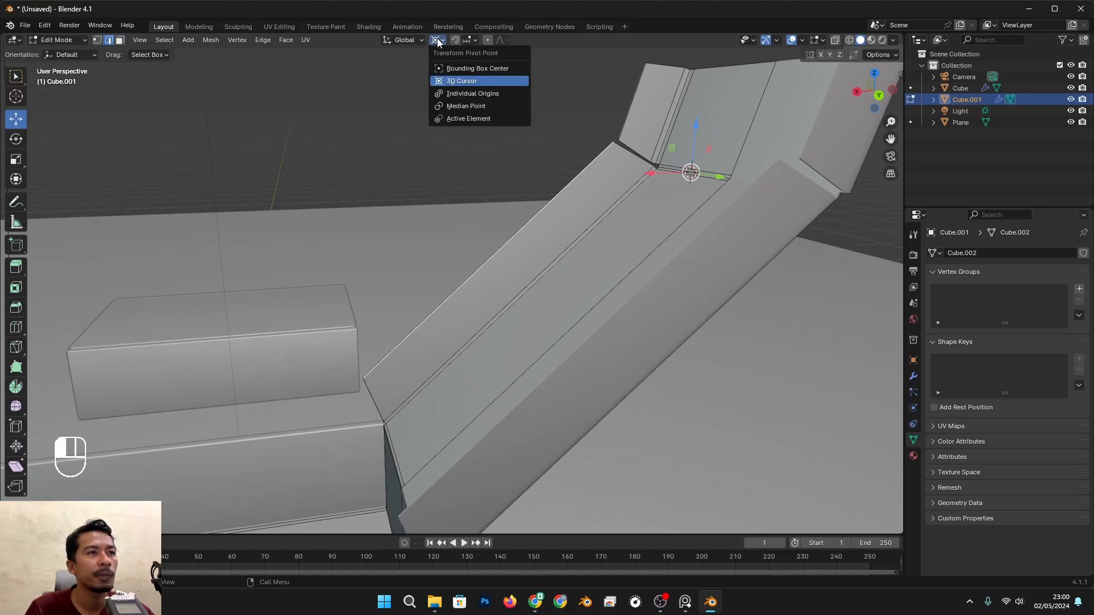
click(451, 106)
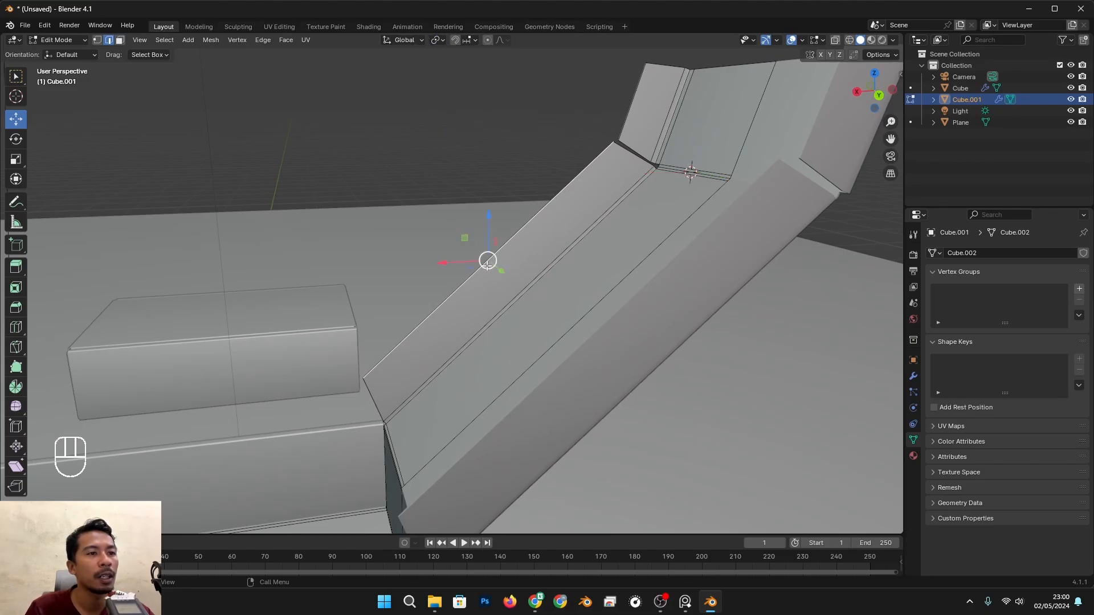
alt+drag(441, 321, 366, 194)
alt+drag(504, 293, 394, 318)
key(ctrl+z)
Set the transform orientation to Normal and move the side flap's outer edge outward to widen the flap
shift+middle_drag(502, 213, 526, 309)
click(401, 40)
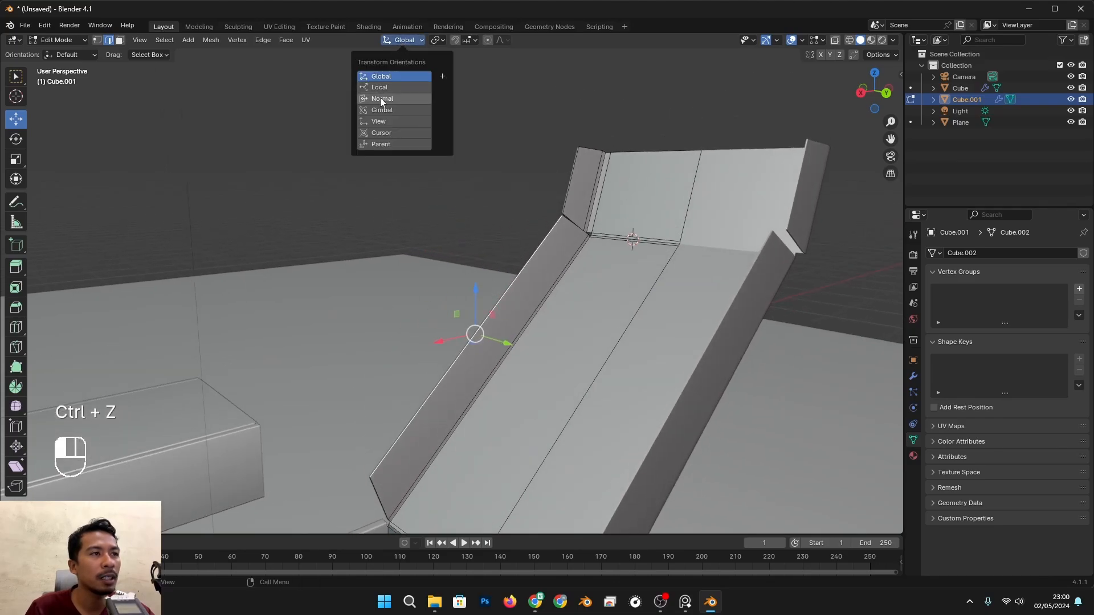
click(380, 98)
alt+drag(524, 365, 573, 370)
drag(348, 399, 385, 378)
alt+drag(467, 349, 285, 336)
click(406, 44)
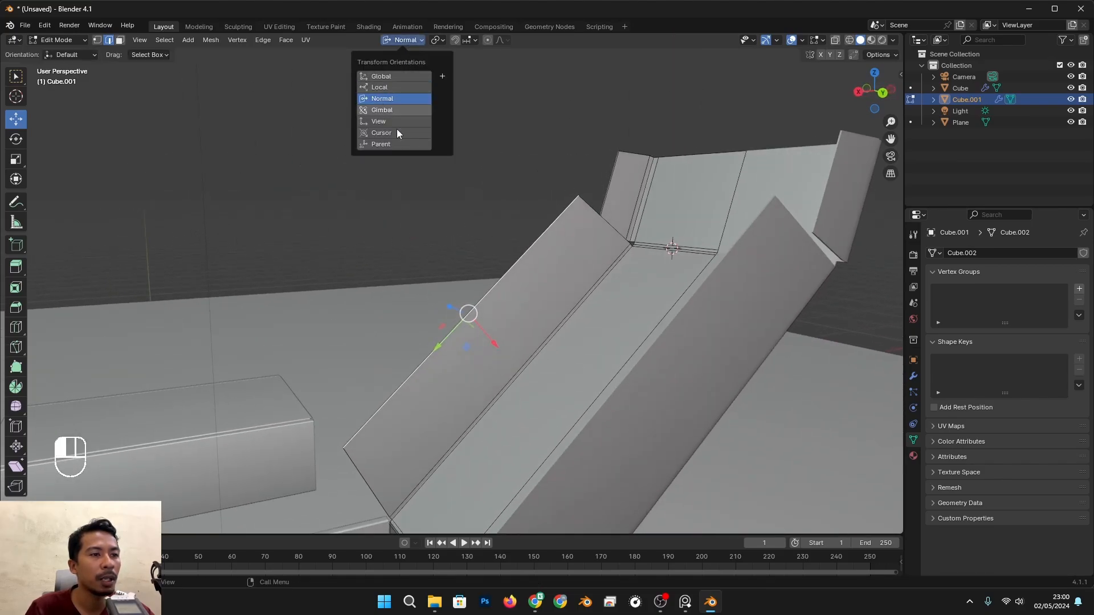
drag(495, 343, 494, 312)
scroll(484, 333, down, 3)
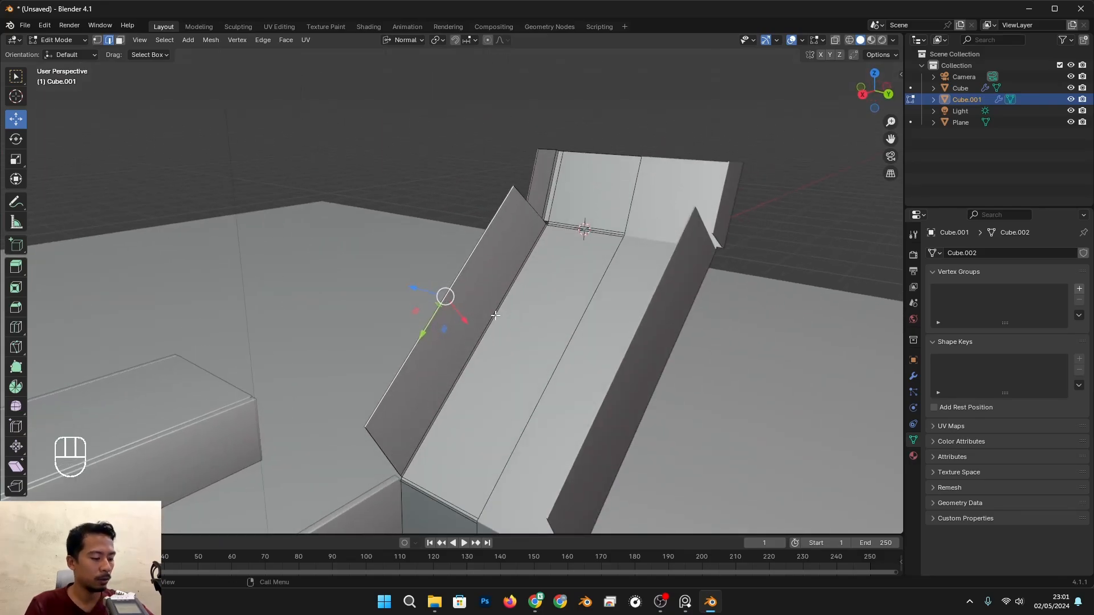
Select the fold edge where the side flap meets the lid and snap the 3D cursor to it
scroll(494, 355, up, 3)
alt+shift+drag(494, 355, 427, 291)
click(446, 311)
alt+shift+drag(415, 343, 566, 260)
click(598, 229)
scroll(588, 238, down, 4)
scroll(575, 240, up, 2)
key(shift+s)
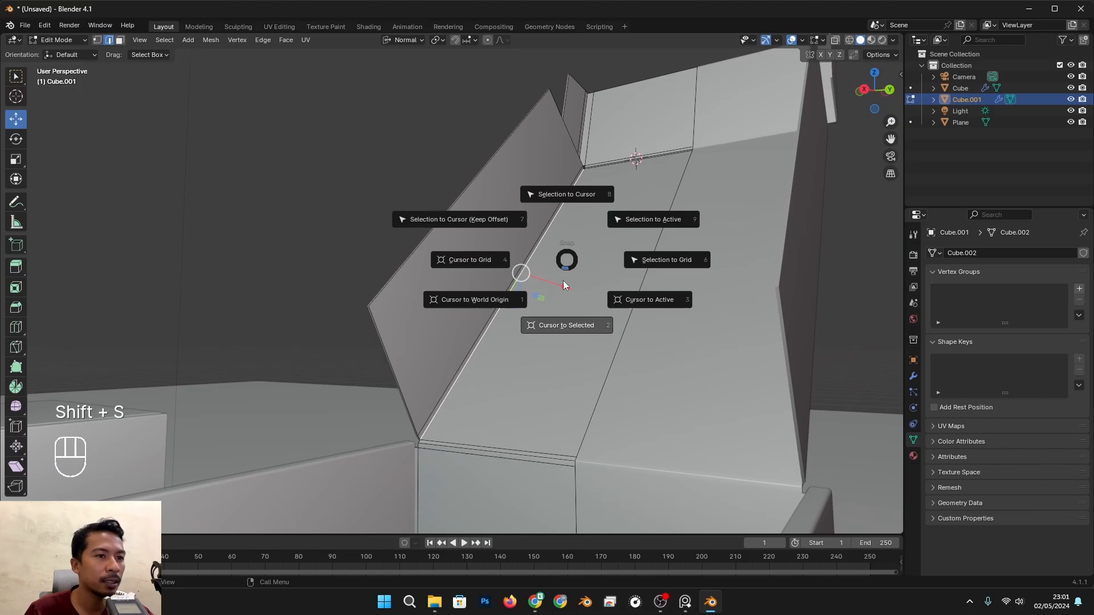
click(567, 329)
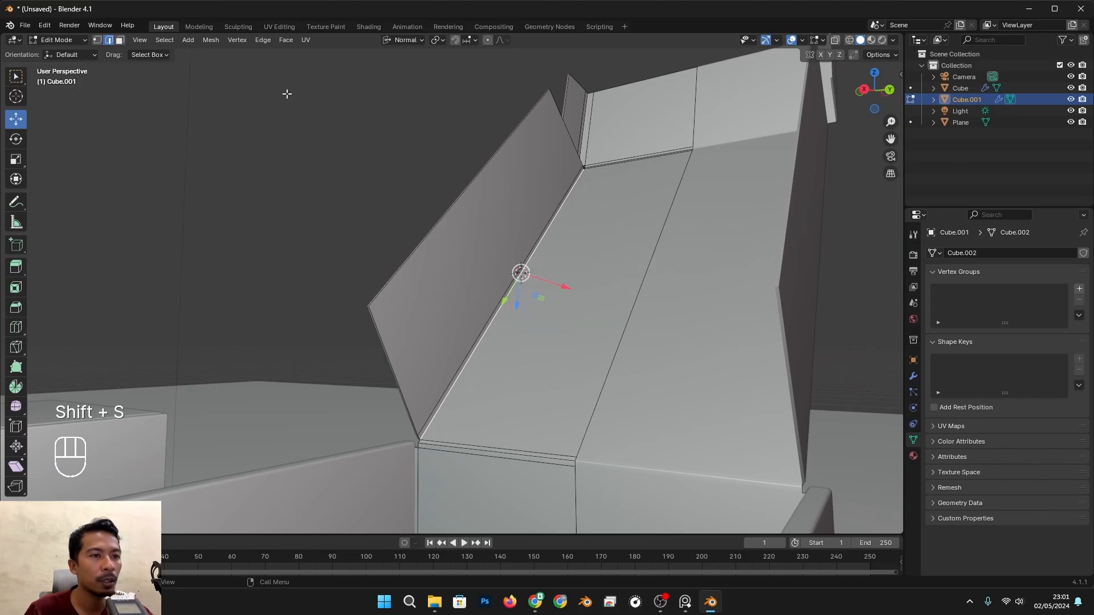
Rotate the side flap's face outward around its normal Y axis, with the 3D Cursor as the pivot point
click(120, 40)
click(479, 252)
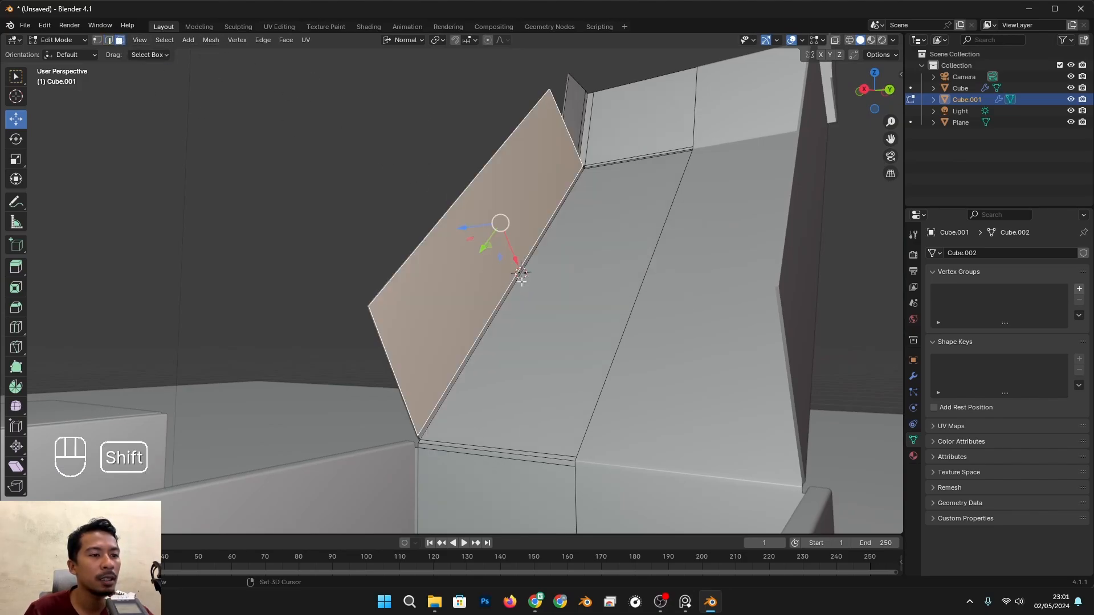
alt+drag(521, 281, 524, 140)
click(436, 40)
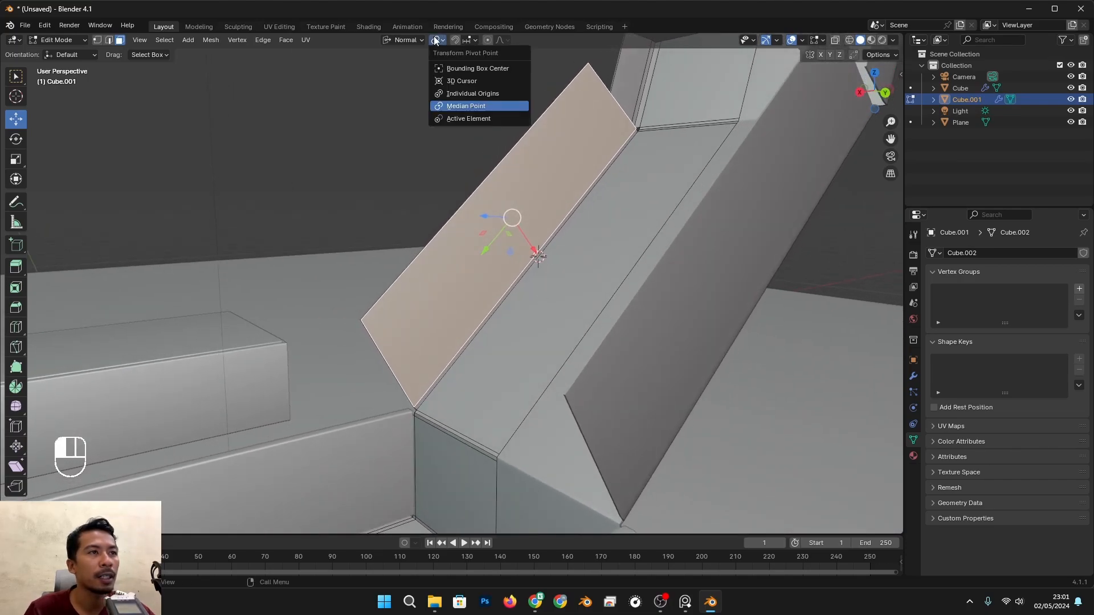
click(455, 81)
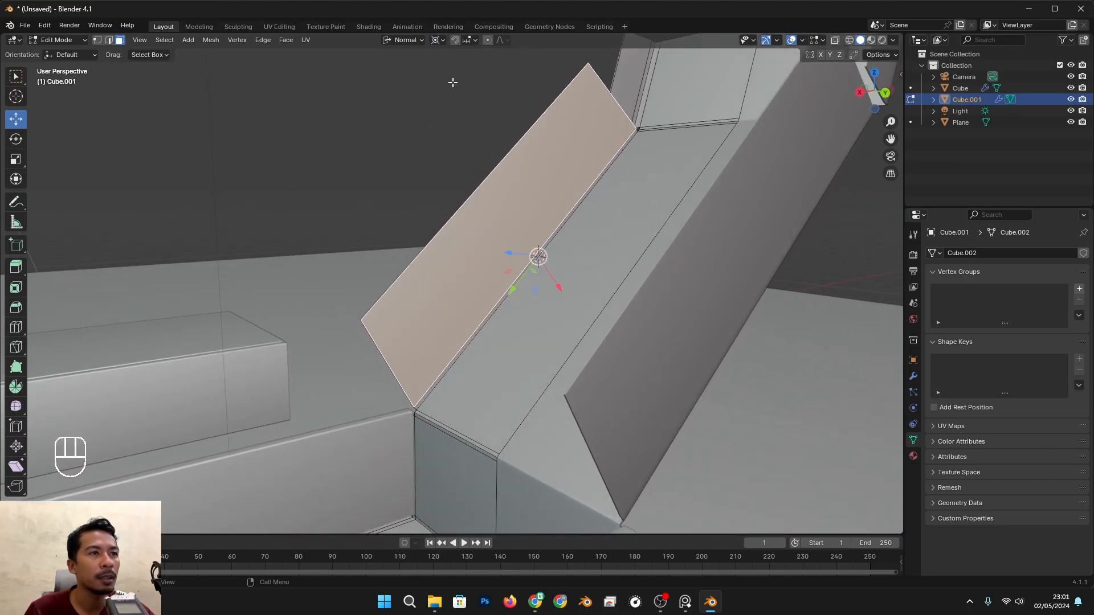
alt+drag(564, 245, 622, 286)
key(r)
key(x)
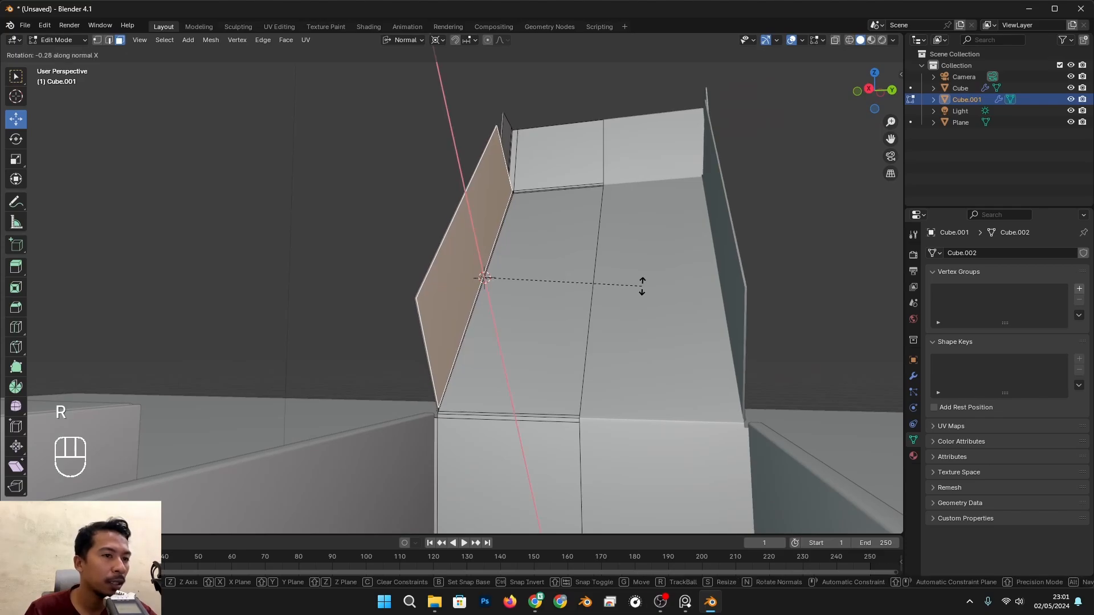
key(y)
key(y)
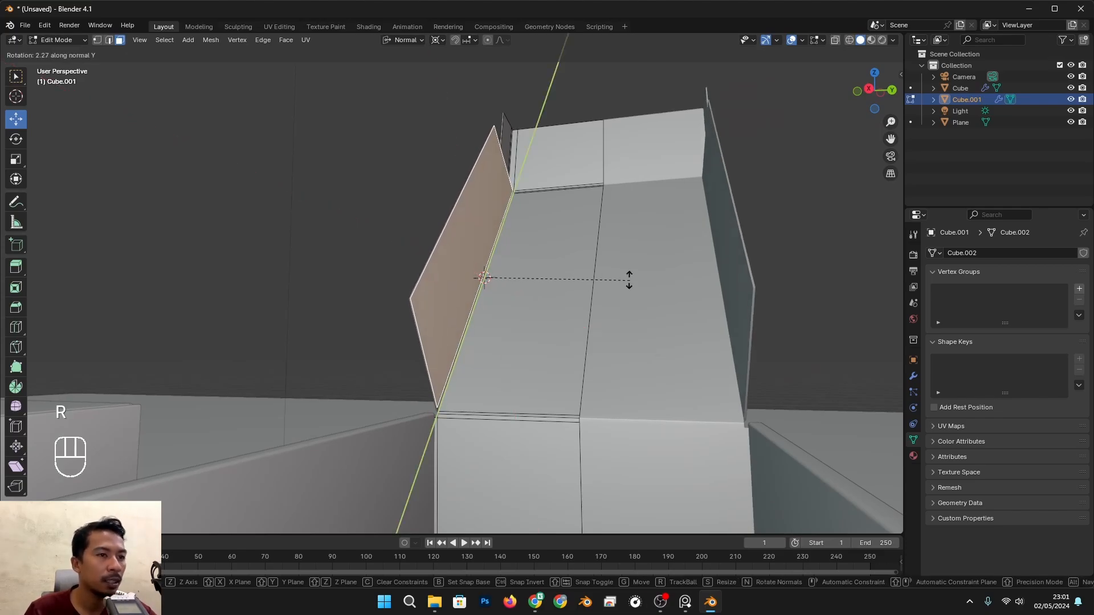
click(509, 249)
scroll(508, 249, down, 5)
alt+drag(508, 249, 460, 367)
Check the reference photo and examine the small side tab on the lid's front flap up close
key(alt+Tab)
scroll(494, 285, down, 3)
scroll(577, 325, up, 3)
scroll(529, 320, up, 1)
alt+shift+drag(598, 219, 478, 410)
scroll(578, 359, up, 3)
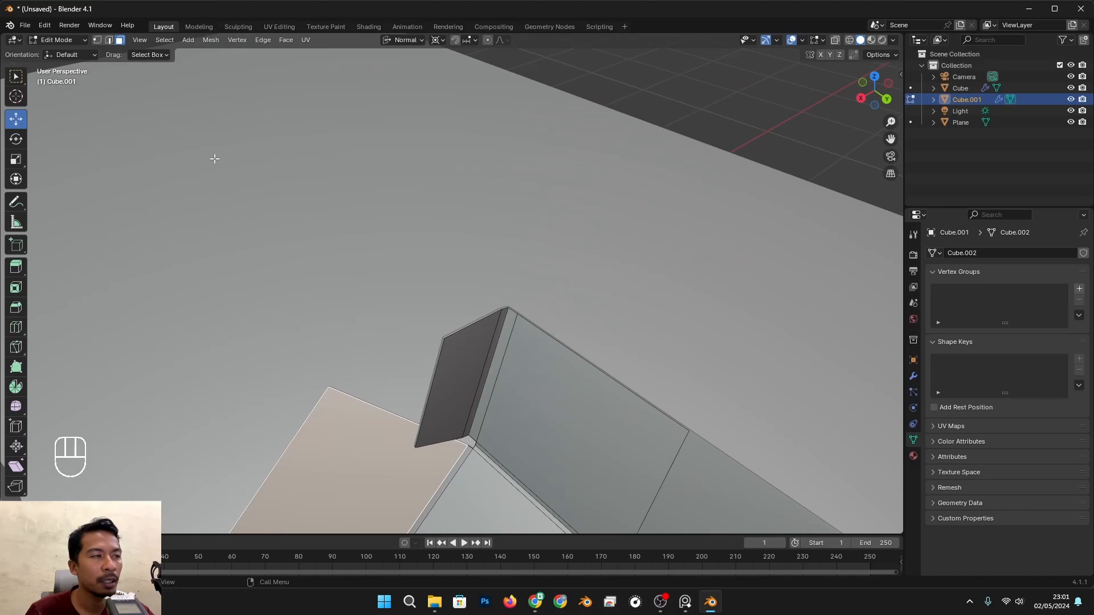
Select the fold edge of the lid's small side flap in edge mode and snap the 3D cursor to it
click(109, 40)
click(499, 359)
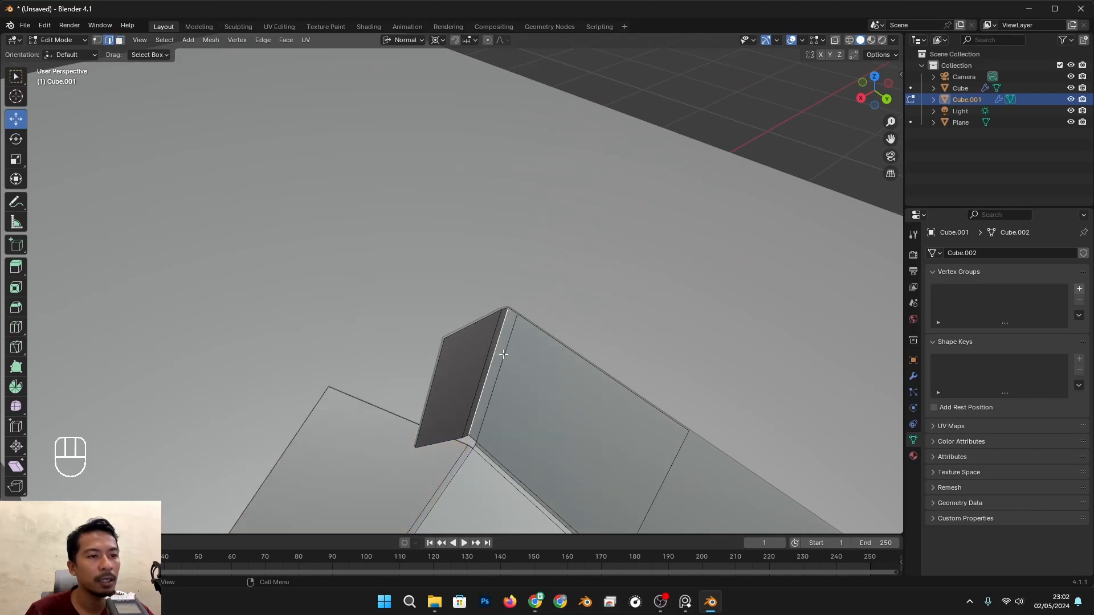
key(shift+s)
click(539, 451)
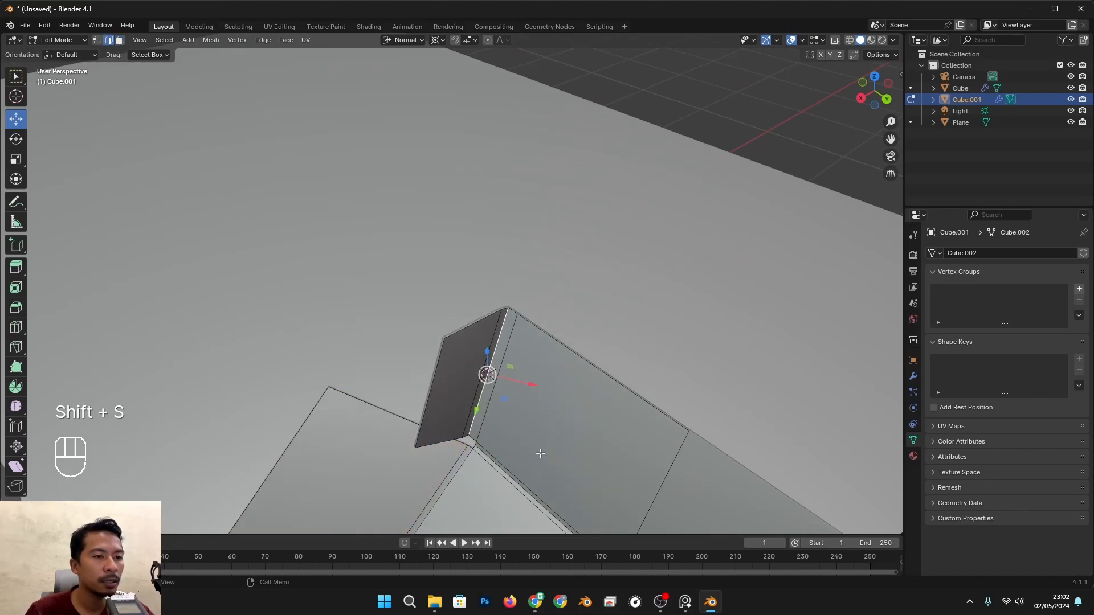
Rotate the small side flap's face around the 3D cursor about its normal Y axis
click(469, 365)
alt+middle_drag(495, 402, 513, 407)
key(r)
key(y)
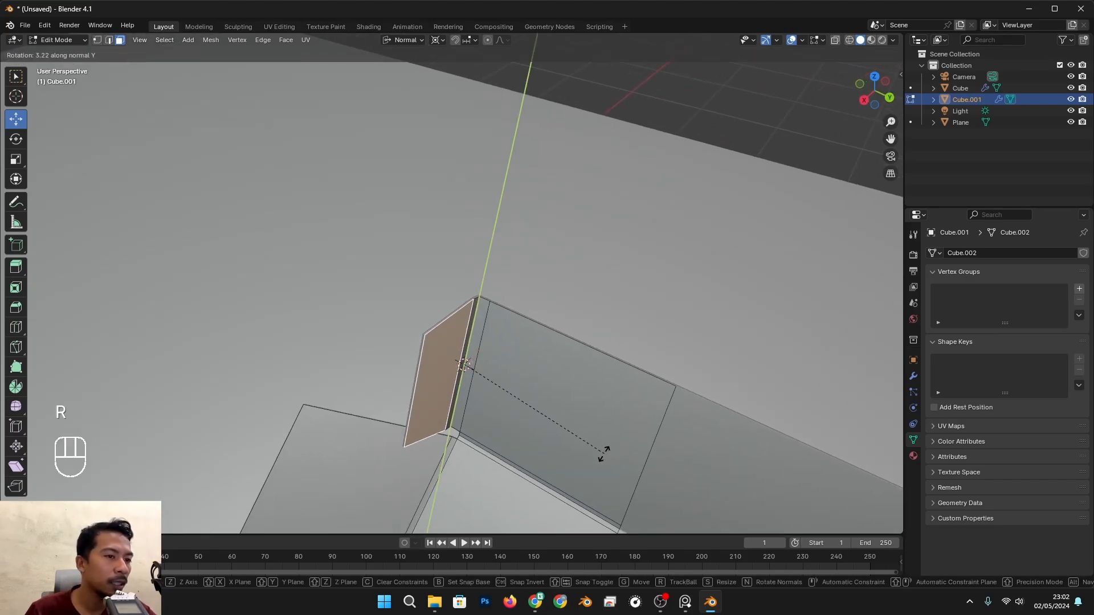
click(477, 444)
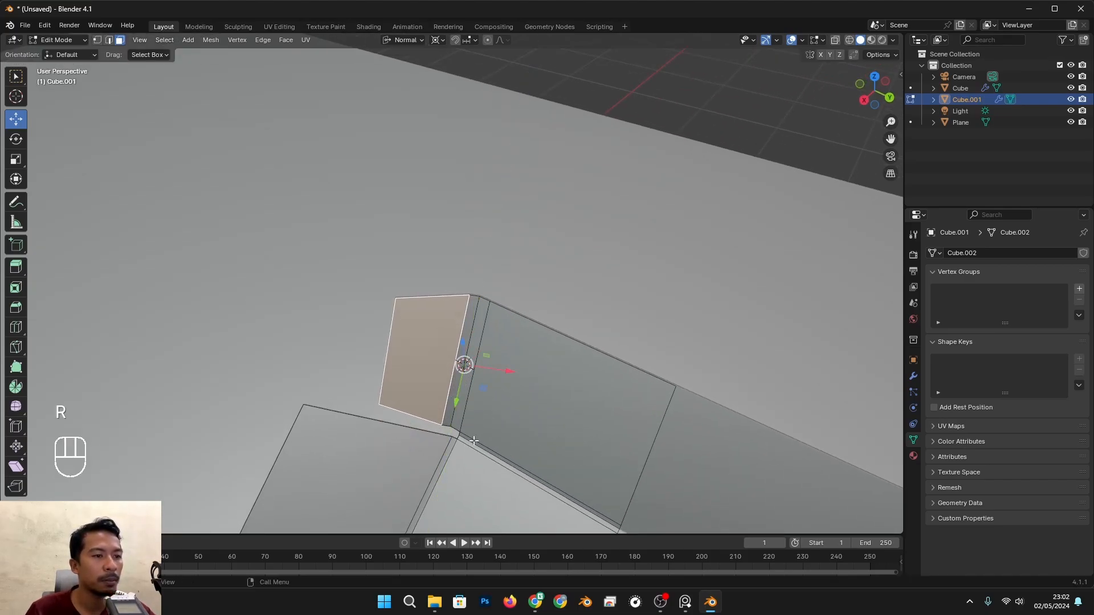
Set the pivot to Median Point and lengthen the small side flap by moving its outer edge outward along its normal X axis
alt+middle_drag(433, 437, 436, 281)
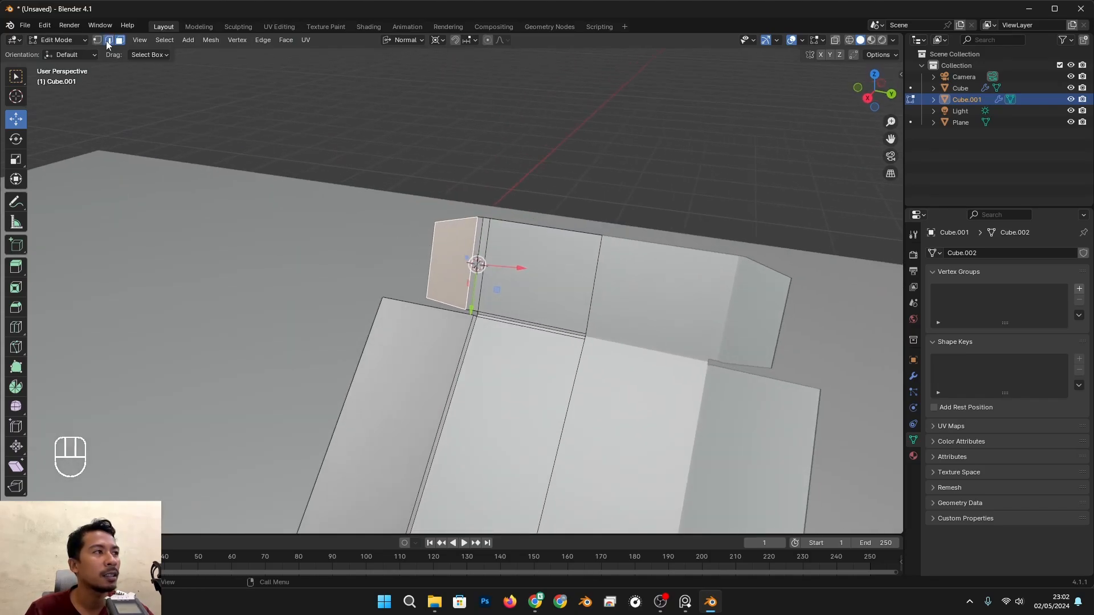
click(430, 253)
alt+middle_drag(440, 247, 441, 197)
click(438, 39)
click(466, 110)
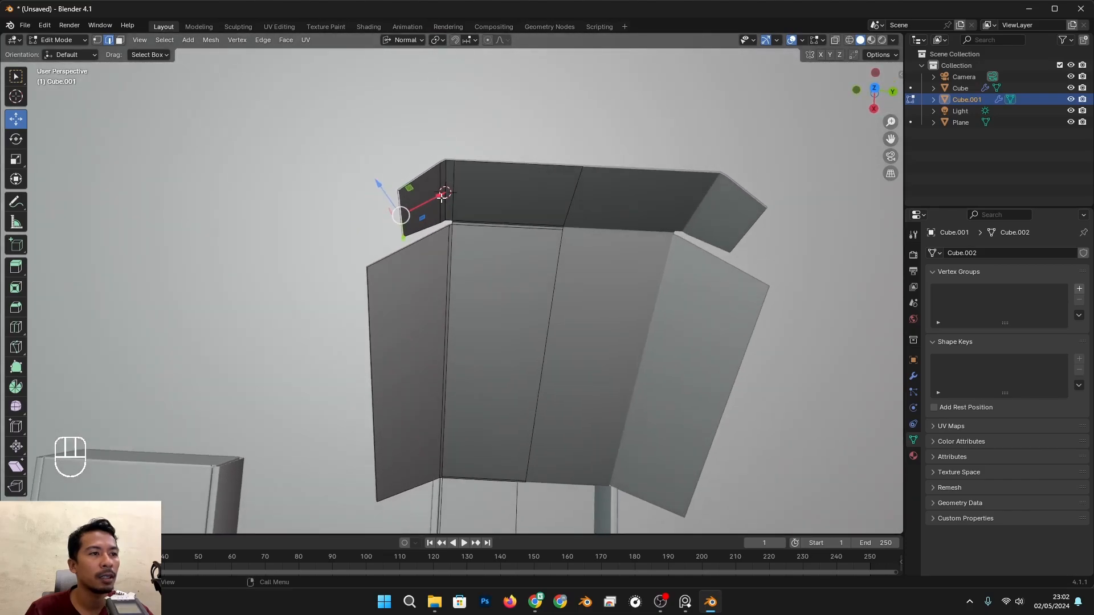
drag(441, 197, 400, 217)
scroll(438, 334, down, 2)
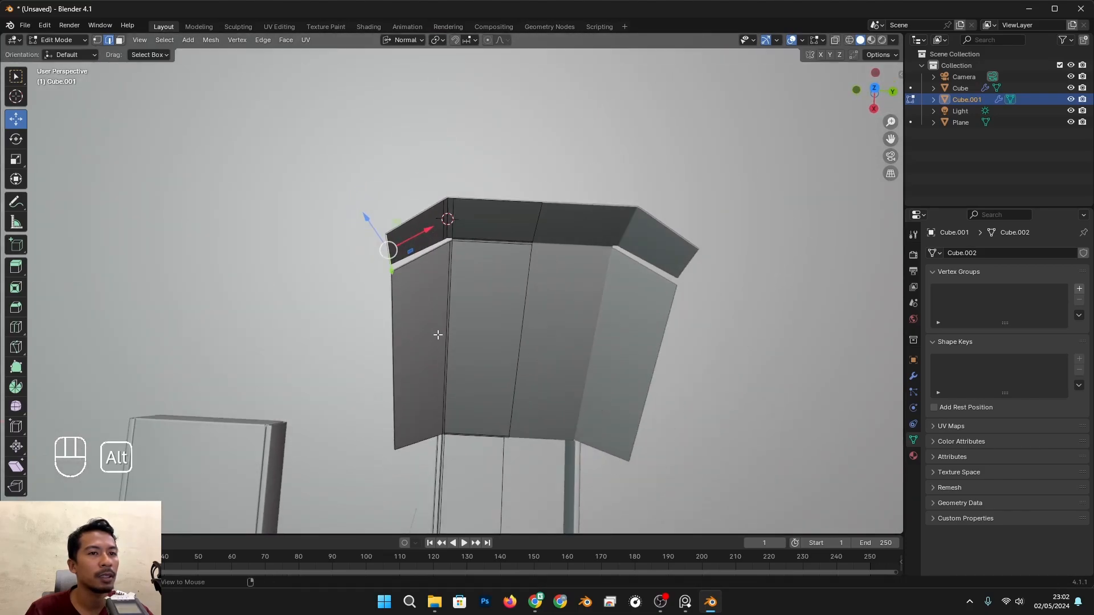
Compare the lid's upper flaps with the open mailer box reference image in PureRef
alt+middle_drag(438, 335, 439, 261)
key(alt+Tab)
key(alt+Tab)
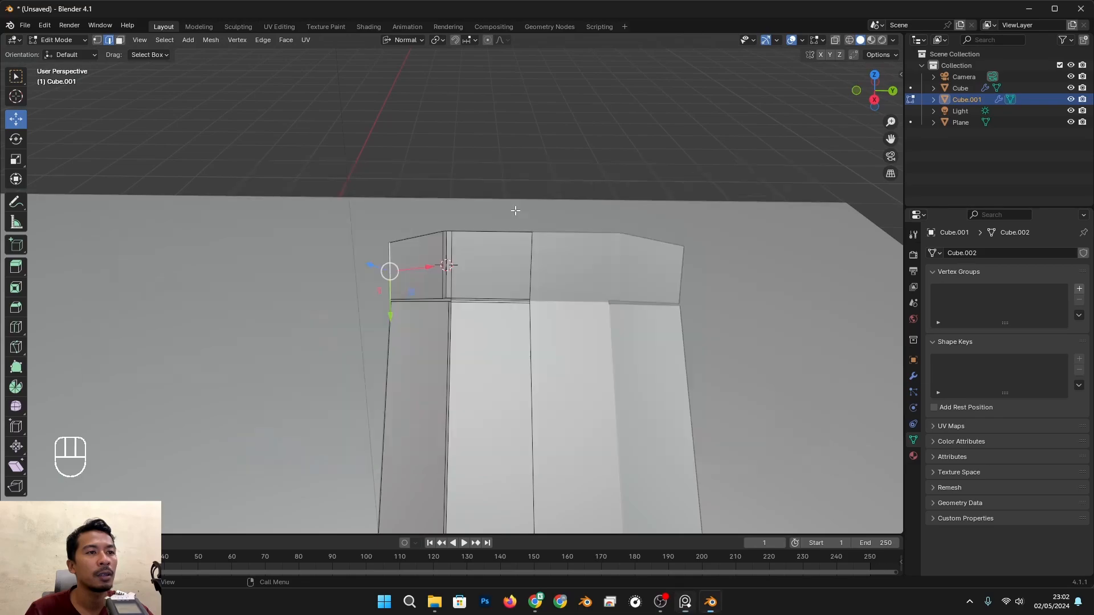
key(alt+Tab)
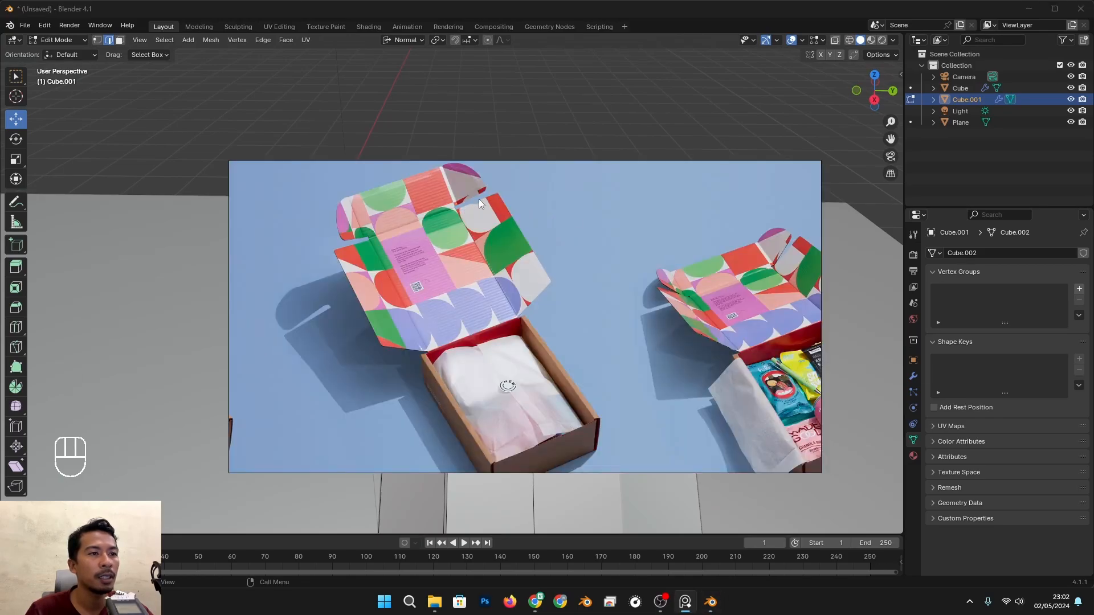
key(alt+Tab)
alt+middle_drag(478, 199, 448, 244)
drag(447, 243, 453, 243)
key(alt+Tab)
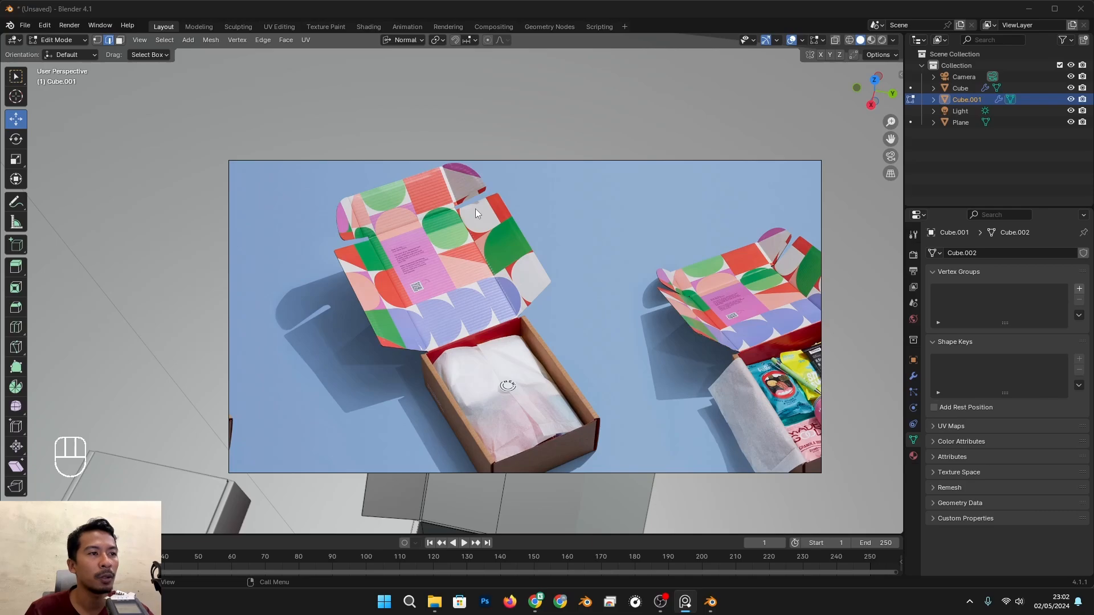
key(alt+Tab)
Select the small side flap's fold edge and set the transform pivot to 3D Cursor
alt+middle_drag(484, 233, 412, 275)
click(387, 253)
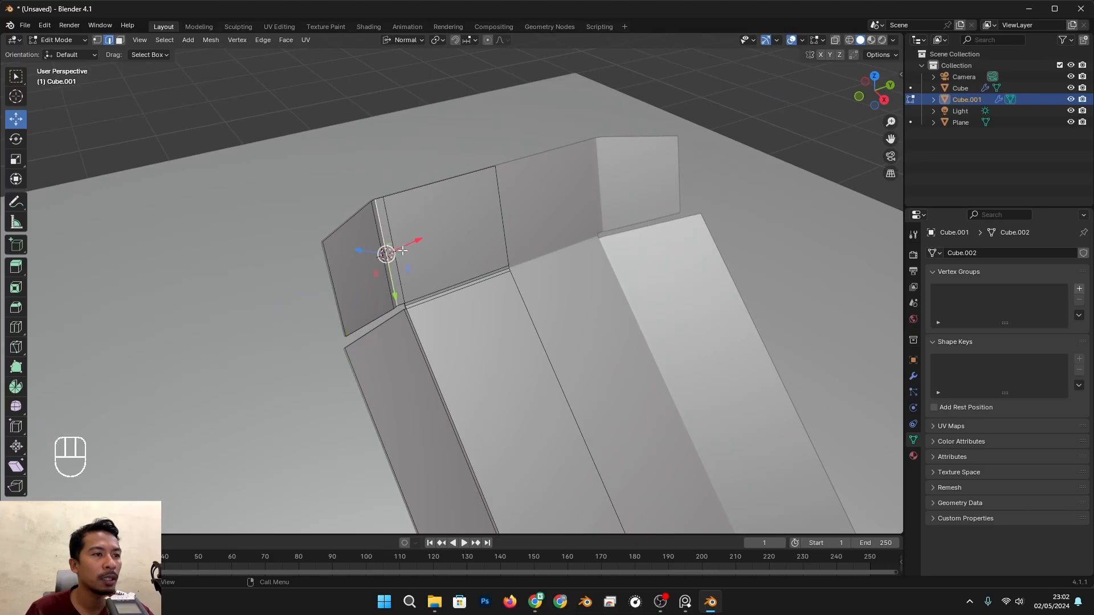
click(406, 40)
click(437, 40)
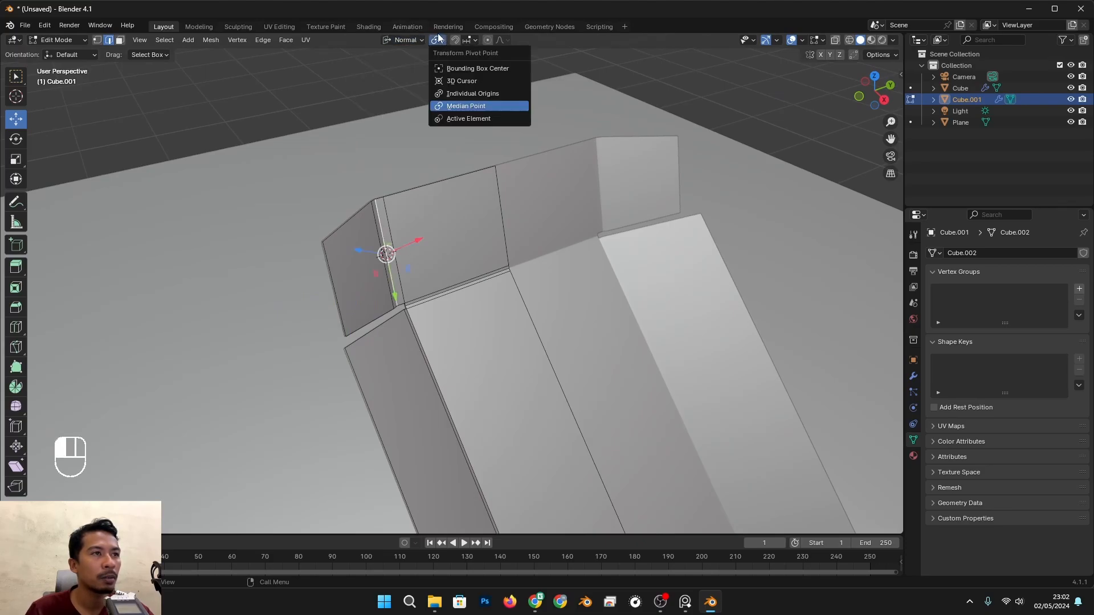
click(459, 81)
scroll(331, 289, up, 2)
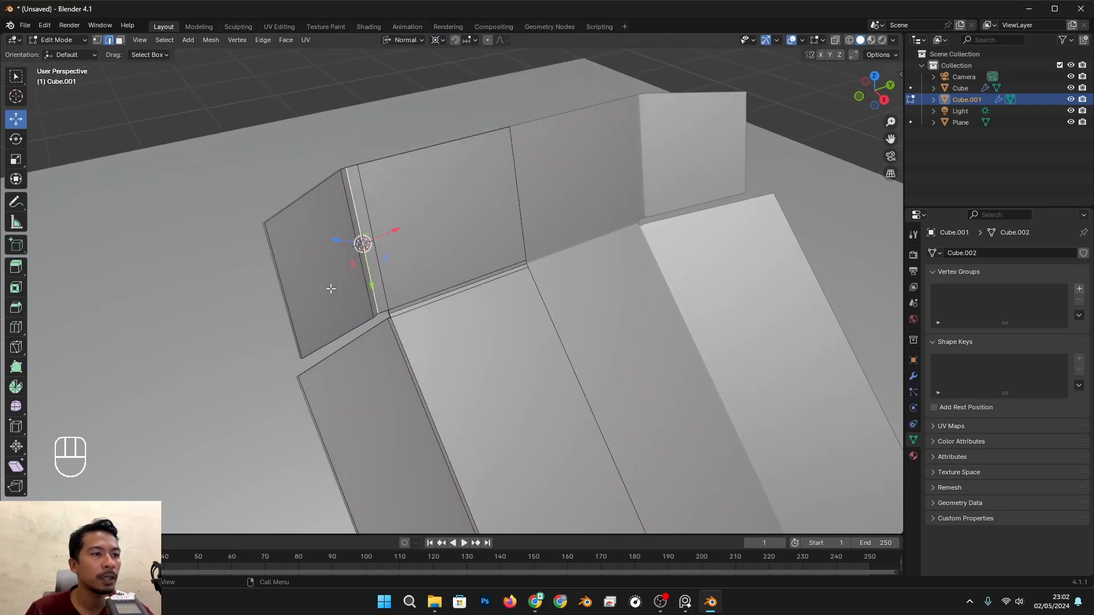
click(412, 39)
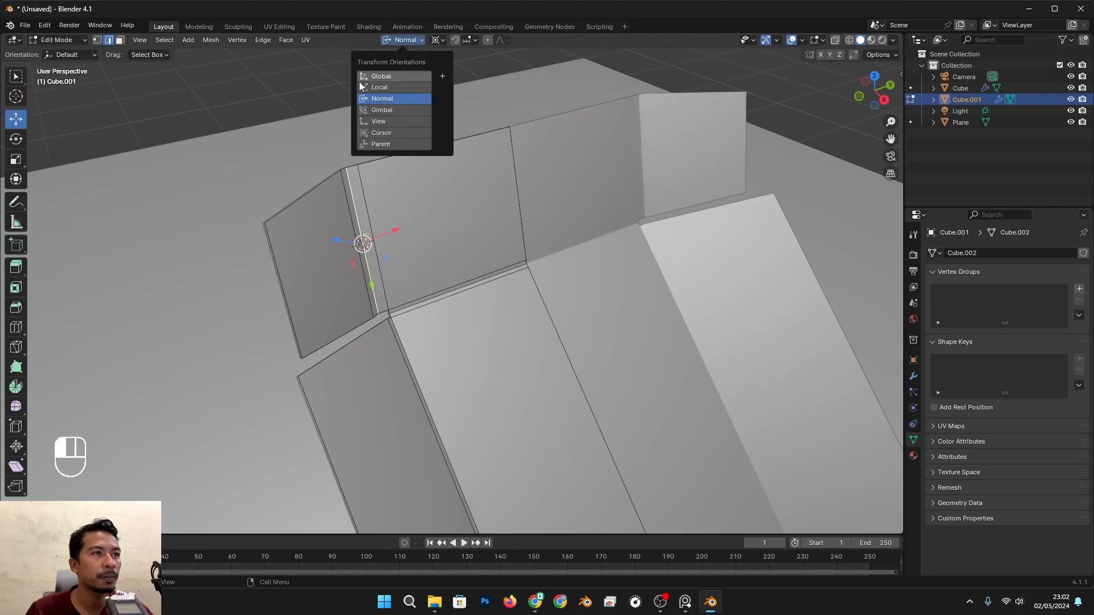
Select the small side flap's face and rotate it about normal Y around the 3D cursor to adjust its fold angle
click(296, 270)
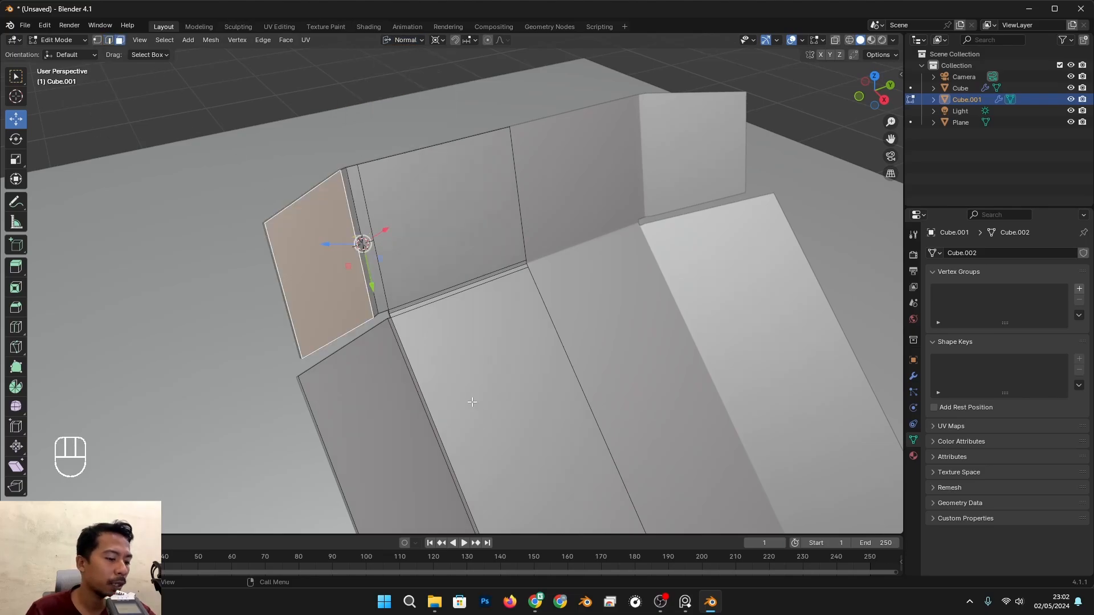
key(r)
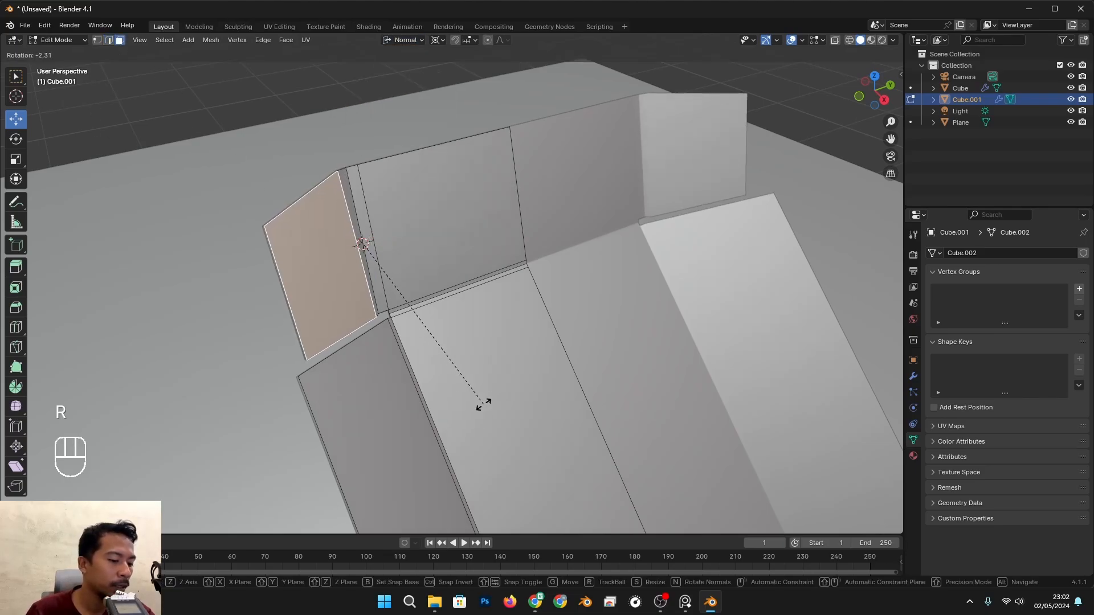
key(y)
click(501, 410)
scroll(535, 370, down, 3)
middle_drag(556, 344, 520, 361)
key(r)
key(y)
click(644, 332)
Leave Edit Mode and examine the lid's flap angles from several sides against the PureRef reference image
key(alt+Tab)
scroll(547, 296, down, 3)
key(Tab)
scroll(624, 334, down, 3)
alt+middle_drag(624, 334, 597, 224)
scroll(653, 245, down, 2)
alt+middle_drag(653, 245, 680, 291)
key(alt+Tab)
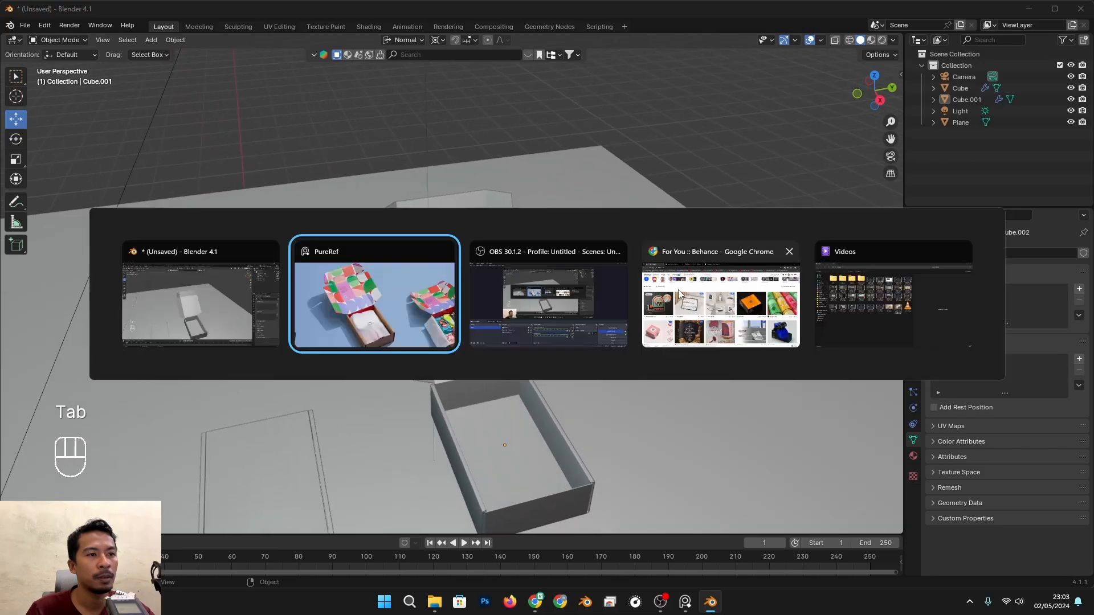
key(alt+Tab)
scroll(521, 239, up, 3)
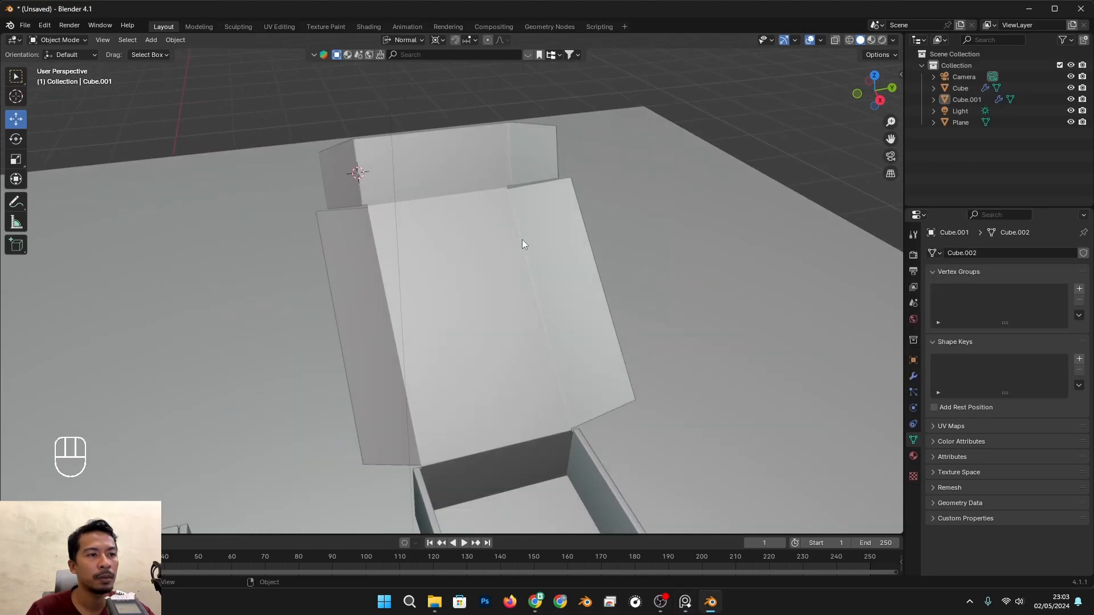
alt+middle_drag(521, 239, 415, 254)
key(alt+Tab)
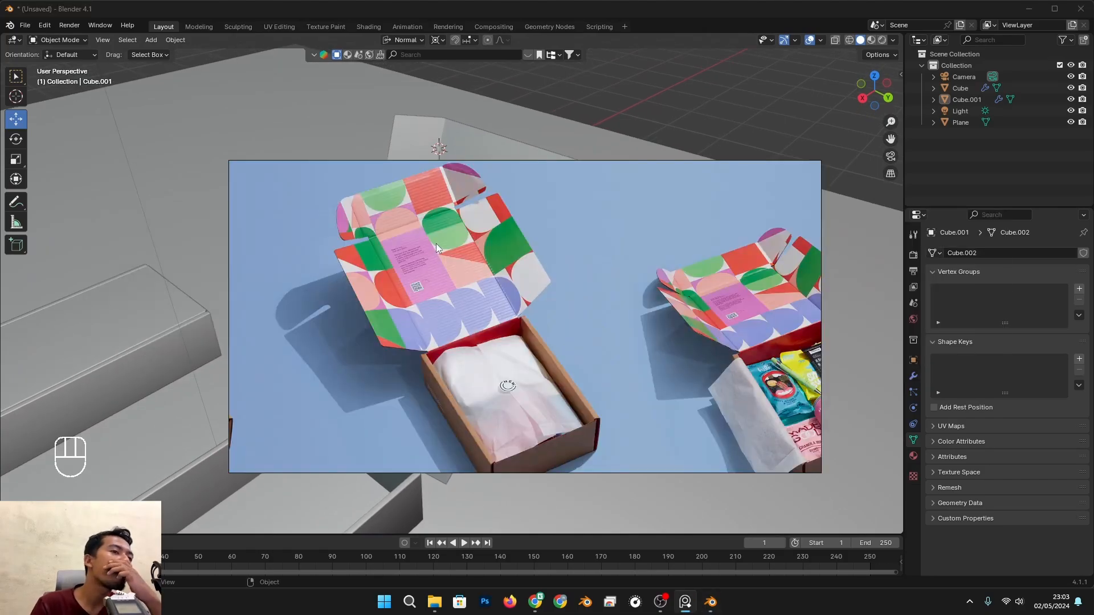
key(alt+Tab)
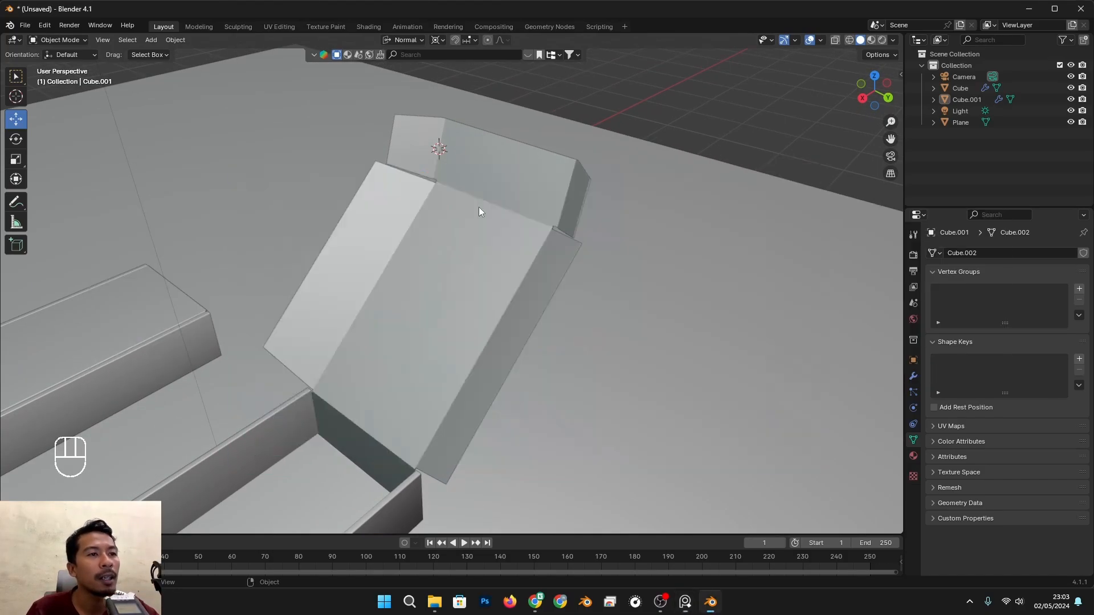
alt+middle_drag(479, 206, 609, 249)
scroll(594, 197, up, 2)
Open the lid Cube.001 in Edit Mode and select the outer edge of its long side flap
click(594, 197)
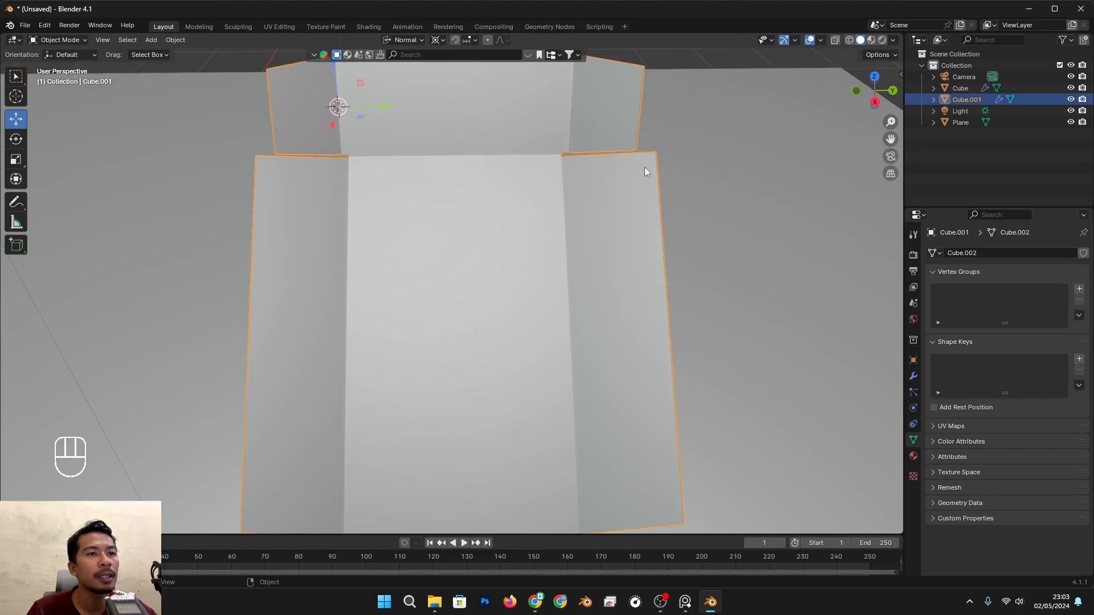
key(Tab)
scroll(616, 187, down, 2)
key(alt+Tab)
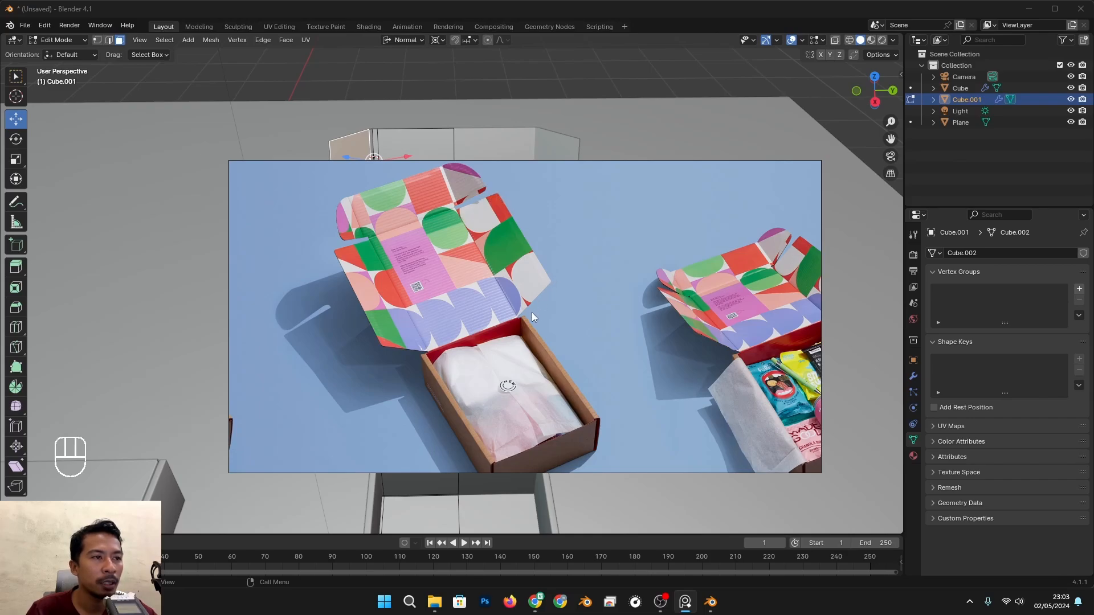
key(alt+Tab)
alt+drag(374, 219, 331, 224)
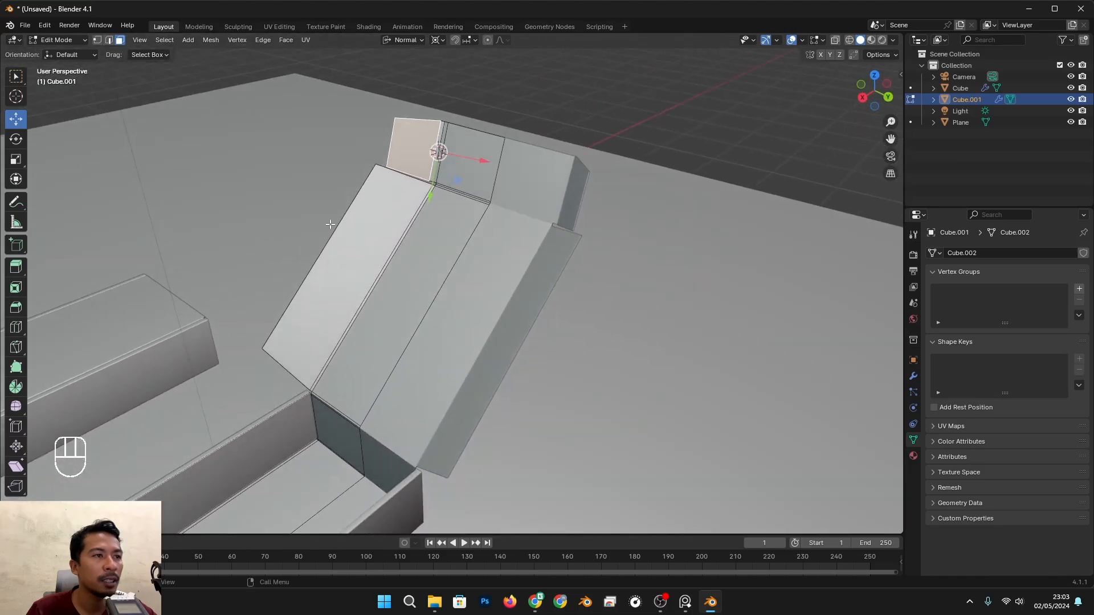
click(350, 214)
click(108, 40)
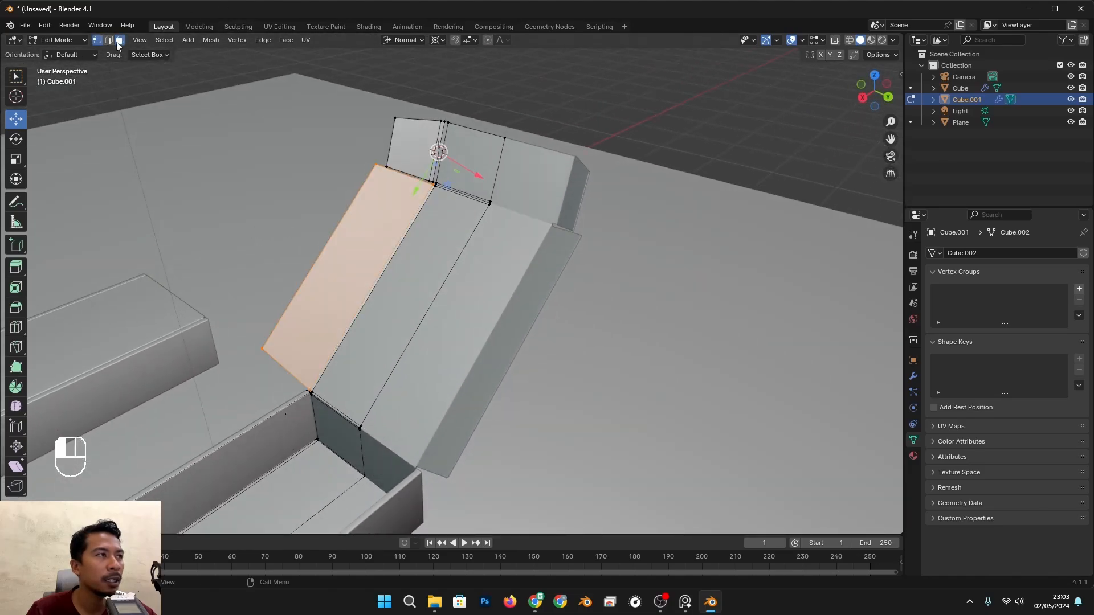
alt+drag(353, 198, 407, 255)
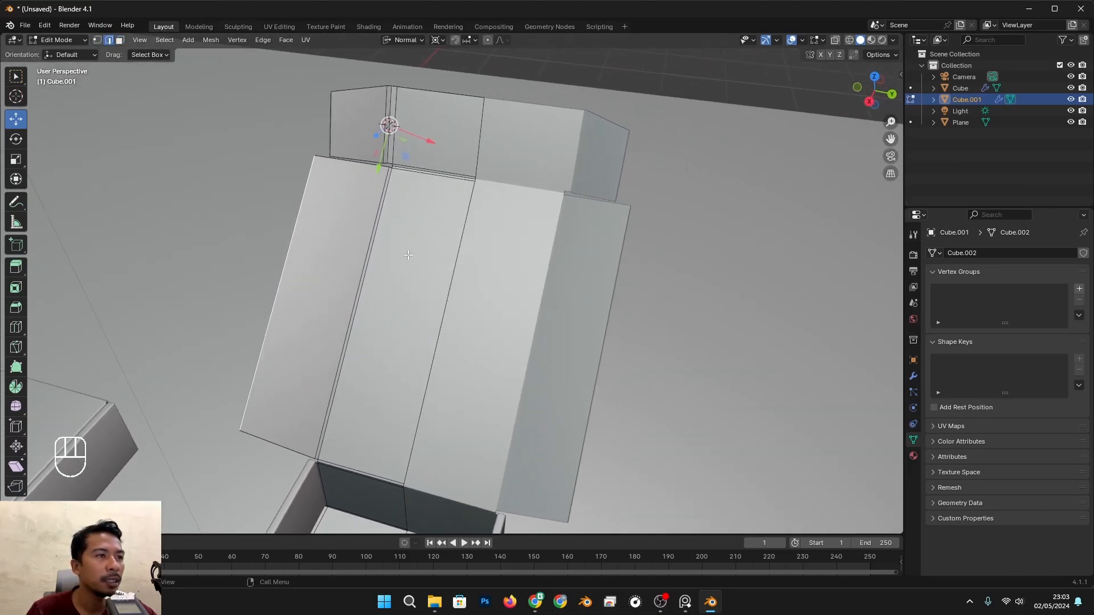
Set the pivot to Median Point and scale the long side flap's outer edge, first to about 0.92, to taper the flap's ends
key(s)
right_click(619, 324)
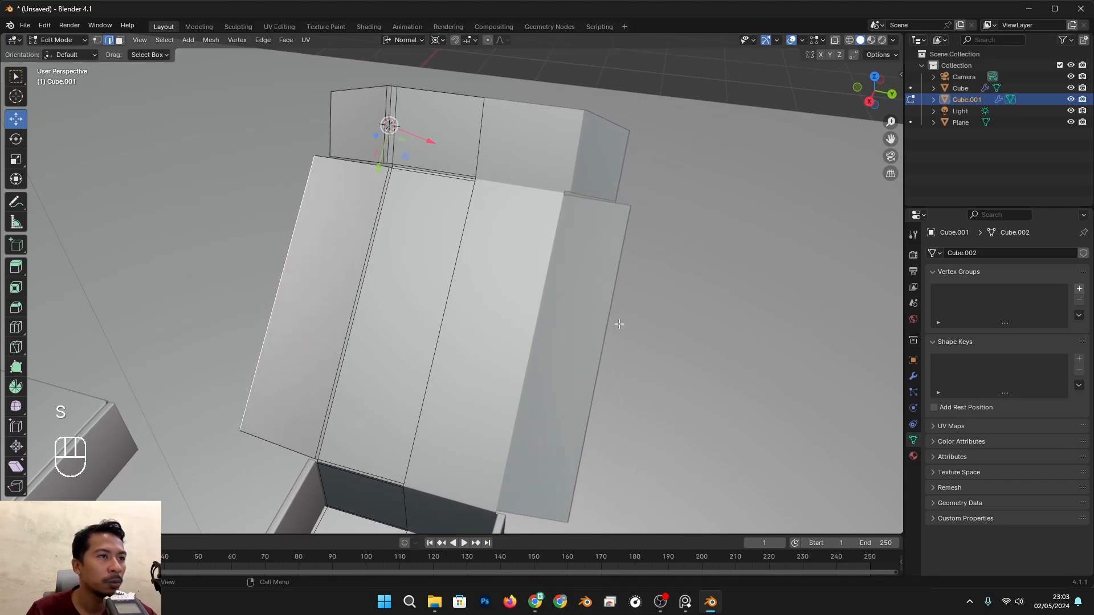
click(437, 39)
click(450, 107)
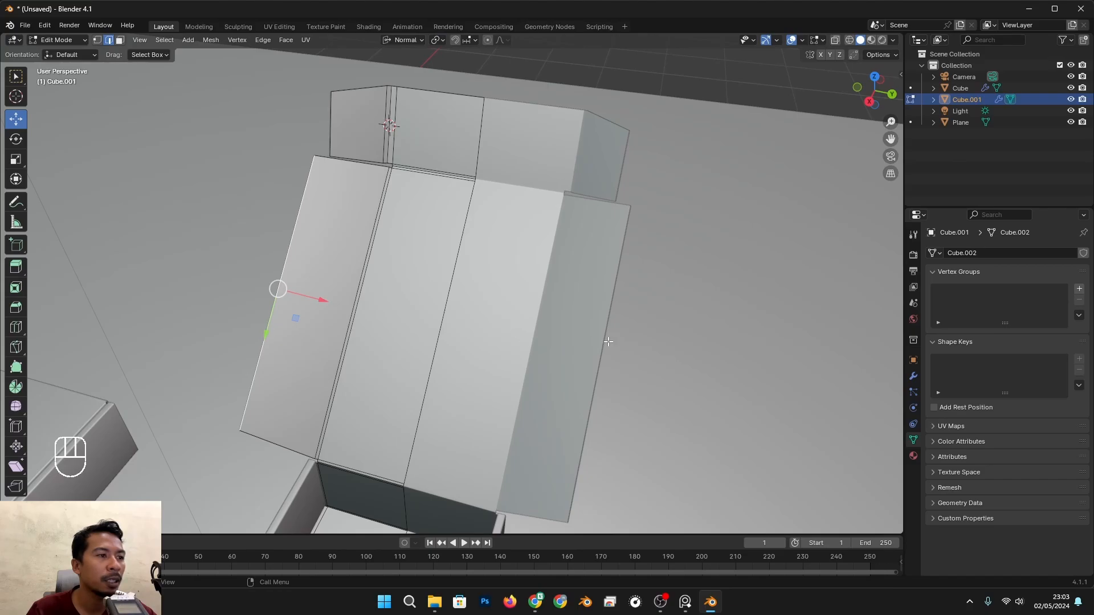
key(s)
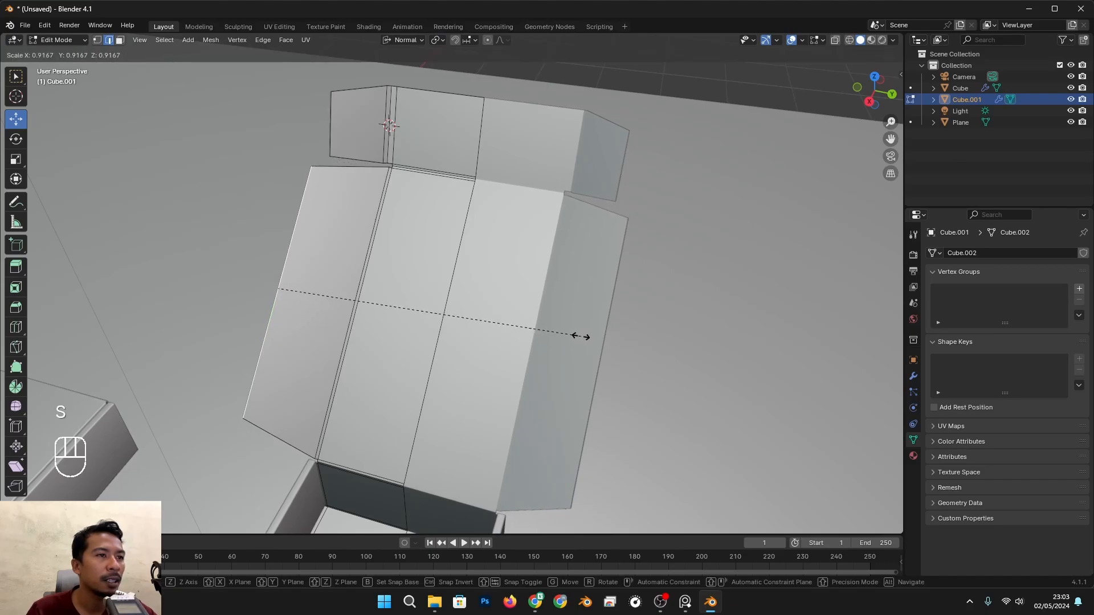
click(580, 336)
scroll(502, 342, down, 3)
alt+middle_drag(444, 348, 532, 324)
alt+middle_drag(577, 264, 561, 353)
key(s)
click(582, 323)
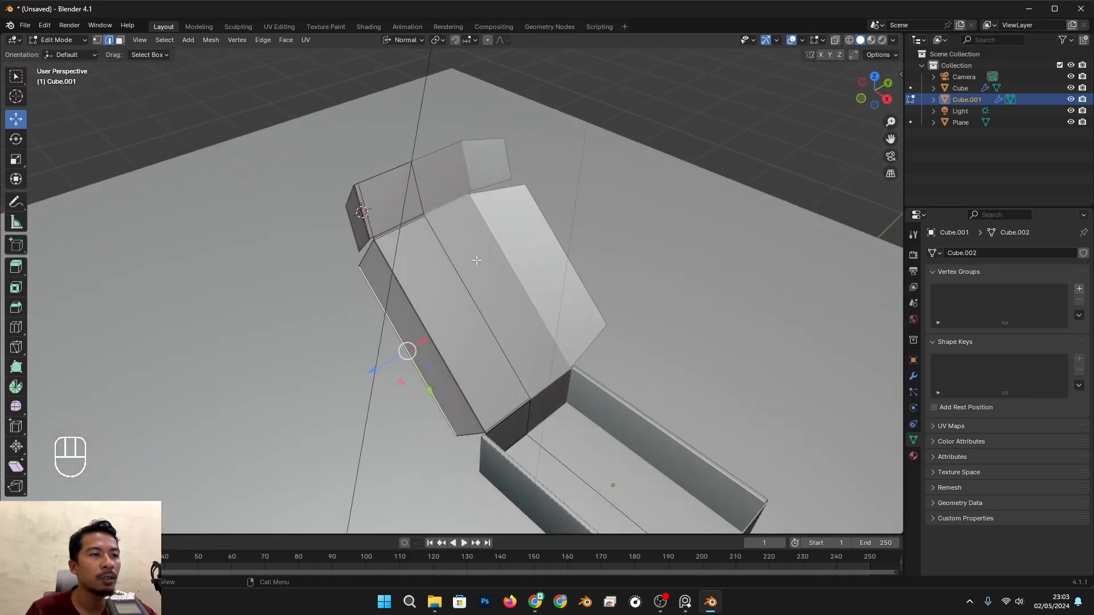
Check the lid's small side flap against the reference image and select the vertex at its upper outer corner
scroll(479, 258, up, 3)
alt+shift+middle_drag(479, 257, 472, 336)
key(alt+Tab)
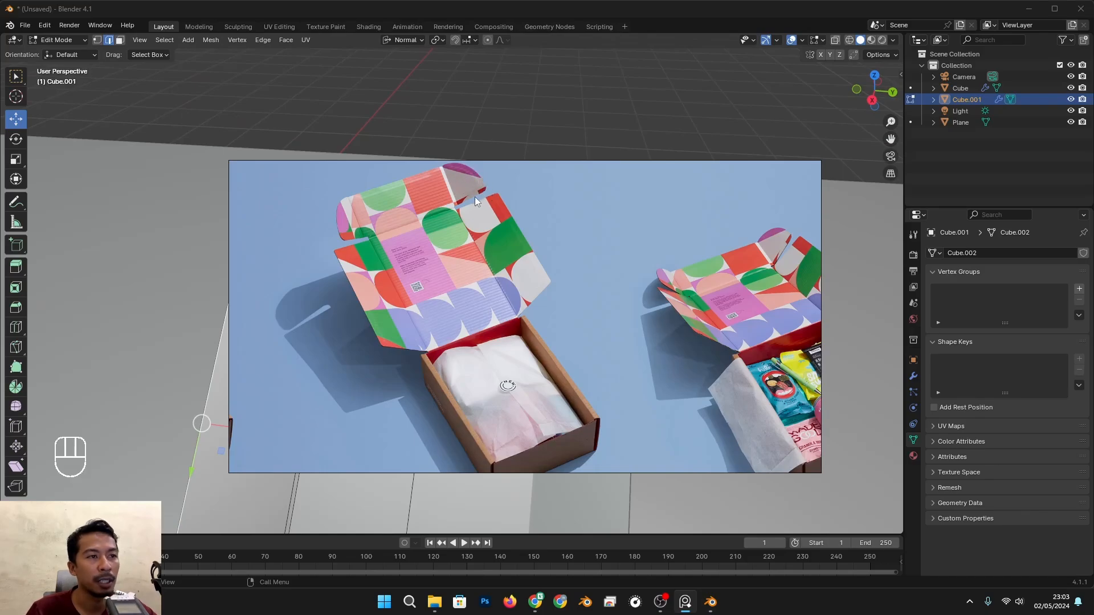
key(alt+Tab)
scroll(452, 273, up, 2)
alt+shift+middle_drag(453, 272, 564, 382)
alt+middle_drag(564, 382, 552, 377)
scroll(455, 296, up, 2)
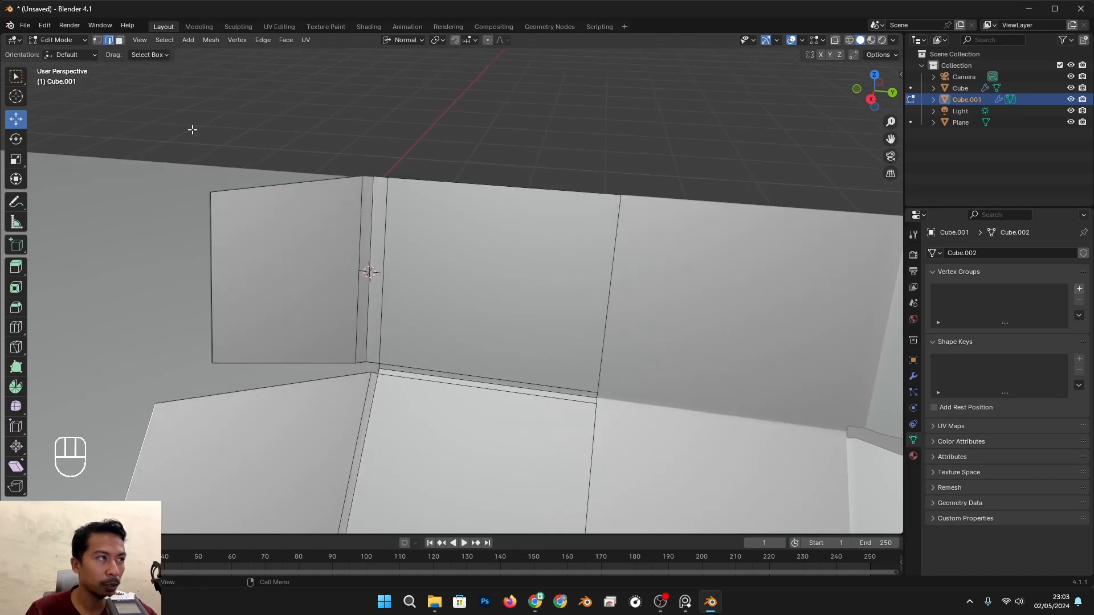
click(211, 194)
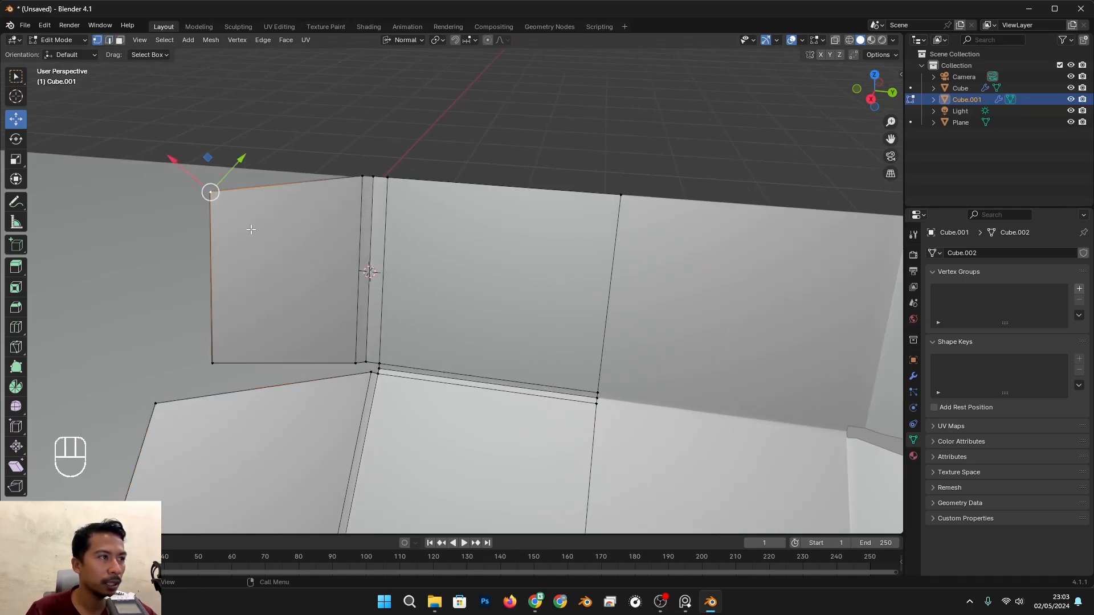
alt+middle_drag(257, 237, 359, 252)
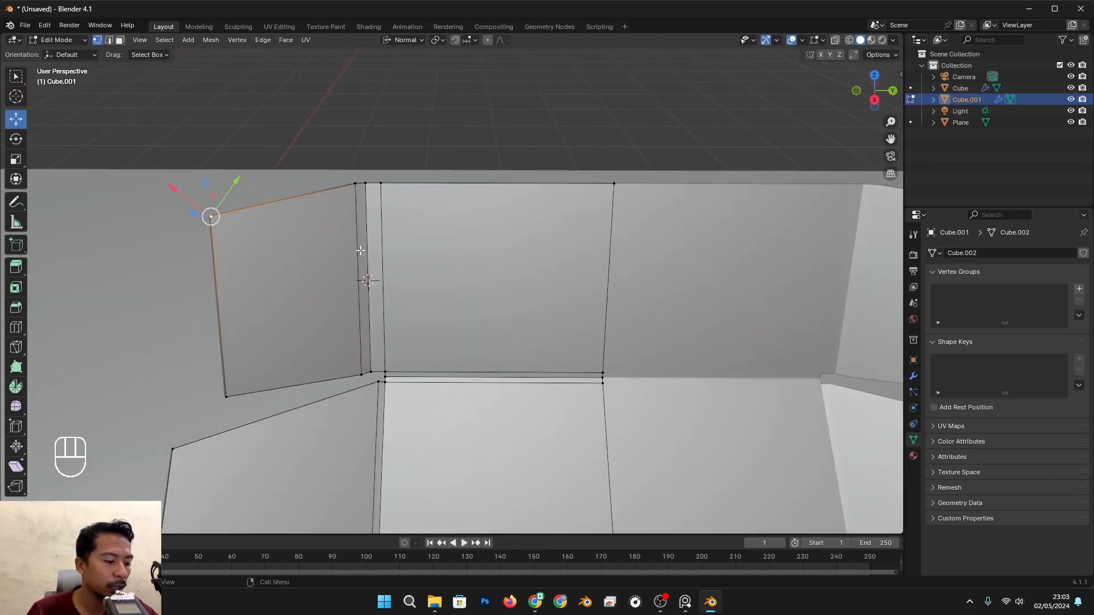
key(ctrl+shift+b)
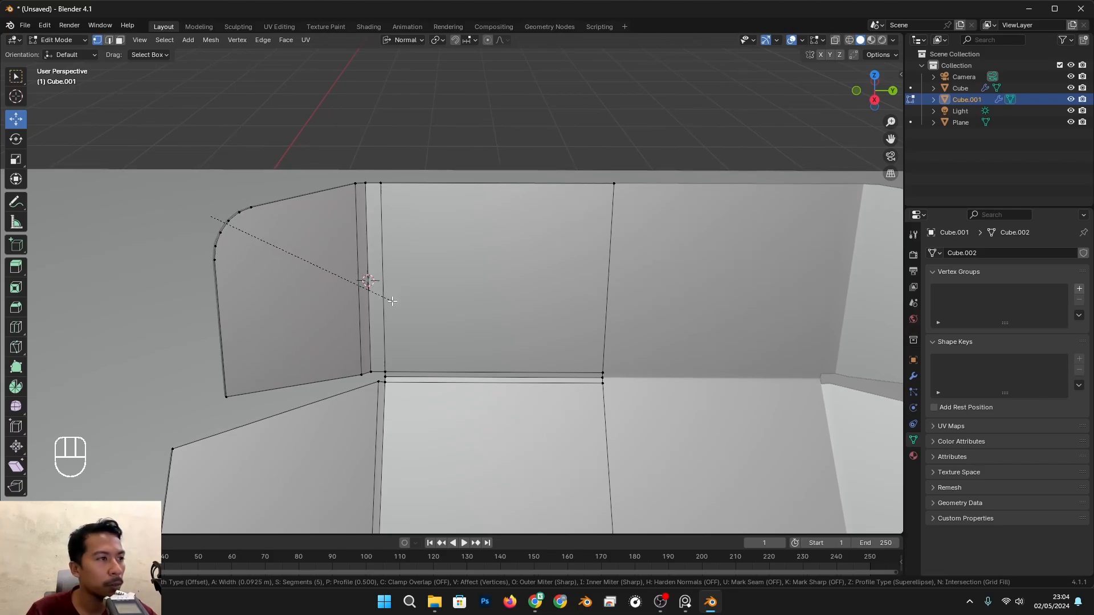
scroll(395, 304, up, 2)
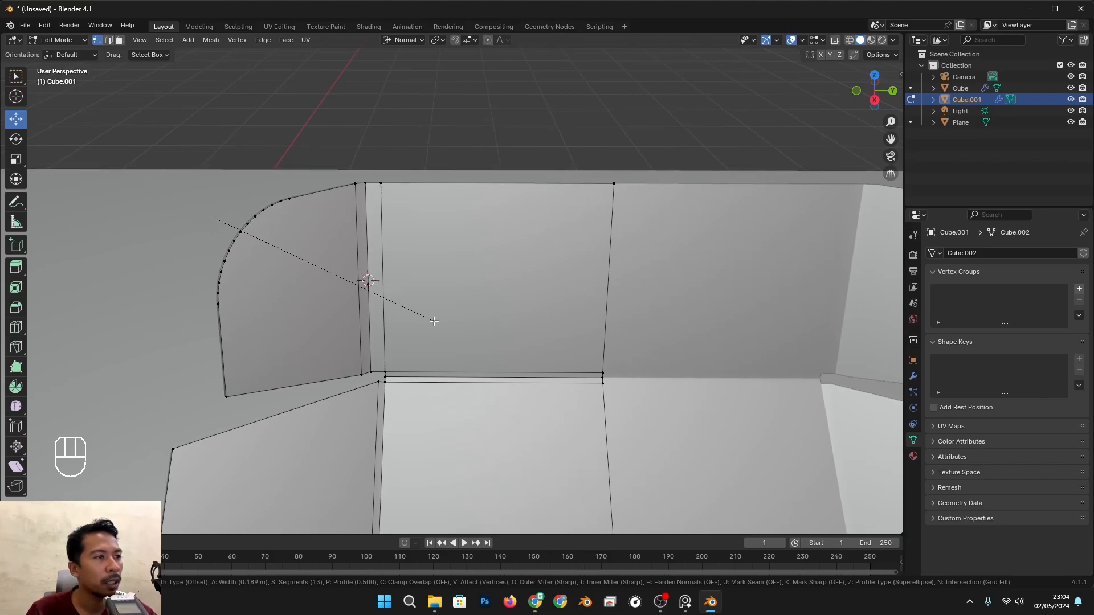
scroll(442, 325, up, 3)
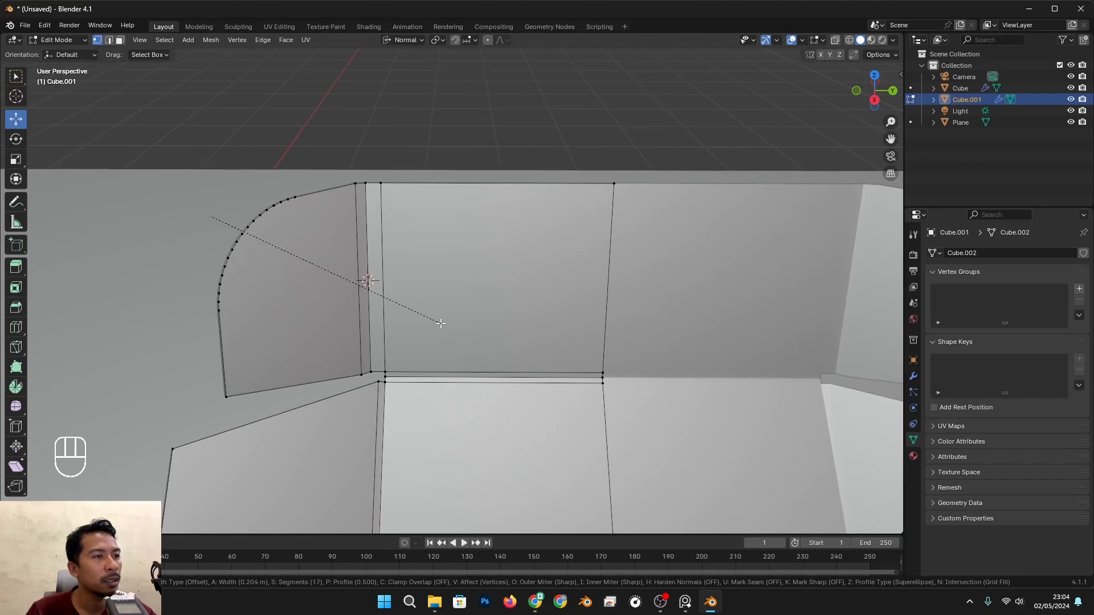
right_click(441, 323)
Leave Edit Mode, apply the scale of Cube.001, and return to editing its mesh
key(Tab)
key(ctrl+a)
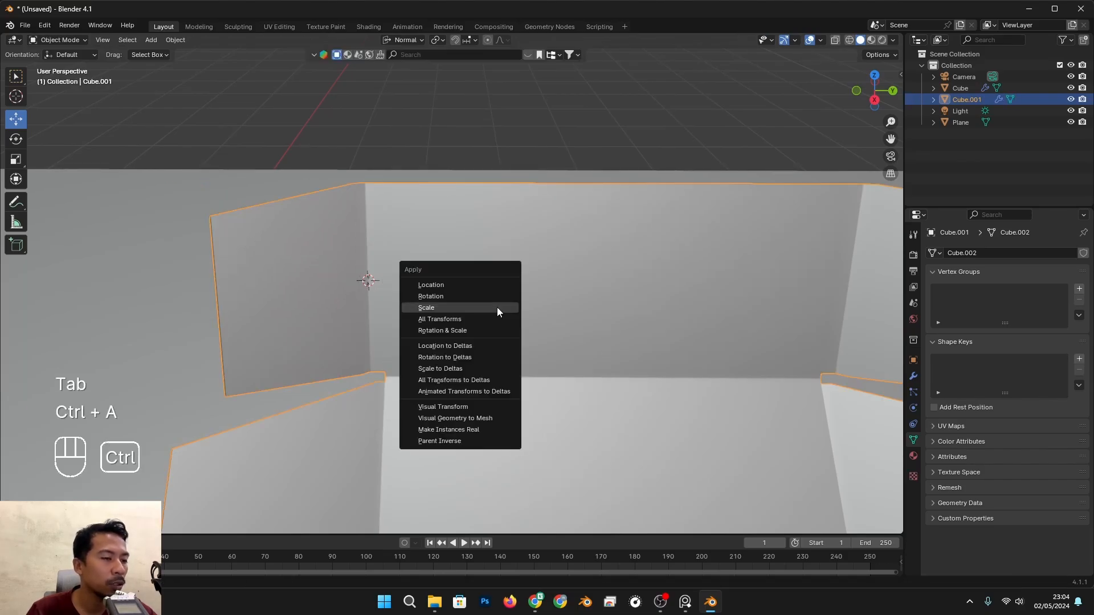
click(480, 308)
key(Tab)
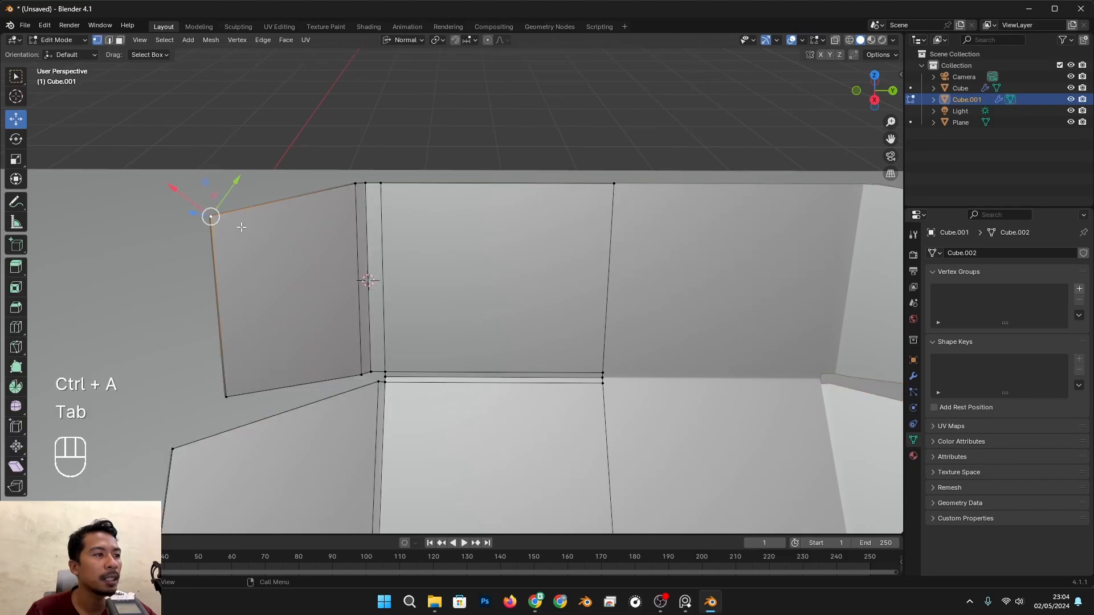
Try rounding the small flap's upper outer corner with a vertex bevel about 0.192 m wide and 15 segments
key(ctrl+shift+b)
scroll(402, 282, up, 8)
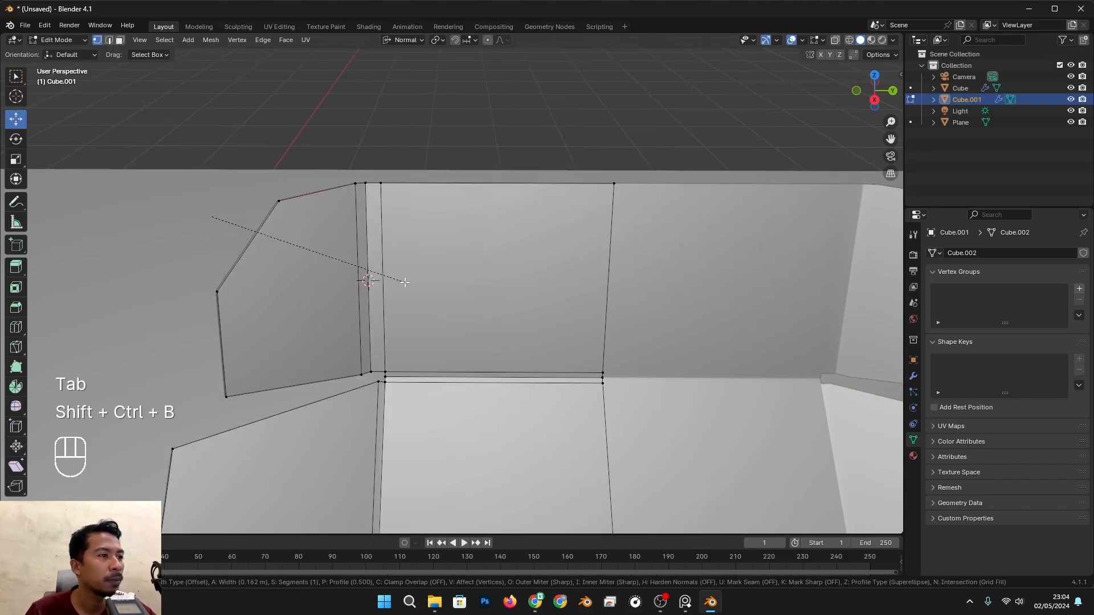
scroll(415, 292, up, 4)
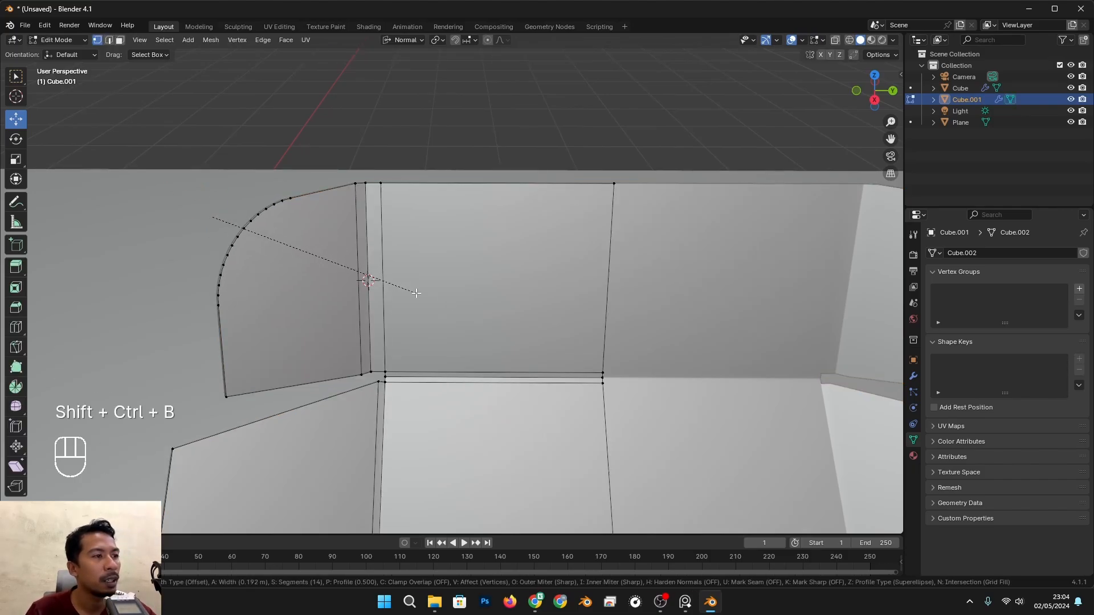
scroll(415, 292, up, 1)
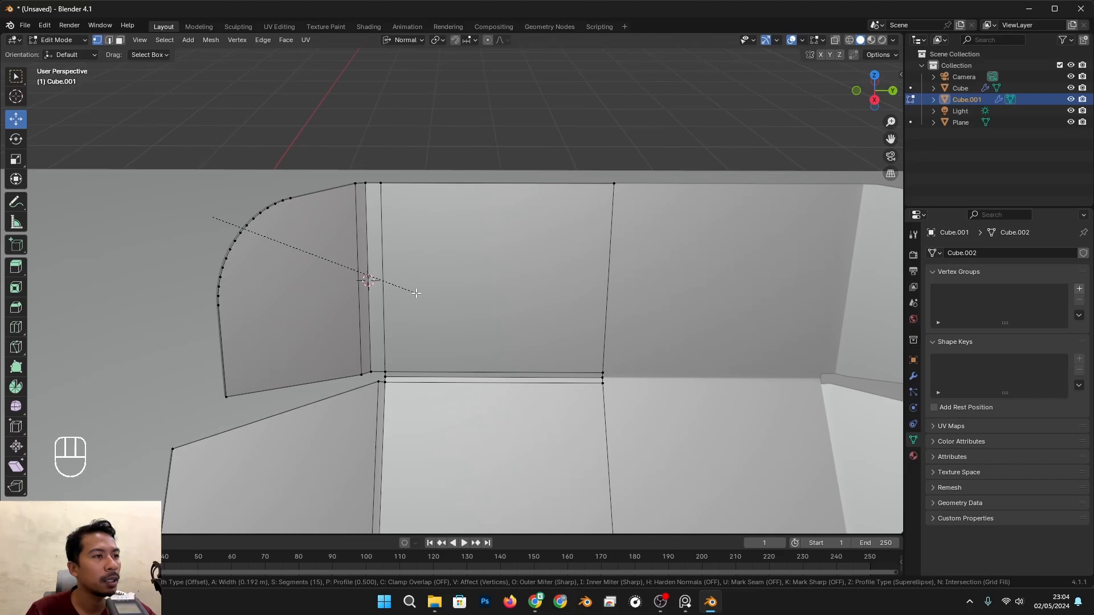
click(416, 292)
right_click(416, 293)
key(Tab)
scroll(383, 282, down, 2)
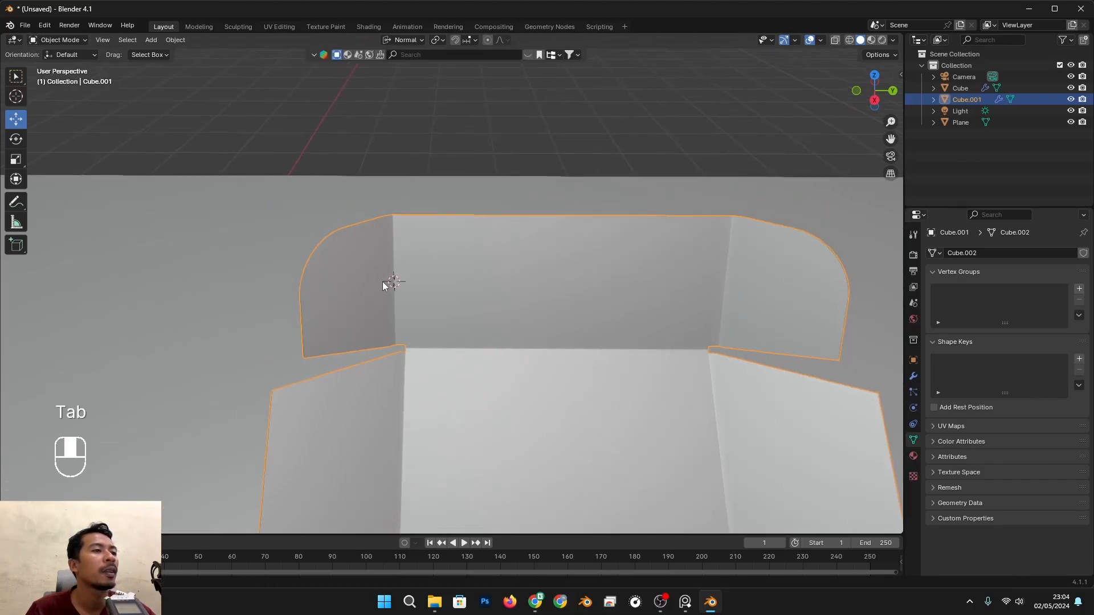
Compare the rounded small flap with the reference image and undo the corner bevel
alt+drag(383, 282, 360, 253)
key(alt+Tab)
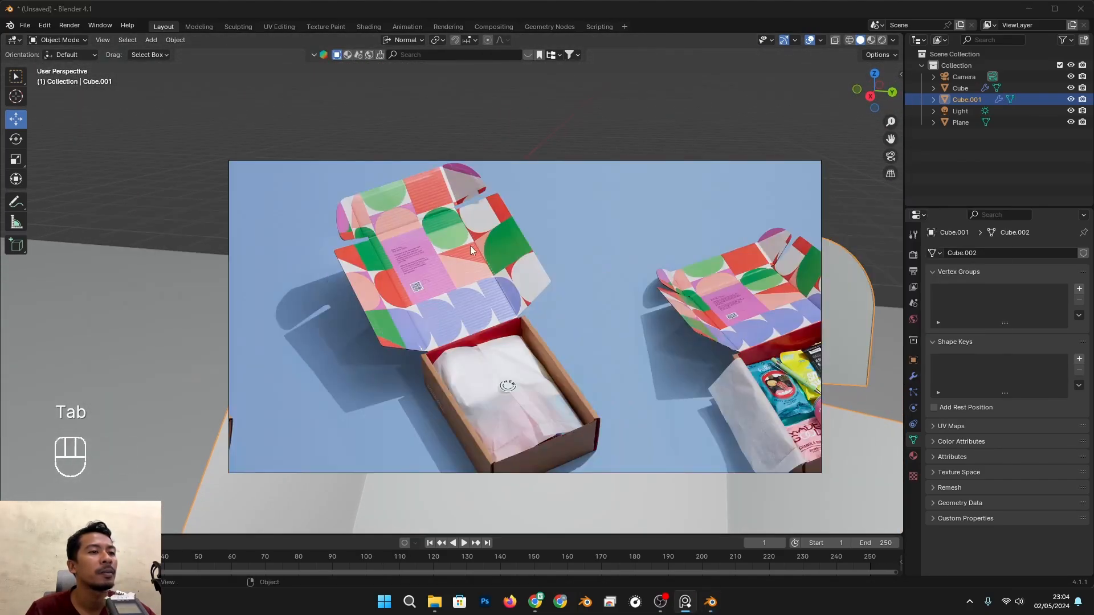
key(alt+Tab)
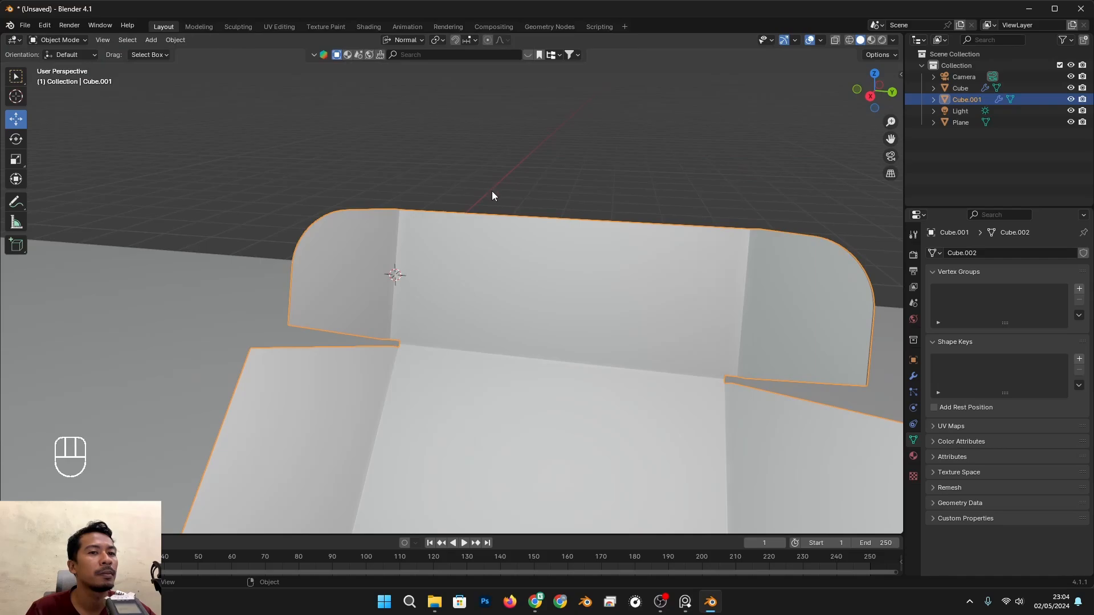
key(ctrl+z)
key(ctrl+z)
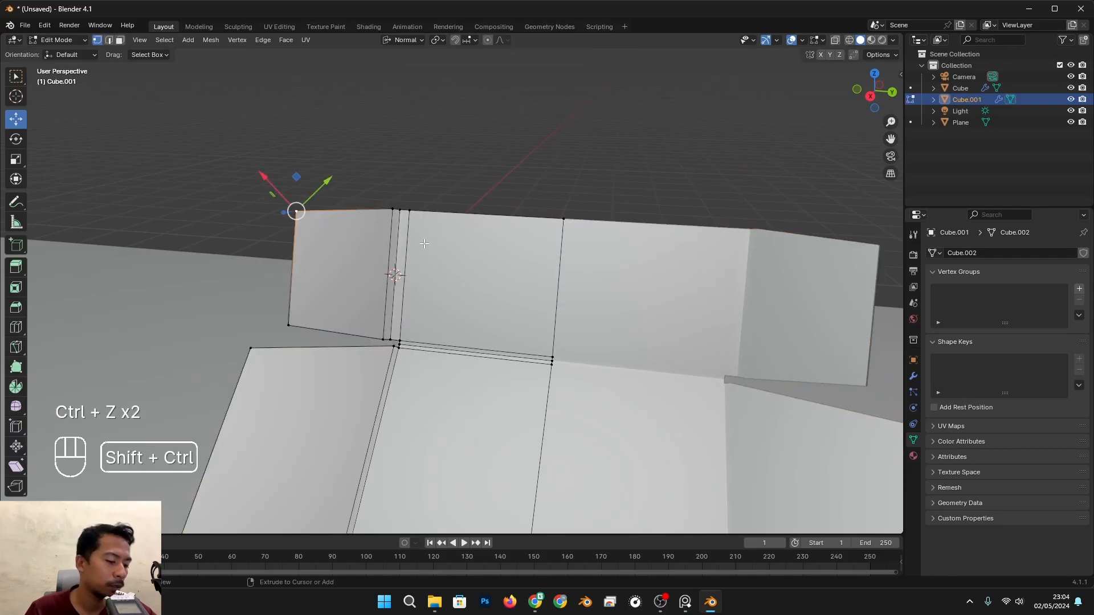
Vertex-bevel the small flap's upper outer corner about 0.289 m with 15 segments, and check the curve against the reference image
key(shift+ctrl+b)
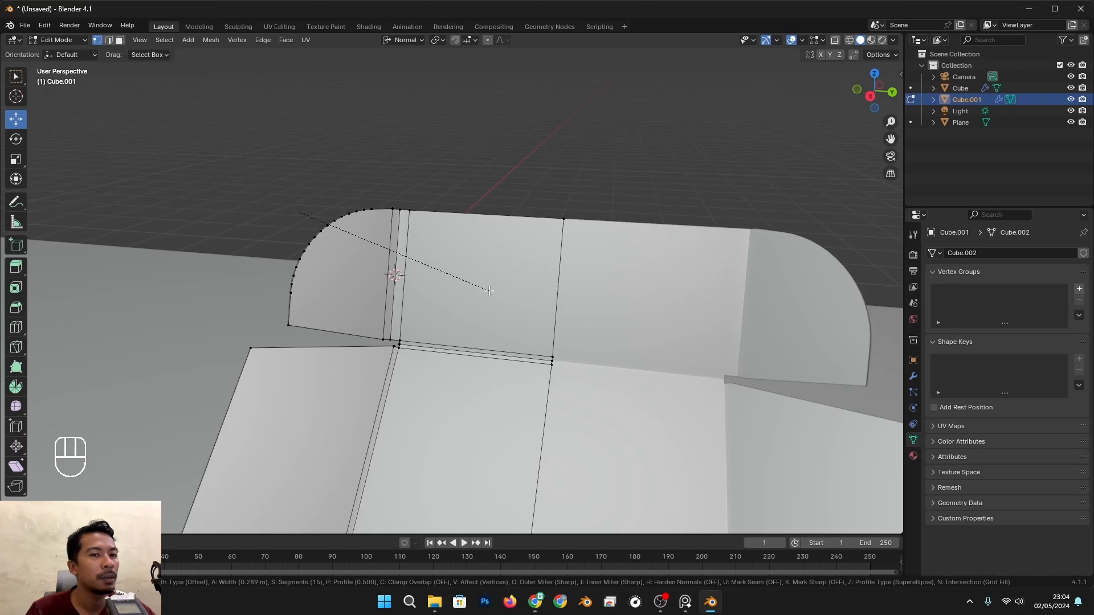
click(490, 291)
key(Tab)
scroll(528, 270, down, 2)
key(alt+Tab)
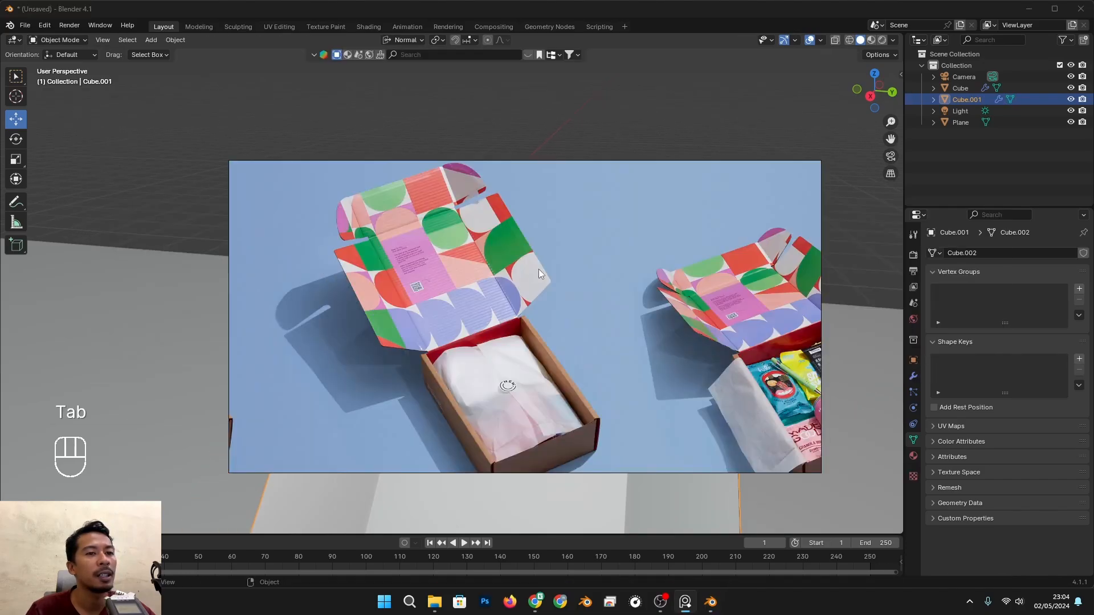
key(alt+Tab)
scroll(314, 326, up, 5)
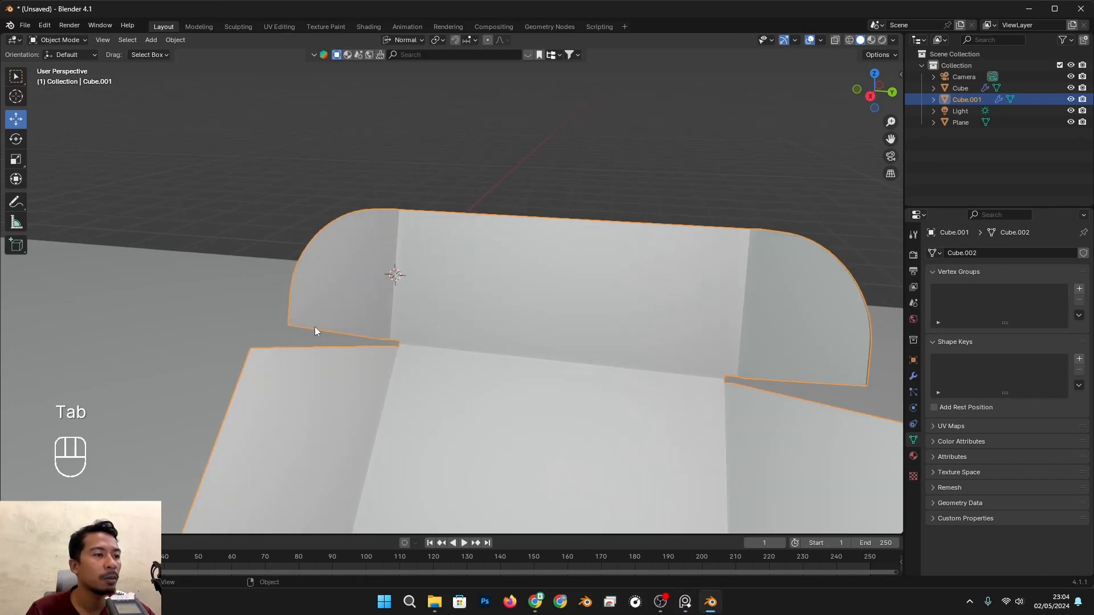
Round the small flap's lower outer corner with a vertex bevel about 0.0385 m wide and 5 segments
key(Tab)
alt+shift+middle_drag(227, 338, 245, 311)
alt+middle_drag(244, 311, 271, 333)
click(181, 323)
scroll(251, 324, up, 1)
alt+middle_drag(270, 333, 371, 315)
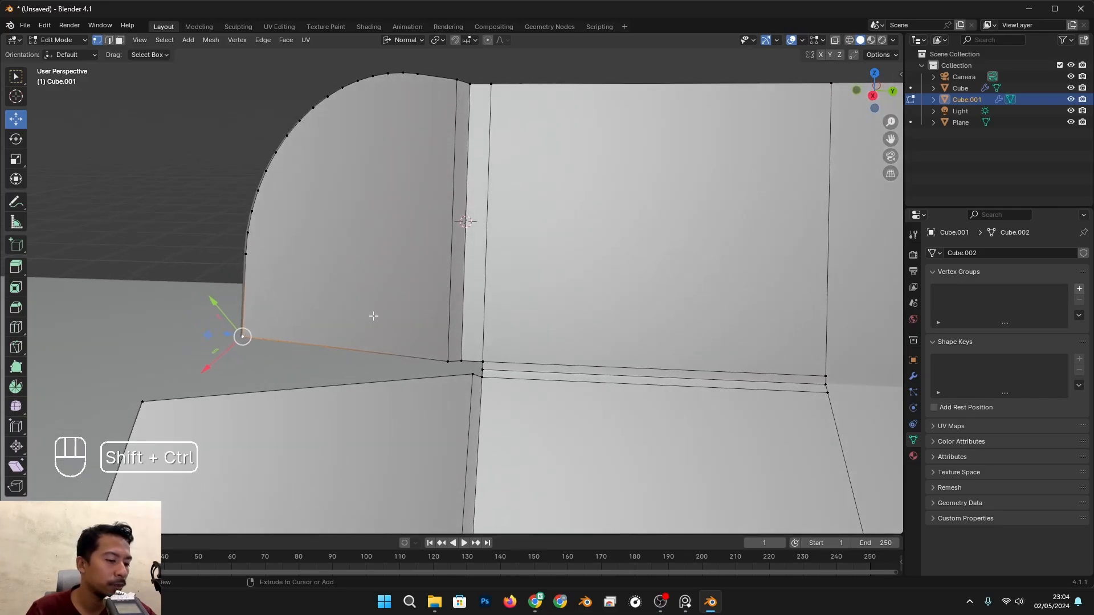
key(shift+ctrl+b)
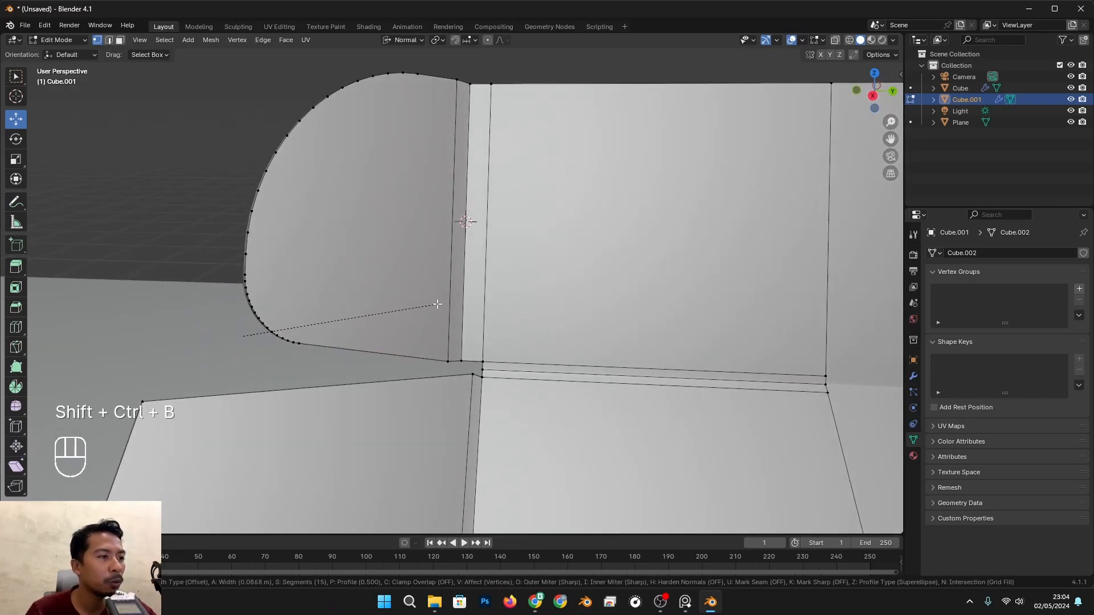
scroll(407, 315, down, 2)
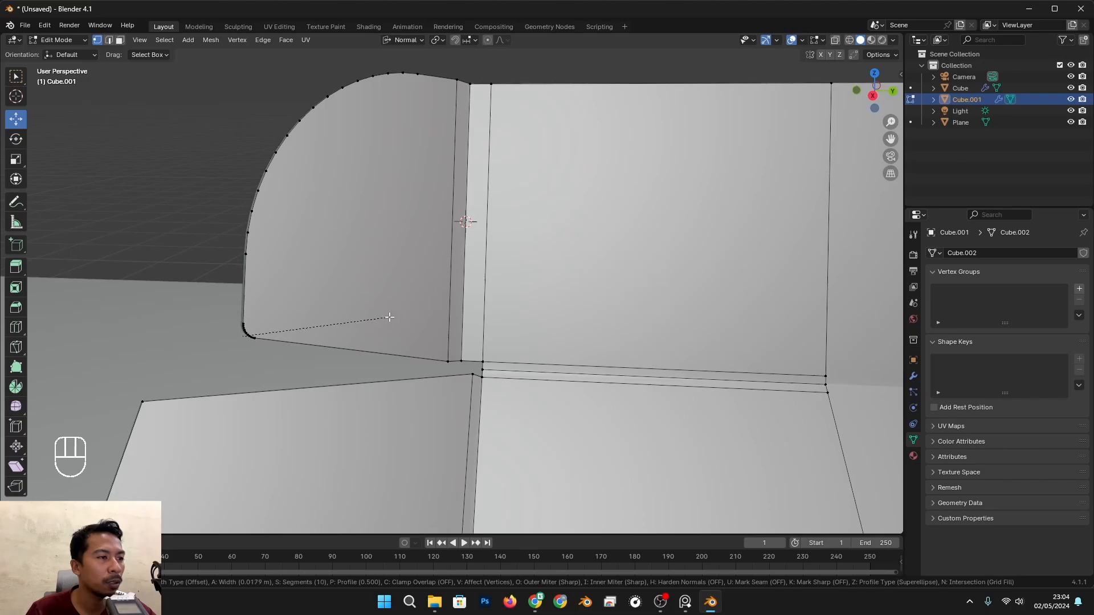
scroll(399, 318, down, 2)
scroll(404, 318, down, 2)
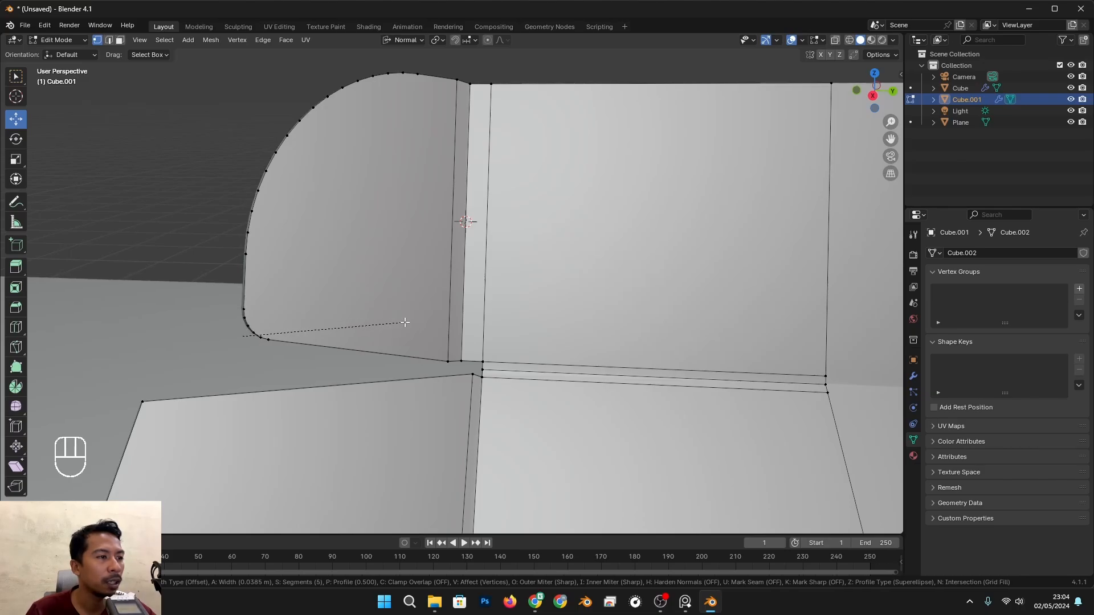
click(404, 322)
Leave Edit Mode and compare both rounded corners of the lid's small flap with the reference image
mouse_move(404, 320)
middle_down()
mouse_move(425, 296)
mouse_move(415, 329)
middle_up()
key(Tab)
alt+middle_click(477, 291)
scroll(416, 304, down, 5)
key(alt+Tab)
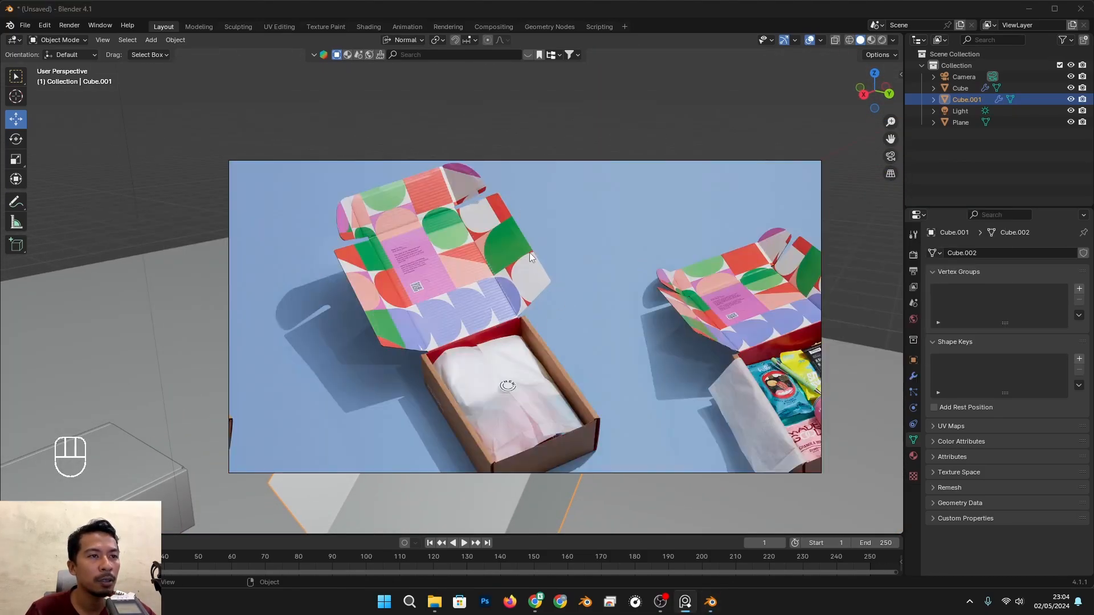
key(alt+Tab)
Select both outer corner vertices of the lid's long side flap and vertex-bevel them about 0.0524 m with 5 segments
key(Tab)
middle_drag(370, 408, 440, 259)
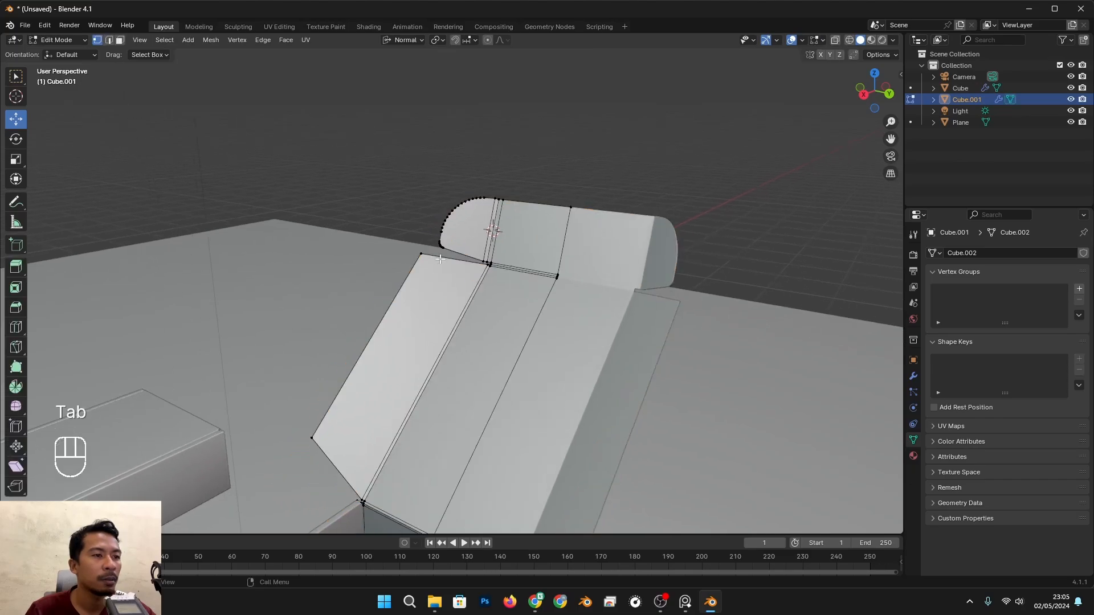
click(421, 255)
shift+middle_drag(355, 396, 447, 265)
shift+click(409, 301)
scroll(398, 310, up, 5)
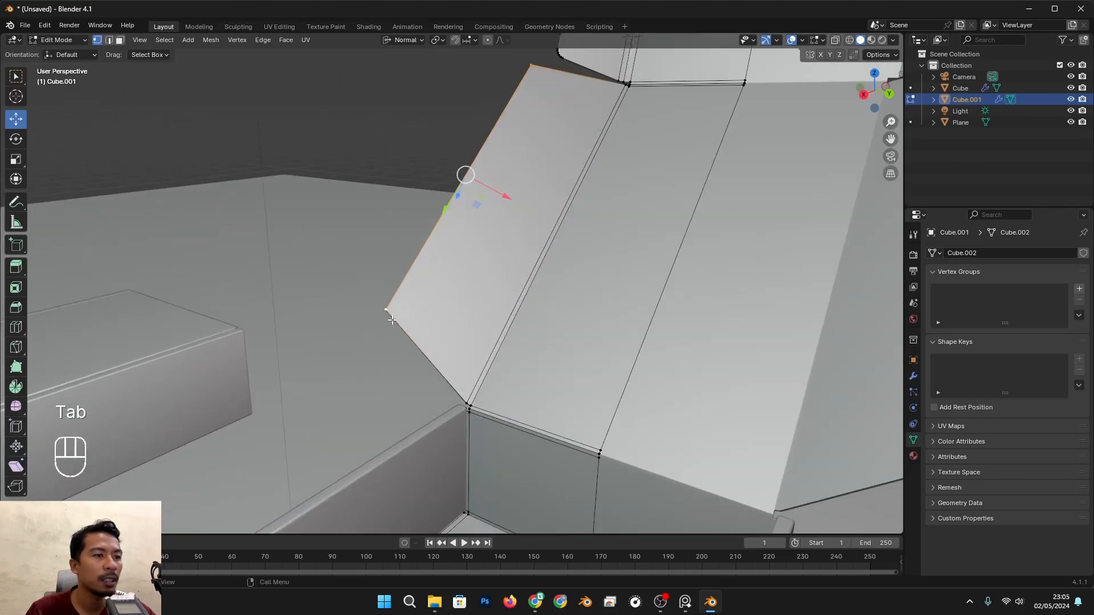
key(shift+ctrl+b)
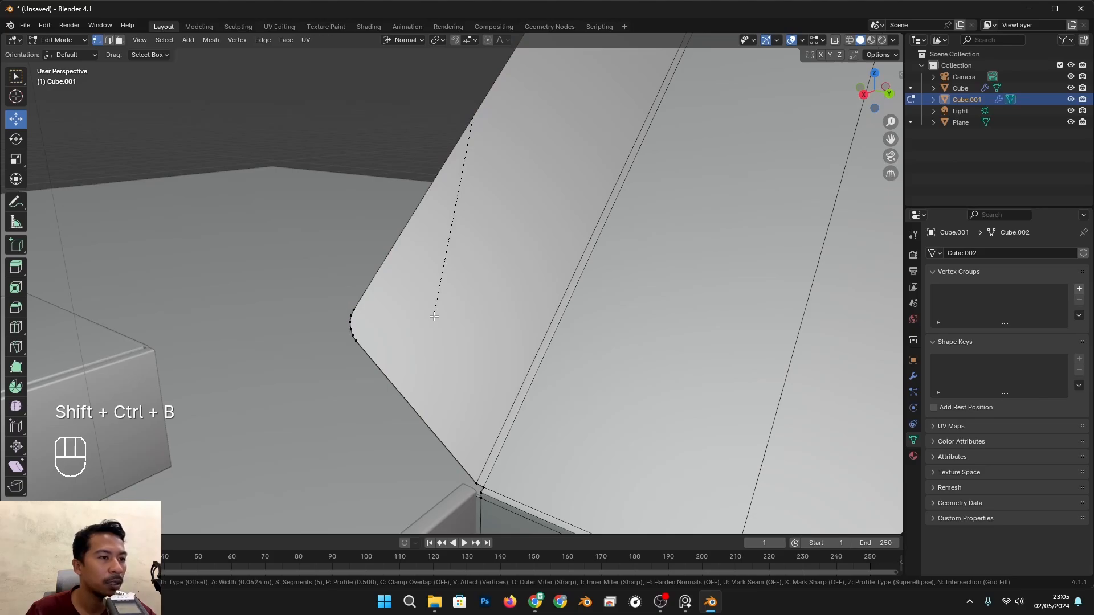
click(434, 317)
Leave Edit Mode, deselect the open box, and compare its whole shape with the reference image
scroll(442, 310, down, 5)
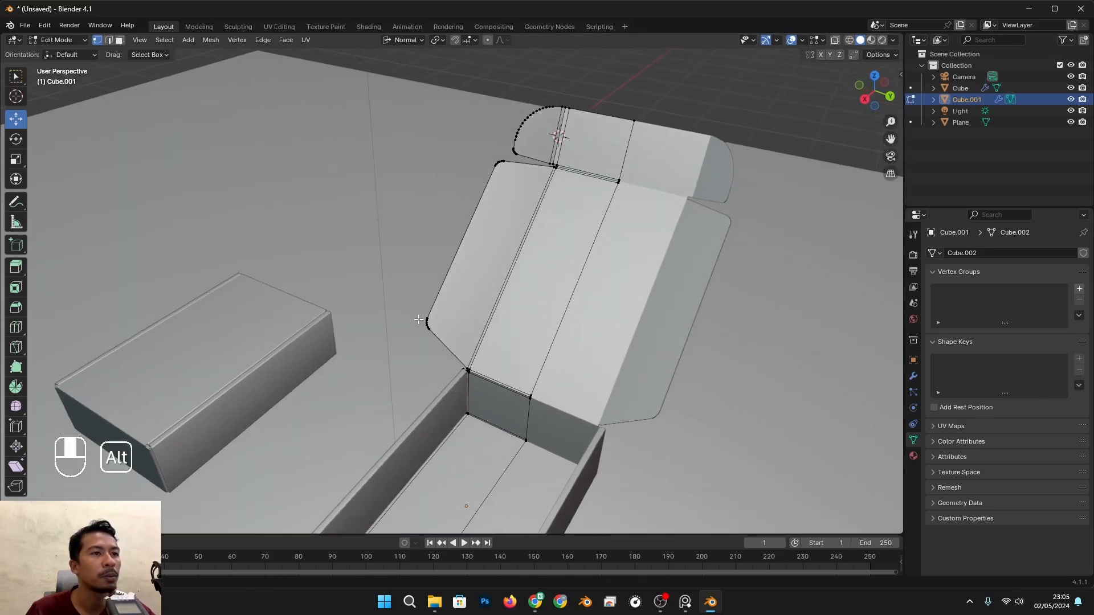
key(Tab)
middle_drag(443, 303, 532, 296)
scroll(589, 287, down, 1)
scroll(689, 228, down, 2)
shift+middle_drag(689, 228, 593, 326)
click(662, 172)
scroll(553, 255, up, 3)
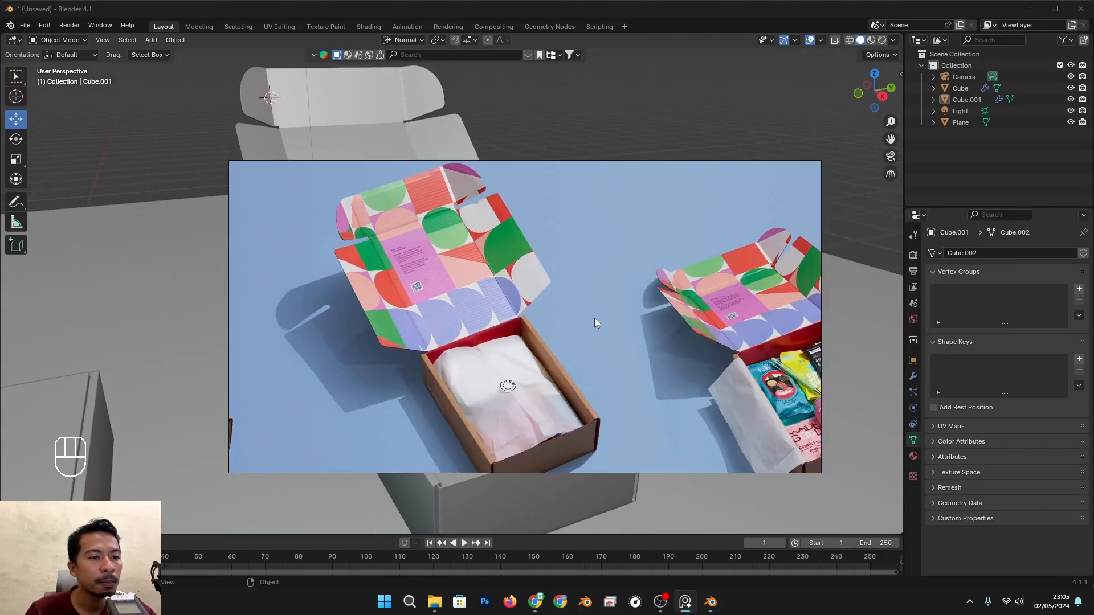
key(alt+Tab)
Examine the open box's front corners and side walls up close, then both boxes from above
scroll(600, 327, down, 3)
middle_drag(600, 327, 560, 317)
scroll(442, 338, up, 5)
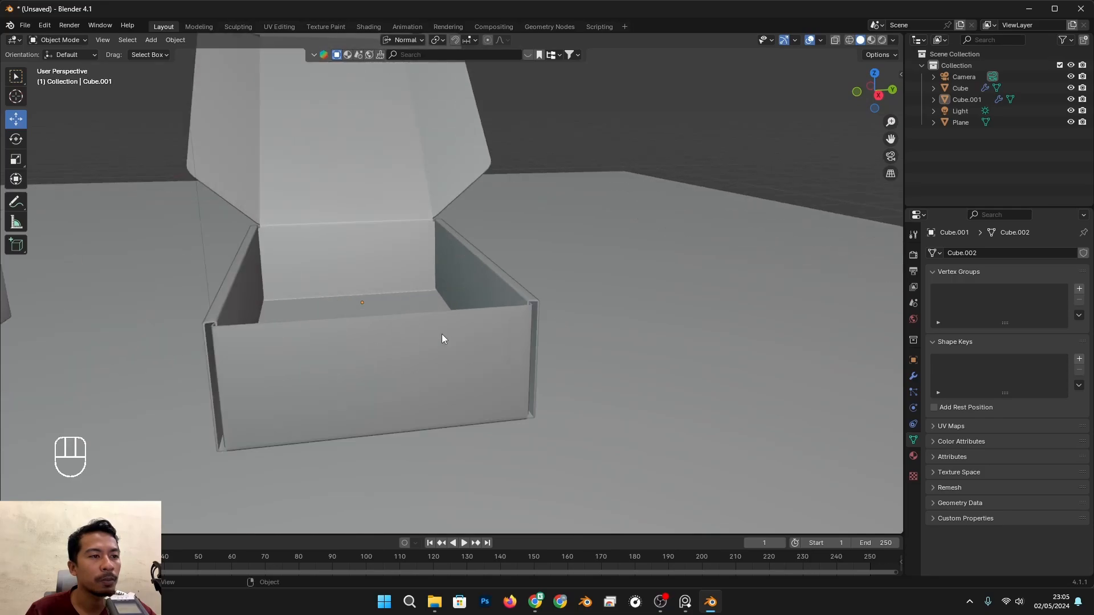
scroll(430, 336, up, 2)
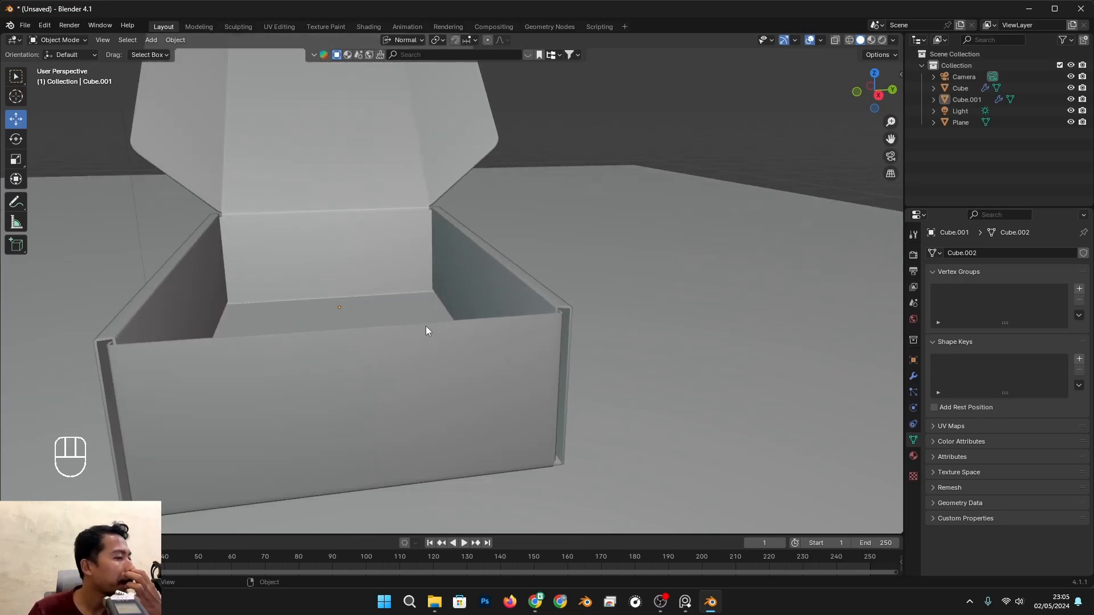
scroll(426, 326, down, 2)
alt+middle_drag(524, 290, 478, 274)
scroll(408, 368, up, 4)
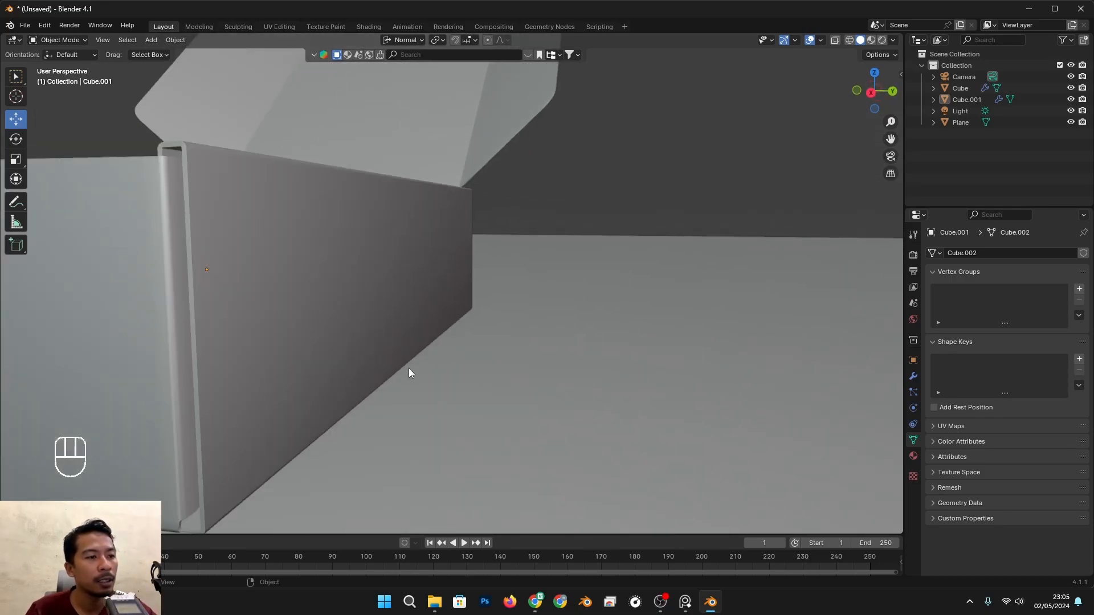
scroll(294, 387, down, 4)
alt+drag(418, 288, 435, 346)
scroll(428, 345, down, 4)
alt+shift+drag(356, 340, 489, 342)
alt+drag(492, 344, 529, 341)
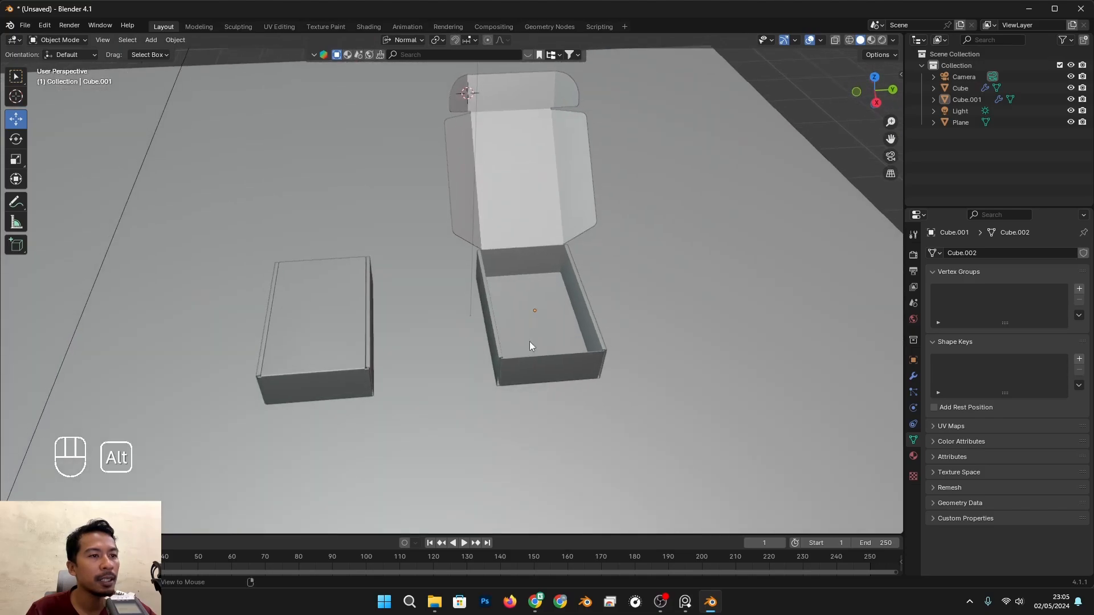
Reposition the open box along the Y axis beside the closed box, and open its mesh in Edit Mode
click(524, 320)
drag(580, 308, 514, 314)
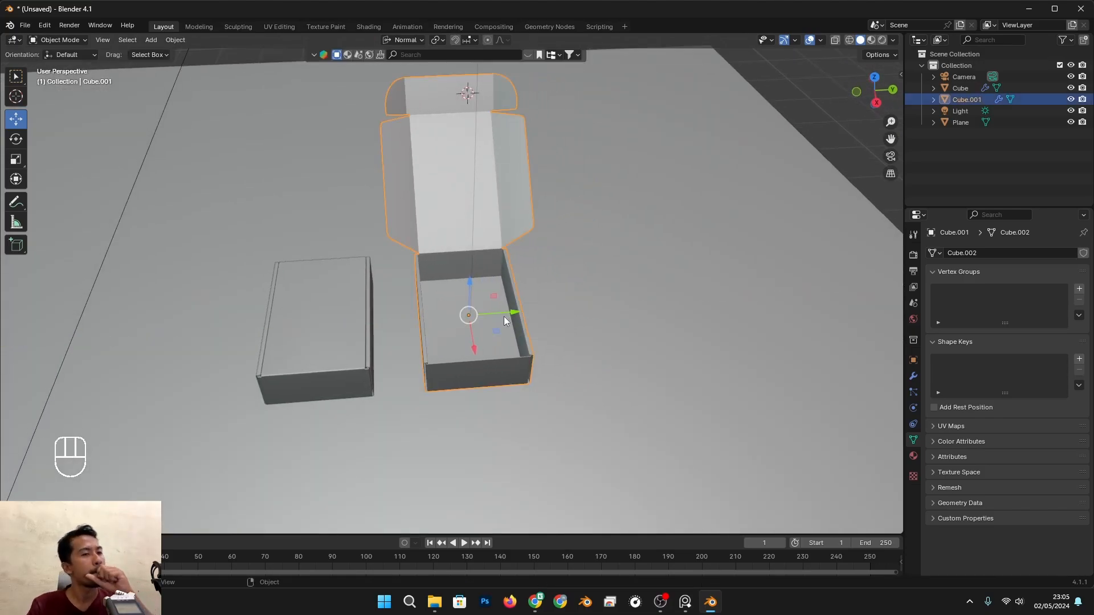
drag(505, 315, 600, 333)
scroll(587, 330, down, 1)
key(Tab)
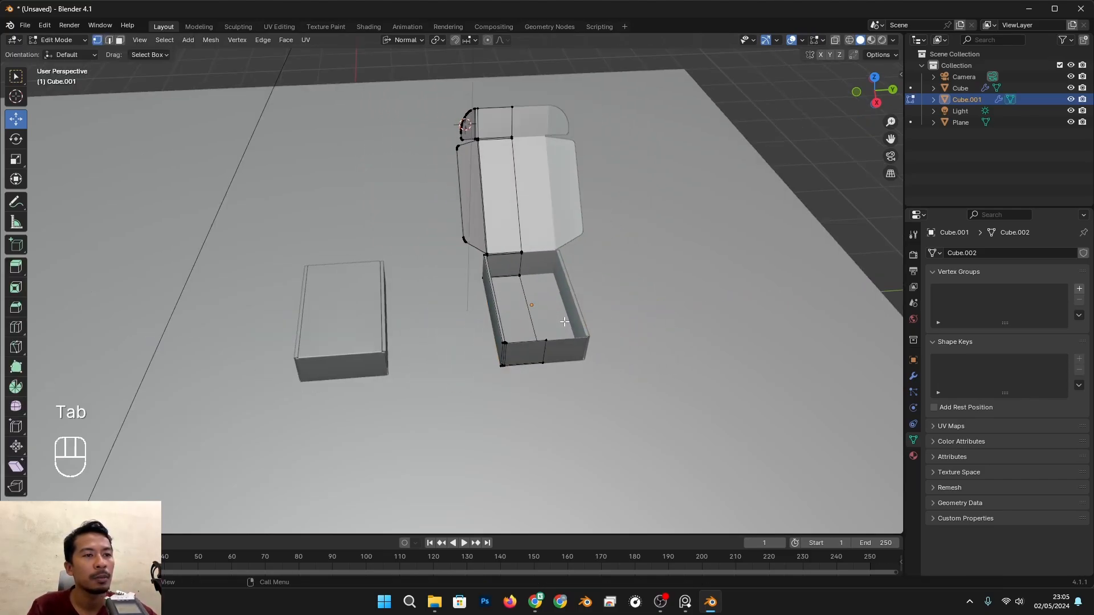
Widen the mirrored open box by moving all its outer side vertices outward along Y in Global orientation, and leave Edit Mode
key(alt+z)
middle_drag(564, 322, 569, 285)
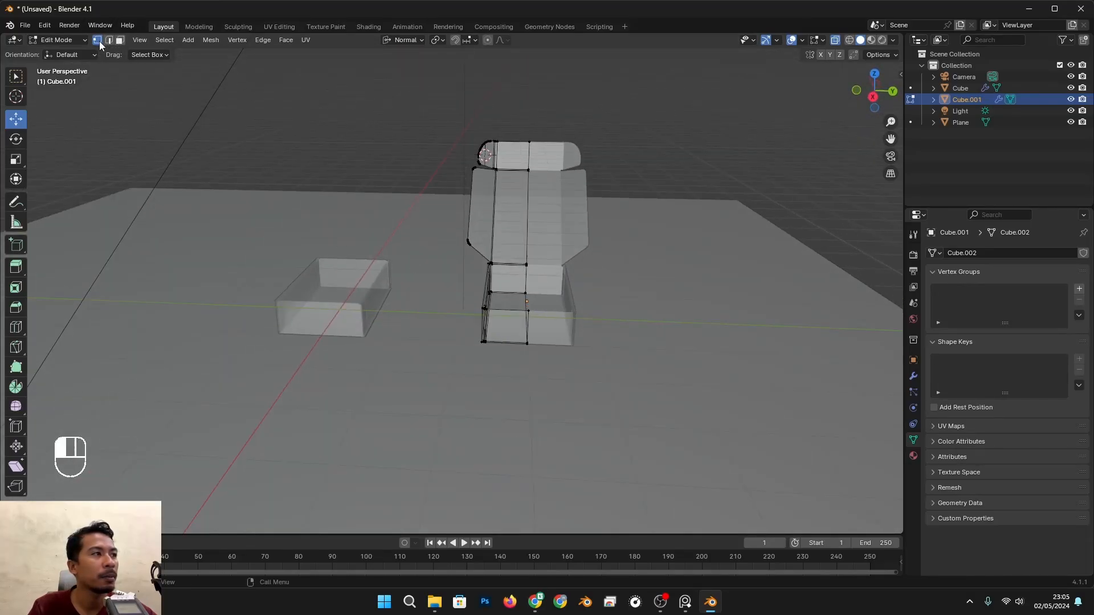
drag(446, 115, 508, 355)
key(alt+z)
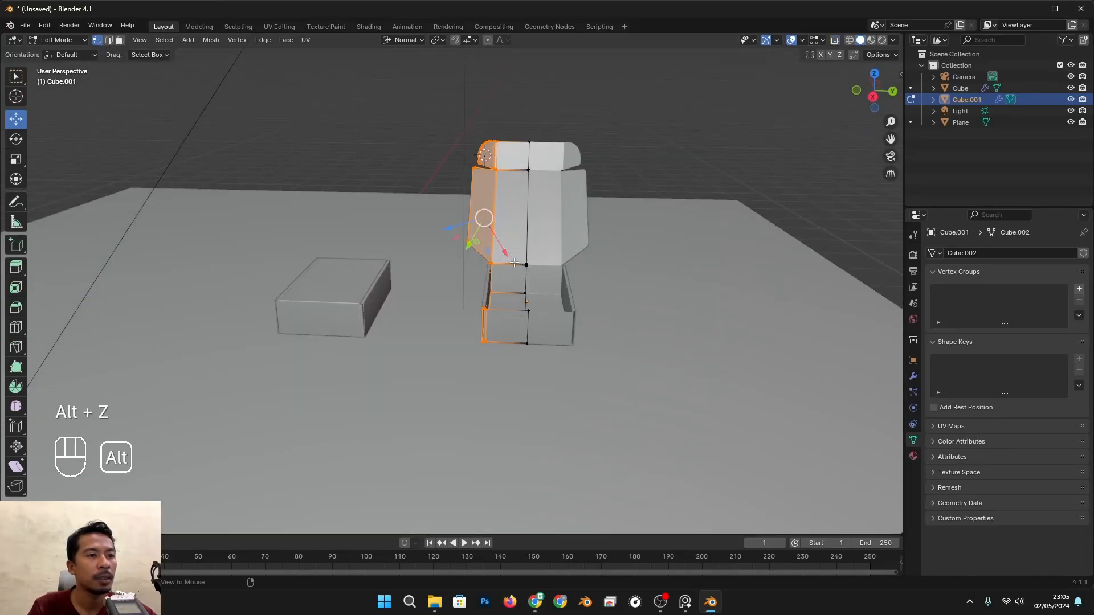
middle_drag(504, 307, 514, 335)
click(405, 40)
click(388, 77)
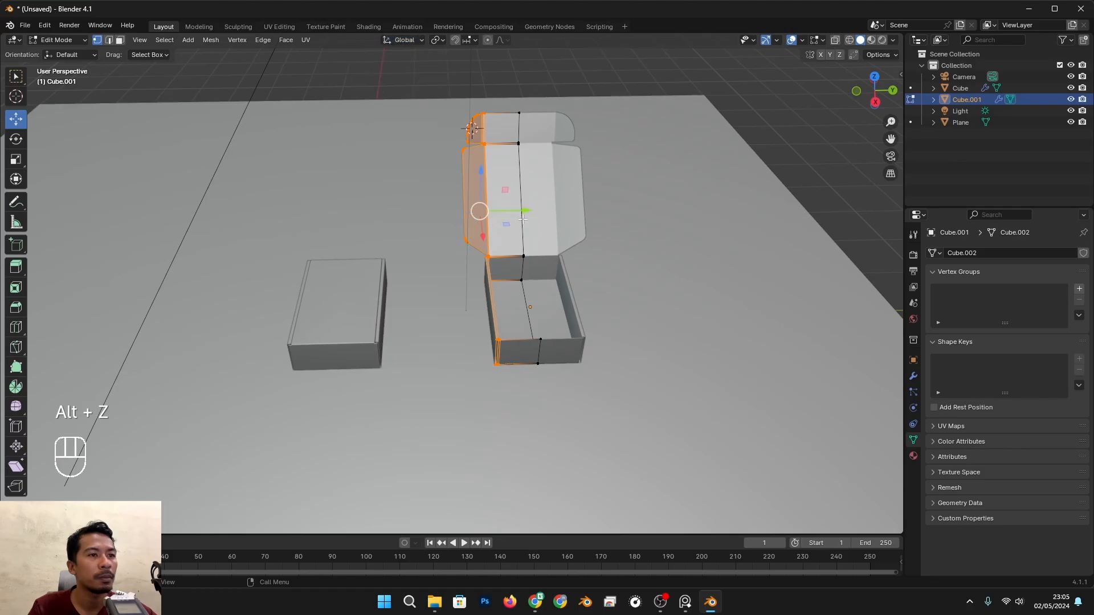
drag(527, 209, 513, 210)
key(Tab)
Preview both boxes in rendered shading with nothing selected, and select the sun light above them
alt+middle_drag(491, 219, 829, 97)
click(582, 157)
click(880, 41)
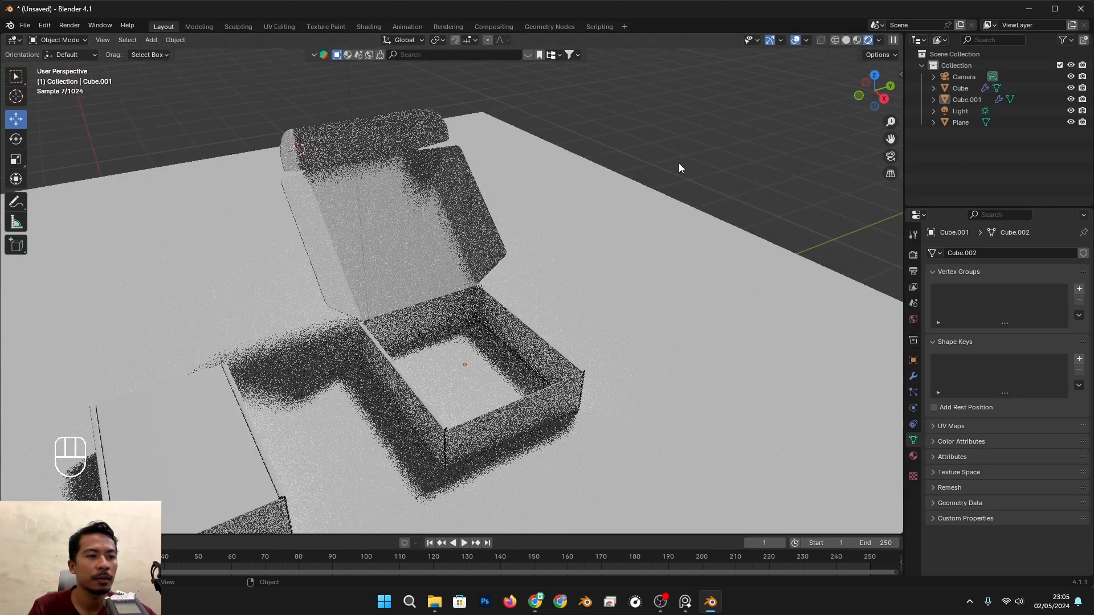
mouse_move(678, 163)
alt+middle_down()
mouse_move(634, 222)
mouse_move(658, 187)
alt+middle_up()
scroll(416, 137, down, 3)
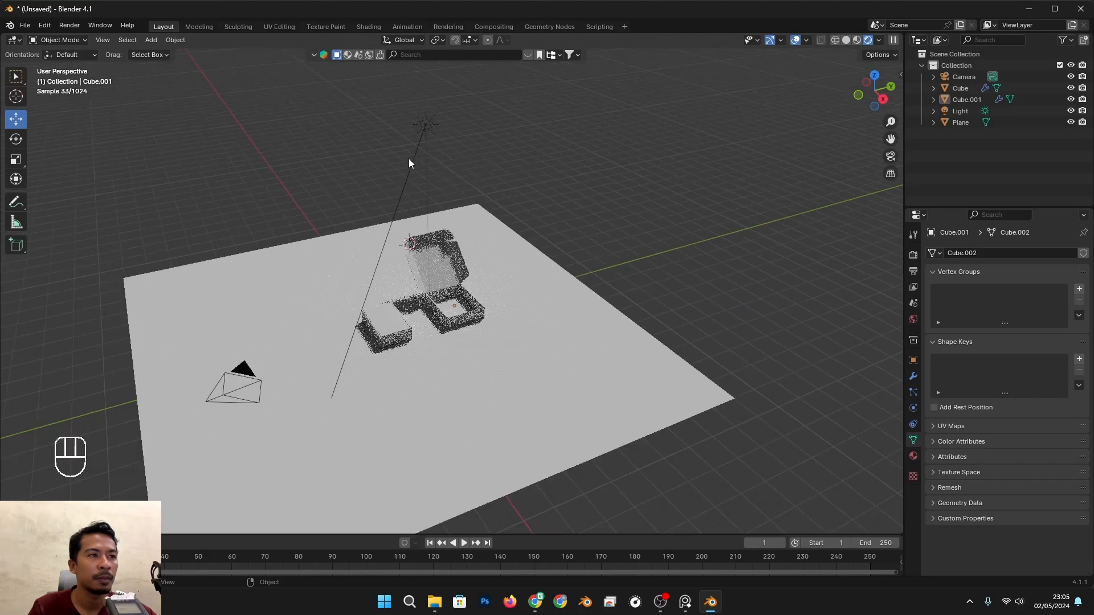
click(410, 163)
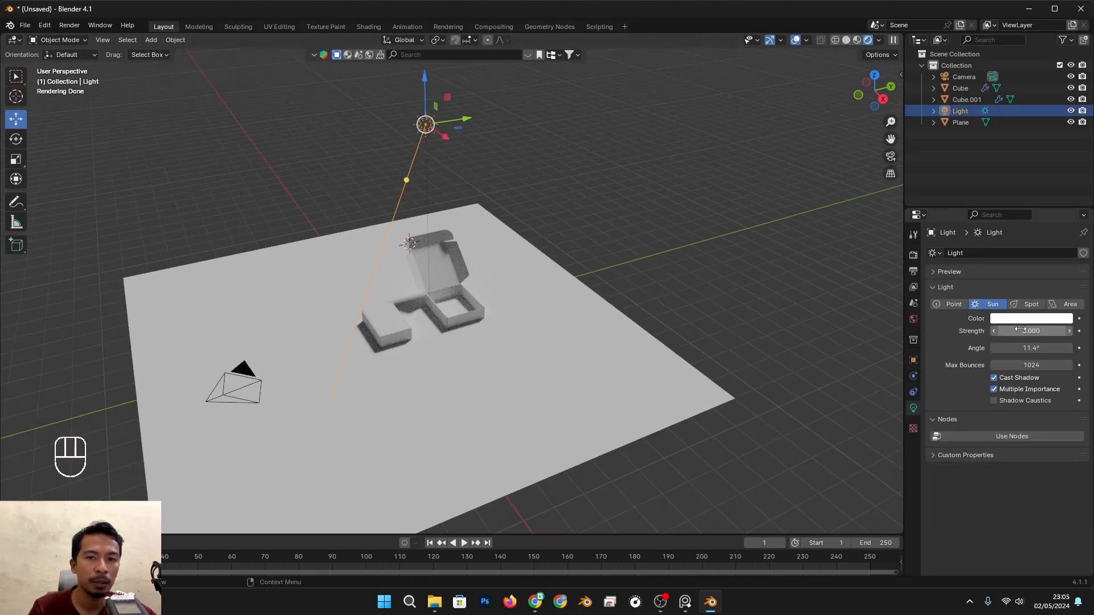
Lighten the world background color to a grey with a value of 0.152
click(914, 318)
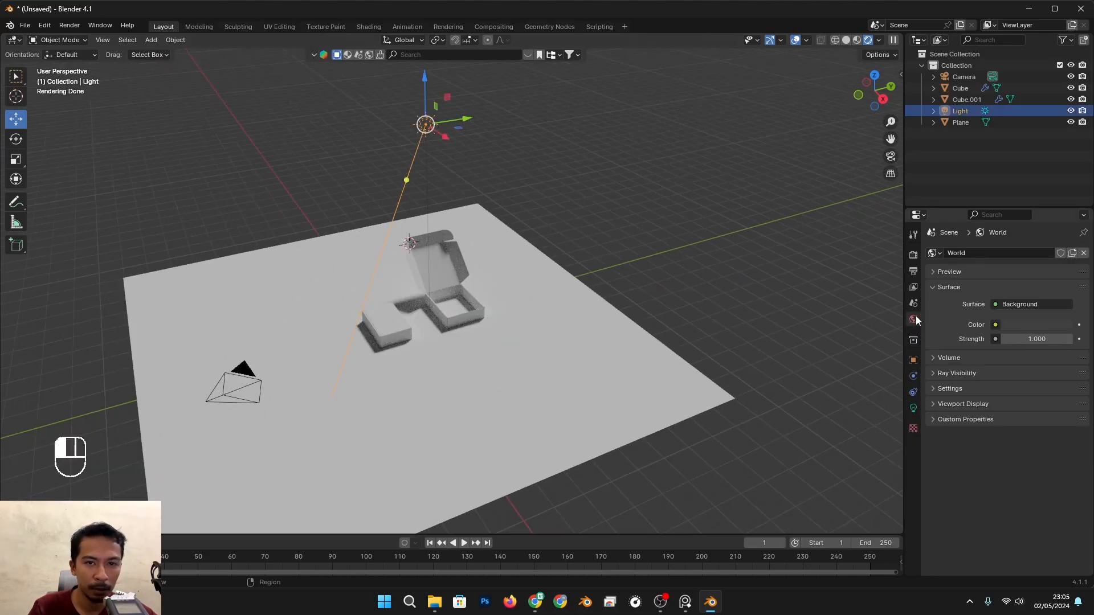
click(1029, 325)
click(1064, 202)
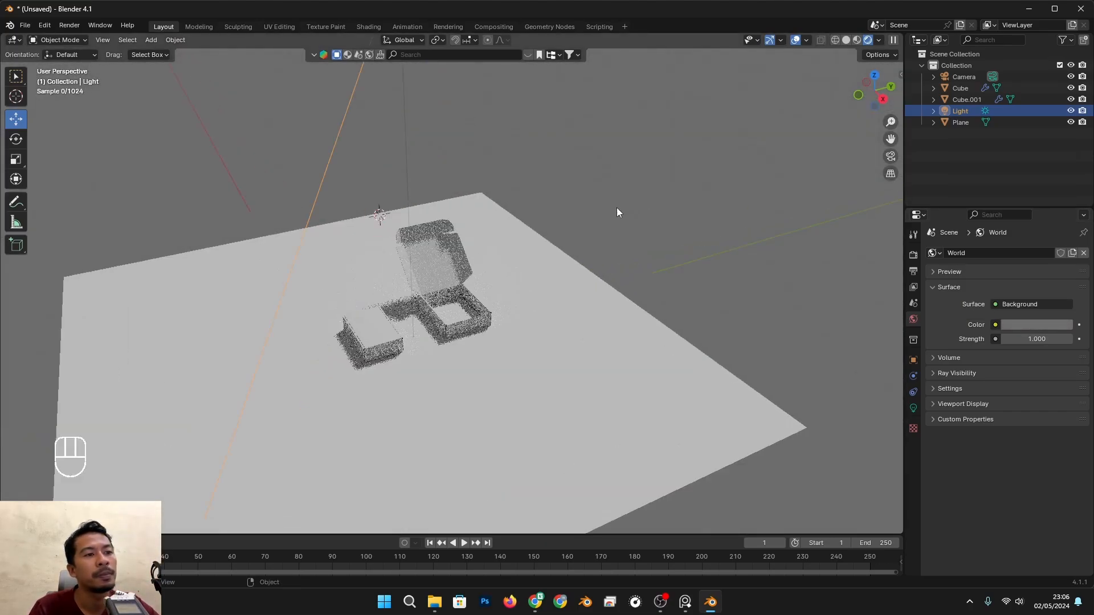
scroll(605, 323, up, 6)
scroll(638, 330, up, 2)
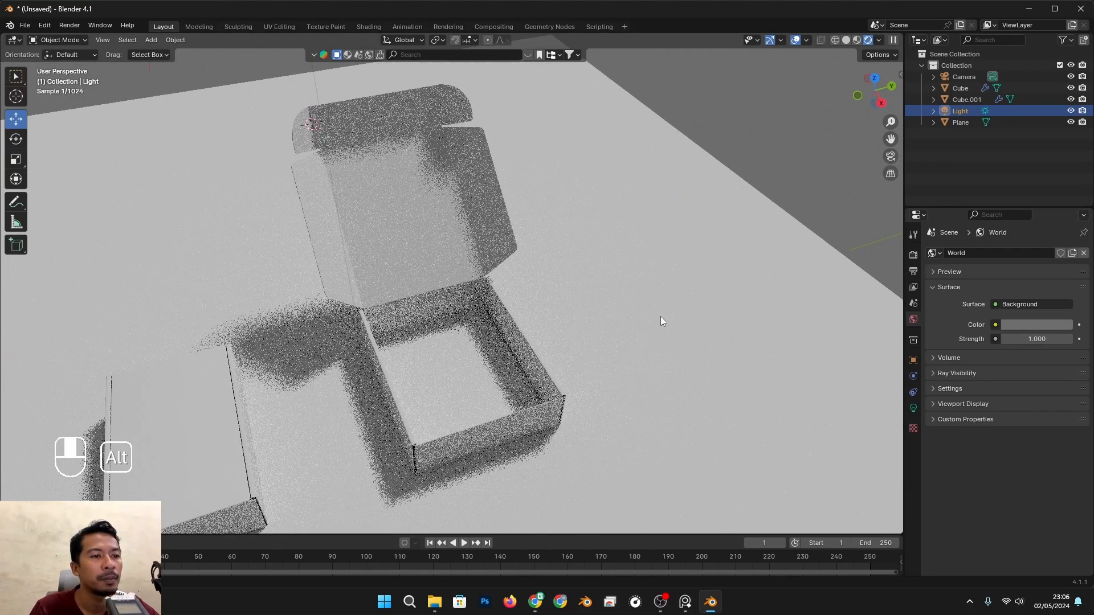
scroll(645, 303, down, 3)
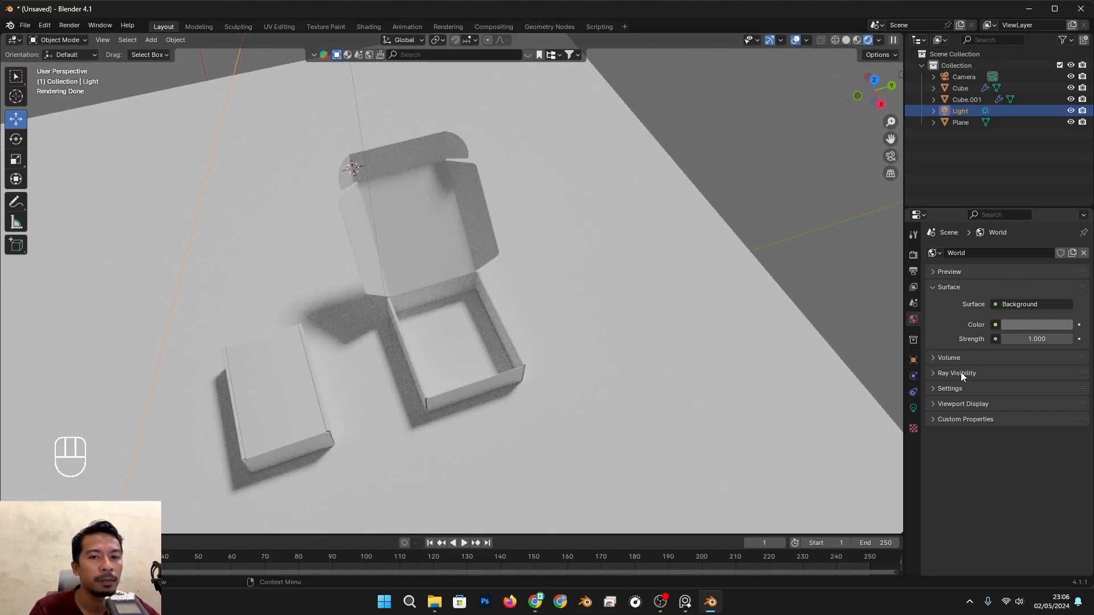
Increase the sun light's angle to soften the boxes' shadows, and deselect the light
click(913, 408)
drag(1023, 345, 1067, 346)
click(805, 174)
Darken the world background color to near black
click(913, 319)
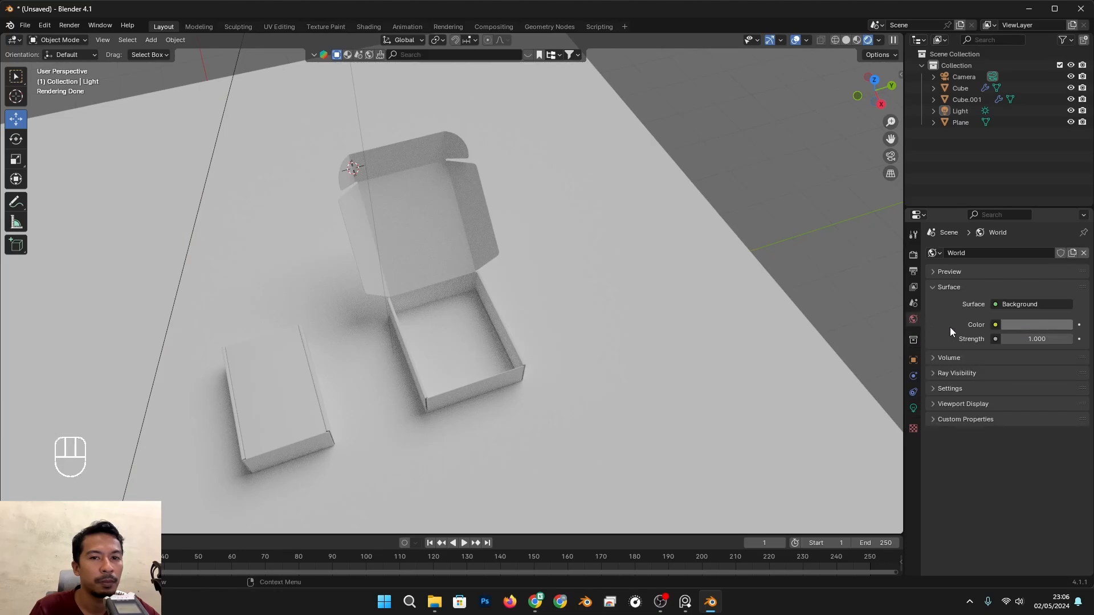
click(1025, 325)
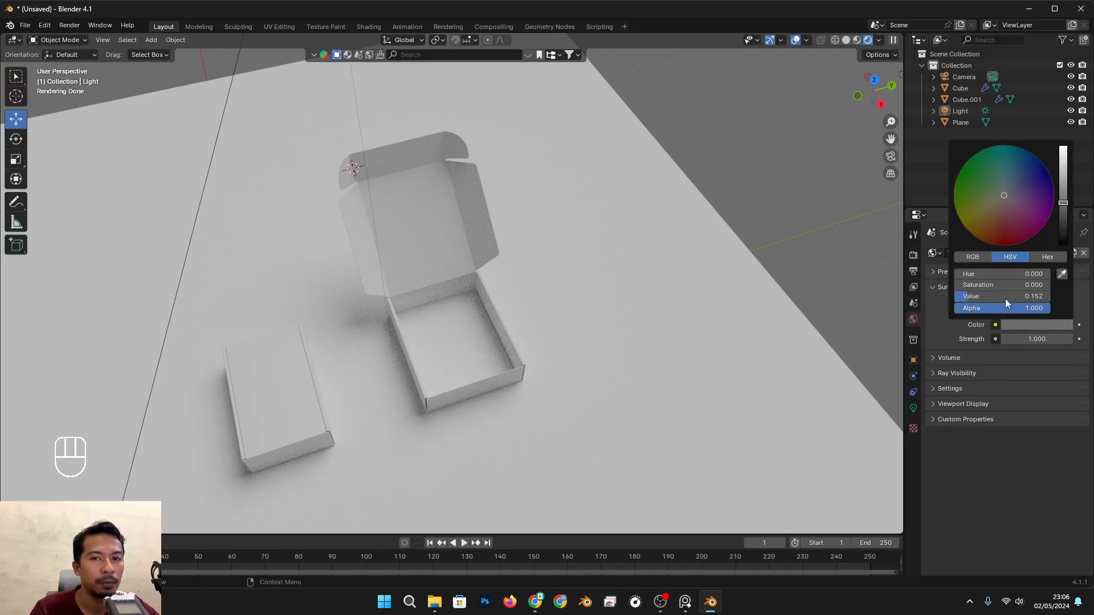
drag(1069, 166, 1063, 233)
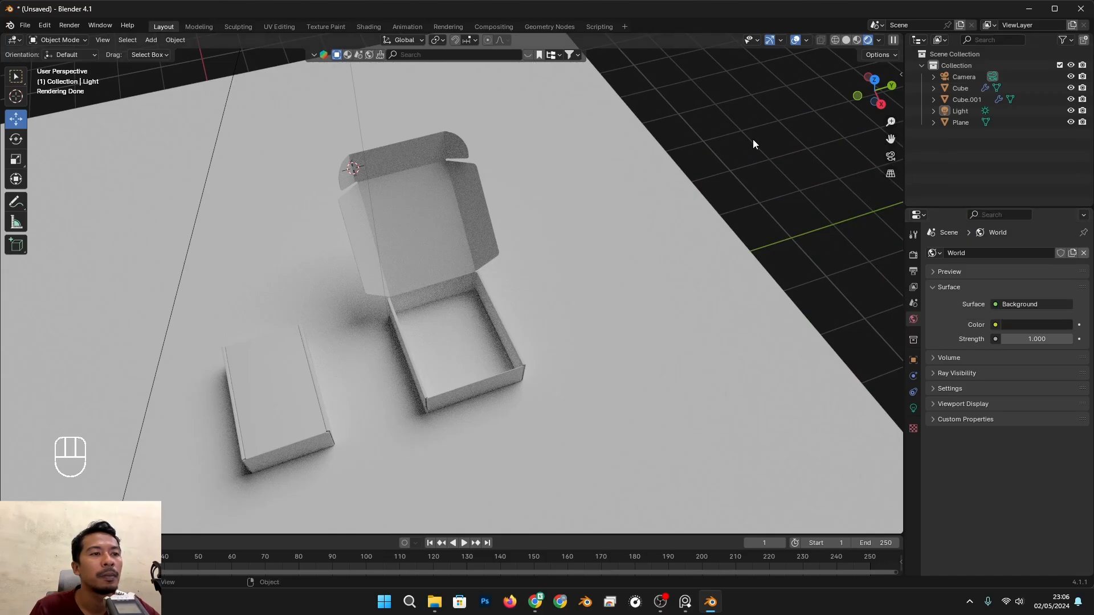
Raise the open box slightly along Z relative to the ground plane, and deselect it
scroll(604, 399, up, 2)
alt+drag(604, 401, 416, 398)
click(402, 402)
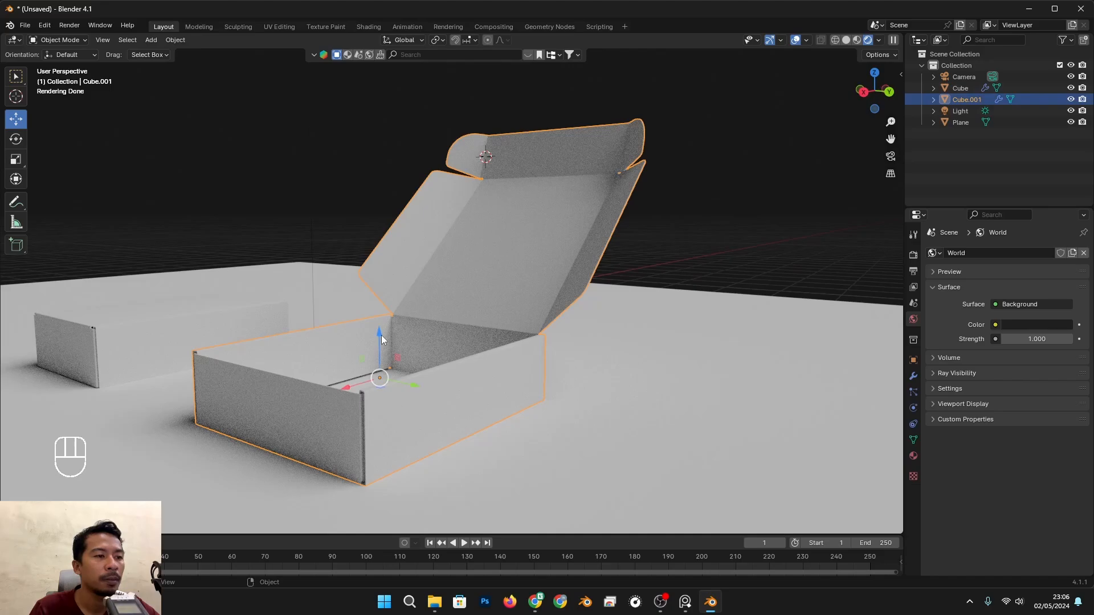
shift+drag(381, 335, 377, 335)
click(675, 347)
click(473, 393)
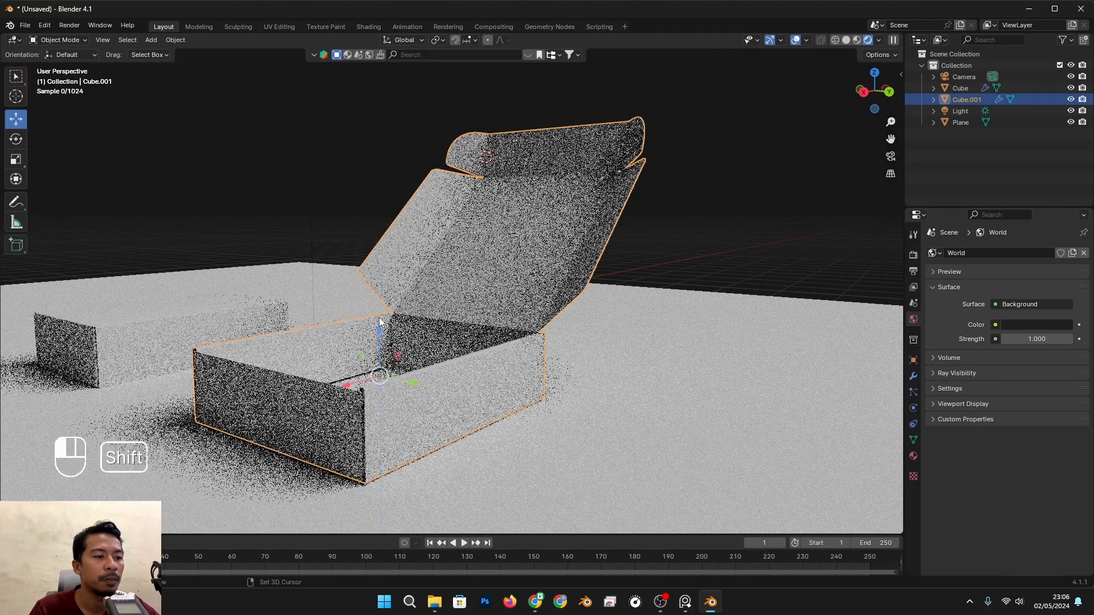
click(707, 239)
alt+drag(630, 288, 654, 344)
scroll(688, 306, down, 4)
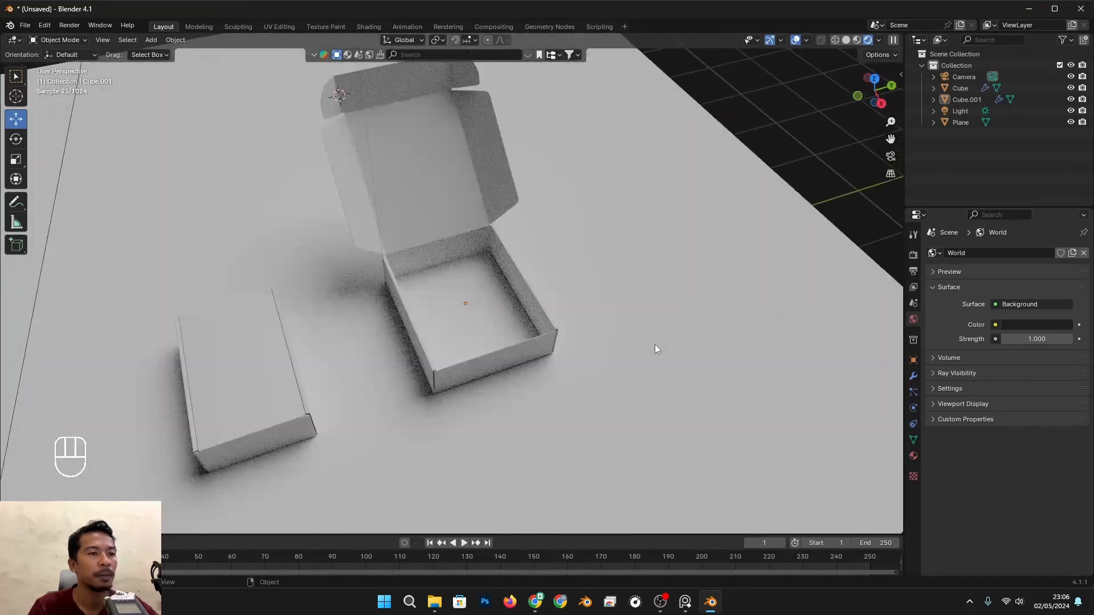
Rename the open box object as Box terbuka
click(392, 302)
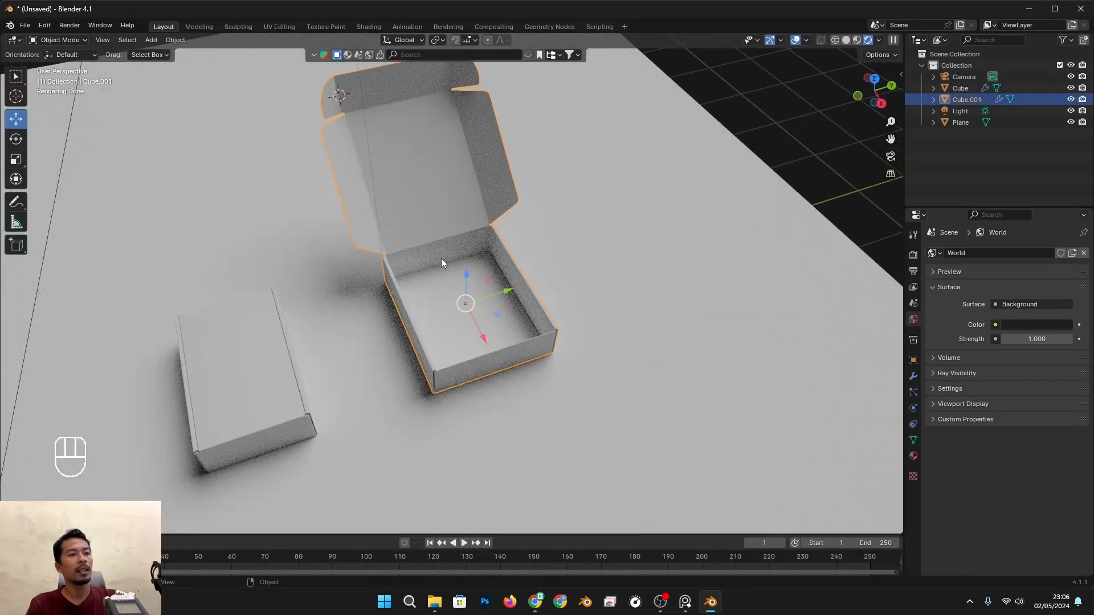
double_click(965, 98)
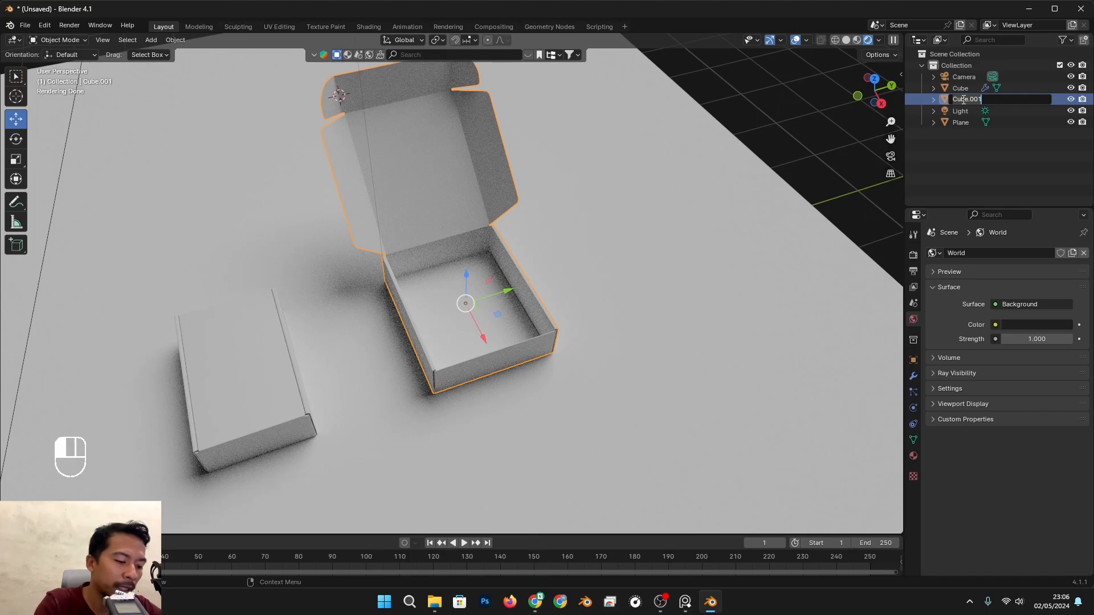
text(Box terbuka)
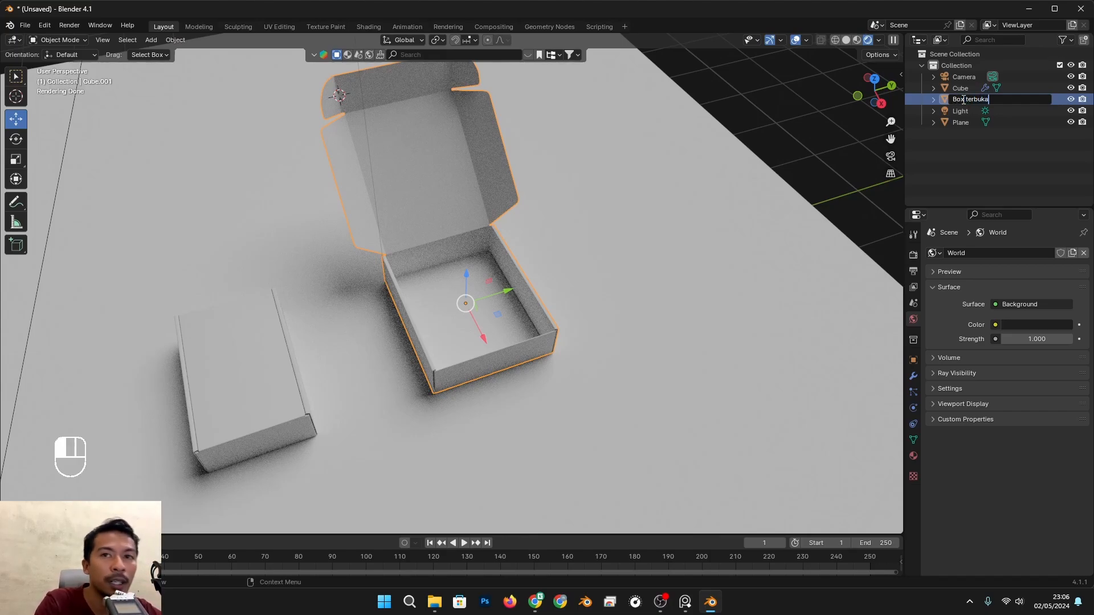
key(Return)
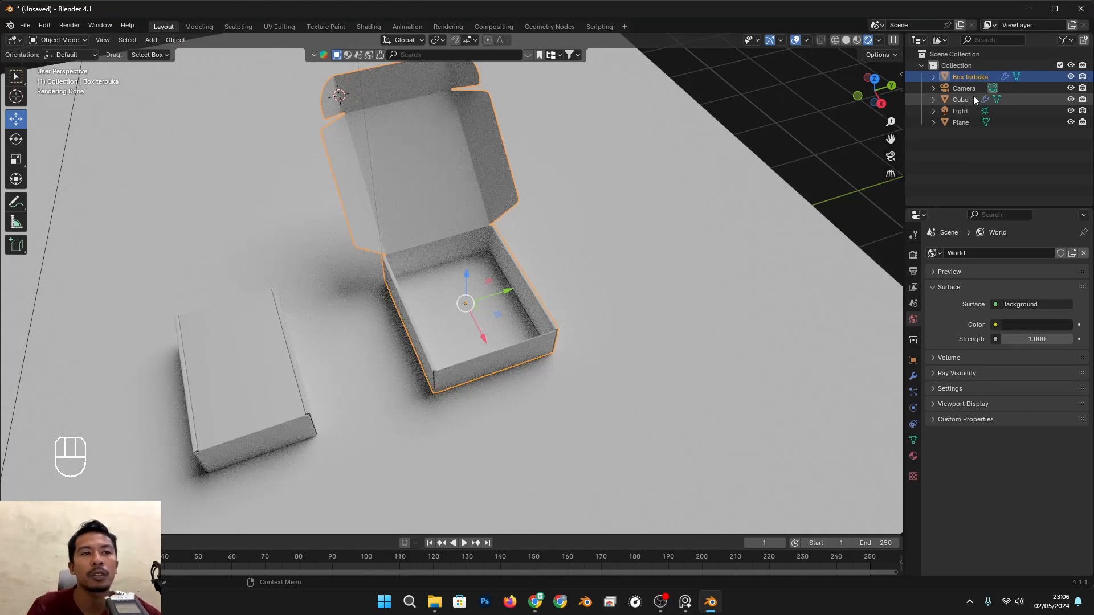
Rename the closed box object as box tertutup
click(278, 340)
double_click(961, 99)
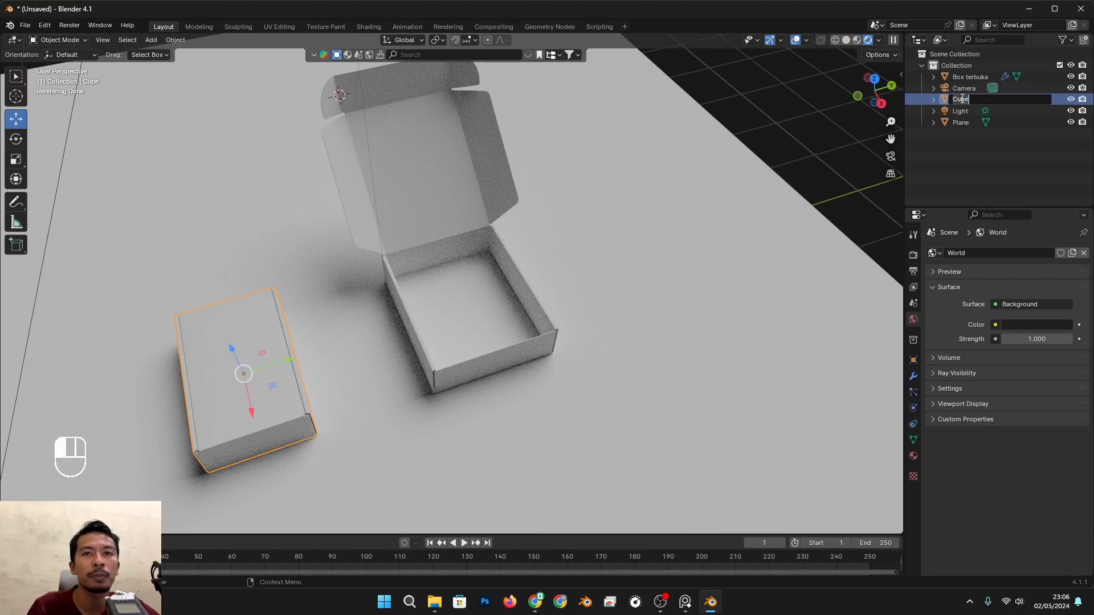
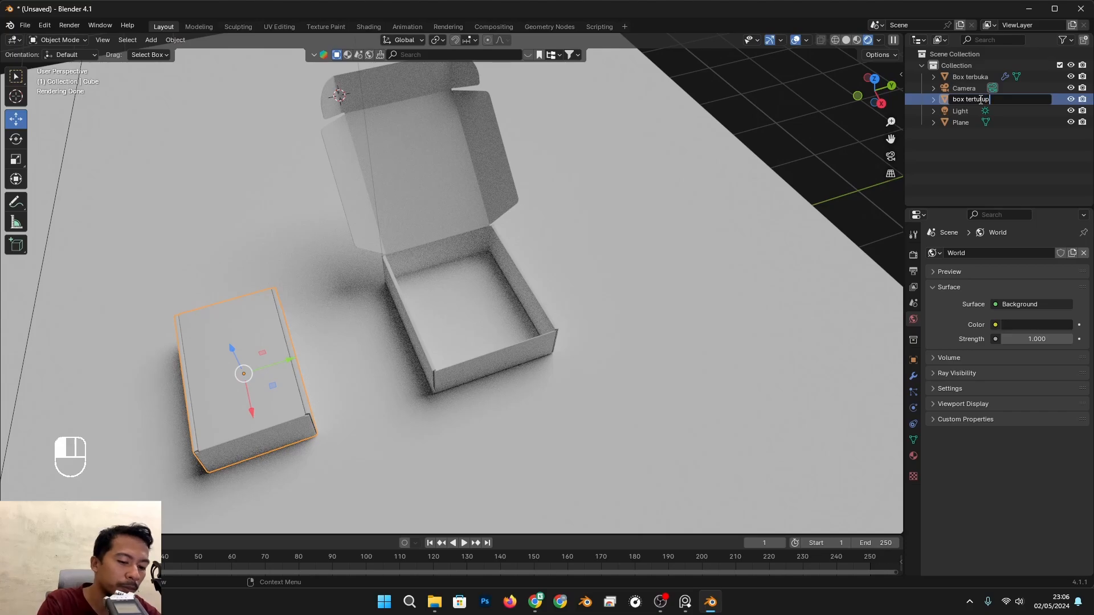
key(Return)
Select the ground plane and return the viewport to solid shading
click(574, 233)
scroll(444, 271, down, 3)
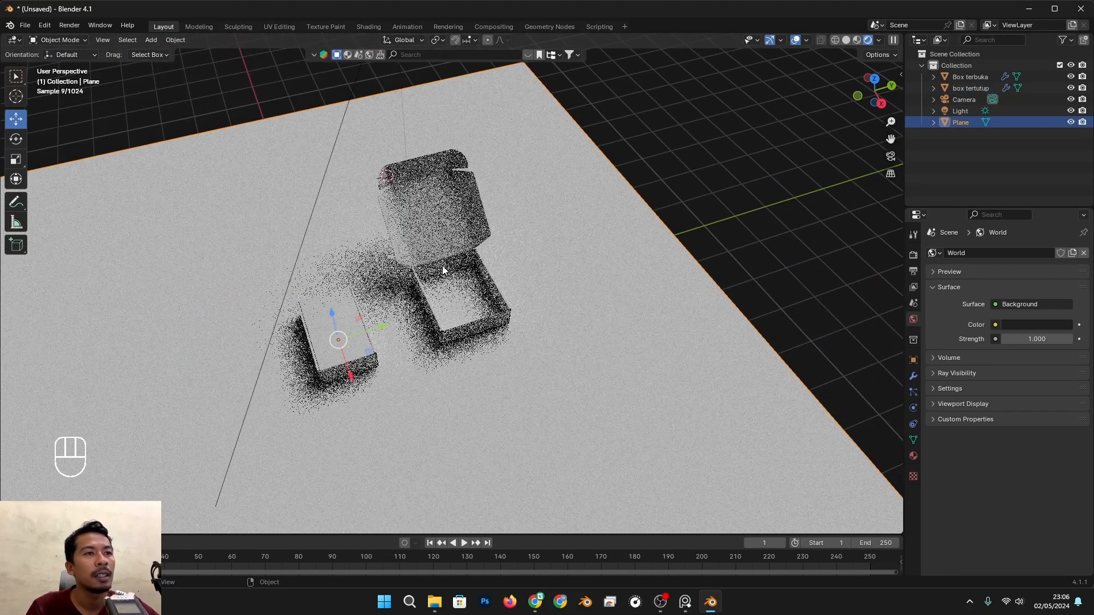
scroll(363, 336, up, 2)
middle_drag(368, 370, 354, 311)
key(z)
scroll(365, 355, up, 1)
shift+middle_drag(354, 311, 578, 334)
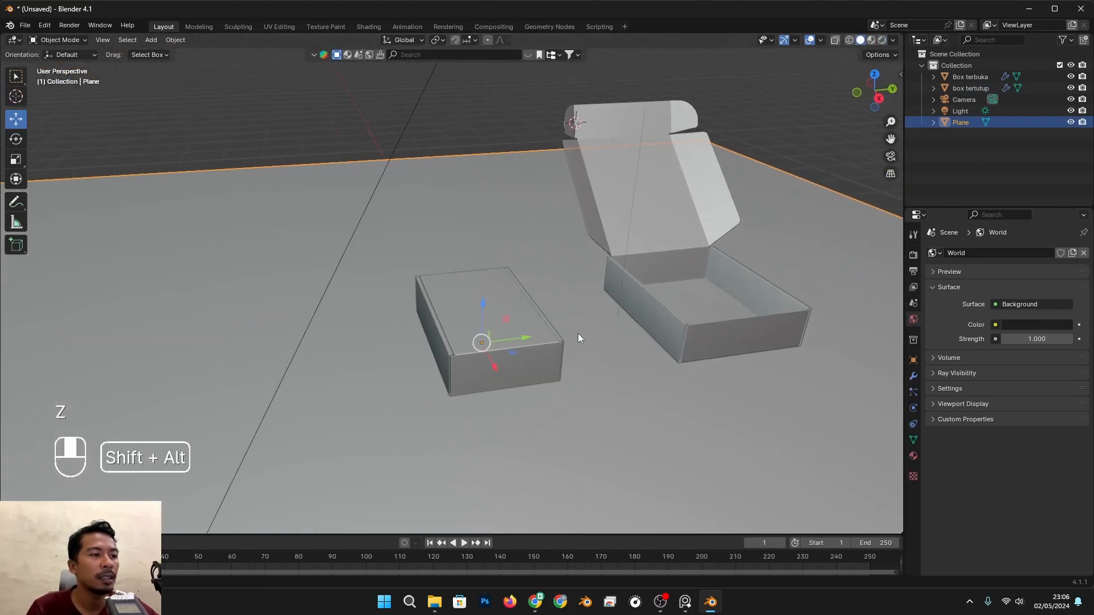
Select the closed box and examine its hidden inner corner flaps in Edit Mode with X-Ray
scroll(577, 333, up, 2)
key(Tab)
key(alt+z)
key(Tab)
click(578, 317)
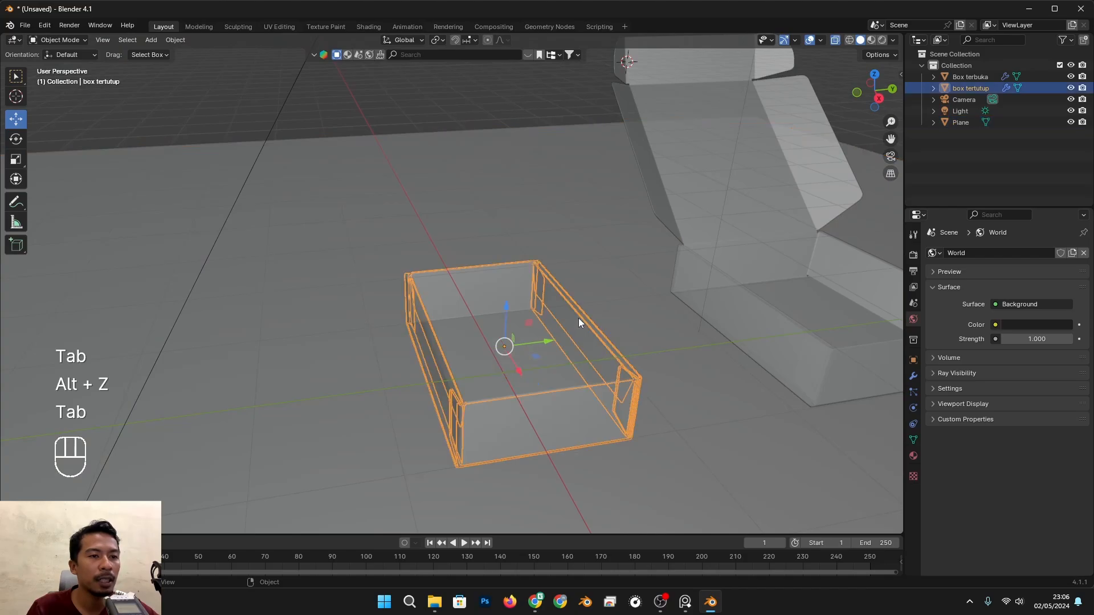
key(alt+z)
scroll(518, 410, up, 1)
scroll(513, 424, up, 1)
key(Tab)
key(alt+z)
shift+middle_drag(505, 442, 501, 359)
click(450, 380)
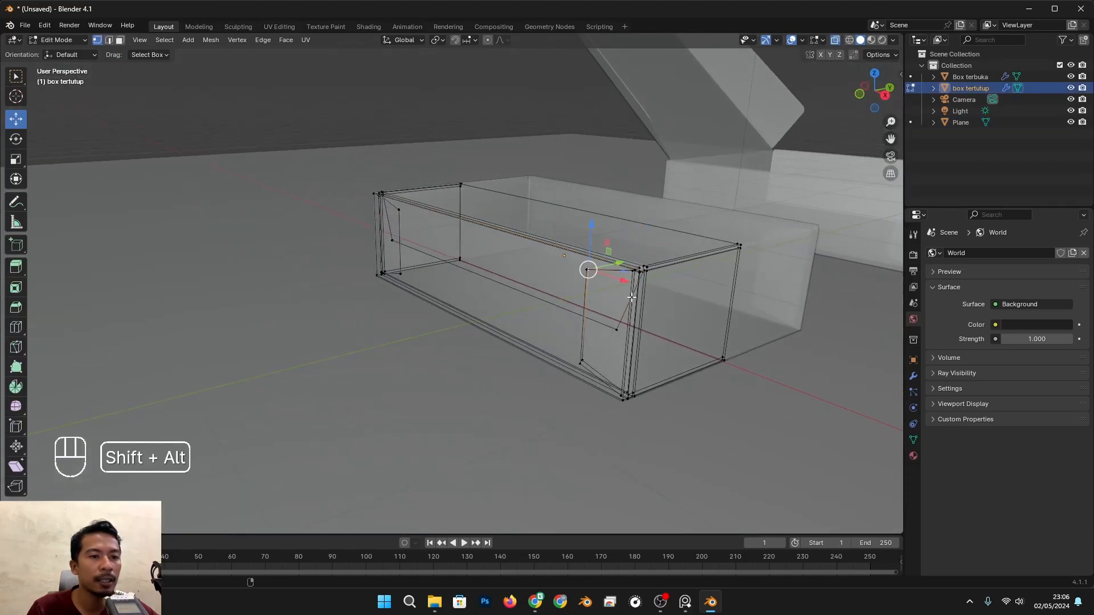
Compare the closed box's mesh with the open box, with and without X-Ray, and leave Edit Mode
shift+middle_drag(584, 293, 557, 376)
scroll(604, 273, down, 3)
middle_drag(659, 224, 638, 242)
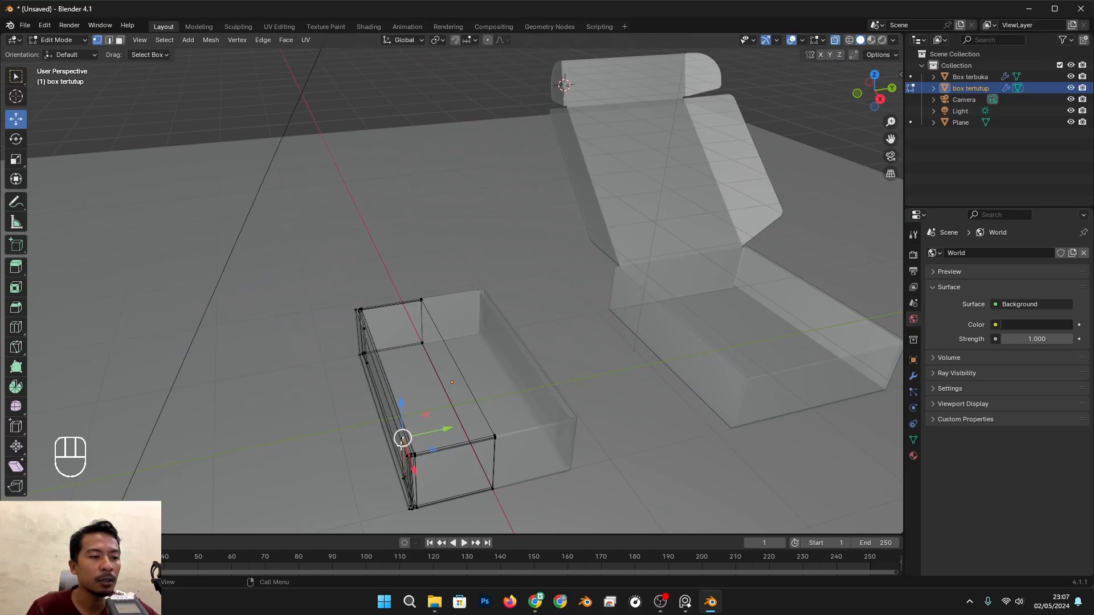
middle_drag(401, 446, 425, 423)
shift+middle_drag(574, 293, 566, 329)
key(alt+z)
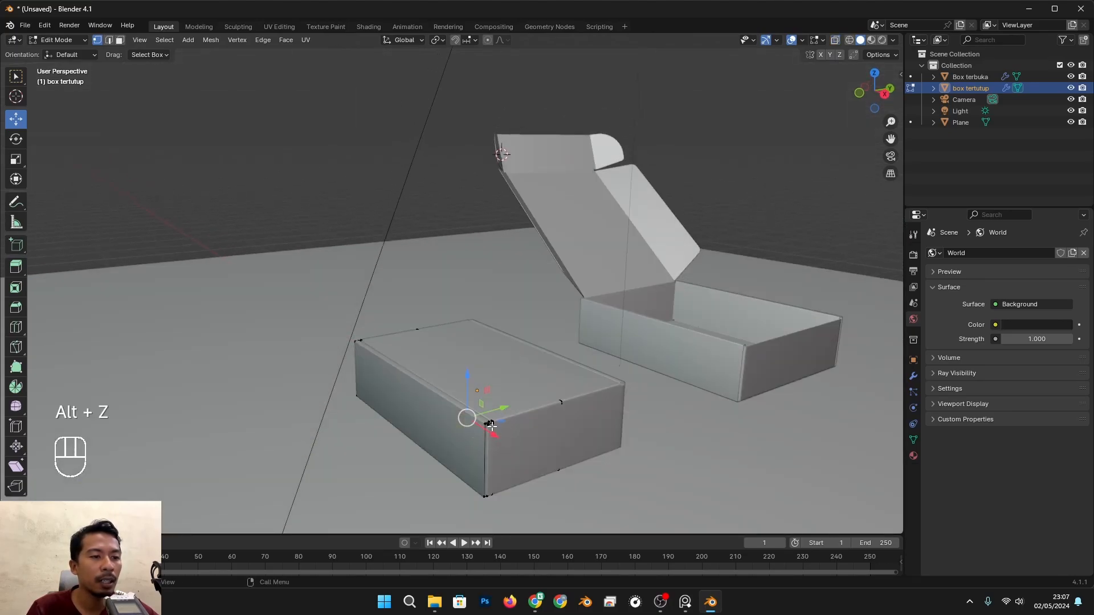
key(alt+z)
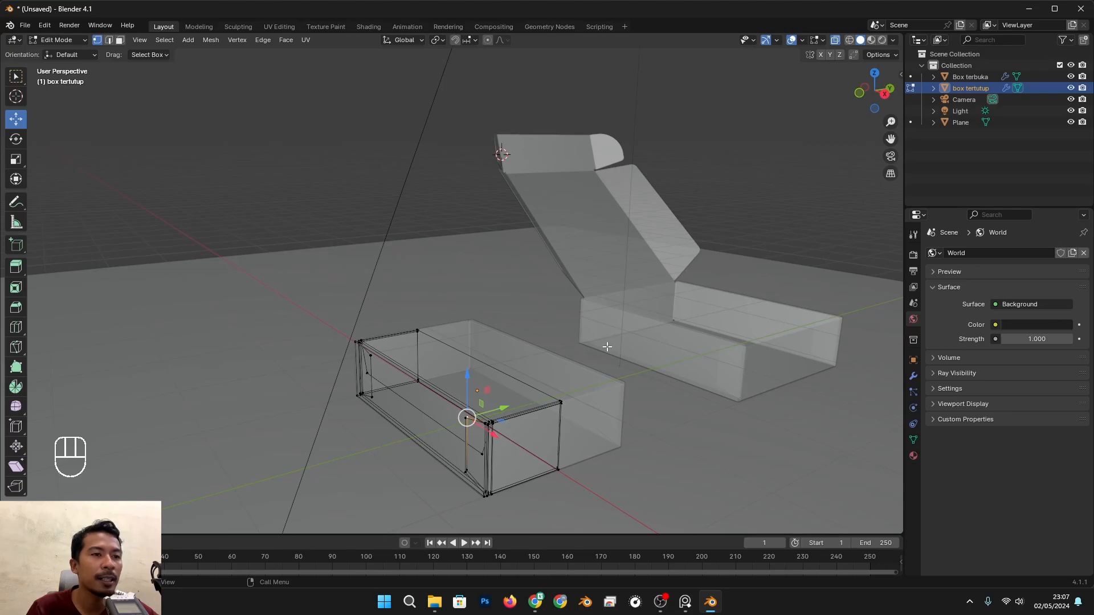
alt+middle_drag(607, 347, 581, 301)
key(Tab)
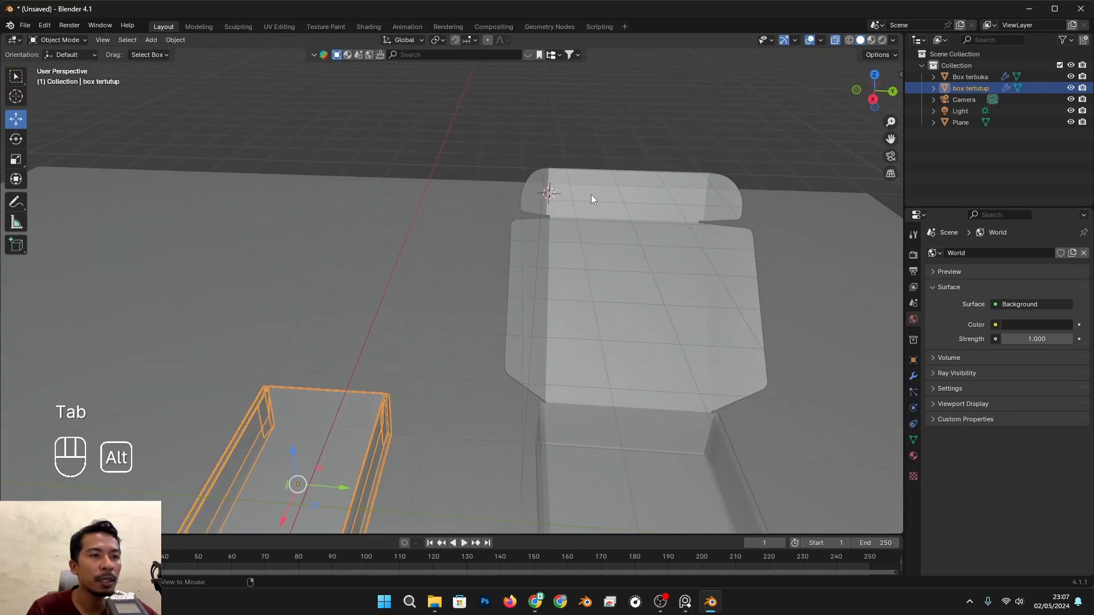
Inspect the mesh of the open box's lid in Edit Mode
key(alt+z)
click(579, 217)
key(Tab)
middle_drag(663, 179, 628, 193)
key(Tab)
Re-examine the closed box's inner flaps through X-Ray, and return to an opaque Object Mode view of both boxes
scroll(588, 306, down, 2)
alt+middle_drag(582, 344, 591, 405)
key(alt+z)
click(473, 316)
key(alt+z)
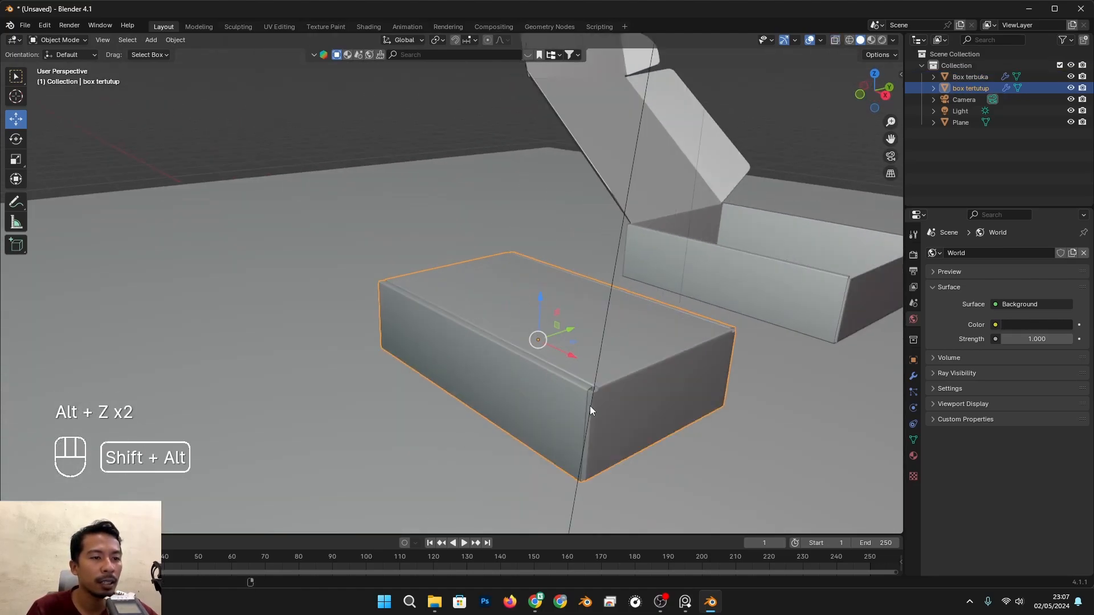
key(alt+z)
key(Tab)
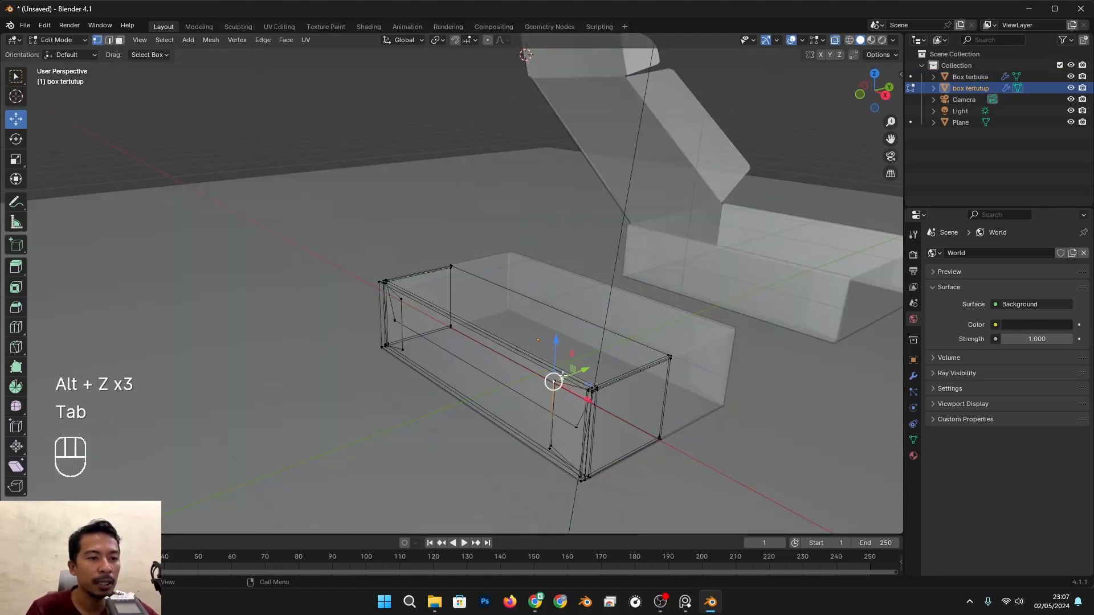
scroll(600, 279, down, 3)
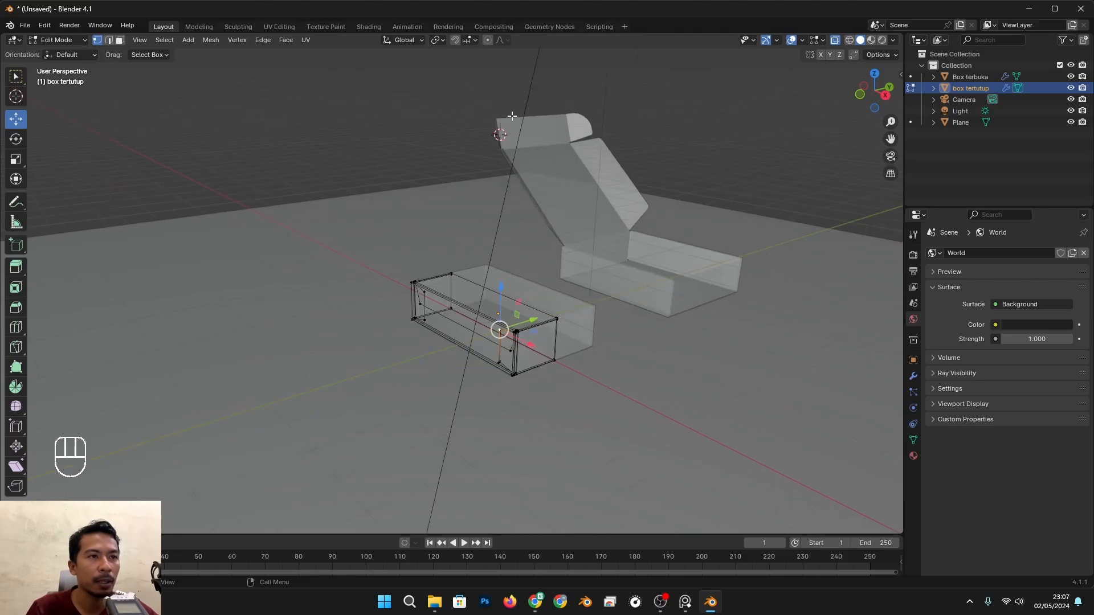
key(Tab)
scroll(518, 322, up, 3)
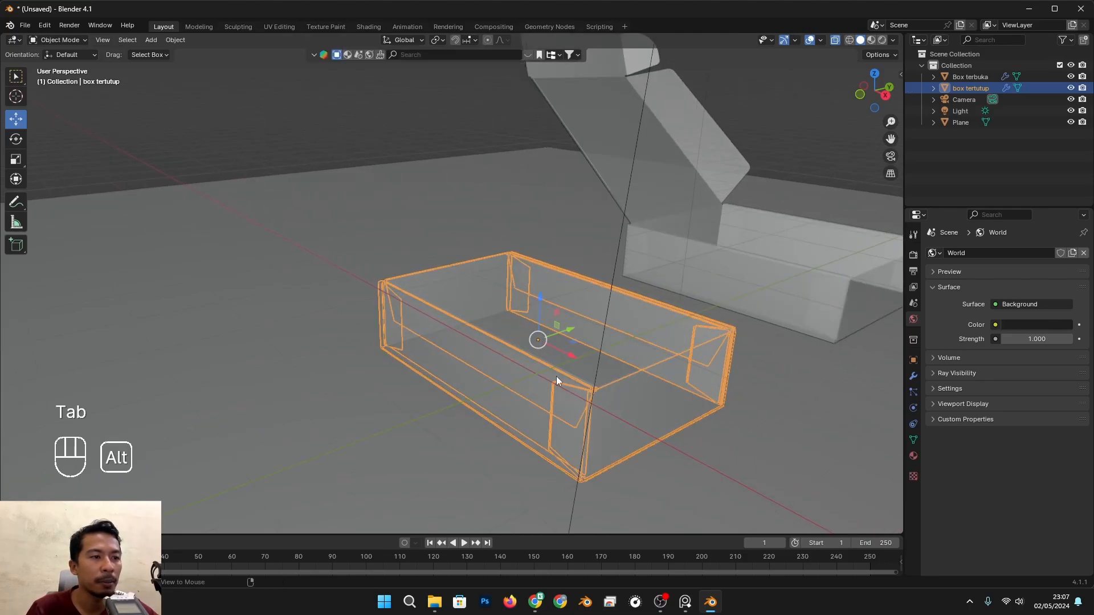
key(alt+z)
scroll(579, 375, down, 3)
middle_drag(591, 420, 498, 412)
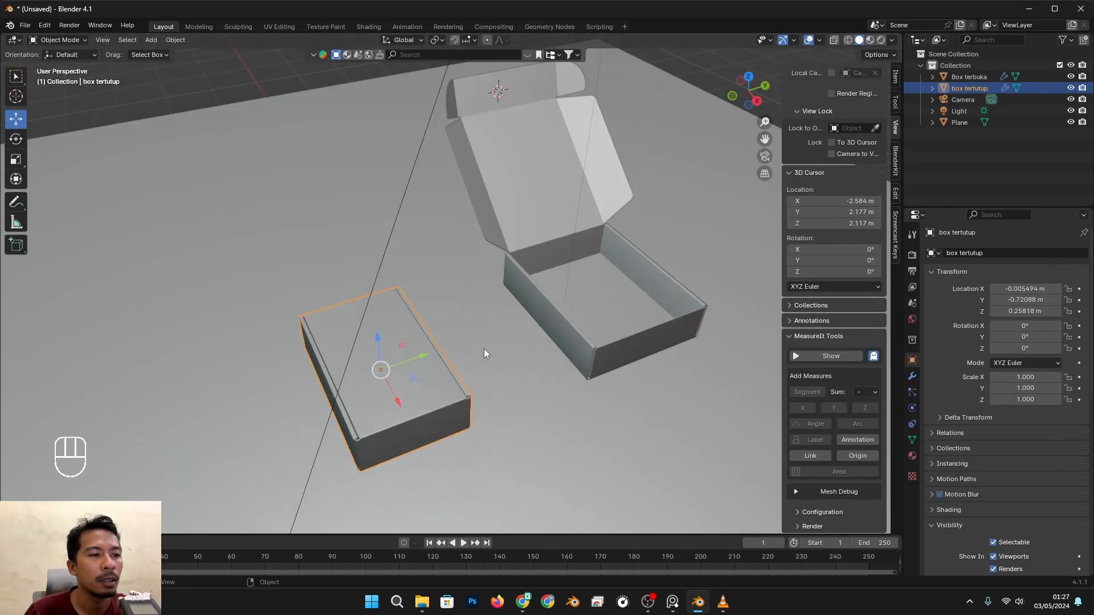
Examine the closed box next to the open box from several viewing angles
scroll(475, 376, up, 2)
scroll(475, 376, down, 2)
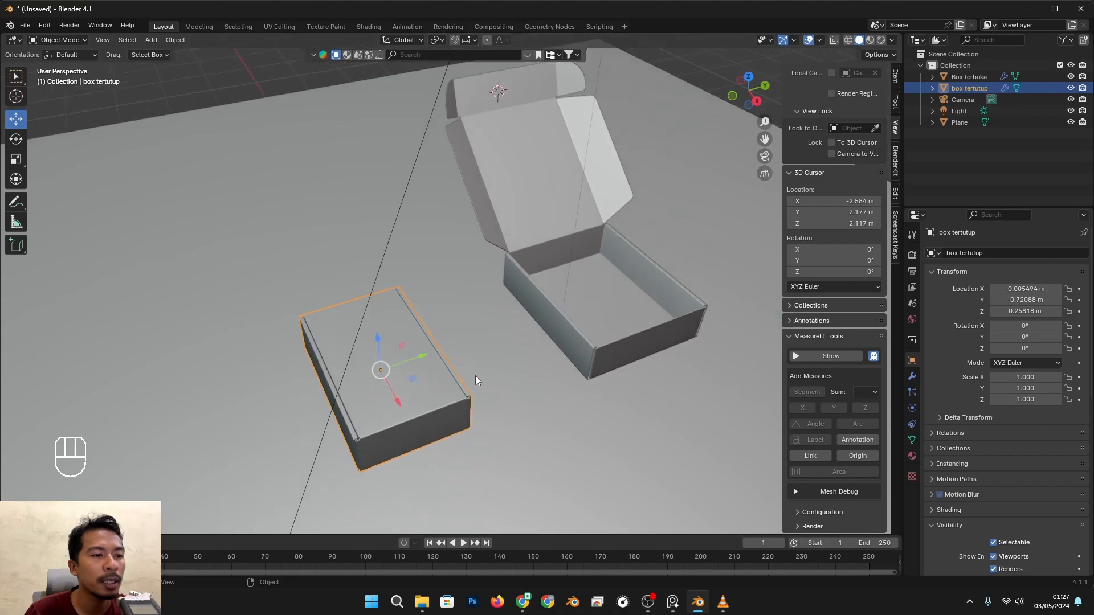
scroll(477, 373, up, 1)
alt+shift+middle_drag(460, 387, 515, 359)
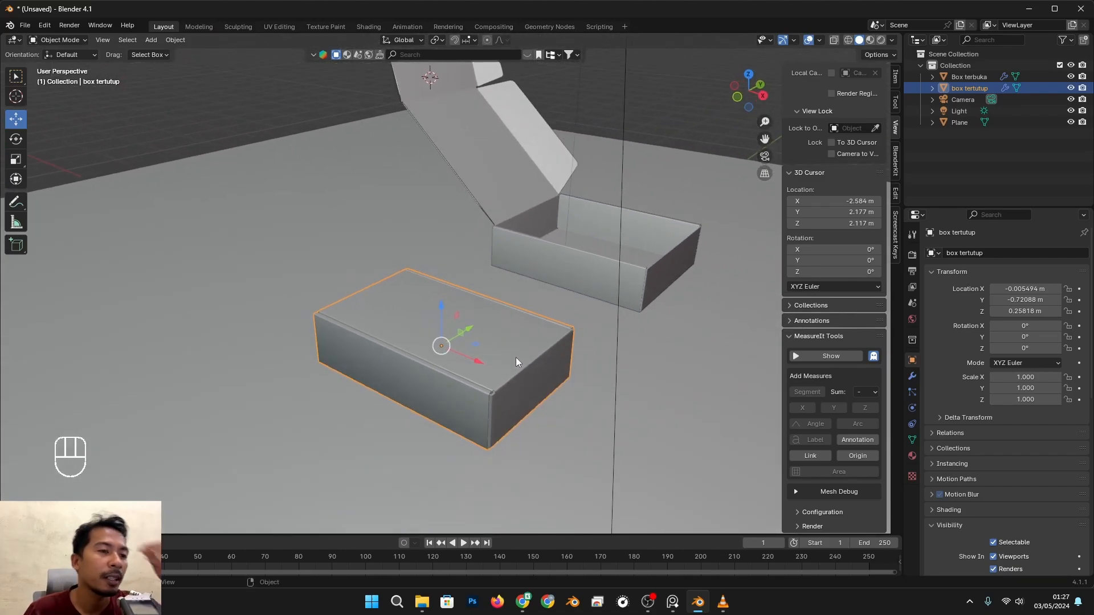
scroll(516, 358, down, 1)
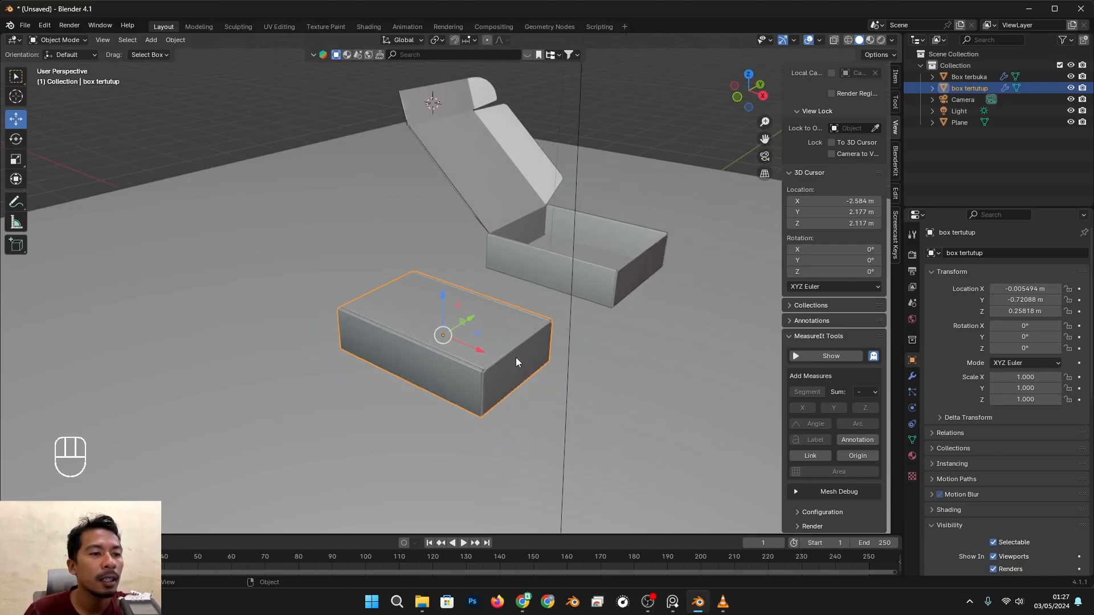
alt+middle_drag(511, 354, 435, 398)
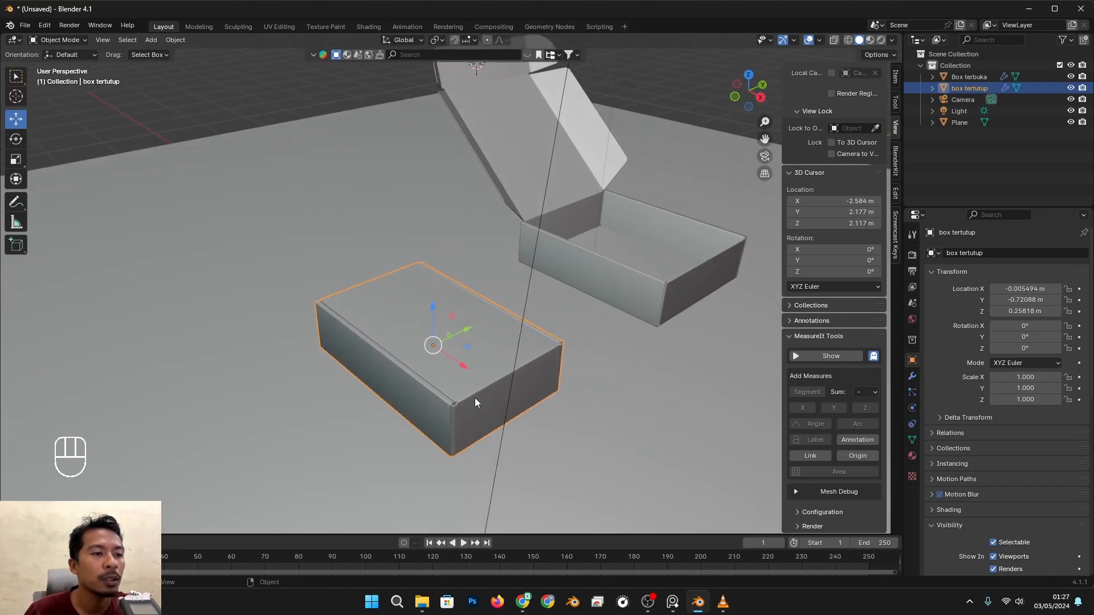
alt+middle_drag(496, 420, 484, 402)
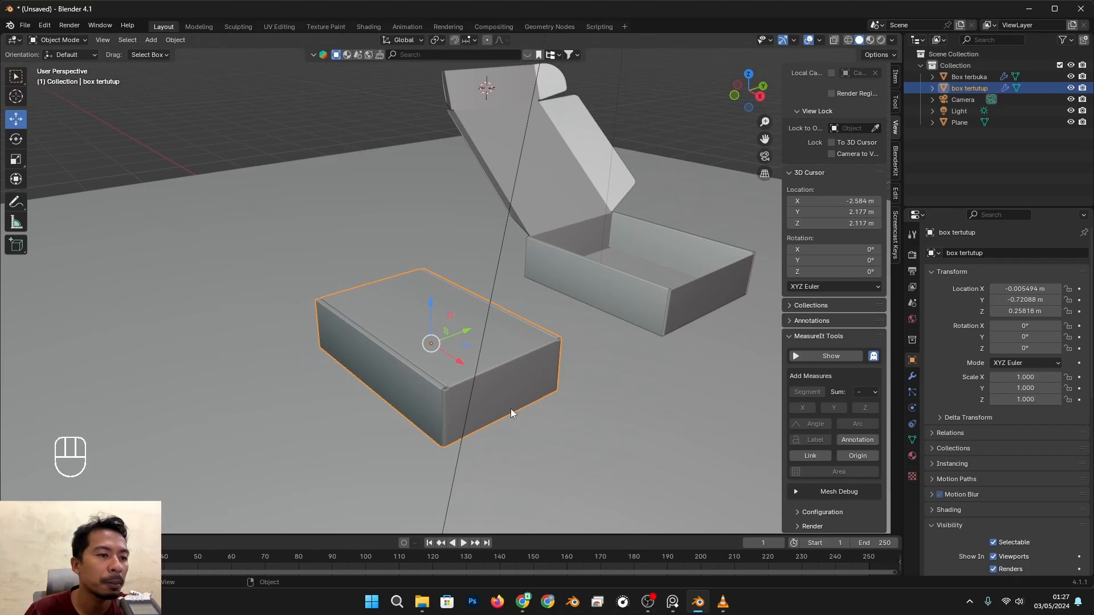
alt+drag(502, 398, 480, 391)
scroll(522, 385, up, 1)
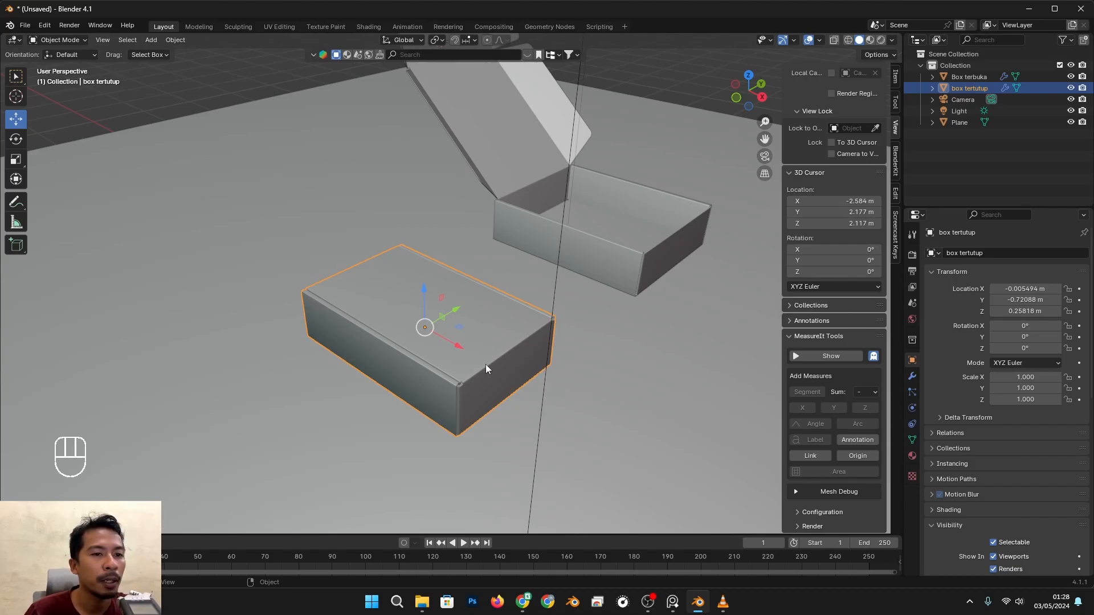
alt+drag(506, 353, 495, 368)
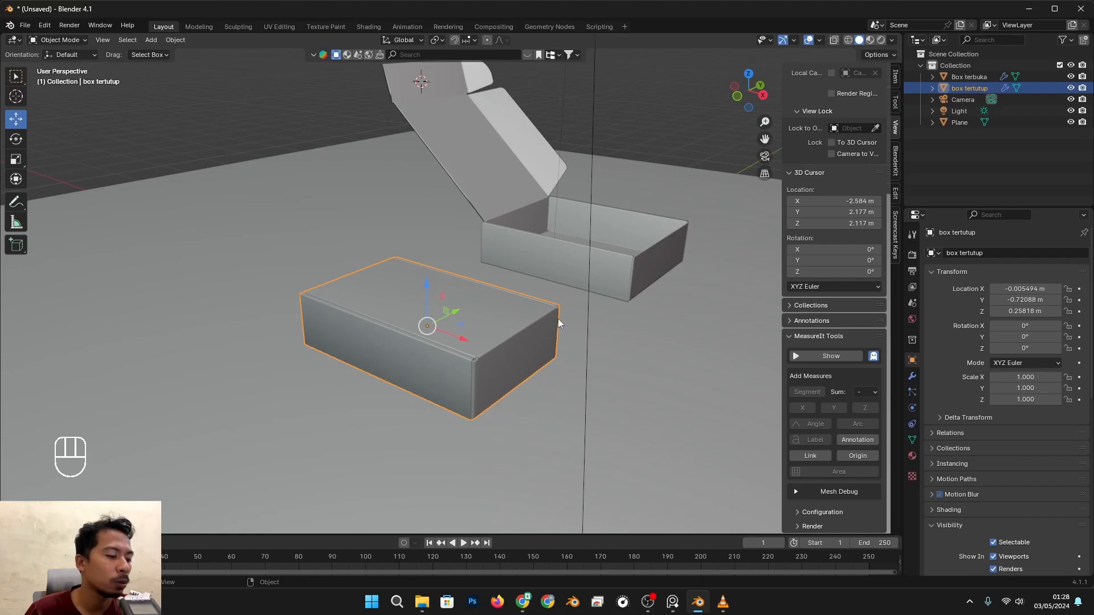
key(shift+a)
mouse_move(508, 319)
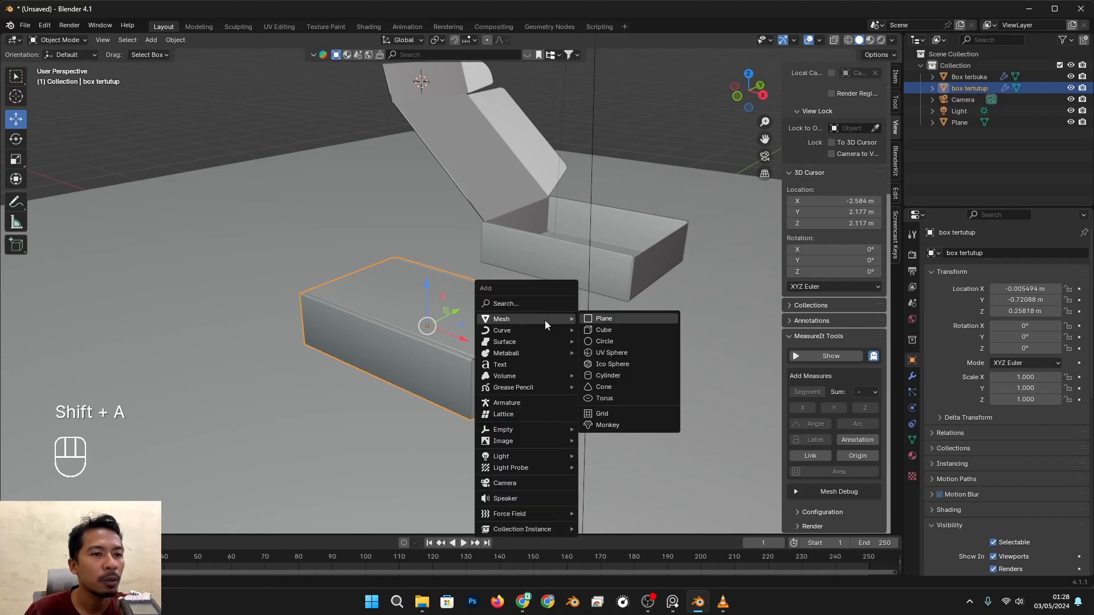
click(610, 328)
scroll(542, 321, down, 3)
middle_drag(542, 319, 566, 311)
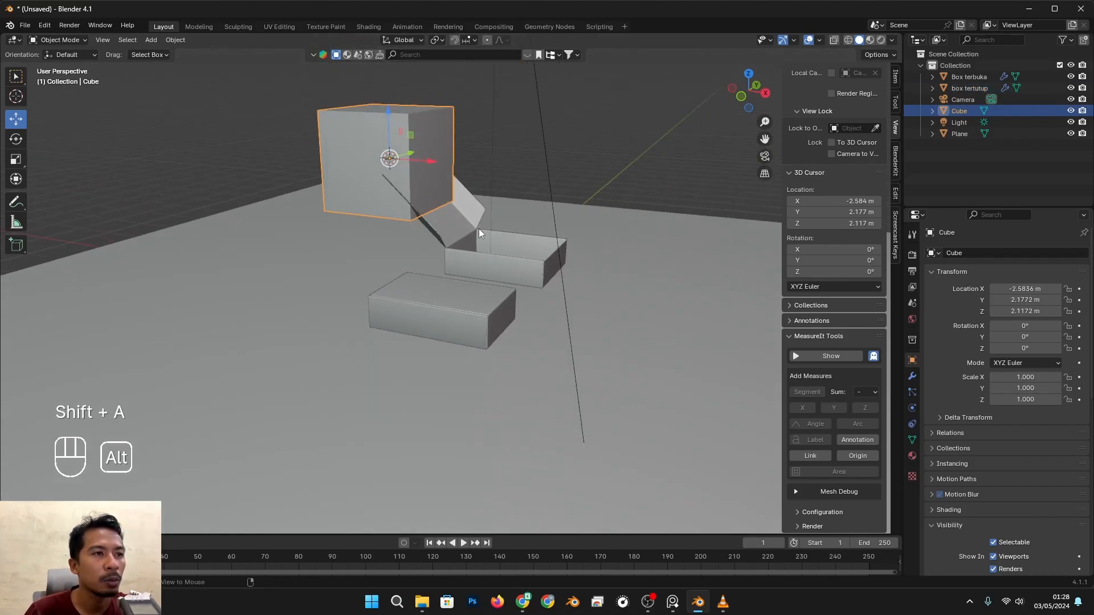
alt+middle_drag(478, 154, 512, 201)
key(x)
click(445, 184)
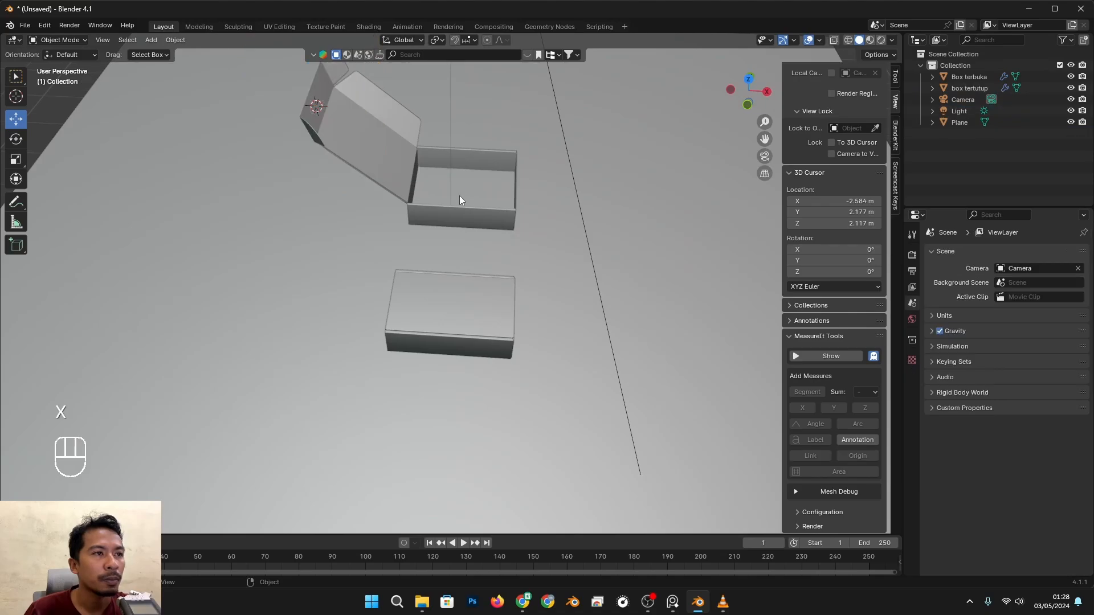
Reset the 3D cursor to the world origin and frame both boxes again
scroll(461, 199, down, 2)
alt+middle_drag(564, 341, 514, 309)
scroll(514, 310, up, 2)
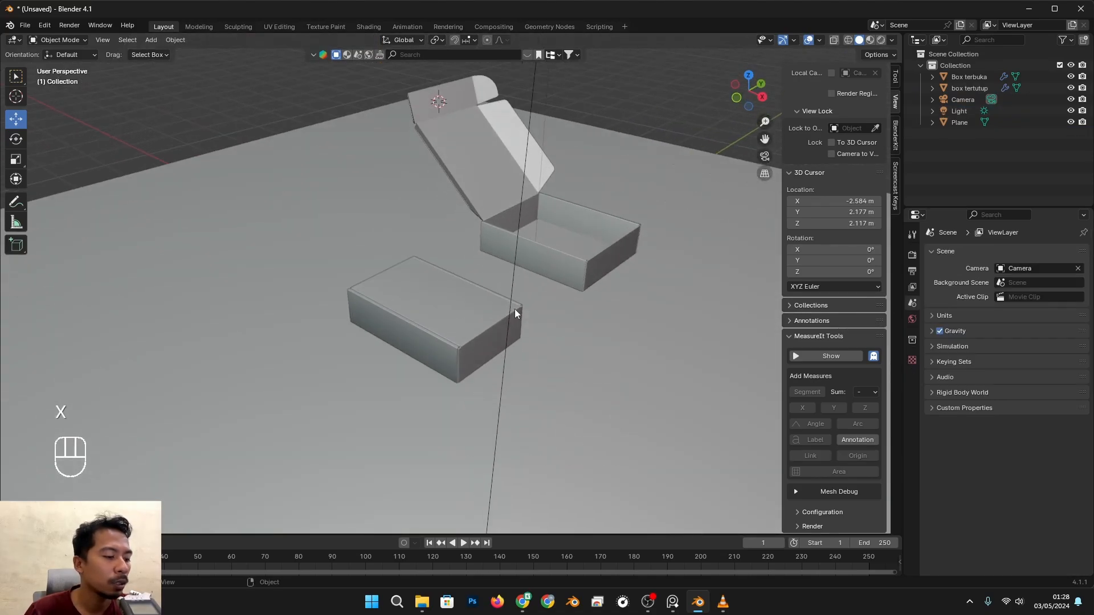
key(shift+a)
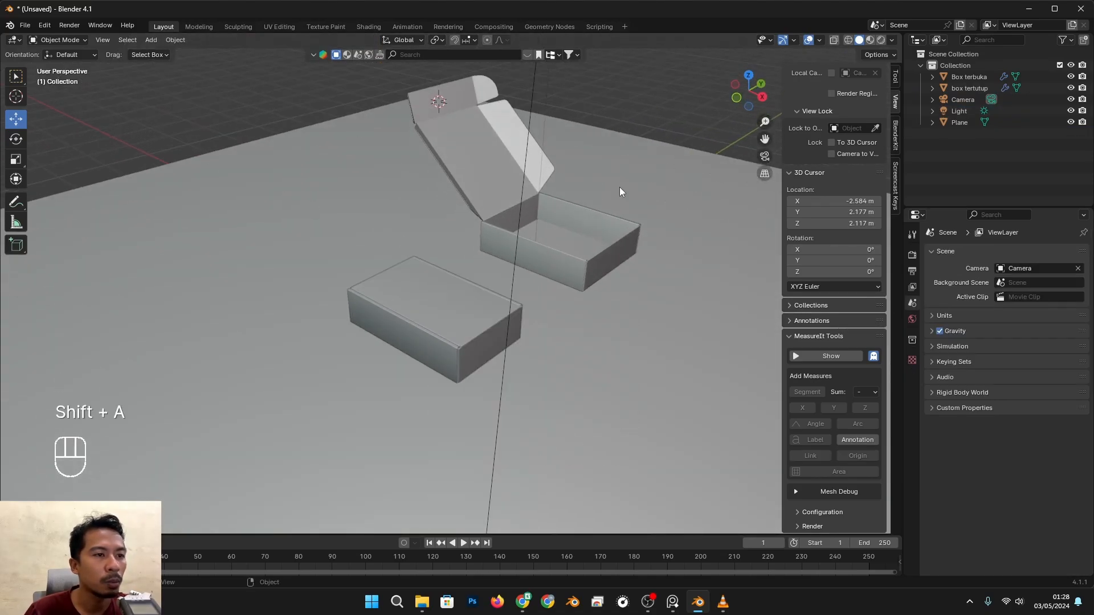
key(shift+c)
scroll(452, 444, up, 5)
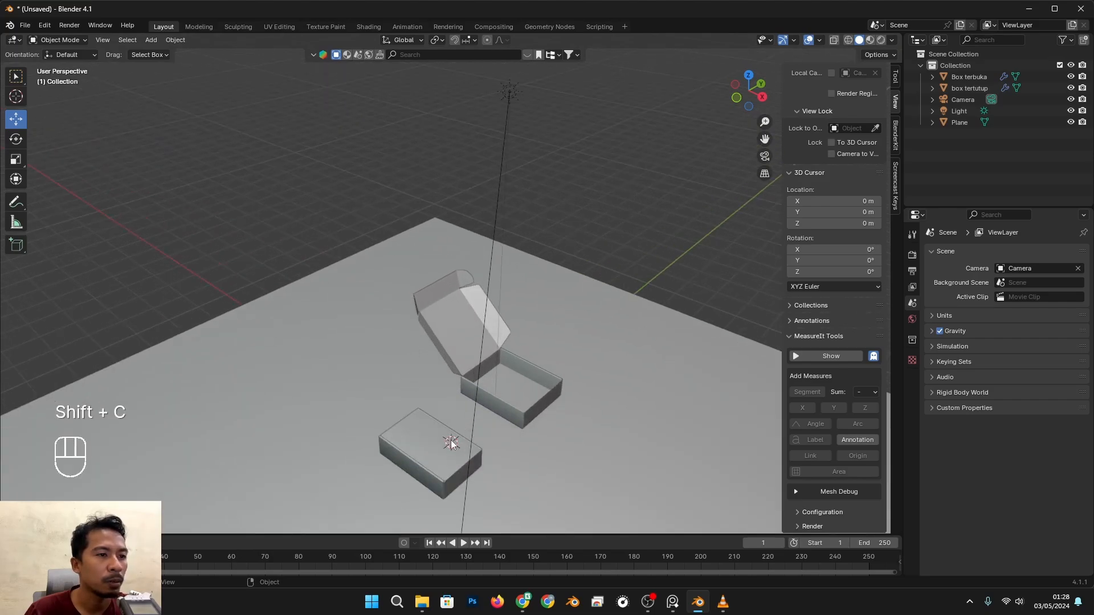
alt+shift+middle_drag(480, 242, 481, 203)
alt+shift+middle_drag(482, 392, 502, 329)
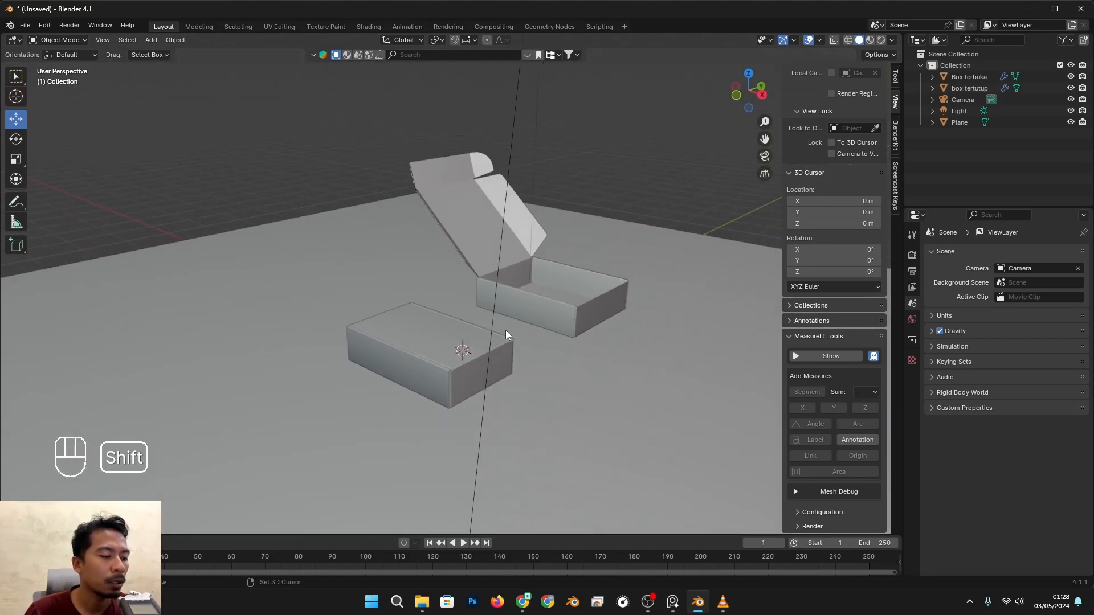
Add a cube at the world origin and move it along Y to about -0.66 m, over the closed box
key(shift+a)
click(556, 341)
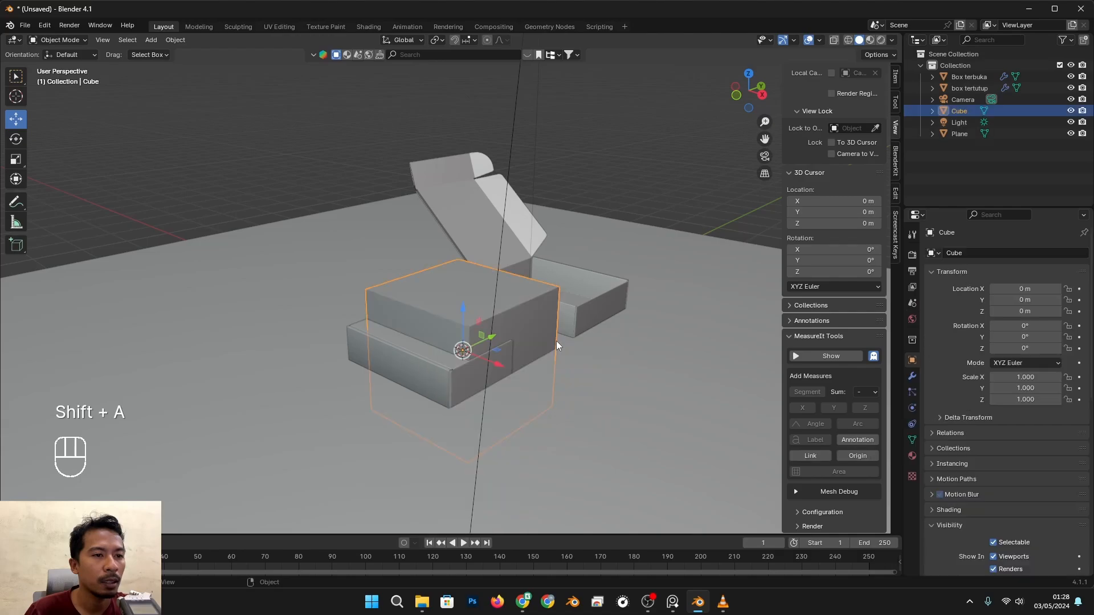
scroll(556, 342, down, 3)
alt+middle_drag(556, 341, 501, 354)
drag(539, 320, 513, 322)
scroll(501, 340, up, 3)
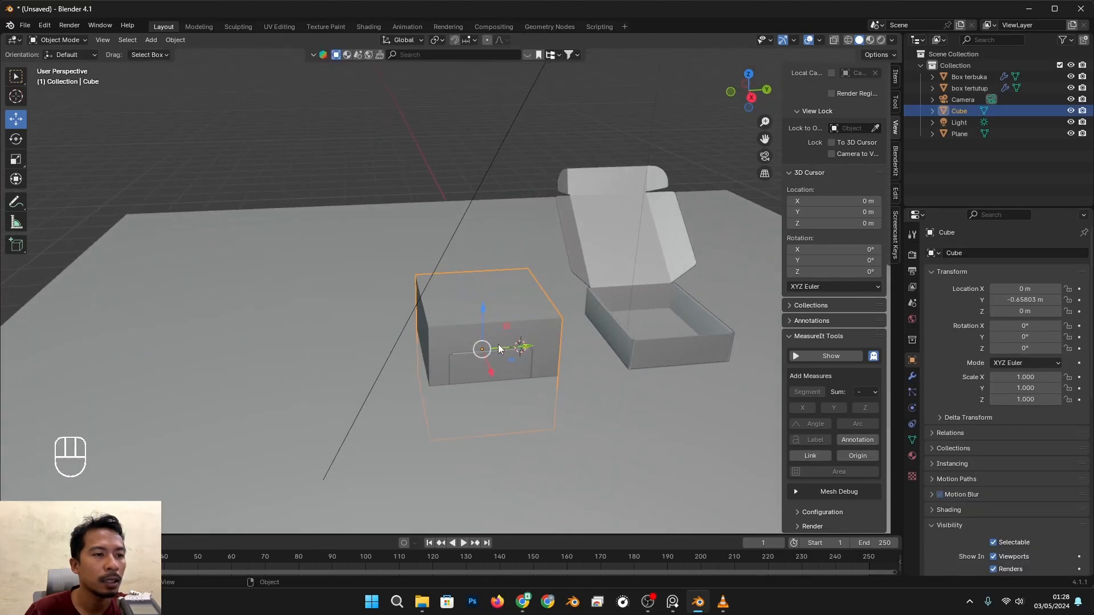
Raise the cube to about 0.93 m on Z and shift it to about 0.12 m on X
alt+middle_drag(498, 344, 540, 352)
key(alt+z)
key(alt+z)
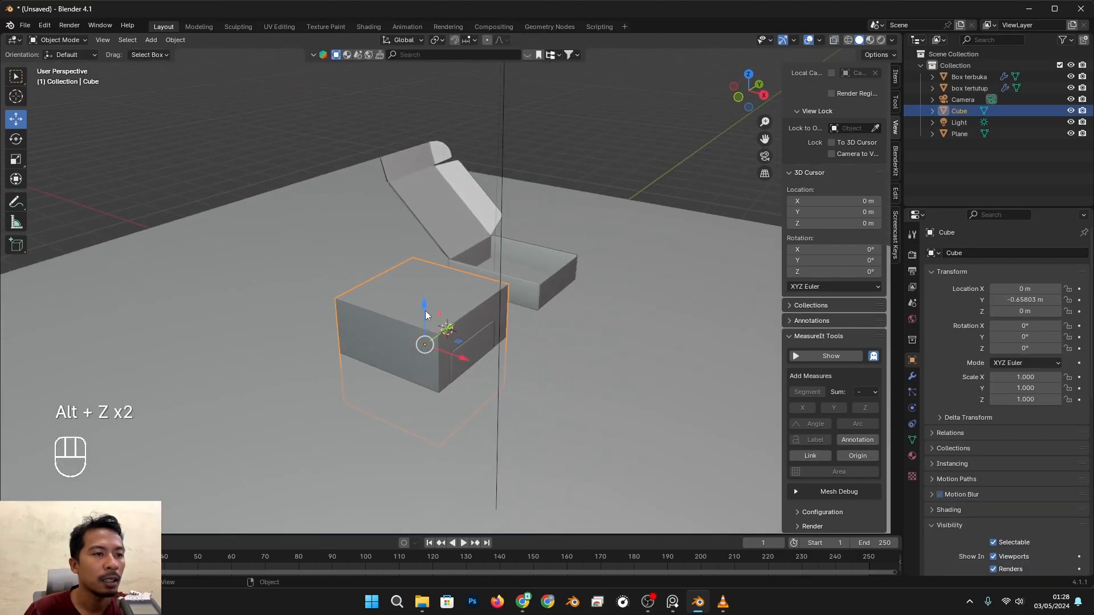
drag(427, 315, 428, 265)
drag(467, 311, 474, 307)
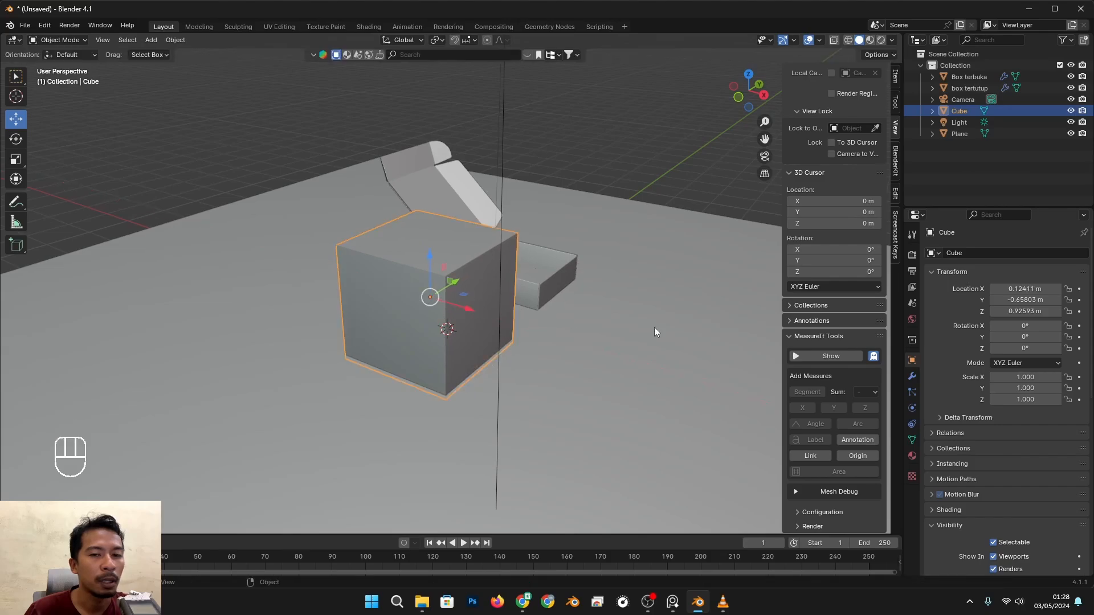
Set the cube's viewport display to Wire in its object properties
click(911, 378)
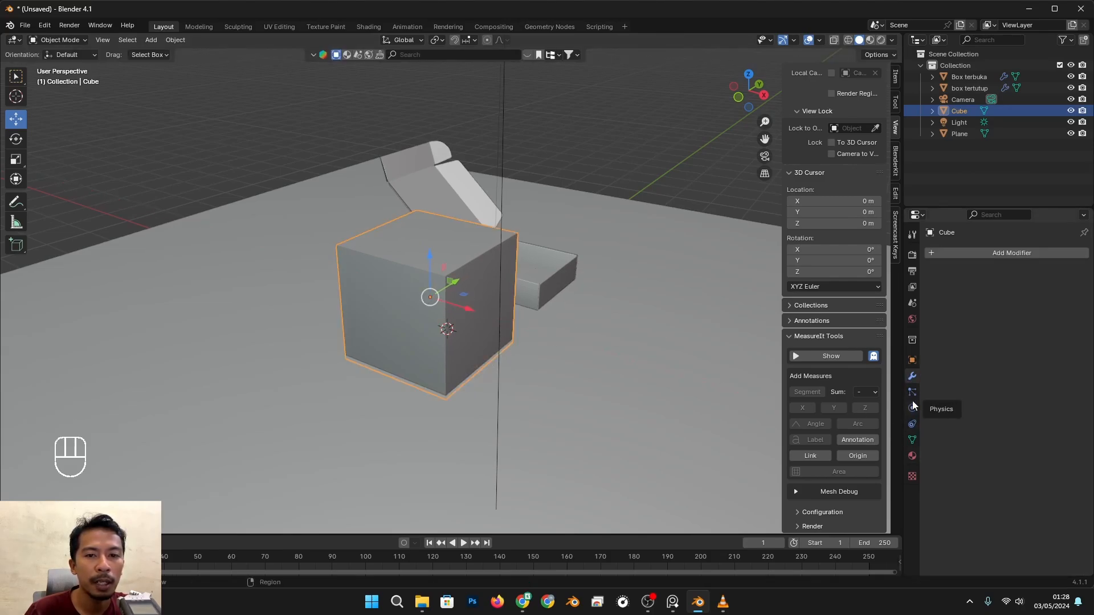
click(911, 360)
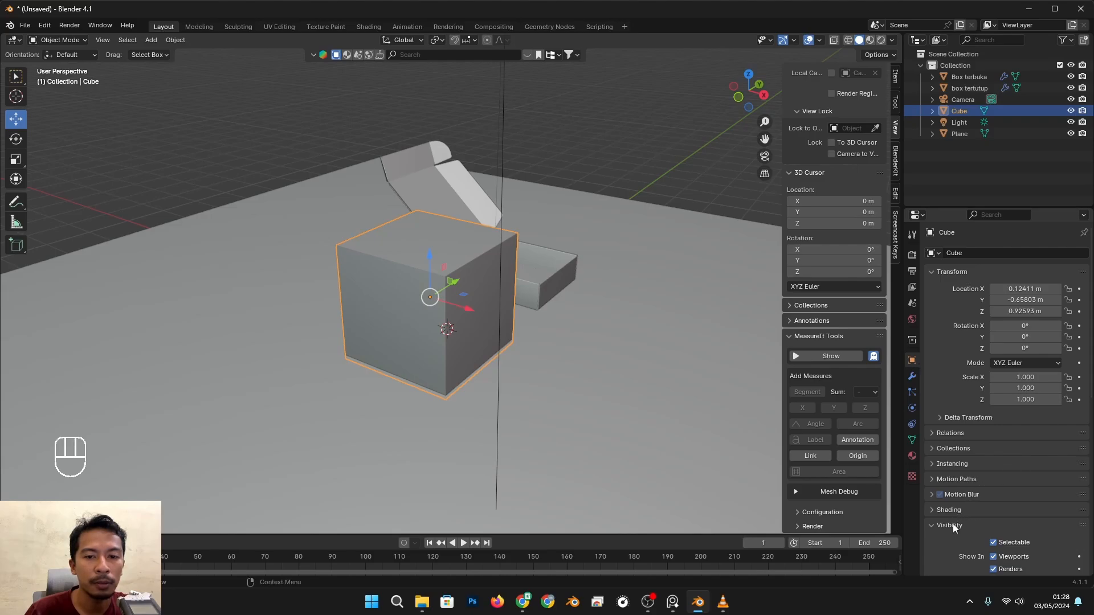
scroll(953, 524, down, 8)
scroll(1002, 441, down, 6)
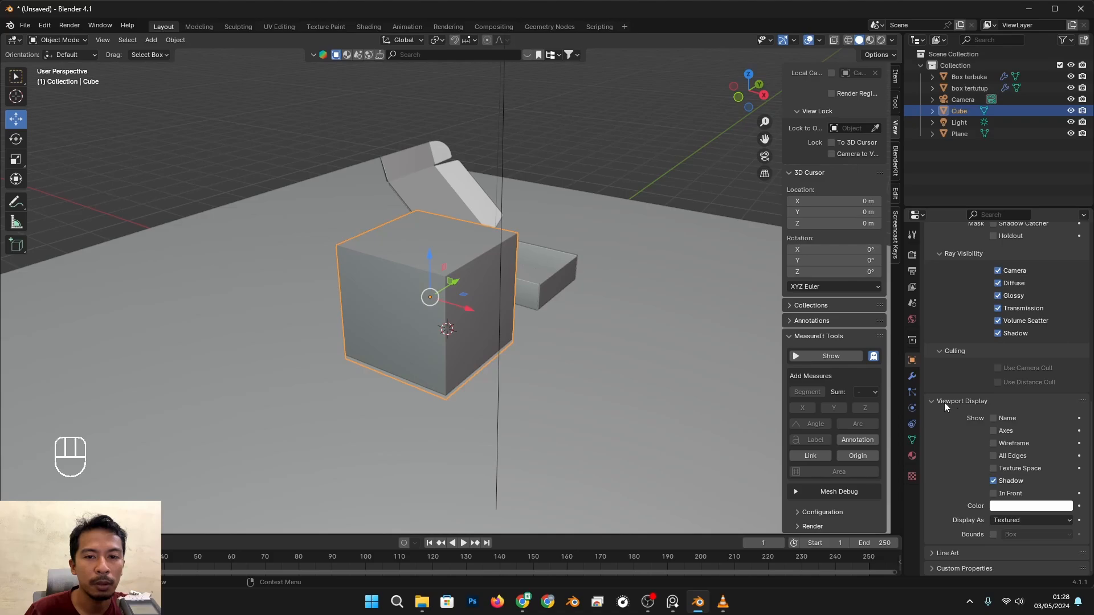
click(1000, 520)
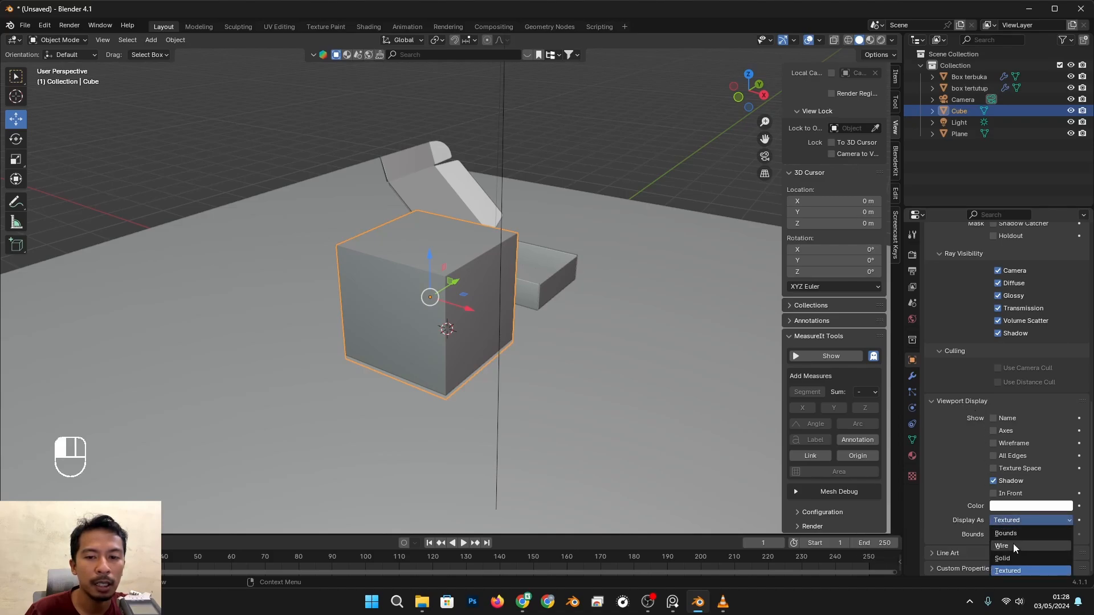
click(1010, 546)
Reselect the wireframe cube and examine how it surrounds the closed box from several angles
alt+drag(753, 391, 514, 353)
click(486, 251)
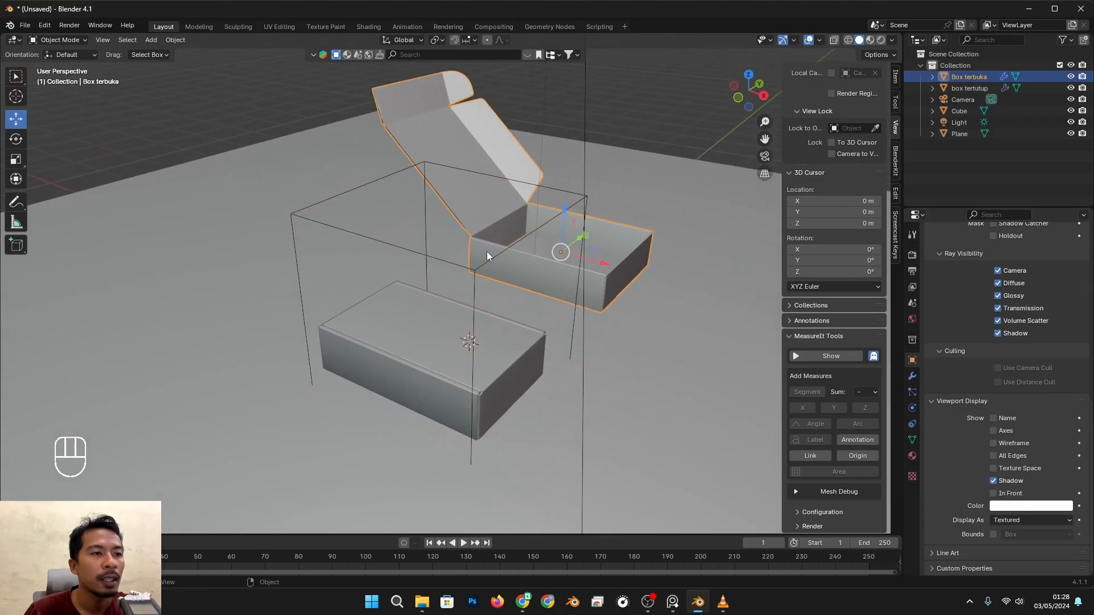
click(489, 264)
click(481, 265)
alt+drag(480, 266, 514, 313)
scroll(460, 265, up, 4)
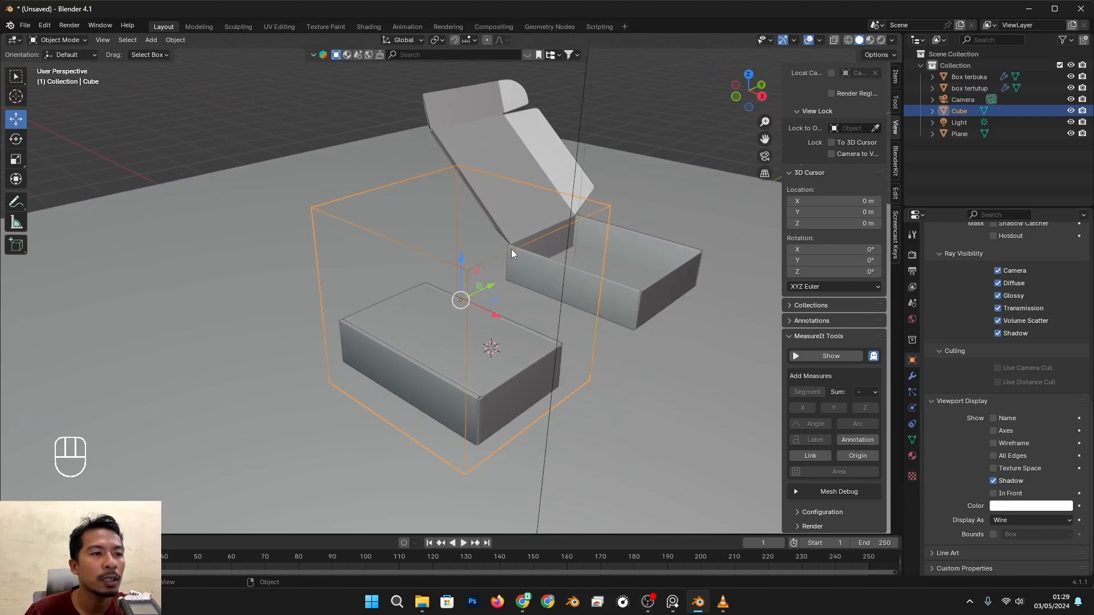
alt+drag(456, 417, 483, 255)
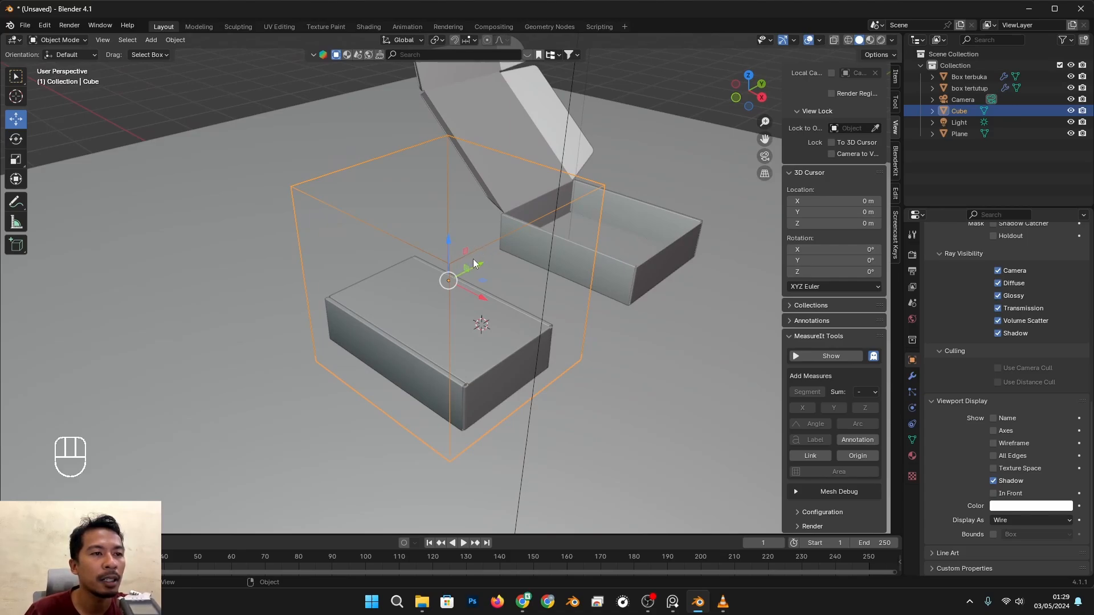
scroll(473, 263, down, 3)
alt+drag(513, 286, 525, 272)
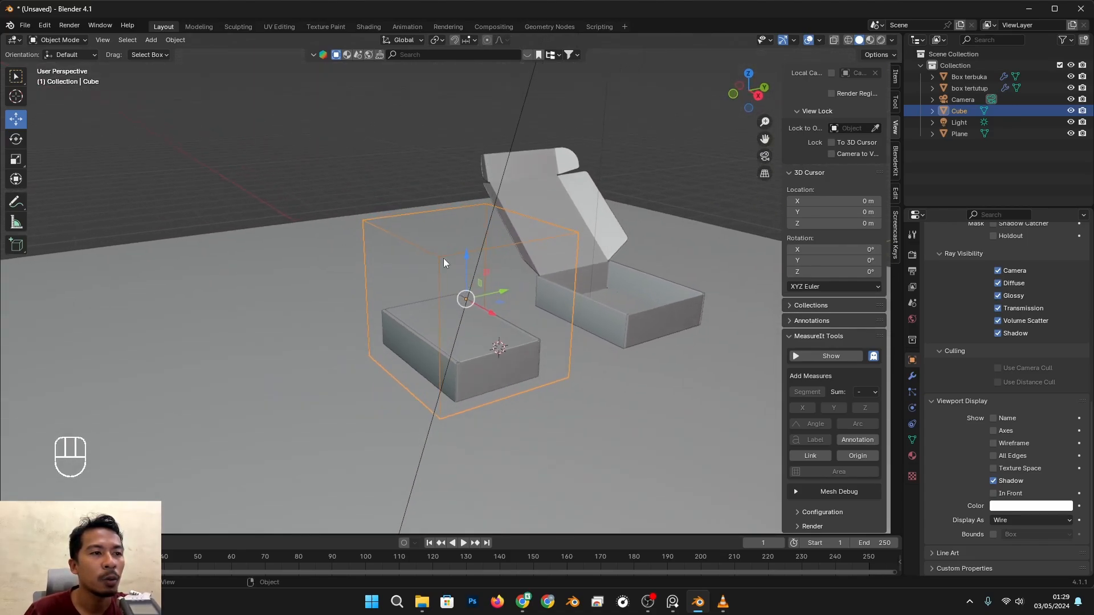
scroll(503, 244, up, 1)
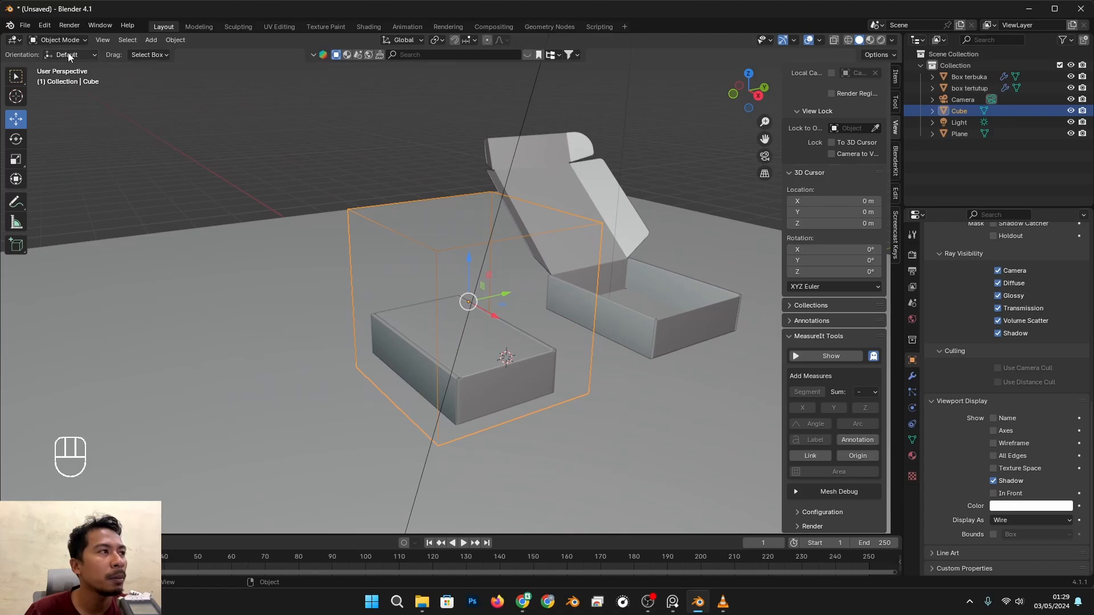
Search the add-on preferences for "measure" to check that MeasureIt is enabled, and close the preferences
click(50, 27)
click(76, 171)
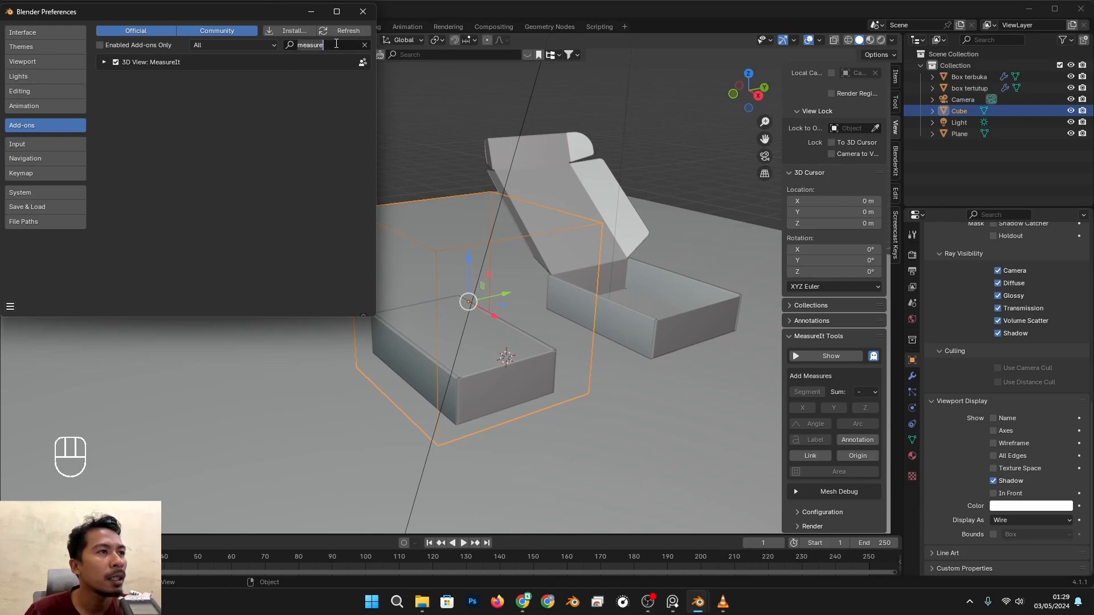
click(365, 45)
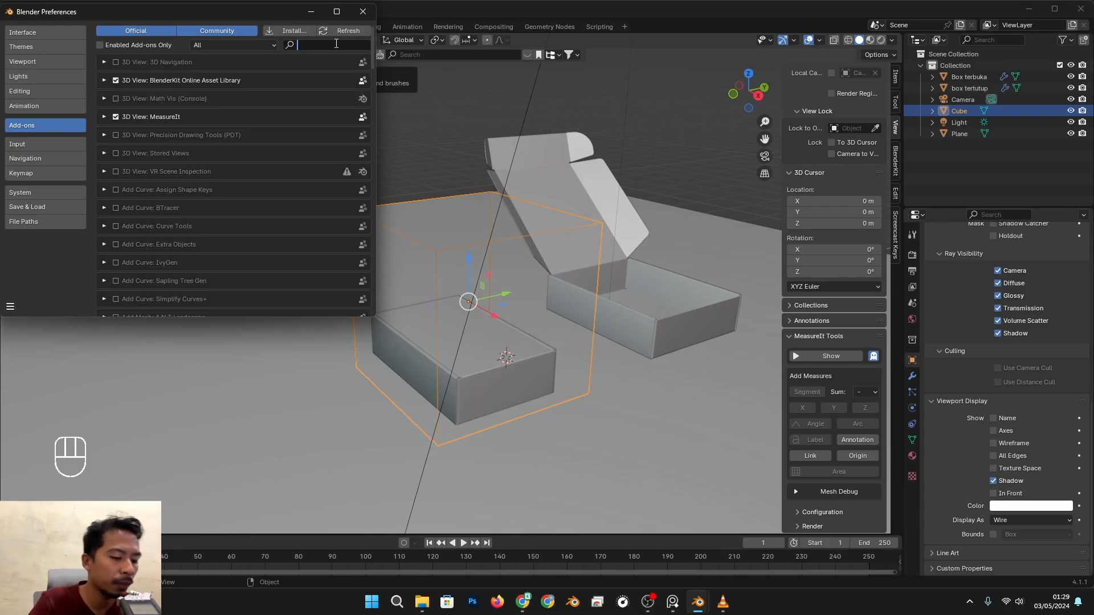
text(measure)
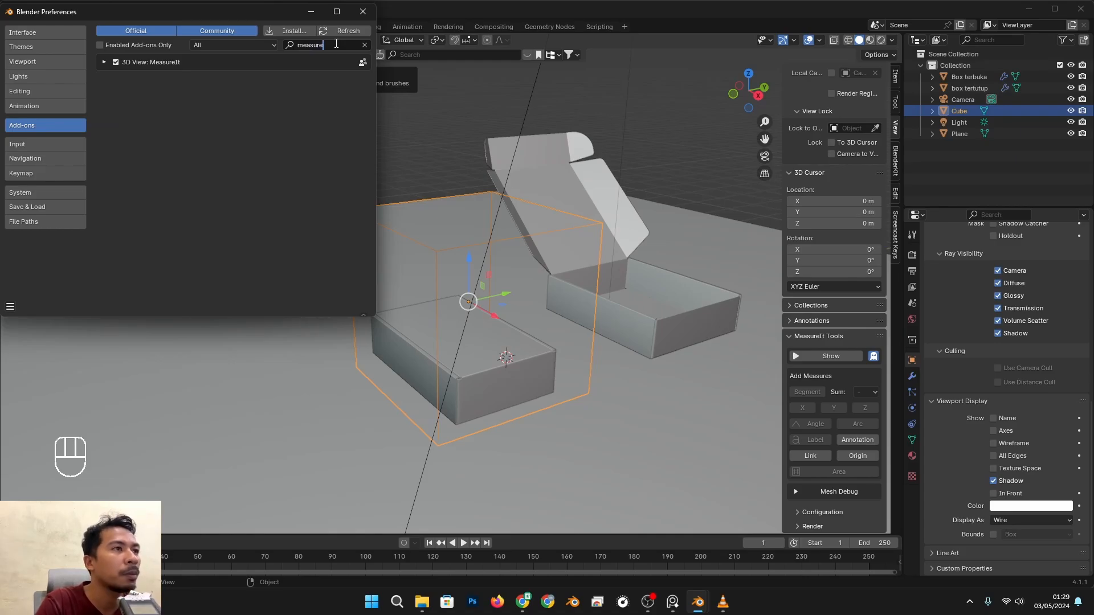
key(Return)
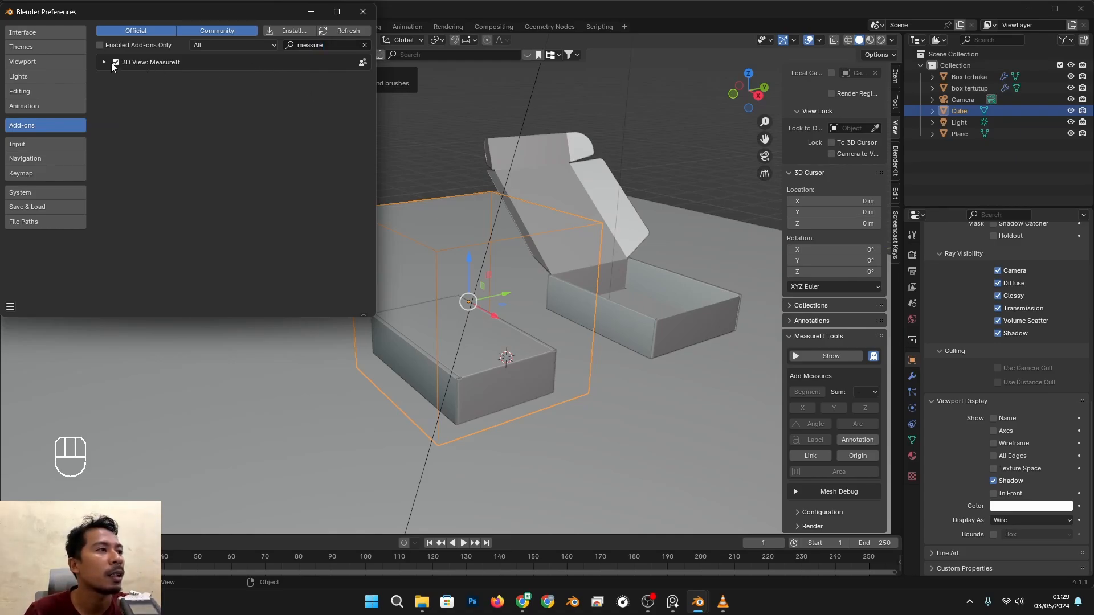
click(361, 11)
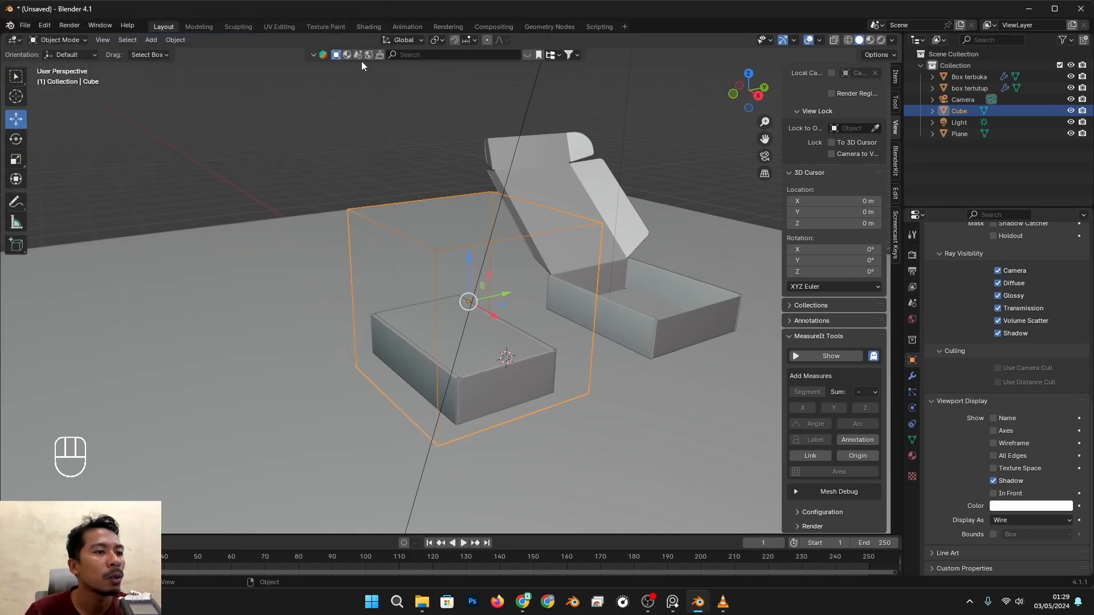
Bring up the MeasureIt tools in the sidebar and enter Edit Mode on the wireframe cube
click(893, 132)
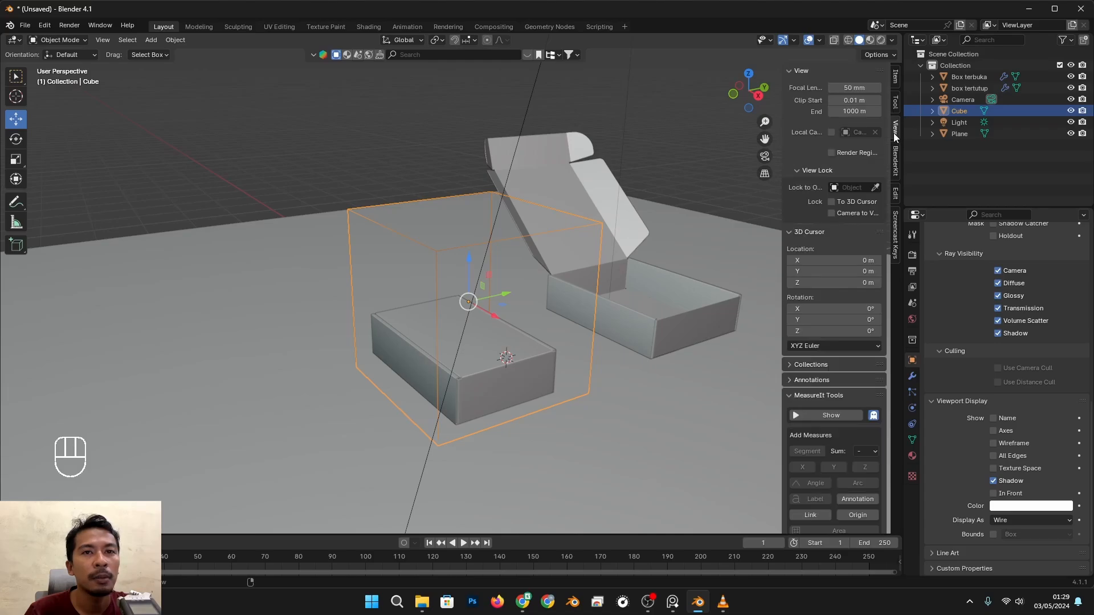
click(896, 81)
click(895, 125)
middle_drag(501, 313, 515, 312)
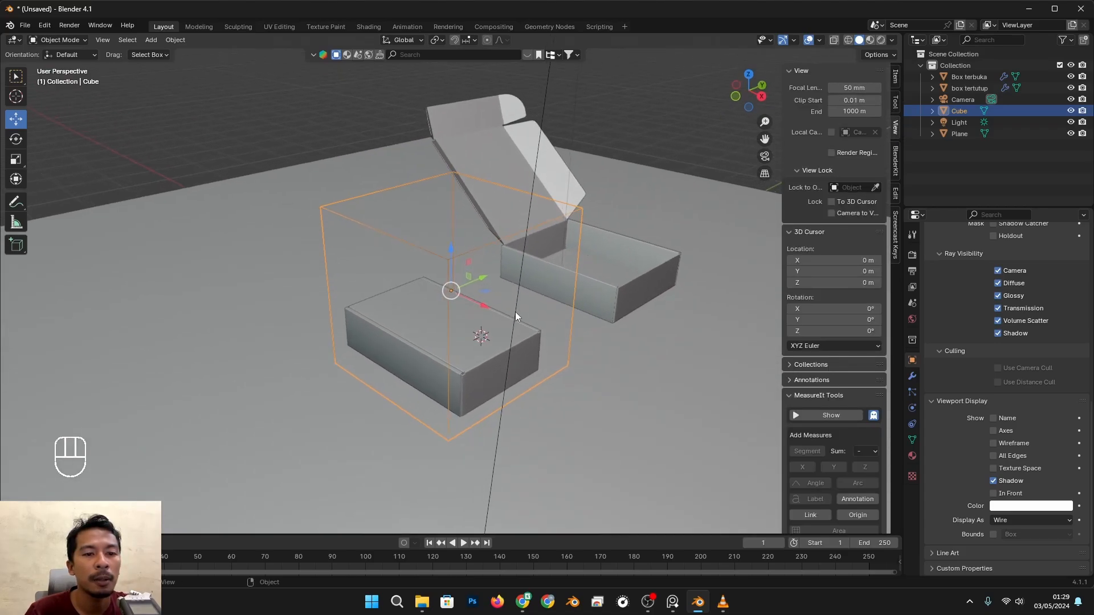
scroll(824, 425, down, 3)
key(Tab)
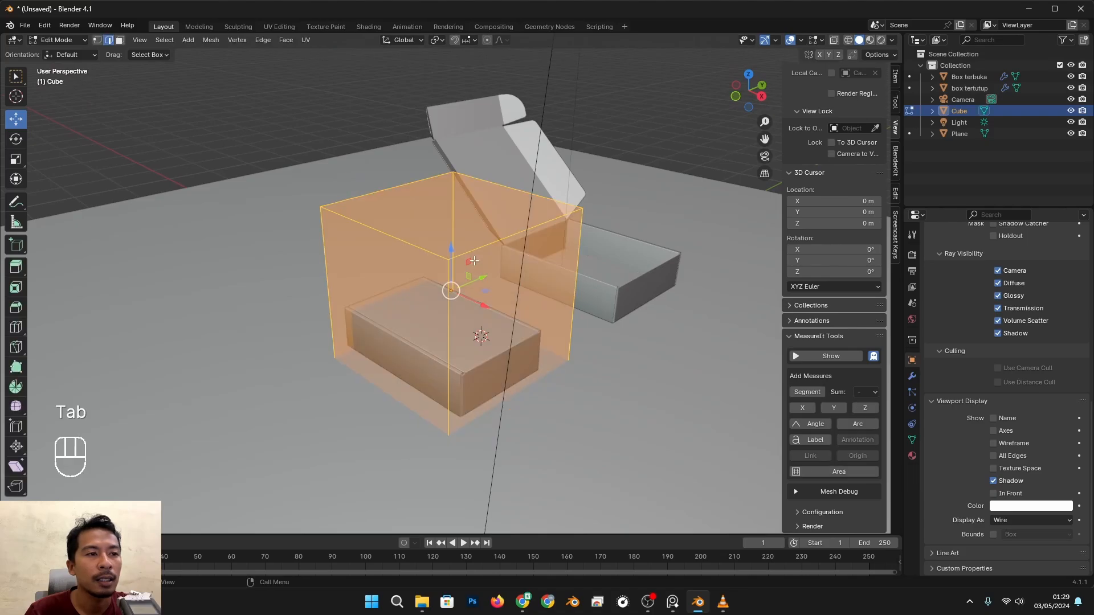
Add a MeasureIt segment to the cube's front top edge running along Y
click(477, 253)
scroll(483, 244, up, 2)
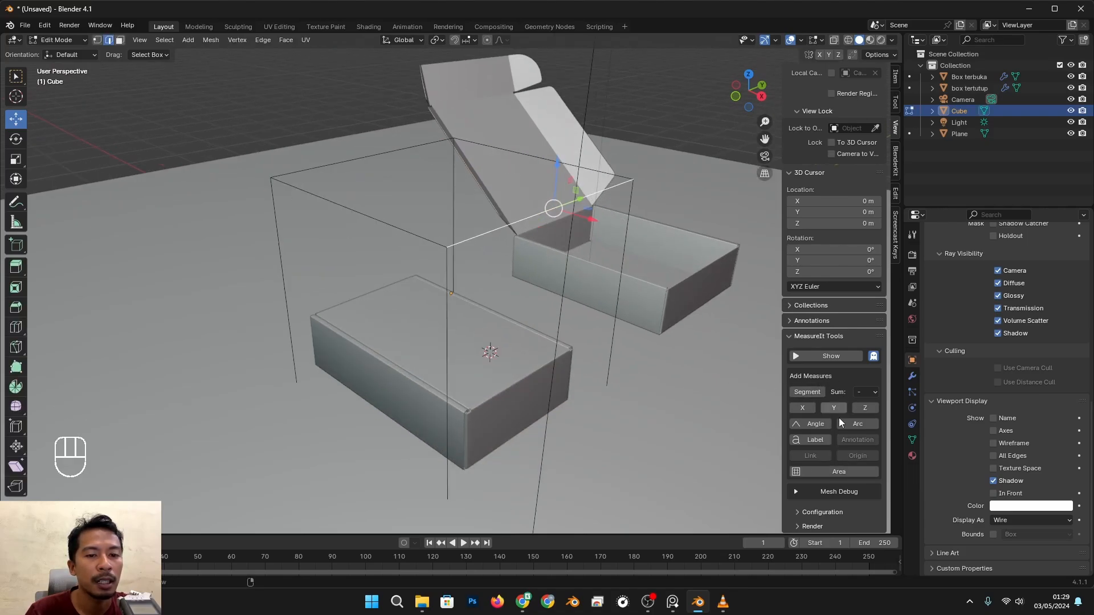
scroll(402, 227, down, 3)
alt+middle_drag(465, 299, 446, 283)
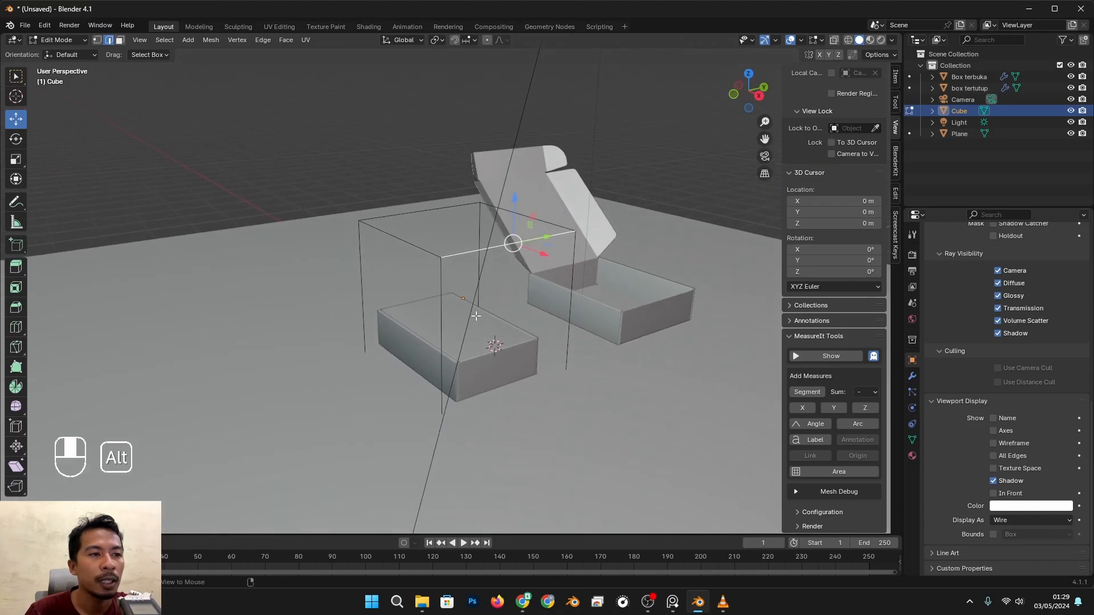
click(445, 282)
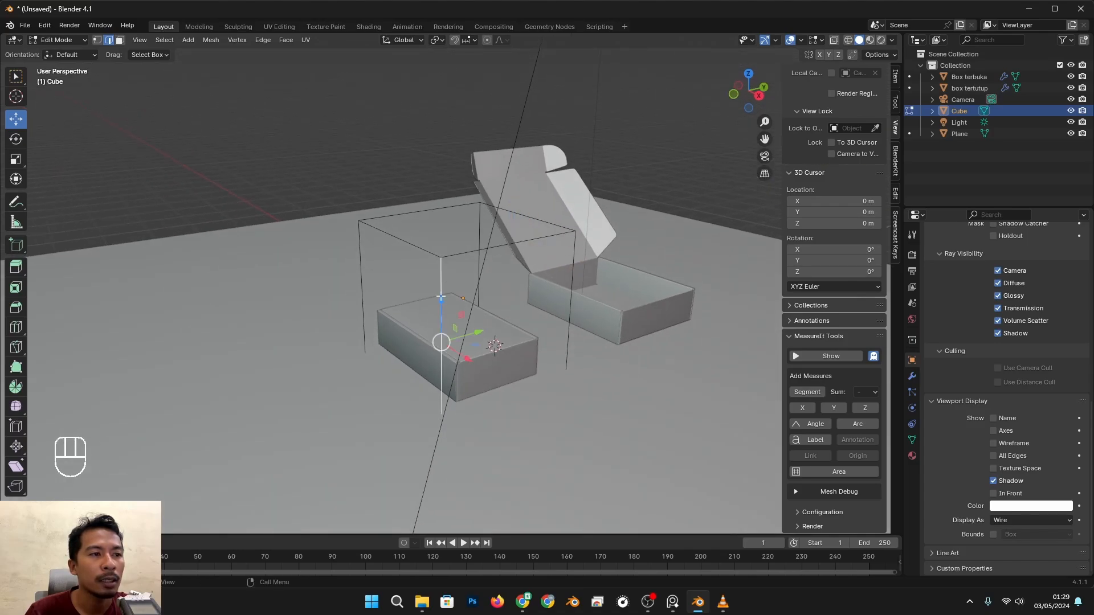
click(461, 254)
click(417, 248)
click(458, 250)
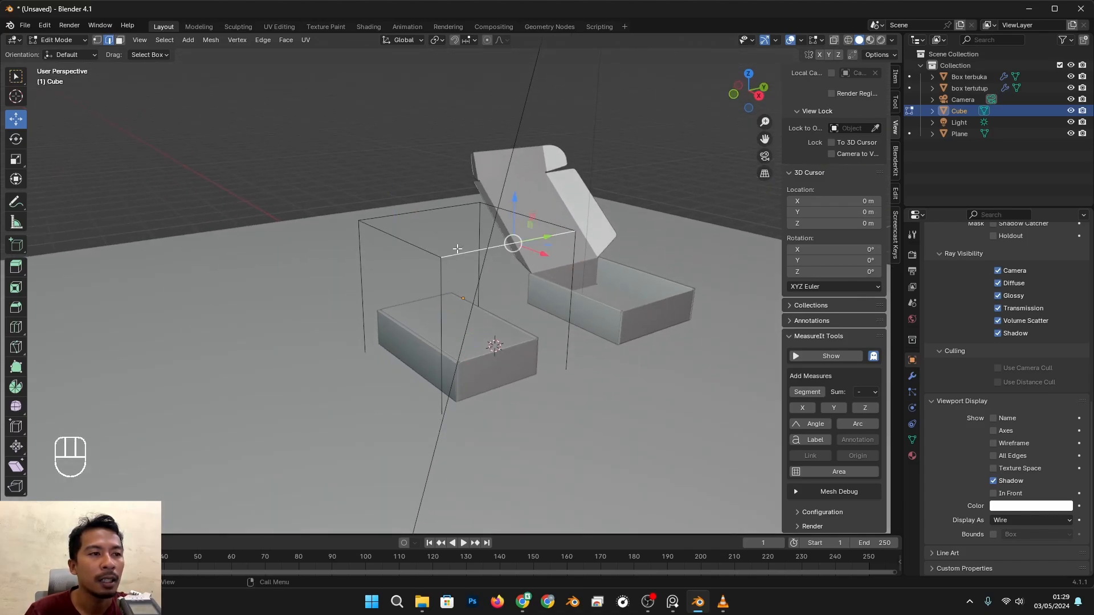
scroll(469, 255, up, 2)
mouse_move(473, 240)
alt+mouse_down()
mouse_move(480, 255)
mouse_move(485, 244)
alt+mouse_up()
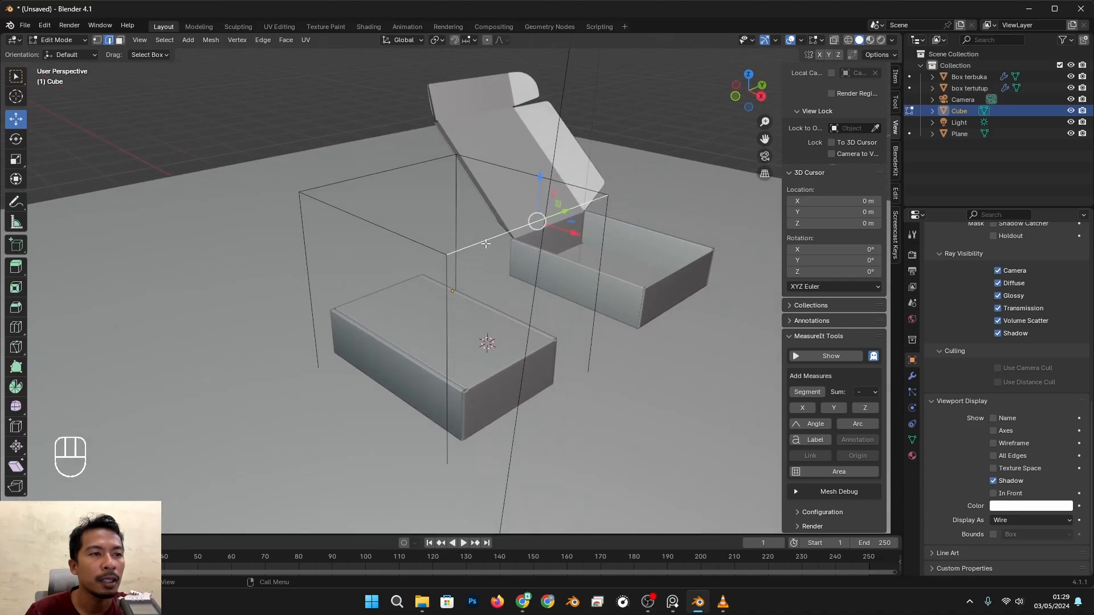
click(808, 392)
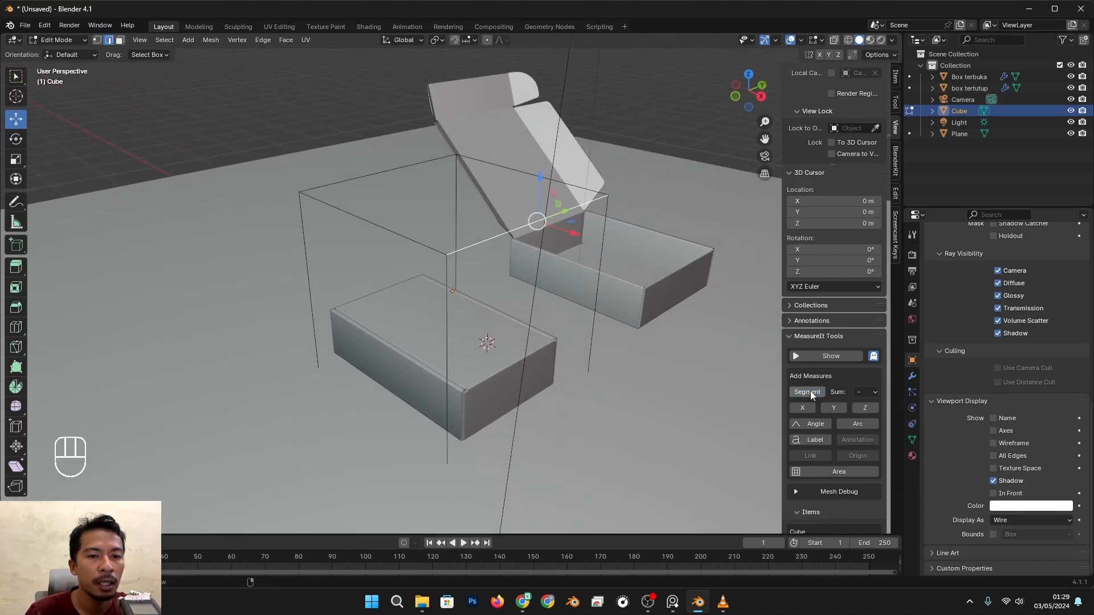
Turn on the display of MeasureIt measurements and view the dimension on the cube's top edge
scroll(836, 392, down, 3)
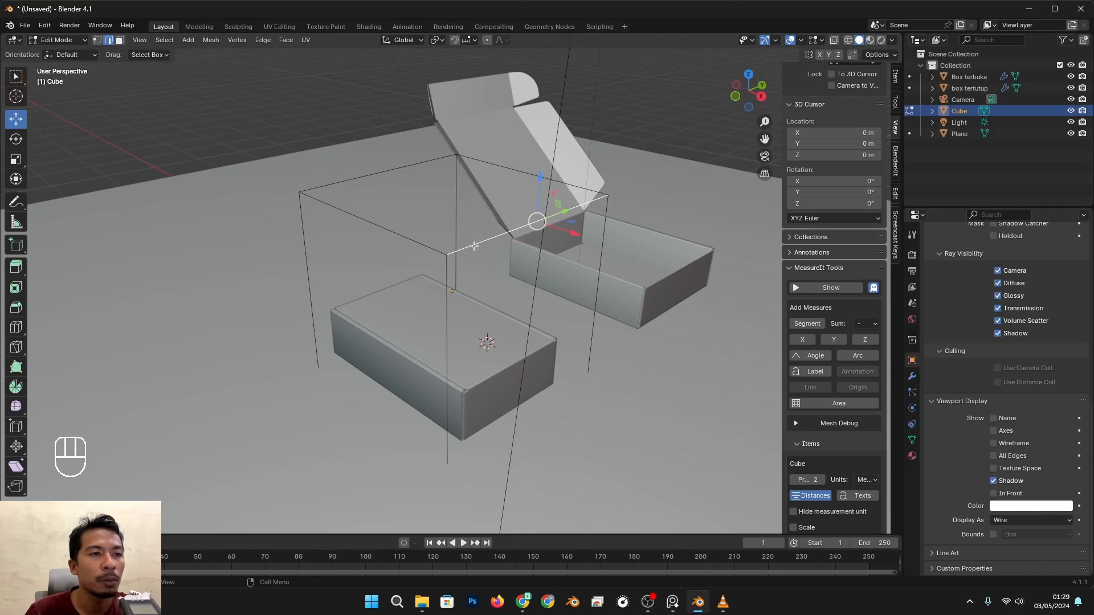
click(809, 288)
alt+drag(527, 269, 519, 214)
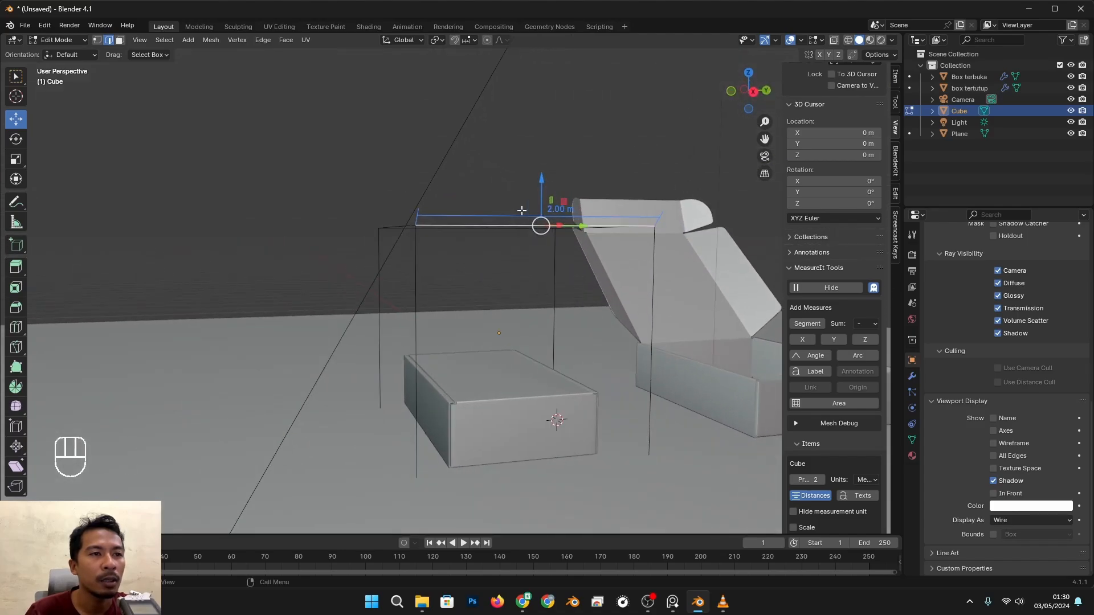
alt+drag(658, 213, 432, 274)
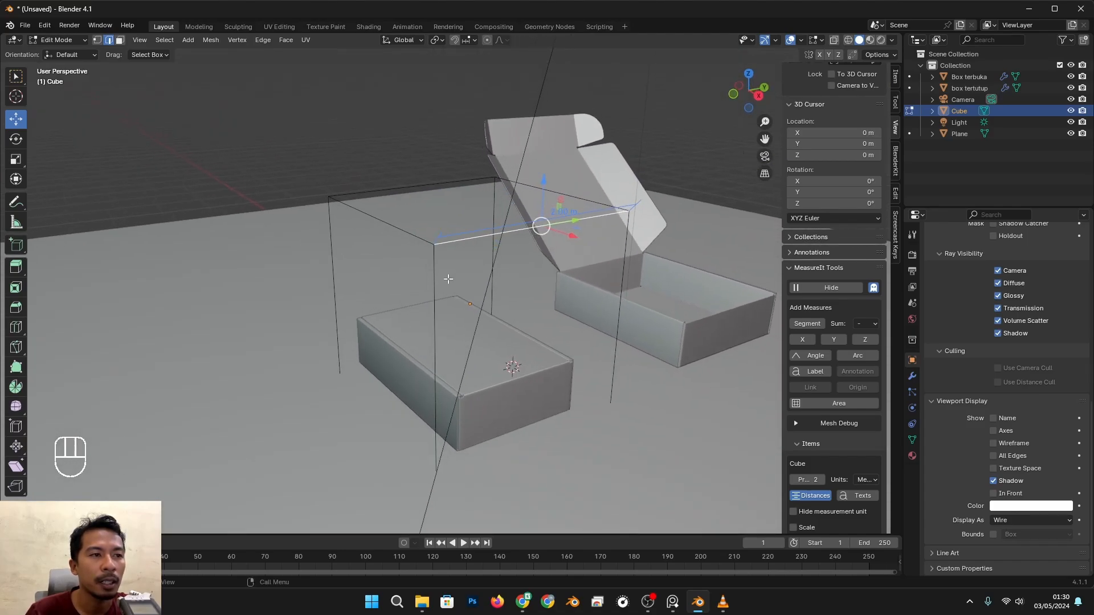
Add MeasureIt segments to the cube's vertical front corner edge and to the adjoining top edge along X
scroll(822, 405, down, 4)
scroll(809, 285, up, 2)
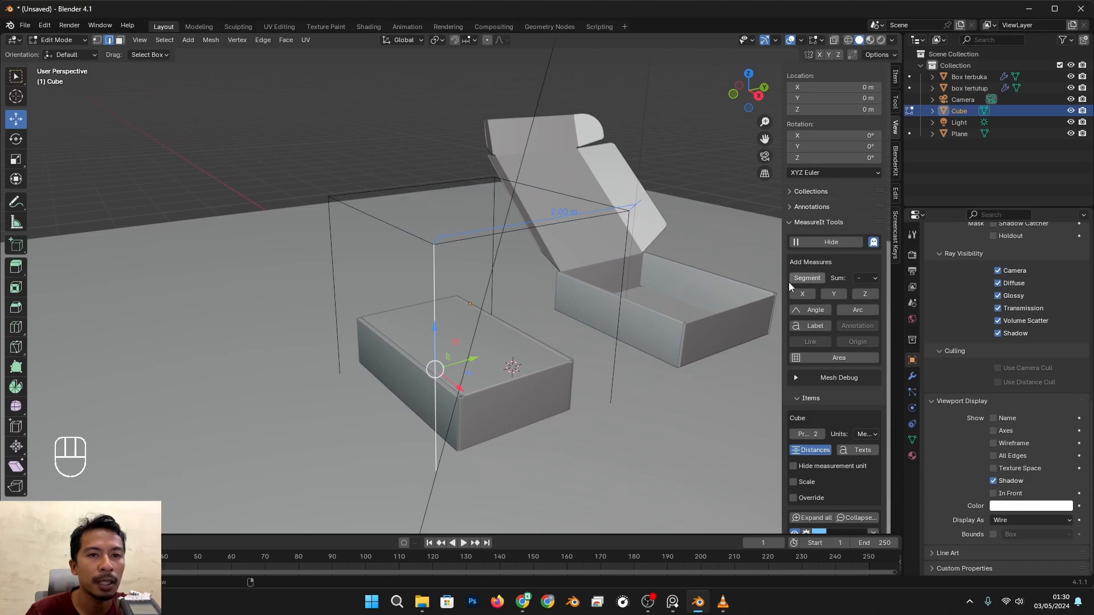
click(805, 279)
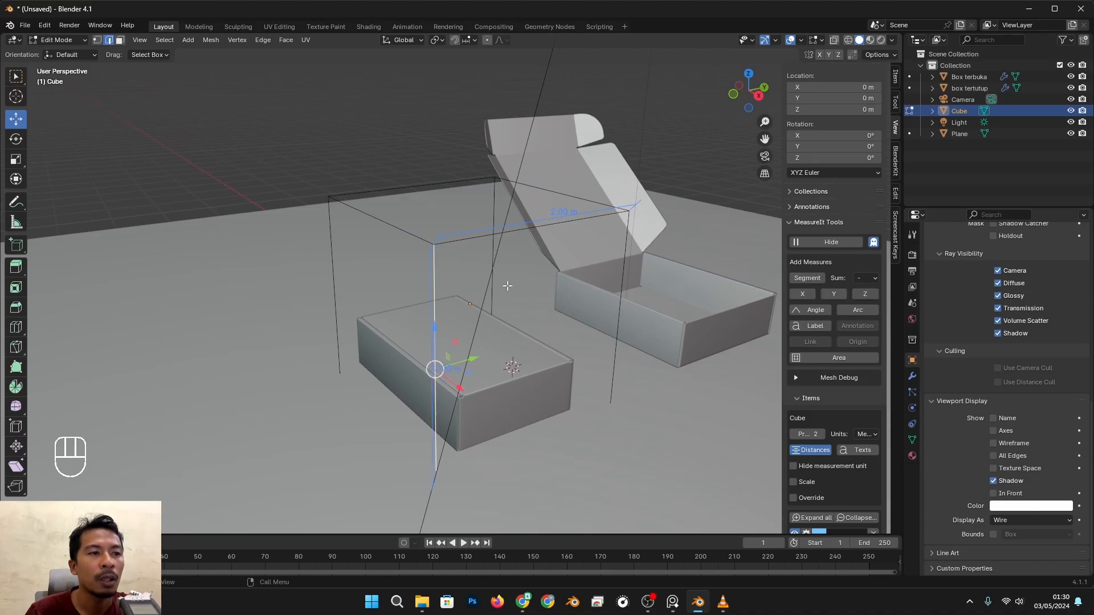
mouse_move(420, 312)
alt+mouse_down()
mouse_move(477, 295)
mouse_move(416, 301)
alt+mouse_up()
click(393, 227)
alt+drag(394, 228, 403, 251)
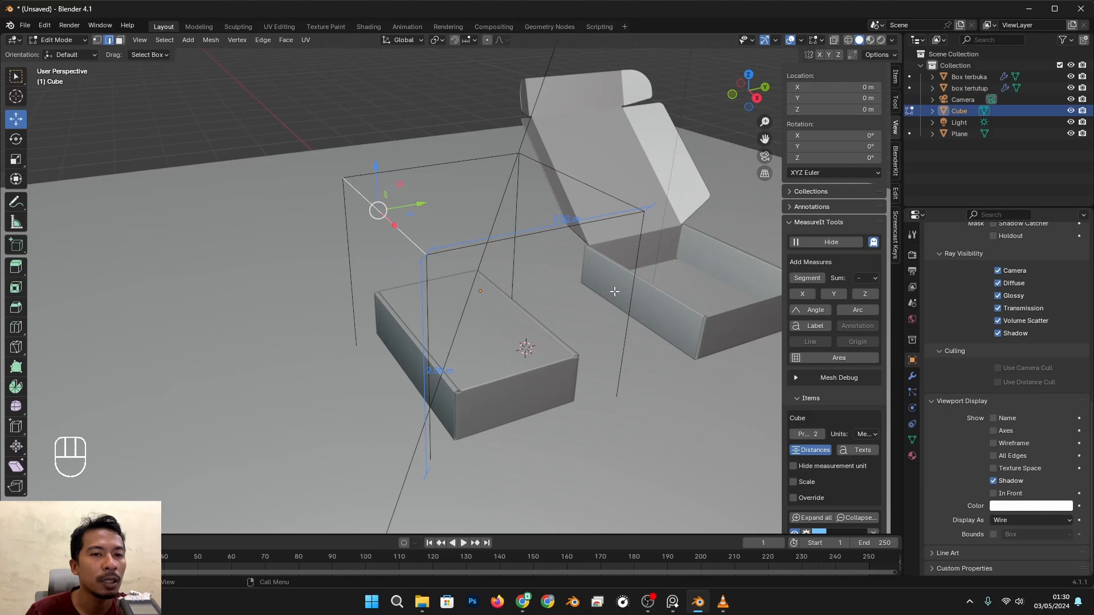
click(805, 282)
Change the colour of the first measurement, on the top edge along Y, to deep blue
mouse_move(516, 269)
alt+mouse_down()
mouse_move(495, 272)
mouse_move(523, 264)
mouse_move(511, 282)
alt+mouse_up()
scroll(523, 264, down, 3)
scroll(836, 324, down, 2)
click(487, 258)
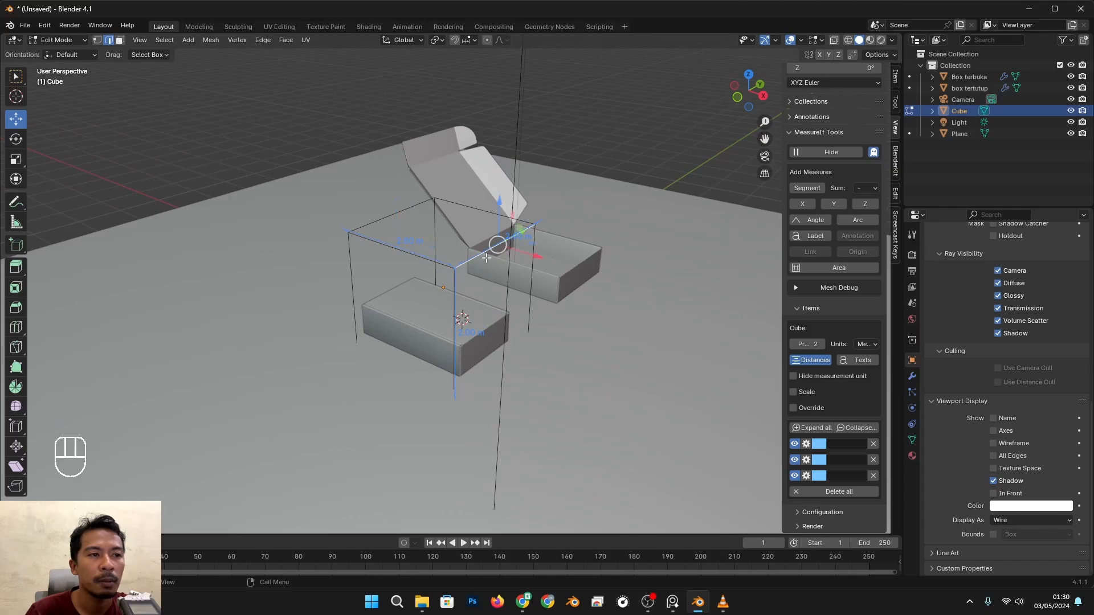
alt+drag(701, 439, 690, 415)
click(822, 449)
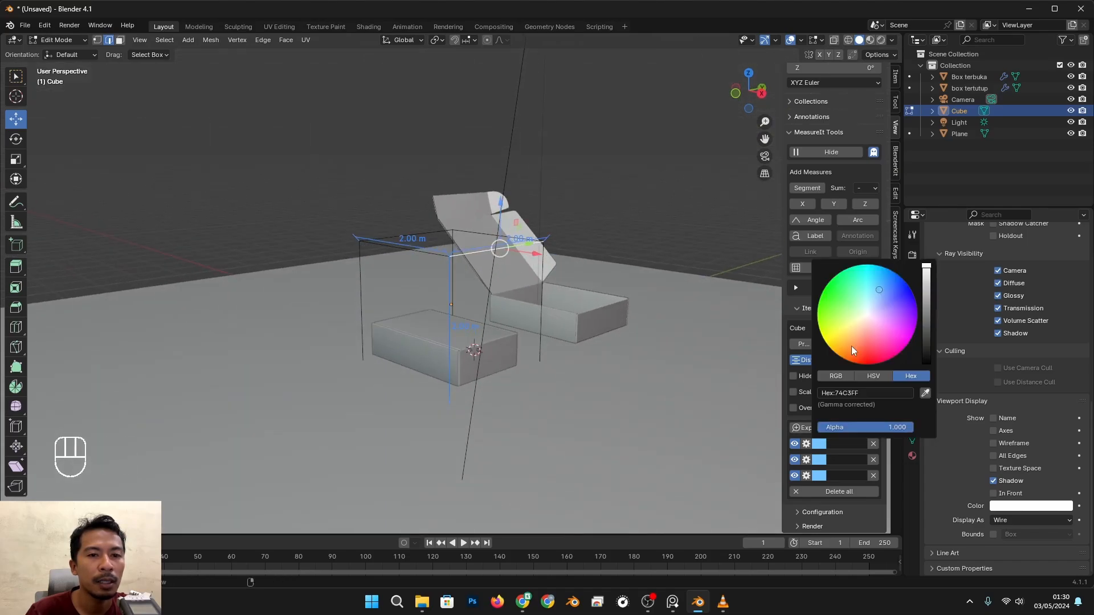
drag(886, 300, 911, 292)
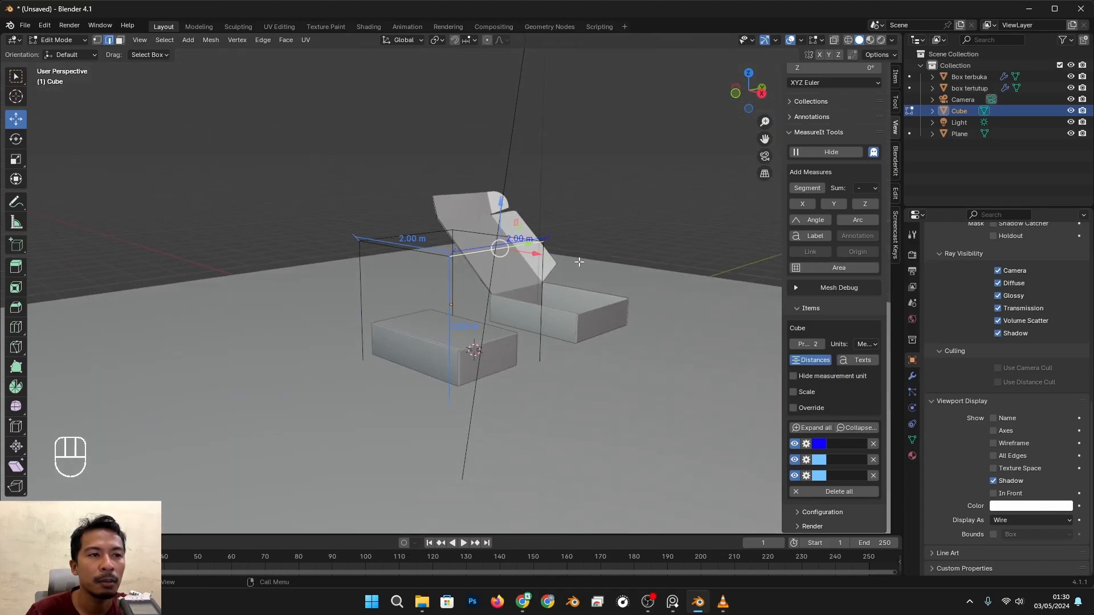
Change the colour of the second measurement, on the vertical edge, to bright green
scroll(579, 261, up, 4)
scroll(611, 295, down, 1)
click(818, 460)
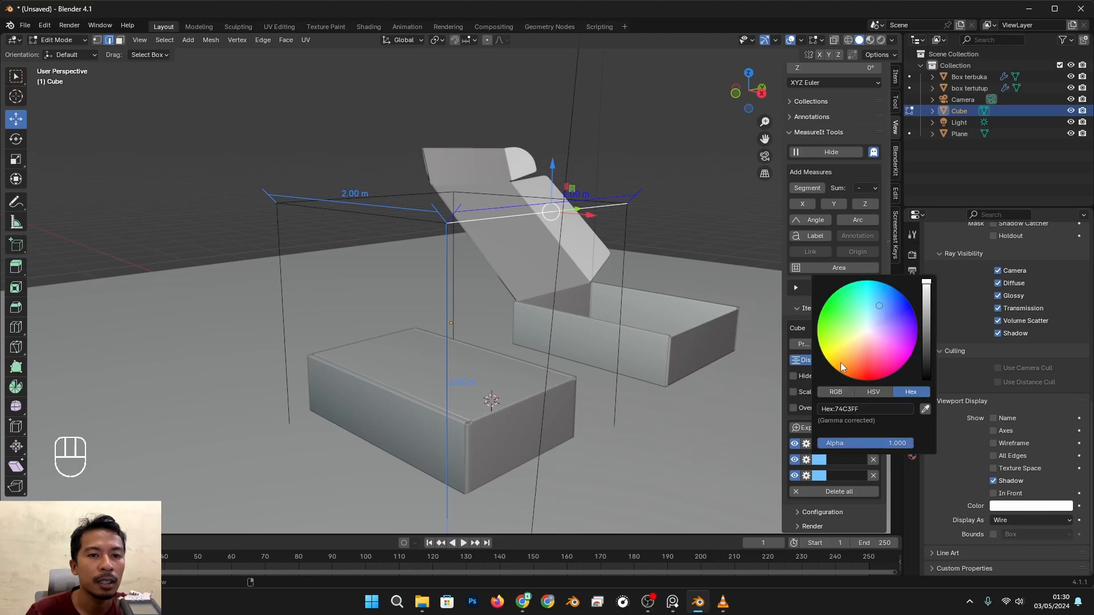
drag(840, 363, 823, 307)
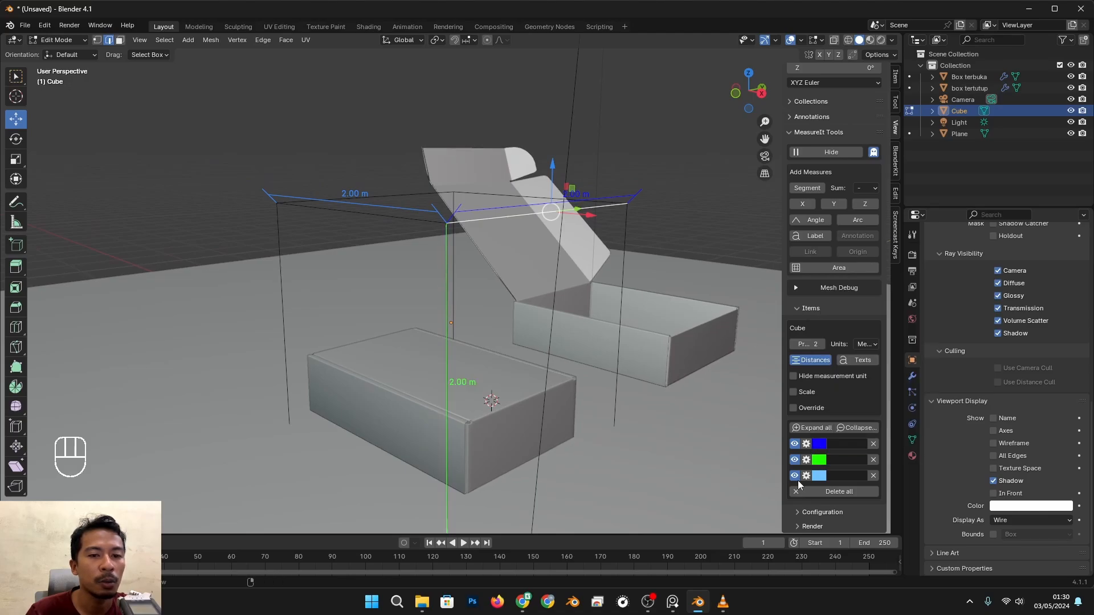
Change the colour of the third measurement, on the top edge along X, to pink and deselect the edge
click(819, 476)
click(894, 388)
drag(894, 388, 902, 381)
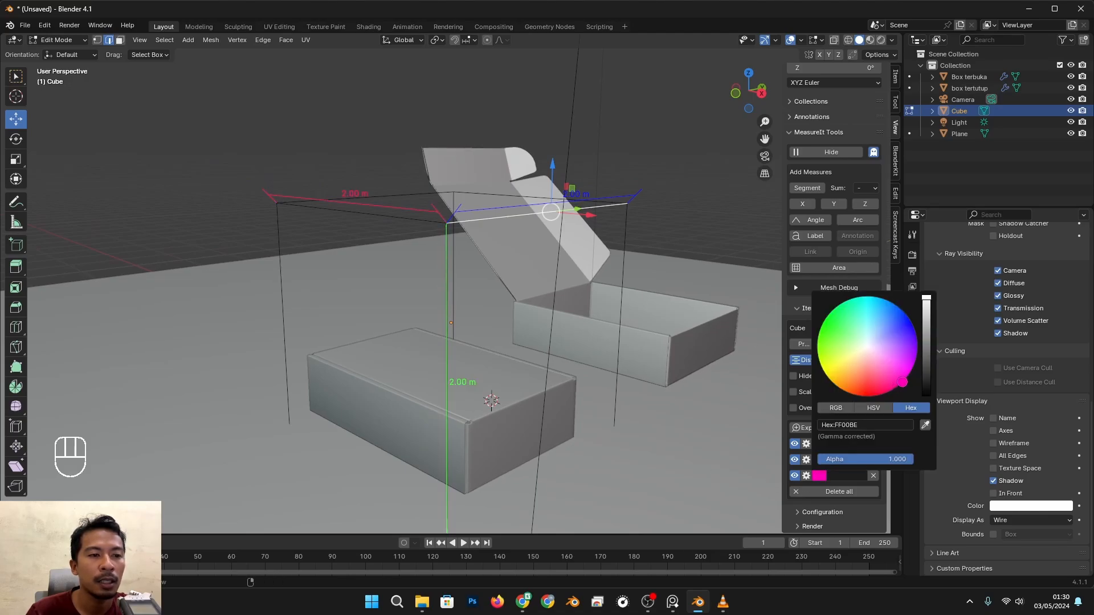
click(627, 142)
Return to Object Mode and scale the cube down along Z to a height of about 1.8 m
scroll(640, 293, down, 1)
alt+drag(639, 293, 436, 328)
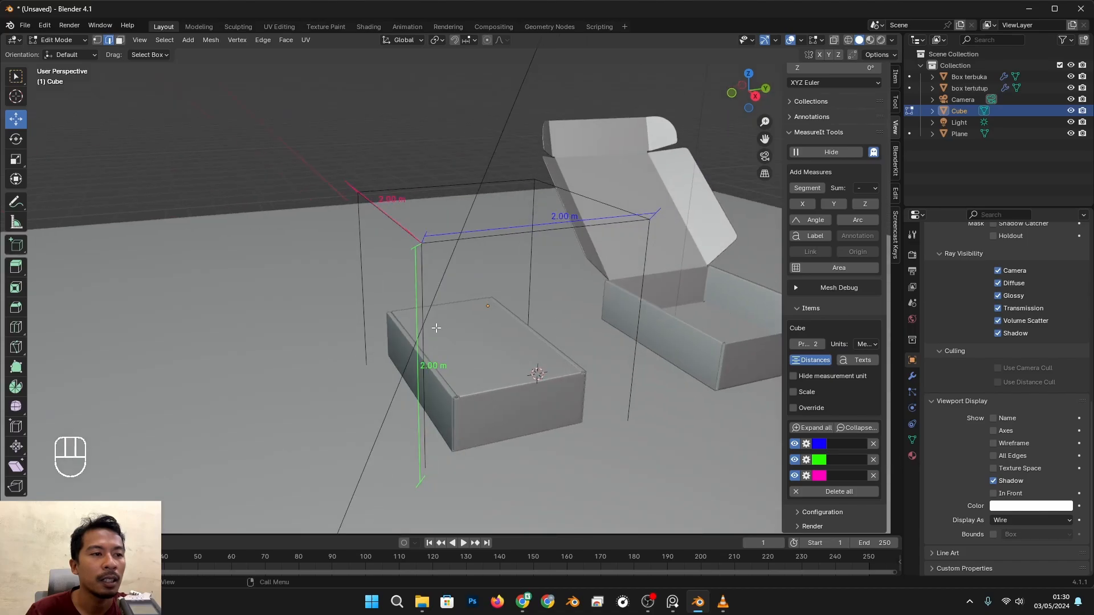
scroll(440, 346, up, 1)
alt+drag(413, 270, 452, 326)
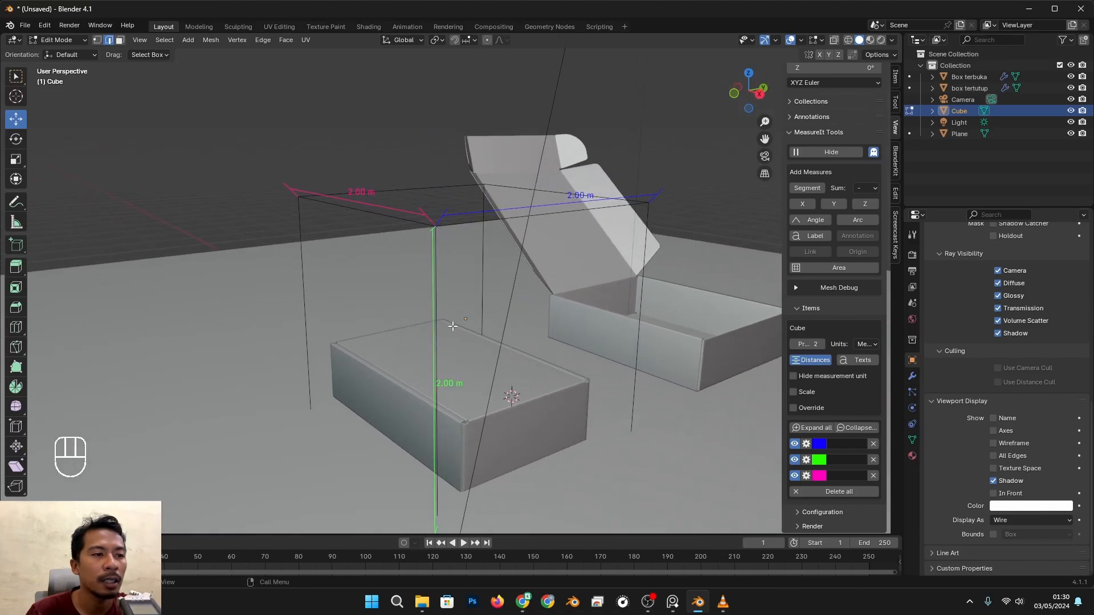
key(Tab)
scroll(611, 433, down, 1)
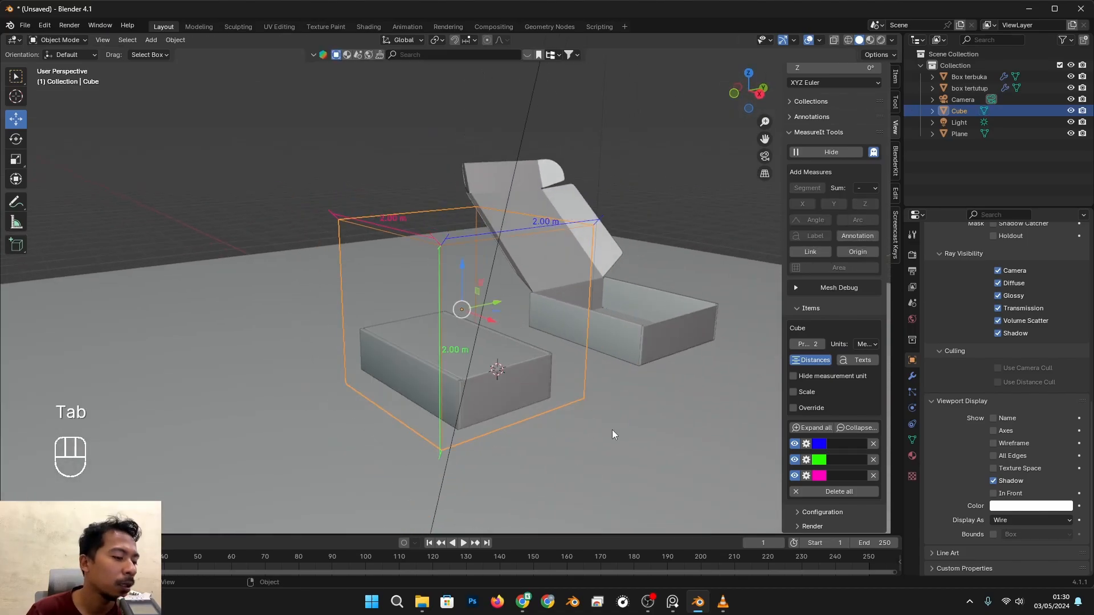
key(s)
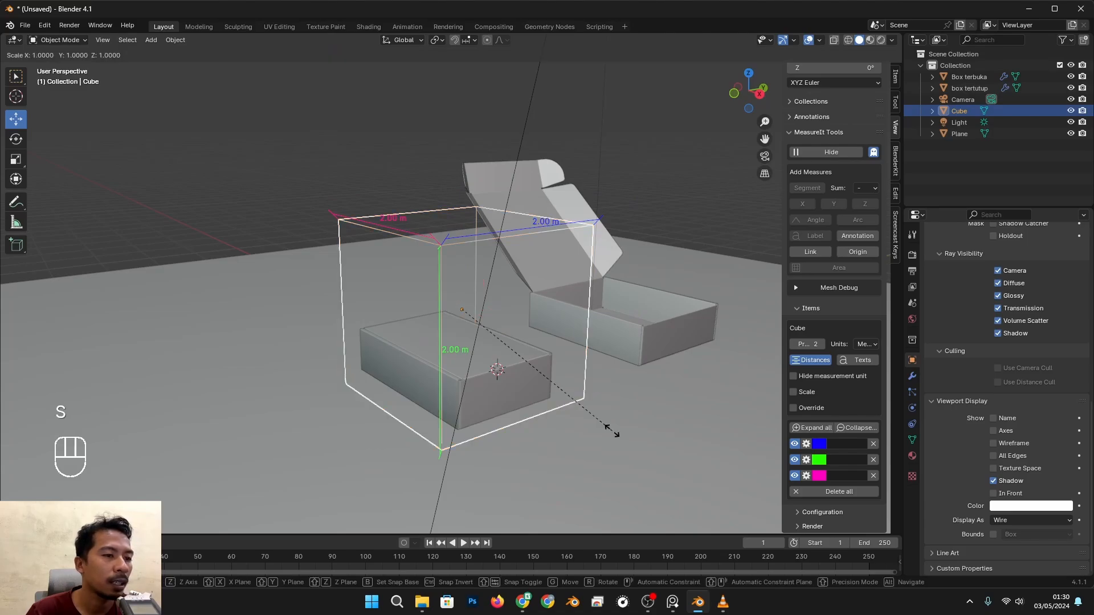
key(z)
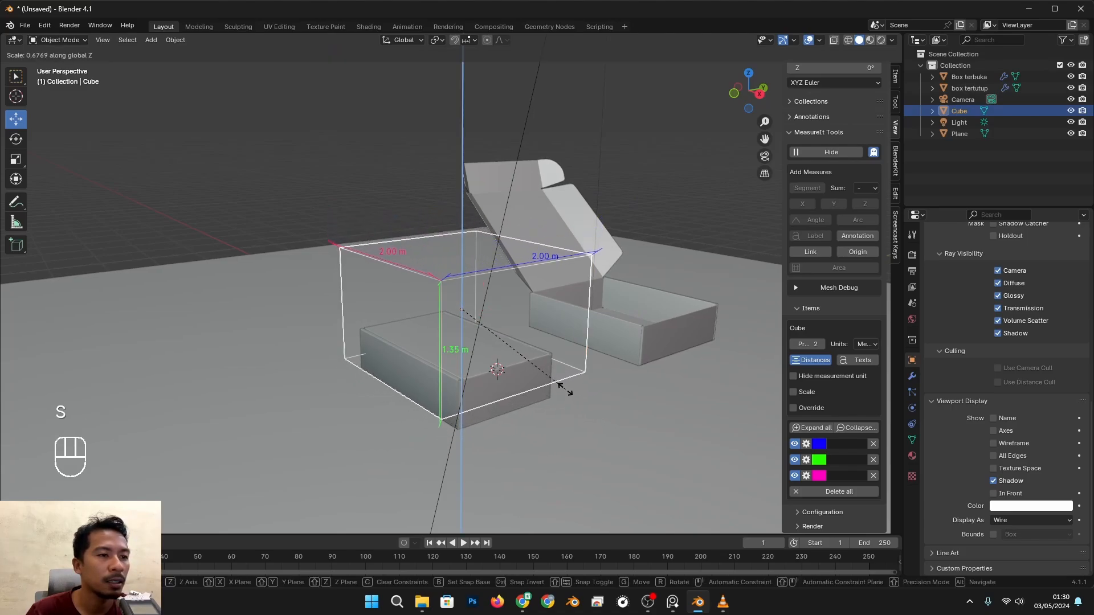
click(625, 411)
middle_drag(625, 408, 652, 432)
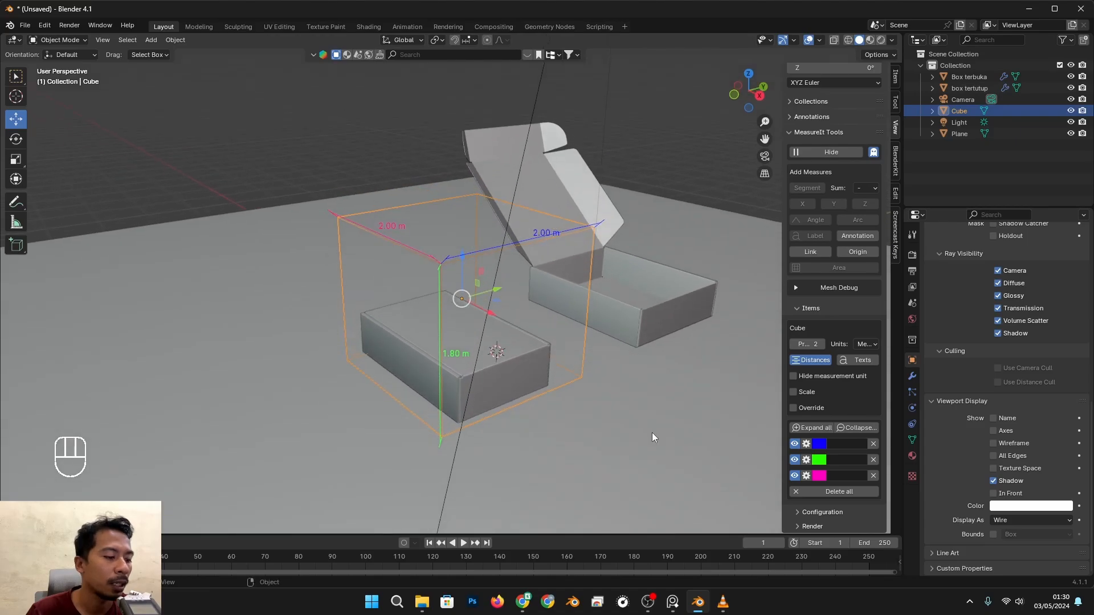
key(s)
key(y)
key(Escape)
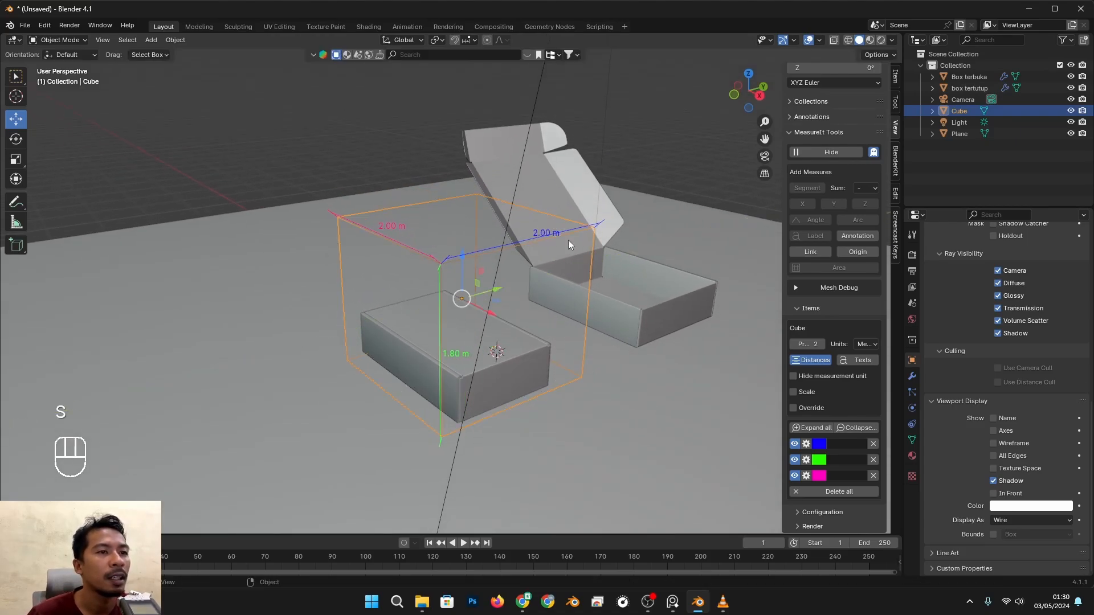
Examine the cube's measurements around the closed box and bring up its transform values and dimensions
scroll(538, 237, up, 2)
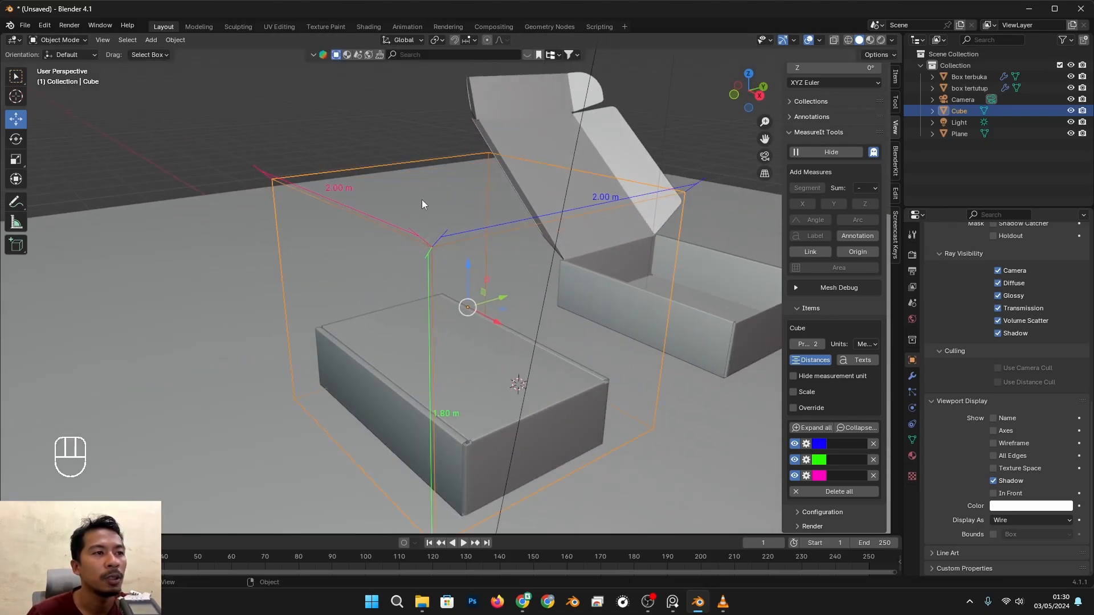
scroll(422, 200, down, 2)
alt+middle_drag(527, 296, 522, 293)
mouse_move(521, 293)
alt+shift+middle_down()
mouse_move(466, 289)
mouse_move(506, 329)
mouse_move(534, 340)
mouse_move(515, 356)
mouse_move(526, 373)
mouse_move(500, 324)
mouse_move(505, 341)
mouse_move(511, 307)
alt+shift+middle_up()
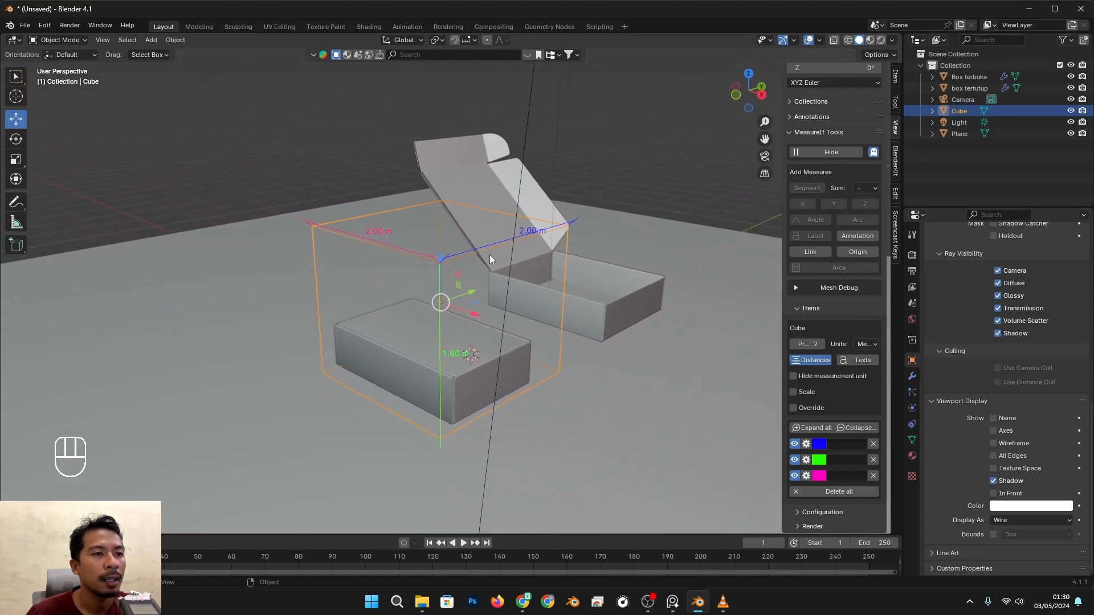
scroll(460, 258, up, 1)
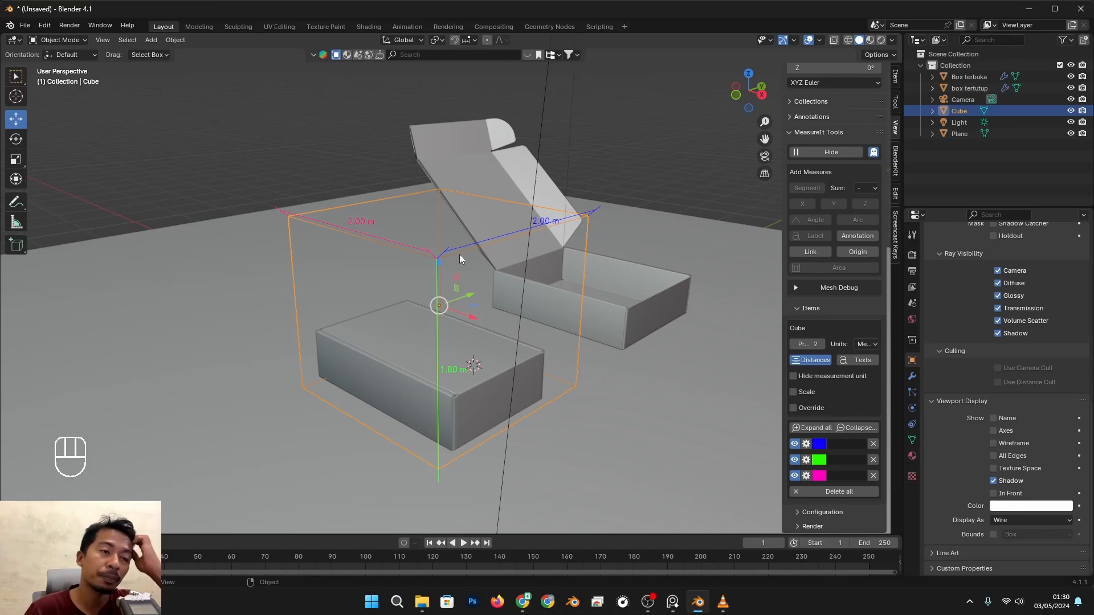
alt+middle_drag(457, 259, 478, 297)
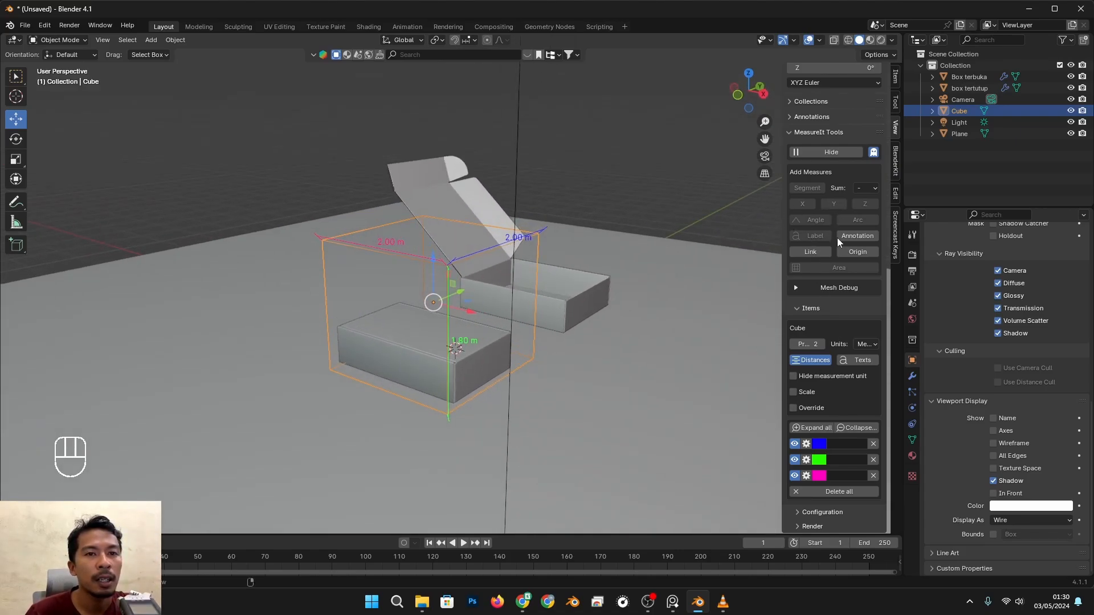
click(897, 105)
click(895, 194)
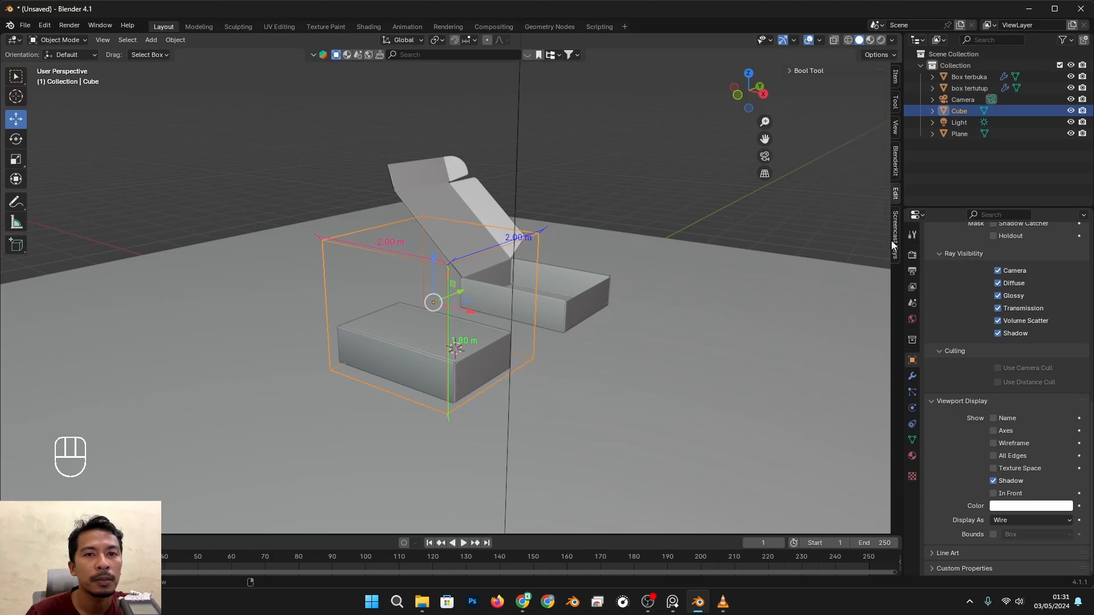
click(894, 244)
click(897, 81)
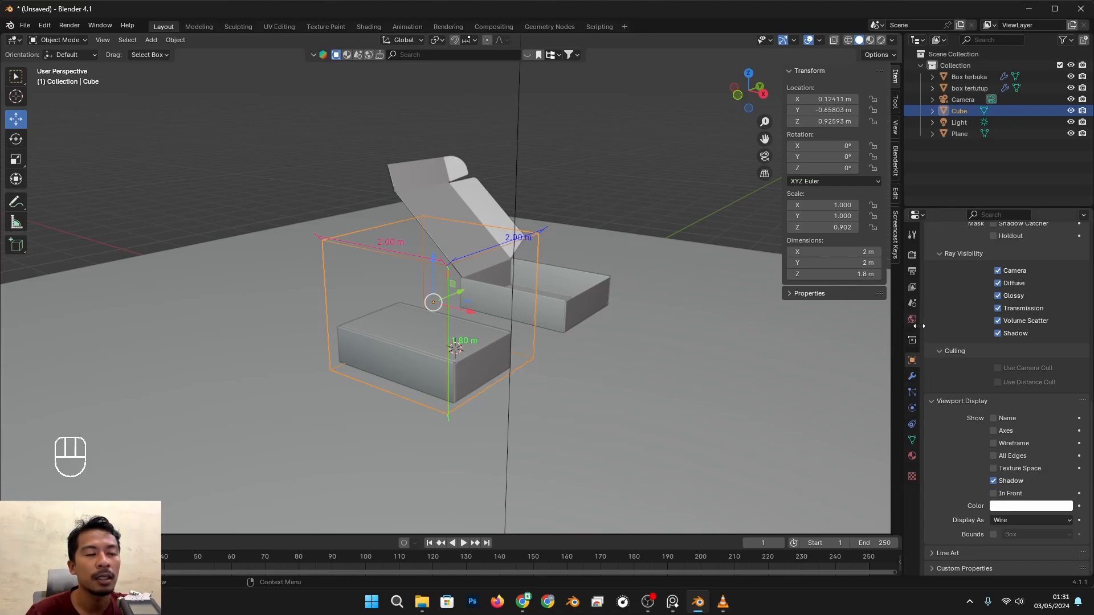
Open the scene's unit settings and look through the available length units without changing them
click(911, 303)
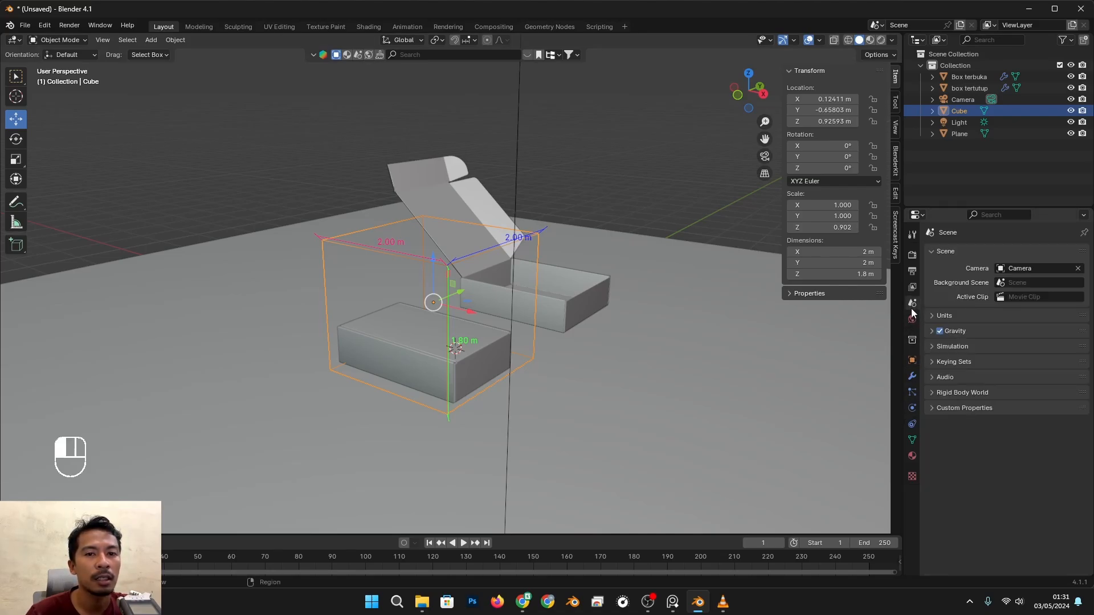
click(937, 315)
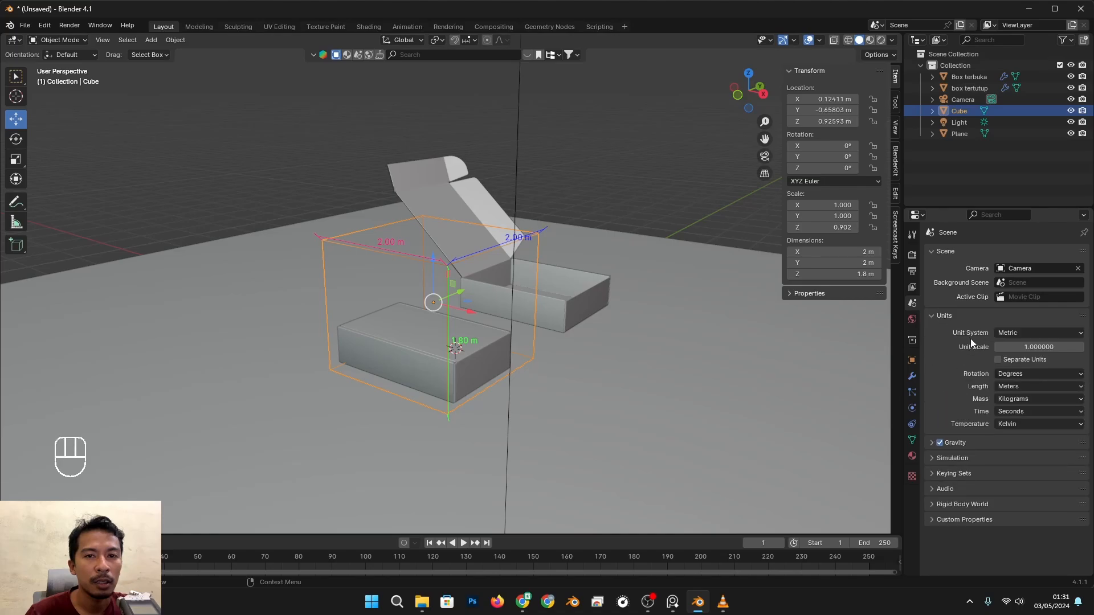
click(1013, 386)
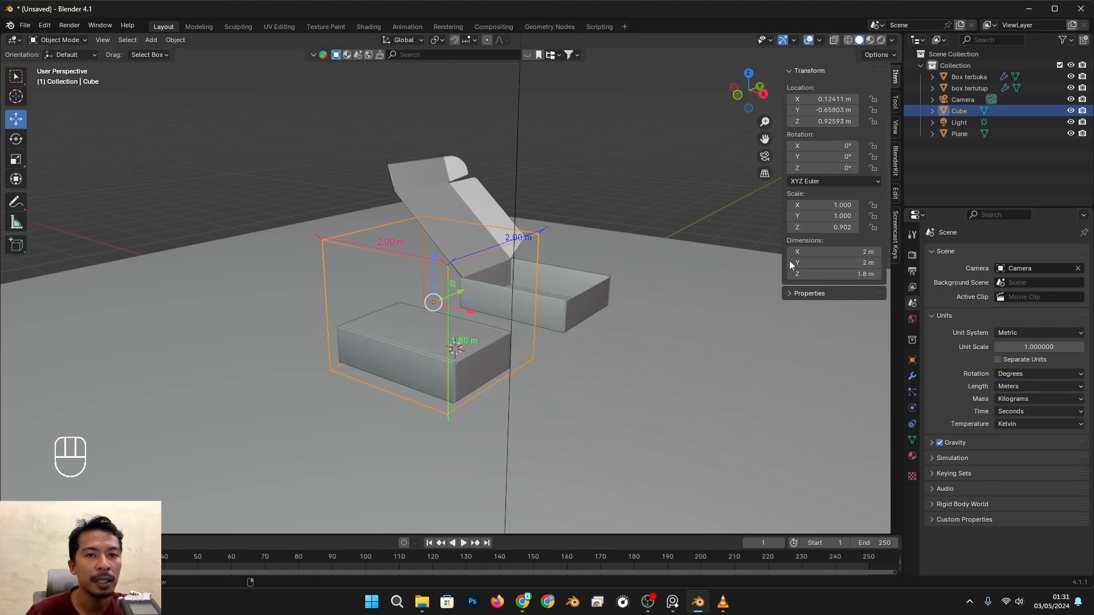
scroll(570, 246, up, 1)
scroll(569, 246, up, 1)
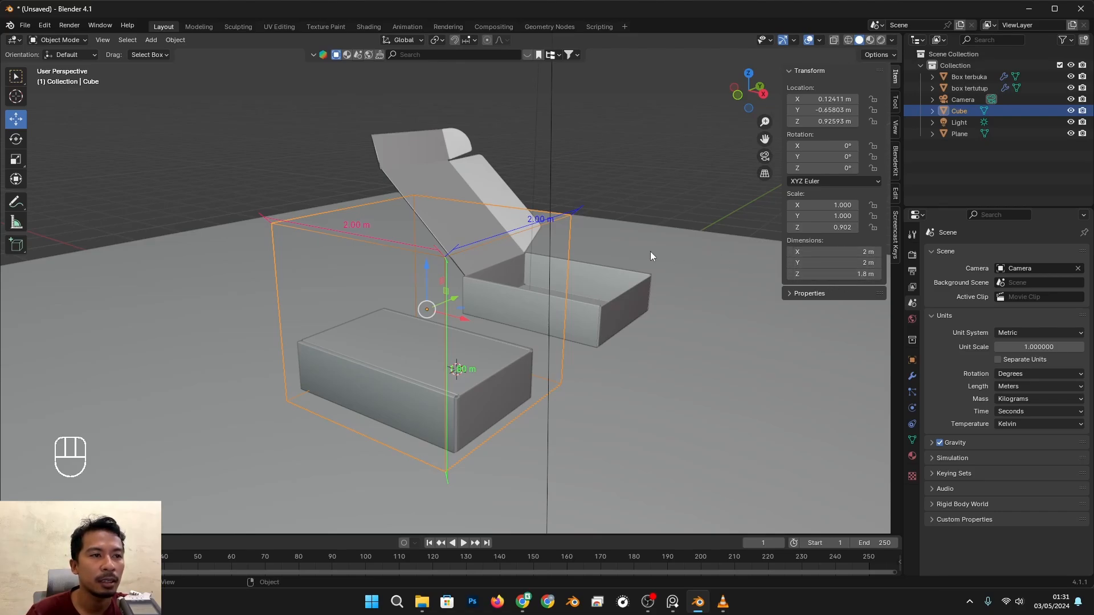
Set the reference cube's Y dimension to 5 m
alt+middle_click(569, 274)
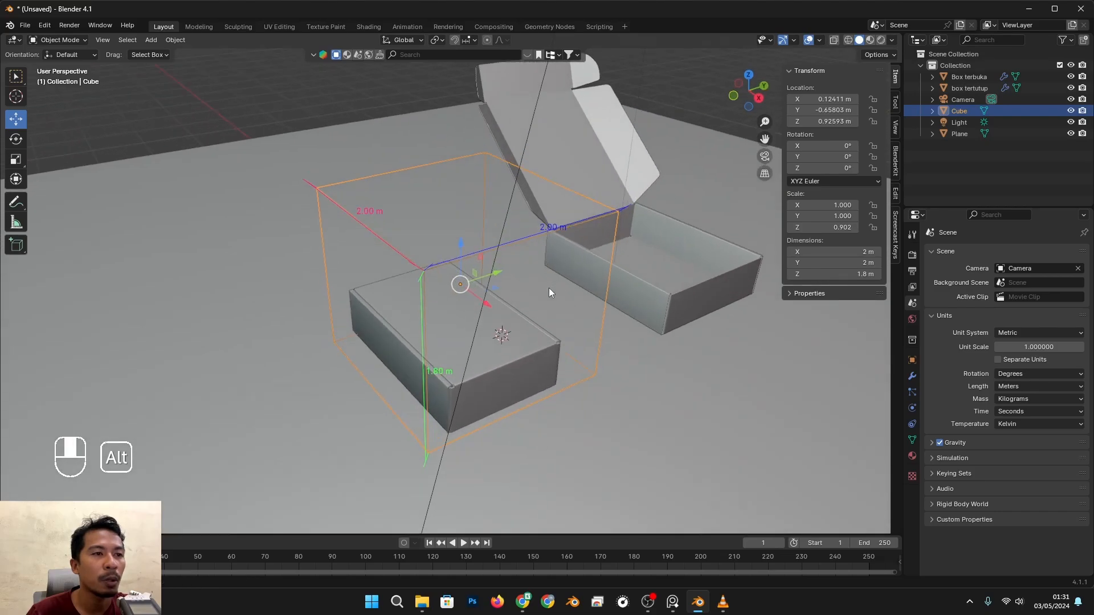
middle_drag(442, 281, 452, 253)
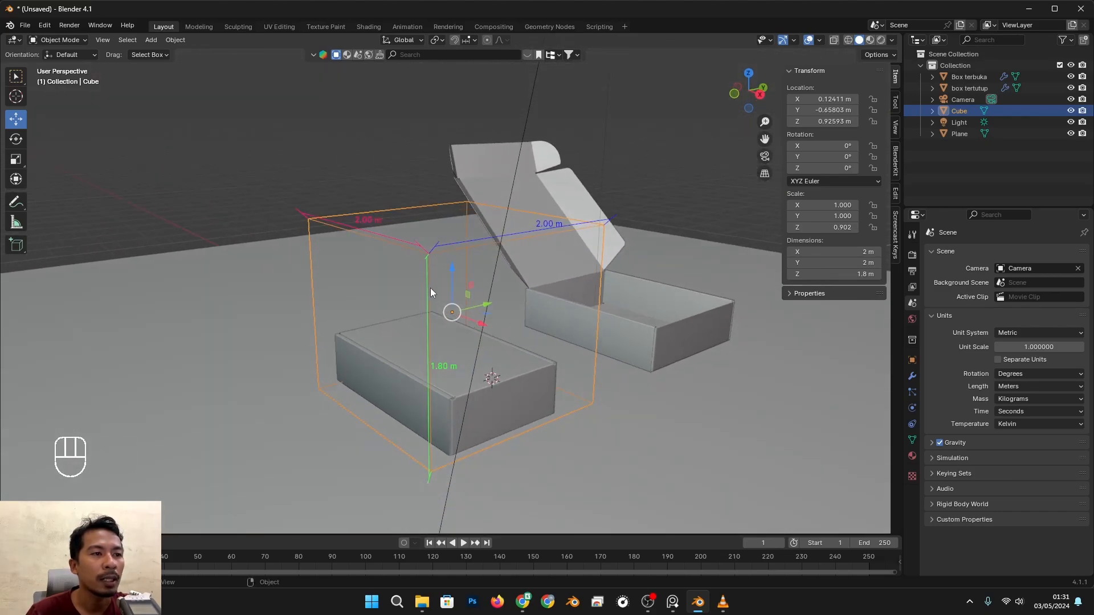
alt+middle_click(445, 308)
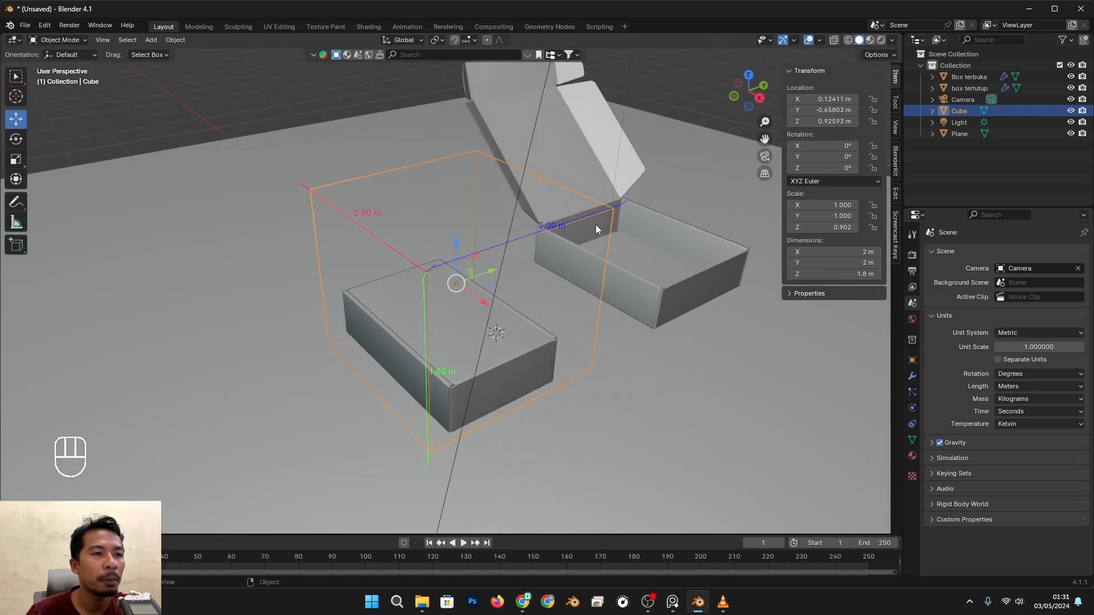
click(826, 262)
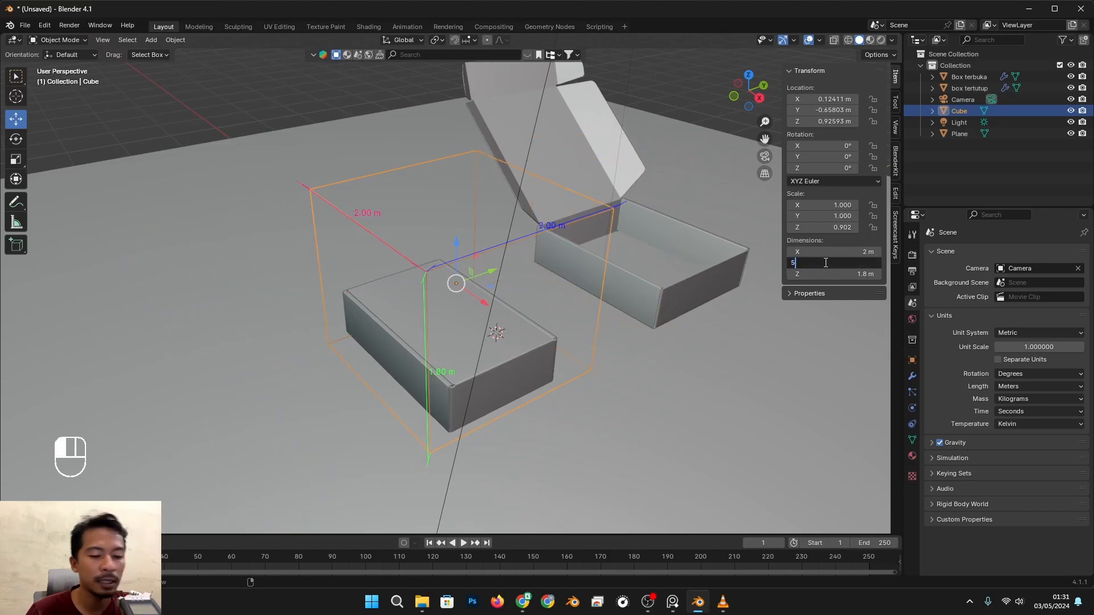
text(5)
key(Return)
scroll(590, 283, down, 3)
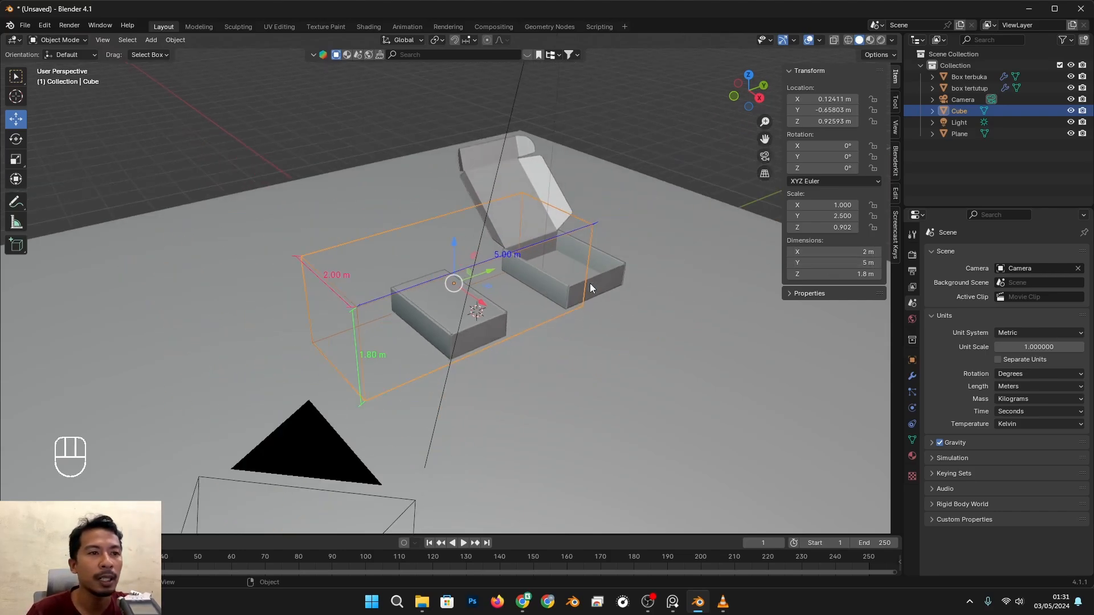
Set the reference cube's X dimension to 7 m
click(845, 255)
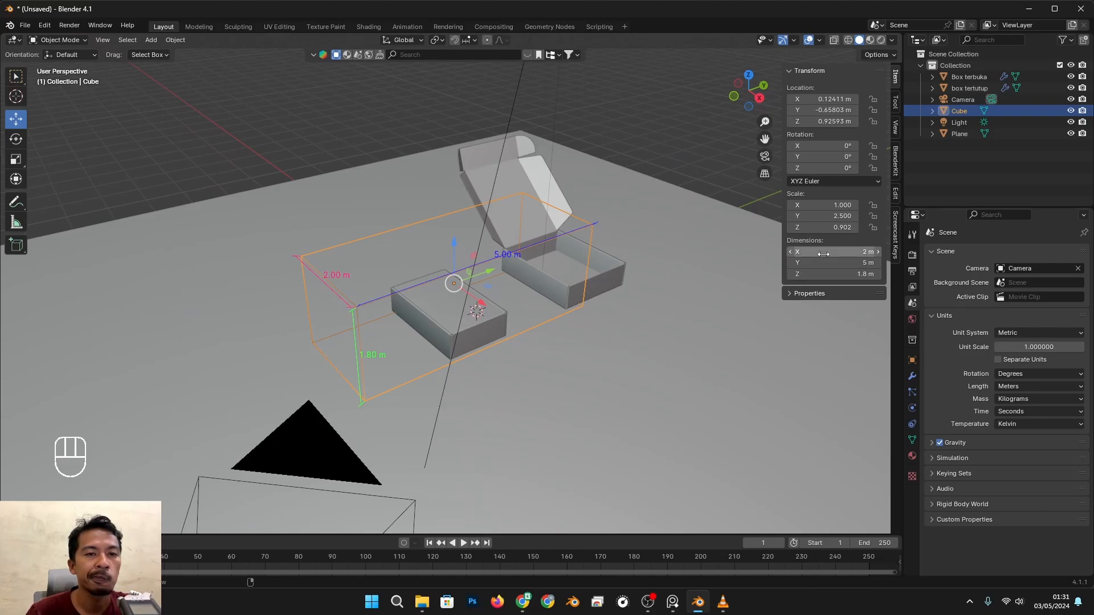
click(824, 254)
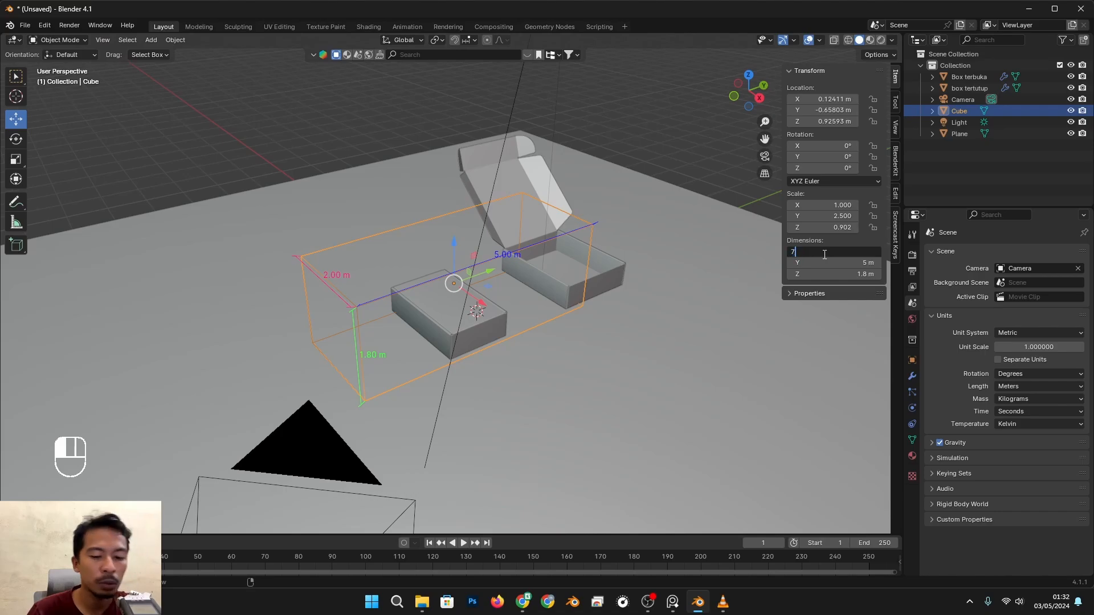
text(7)
key(Return)
scroll(599, 274, down, 4)
alt+drag(600, 275, 569, 300)
scroll(569, 299, up, 3)
Try a Z dimension of 3 m for the reference cube and settle on 2 m
click(847, 275)
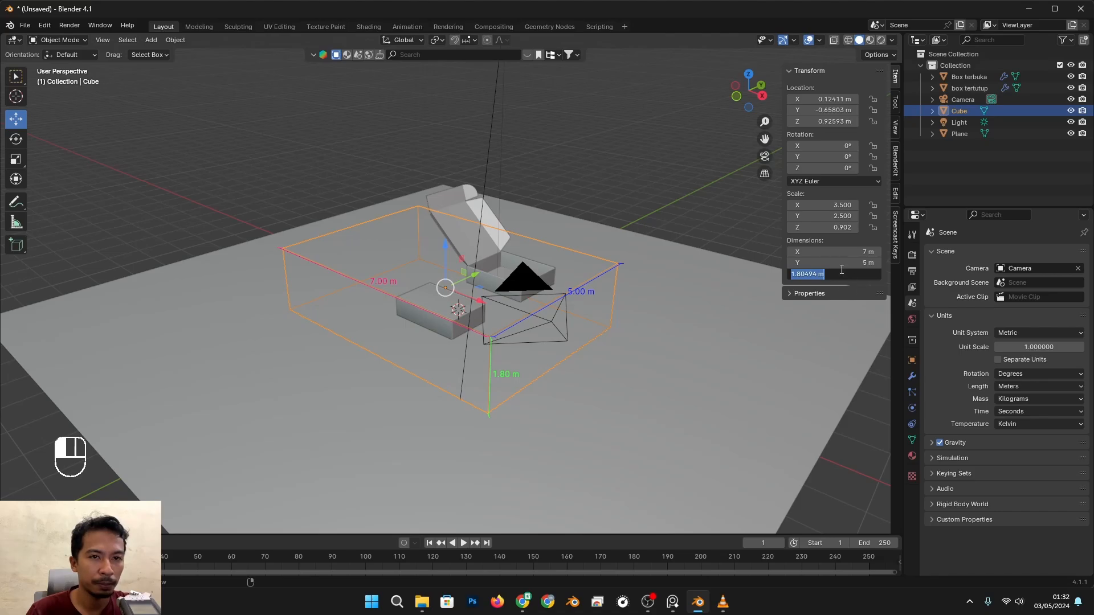
text(3)
key(Return)
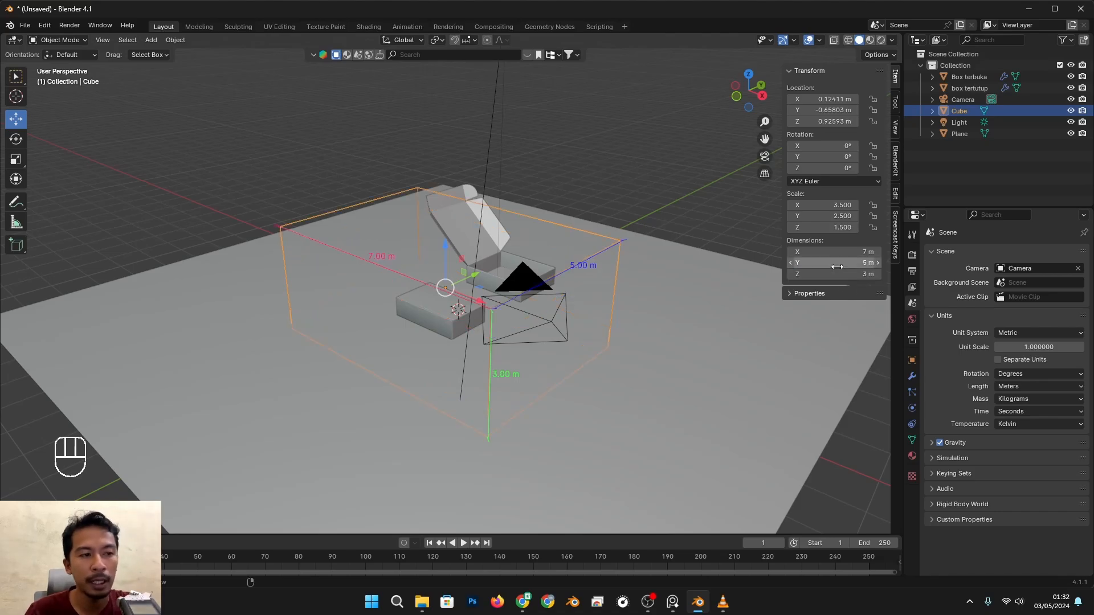
alt+drag(626, 269, 571, 276)
scroll(571, 272, up, 4)
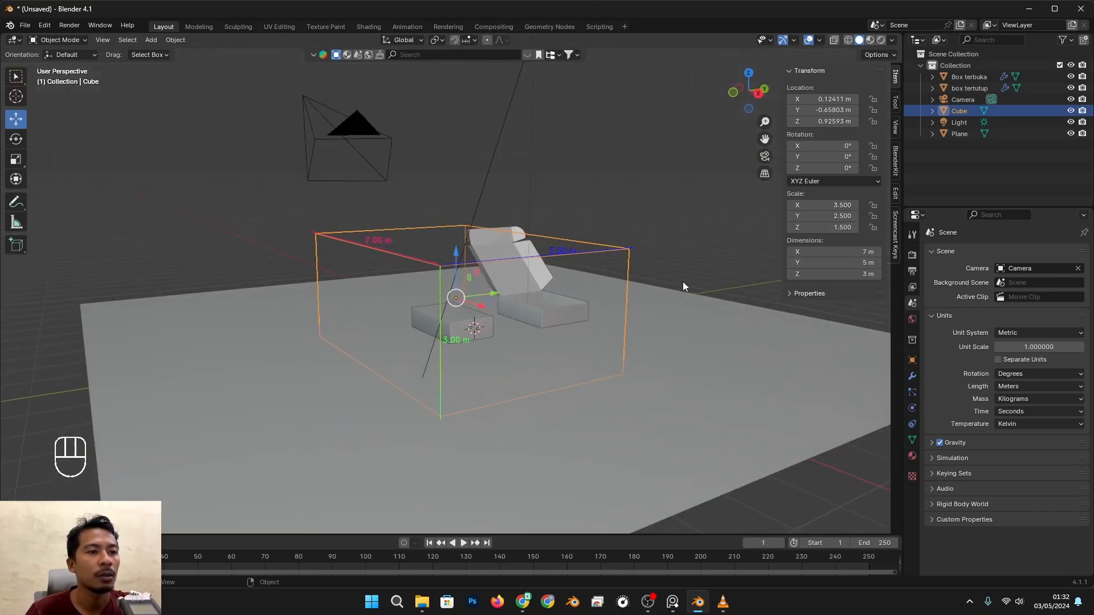
click(842, 277)
key(Return)
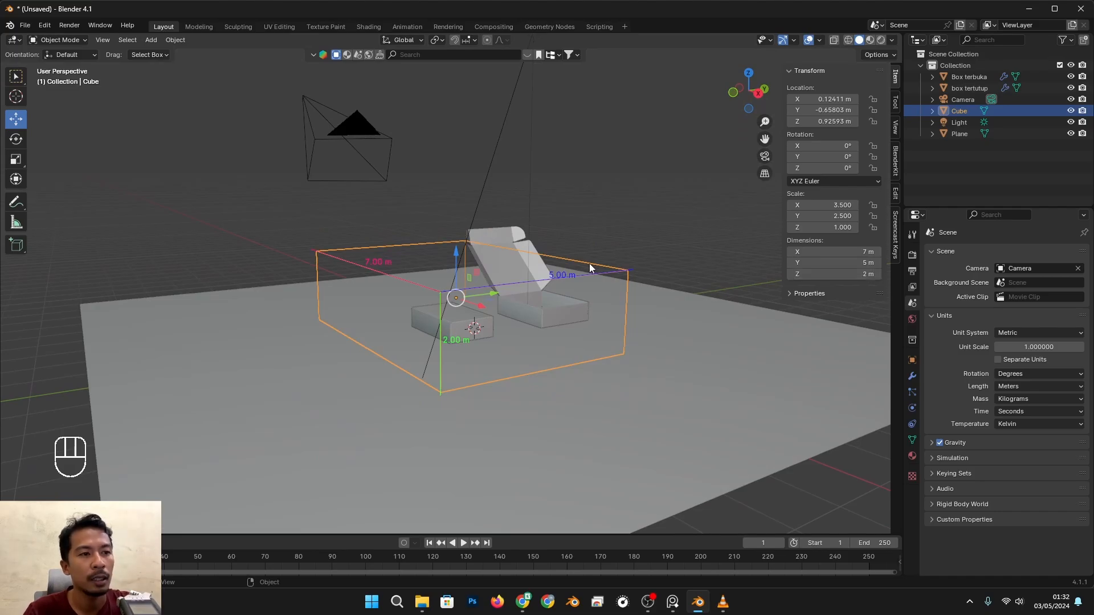
Select the closed box and scale it up uniformly to about 5.9 m in length inside the reference cube
alt+drag(589, 263, 516, 305)
scroll(516, 305, up, 3)
click(491, 301)
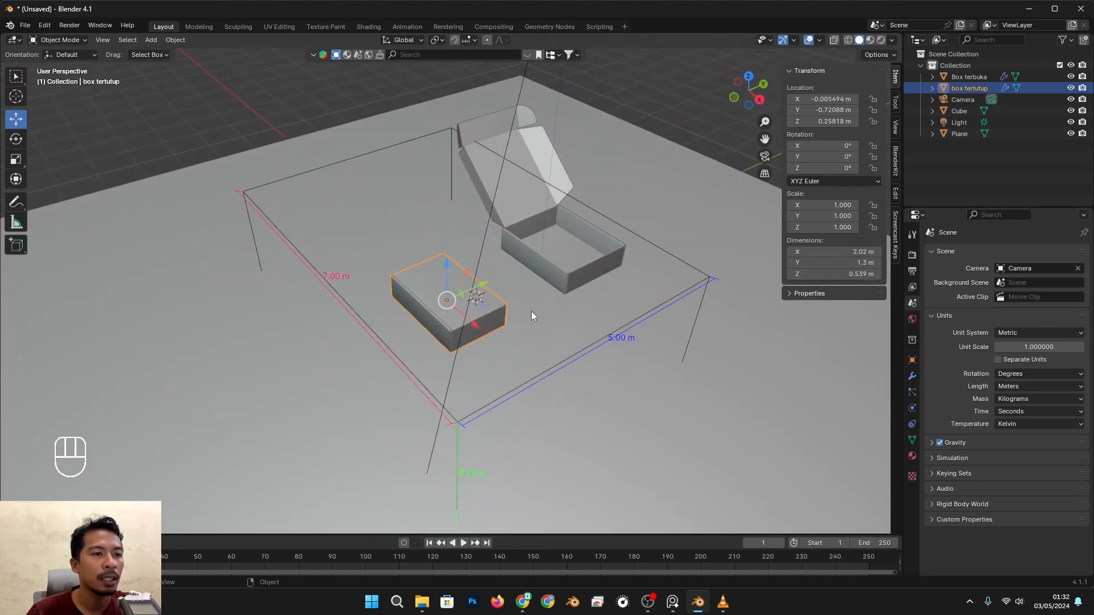
scroll(531, 311, down, 2)
key(s)
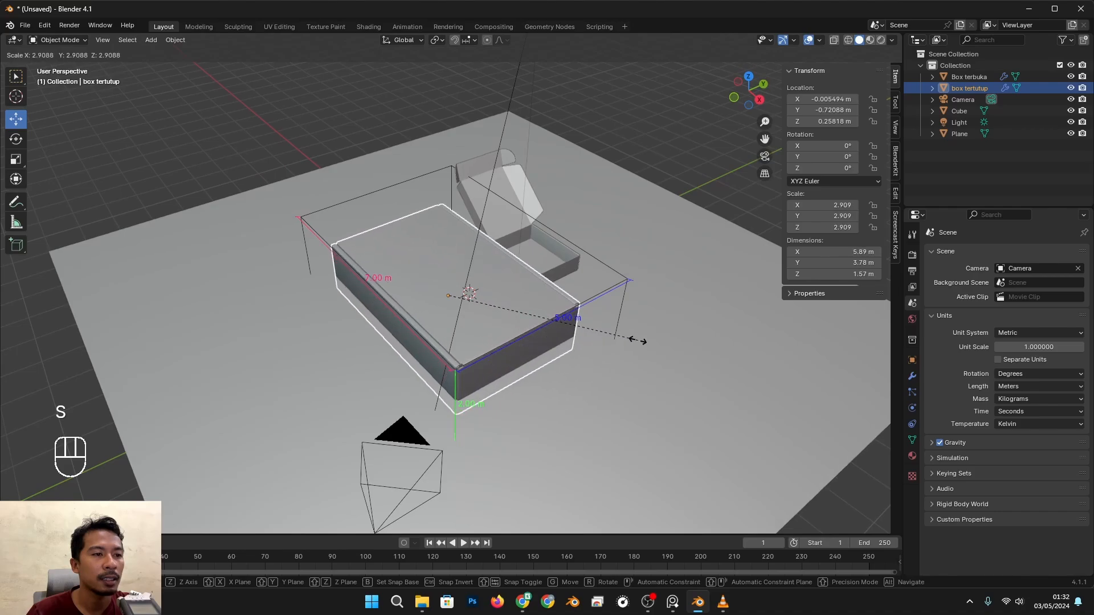
click(630, 337)
alt+drag(580, 347, 557, 296)
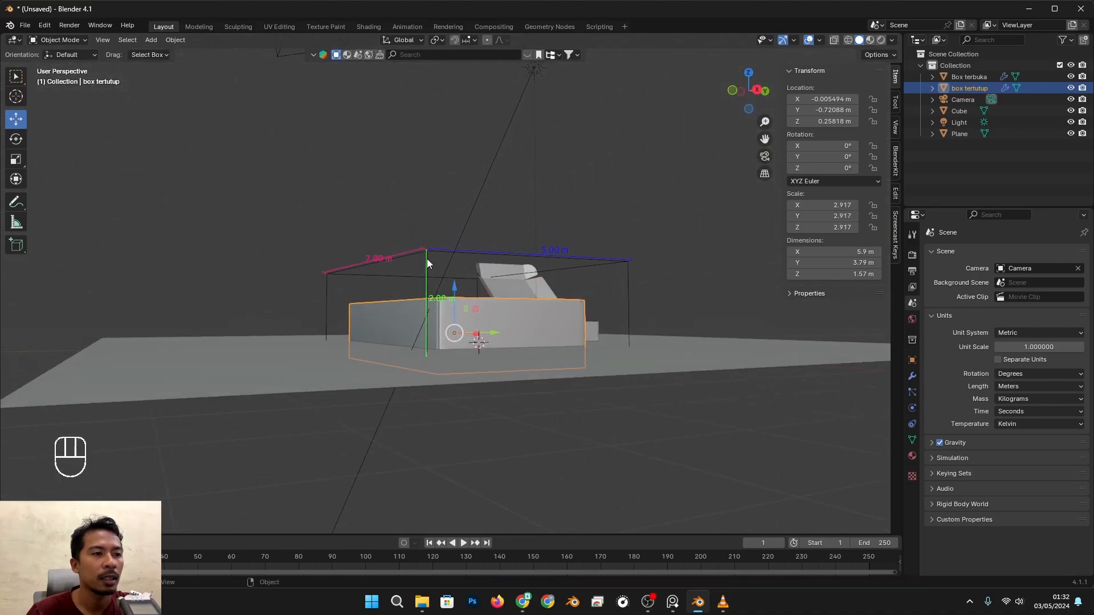
Raise the reference cube to a Z location of about 1.03 m and the closed box to about 0.97 m
click(427, 263)
alt+drag(428, 297, 462, 233)
alt+drag(462, 234, 478, 338)
click(476, 334)
drag(462, 291, 464, 255)
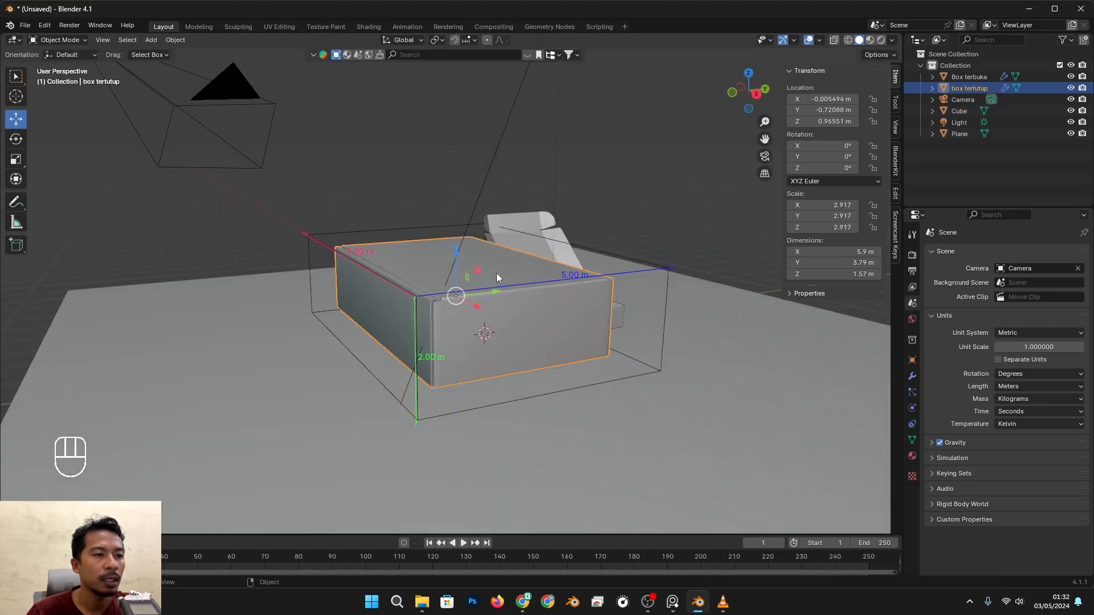
Enlarge the closed box uniformly to about 7.26 m in length and show it from the top in wireframe
key(s)
right_click(650, 329)
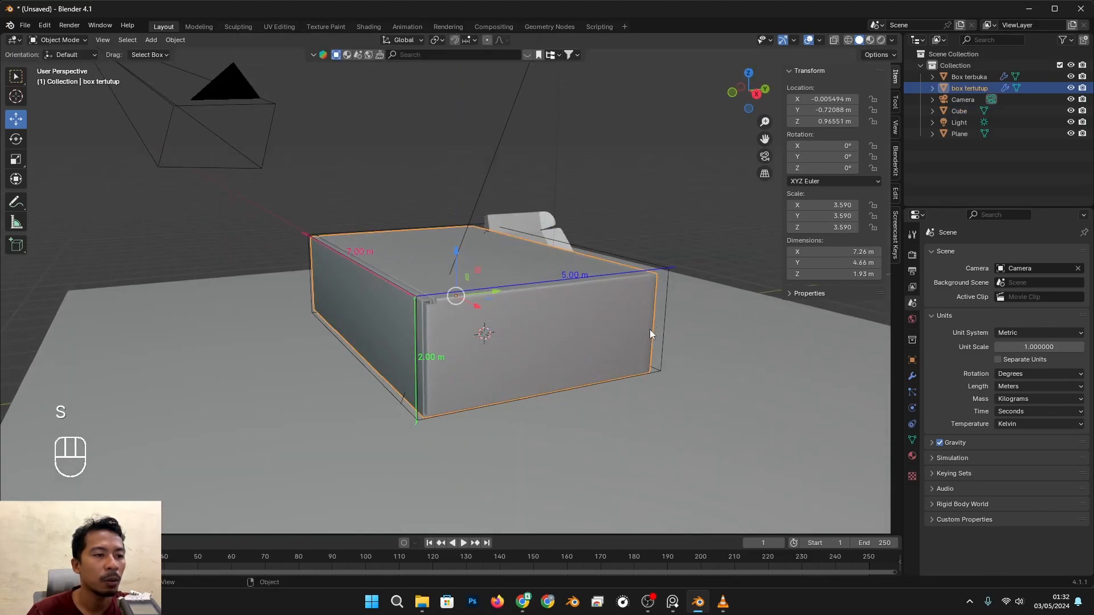
alt+drag(650, 329, 631, 370)
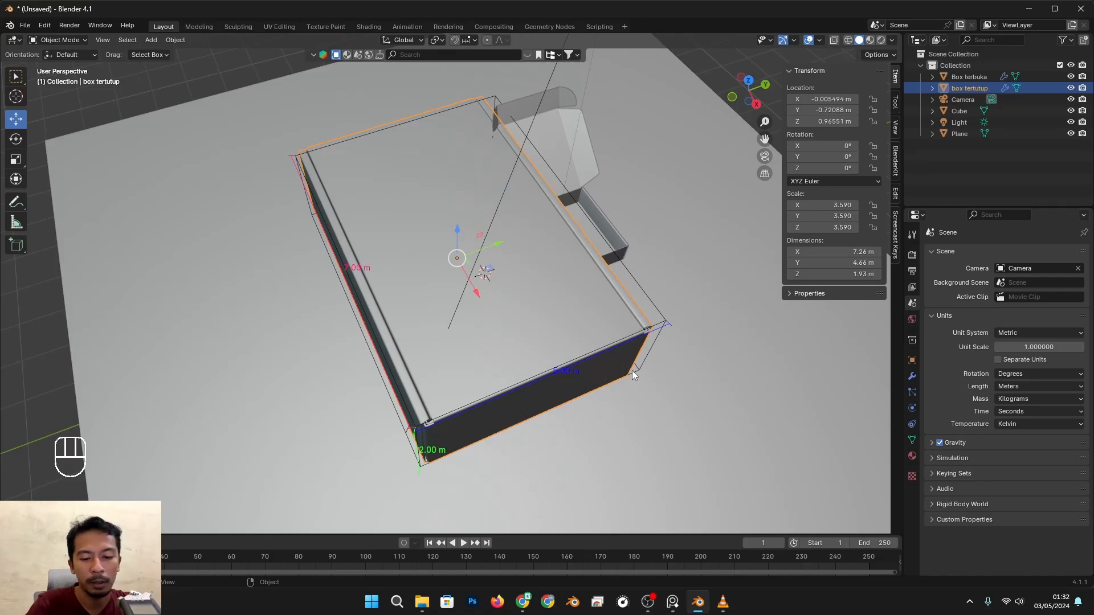
key(KP_7)
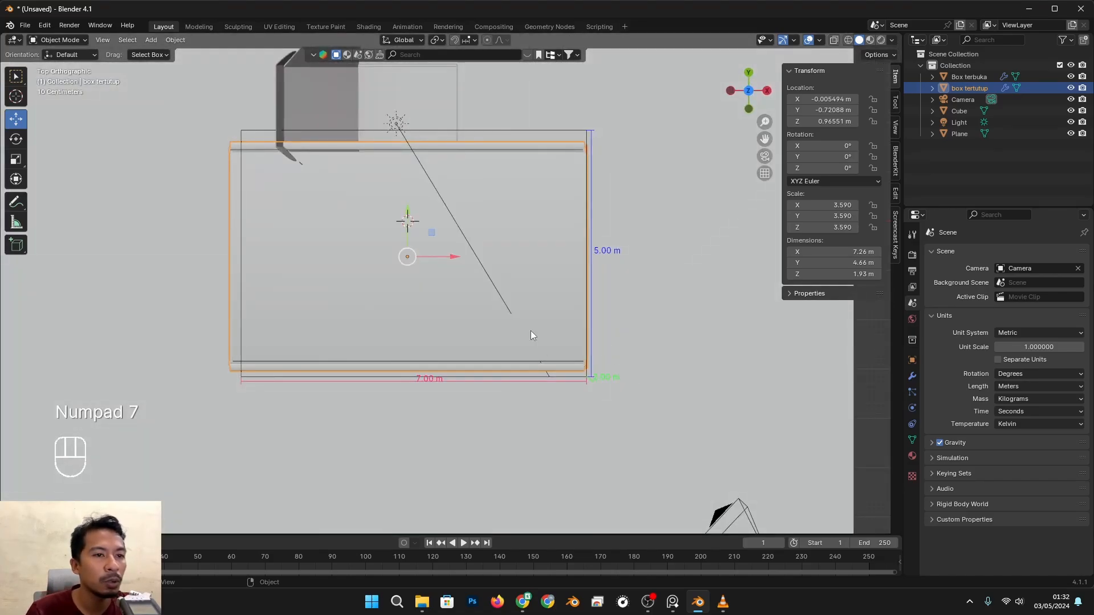
key(z)
click(440, 255)
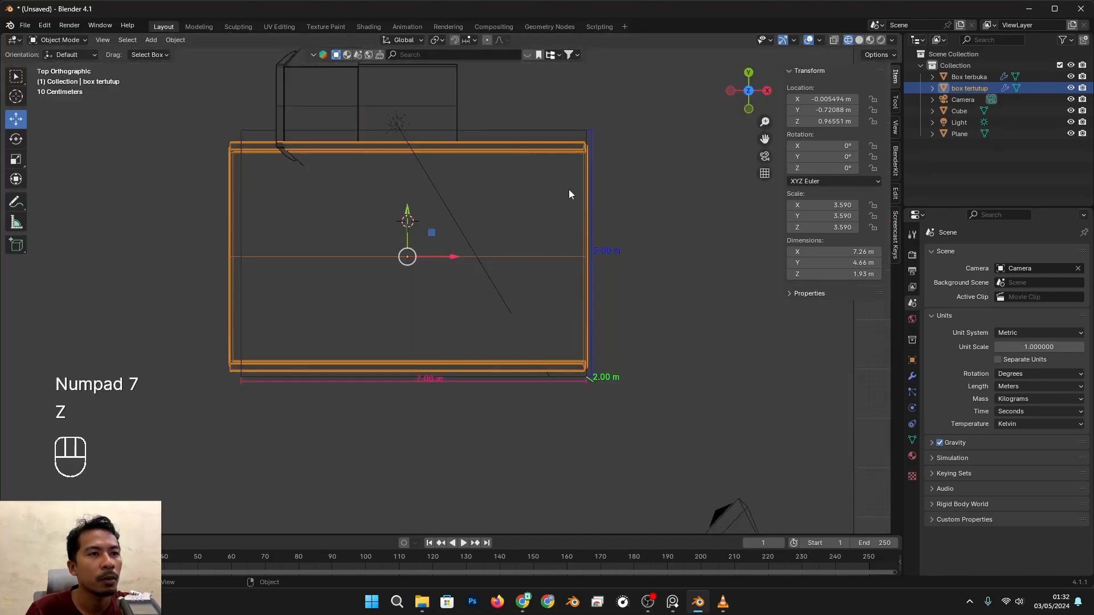
key(s)
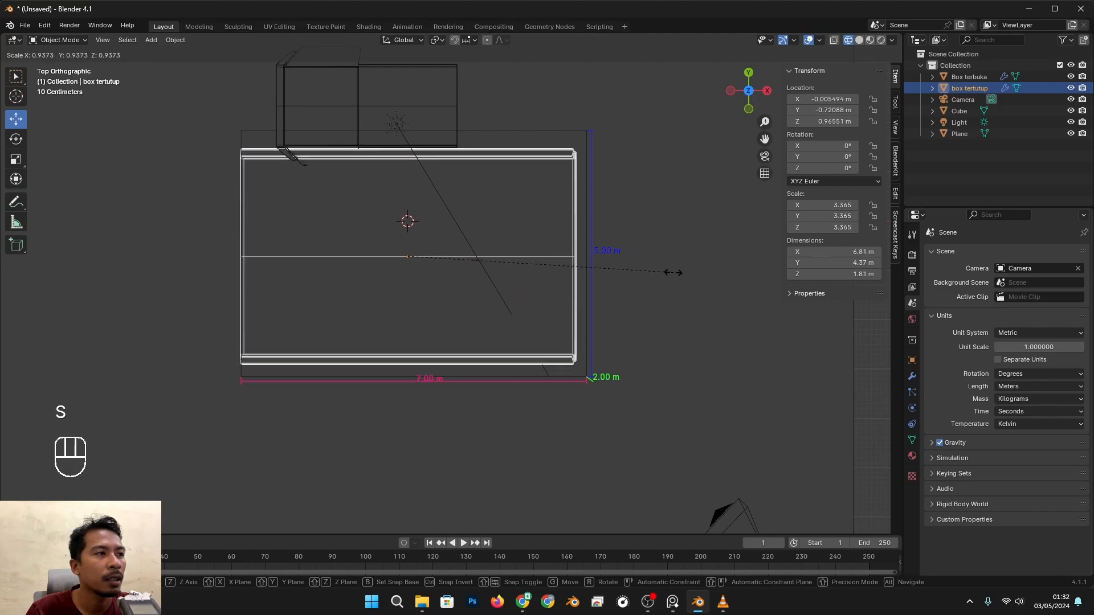
key(shift)
click(675, 278)
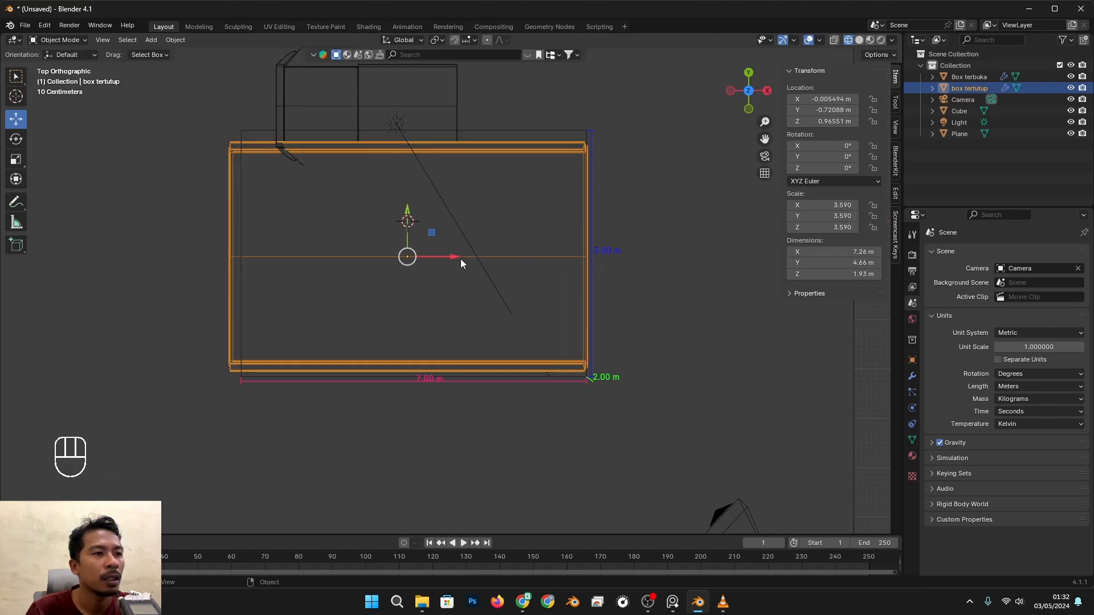
Shift the closed box along X to about 0.133 m and scale it uniformly to about 6.98 m in length
drag(460, 262, 469, 257)
key(s)
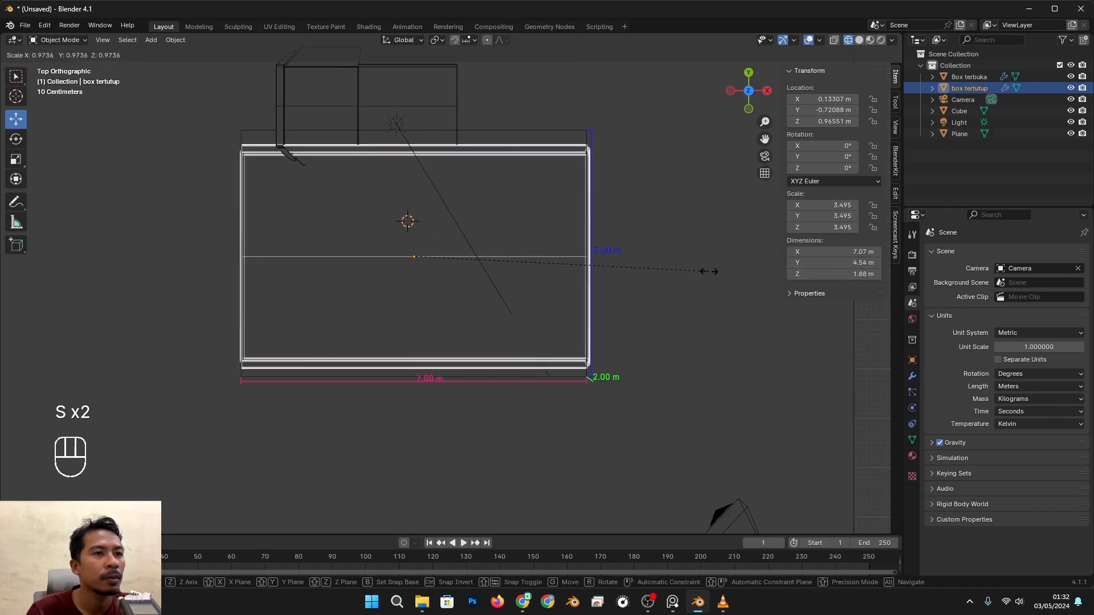
click(705, 277)
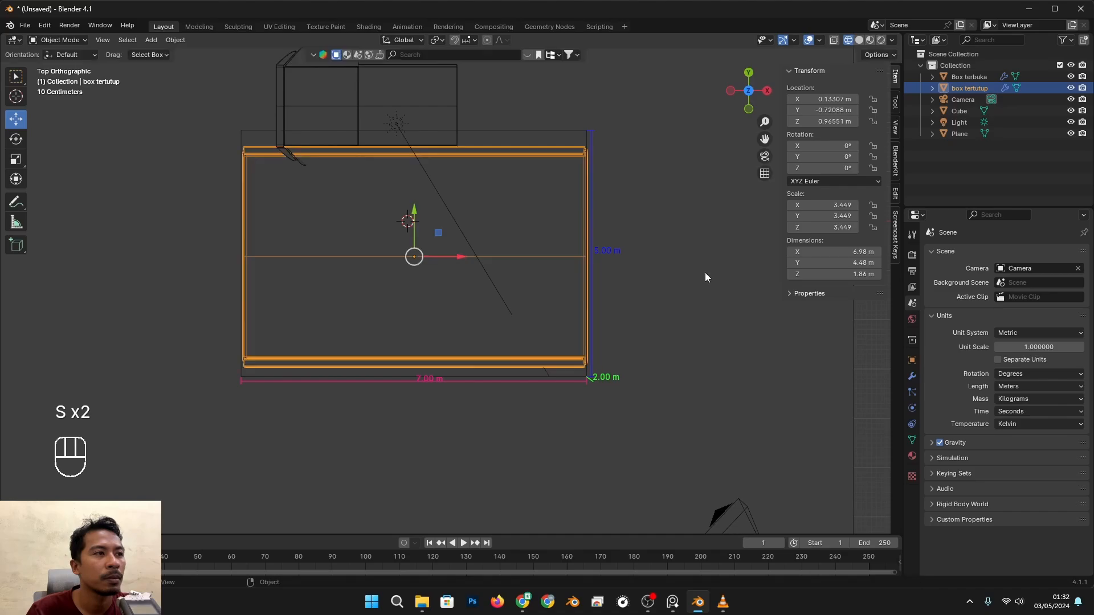
In Edit Mode with X-ray, select the closed box's front-side vertices, try shifting them outward along Y, and return to Object Mode in solid shading
key(Tab)
scroll(481, 253, down, 1)
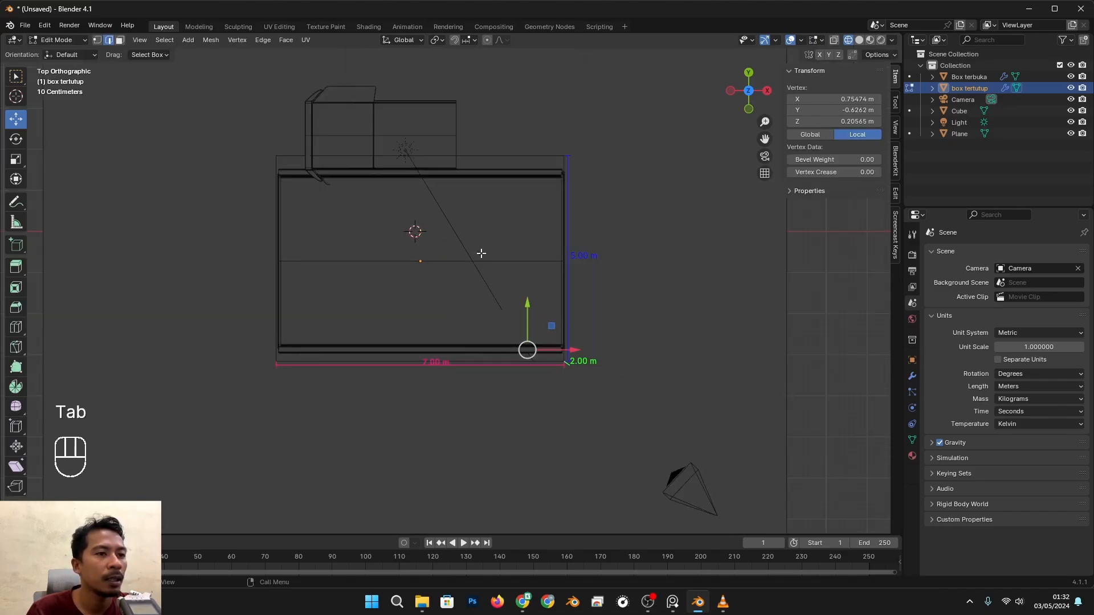
key(alt+z)
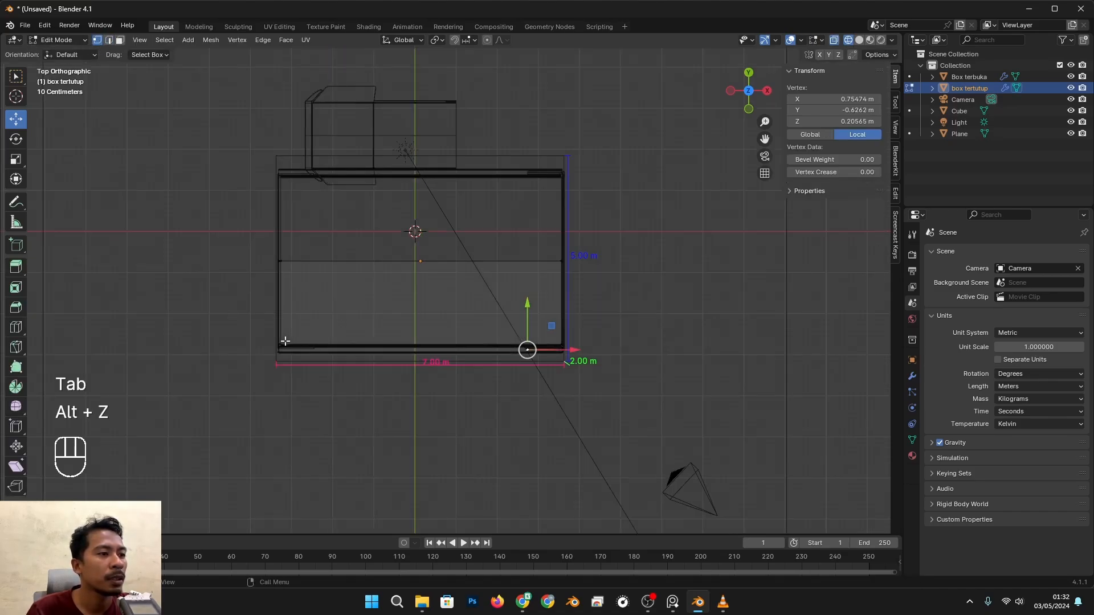
drag(206, 306, 636, 366)
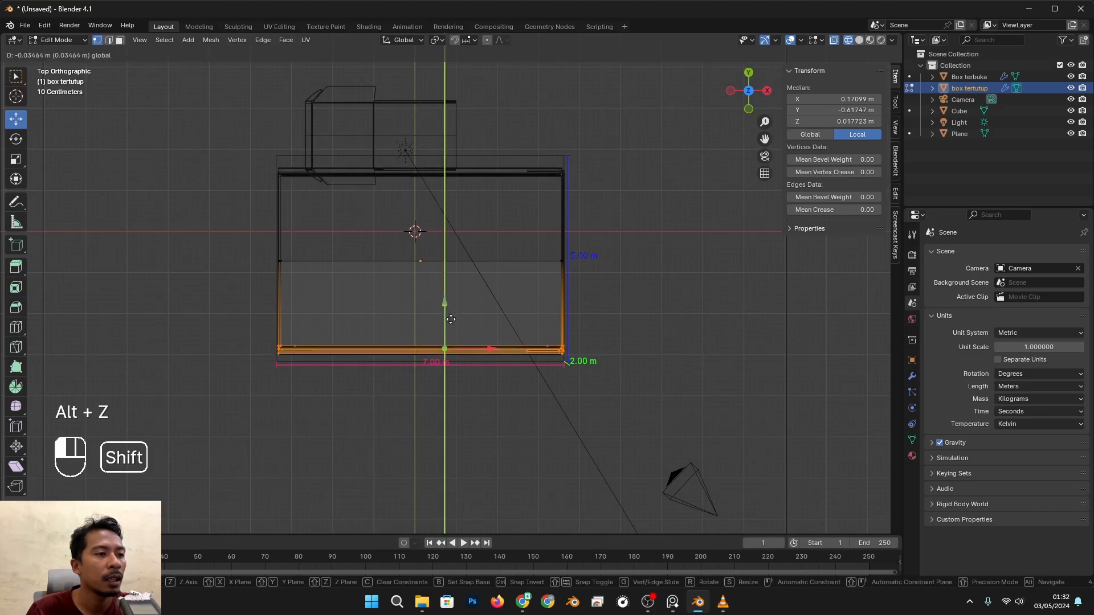
key(Tab)
key(alt+z)
alt+middle_drag(464, 429, 557, 346)
key(z)
click(703, 355)
alt+middle_drag(565, 392, 599, 370)
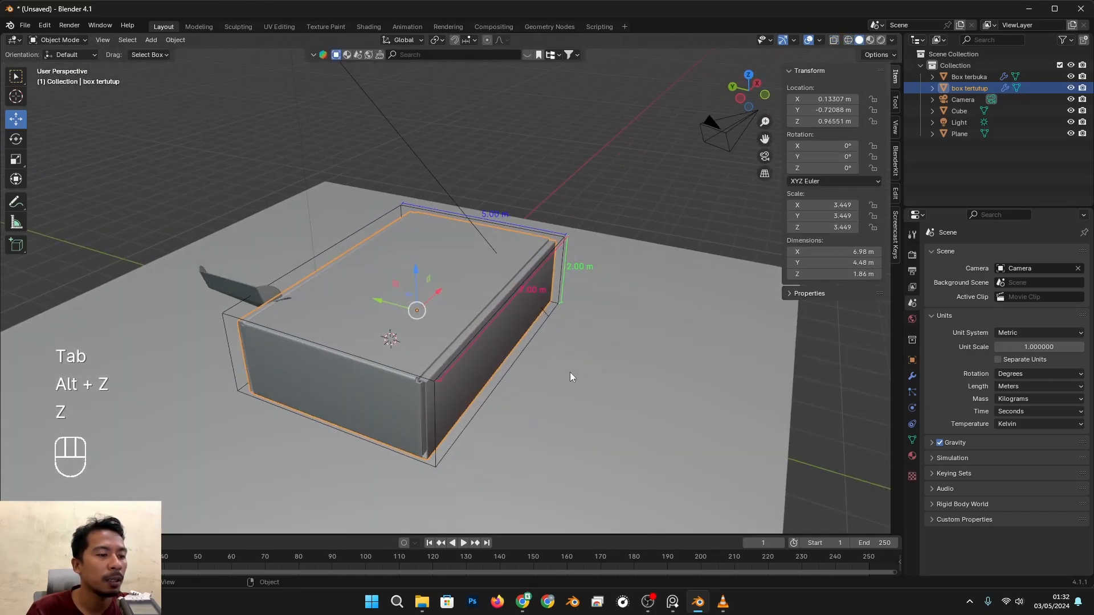
Try scaling the closed box along Y only, to about 11.9 m
key(s)
key(x)
key(y)
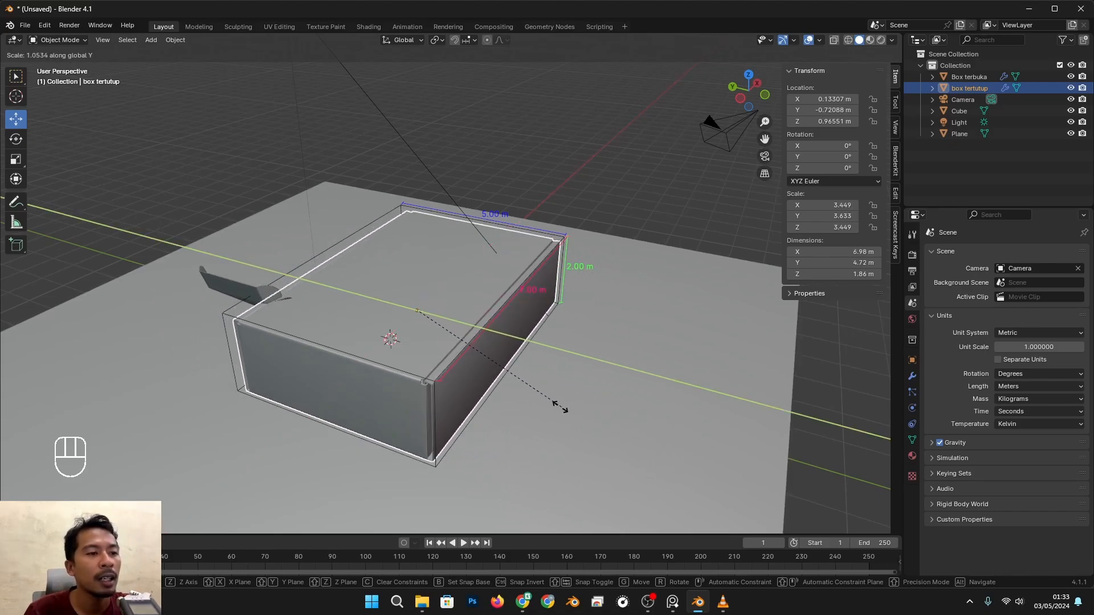
click(823, 471)
Inspect the wall thickness and side flap of the stretched closed box, and undo the Y scaling
alt+shift+drag(696, 459, 615, 393)
alt+drag(614, 393, 605, 346)
alt+drag(590, 263, 606, 245)
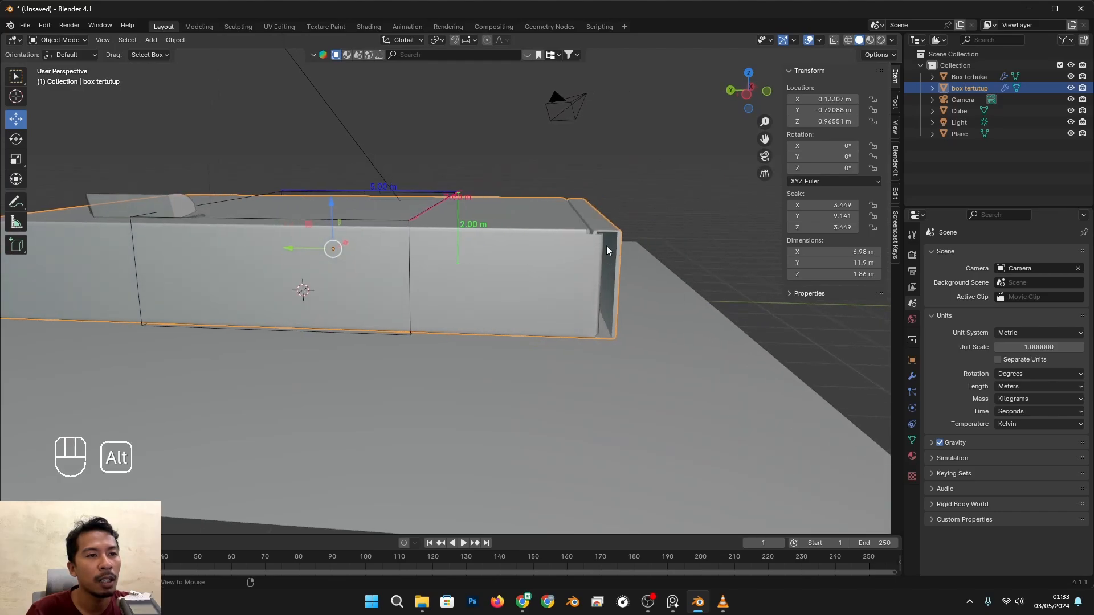
scroll(665, 279, up, 3)
alt+shift+drag(665, 278, 527, 306)
scroll(525, 304, up, 1)
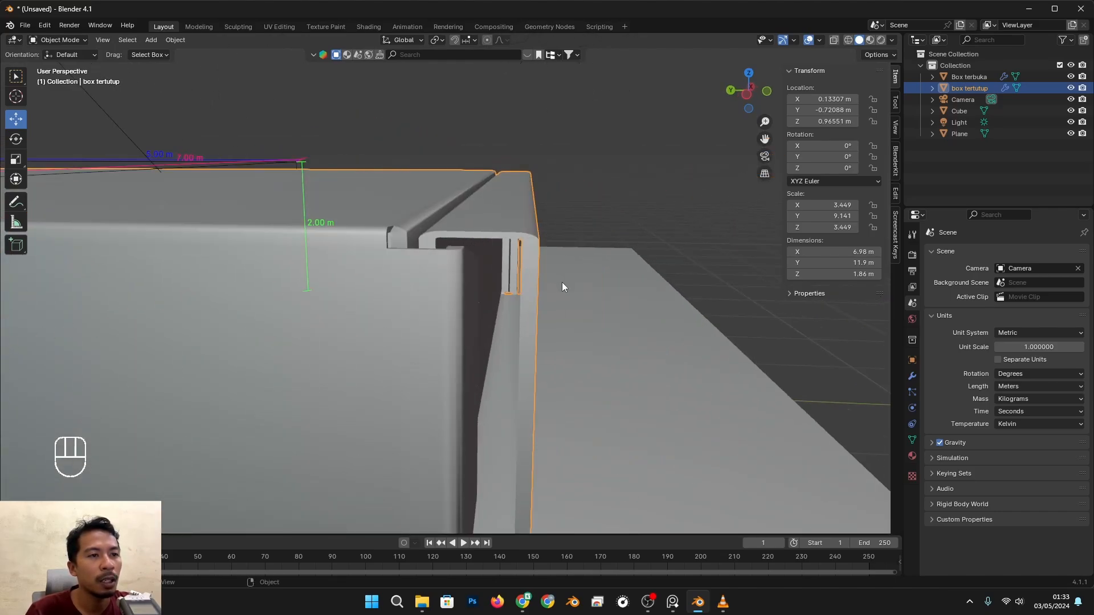
scroll(561, 284, down, 3)
alt+drag(561, 283, 610, 340)
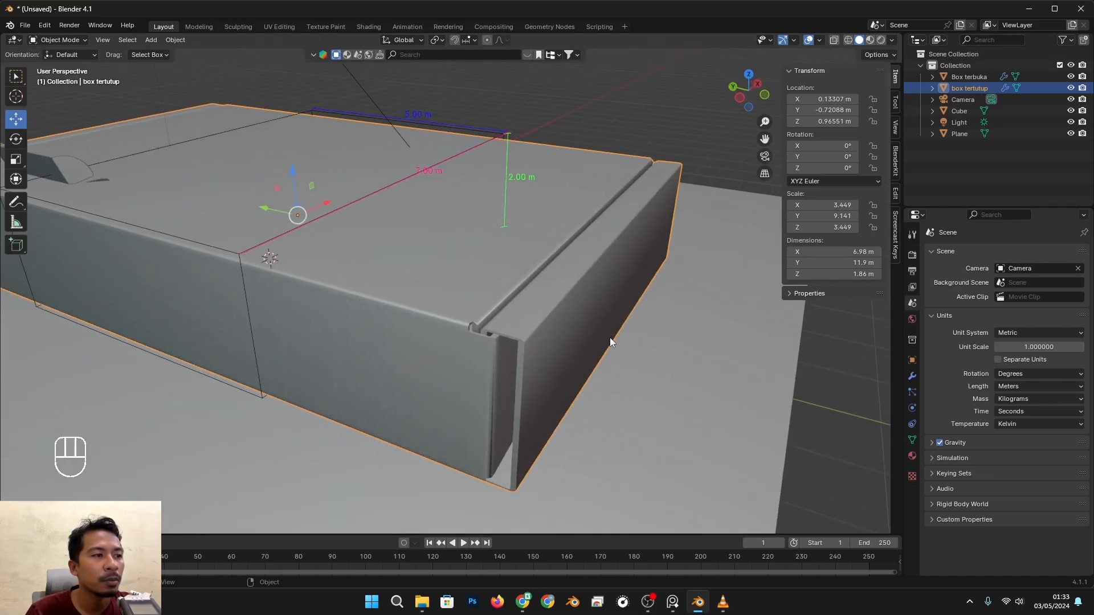
scroll(527, 340, down, 2)
scroll(510, 339, up, 1)
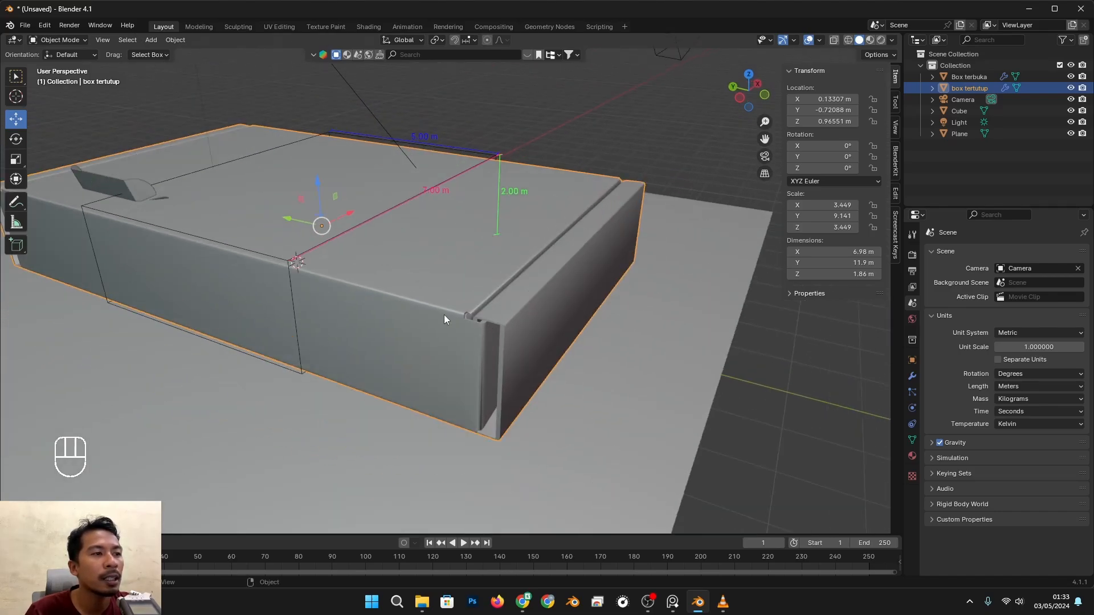
scroll(443, 315, up, 1)
key(ctrl+z)
In Edit Mode, move the selected front-side vertices of the closed box along Y to fit the reference cube's width, and return to Object Mode
scroll(489, 315, down, 1)
alt+shift+drag(366, 312, 563, 354)
scroll(589, 337, up, 1)
key(Tab)
key(alt+z)
key(alt+z)
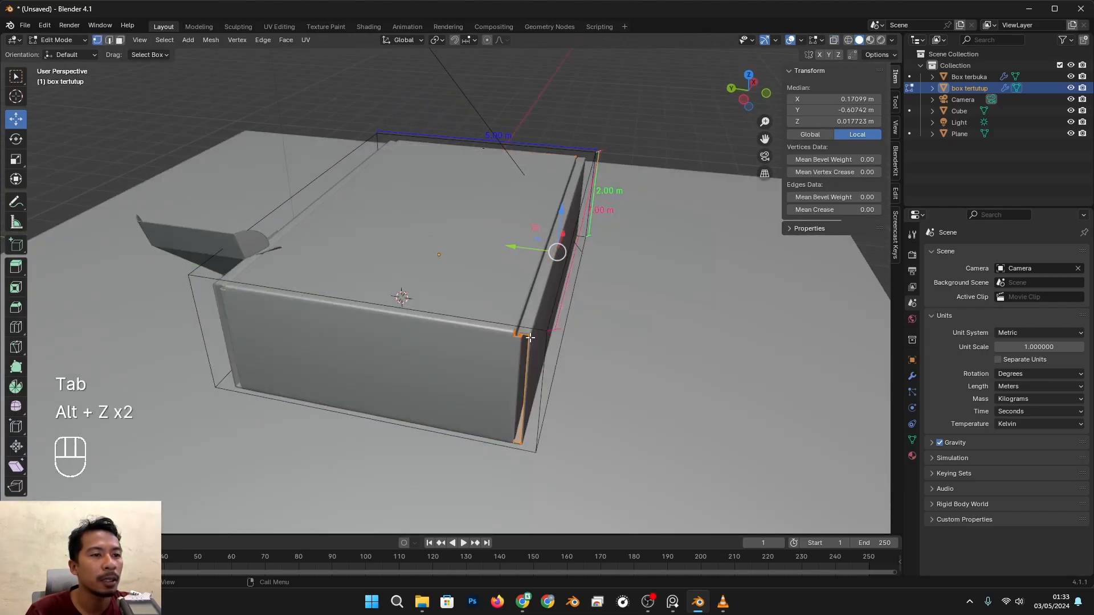
key(alt+z)
key(alt+z)
drag(513, 249, 348, 260)
key(Tab)
In X-ray top view, move the reference cube along Y to about -0.719 m so it is centred over the closed box
click(702, 296)
alt+drag(702, 296, 534, 289)
key(Tab)
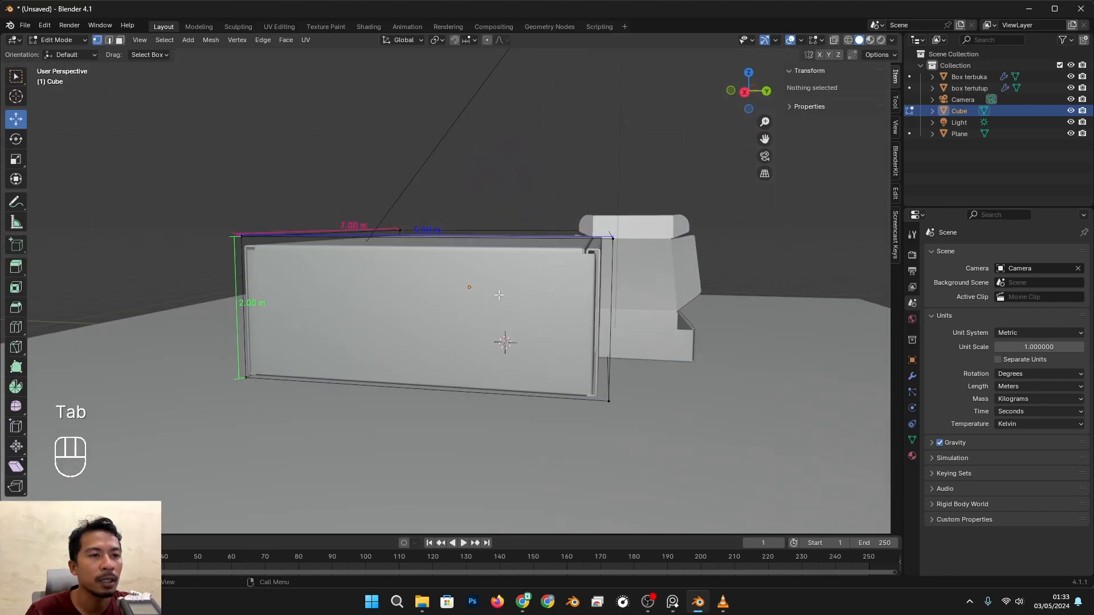
key(Tab)
key(KP_7)
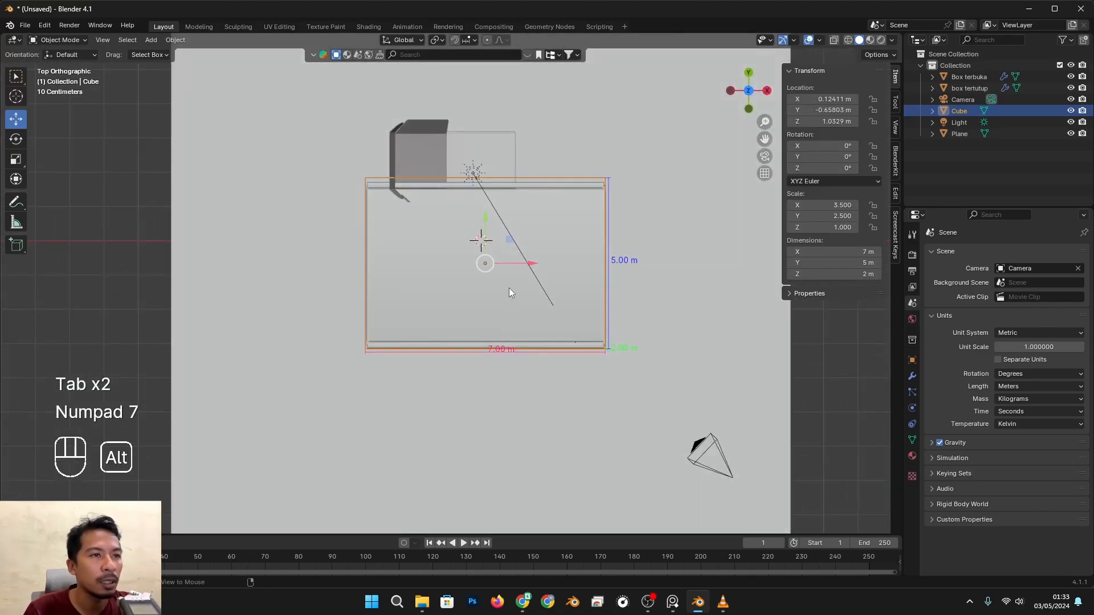
key(alt+z)
scroll(593, 277, up, 2)
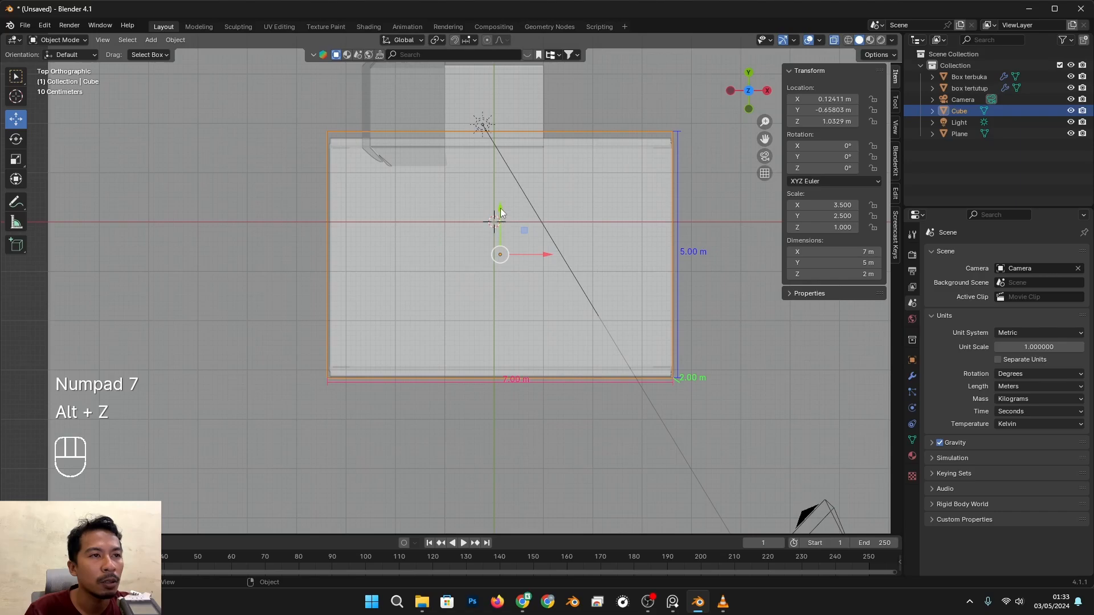
drag(500, 207, 506, 214)
In Edit Mode, move the selected front-side vertices of the closed box outward along Y to the reference cube's edge
click(664, 220)
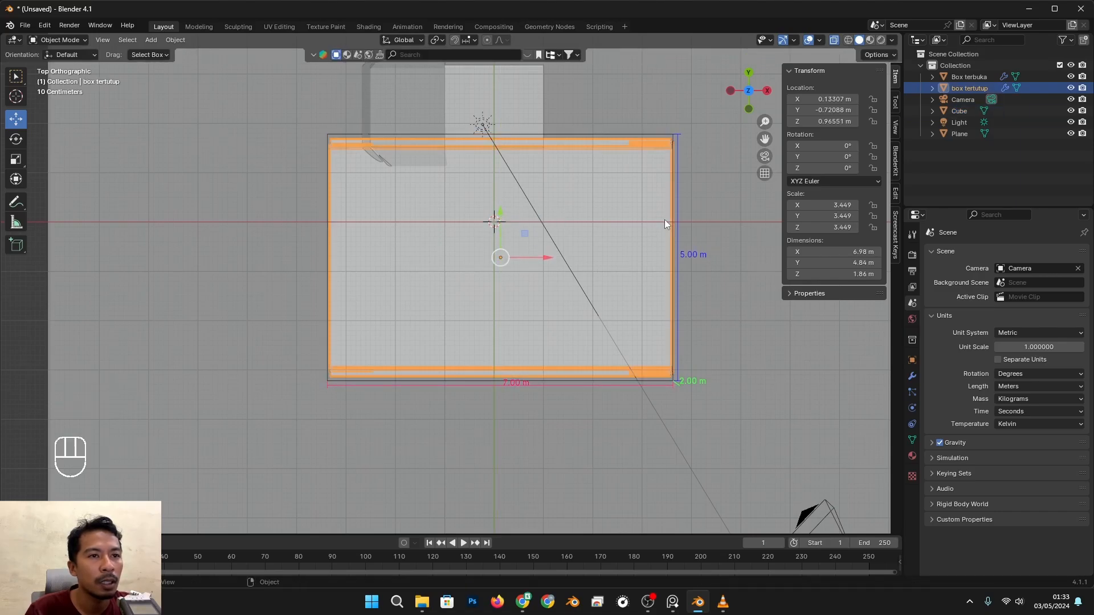
key(Tab)
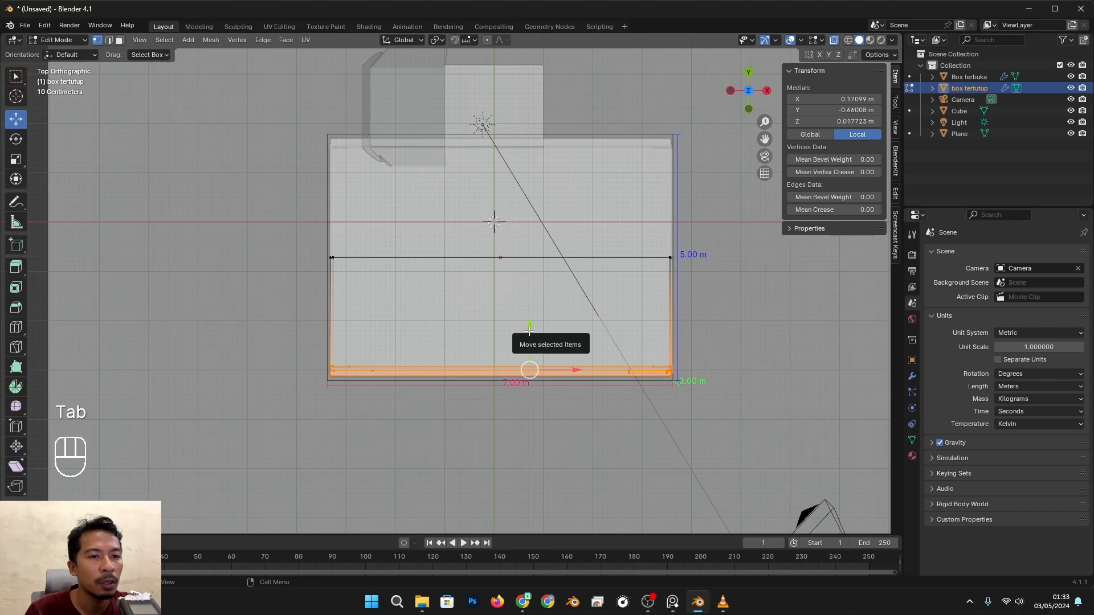
shift+drag(526, 328, 542, 369)
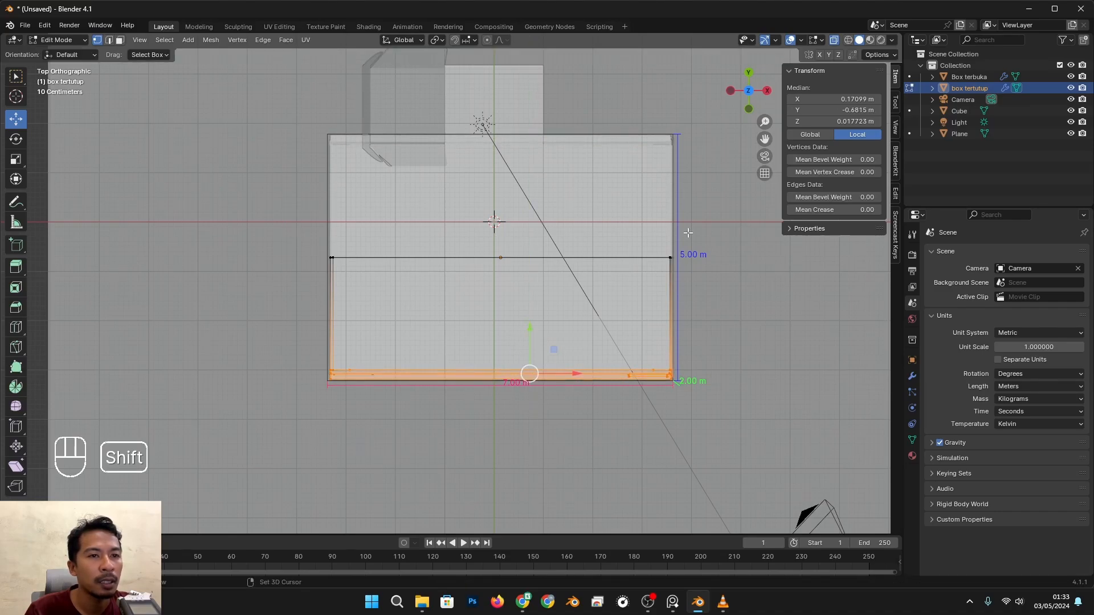
key(alt+z)
key(alt+z)
Select the vertices at the closed box's +X end, move them outward about 0.076 m along X, and return to Object Mode
click(661, 246)
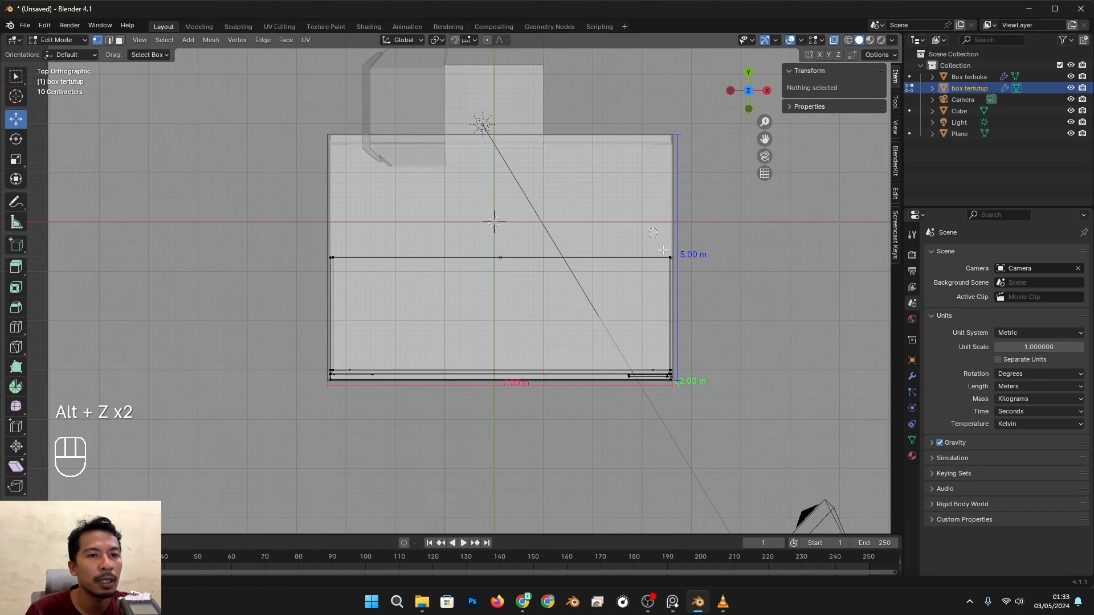
drag(663, 250, 763, 393)
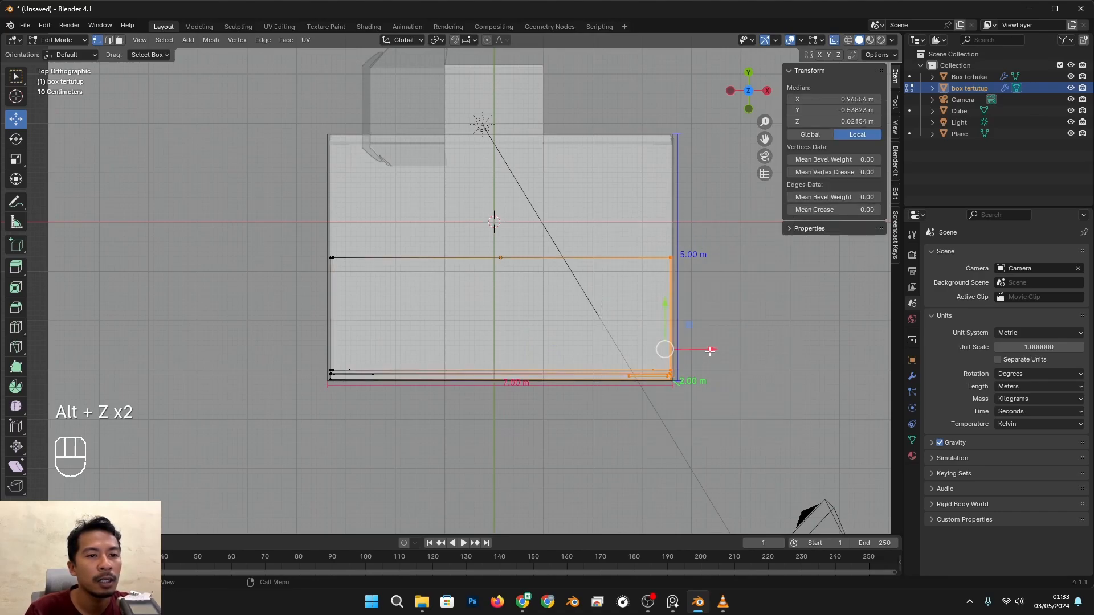
shift+drag(715, 345, 712, 357)
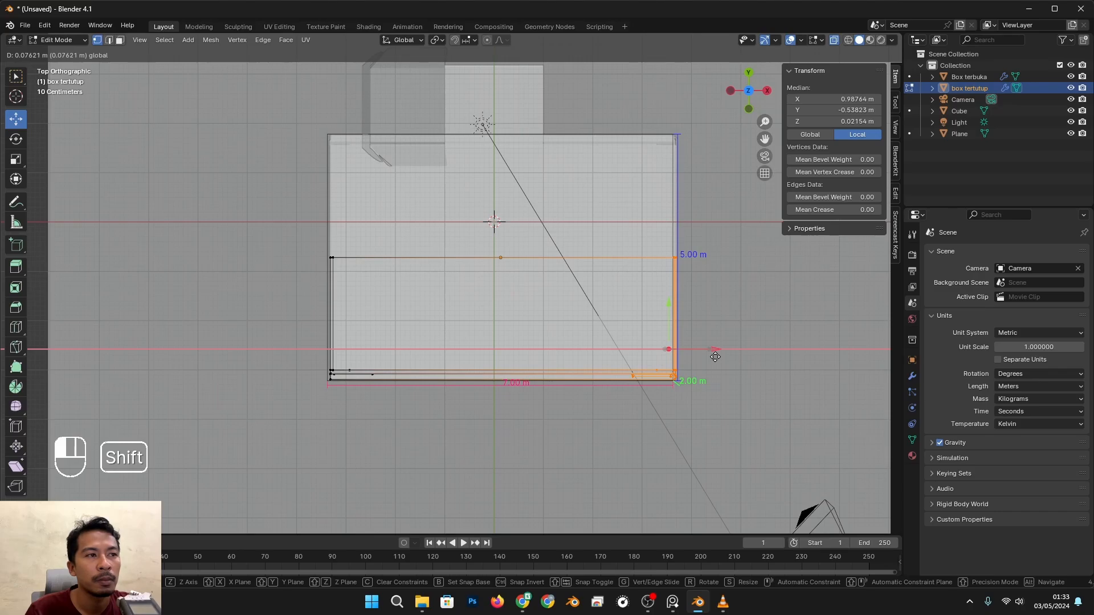
shift+drag(715, 357, 716, 357)
key(Tab)
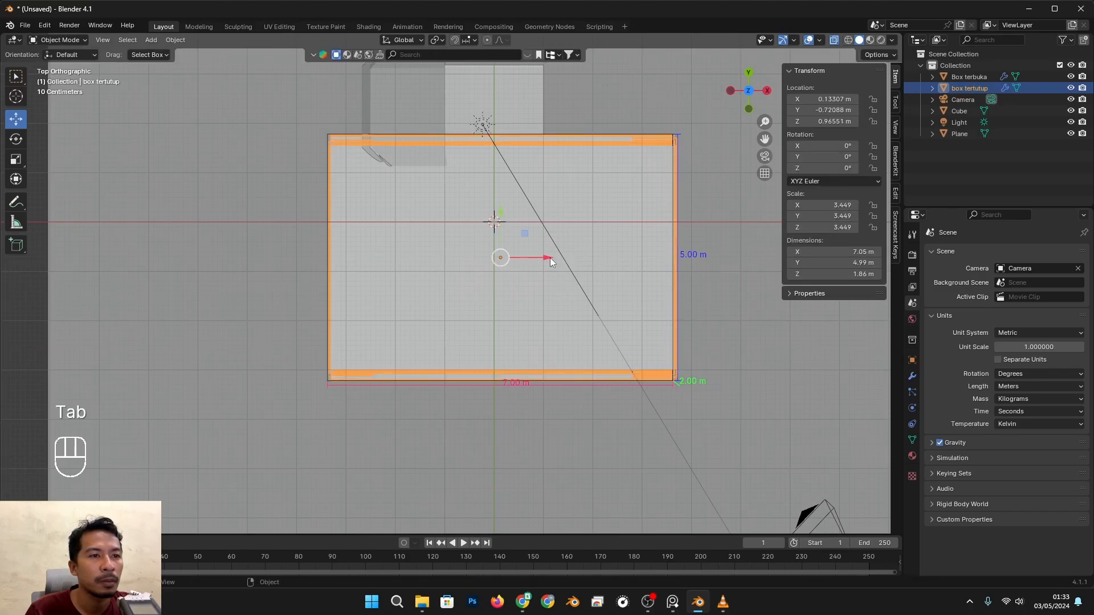
Move the closed box along X to about 0.086 m and inspect its fit in the reference cube in solid shading
shift+drag(549, 258, 528, 266)
key(alt+z)
scroll(617, 353, down, 4)
alt+middle_drag(617, 349, 546, 253)
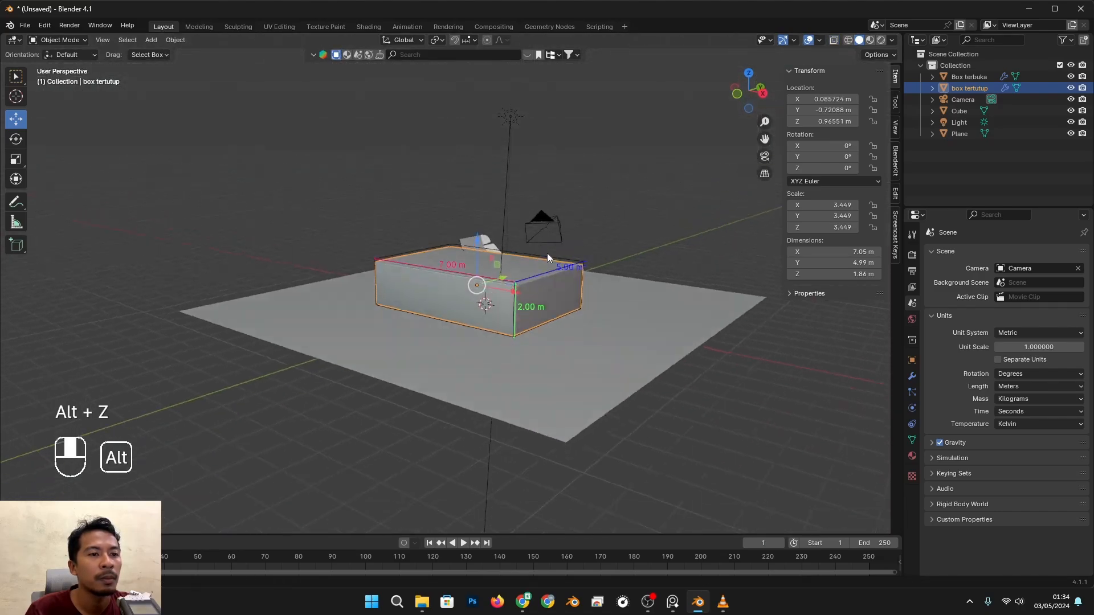
scroll(592, 351, up, 5)
alt+shift+middle_drag(627, 359, 587, 360)
alt+middle_drag(586, 360, 512, 329)
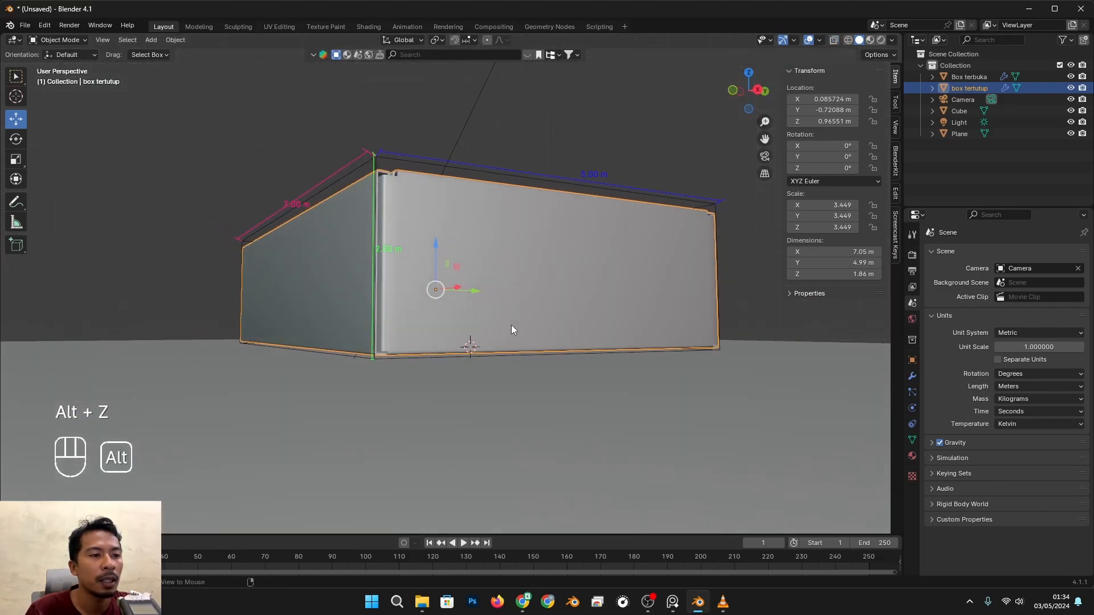
In Edit Mode from the front view with X-ray, select the closed box's top vertices and raise them to the reference cube's top
key(KP_1)
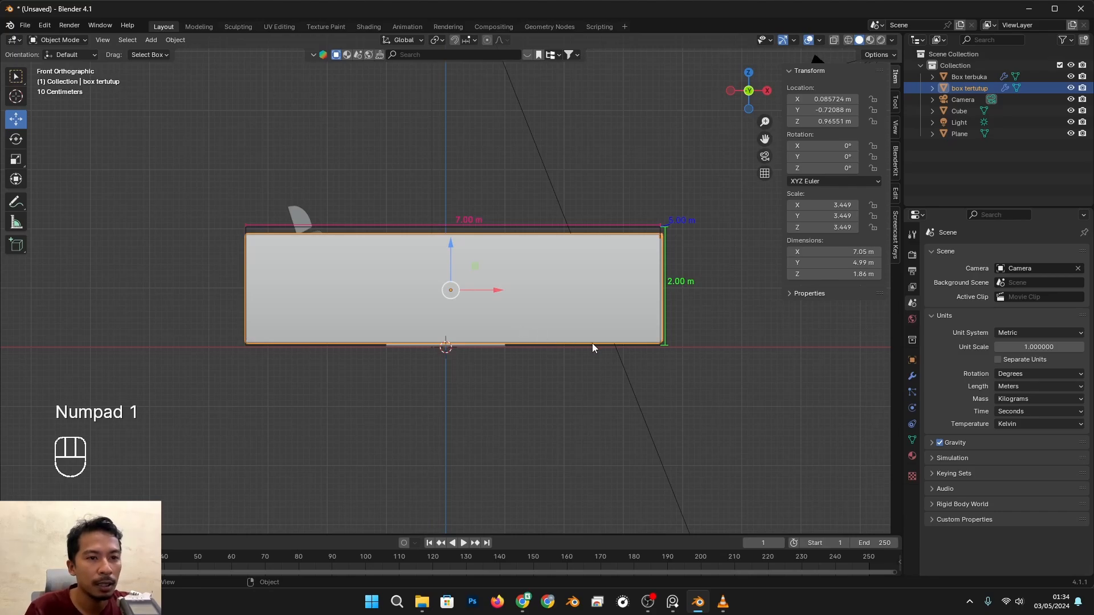
key(Tab)
scroll(661, 319, down, 2)
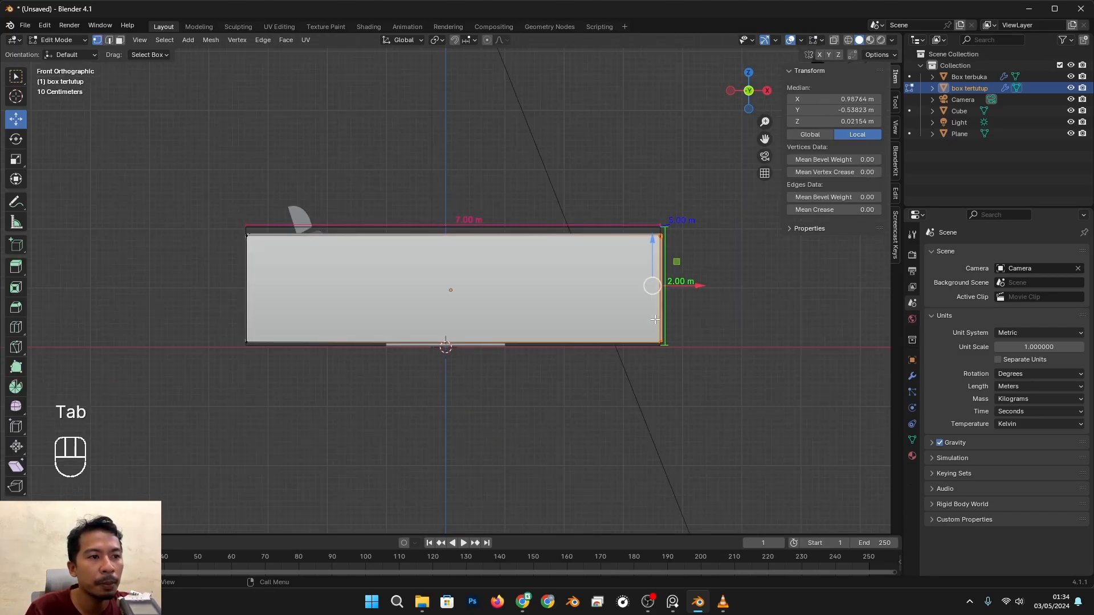
scroll(741, 313, up, 1)
key(alt+z)
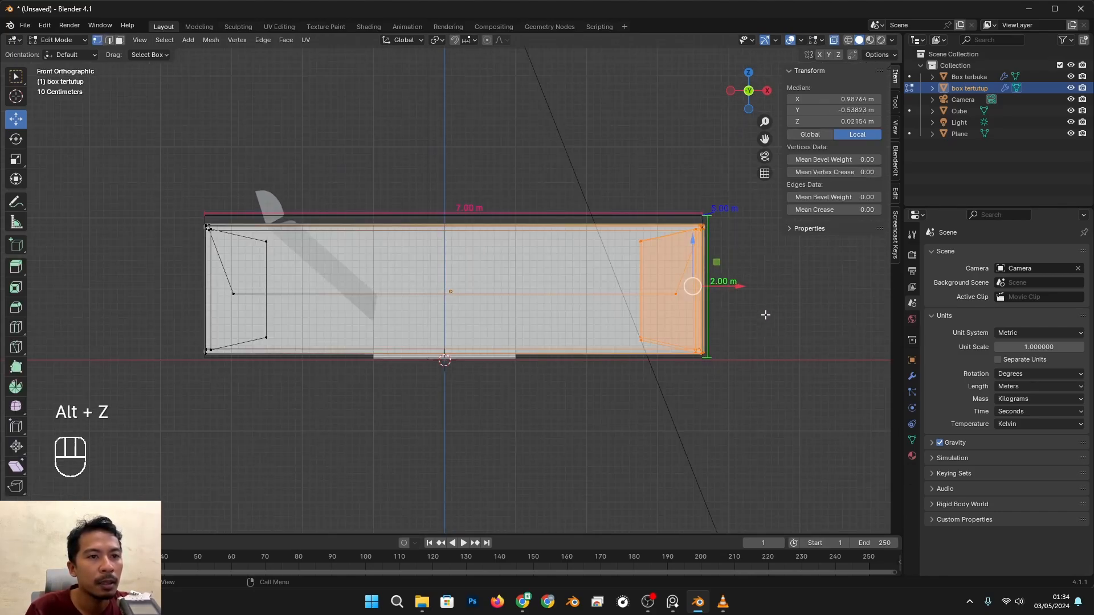
click(781, 322)
key(Tab)
key(Tab)
key(alt+z)
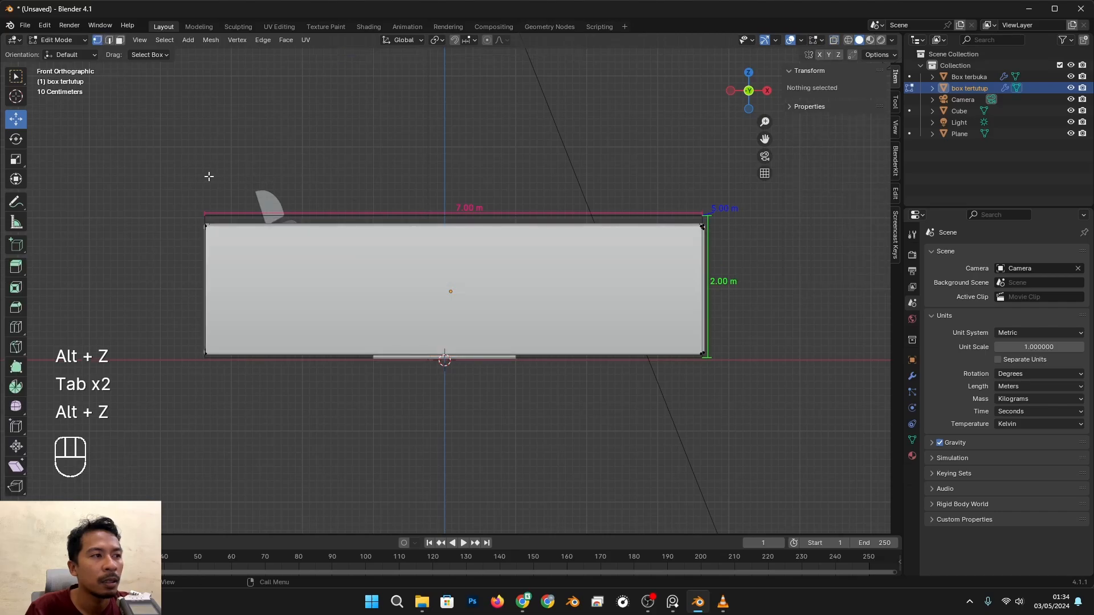
key(alt+z)
drag(126, 176, 732, 262)
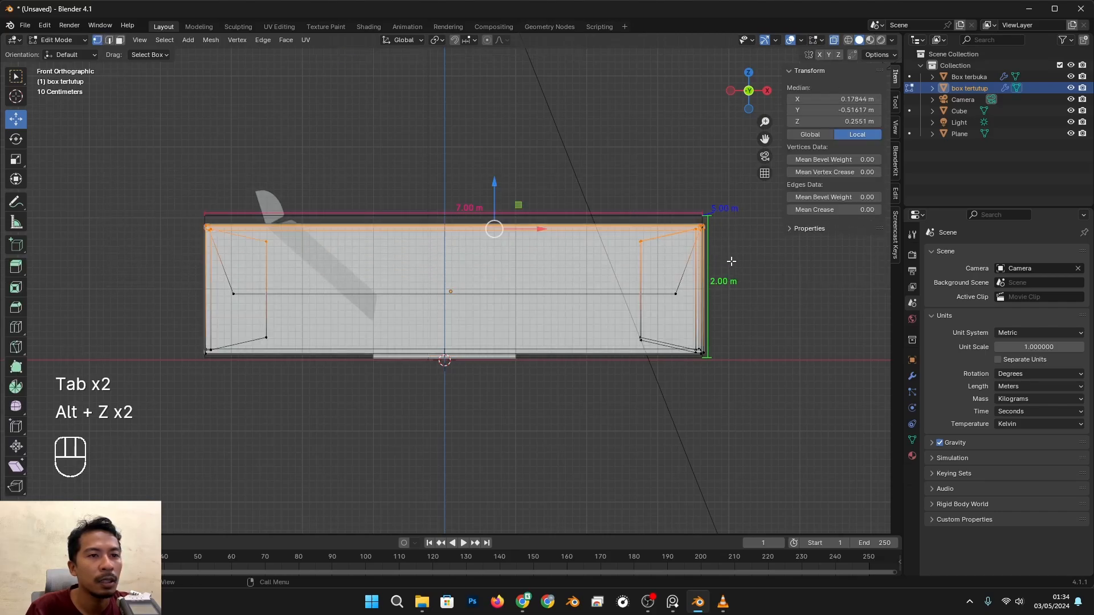
drag(505, 186, 512, 137)
Select the closed box's bottom vertices, lower them to the reference cube's base, and return to Object Mode in solid shading
drag(139, 314, 891, 423)
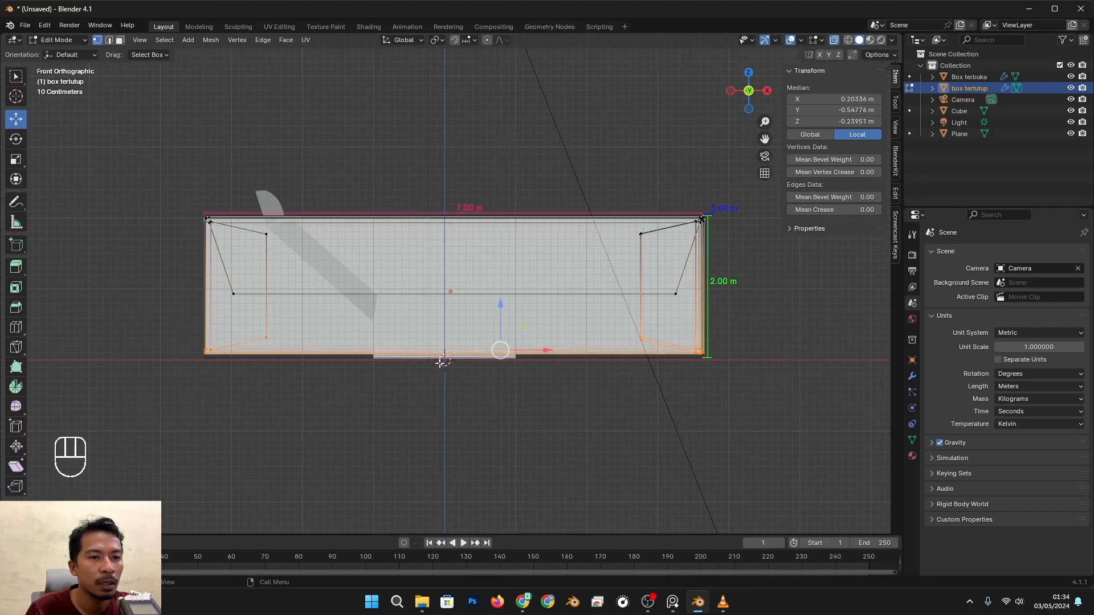
scroll(552, 348, up, 2)
shift+drag(524, 334, 542, 378)
key(Tab)
key(alt+z)
scroll(701, 379, down, 4)
middle_drag(702, 378, 588, 426)
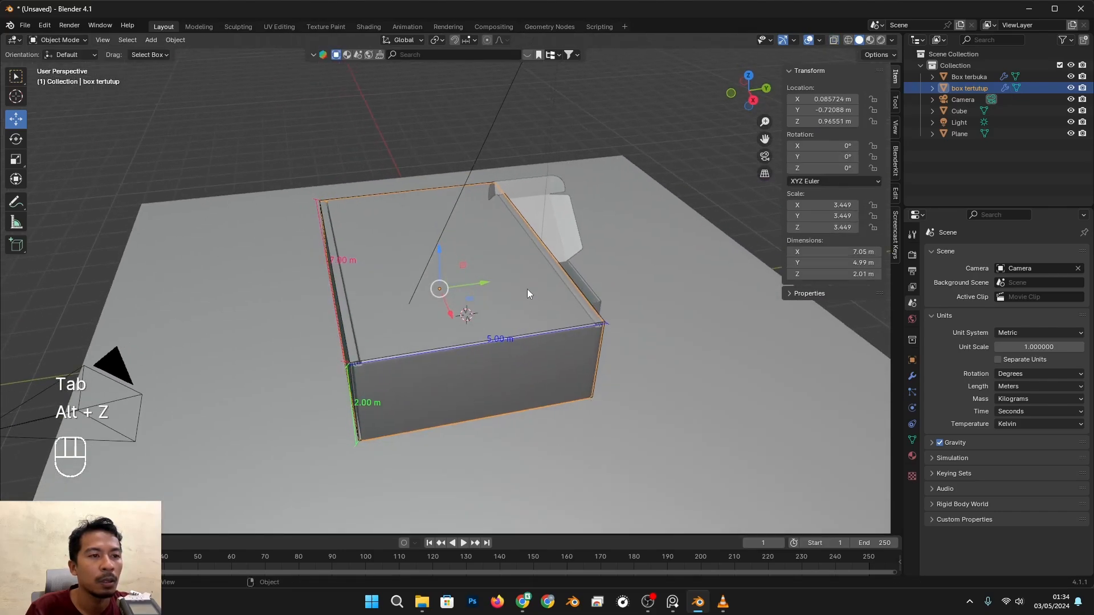
Move the open box along Y to about 9.07 m, clear of the closed box
scroll(528, 293, down, 2)
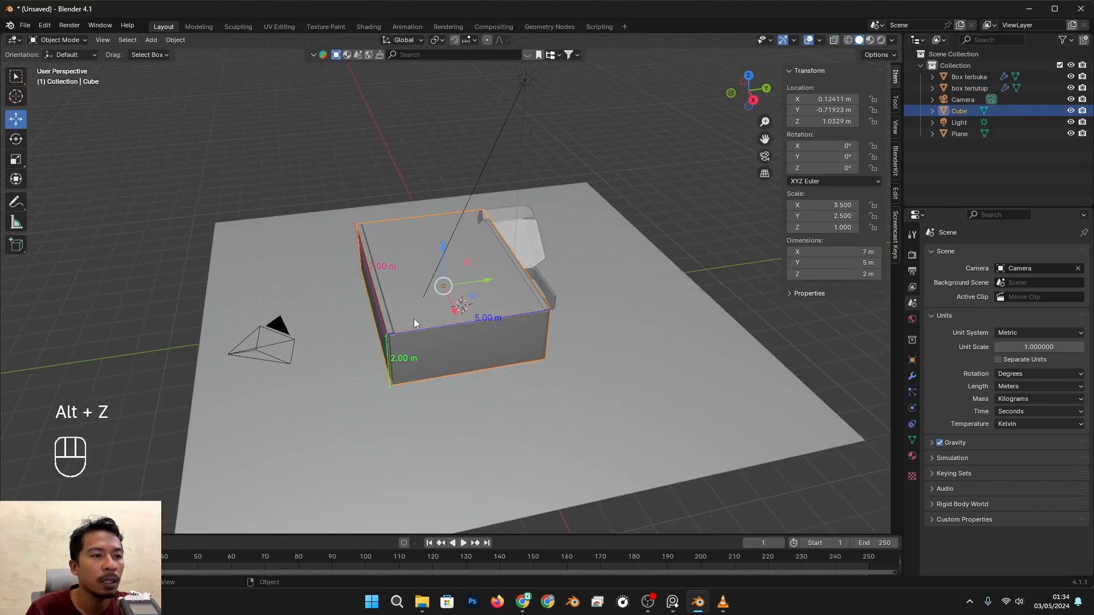
middle_drag(414, 323, 579, 332)
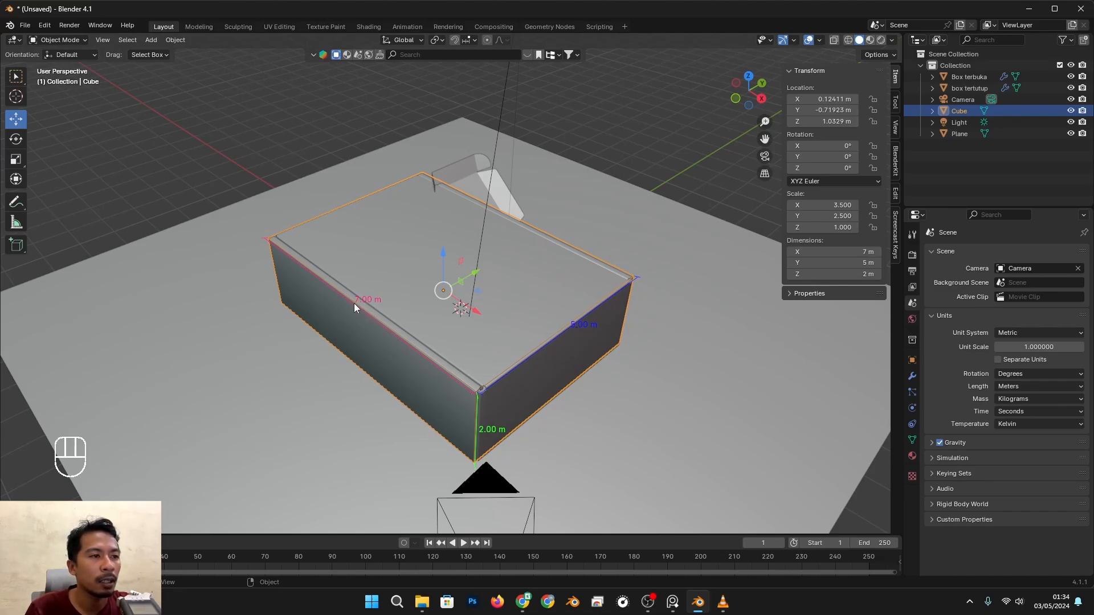
alt+drag(460, 376, 496, 371)
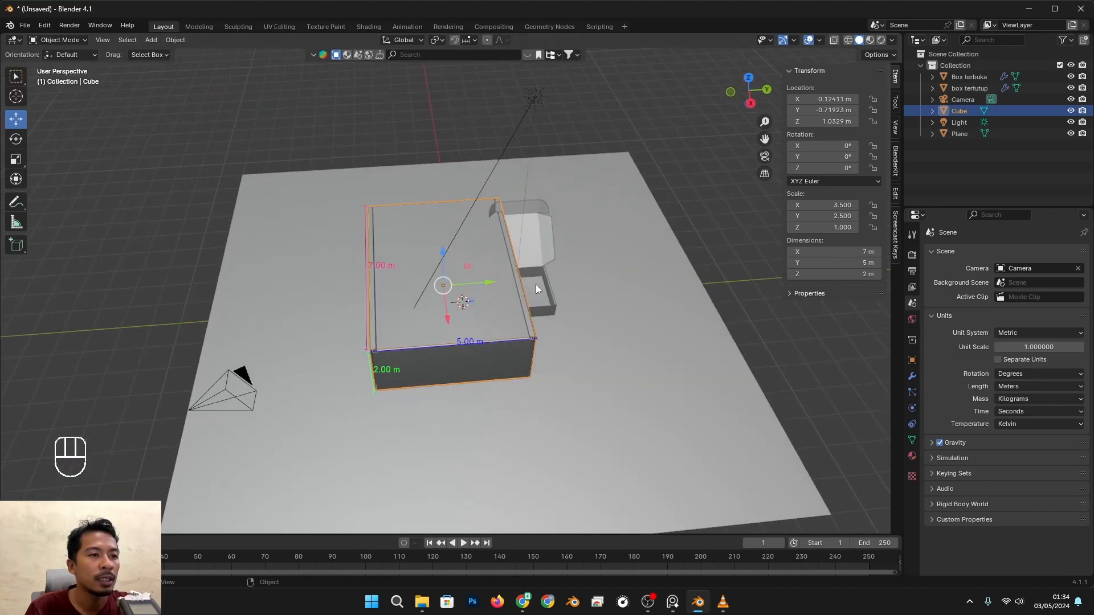
click(554, 282)
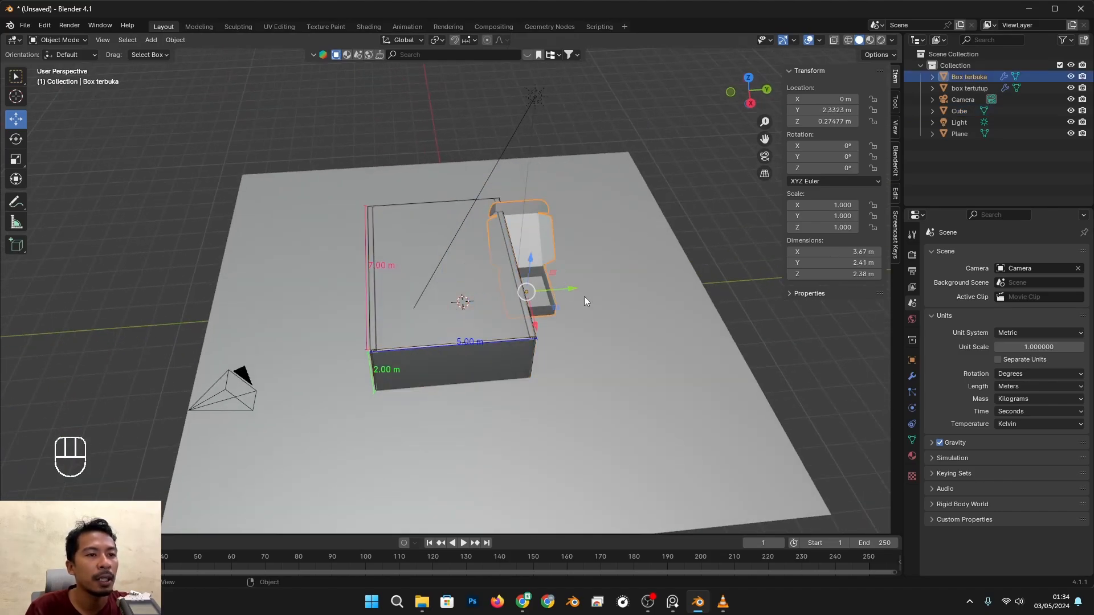
drag(566, 291, 740, 276)
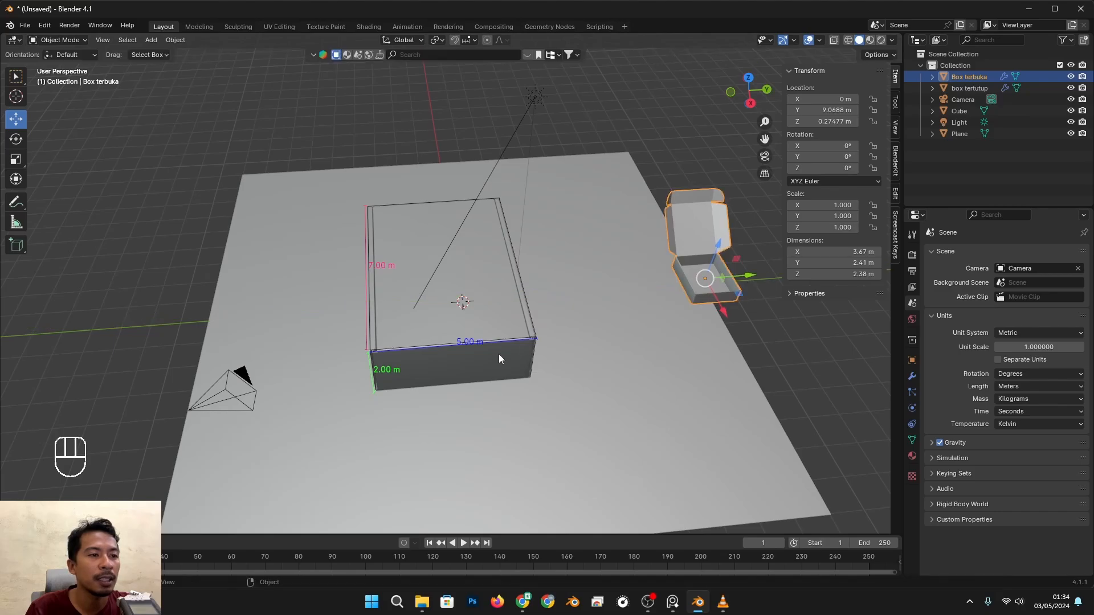
Move the reference cube along Y to about -7.95 m, off the closed box
click(534, 340)
drag(481, 299, 272, 308)
scroll(497, 373, up, 2)
alt+middle_drag(497, 373, 533, 376)
Preview the scene in rendered shading and return to solid shading
click(877, 41)
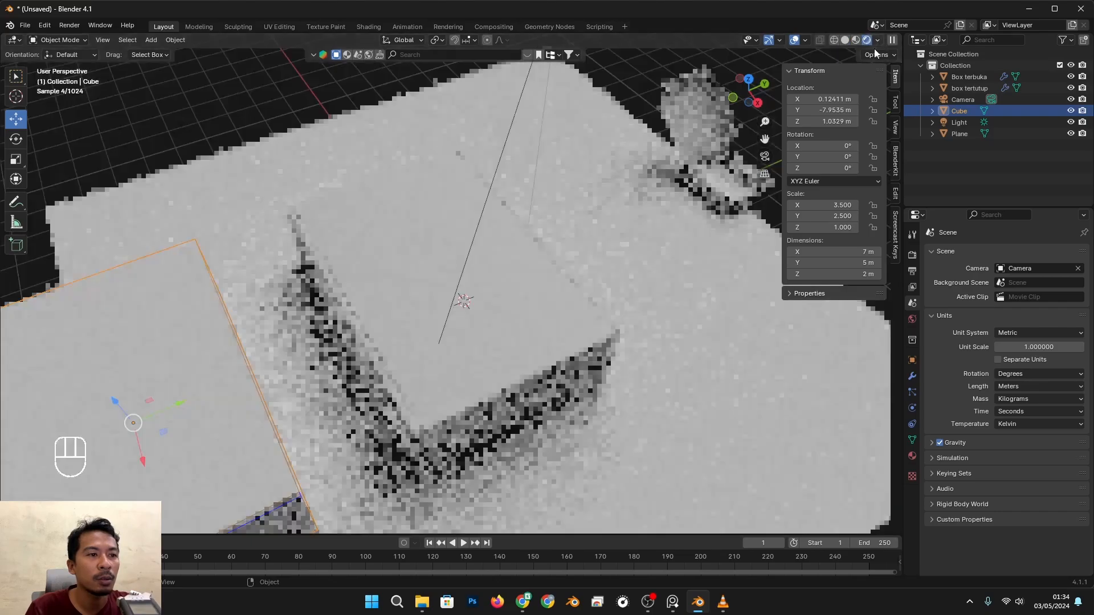
scroll(585, 325, down, 3)
key(z)
click(684, 279)
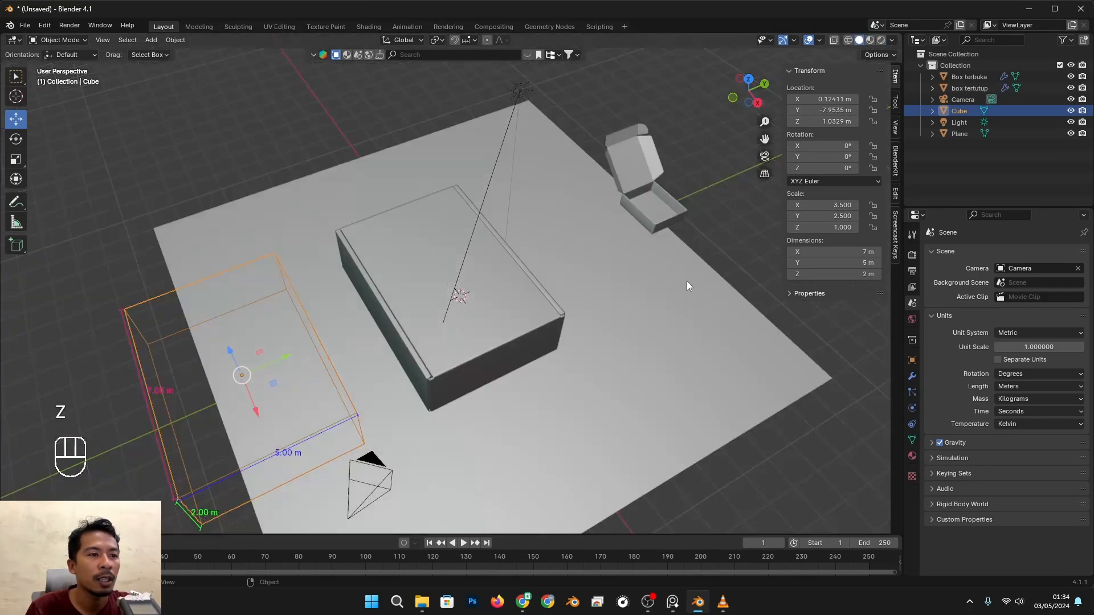
Set the reference cube's X dimension to 5 m
scroll(493, 377, up, 1)
alt+shift+middle_drag(443, 408, 564, 365)
alt+middle_drag(564, 366, 543, 323)
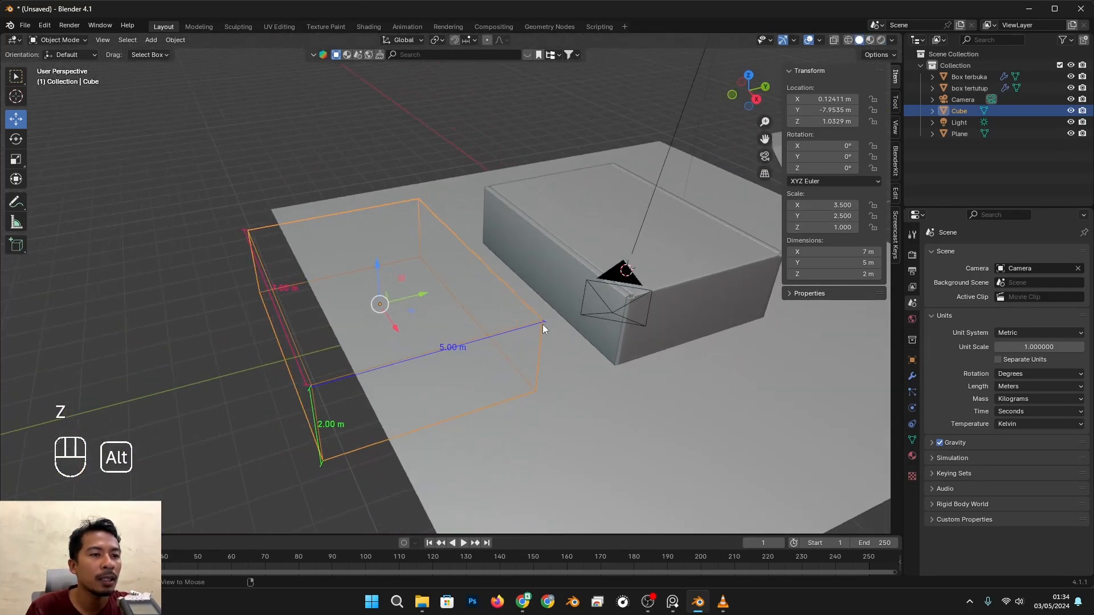
scroll(528, 313, down, 1)
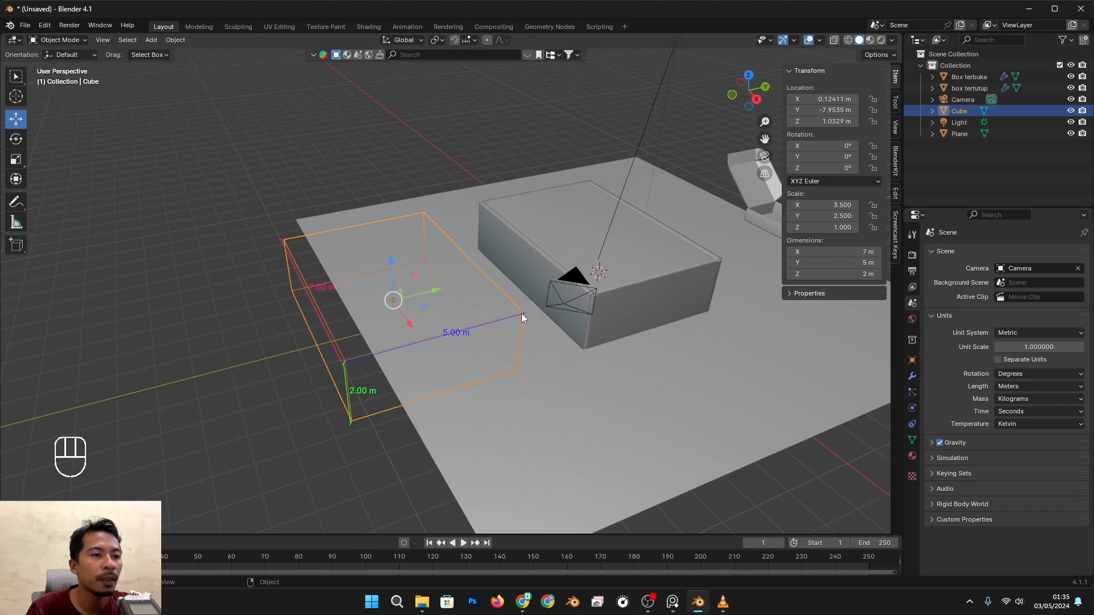
alt+middle_drag(450, 323, 446, 370)
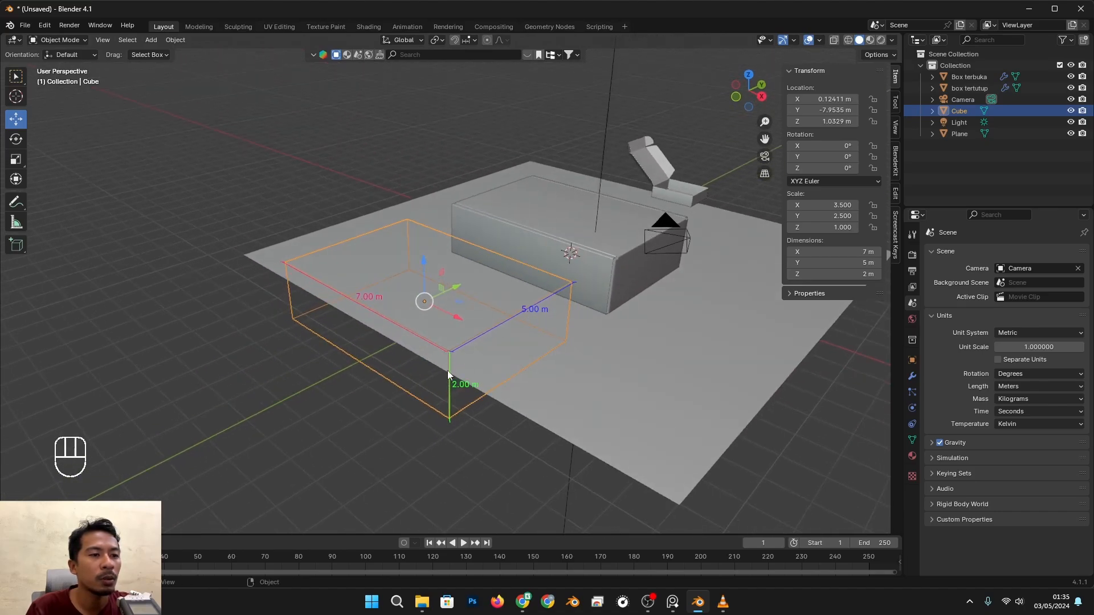
scroll(623, 336, up, 1)
click(857, 252)
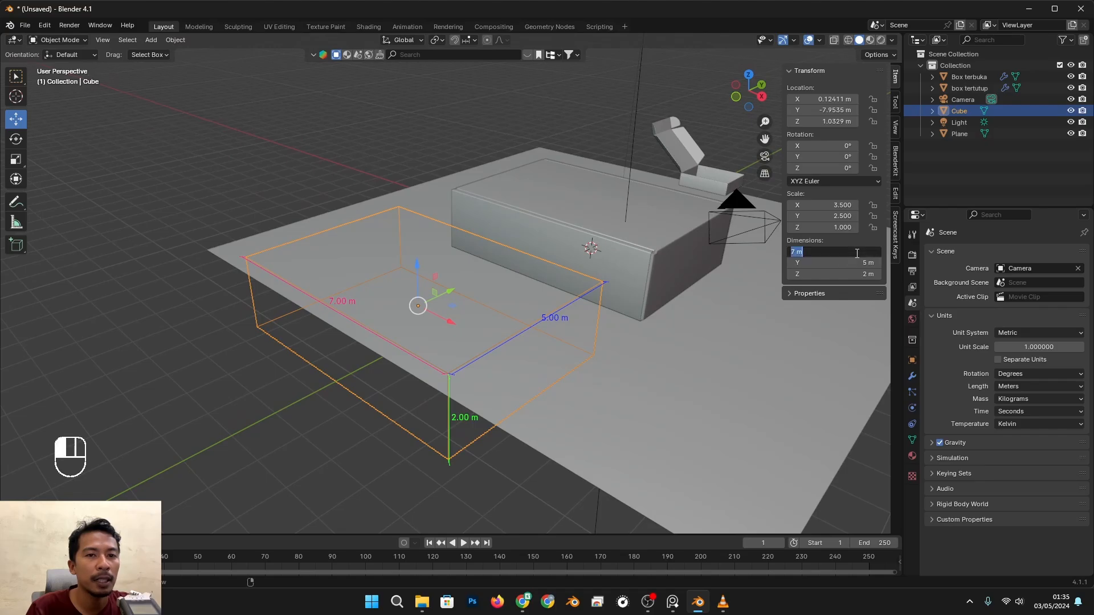
text(5)
key(Return)
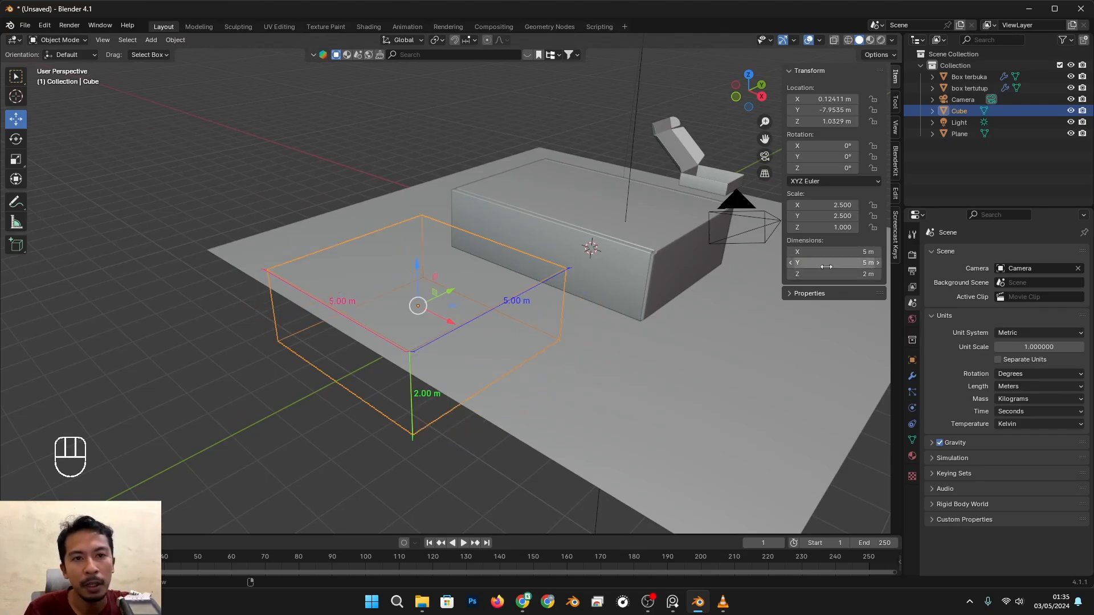
Try setting the reference cube's Z dimension to 5 m, and undo the change
click(830, 274)
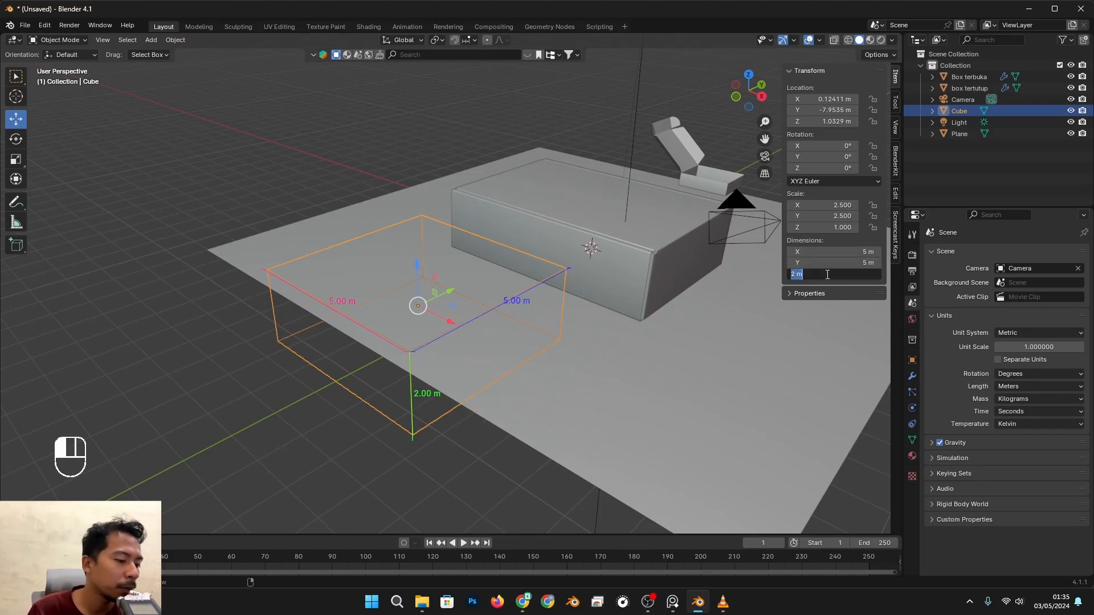
text(5)
key(Return)
scroll(680, 263, down, 2)
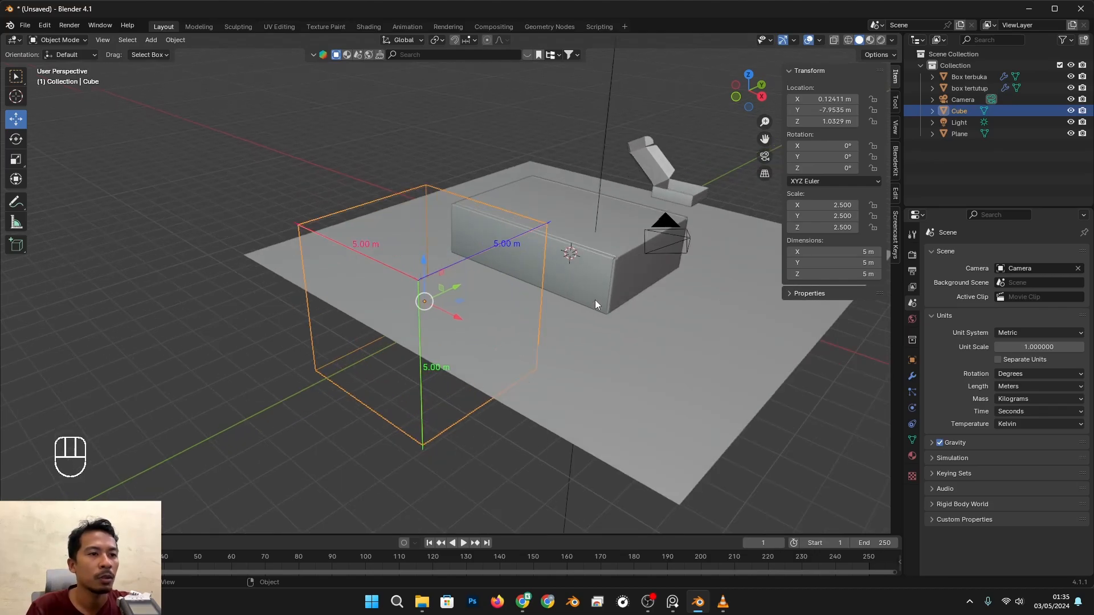
scroll(594, 300, up, 2)
key(ctrl+z)
Move the reference cube along Y to sit beside the closed box, and select the closed box
mouse_move(647, 342)
alt+mouse_down()
mouse_move(627, 357)
mouse_move(620, 336)
mouse_move(647, 341)
mouse_move(634, 342)
alt+mouse_up()
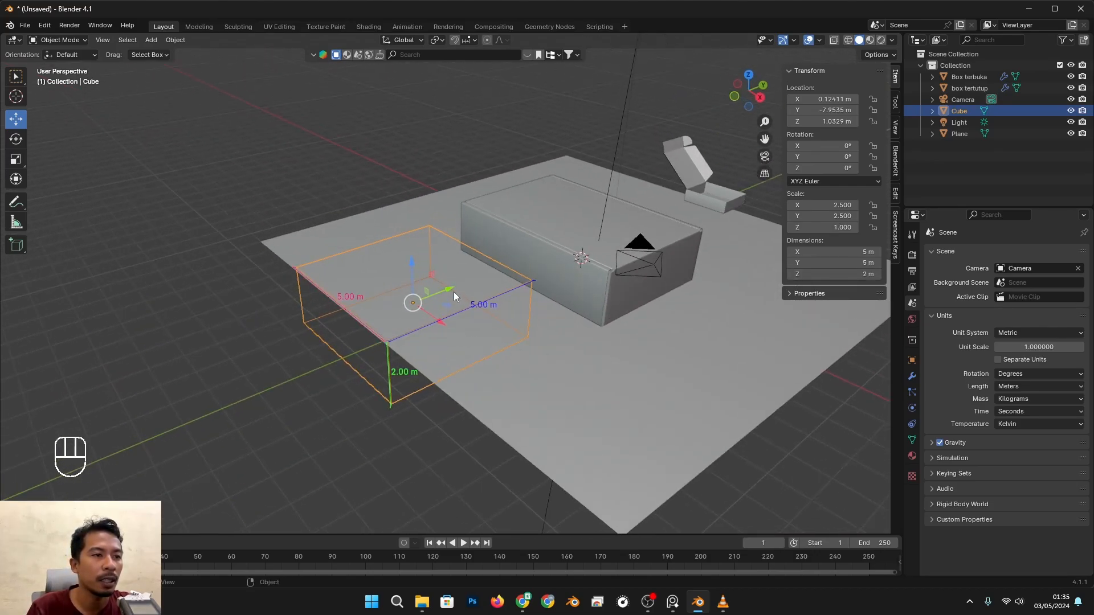
drag(453, 292, 493, 276)
alt+drag(601, 298, 558, 310)
click(679, 292)
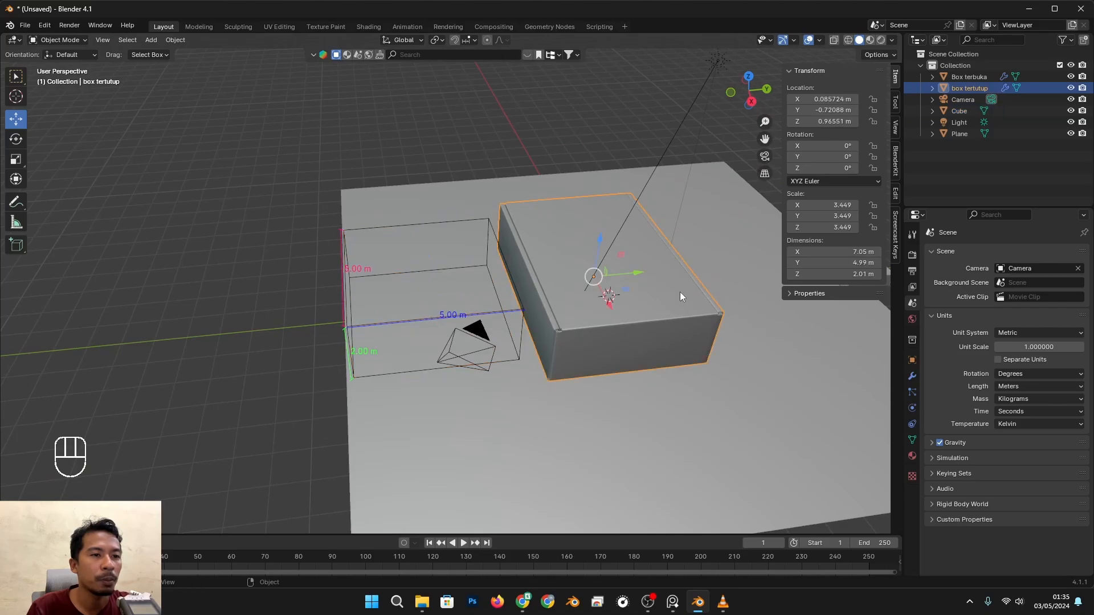
Duplicate the closed box and move the copy along Y and X until its edges align with the reference cube's corner from above
key(shift+d)
right_click(632, 269)
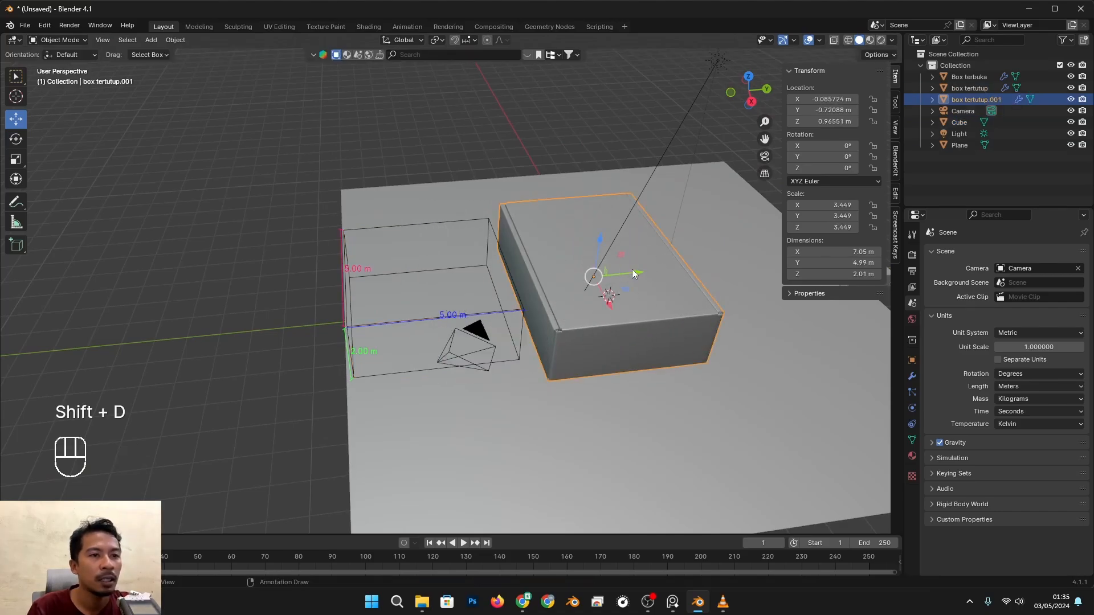
drag(632, 271, 471, 306)
right_click(471, 306)
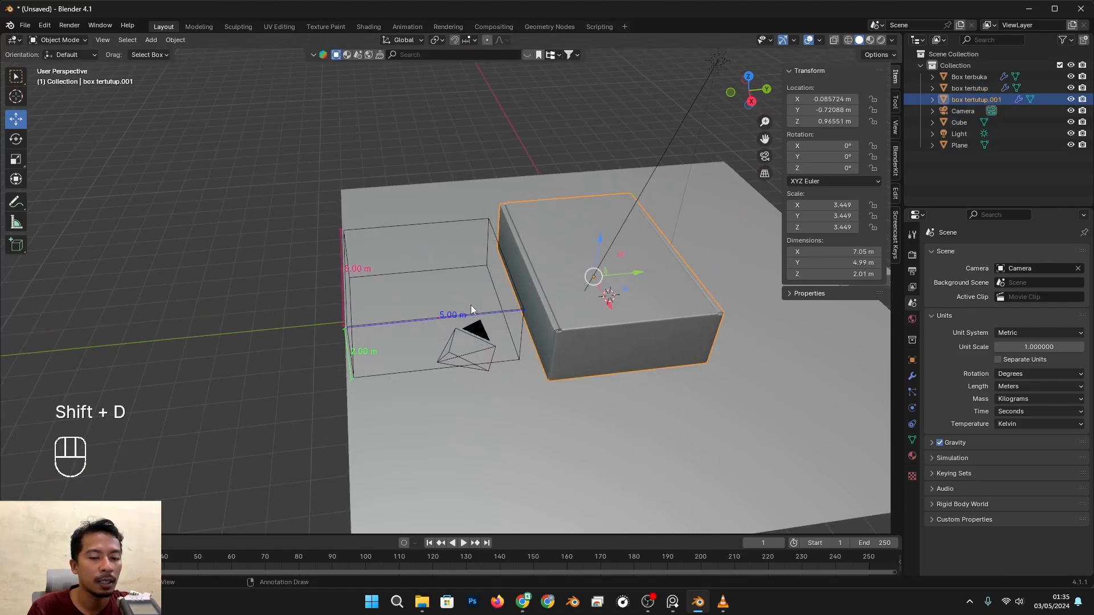
key(KP_7)
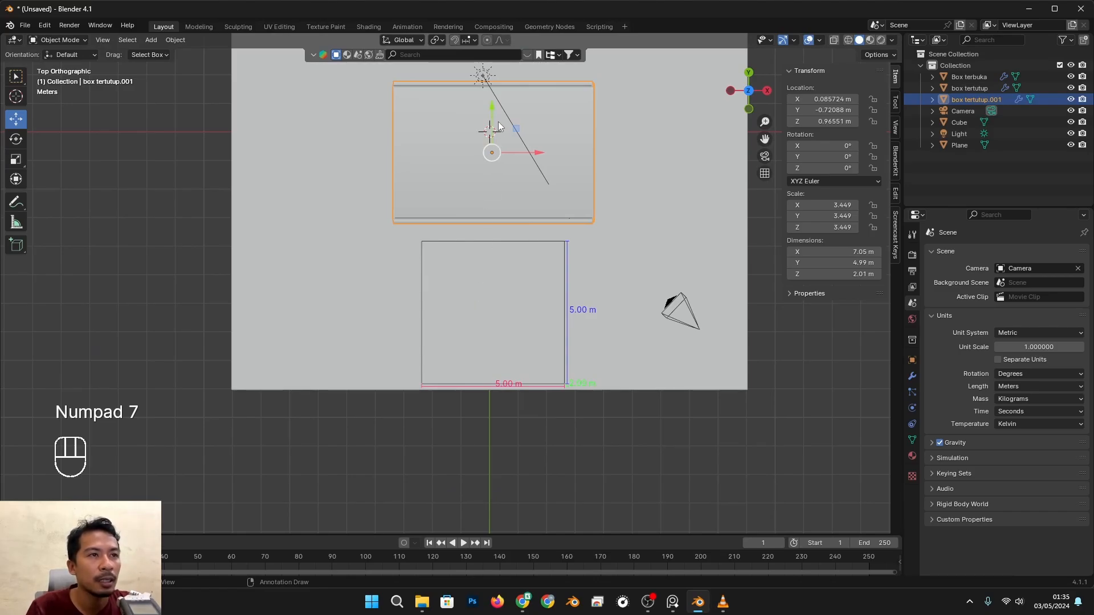
drag(498, 125, 510, 271)
scroll(530, 287, up, 3)
alt+shift+drag(611, 416, 570, 409)
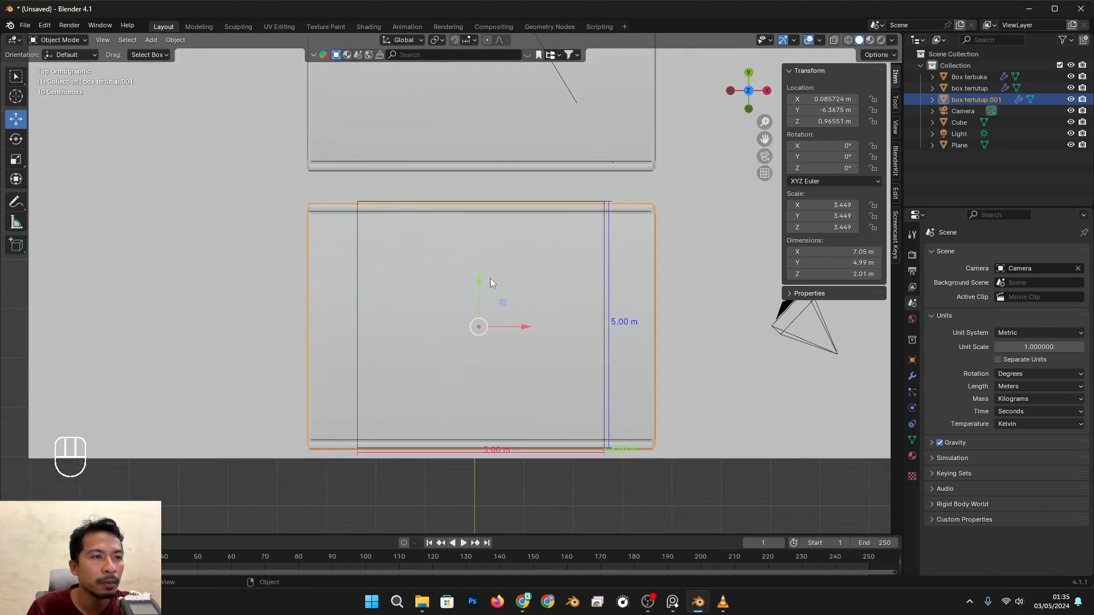
shift+drag(478, 286, 487, 282)
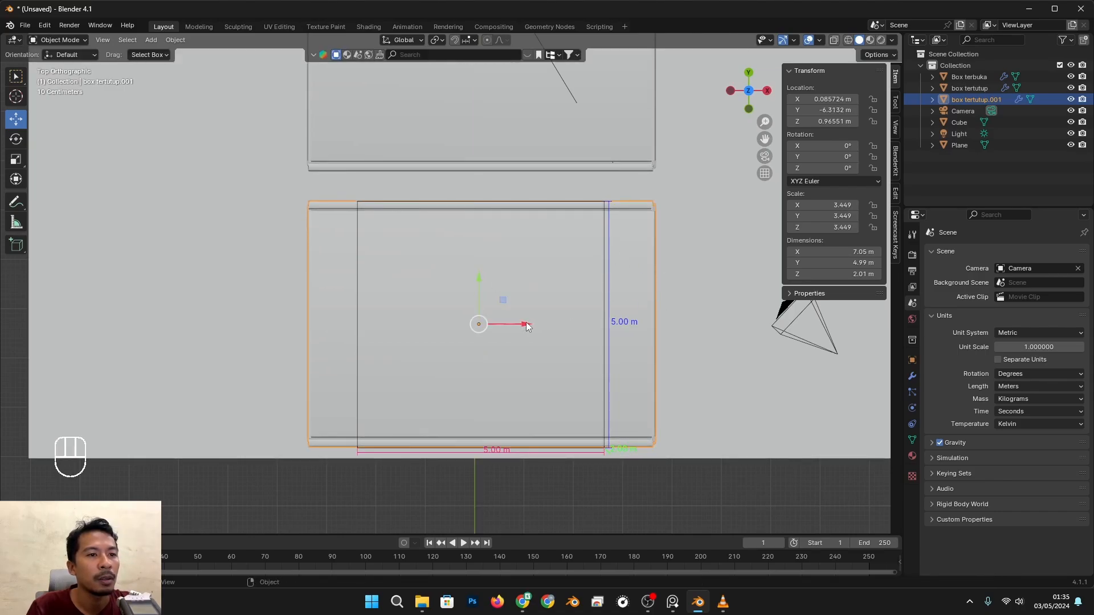
drag(526, 326, 576, 342)
Move the copy's vertices at the +X end along X to match the reference cube's 5 m length, and return to Object Mode
key(Tab)
key(alt+z)
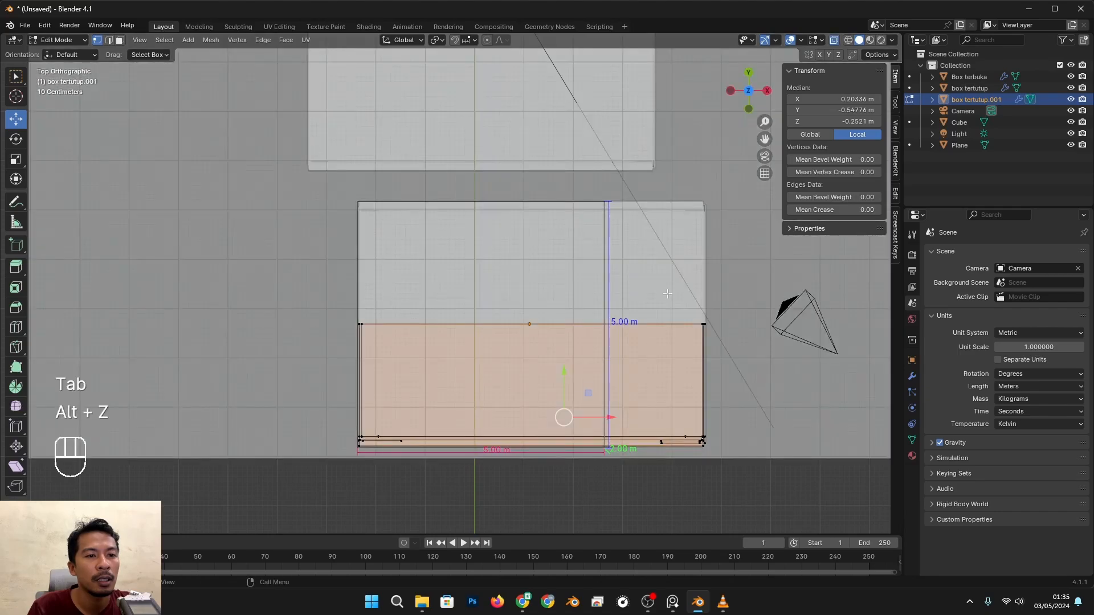
drag(667, 292, 762, 473)
key(alt+z)
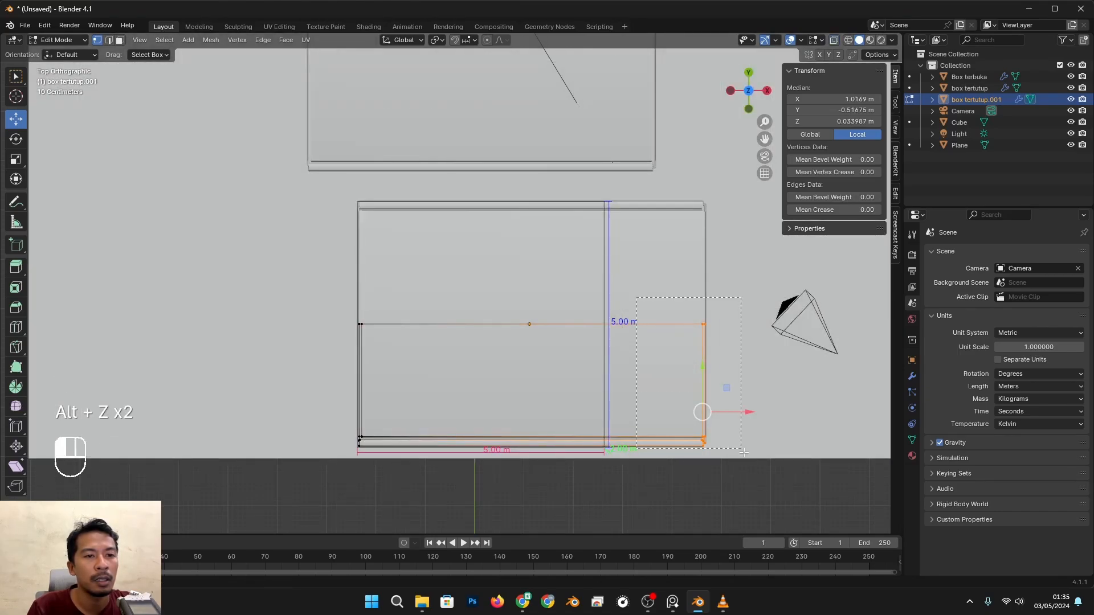
key(alt+z)
click(645, 306)
drag(645, 306, 769, 484)
drag(740, 420, 634, 424)
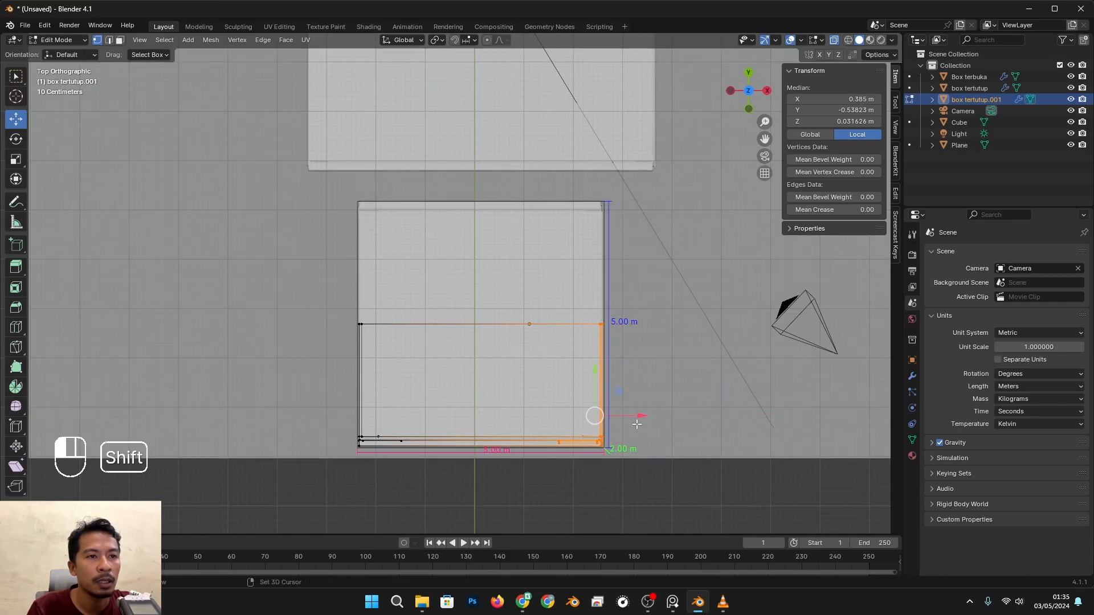
scroll(634, 423, down, 3)
middle_drag(635, 423, 527, 375)
key(alt+z)
scroll(555, 349, up, 4)
key(Tab)
Move the original closed box about 3.14 m along Y, away from the resized copy
scroll(555, 348, down, 2)
scroll(505, 401, up, 4)
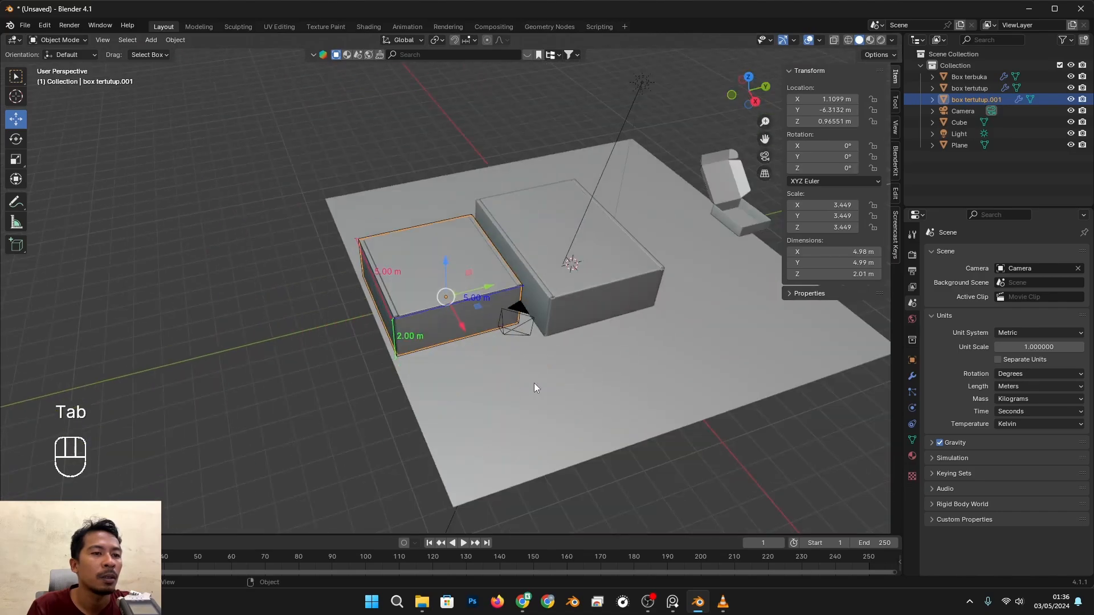
alt+middle_drag(534, 382, 463, 335)
scroll(463, 334, up, 3)
scroll(462, 336, up, 2)
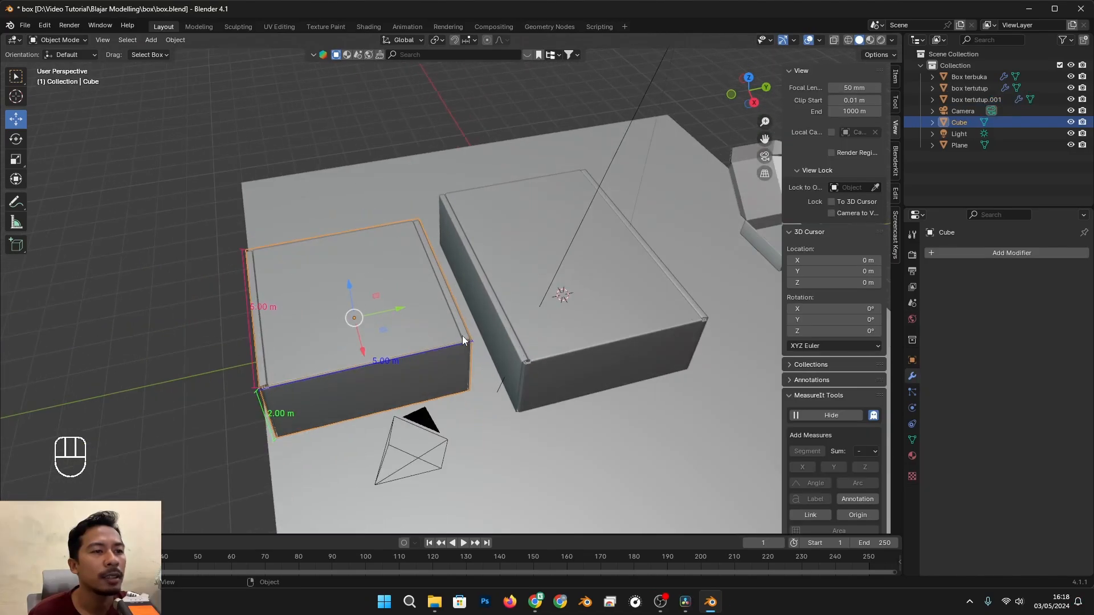
click(511, 328)
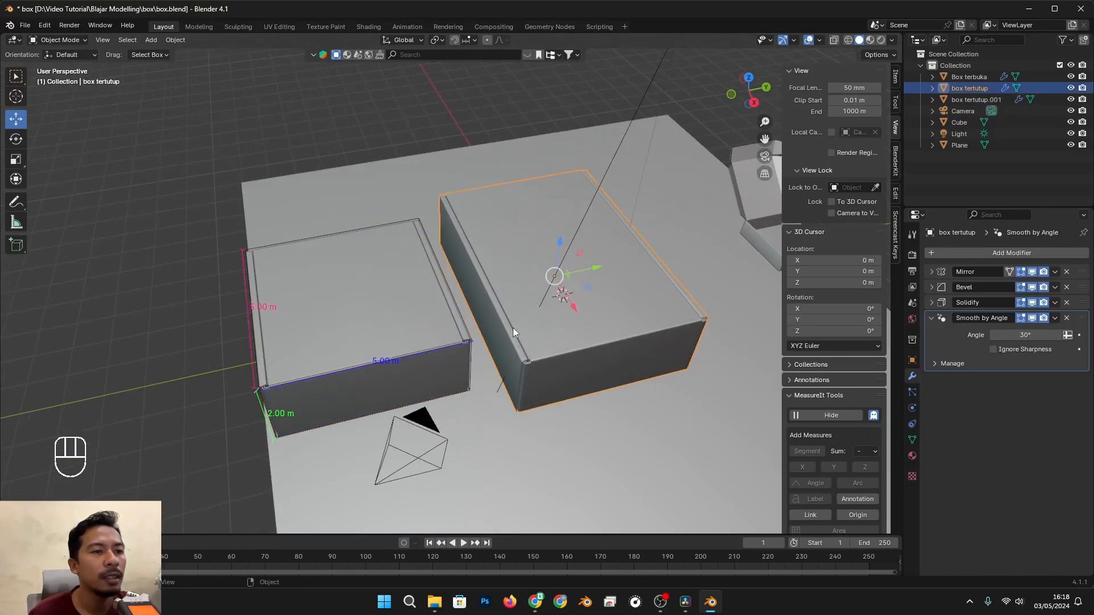
click(407, 355)
alt+middle_drag(287, 396, 329, 379)
click(569, 350)
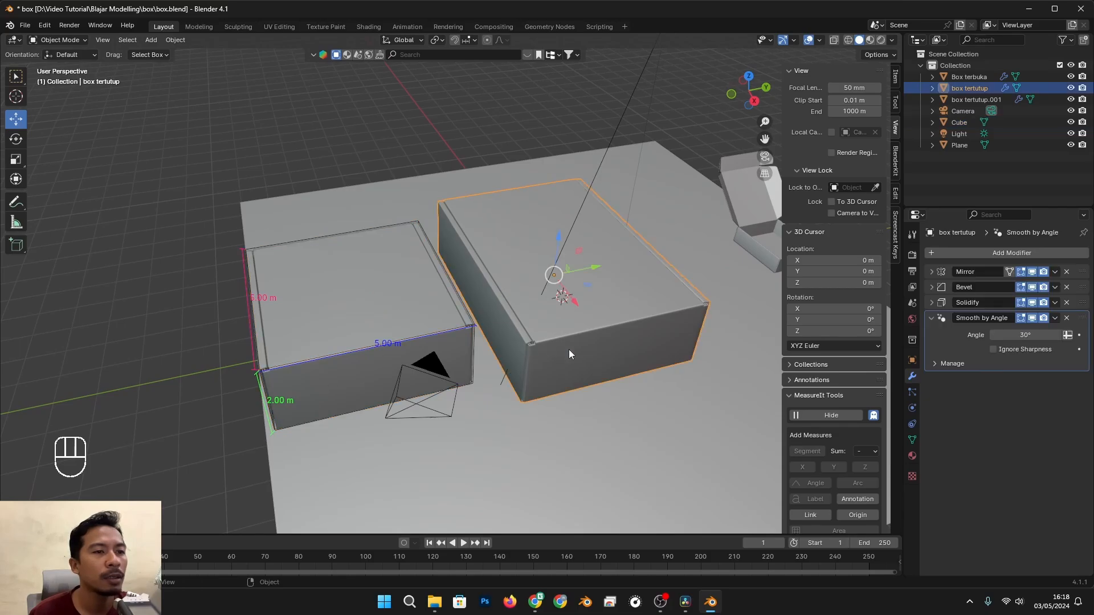
alt+shift+middle_drag(568, 350, 442, 374)
scroll(433, 367, down, 5)
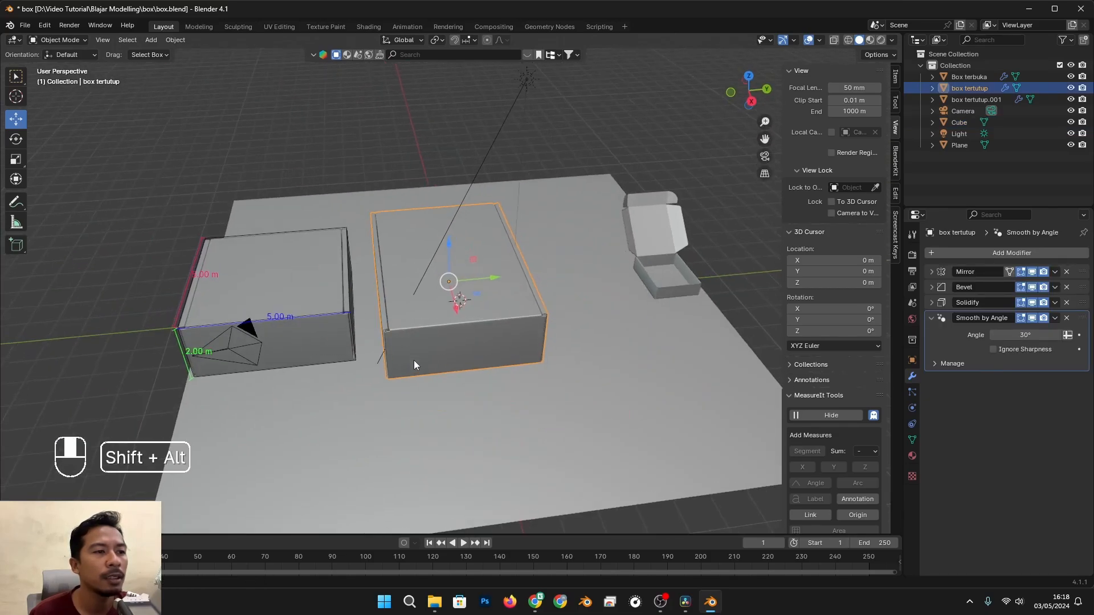
drag(490, 282, 575, 273)
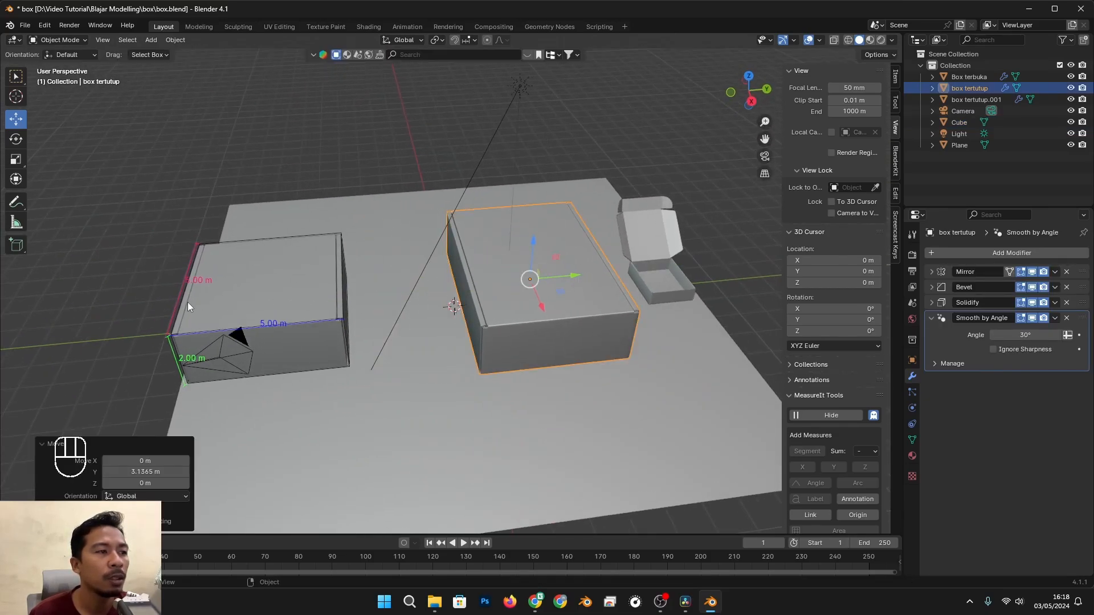
Move the reference cube along Y clear of the resized copy, and bring the copy closer to the original closed box
click(182, 301)
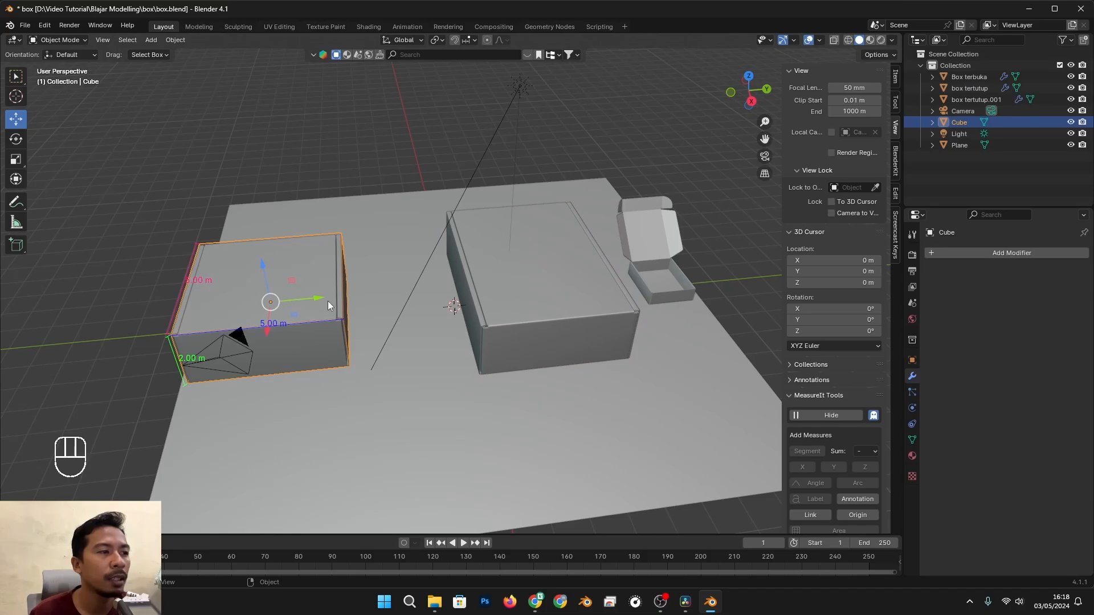
drag(327, 300, 436, 303)
click(202, 329)
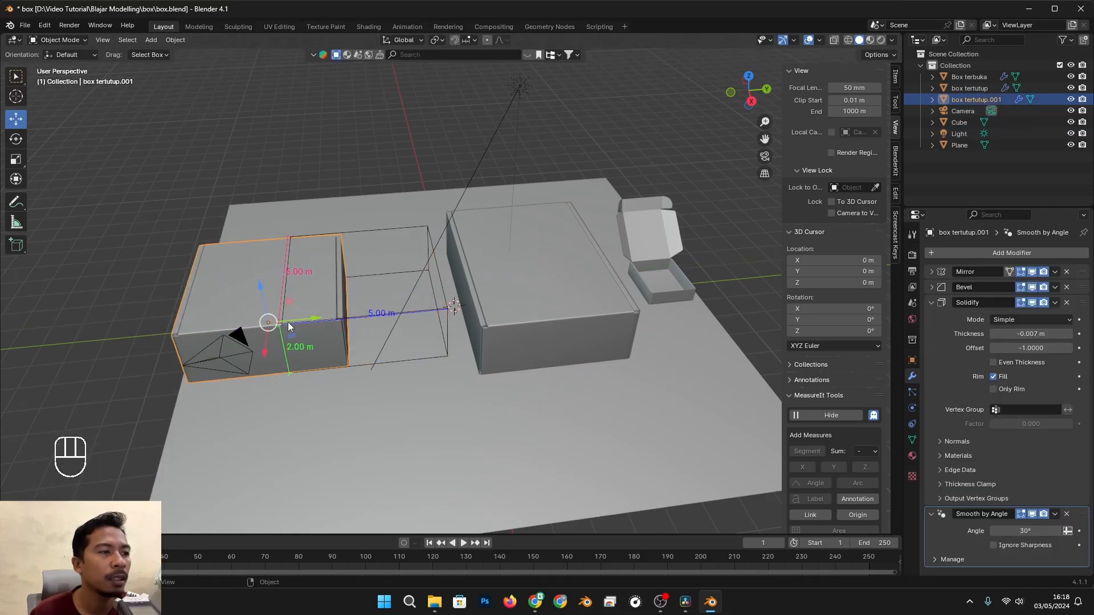
click(452, 310)
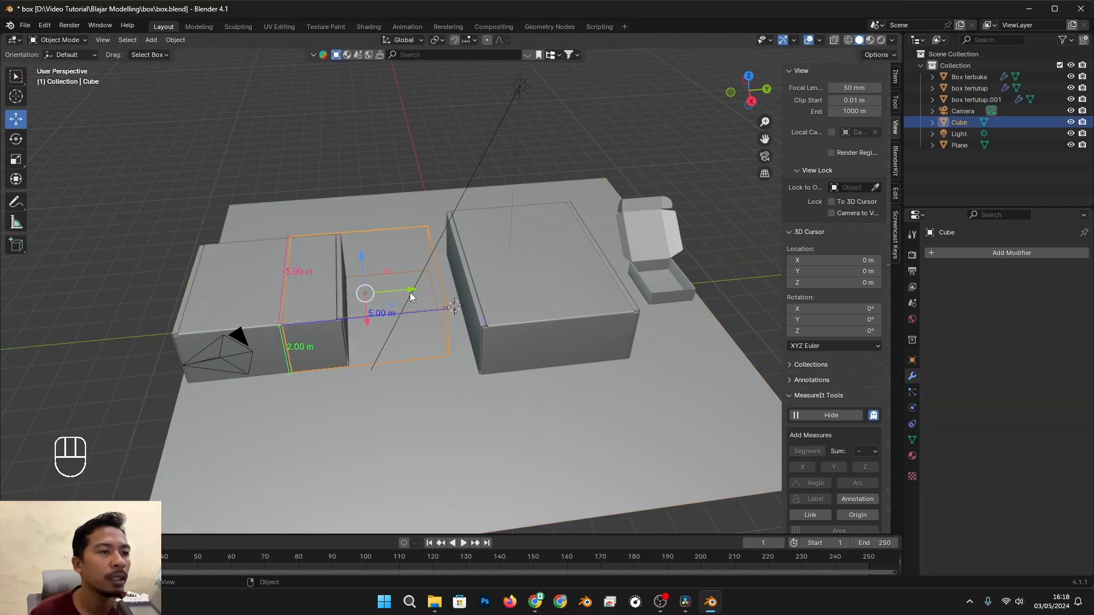
drag(410, 296, 109, 304)
click(305, 322)
drag(309, 321, 431, 311)
Add a MeasureIt segment between the top and bottom vertices at one vertical corner of the resized copy
scroll(374, 421, up, 5)
alt+middle_drag(374, 422, 438, 368)
key(Tab)
scroll(444, 297, up, 1)
scroll(442, 303, down, 3)
scroll(437, 311, up, 2)
key(alt+z)
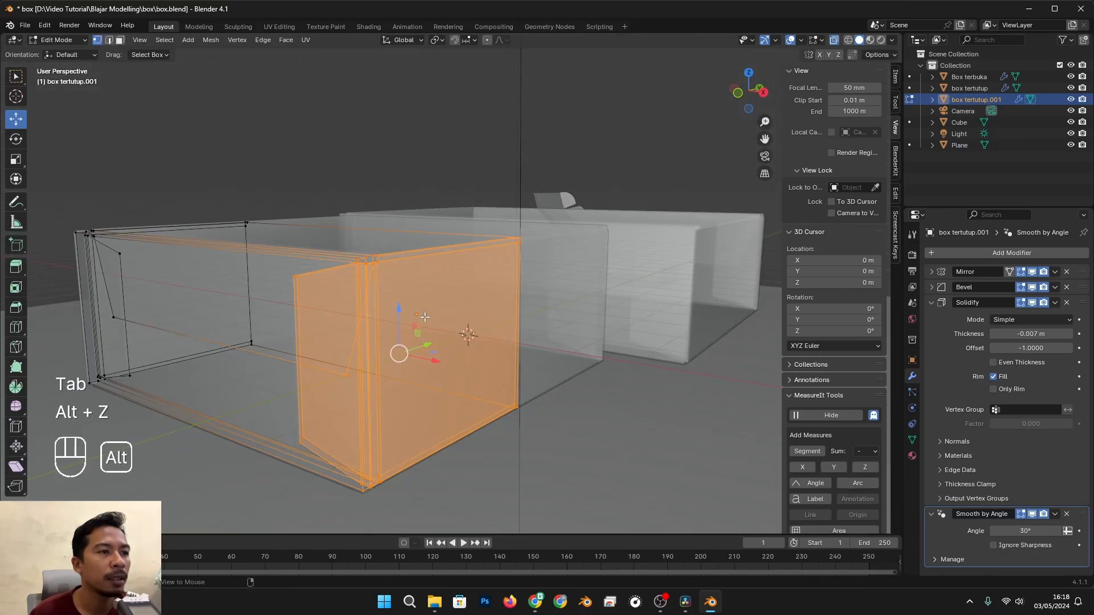
key(alt+z)
middle_drag(425, 317, 436, 245)
key(alt+z)
scroll(452, 173, down, 4)
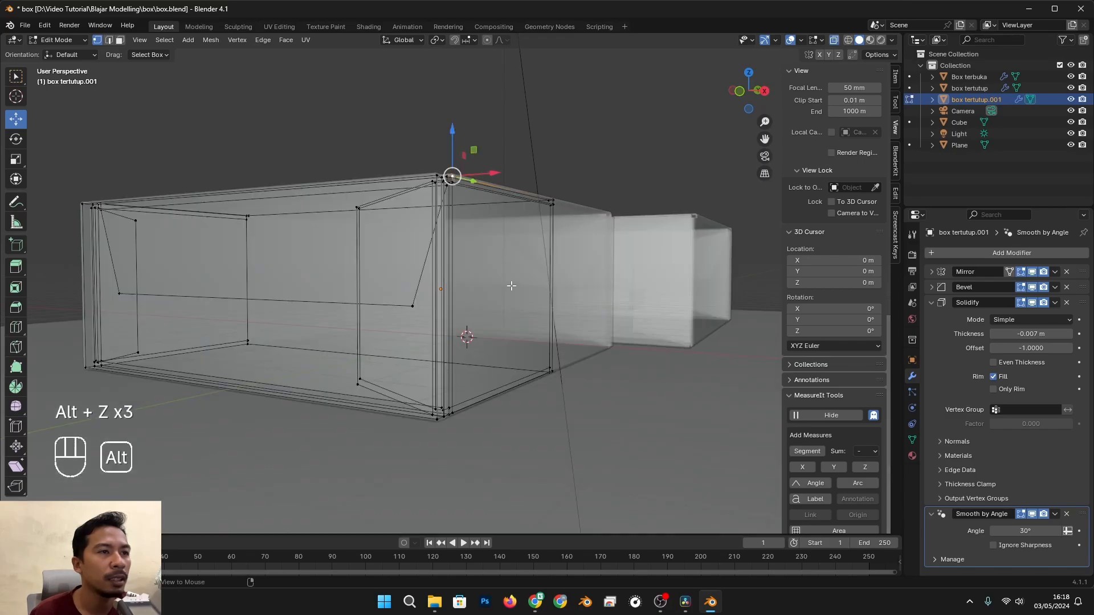
alt+middle_drag(452, 174, 367, 219)
scroll(422, 348, up, 2)
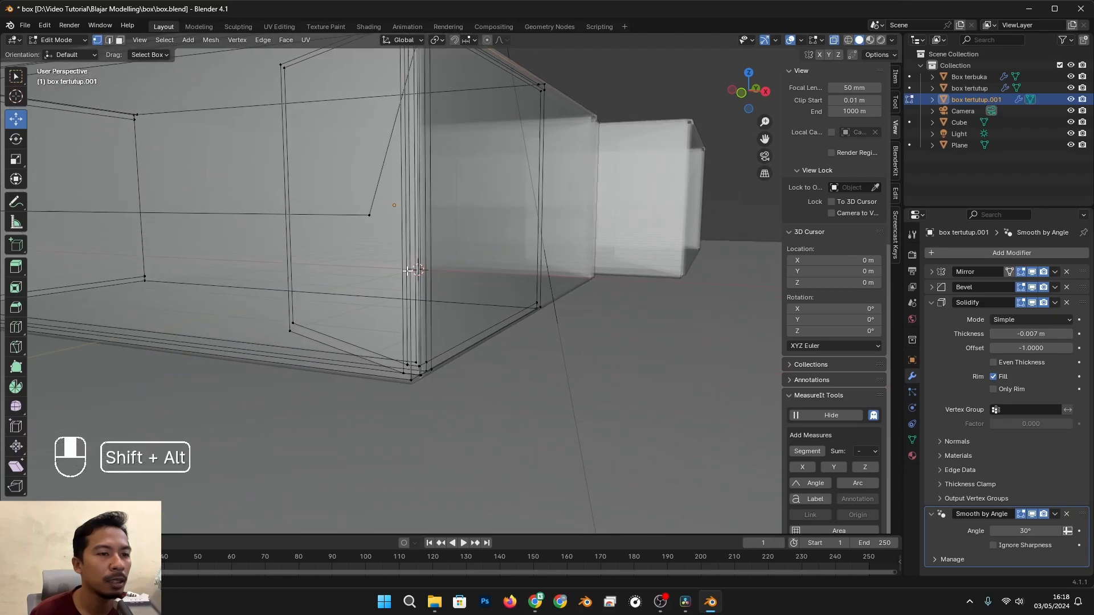
shift+click(434, 370)
scroll(493, 330, down, 5)
alt+middle_drag(493, 330, 463, 347)
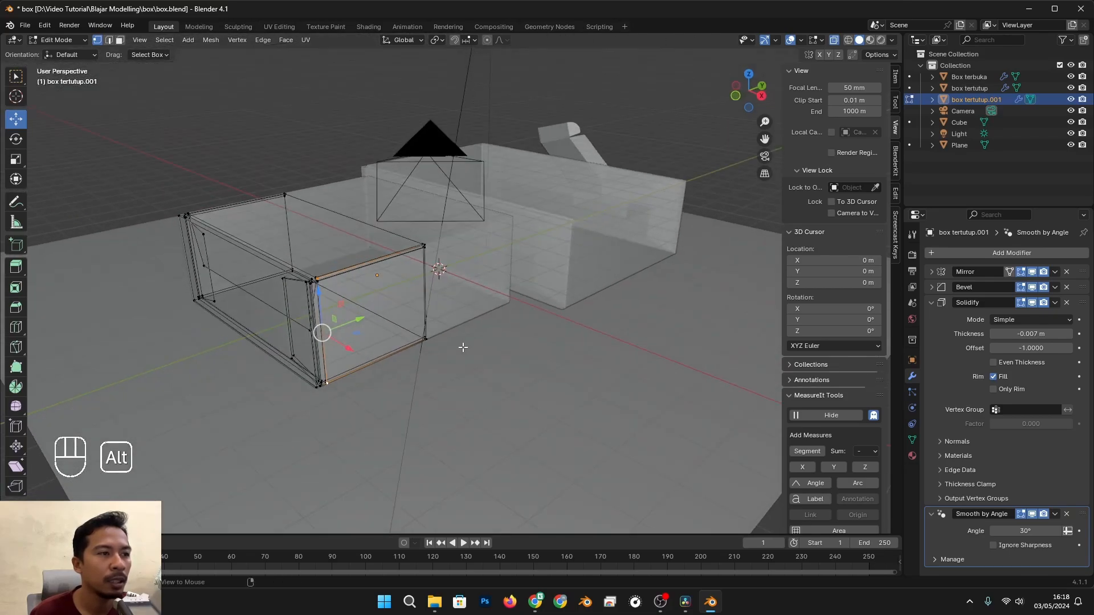
scroll(463, 347, up, 2)
key(alt+z)
alt+shift+middle_drag(391, 332, 448, 324)
key(alt+z)
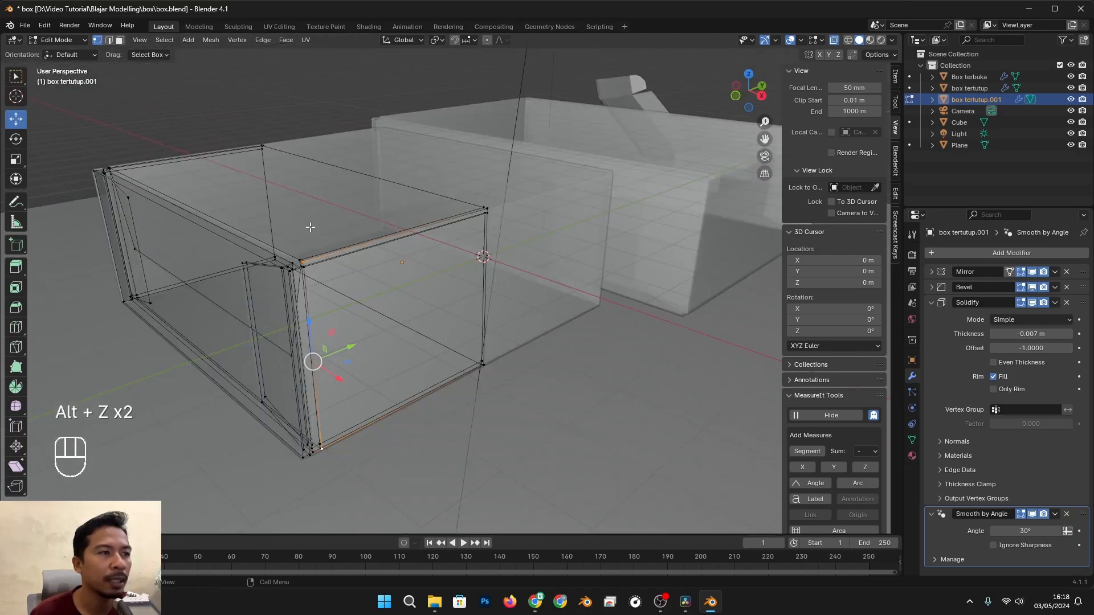
alt+middle_drag(334, 414, 338, 391)
key(alt+z)
alt+middle_drag(437, 376, 449, 378)
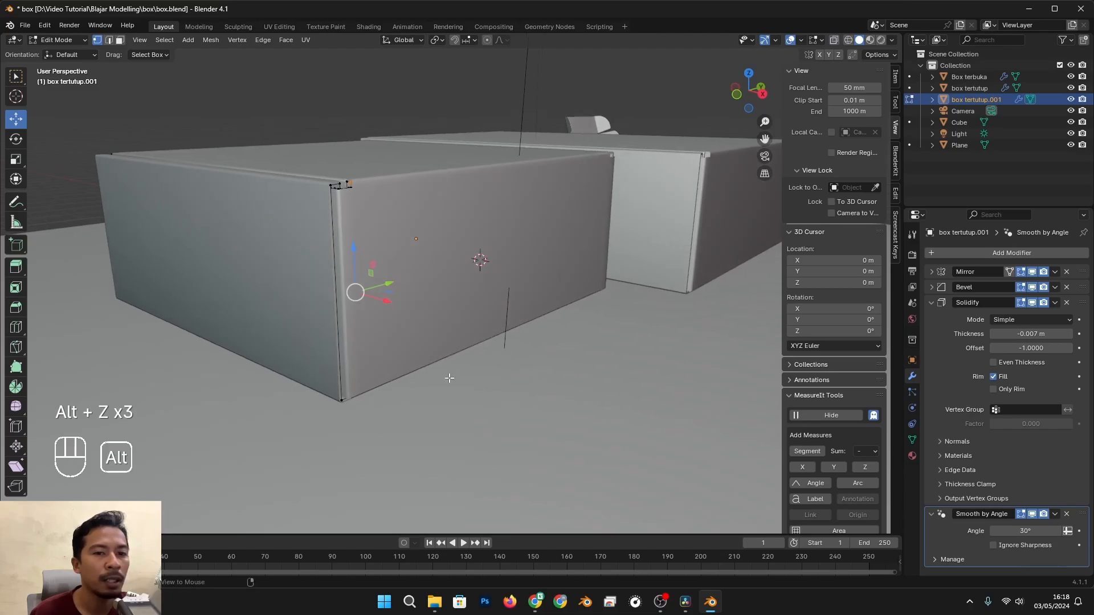
scroll(824, 434, down, 3)
click(809, 391)
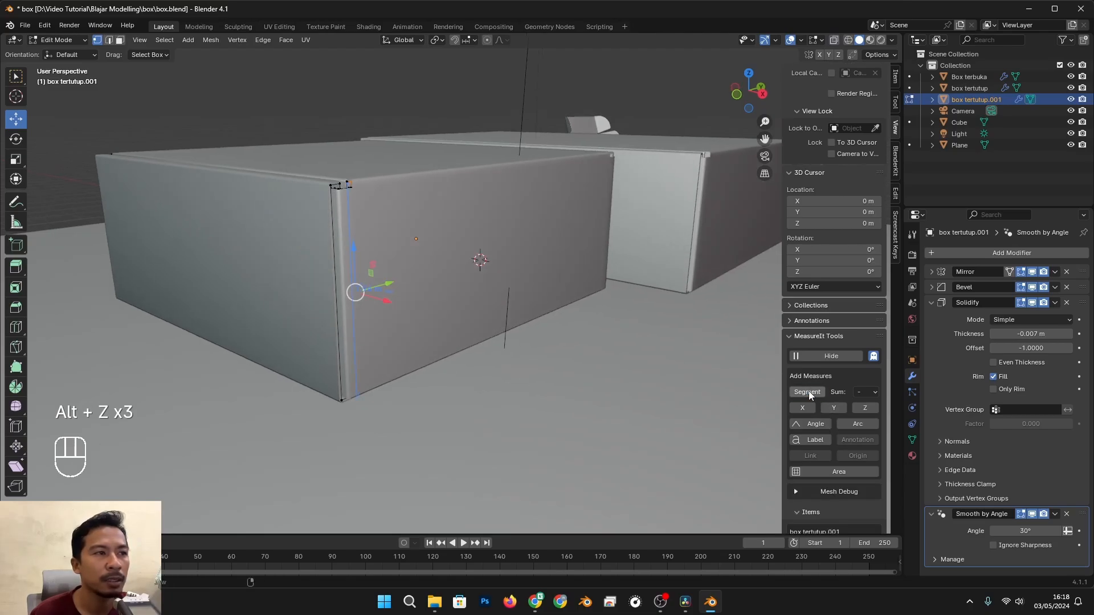
Examine the height measurement and the folded flap geometry at the resized copy's corner
scroll(530, 327, down, 1)
alt+middle_drag(439, 309, 481, 325)
scroll(481, 325, up, 3)
alt+shift+middle_drag(643, 404, 537, 368)
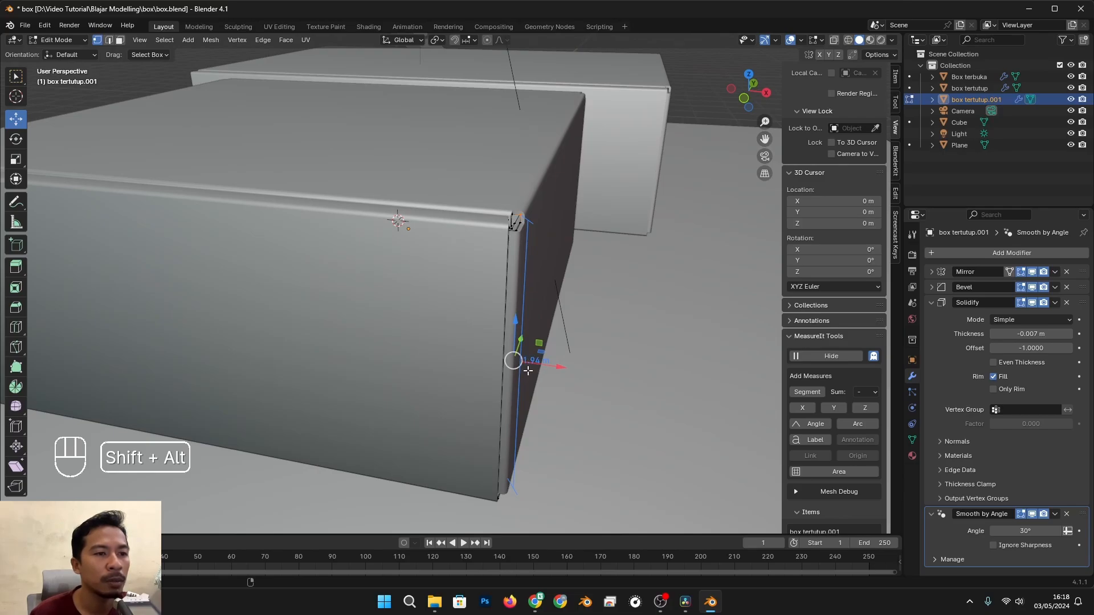
scroll(532, 368, down, 2)
scroll(526, 345, up, 2)
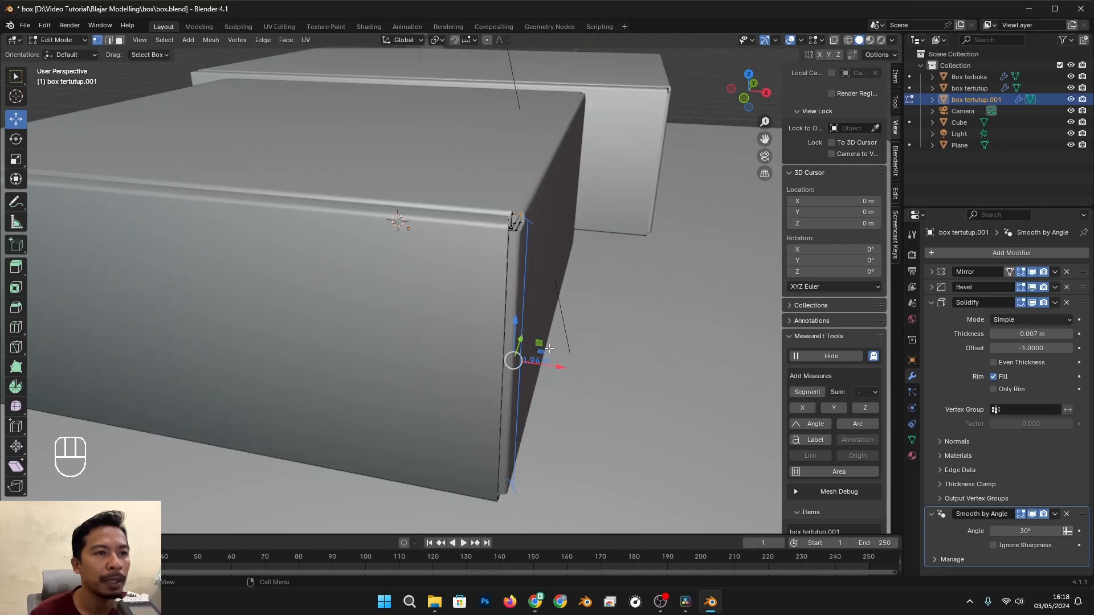
alt+middle_drag(553, 264, 535, 253)
alt+shift+middle_drag(534, 253, 575, 340)
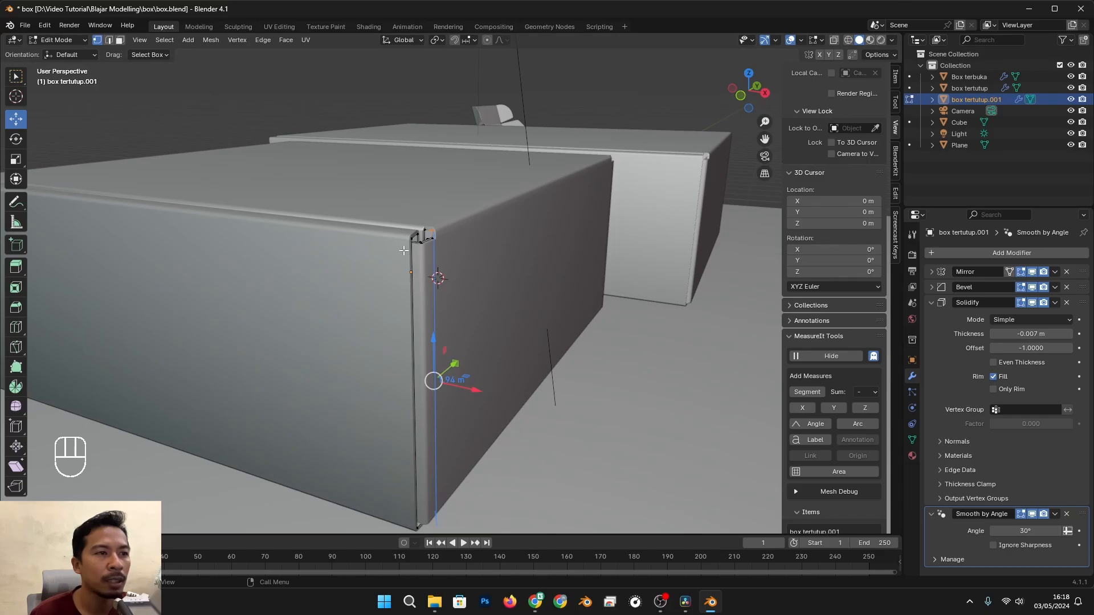
scroll(444, 219, up, 2)
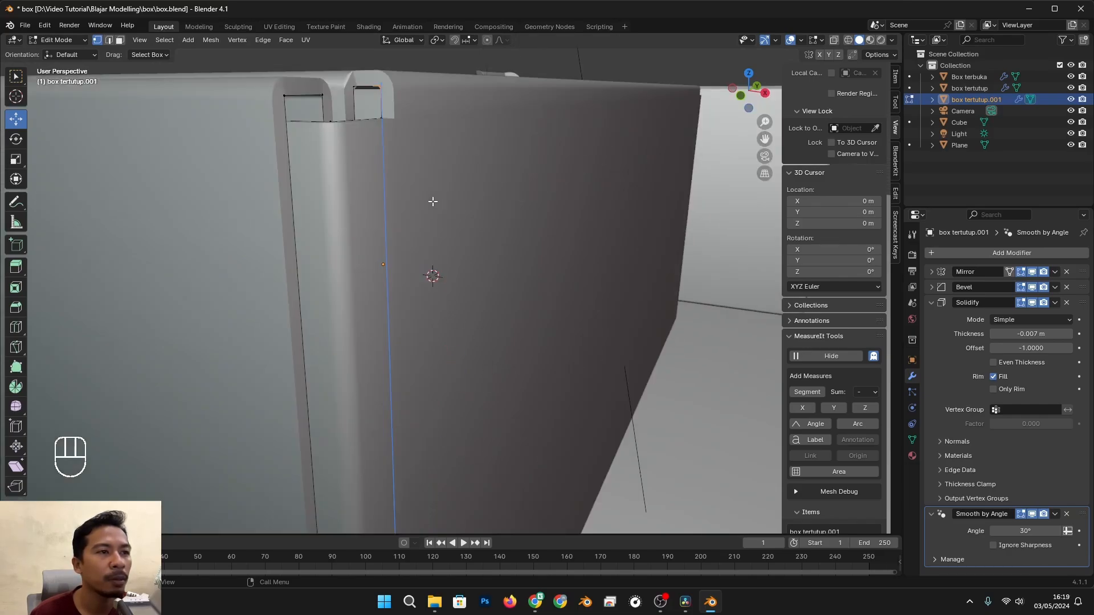
alt+shift+middle_drag(434, 201, 481, 281)
alt+shift+middle_drag(526, 427, 525, 382)
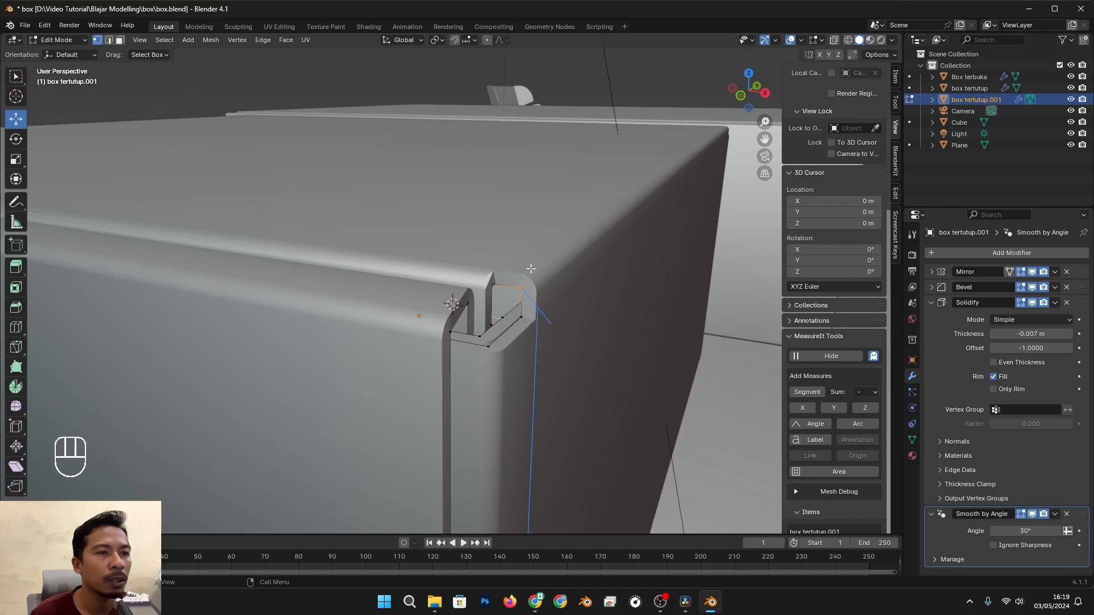
scroll(560, 316, down, 5)
alt+middle_drag(529, 336, 546, 383)
key(Tab)
key(Tab)
Add a MeasureIt segment between the two upper corner vertices along the resized copy's X-direction edge
alt+shift+middle_drag(332, 347, 470, 373)
scroll(490, 373, up, 2)
alt+shift+middle_drag(675, 384, 648, 331)
scroll(595, 352, up, 2)
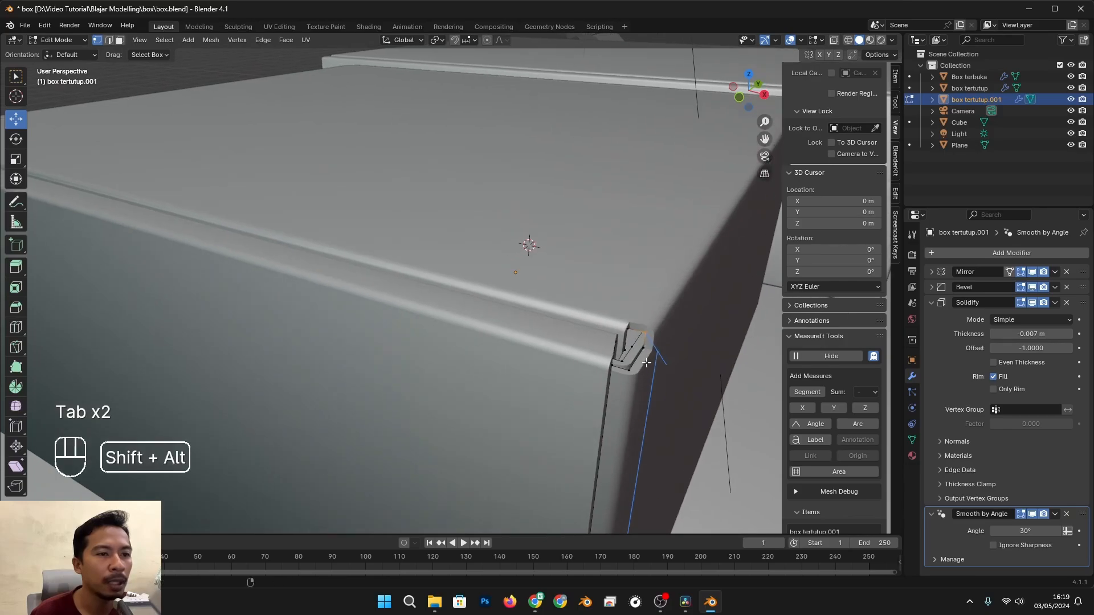
scroll(657, 335, down, 4)
alt+shift+middle_drag(433, 325, 621, 330)
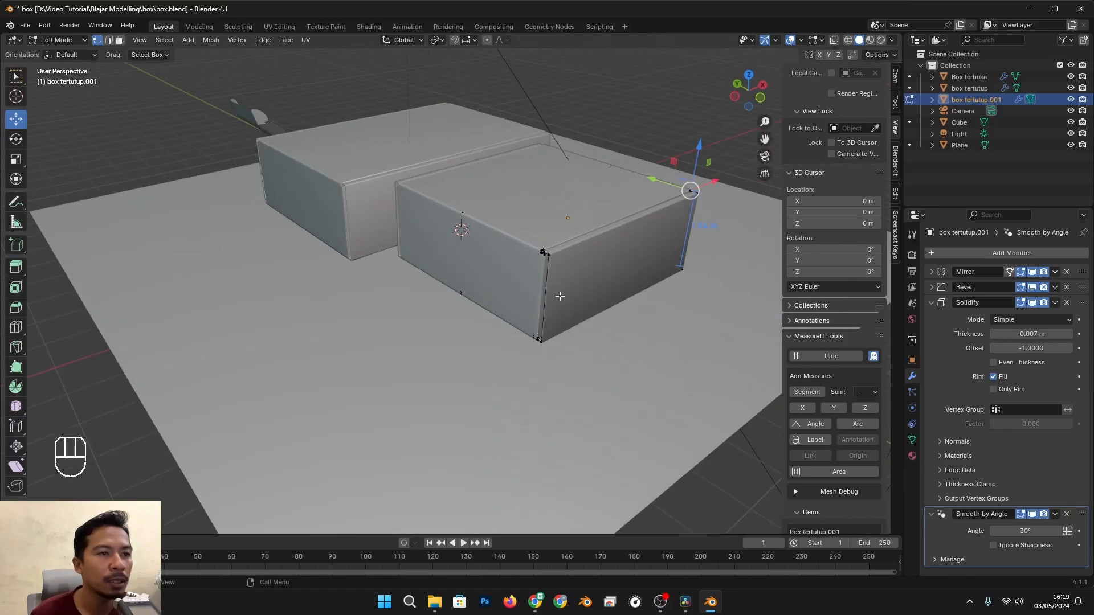
scroll(559, 296, up, 3)
alt+shift+middle_drag(558, 296, 459, 346)
scroll(546, 327, up, 2)
shift+click(556, 305)
scroll(561, 310, down, 3)
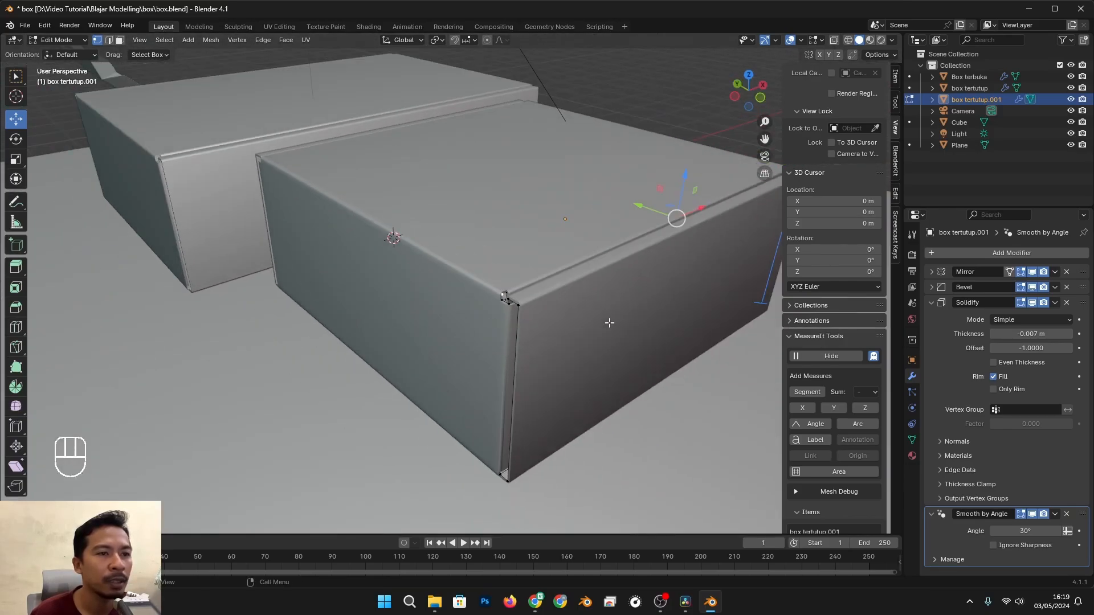
alt+shift+middle_drag(608, 322, 439, 365)
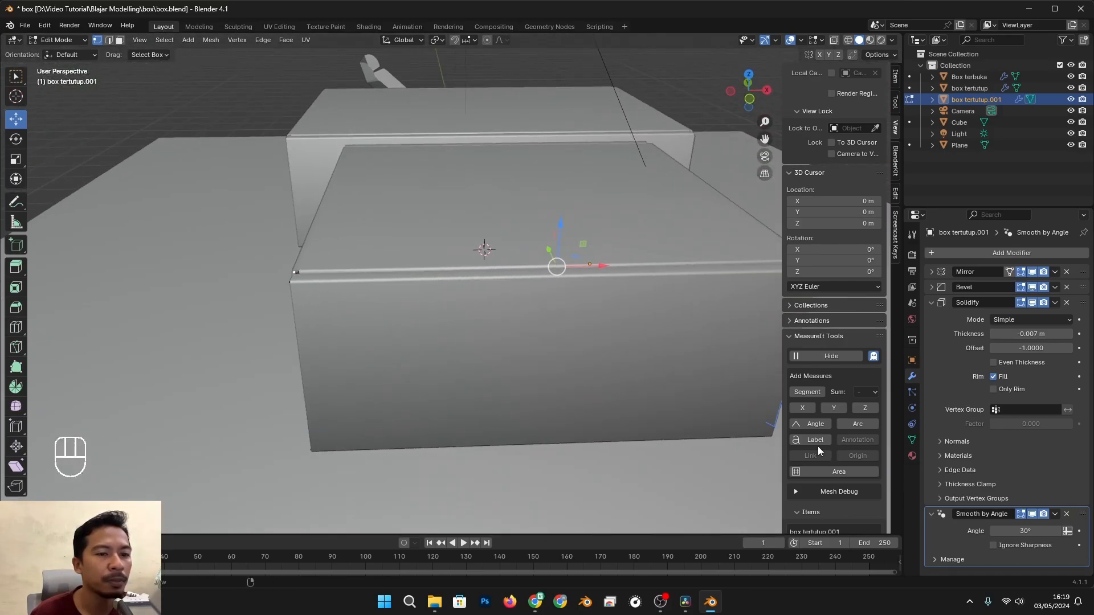
click(808, 394)
Compare the resized copy's segment measurements with the reference cube's dimensions, and inspect the measured corner closely
scroll(686, 386, down, 3)
alt+middle_drag(469, 359, 364, 331)
scroll(451, 282, up, 2)
scroll(470, 259, down, 6)
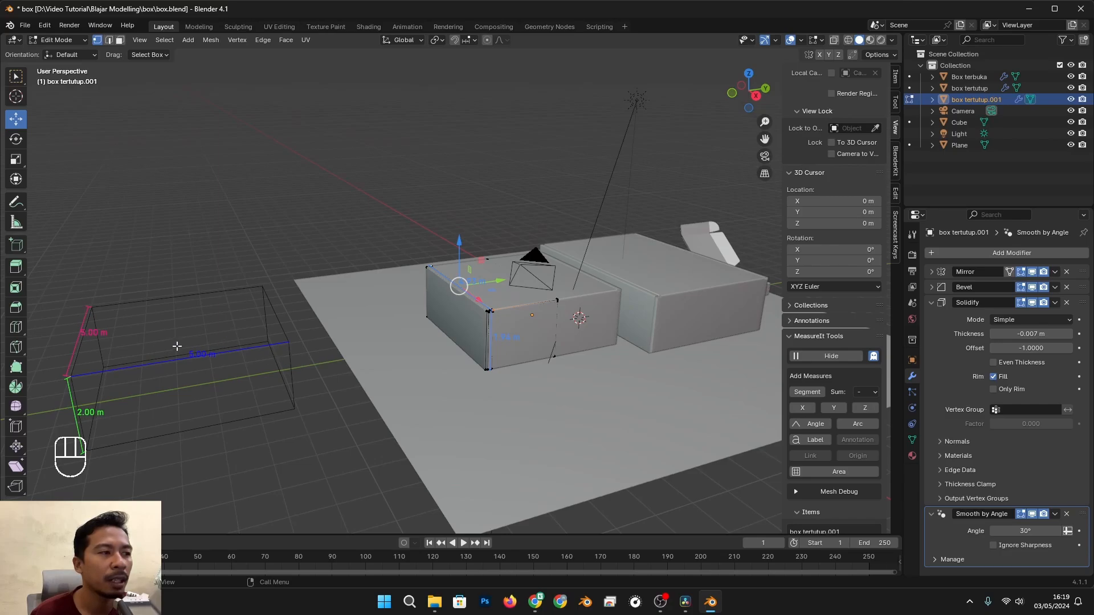
scroll(469, 287, up, 8)
shift+middle_drag(586, 439, 504, 323)
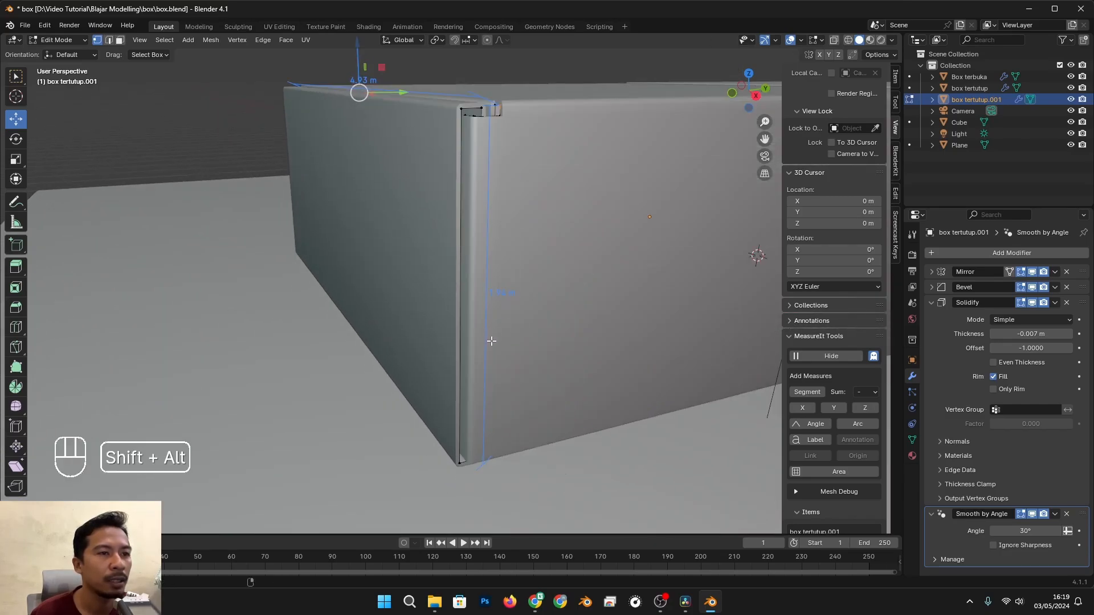
Inspect the folded edges at the resized copy's upper corner in both see-through and solid display
key(alt+z)
middle_drag(472, 369, 486, 371)
shift+middle_drag(603, 406, 506, 442)
key(alt+z)
middle_drag(556, 373, 537, 397)
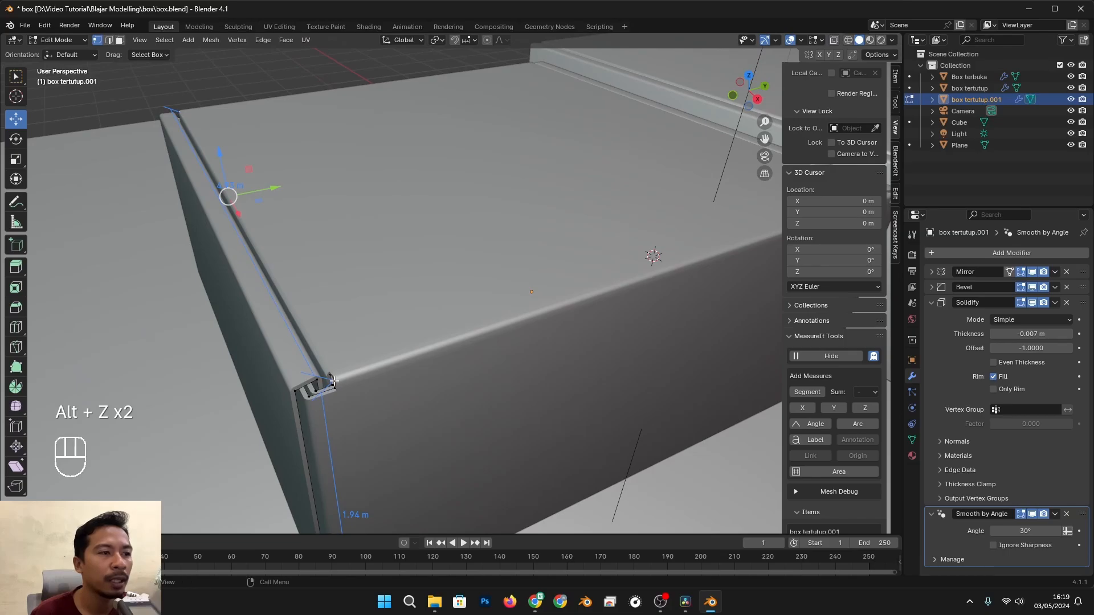
key(alt+z)
key(alt+z)
Add a MeasureIt segment along the resized copy's Y-direction upper edge, from the outer corner vertex to the vertex at the mirror midline
click(294, 389)
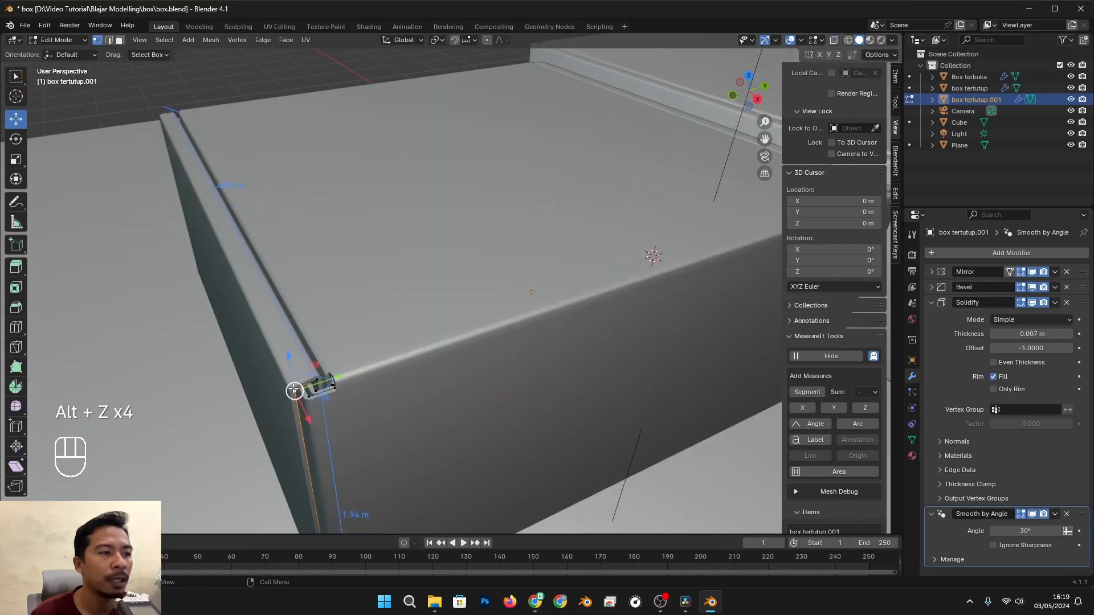
scroll(400, 355, down, 5)
mouse_move(603, 336)
shift+middle_down()
mouse_move(381, 400)
mouse_move(300, 388)
mouse_move(587, 346)
shift+middle_up()
scroll(300, 381, up, 5)
alt+drag(587, 346, 541, 362)
key(alt+z)
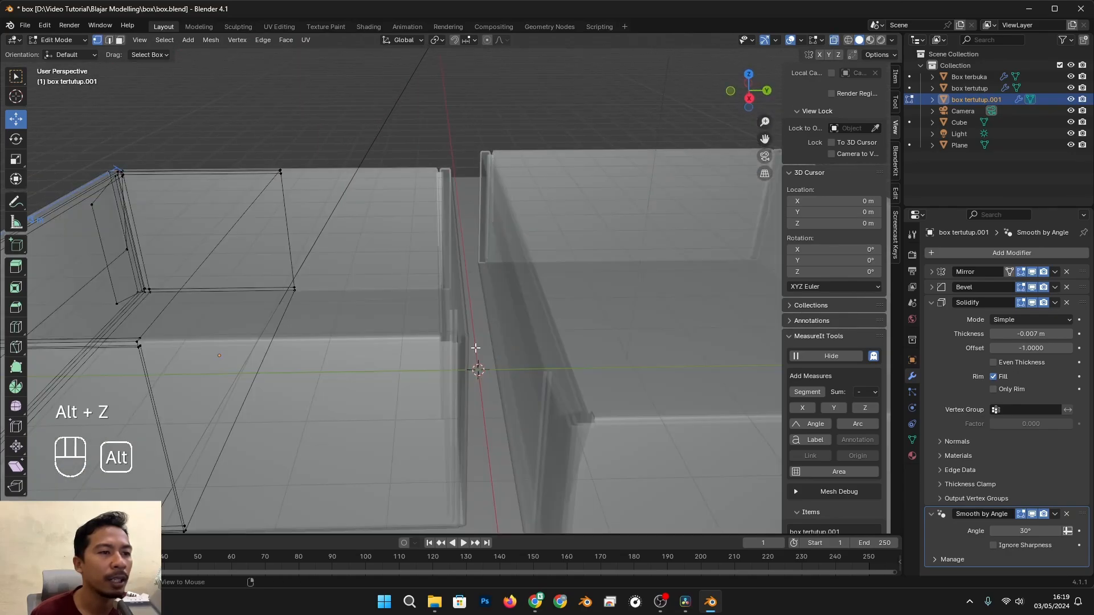
alt+drag(372, 352, 382, 346)
scroll(368, 349, down, 1)
scroll(368, 349, down, 2)
key(Tab)
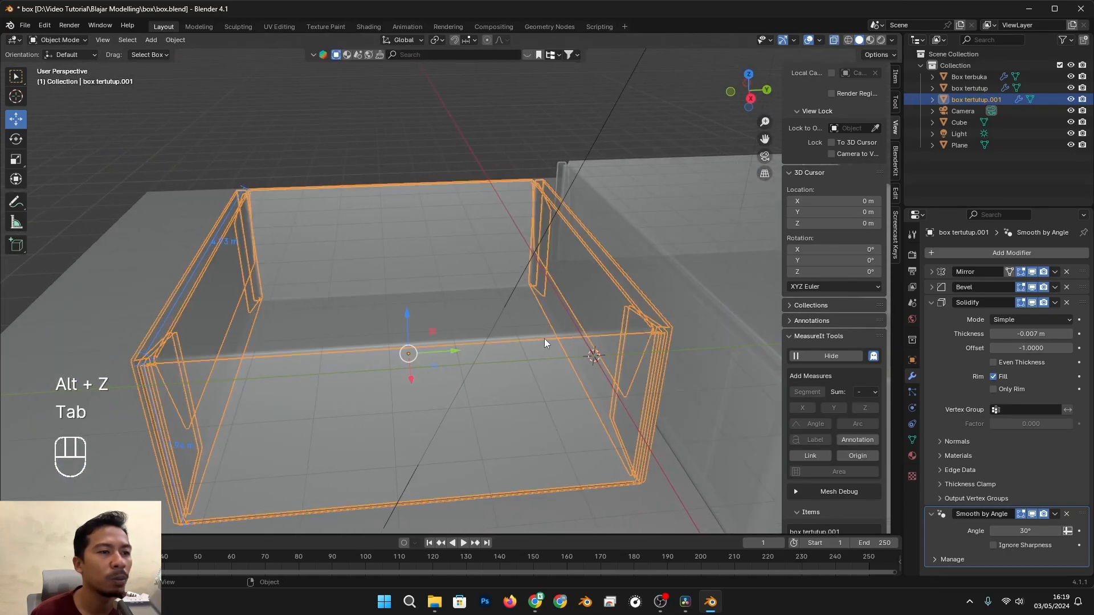
scroll(545, 338, down, 3)
key(ctrl+space)
key(ctrl+space)
key(z)
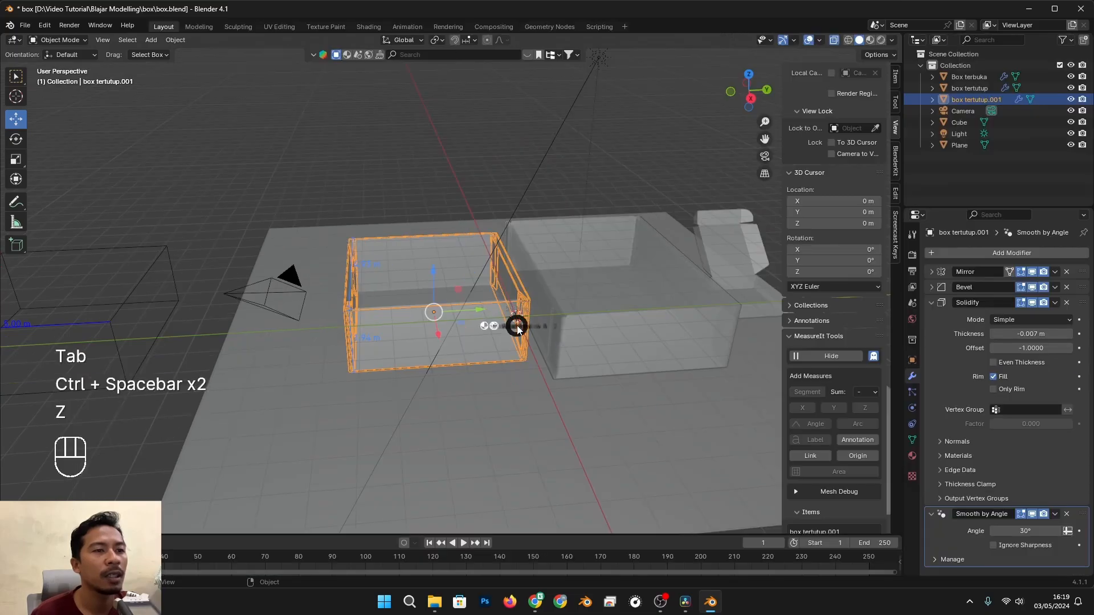
scroll(620, 330, up, 2)
key(alt+z)
scroll(645, 335, up, 2)
alt+shift+drag(645, 335, 553, 339)
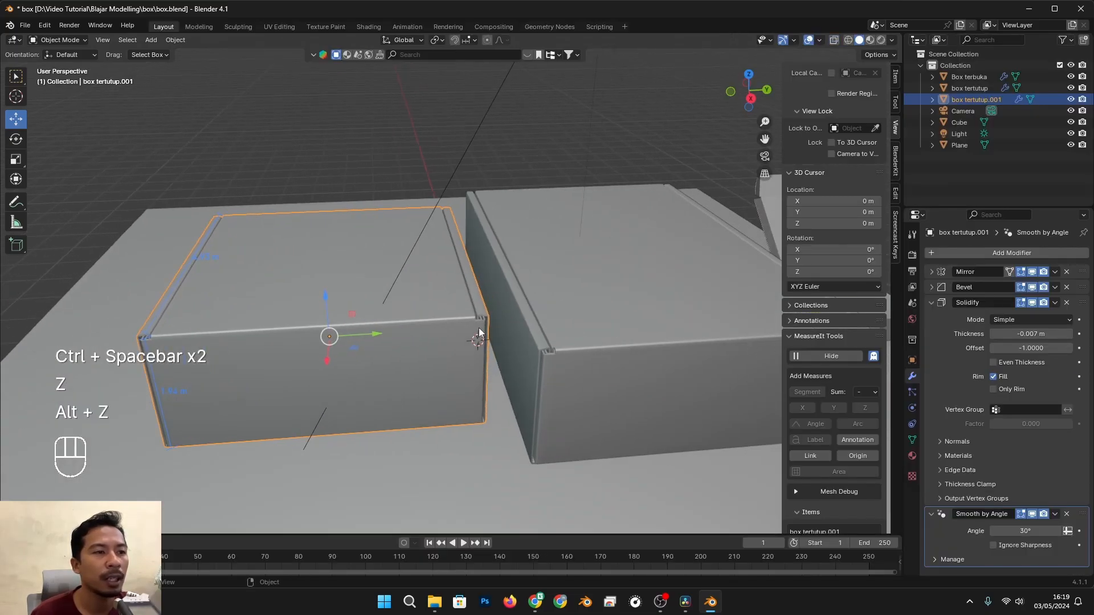
key(Tab)
key(alt+z)
alt+drag(478, 334, 503, 310)
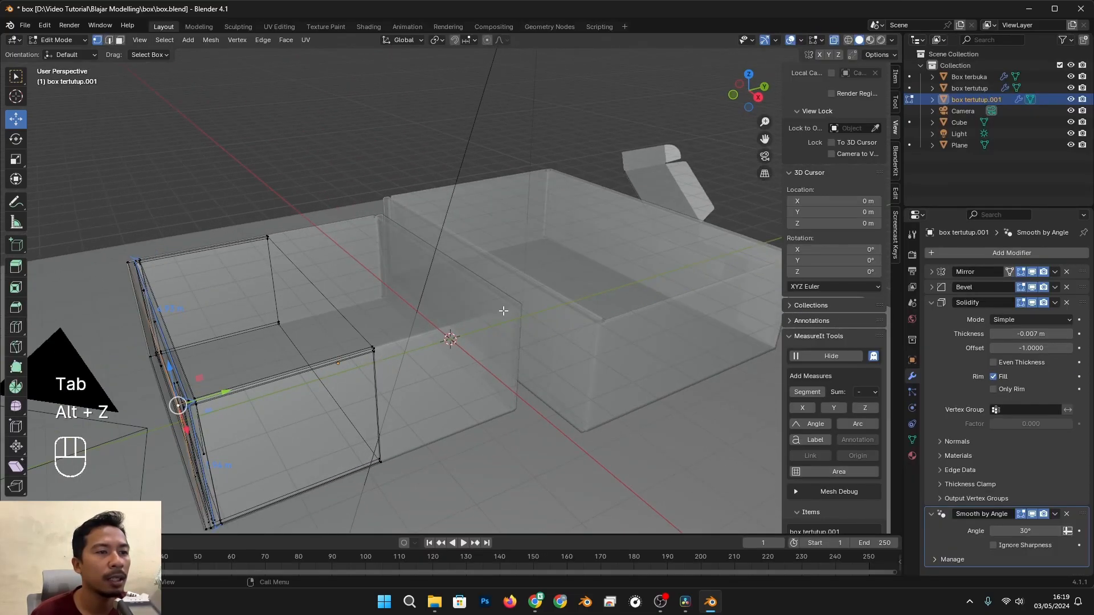
scroll(337, 363, up, 1)
alt+shift+drag(338, 363, 439, 342)
scroll(332, 365, up, 3)
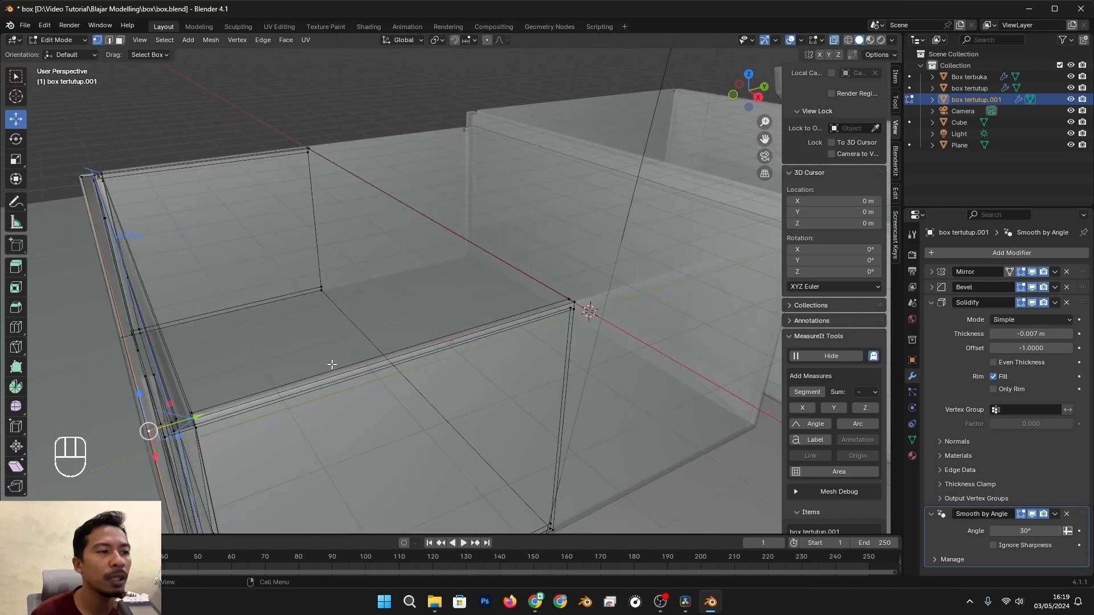
shift+click(576, 304)
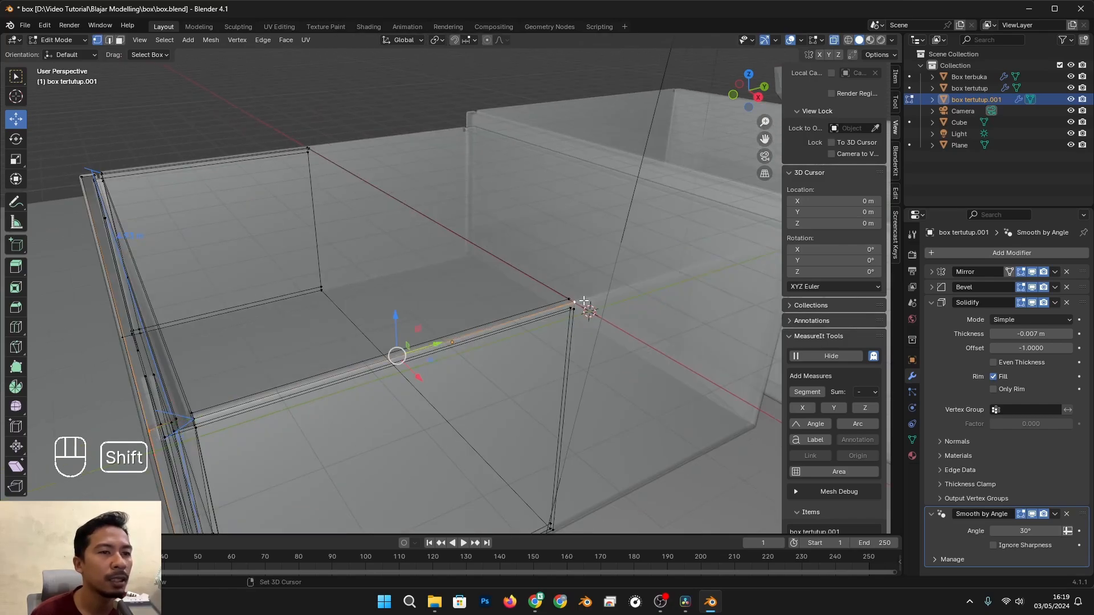
alt+drag(532, 347, 553, 334)
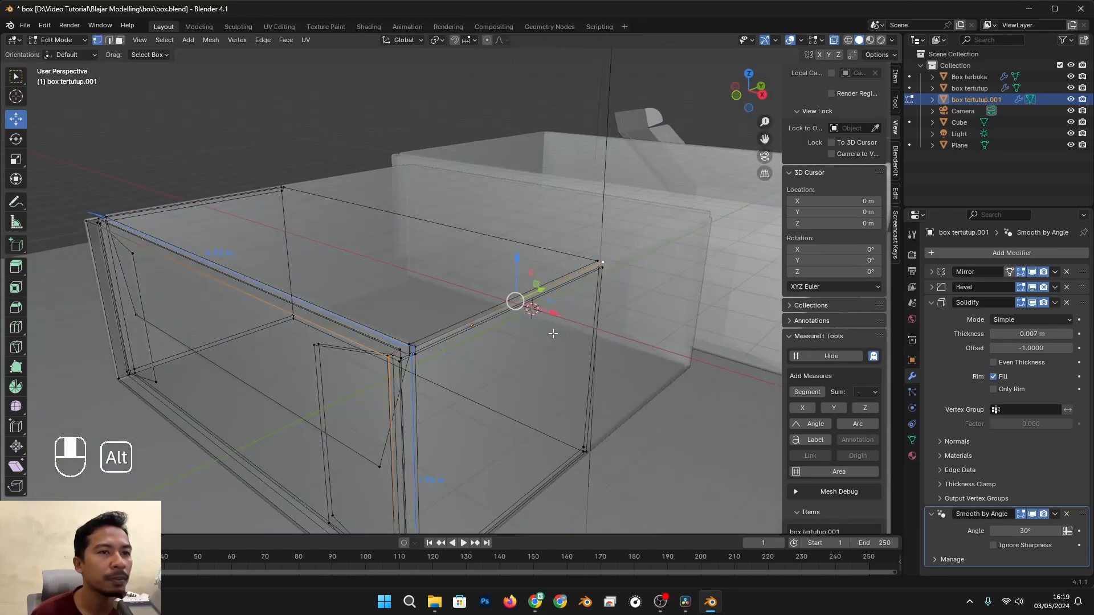
alt+drag(608, 261, 792, 328)
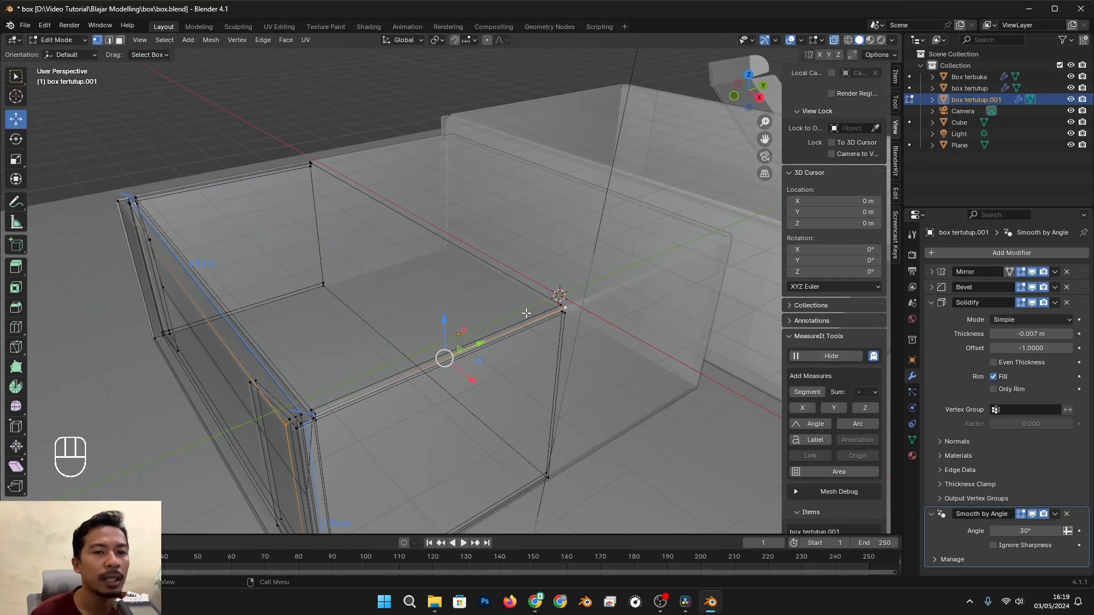
alt+drag(435, 387, 379, 367)
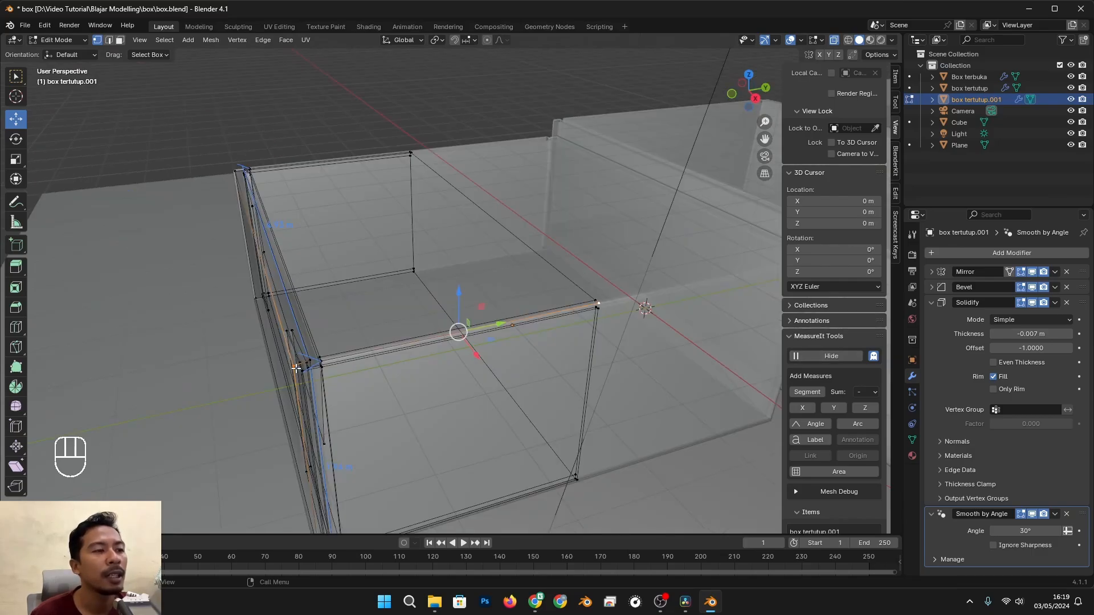
click(806, 395)
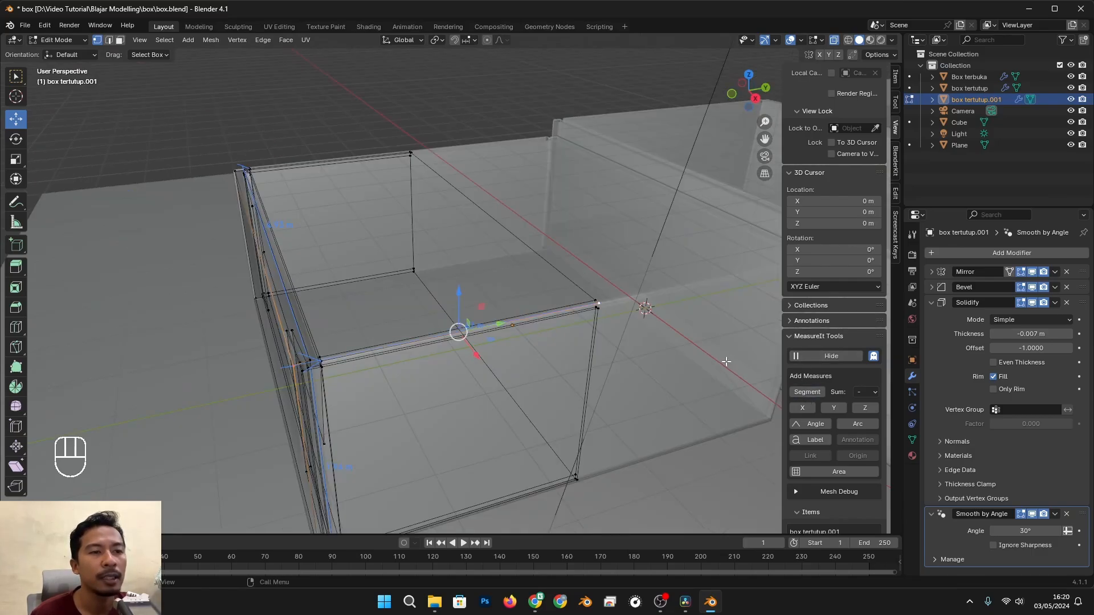
Examine the Y-direction half-width segment together with the length and height measurements around the resized copy
scroll(638, 343, down, 1)
scroll(532, 354, up, 2)
alt+middle_click(472, 346)
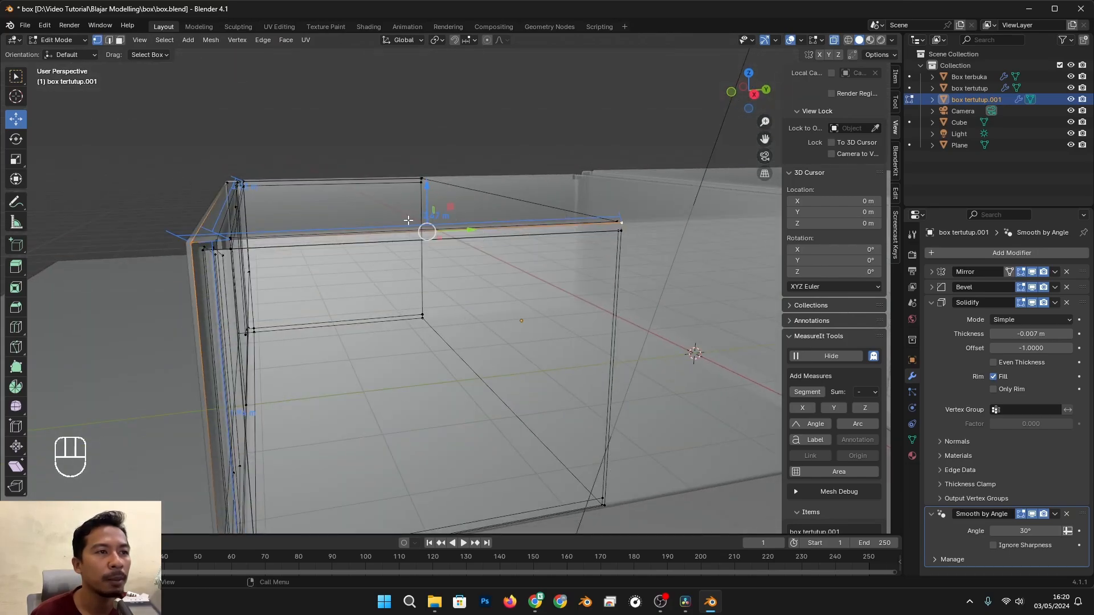
scroll(446, 269, down, 4)
alt+middle_drag(446, 269, 348, 324)
key(alt+z)
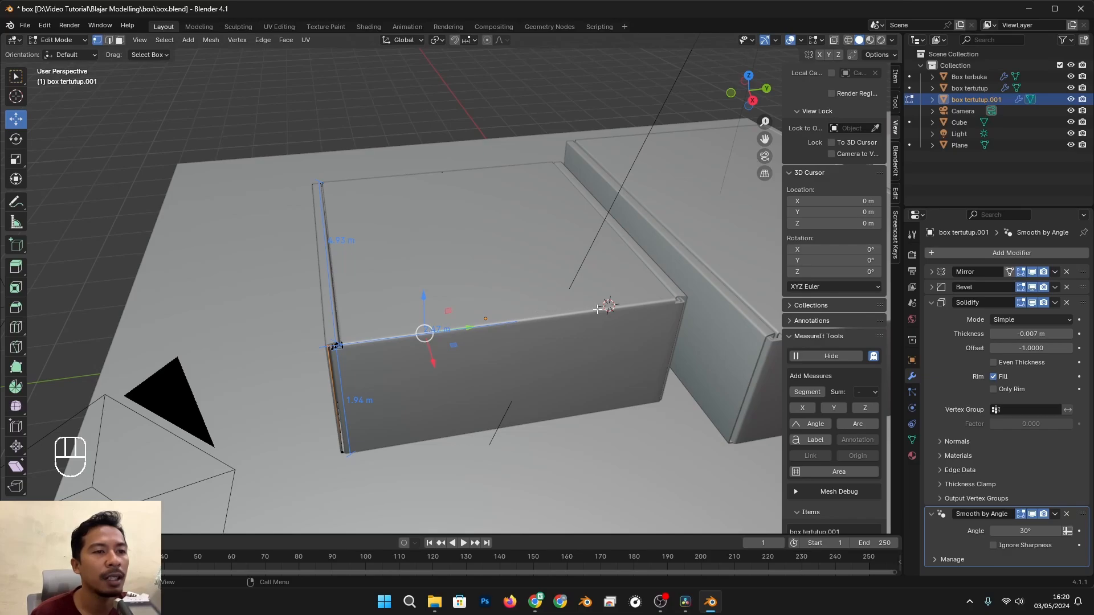
scroll(348, 326, up, 2)
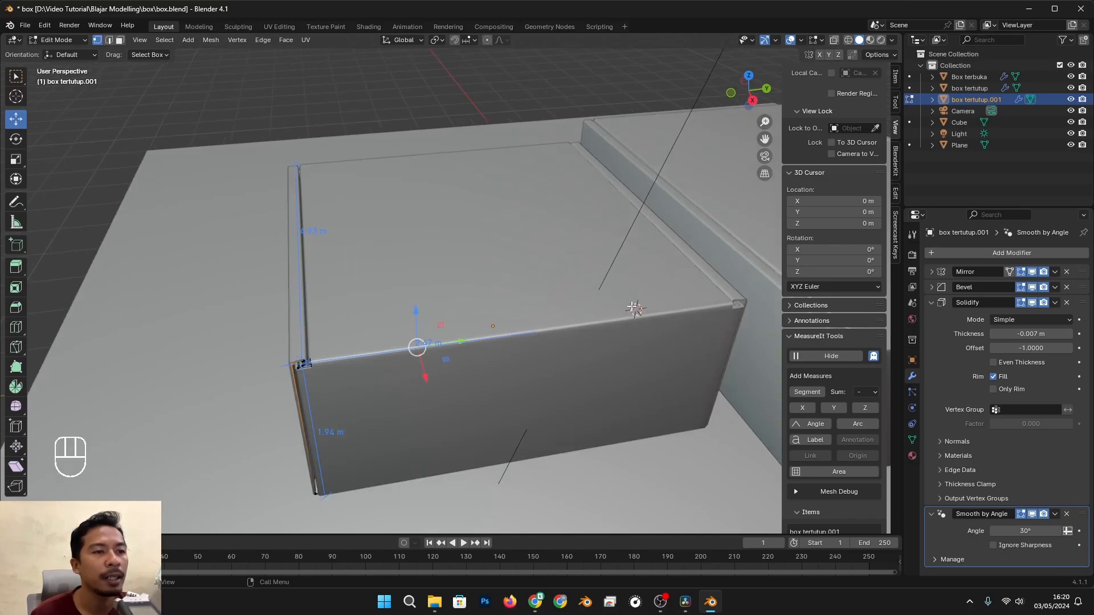
scroll(722, 303, down, 2)
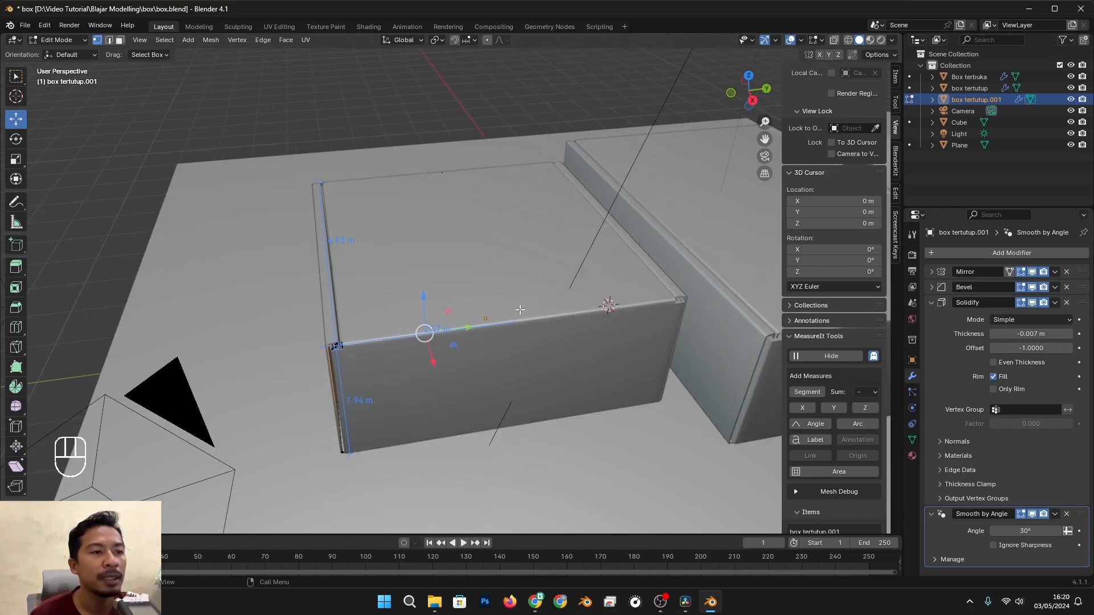
scroll(520, 309, down, 4)
alt+drag(450, 322, 514, 339)
scroll(541, 353, up, 1)
key(Tab)
key(Tab)
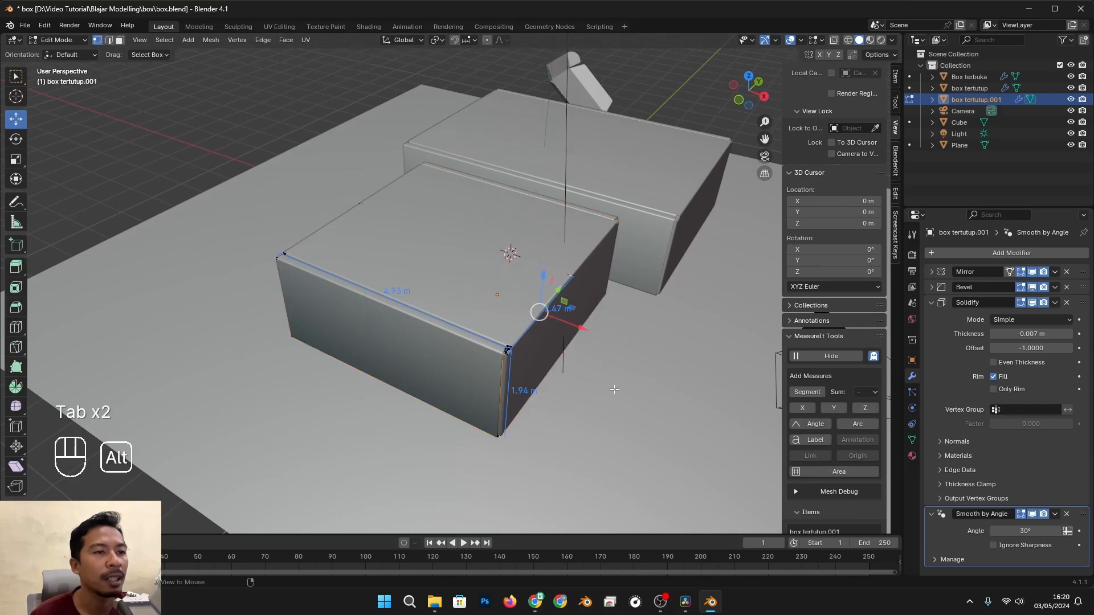
key(alt+z)
alt+drag(614, 389, 627, 371)
key(alt+z)
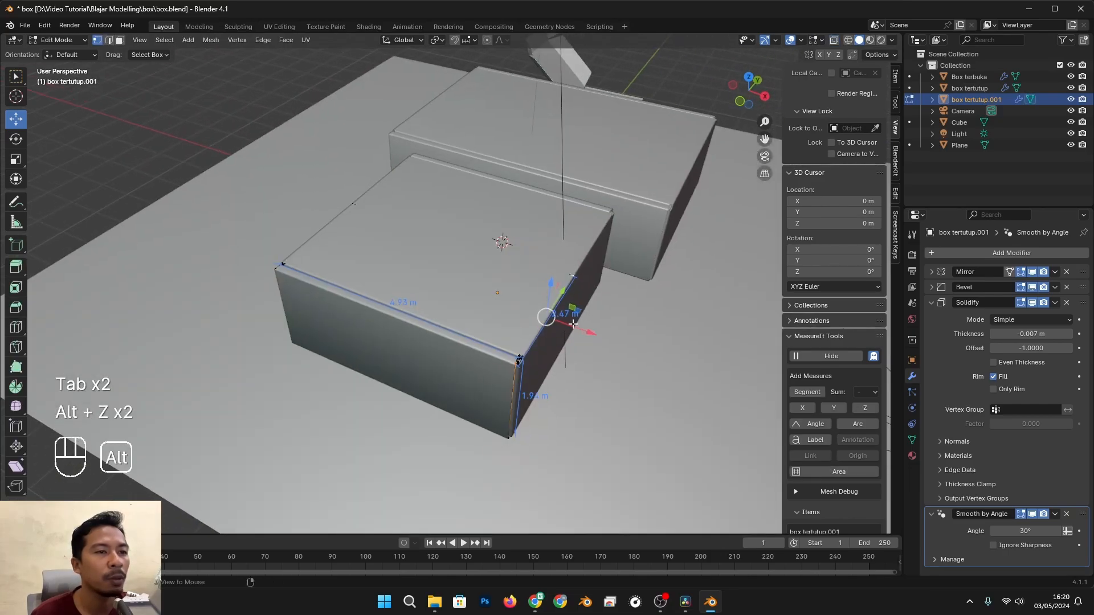
Stretch the resized copy by moving the vertices of its measured front end about 2.2 m along X
key(alt+z)
alt+drag(573, 323, 562, 310)
drag(476, 261, 678, 477)
drag(596, 374, 738, 407)
scroll(527, 434, up, 4)
alt+shift+drag(535, 444, 458, 337)
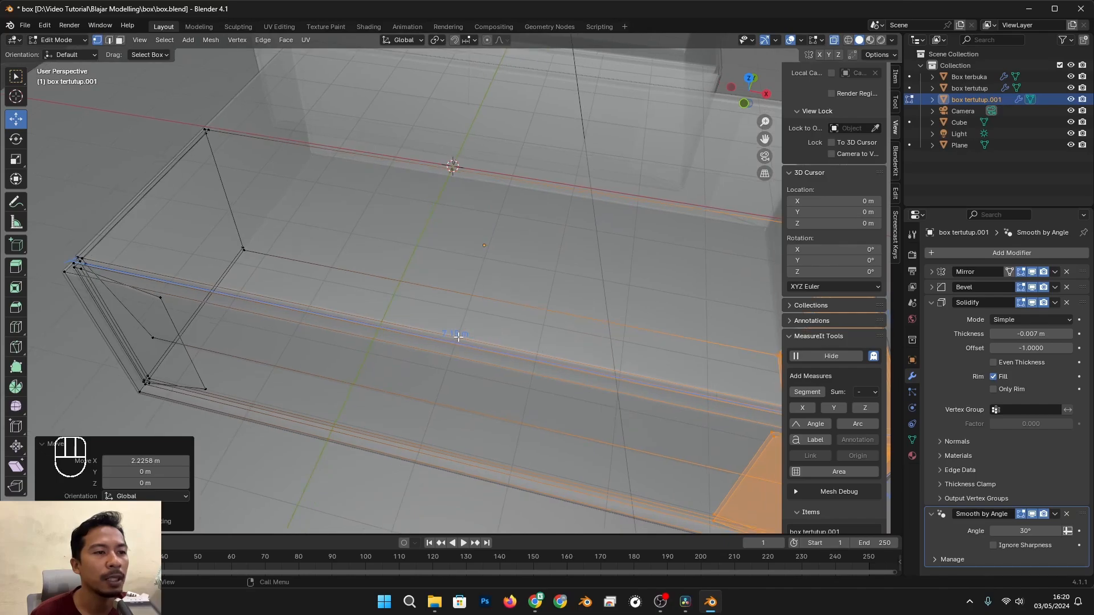
scroll(605, 436, down, 3)
mouse_move(690, 374)
mouse_down()
mouse_move(663, 368)
mouse_move(735, 375)
mouse_move(685, 371)
mouse_up()
Try to change the resized copy's width by moving the vertices of its outer side wall along Y
middle_drag(587, 416, 325, 245)
key(alt+z)
key(alt+z)
drag(292, 183, 433, 410)
key(alt+z)
middle_drag(433, 410, 445, 426)
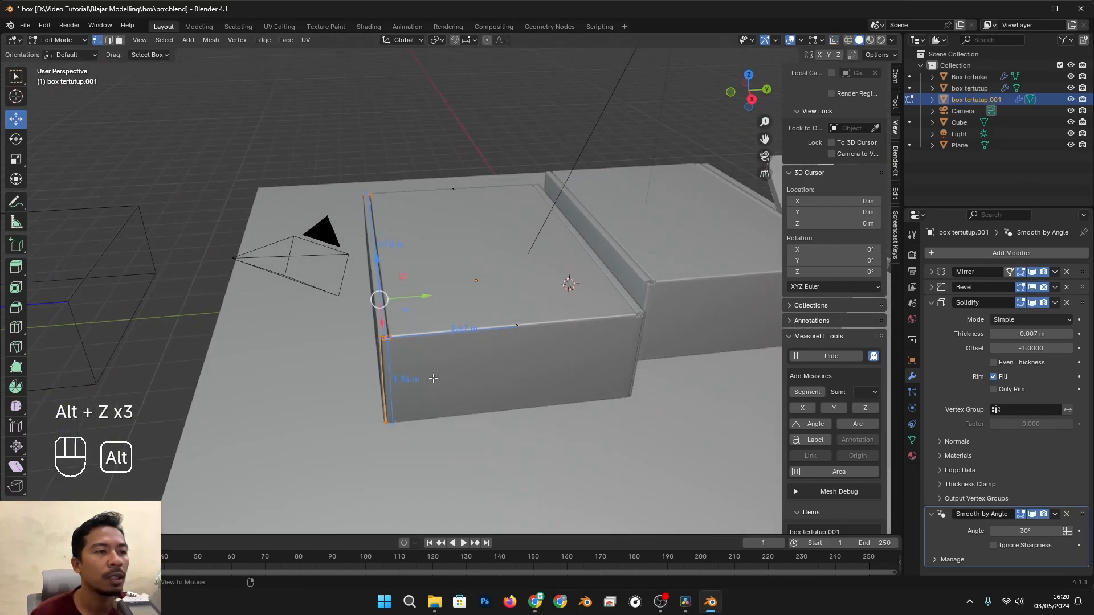
drag(422, 297, 442, 326)
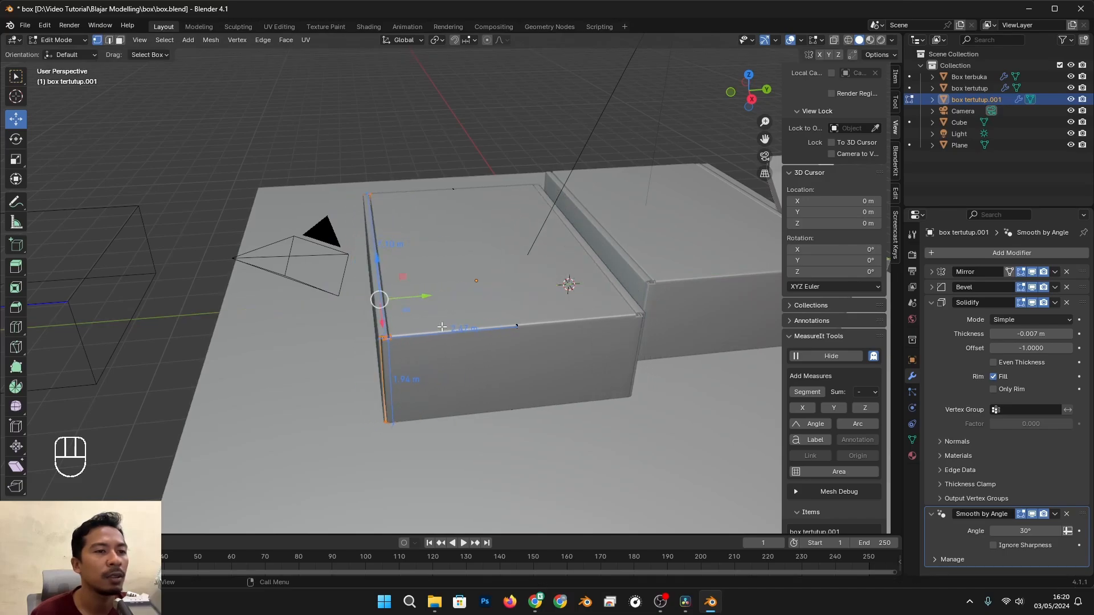
Shorten the resized copy by moving its front-end vertices about -1.88 m along X
middle_drag(442, 327, 466, 356)
key(alt+z)
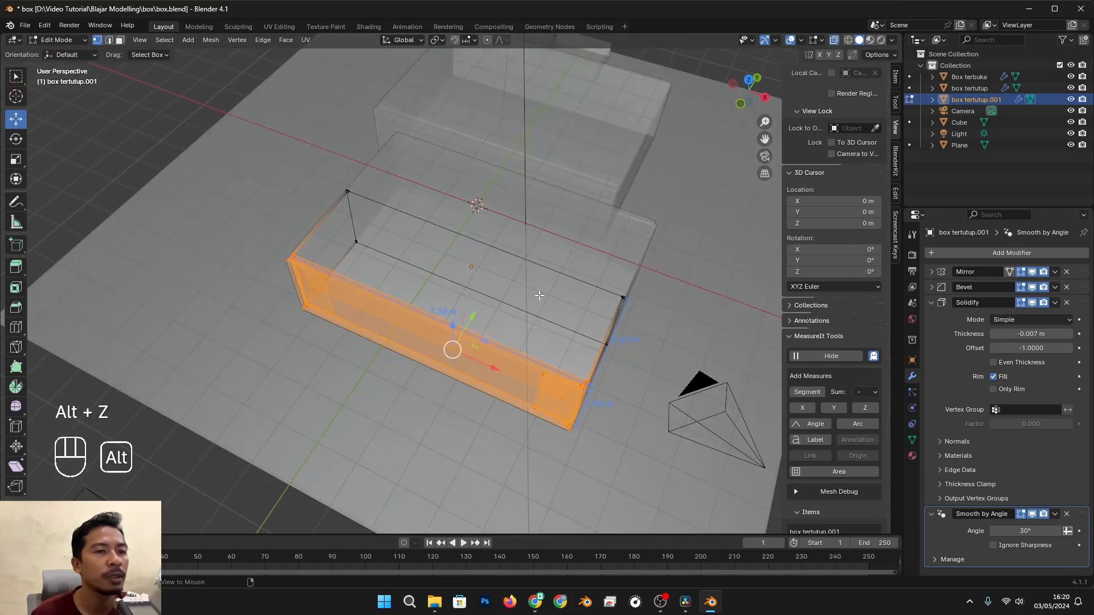
middle_drag(539, 295, 561, 278)
click(703, 287)
drag(521, 241, 661, 427)
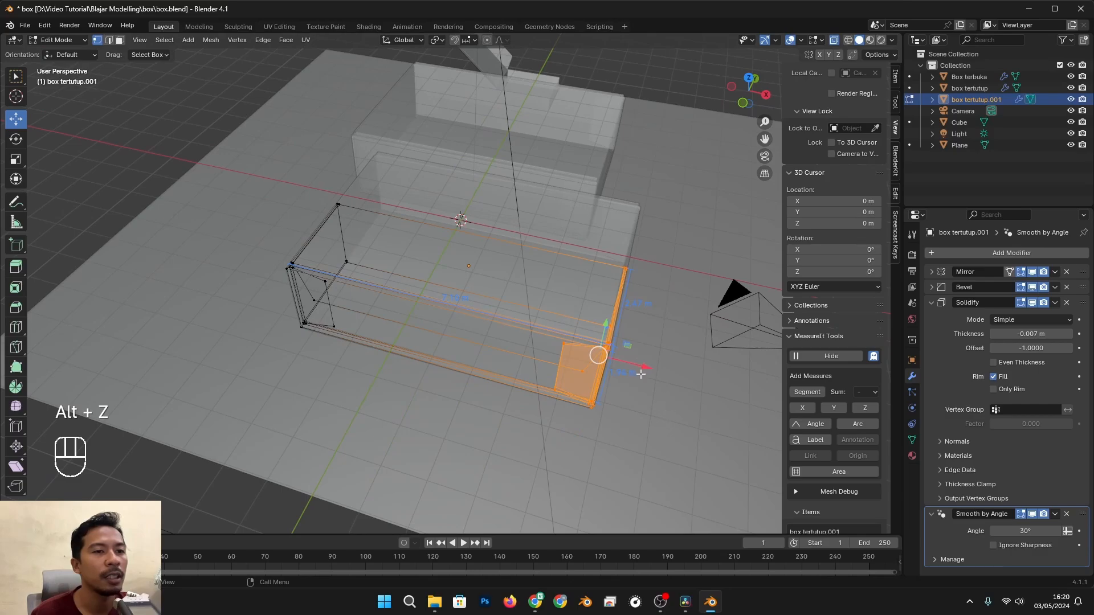
drag(643, 368, 556, 348)
key(alt+z)
middle_drag(521, 385, 472, 353)
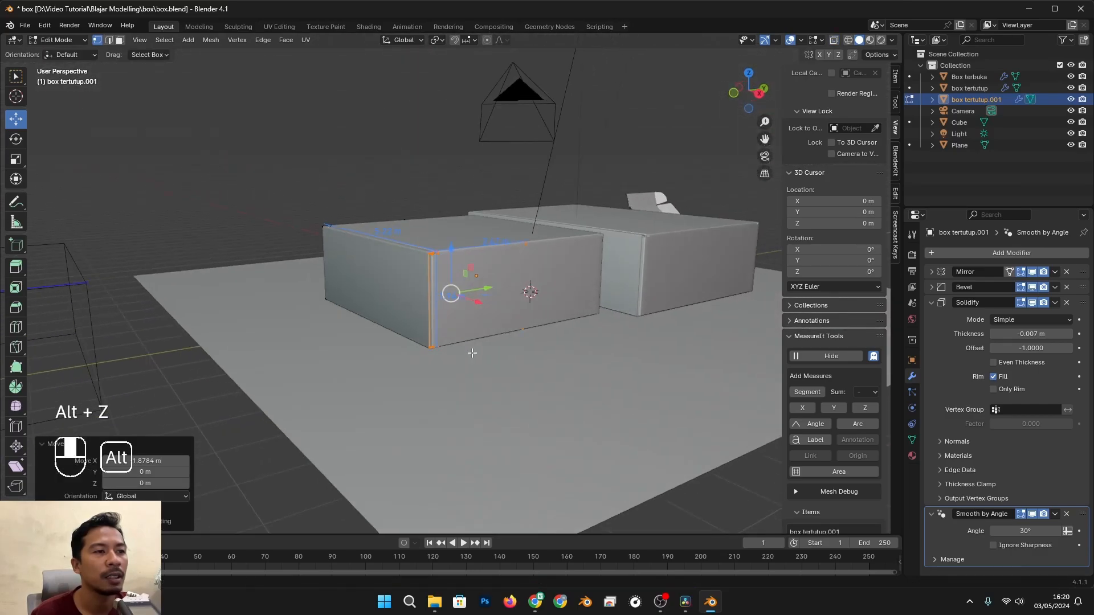
Adjust the resized copy's height by moving its lower vertices about -0.33 m along Z, and undo the last shift
scroll(472, 353, up, 4)
key(alt+z)
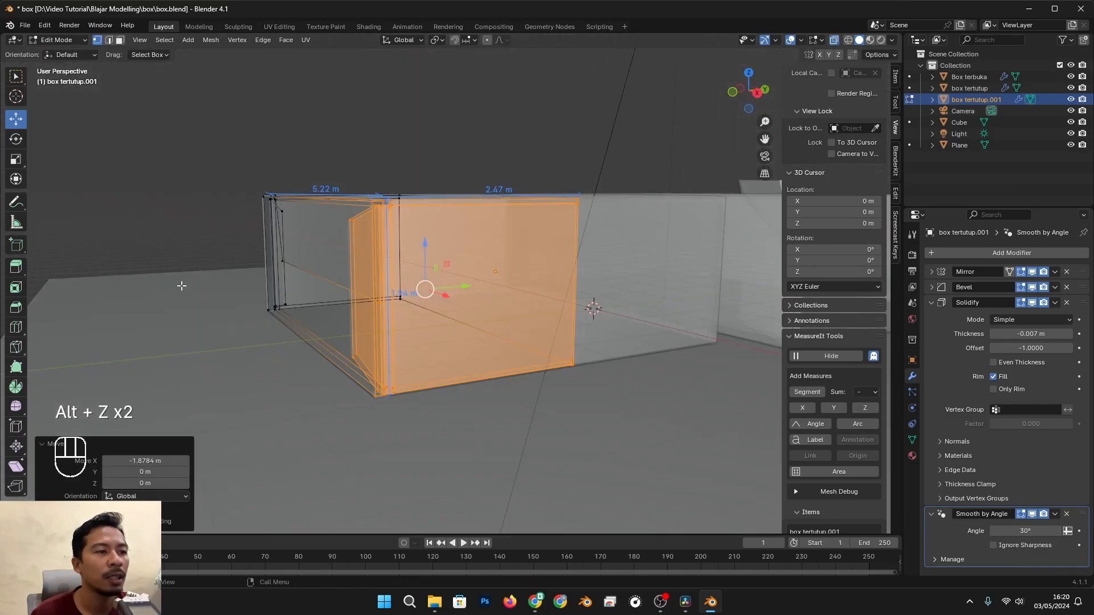
middle_drag(420, 288, 149, 327)
drag(155, 329, 646, 410)
key(alt+z)
middle_drag(630, 411, 388, 322)
mouse_move(365, 312)
mouse_down()
mouse_move(366, 285)
mouse_move(345, 286)
mouse_move(345, 310)
mouse_up()
key(ctrl+z)
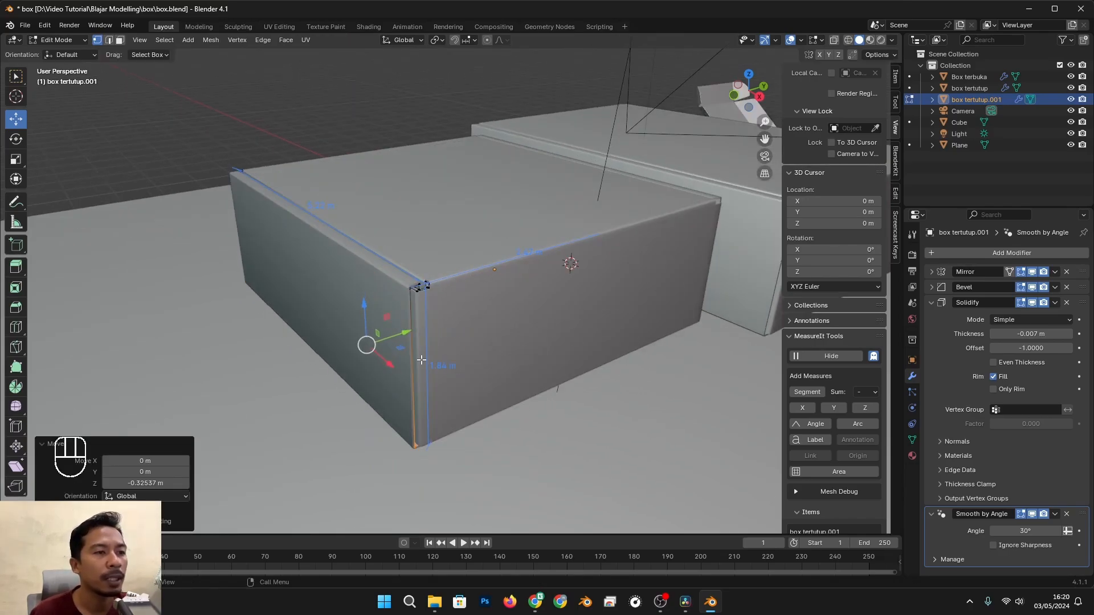
Delete the resized copy of the closed box and the reference cube in Object Mode
scroll(486, 282, up, 2)
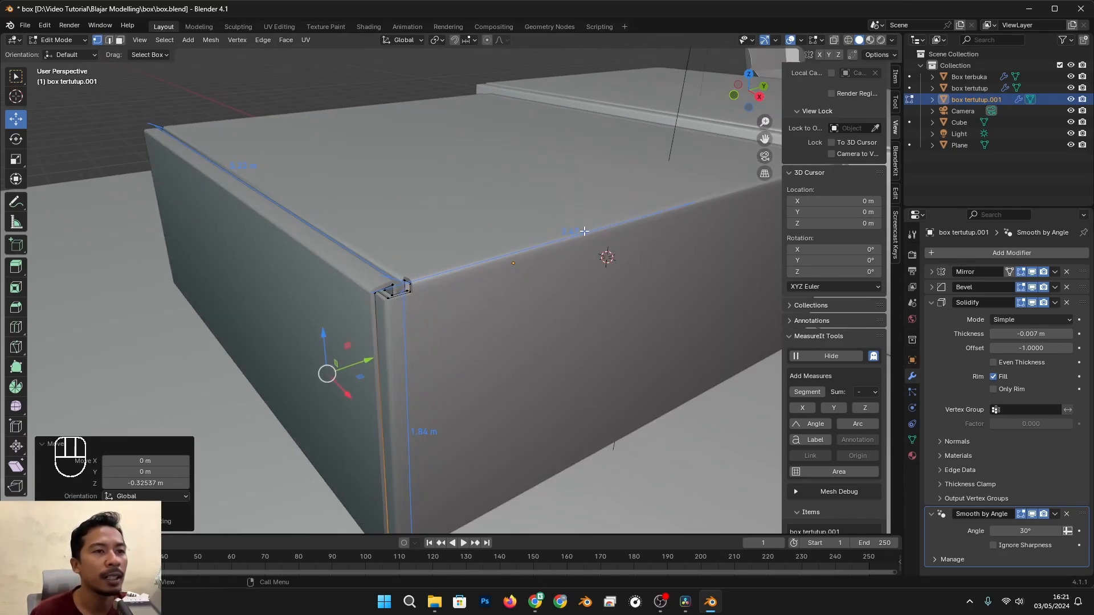
alt+shift+drag(651, 224, 583, 247)
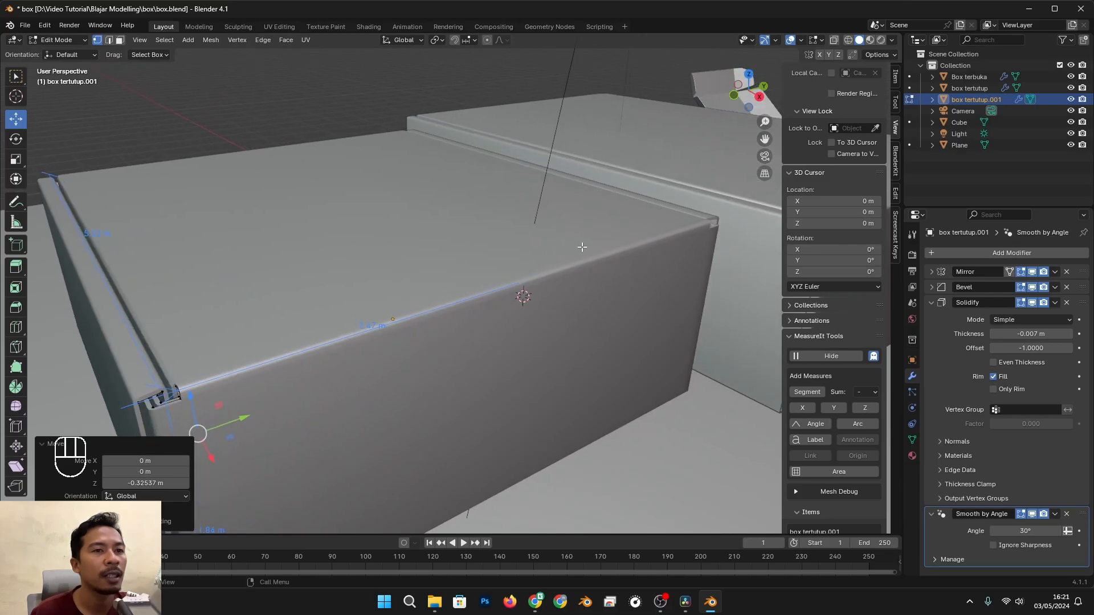
scroll(409, 326, down, 4)
alt+drag(409, 327, 414, 361)
scroll(425, 364, down, 4)
key(Tab)
key(x)
click(393, 308)
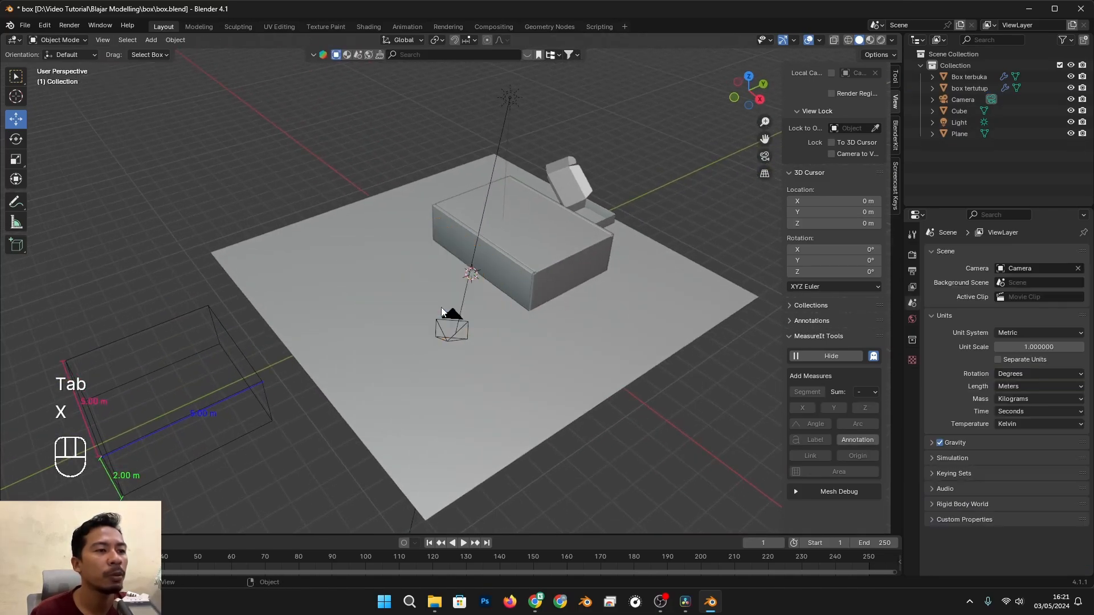
click(250, 370)
key(x)
click(252, 370)
scroll(399, 313, up, 2)
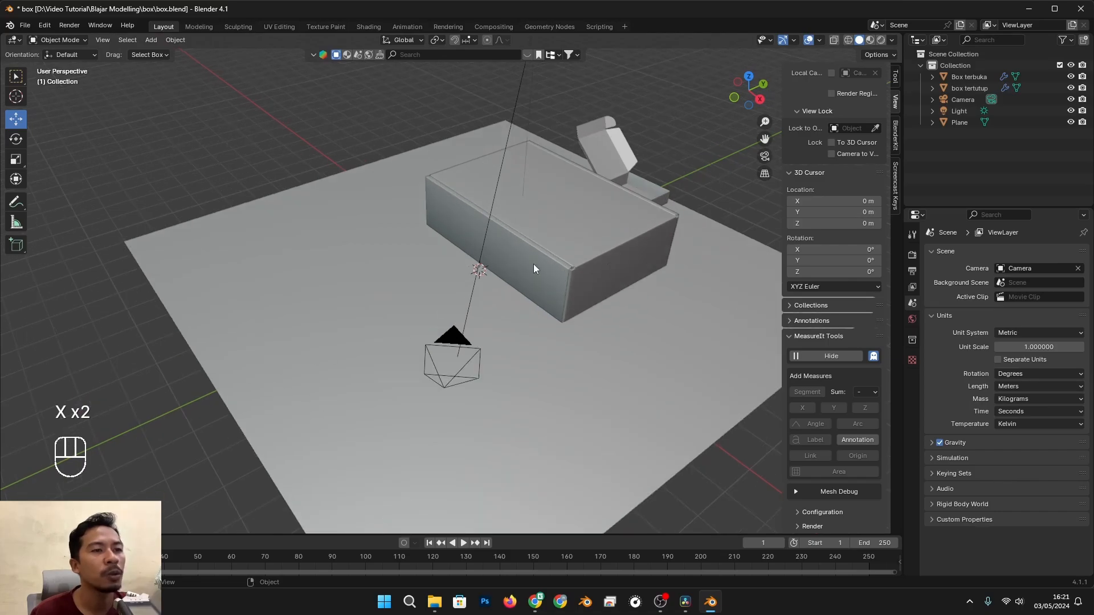
Move the closed box about -3.11 m along Y toward the middle of the ground plane
click(533, 265)
alt+drag(627, 322, 564, 320)
drag(653, 284, 551, 276)
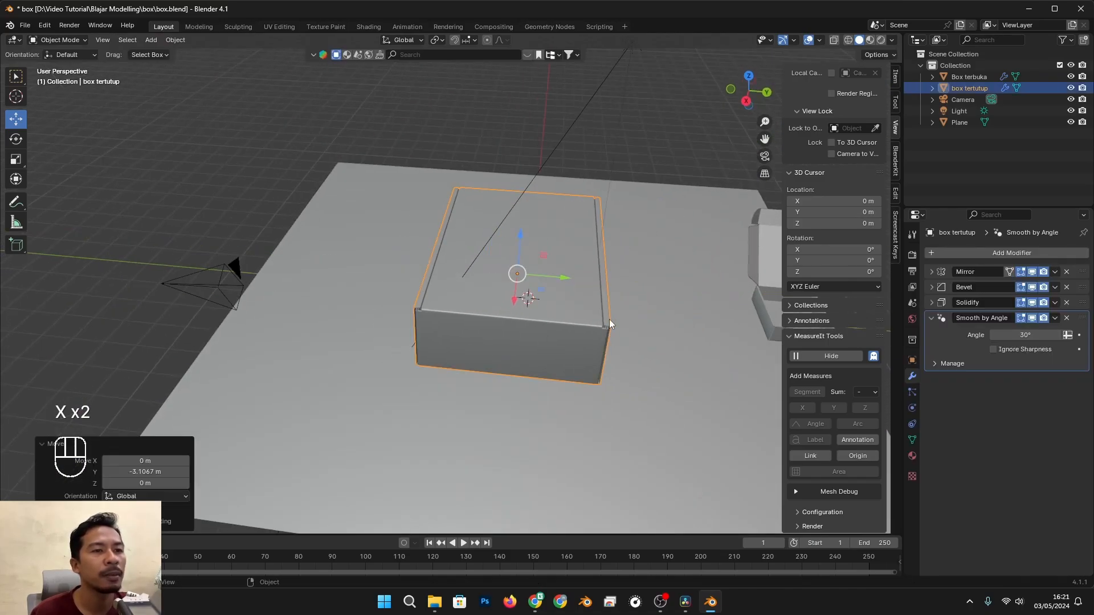
Scale the open box uniformly by 3.84 and move it about -2.36 m along Y toward the closed box
alt+shift+drag(618, 336, 481, 368)
scroll(480, 368, down, 2)
scroll(512, 376, up, 1)
alt+shift+drag(580, 382, 462, 393)
click(491, 340)
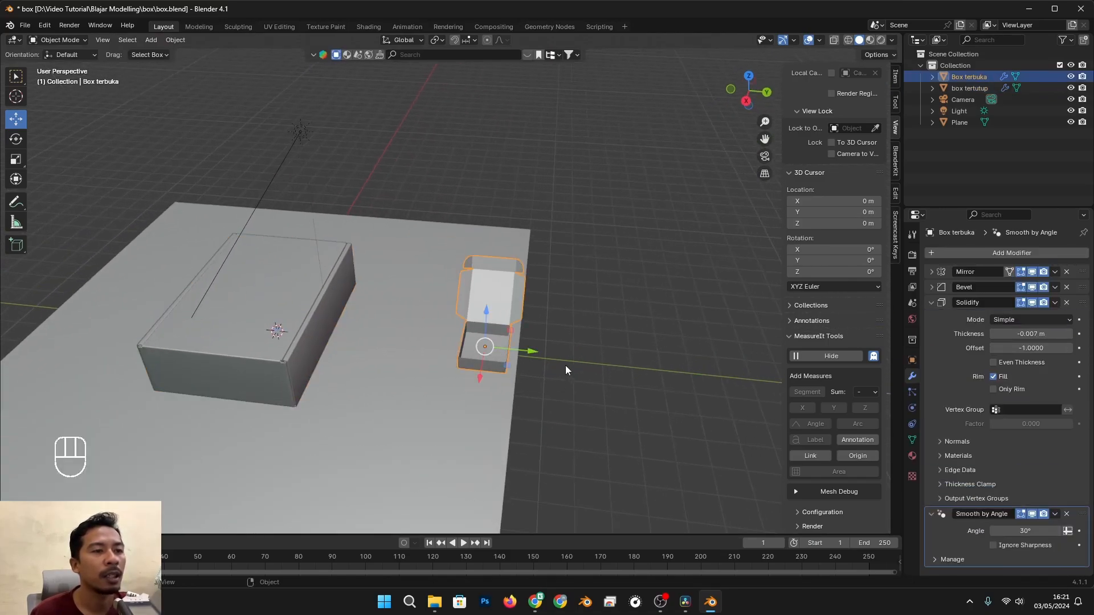
key(s)
click(883, 389)
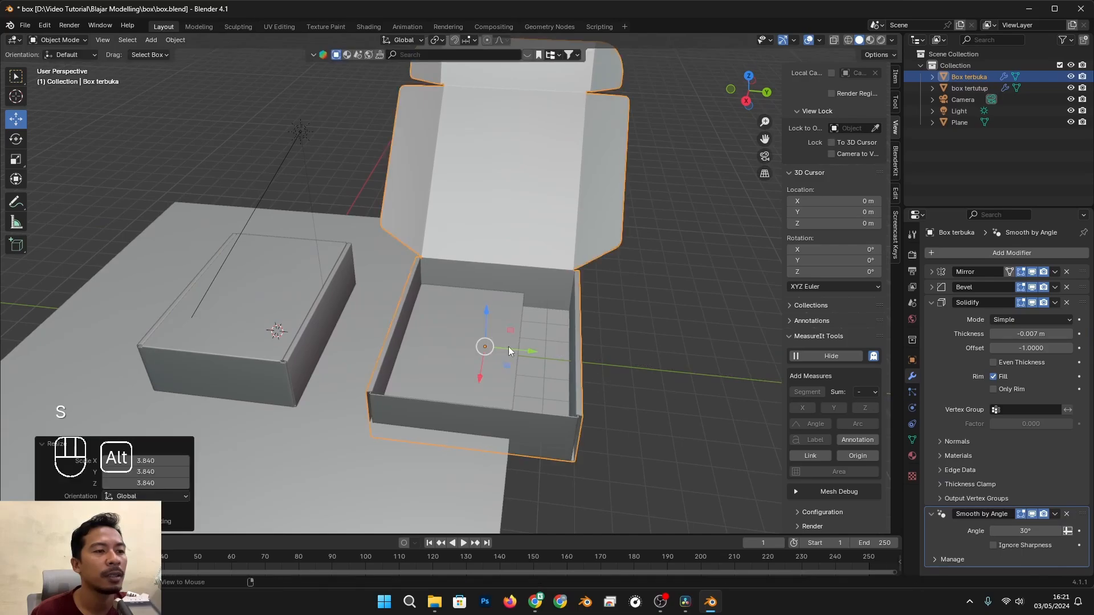
alt+drag(509, 346, 469, 324)
alt+drag(472, 336, 535, 315)
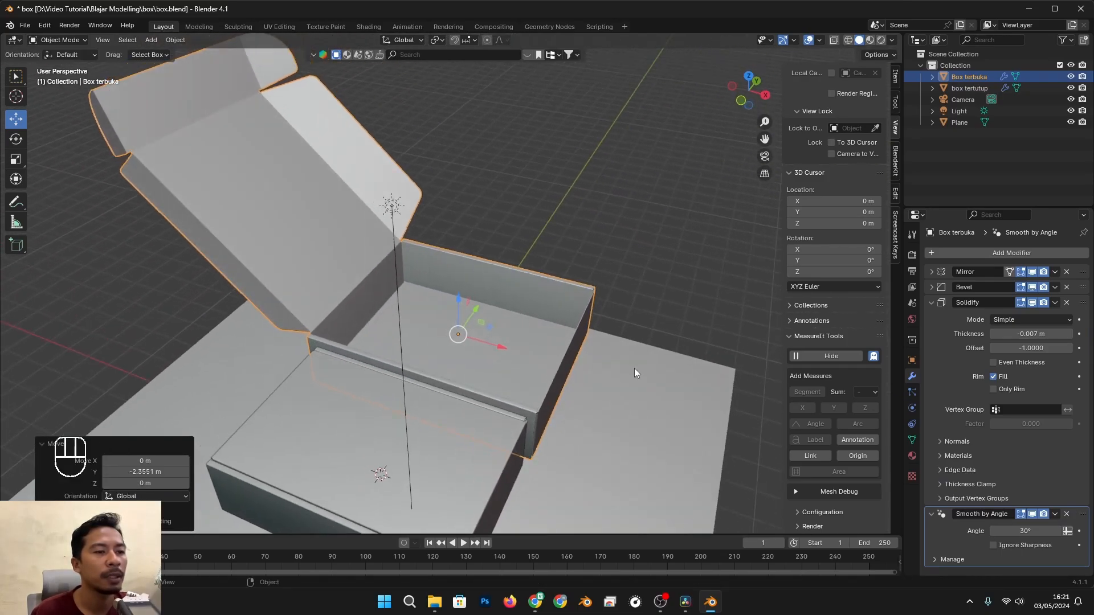
Scale the open box down by about 0.98 and nudge it about 0.19 m and -0.04 m along X beside the closed box
key(s)
click(608, 370)
alt+drag(604, 369, 662, 368)
key(s)
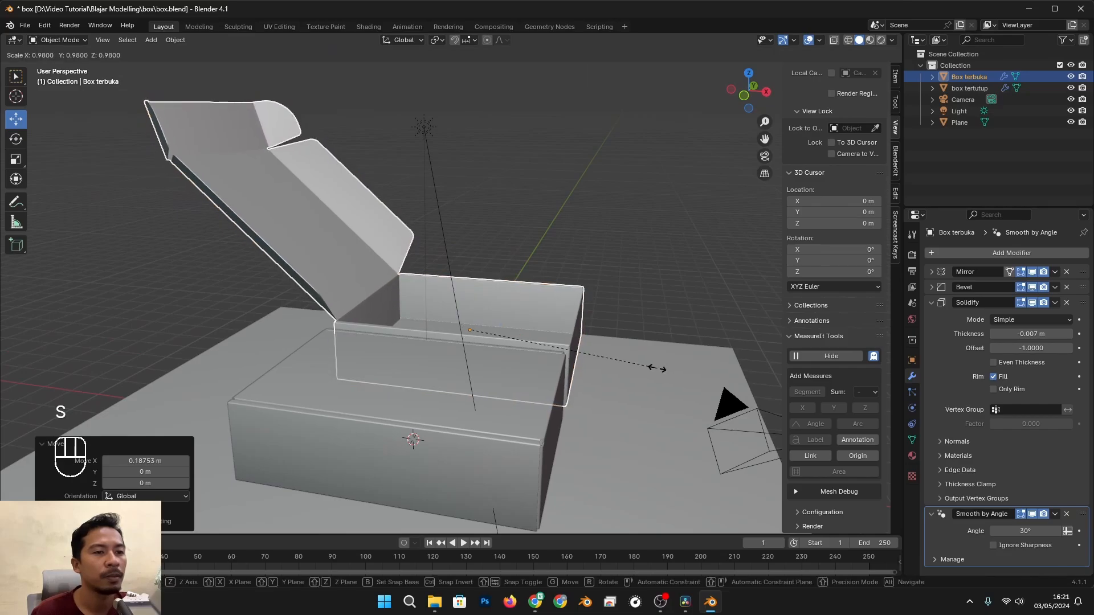
click(653, 368)
alt+drag(487, 335, 509, 405)
scroll(434, 408, up, 2)
scroll(528, 415, down, 3)
scroll(528, 417, up, 3)
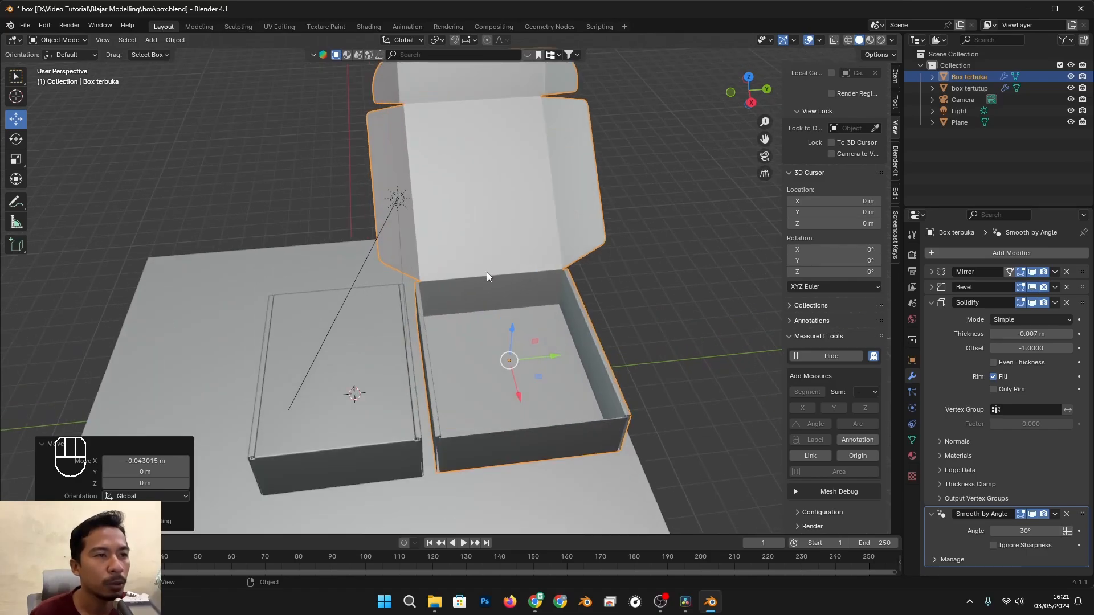
Examine the closed and open boxes side by side from several angles, comparing their edges and proportions
alt+drag(486, 272, 548, 227)
scroll(456, 256, up, 2)
alt+drag(299, 319, 408, 319)
click(351, 361)
scroll(359, 366, up, 4)
alt+shift+drag(363, 368, 450, 307)
alt+drag(450, 307, 439, 352)
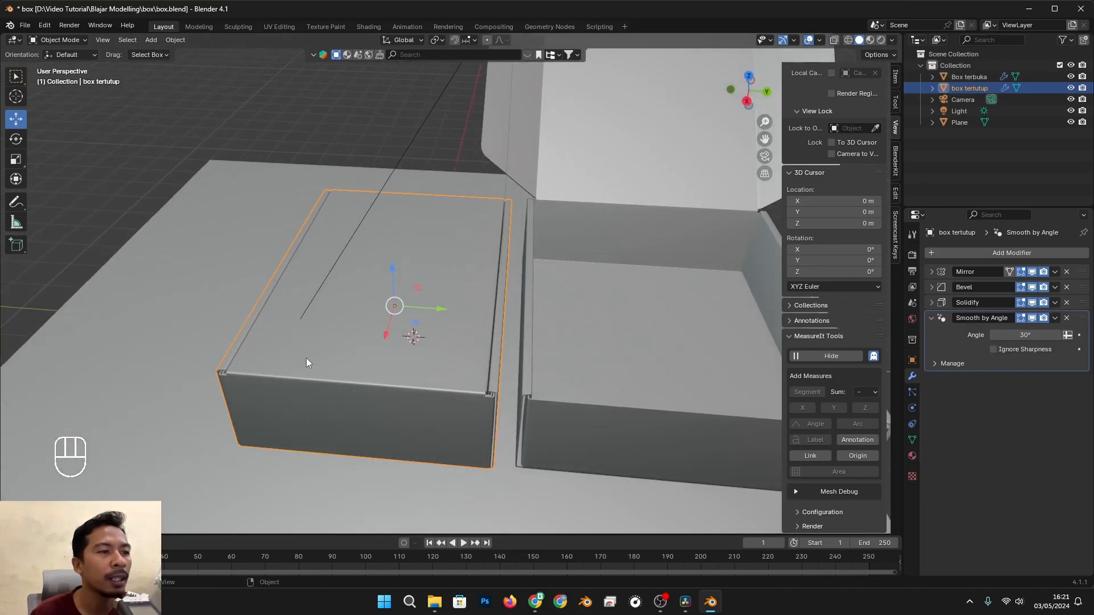
scroll(592, 321, down, 4)
alt+shift+drag(600, 320, 523, 359)
alt+drag(523, 359, 426, 389)
alt+drag(529, 278, 505, 253)
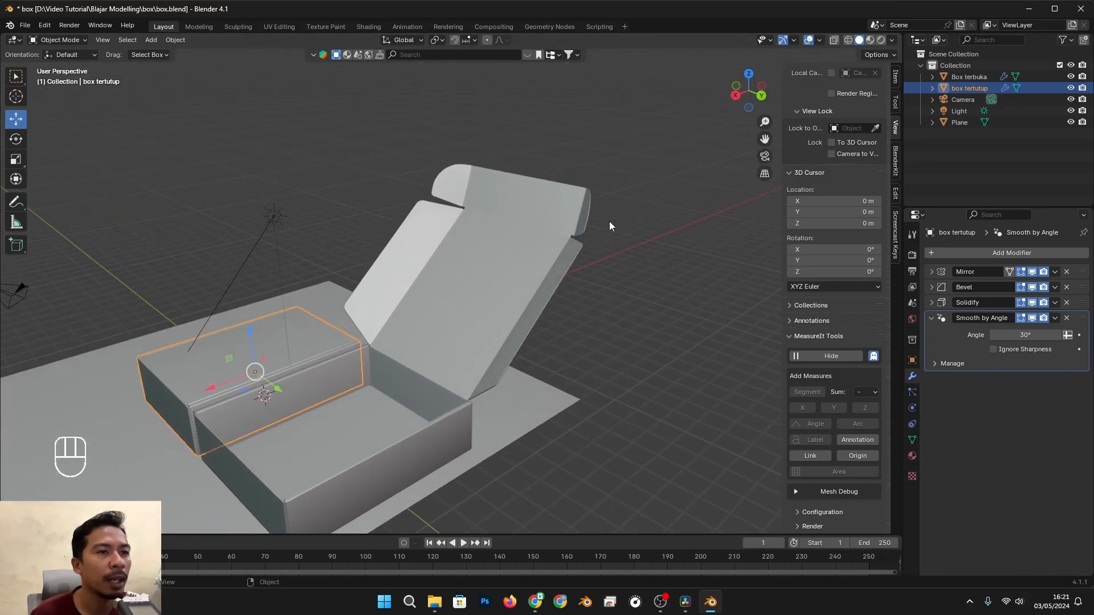
Try to shift the open box's side vertices along Y in Edit Mode, selecting them with X-ray enabled
click(583, 210)
key(Tab)
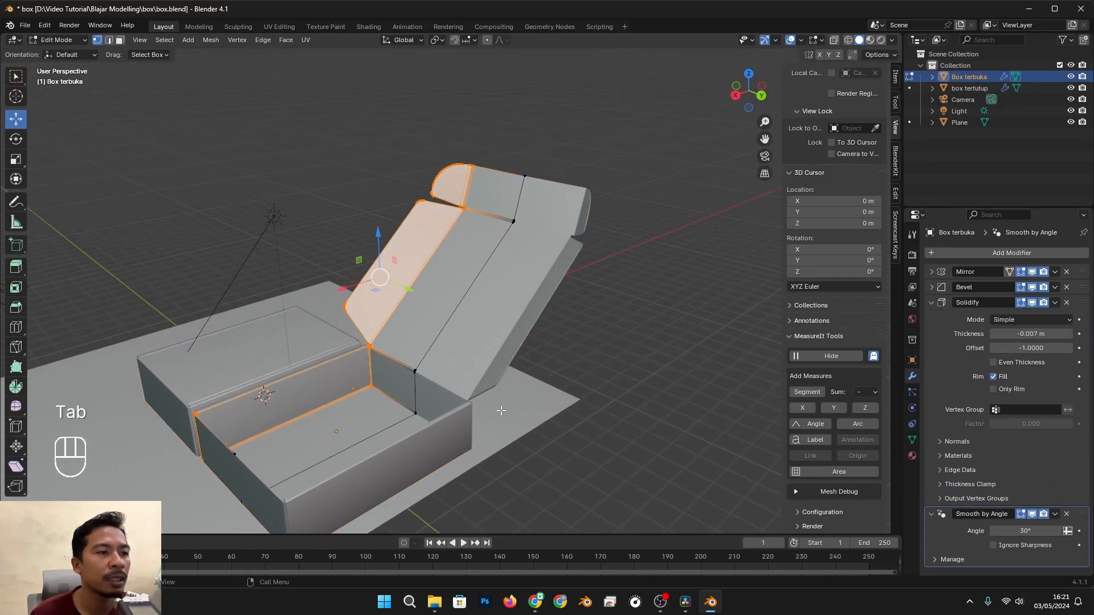
alt+drag(391, 462, 365, 217)
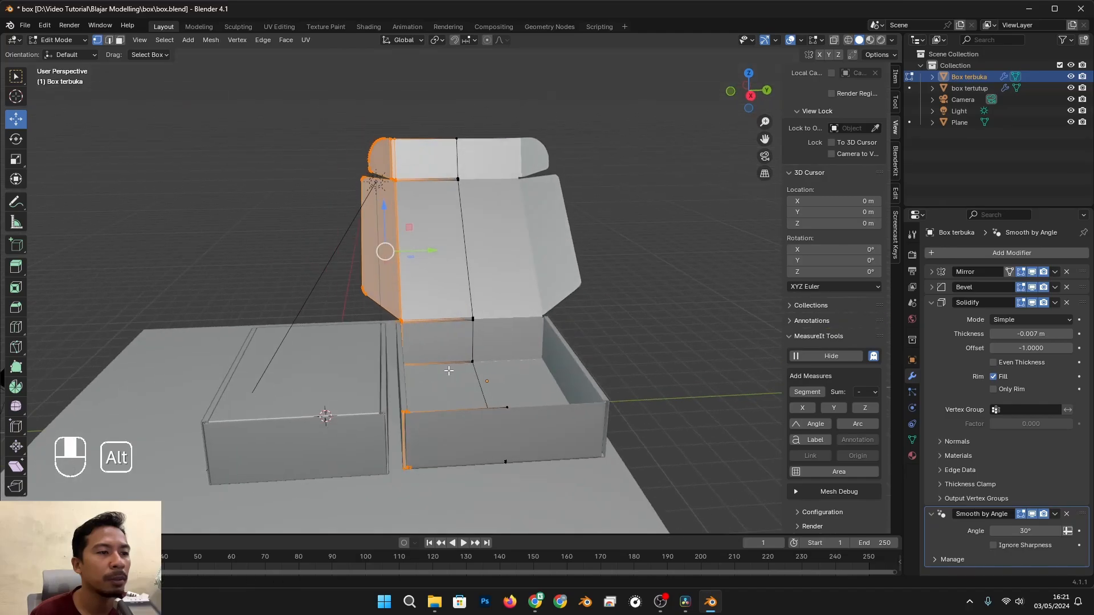
key(alt+z)
drag(310, 108, 462, 485)
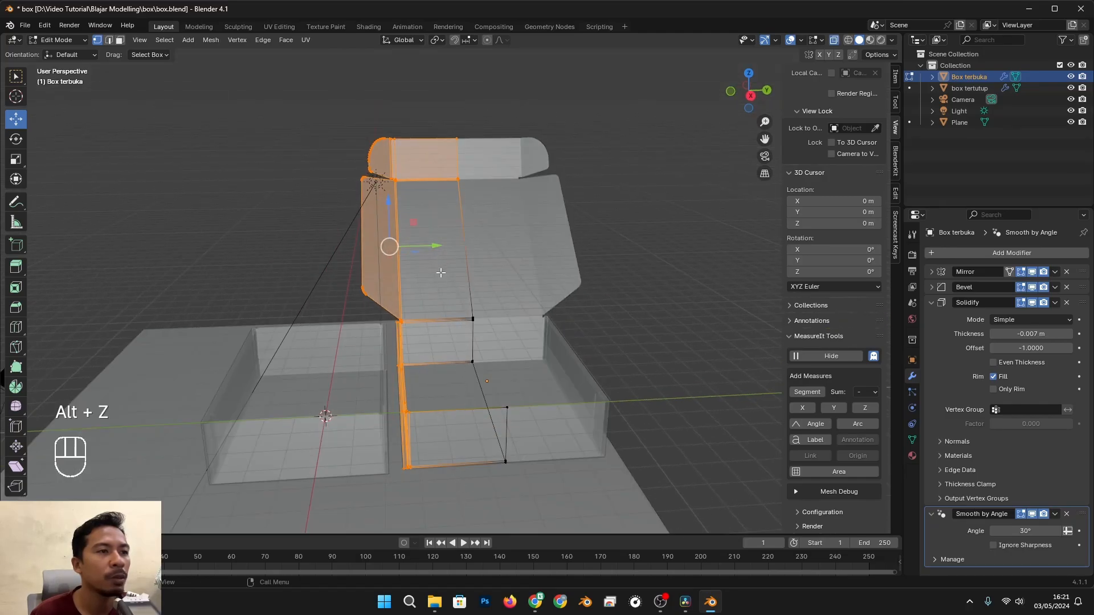
click(311, 140)
drag(293, 109, 436, 481)
drag(427, 251, 423, 272)
alt+drag(550, 338, 671, 358)
key(alt+z)
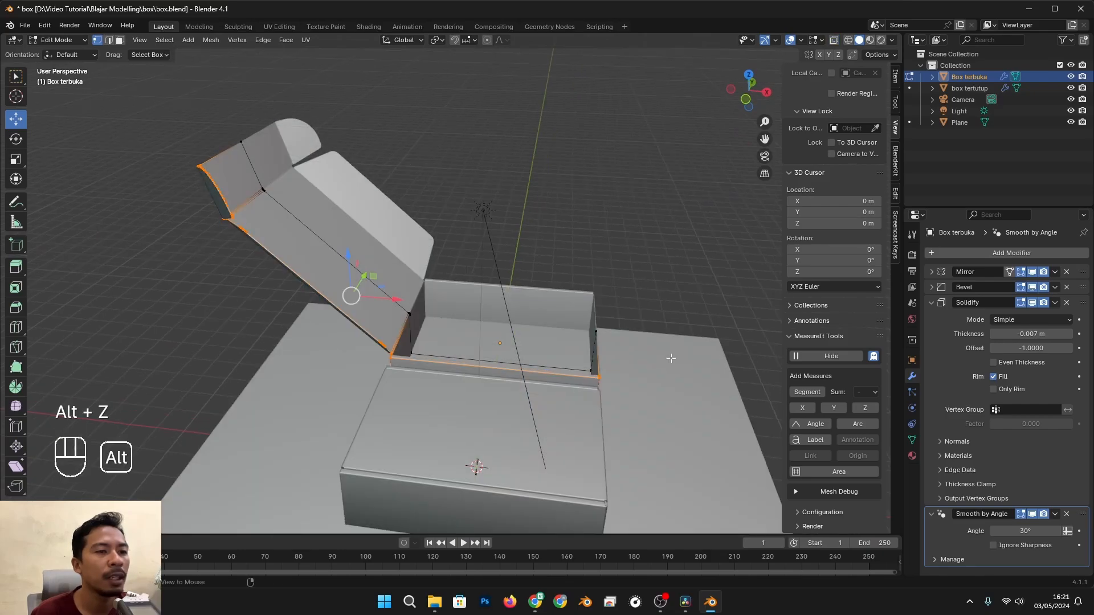
Try to move the open box's front wall vertices along X with X-ray enabled, and cancel the move
key(alt+z)
drag(576, 310, 717, 479)
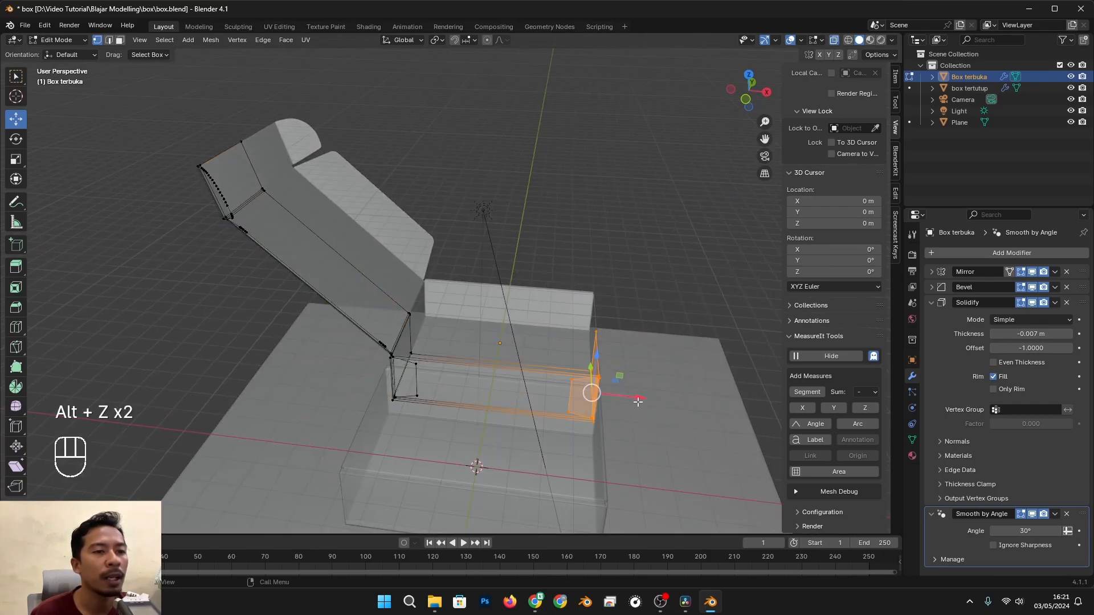
drag(637, 402, 669, 429)
right_click(668, 429)
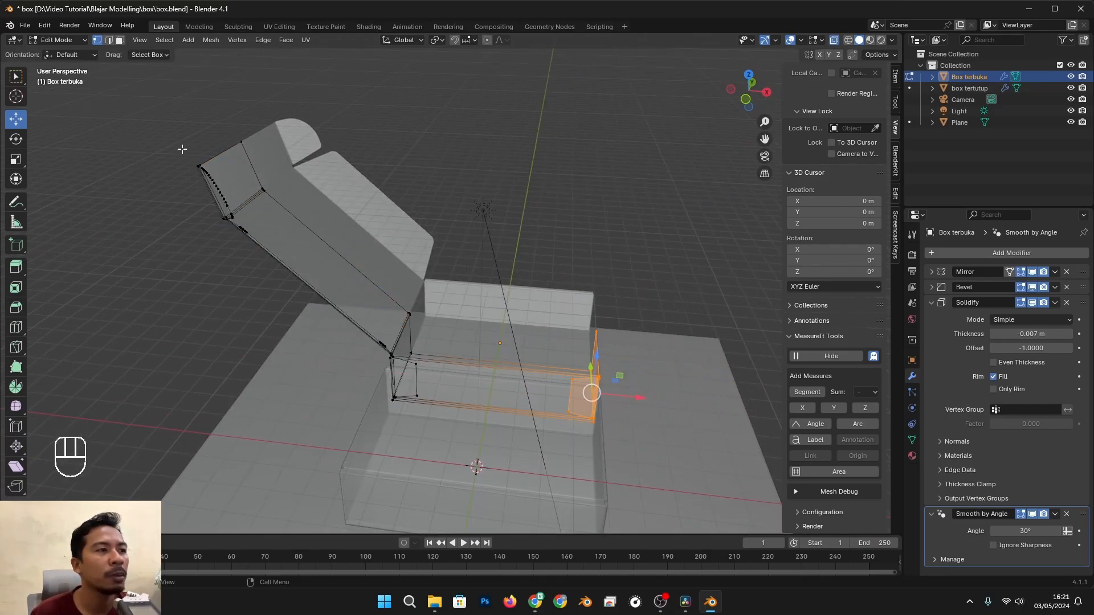
Try to move the vertices at the open lid's free end along Z, and return to Object Mode with X-ray off
drag(182, 149, 305, 270)
drag(221, 163, 217, 149)
right_click(217, 149)
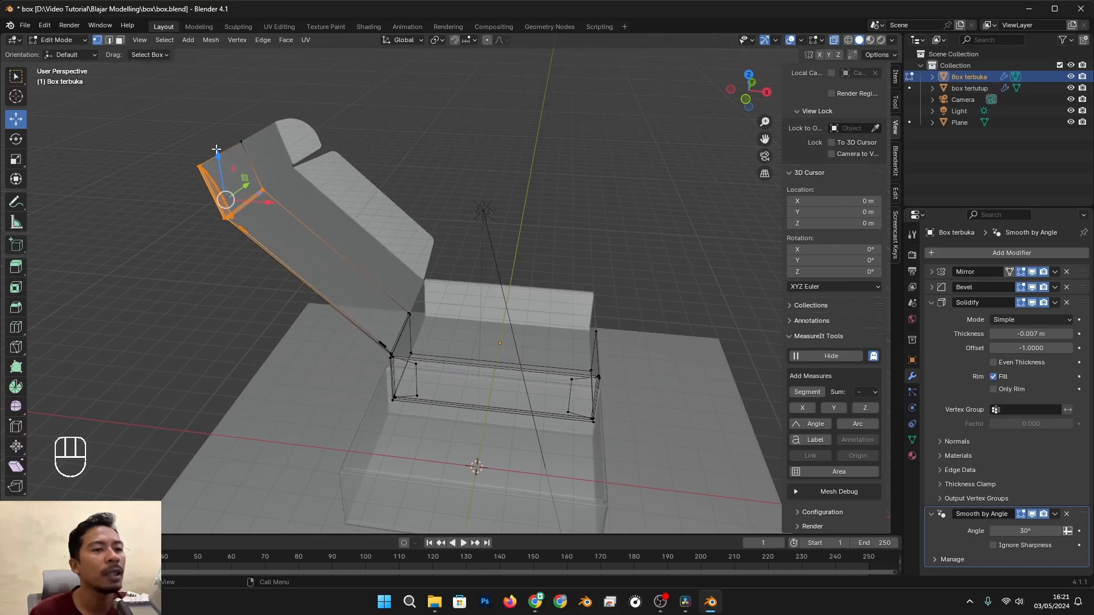
scroll(661, 339, down, 3)
key(Tab)
key(alt+z)
middle_drag(661, 338, 394, 381)
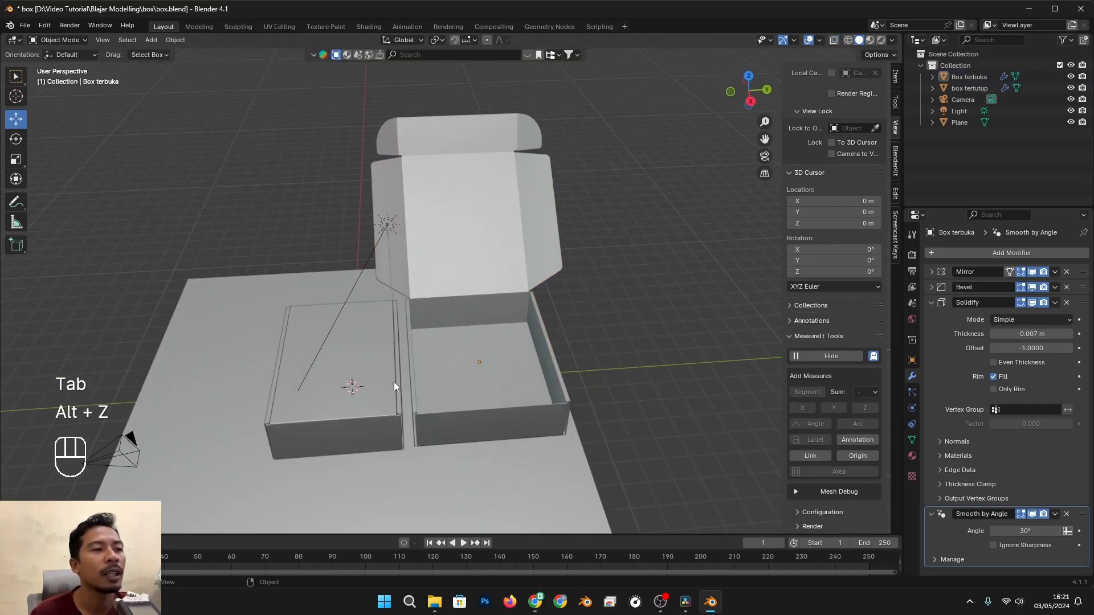
Select the open box's bottom vertices in Edit Mode with X-ray, and return to Object Mode without editing them
click(394, 383)
click(525, 350)
drag(532, 358, 597, 354)
scroll(489, 393, up, 1)
alt+shift+middle_drag(540, 405, 466, 426)
key(alt+z)
key(Tab)
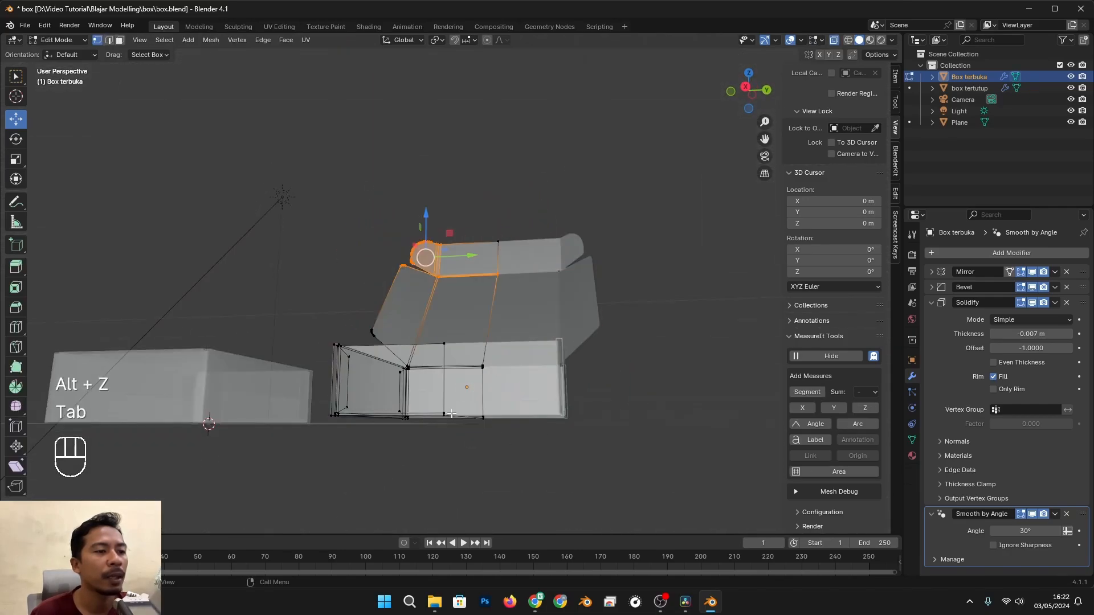
drag(320, 402, 579, 471)
drag(393, 374, 493, 407)
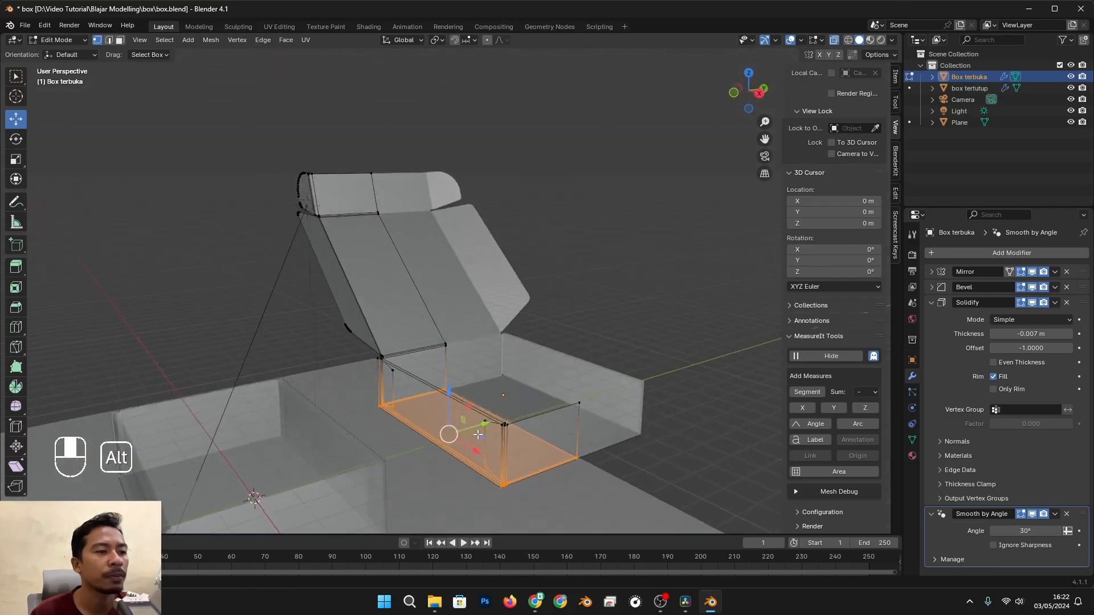
key(alt+z)
scroll(513, 399, down, 3)
mouse_move(581, 331)
alt+mouse_down()
mouse_move(504, 371)
mouse_move(471, 350)
mouse_move(598, 319)
alt+mouse_up()
key(Tab)
Inspect the finished arrangement of both boxes on the plane from around the scene, and select the closed box
scroll(503, 366, down, 1)
scroll(493, 368, up, 2)
alt+drag(573, 393, 627, 313)
drag(517, 278, 525, 288)
alt+drag(655, 308, 644, 327)
click(692, 262)
scroll(689, 279, up, 2)
alt+drag(664, 365, 644, 379)
alt+drag(643, 379, 583, 405)
scroll(456, 375, down, 2)
click(392, 357)
scroll(392, 356, up, 3)
alt+drag(346, 383, 439, 364)
scroll(410, 138, down, 3)
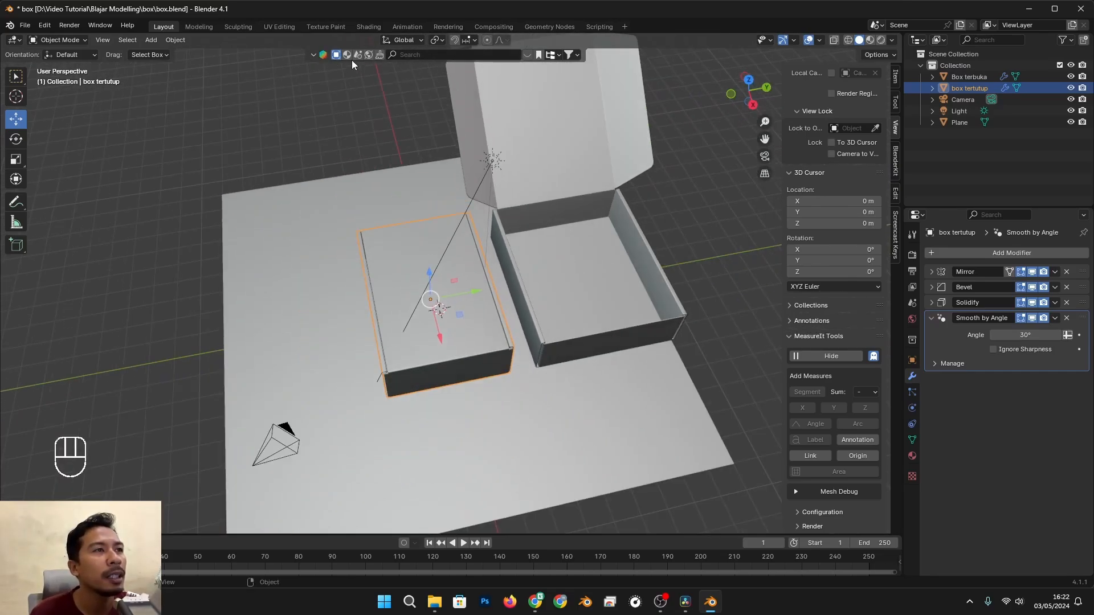
Switch to the web browser and view the BlenderKit affiliate links page
key(alt+Tab)
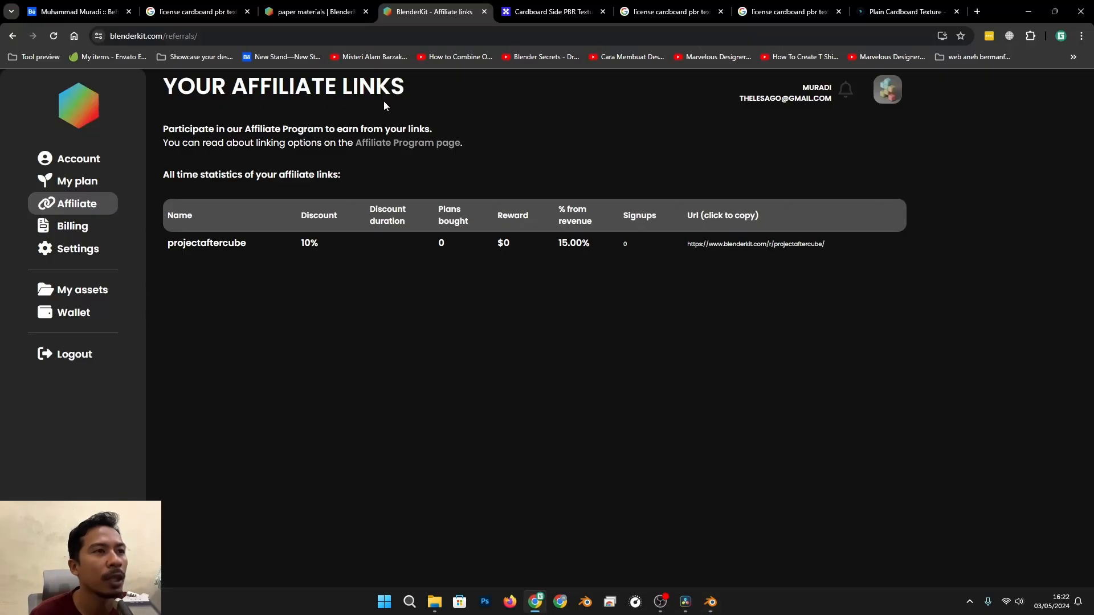
click(535, 7)
click(426, 7)
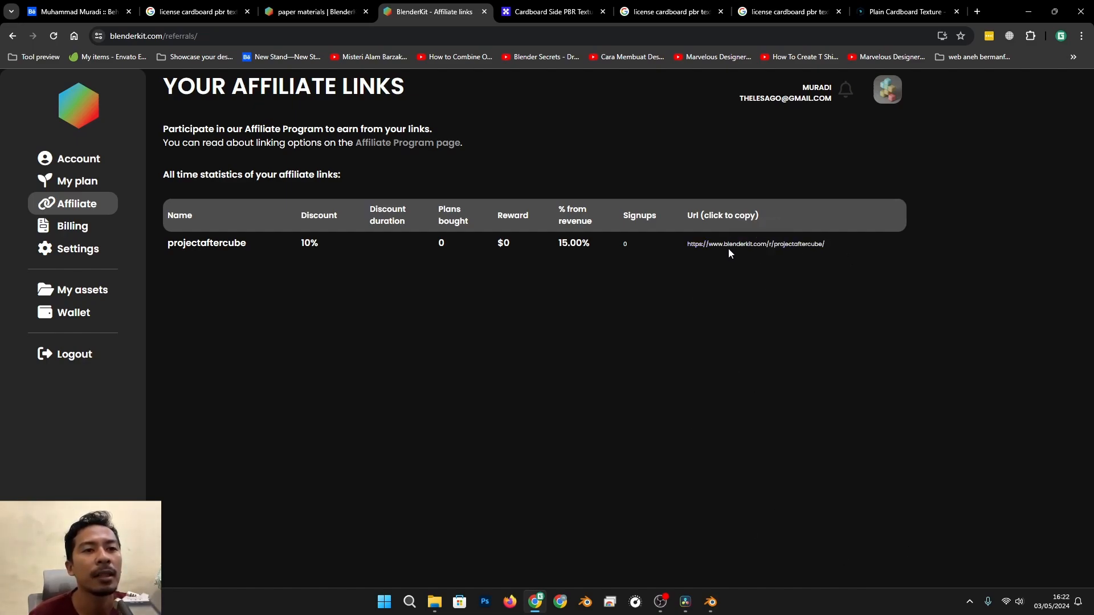
Browse the BlenderKit paper materials gallery filtered by "cardboard" for free cardboard materials
click(316, 11)
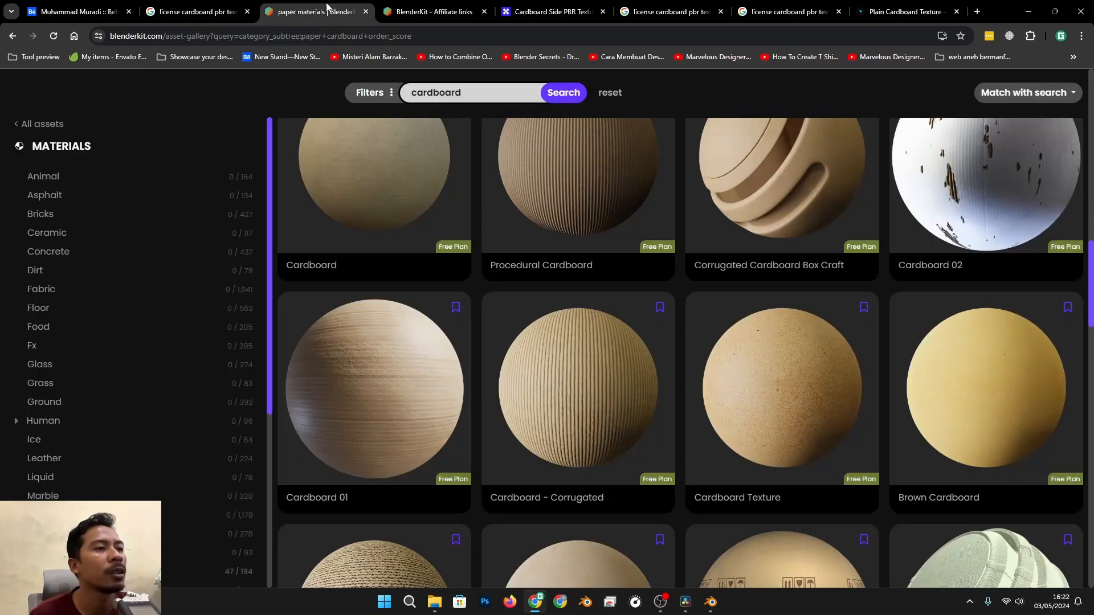
scroll(757, 317, up, 10)
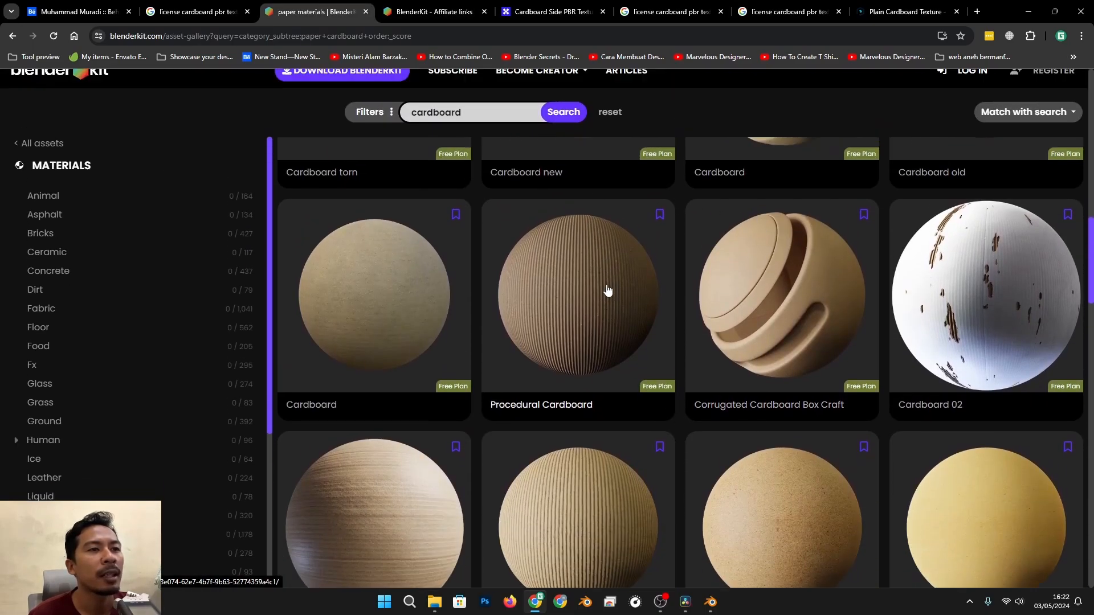
scroll(701, 317, up, 3)
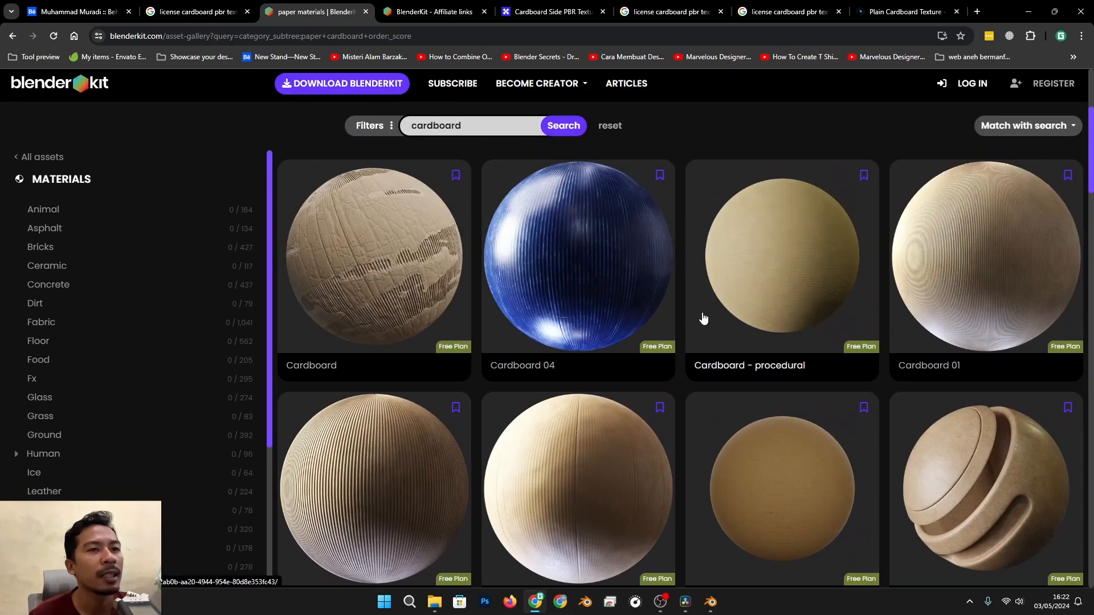
scroll(740, 348, down, 15)
scroll(776, 354, down, 6)
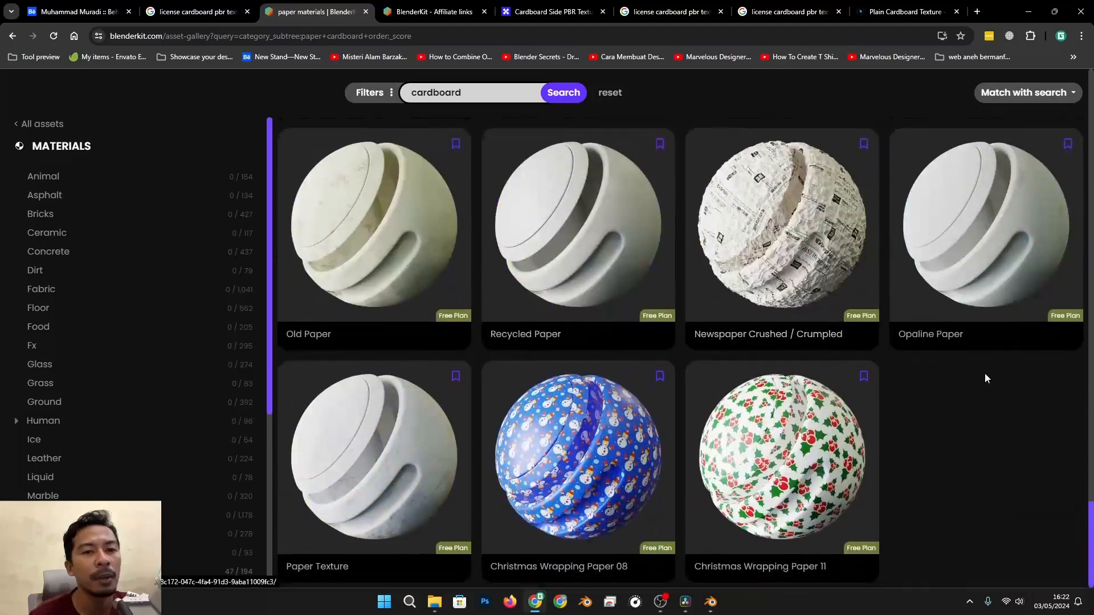
scroll(786, 456, up, 15)
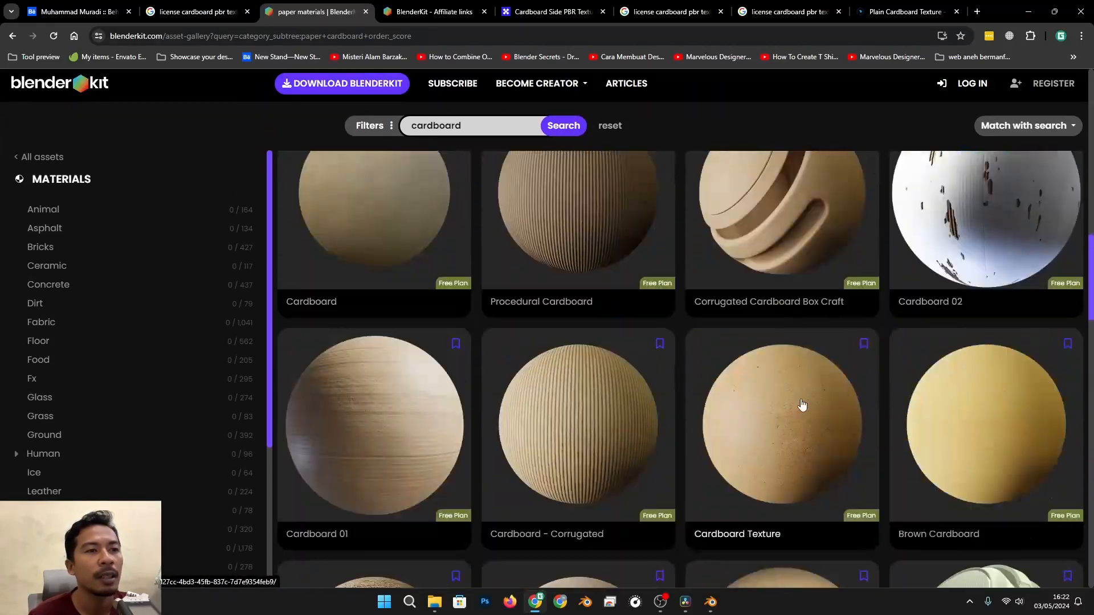
scroll(797, 297, up, 7)
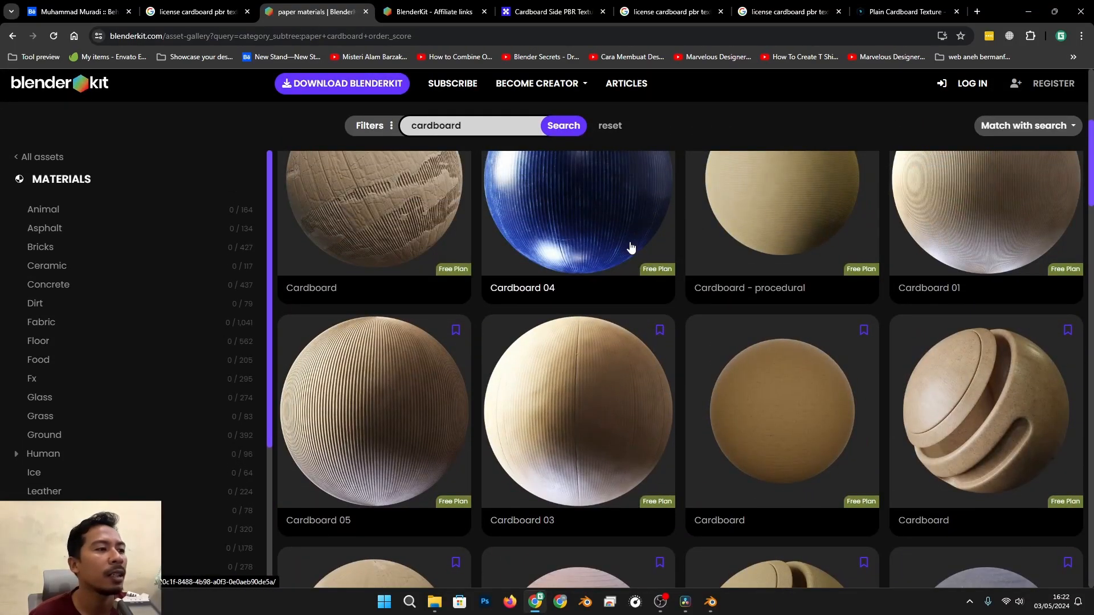
scroll(729, 285, up, 3)
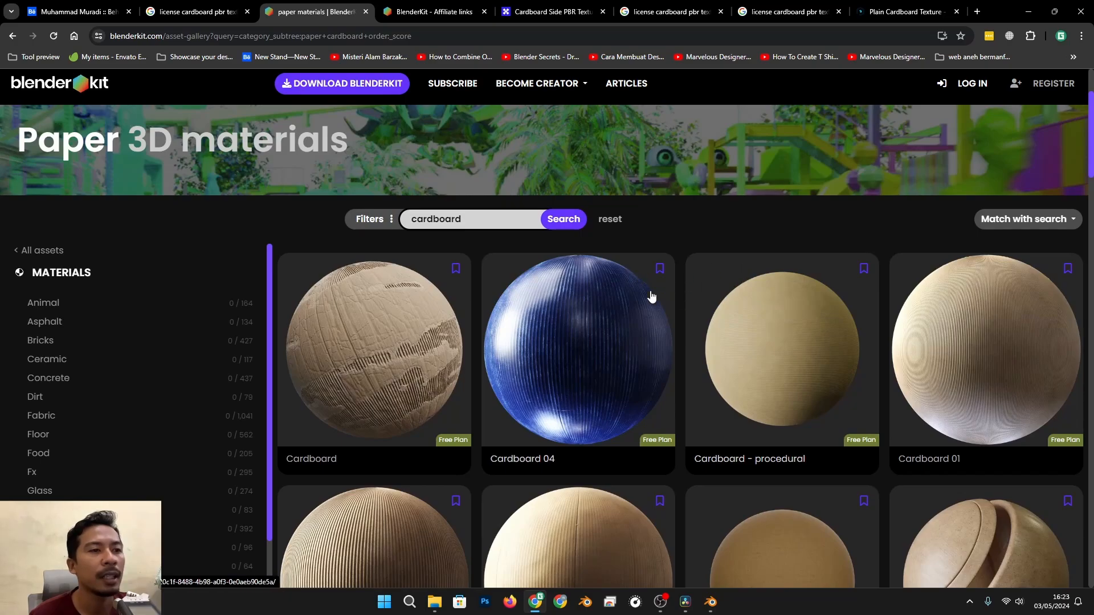
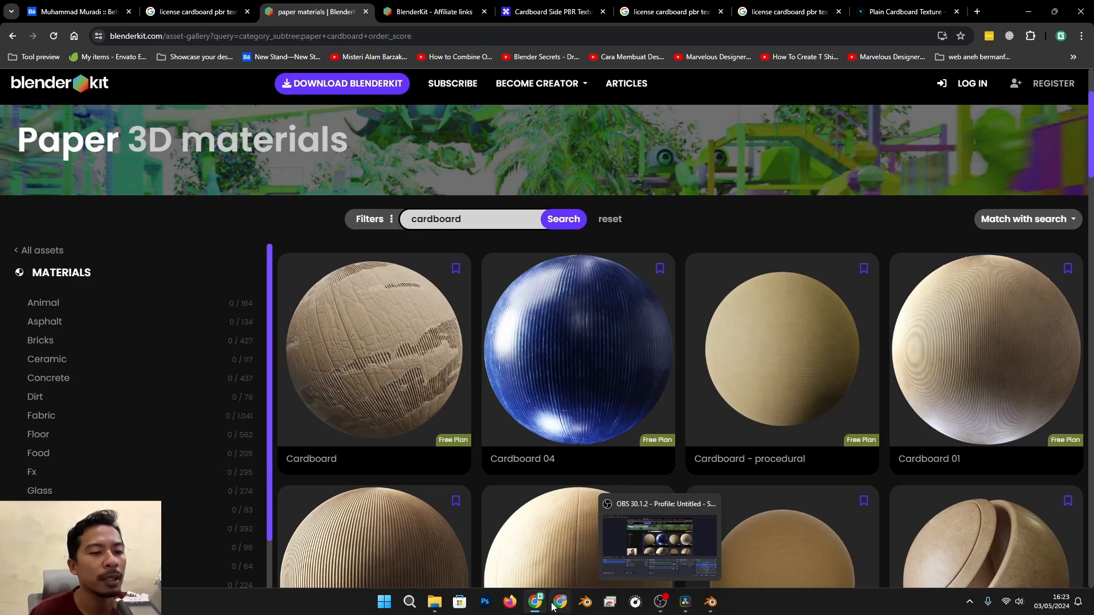
Switch back to Blender and search the BlenderKit material assets for "cardboard"
click(714, 608)
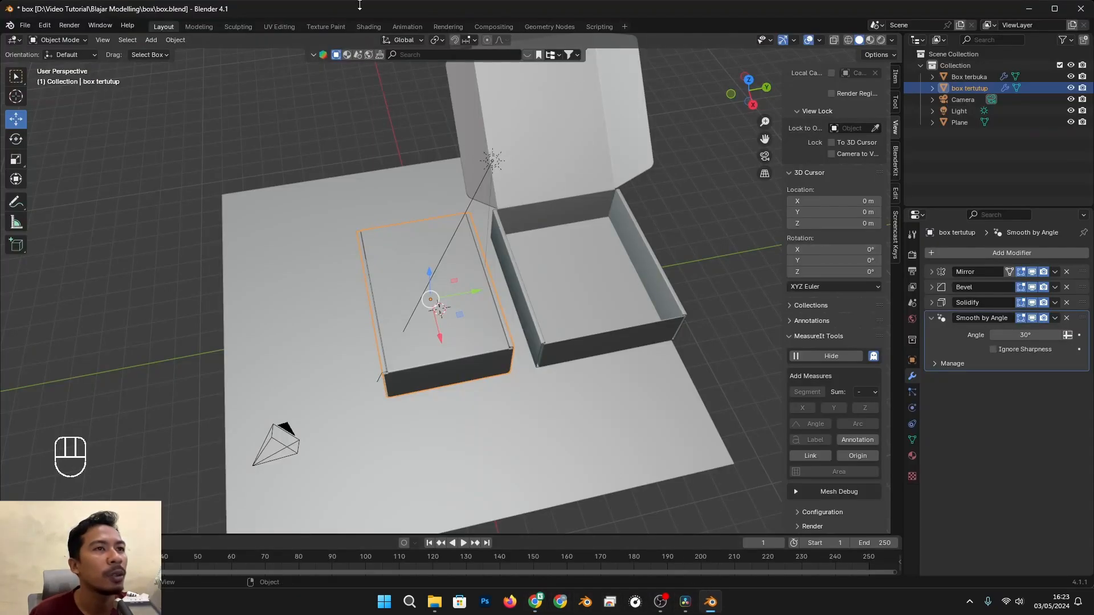
click(313, 56)
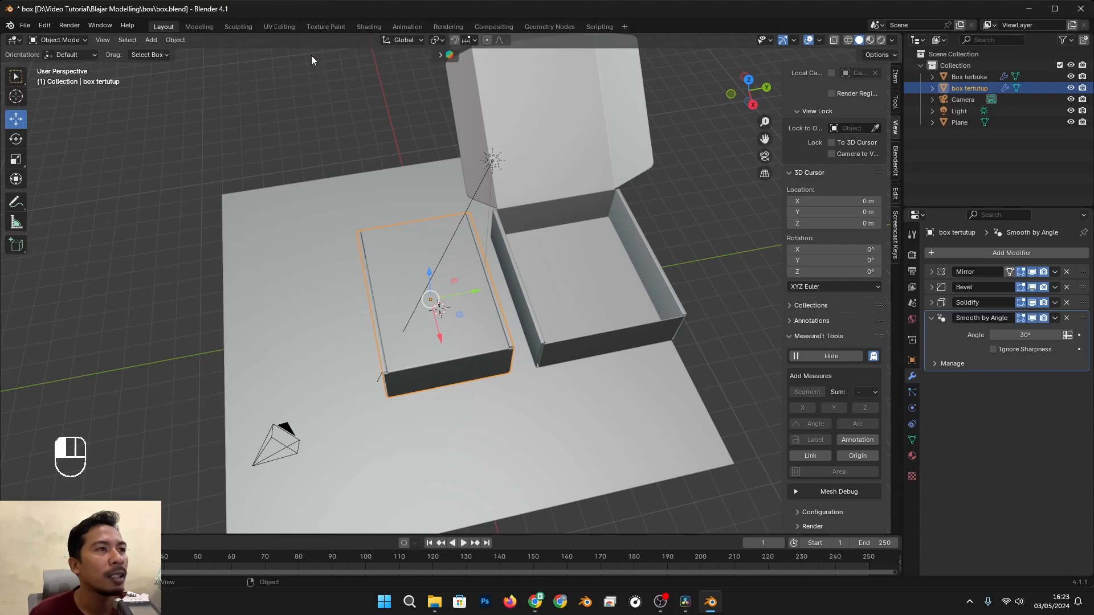
click(439, 55)
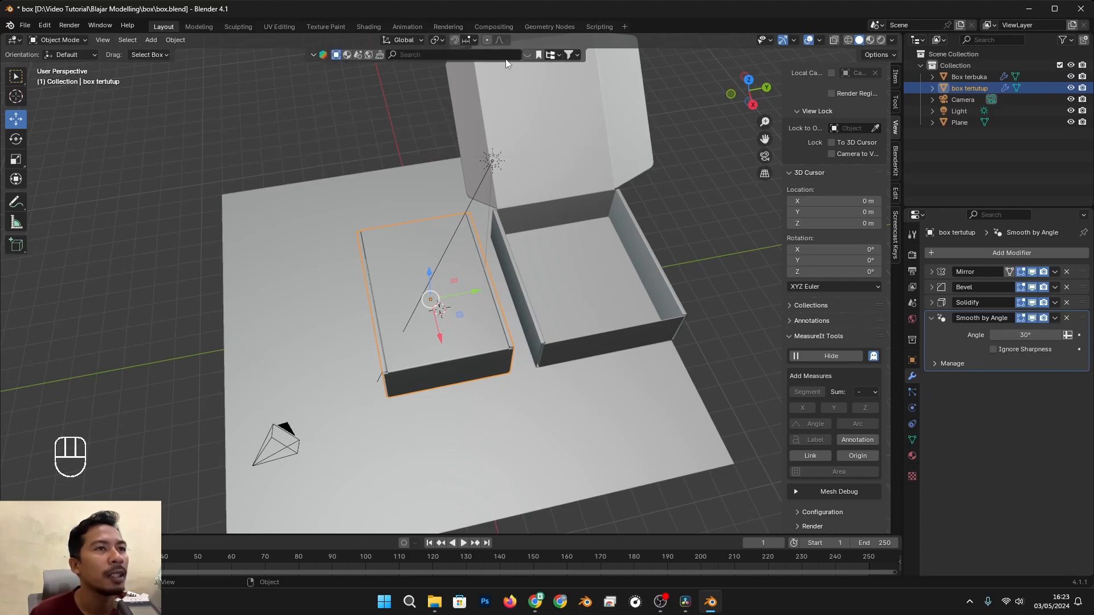
click(358, 55)
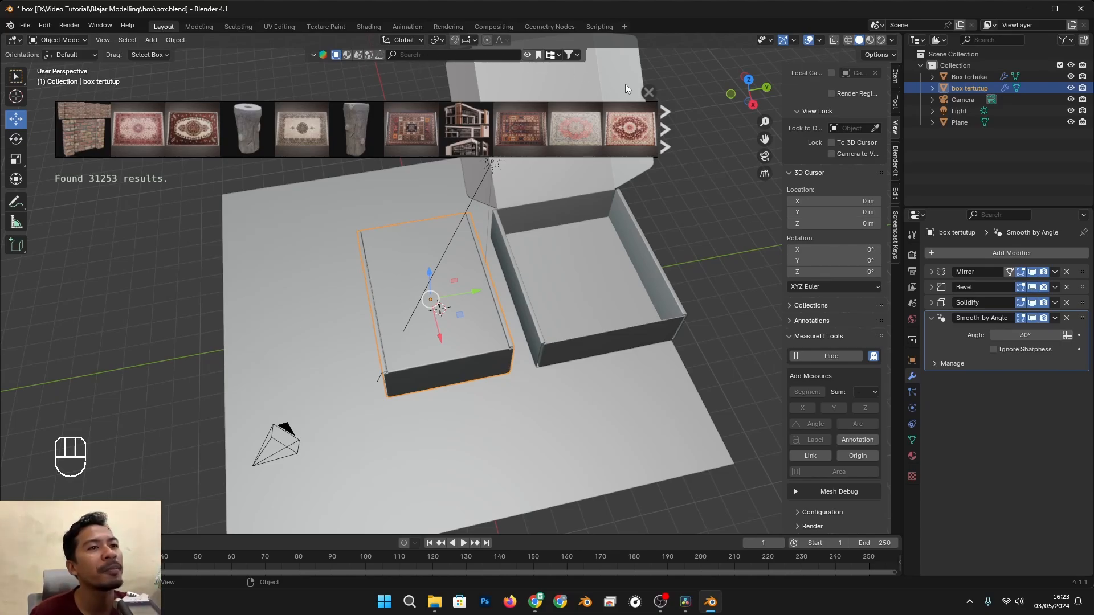
click(347, 55)
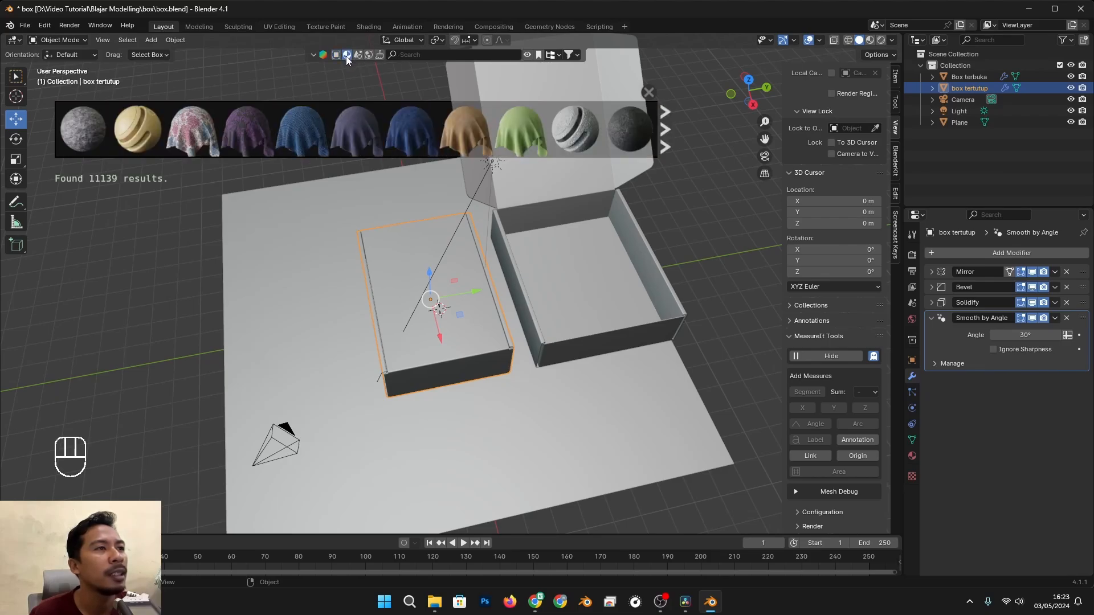
click(462, 59)
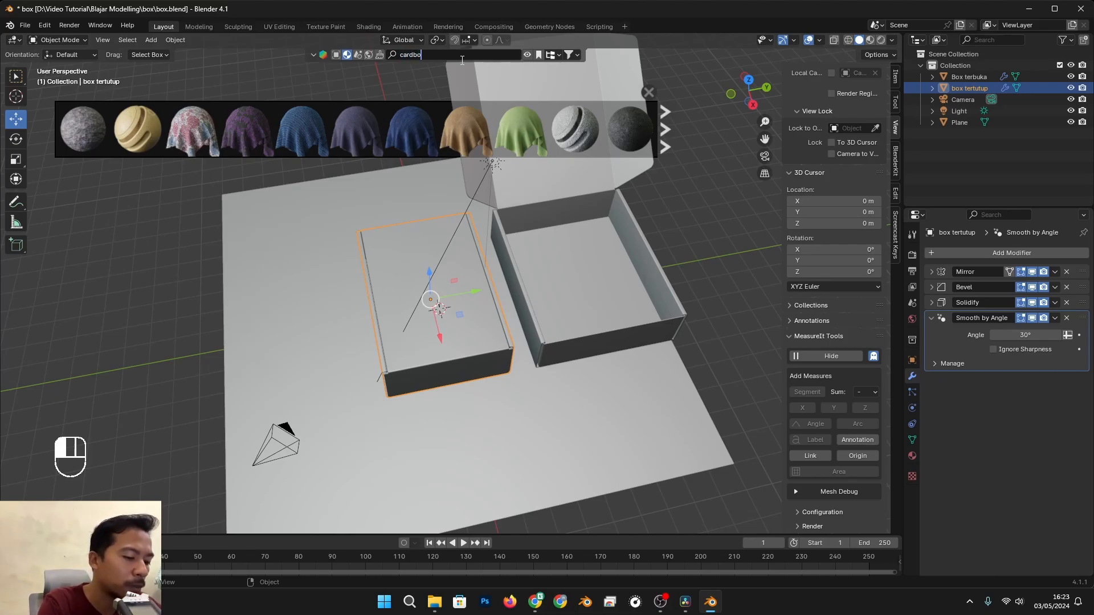
key(Return)
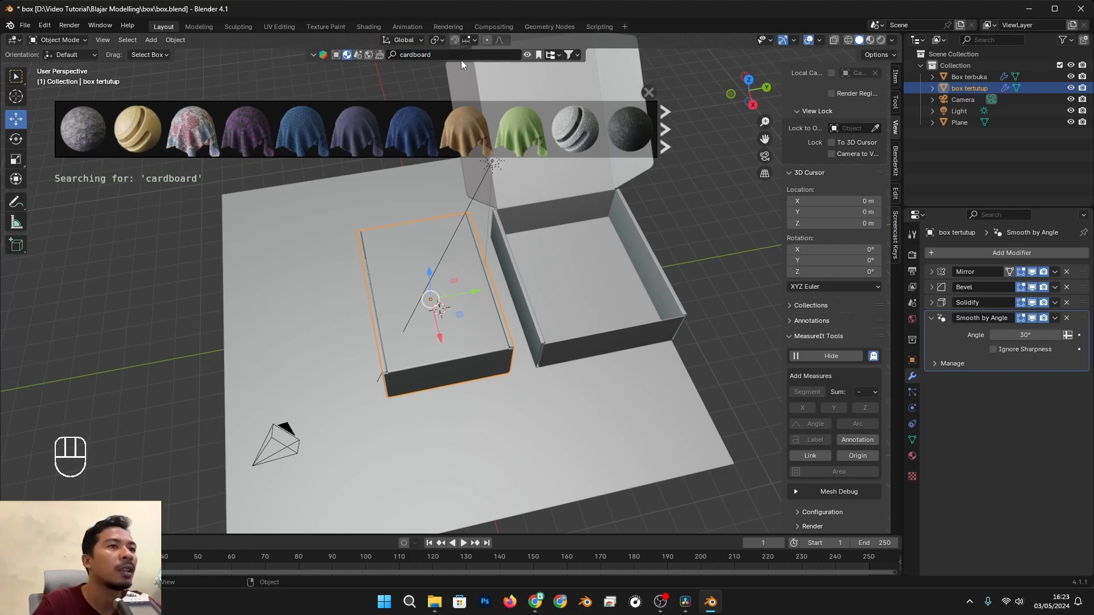
Browse the cardboard material results and apply the "Cardboard Texture" material to the closed box
mouse_move(249, 123)
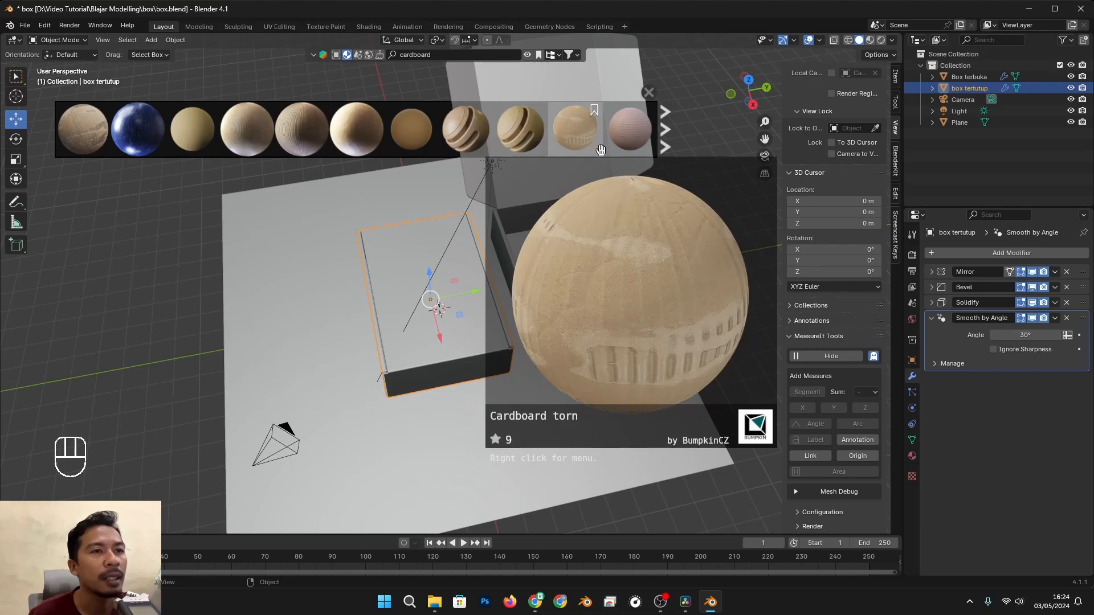
click(665, 129)
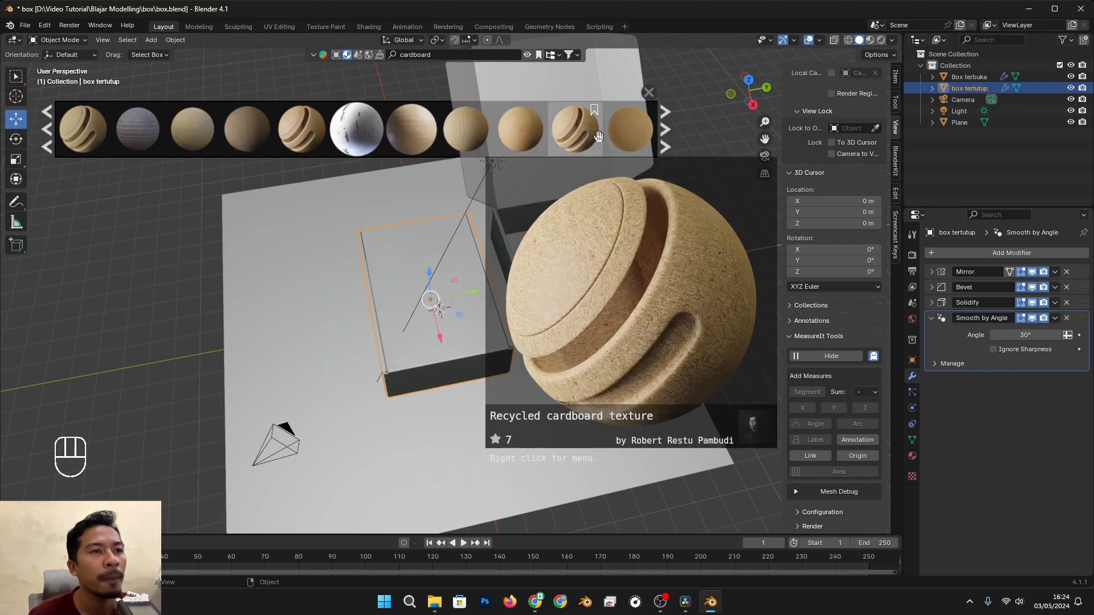
click(666, 130)
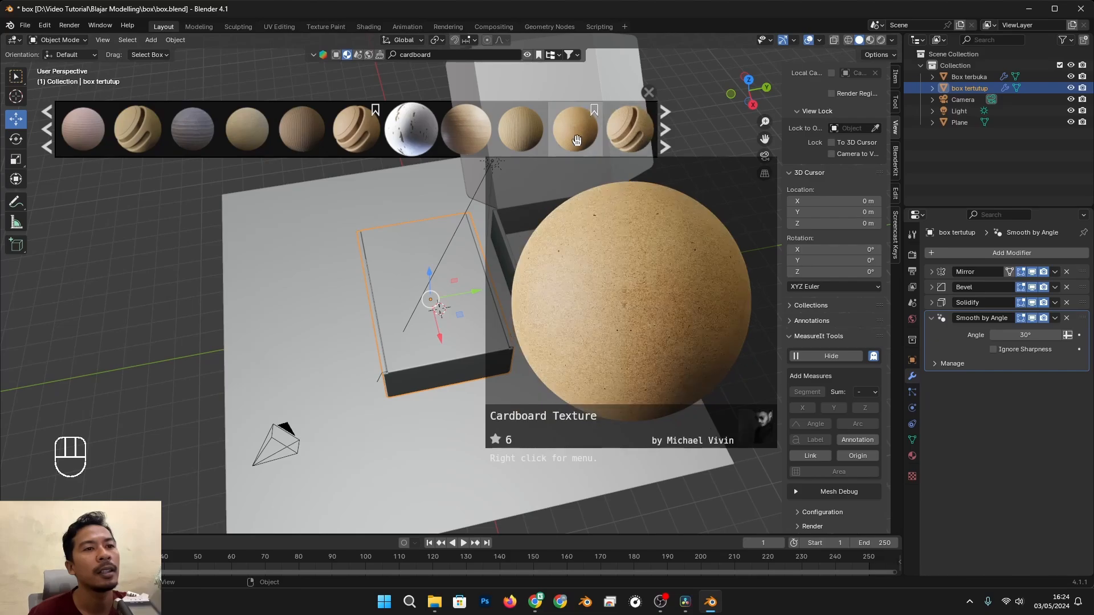
drag(576, 140, 466, 281)
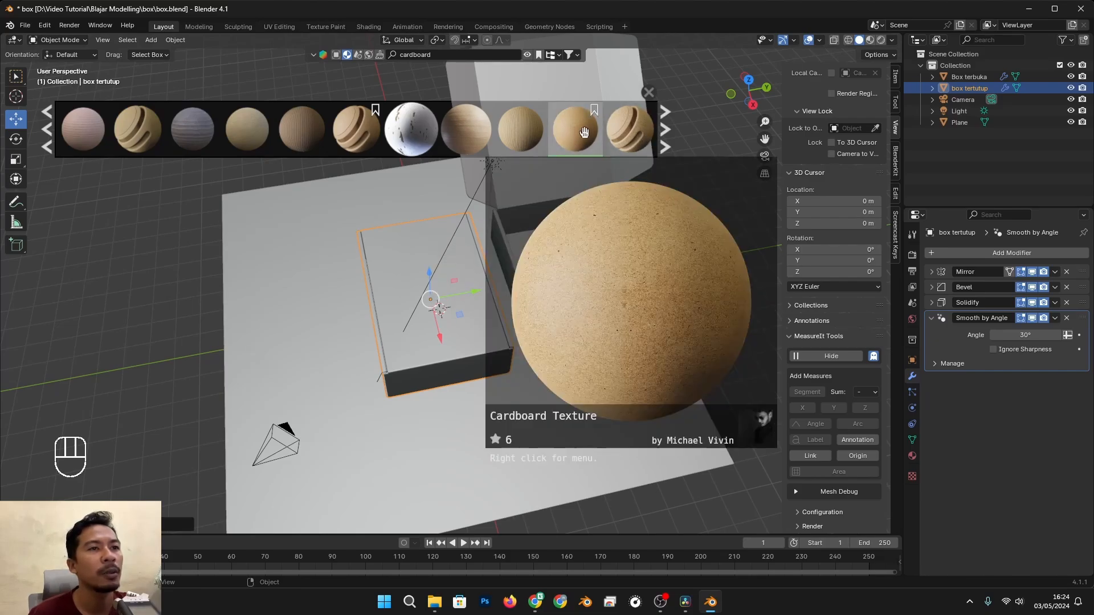
scroll(461, 346, up, 2)
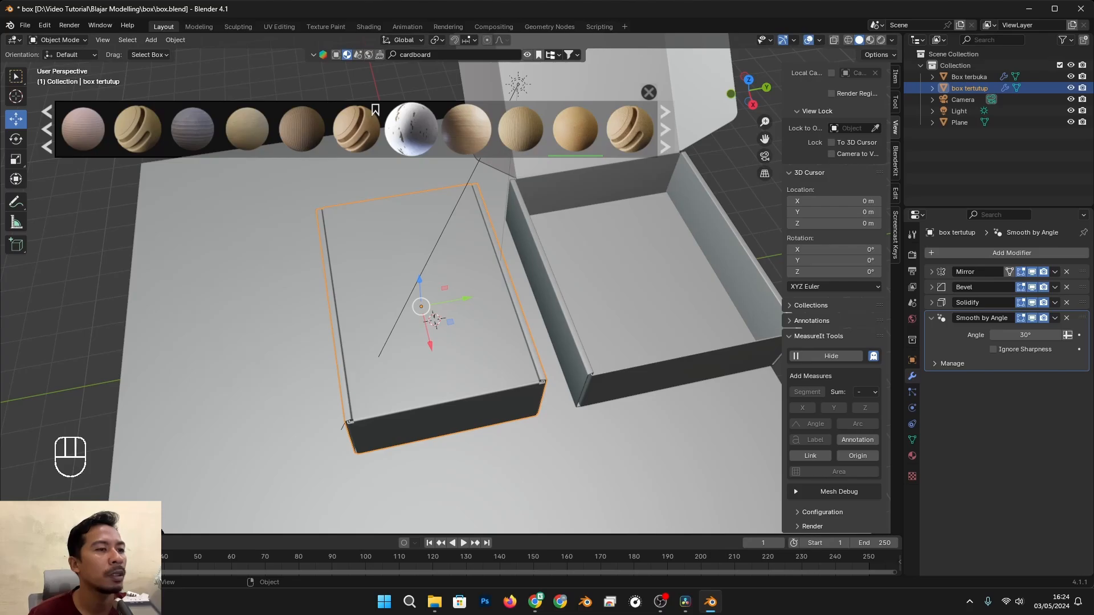
scroll(490, 244, up, 1)
scroll(490, 217, down, 3)
alt+drag(398, 353, 428, 323)
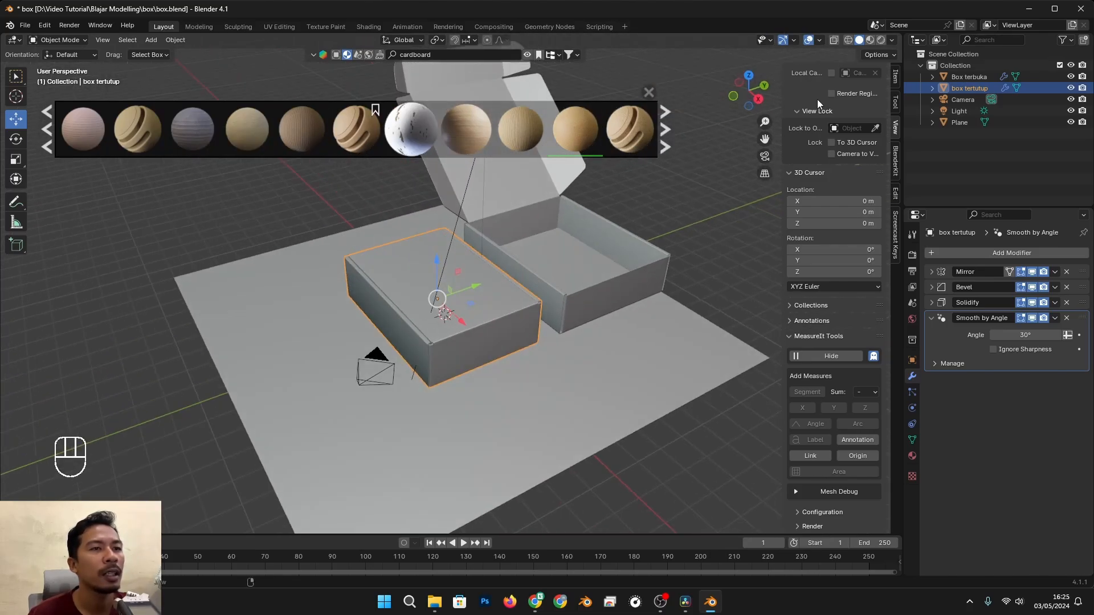
Switch the viewport to rendered shading and inspect the cardboard material on the closed box from several angles
click(880, 40)
scroll(464, 318, up, 5)
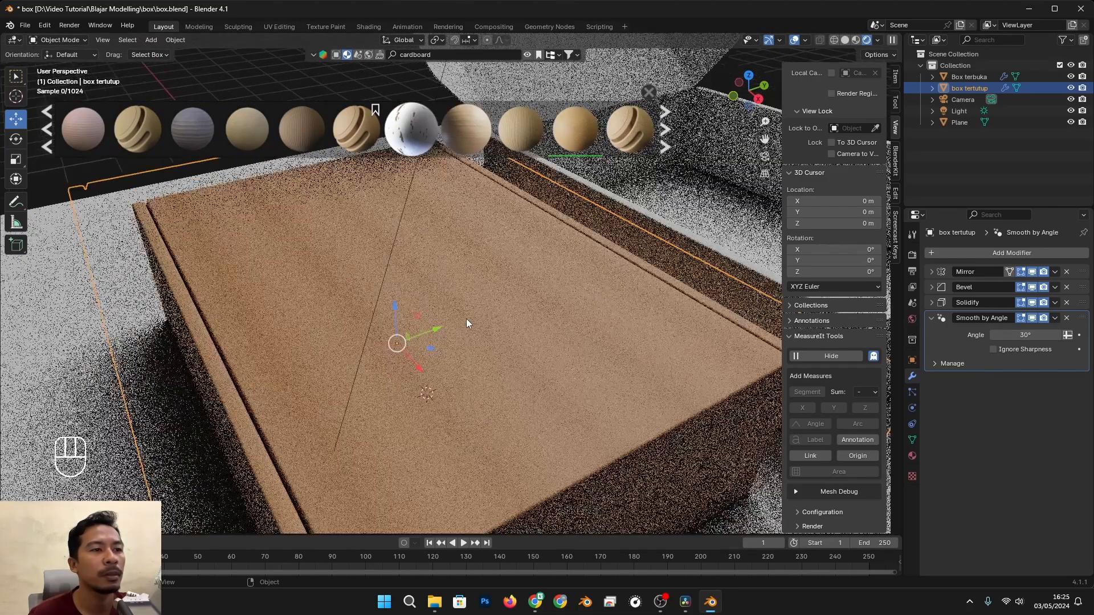
alt+drag(537, 333, 432, 324)
scroll(535, 354, up, 3)
scroll(535, 349, down, 5)
scroll(495, 327, up, 2)
scroll(503, 326, up, 4)
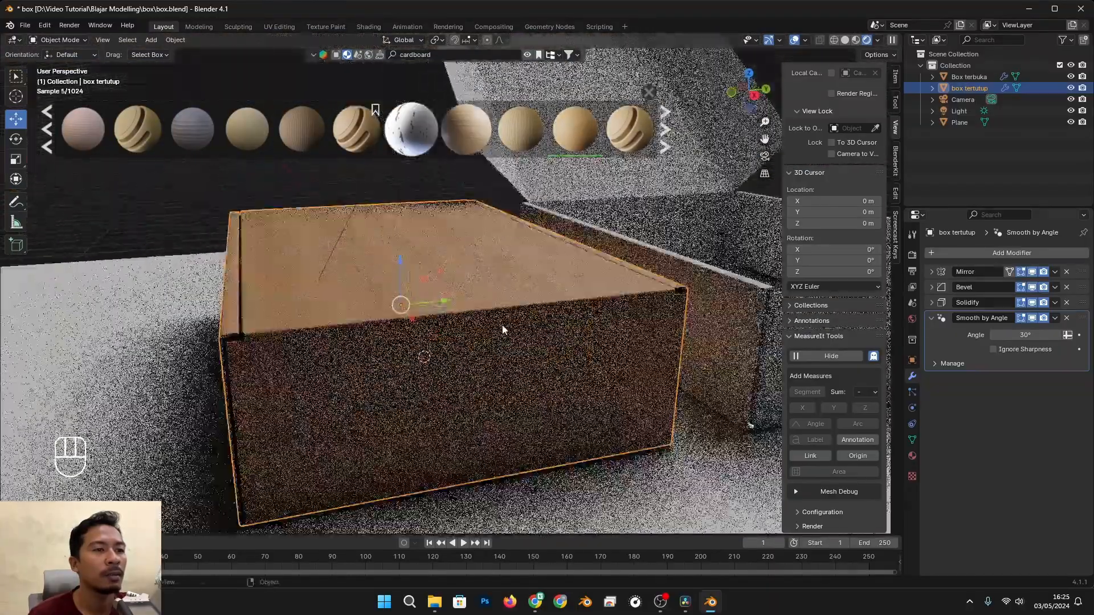
alt+drag(505, 317, 513, 398)
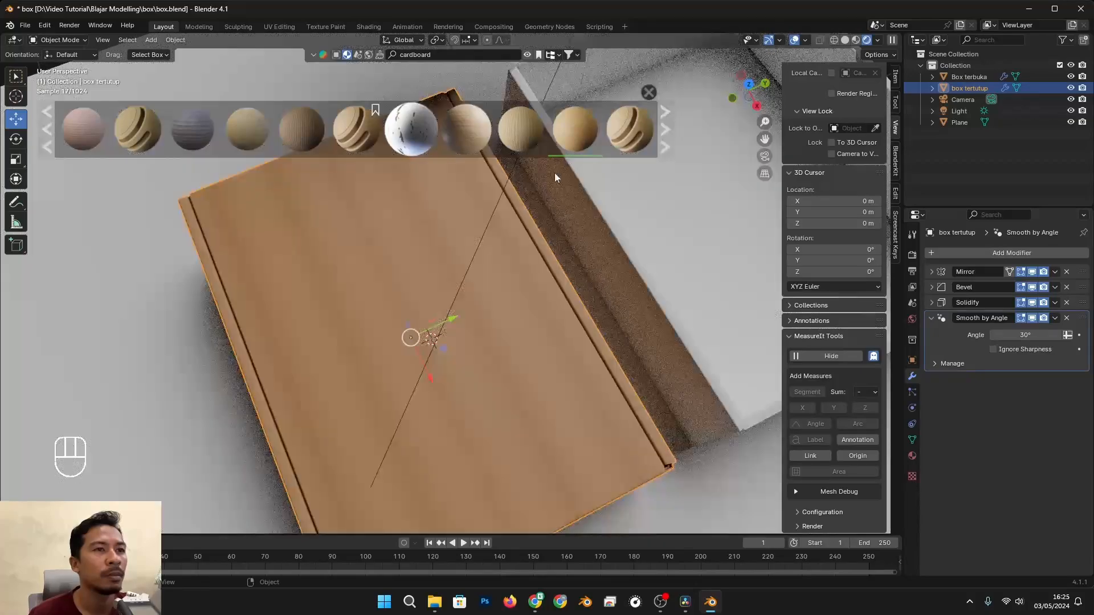
mouse_move(587, 140)
scroll(427, 361, down, 2)
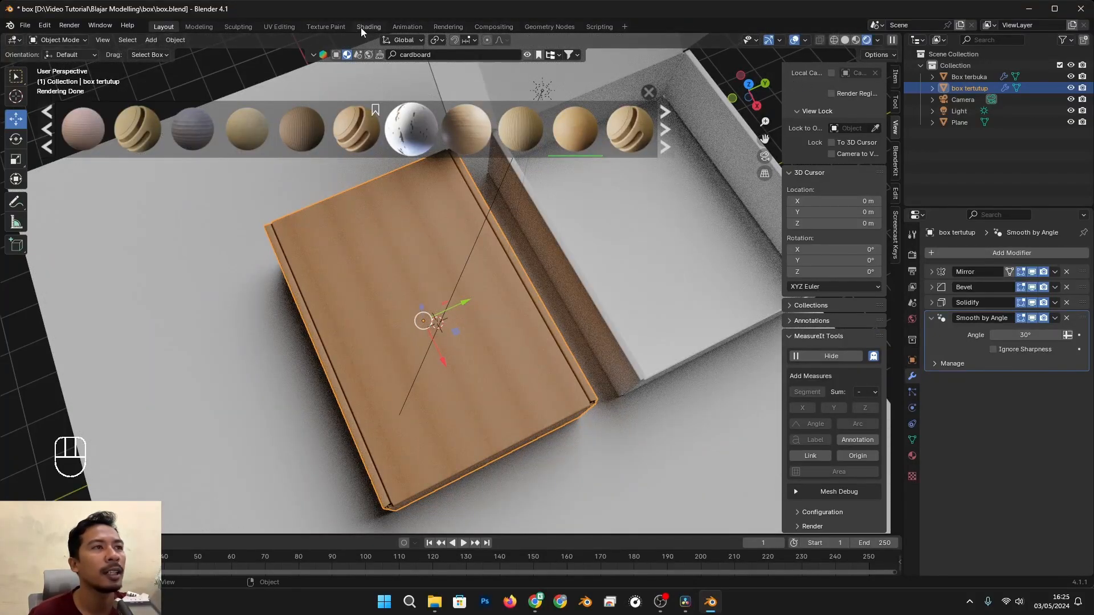
mouse_move(462, 395)
alt+mouse_down()
mouse_move(452, 392)
mouse_move(461, 365)
mouse_move(480, 383)
alt+mouse_up()
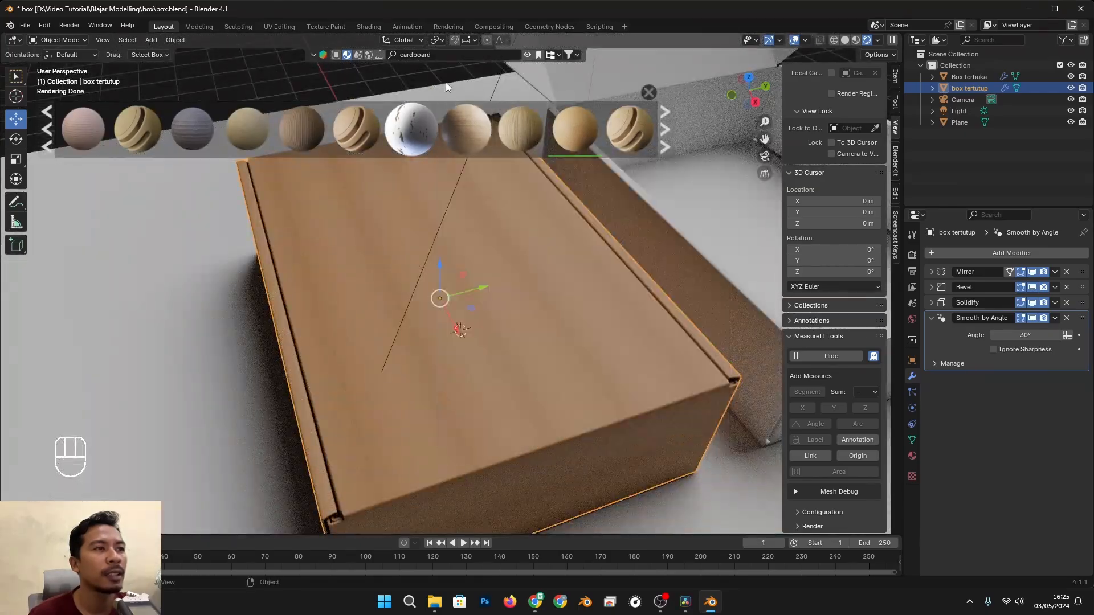
Switch to the Shading workspace and bring the Mapping node of the Cardboard Texture material into close view
click(368, 27)
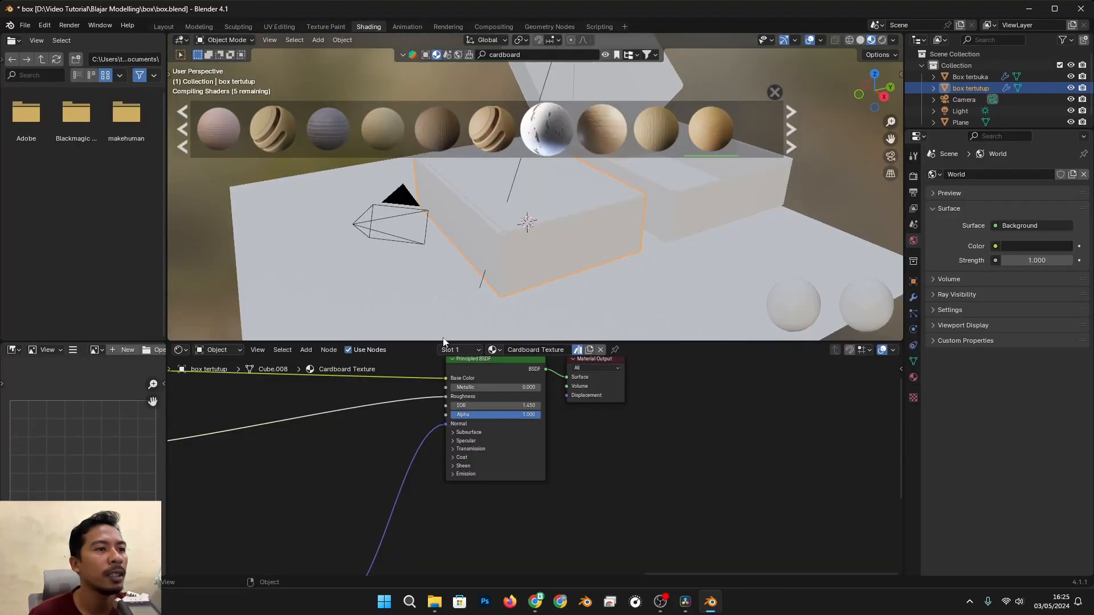
scroll(592, 473, down, 11)
middle_drag(365, 480, 656, 457)
scroll(582, 389, up, 2)
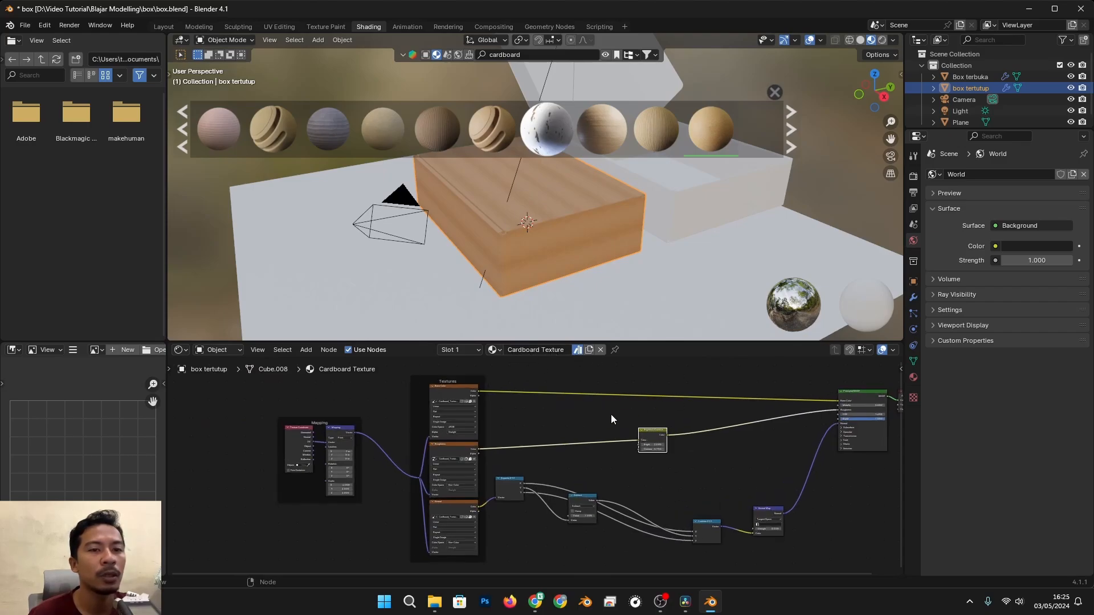
middle_drag(565, 441, 374, 379)
scroll(426, 435, up, 4)
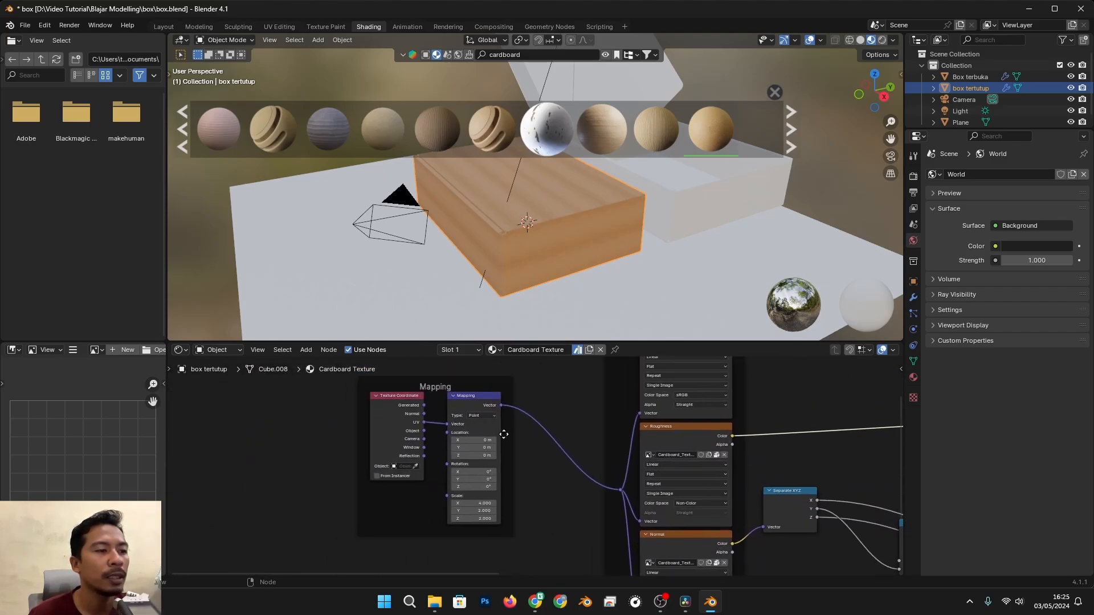
scroll(548, 243, up, 4)
Hide the BlenderKit asset results and set the Mapping node's scale to X 1.4, Y -0.6 and Z -0.6
mouse_move(549, 242)
middle_down()
mouse_move(561, 224)
mouse_move(537, 247)
mouse_move(538, 268)
mouse_move(556, 203)
mouse_move(555, 261)
middle_up()
scroll(560, 224, up, 2)
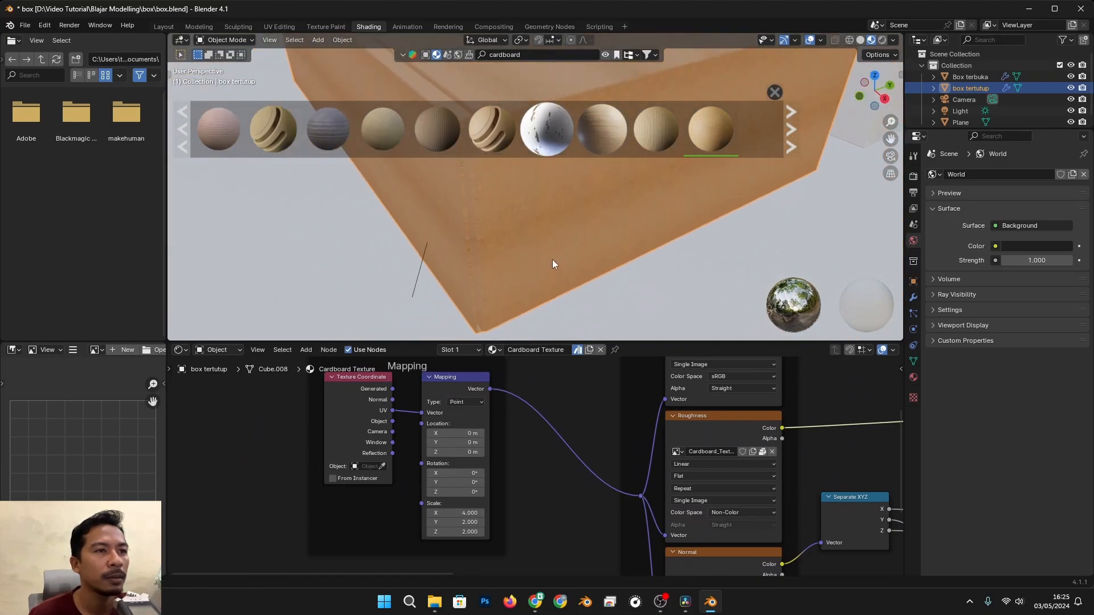
click(605, 55)
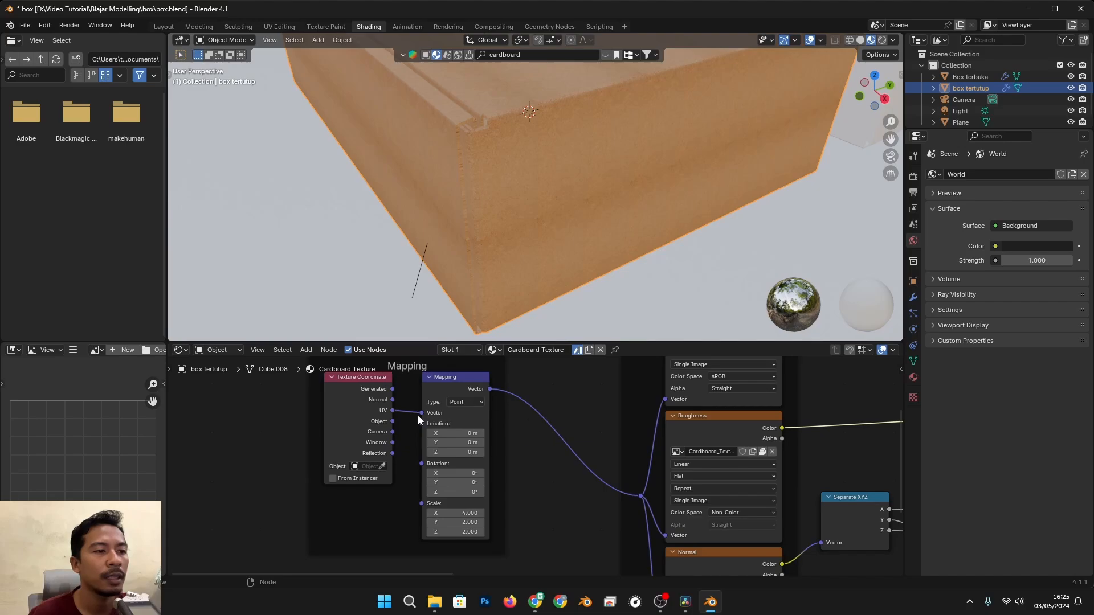
drag(481, 522, 460, 512)
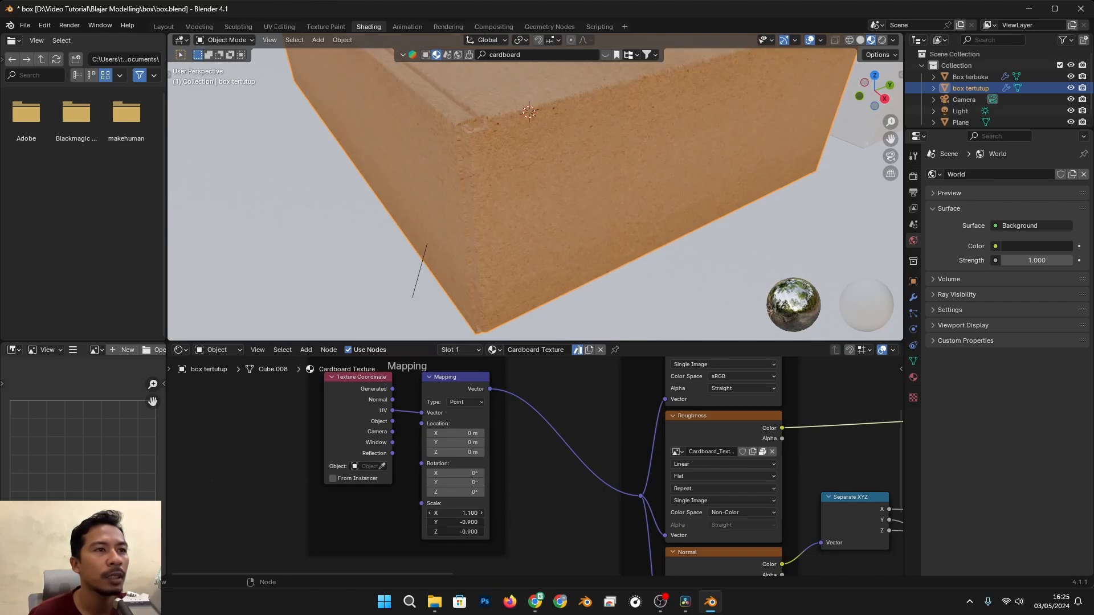
scroll(548, 155, down, 5)
middle_drag(548, 155, 548, 209)
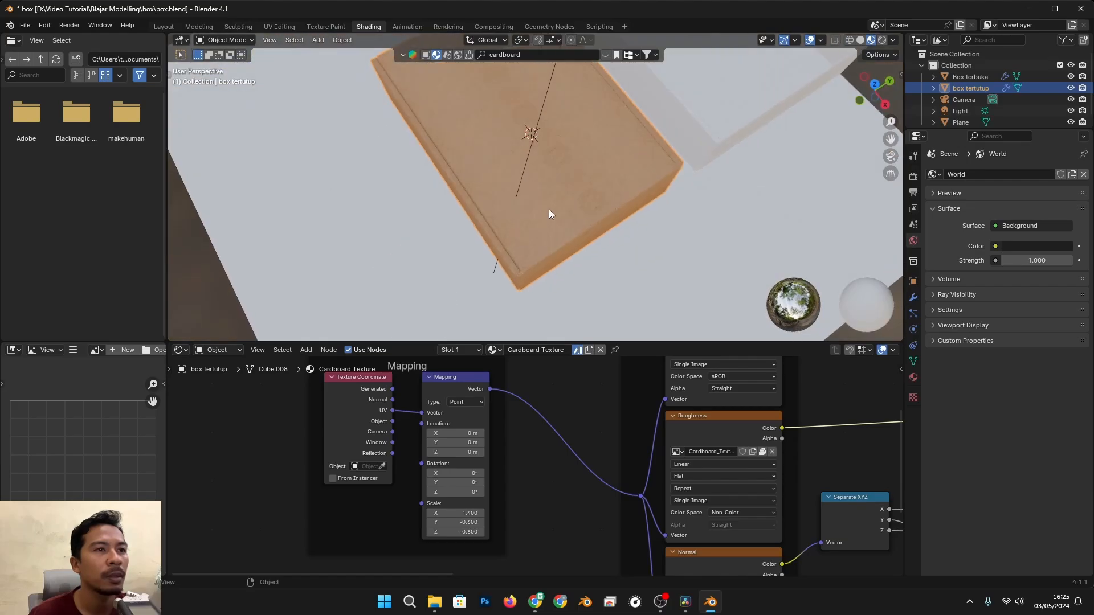
scroll(549, 210, up, 4)
middle_drag(519, 257, 513, 192)
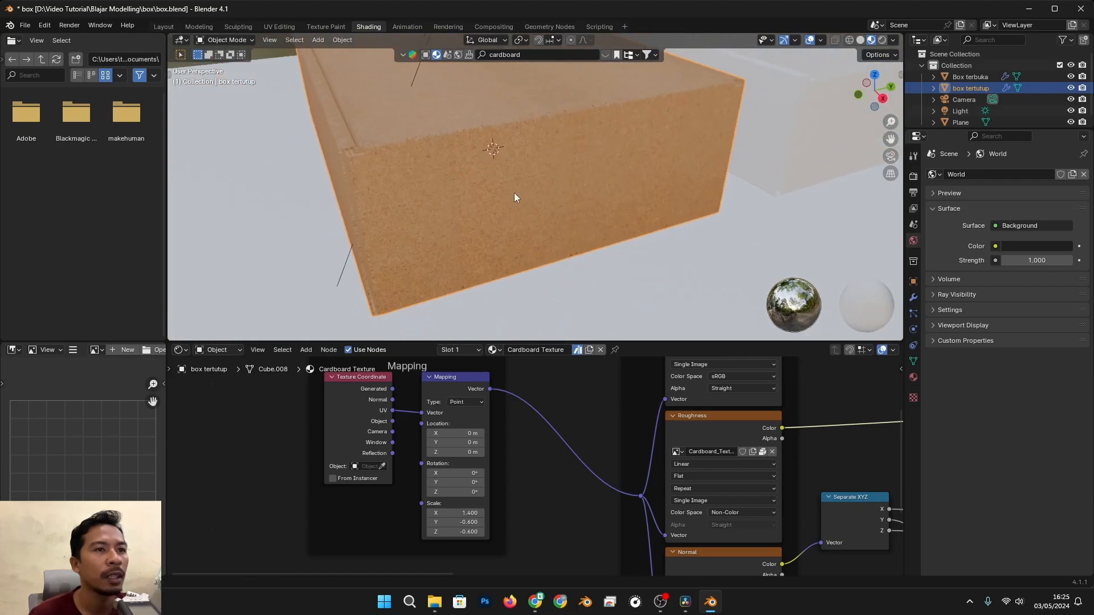
Turn on rendered shading in the Shading workspace and examine the rescaled cardboard texture on the closed box
click(882, 40)
mouse_move(735, 114)
middle_down()
mouse_move(669, 146)
mouse_move(610, 224)
mouse_move(660, 204)
mouse_move(610, 285)
mouse_move(598, 285)
middle_up()
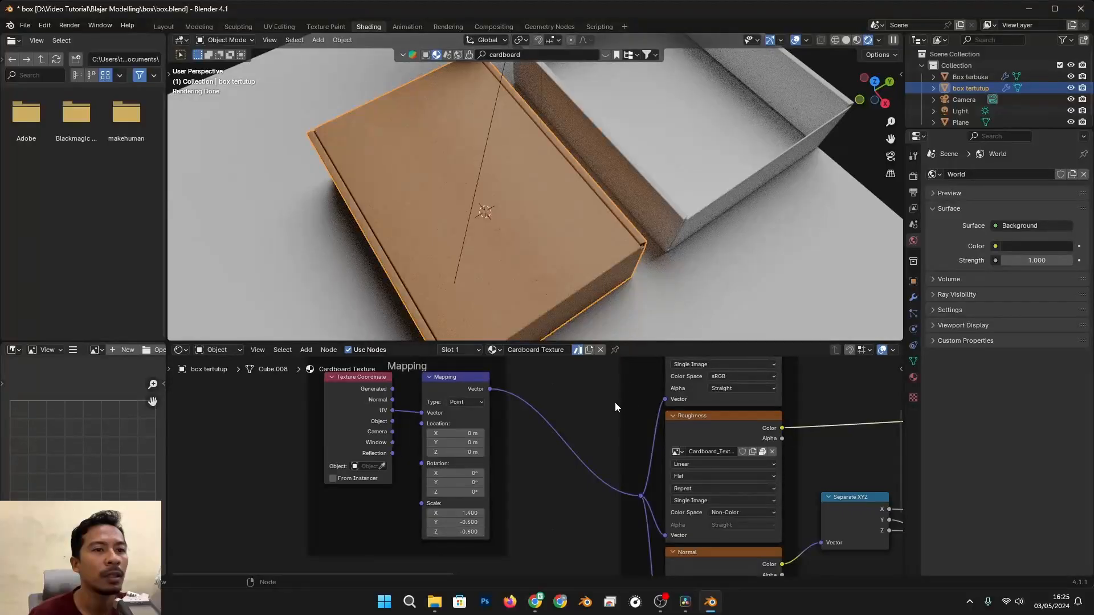
scroll(616, 407, down, 2)
scroll(556, 279, down, 5)
scroll(572, 278, up, 10)
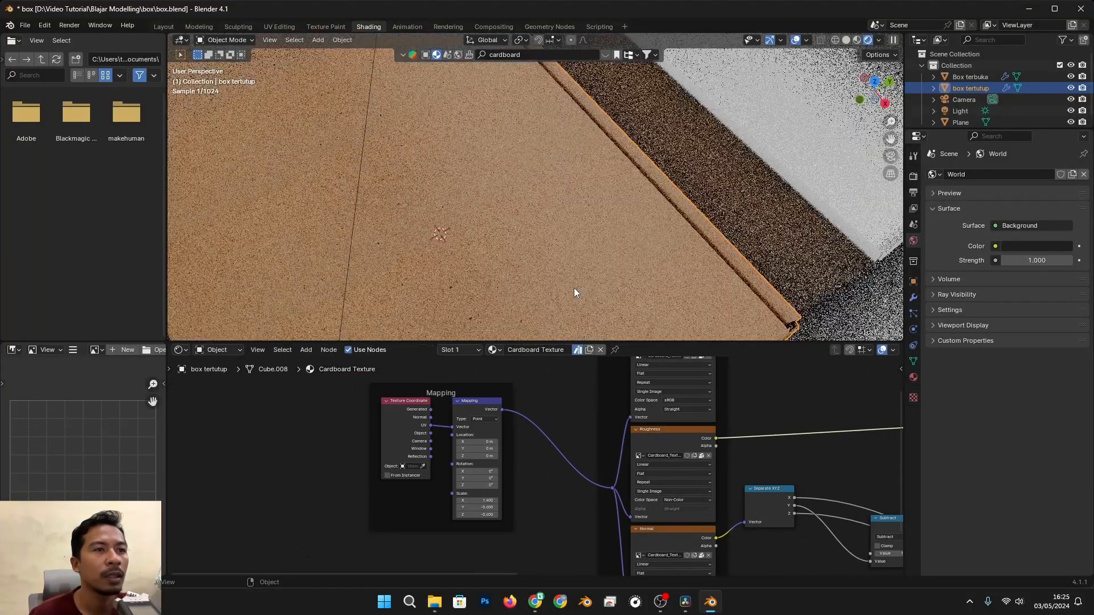
middle_drag(574, 292, 575, 112)
scroll(698, 171, down, 4)
scroll(574, 181, up, 4)
scroll(564, 189, up, 5)
scroll(564, 190, down, 5)
scroll(578, 128, down, 2)
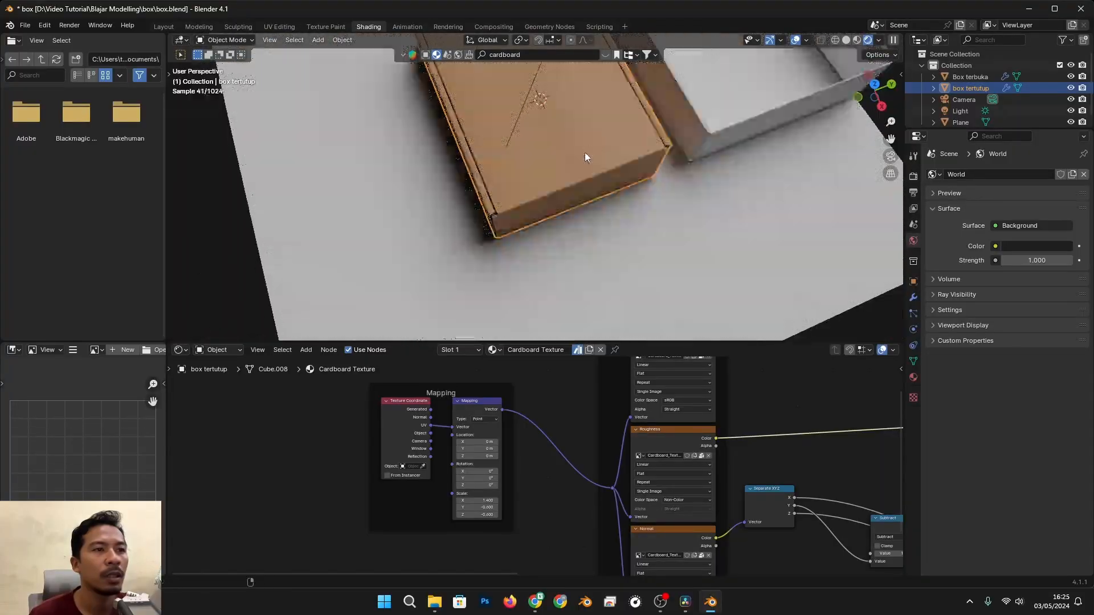
scroll(592, 200, down, 4)
scroll(593, 200, up, 2)
scroll(593, 199, down, 2)
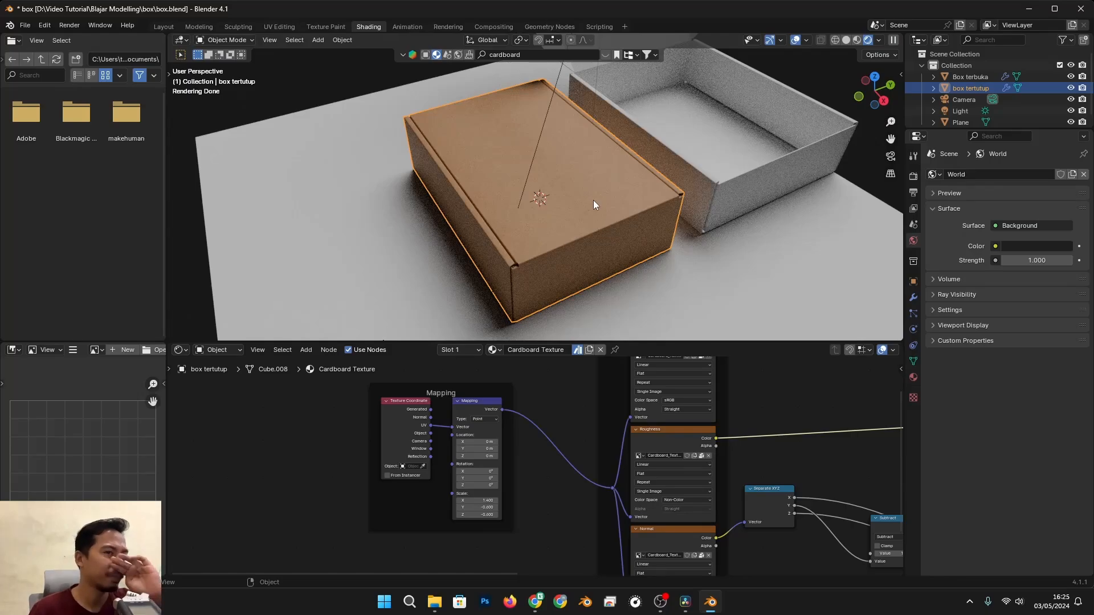
scroll(574, 221, up, 3)
scroll(586, 222, down, 4)
Return the viewport to solid shading with X-ray off and view the closed box's front corner up close
key(z)
click(780, 217)
key(alt+z)
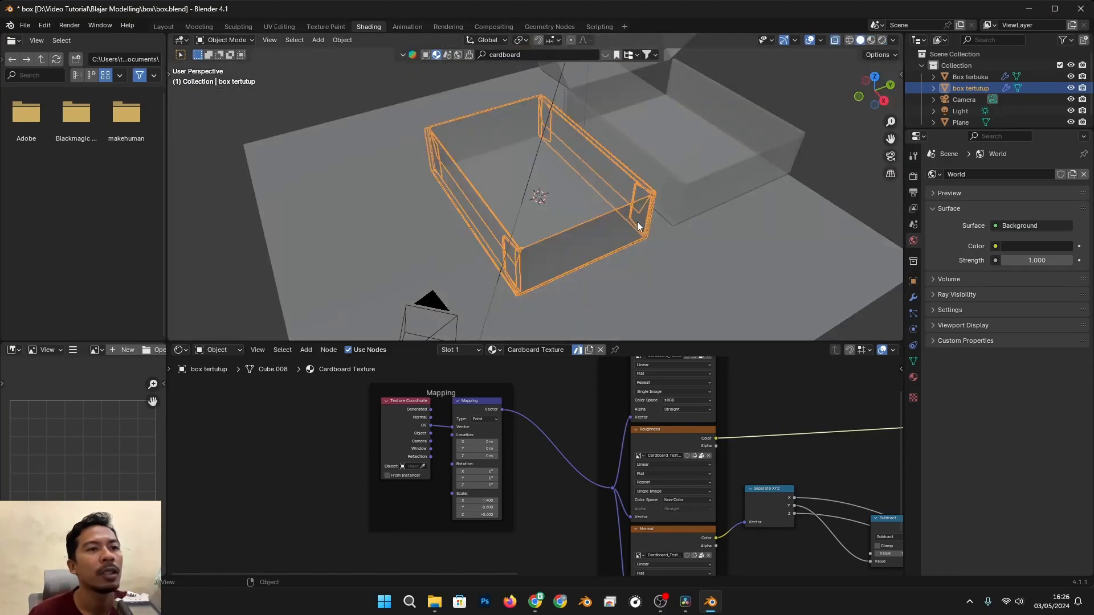
key(alt+z)
scroll(542, 282, up, 6)
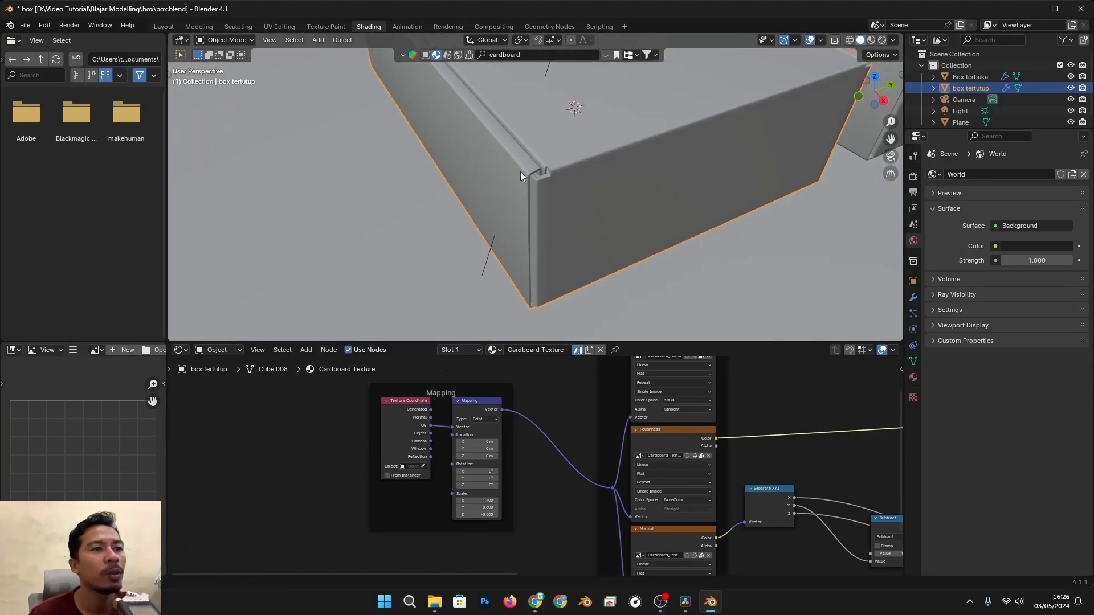
Compare the closed box's edges and corners with the kraft mailer box photo on the reference image board
key(Tab)
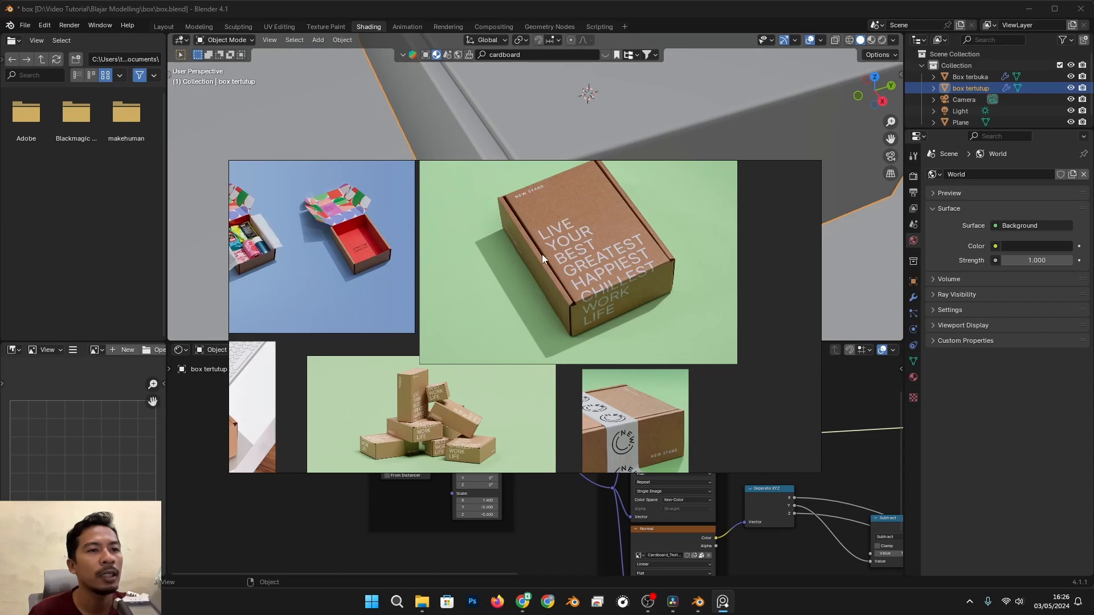
scroll(592, 259, down, 4)
scroll(598, 257, up, 4)
key(alt+Tab)
scroll(549, 205, down, 5)
scroll(553, 201, up, 4)
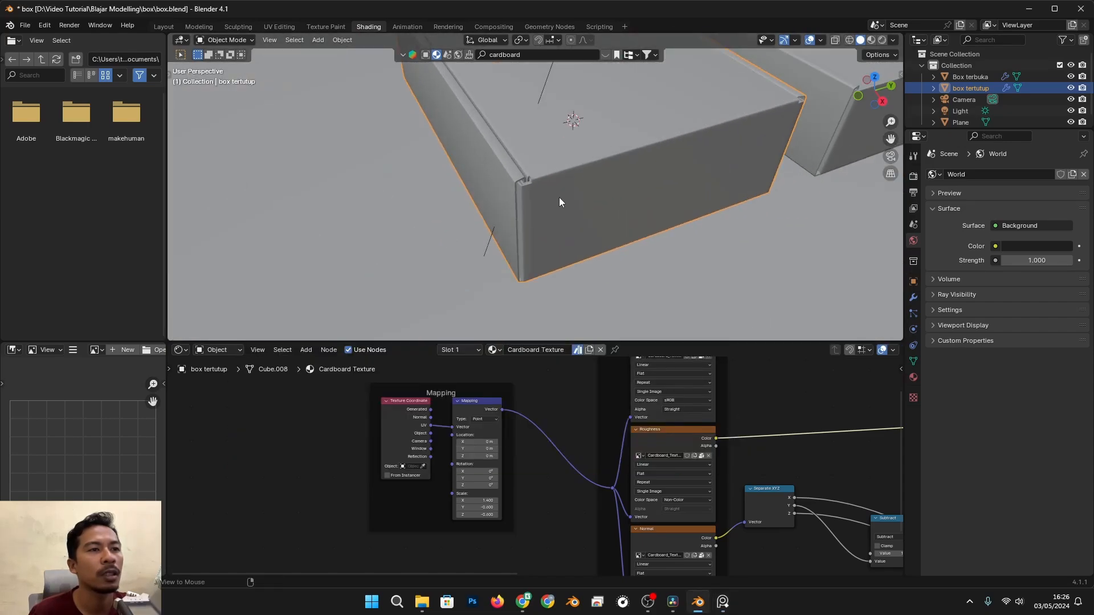
scroll(552, 216, up, 2)
key(alt+Tab)
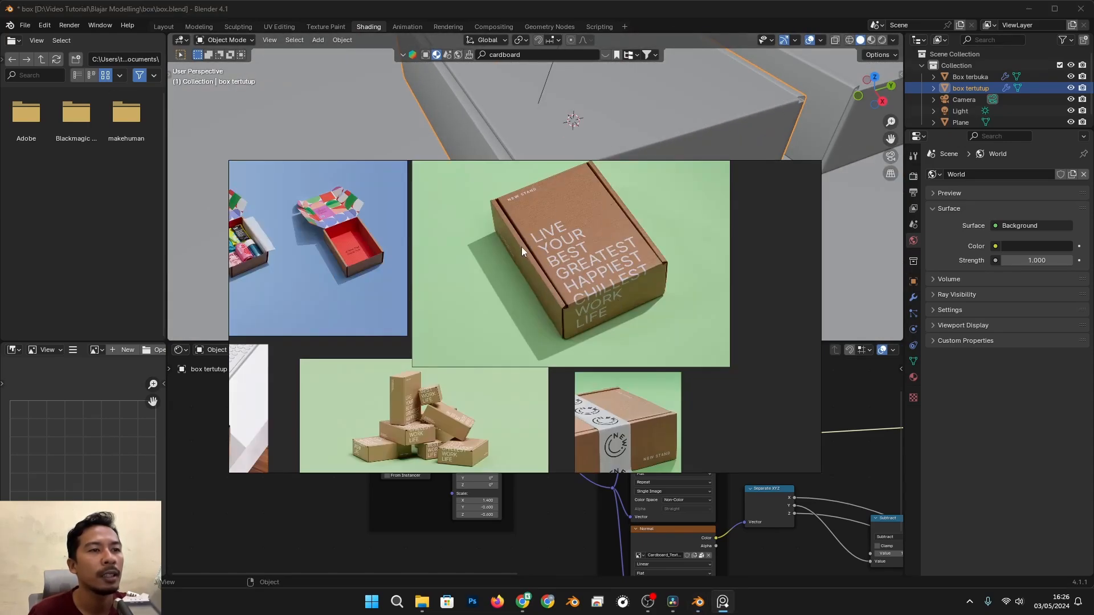
key(alt+Tab)
scroll(561, 175, down, 5)
scroll(568, 206, up, 4)
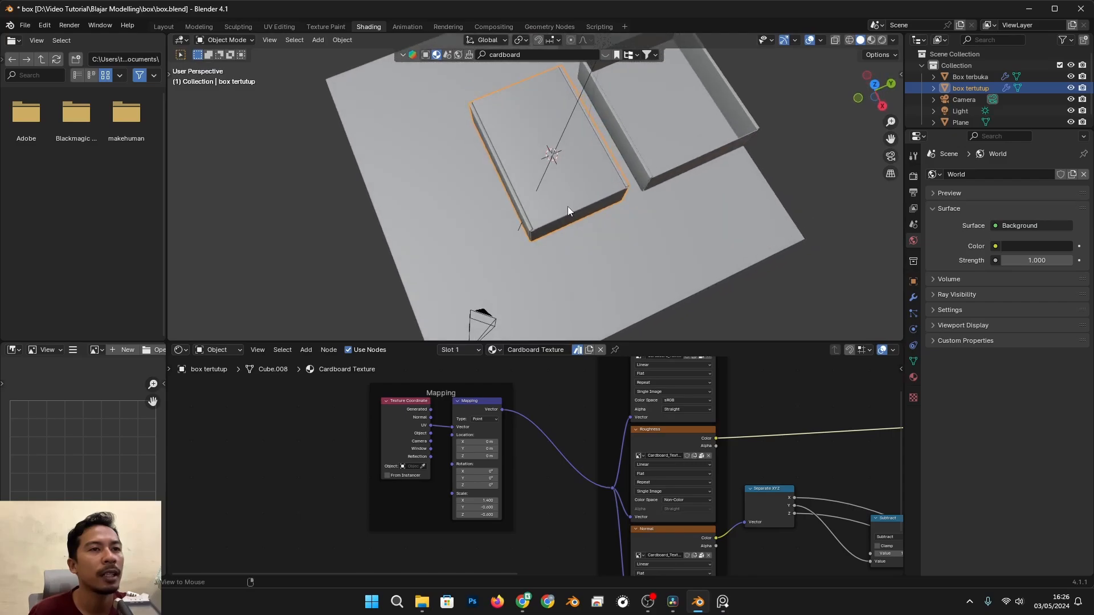
Maximize the 3D viewport and enter Edit Mode on the closed box in face select mode with nothing selected
key(ctrl+space)
scroll(547, 319, up, 3)
scroll(549, 388, down, 5)
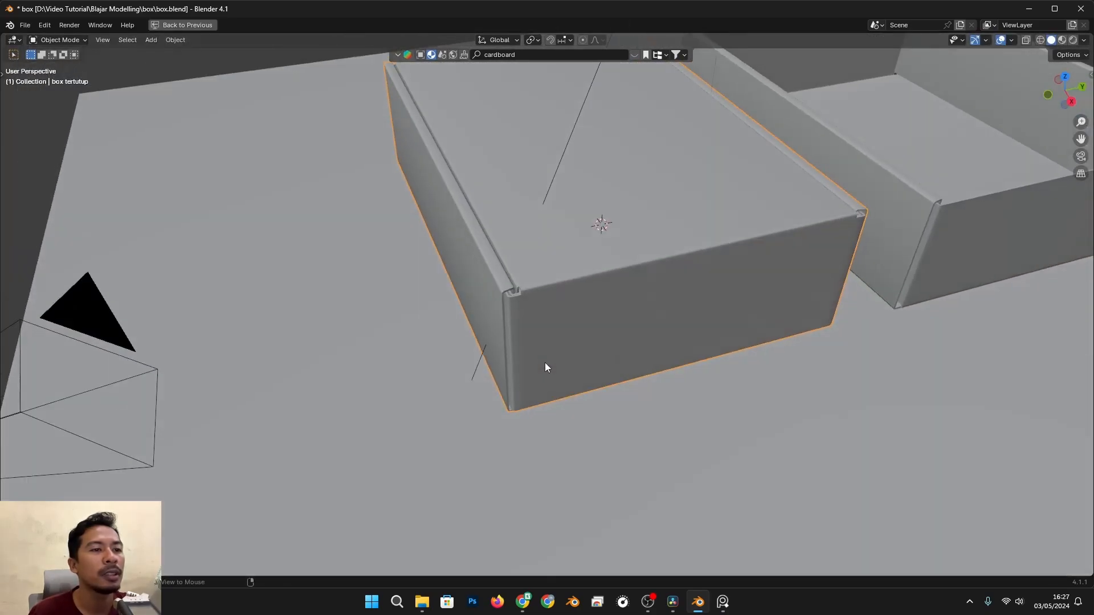
key(Tab)
key(alt+z)
key(a)
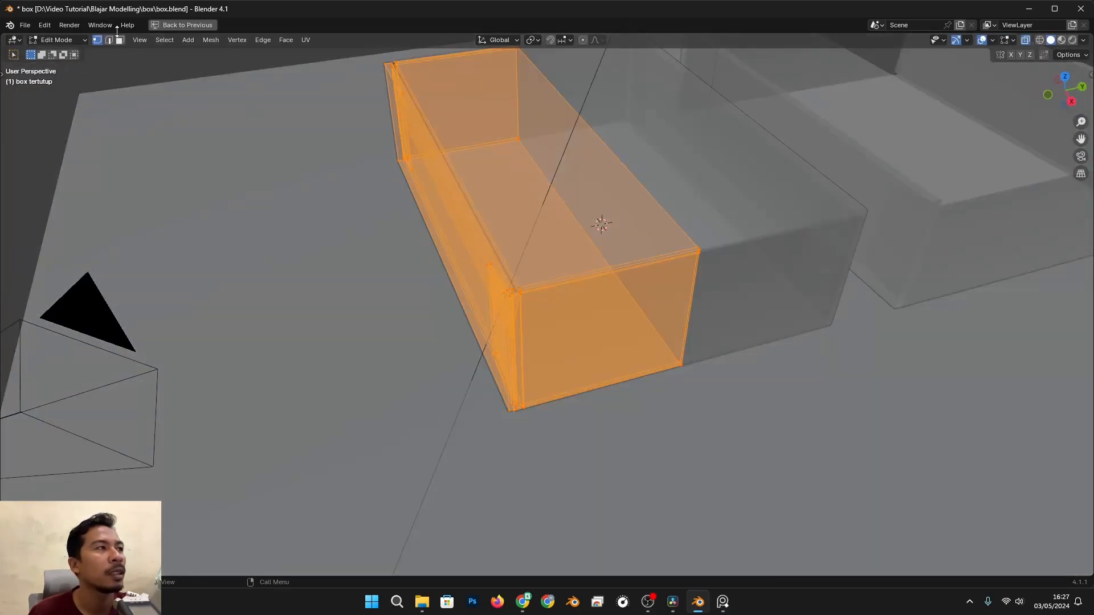
key(3)
key(alt+a)
key(alt+z)
scroll(459, 225, up, 5)
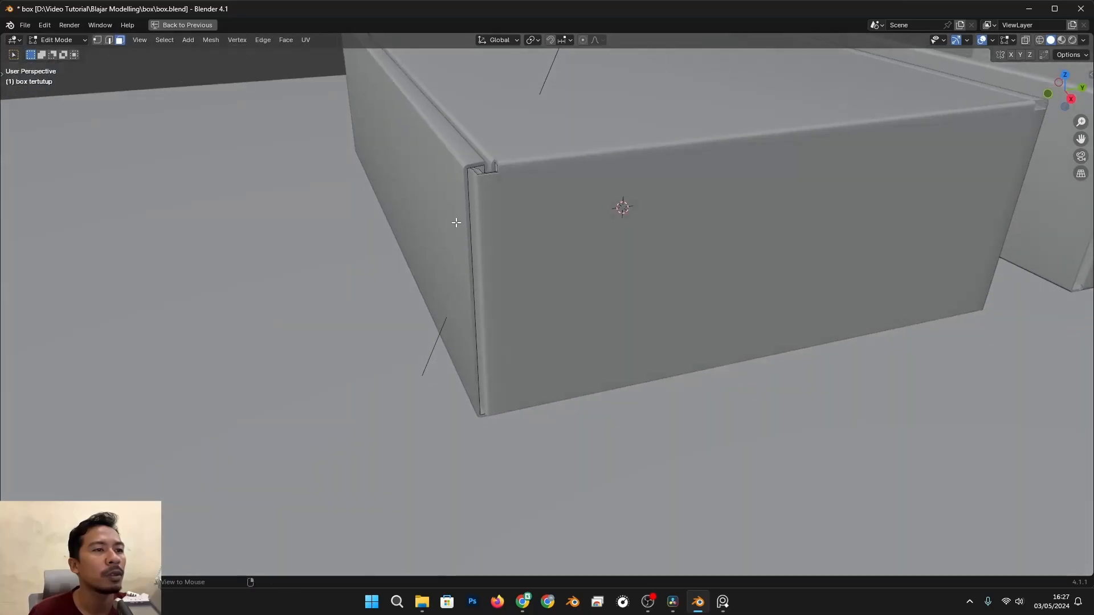
Move the inner and outer faces of the closed box's outer side wall slightly outward along the Y axis
key(alt+z)
click(398, 140)
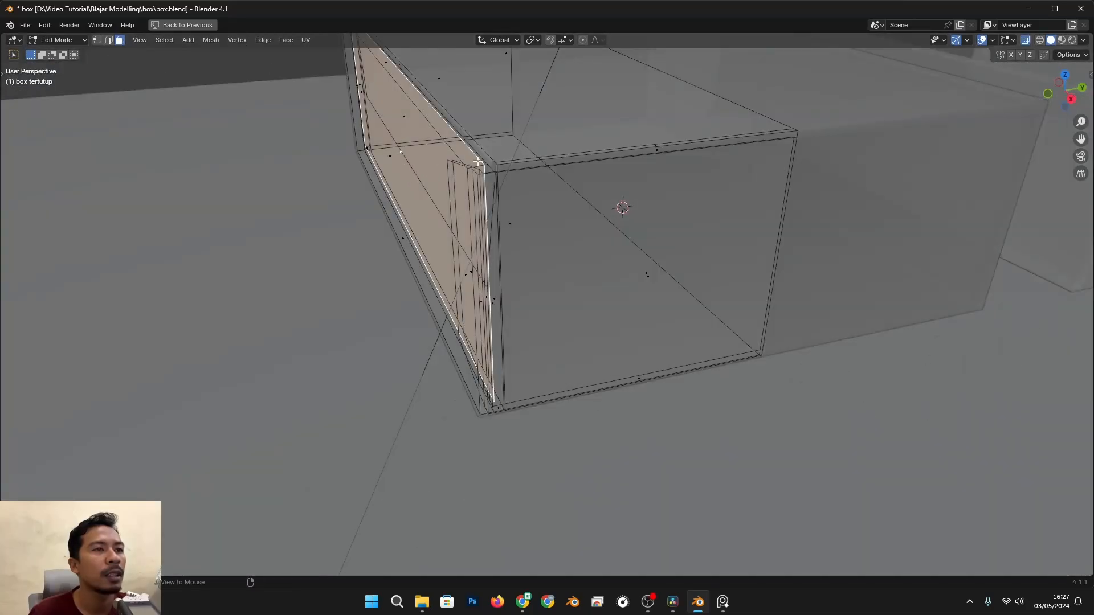
click(400, 242)
shift+click(391, 161)
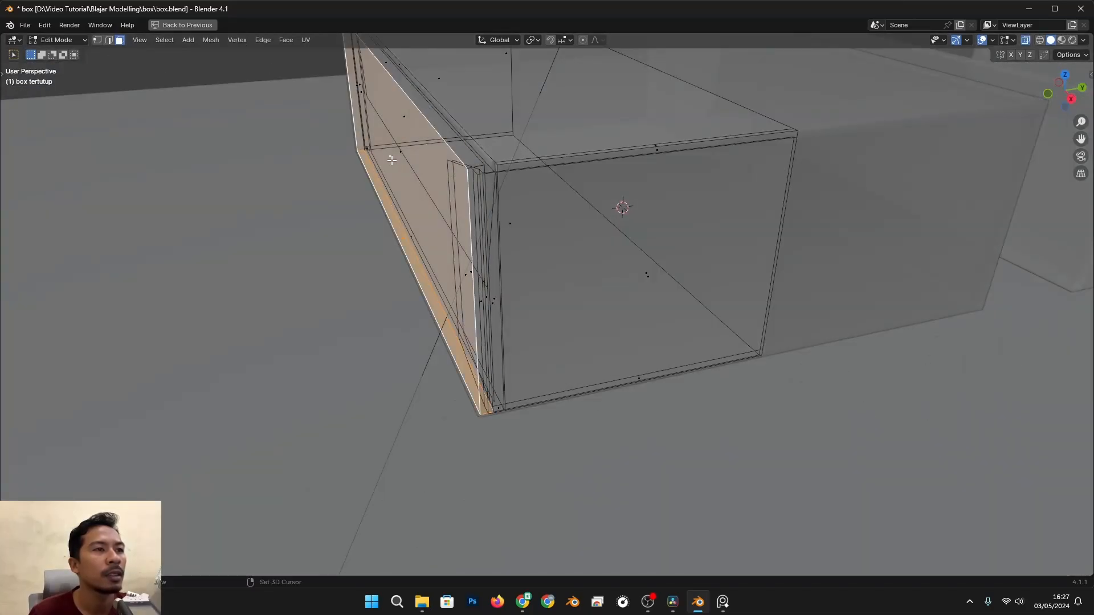
shift+click(404, 236)
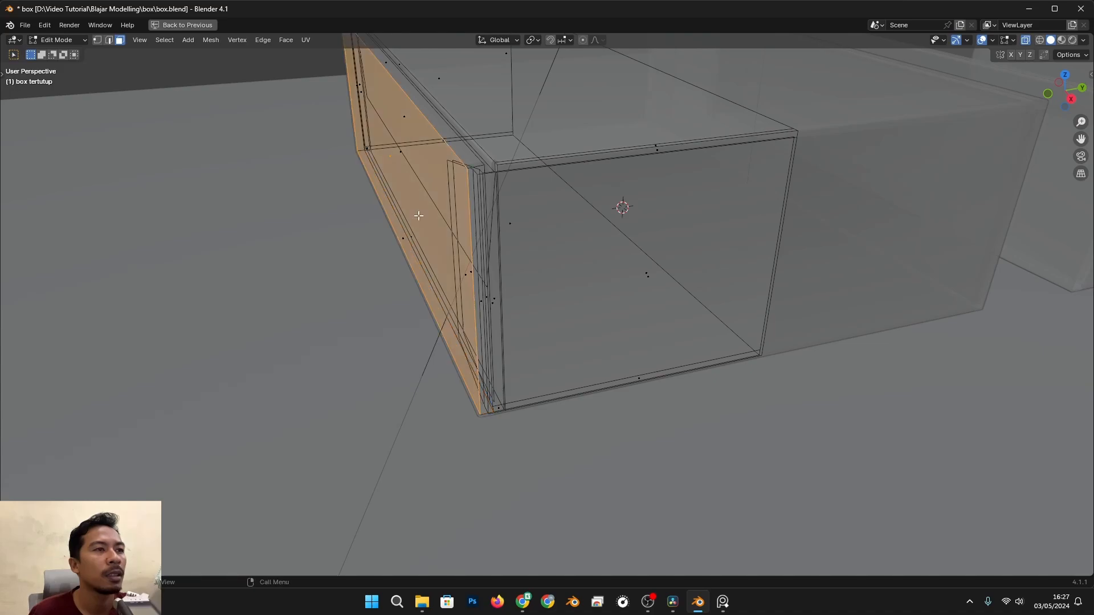
key(alt+z)
middle_drag(244, 150, 155, 49)
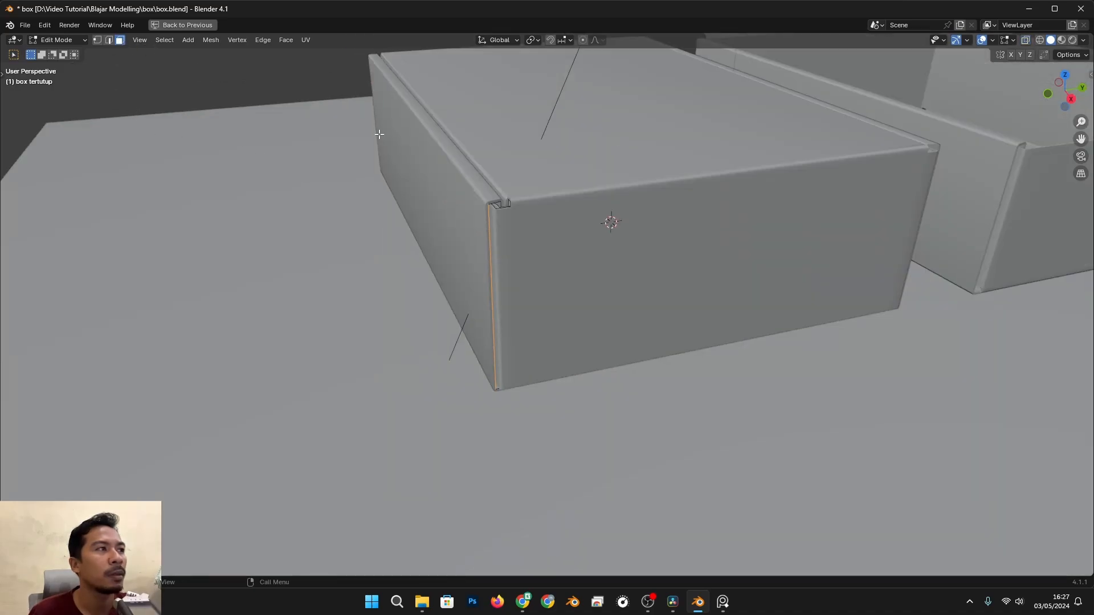
scroll(452, 188, down, 4)
click(3, 74)
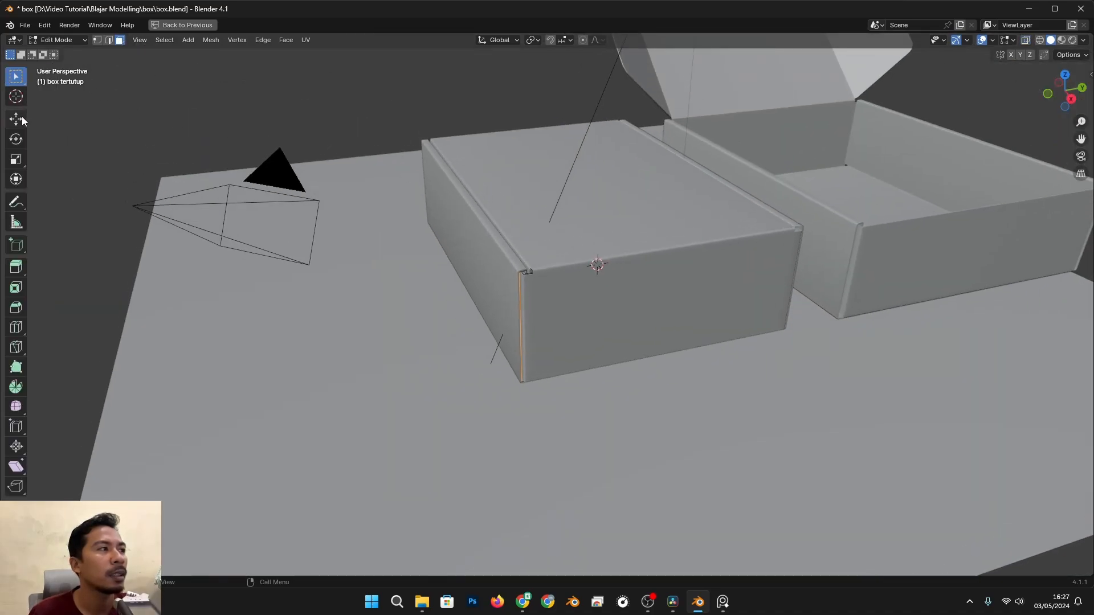
click(16, 119)
drag(514, 238, 493, 243)
scroll(570, 283, up, 5)
scroll(580, 334, down, 6)
Nudge the side wall faces back toward the box along Y, checking the corner gap against the reference photo
middle_drag(598, 326, 596, 350)
scroll(559, 315, up, 4)
mouse_move(505, 249)
mouse_down()
mouse_move(496, 246)
mouse_move(509, 253)
mouse_up()
scroll(536, 265, down, 6)
mouse_move(606, 310)
middle_down()
mouse_move(611, 348)
mouse_move(614, 306)
middle_up()
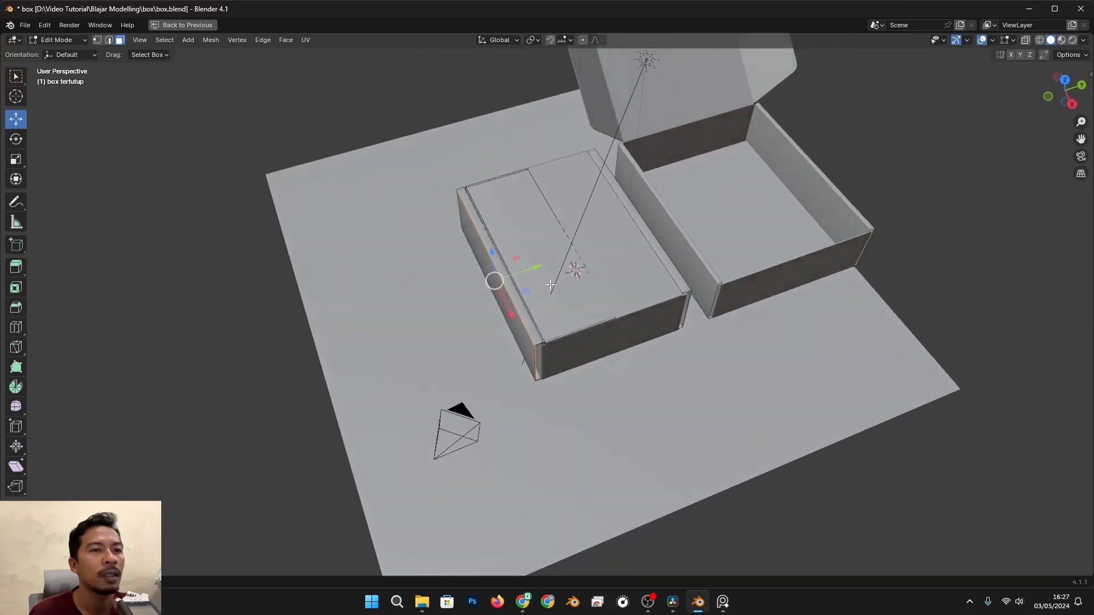
key(alt+Tab)
key(alt+Tab)
scroll(478, 275, up, 5)
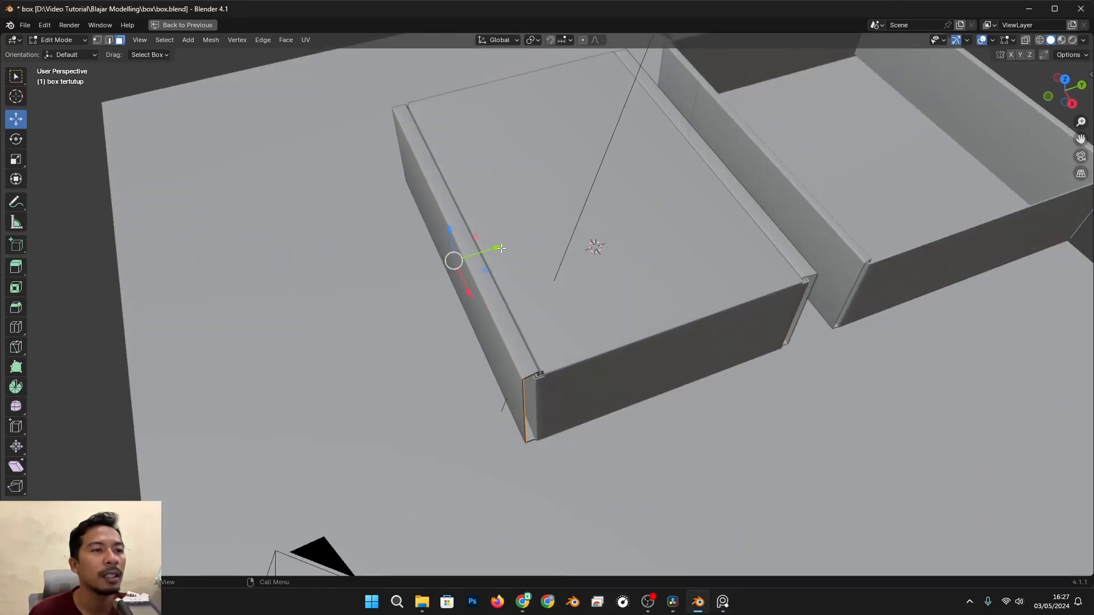
drag(498, 249, 506, 245)
Compare the front corner gap with the kraft mailer box photo and fine-tune the side wall's position along Y
scroll(539, 372, up, 4)
middle_drag(540, 372, 535, 358)
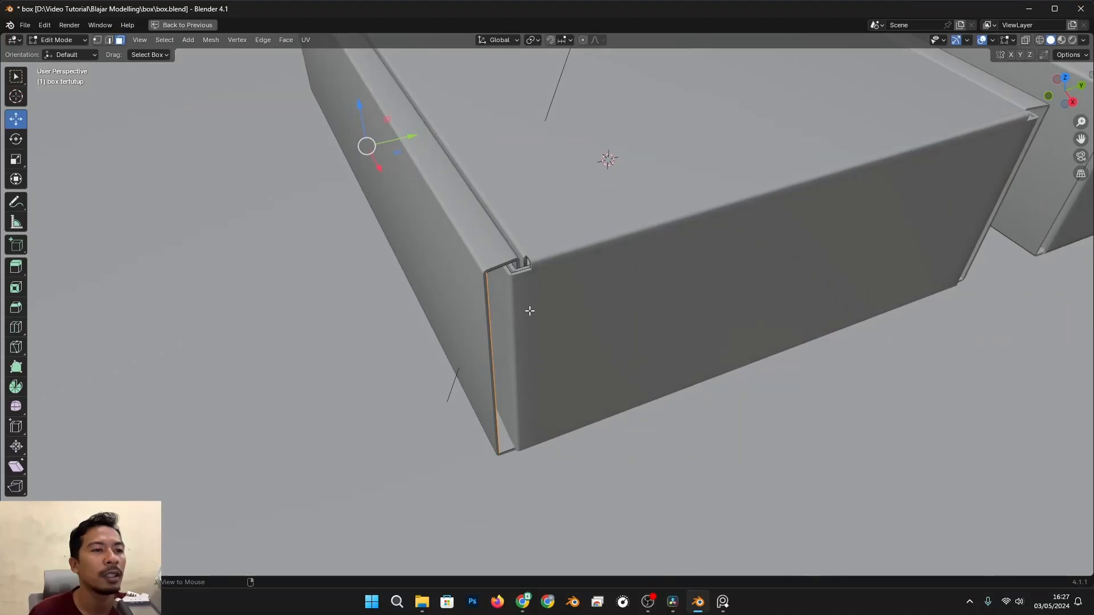
key(alt+Tab)
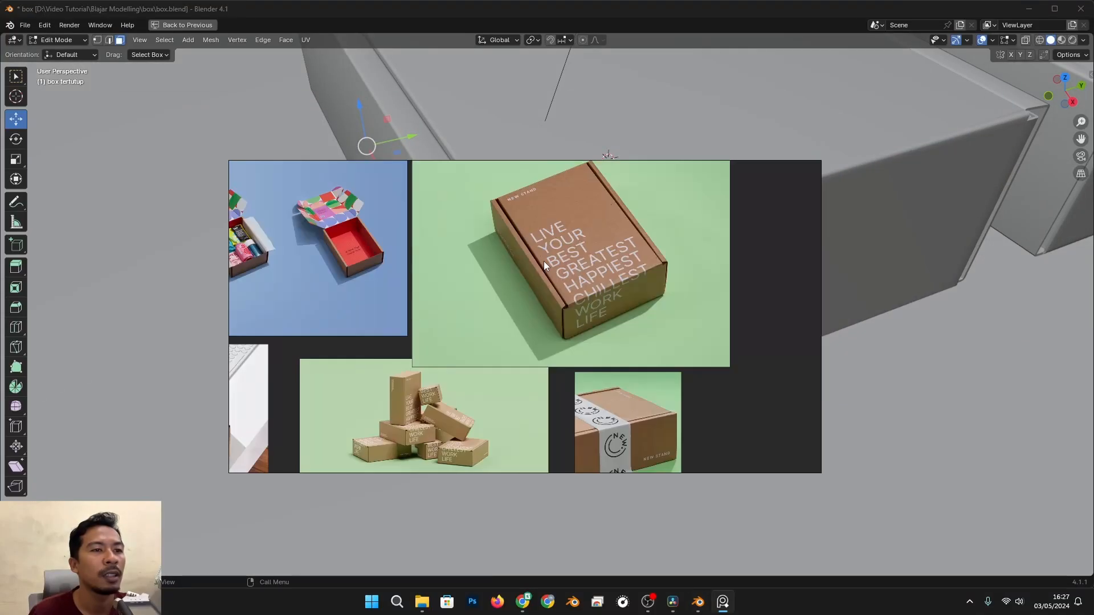
key(alt+Tab)
scroll(514, 316, down, 5)
middle_drag(502, 205, 505, 200)
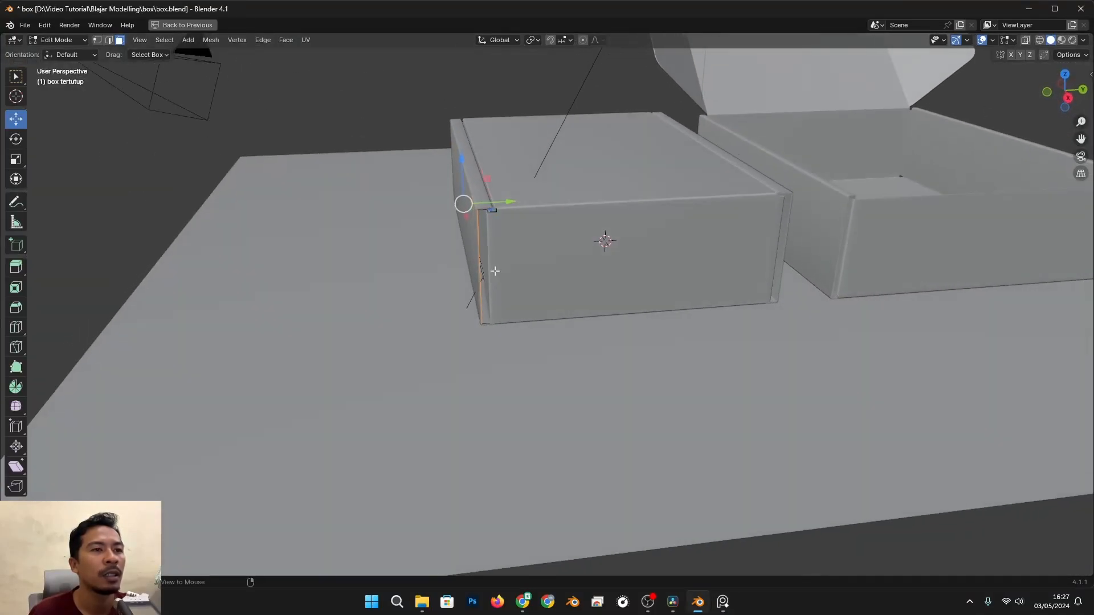
drag(504, 204, 509, 203)
scroll(490, 232, up, 4)
middle_drag(491, 232, 512, 266)
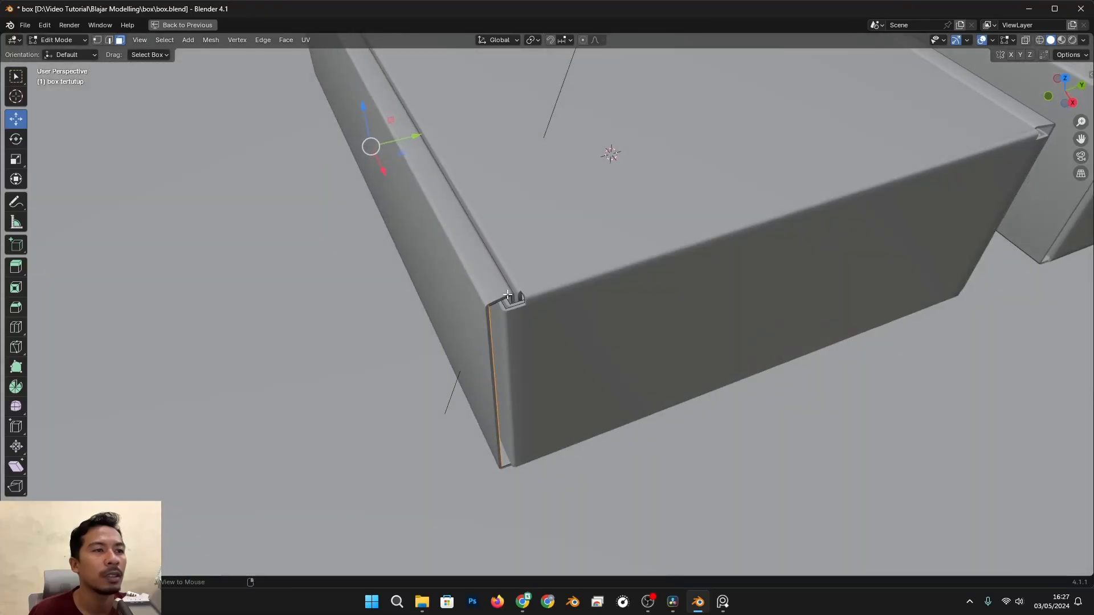
Move the front corner flap's faces along the Y axis within the gap behind the side wall, then return to Object Mode
key(alt+z)
click(492, 348)
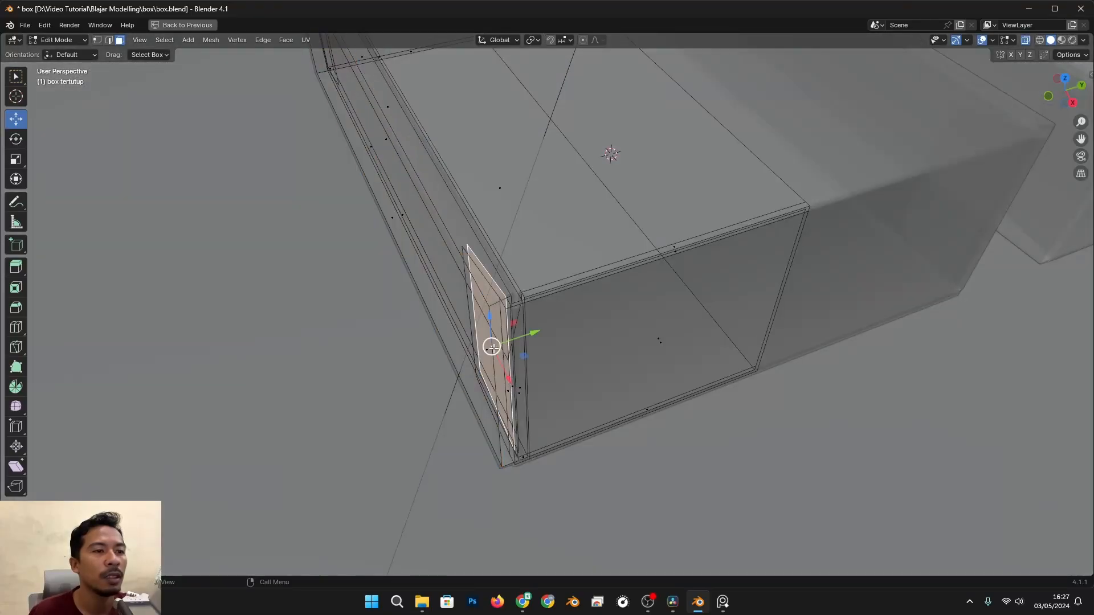
shift+click(506, 393)
scroll(497, 368, up, 2)
click(443, 389)
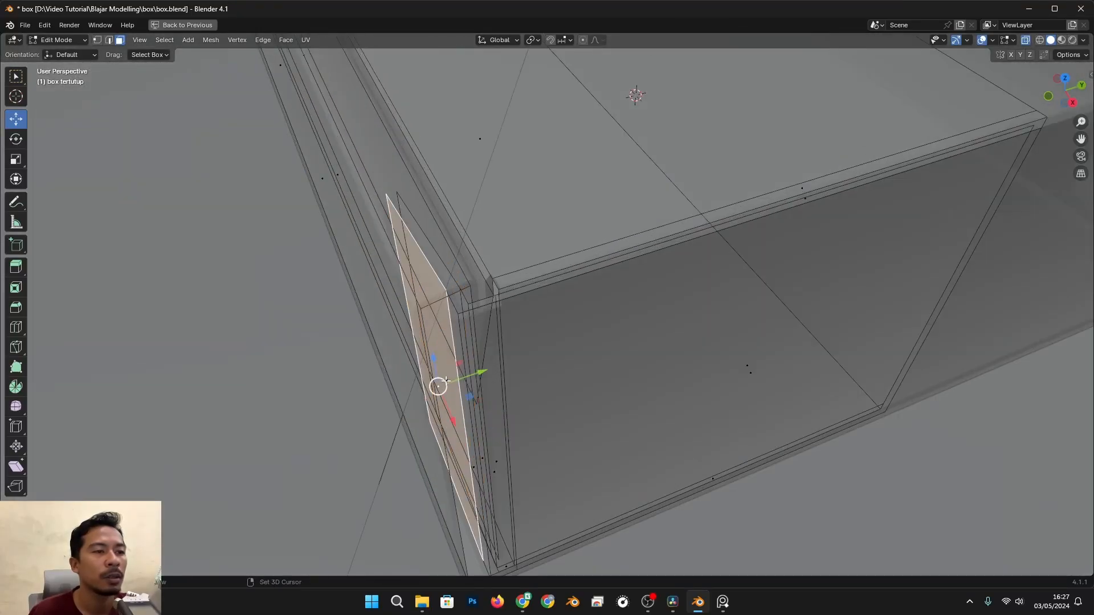
shift+click(446, 381)
shift+click(478, 472)
key(alt+z)
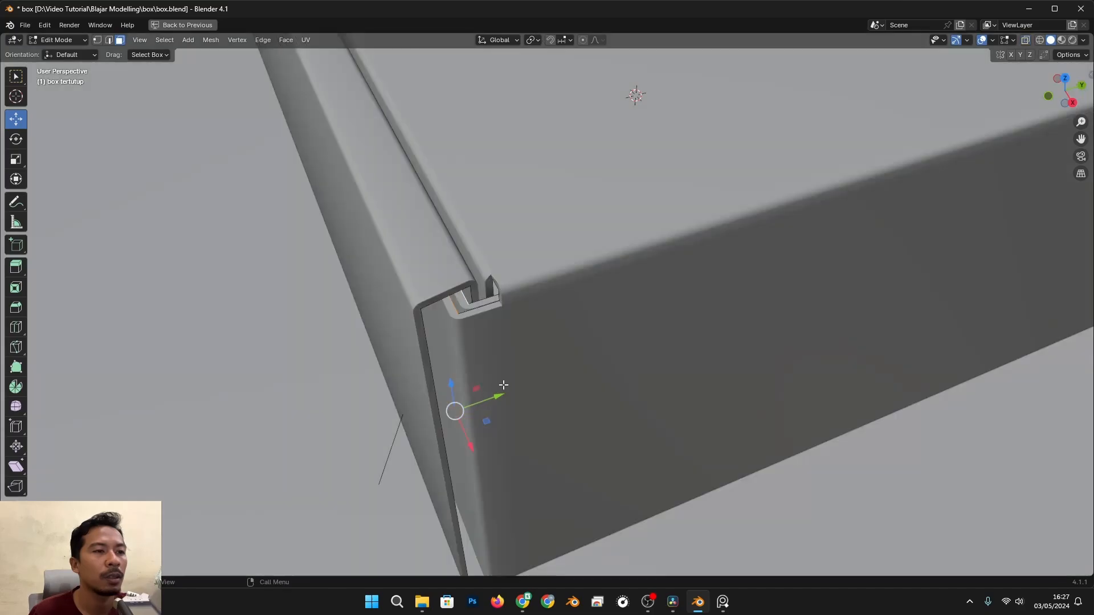
key(g)
key(y)
drag(496, 399, 495, 400)
scroll(530, 373, down, 6)
key(Tab)
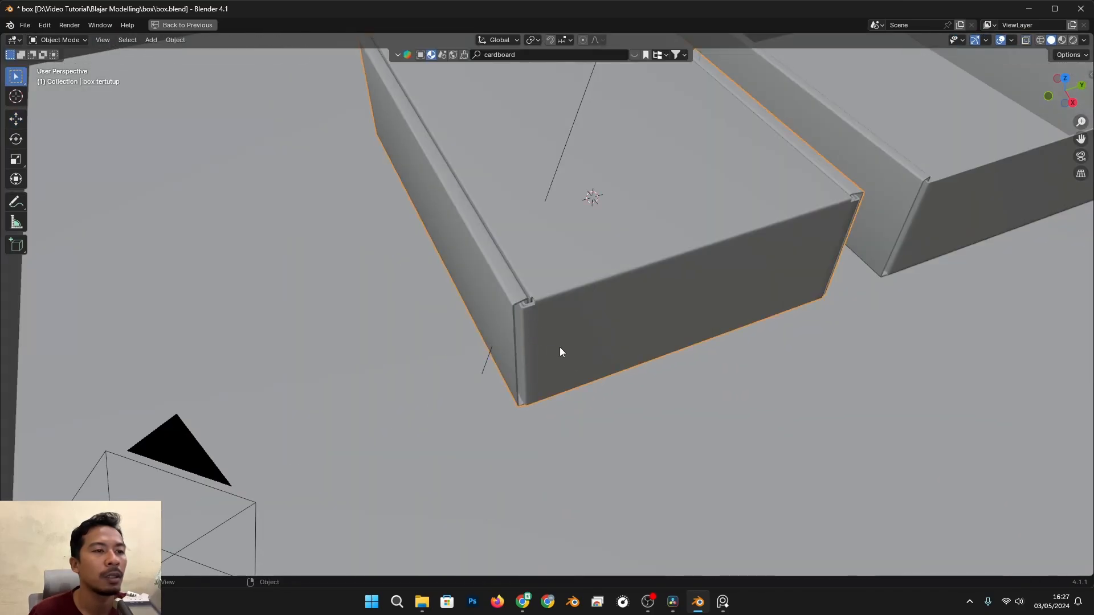
Examine the closed box's adjusted side wall and corner gap from several angles, ending in rendered shading
middle_drag(623, 357, 593, 420)
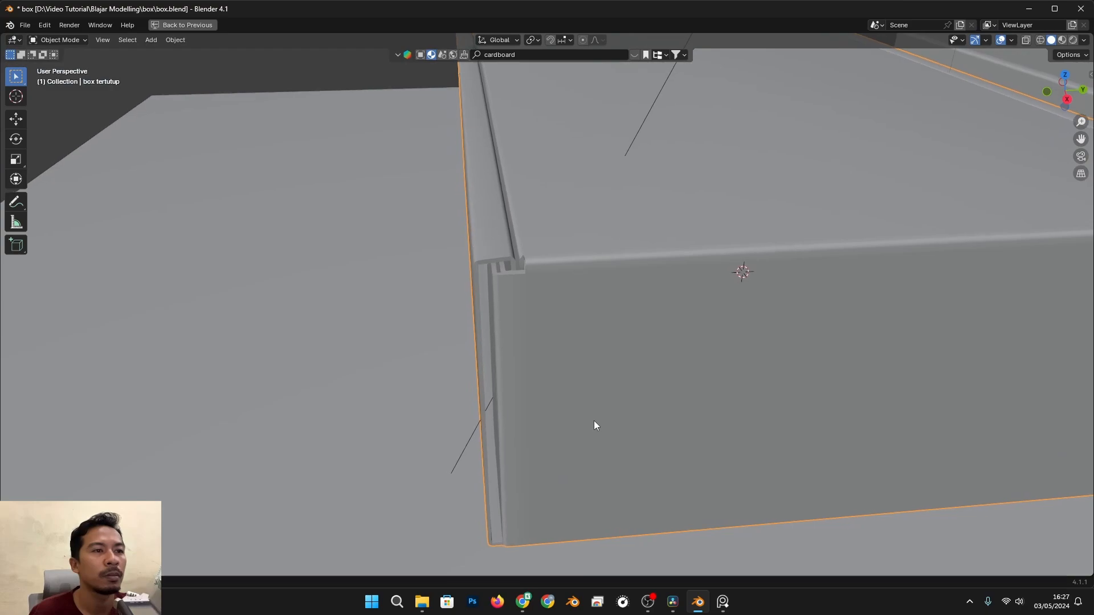
scroll(562, 387, down, 5)
middle_drag(548, 363, 598, 405)
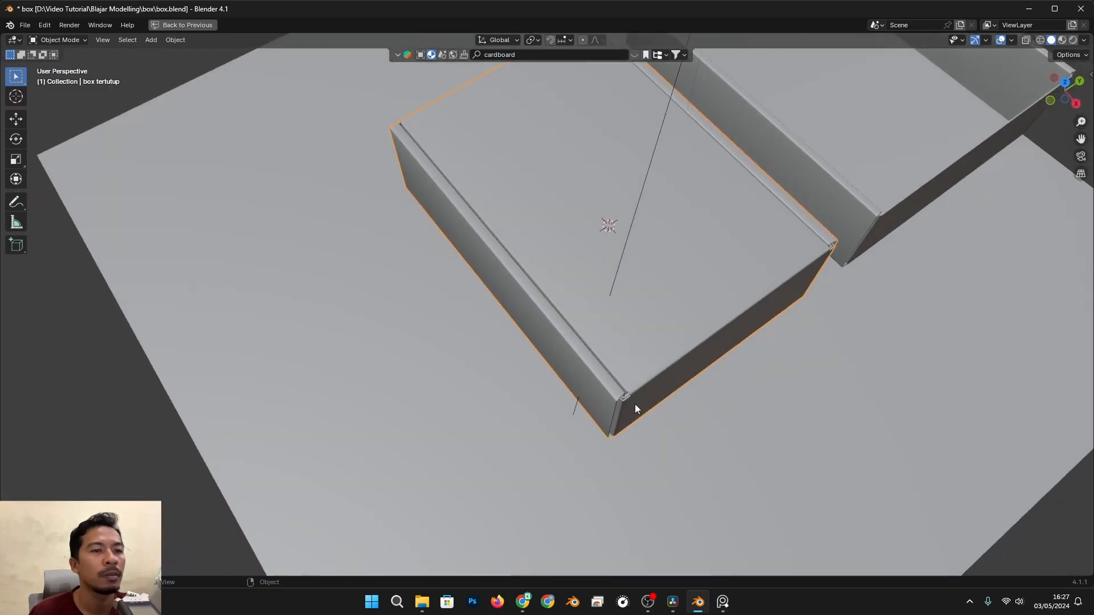
click(716, 381)
shift+middle_drag(716, 381, 596, 370)
click(1073, 40)
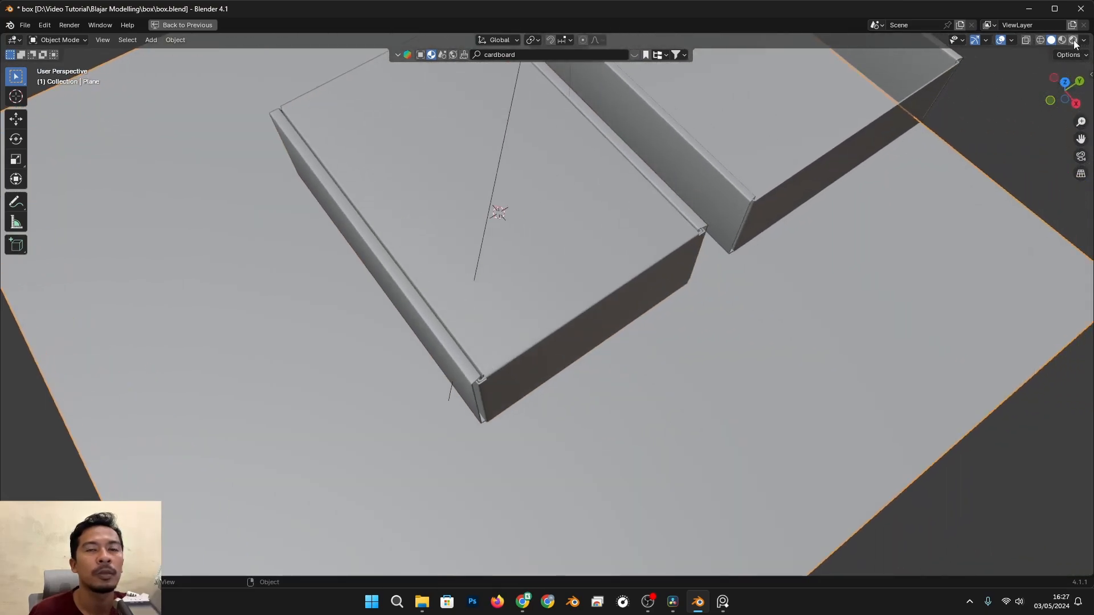
scroll(691, 379, up, 3)
middle_drag(691, 378, 676, 337)
scroll(676, 333, down, 4)
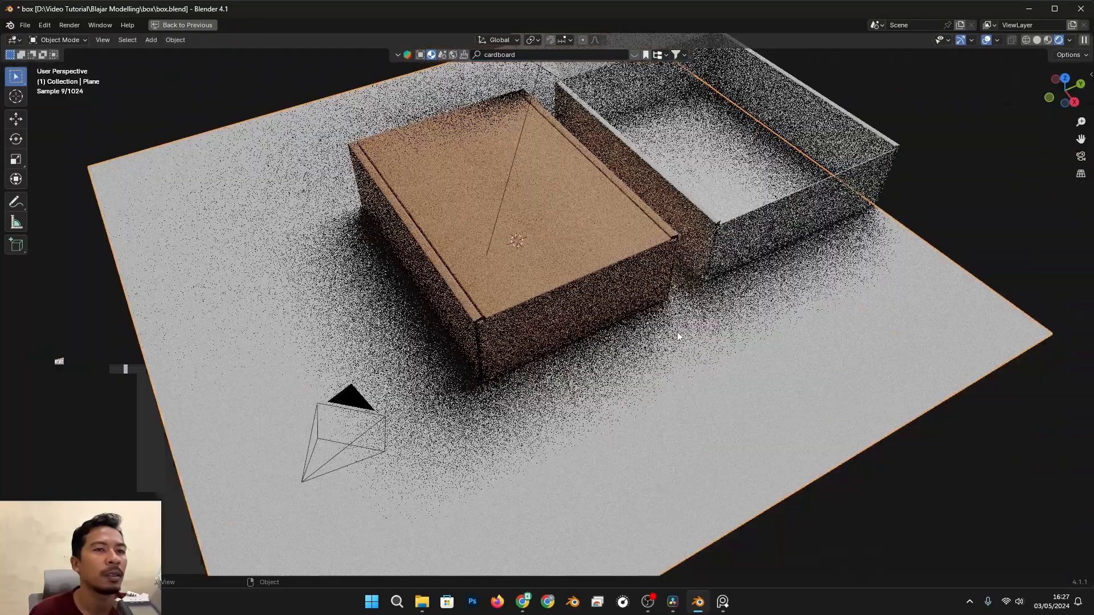
middle_drag(692, 326, 684, 356)
middle_drag(622, 371, 605, 299)
scroll(605, 299, up, 3)
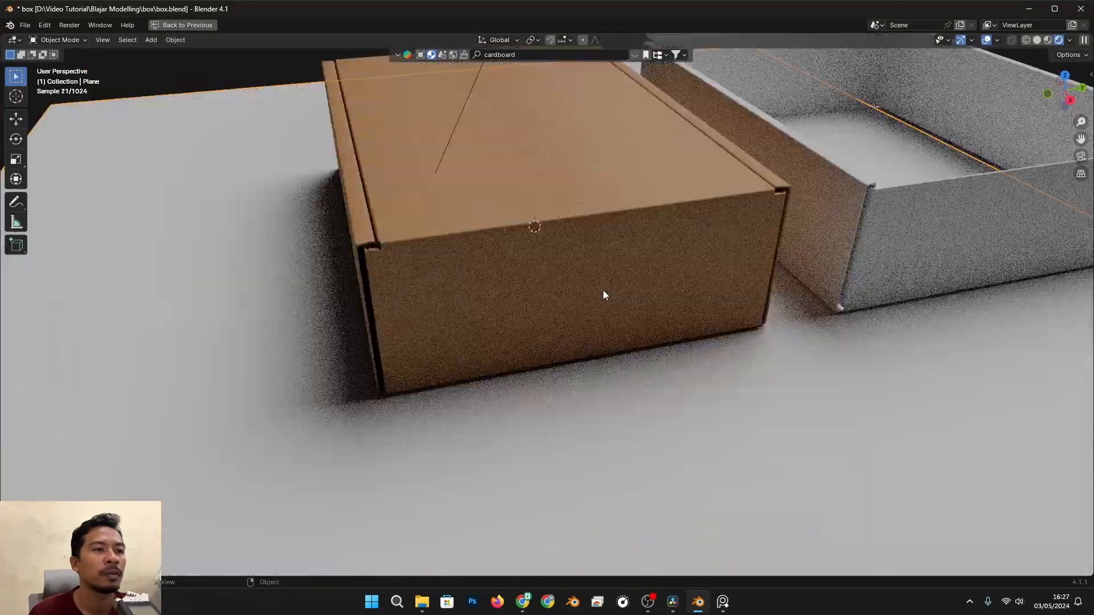
Return to solid shading and select the closed box's outer side wall face in Edit Mode with X-ray on
click(416, 247)
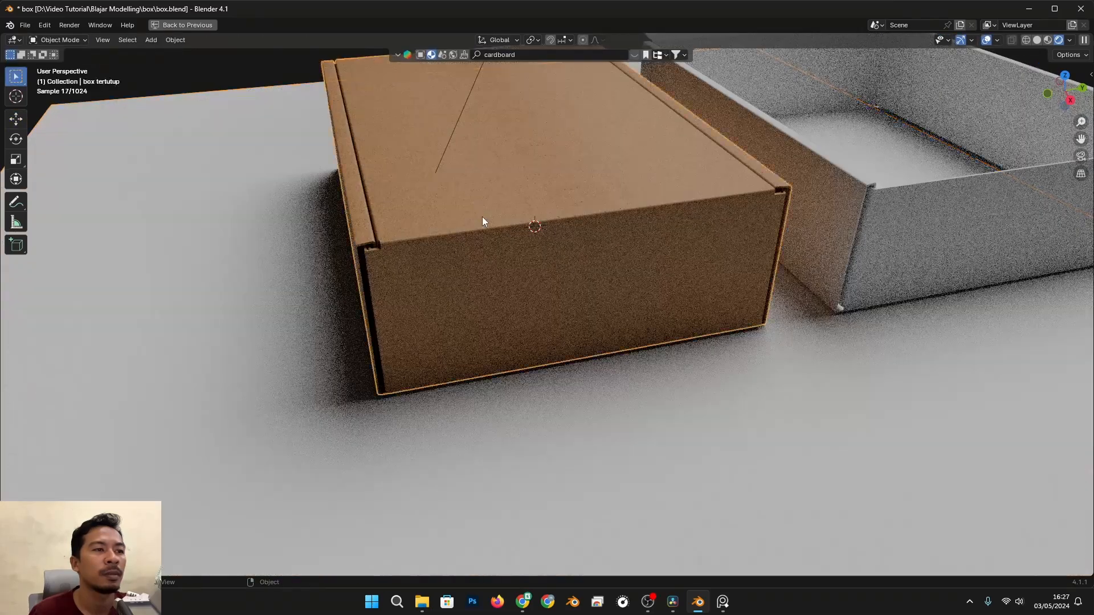
key(z)
click(517, 218)
scroll(503, 226, up, 2)
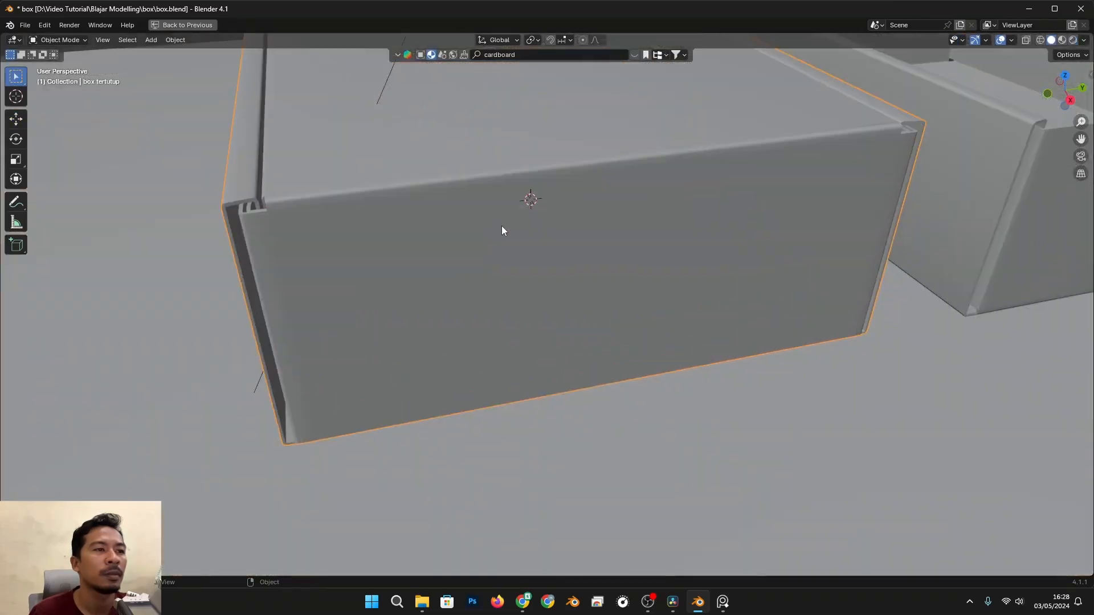
shift+middle_drag(410, 225, 520, 271)
key(Tab)
click(402, 288)
key(alt+z)
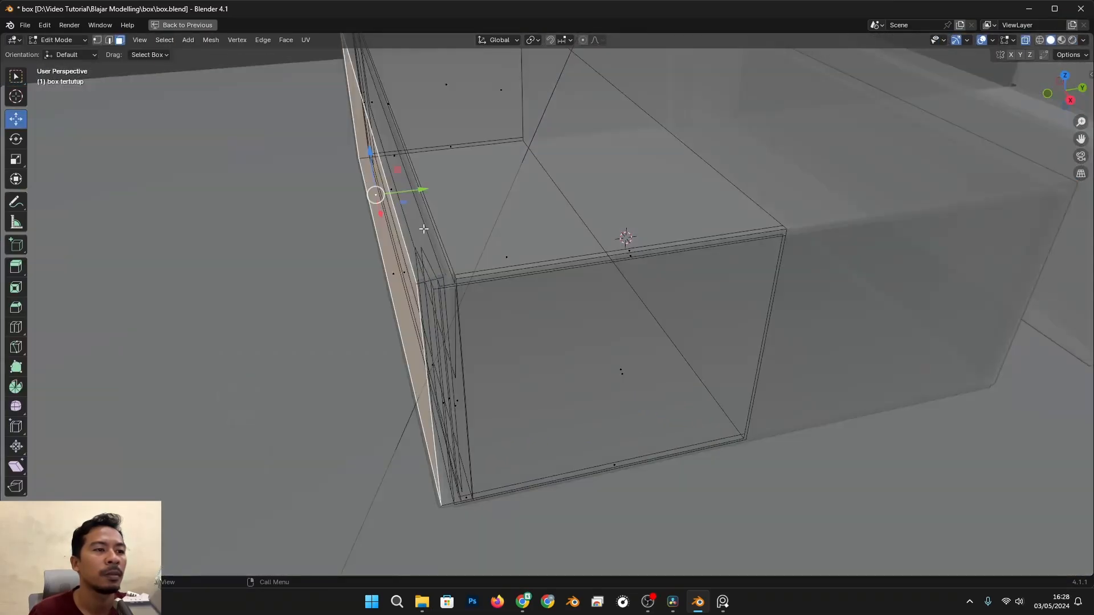
Move the outer face of the closed box's side wall slightly inward along the Y axis
drag(427, 190, 429, 190)
key(alt+z)
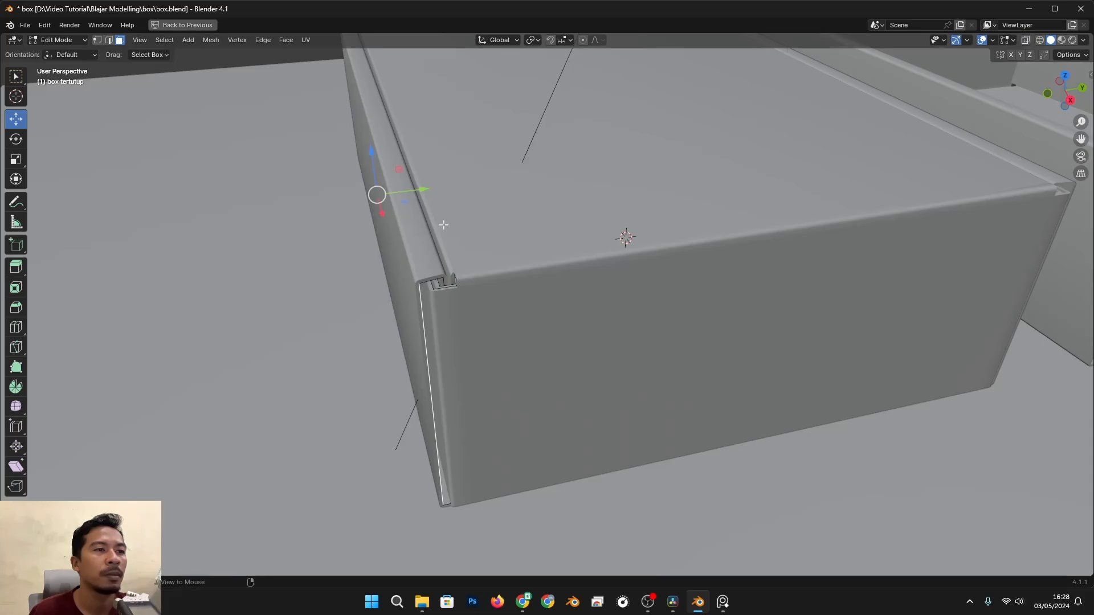
key(alt+z)
key(alt+z)
Move the inner face of the closed box's side wall slightly outward along the Y axis and finish mesh editing
click(426, 234)
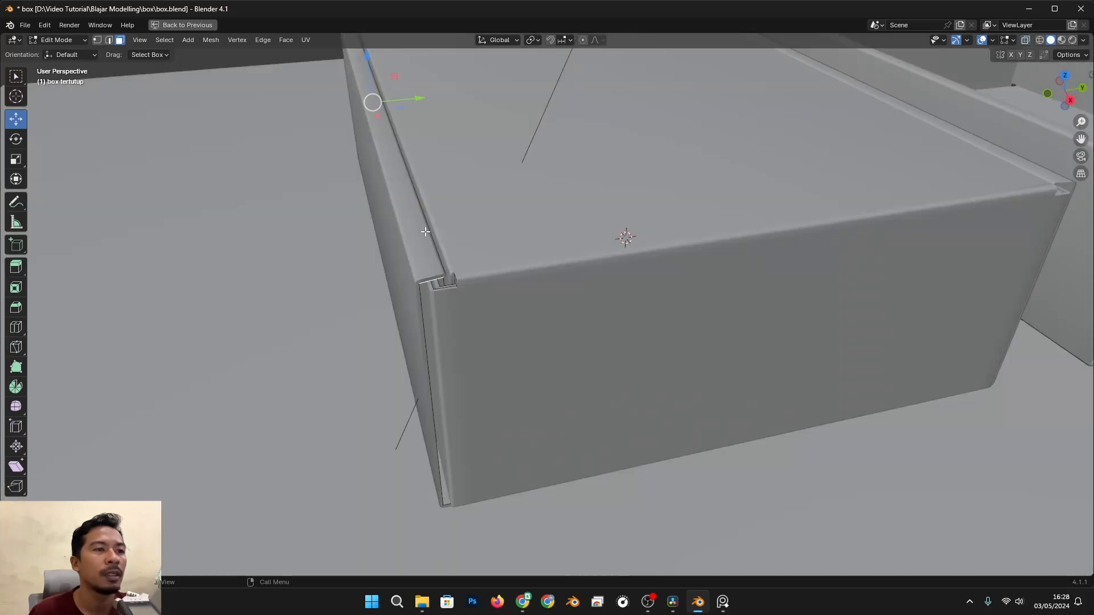
key(alt+z)
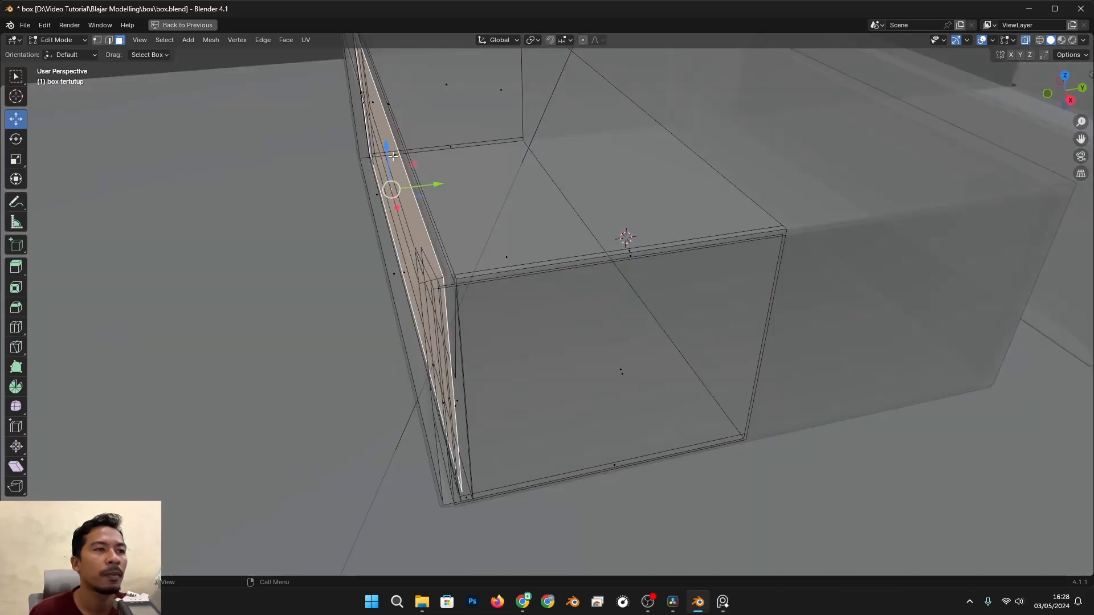
click(393, 155)
click(398, 186)
key(alt+z)
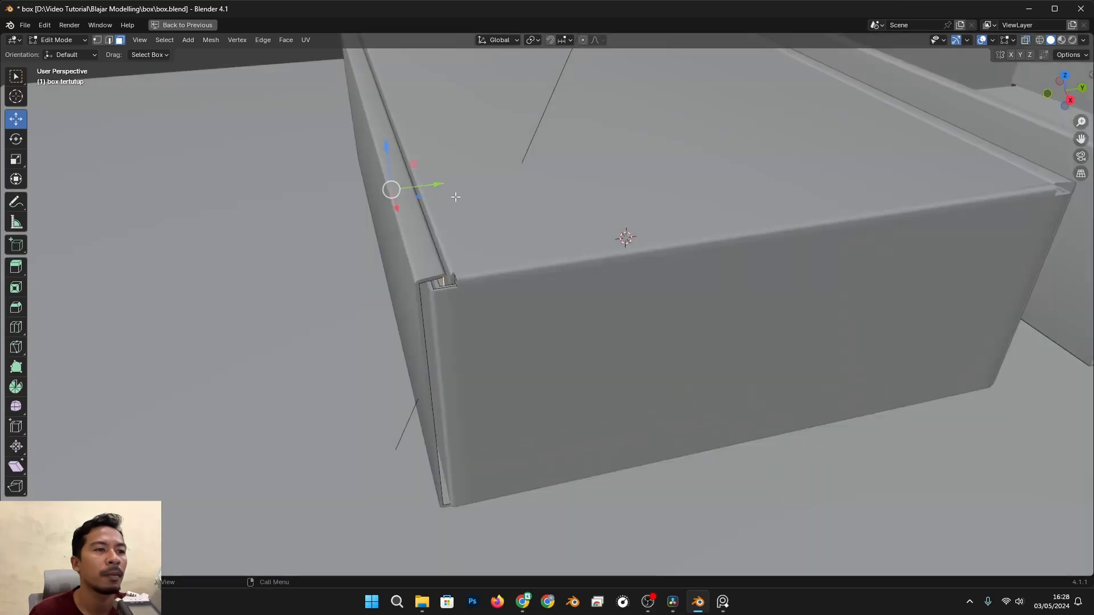
drag(442, 183, 434, 188)
scroll(469, 198, down, 4)
key(Tab)
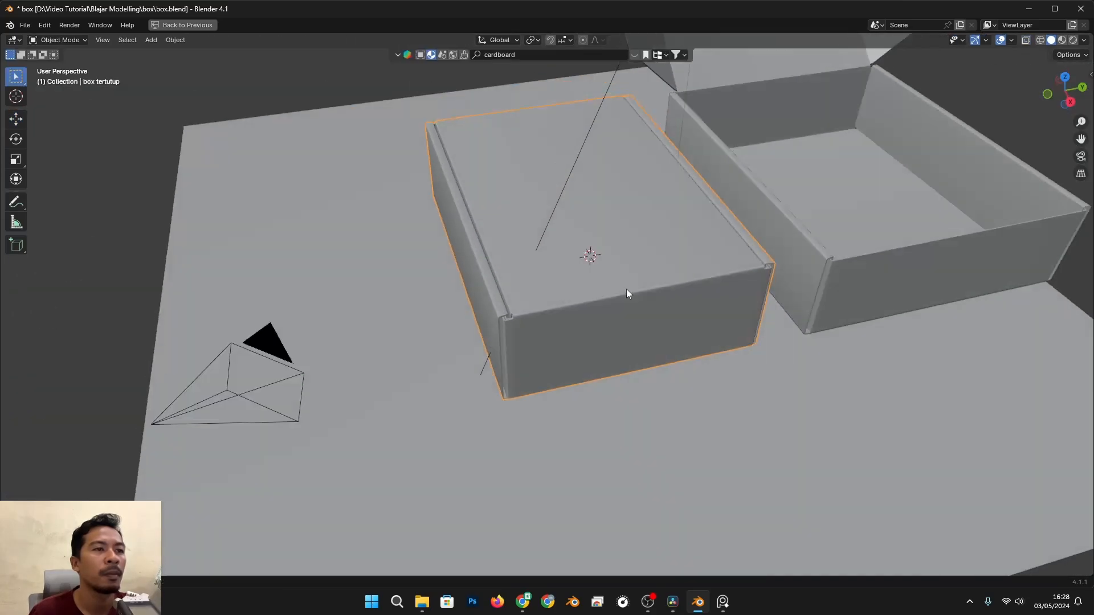
Preview both boxes in Rendered shading to check the closed box's side wall
middle_drag(627, 289, 635, 310)
click(1072, 41)
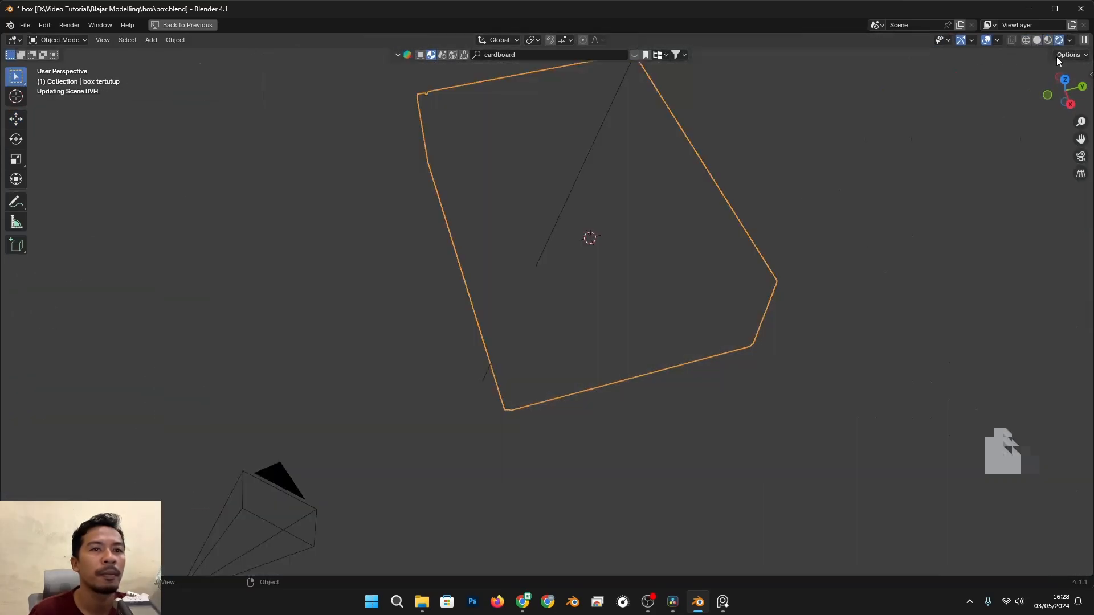
click(782, 374)
scroll(760, 360, down, 2)
shift+middle_drag(759, 359, 606, 402)
Select the open box and start editing its mesh in Solid shading
click(606, 362)
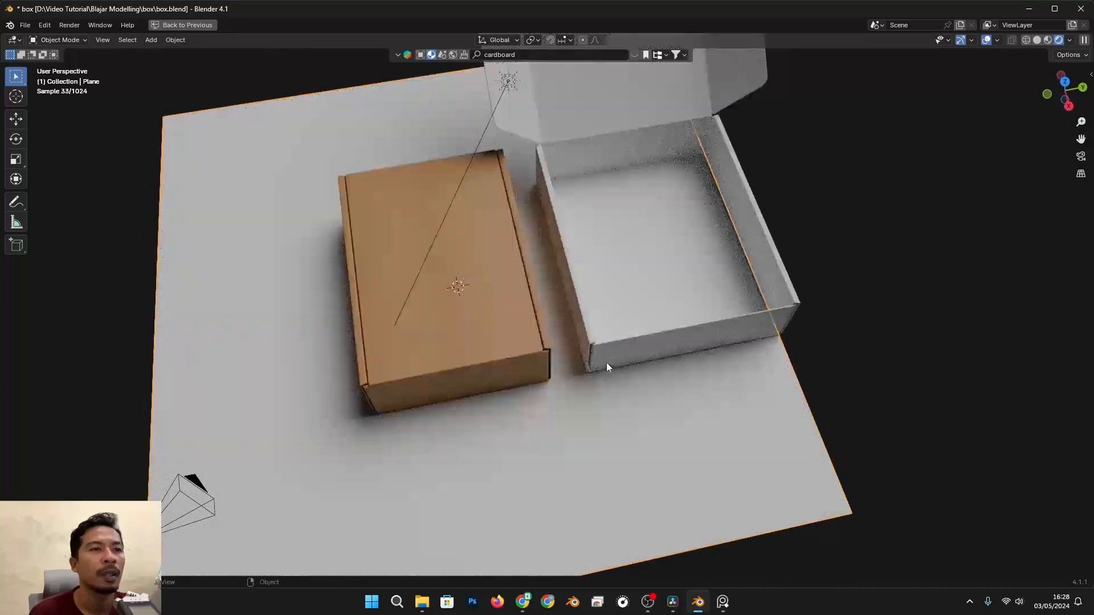
scroll(606, 363, up, 3)
scroll(621, 334, up, 2)
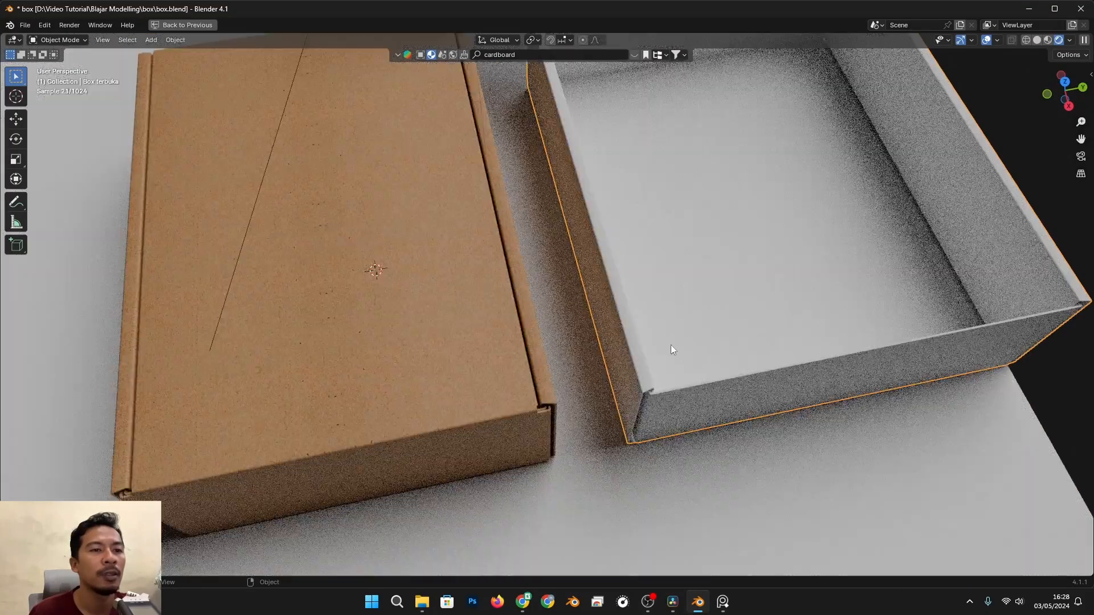
key(z)
click(803, 343)
scroll(706, 419, up, 2)
middle_drag(703, 423, 684, 371)
key(Tab)
Adjust the selected face of the open box's side wall facing the closed box with small moves along the Y axis
scroll(692, 391, up, 2)
click(674, 346)
drag(673, 262, 661, 262)
scroll(664, 265, down, 3)
middle_drag(691, 296, 669, 270)
shift+drag(624, 218, 644, 215)
Select the front corner faces of the open box's side wall, shift them slightly along negative Y, and finish mesh editing
middle_drag(638, 442, 644, 387)
key(alt+z)
click(629, 377)
key(alt+z)
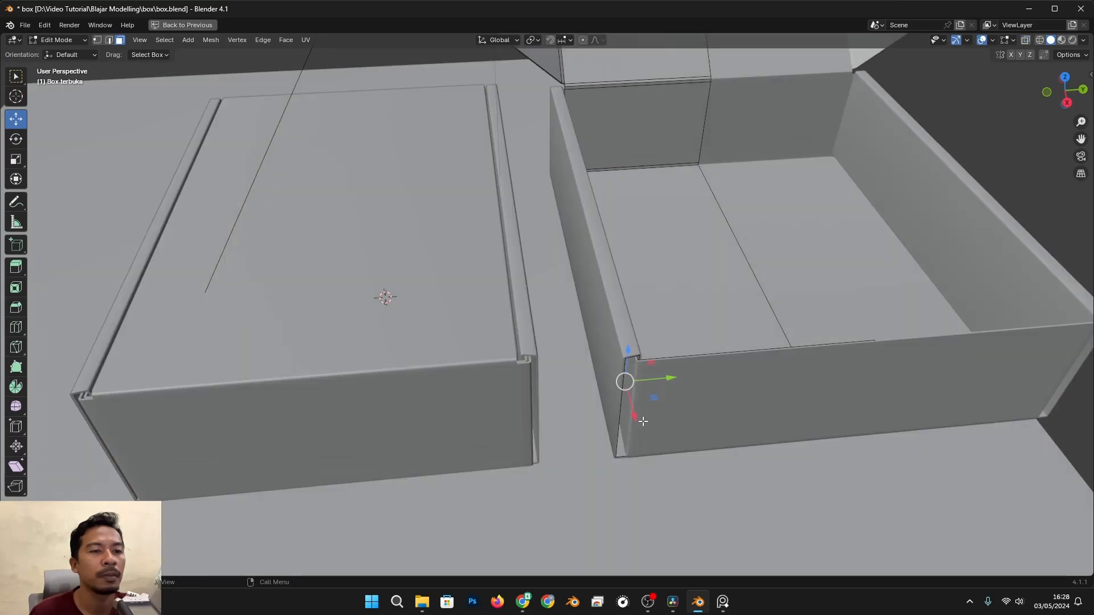
scroll(633, 382, up, 3)
key(alt+z)
shift+click(707, 494)
key(alt+z)
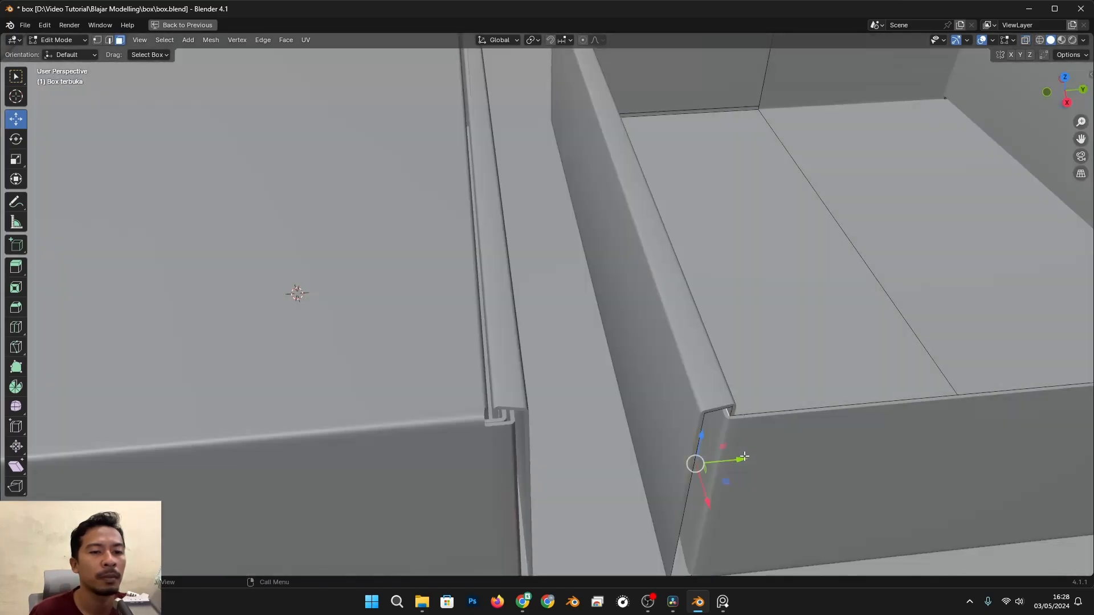
shift+drag(743, 459, 720, 464)
scroll(720, 465, down, 5)
key(Tab)
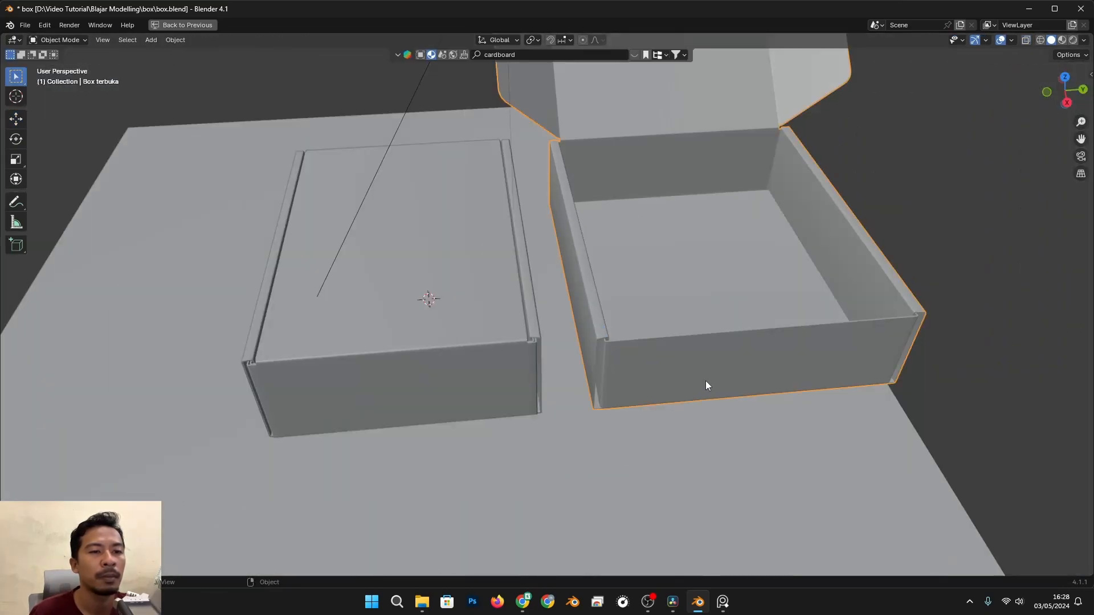
Switch to Rendered shading and inspect the open box's edited side wall beside the closed box
click(644, 423)
middle_drag(644, 423, 568, 415)
scroll(568, 416, down, 5)
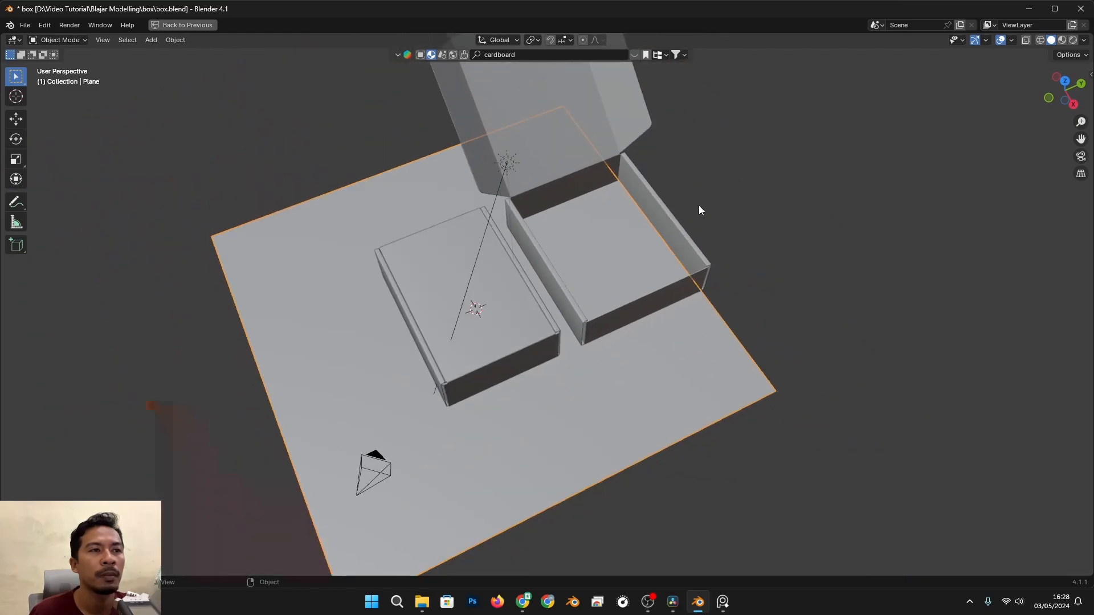
click(1072, 39)
scroll(661, 296, up, 4)
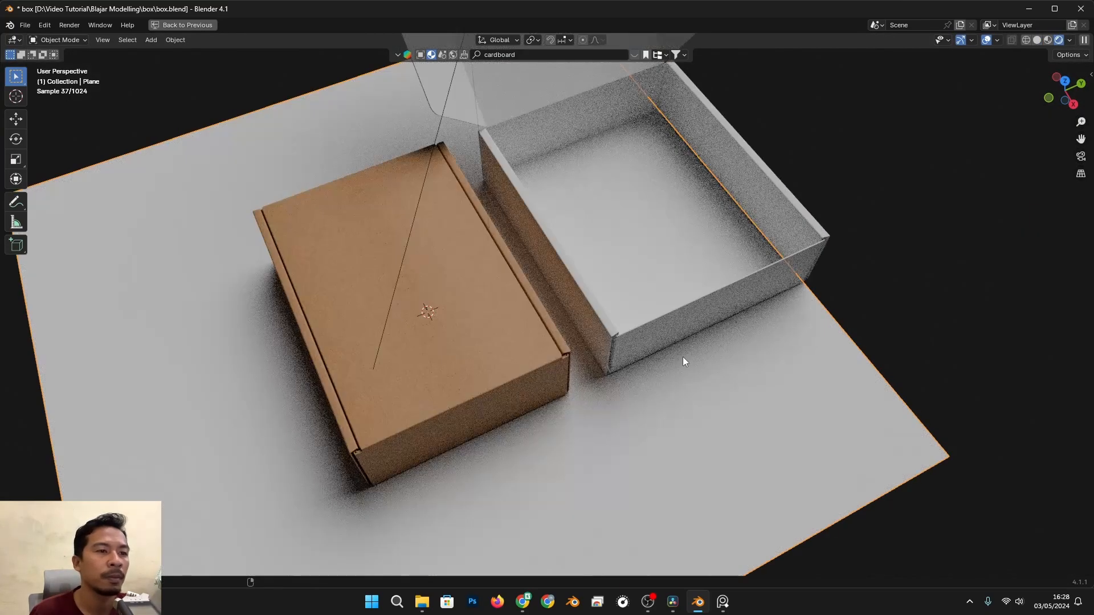
scroll(683, 357, up, 2)
click(940, 289)
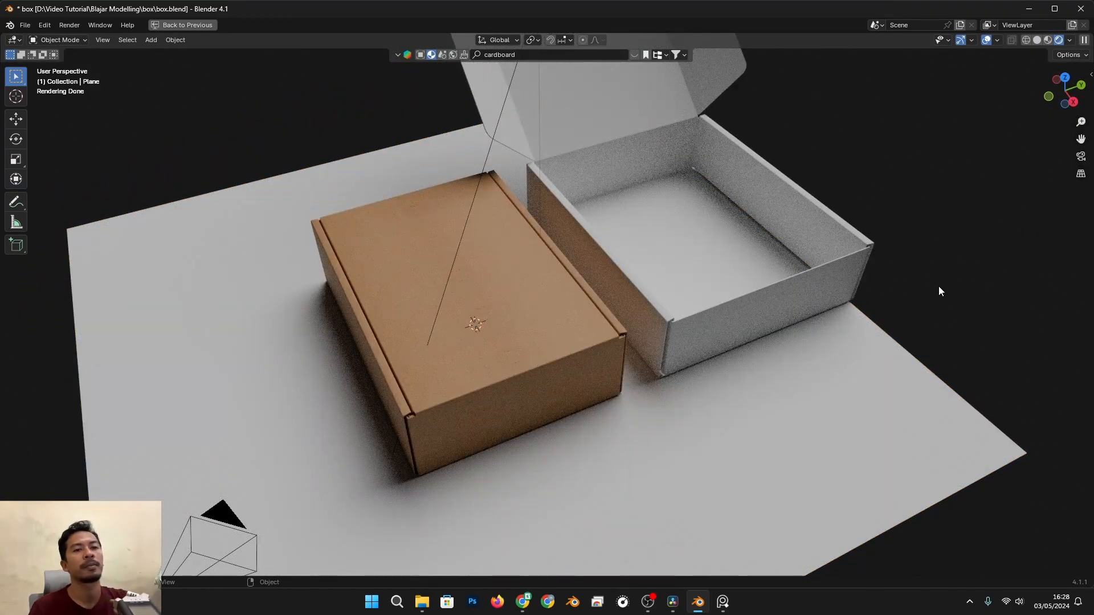
Scale up the ground plane so it extends well beyond both boxes and activate the Move tool
click(832, 371)
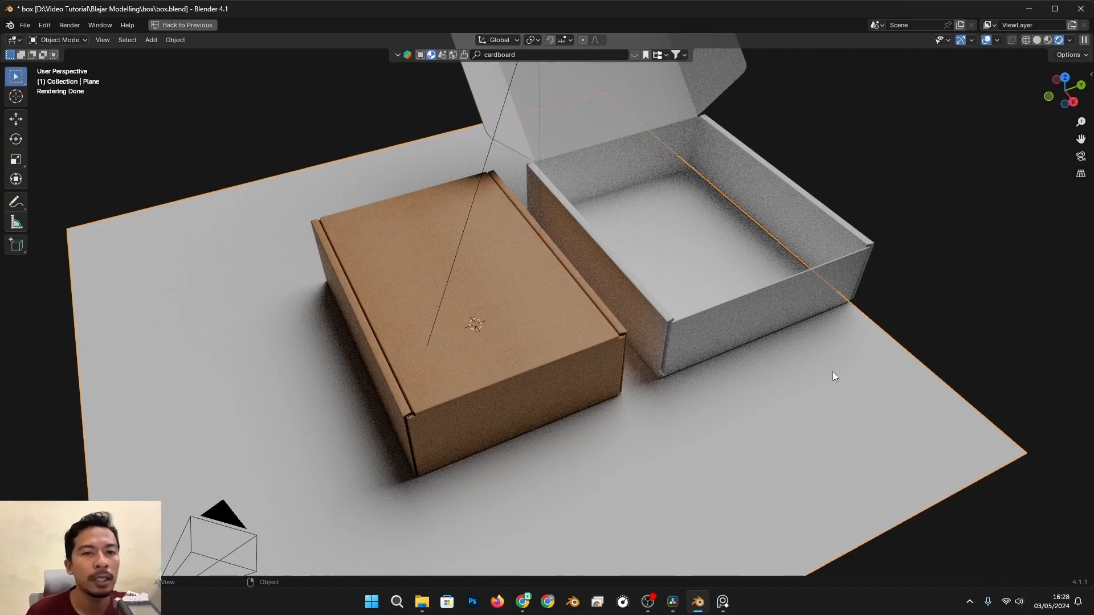
scroll(769, 405, down, 4)
key(s)
click(951, 411)
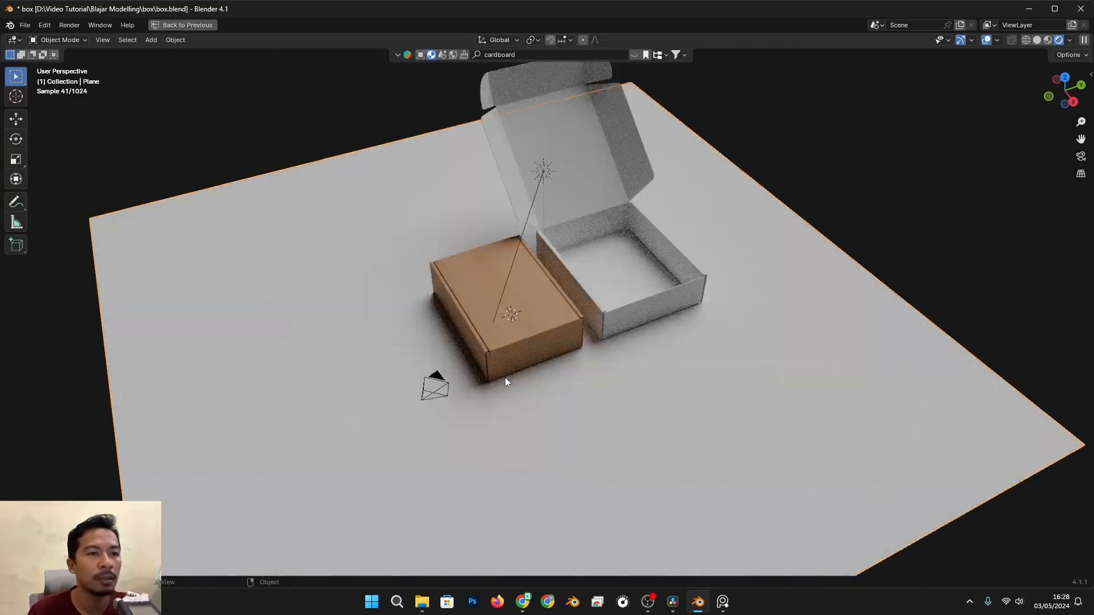
click(17, 122)
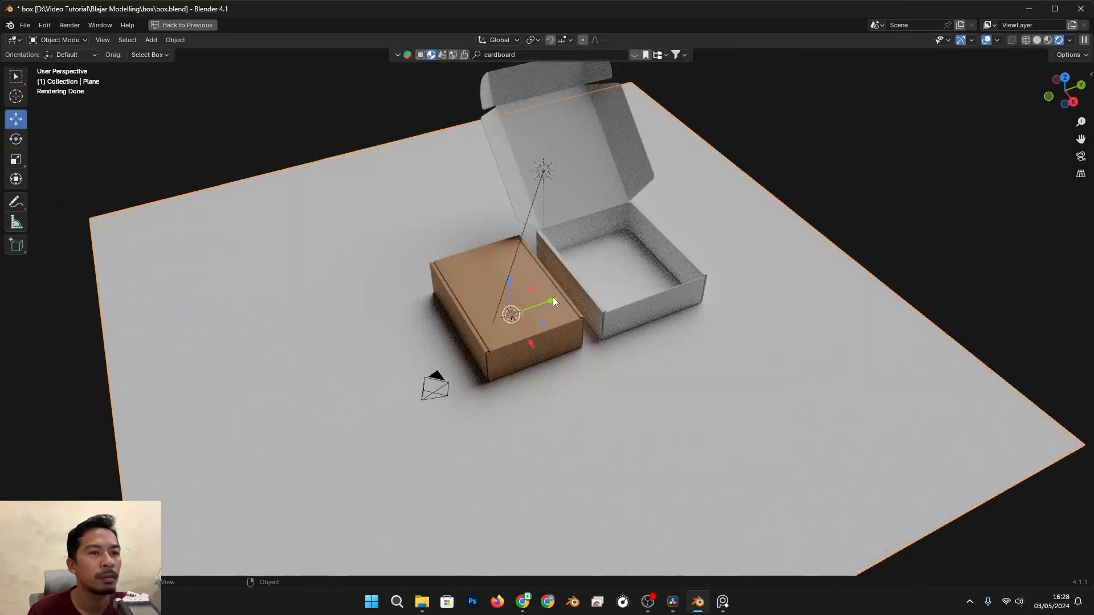
Examine the closed box's Cardboard Texture material, its shader nodes and surface properties
scroll(553, 302, up, 8)
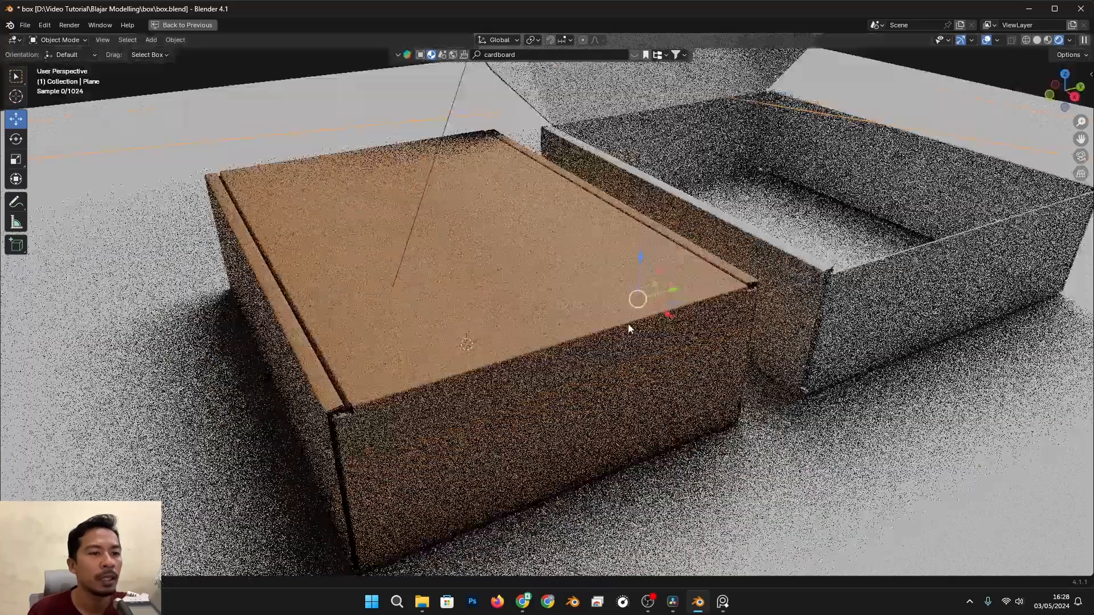
click(486, 335)
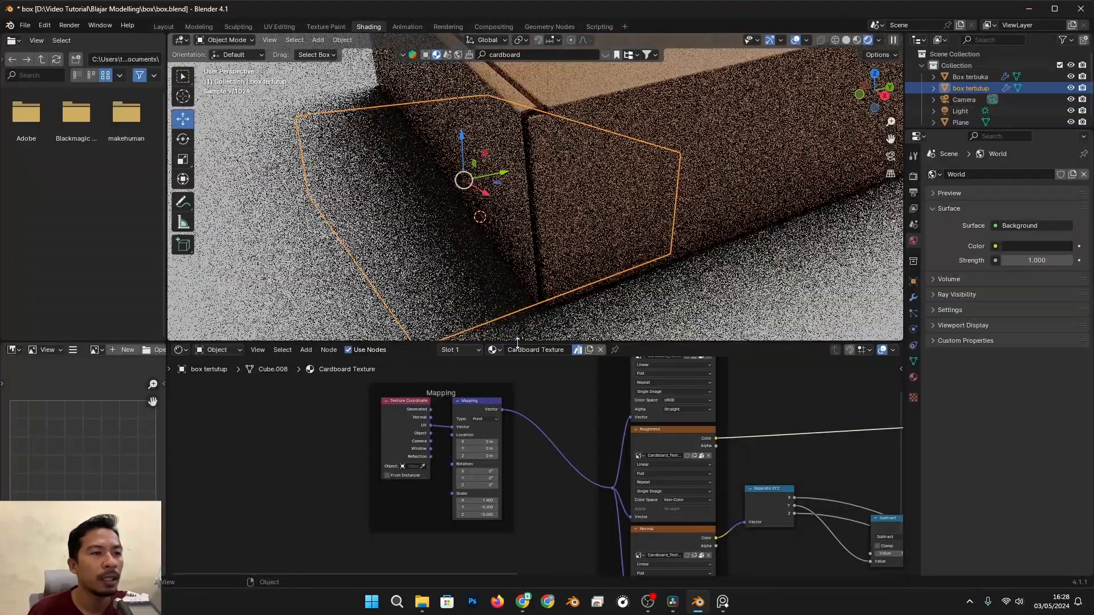
middle_drag(569, 223, 565, 258)
scroll(564, 259, down, 2)
scroll(763, 413, down, 2)
middle_drag(778, 415, 457, 419)
click(913, 377)
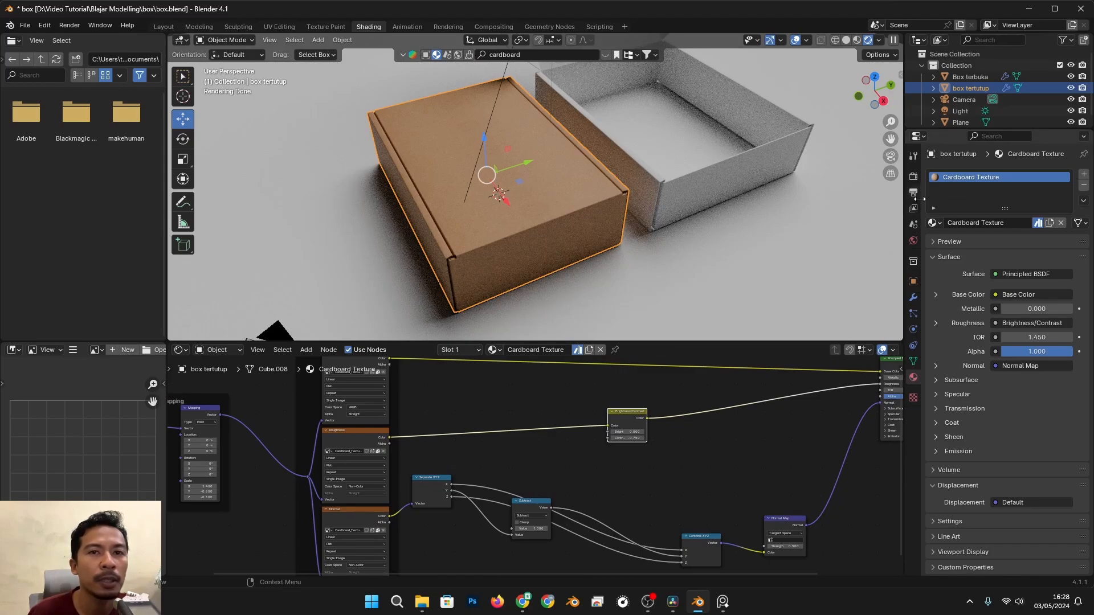
drag(919, 198, 807, 205)
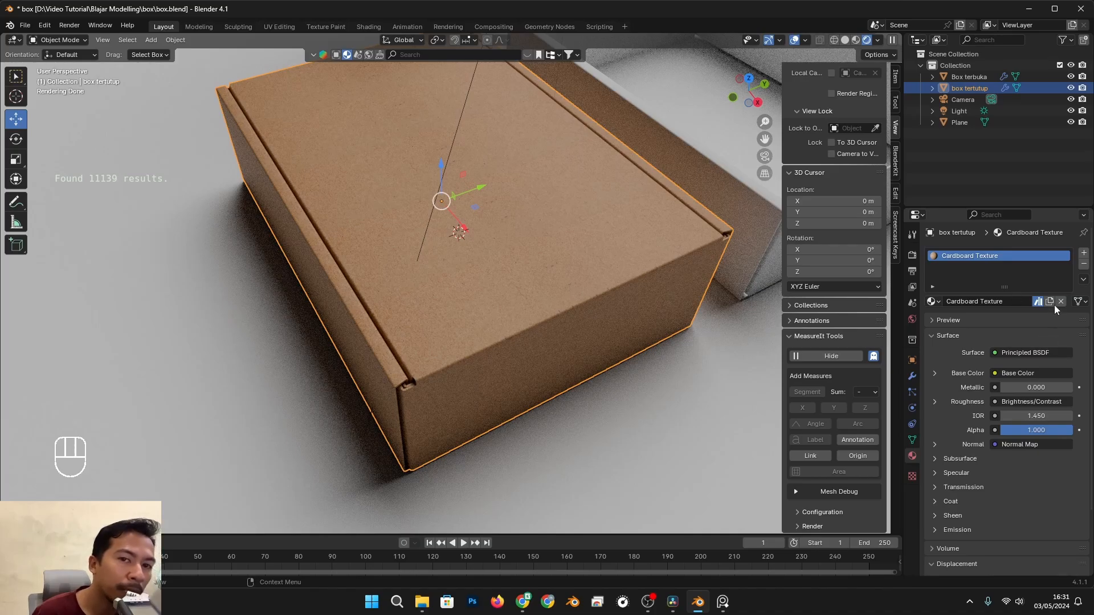
Add a second material slot to the closed box and search the online material library for "cardboard side"
click(1083, 253)
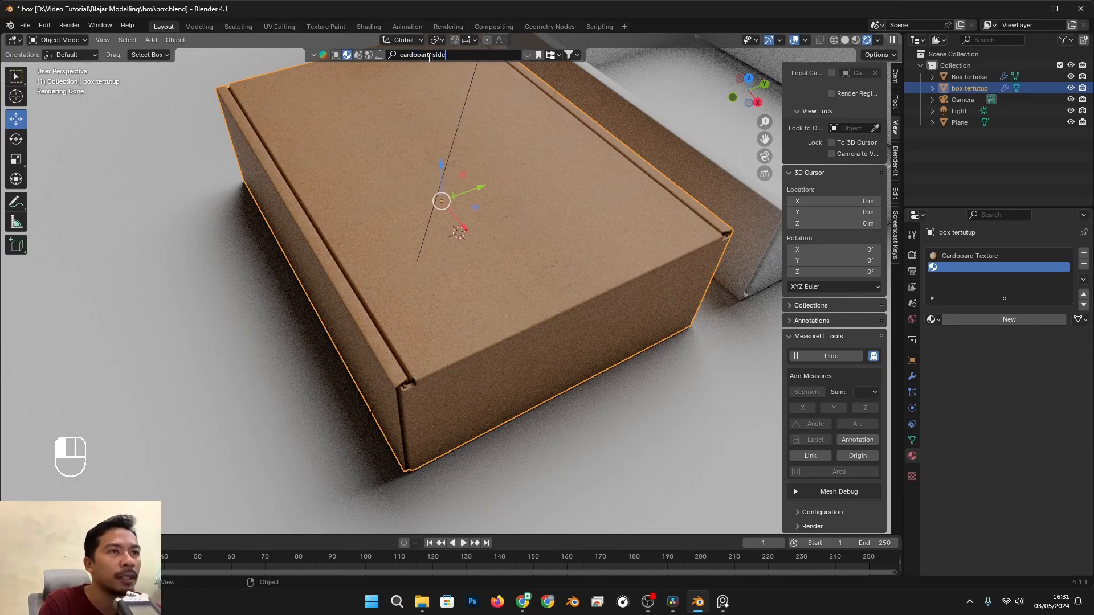
key(Return)
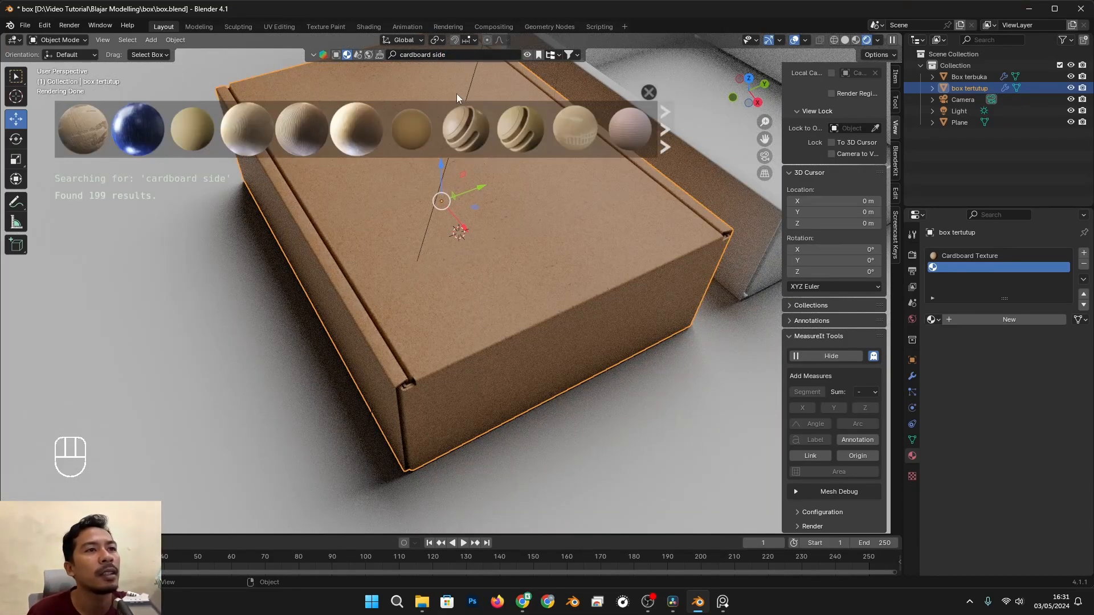
scroll(609, 145, down, 4)
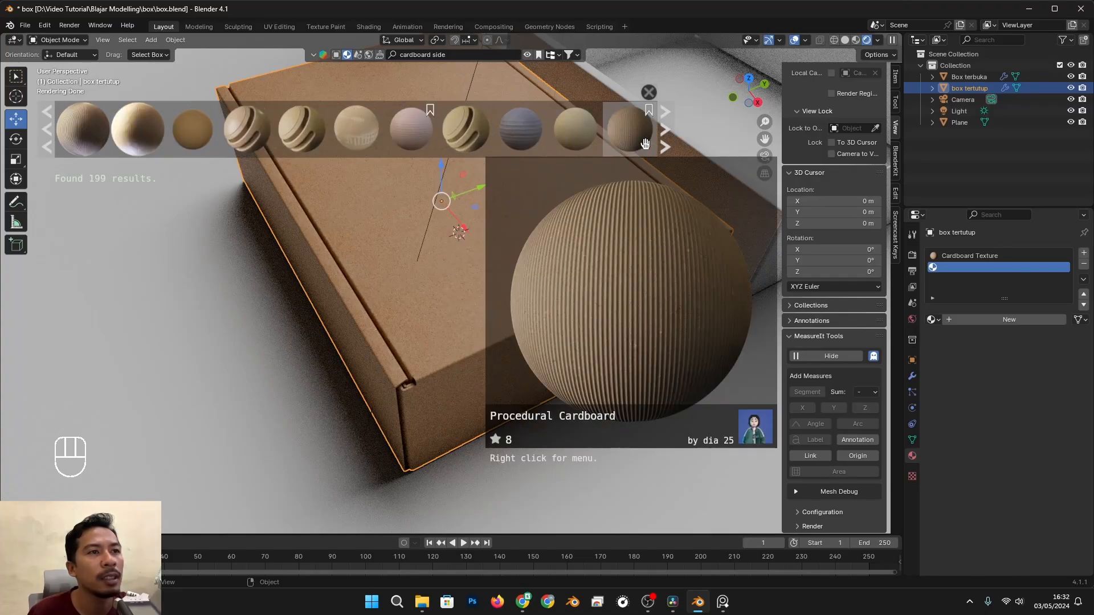
scroll(570, 140, down, 4)
Try to apply the library material Carbord side to the closed box, and undo it
drag(563, 140, 548, 261)
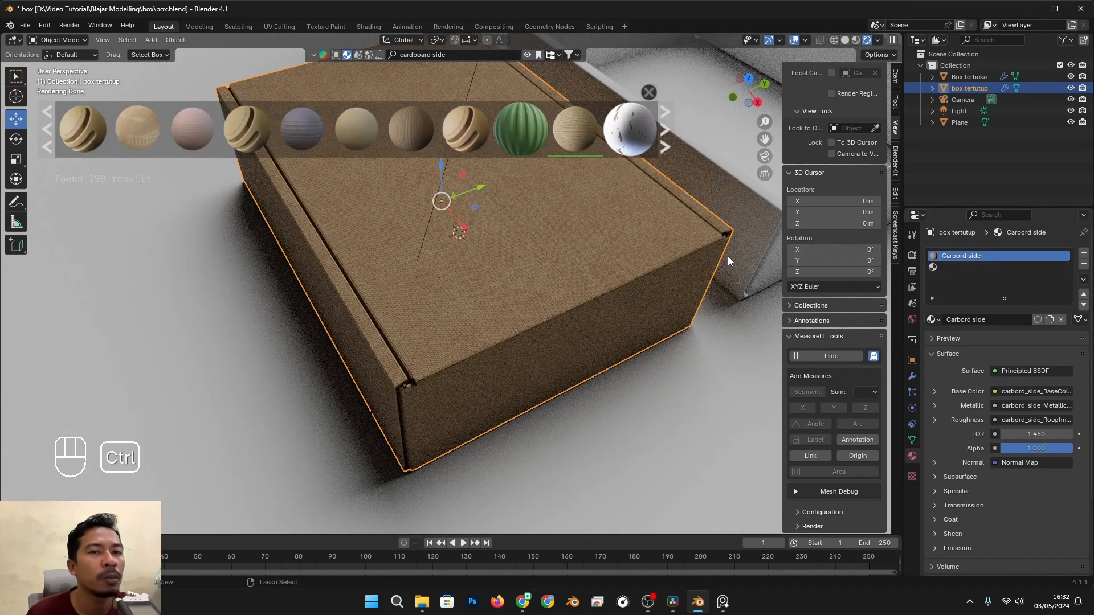
key(ctrl+z)
key(ctrl+z)
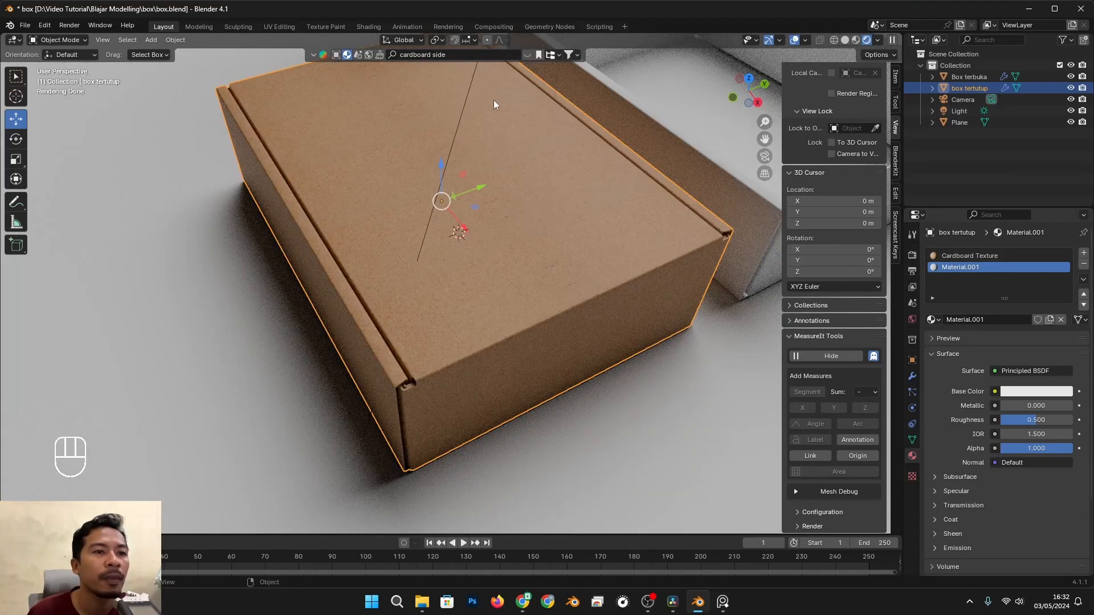
Reopen the "cardboard side" search results and apply the Carbord side material to the closed box
click(528, 56)
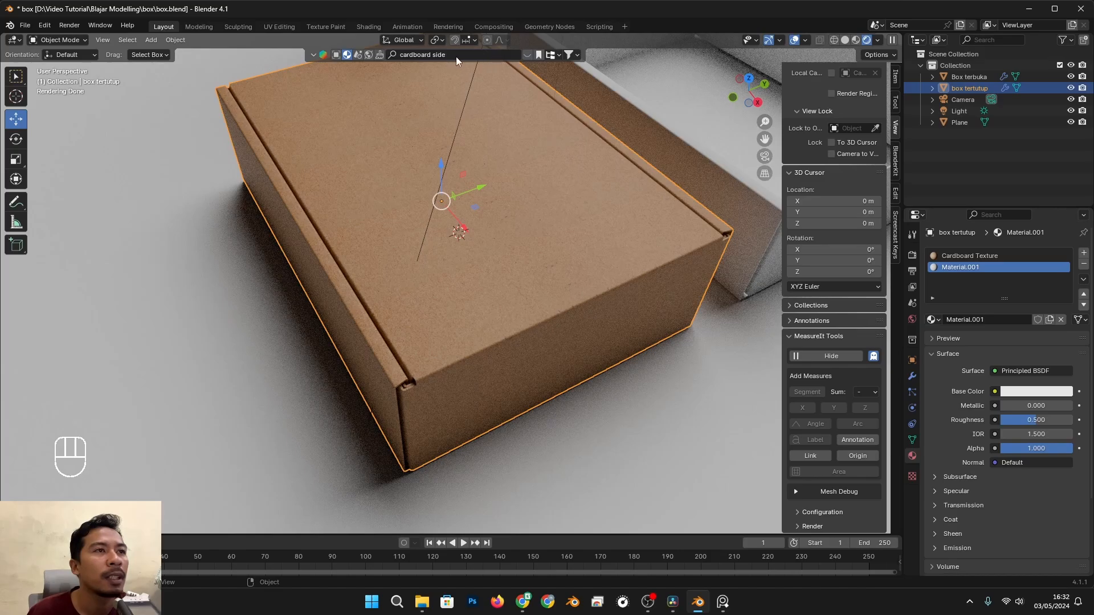
click(524, 55)
mouse_move(574, 132)
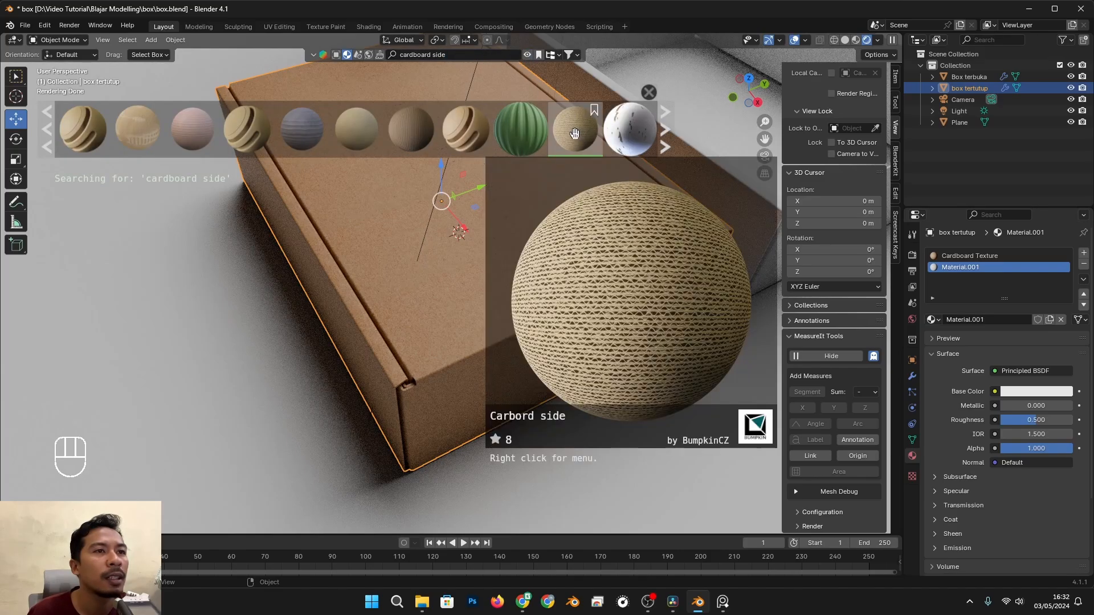
drag(574, 133, 564, 272)
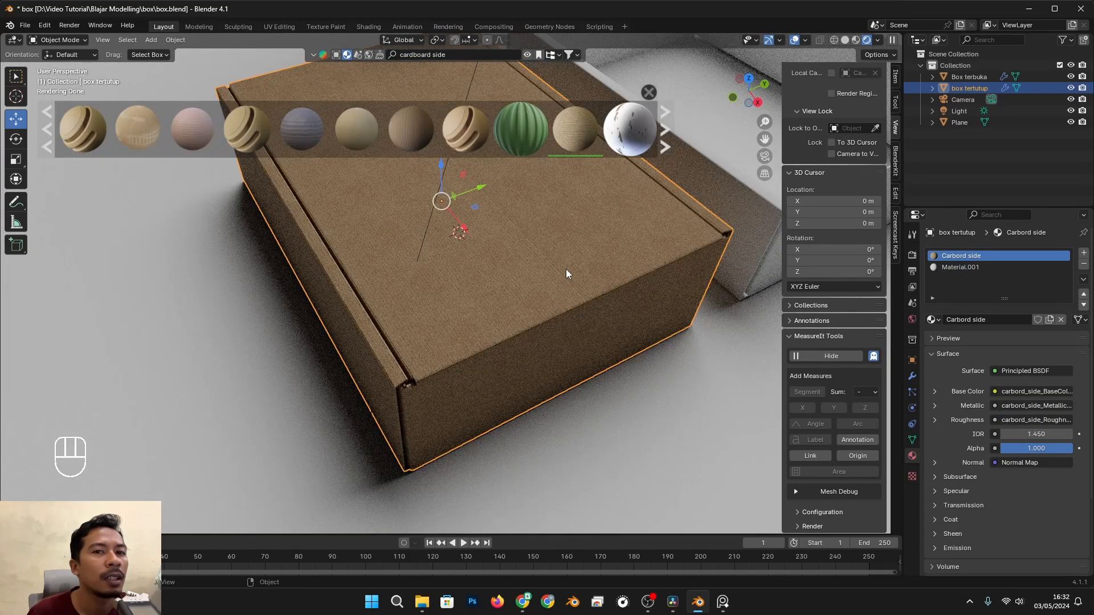
mouse_move(537, 131)
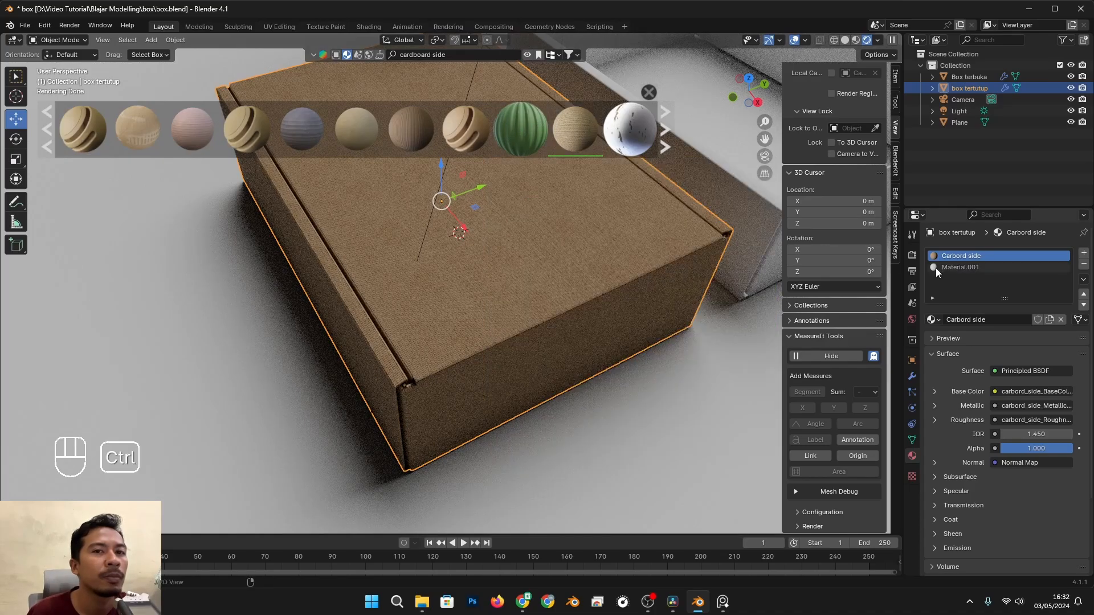
key(ctrl+z)
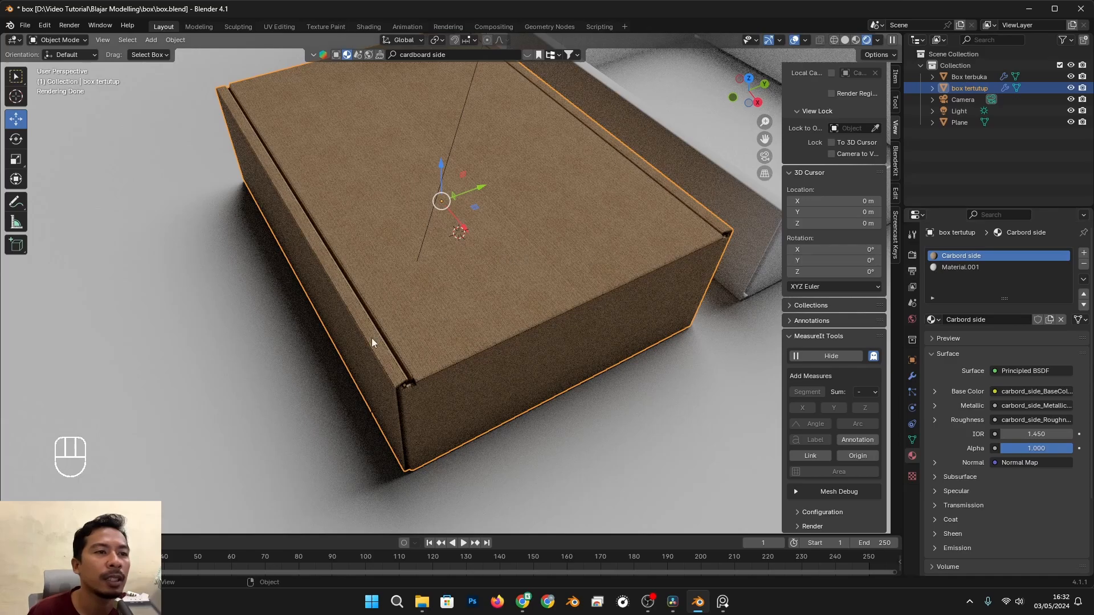
Assign Cardboard Texture to the closed box's first material slot and Carbord side to its second slot
click(933, 319)
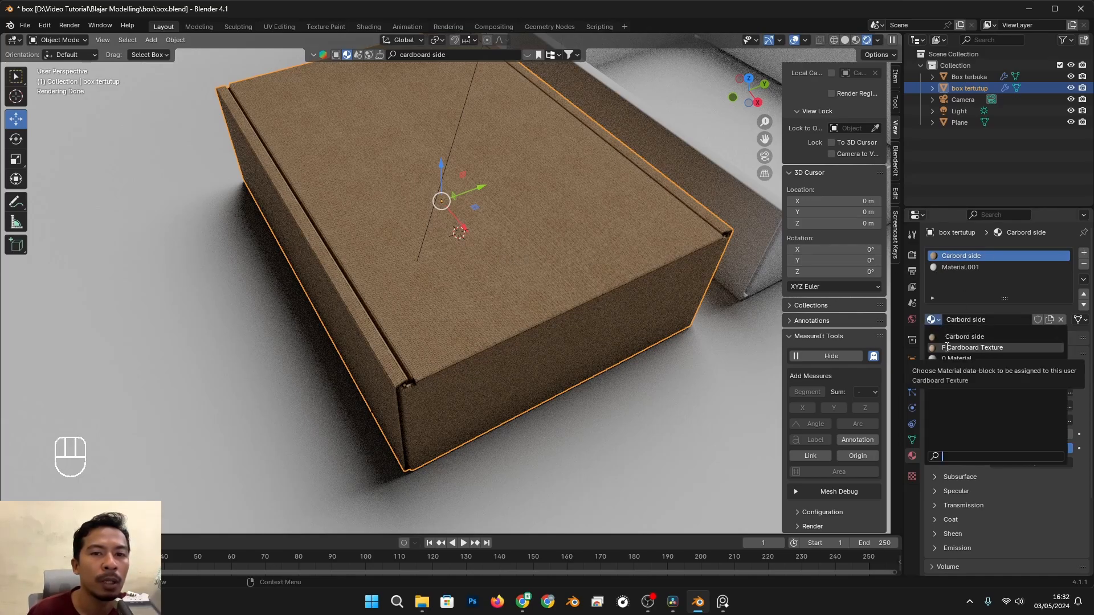
click(944, 347)
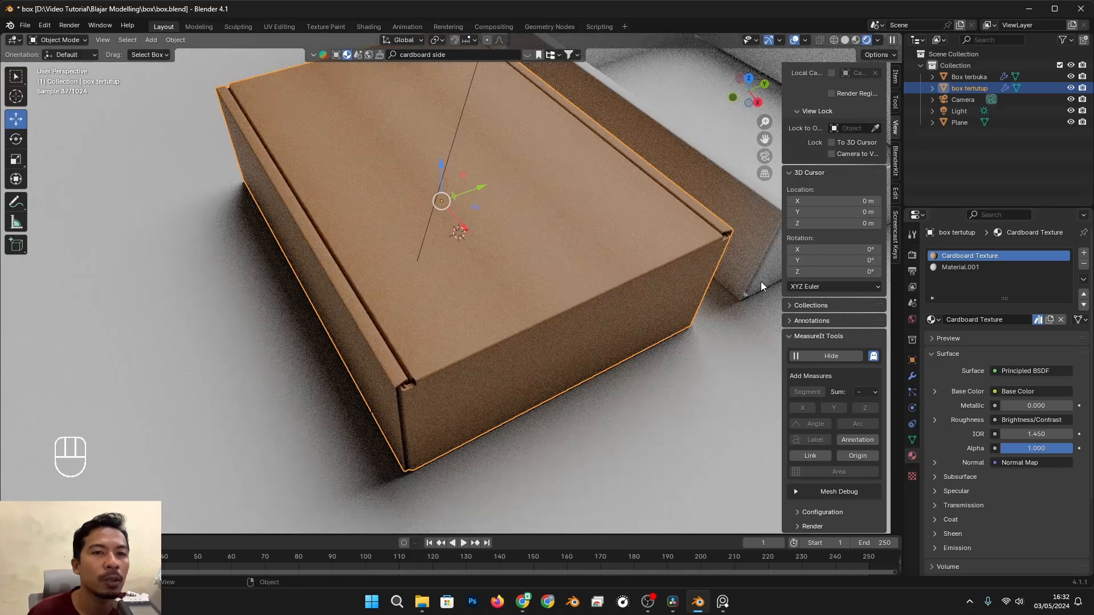
click(963, 268)
click(933, 319)
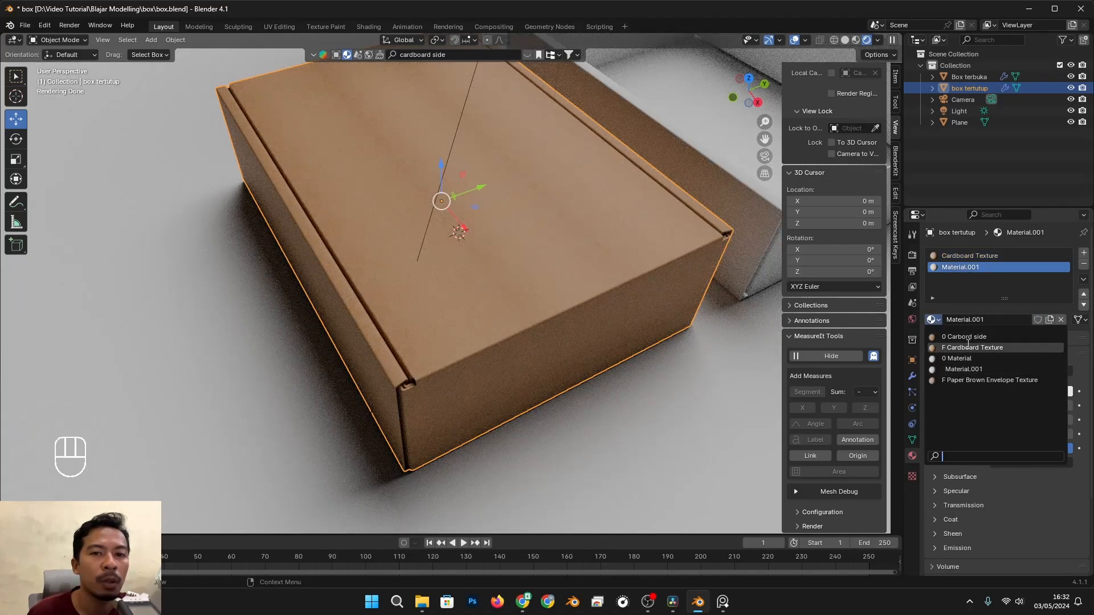
click(964, 336)
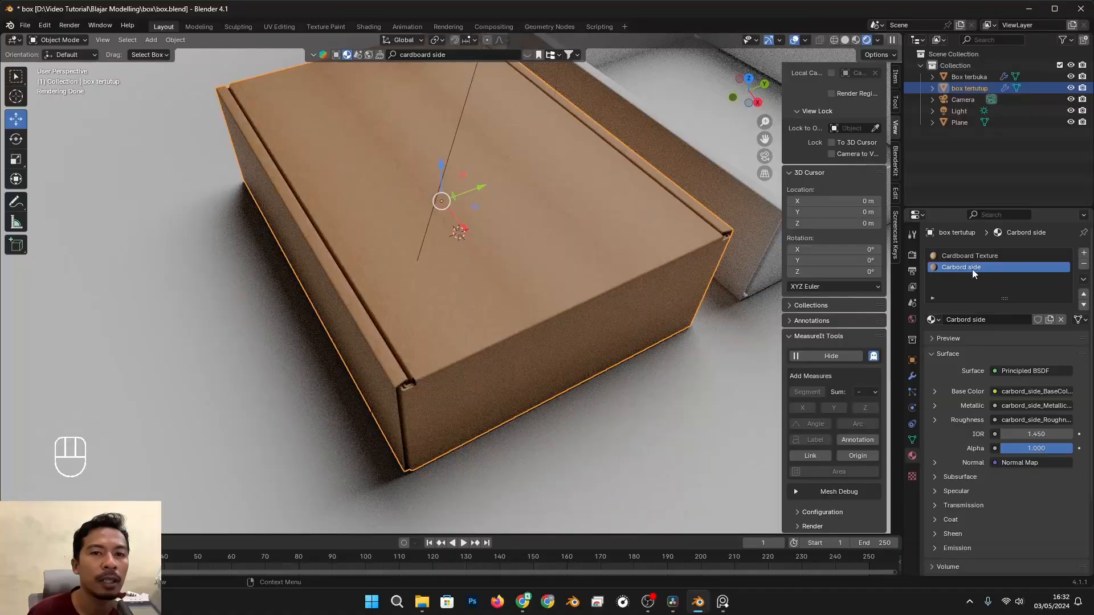
Examine the closed box's front corner and wall edges up close in the rendered view
scroll(468, 363, up, 4)
alt+middle_drag(467, 363, 443, 379)
scroll(443, 379, up, 4)
alt+shift+middle_drag(405, 249, 427, 352)
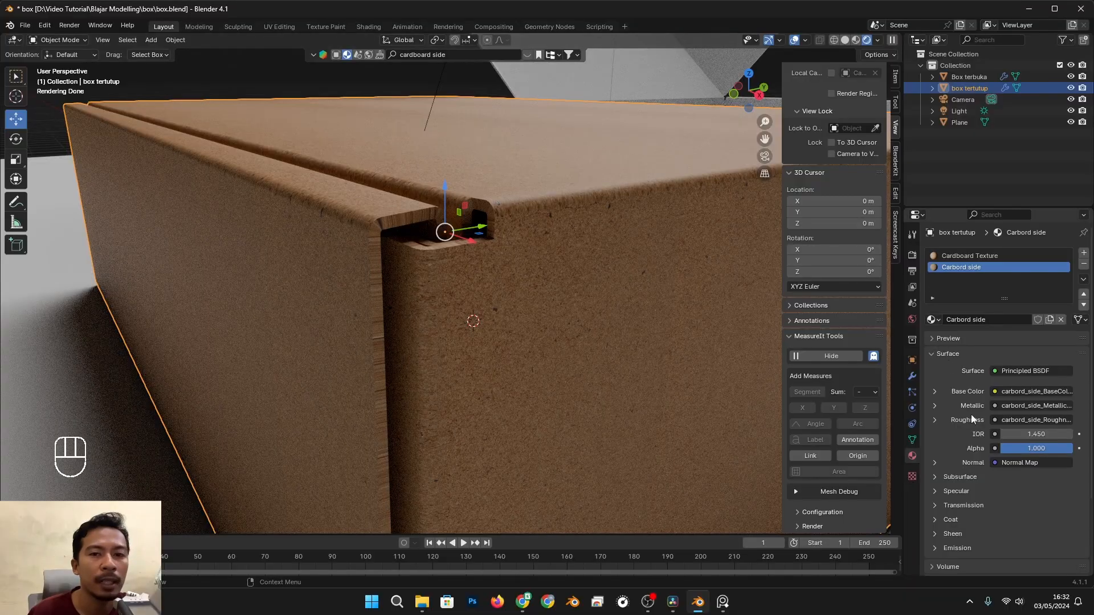
scroll(425, 303, down, 4)
alt+middle_drag(425, 302, 388, 342)
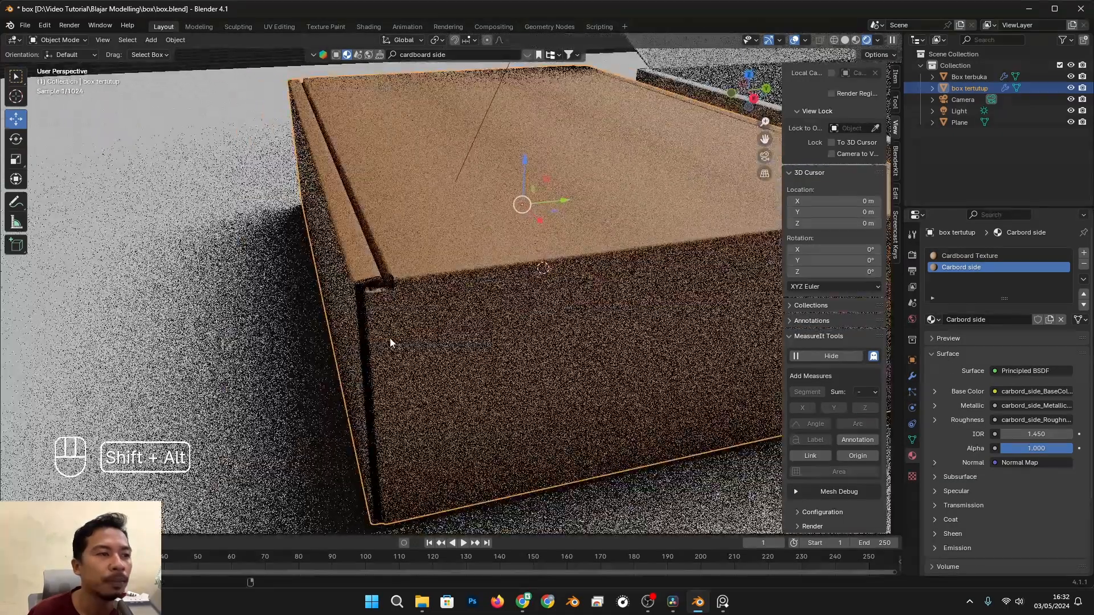
scroll(354, 339, up, 4)
scroll(319, 336, down, 3)
scroll(559, 252, up, 4)
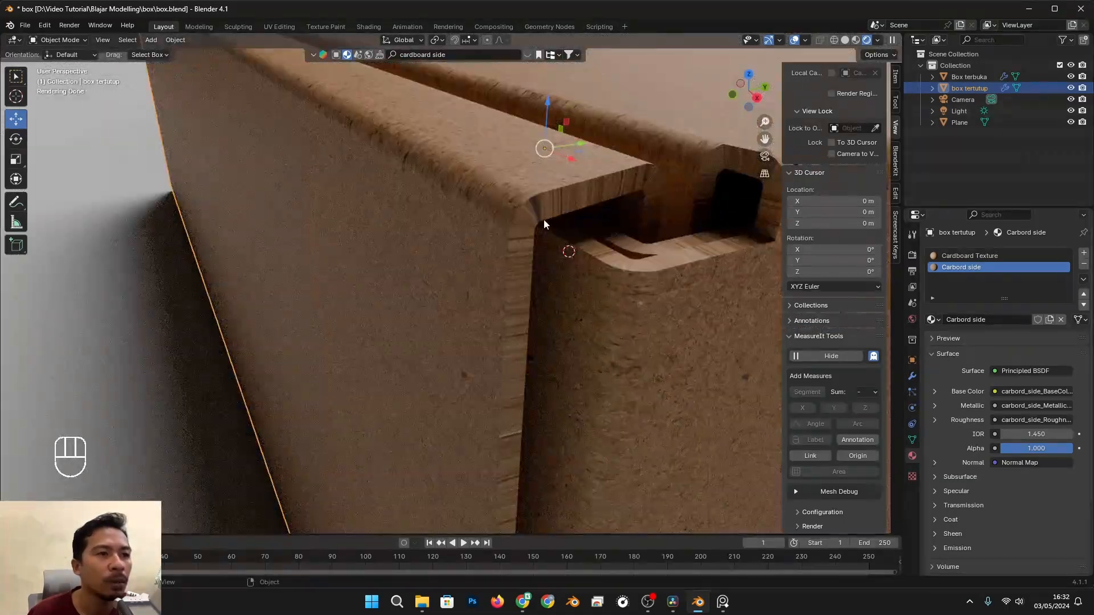
In the closed box's Solidify modifier, keep the material offset at 0 and set the rim material offset to 1
click(912, 377)
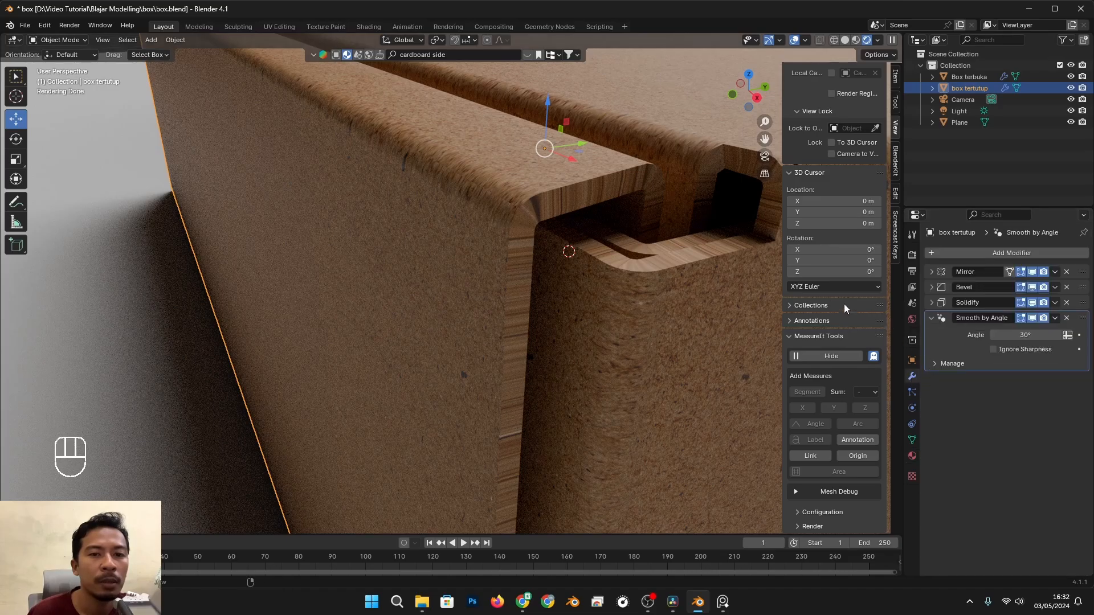
click(934, 302)
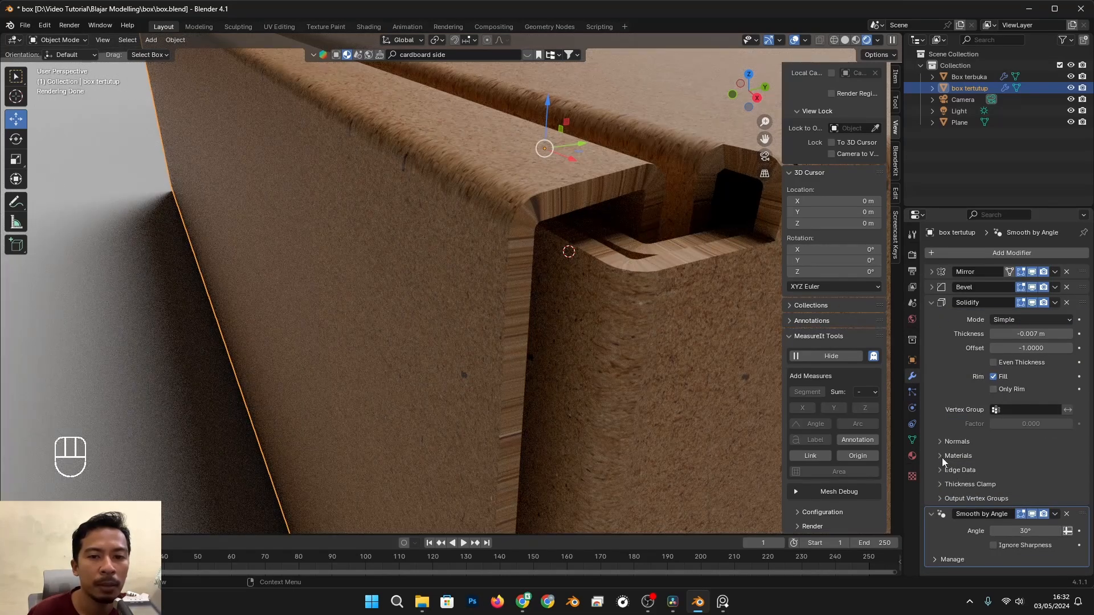
click(941, 456)
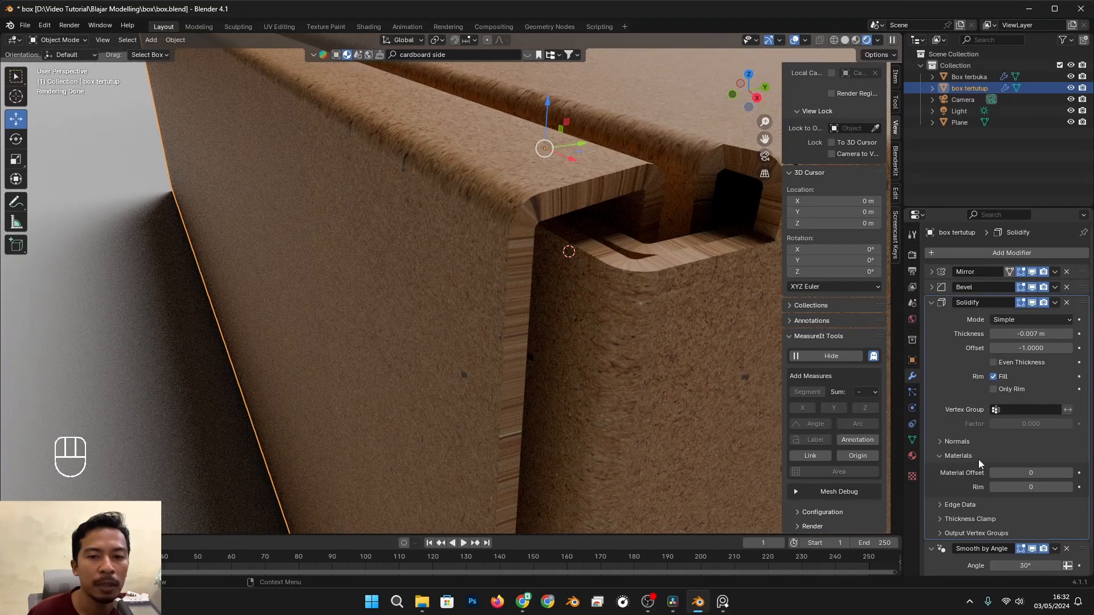
click(1069, 474)
click(1070, 473)
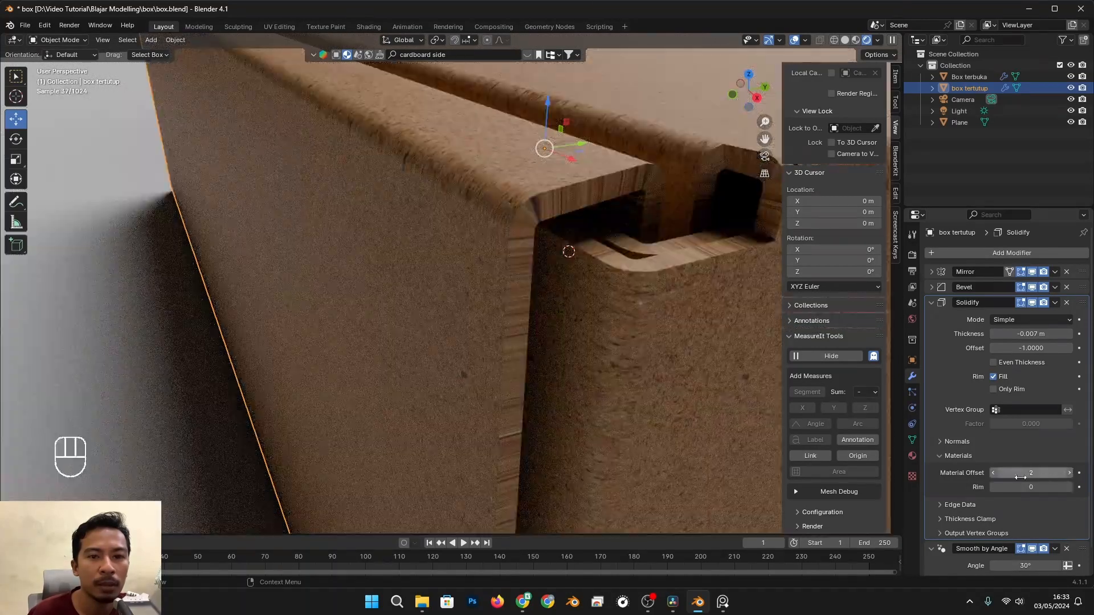
click(994, 474)
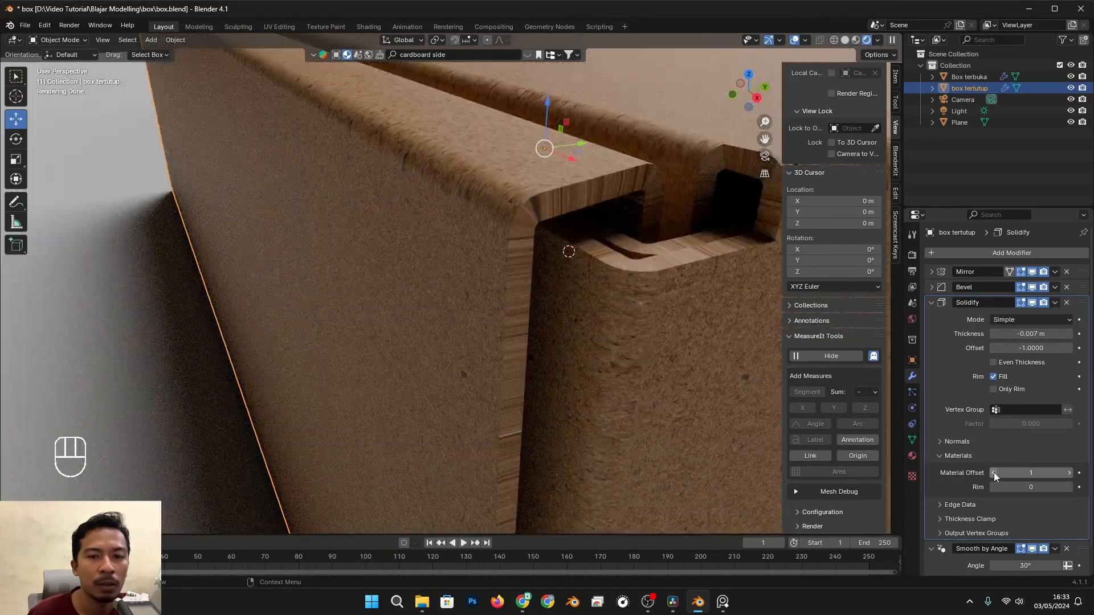
click(994, 473)
click(1069, 487)
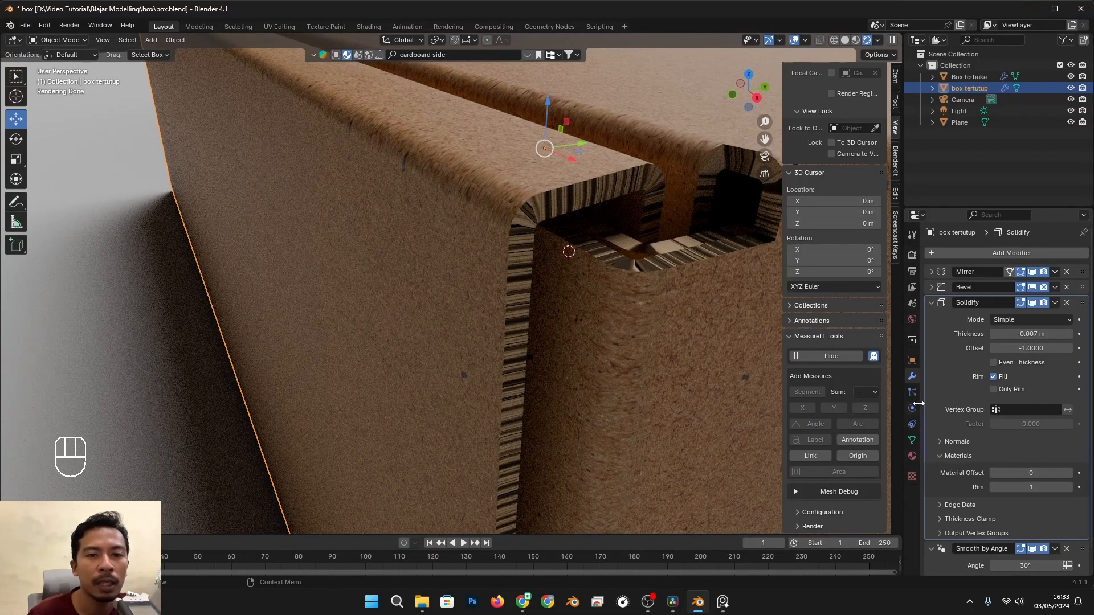
Show the closed box's materials and inspect the Carbord side pattern on the rim at the corner flap
click(912, 456)
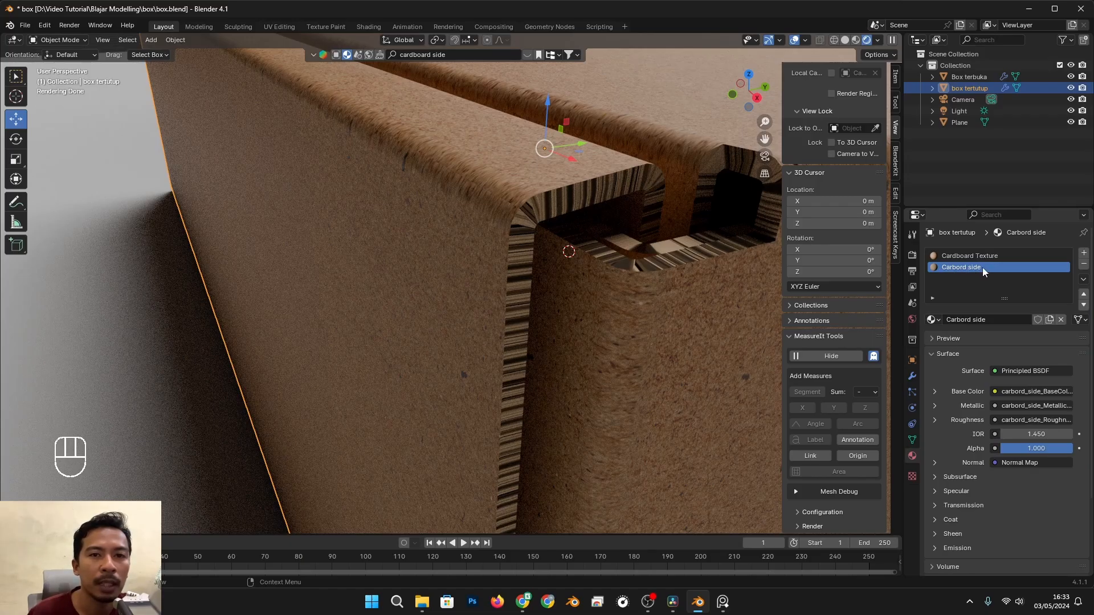
scroll(591, 310, down, 5)
alt+drag(592, 311, 586, 334)
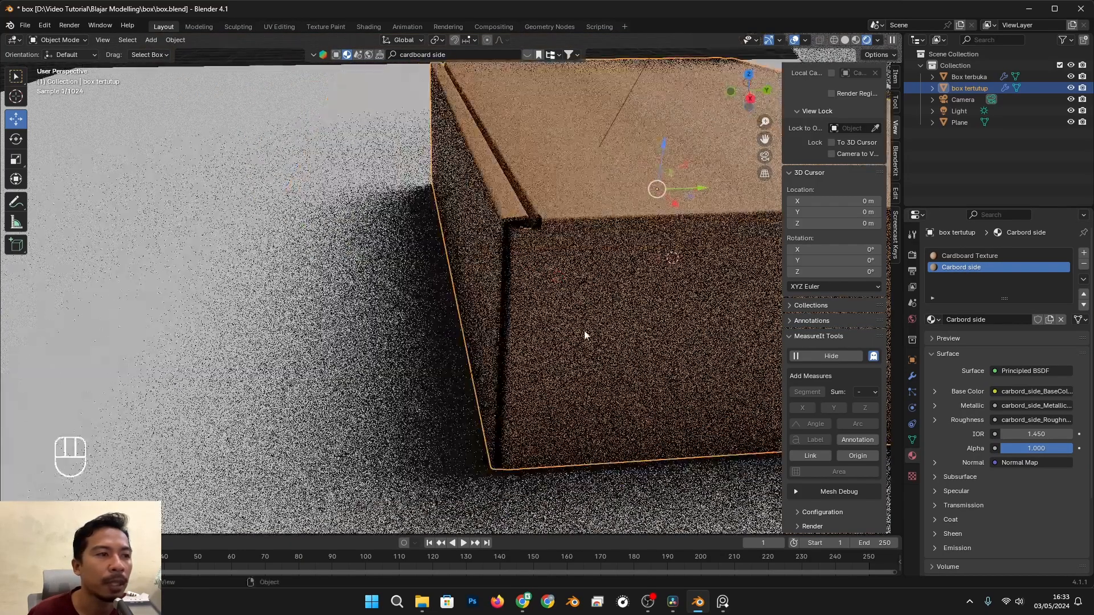
scroll(549, 200, up, 4)
alt+shift+drag(576, 150, 562, 279)
scroll(535, 216, up, 3)
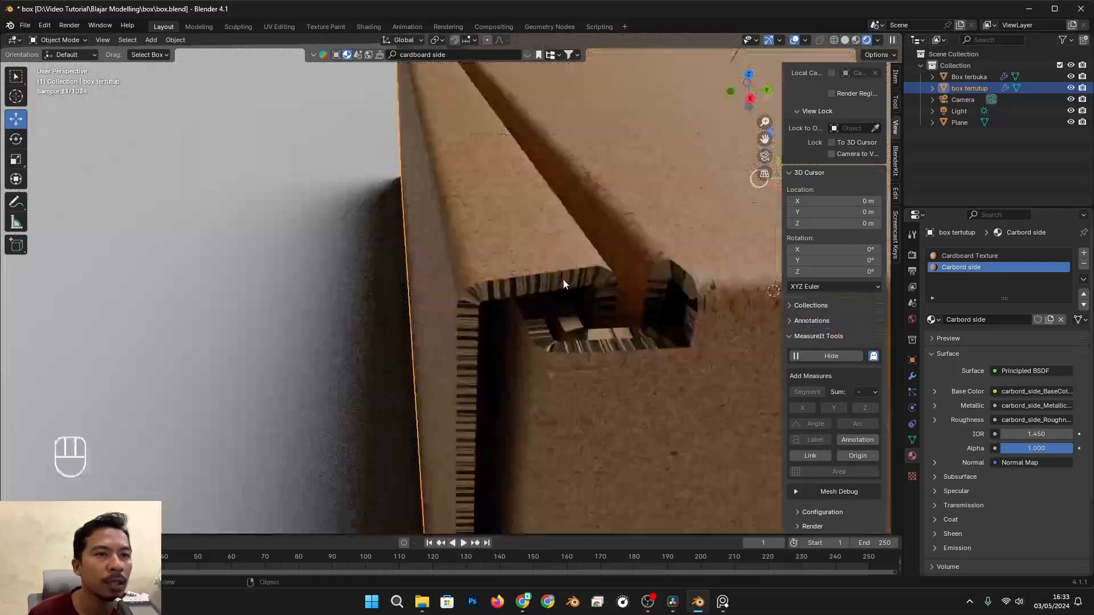
alt+drag(483, 317, 456, 271)
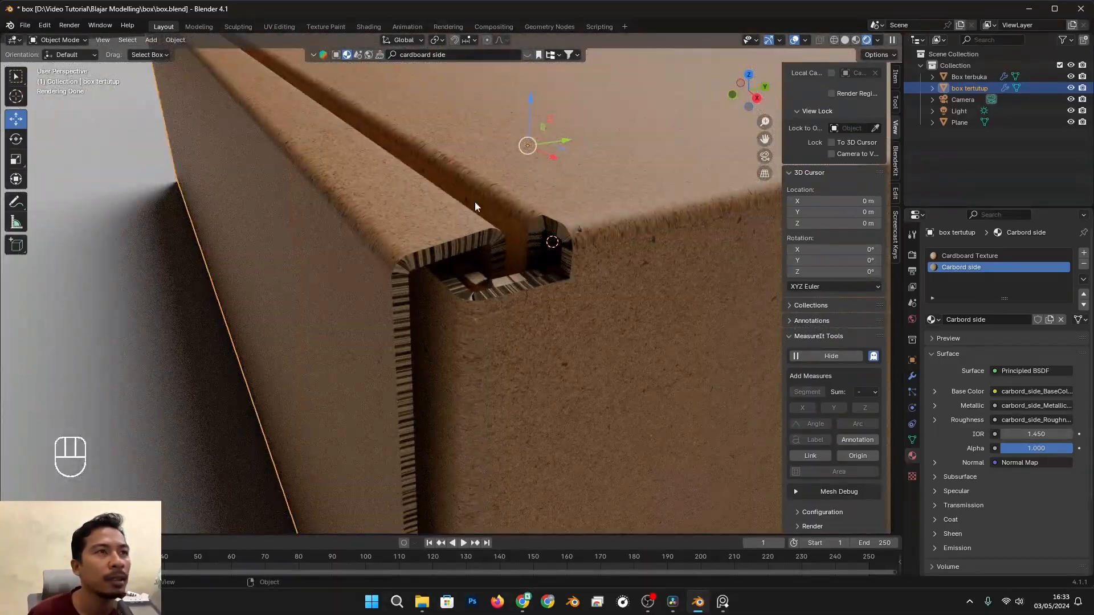
Switch to the Shading workspace and bring the Carbord side material's image texture nodes into view
click(368, 29)
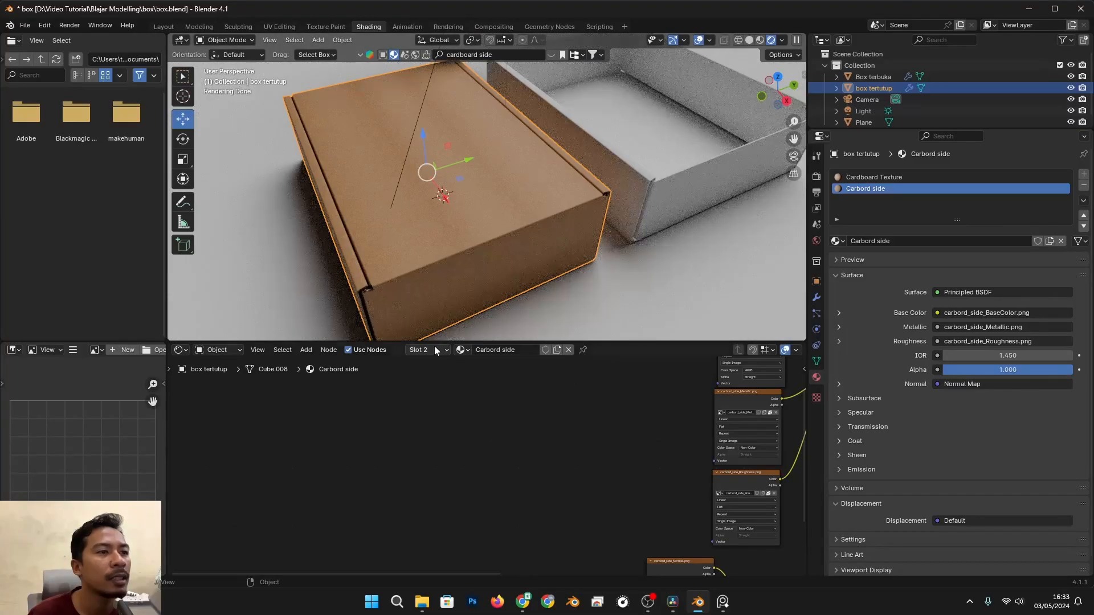
scroll(412, 269, up, 4)
mouse_move(411, 267)
alt+shift+mouse_down()
mouse_move(520, 156)
mouse_move(582, 120)
alt+shift+mouse_up()
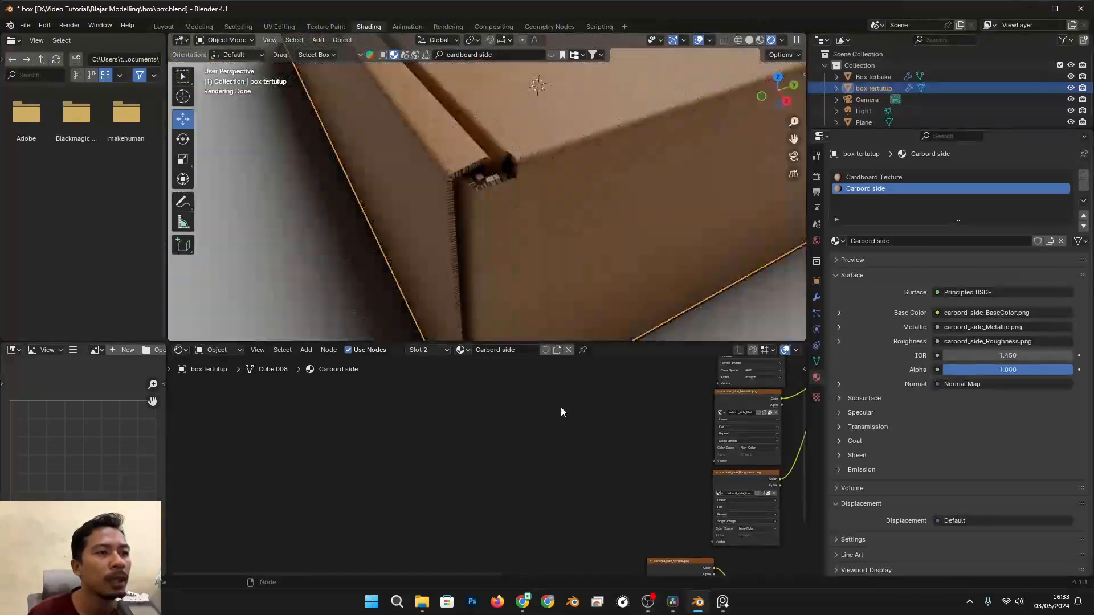
scroll(505, 292, down, 3)
scroll(506, 492, down, 2)
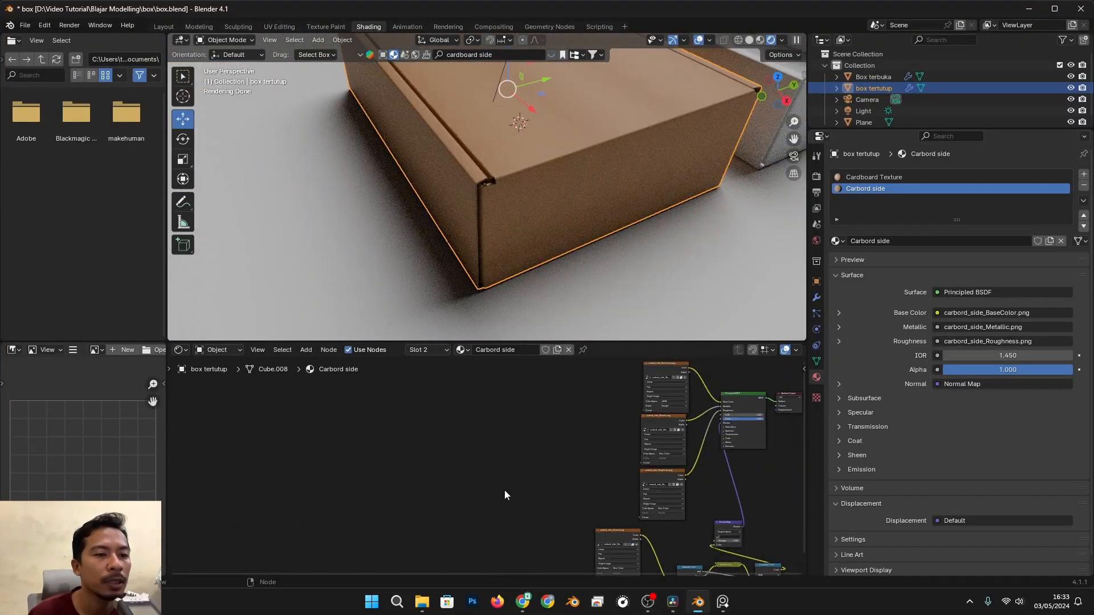
middle_drag(683, 510, 507, 444)
scroll(495, 456, up, 3)
drag(387, 476, 449, 474)
click(261, 411)
middle_drag(279, 376, 512, 522)
scroll(524, 524, down, 2)
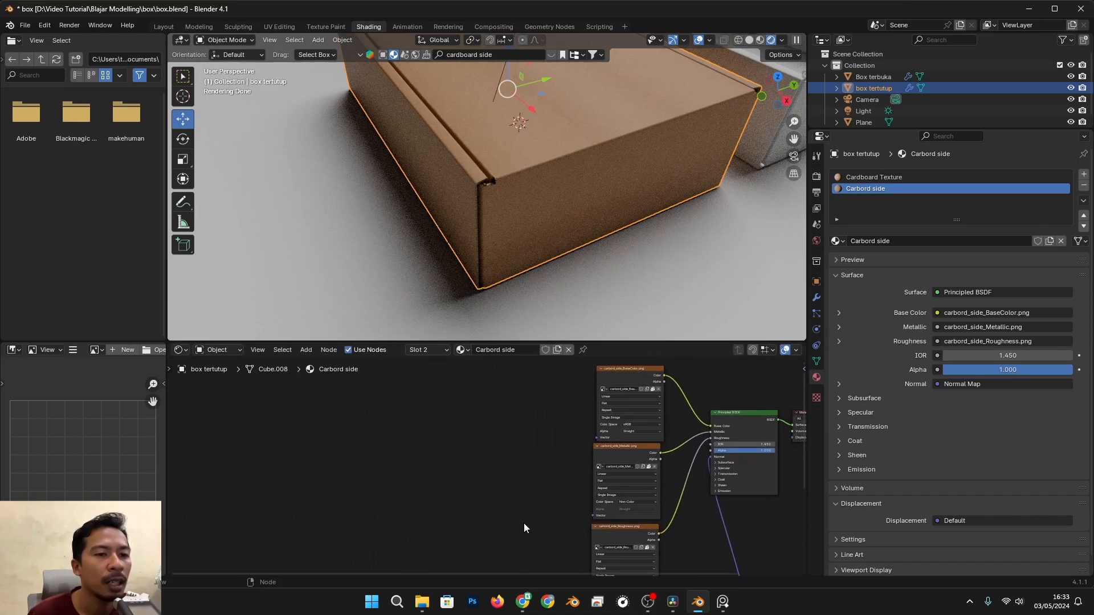
Add Texture Coordinate and Mapping nodes to the carbord_side_BaseColor.png texture and move them clear of the image nodes
click(615, 371)
key(ctrl+t)
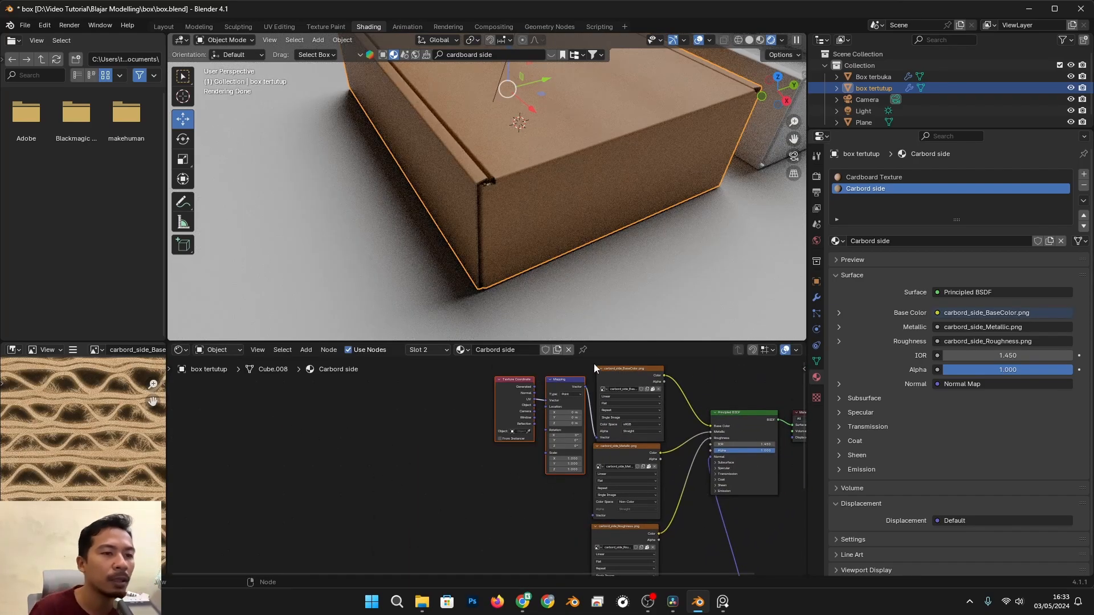
drag(559, 394, 463, 440)
click(534, 490)
Connect the Mapping node's vector output to the metallic, roughness and normal image textures as well
middle_drag(534, 490, 517, 435)
drag(472, 378, 575, 460)
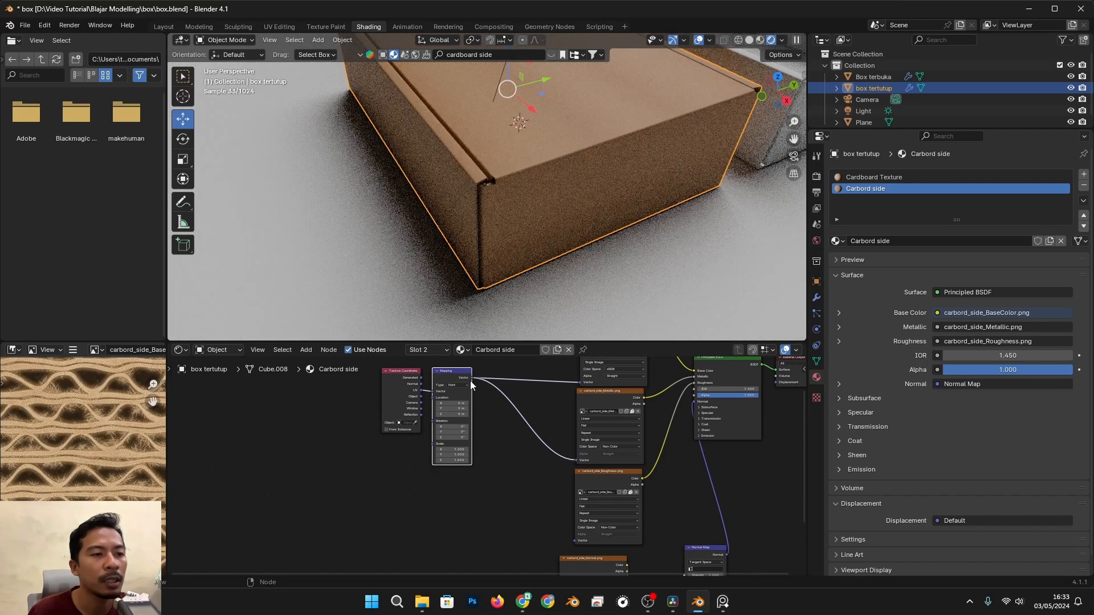
drag(470, 378, 574, 540)
scroll(439, 445, down, 2)
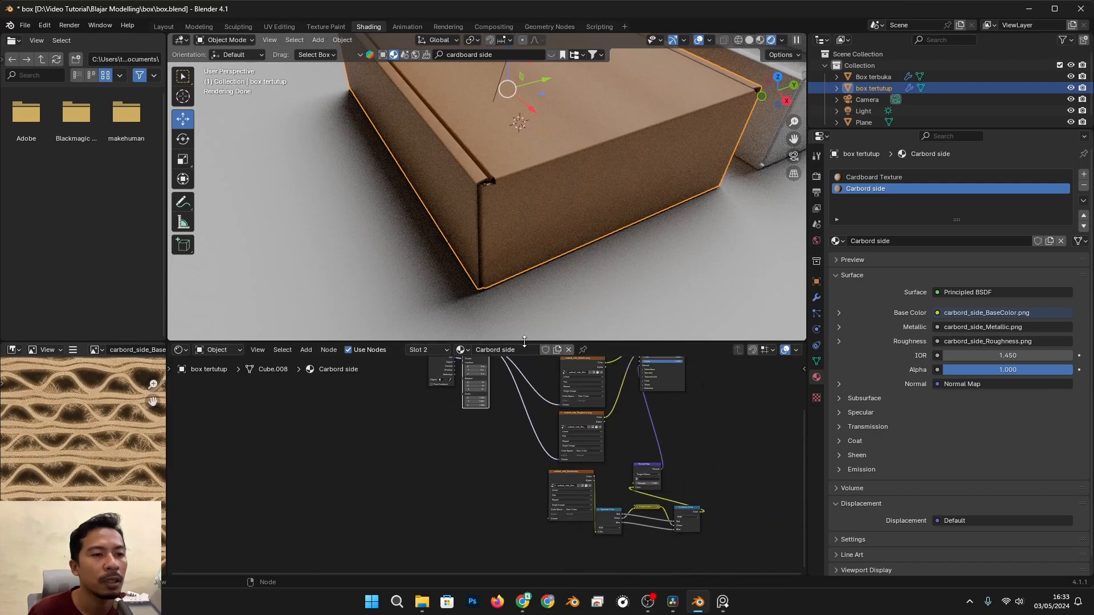
drag(463, 380, 522, 548)
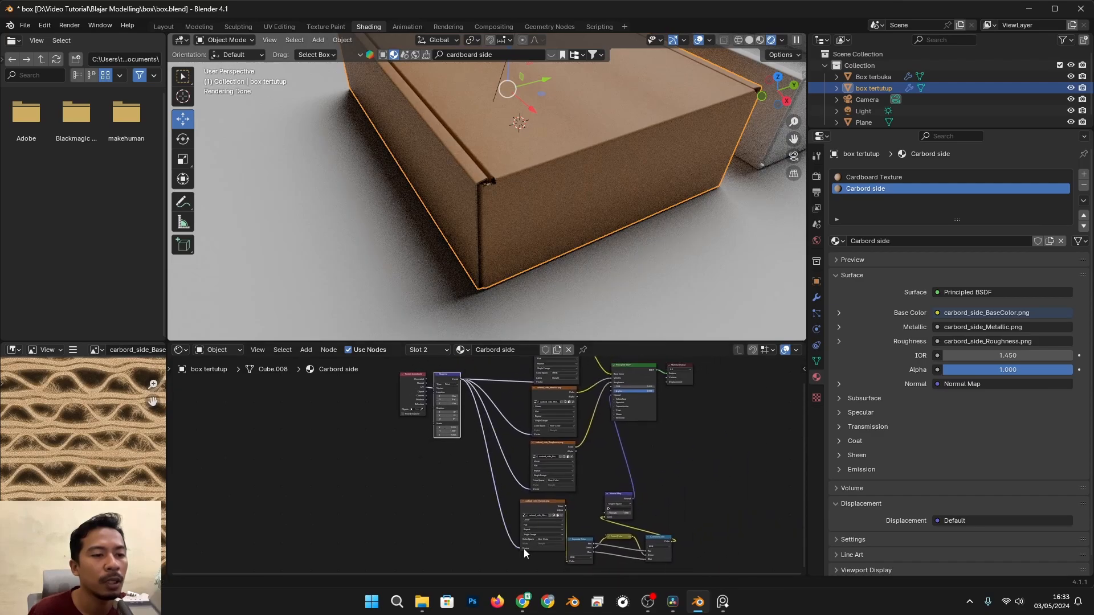
Feed the Mapping node's vector input from the Texture Coordinate node's Camera output and check the rim pattern
scroll(472, 208, up, 5)
scroll(410, 410, up, 6)
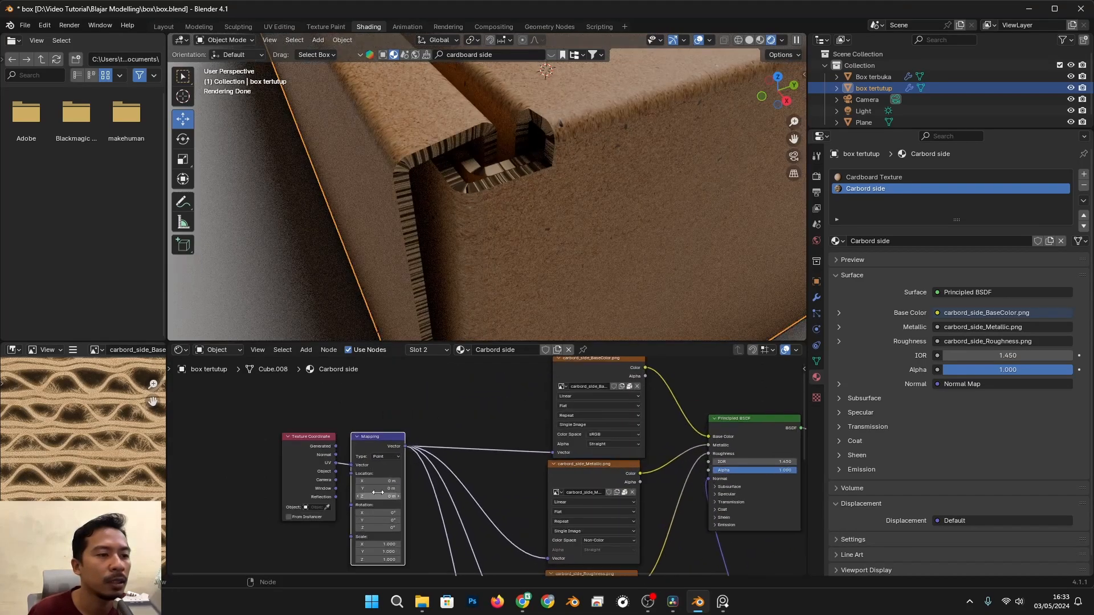
drag(326, 402, 361, 444)
shift+middle_drag(442, 190, 493, 214)
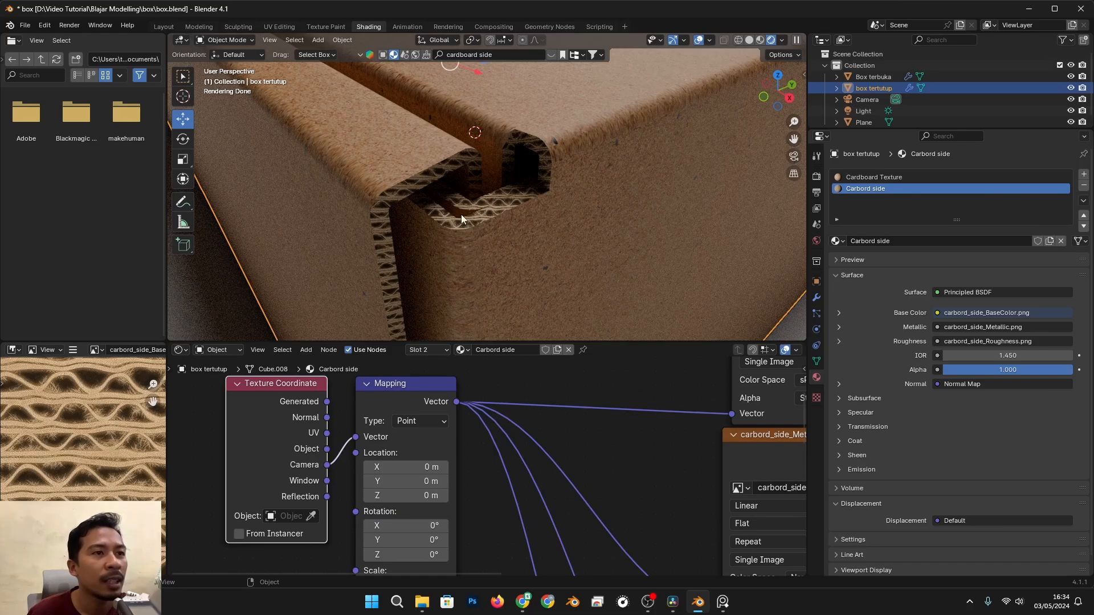
middle_drag(403, 304, 428, 161)
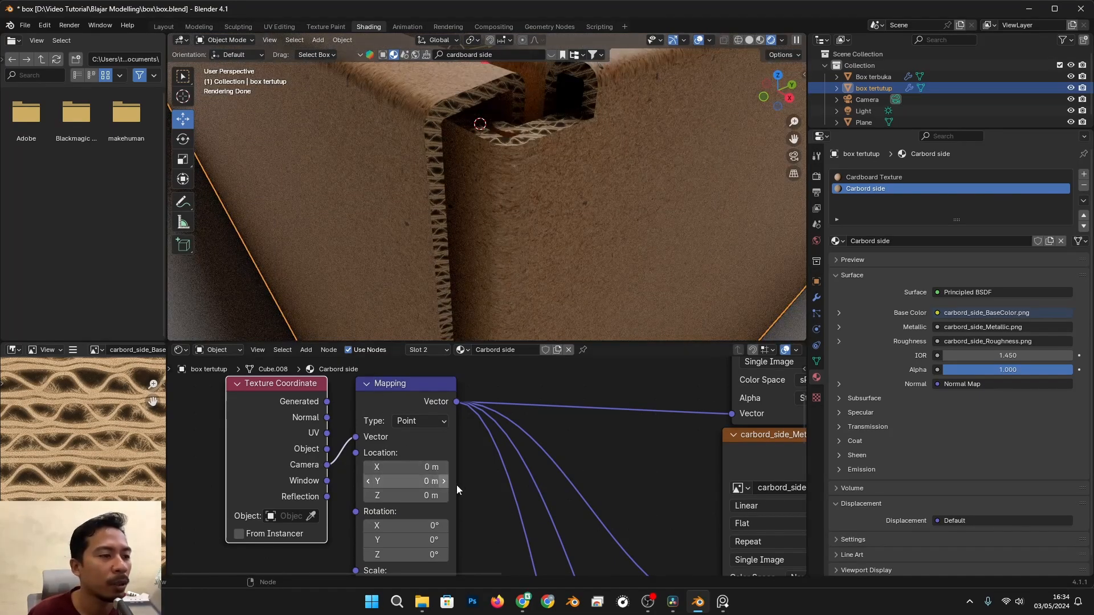
Try rotating the Mapping node about X, undo it, and set its Z rotation to 89.8°
middle_drag(473, 528, 465, 458)
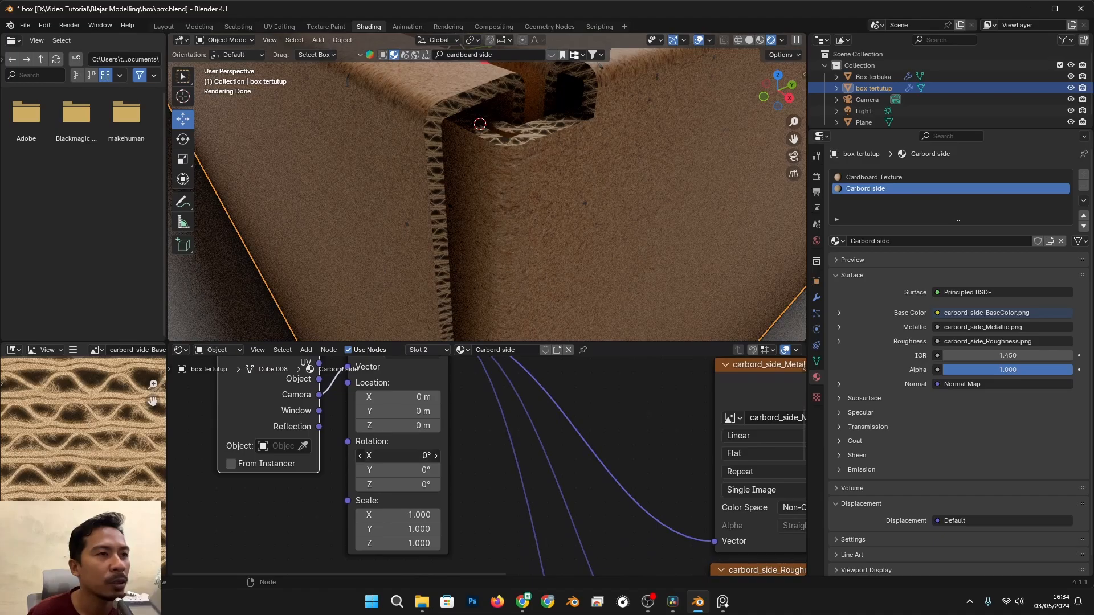
drag(398, 456, 529, 484)
key(ctrl+z)
key(ctrl+z)
scroll(408, 293, down, 8)
middle_drag(546, 302, 559, 293)
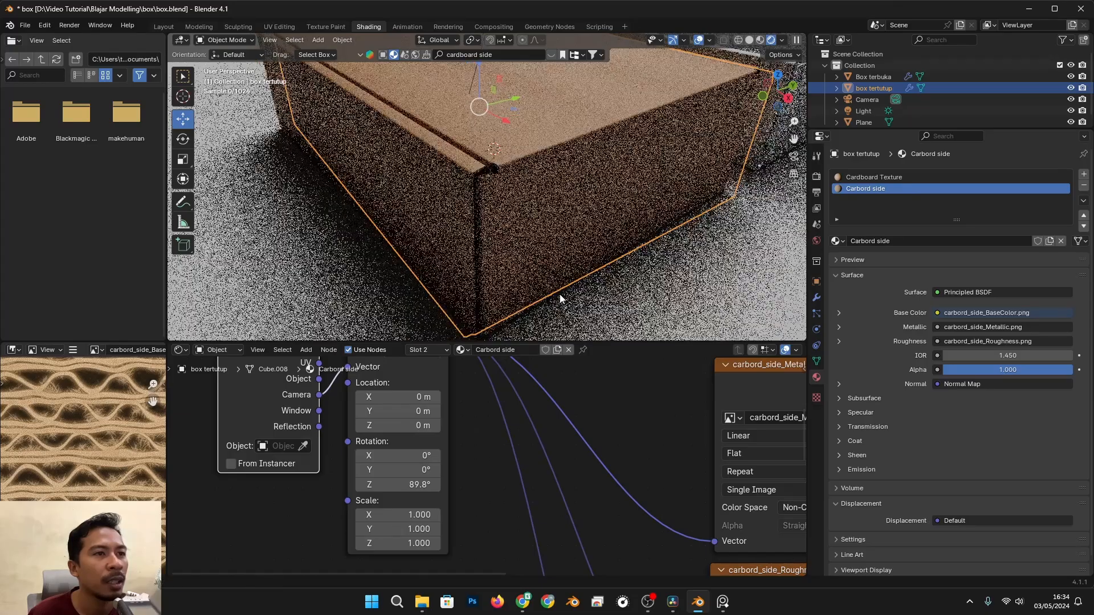
Inspect the corrugated pattern on the closed box's rim from close up and from a distance
scroll(560, 294, up, 5)
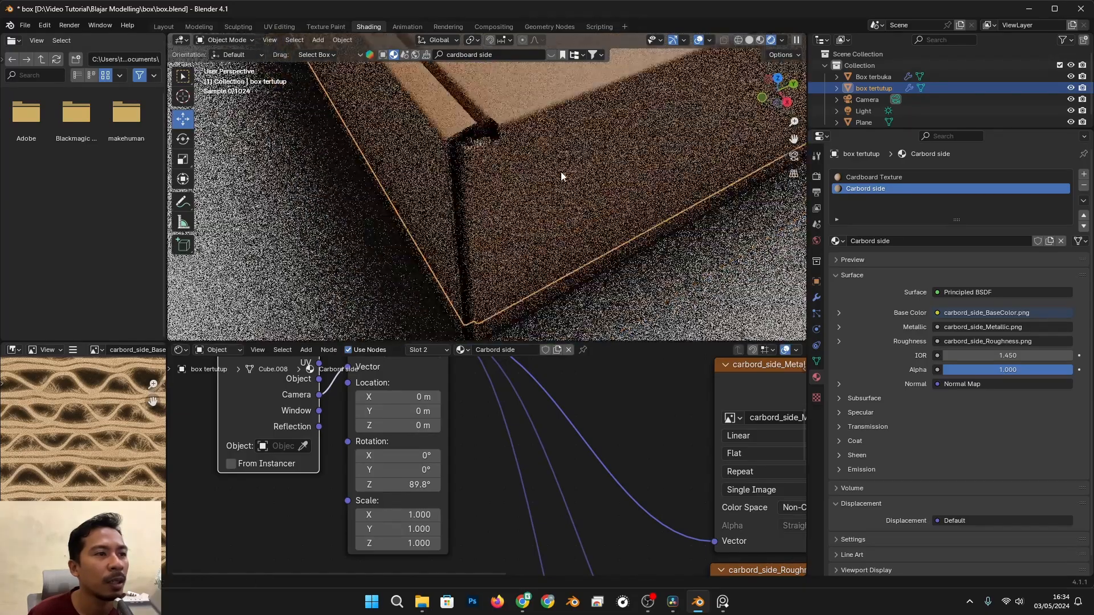
scroll(511, 208, down, 1)
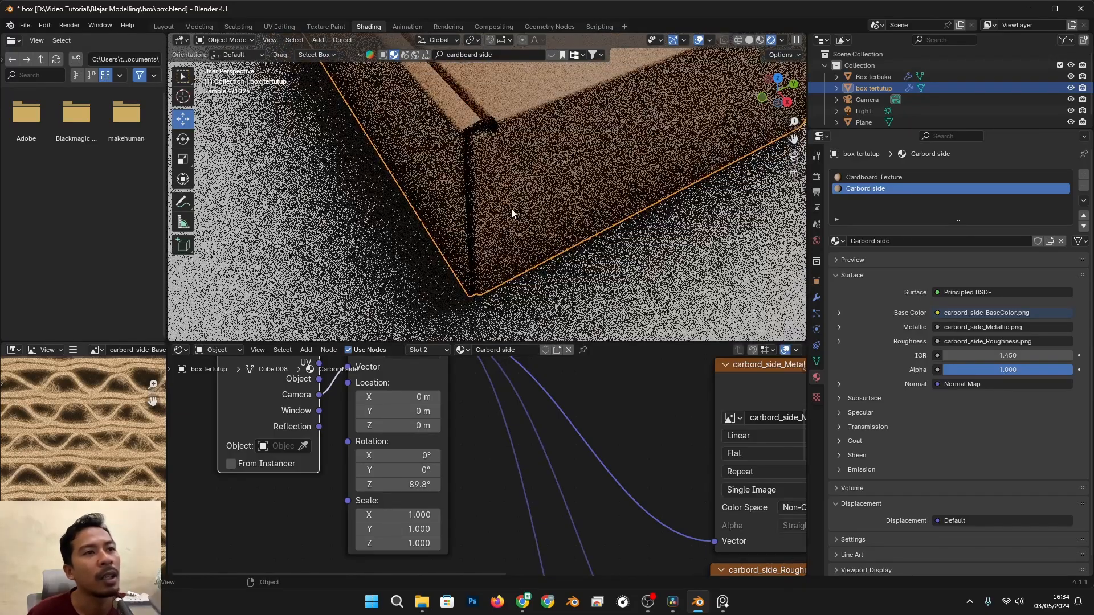
scroll(507, 205, up, 6)
shift+middle_drag(459, 99, 478, 197)
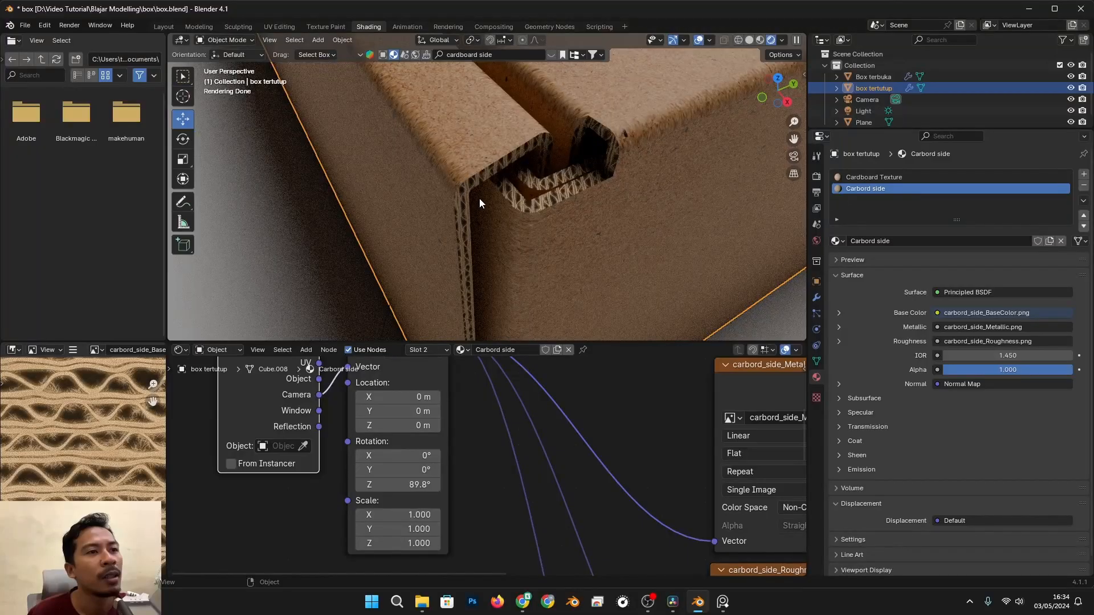
scroll(623, 192, down, 4)
scroll(523, 173, up, 3)
shift+middle_drag(545, 233, 509, 164)
scroll(560, 240, up, 2)
scroll(515, 294, down, 3)
scroll(528, 265, up, 3)
scroll(547, 248, down, 3)
scroll(547, 248, down, 3)
scroll(539, 256, up, 3)
scroll(537, 202, down, 4)
scroll(539, 205, down, 2)
scroll(422, 239, down, 3)
scroll(464, 222, down, 4)
scroll(571, 190, up, 4)
scroll(507, 270, up, 3)
scroll(500, 215, down, 2)
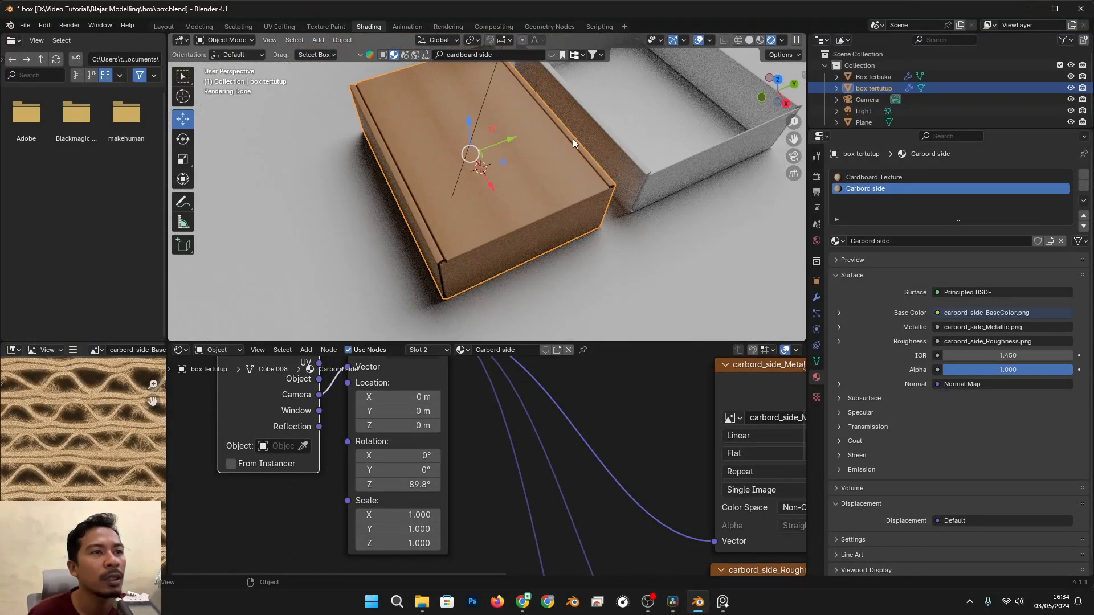
Select the Cardboard Texture material and set its Mapping node's scale to 0.230 on X, Y and Z
scroll(576, 455, down, 3)
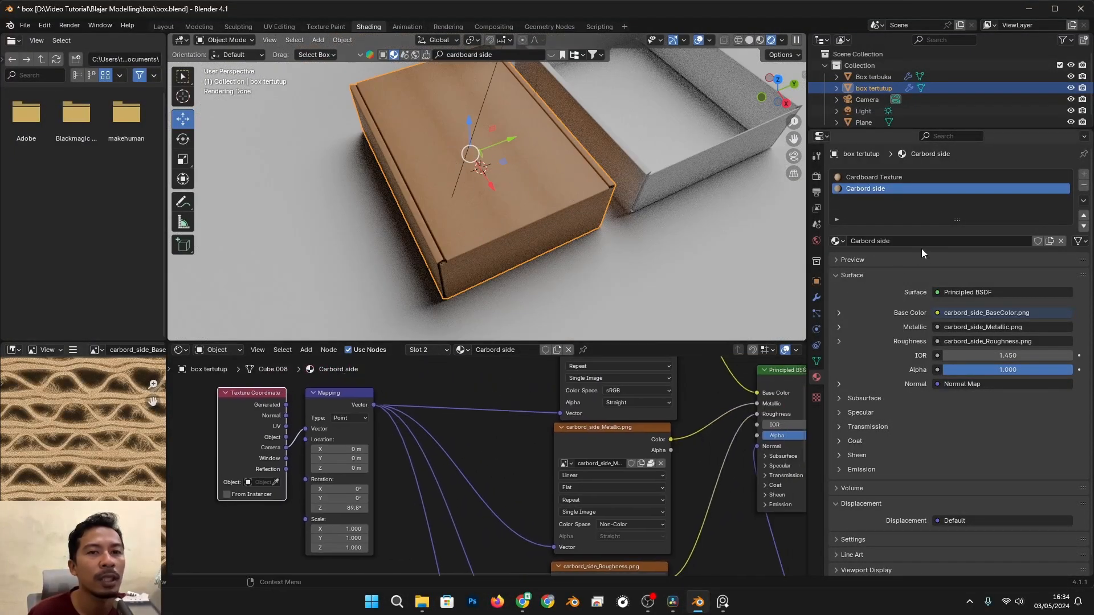
click(867, 176)
scroll(523, 482, down, 4)
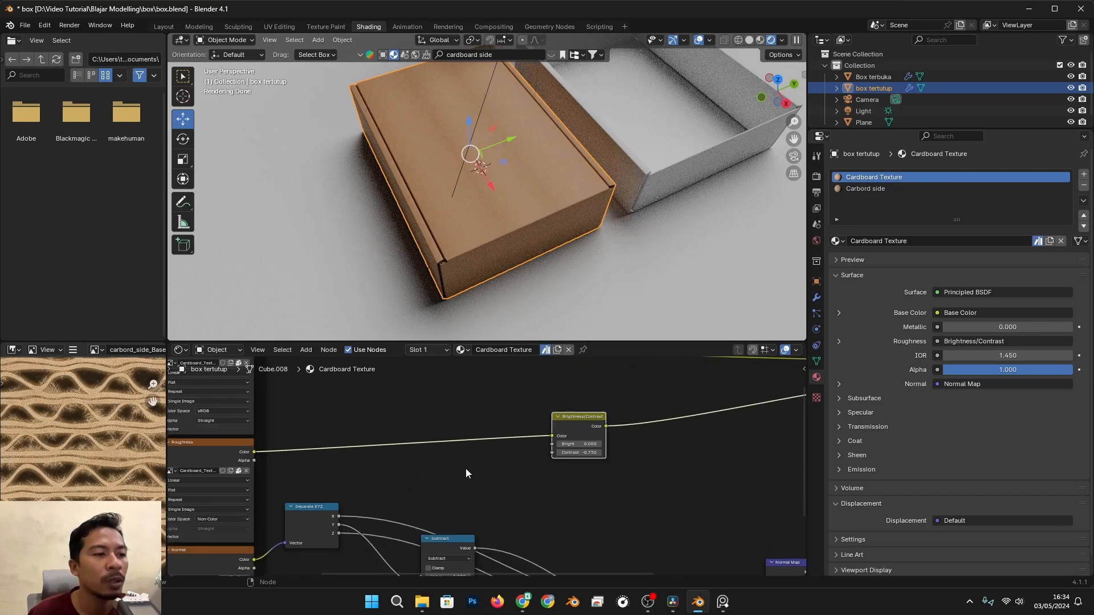
middle_drag(523, 482, 601, 413)
scroll(537, 505, up, 7)
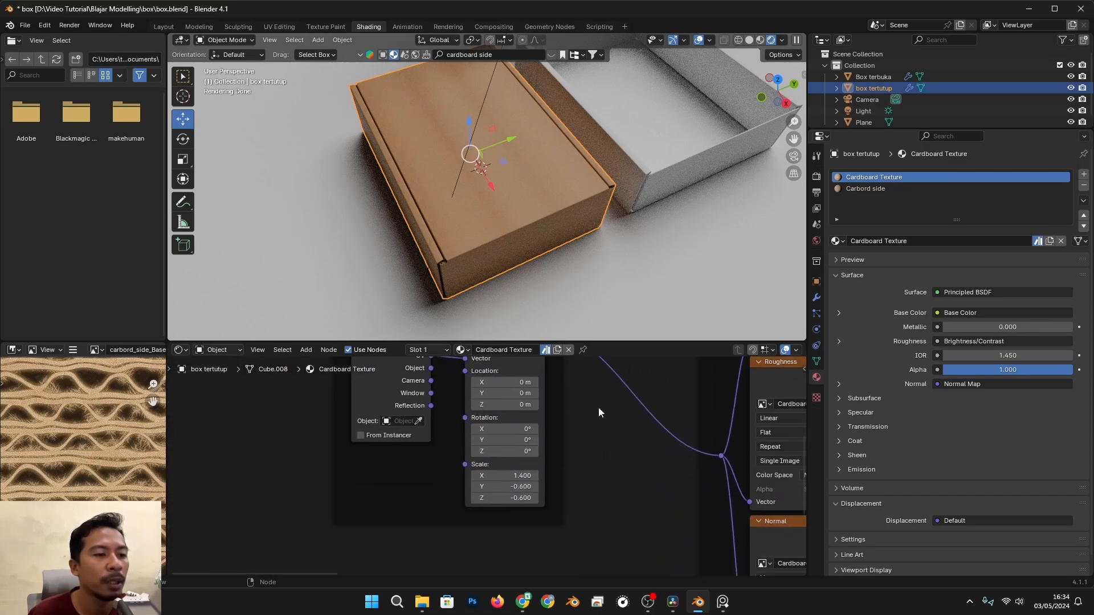
scroll(592, 428, up, 7)
scroll(567, 484, up, 1)
scroll(527, 242, up, 4)
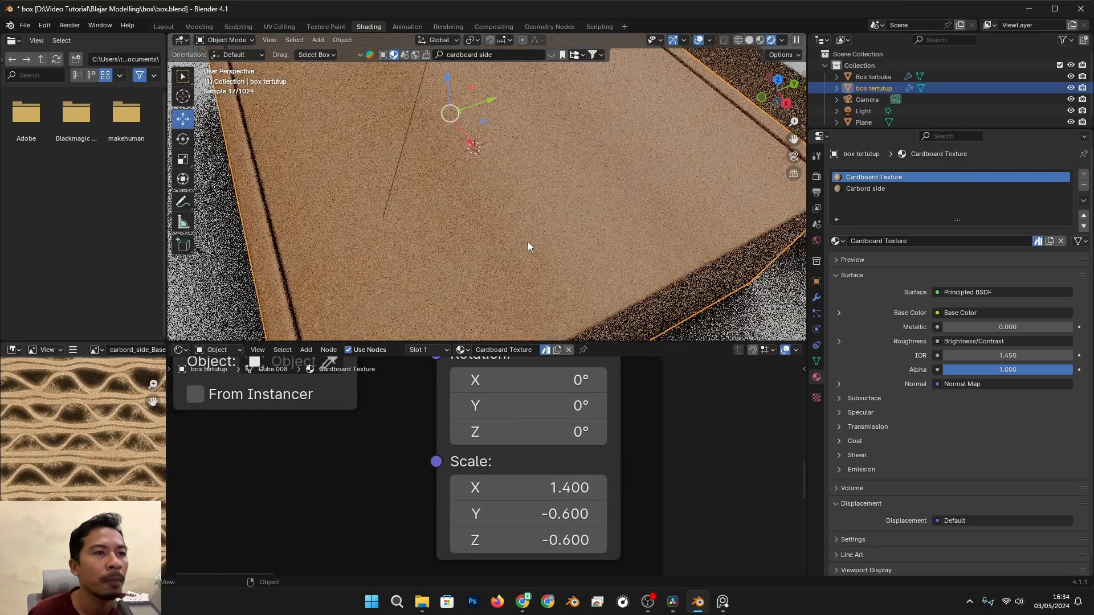
drag(528, 488, 564, 489)
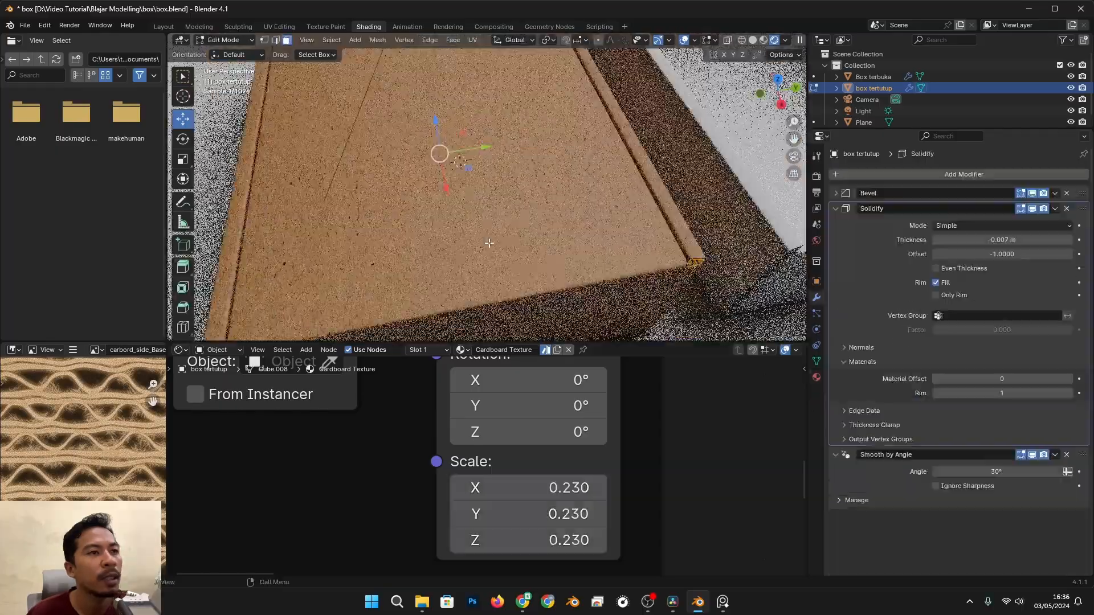
Try the Cardboard Texture's mapping scale at 0.190 and 0.690 and compare the grain on the closed box
scroll(541, 235, down, 5)
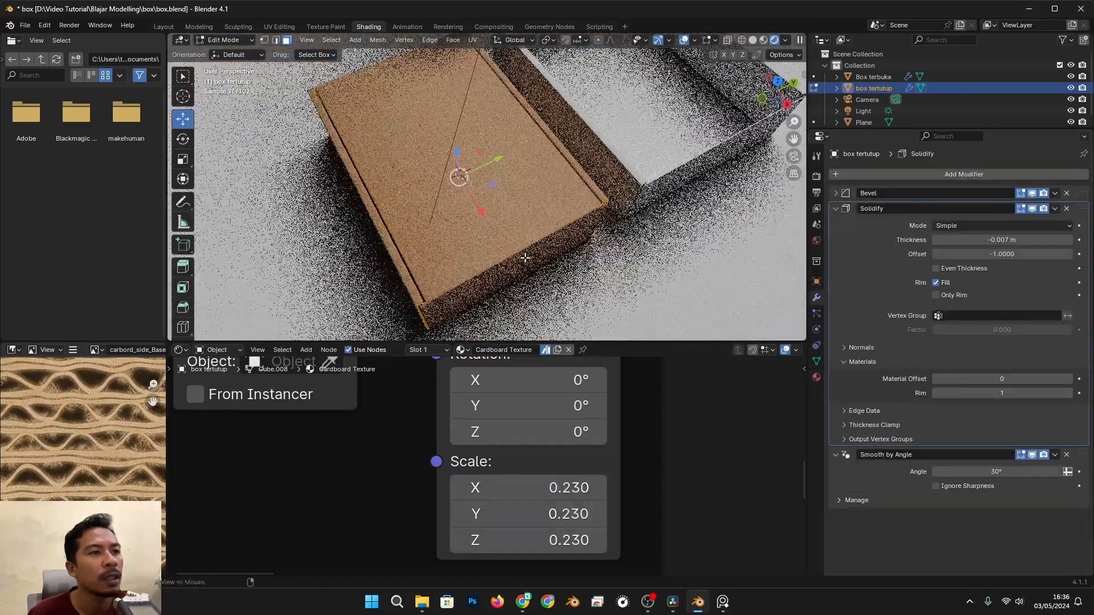
scroll(541, 235, up, 1)
mouse_move(506, 261)
middle_down()
mouse_move(496, 230)
mouse_move(491, 267)
middle_up()
scroll(495, 230, up, 2)
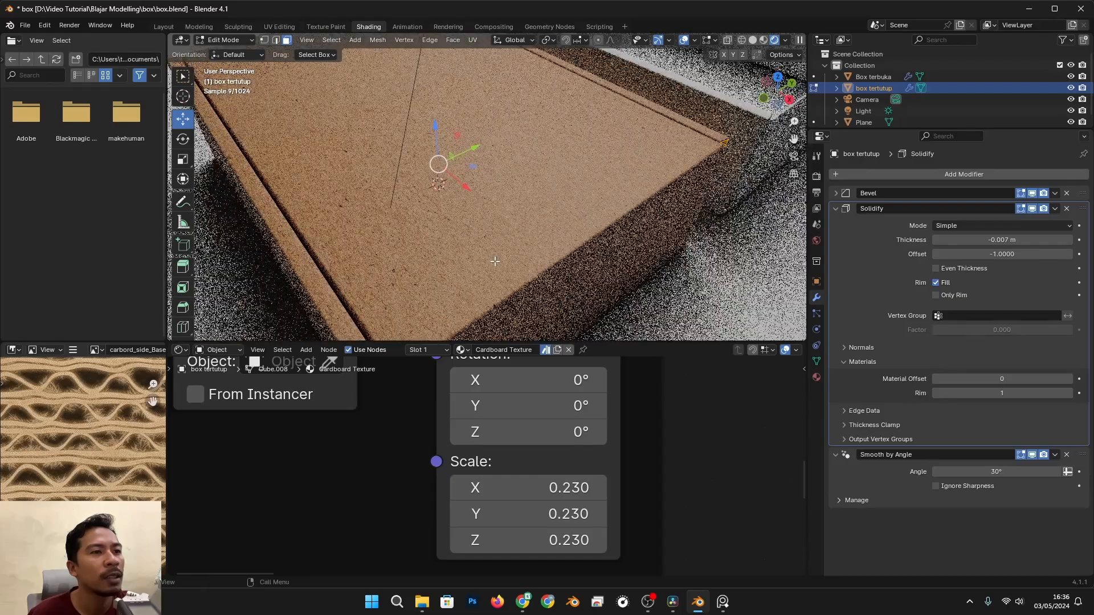
shift+drag(529, 488, 533, 540)
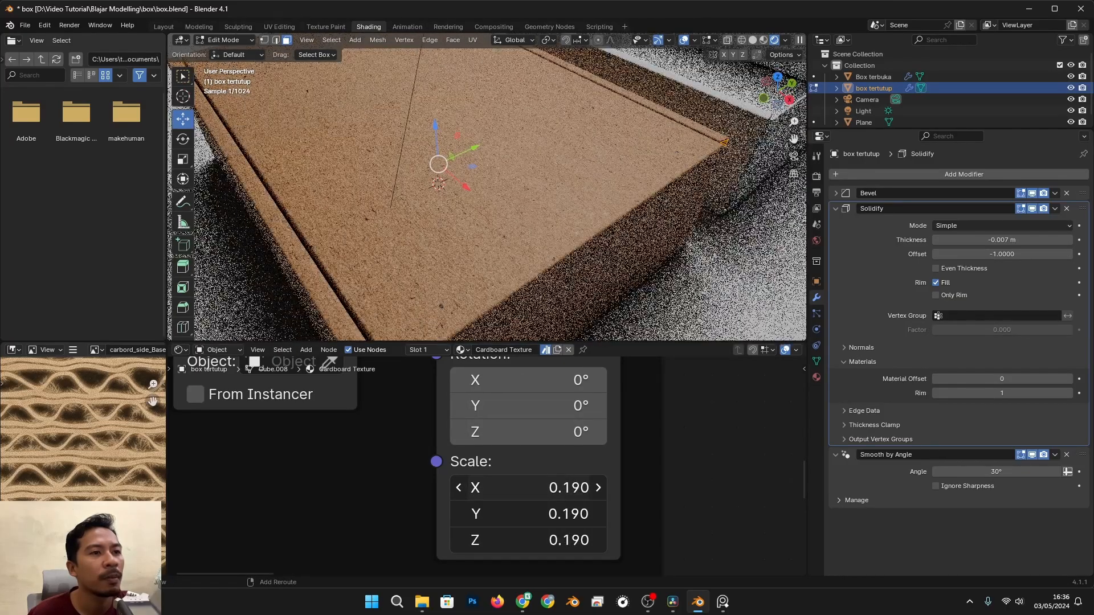
drag(529, 488, 549, 489)
scroll(524, 259, down, 4)
middle_drag(583, 271, 467, 231)
scroll(468, 274, up, 4)
scroll(470, 273, down, 2)
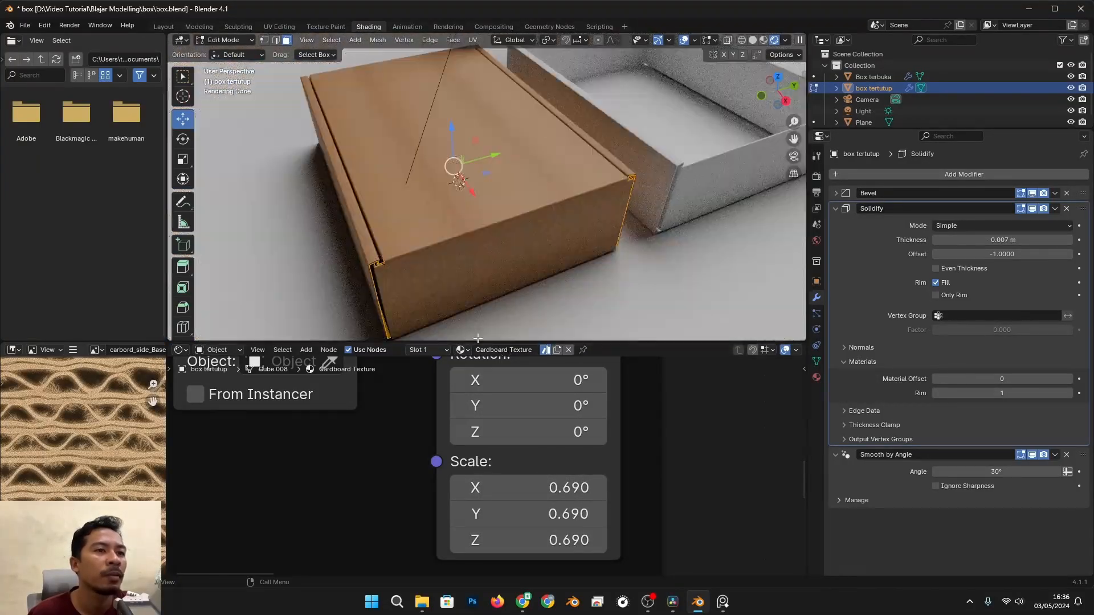
Set the Cardboard Texture's mapping scale to 0.280 on X, Y and Z and return to Object Mode
drag(533, 484, 557, 488)
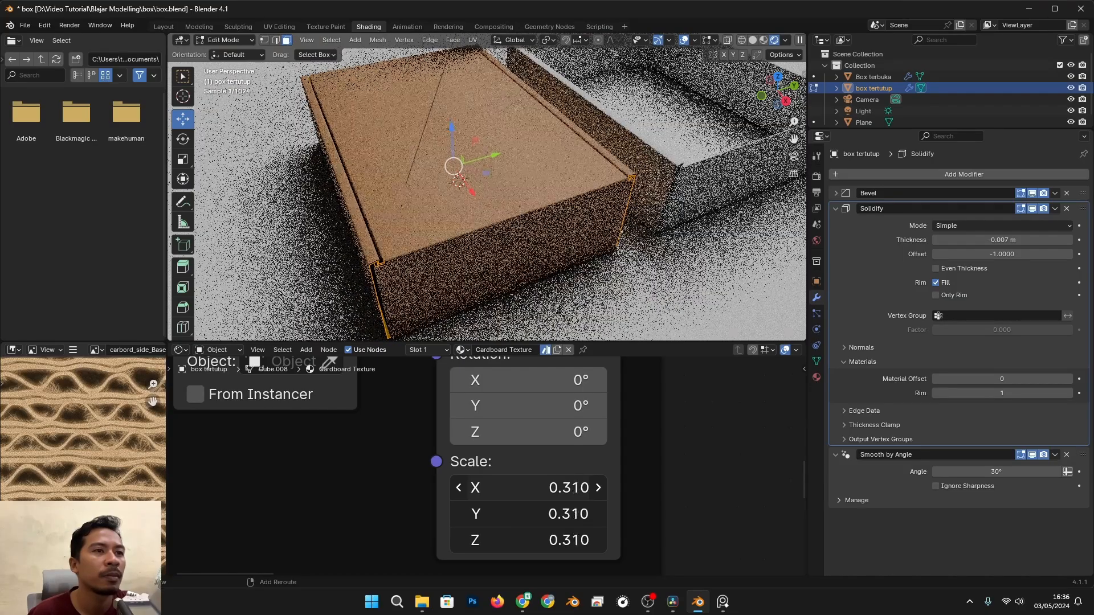
drag(528, 488, 524, 488)
middle_drag(557, 66, 550, 193)
key(Tab)
Select the open box and assign it the existing Cardboard Texture material
middle_drag(535, 256, 567, 159)
click(552, 153)
scroll(527, 223, up, 4)
scroll(532, 218, down, 4)
scroll(606, 172, down, 3)
click(517, 217)
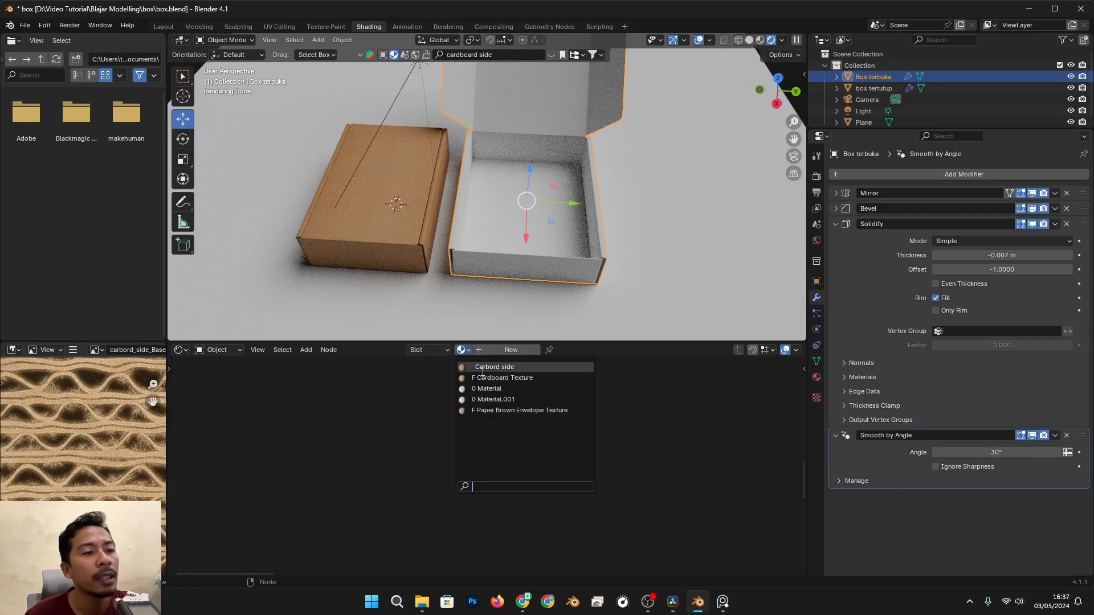
click(487, 378)
scroll(528, 286, up, 2)
middle_drag(529, 288, 547, 333)
scroll(429, 527, down, 10)
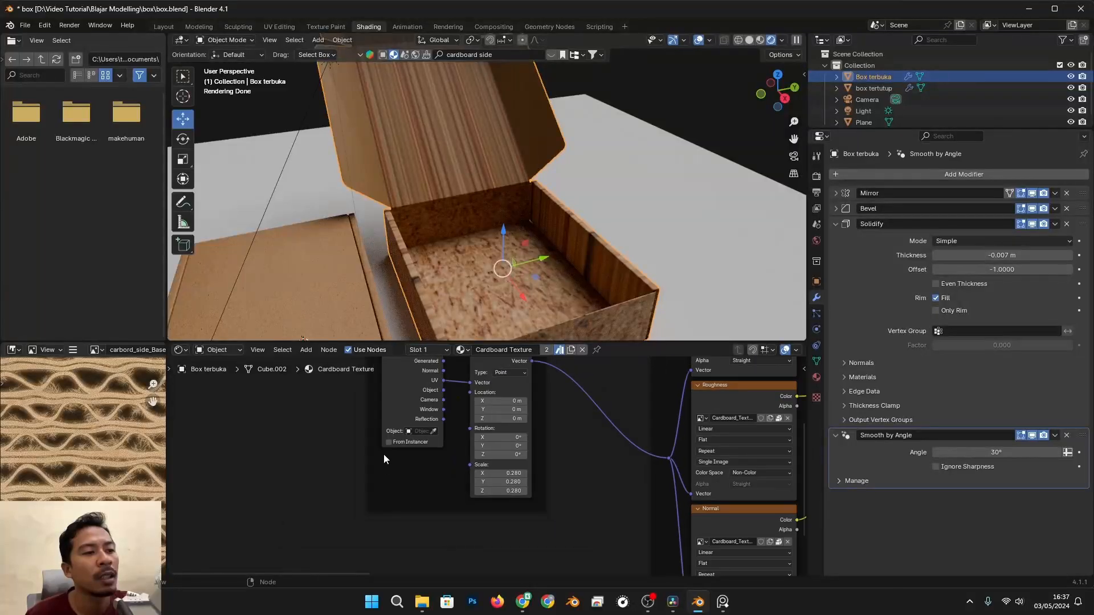
middle_drag(383, 454, 368, 501)
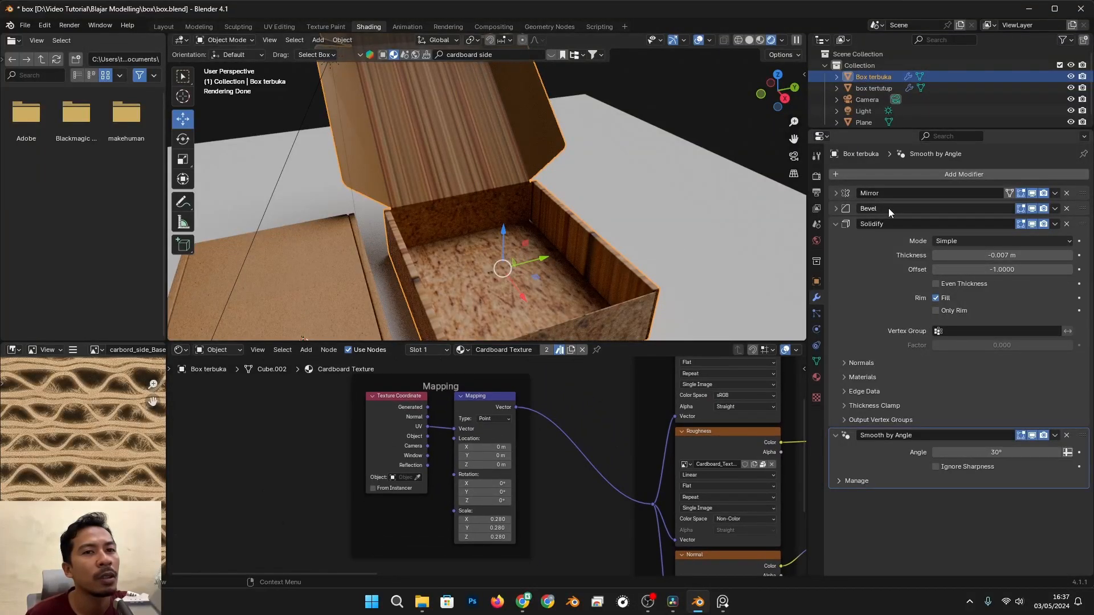
Collapse the open box's Solidify settings, then select its linked faces in Edit Mode and unwrap them
click(836, 224)
scroll(519, 203, up, 3)
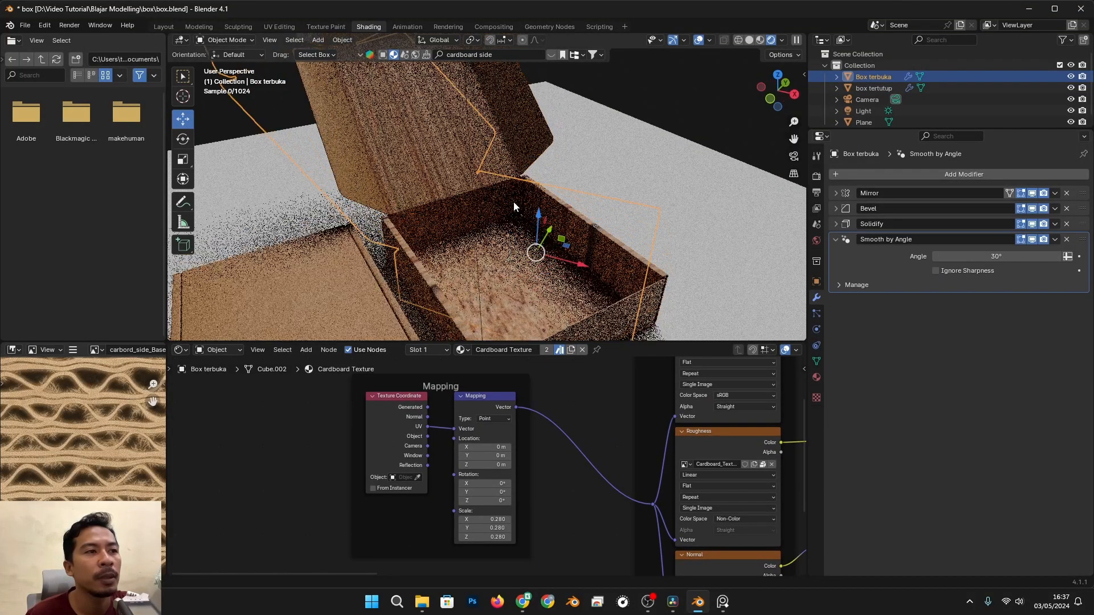
middle_drag(513, 202, 484, 201)
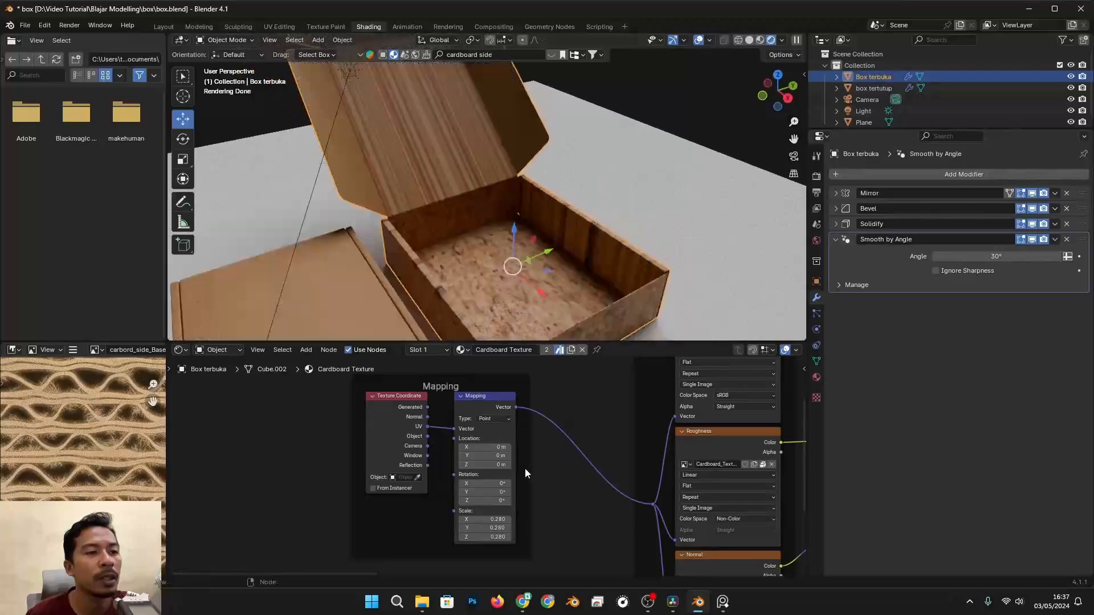
key(Tab)
middle_drag(491, 305, 560, 261)
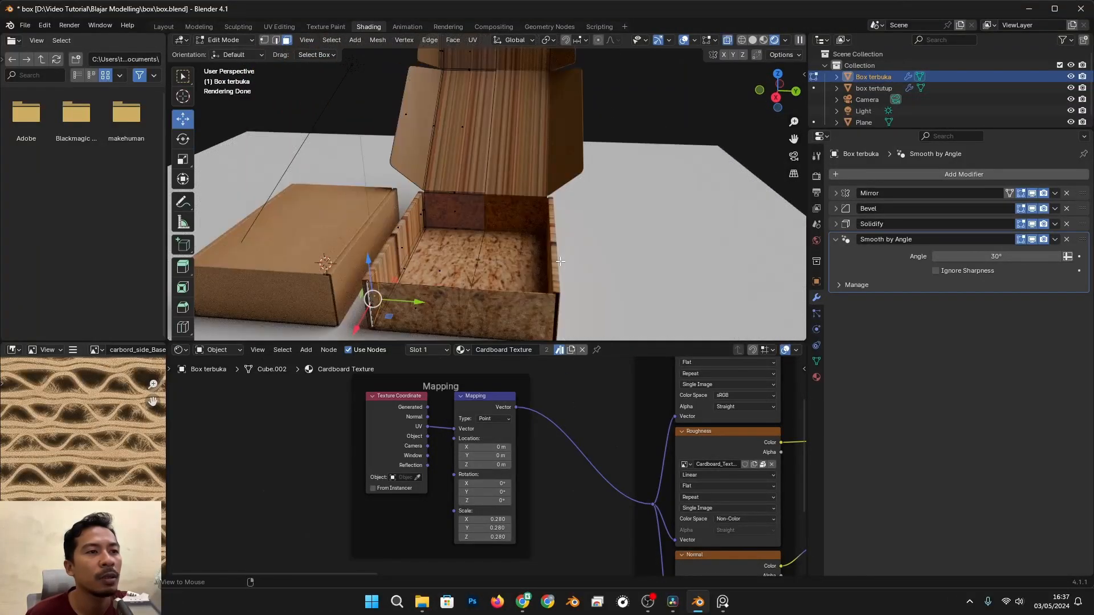
key(ctrl+l)
key(u)
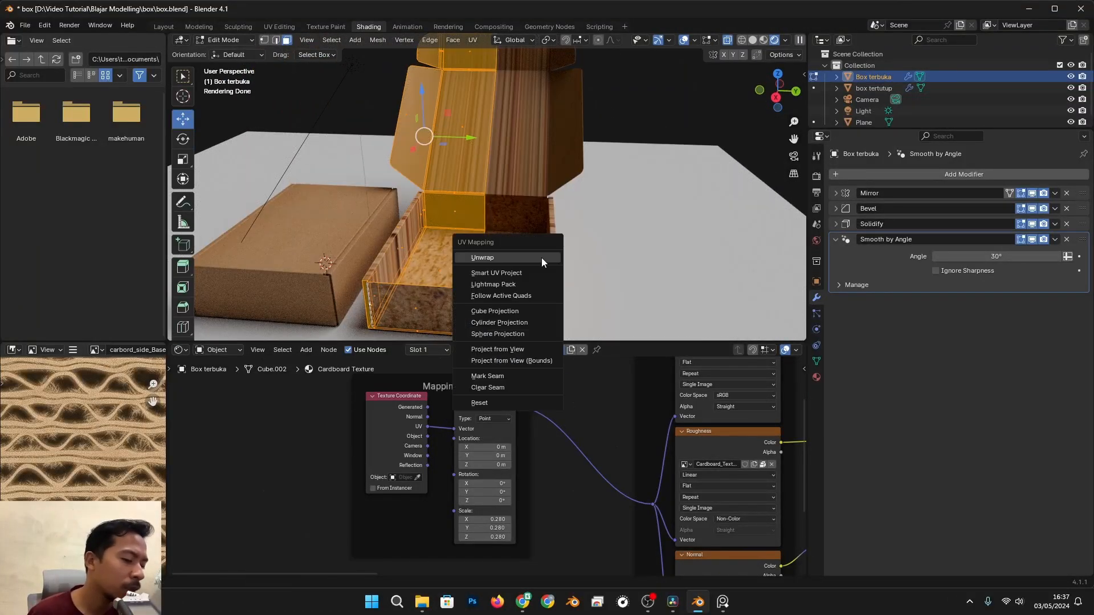
click(542, 258)
Check the open box's texture in Object Mode and unwrap the selected faces once more in Edit Mode
key(Tab)
mouse_move(541, 257)
middle_down()
mouse_move(517, 286)
mouse_move(599, 252)
mouse_move(535, 260)
middle_up()
key(Tab)
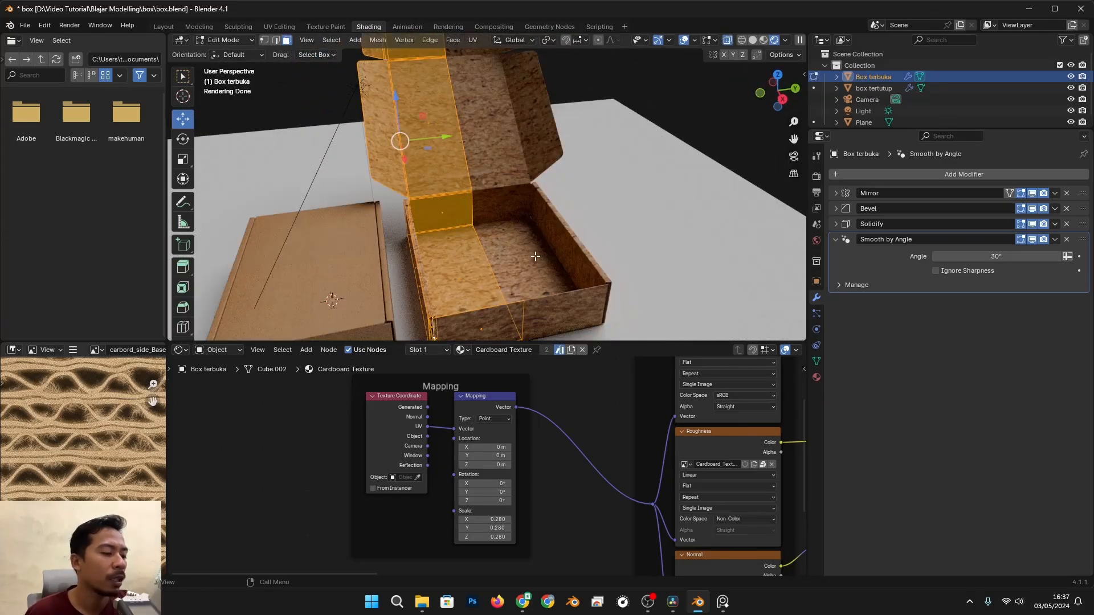
key(u)
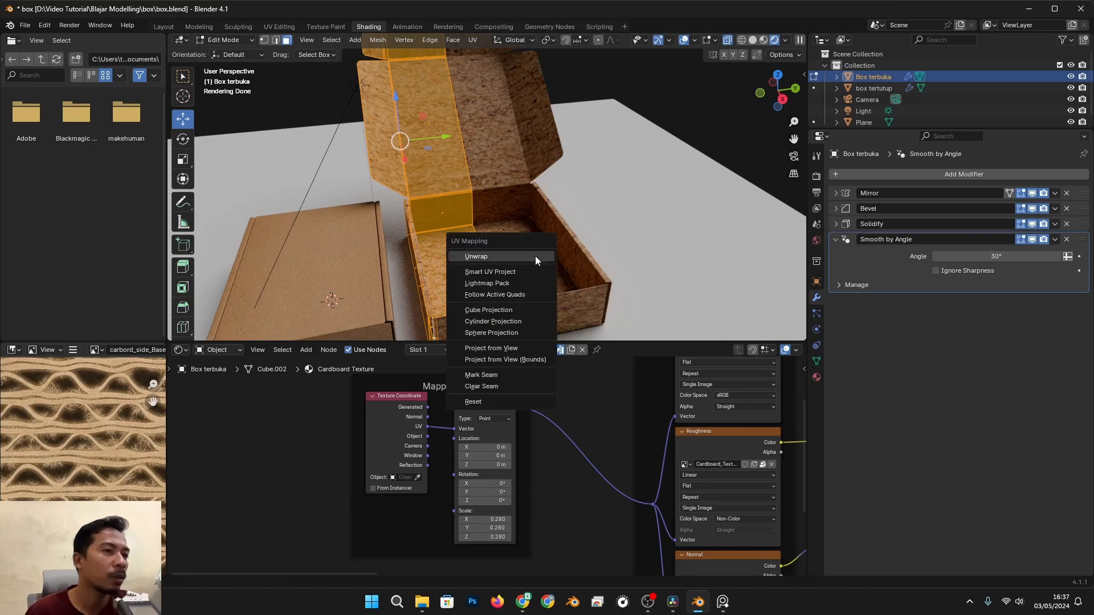
click(535, 254)
Make the open box's Cardboard Texture a separate material copy and rename it Cardboard Texture terbuka
scroll(599, 404, down, 2)
middle_drag(599, 403, 461, 448)
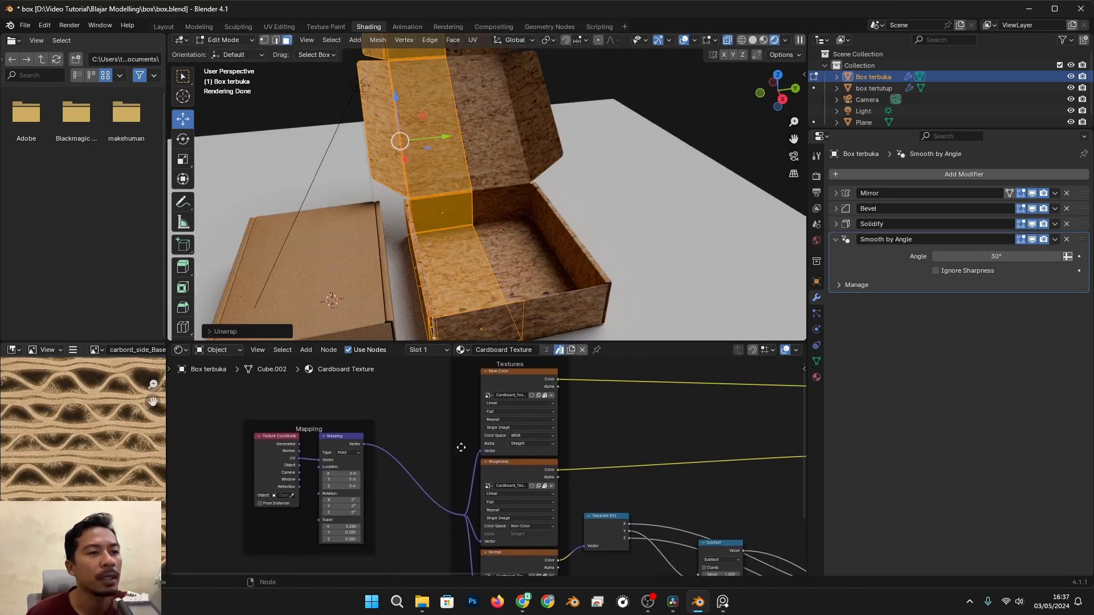
middle_drag(376, 540, 515, 476)
scroll(499, 484, up, 6)
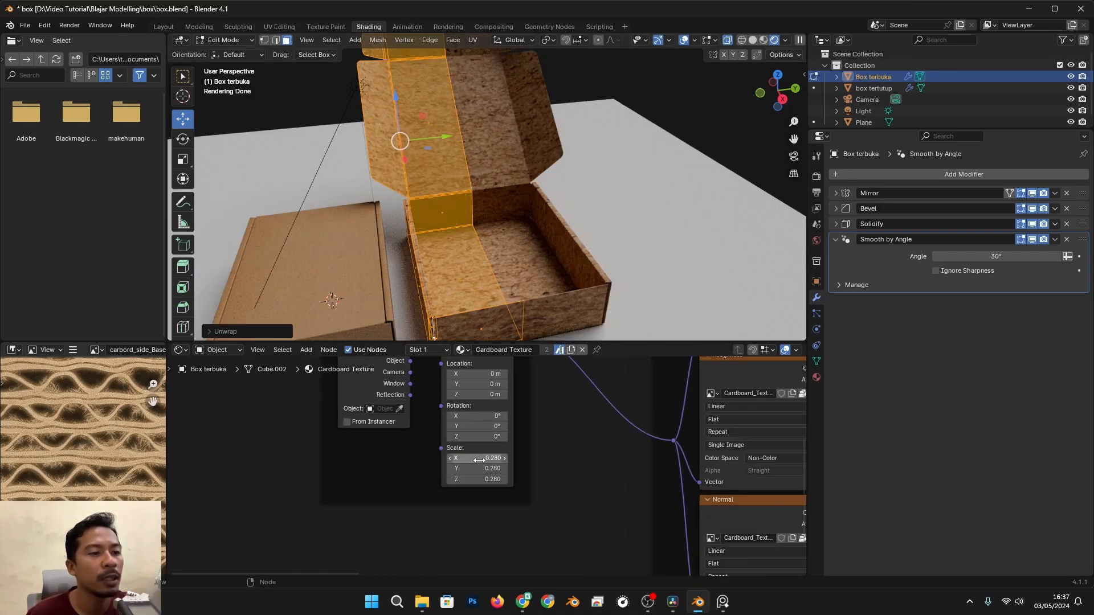
scroll(512, 300, down, 3)
middle_drag(655, 415, 536, 446)
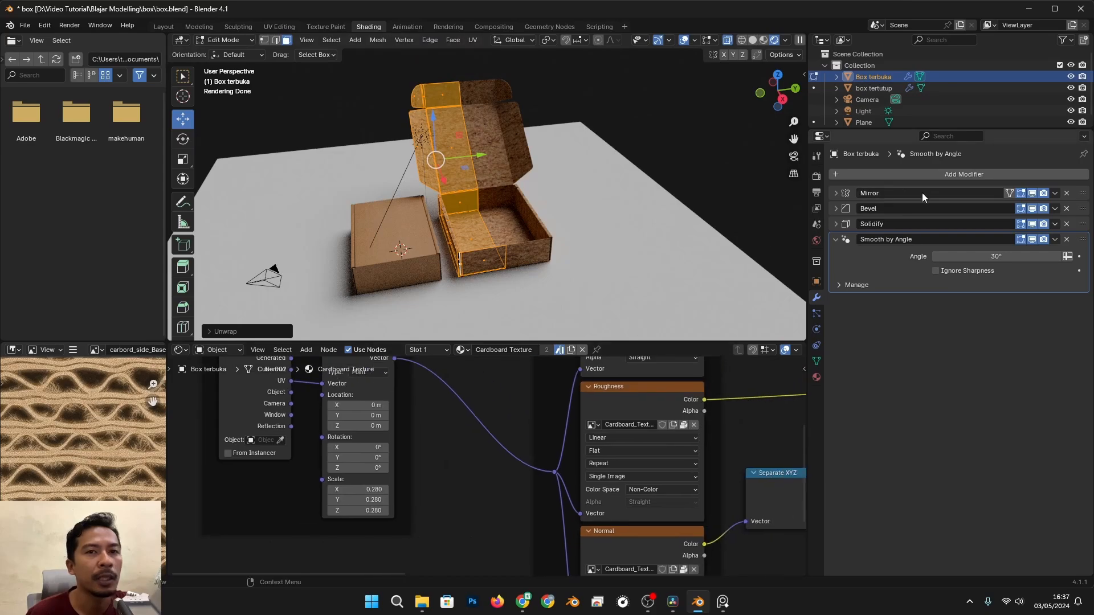
click(816, 378)
scroll(498, 184, up, 2)
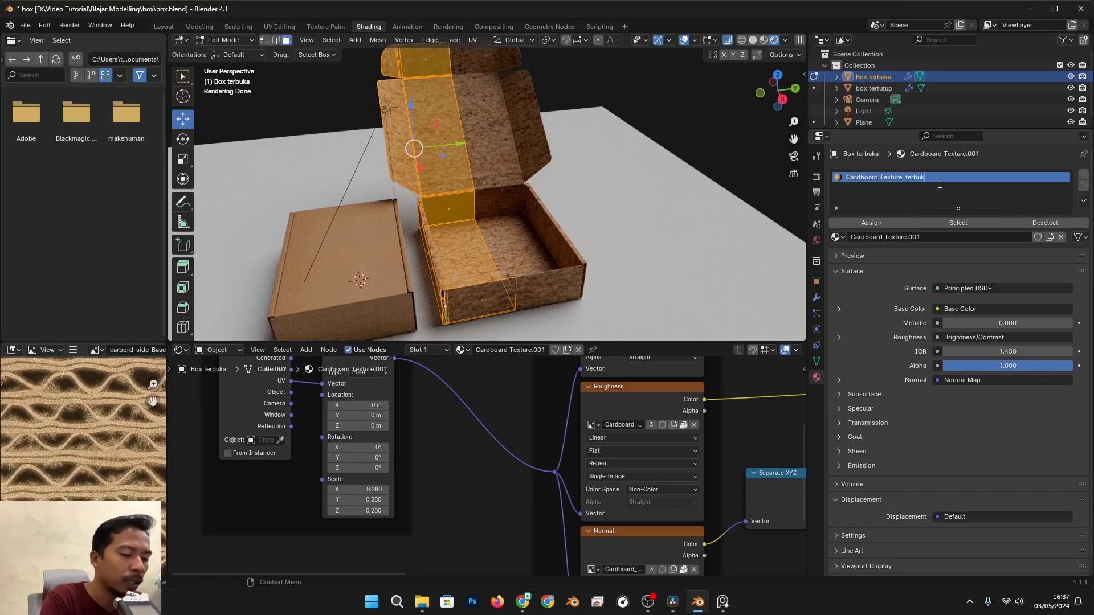
key(Return)
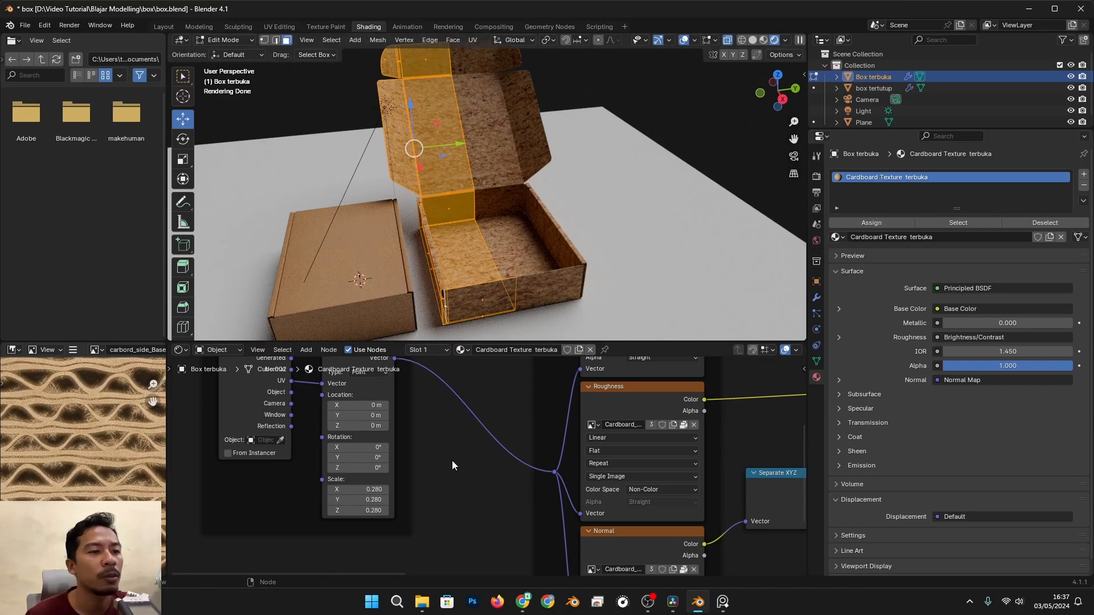
Try a mapping scale of 1.980 on X, Y and Z for the open box's material and check its surface
scroll(453, 465, up, 2)
scroll(522, 462, up, 1)
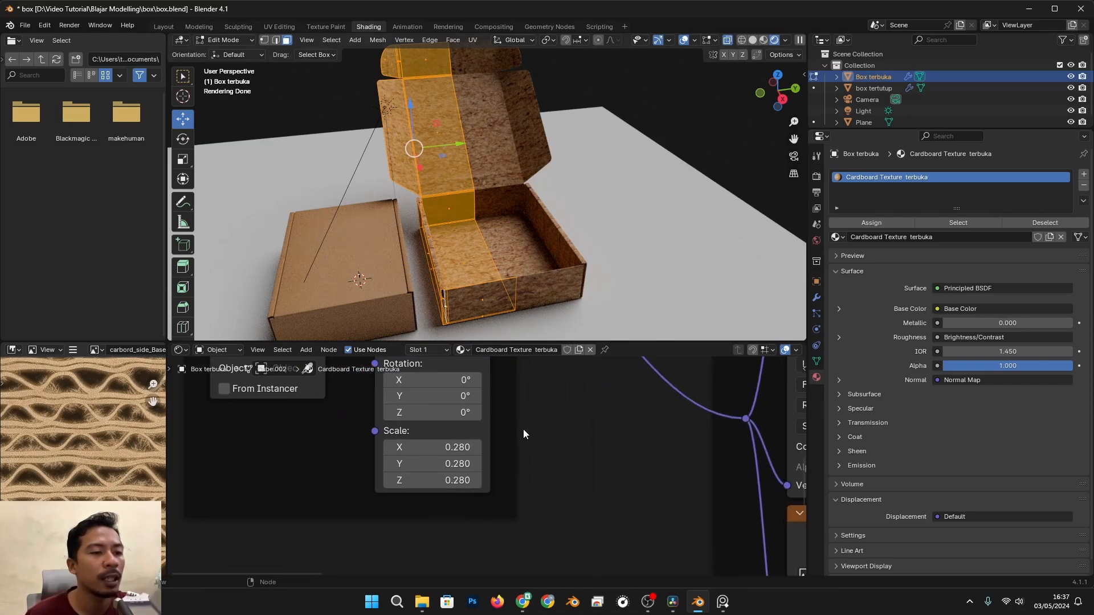
drag(432, 447, 529, 480)
scroll(508, 265, up, 2)
scroll(509, 265, up, 3)
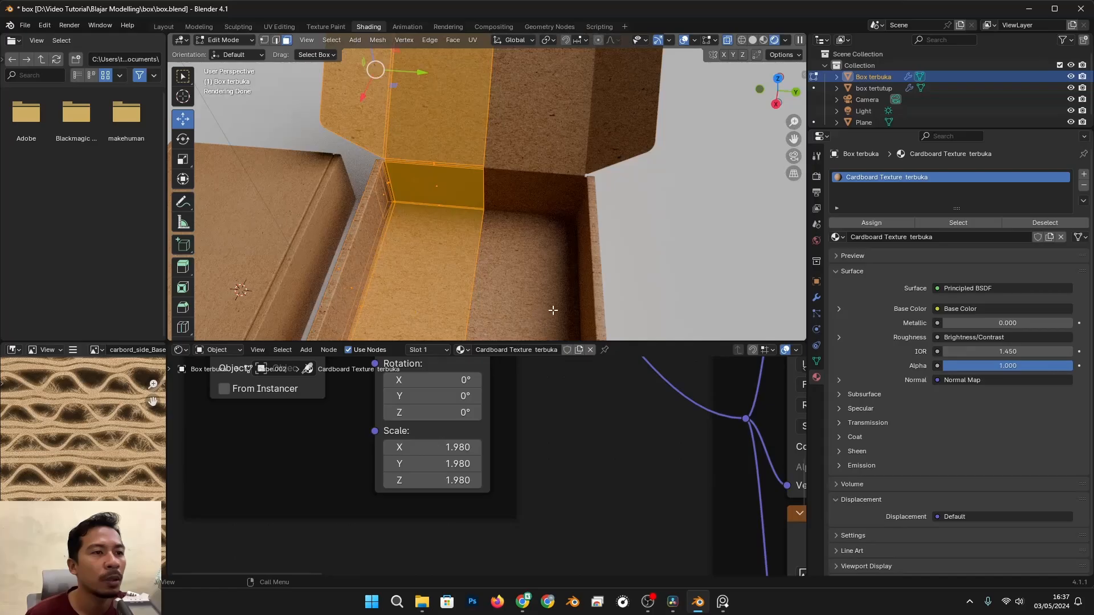
middle_drag(552, 310, 507, 270)
Try the open box's mapping scale at 3.390 and compare its grain with the closed box in Object Mode
drag(447, 447, 461, 480)
key(Tab)
scroll(540, 302, down, 5)
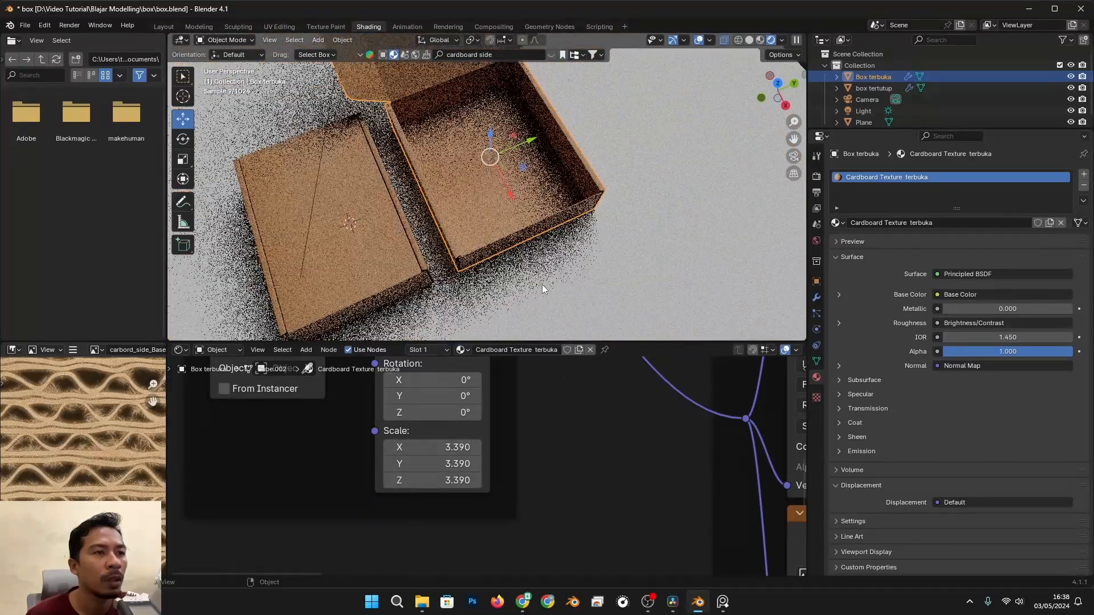
scroll(647, 268, up, 3)
key(Tab)
key(Tab)
scroll(603, 283, up, 4)
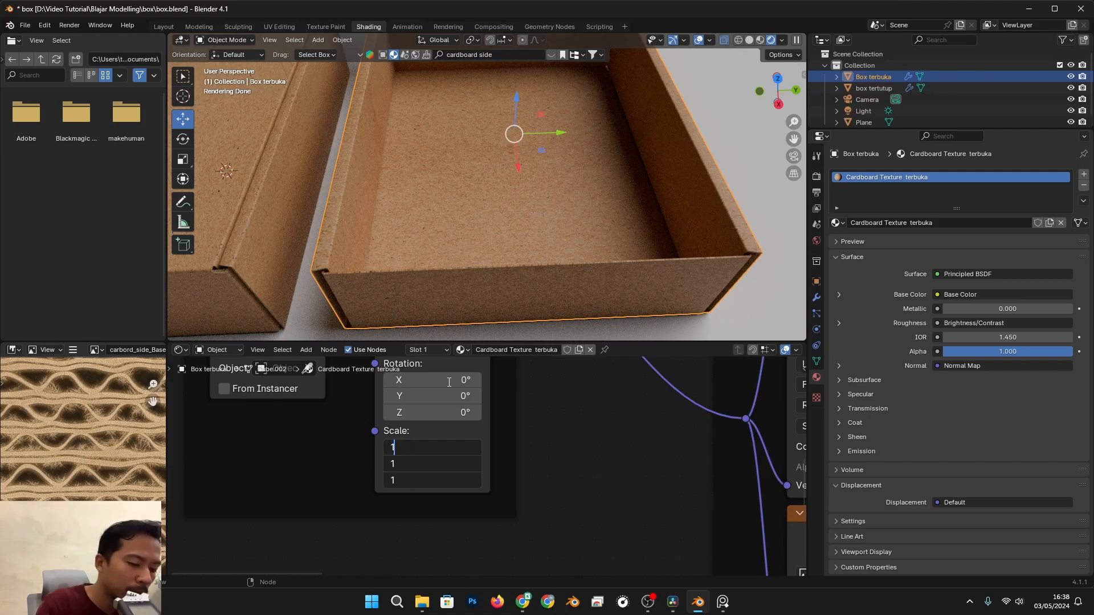
Try mapping scales of 1 and 3 on the open box's material, then set X, Y and Z to 4
key(Return)
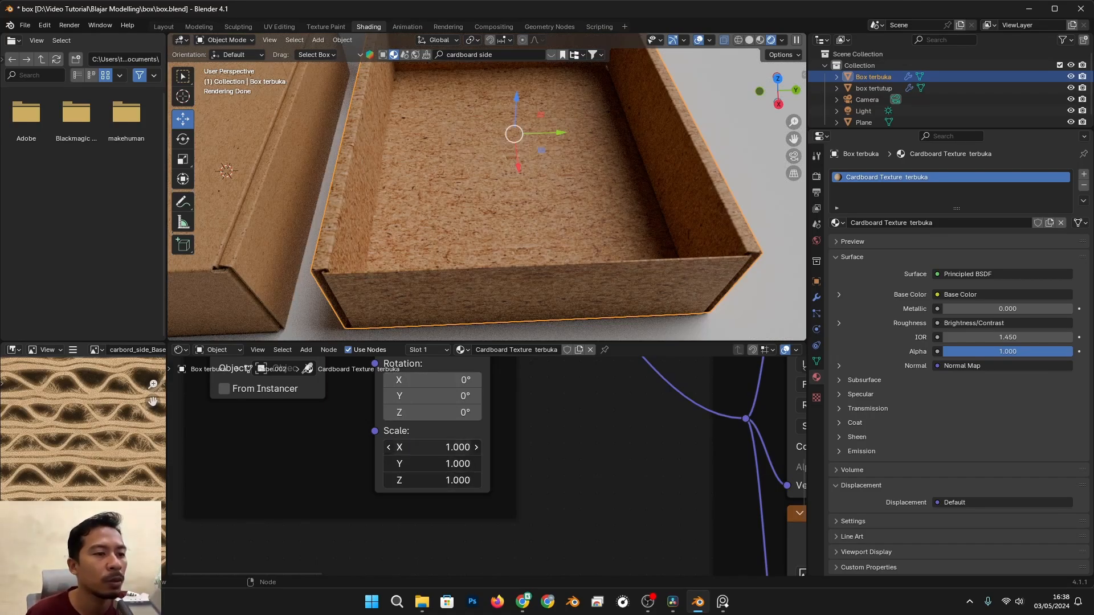
key(Return)
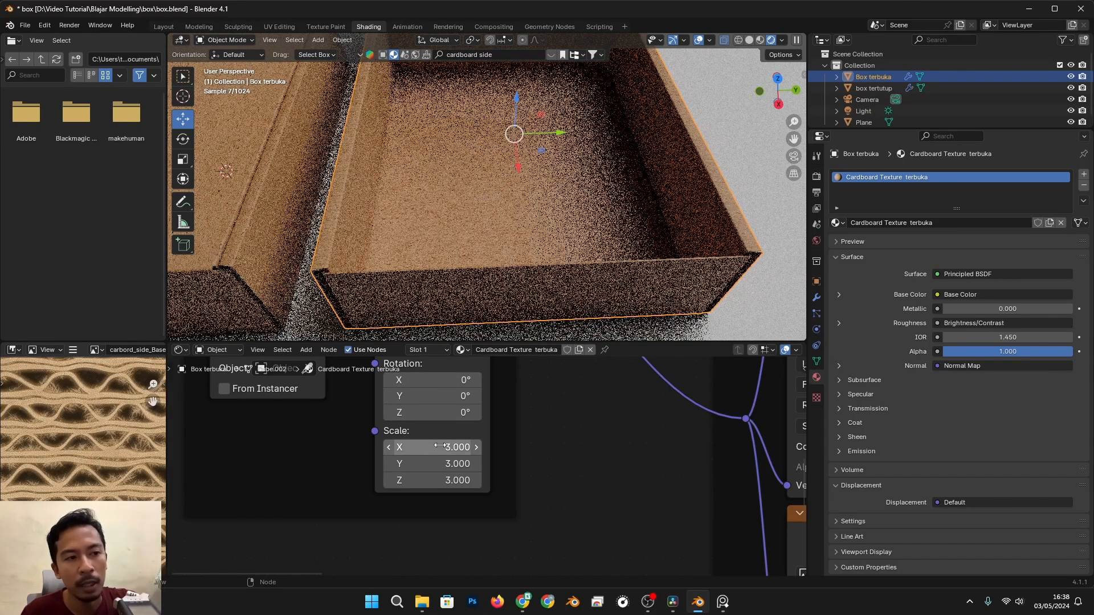
drag(431, 447, 432, 446)
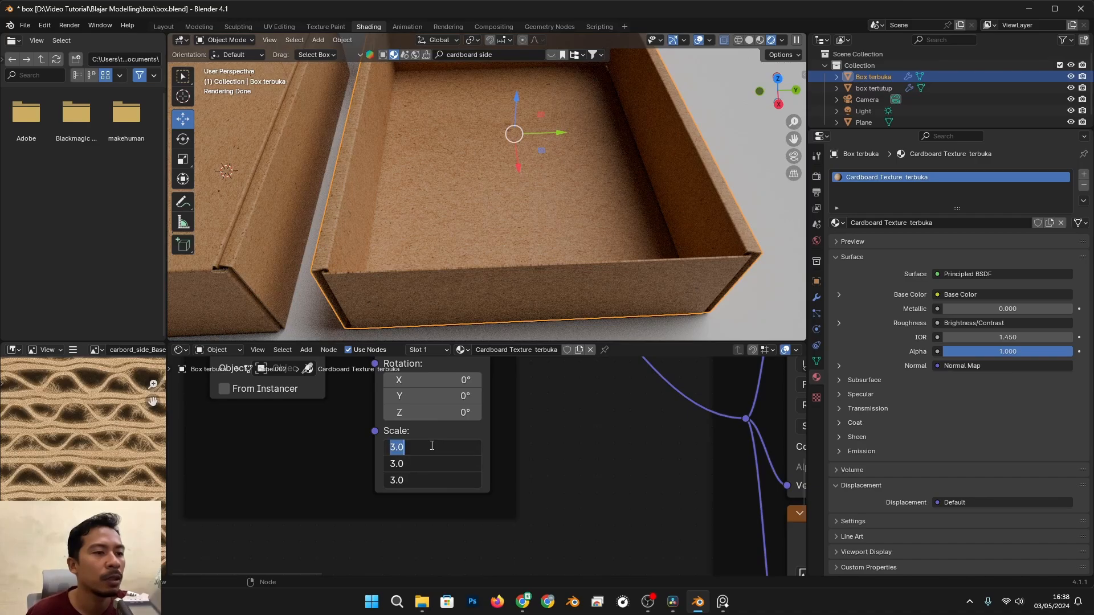
text(4)
key(Return)
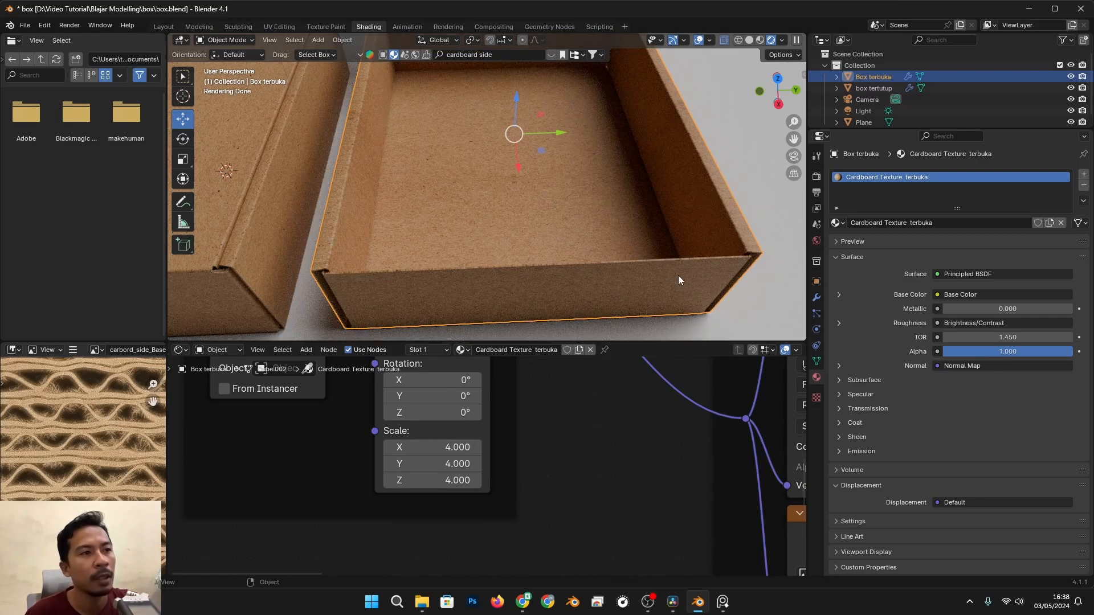
Deselect the open box, maximize the viewport and examine both boxes' cardboard surfaces from several angles and close up
middle_drag(677, 280, 596, 290)
click(727, 278)
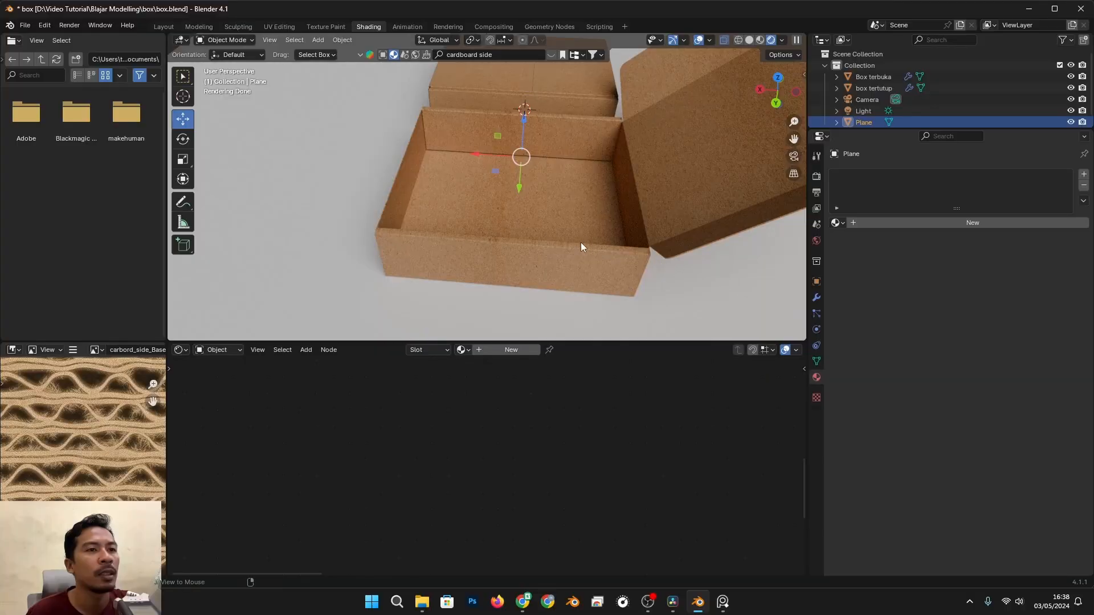
middle_drag(581, 246, 550, 189)
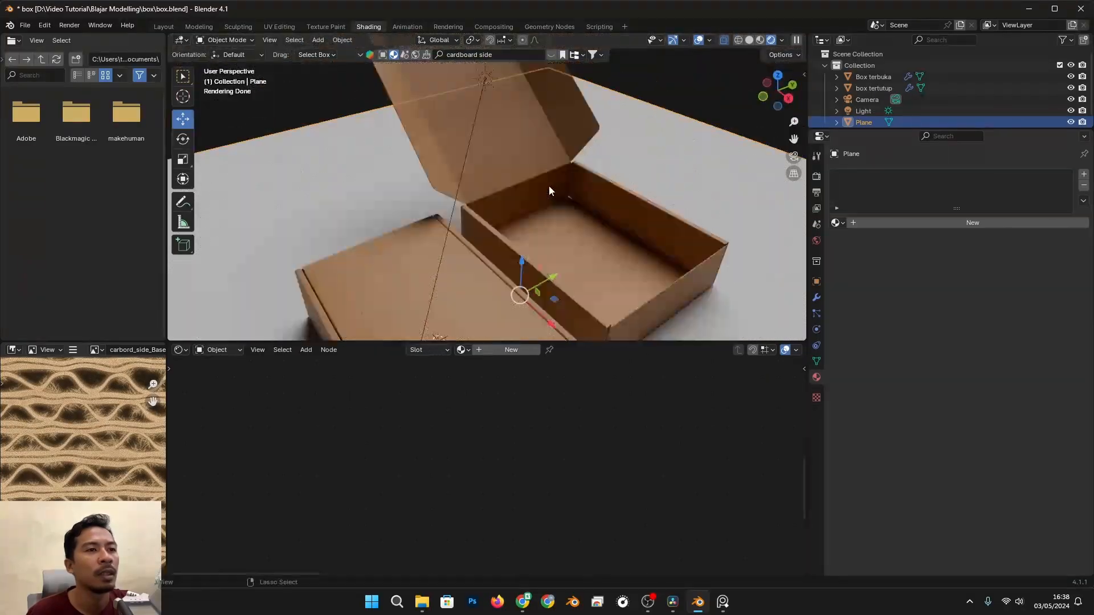
key(ctrl+space)
scroll(569, 275, up, 3)
middle_drag(595, 429, 501, 366)
scroll(532, 391, down, 5)
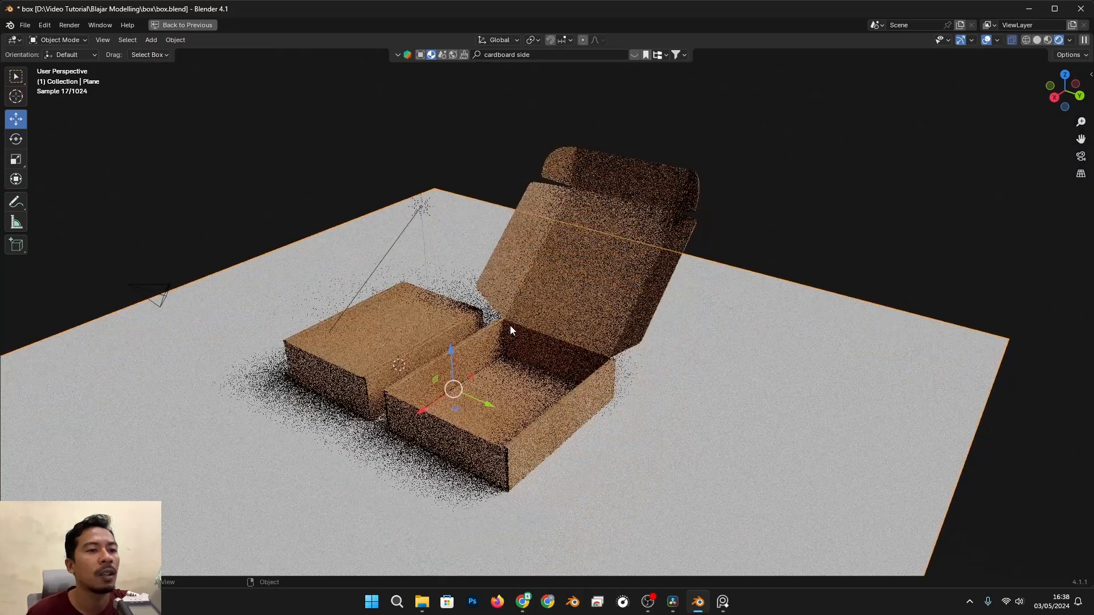
middle_drag(549, 313, 665, 330)
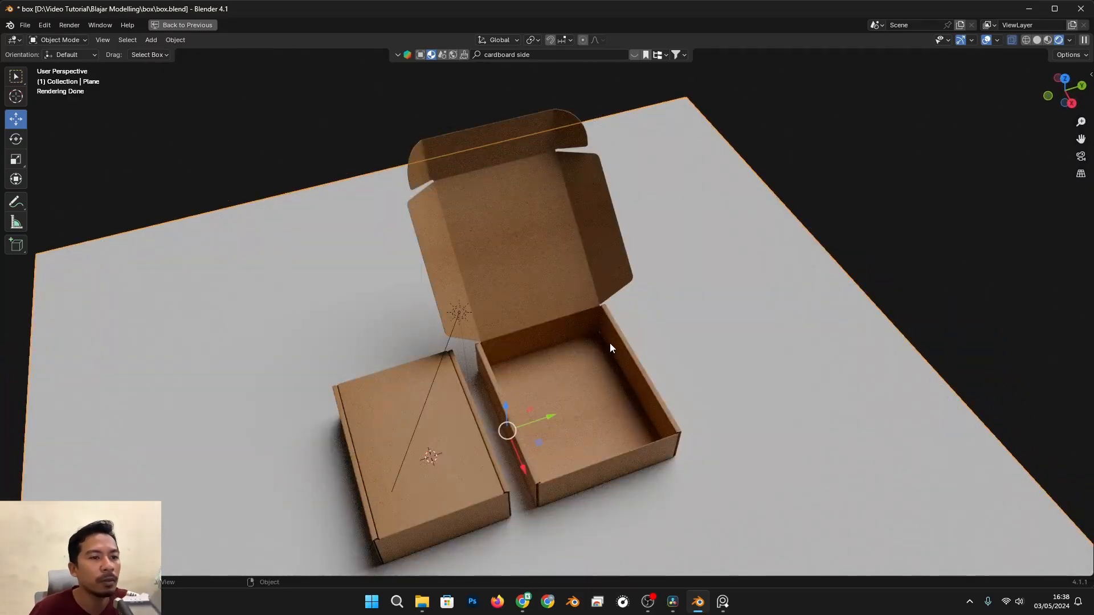
scroll(610, 342, up, 3)
shift+middle_drag(585, 408, 643, 268)
middle_drag(632, 331, 630, 309)
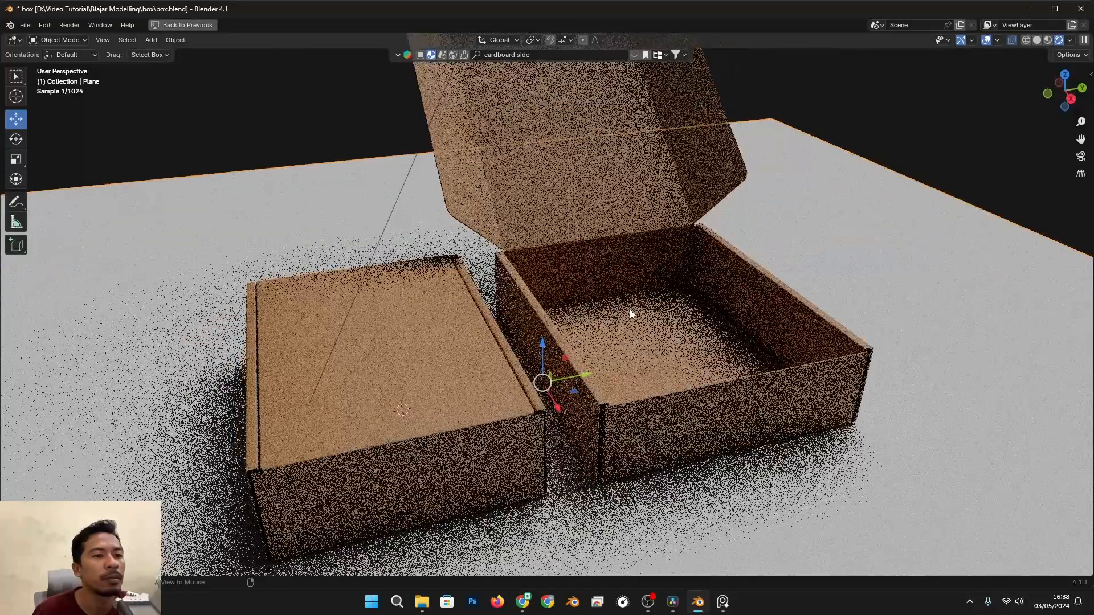
middle_drag(669, 351, 674, 369)
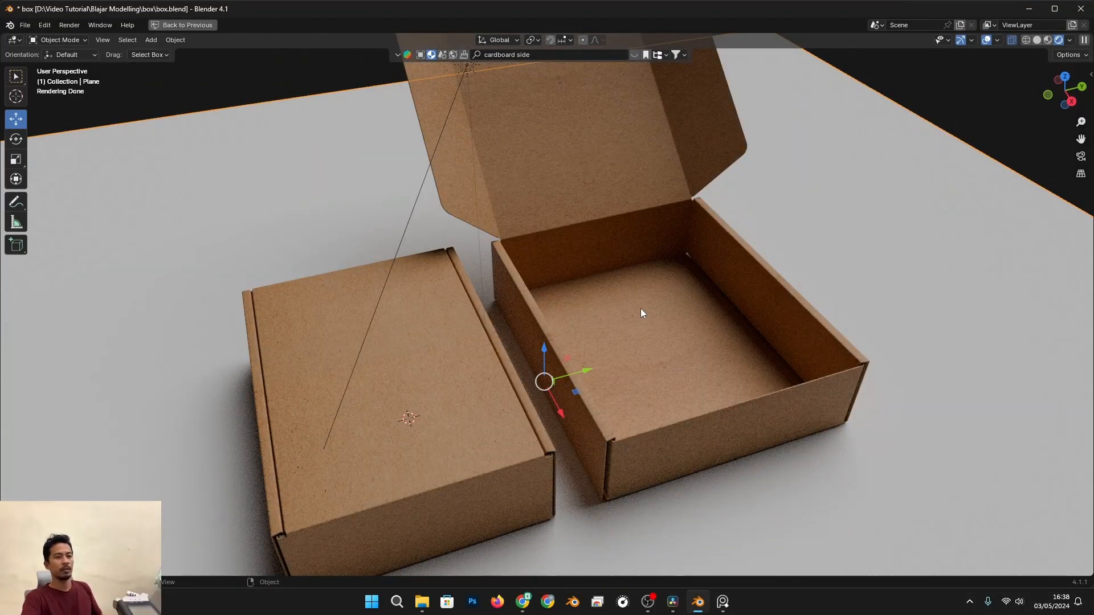
scroll(678, 262, up, 4)
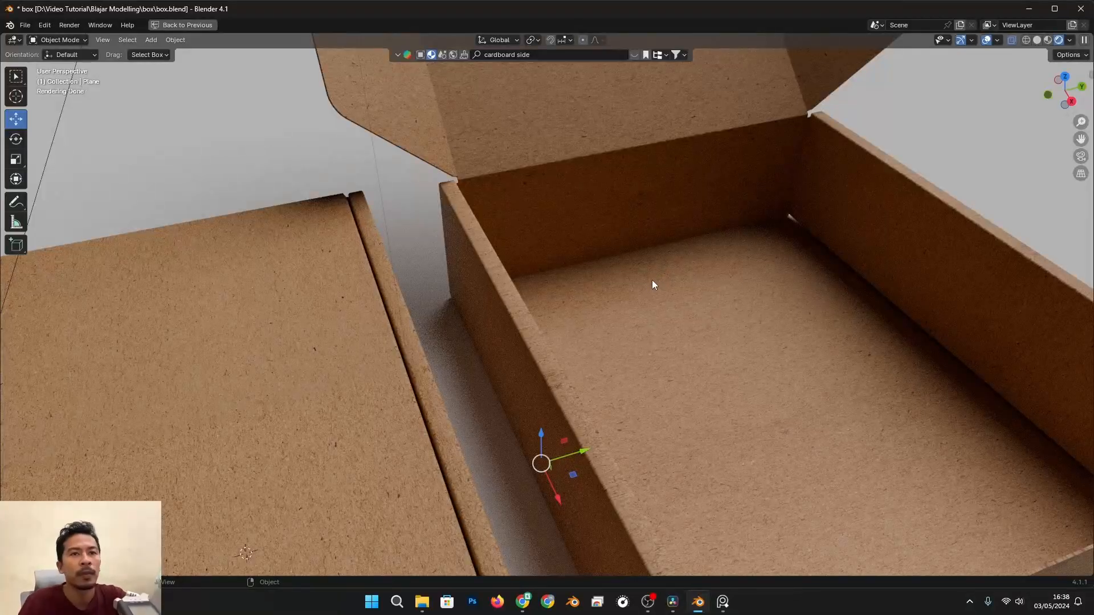
middle_drag(854, 286, 728, 264)
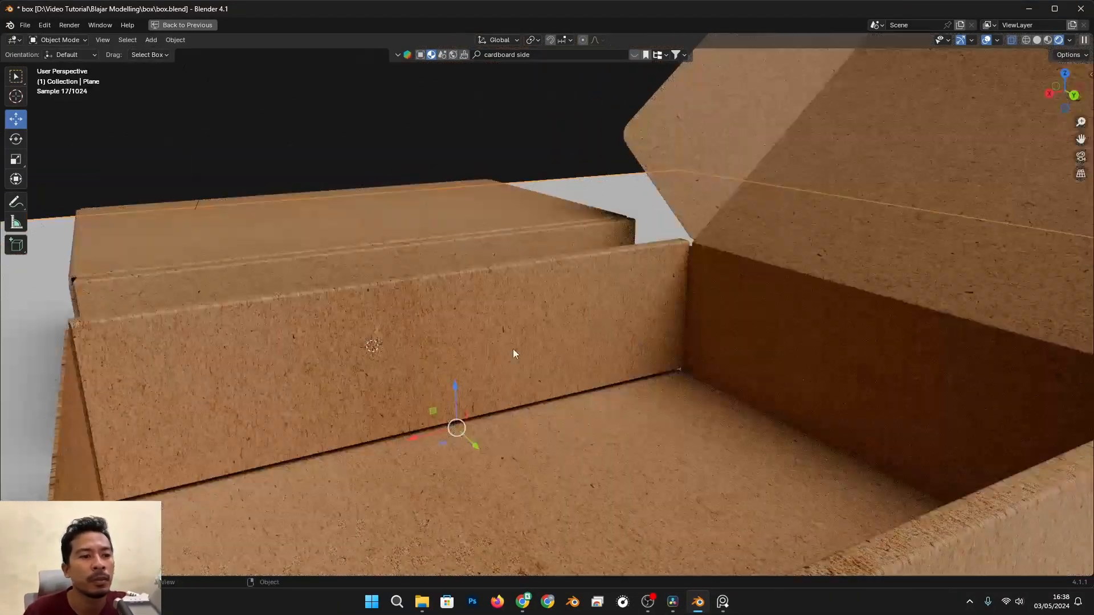
Lower the bottom edge loop of the open box's inner side wall slightly to close the gap at the floor
click(513, 349)
key(Tab)
click(109, 39)
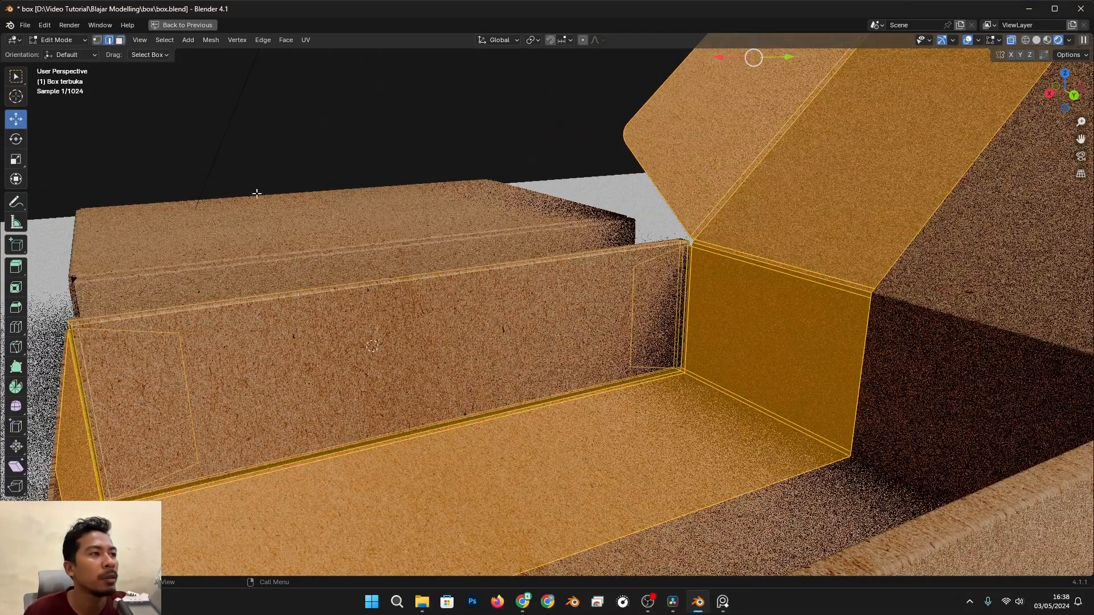
click(467, 419)
scroll(361, 433, up, 4)
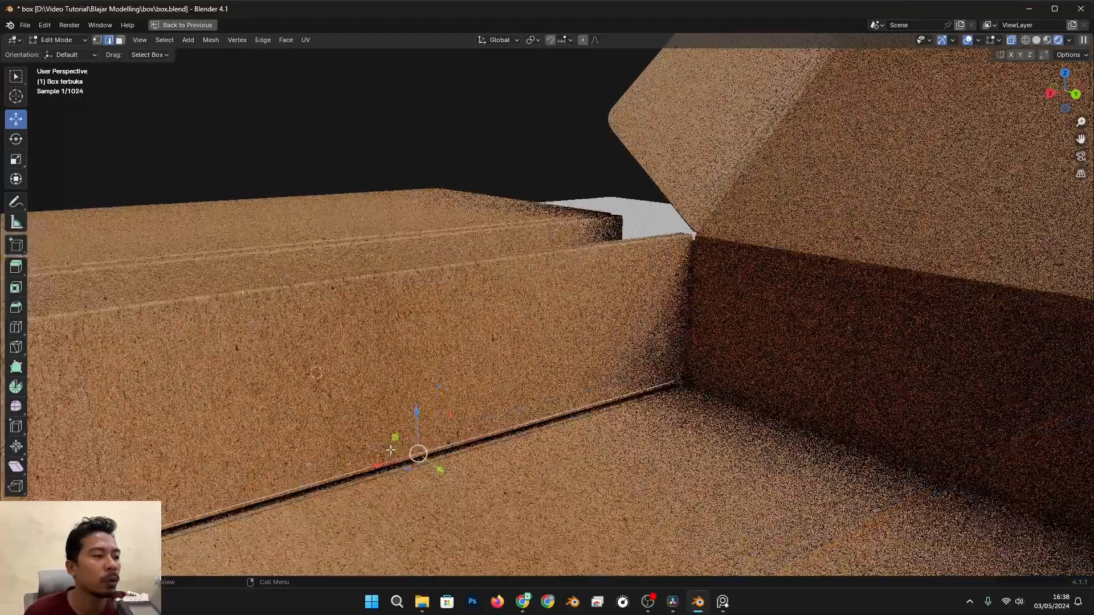
alt+click(504, 427)
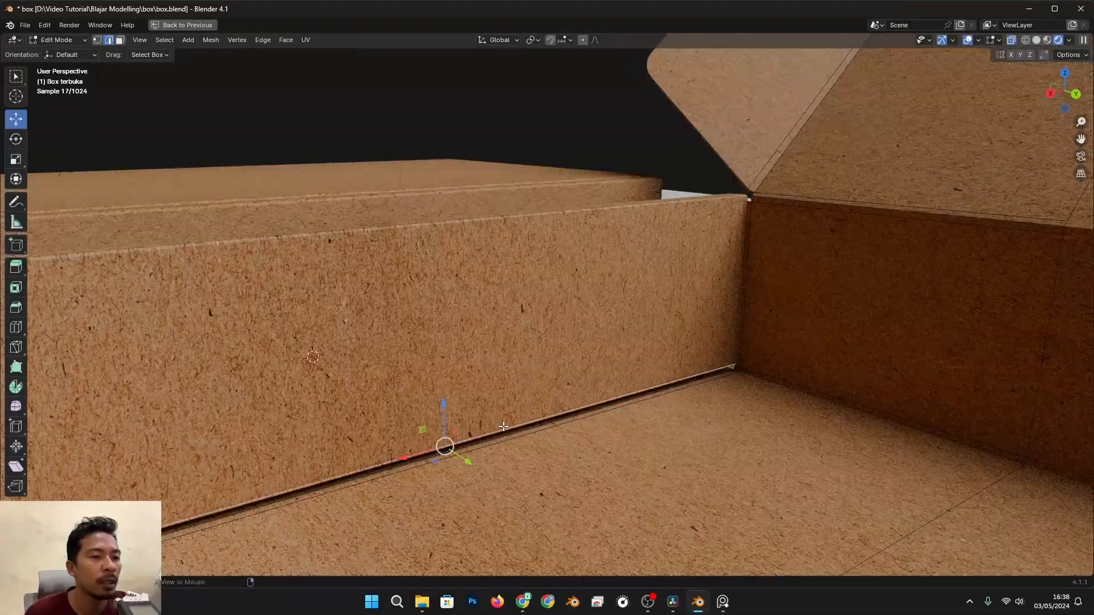
drag(444, 405, 446, 409)
middle_drag(450, 412, 731, 471)
shift+middle_drag(665, 271, 623, 398)
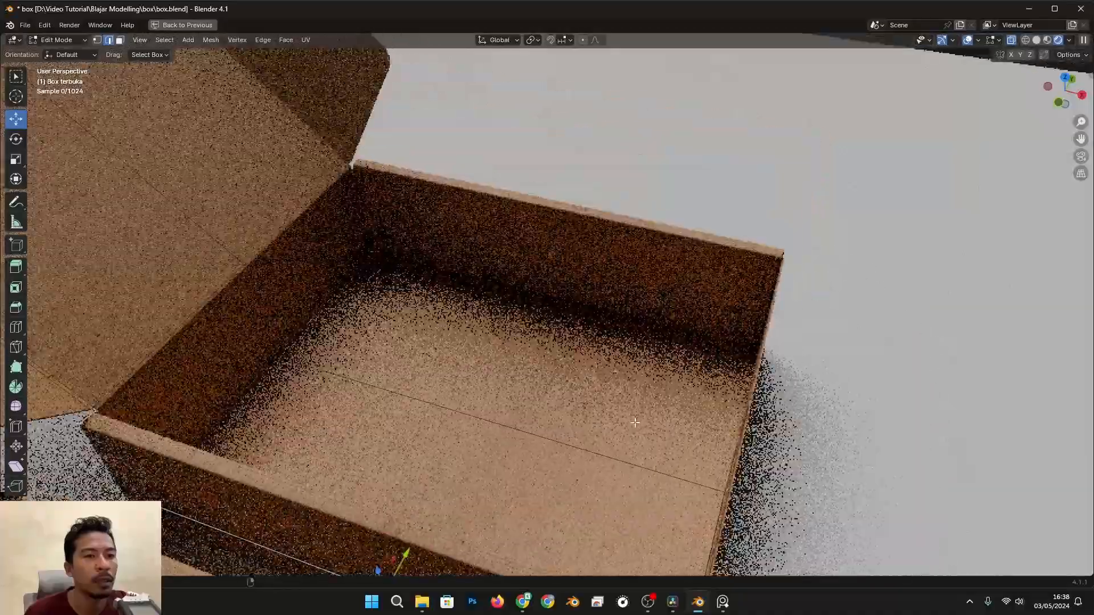
scroll(625, 393, up, 3)
alt+click(426, 262)
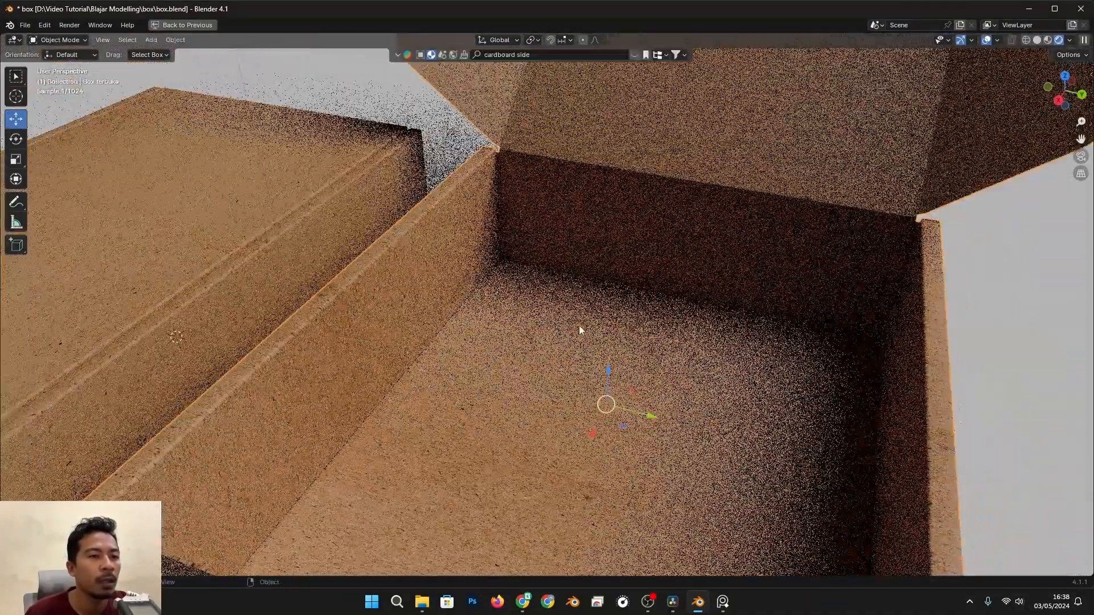
Review both textured boxes in the rendered view and switch the viewport to solid shading
scroll(600, 296, down, 2)
middle_drag(638, 308, 610, 315)
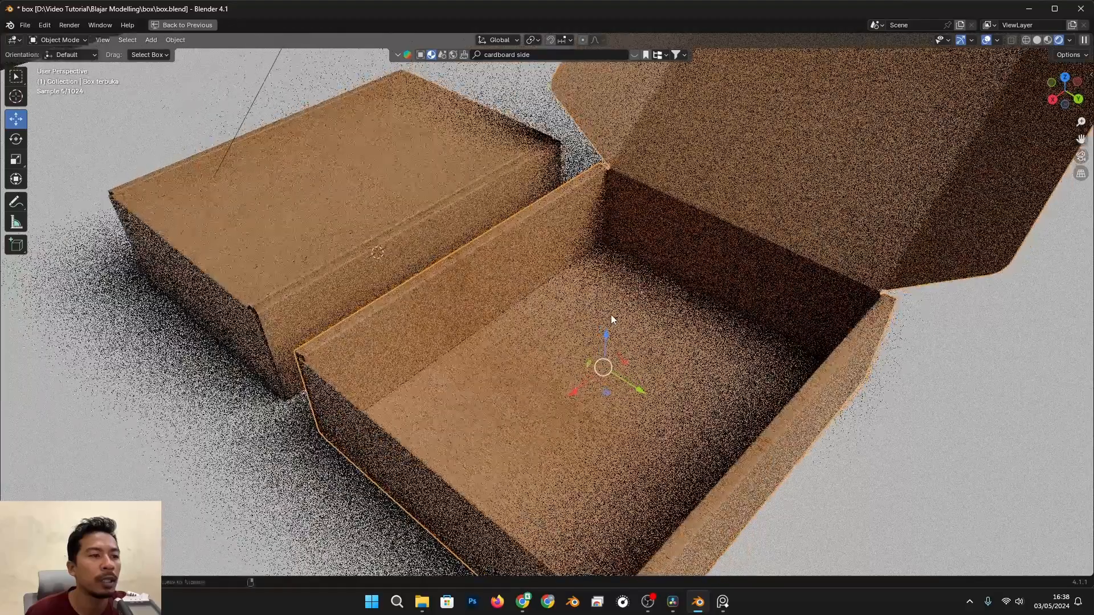
scroll(655, 317, down, 3)
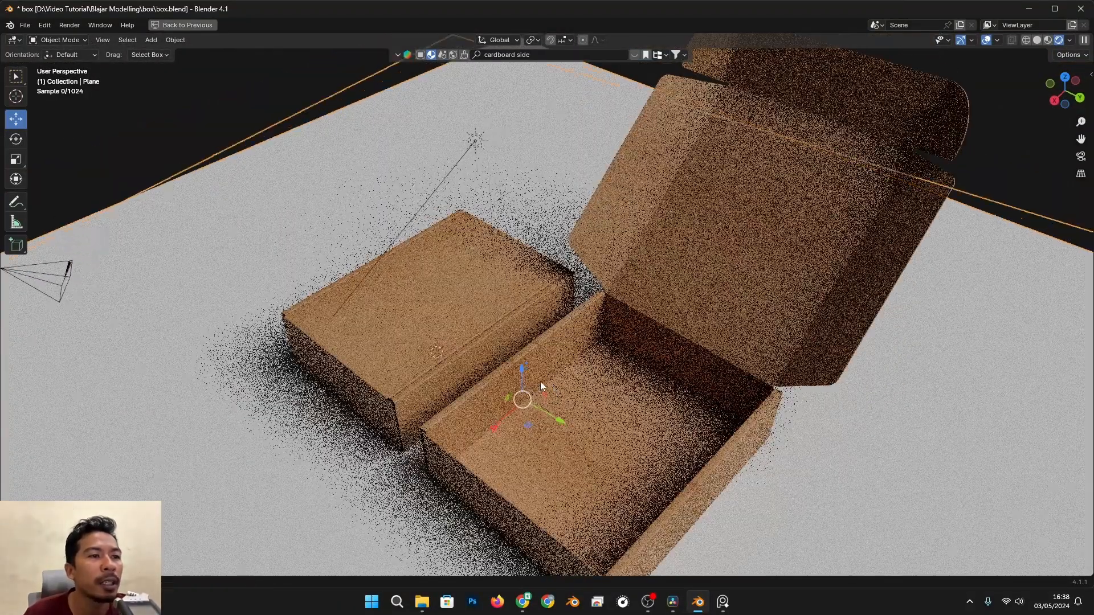
middle_drag(540, 381, 573, 340)
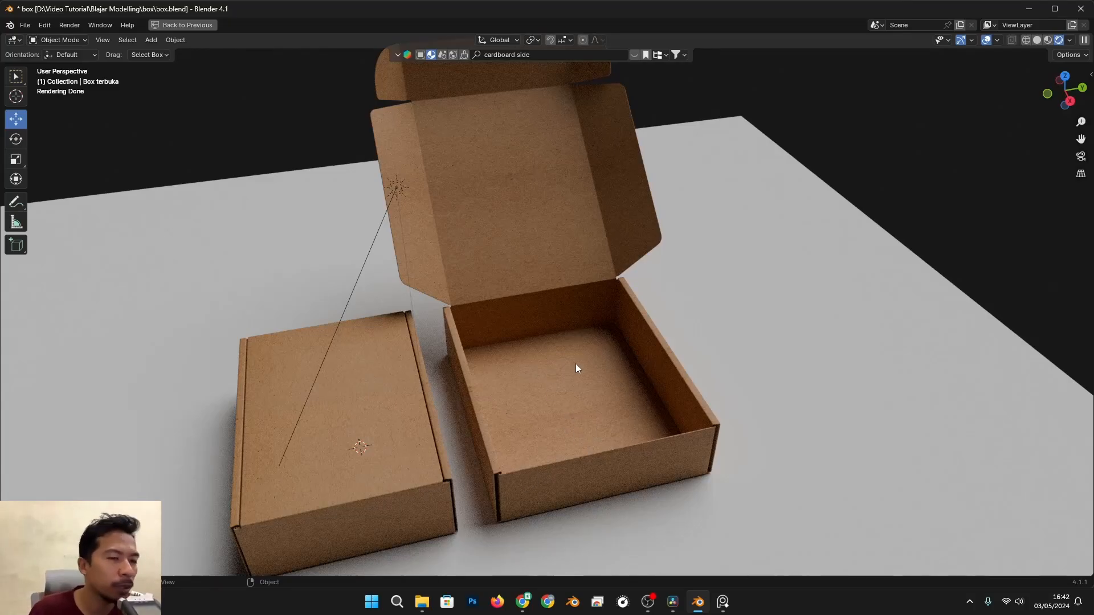
key(z)
click(644, 374)
scroll(672, 408, up, 2)
mouse_move(613, 441)
shift+middle_down()
mouse_move(600, 360)
mouse_move(517, 349)
shift+middle_up()
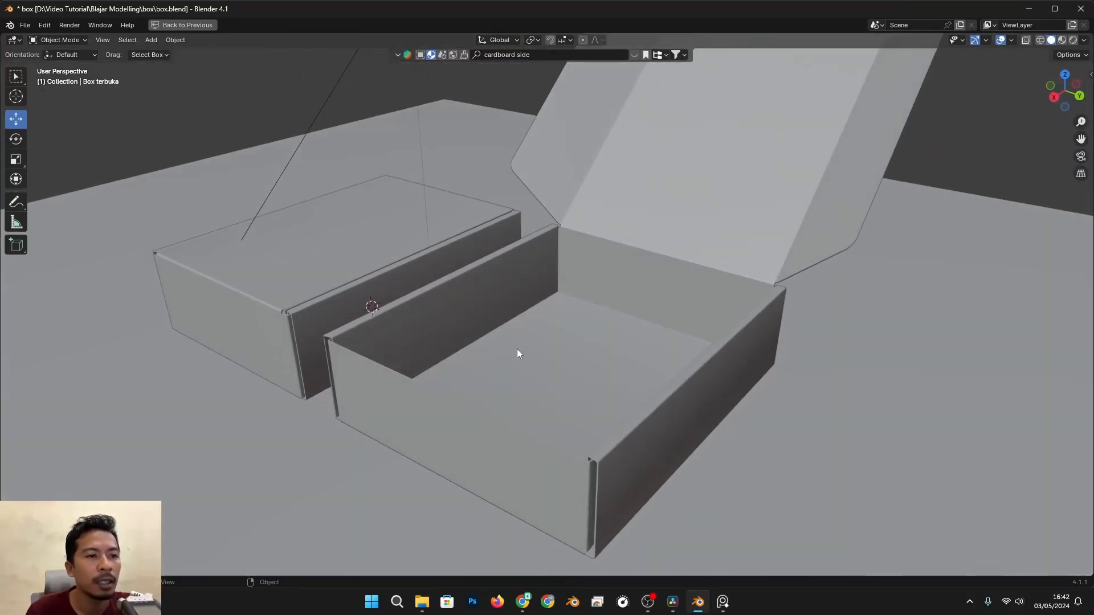
Add a plane mesh, move it along Y over the open box and scale it up
scroll(537, 367, up, 1)
scroll(534, 365, up, 2)
scroll(569, 329, down, 1)
middle_drag(596, 352, 545, 414)
scroll(587, 382, down, 2)
key(shift+a)
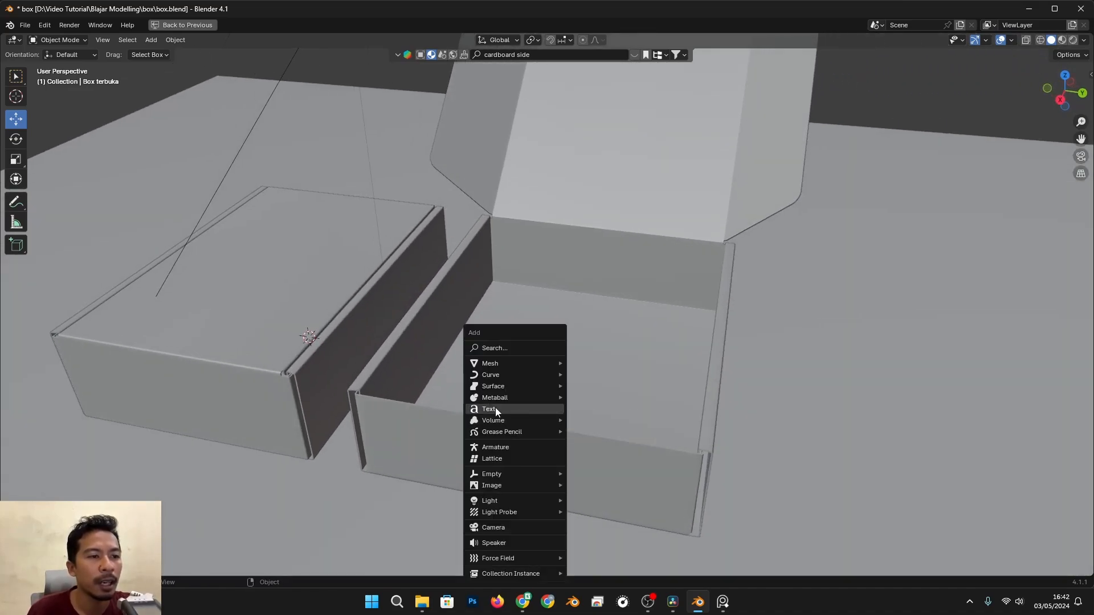
mouse_move(498, 367)
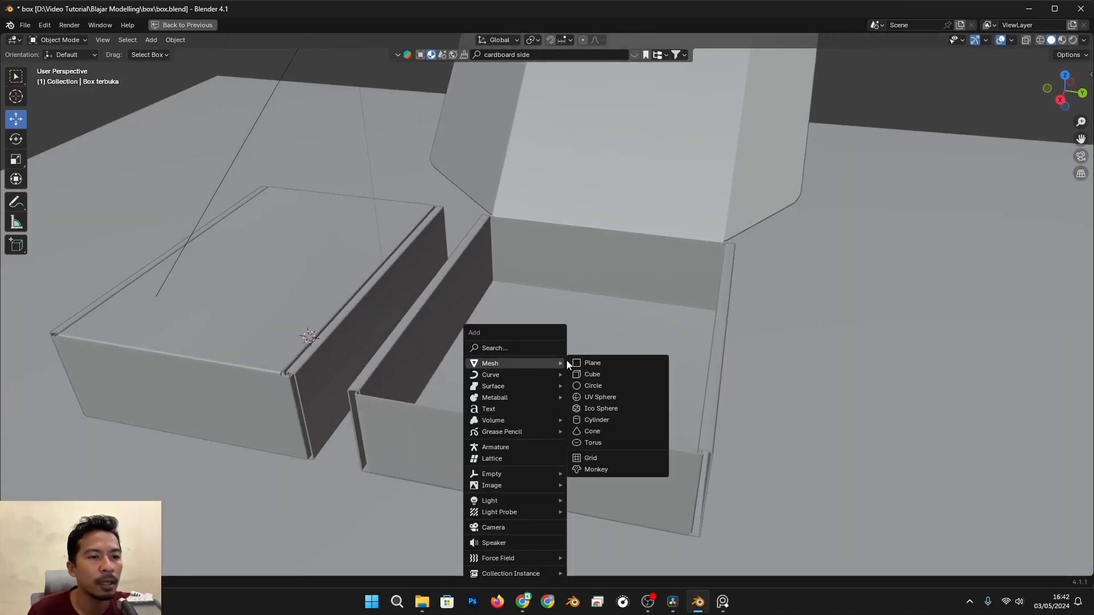
click(597, 365)
scroll(252, 398, down, 3)
drag(421, 337, 591, 364)
key(s)
click(647, 377)
Raise the plane toward the open box's rim and enlarge it to roughly cover the opening
key(alt+z)
scroll(584, 373, up, 2)
key(alt+z)
drag(548, 332, 545, 270)
drag(604, 322, 612, 327)
scroll(613, 327, up, 2)
middle_drag(613, 327, 541, 357)
key(s)
click(622, 398)
scroll(615, 399, down, 3)
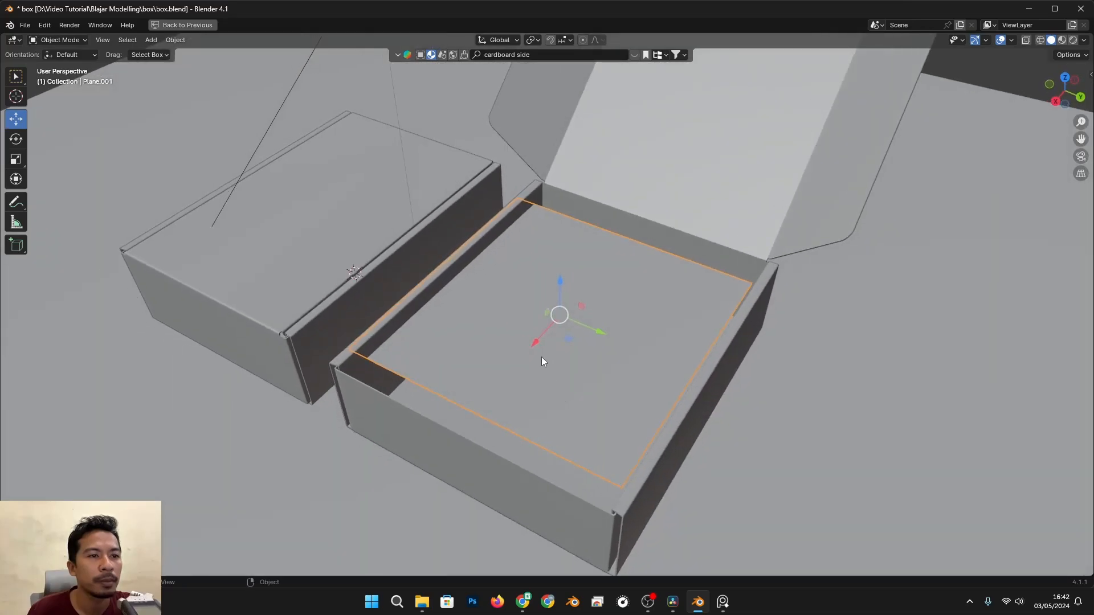
Reposition the plane and stretch it along X to span the open box from back wall to front wall
mouse_move(541, 356)
mouse_down()
mouse_move(510, 358)
mouse_move(549, 341)
mouse_up()
middle_drag(549, 340, 670, 356)
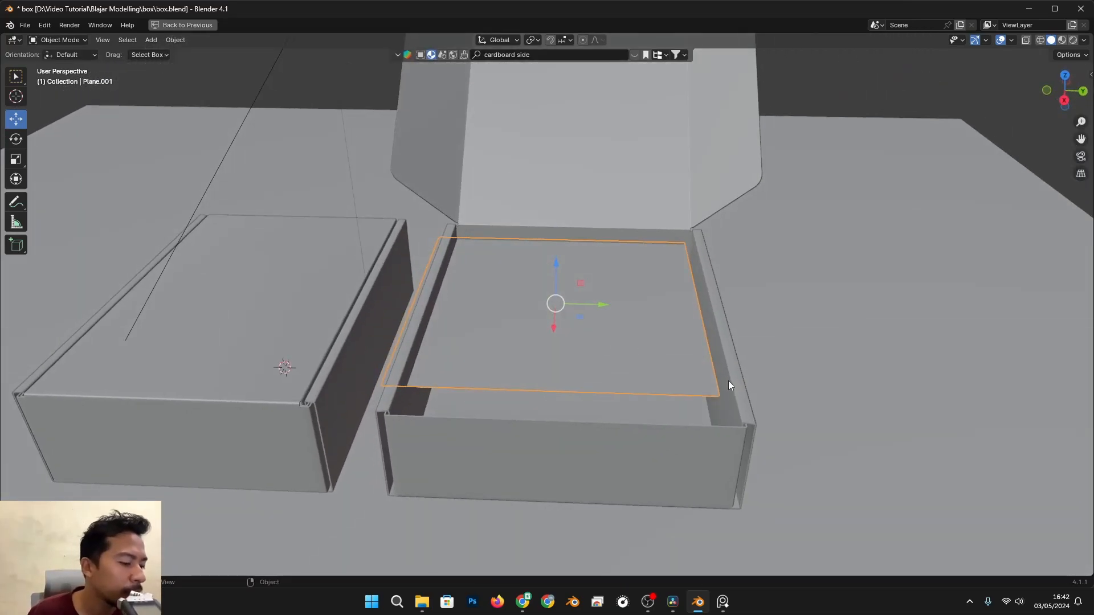
key(s)
key(x)
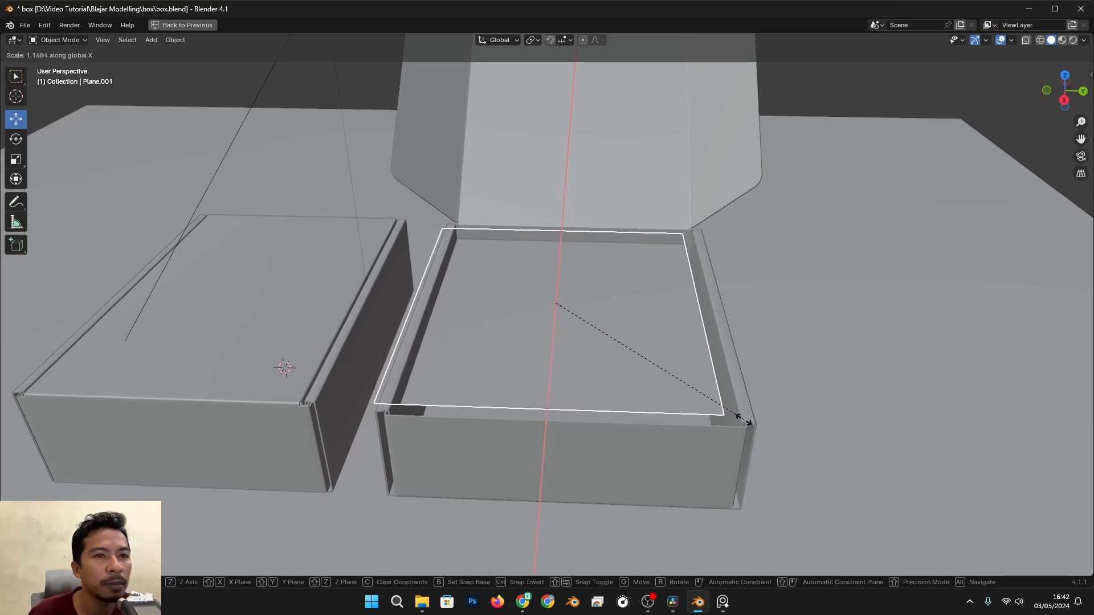
click(750, 442)
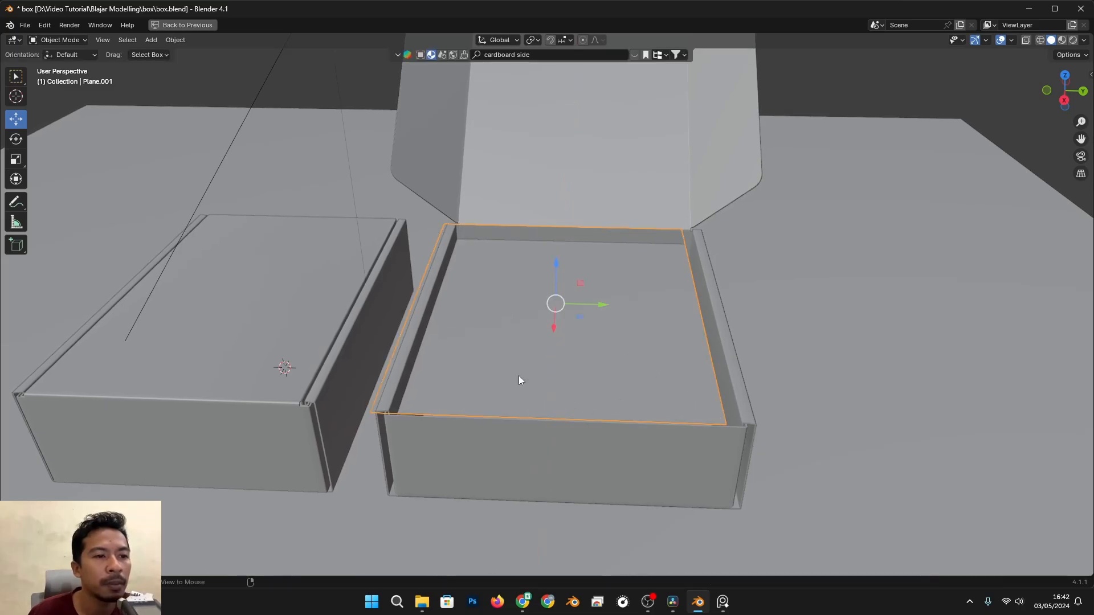
Shift the plane along Y between the open box's side walls and adjust its X length
middle_drag(519, 374, 601, 287)
key(g)
key(y)
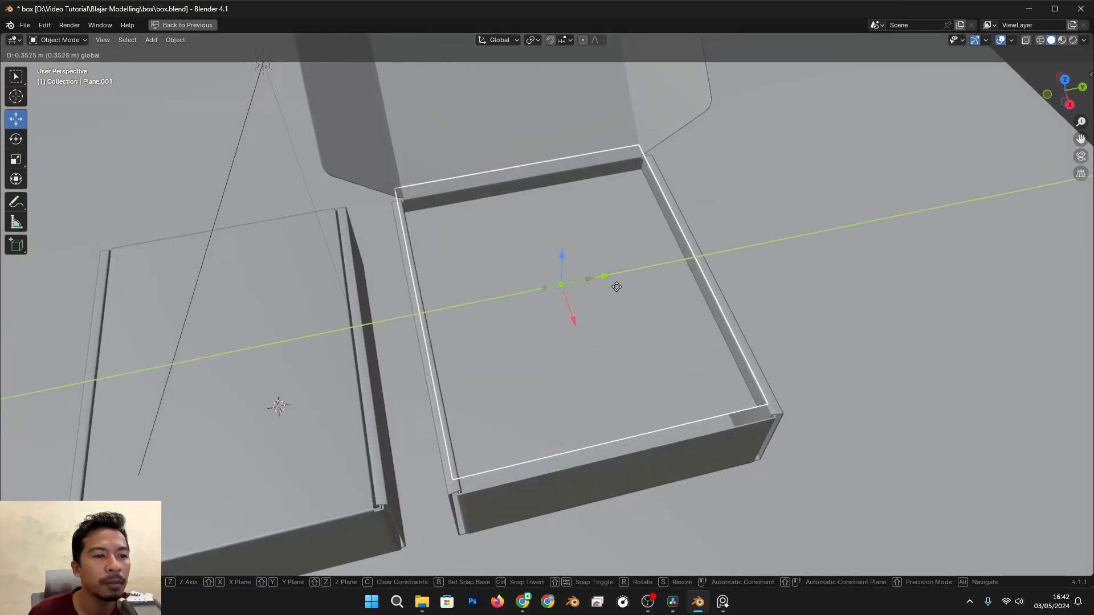
click(670, 324)
key(s)
key(x)
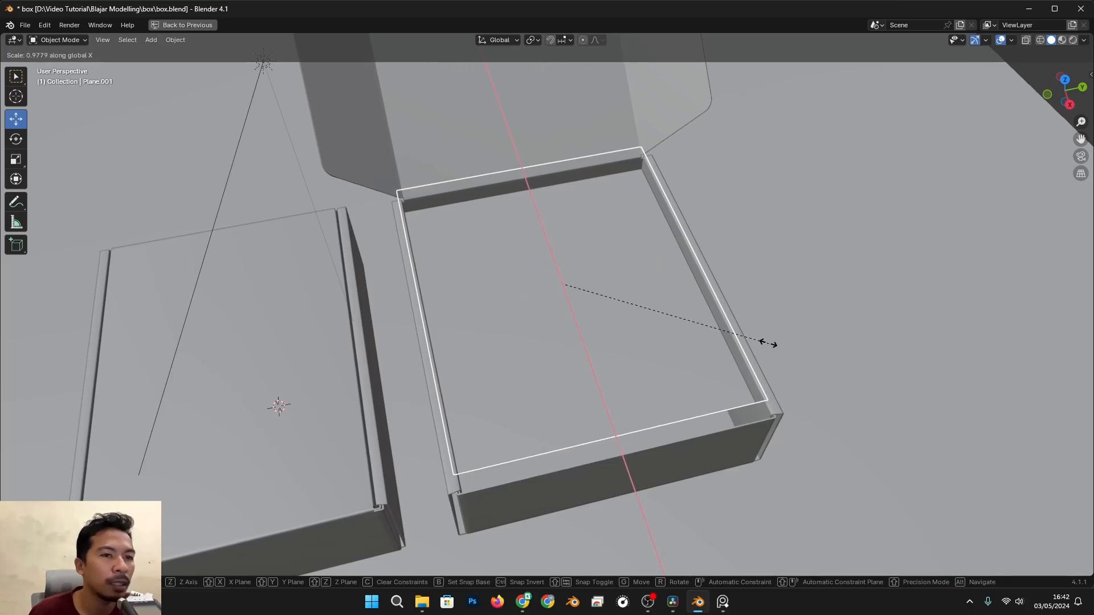
click(777, 372)
Slide the plane along X toward the open box's front wall
middle_drag(559, 328, 672, 275)
middle_drag(324, 349, 449, 349)
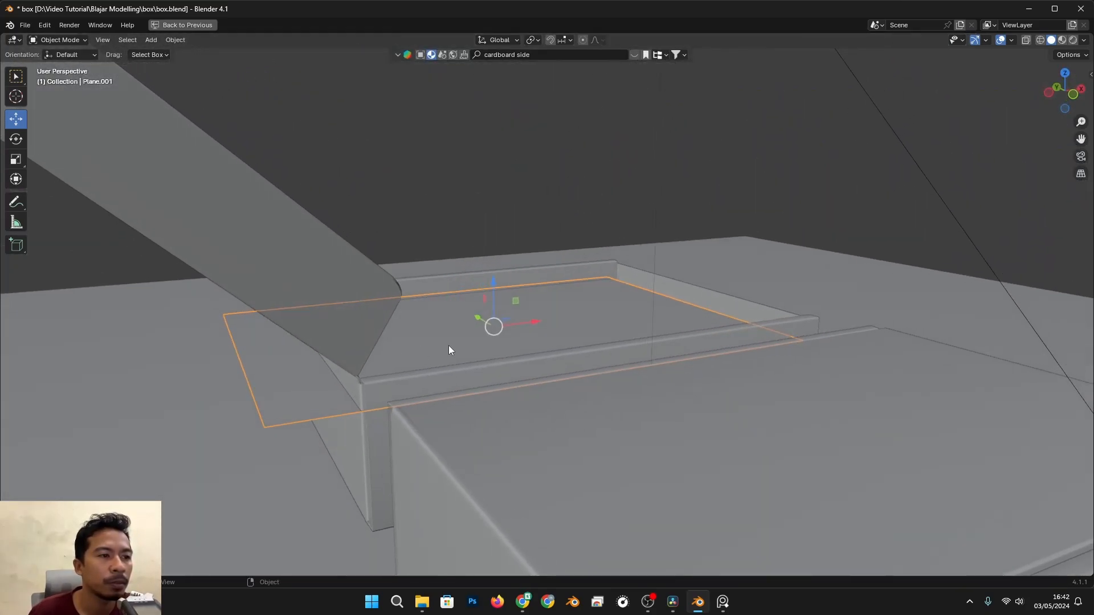
drag(543, 321, 590, 315)
mouse_move(584, 319)
middle_down()
mouse_move(545, 346)
mouse_move(569, 326)
middle_up()
drag(598, 312, 590, 312)
Narrow the plane along Y to fit between the open box's two side walls
key(s)
key(y)
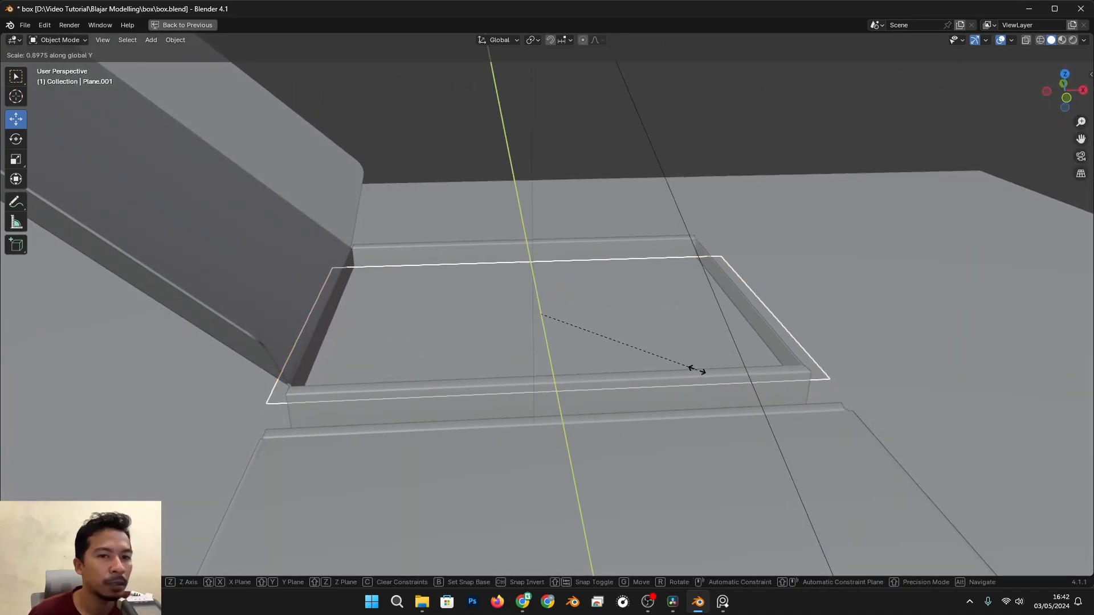
click(703, 371)
middle_drag(703, 370, 647, 361)
key(s)
key(y)
click(539, 354)
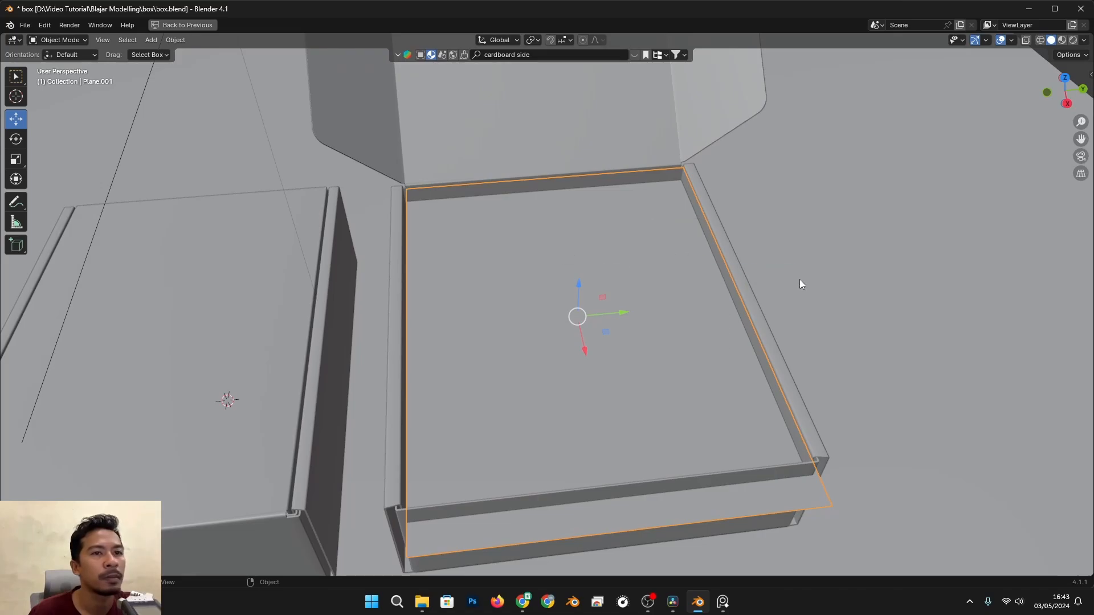
Enter Edit Mode on the plane and move its two front vertices along X back to the front wall
key(alt+z)
key(alt+z)
middle_drag(703, 387, 718, 344)
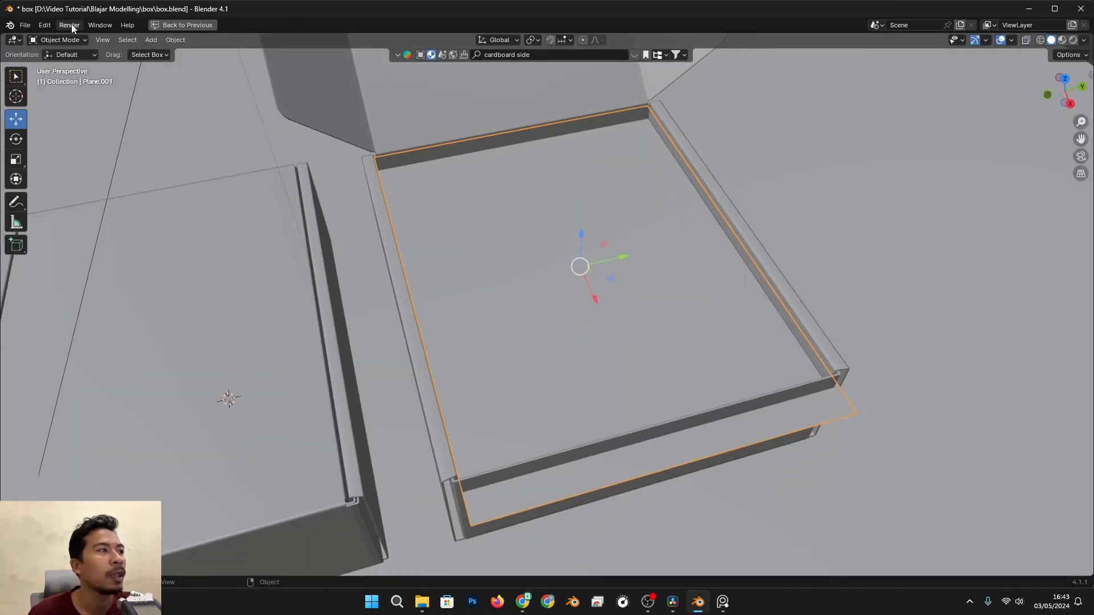
key(Tab)
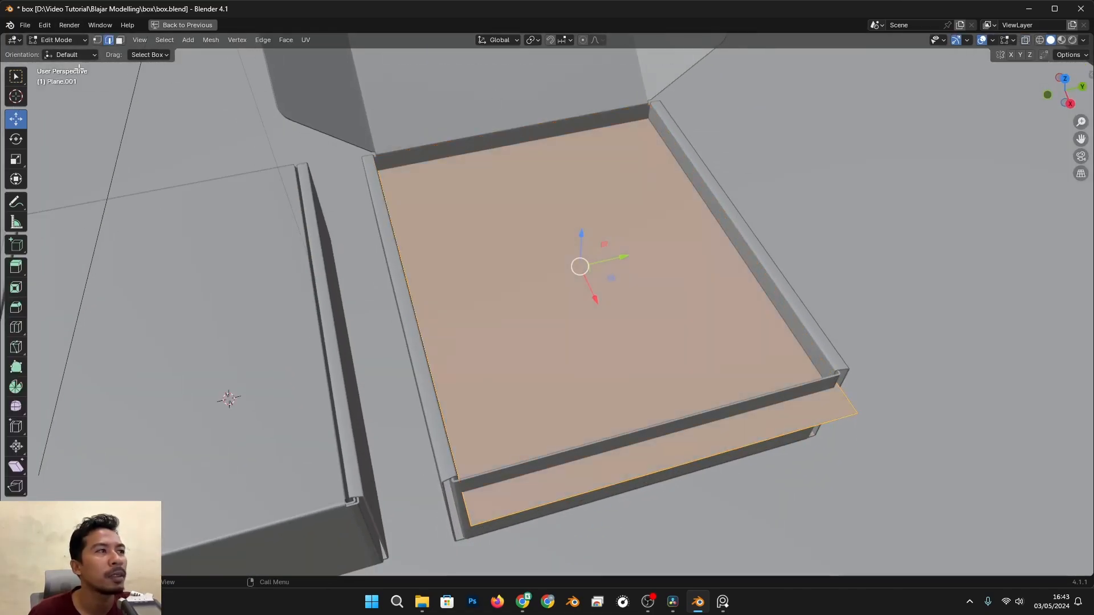
middle_drag(778, 446, 865, 447)
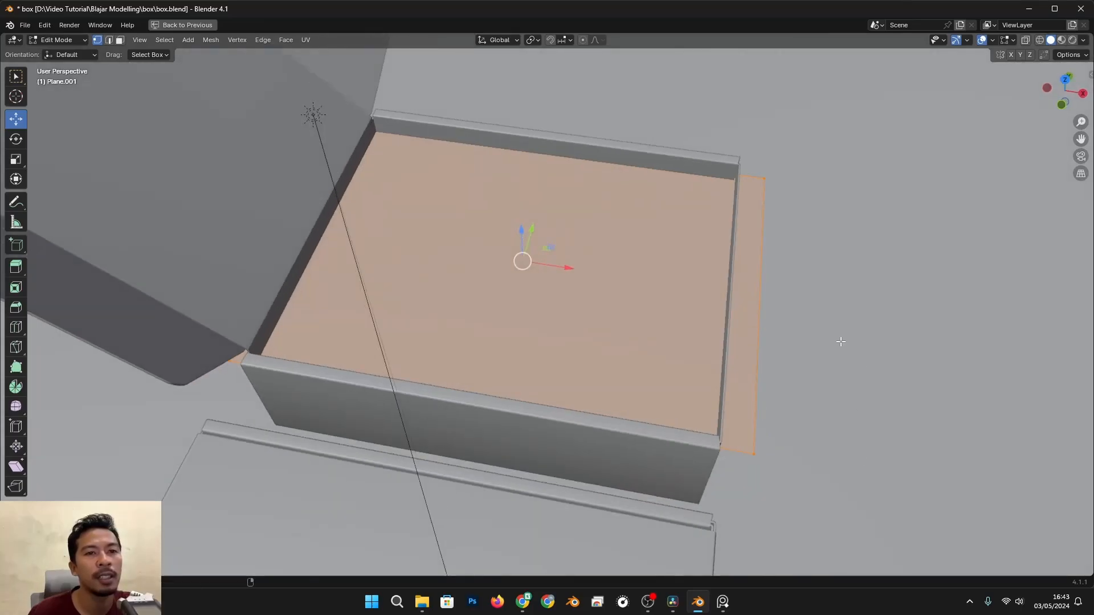
shift+middle_drag(840, 342, 735, 302)
drag(635, 104, 668, 214)
drag(754, 491, 755, 491)
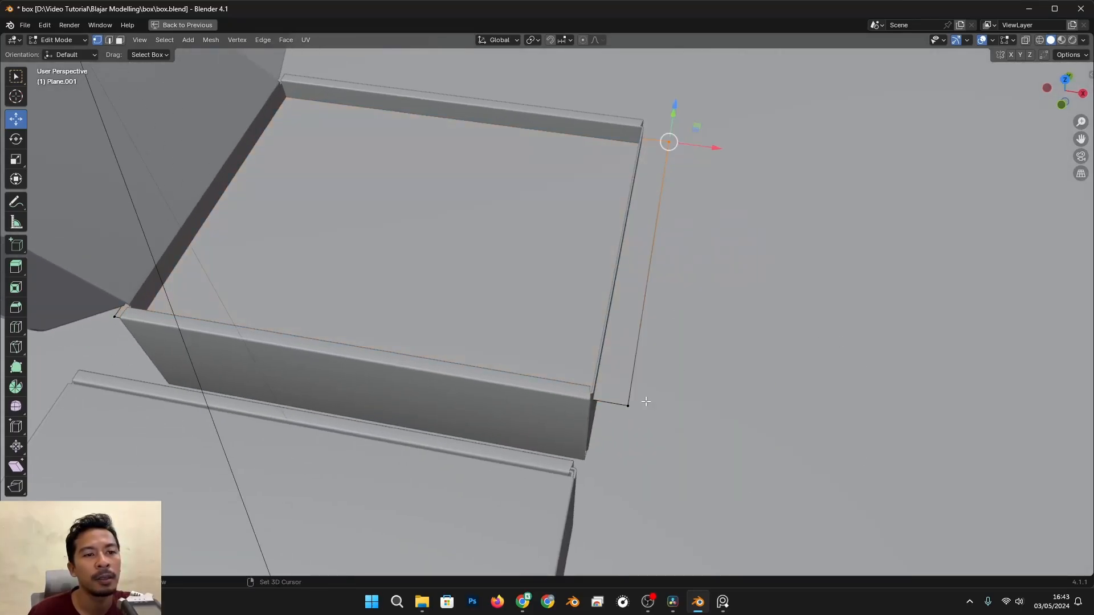
drag(707, 265, 620, 283)
scroll(737, 273, up, 1)
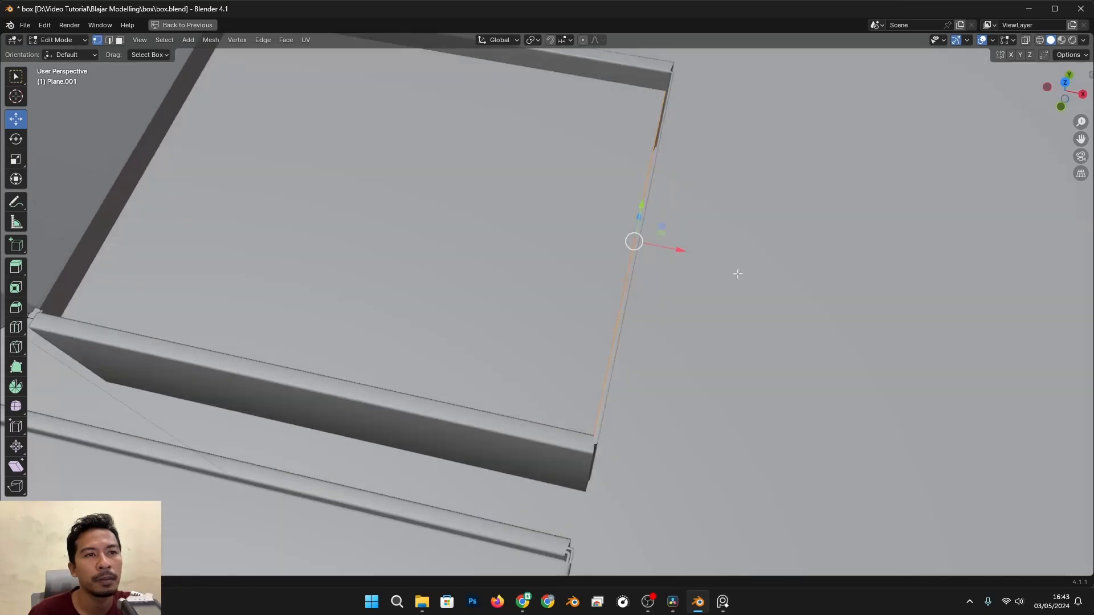
Select the plane's two back vertices and move them along X to the open box's back wall
shift+middle_drag(245, 302, 784, 439)
middle_drag(536, 425, 531, 409)
key(alt+z)
drag(531, 408, 554, 436)
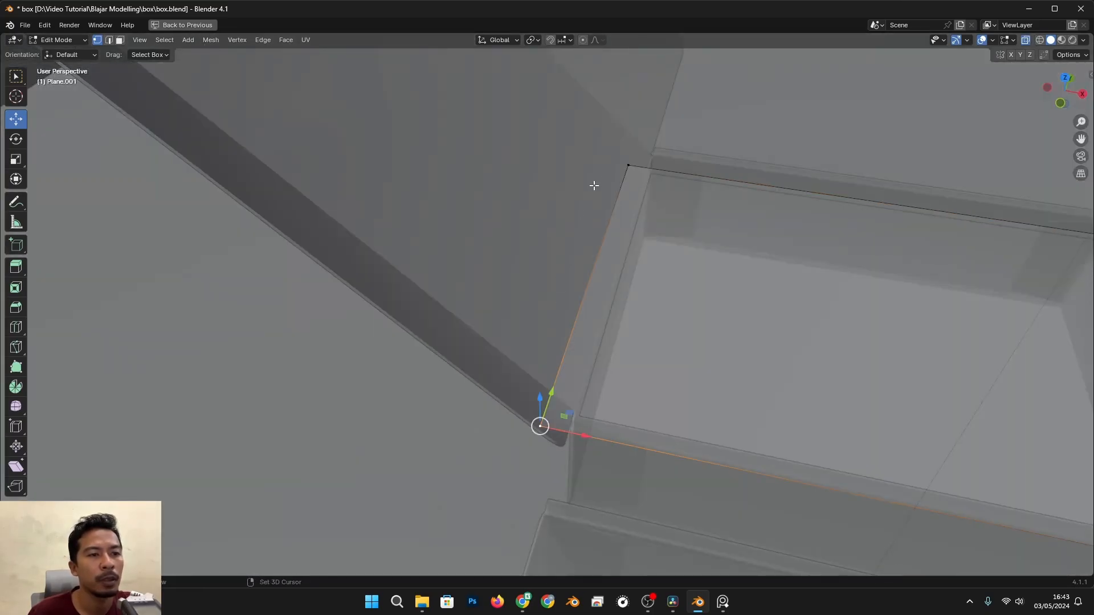
shift+drag(605, 157, 654, 205)
key(alt+z)
drag(637, 279, 659, 288)
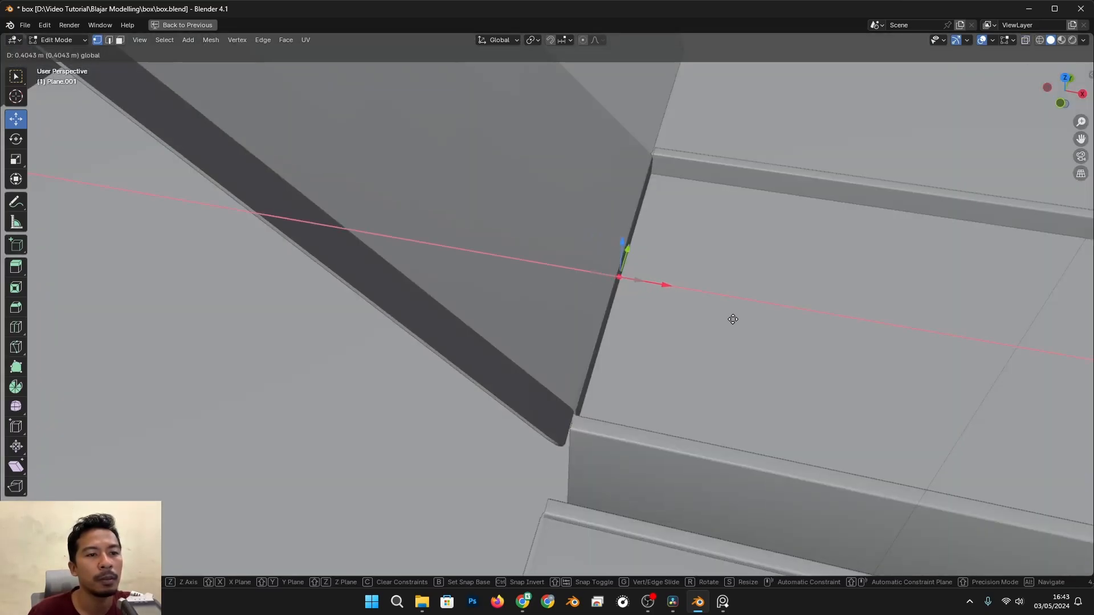
drag(733, 319, 757, 327)
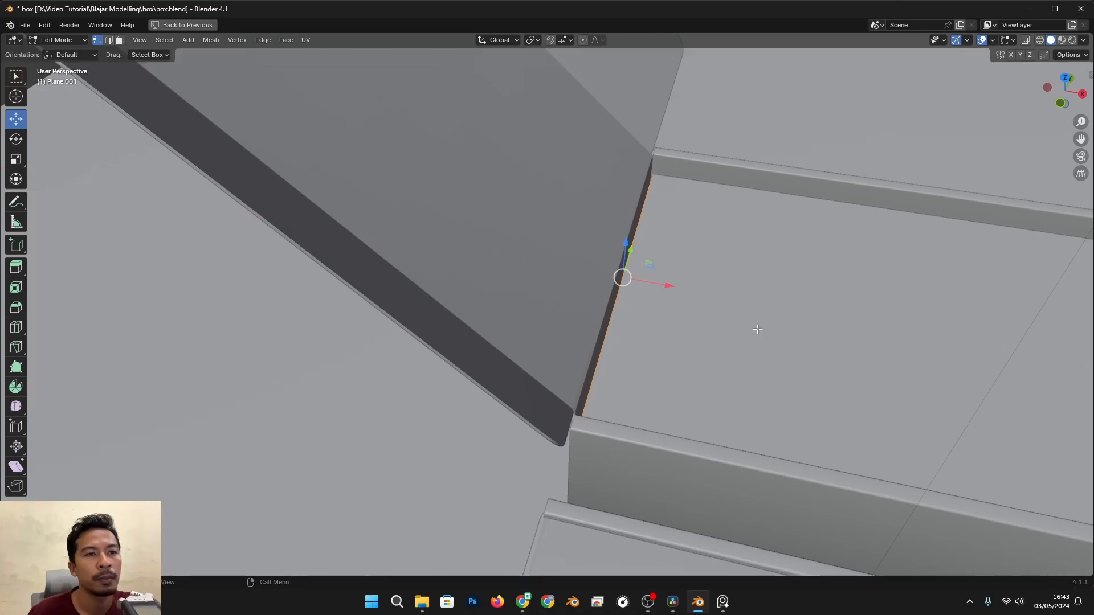
Select the plane's two vertices nearest the closed box and align them along Y with the adjacent inner wall
scroll(757, 328, down, 4)
shift+middle_drag(666, 407, 505, 378)
scroll(382, 400, up, 2)
key(alt+z)
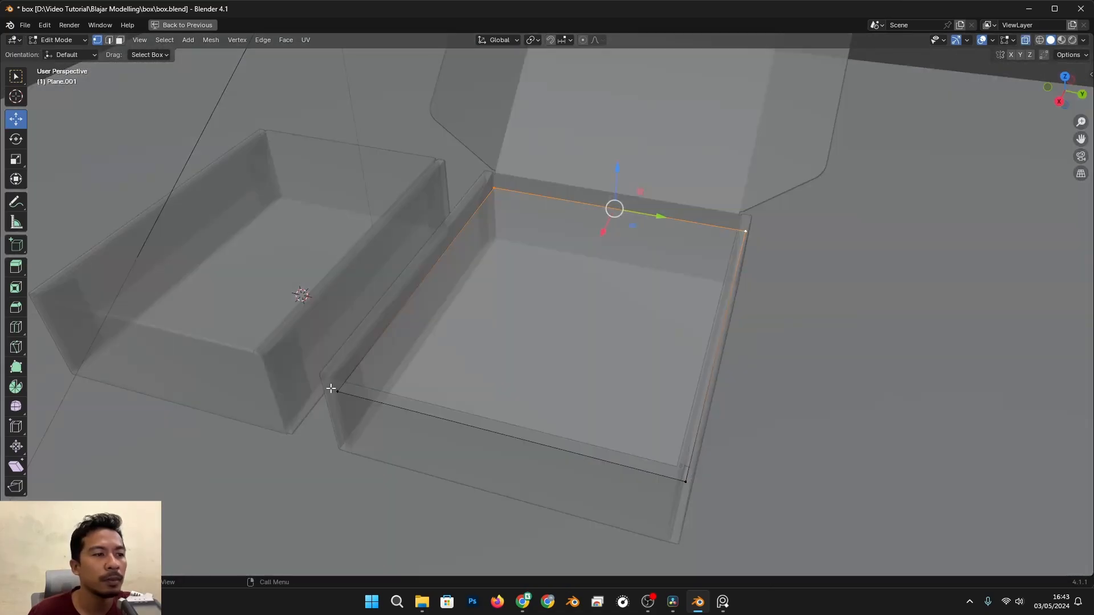
click(336, 387)
shift+click(493, 187)
key(alt+z)
scroll(408, 297, up, 1)
shift+middle_drag(408, 296, 501, 308)
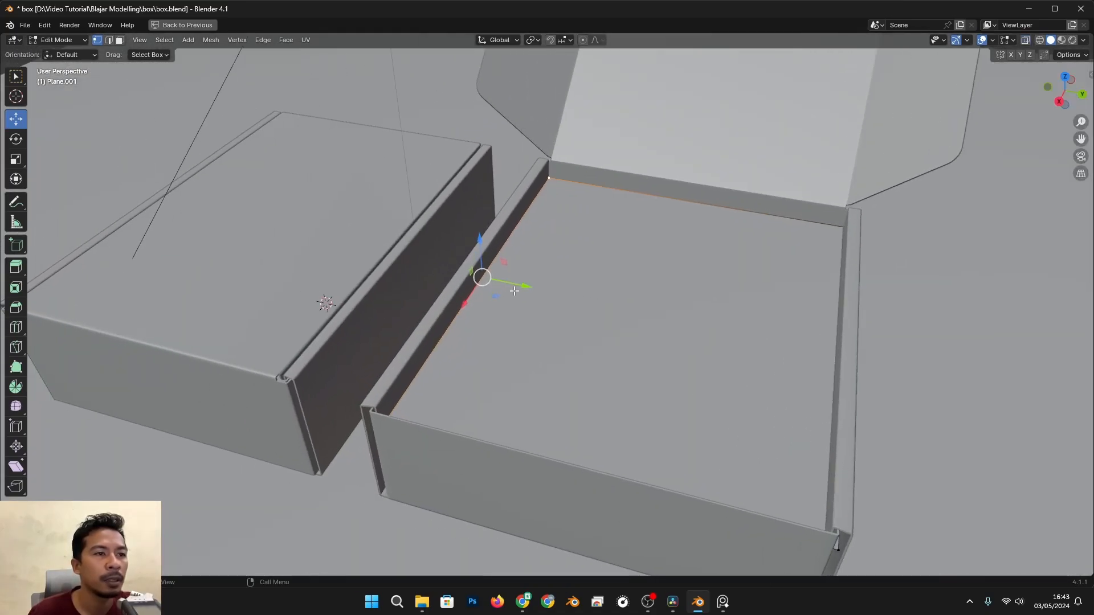
mouse_move(521, 286)
mouse_down()
mouse_move(532, 291)
mouse_move(514, 286)
mouse_up()
middle_drag(505, 297, 529, 284)
drag(529, 283, 535, 298)
Select the plane's two vertices farthest from the closed box and move them along Y to the adjacent inner wall
scroll(592, 316, down, 1)
shift+middle_drag(684, 344, 510, 346)
key(alt+z)
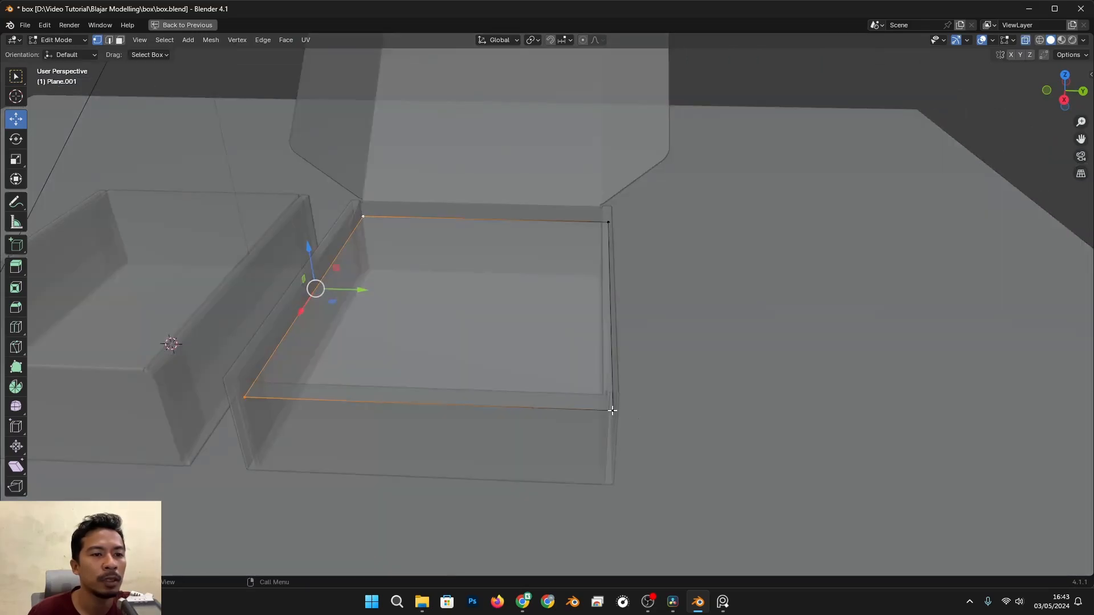
click(613, 410)
shift+click(608, 223)
drag(657, 298, 637, 307)
scroll(665, 317, up, 1)
key(alt+z)
scroll(667, 322, up, 2)
scroll(466, 344, down, 2)
scroll(490, 368, up, 3)
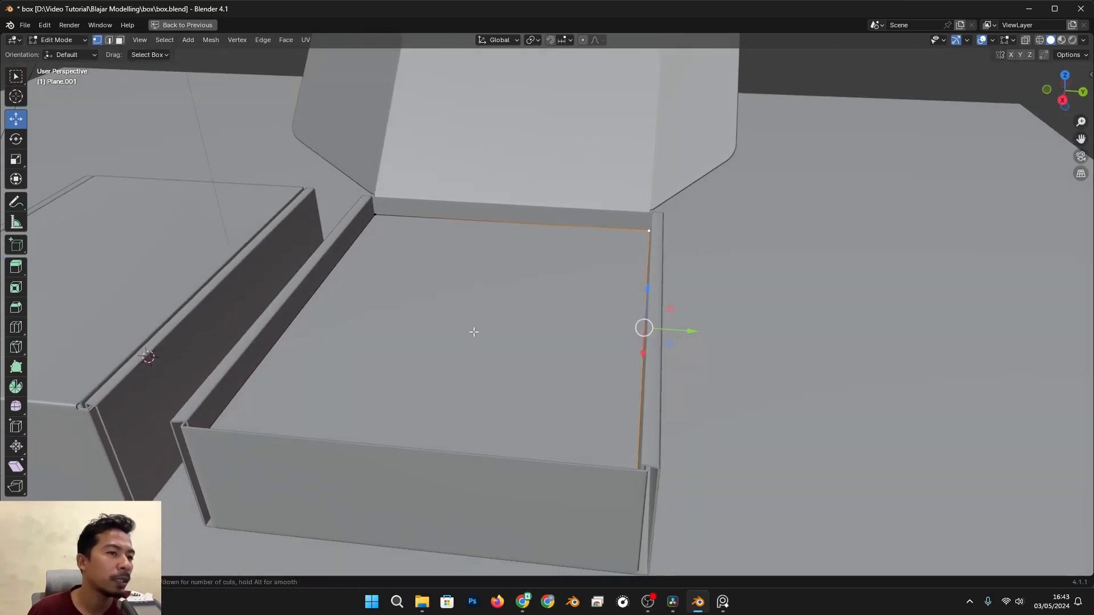
Add a centred edge loop running front to back across the plane inside the open box
click(487, 220)
right_click(485, 220)
scroll(489, 239, down, 4)
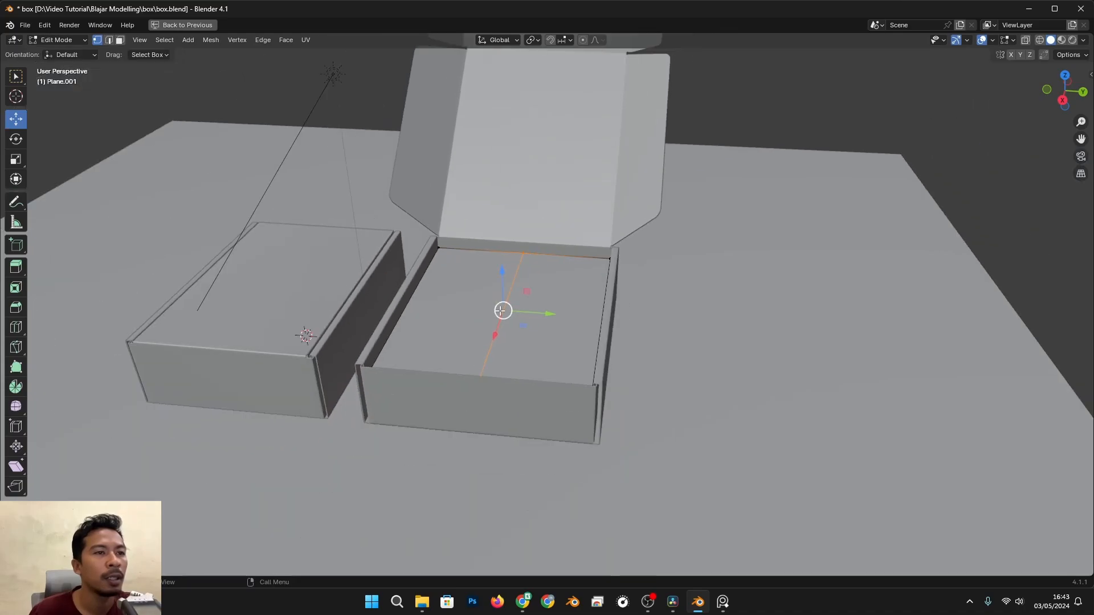
middle_drag(499, 365, 522, 338)
scroll(519, 336, up, 2)
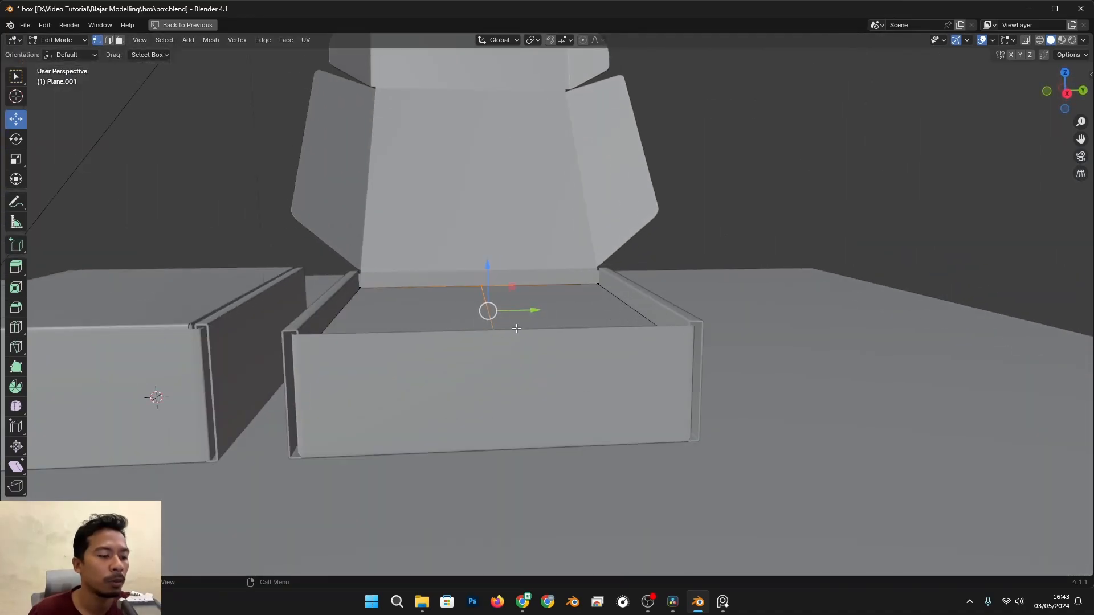
Rip the plane apart along the centre edge and shift the far half's edge slightly up and along Y to overlap the other half
key(g)
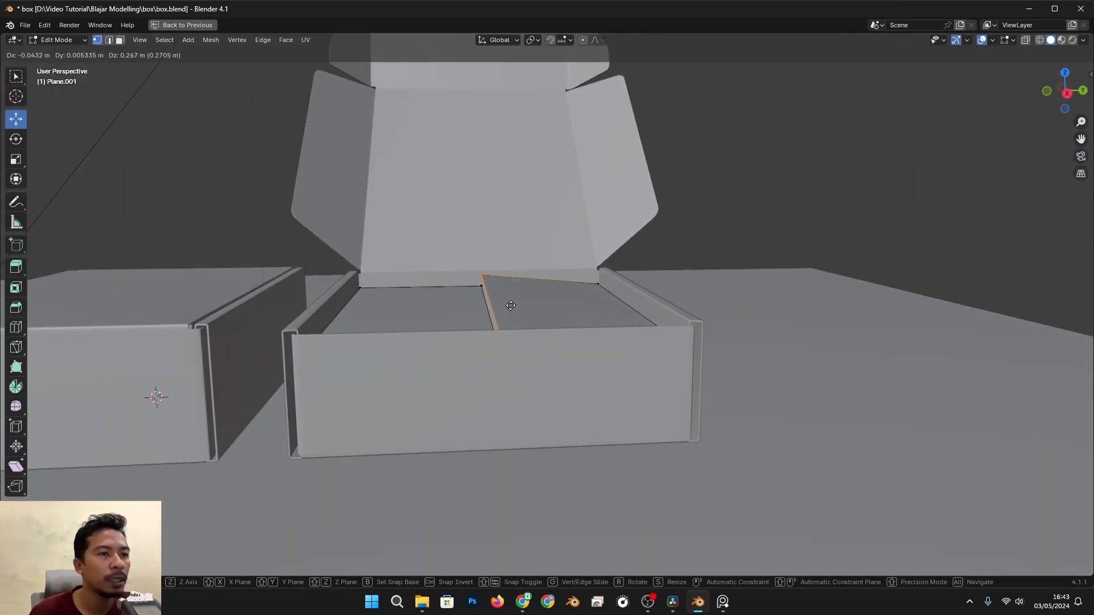
right_click(511, 304)
drag(488, 268, 489, 258)
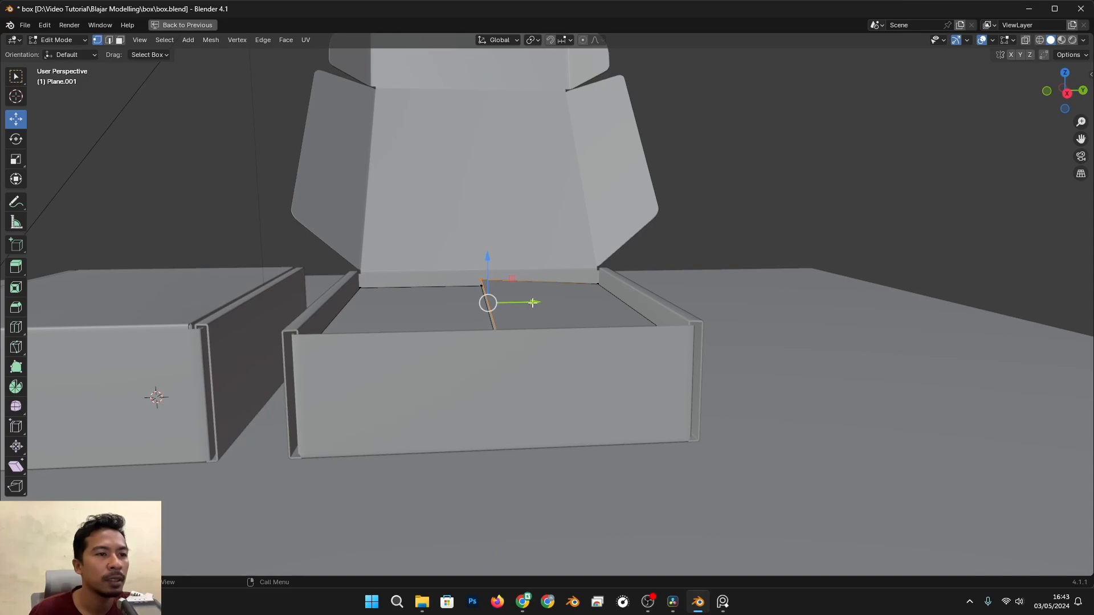
drag(532, 302, 516, 305)
middle_drag(517, 306, 502, 277)
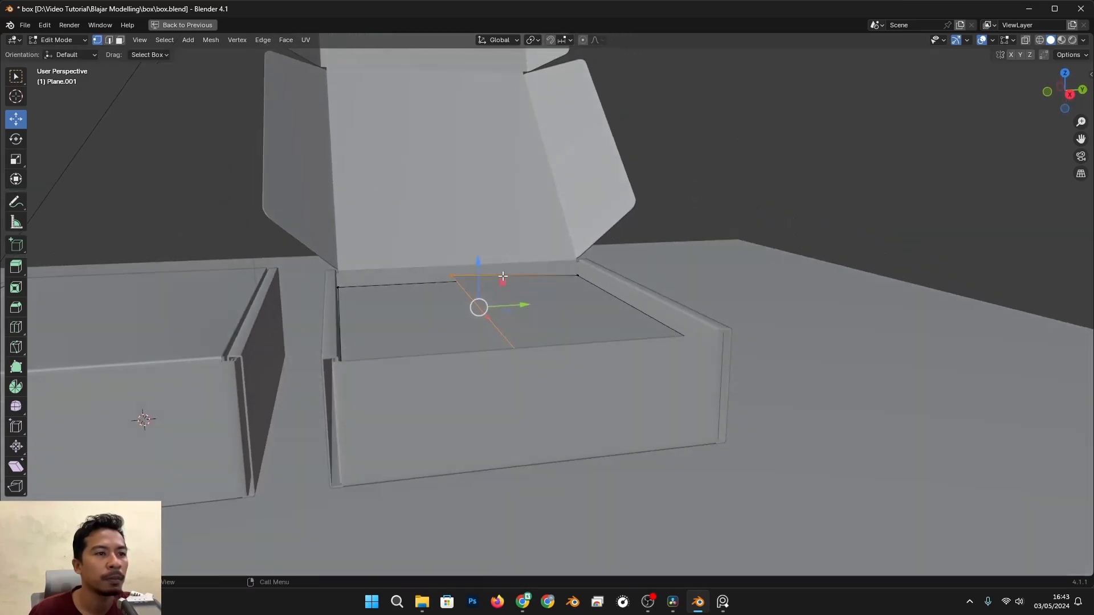
drag(474, 261, 472, 295)
Check the overlapping centre fold in rendered shading, and return to solid shading with X-ray on
scroll(473, 302, down, 1)
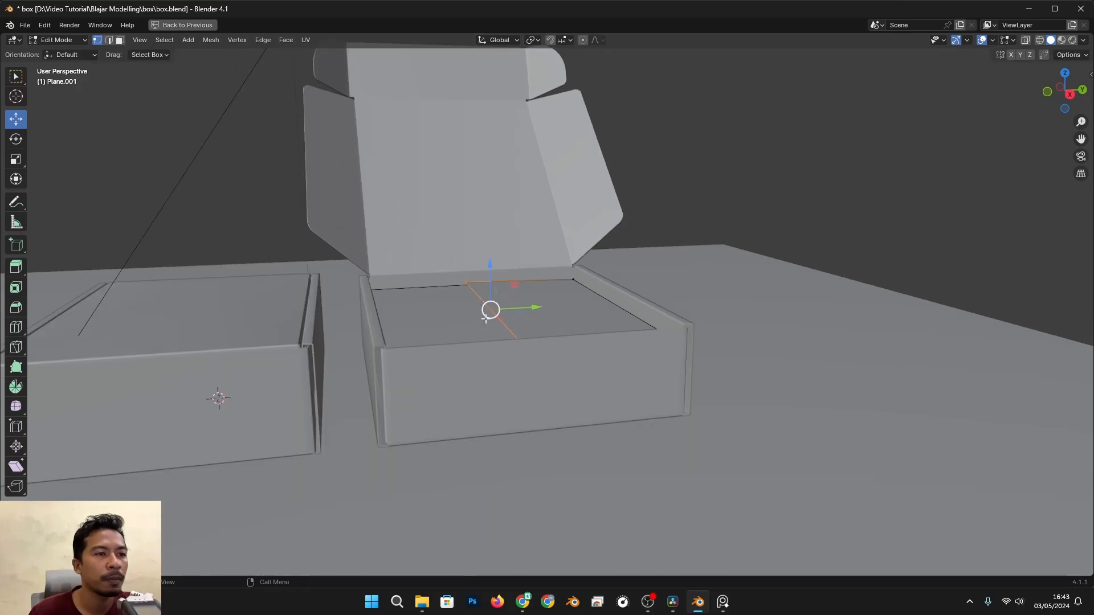
middle_drag(477, 330, 487, 364)
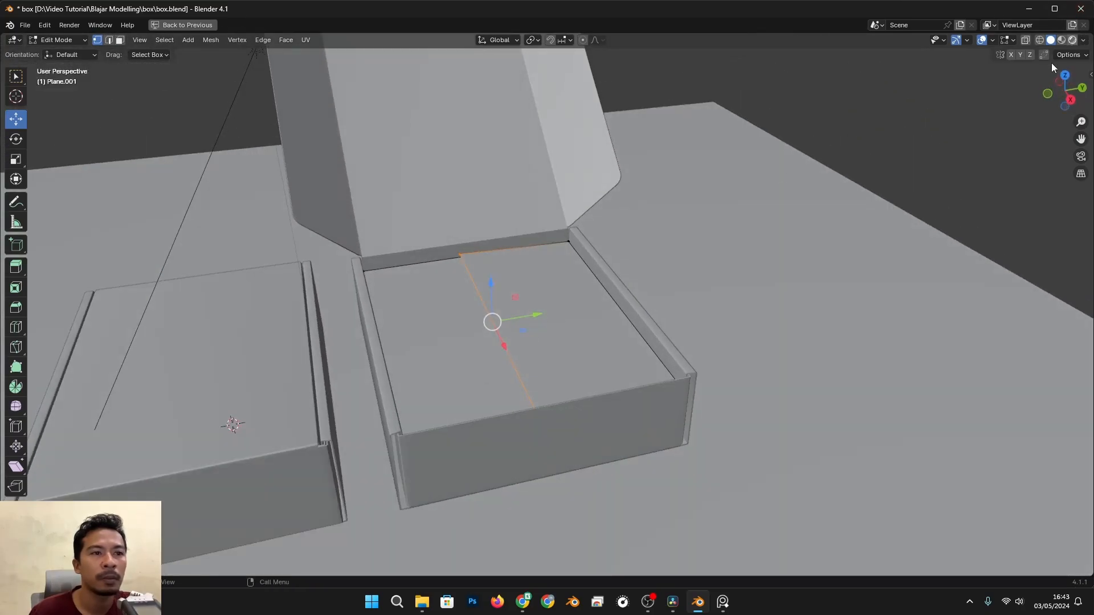
click(1072, 40)
mouse_move(688, 319)
middle_down()
mouse_move(688, 369)
mouse_move(809, 224)
mouse_move(644, 249)
middle_up()
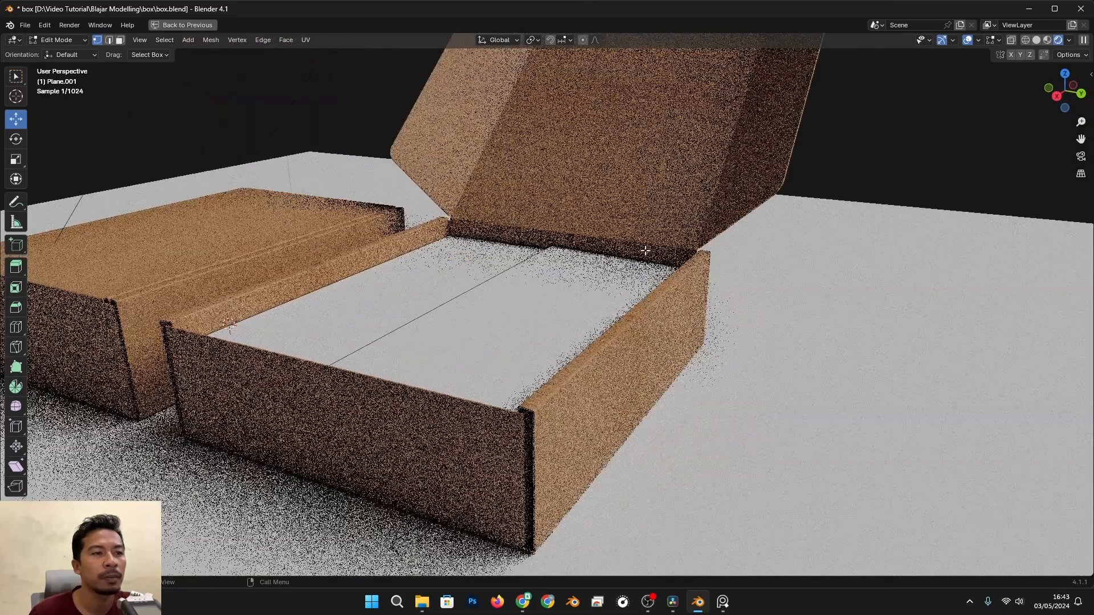
key(z)
click(854, 291)
key(alt+z)
key(alt+z)
middle_drag(653, 300, 623, 309)
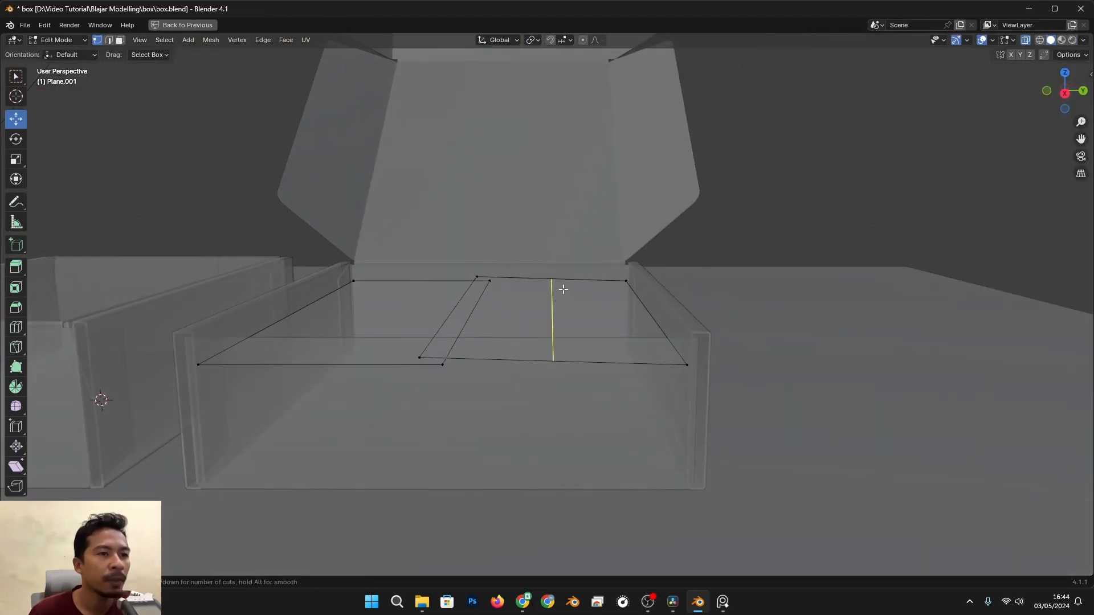
Leave Edit Mode and add a Subdivision Surface modifier to the overlapping sheet
key(Tab)
scroll(612, 296, down, 2)
key(ctrl+space)
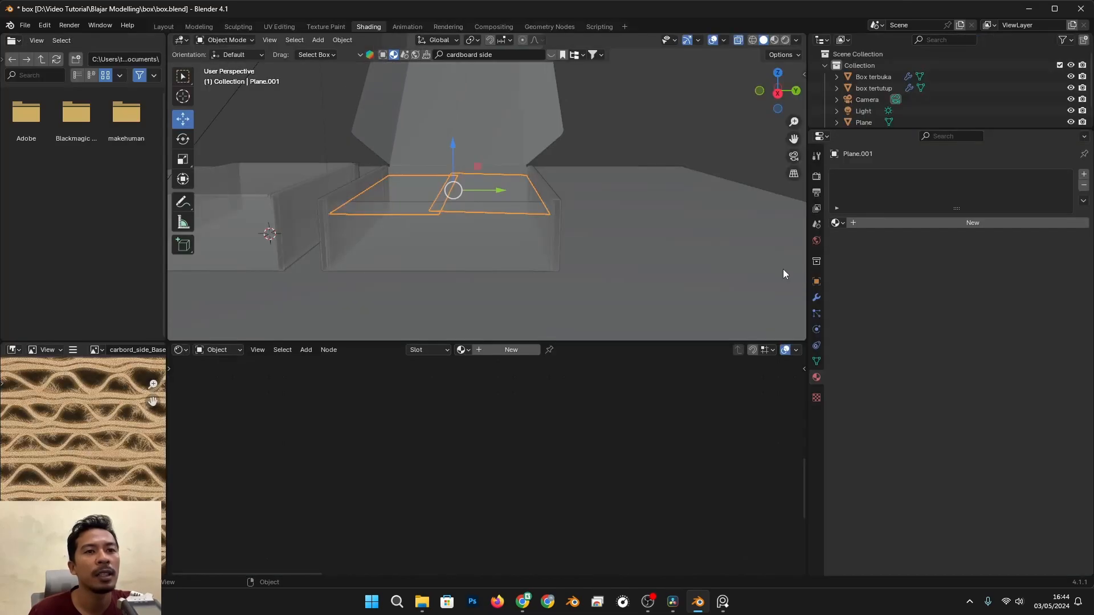
click(816, 297)
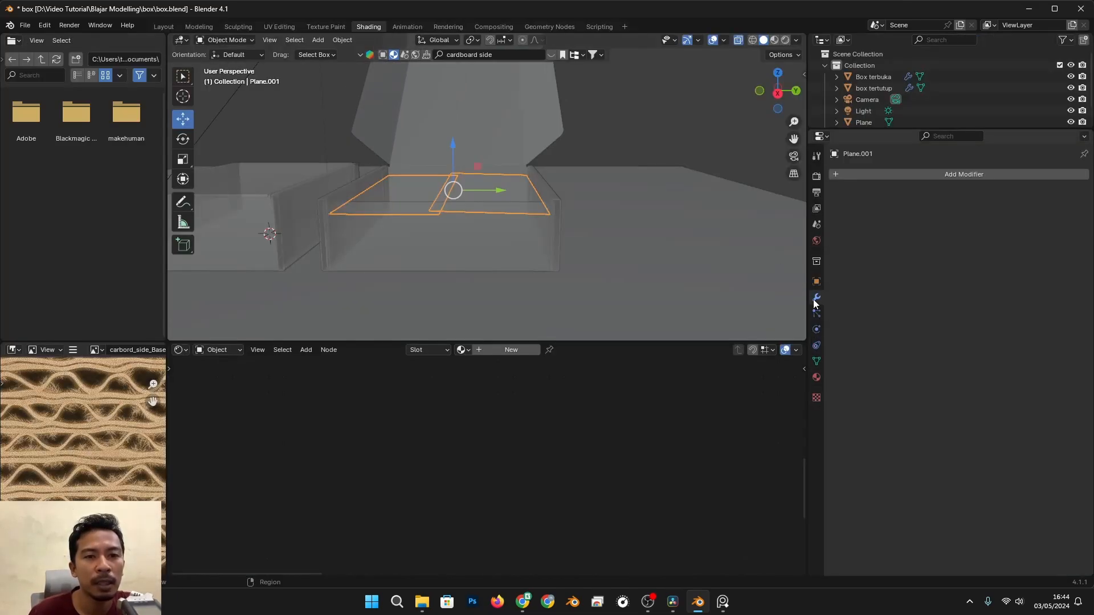
click(880, 177)
mouse_move(859, 220)
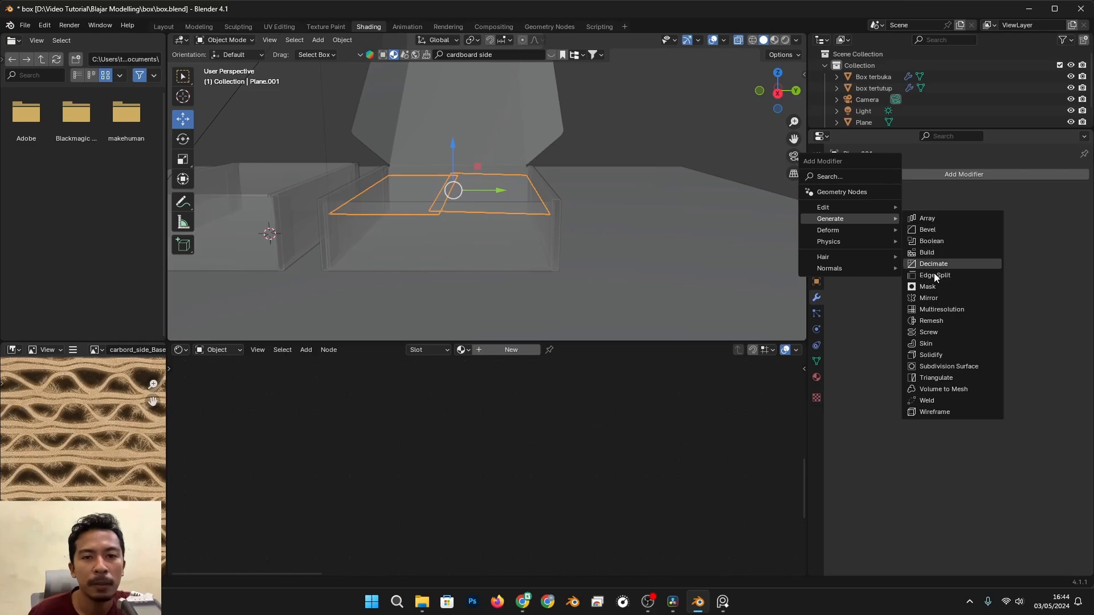
click(931, 367)
Select all edges of the sheet in Edit Mode and set their mean crease to 1.00
middle_drag(390, 186, 562, 228)
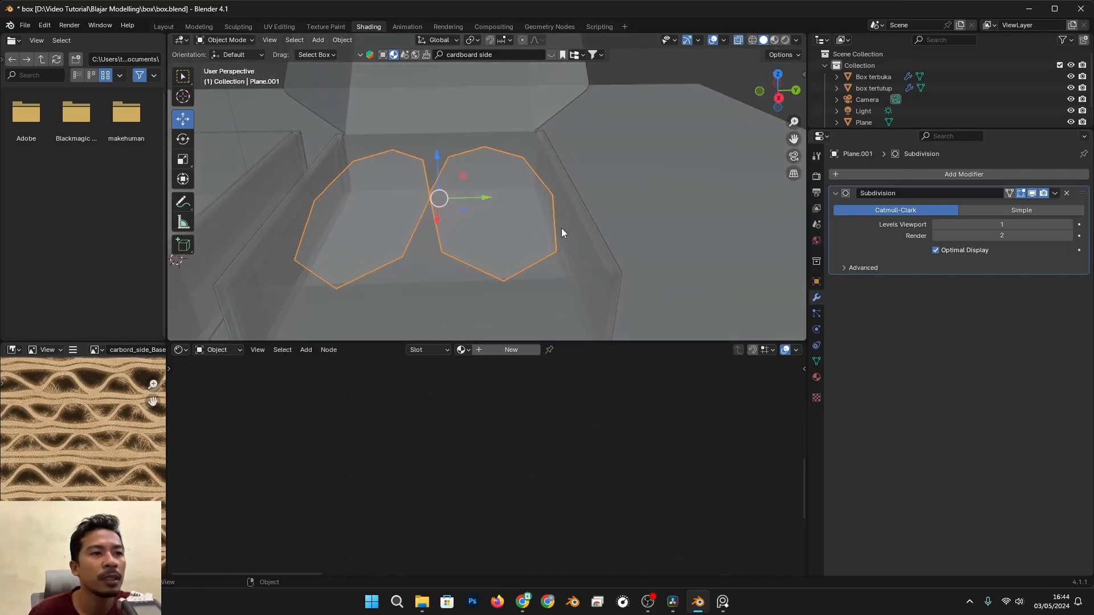
key(Tab)
click(476, 295)
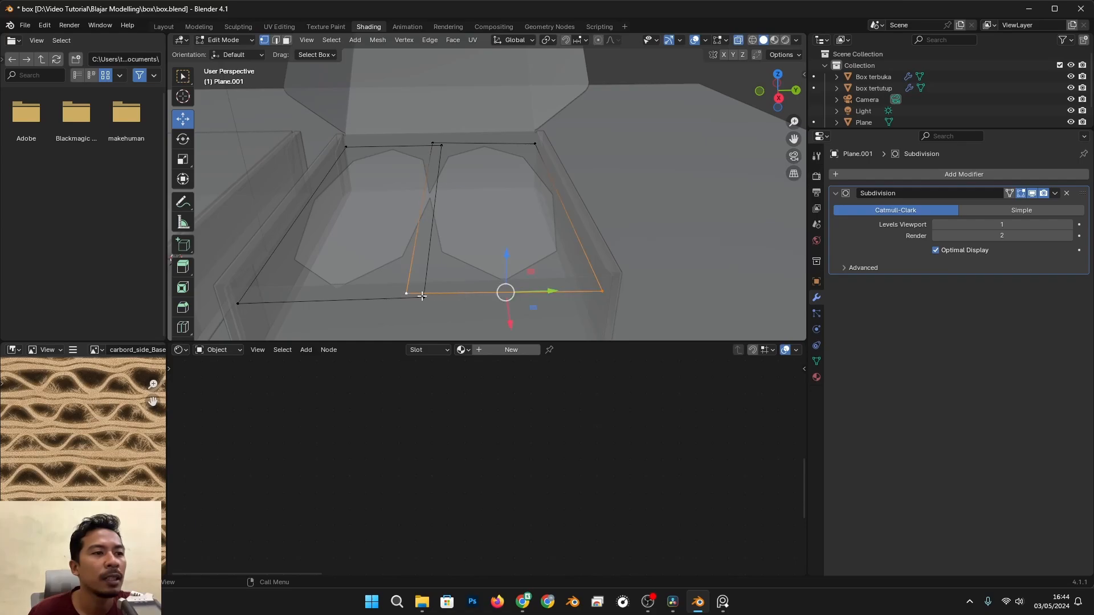
click(431, 302)
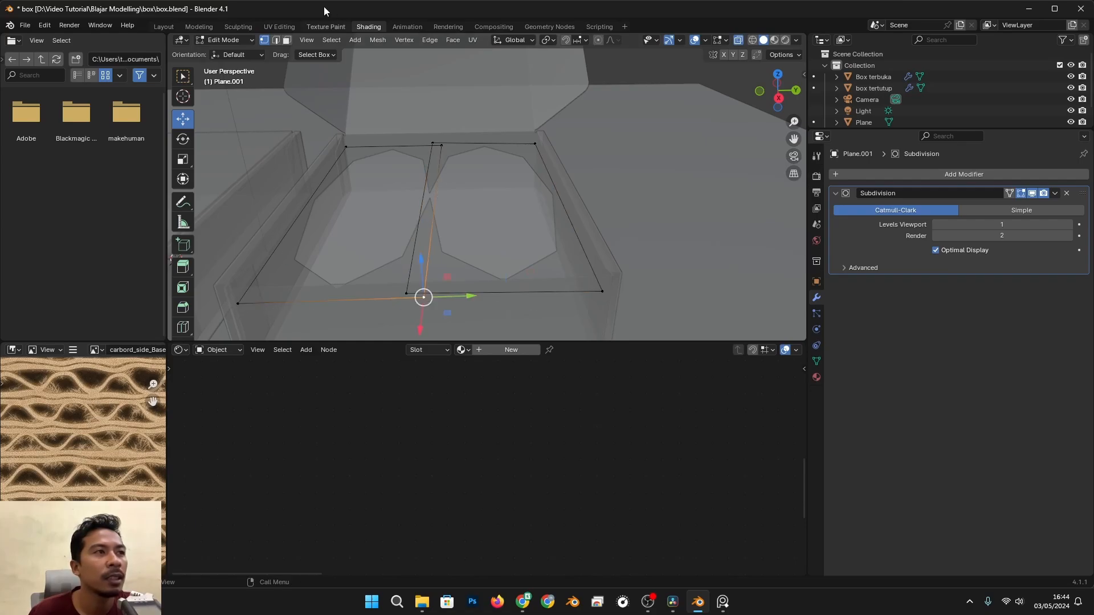
shift+click(513, 291)
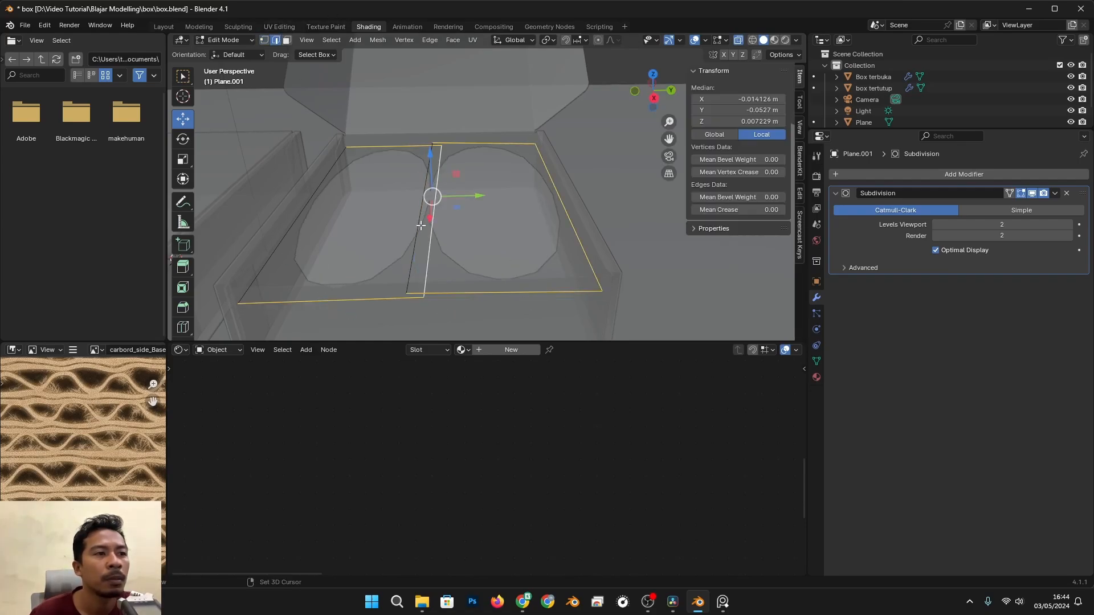
shift+click(421, 226)
shift+click(296, 218)
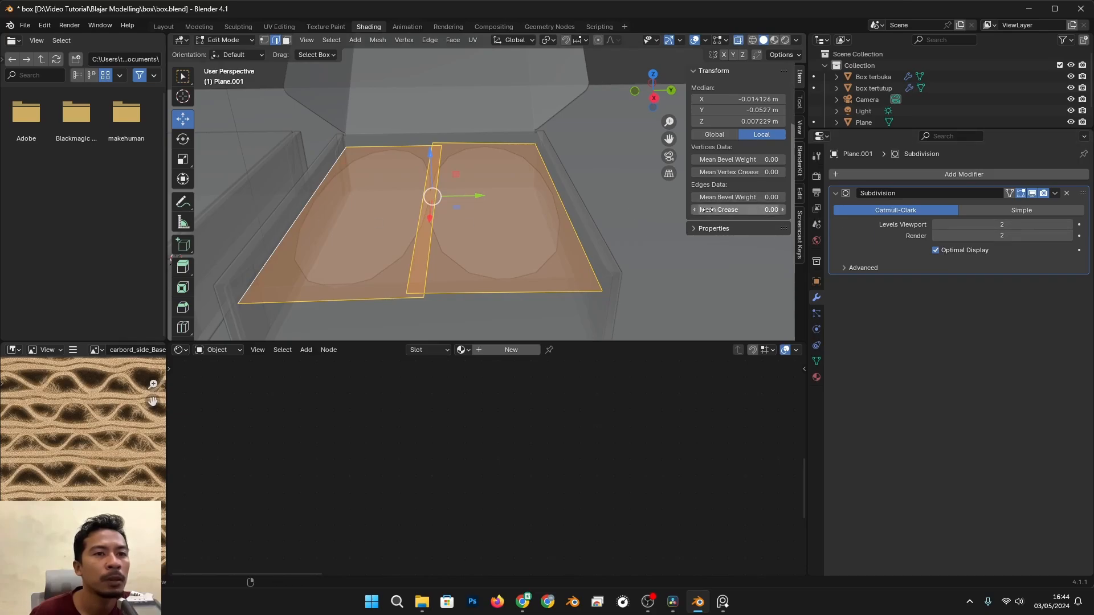
drag(706, 209, 780, 209)
Add an edge loop near the sheet's side farthest from the closed box and lower that outer edge to about -0.126 m local Z
key(alt+z)
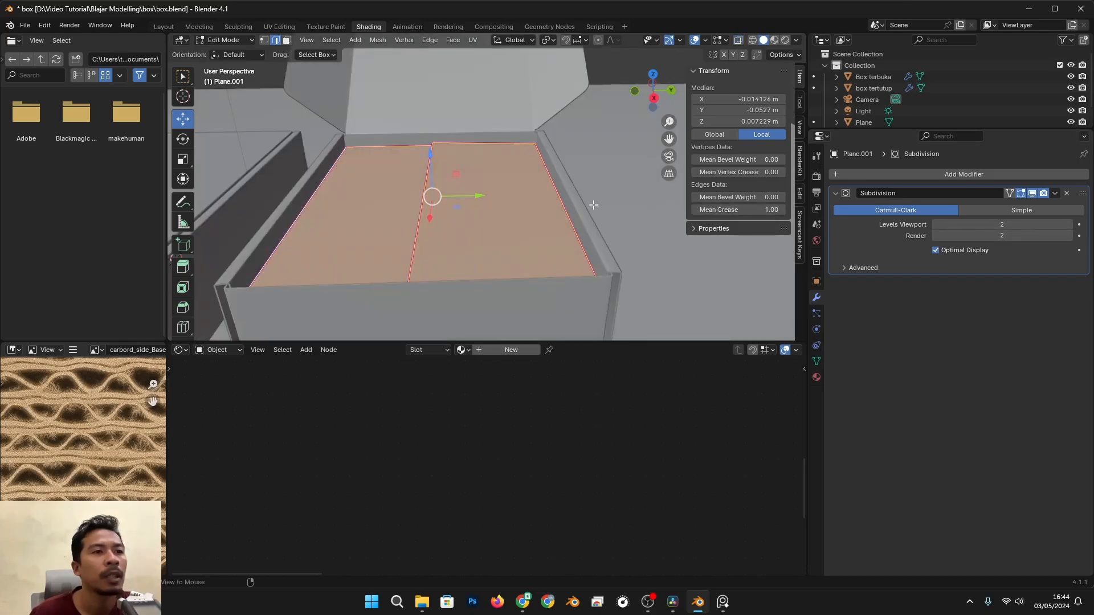
key(alt+z)
key(alt+z)
click(503, 152)
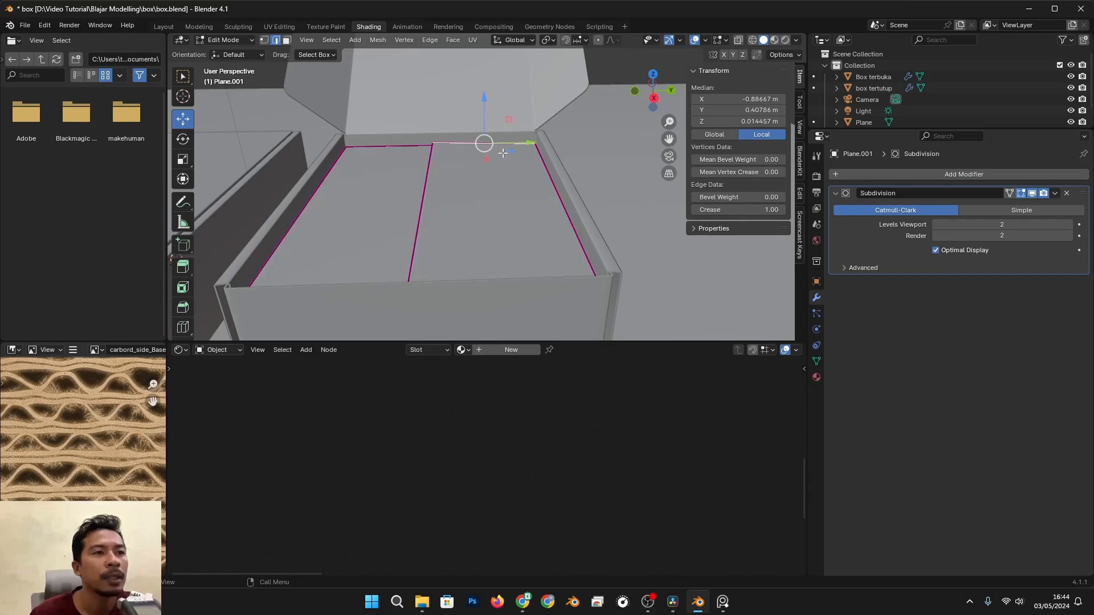
drag(484, 145, 545, 131)
right_click(545, 131)
click(570, 182)
middle_drag(570, 183, 563, 161)
drag(564, 155, 567, 170)
middle_drag(463, 185, 424, 228)
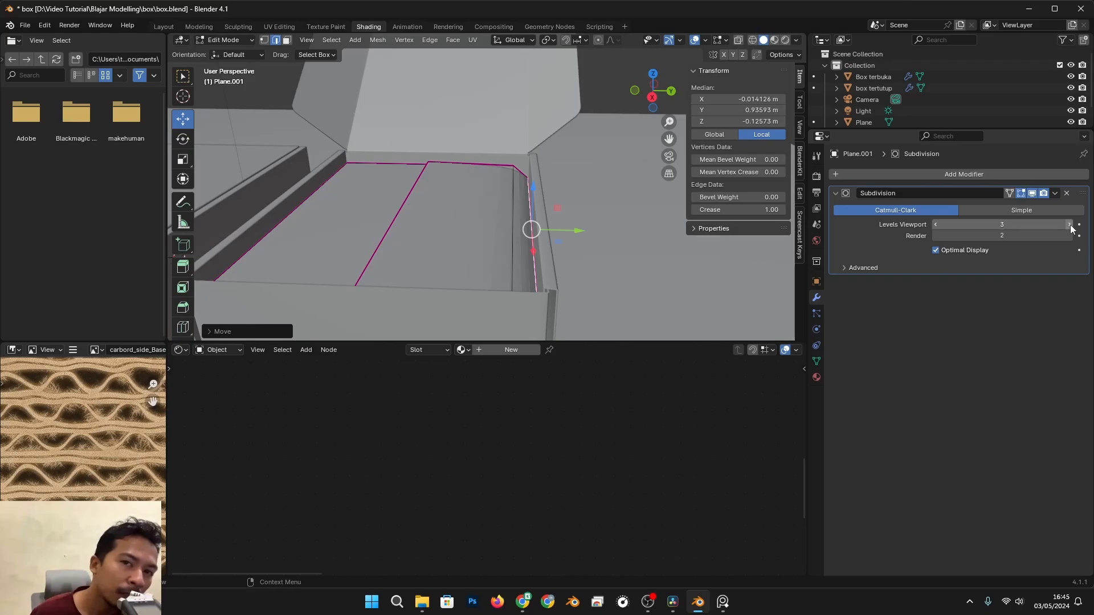
Add an edge loop near the sheet's side beside the closed box and lower that outer edge along Z
middle_drag(450, 212, 495, 230)
key(Tab)
key(Tab)
click(322, 213)
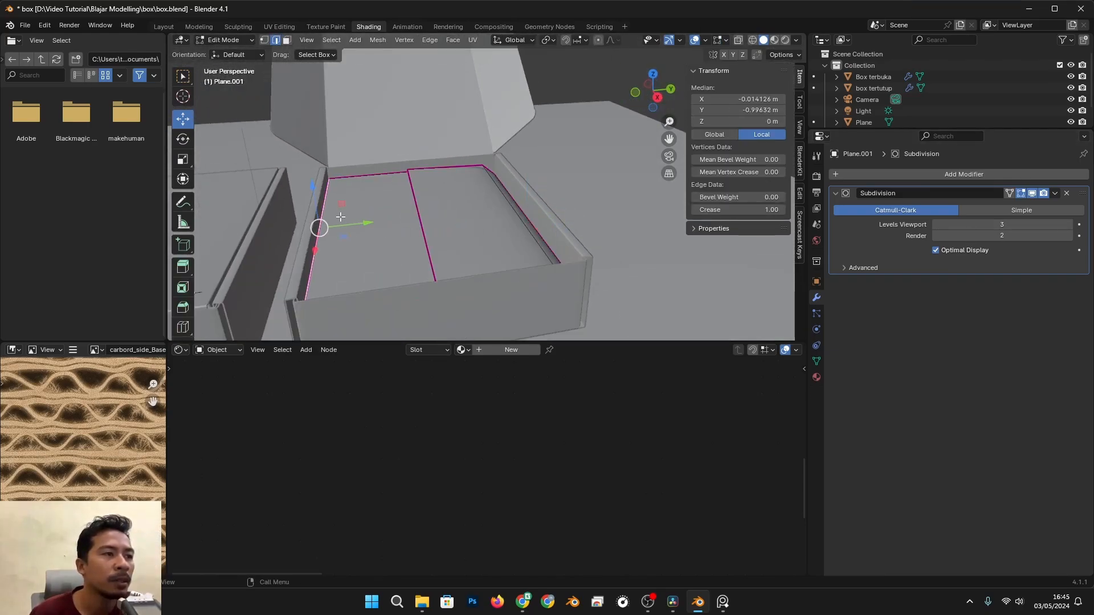
click(345, 181)
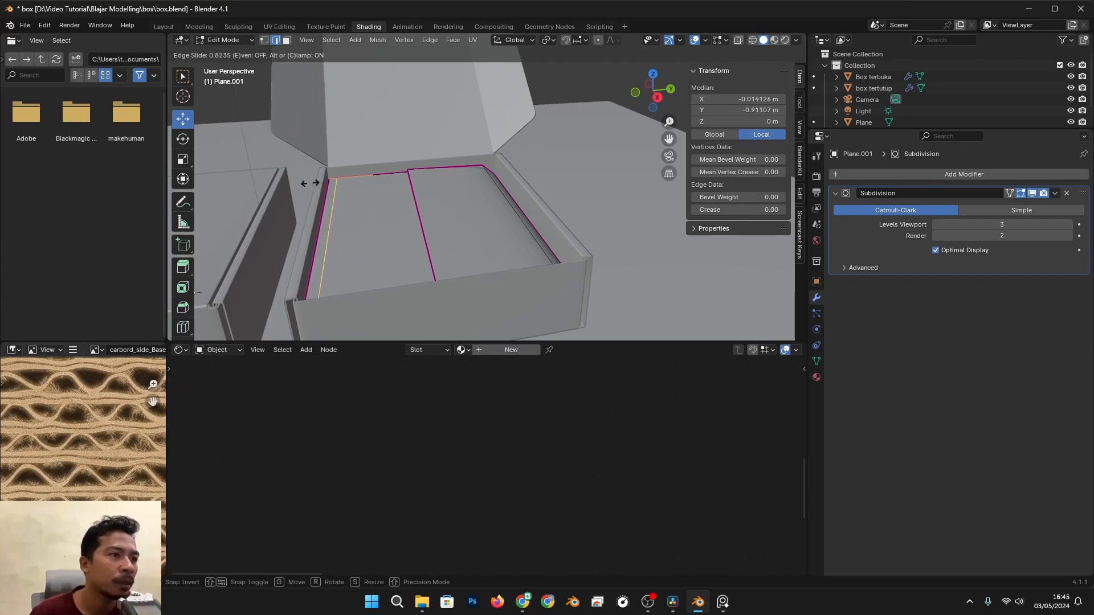
click(323, 209)
drag(314, 185, 314, 202)
Leave Edit Mode, display the scene in rendered shading and apply Shade Smooth to the sheet
key(Tab)
scroll(347, 201, down, 1)
middle_drag(422, 224, 443, 249)
click(784, 39)
right_click(497, 214)
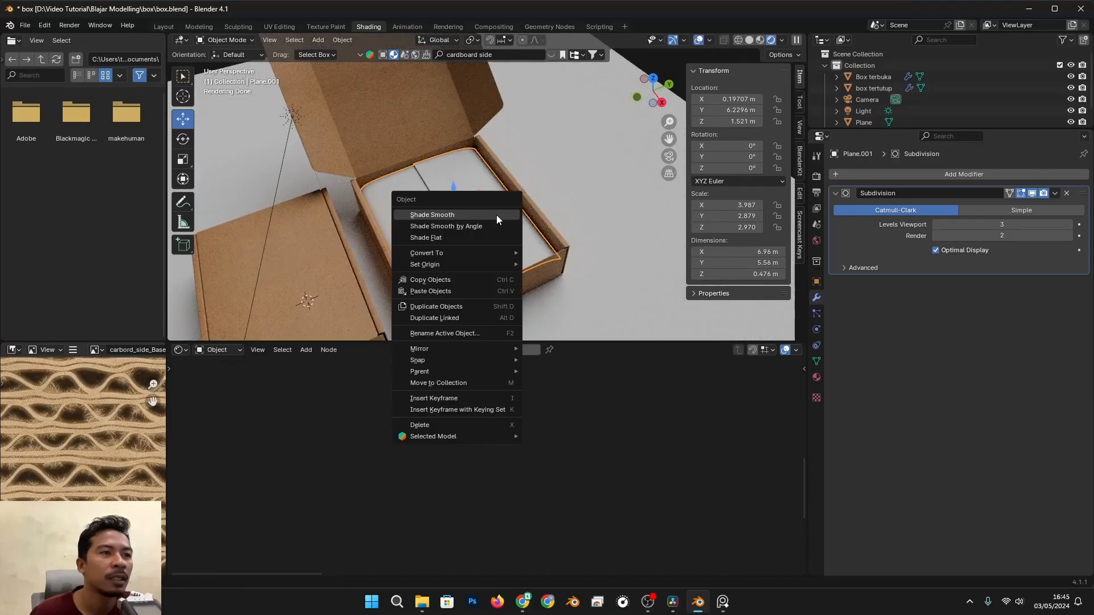
click(479, 215)
Inspect the sheet's centre fold and rounded sides up close from several angles in the render preview
scroll(593, 237, up, 2)
middle_drag(614, 242, 607, 253)
click(605, 170)
scroll(570, 199, up, 1)
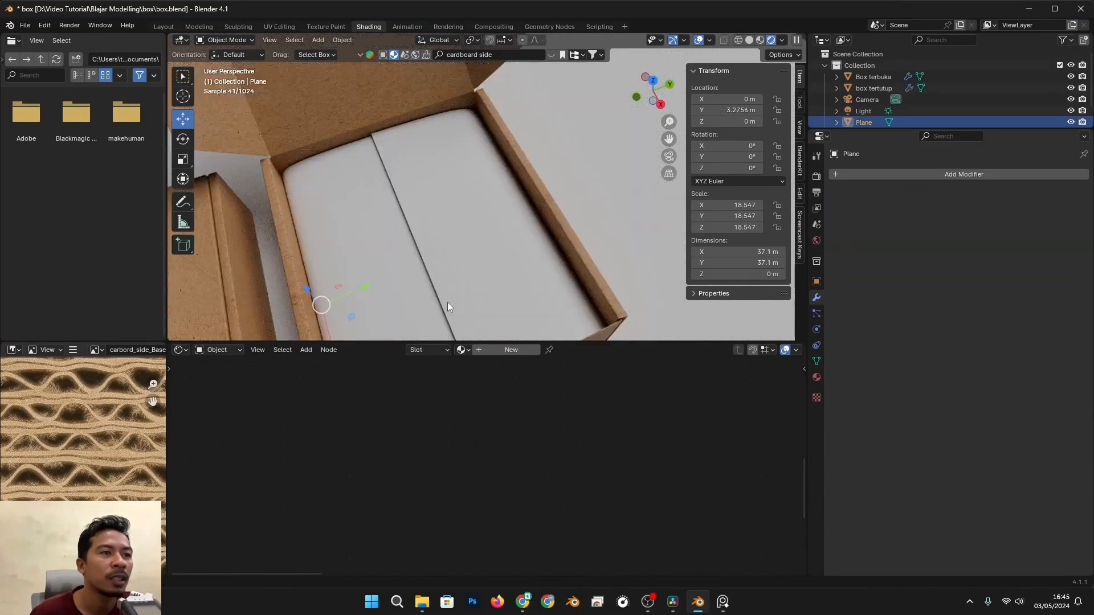
middle_drag(446, 302, 575, 250)
scroll(590, 252, up, 2)
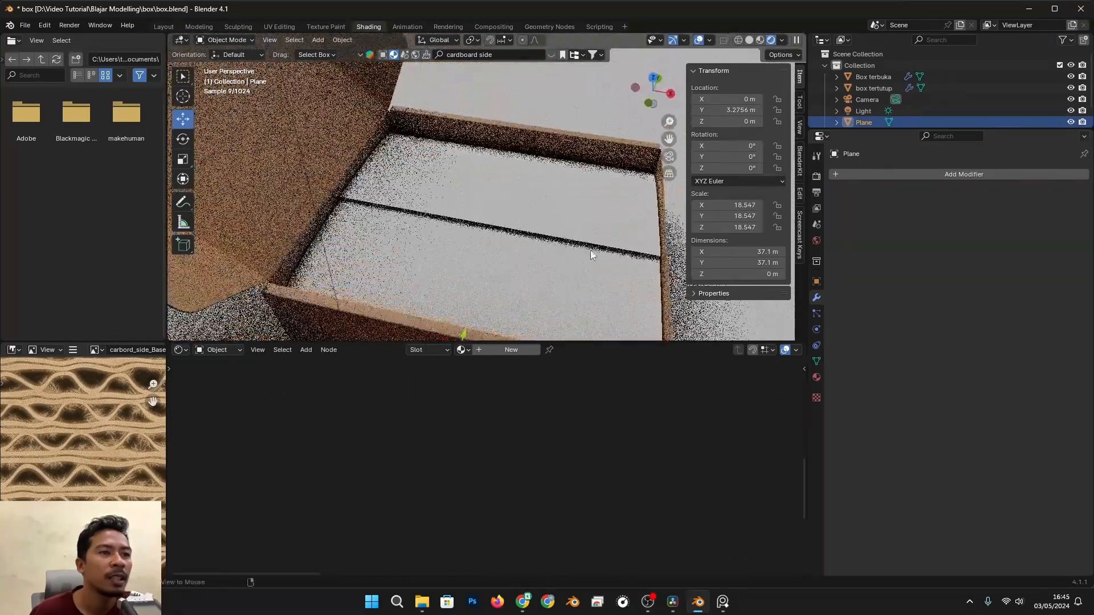
middle_drag(511, 230, 450, 259)
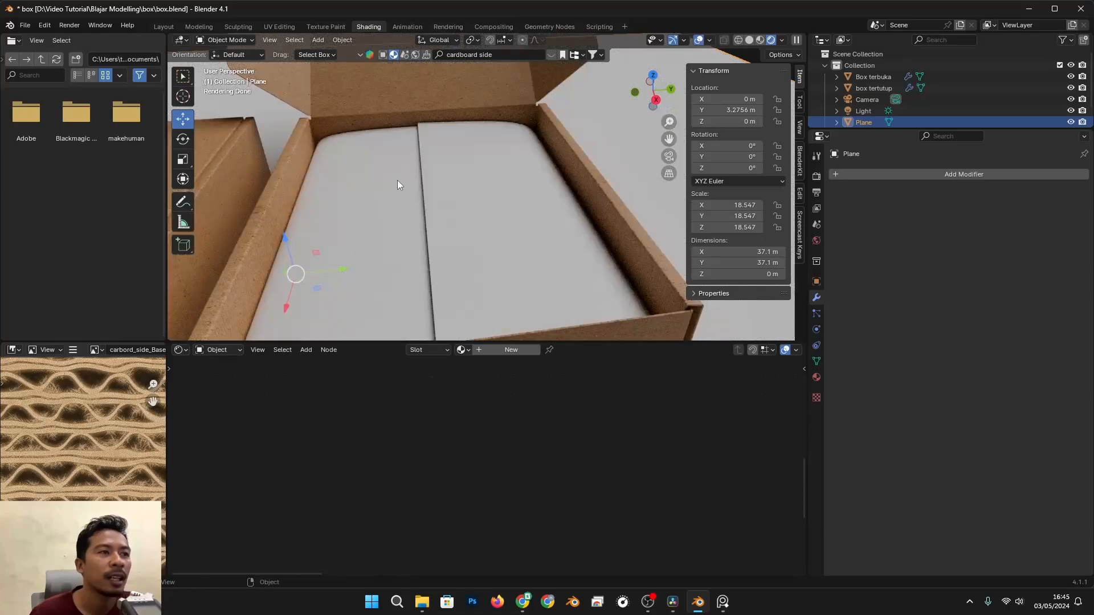
Return to solid X-ray shading and raise the sheet's inner edge loop beside the closed box to about 0.036 m local Z
key(z)
click(513, 176)
key(alt+z)
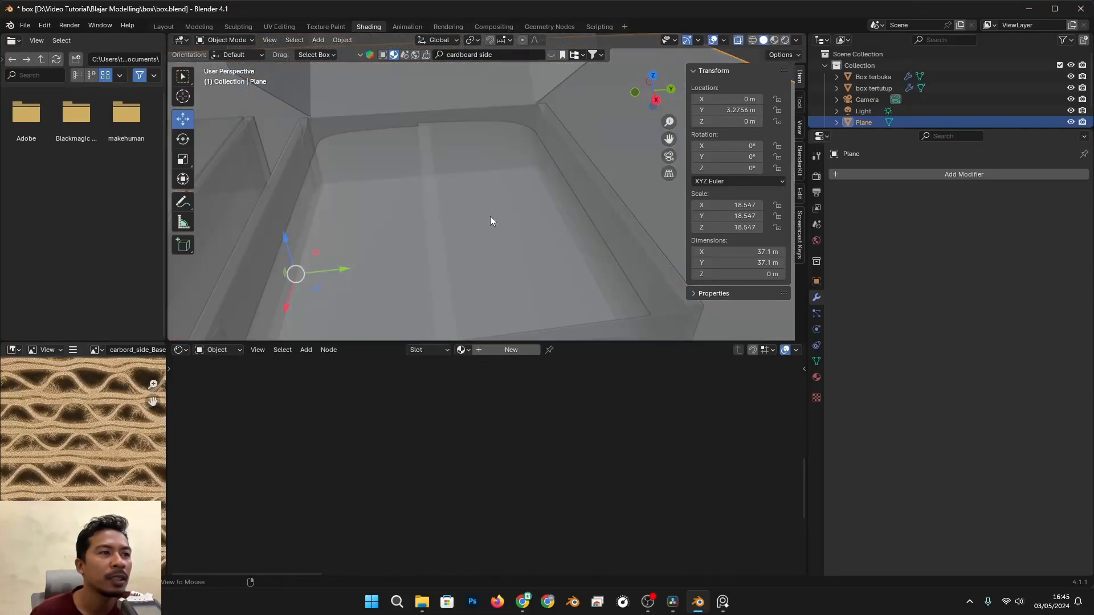
key(alt+z)
key(alt+z)
middle_drag(470, 230, 463, 206)
click(409, 182)
key(Tab)
shift+middle_drag(403, 173, 445, 175)
click(396, 195)
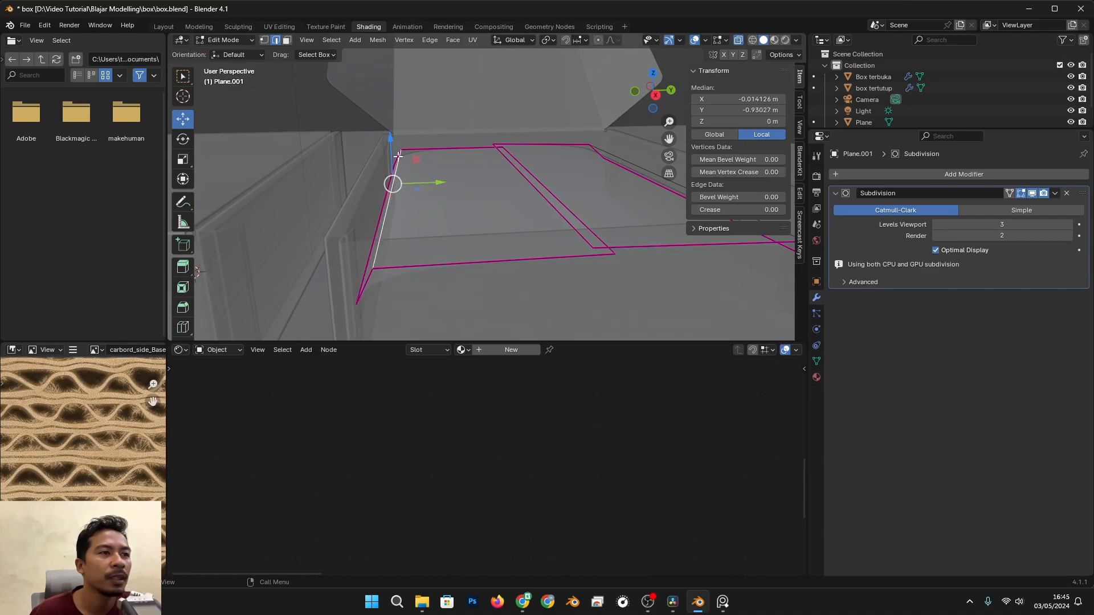
drag(395, 143, 395, 135)
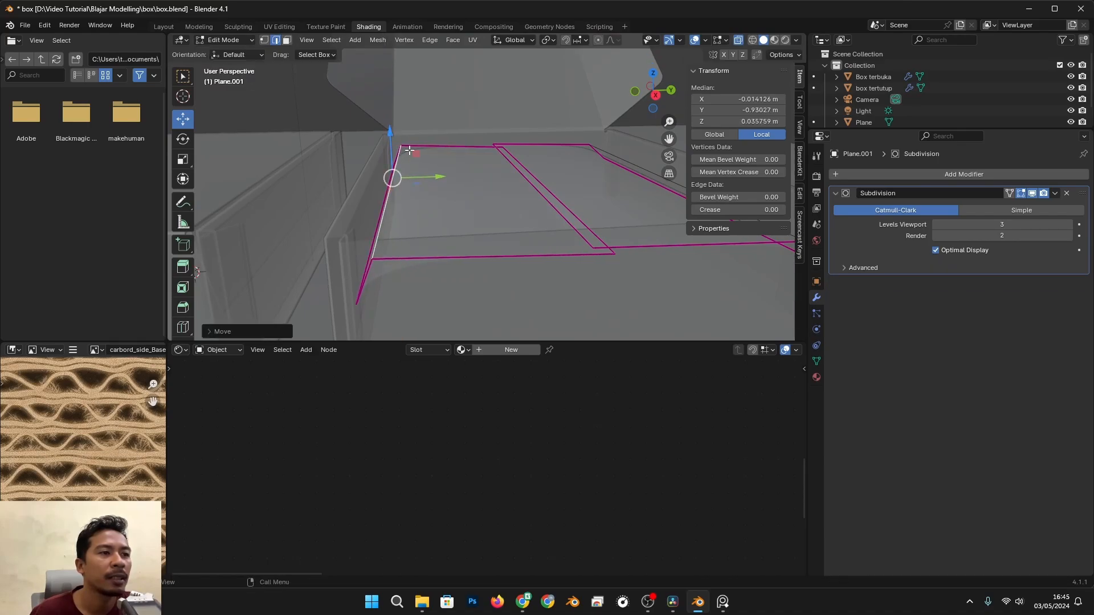
Add two edge loops across the half nearest the closed box and raise the one nearer the fold to about 0.044 m local Z
key(g)
key(g)
click(494, 232)
drag(507, 175, 470, 183)
click(501, 230)
click(471, 231)
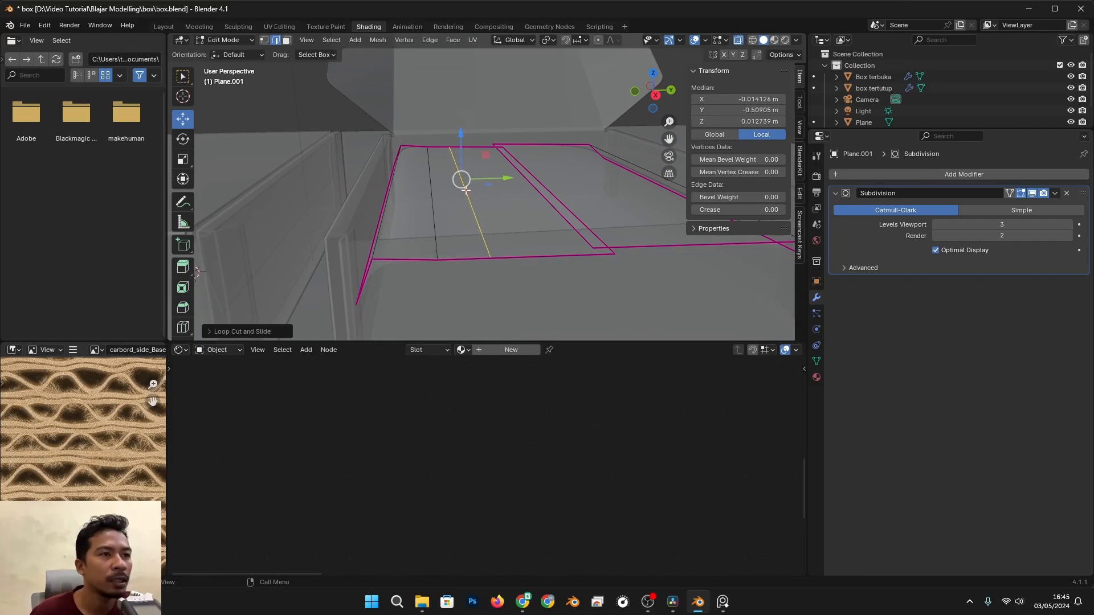
drag(462, 136, 462, 132)
scroll(464, 134, down, 4)
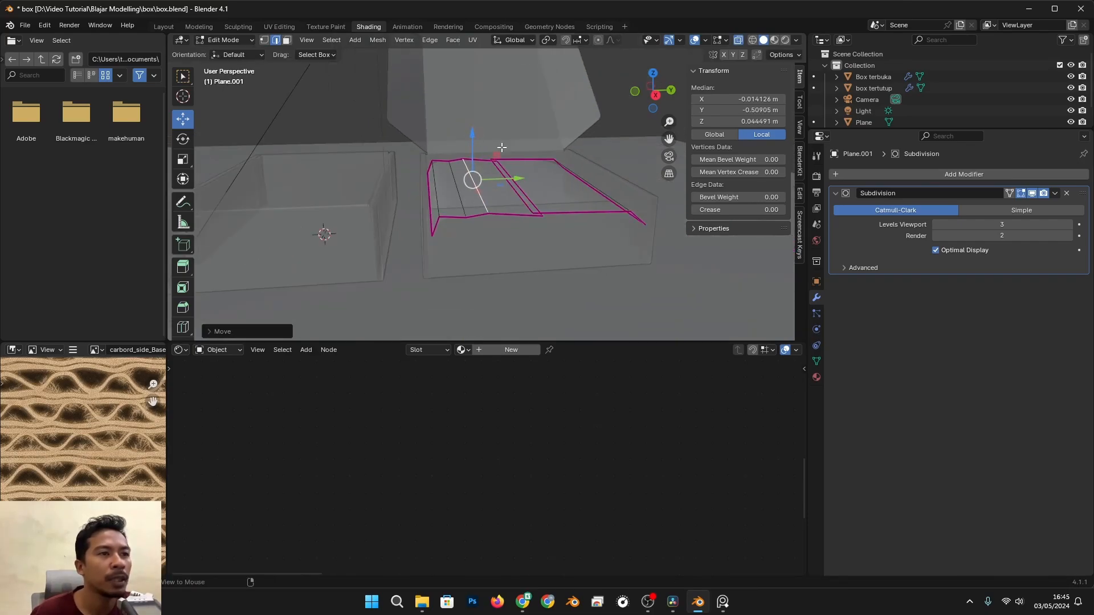
key(alt+z)
Add an edge loop across the half farthest from the closed box, between the centre fold and its outer loop
middle_drag(500, 147, 516, 213)
key(Tab)
scroll(559, 240, up, 1)
key(Tab)
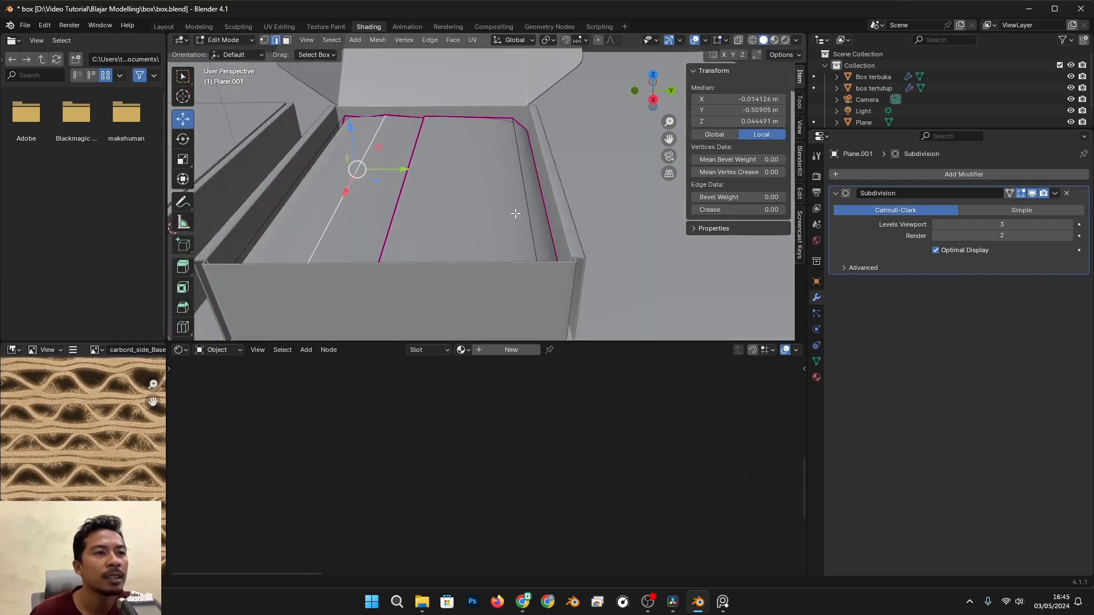
click(483, 116)
click(493, 114)
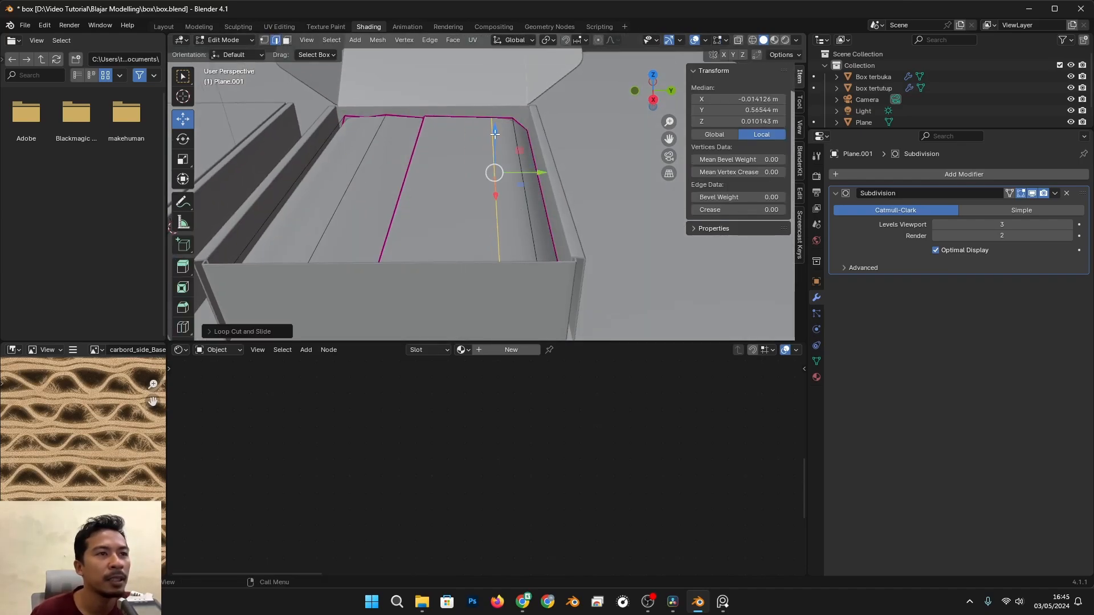
Leave Edit Mode and preview the reshaped sheet in rendered shading with the sheet deselected
key(Tab)
middle_drag(495, 134, 543, 221)
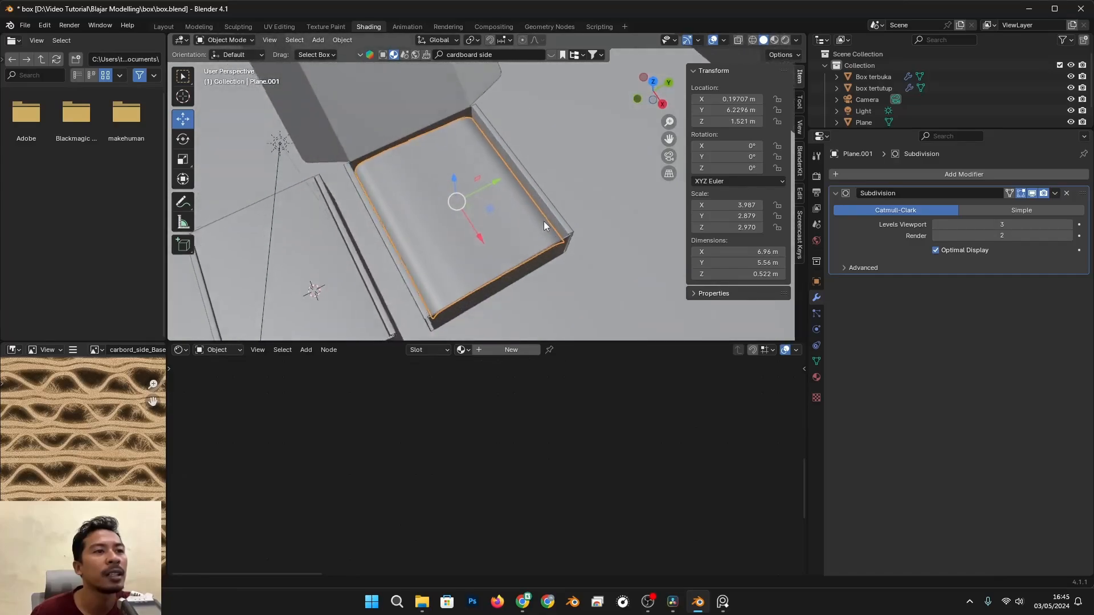
click(785, 40)
click(602, 190)
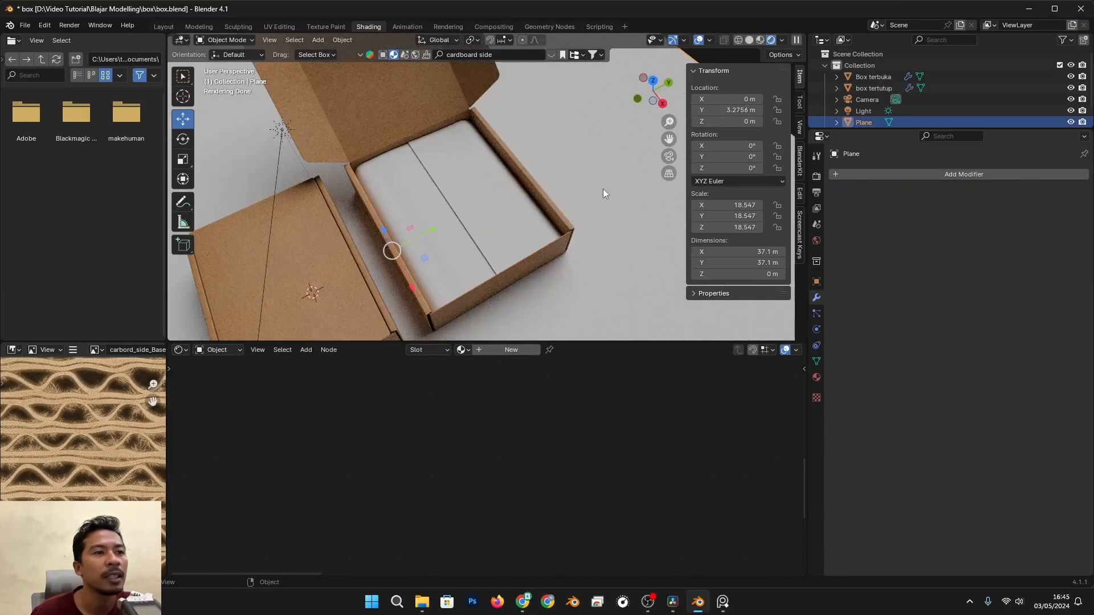
Switch to solid shading and lower the sheet's centre fold edge slightly along Z in Edit Mode
middle_drag(603, 189, 551, 245)
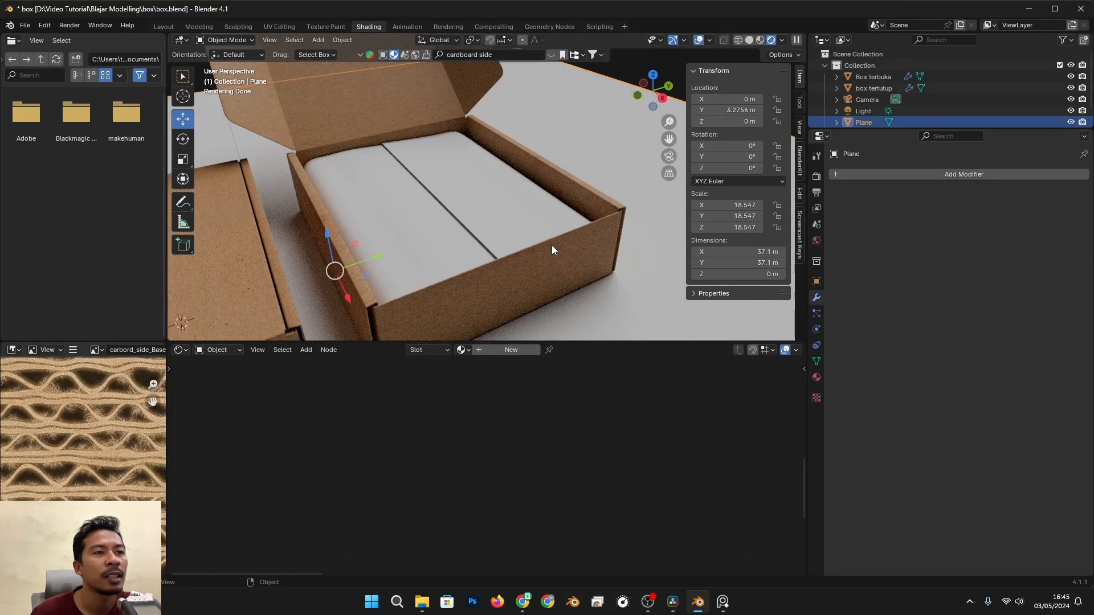
key(z)
click(550, 209)
click(513, 202)
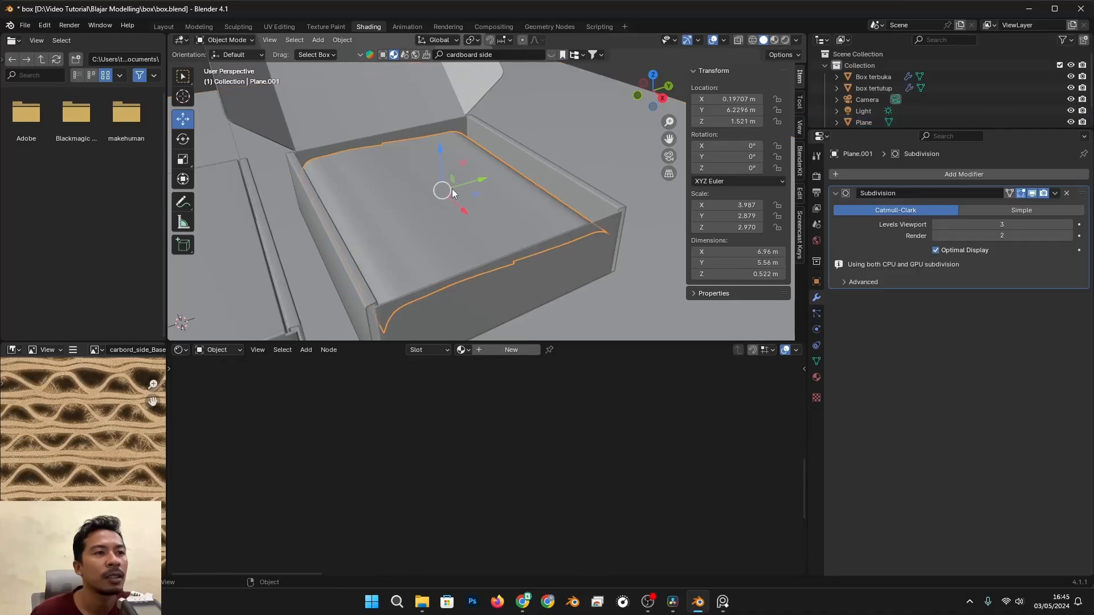
key(Tab)
scroll(424, 189, up, 3)
middle_drag(423, 190, 390, 161)
drag(394, 131, 395, 128)
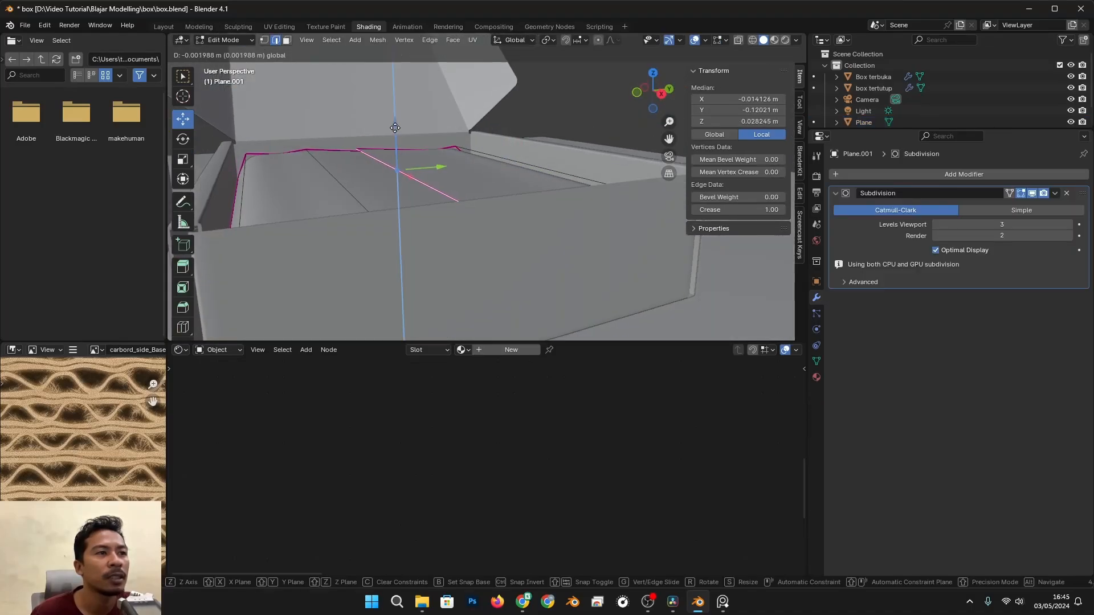
key(Tab)
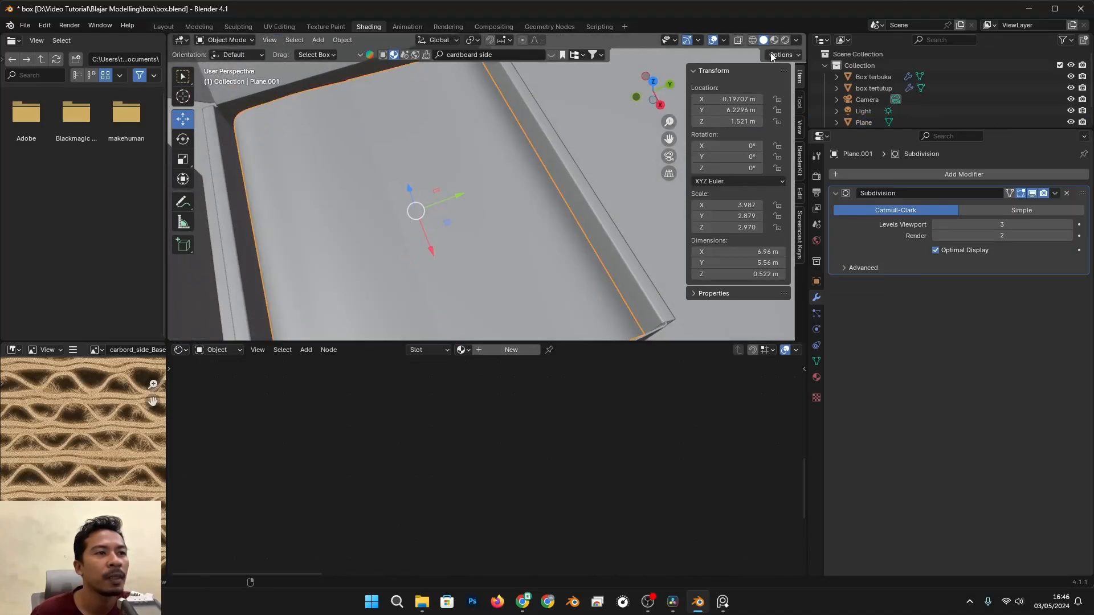
Preview the lowered centre fold in rendered shading with the sheet deselected
click(785, 40)
scroll(468, 193, down, 4)
click(576, 146)
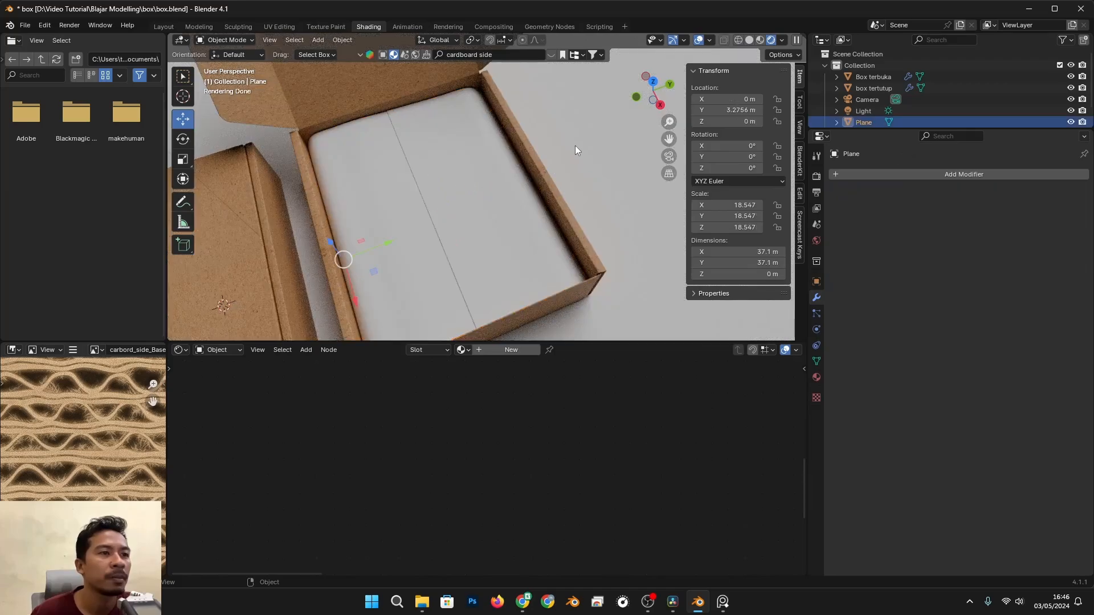
scroll(575, 146, down, 3)
middle_drag(570, 314, 593, 229)
scroll(592, 228, up, 4)
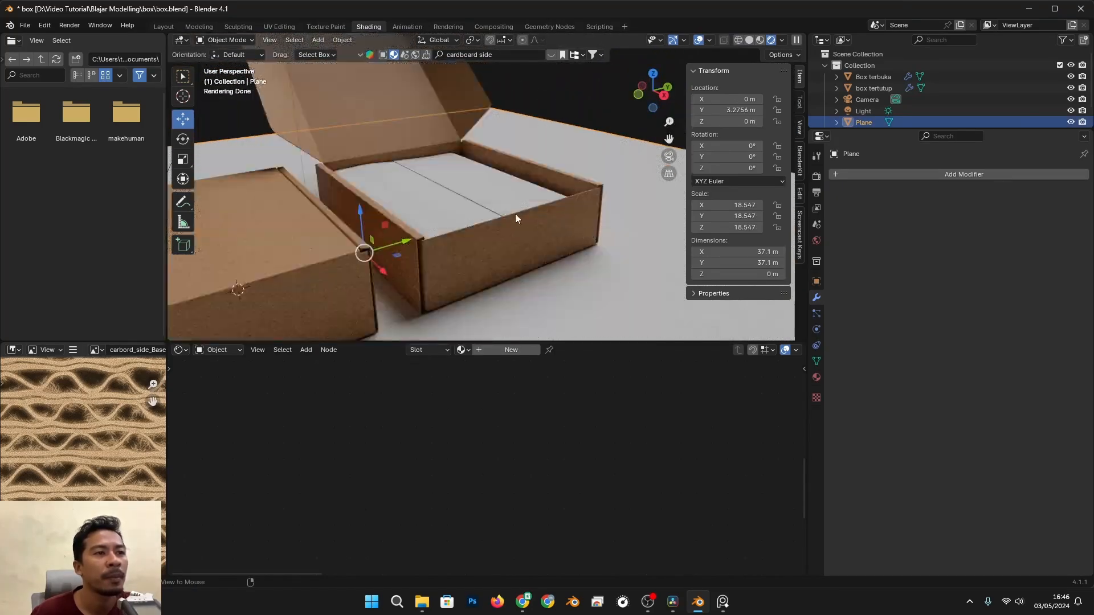
middle_drag(515, 213, 500, 232)
Lower the sheet's centre fold edge further, to about 0.02 m local Z, and return to Object Mode
click(477, 192)
scroll(475, 193, up, 2)
key(Tab)
drag(409, 152, 410, 150)
key(Tab)
middle_drag(558, 173, 557, 223)
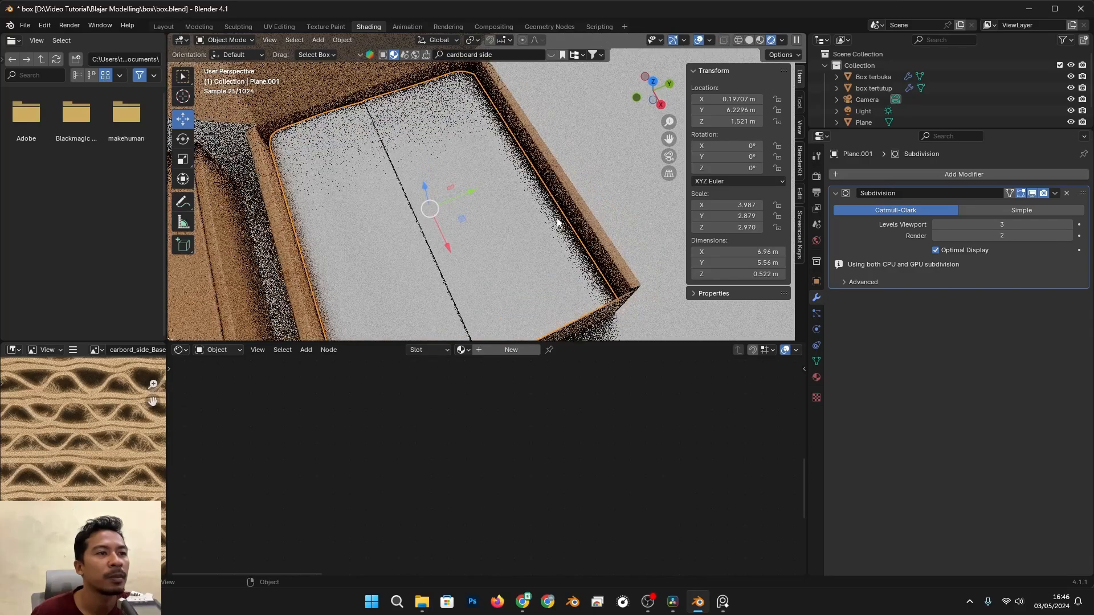
Check the lowered fold in the render with the sheet deselected, and show the sheet's material settings
scroll(557, 221, down, 2)
click(571, 154)
middle_drag(613, 162, 480, 230)
click(479, 178)
click(816, 377)
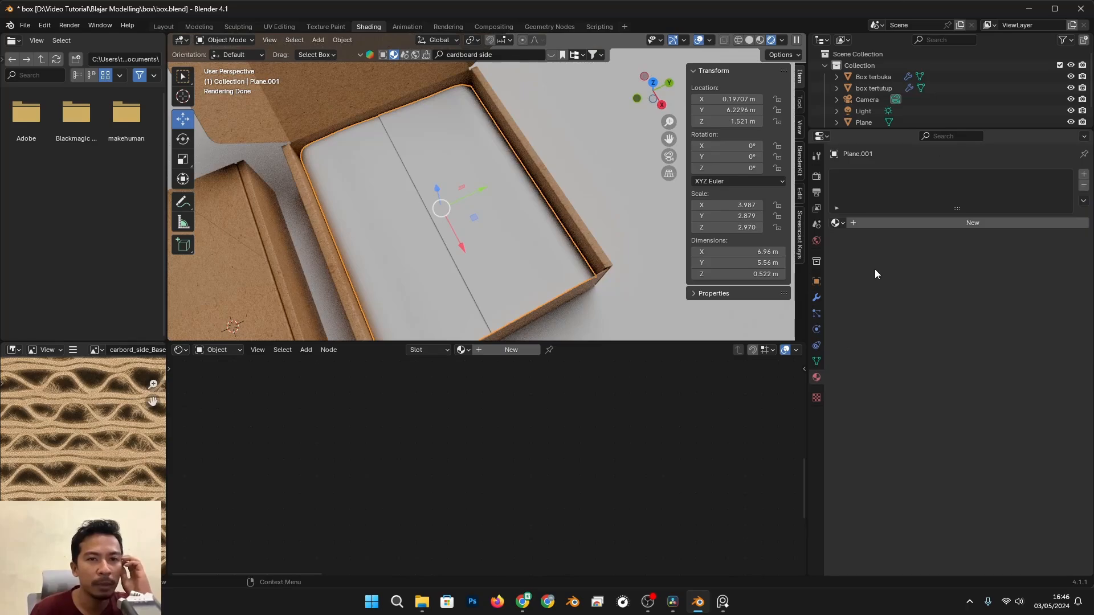
click(595, 153)
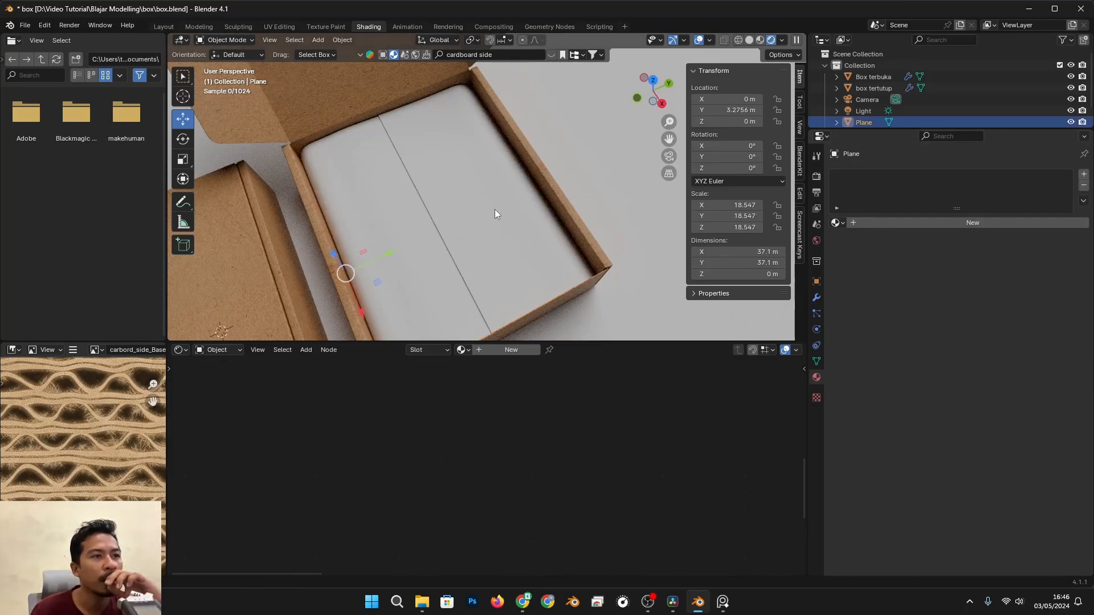
mouse_move(494, 210)
middle_down()
mouse_move(516, 176)
mouse_move(499, 197)
middle_up()
click(490, 197)
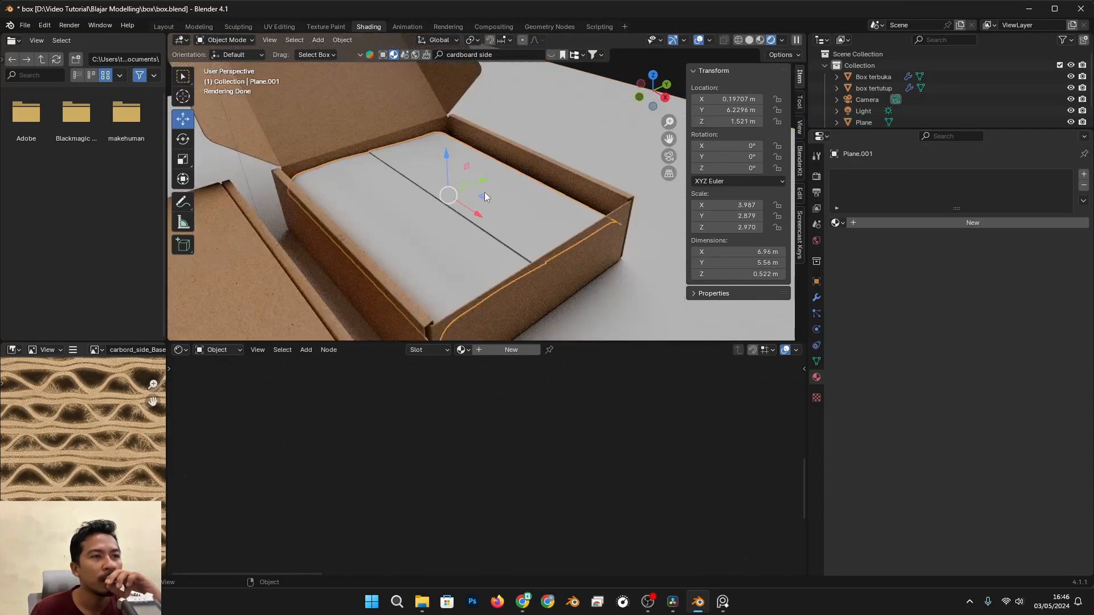
Enlarge the scene's object list and toggle the viewport visibility of the sheet Plane.001 off and on
drag(883, 131, 883, 343)
click(1071, 134)
click(1072, 134)
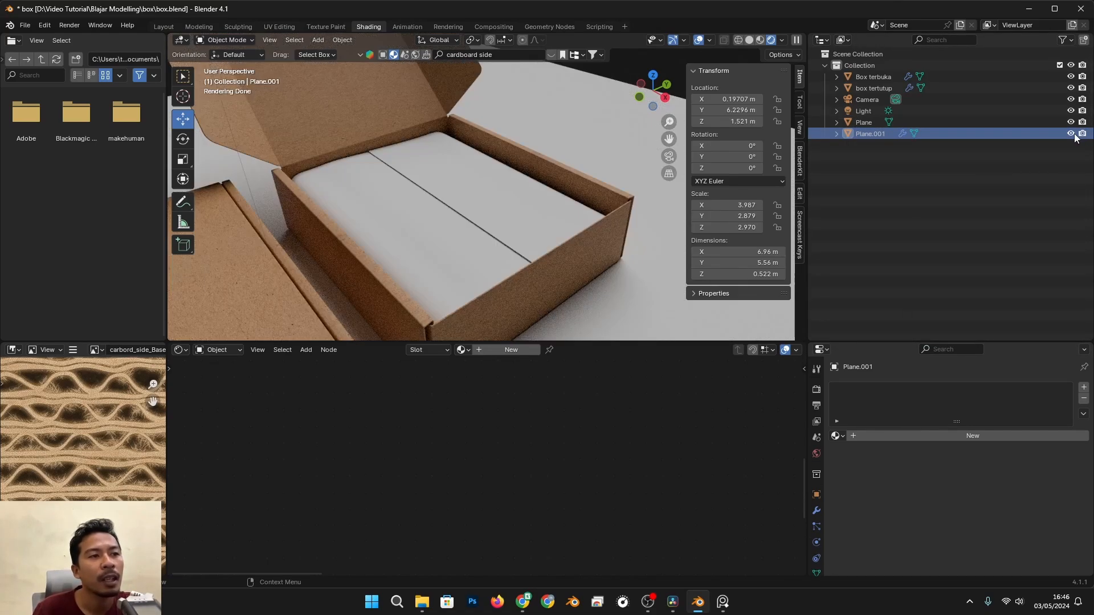
Snap the 3D cursor to the selected centre fold edge of the sheet and return to Object Mode
scroll(439, 195, up, 4)
scroll(439, 196, up, 2)
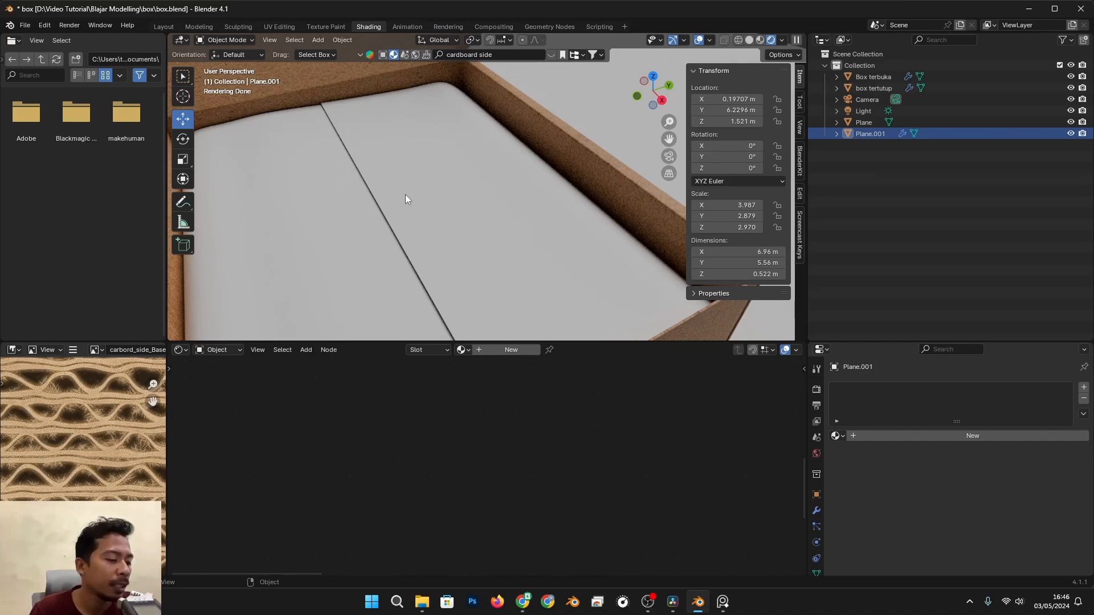
key(shift+a)
mouse_move(405, 194)
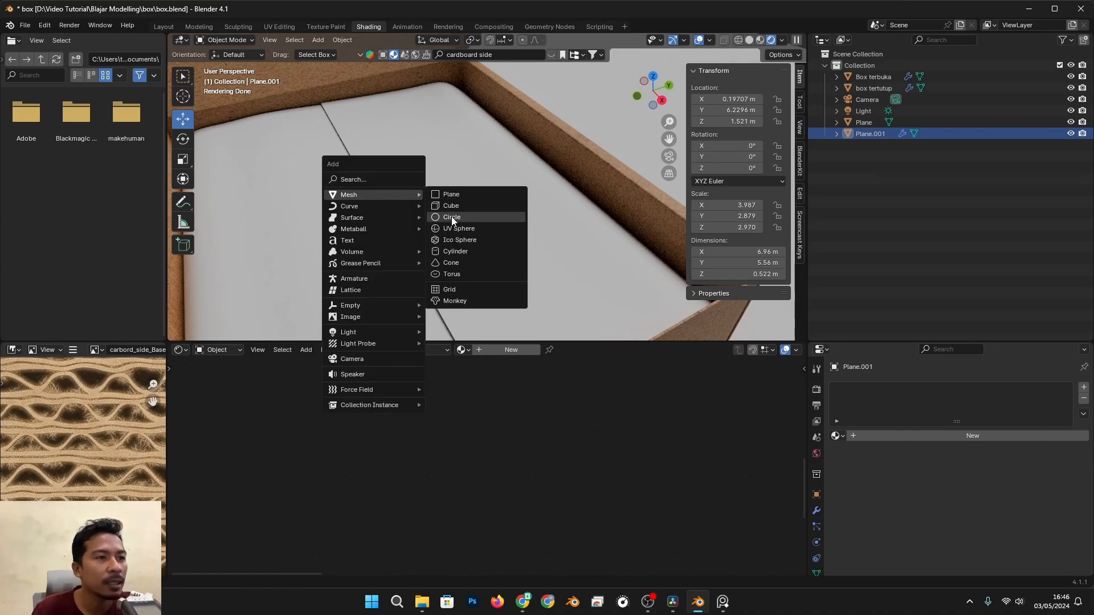
key(Tab)
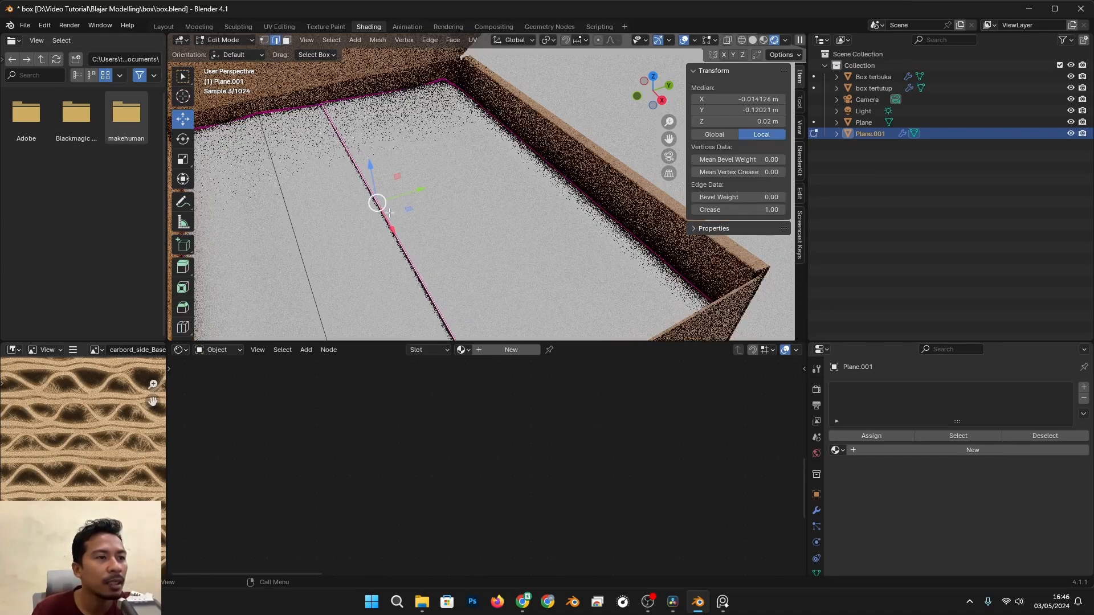
key(shift+s)
click(412, 251)
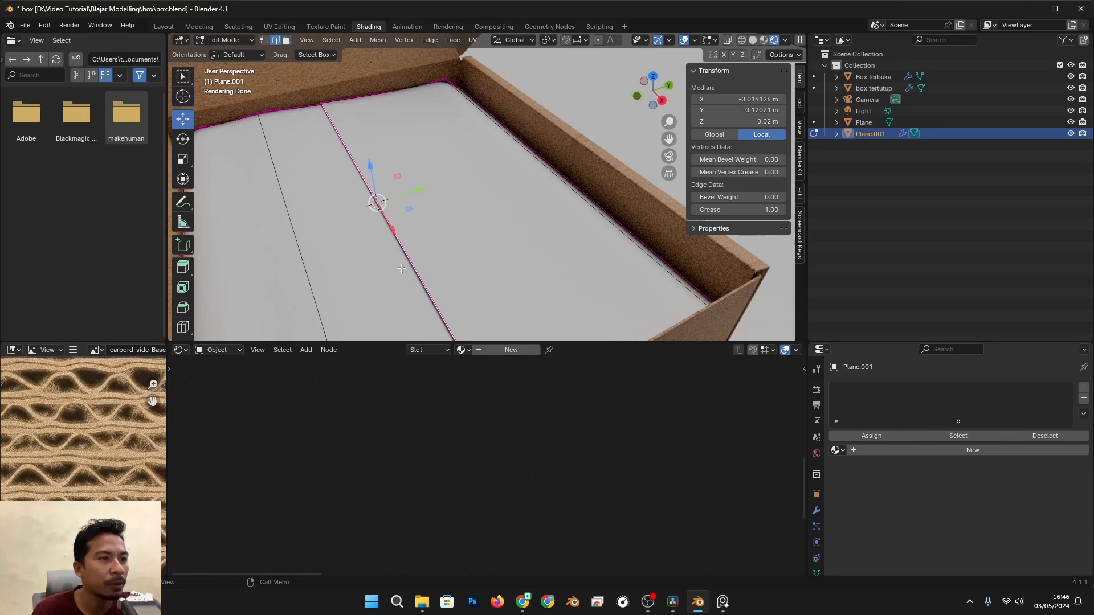
key(Tab)
Add a mesh circle with 16 vertices at the 3D cursor on the sheet's fold
scroll(432, 244, down, 1)
middle_drag(432, 244, 470, 199)
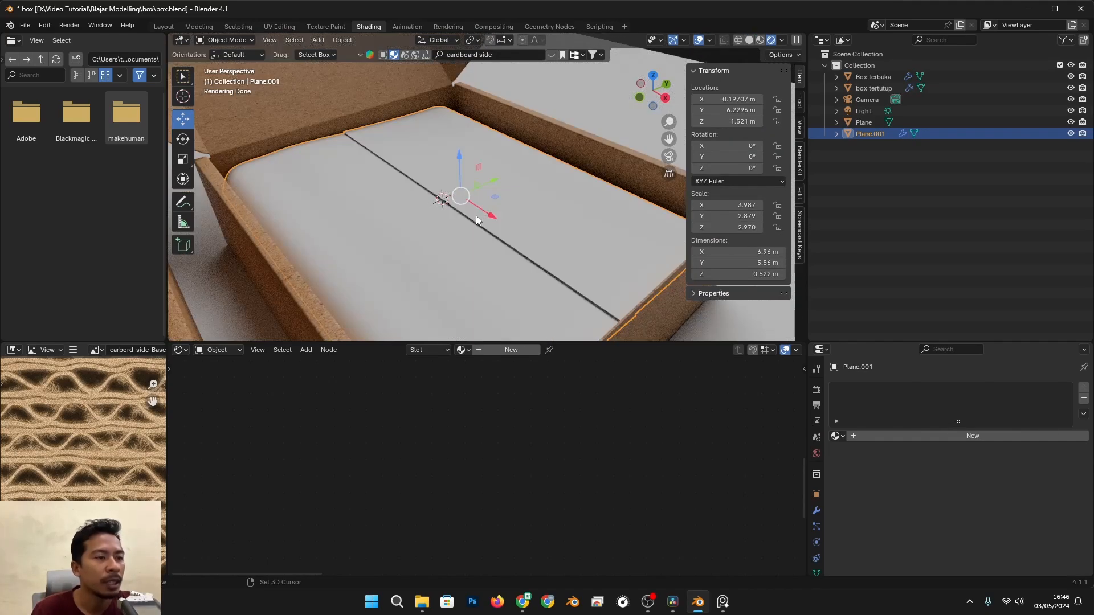
key(shift+s)
key(Escape)
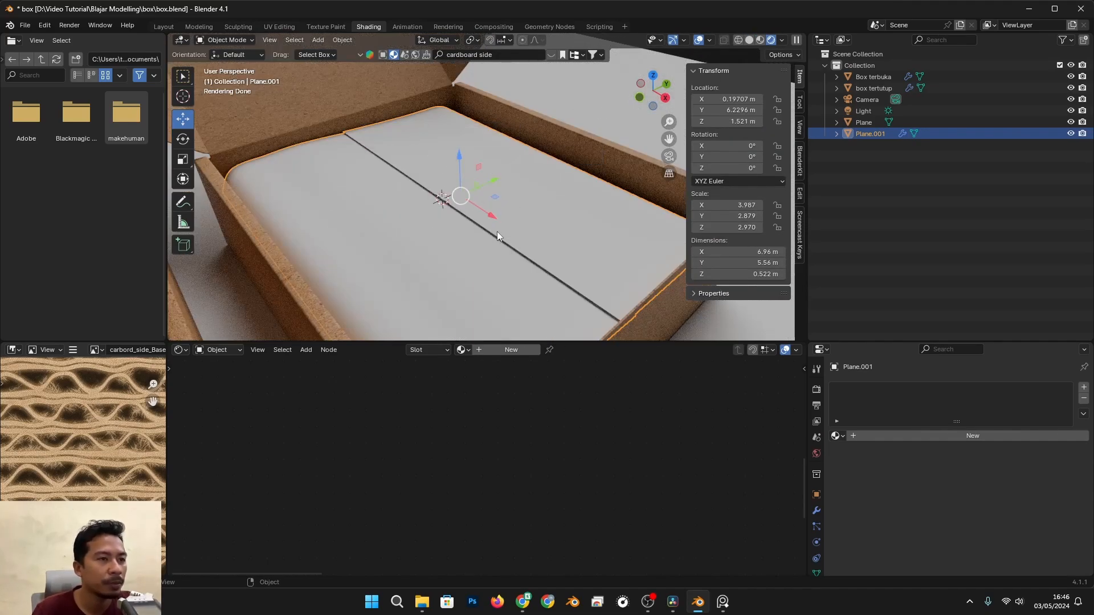
key(shift+a)
mouse_move(436, 227)
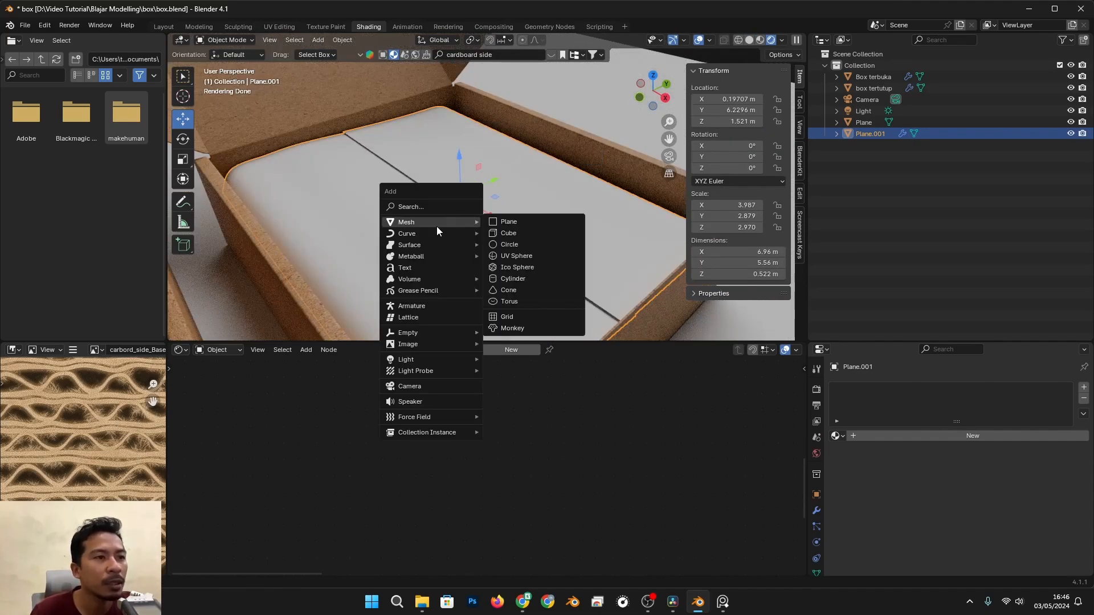
click(513, 245)
middle_drag(505, 214, 343, 269)
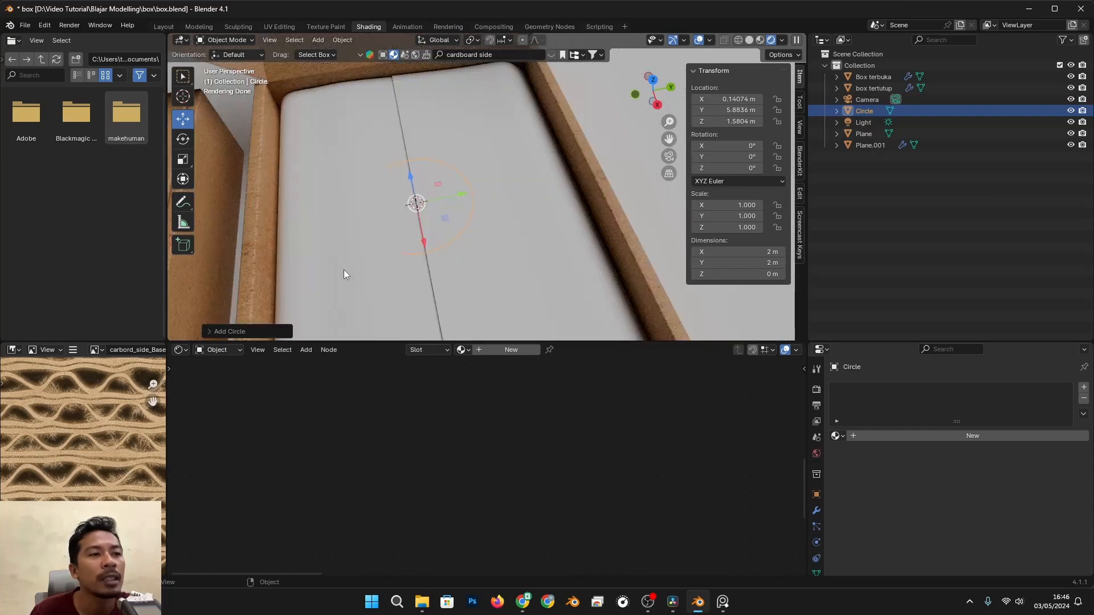
click(242, 332)
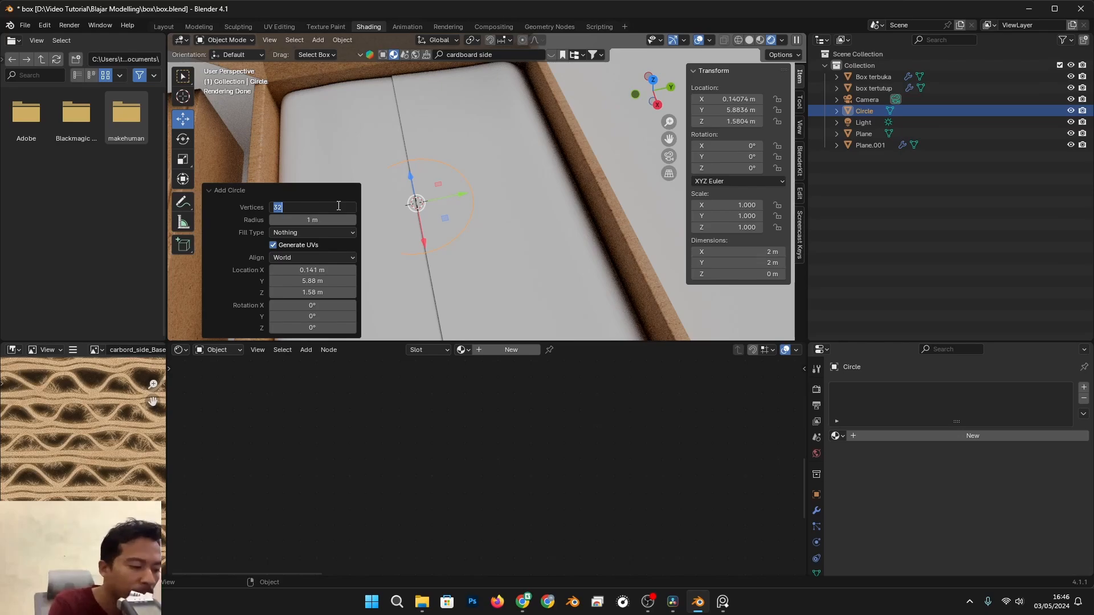
key(Return)
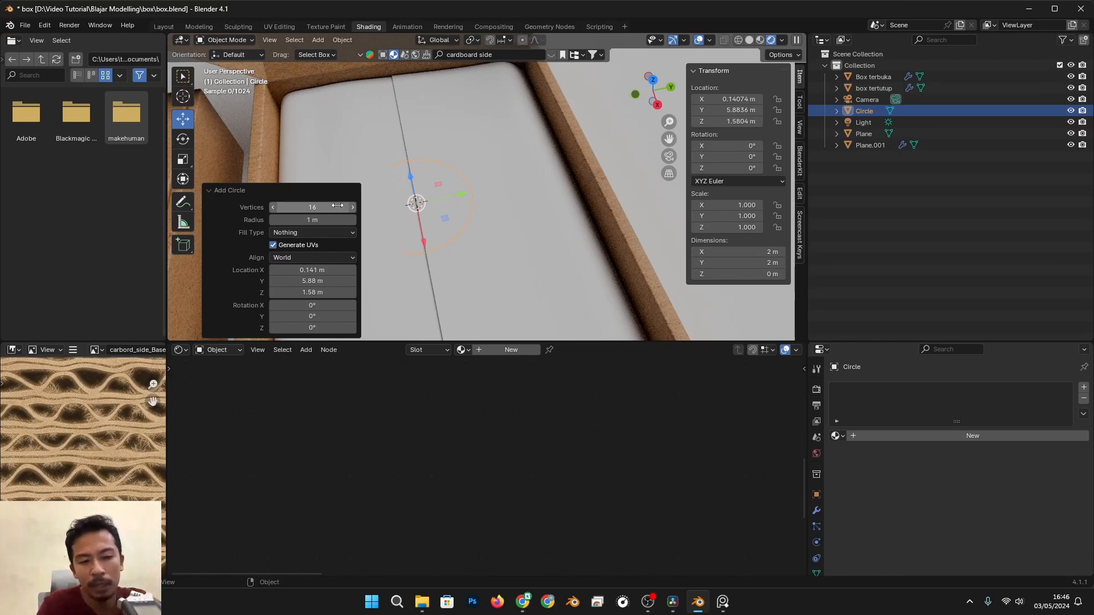
Enter Edit Mode on the circle with wireframe shading and vertex selection
key(Tab)
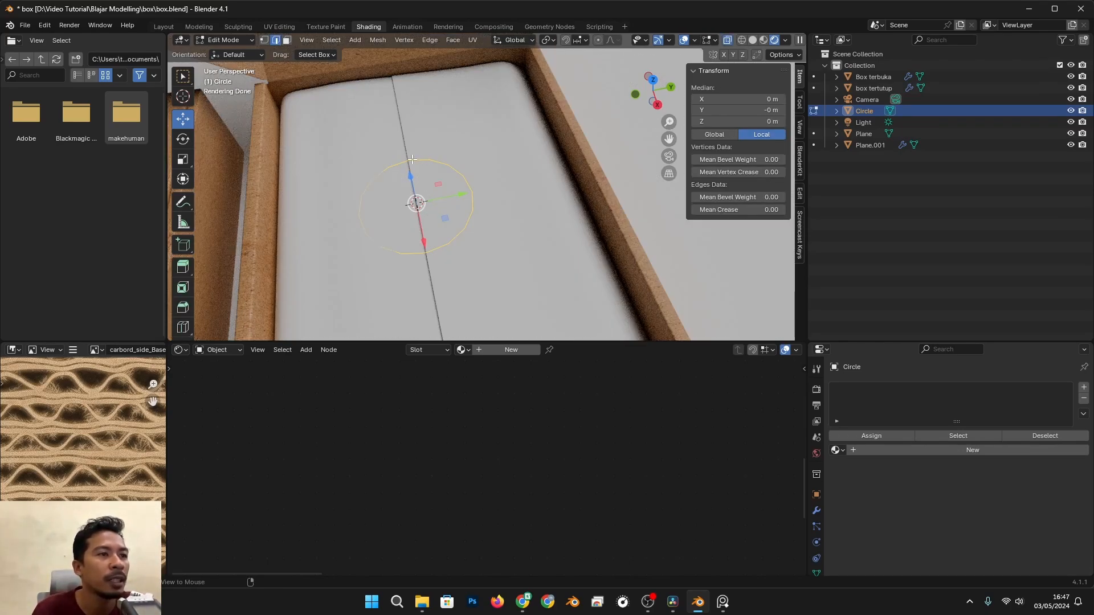
middle_drag(412, 159, 422, 165)
key(z)
click(360, 225)
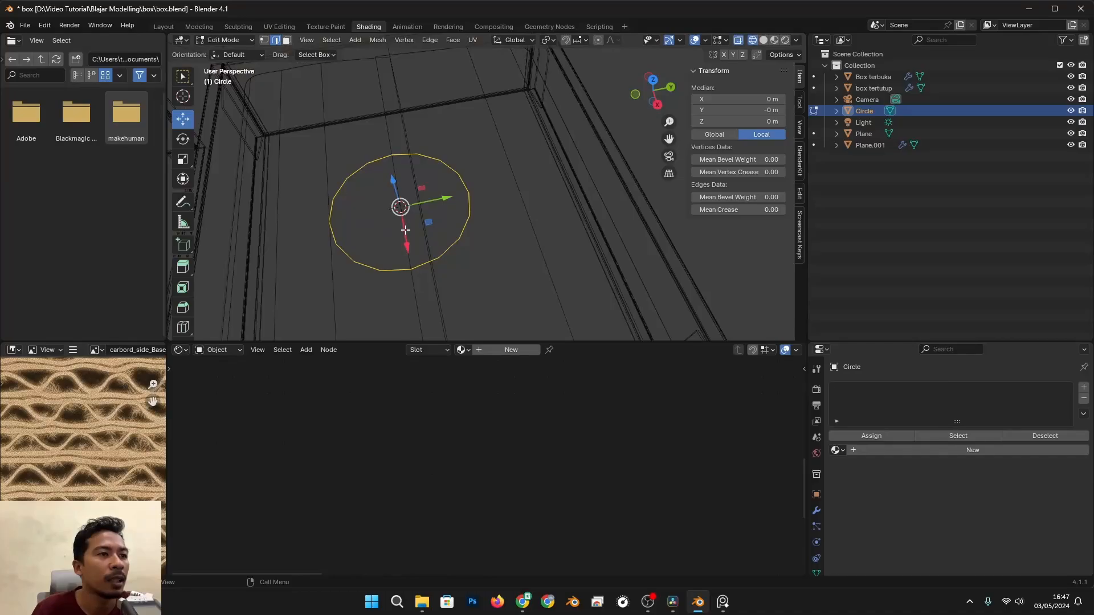
scroll(405, 229, up, 1)
shift+middle_drag(405, 230, 479, 235)
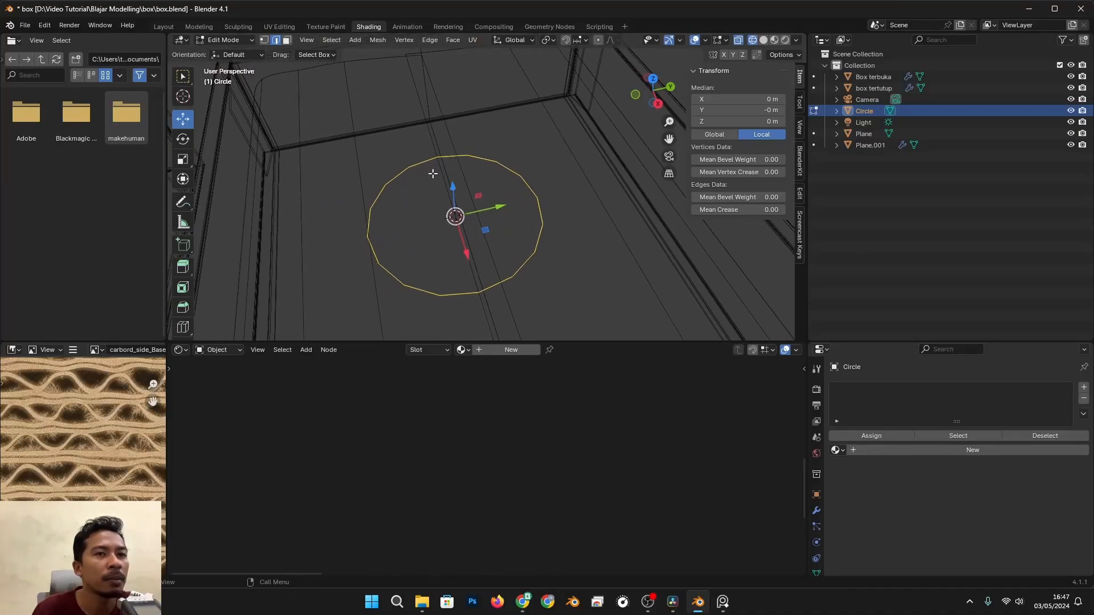
key(1)
Try to connect the circle's two opposite vertices along the fold line
click(431, 148)
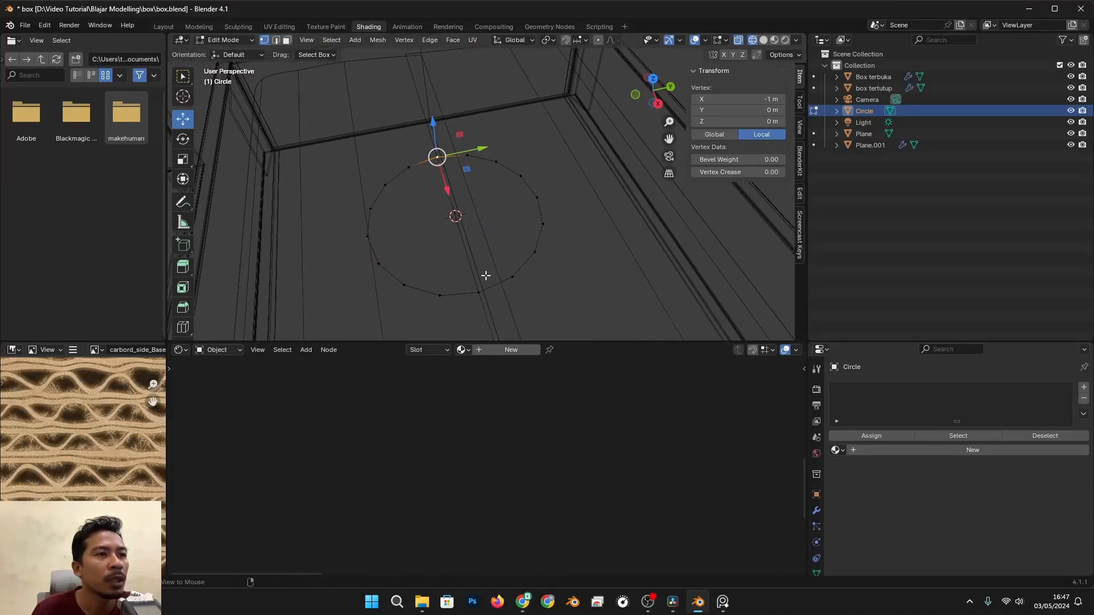
click(481, 292)
shift+click(439, 159)
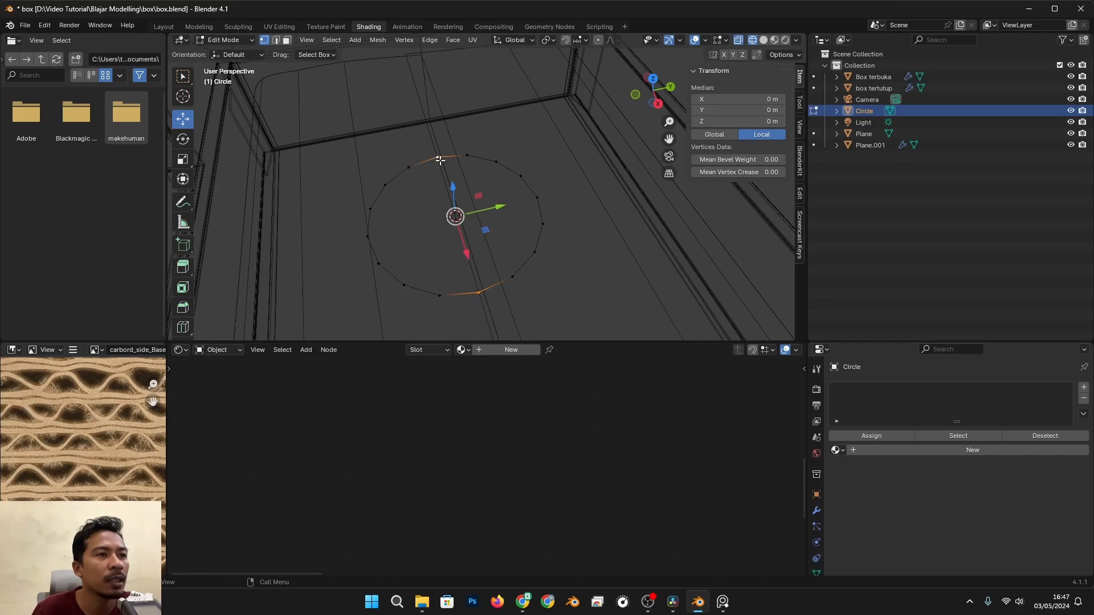
key(j)
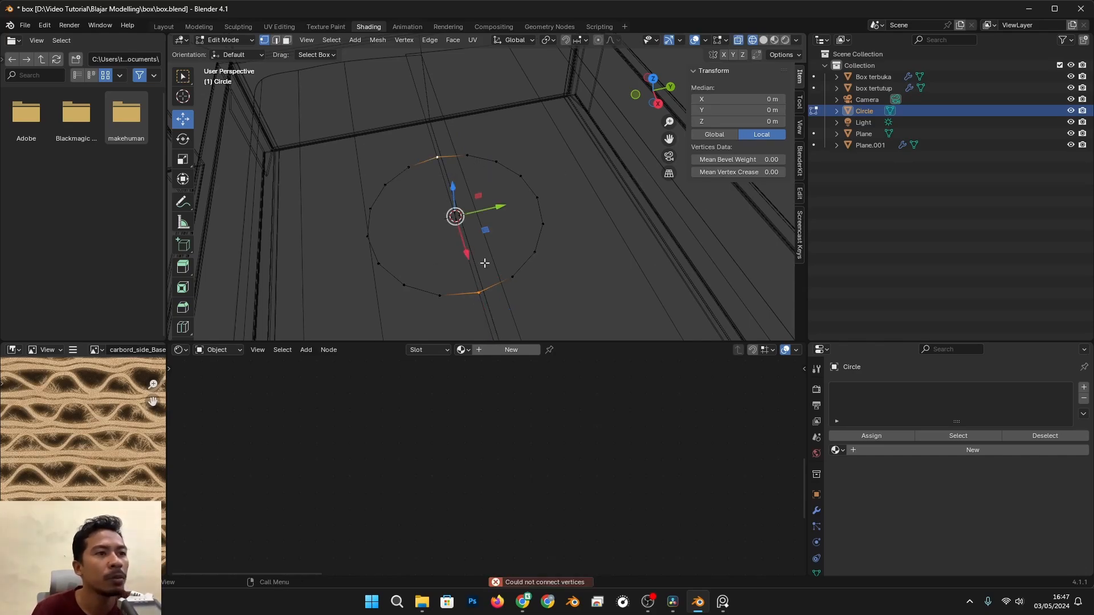
Fill the whole circle with a face and switch to solid X-ray shading
key(a)
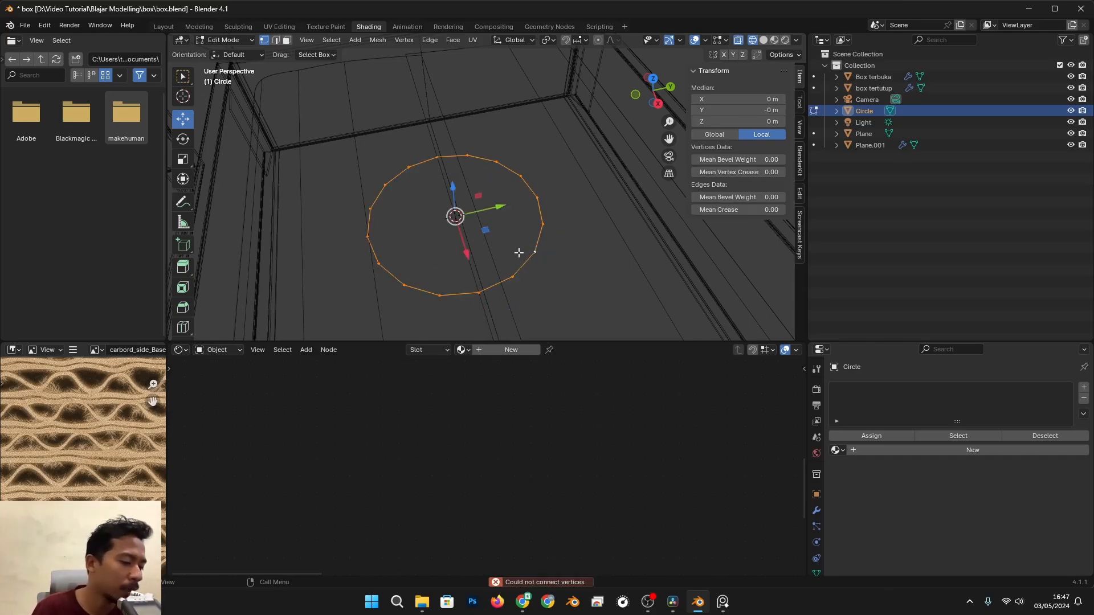
key(f)
key(alt+z)
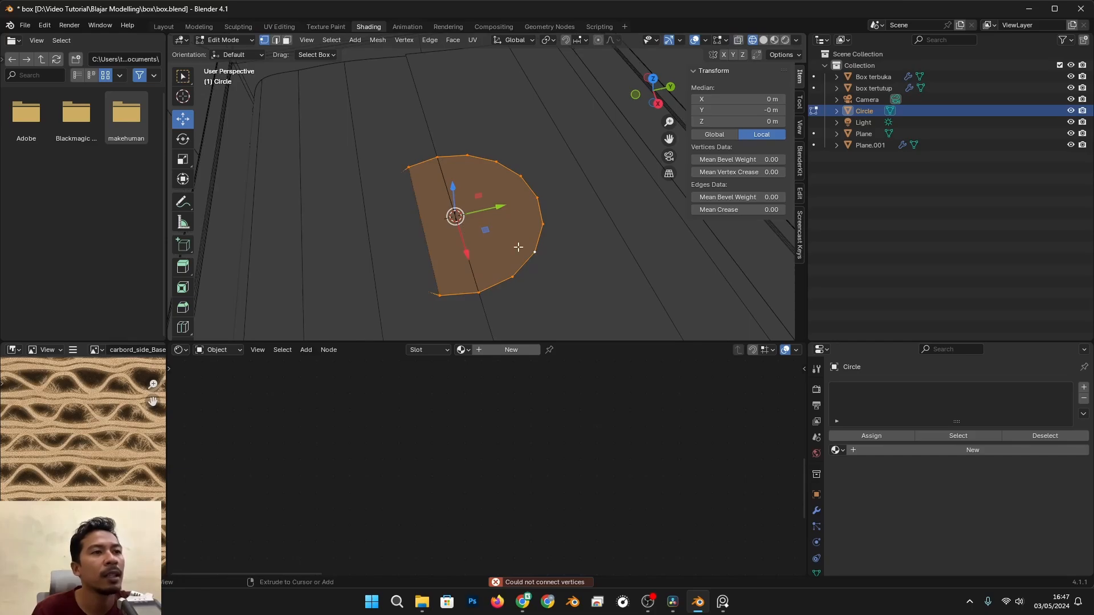
key(alt+z)
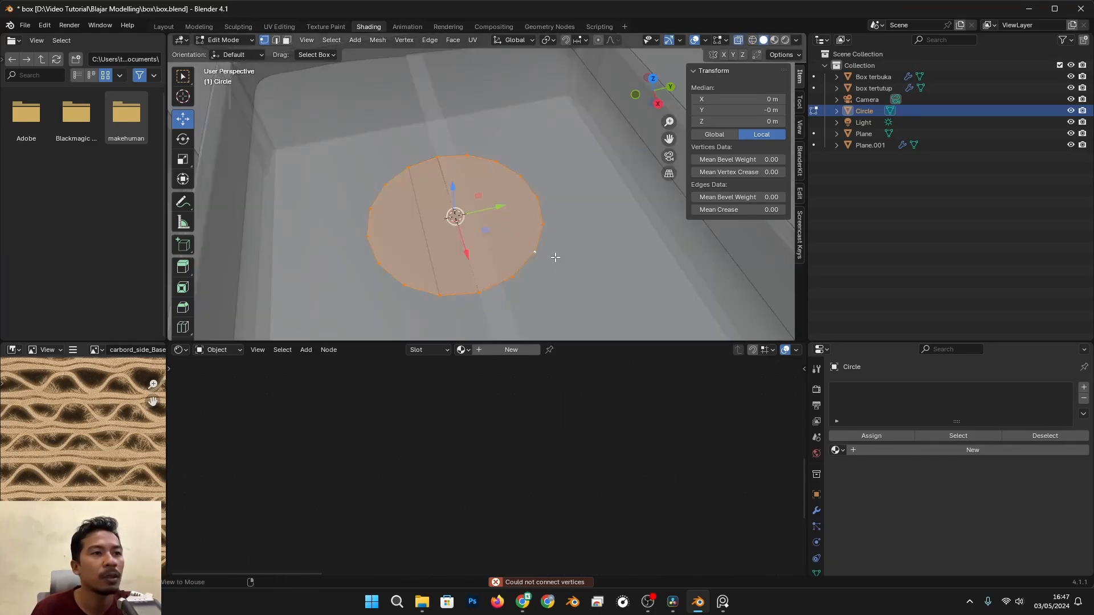
Split the circle's face by connecting its two opposite vertices at X 1 m and -1 m
middle_drag(555, 258, 559, 220)
scroll(464, 182, up, 2)
key(Tab)
key(Tab)
click(492, 240)
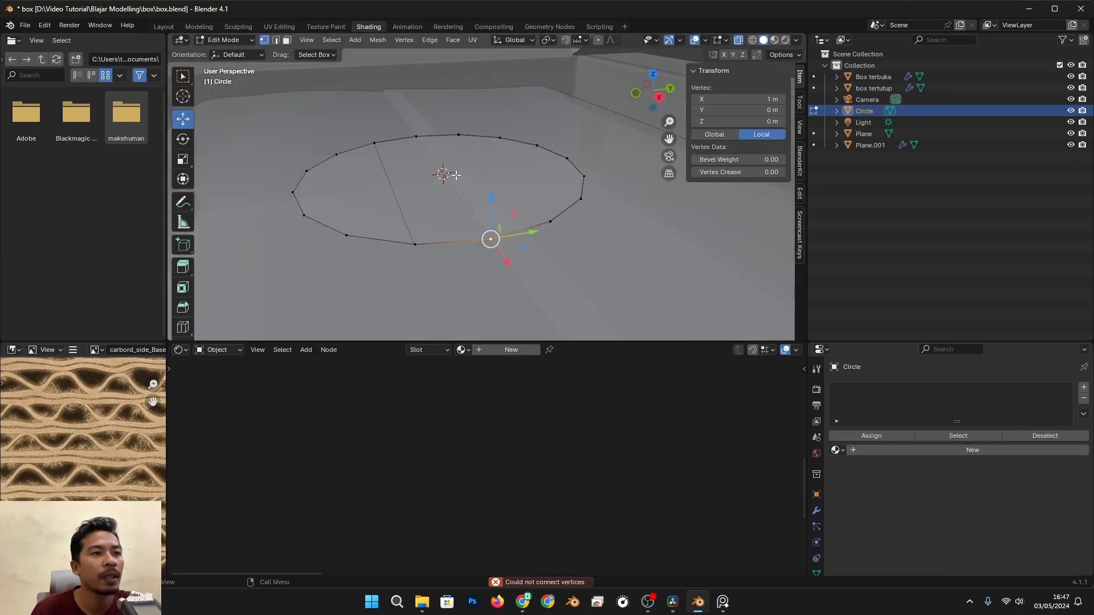
shift+click(415, 136)
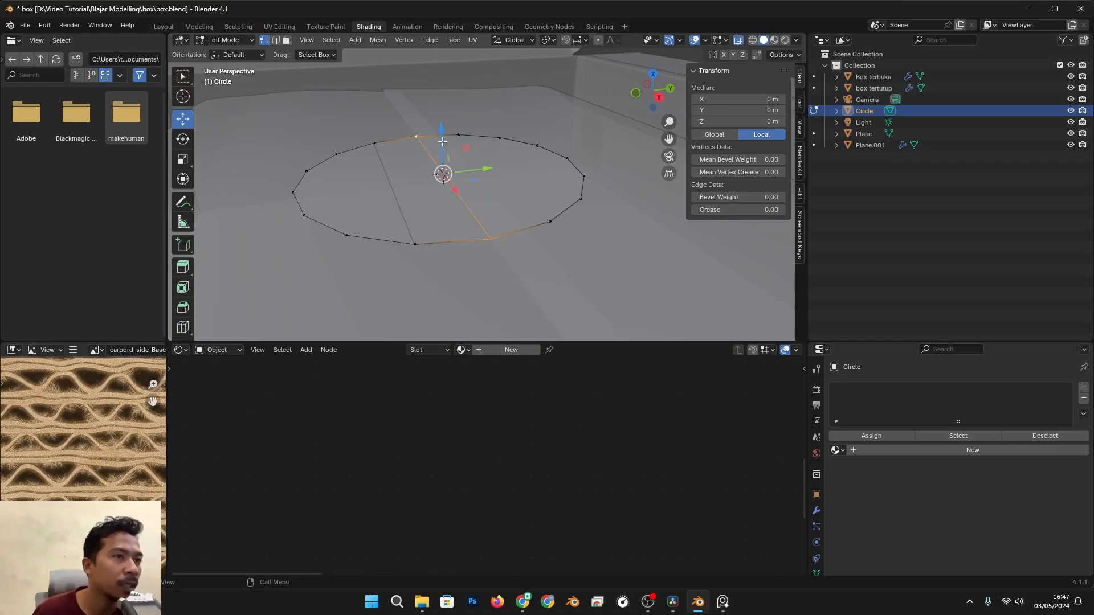
Split the circle's negative-Y half by connecting its opposite vertex pairs at Y -0.38268, -0.70711 and -0.92388 m
click(381, 159)
shift+click(413, 245)
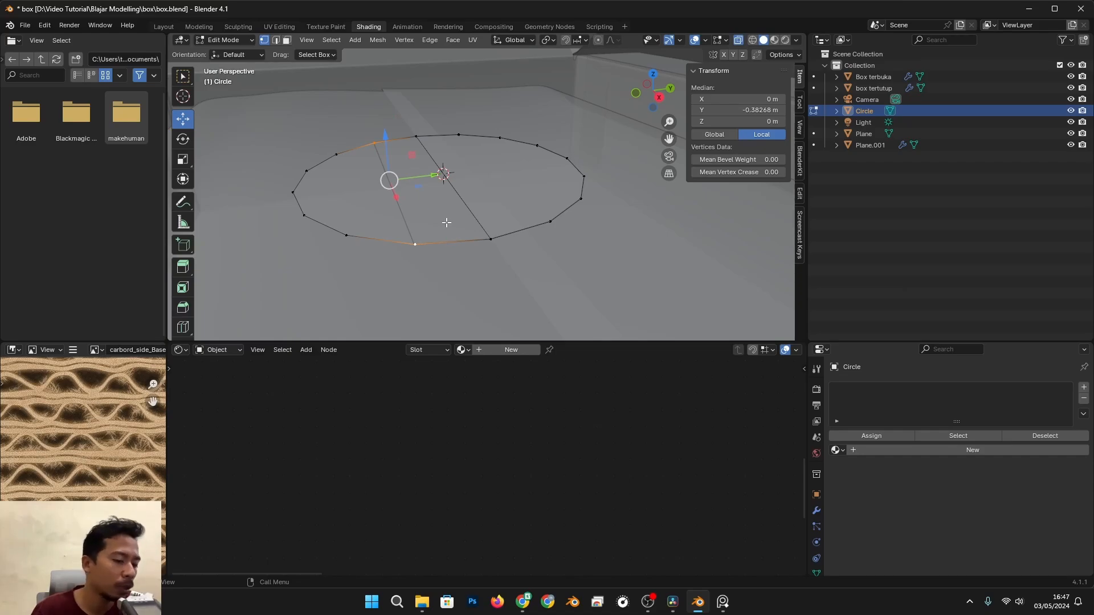
key(f)
click(358, 241)
shift+click(337, 155)
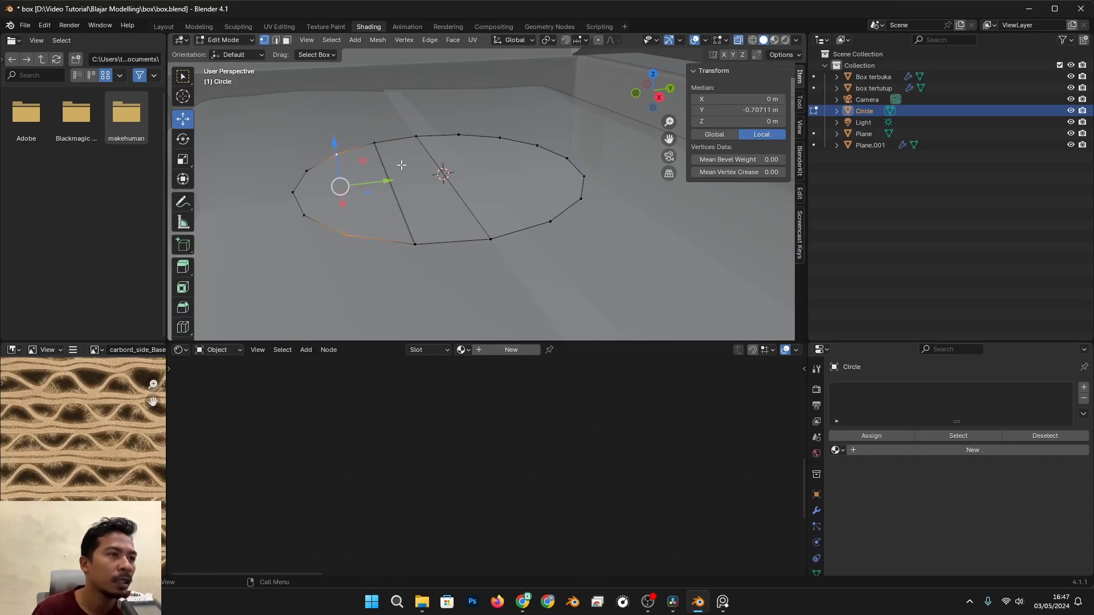
key(f)
click(313, 174)
shift+click(321, 208)
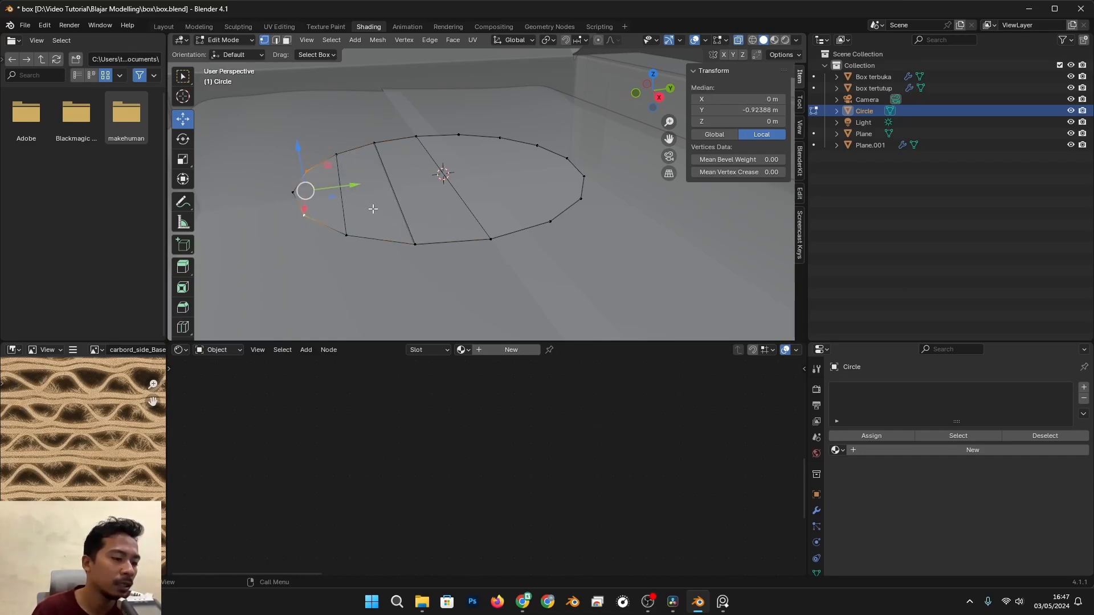
key(f)
Split the circle's positive-Y half by connecting its opposite vertex pairs at Y 0.38268, 0.70711 and 0.92388 m, and leave Edit Mode
click(458, 136)
shift+click(549, 220)
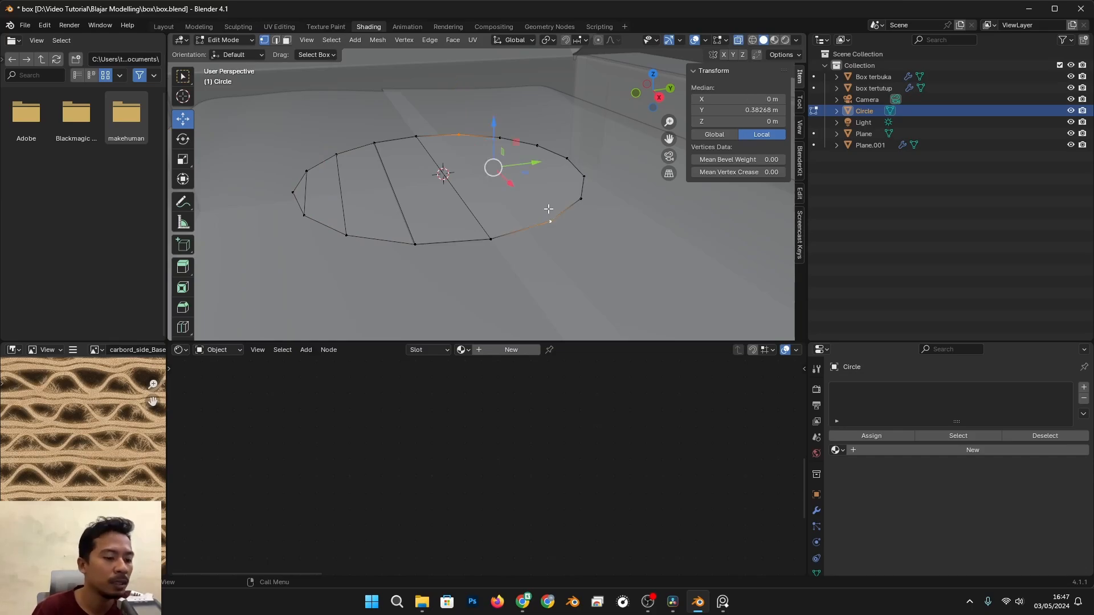
key(f)
click(504, 135)
shift+click(582, 201)
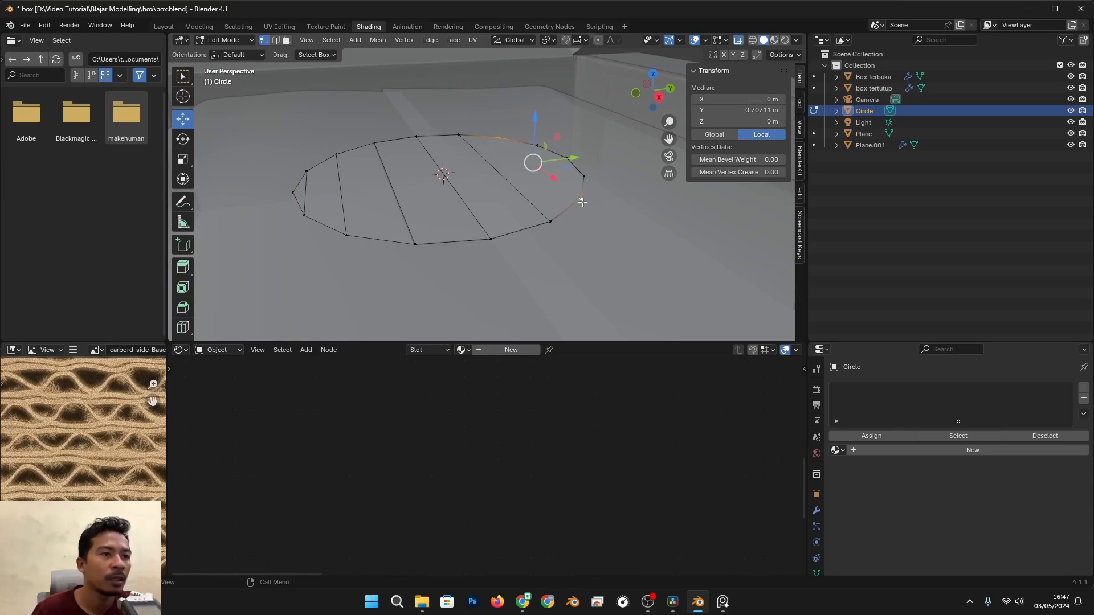
click(537, 146)
shift+click(583, 177)
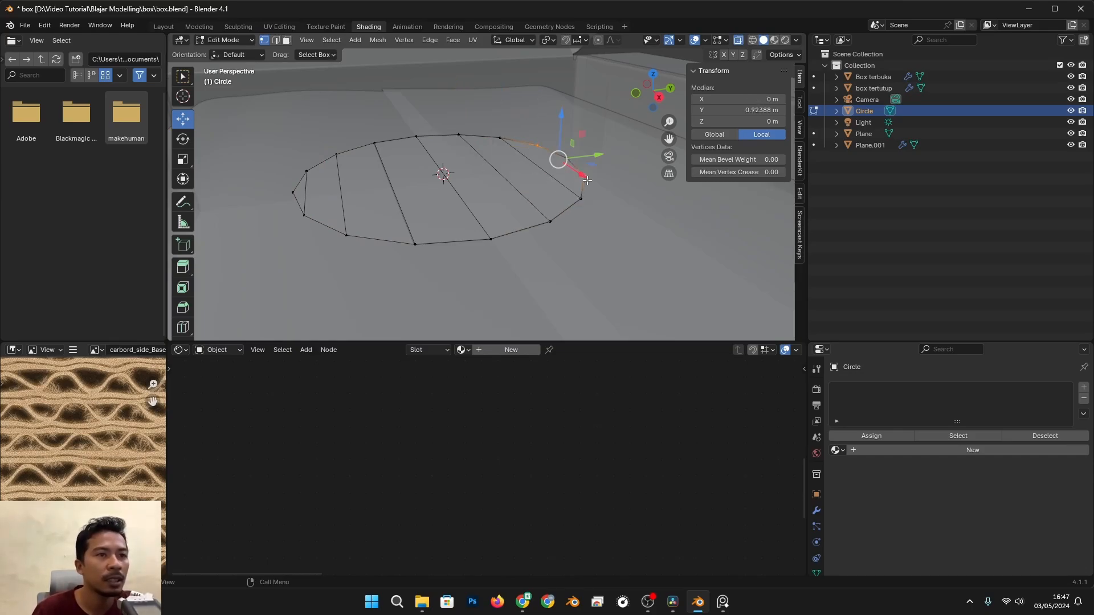
key(ctrl+z)
key(ctrl+z)
key(ctrl+z)
key(ctrl+z)
key(ctrl+z)
key(ctrl+z)
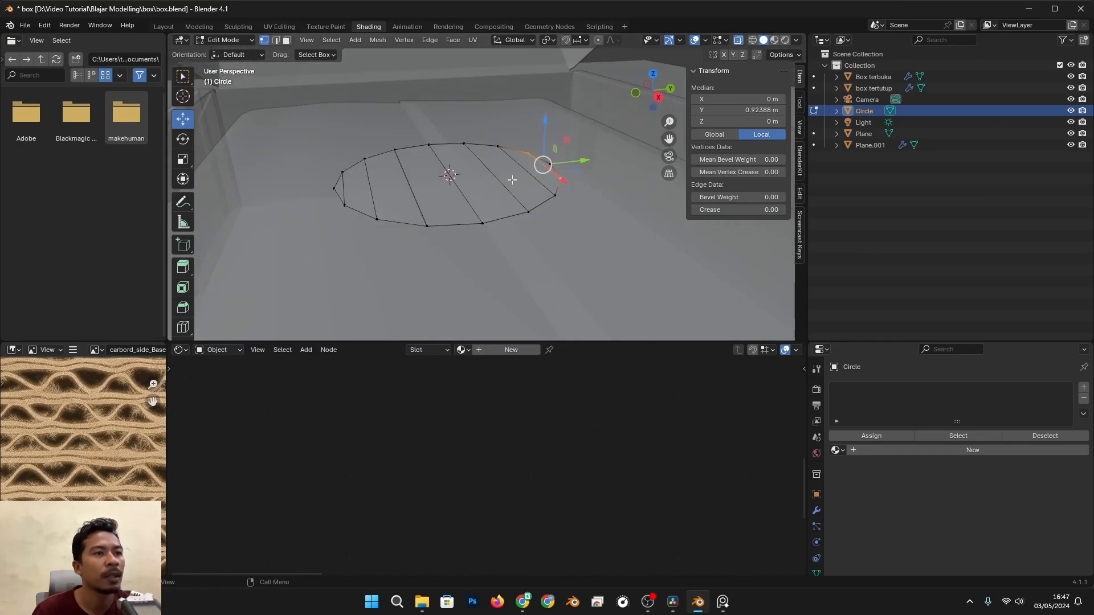
Add a Subdivision Surface modifier to the circle
click(818, 510)
click(896, 387)
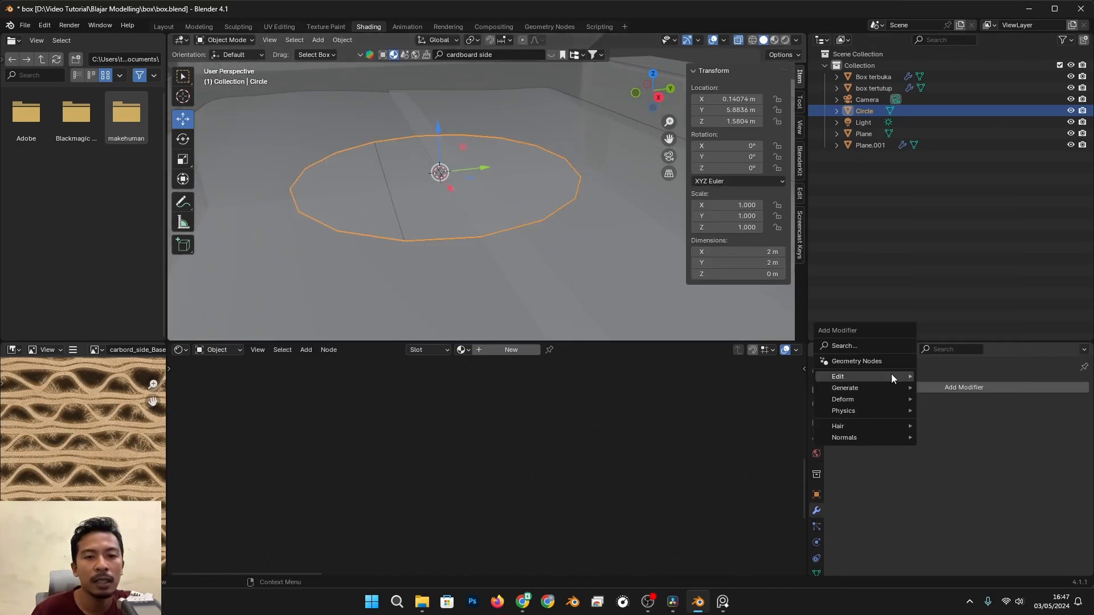
mouse_move(908, 376)
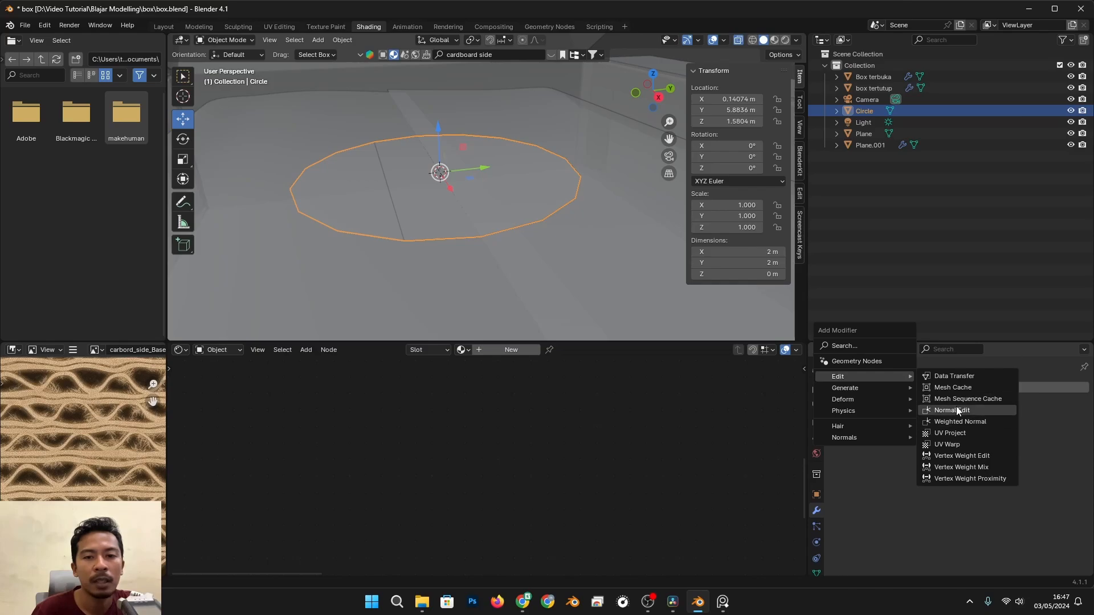
mouse_move(846, 410)
mouse_move(853, 386)
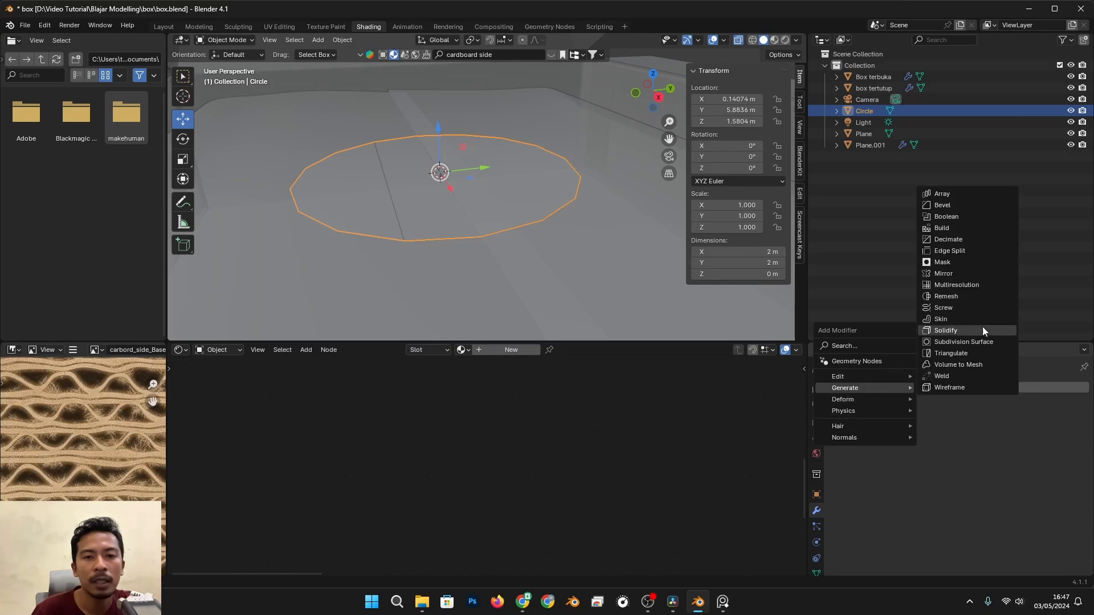
click(974, 342)
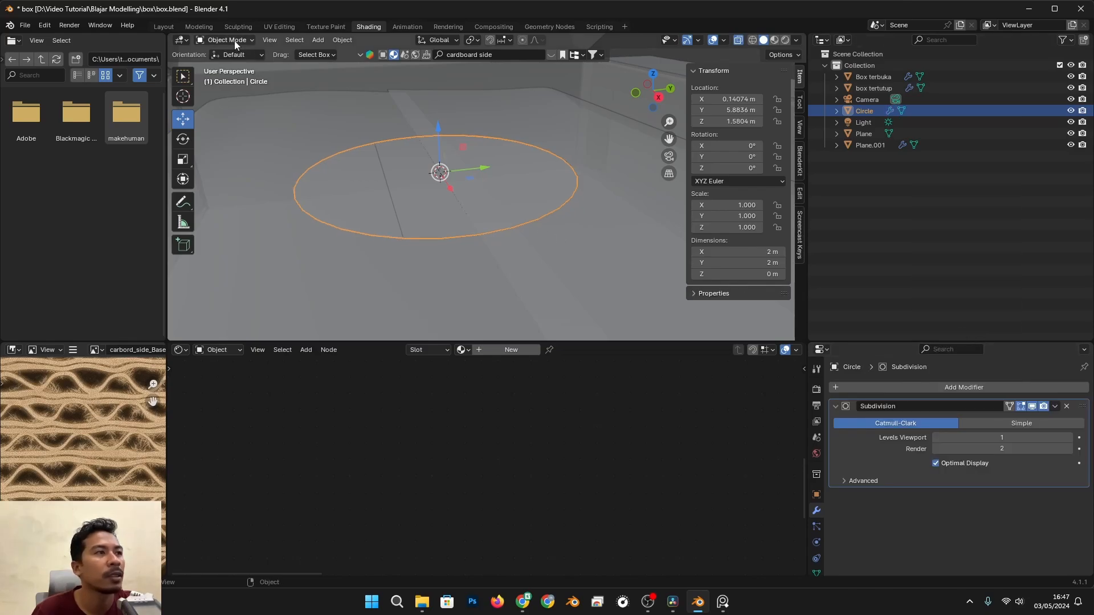
Switch to the Layout workspace and examine closely how the circle sits over the sheet's fold in the rendered view
click(164, 28)
scroll(456, 264, down, 8)
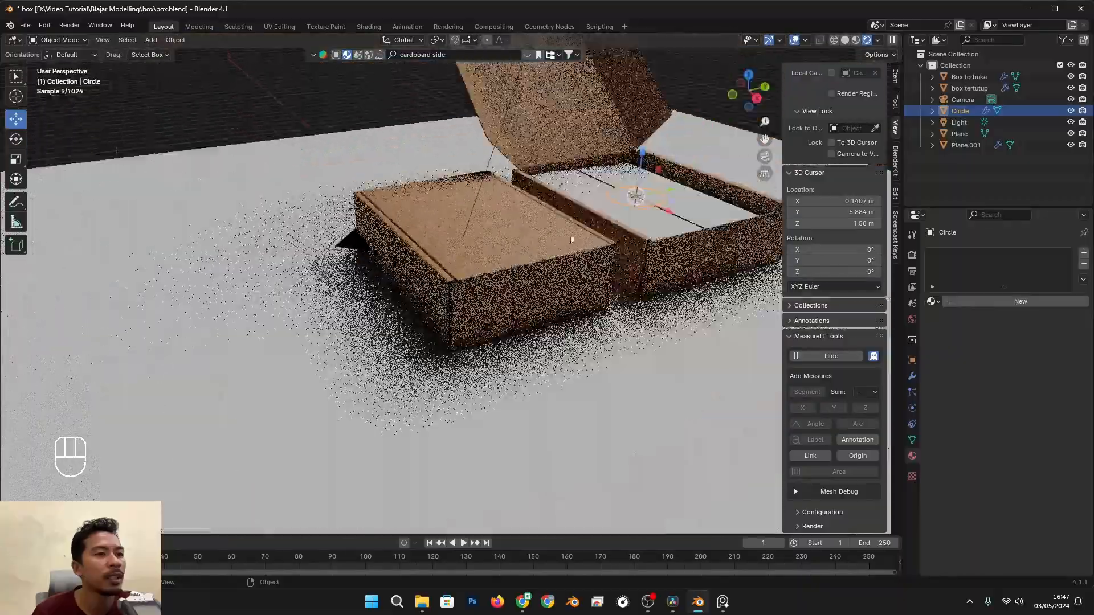
mouse_move(570, 235)
shift+middle_down()
mouse_move(466, 318)
mouse_move(508, 379)
mouse_move(314, 450)
shift+middle_up()
scroll(466, 317, up, 6)
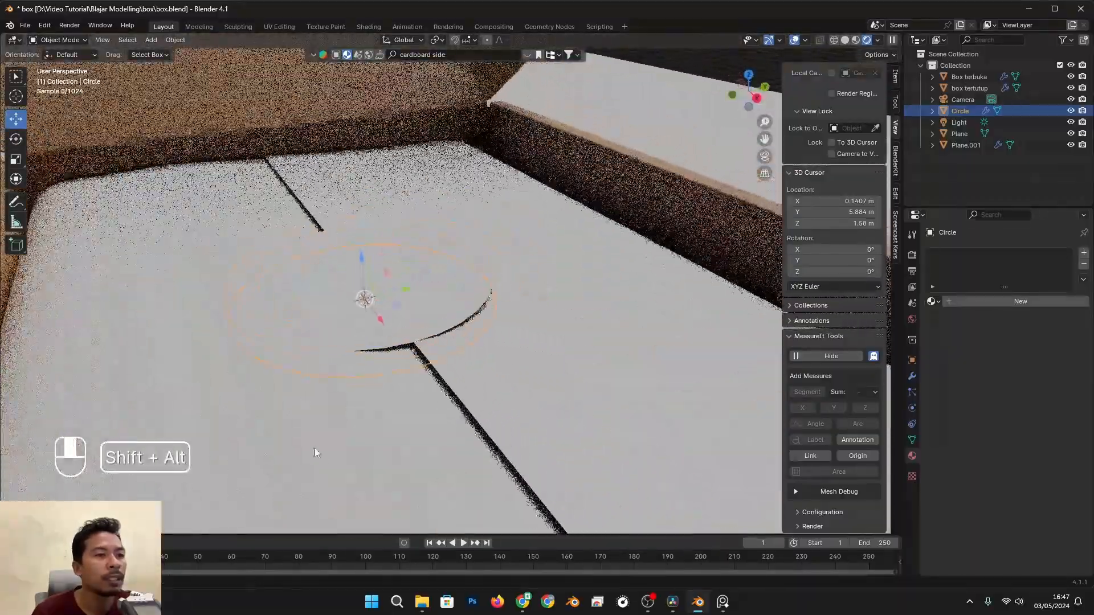
alt+middle_drag(501, 390, 348, 399)
alt+shift+middle_drag(601, 344, 122, 358)
alt+middle_drag(228, 348, 342, 302)
alt+shift+middle_drag(342, 302, 535, 248)
scroll(573, 293, up, 2)
alt+shift+middle_drag(616, 338, 532, 343)
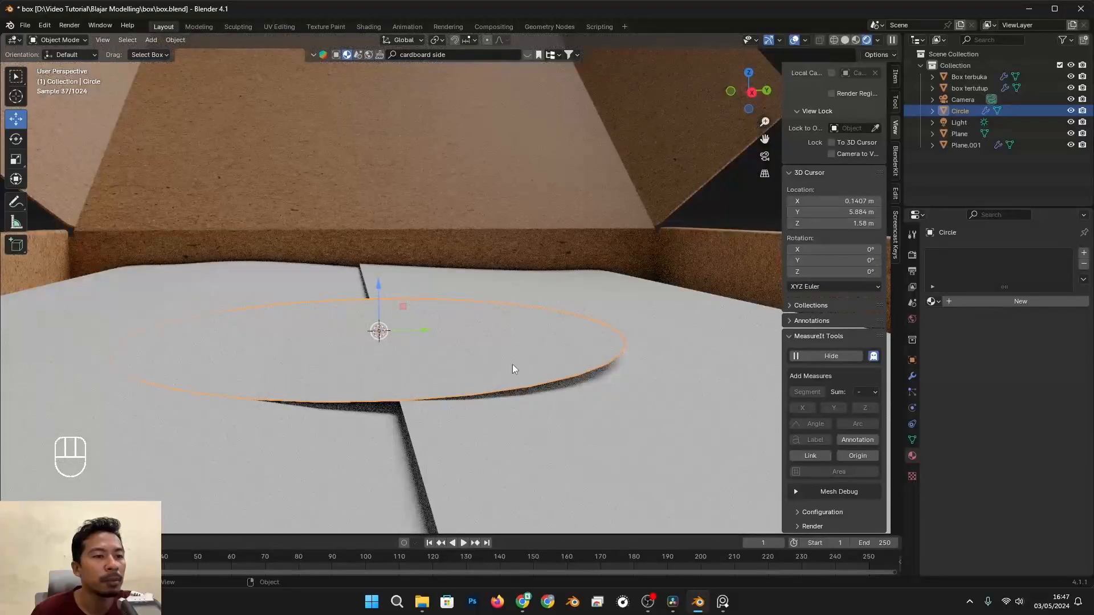
Add a Solidify modifier to the circle and set its Subdivision viewport level to 3
click(912, 376)
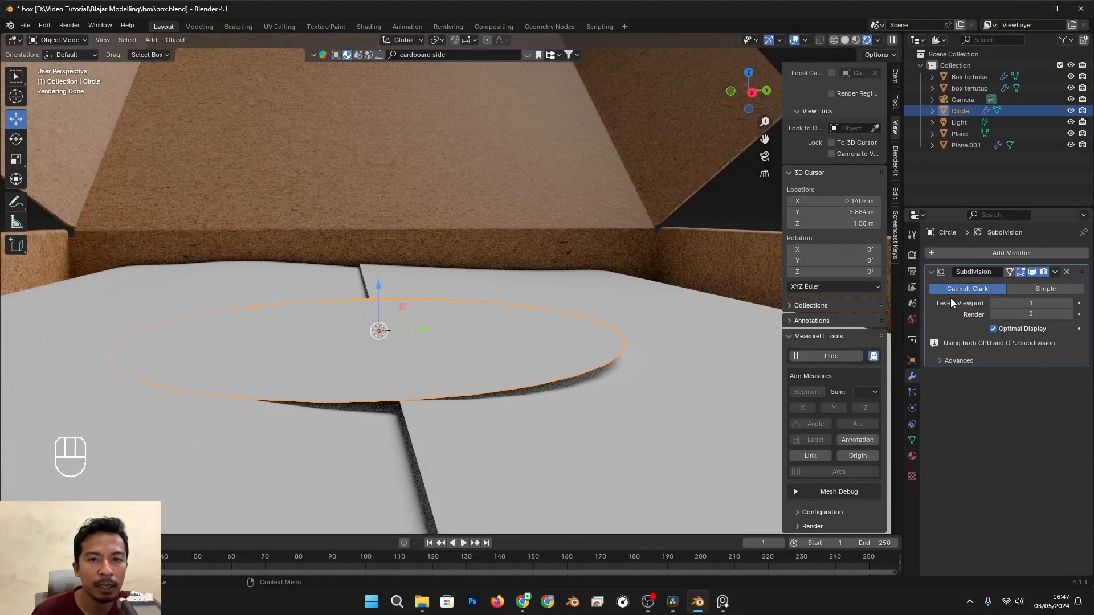
click(938, 270)
click(945, 254)
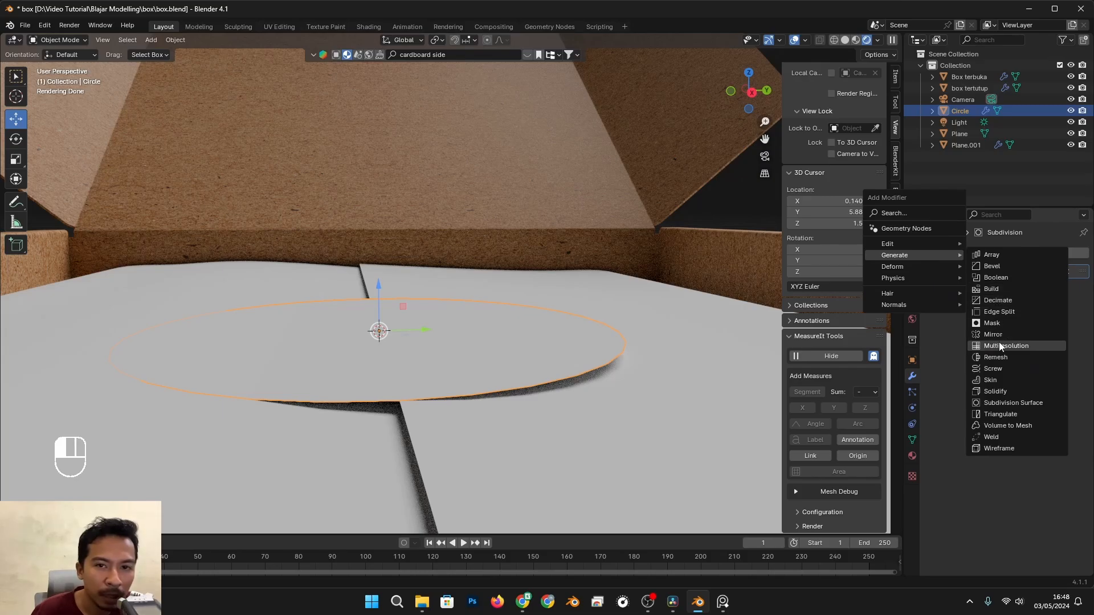
click(996, 392)
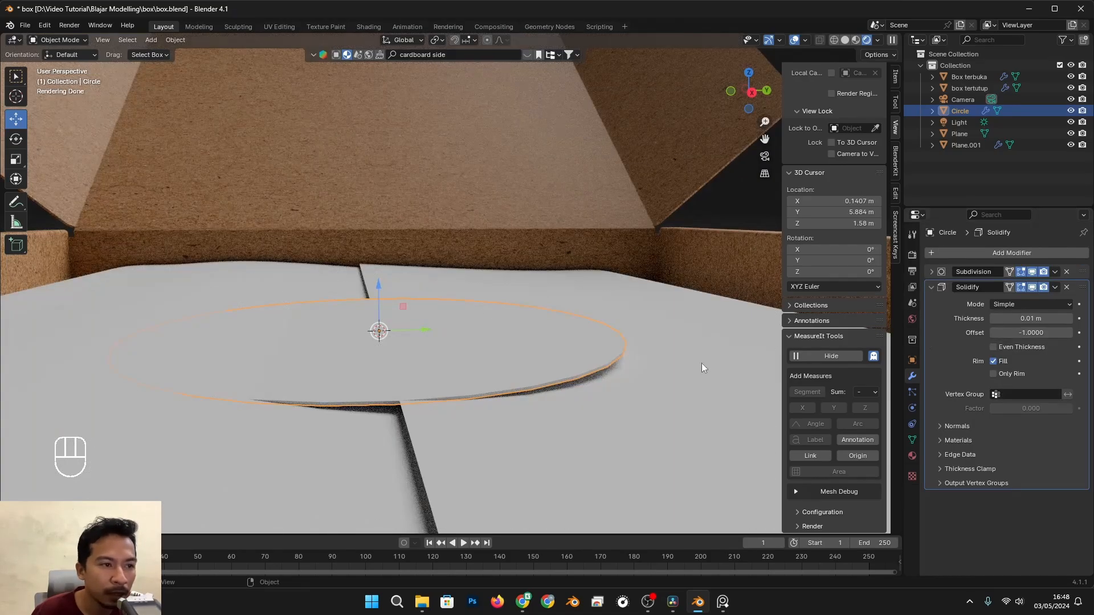
click(932, 272)
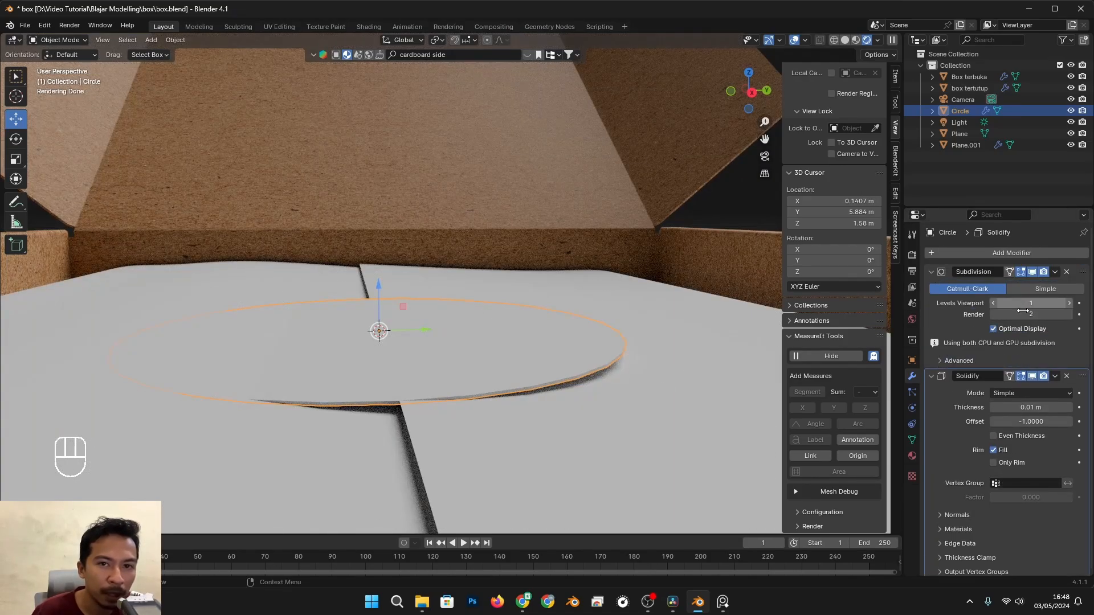
click(1069, 303)
click(1069, 304)
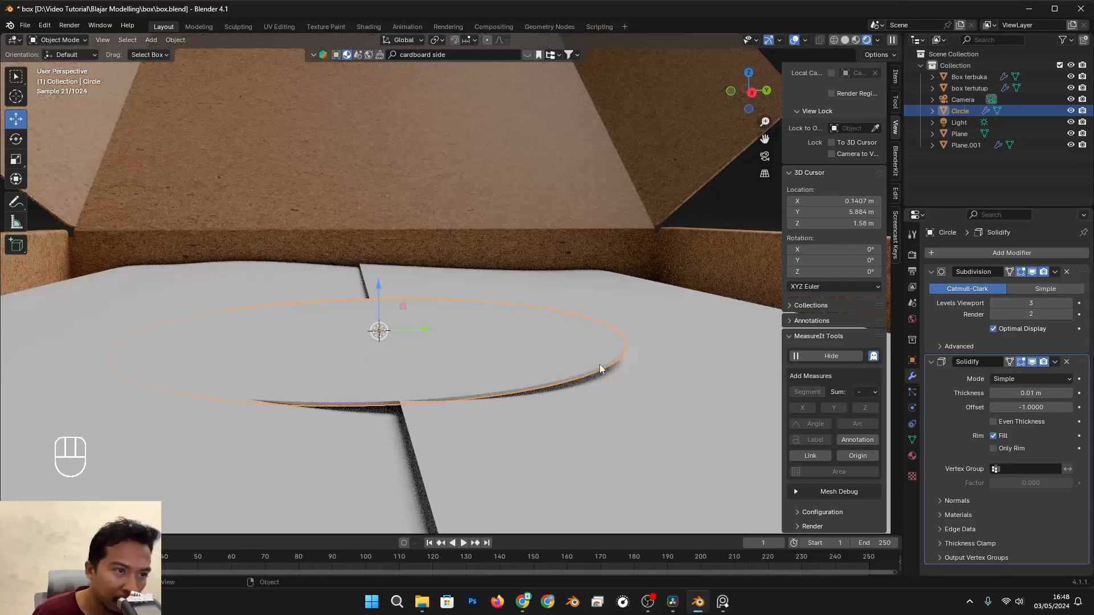
In Edit Mode, lower the outer vertex pairs on the circle's positive-Y half toward the sheet's surface
alt+middle_drag(595, 382, 434, 352)
key(Tab)
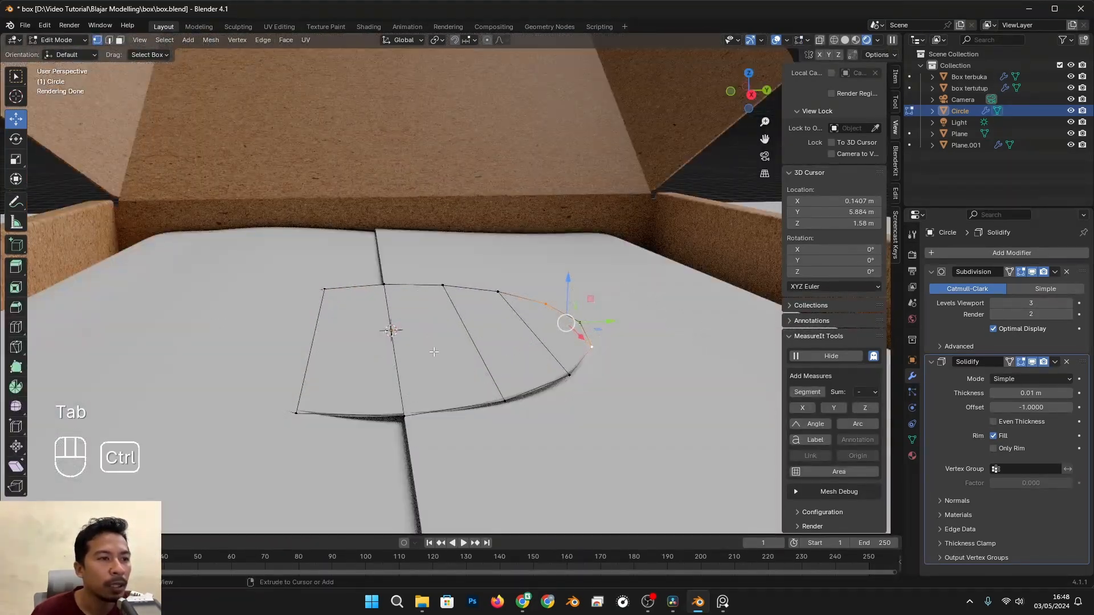
click(389, 316)
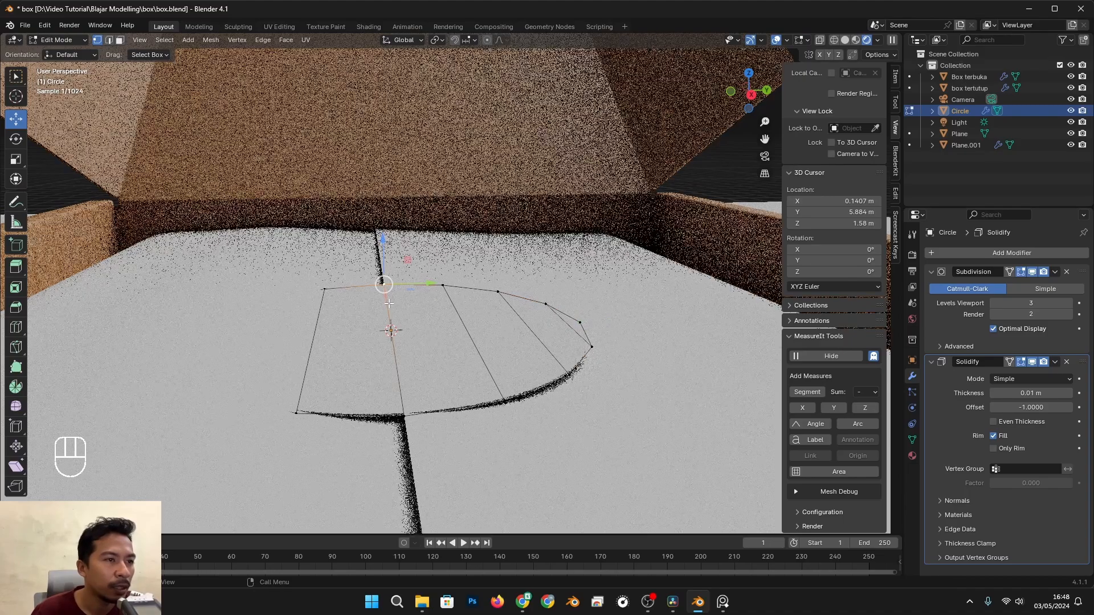
drag(389, 315, 392, 278)
alt+drag(406, 284, 386, 244)
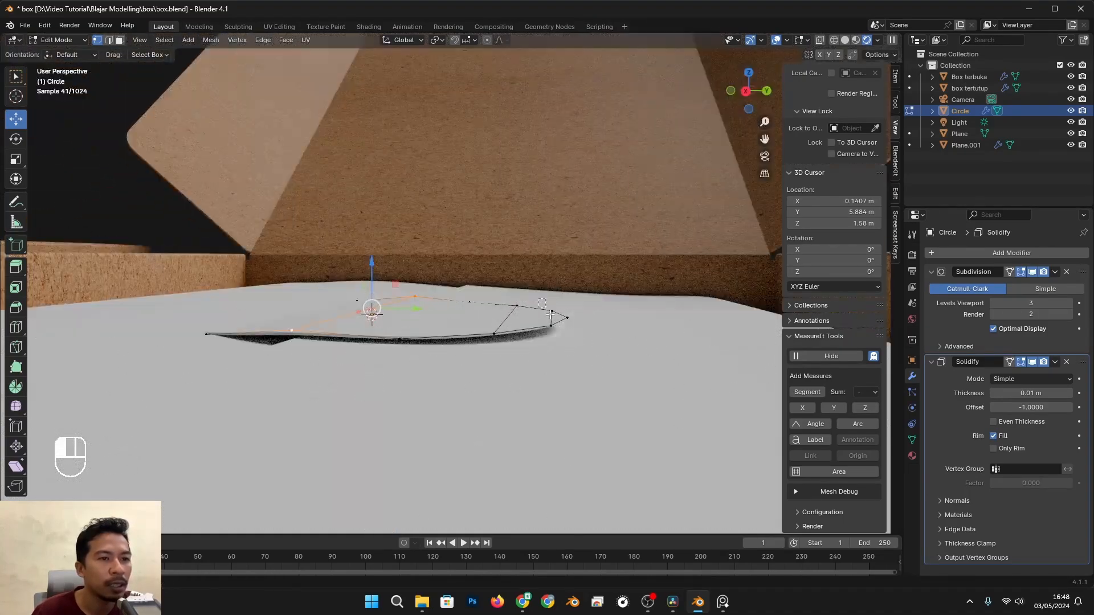
click(552, 314)
drag(555, 285, 556, 291)
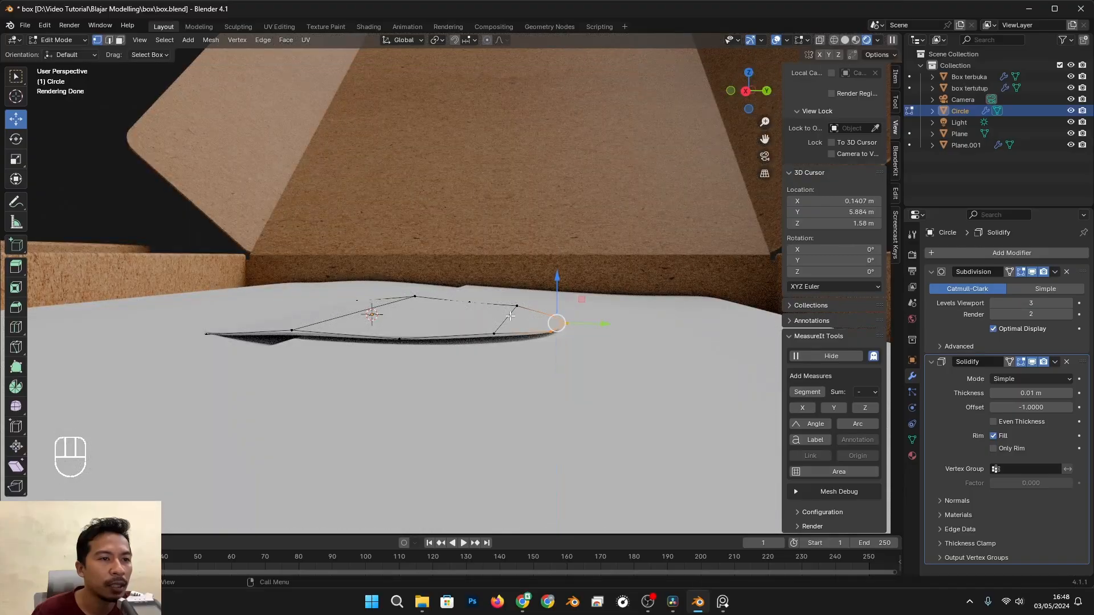
click(514, 310)
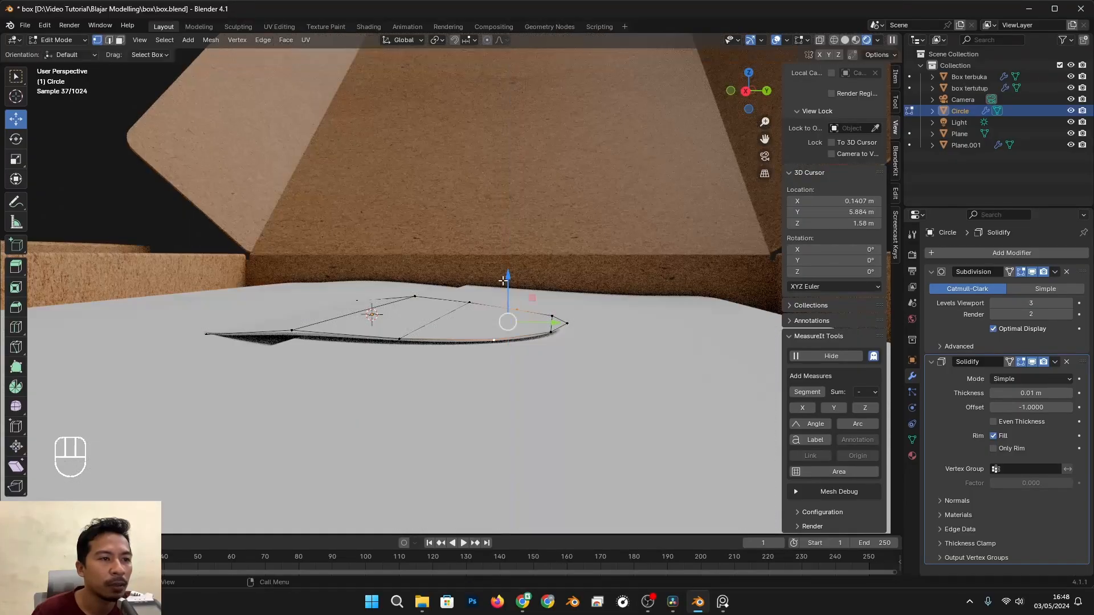
key(Tab)
alt+drag(501, 342, 509, 374)
click(366, 363)
key(Tab)
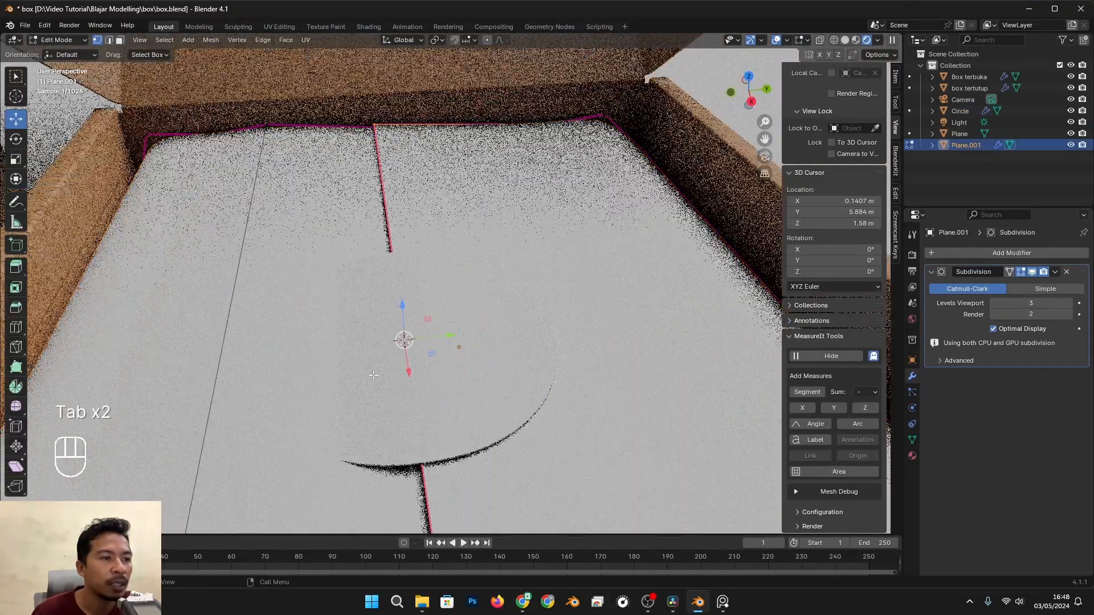
alt+drag(373, 370, 378, 341)
key(alt+z)
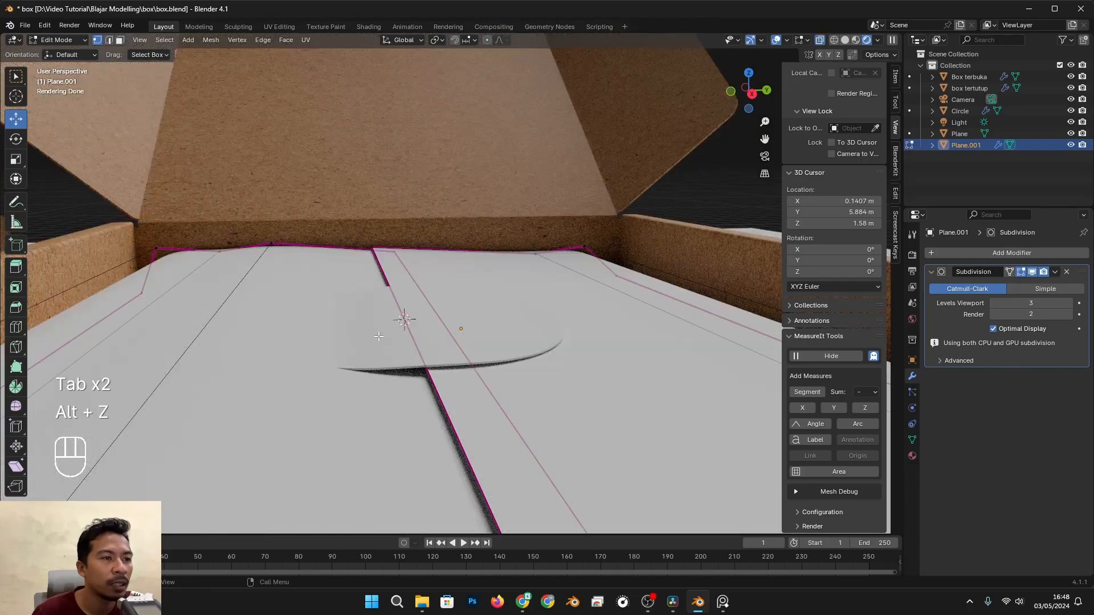
key(alt+z)
key(Tab)
Edit the circle's mesh in X-ray, lower the vertices of its negative-Y half onto the sheet, and leave Edit Mode
click(382, 341)
key(Tab)
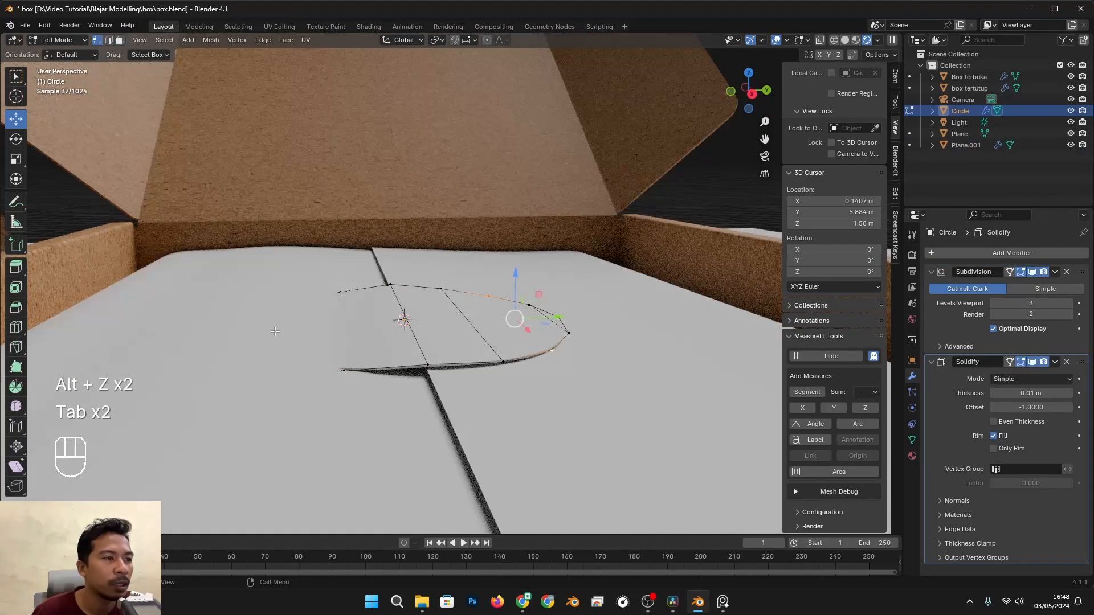
drag(198, 274, 368, 392)
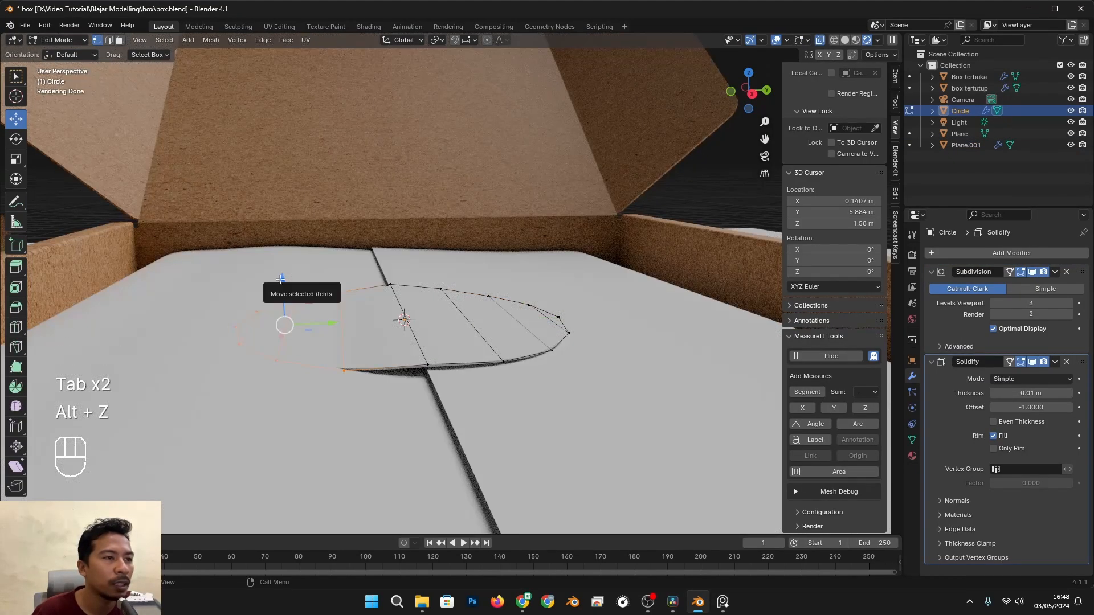
shift+drag(280, 277, 247, 255)
shift+click(283, 348)
shift+click(293, 296)
scroll(448, 289, down, 6)
key(Tab)
Scale the circle down slightly over the centre of the folded sheet
alt+drag(658, 293, 668, 348)
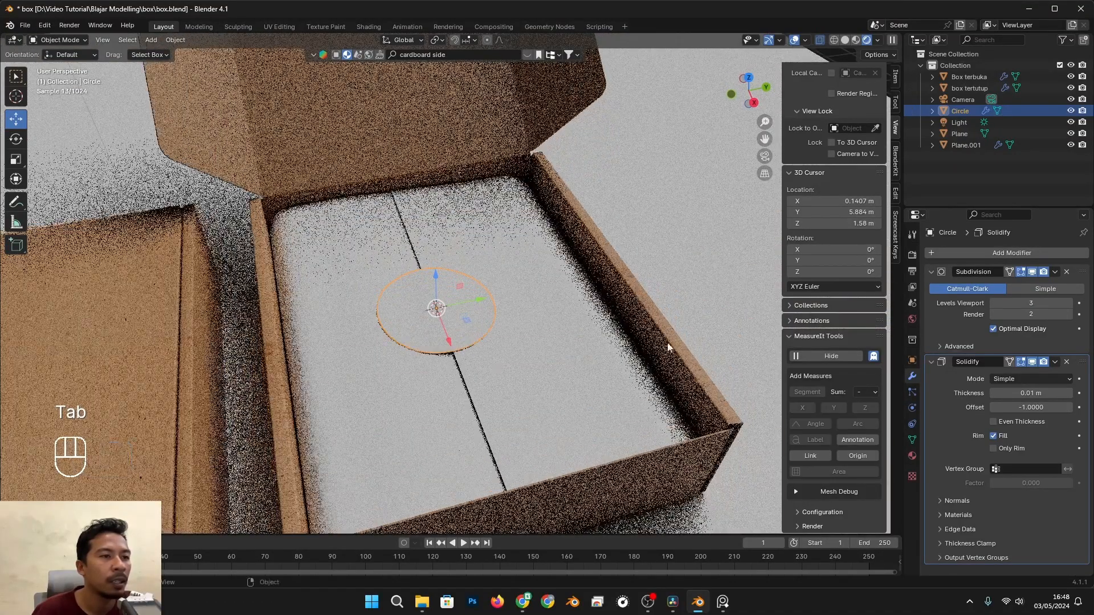
click(670, 237)
alt+drag(673, 238, 684, 308)
click(435, 321)
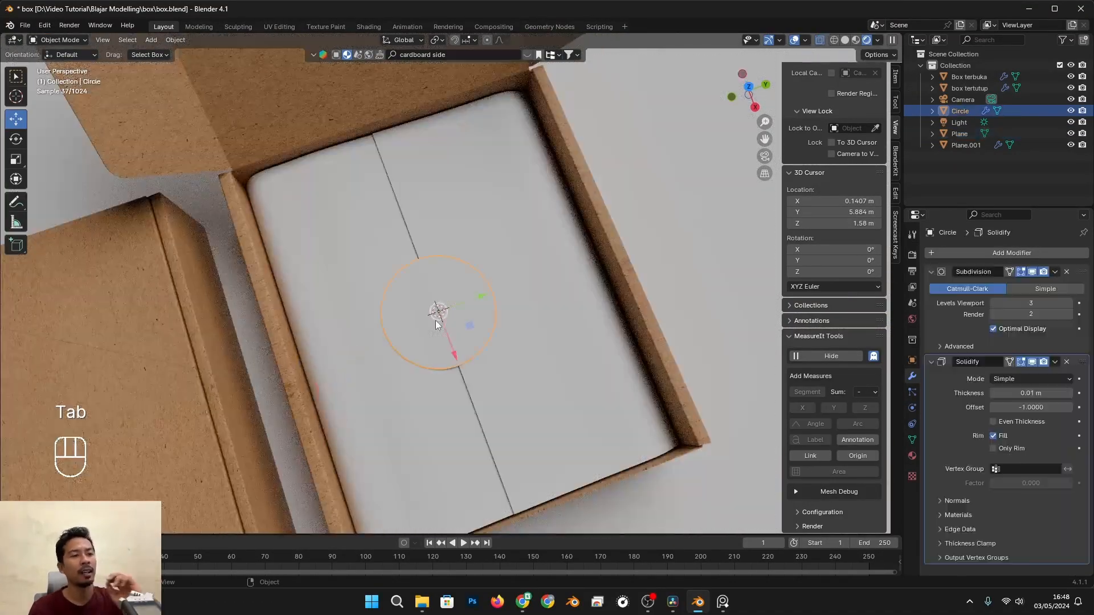
scroll(524, 358, up, 3)
key(s)
click(539, 419)
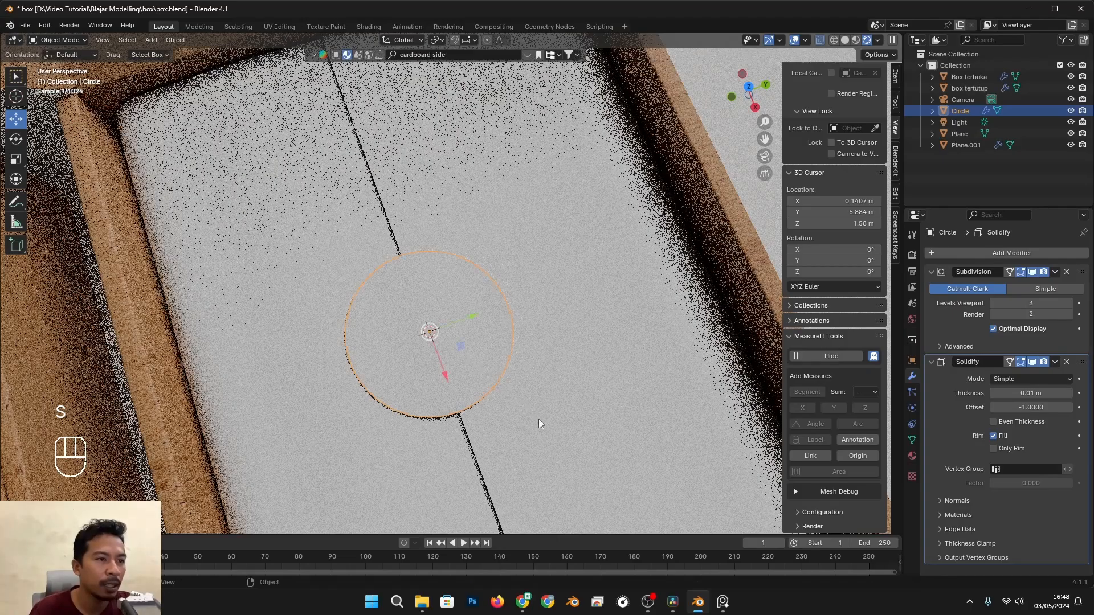
Scale the circular sticker down uniformly to about 0.93 over the sheet's centre fold
alt+drag(538, 418, 501, 336)
click(620, 333)
alt+drag(620, 334, 641, 421)
scroll(572, 395, down, 4)
scroll(569, 393, up, 3)
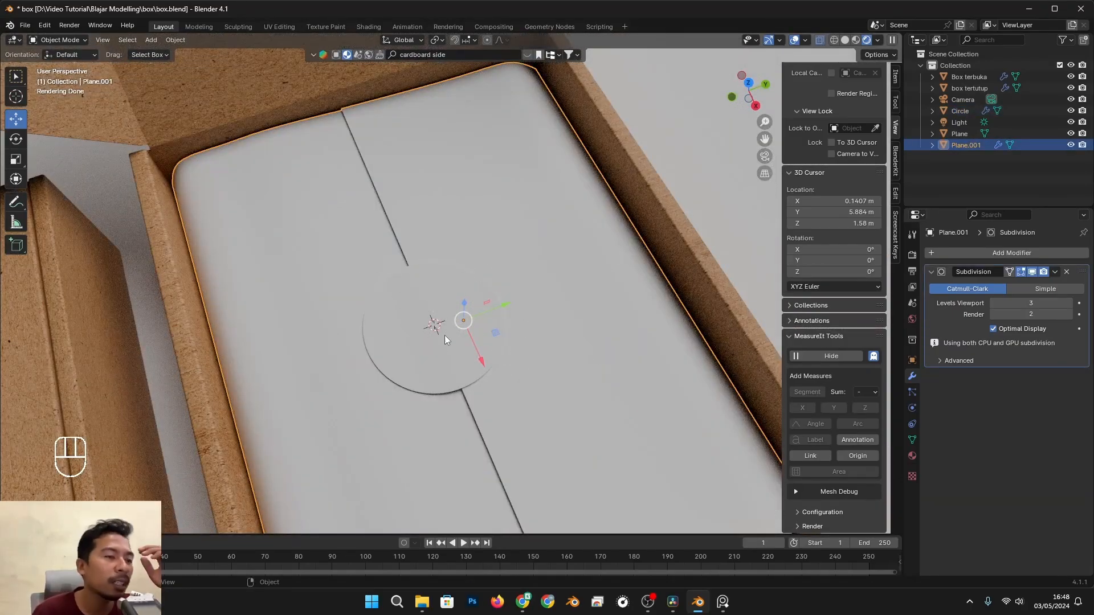
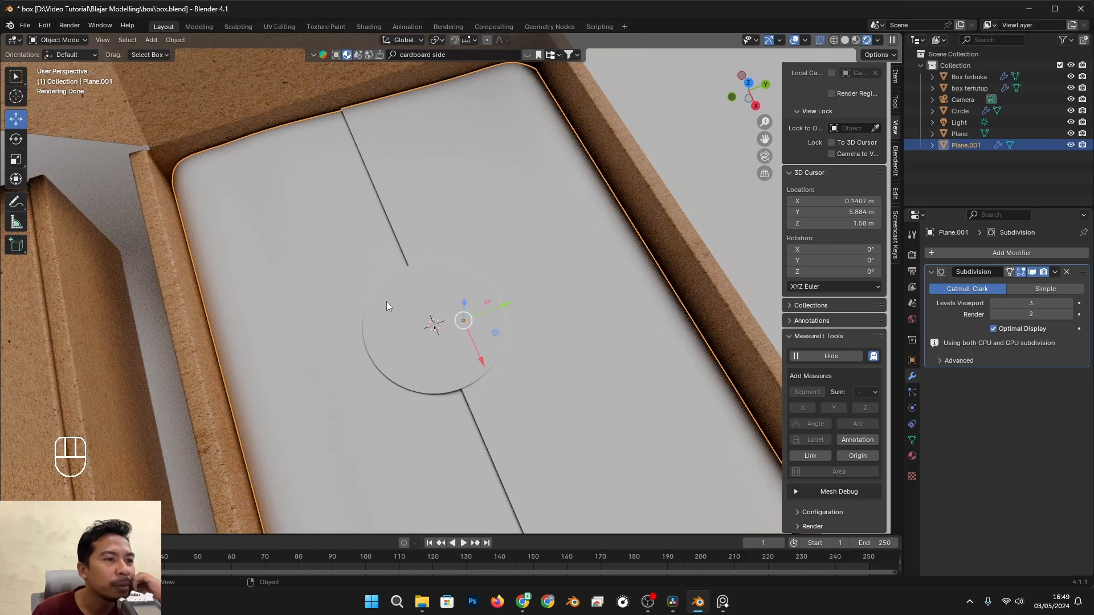
click(464, 288)
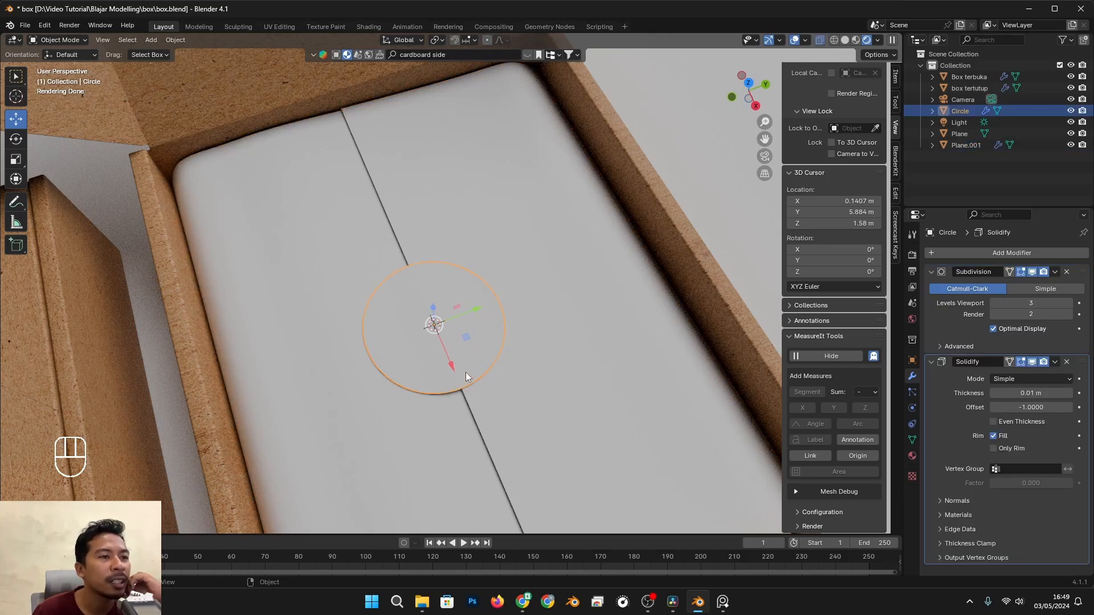
middle_drag(466, 371, 472, 322)
key(s)
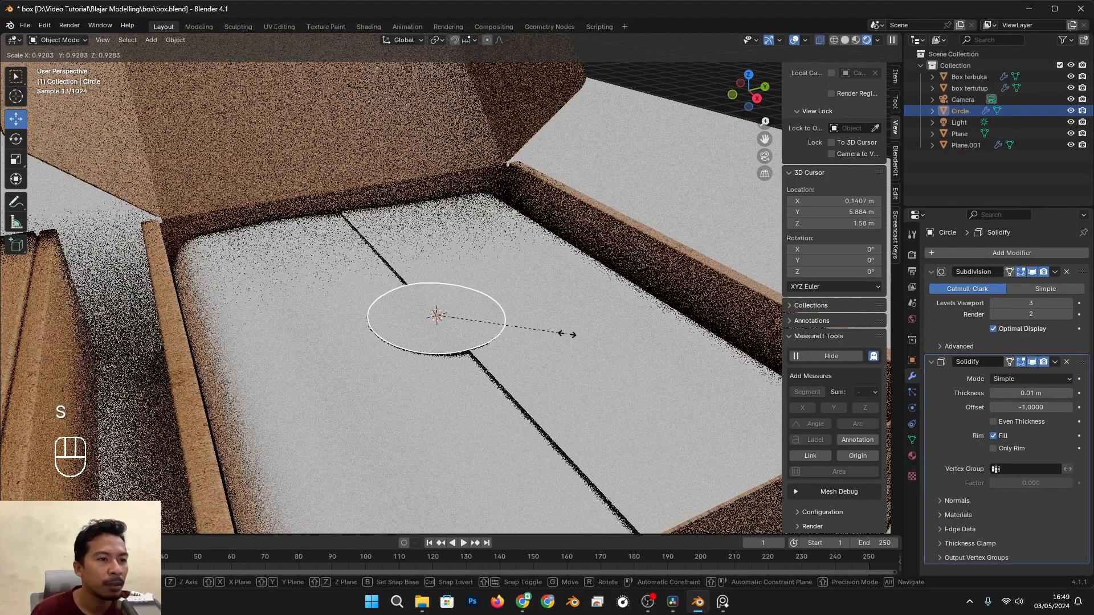
click(565, 334)
alt+drag(540, 363, 538, 370)
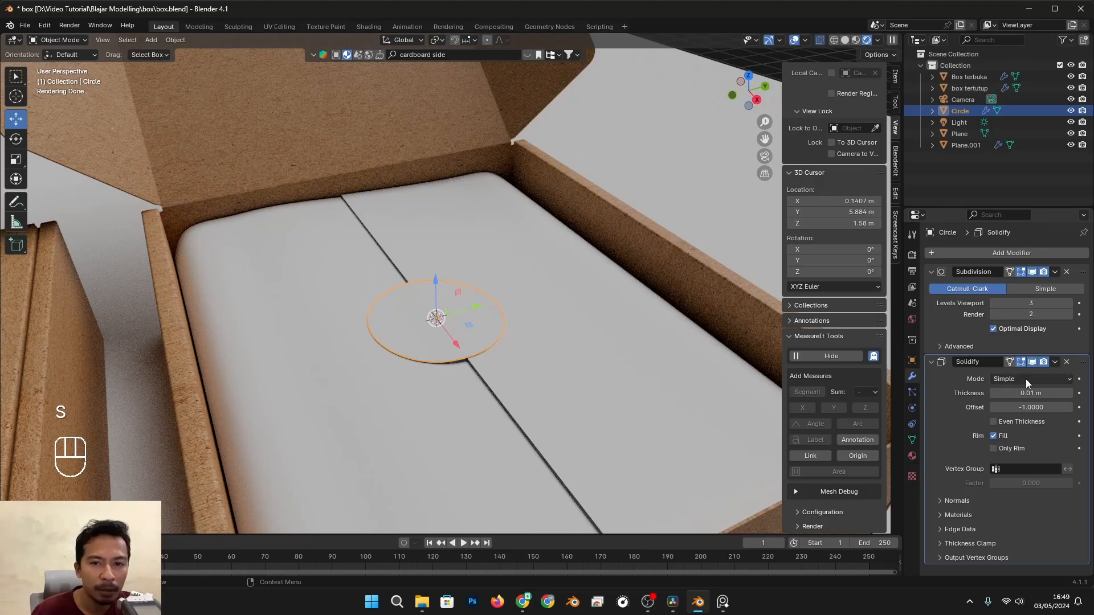
Set the circle's Solidify thickness to 0.039 m and raise the circle slightly along Z above the sheet
shift+drag(1030, 393, 1053, 393)
scroll(418, 387, up, 4)
alt+drag(463, 382, 462, 343)
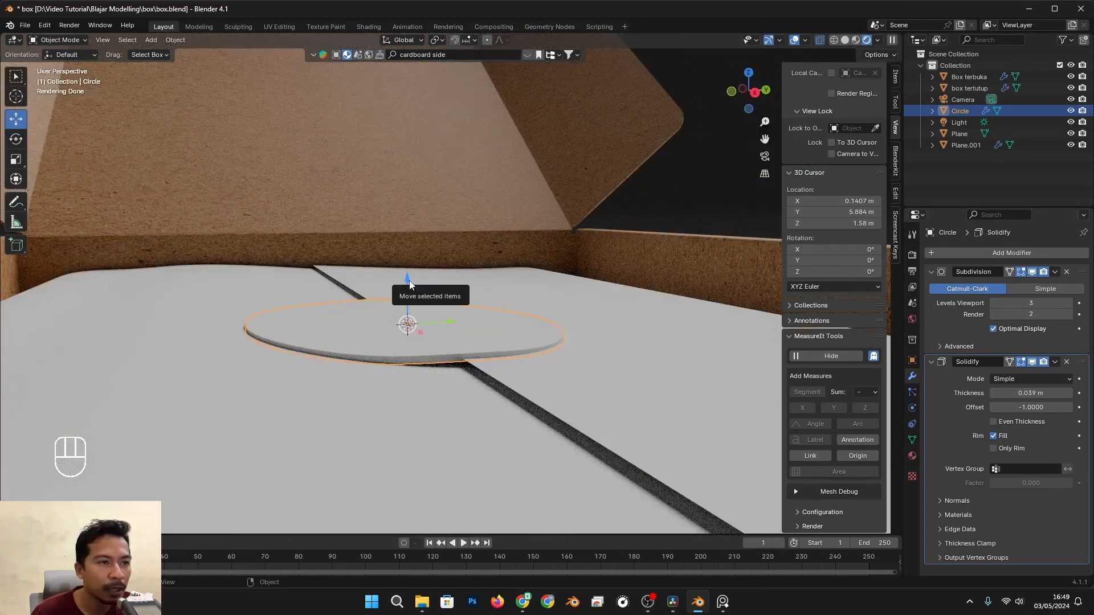
shift+drag(409, 281, 409, 257)
click(606, 270)
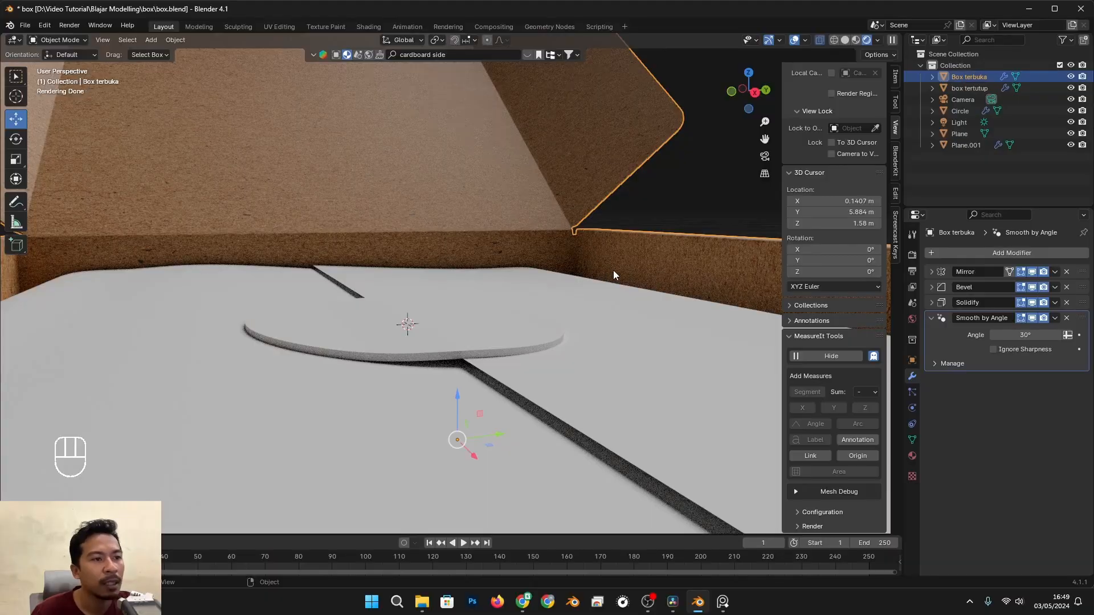
Create a new material for the circular sticker and set its base color to a light red
alt+drag(613, 270, 470, 380)
scroll(617, 364, down, 4)
click(638, 209)
scroll(588, 341, down, 3)
scroll(588, 341, down, 3)
scroll(470, 380, up, 3)
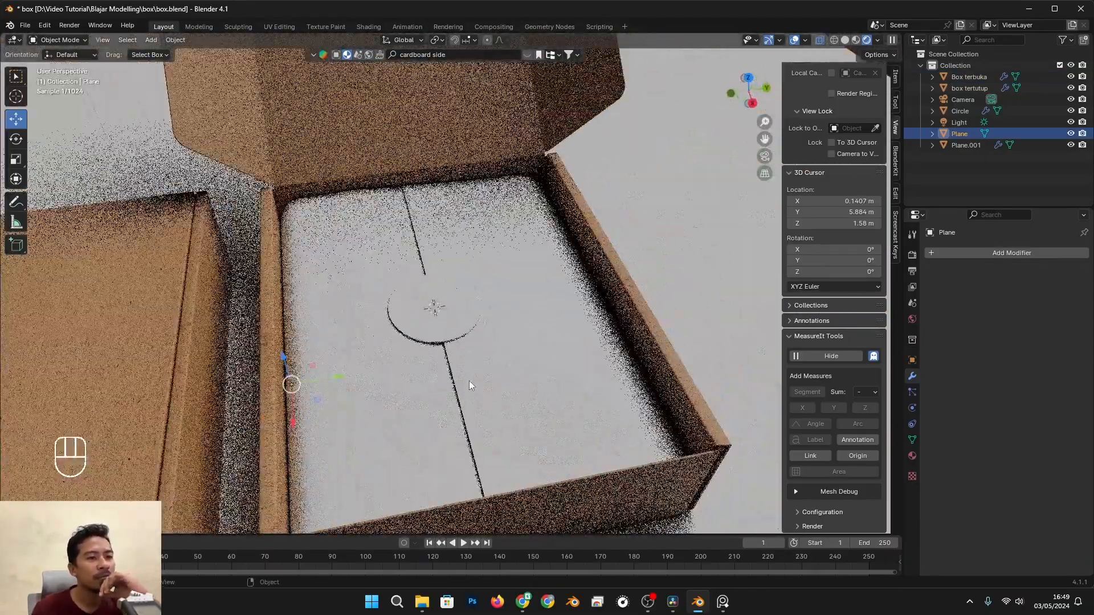
click(456, 324)
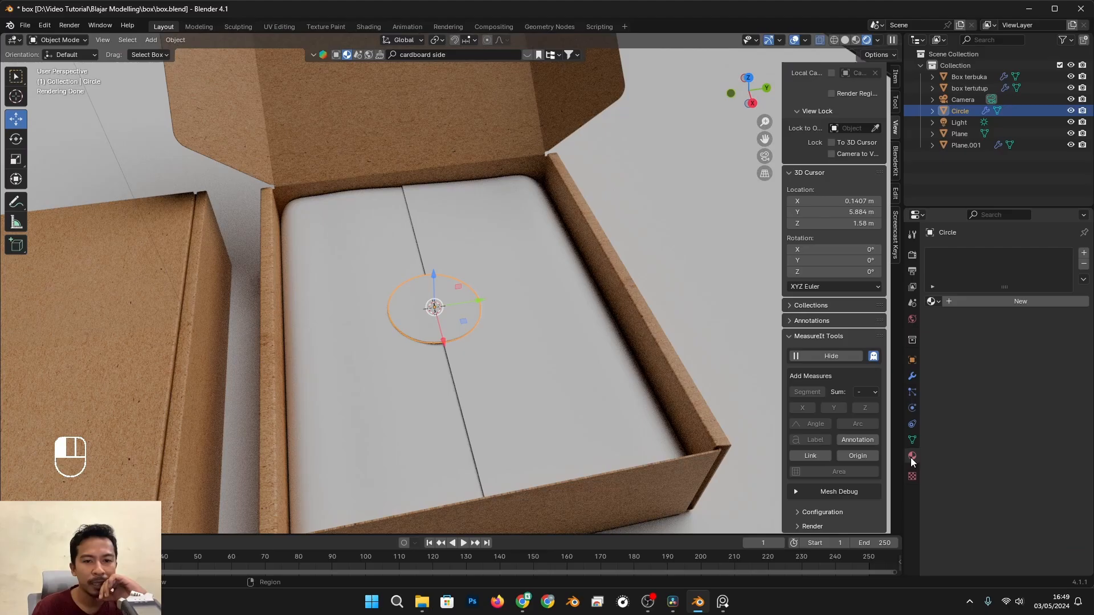
click(982, 300)
click(1005, 373)
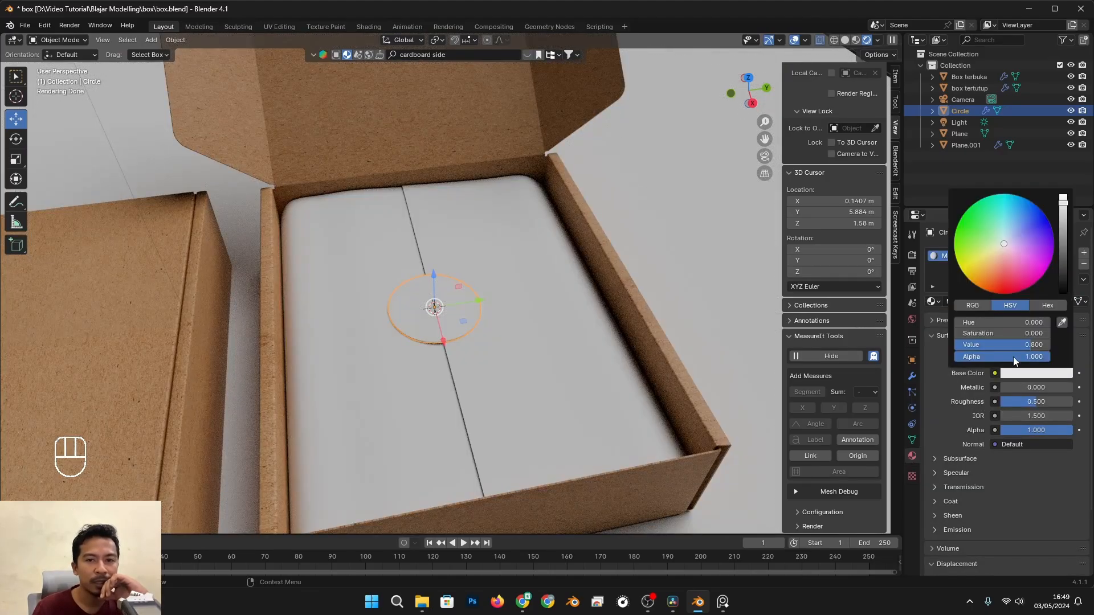
click(1004, 272)
click(630, 257)
scroll(531, 317, down, 3)
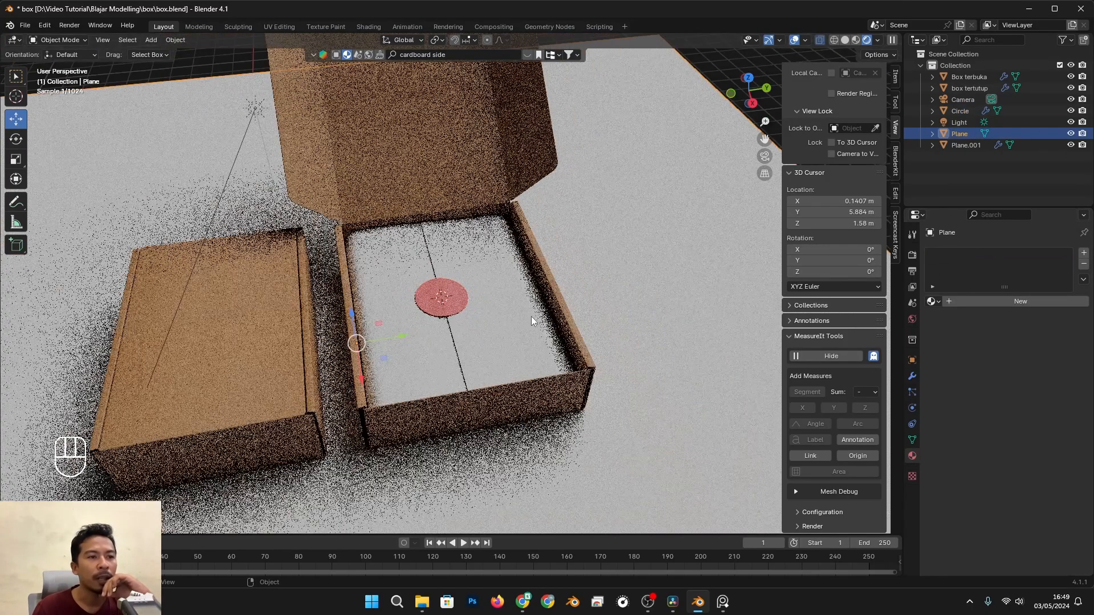
middle_drag(530, 317, 591, 351)
middle_drag(623, 412, 487, 407)
scroll(539, 364, down, 4)
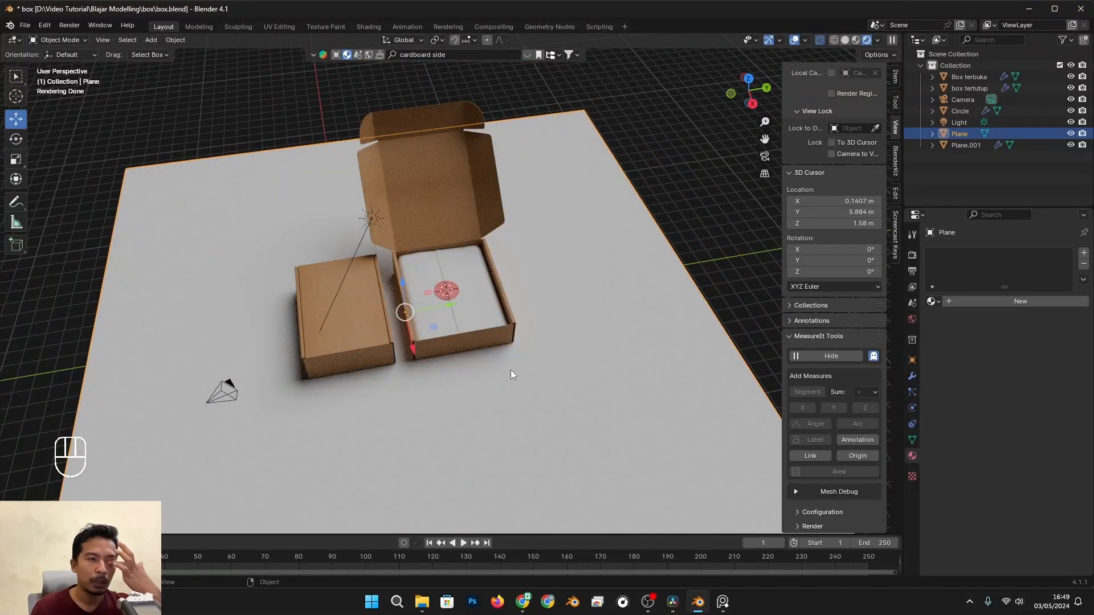
scroll(512, 361, up, 5)
scroll(466, 308, down, 3)
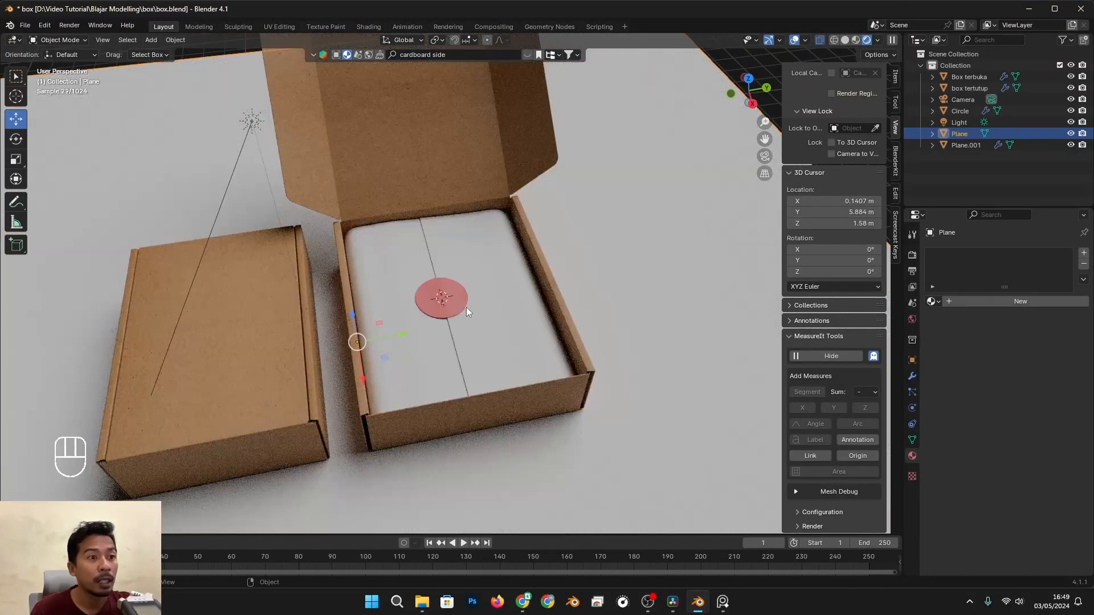
click(466, 307)
shift+click(495, 337)
click(433, 301)
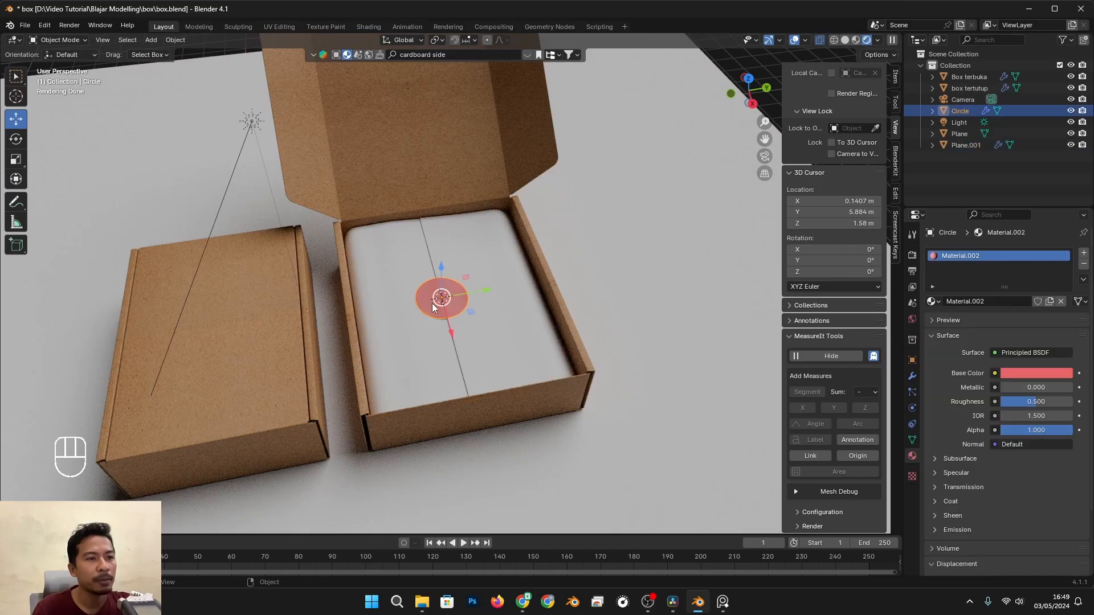
click(571, 302)
click(559, 305)
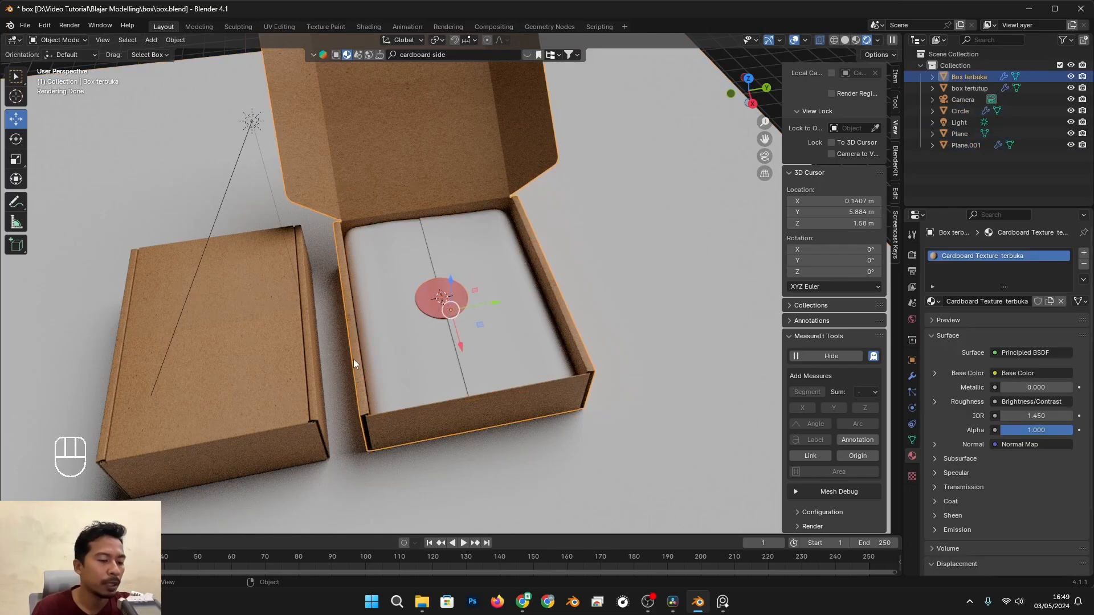
key(g)
right_click(392, 346)
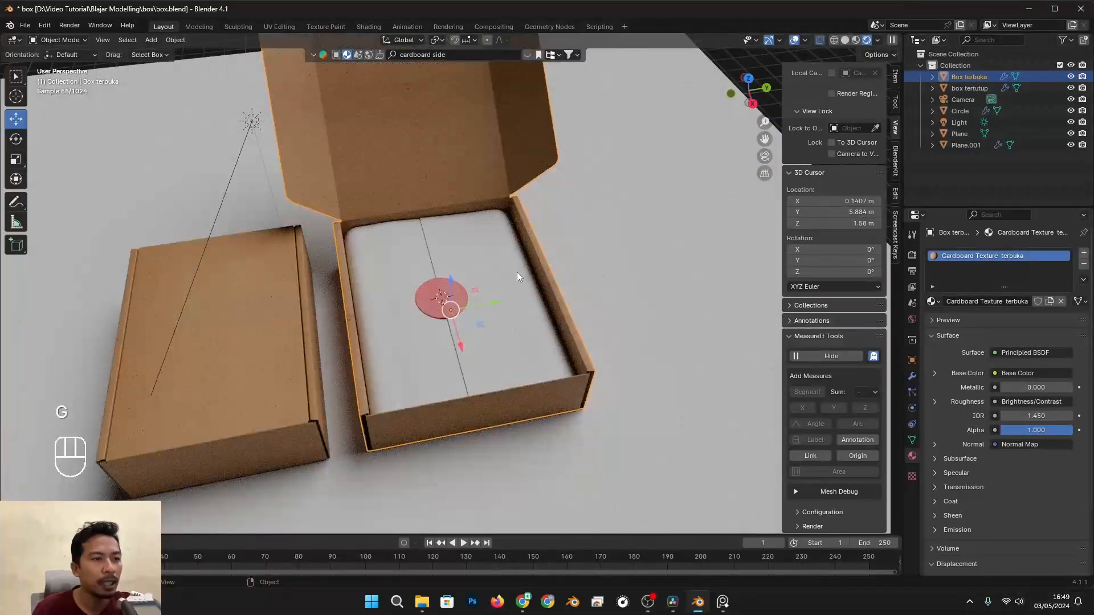
Parent the folded sheet and the circular sticker to the open box using Object (Keep Transform)
click(433, 289)
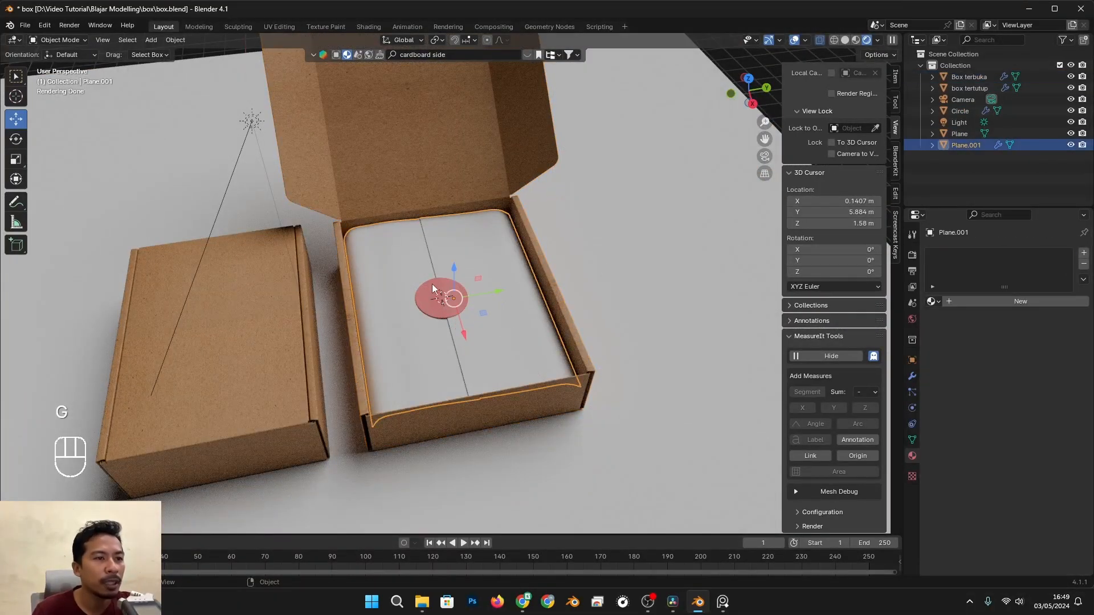
shift+click(404, 354)
scroll(426, 178, down, 6)
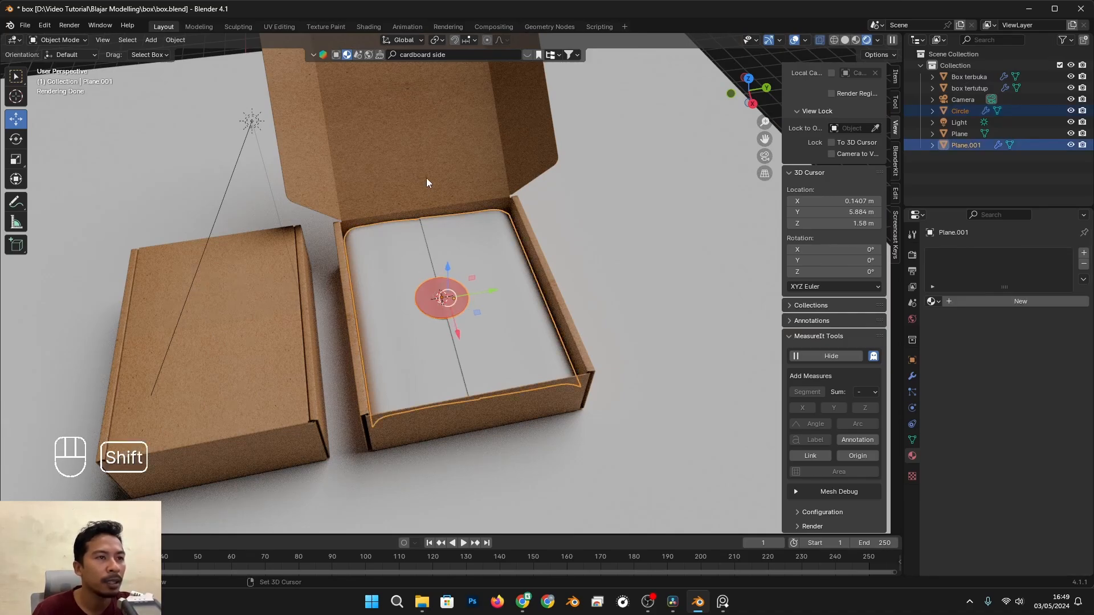
shift+click(461, 209)
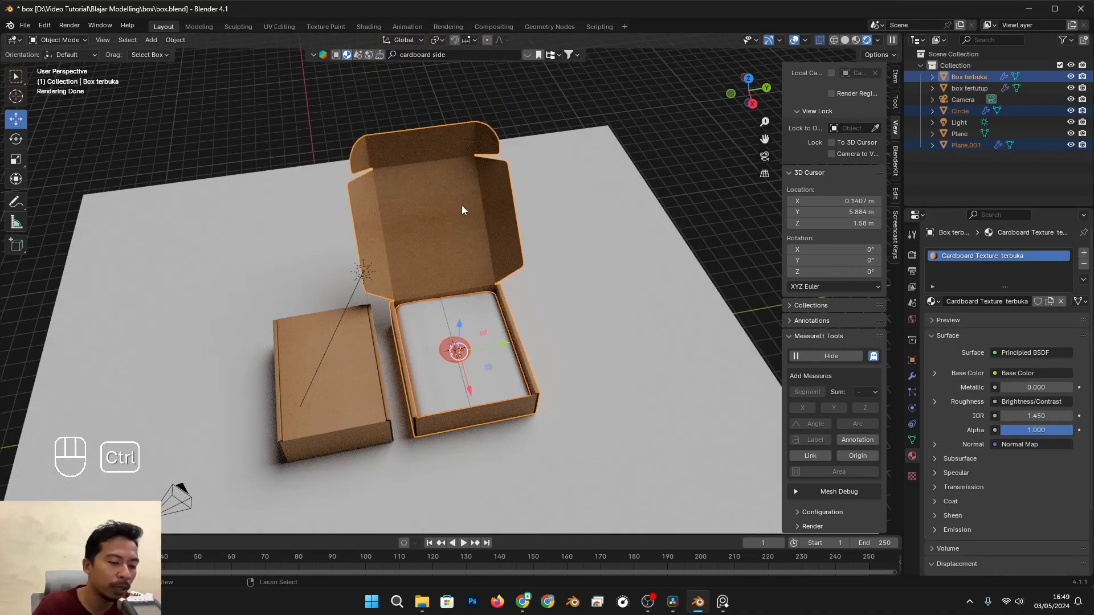
key(ctrl+p)
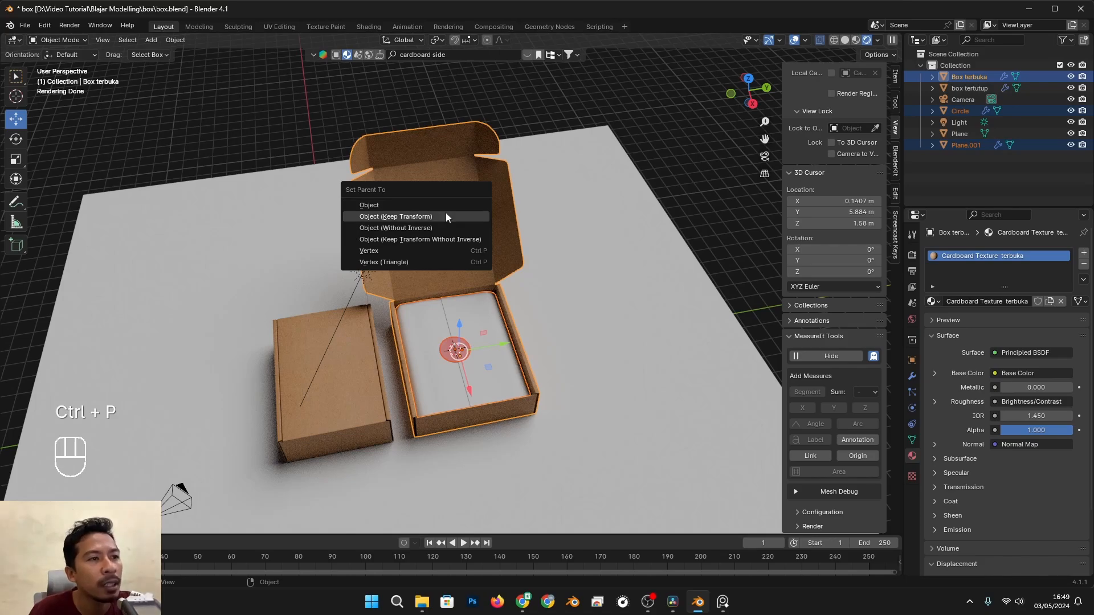
click(405, 218)
mouse_move(502, 348)
mouse_down()
mouse_move(668, 332)
mouse_move(596, 361)
mouse_move(505, 348)
mouse_up()
right_click(573, 358)
click(393, 404)
click(357, 406)
middle_drag(357, 406, 463, 440)
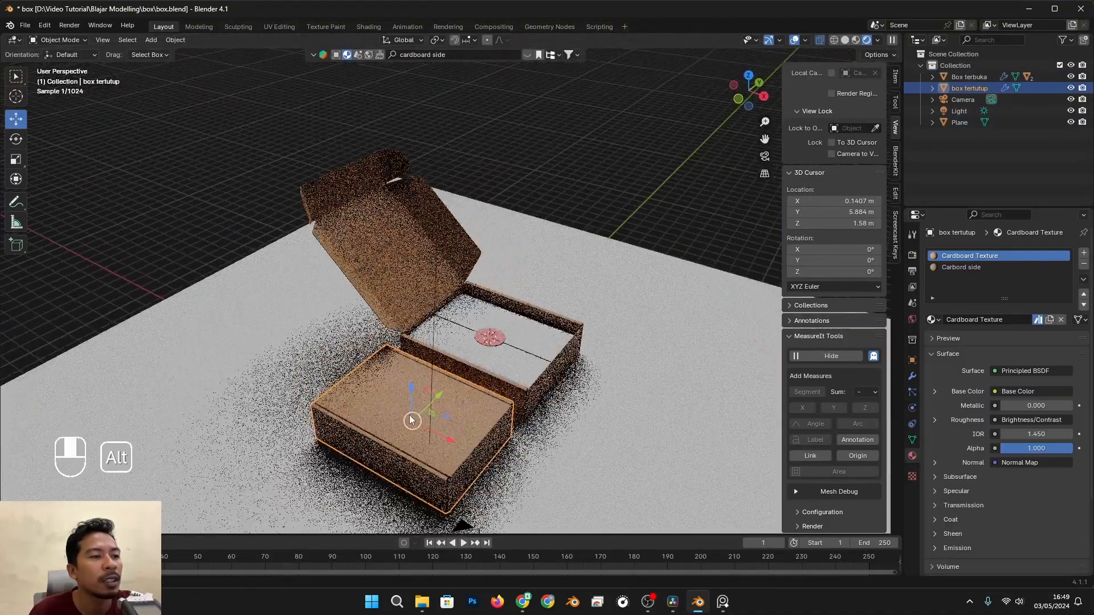
key(g)
drag(475, 449, 470, 446)
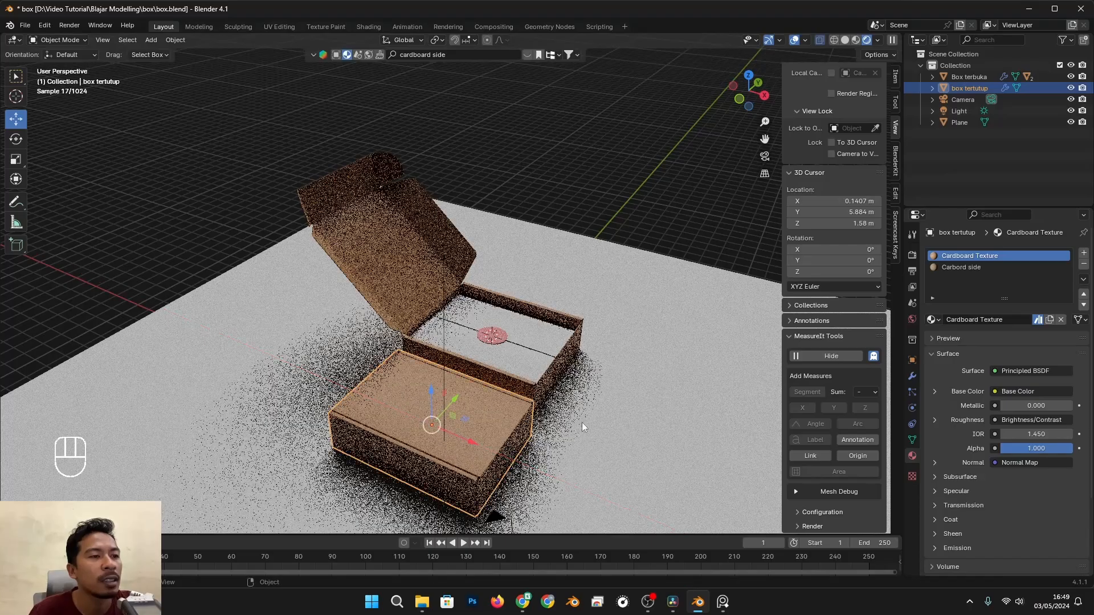
Examine the sticker, the folded sheet and both cardboard boxes from several angles and distances in the rendered view
alt+drag(582, 422, 576, 386)
scroll(513, 415, up, 2)
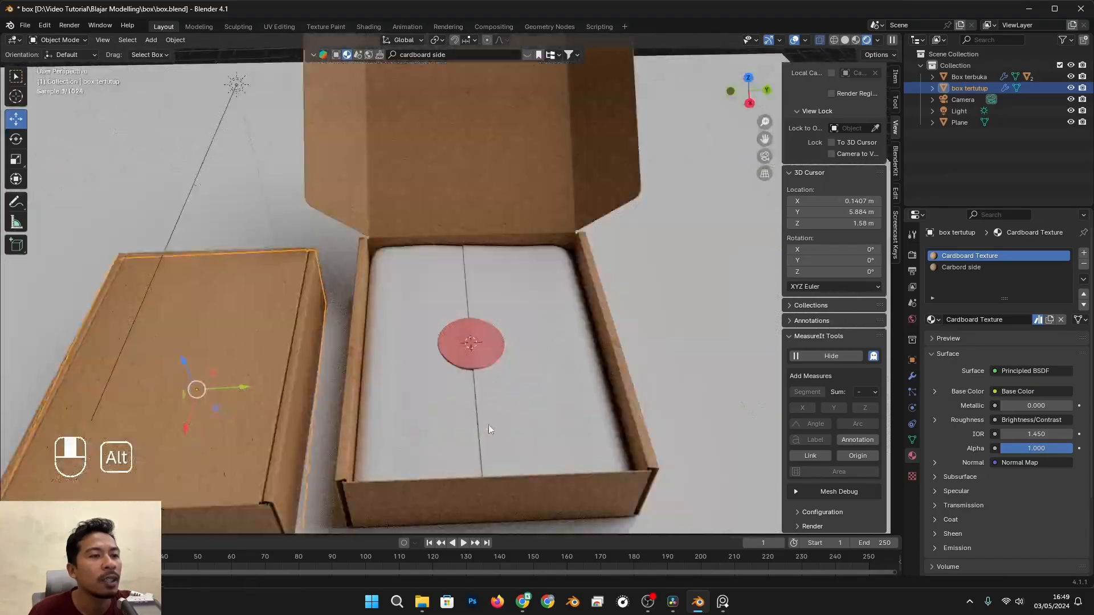
alt+drag(488, 425, 503, 352)
scroll(504, 352, down, 2)
click(367, 245)
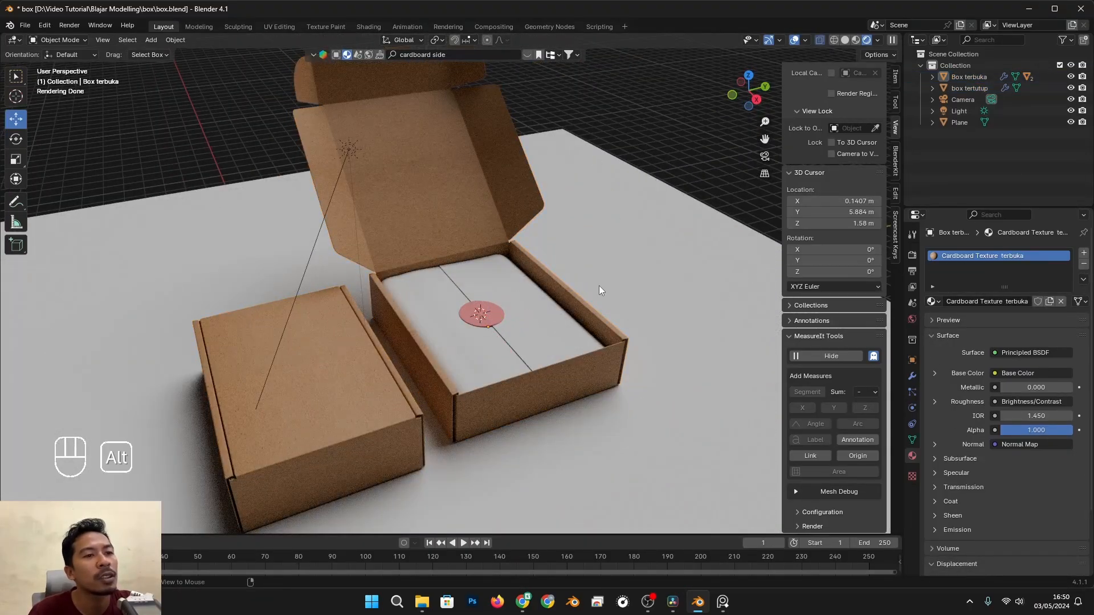
alt+drag(599, 285, 528, 319)
click(483, 322)
scroll(488, 354, up, 7)
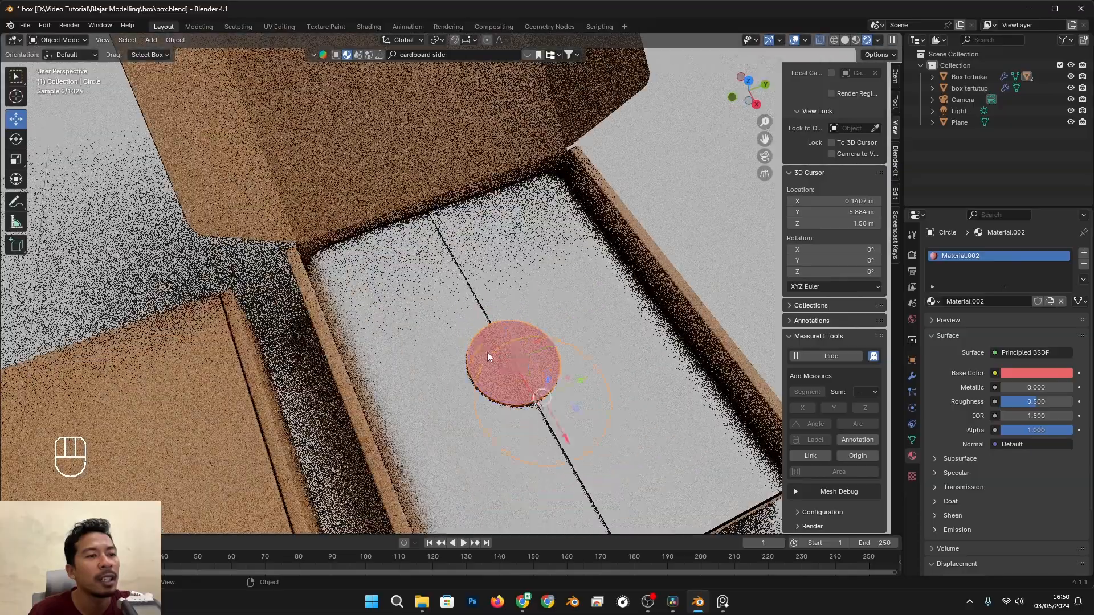
alt+shift+drag(570, 436, 489, 371)
scroll(498, 296, down, 4)
alt+drag(435, 401, 444, 366)
scroll(435, 387, down, 3)
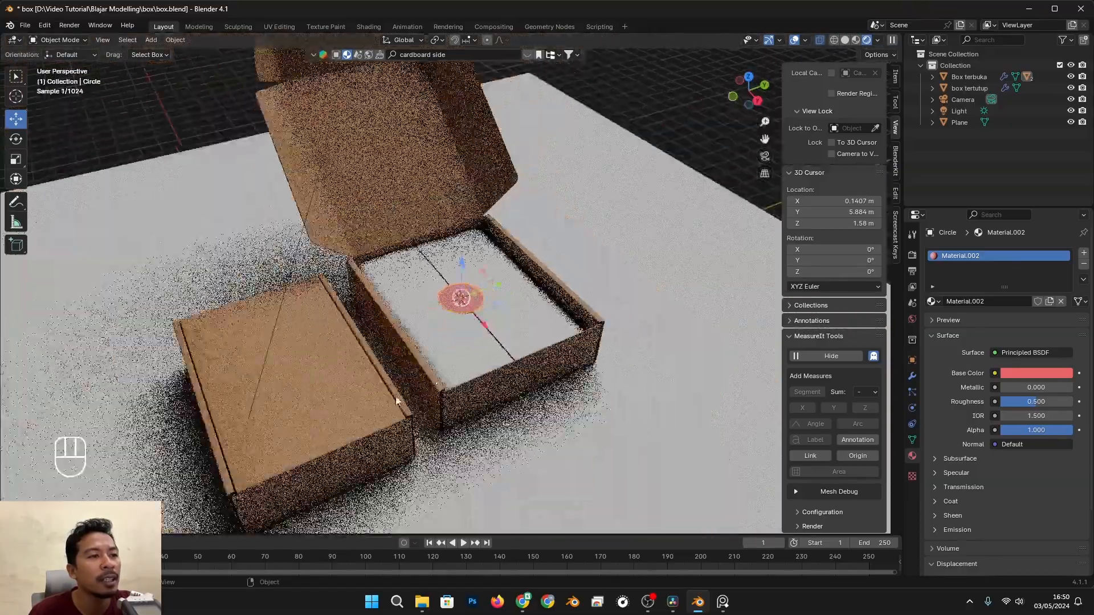
alt+shift+drag(398, 398, 481, 360)
scroll(480, 357, up, 1)
alt+drag(434, 400, 439, 398)
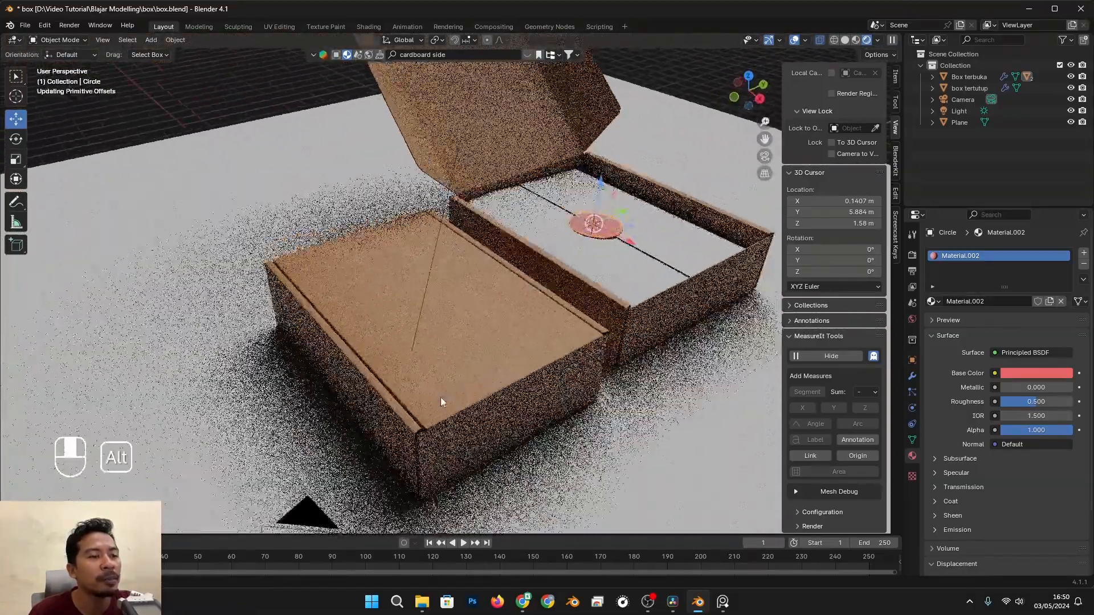
scroll(349, 369, up, 3)
alt+drag(329, 394, 354, 385)
scroll(401, 358, down, 3)
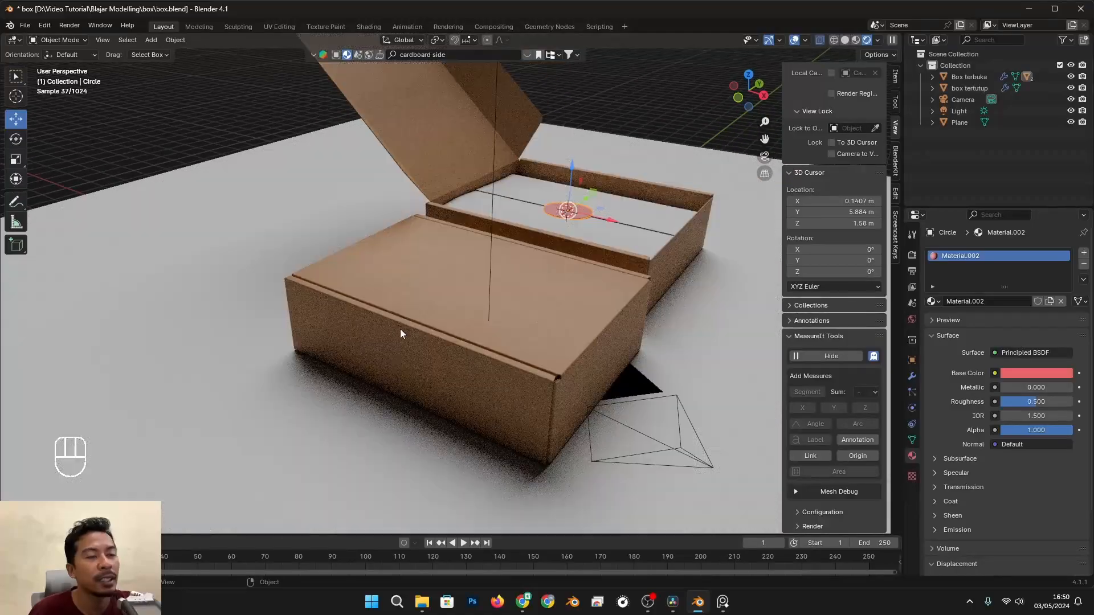
scroll(392, 350, down, 3)
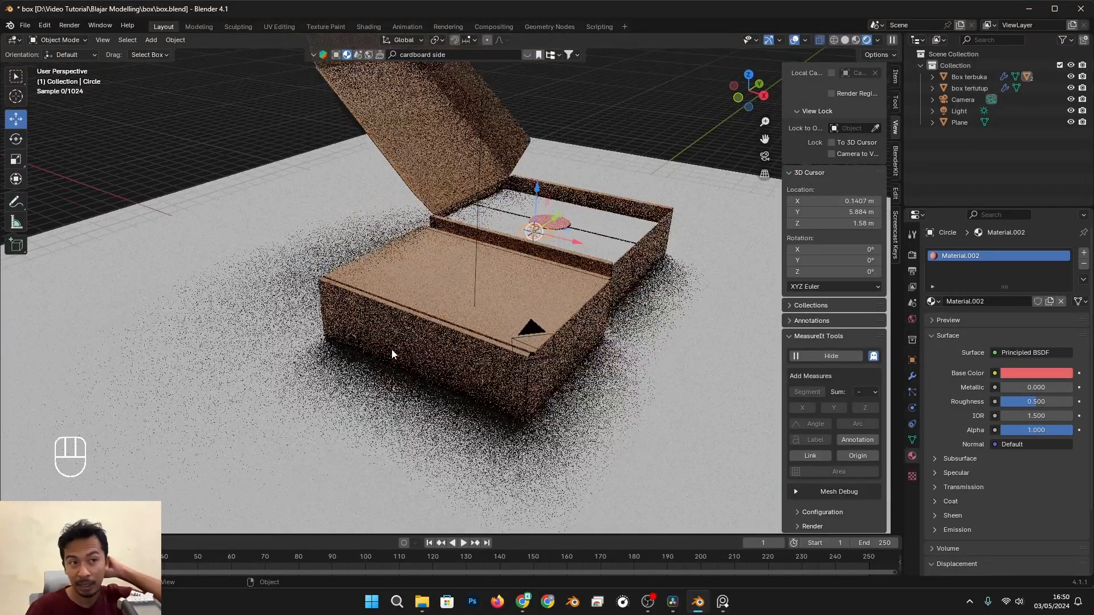
scroll(393, 349, up, 3)
alt+shift+drag(505, 350, 423, 391)
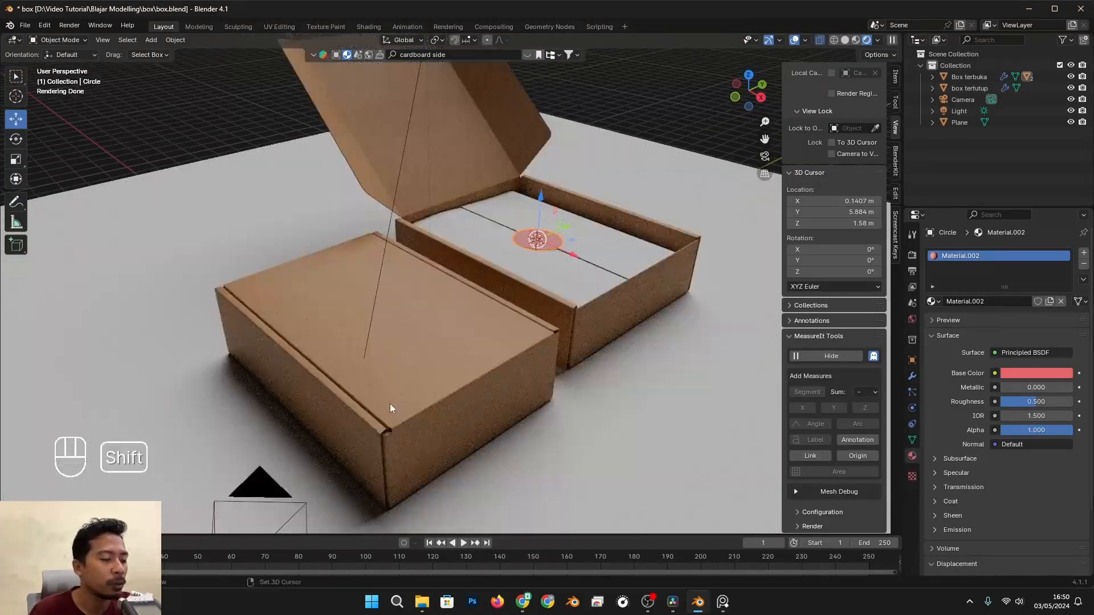
In the closed box's mesh, snap the 3D cursor midway between two opposite edge vertices of the lid, turn off X-ray and return to Object Mode
key(shift+a)
click(472, 319)
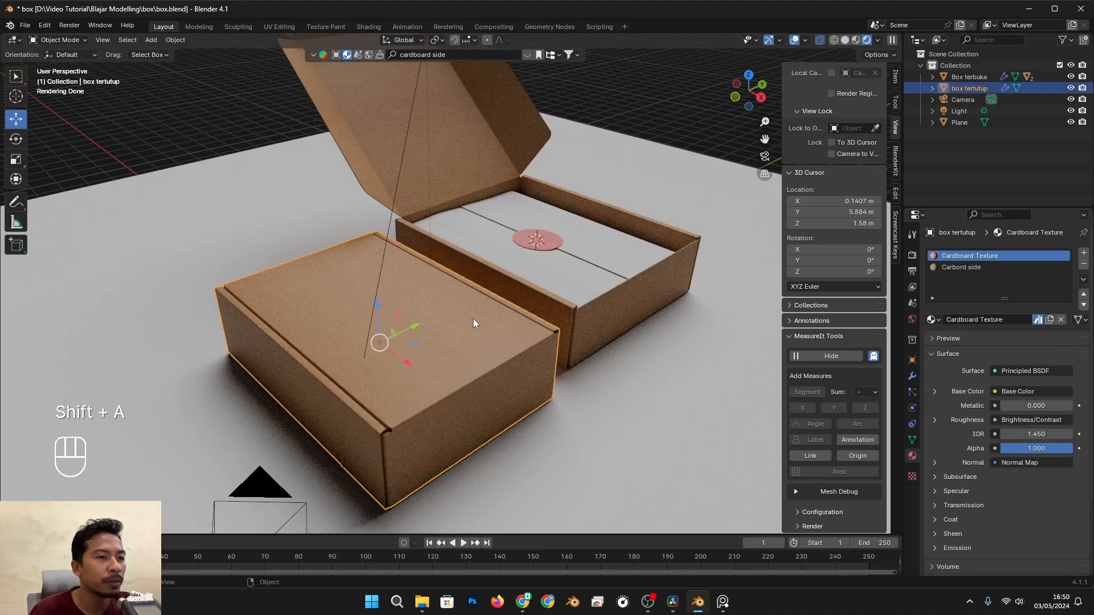
key(Tab)
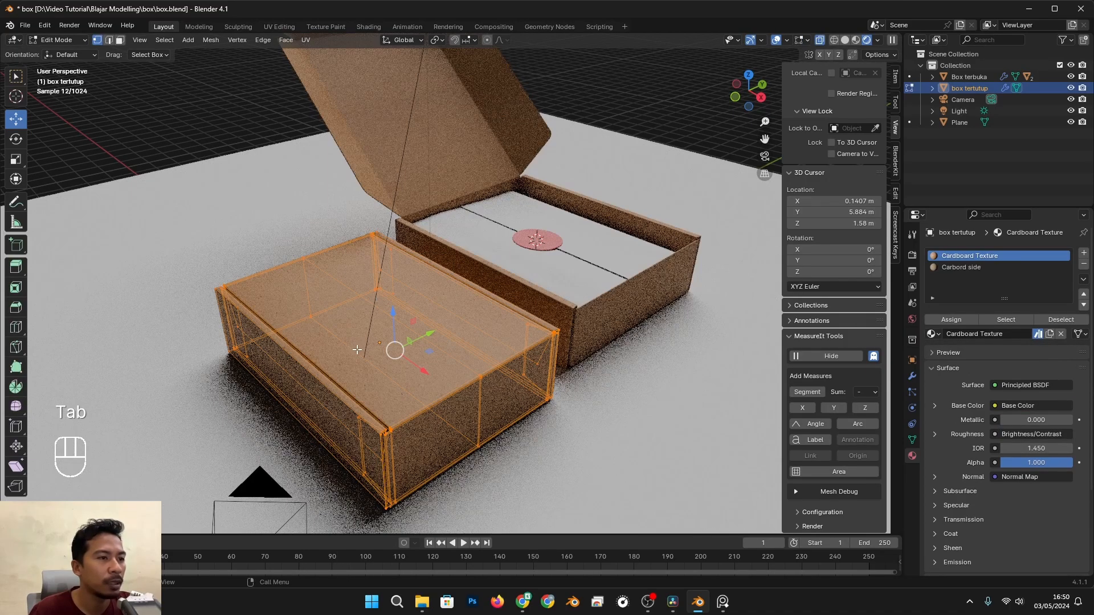
click(366, 310)
click(303, 256)
shift+click(481, 375)
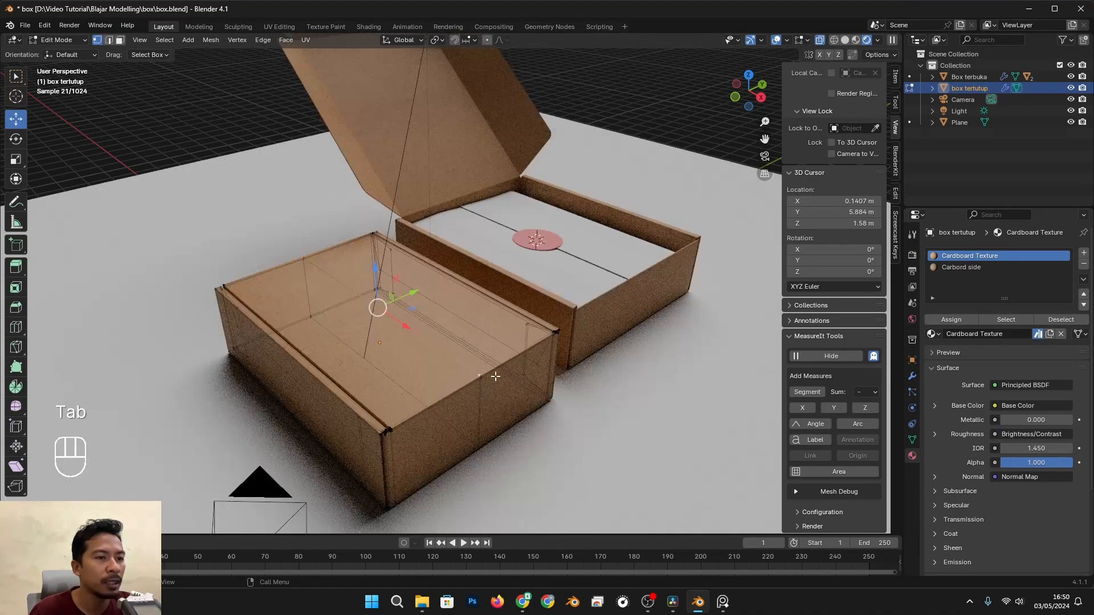
key(shift+s)
click(494, 426)
key(alt+z)
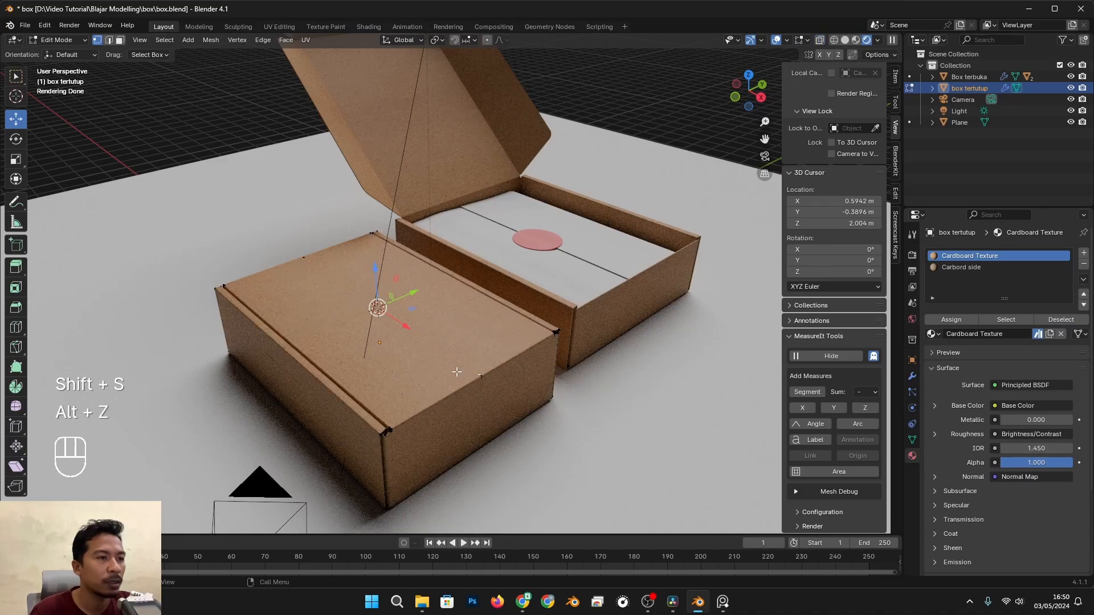
key(Tab)
Add a mesh plane at the 3D cursor on the closed box's lid
key(shift+a)
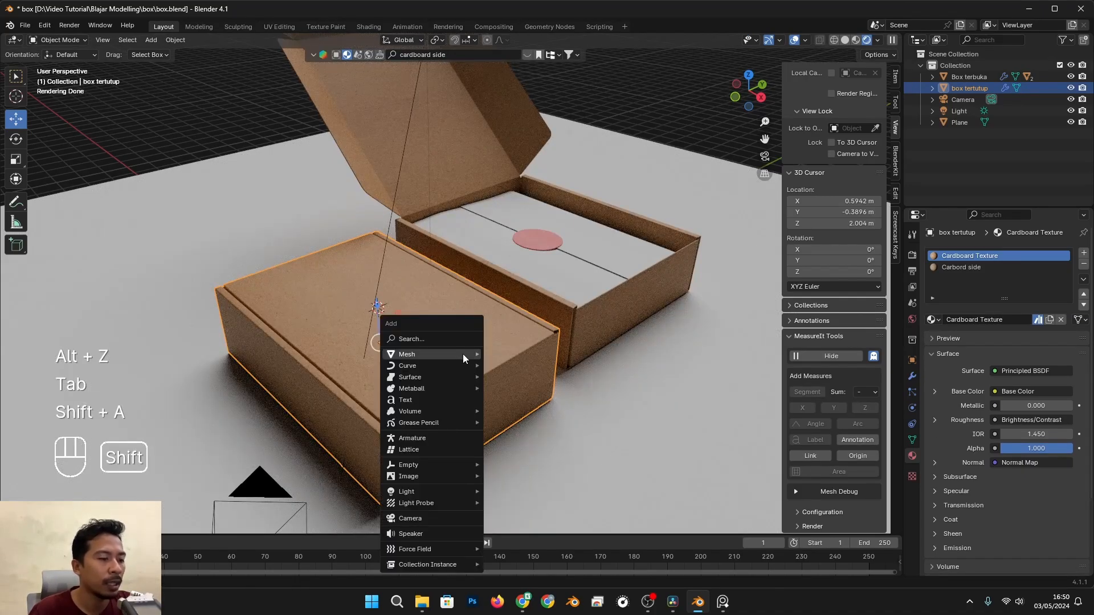
mouse_move(462, 354)
click(506, 354)
scroll(490, 352, down, 2)
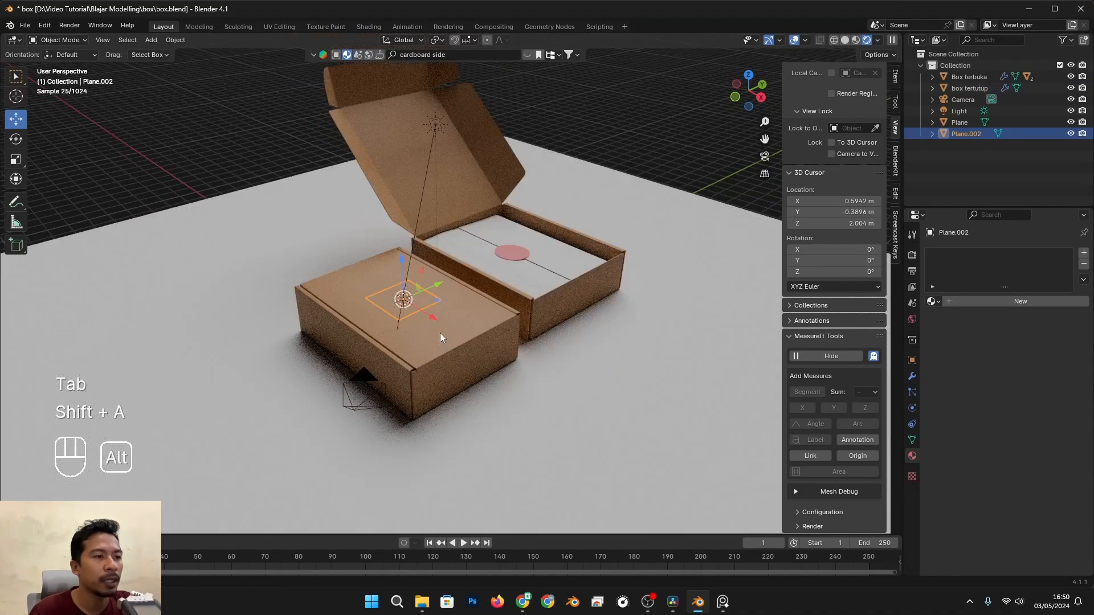
Move the new plane toward the lid's front edge, adjust its height just above the lid, and rescale it
alt+drag(439, 335, 413, 339)
scroll(420, 300, up, 2)
drag(376, 293, 523, 340)
scroll(367, 313, up, 3)
drag(406, 275, 407, 267)
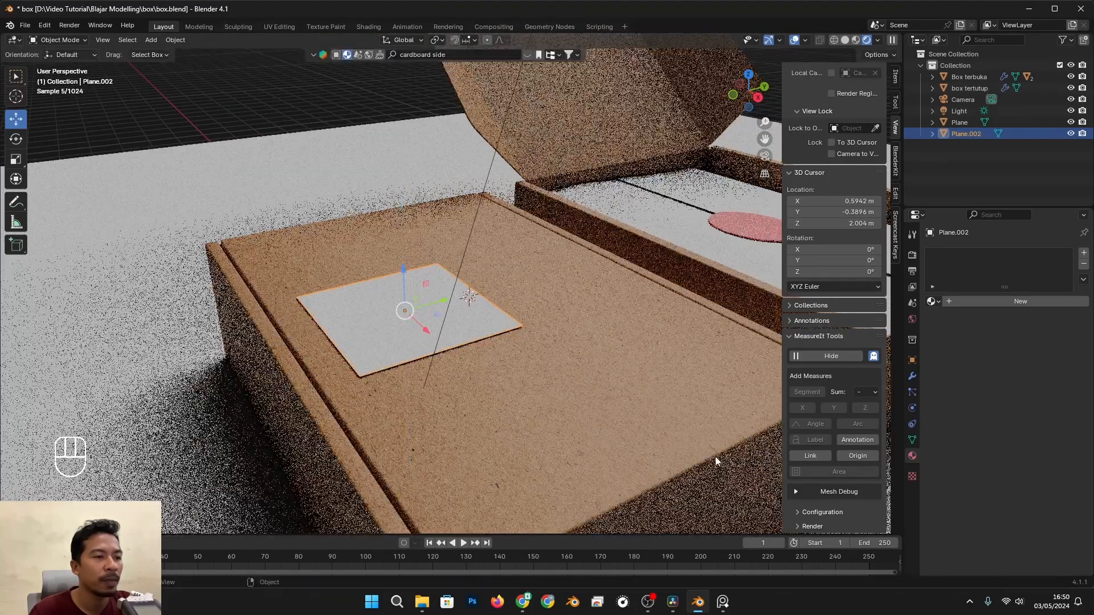
key(s)
click(582, 403)
scroll(581, 402, up, 4)
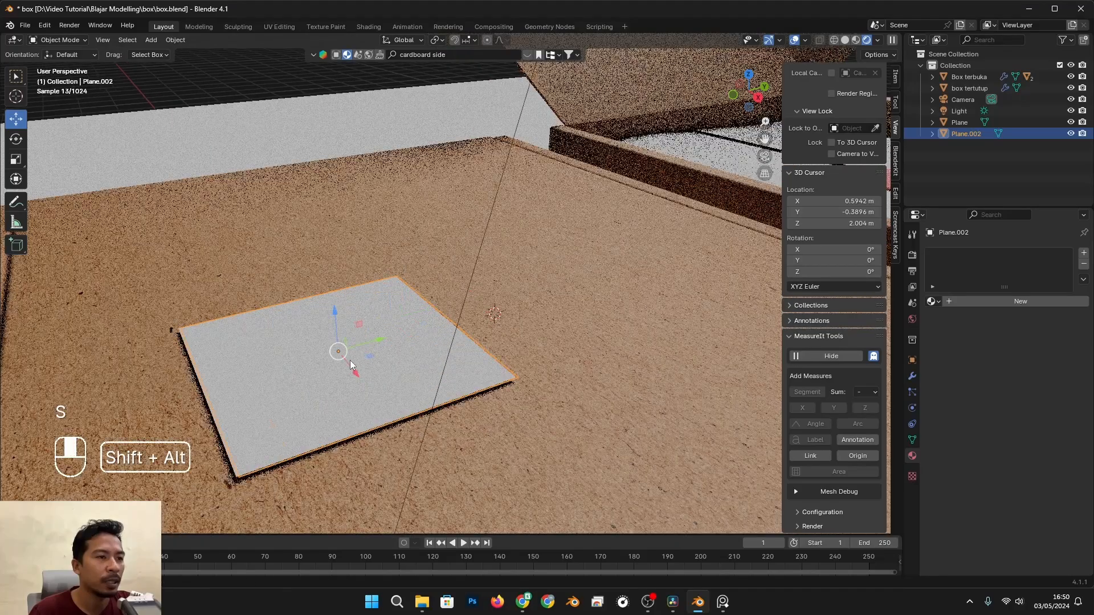
alt+shift+drag(228, 376, 439, 331)
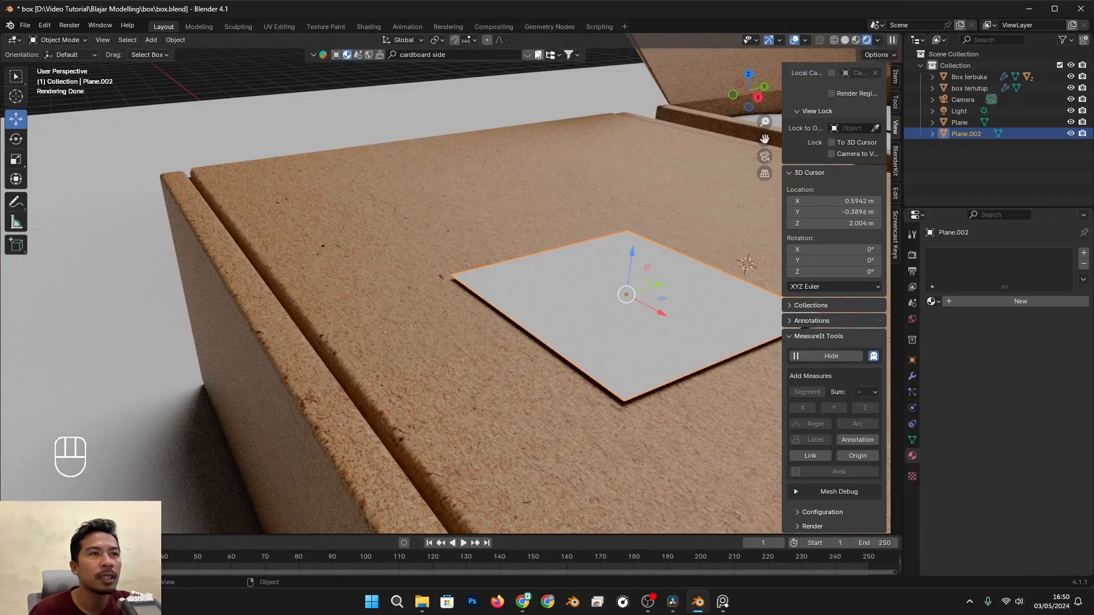
In the plane's mesh, select the two front vertices and move them out to the closed box's front edge
key(Tab)
click(450, 277)
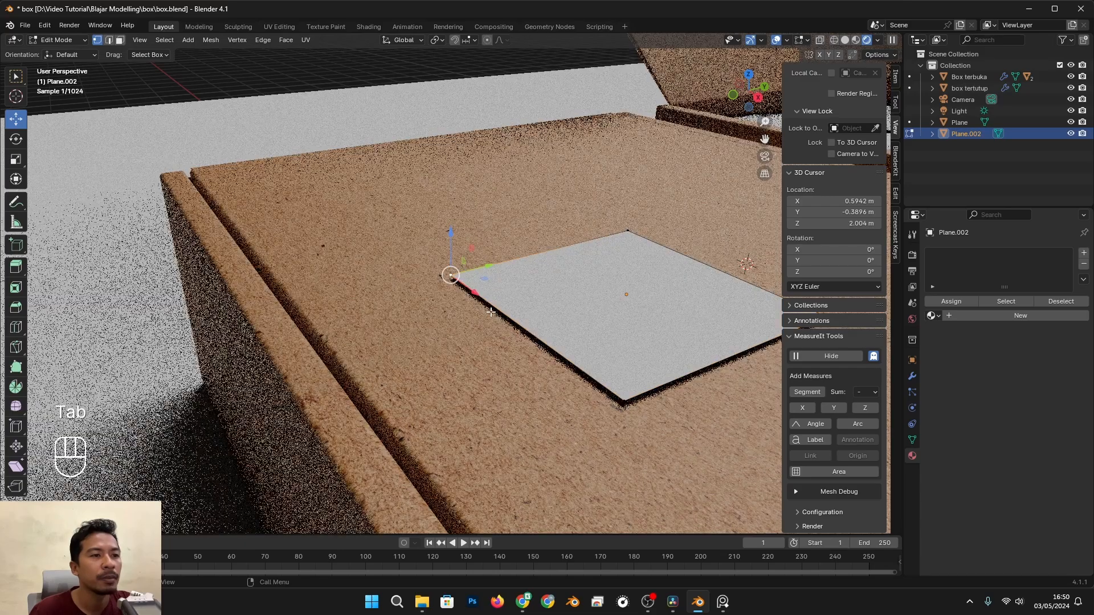
shift+click(627, 394)
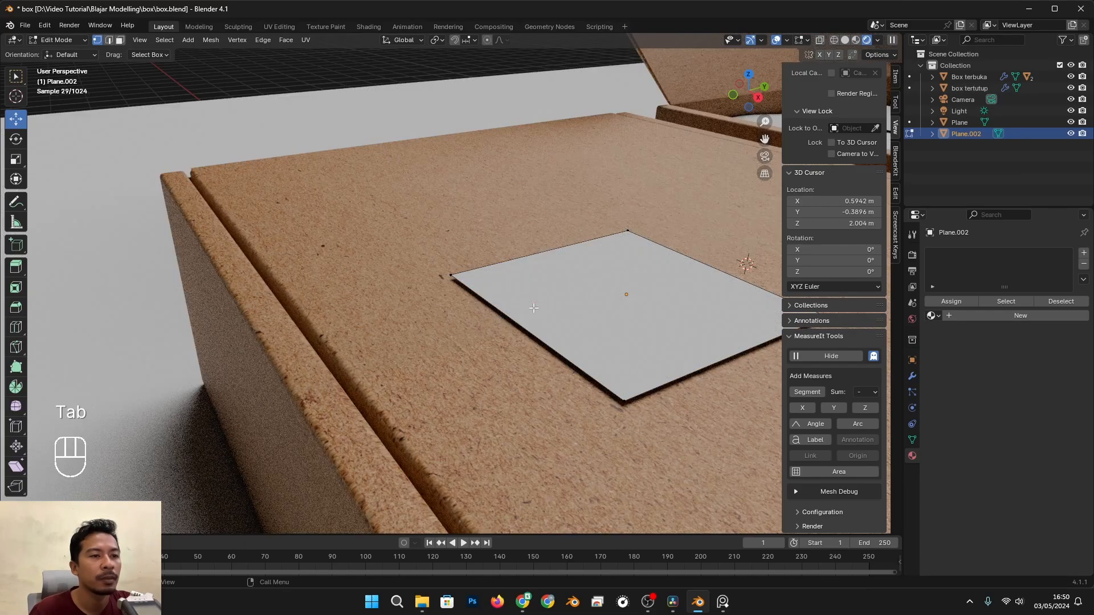
shift+click(624, 401)
shift+click(623, 403)
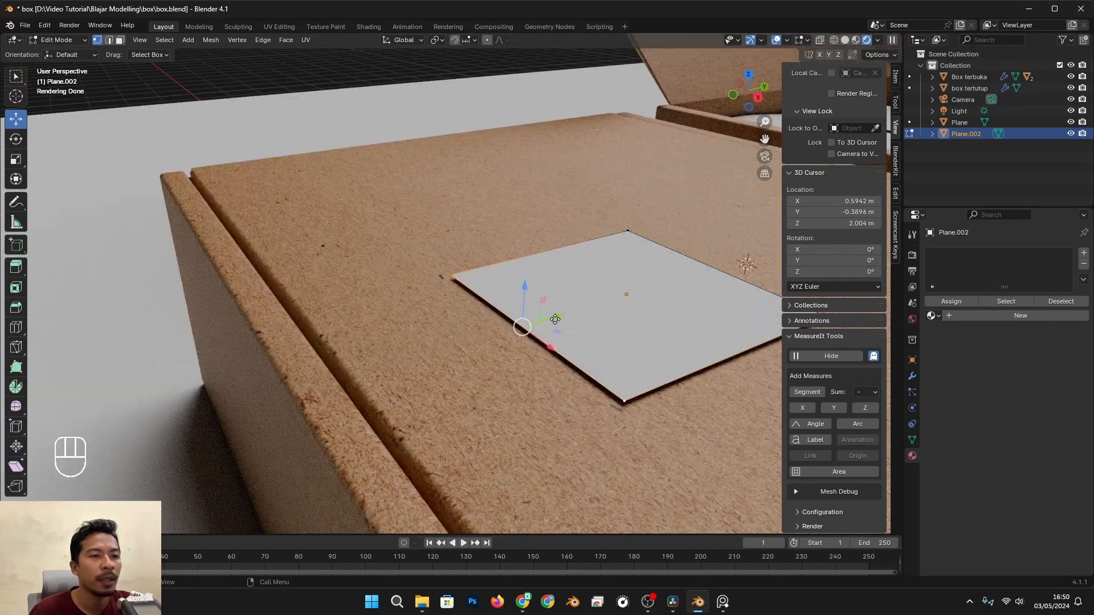
drag(558, 318, 395, 402)
scroll(337, 422, down, 5)
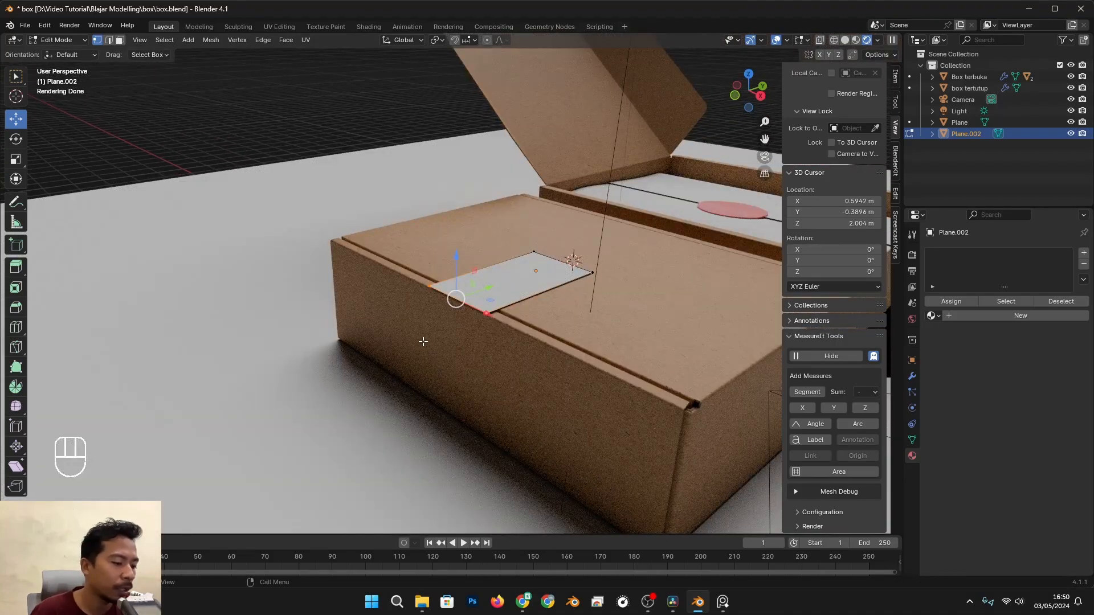
Extrude the plane's front edge about 1.9 m straight down along Z to the base of the box
key(e)
key(z)
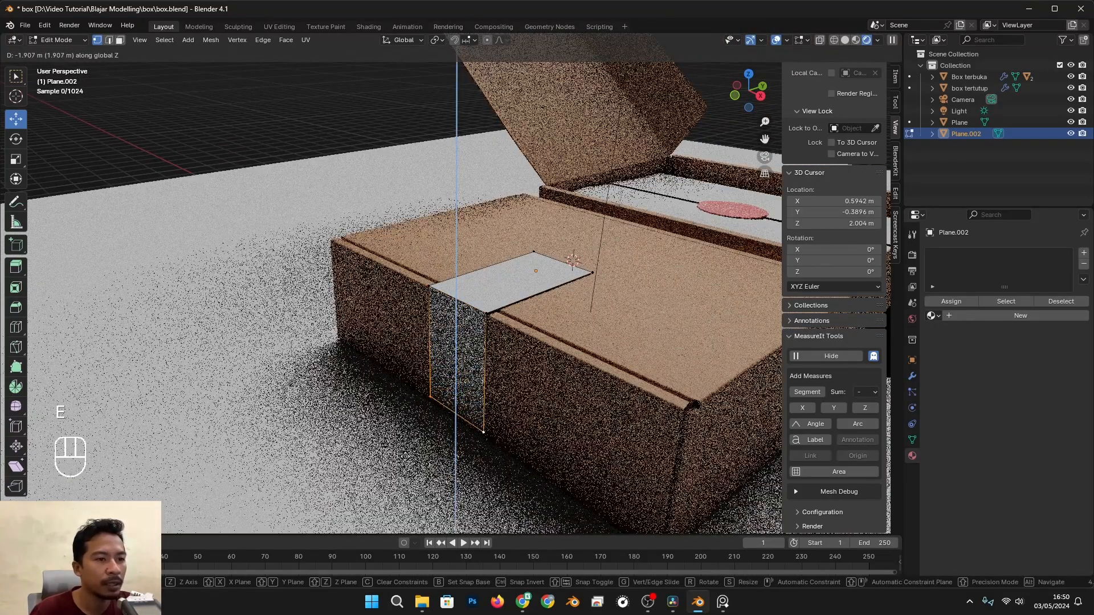
click(405, 463)
scroll(439, 461, up, 3)
alt+shift+drag(455, 473, 424, 402)
Extrude the strip's lower edge outward from the box to form a flap along the floor
key(e)
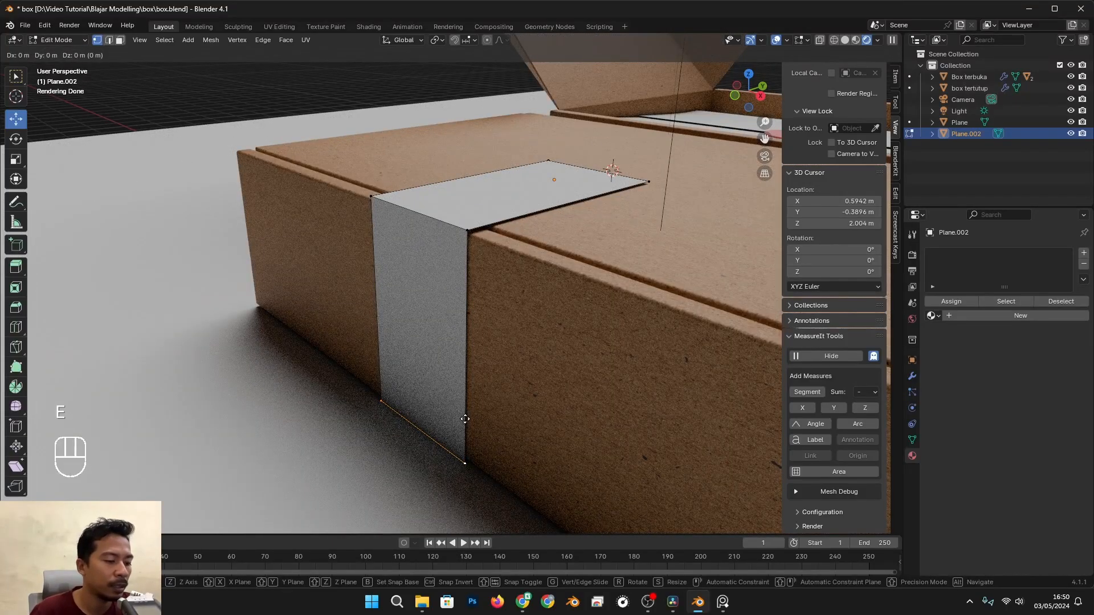
key(x)
click(292, 472)
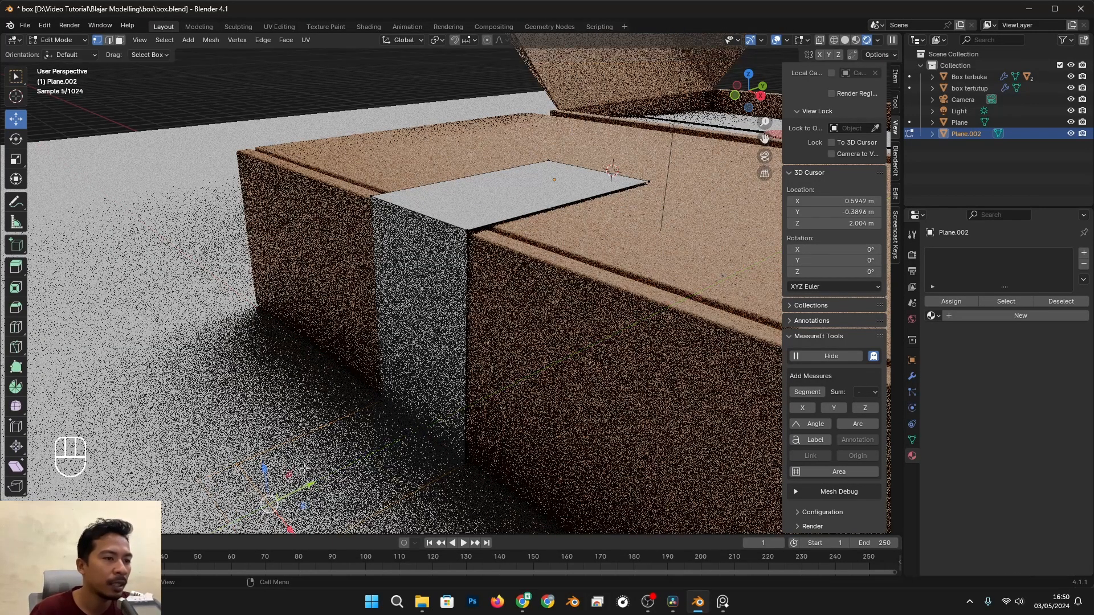
alt+drag(403, 474, 413, 431)
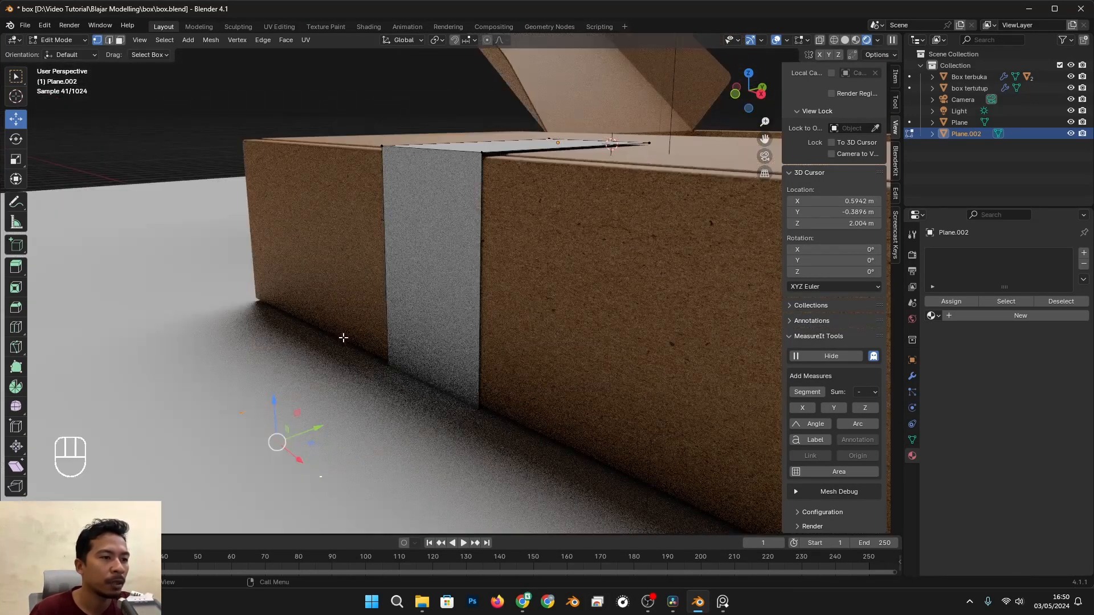
Switch to face selection, select the strip's floor-level flap face, and return to Object Mode
click(108, 43)
click(121, 39)
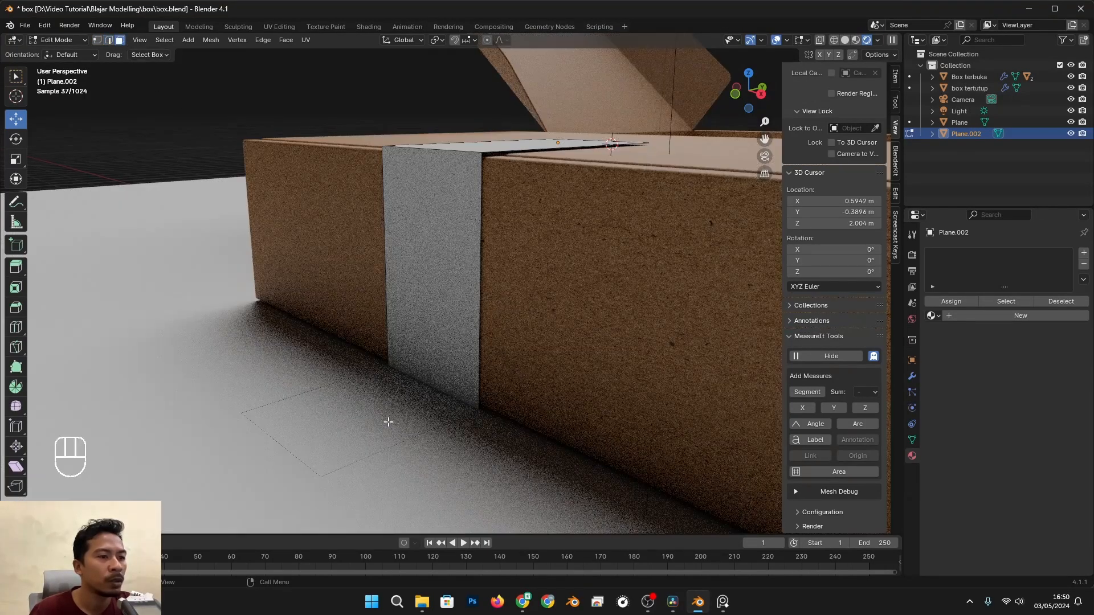
click(389, 421)
shift+drag(359, 369, 387, 387)
key(Tab)
Examine the folded strip on the closed box from several angles and distances, with the strip as the selected object
scroll(555, 356, down, 4)
click(693, 410)
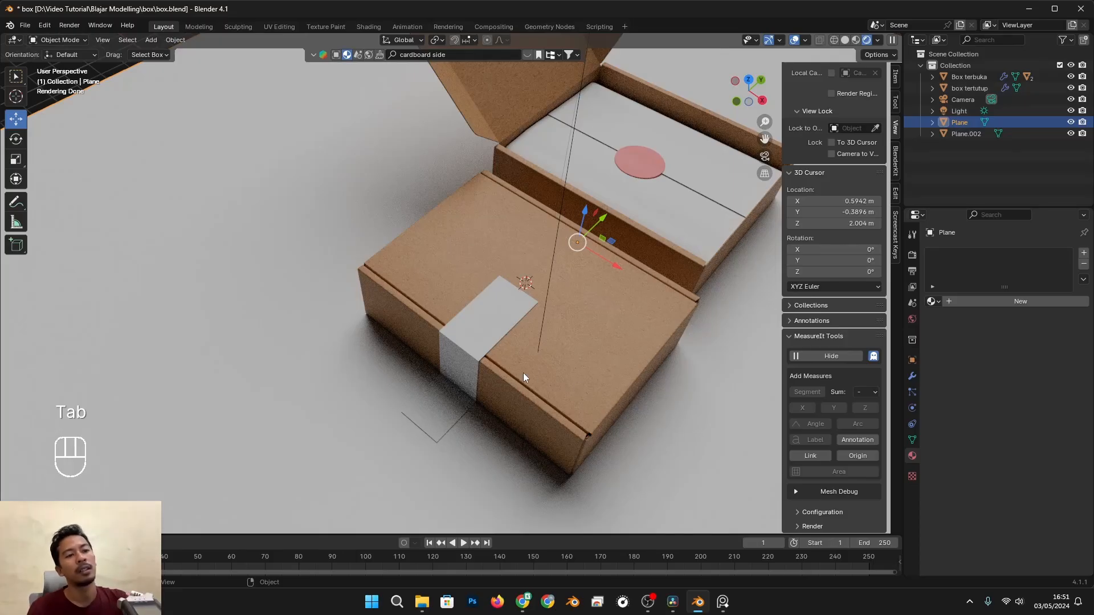
scroll(575, 366, down, 3)
scroll(632, 399, up, 4)
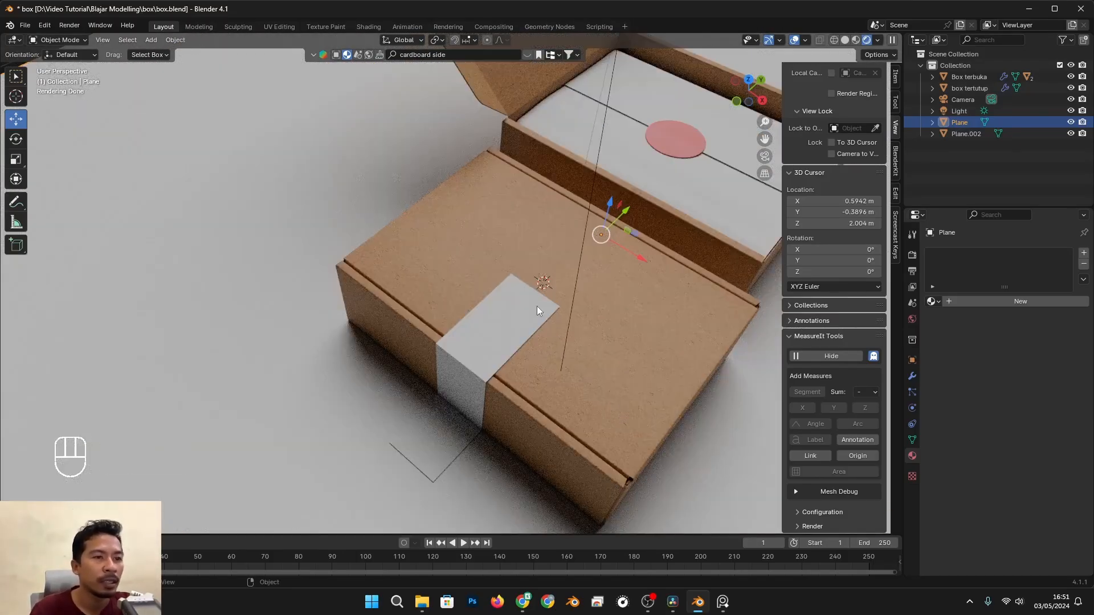
click(536, 307)
alt+shift+drag(596, 384, 444, 350)
alt+drag(444, 350, 545, 378)
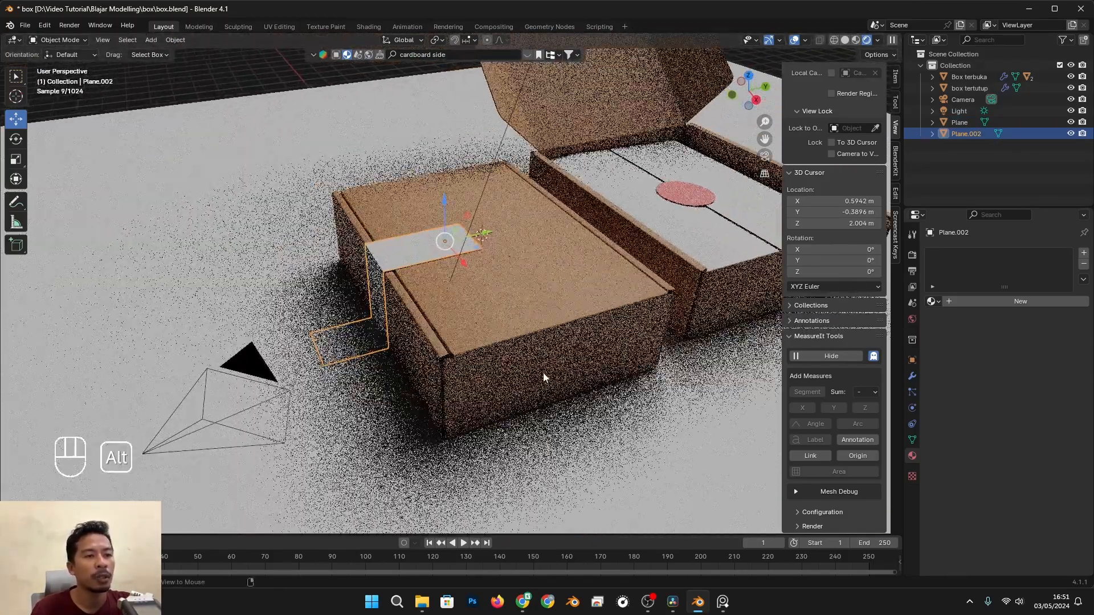
scroll(521, 368, up, 3)
scroll(572, 359, down, 4)
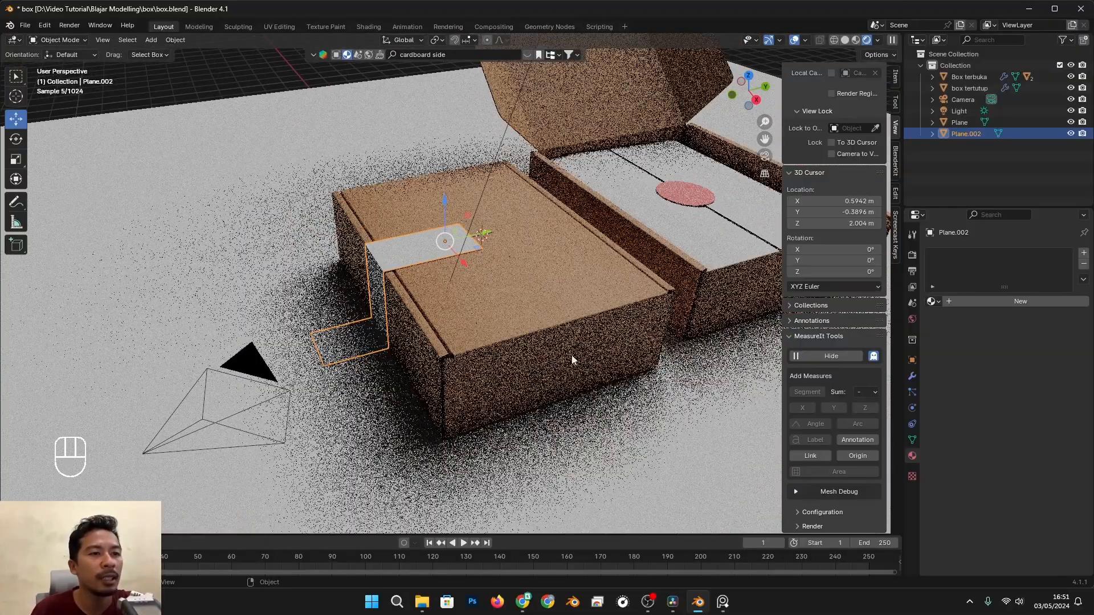
alt+drag(521, 305, 336, 298)
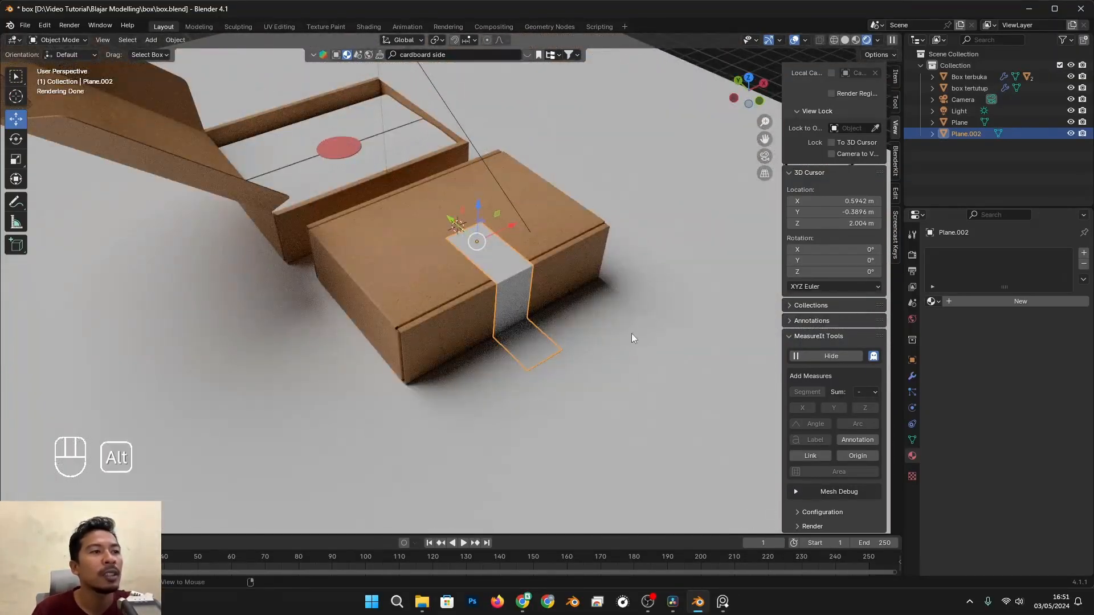
alt+drag(631, 335, 484, 327)
scroll(476, 327, up, 2)
alt+shift+drag(402, 329, 434, 328)
scroll(456, 353, up, 3)
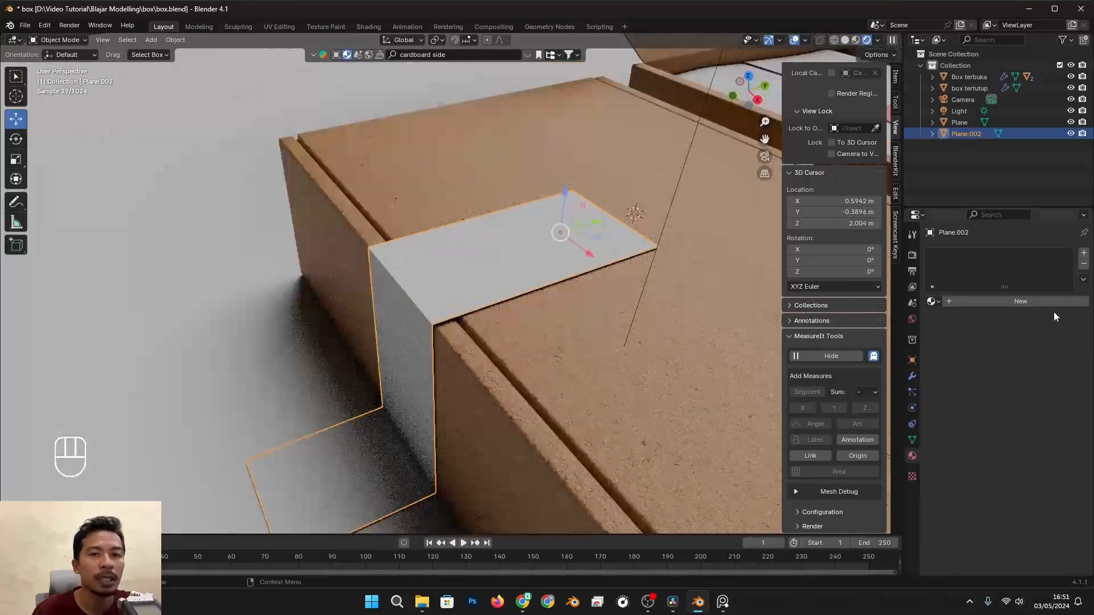
Add a Subdivision Surface modifier to the strip and set its viewport levels to 3
click(906, 377)
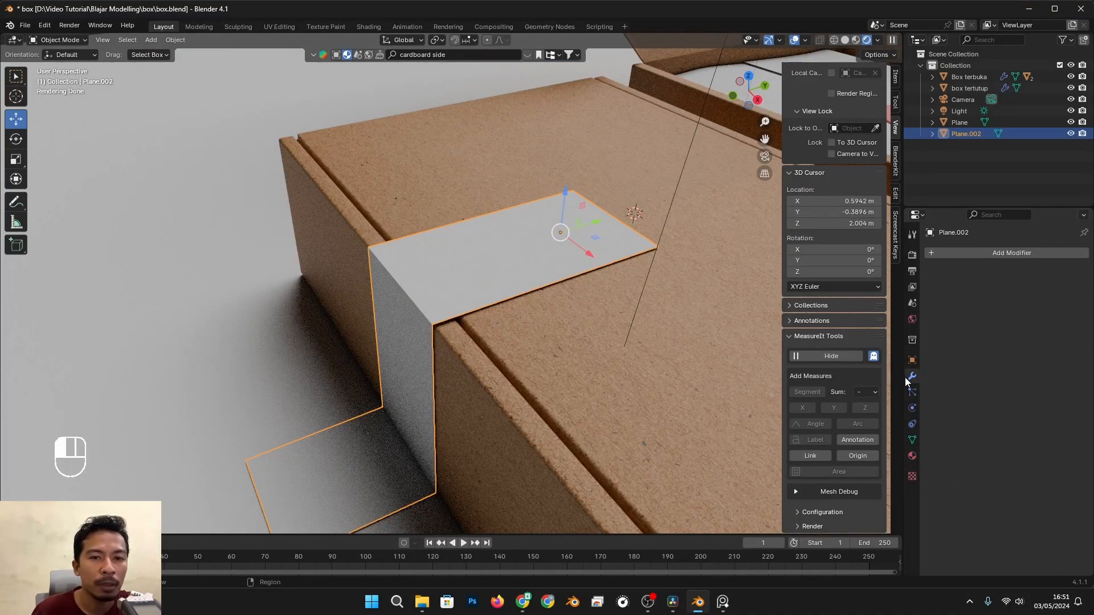
click(969, 255)
mouse_move(939, 261)
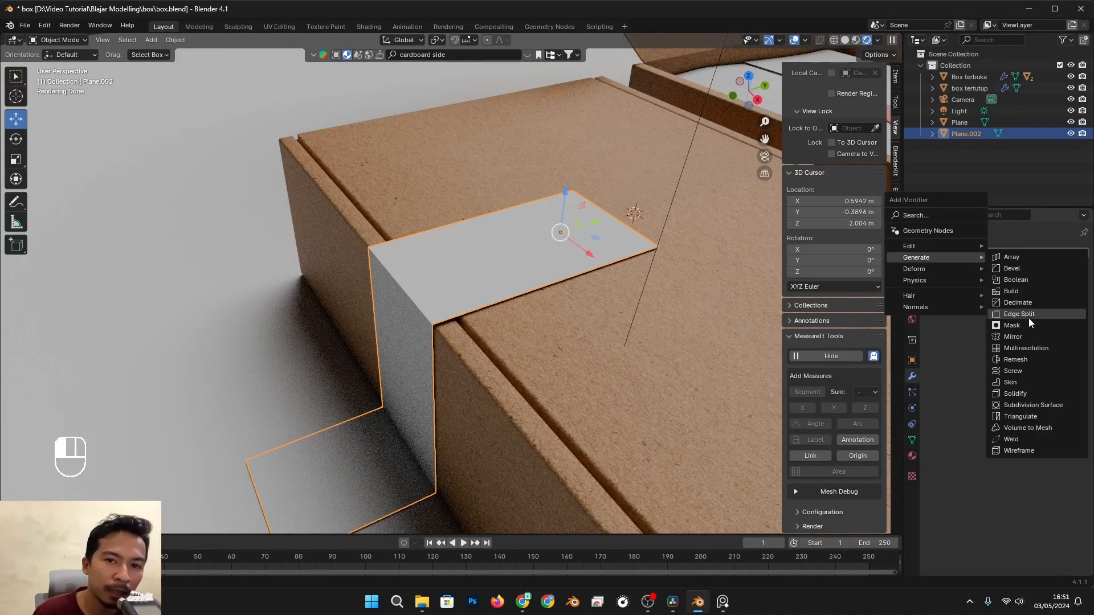
click(1033, 406)
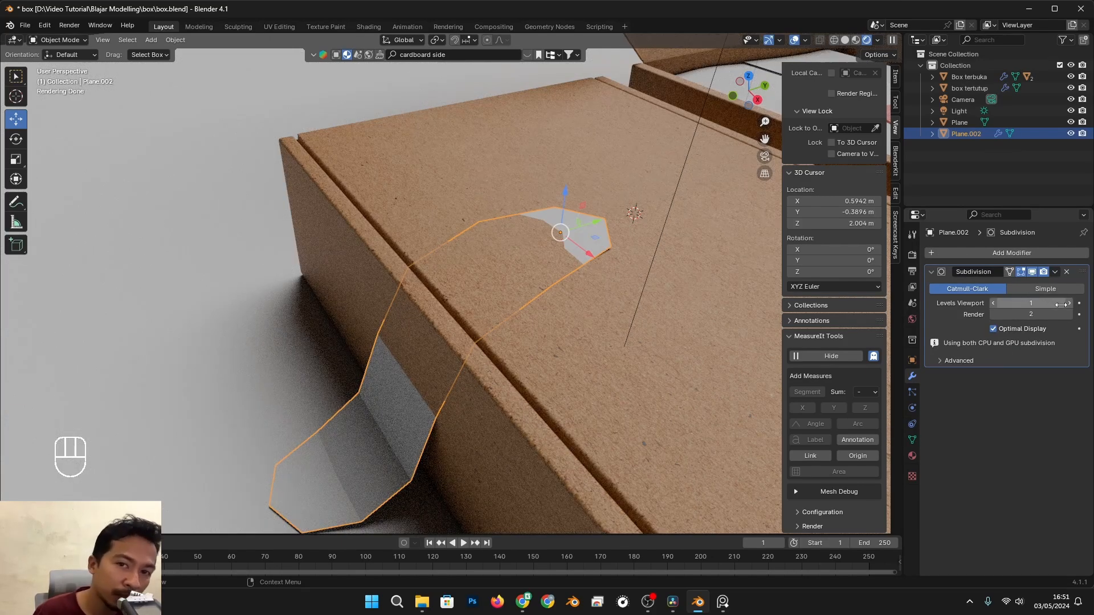
click(1069, 304)
click(1069, 304)
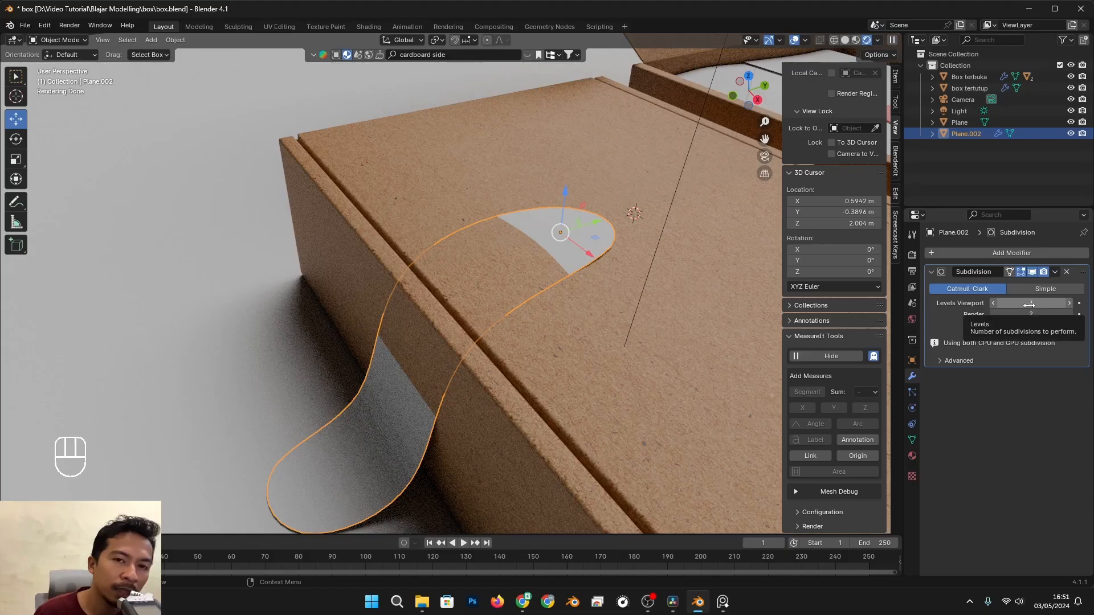
In the strip's mesh, select all outer border edges on the lid, front and floor flap, and set their mean crease to 1.00
key(Tab)
alt+drag(621, 250, 596, 264)
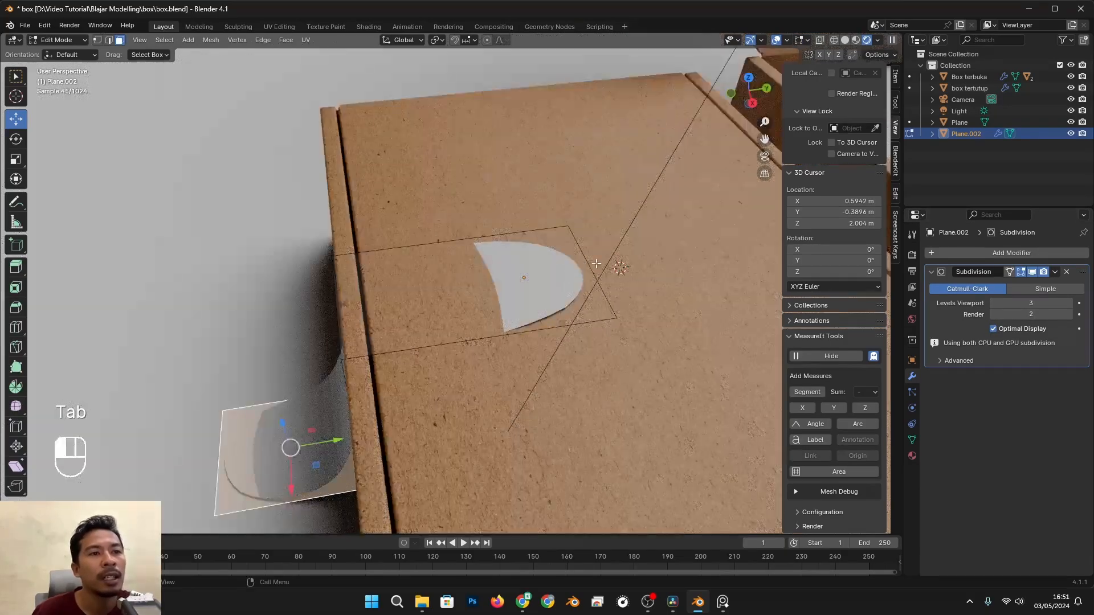
click(435, 235)
click(109, 41)
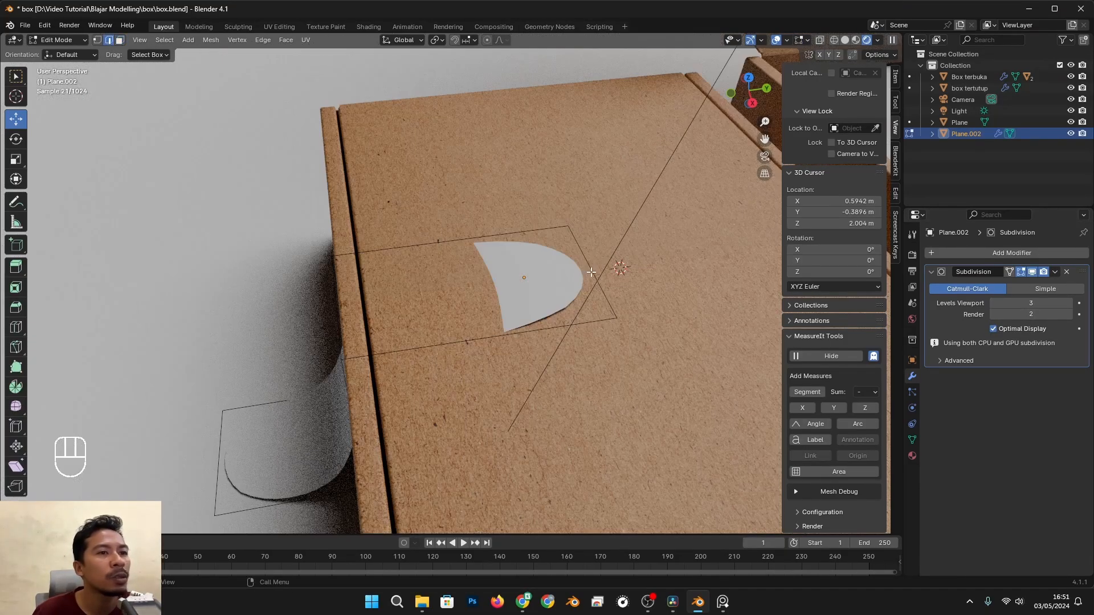
click(592, 270)
shift+click(491, 236)
alt+drag(449, 351, 490, 336)
shift+click(489, 319)
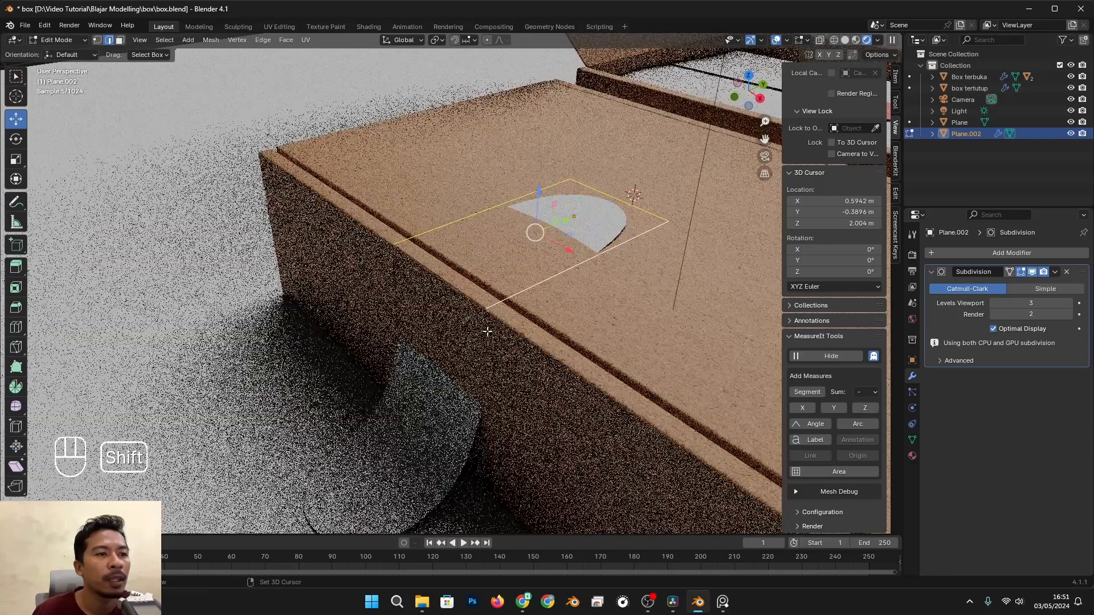
shift+click(405, 320)
shift+click(479, 367)
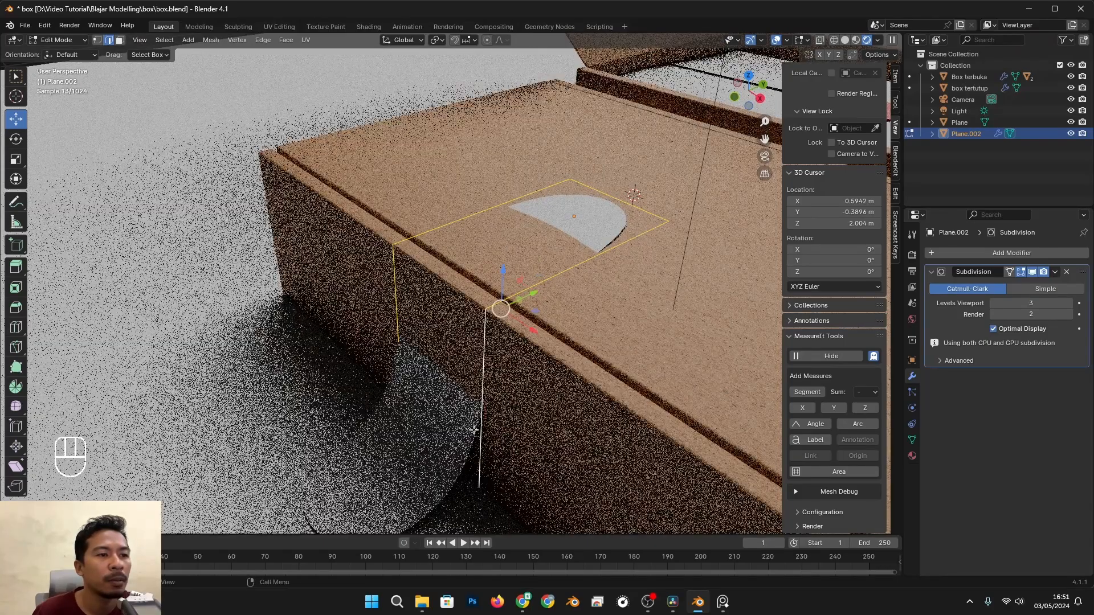
shift+middle_drag(469, 393, 474, 307)
shift+click(419, 442)
shift+click(315, 445)
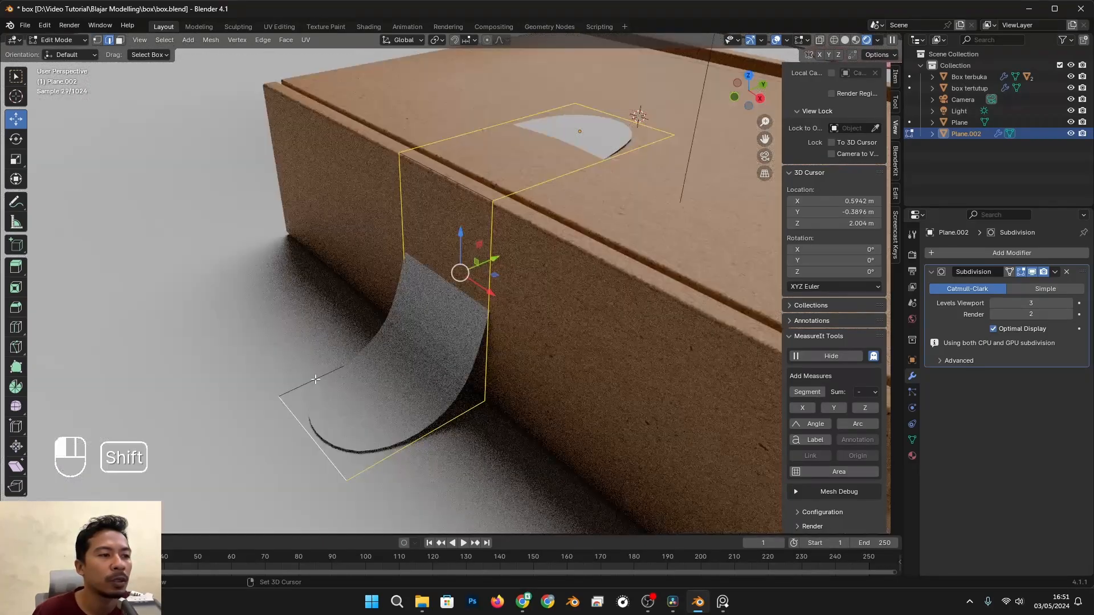
shift+click(311, 383)
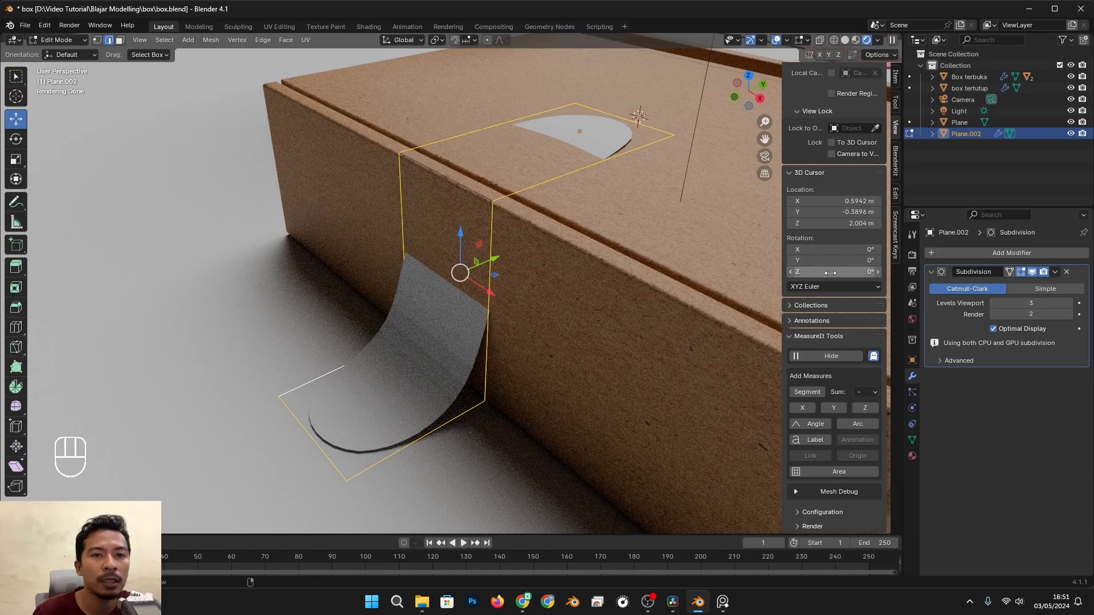
click(894, 80)
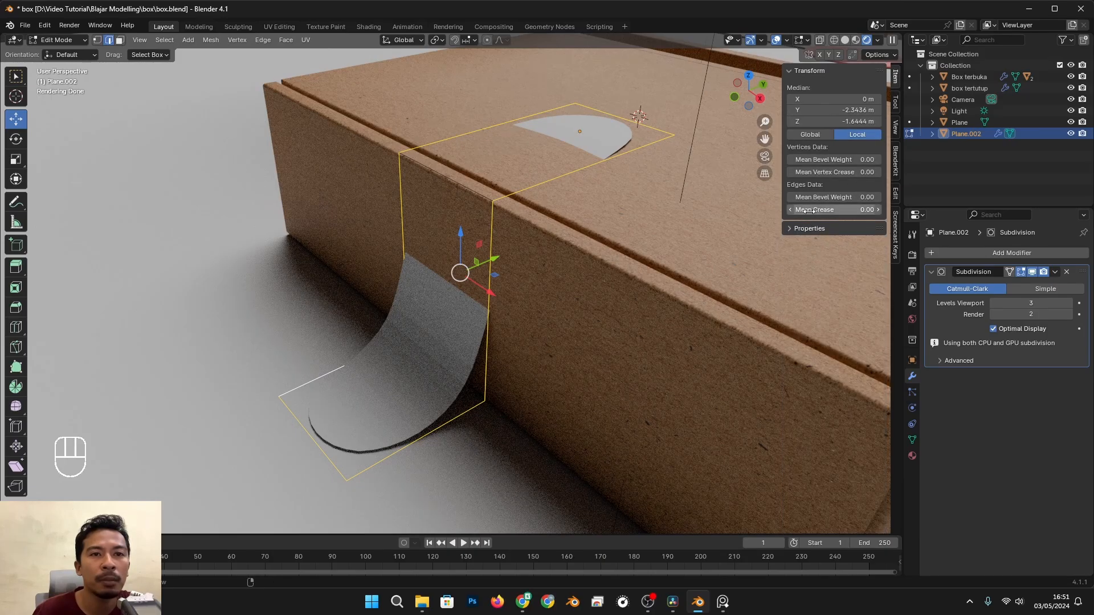
drag(809, 210, 877, 210)
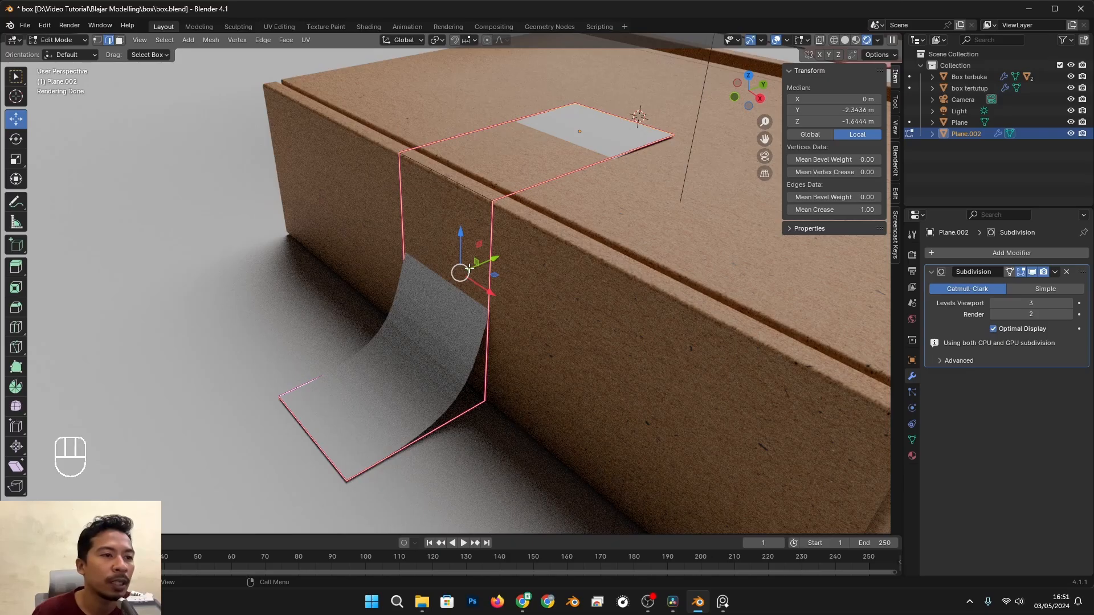
Add a loop cut across the strip's lid section and slide it close to the fold at the box's front edge
click(463, 188)
alt+shift+drag(493, 220, 544, 274)
alt+drag(544, 274, 531, 270)
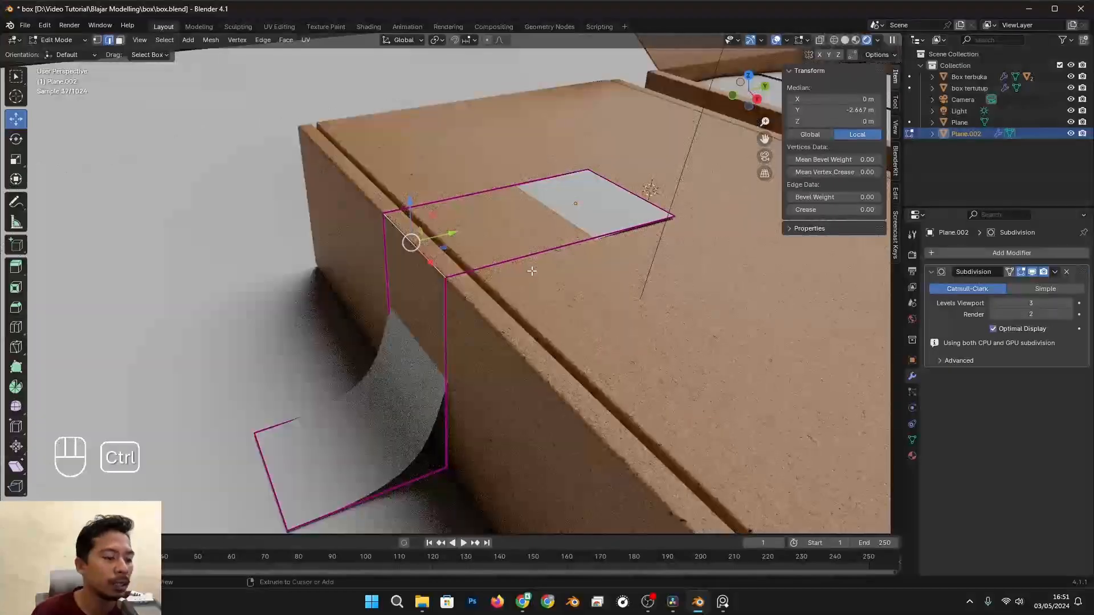
click(549, 260)
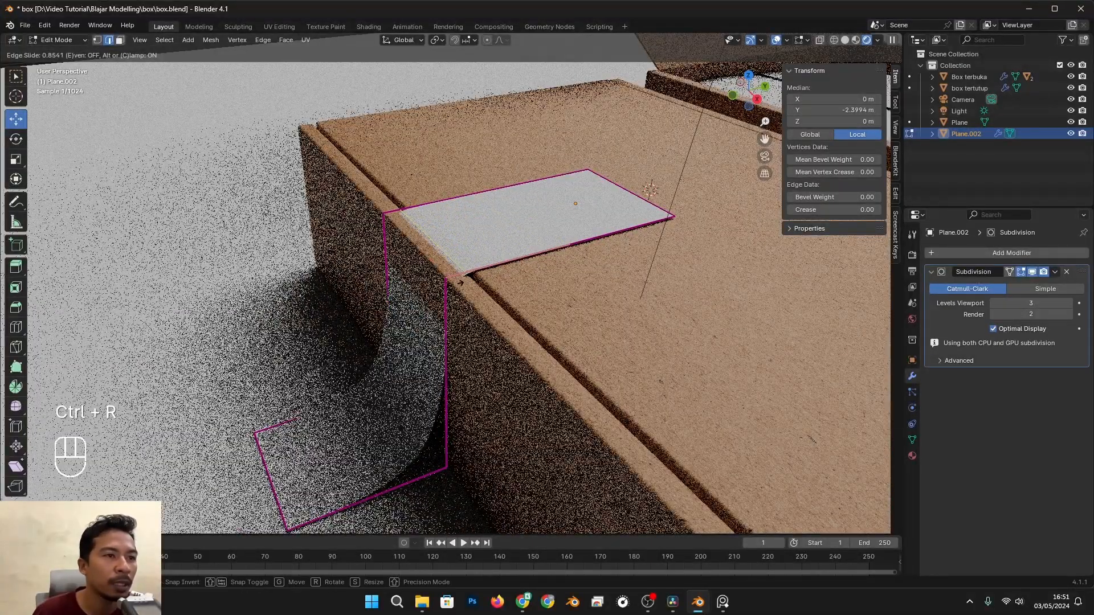
click(447, 288)
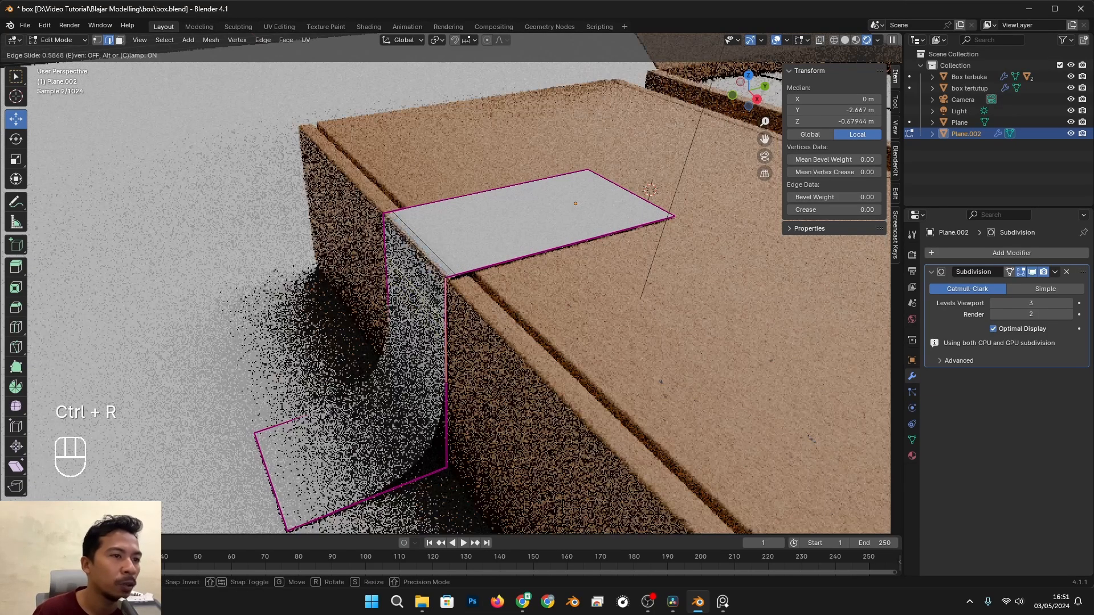
Shade the folded strip on the closed box smooth
key(Tab)
alt+middle_click(475, 289)
right_click(485, 261)
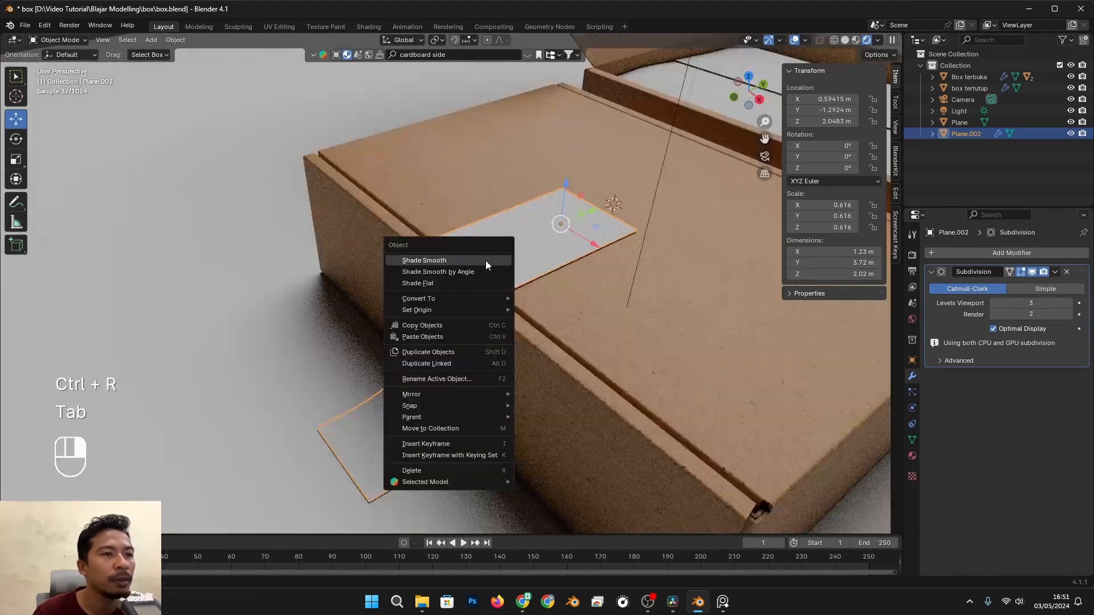
click(485, 261)
scroll(519, 333, up, 3)
scroll(546, 271, down, 5)
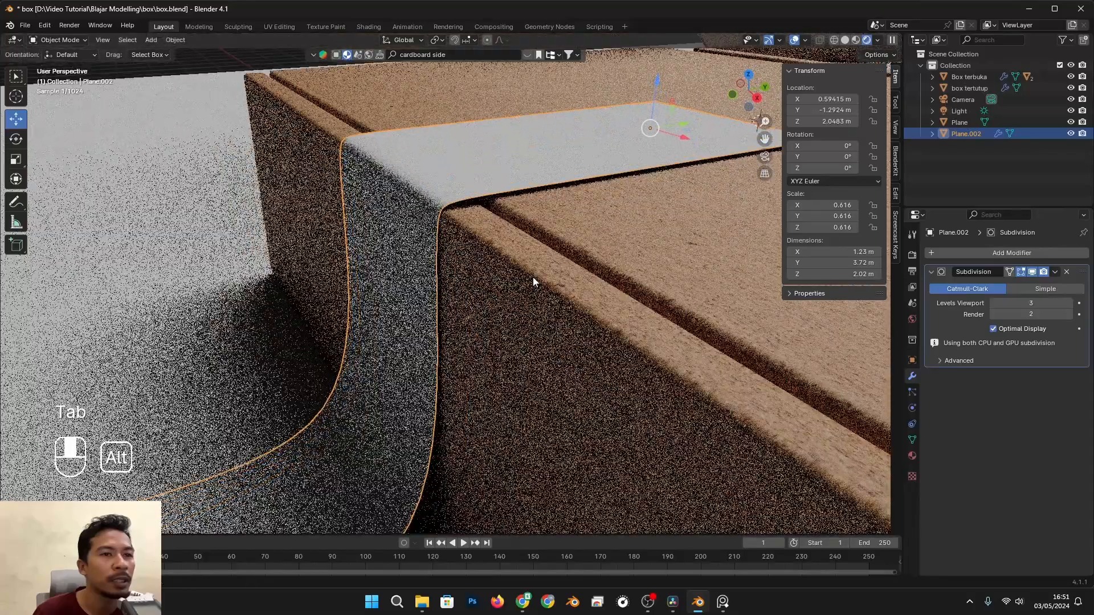
Raise the strip's fold edge slightly above the closed box's front lid edge
key(Tab)
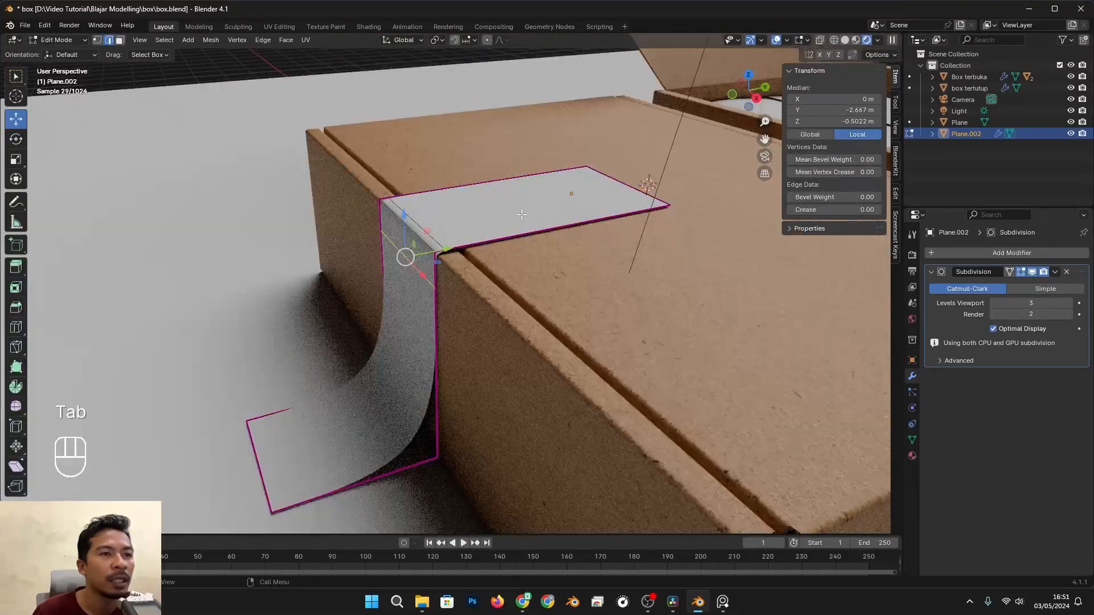
drag(405, 257, 533, 156)
key(Tab)
scroll(533, 171, down, 3)
middle_drag(532, 183, 539, 240)
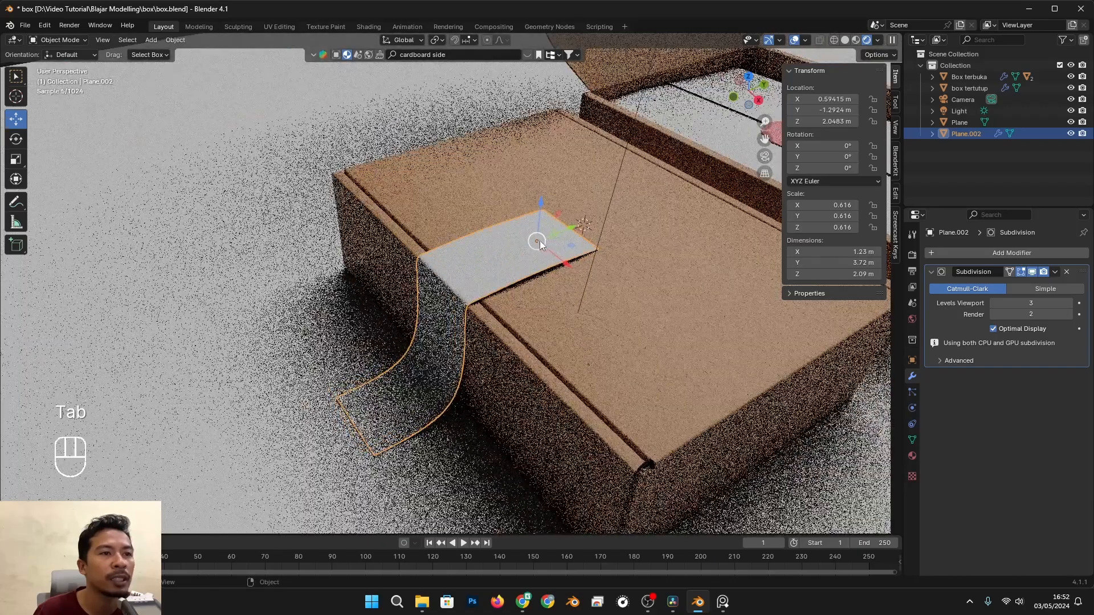
Add another loop cut across the strip's lid section and slide it right beside the raised fold
scroll(539, 240, up, 3)
key(Tab)
middle_drag(553, 290, 529, 285)
drag(548, 224, 403, 225)
key(Tab)
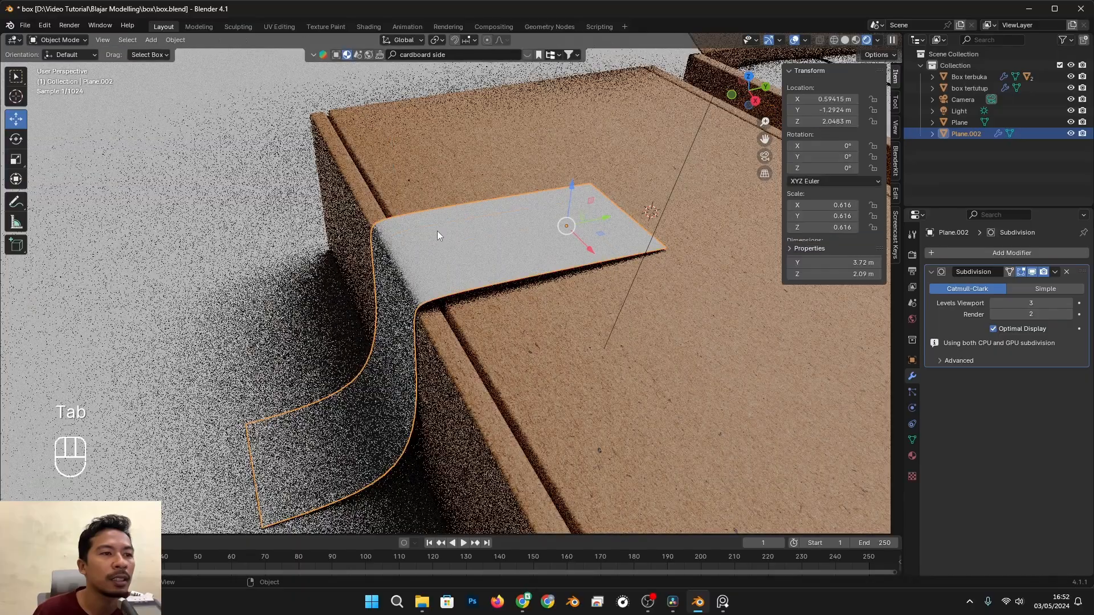
Add a loop cut across the outer half of the strip's lid section and lower it slightly towards the lid
scroll(485, 245, down, 4)
alt+drag(541, 270, 610, 327)
click(719, 413)
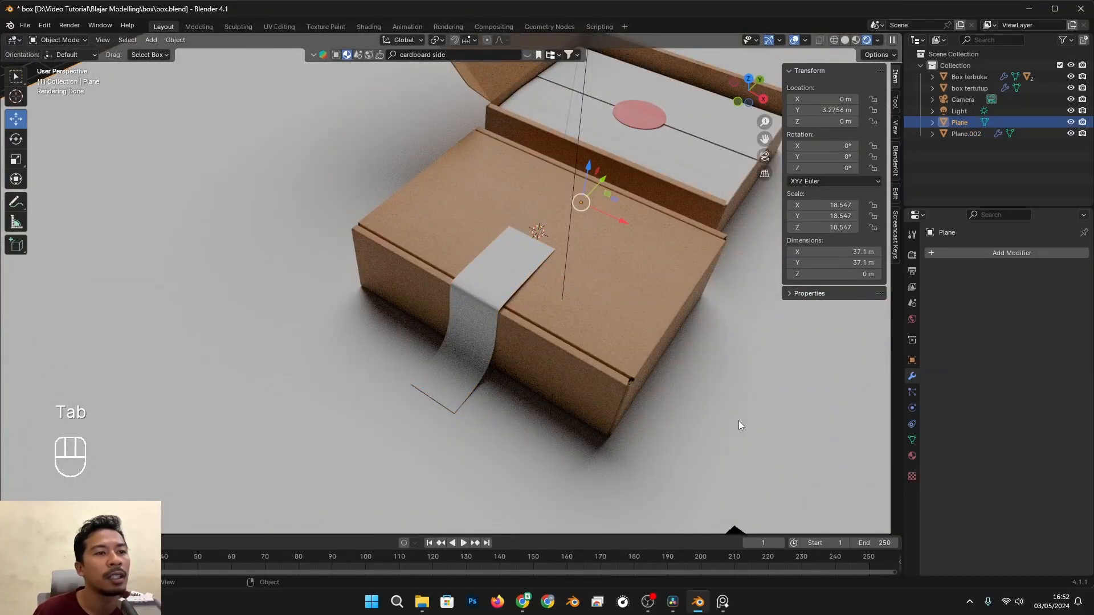
scroll(738, 420, up, 6)
key(Tab)
key(Tab)
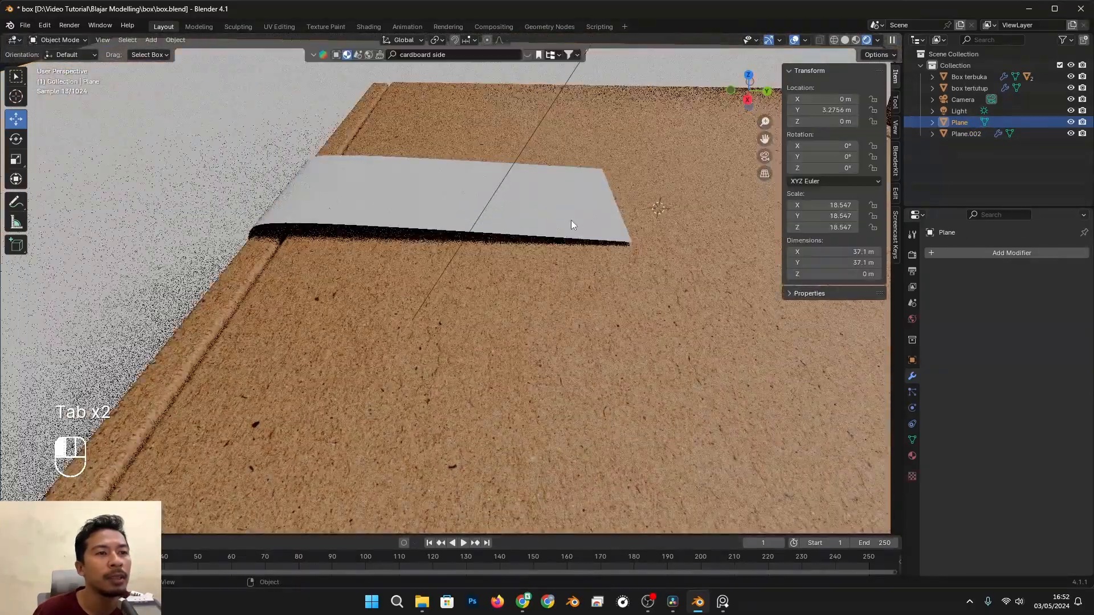
click(571, 220)
key(Tab)
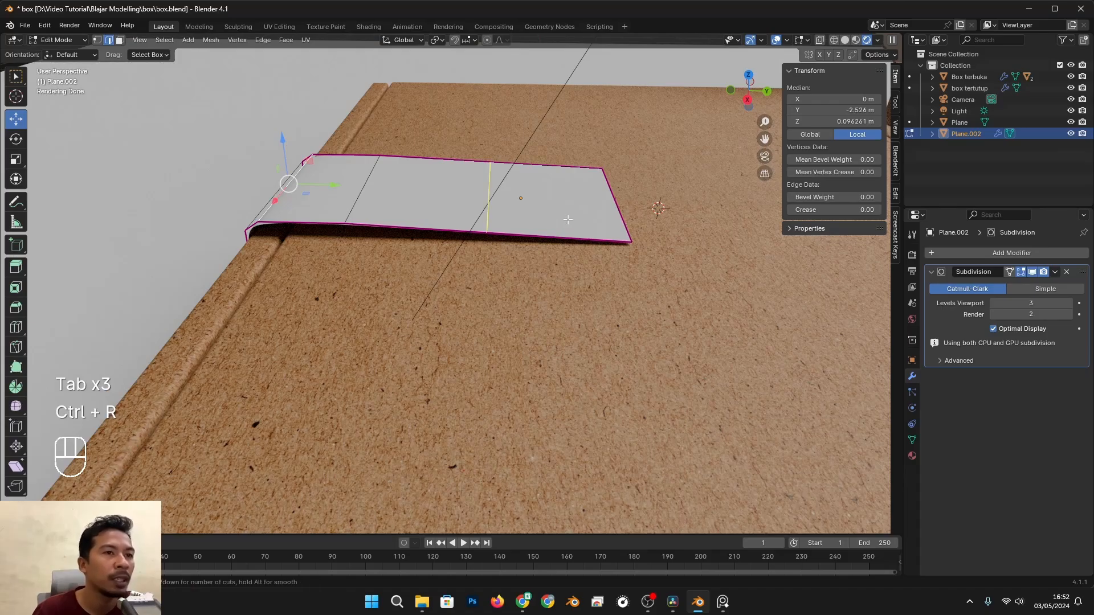
click(568, 220)
click(621, 226)
shift+drag(540, 158, 537, 198)
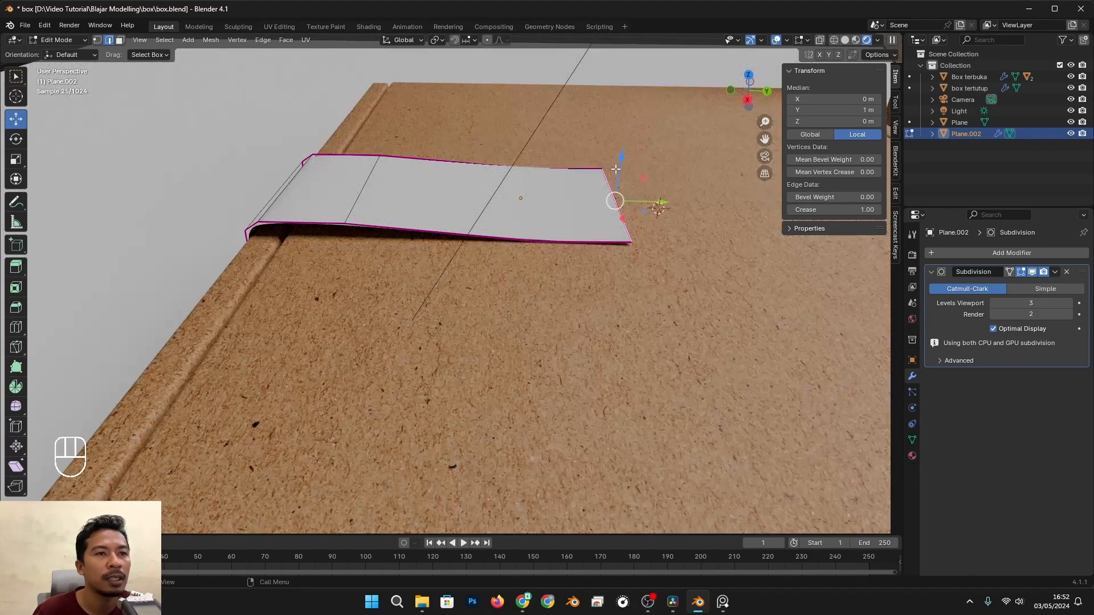
Raise the strip's end edge on the lid slightly, then deselect the strip in Object Mode
shift+drag(620, 159, 626, 140)
key(Tab)
scroll(550, 206, down, 3)
middle_drag(444, 205, 716, 434)
key(alt+a)
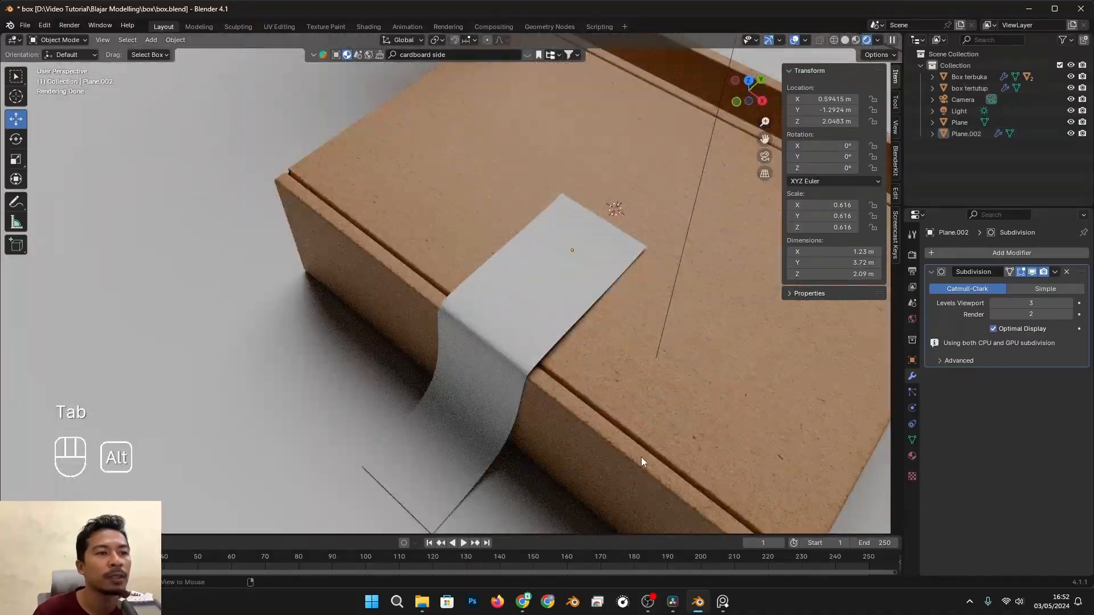
Add a loop cut across the strip's vertical front section and slide it close to the fold at the floor
middle_drag(640, 457, 584, 412)
click(496, 413)
key(Tab)
middle_drag(505, 412, 446, 429)
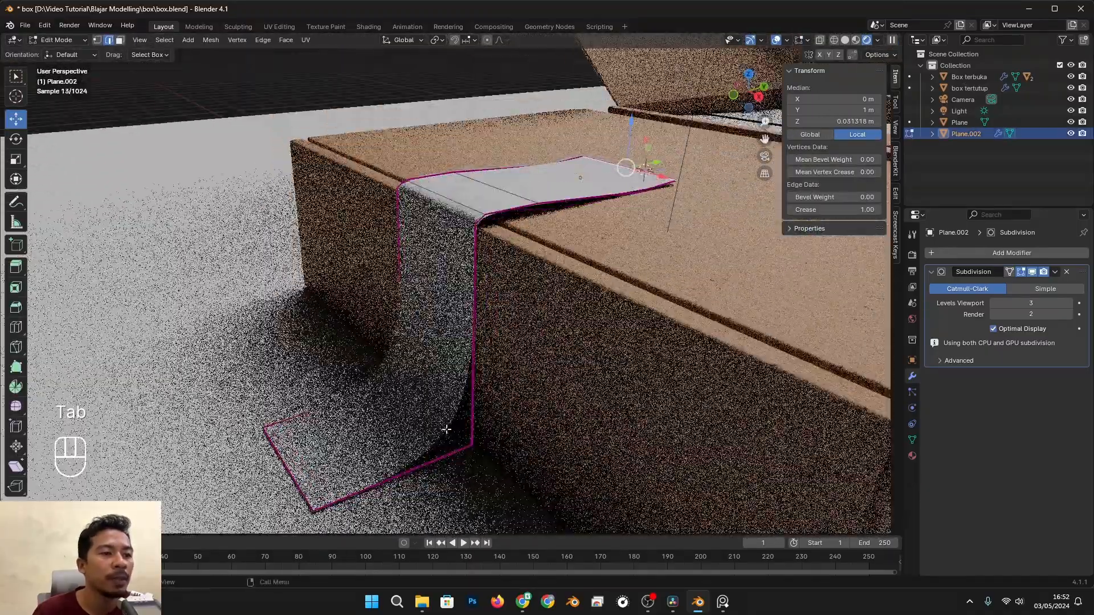
click(476, 366)
click(478, 455)
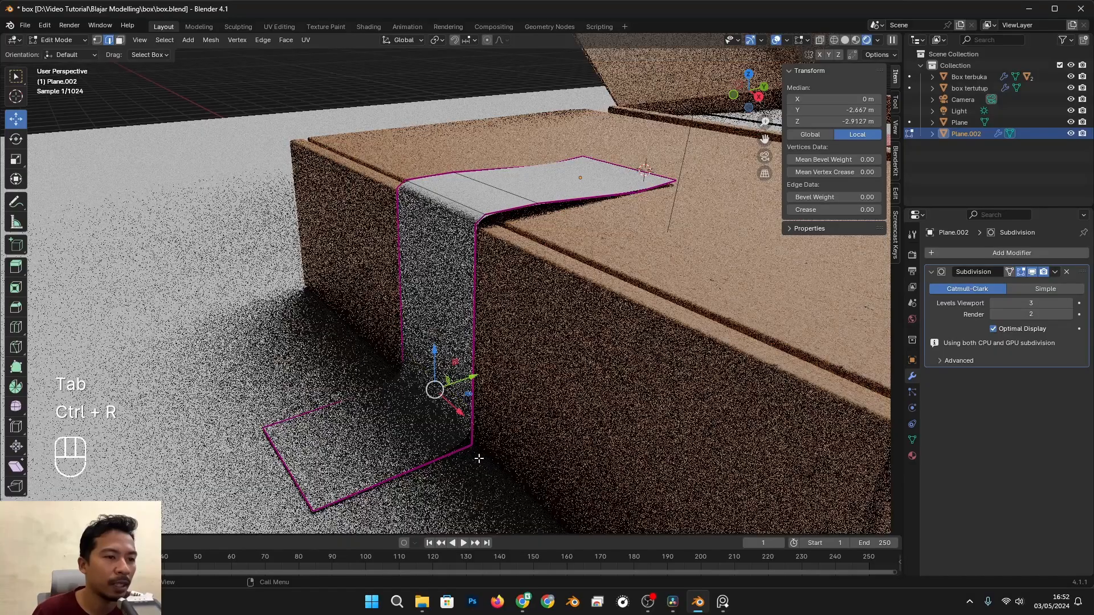
key(Tab)
Examine the reshaped strip and both boxes from above, from the front and at different distances
scroll(523, 400, down, 3)
alt+drag(524, 400, 457, 464)
click(455, 464)
middle_drag(483, 500, 624, 461)
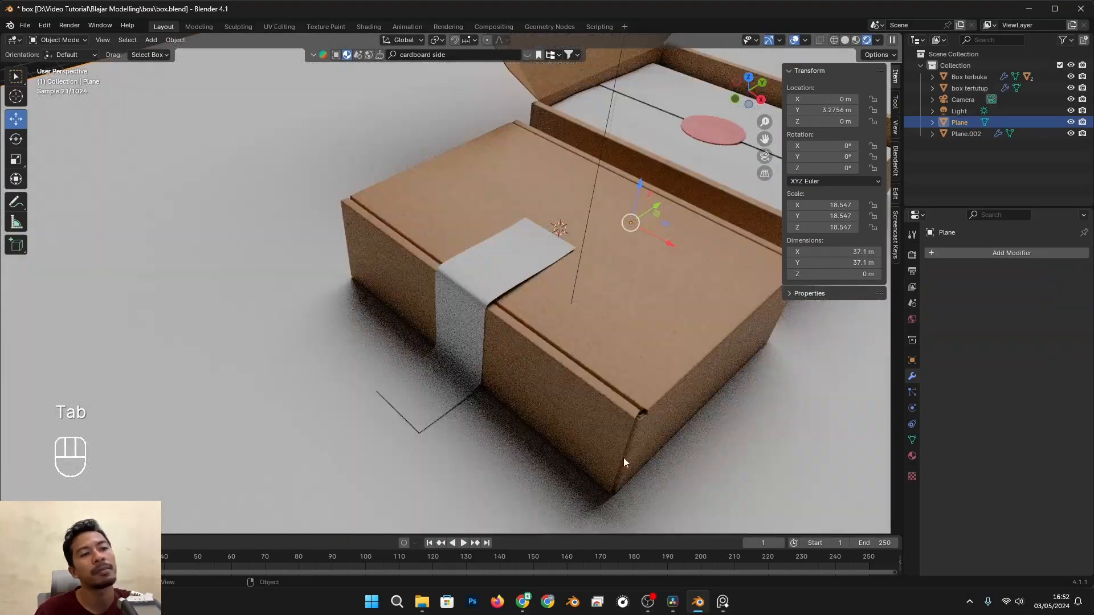
middle_drag(678, 399, 498, 363)
scroll(603, 311, down, 5)
scroll(646, 311, up, 2)
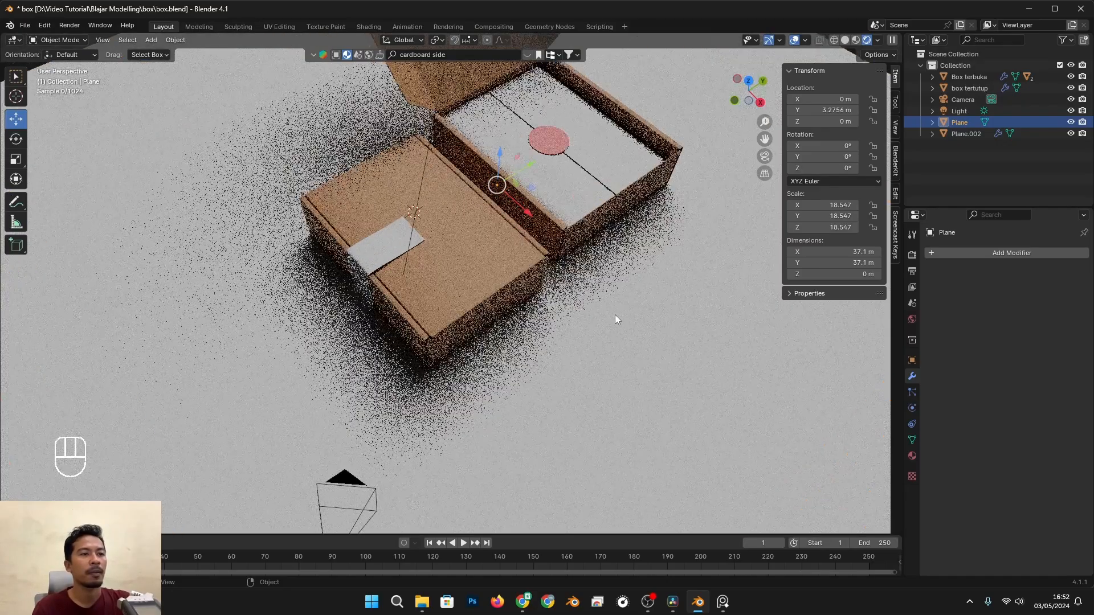
scroll(569, 414, up, 3)
shift+middle_drag(615, 316, 590, 350)
scroll(635, 401, down, 3)
scroll(589, 351, up, 2)
scroll(562, 370, up, 1)
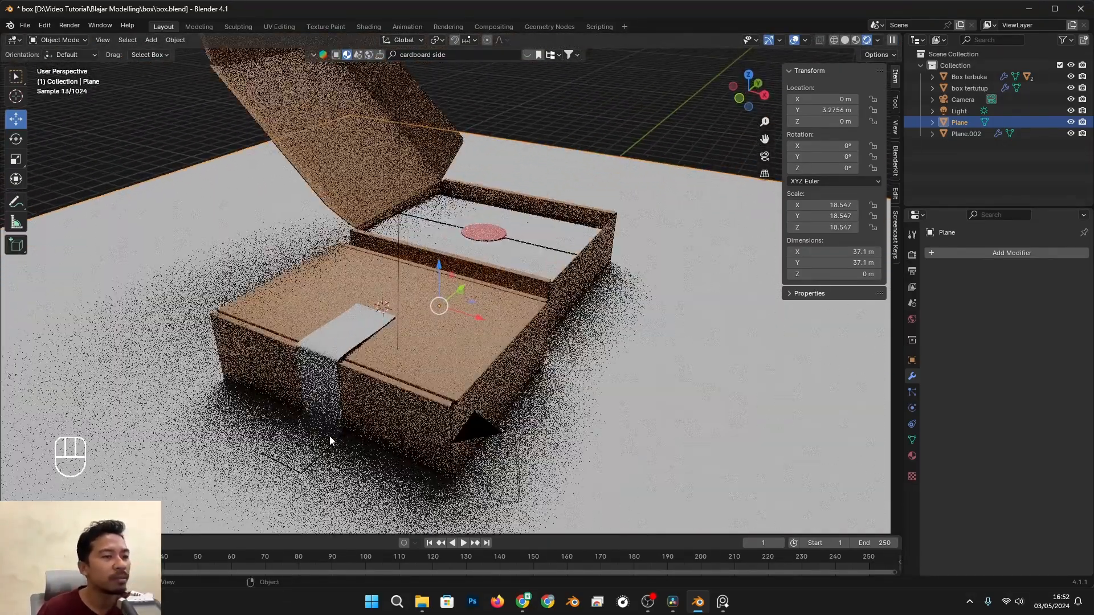
Move the outer edge of the strip's floor flap along the global Y axis, away from the closed box
click(305, 437)
key(Tab)
scroll(620, 401, down, 1)
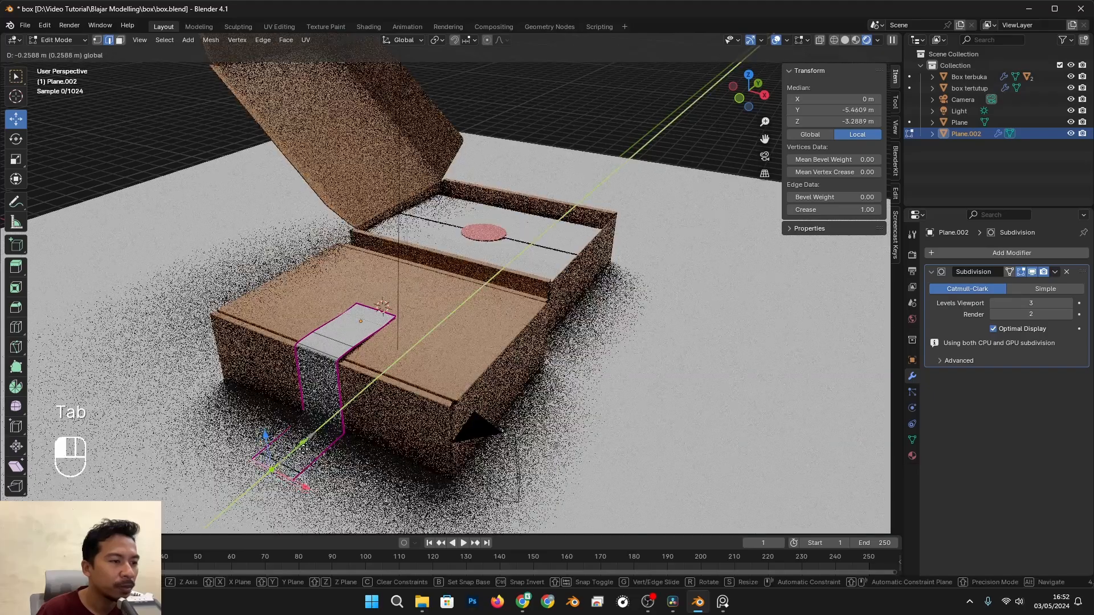
key(Tab)
Examine the open and closed boxes from the side, the back and the front, including the raised lid
middle_drag(597, 399, 521, 411)
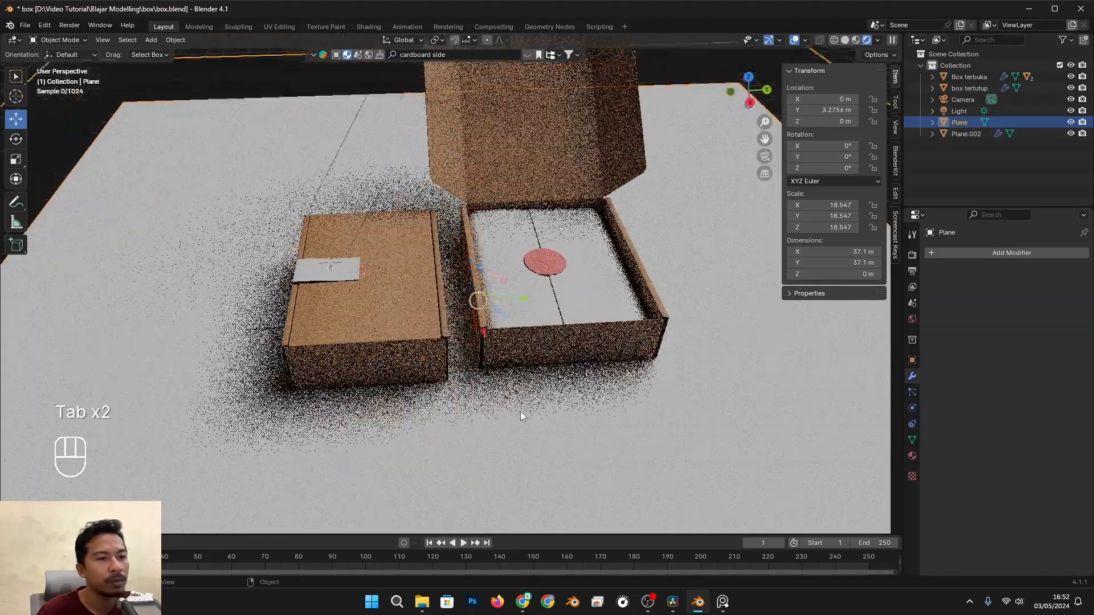
scroll(522, 412, up, 3)
middle_drag(438, 321, 476, 317)
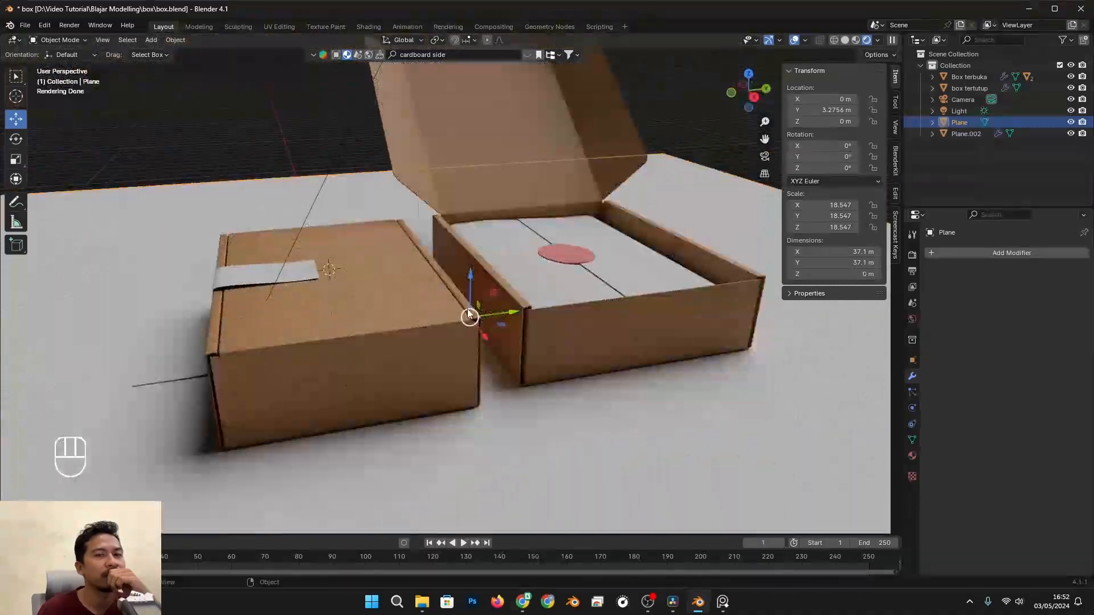
scroll(485, 310, down, 3)
shift+middle_drag(541, 282, 525, 398)
scroll(547, 358, up, 5)
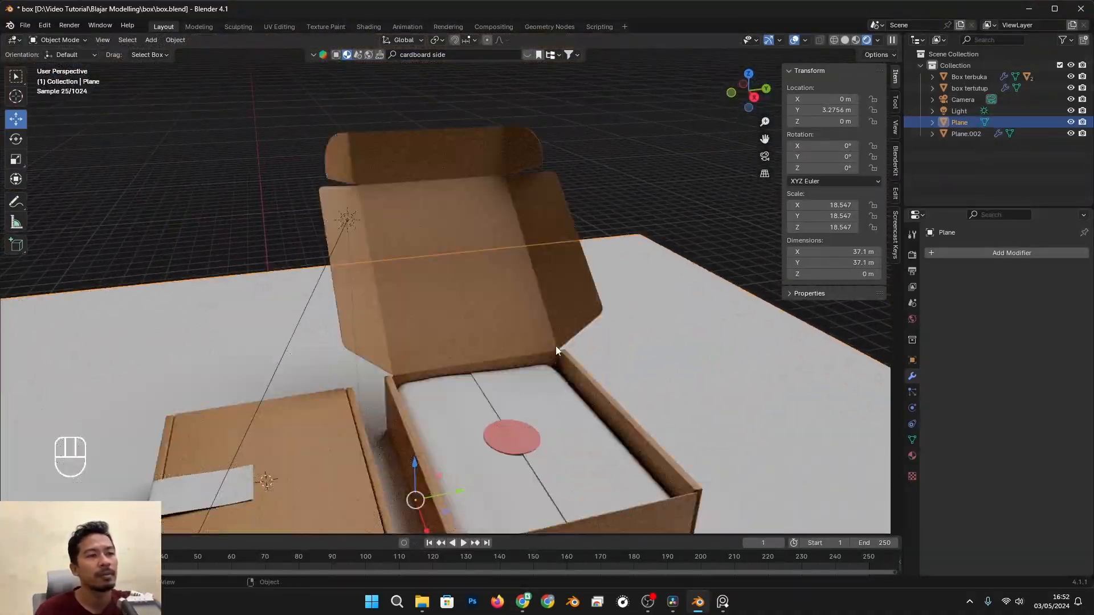
alt+drag(610, 334, 478, 293)
scroll(604, 339, down, 1)
alt+drag(478, 294, 379, 327)
scroll(399, 333, down, 3)
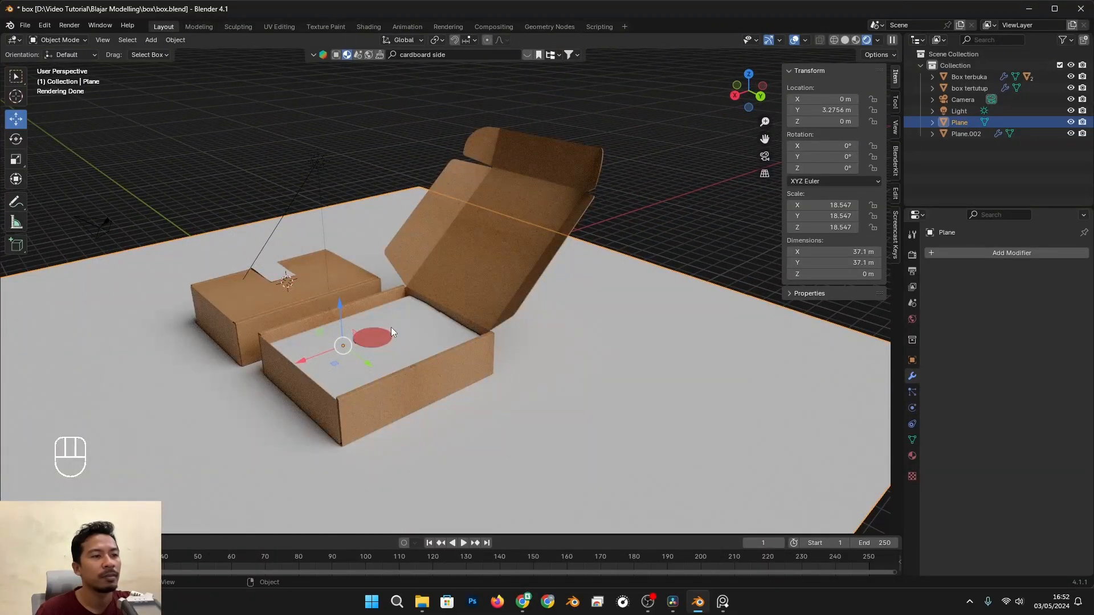
alt+drag(462, 353, 527, 403)
alt+shift+drag(307, 393, 511, 342)
alt+drag(511, 343, 472, 312)
Focus on the round sticker in the open box and open its material's base color for review
click(472, 315)
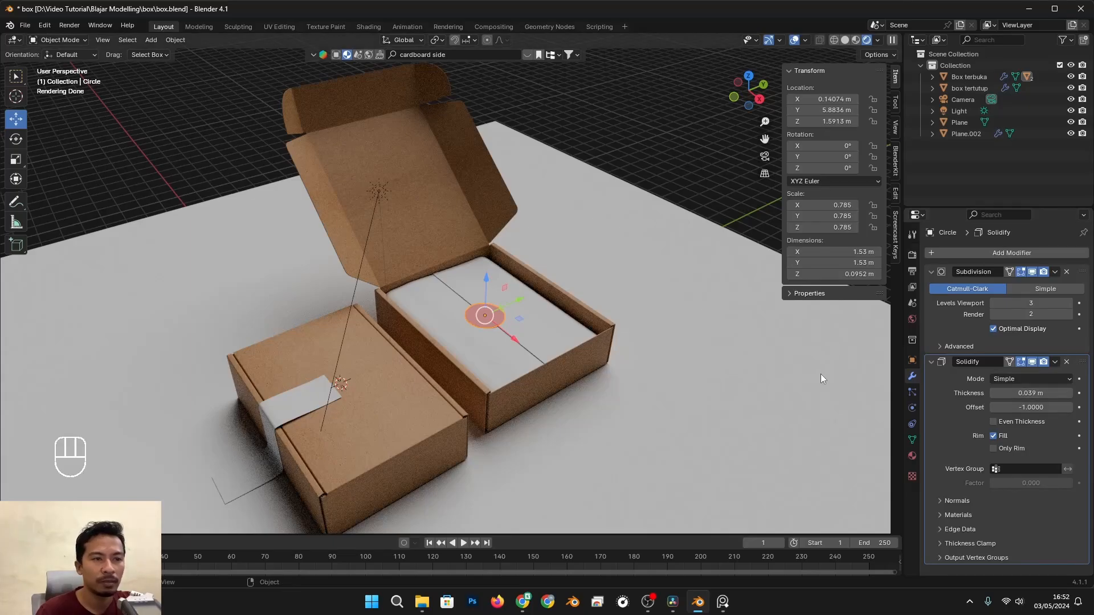
key(KP_Decimal)
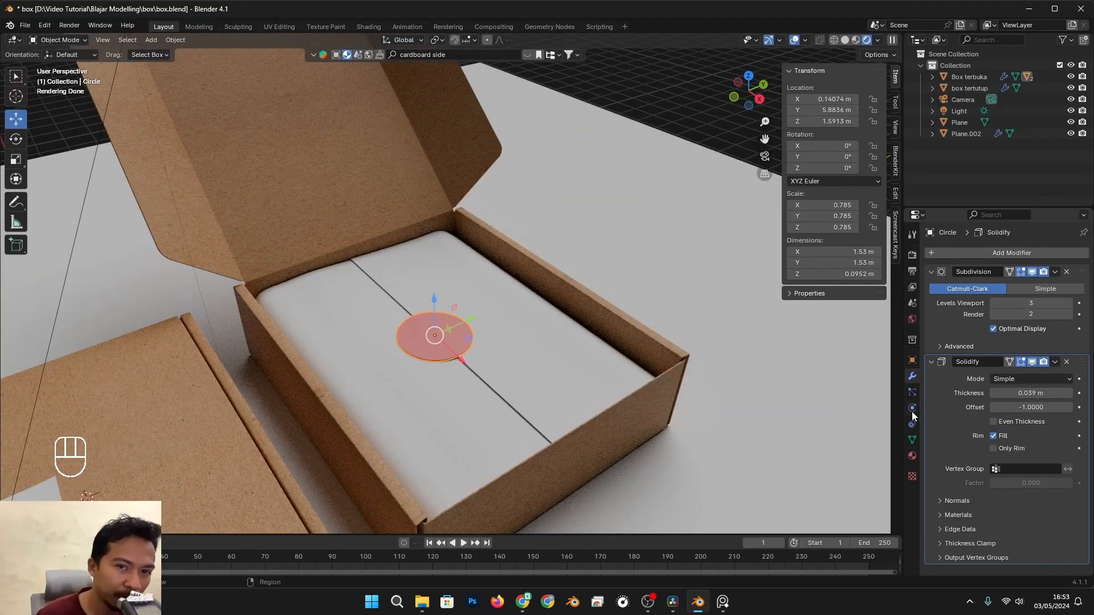
click(912, 456)
click(1046, 372)
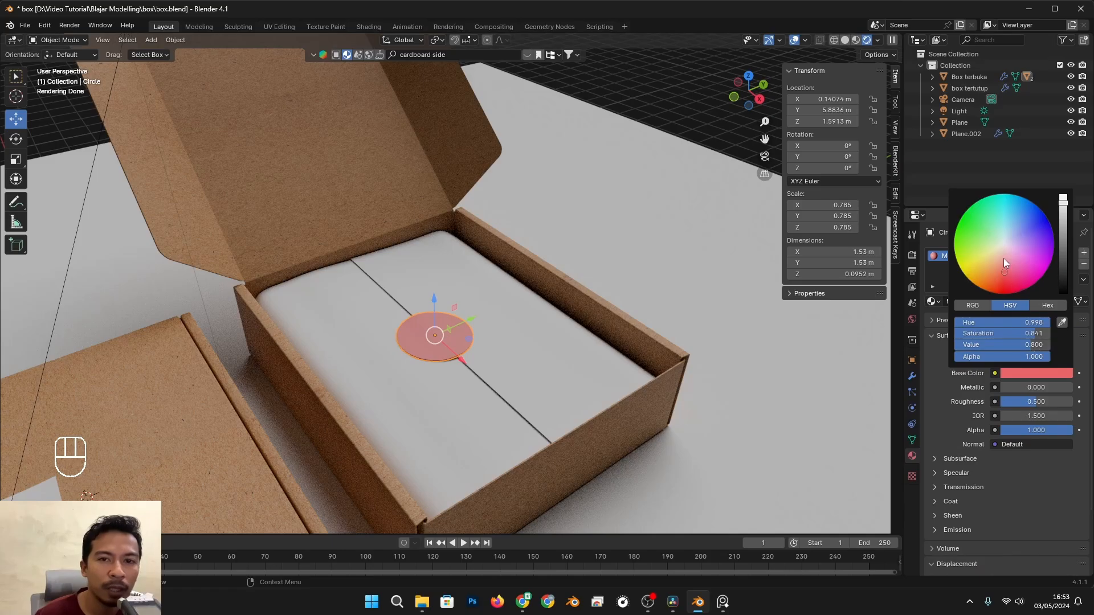
Give the ground plane a new material with a light green base color of Hue 0.334, Saturation 0.572 and Value 0.800
click(684, 239)
ctrl+alt+middle_drag(685, 239, 684, 356)
alt+shift+middle_drag(599, 355, 632, 313)
click(1001, 300)
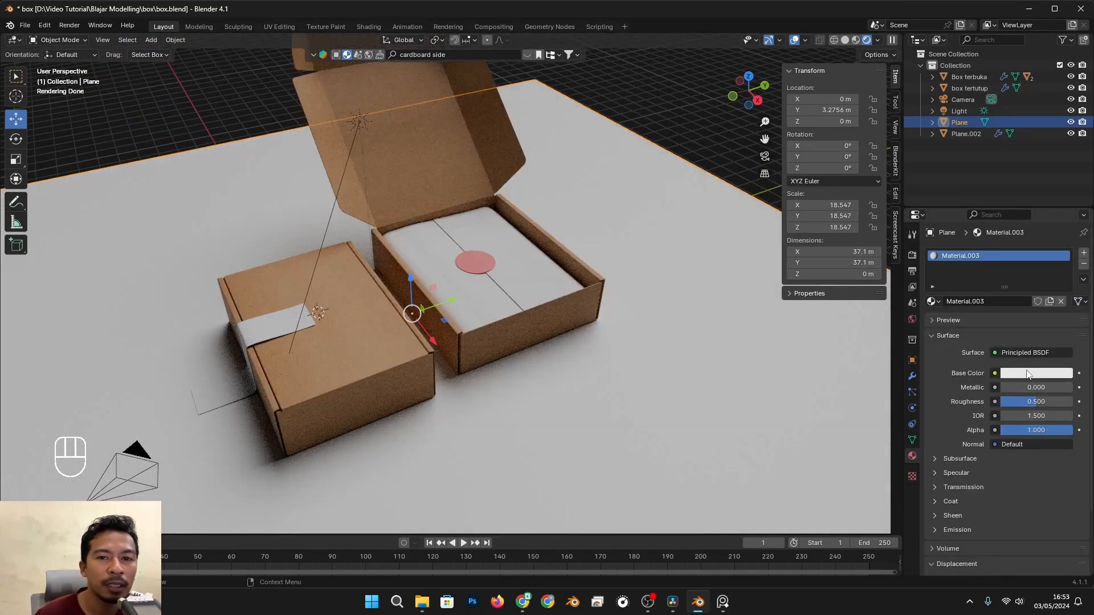
click(1027, 373)
click(989, 242)
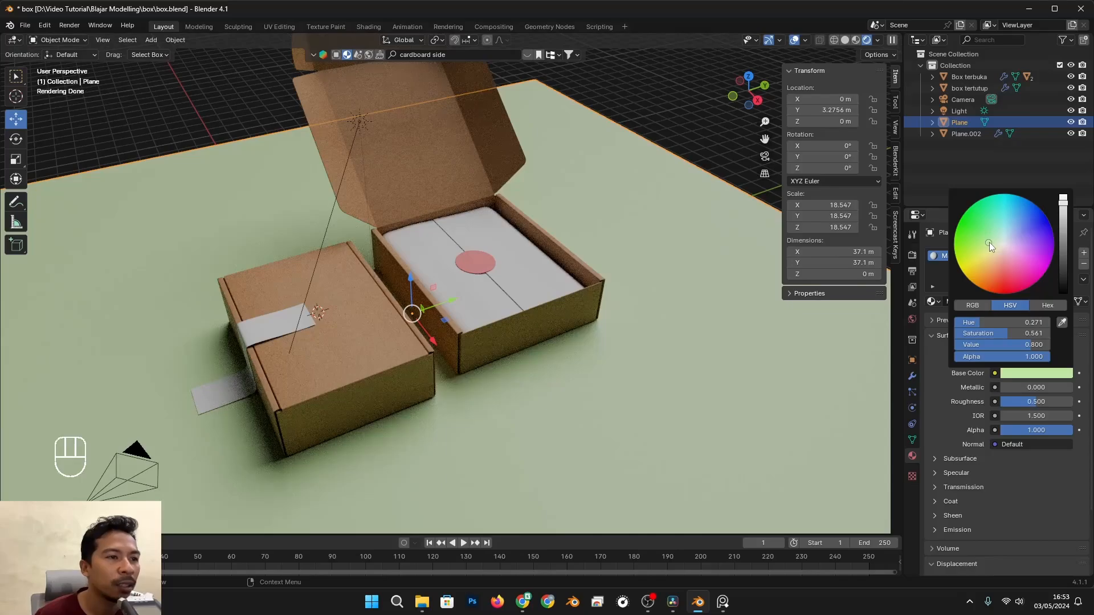
drag(989, 241, 990, 236)
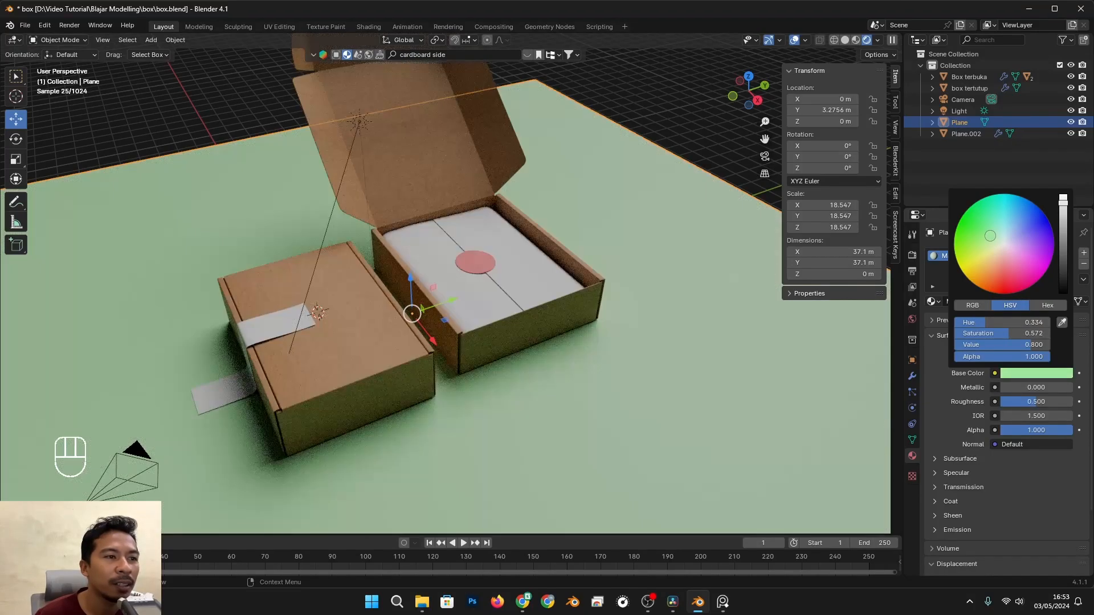
key(alt+a)
middle_drag(673, 143, 648, 281)
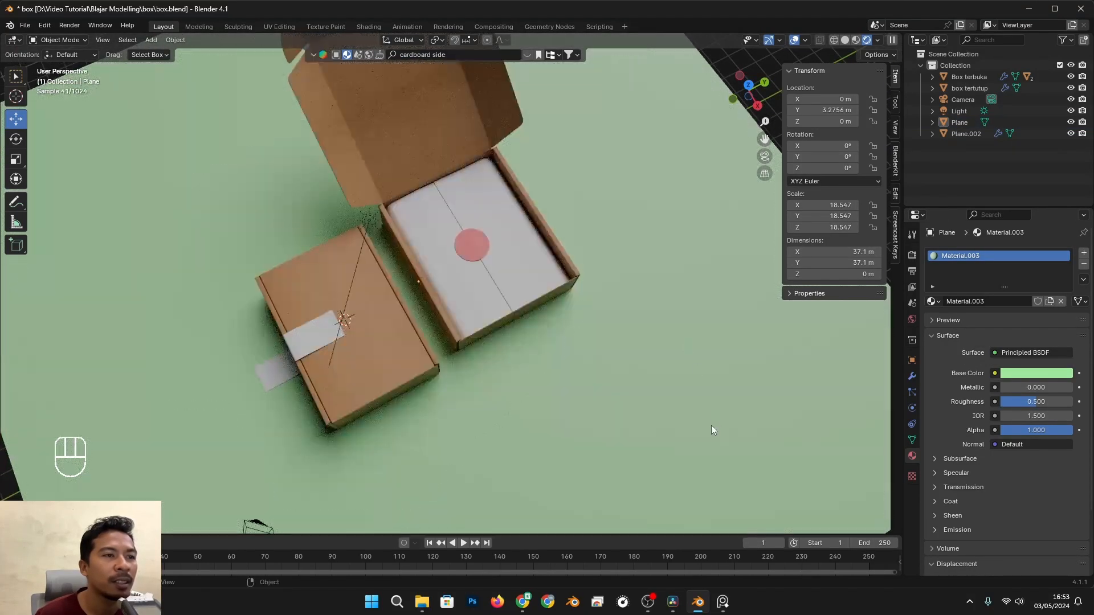
middle_drag(678, 429, 686, 360)
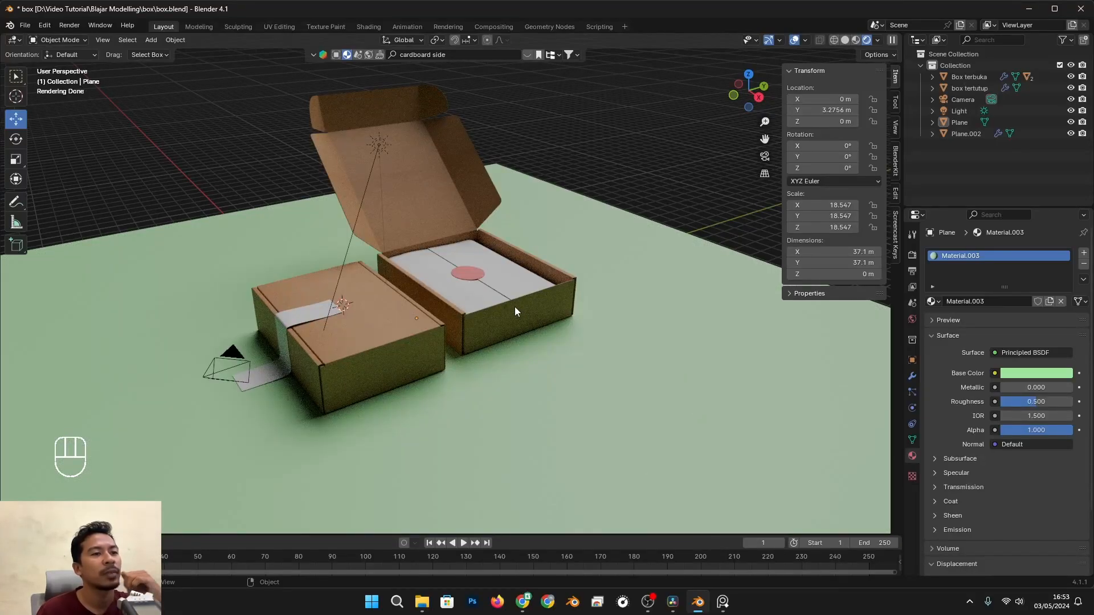
Move the open box, its white paper sheet and the round sticker into a new collection named box terbuka
scroll(515, 307, up, 3)
click(475, 312)
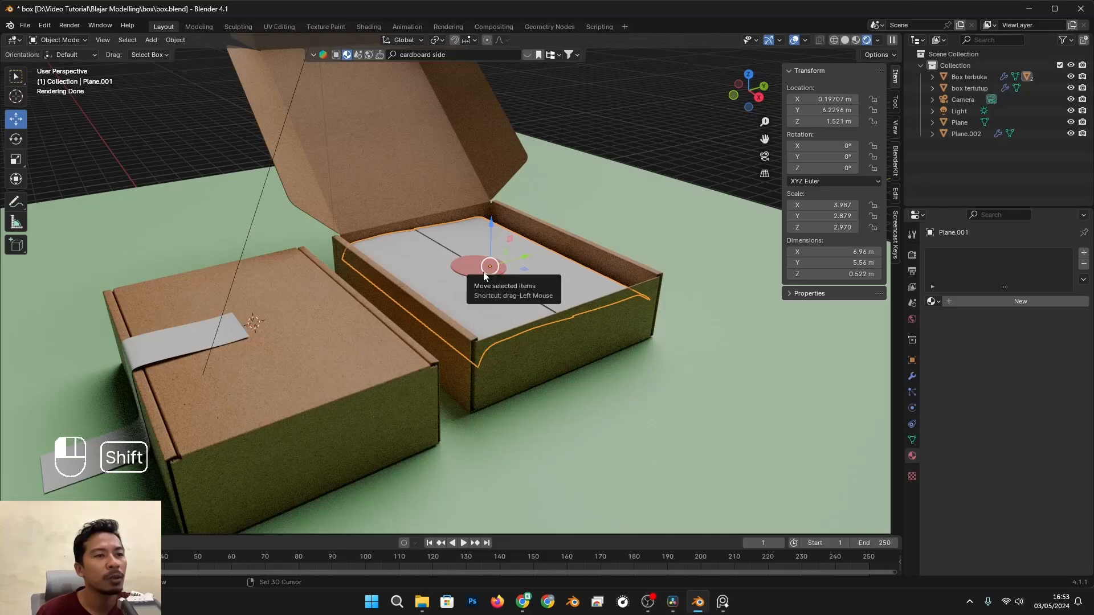
shift+click(484, 271)
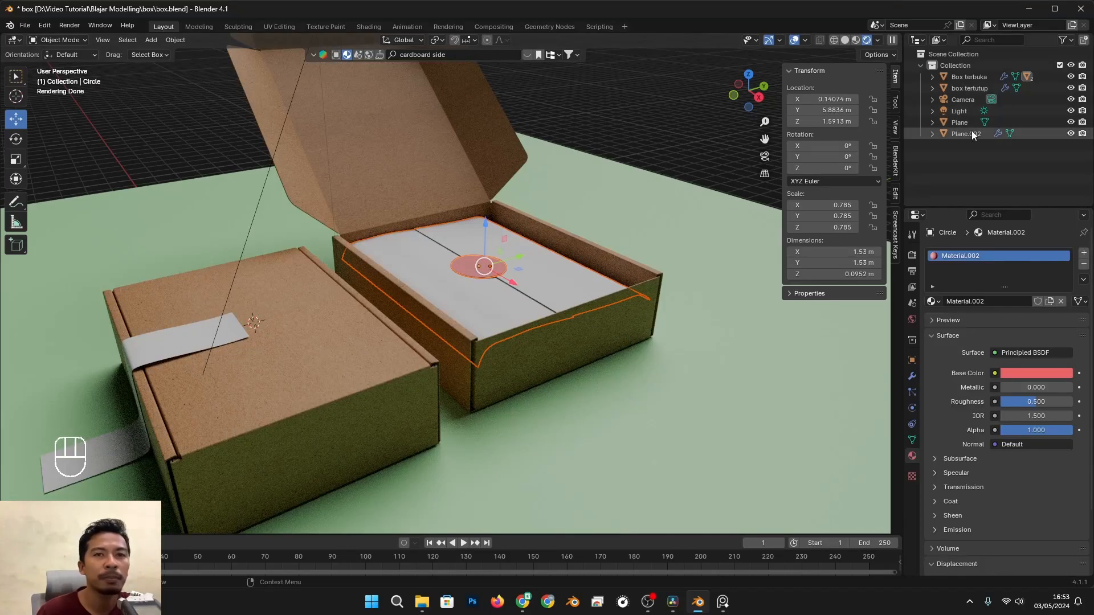
click(521, 248)
shift+click(497, 185)
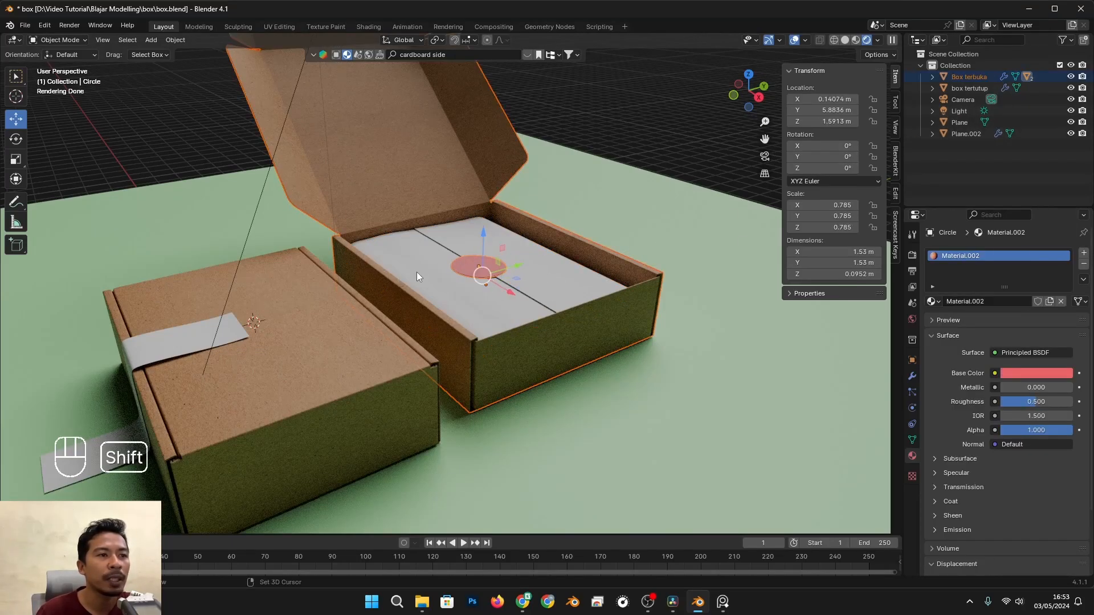
shift+click(457, 248)
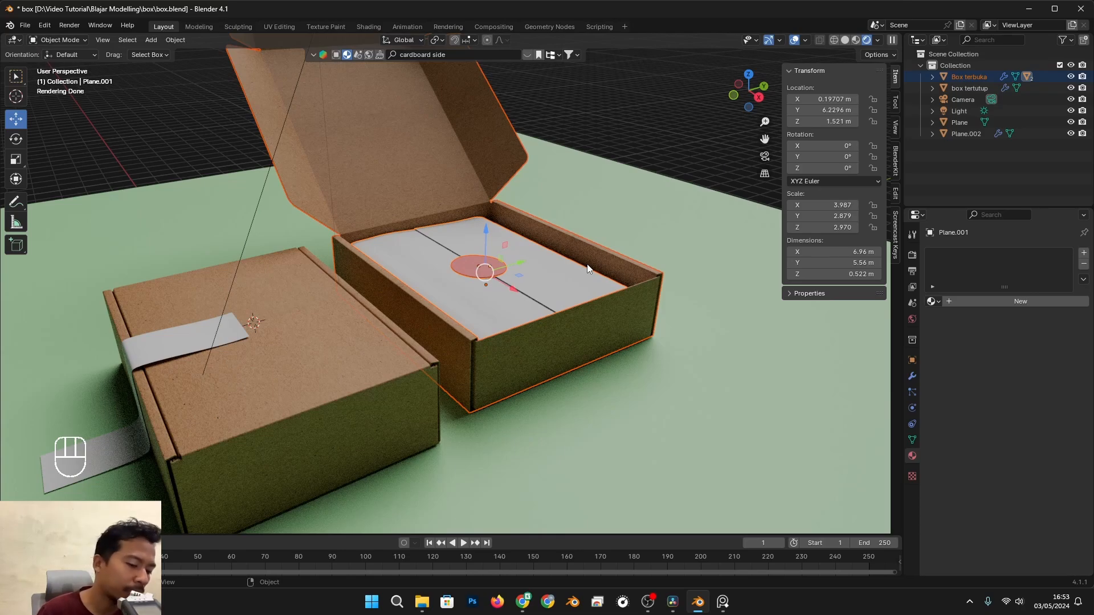
key(m)
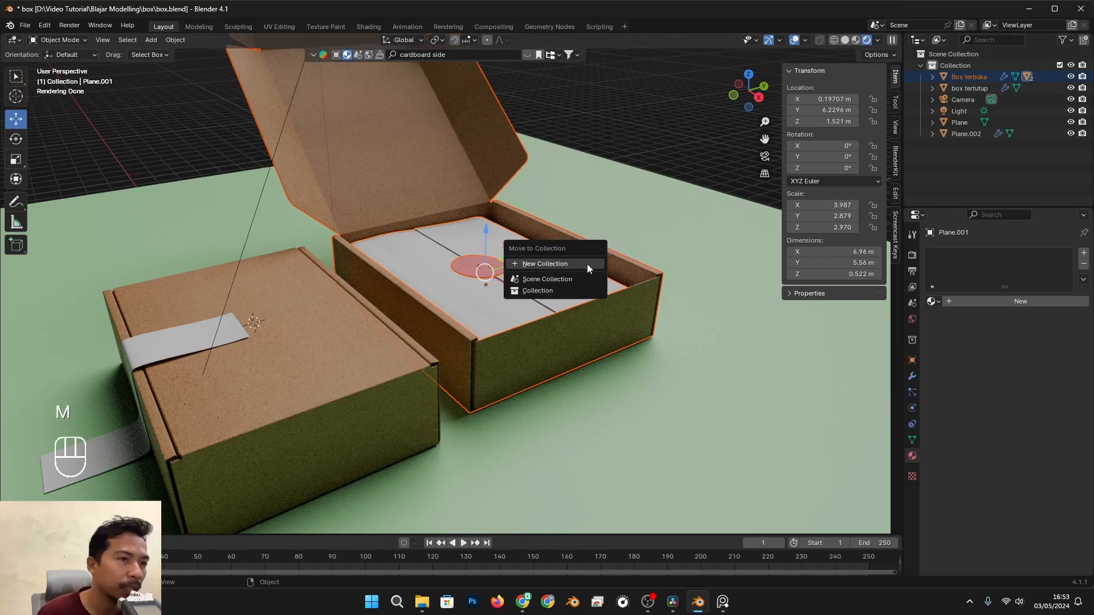
click(534, 268)
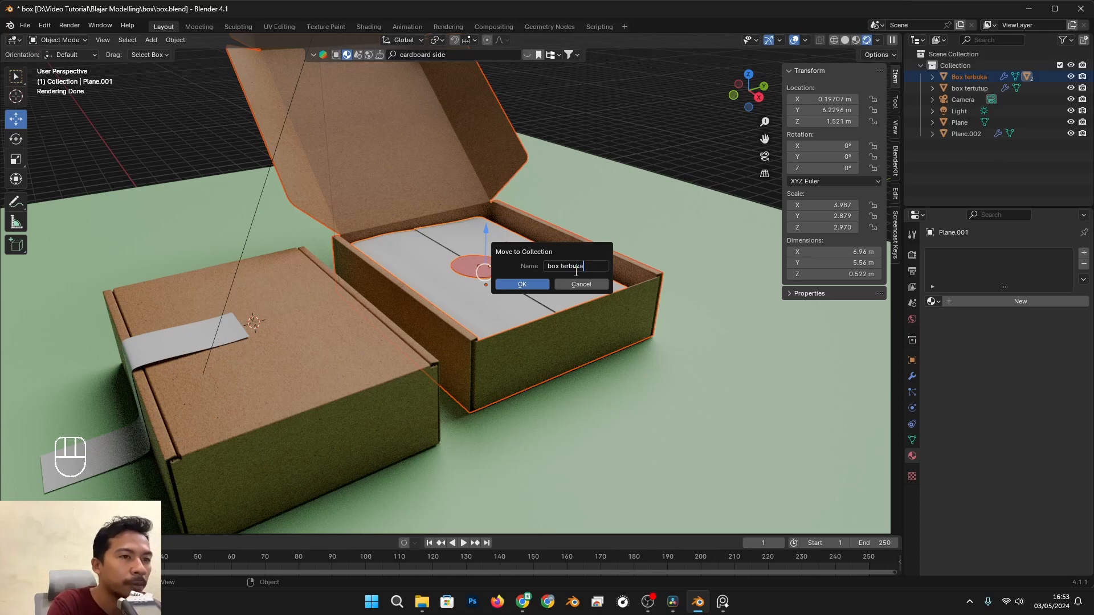
key(Return)
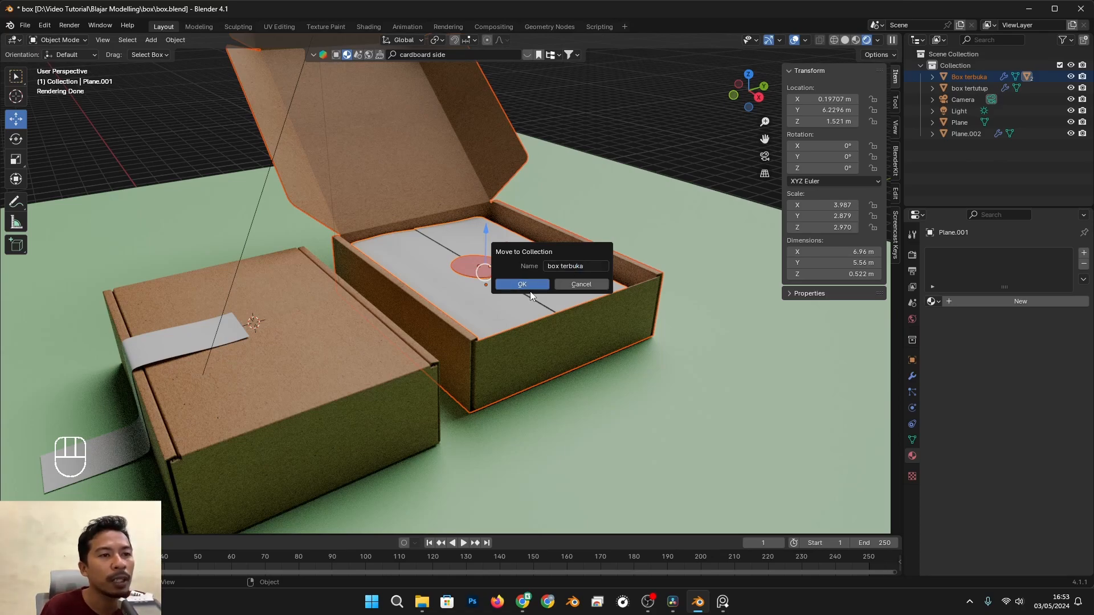
click(528, 289)
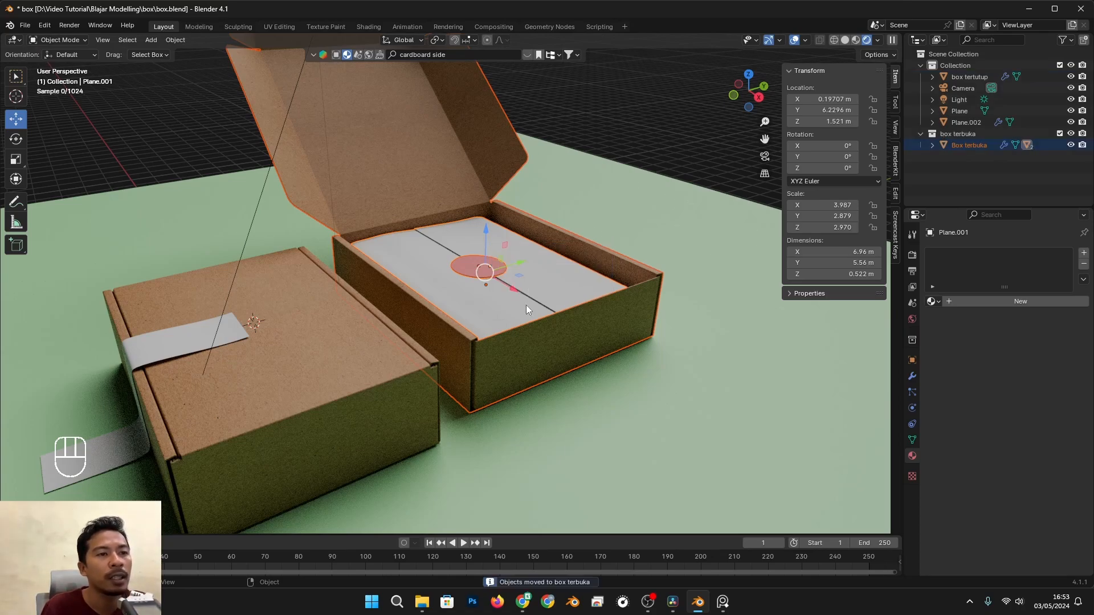
Expand the Box terbuka hierarchy and hide the round sticker and the white paper sheet to expose the open box's interior
click(933, 145)
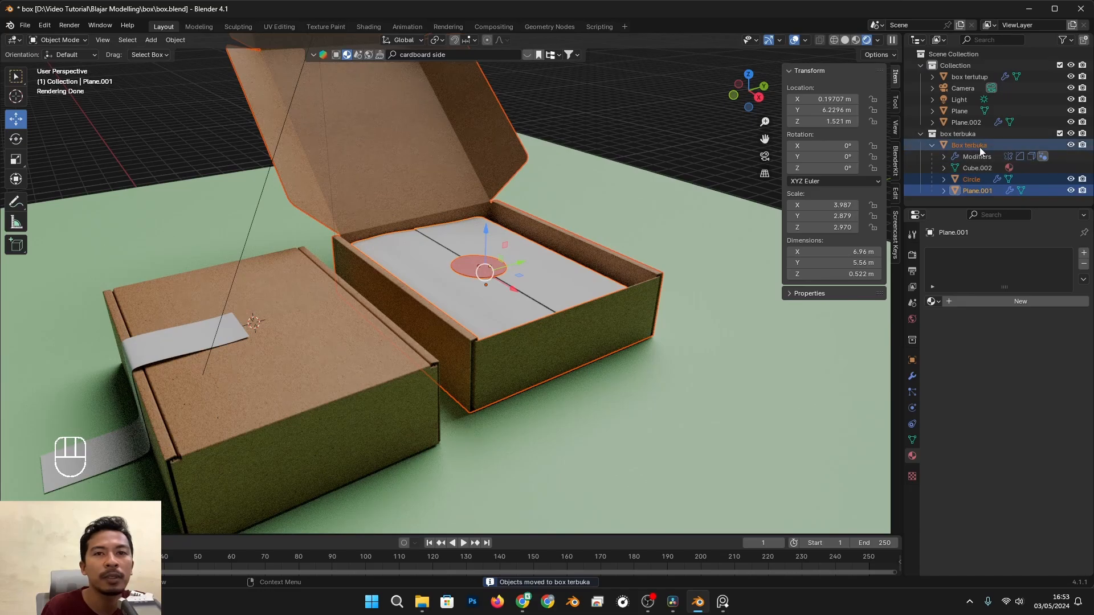
drag(980, 209, 979, 242)
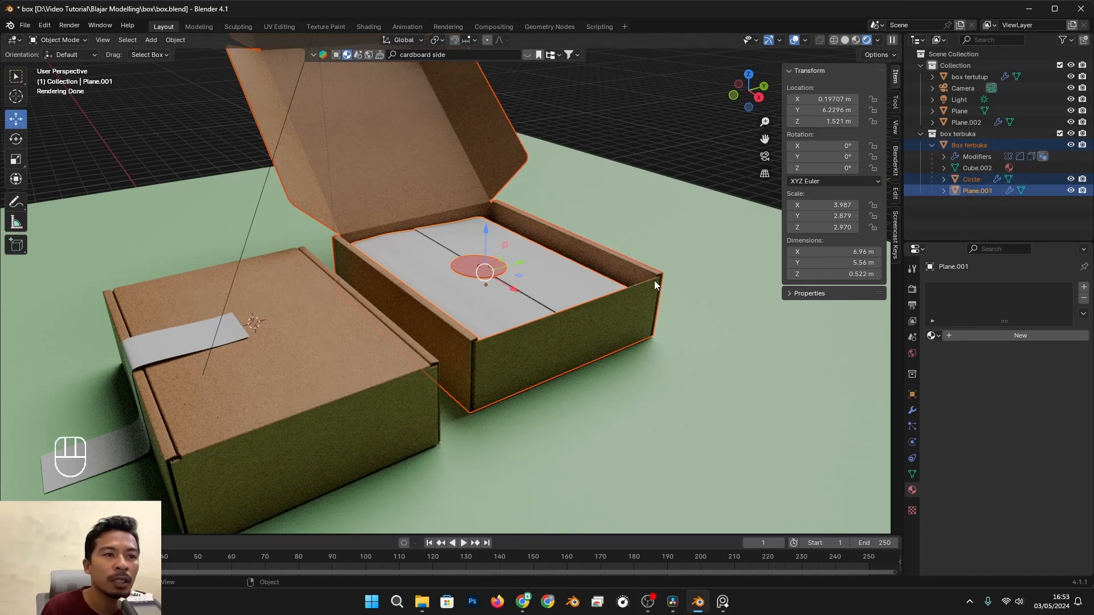
click(1070, 179)
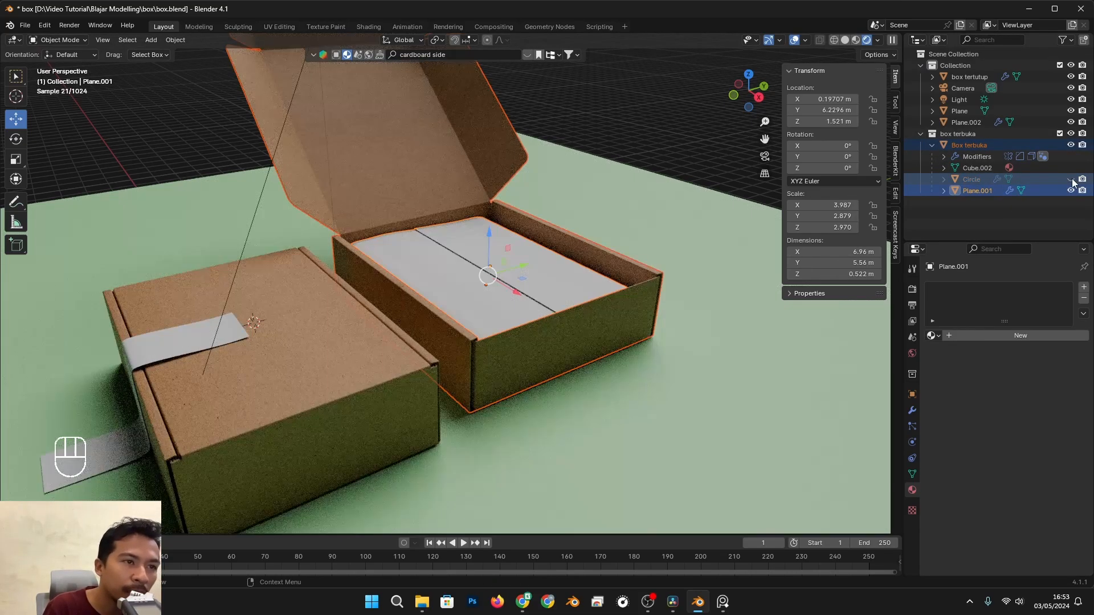
click(1070, 190)
scroll(551, 254, up, 2)
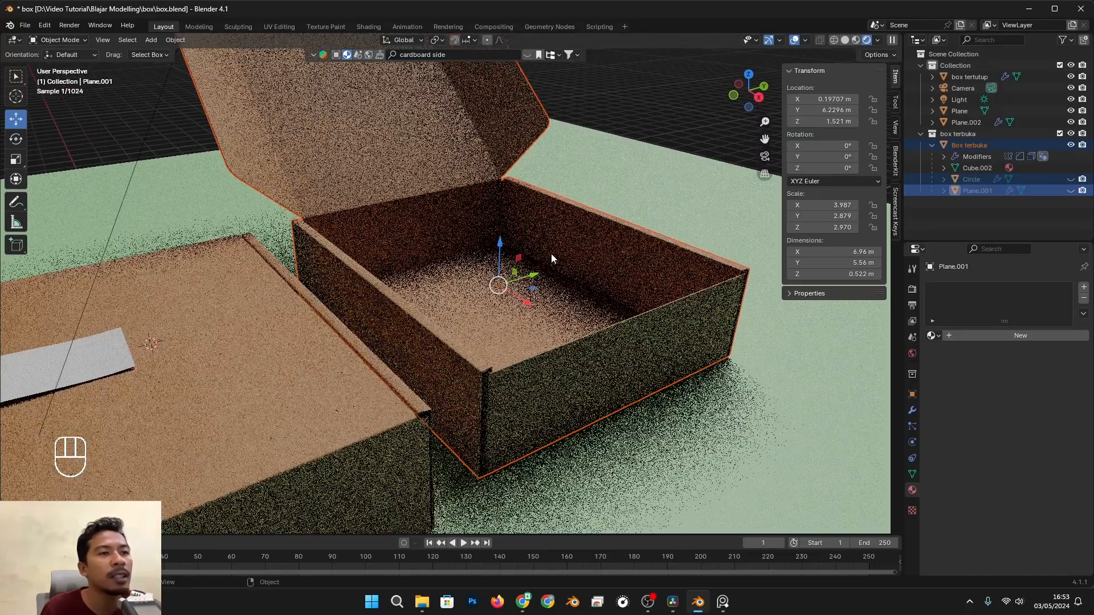
alt+drag(566, 254, 540, 300)
scroll(535, 330, up, 2)
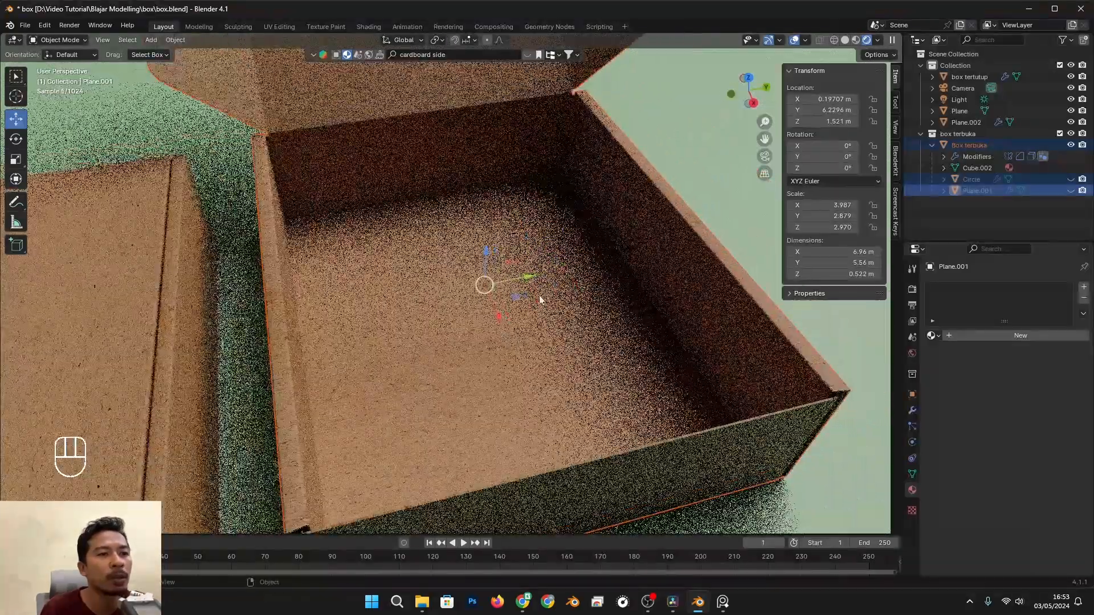
Snap the 3D cursor to the center edge of the open box's floor and return to Object Mode
click(588, 221)
key(shift+a)
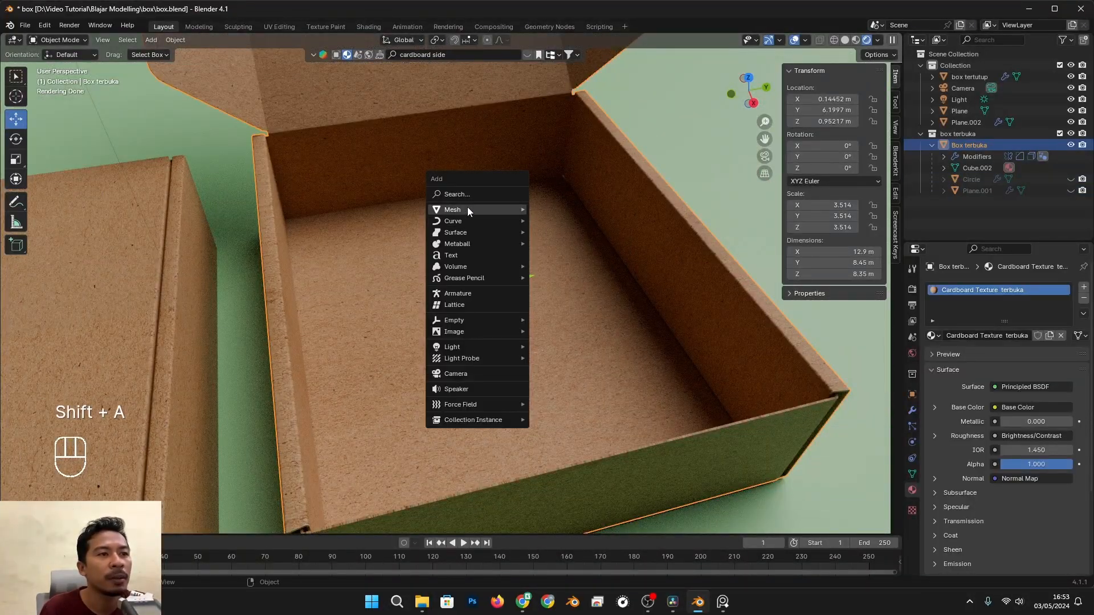
click(610, 365)
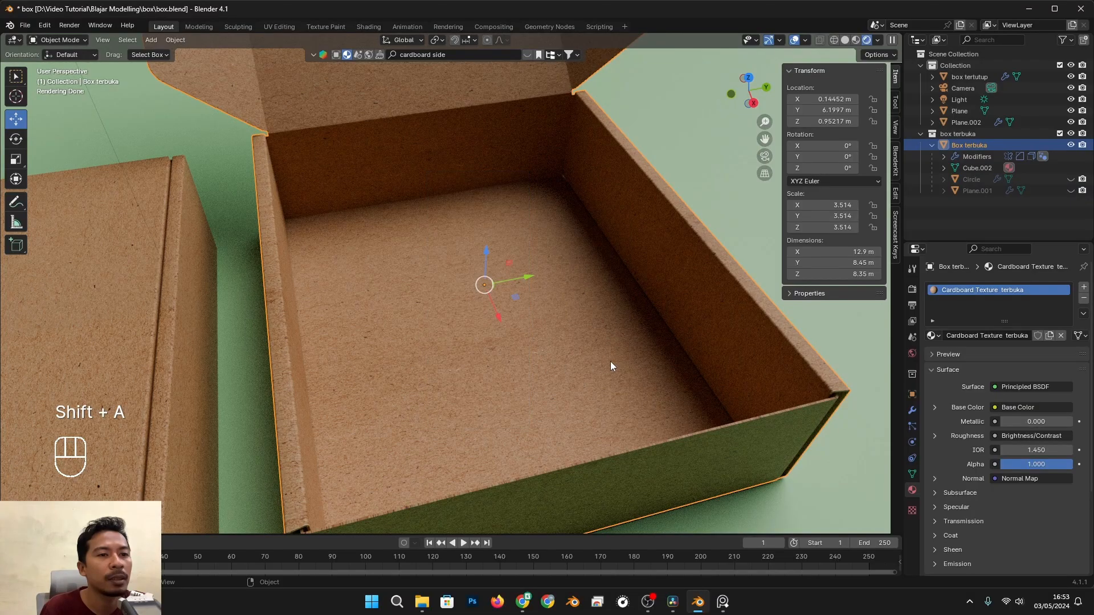
key(Tab)
click(496, 359)
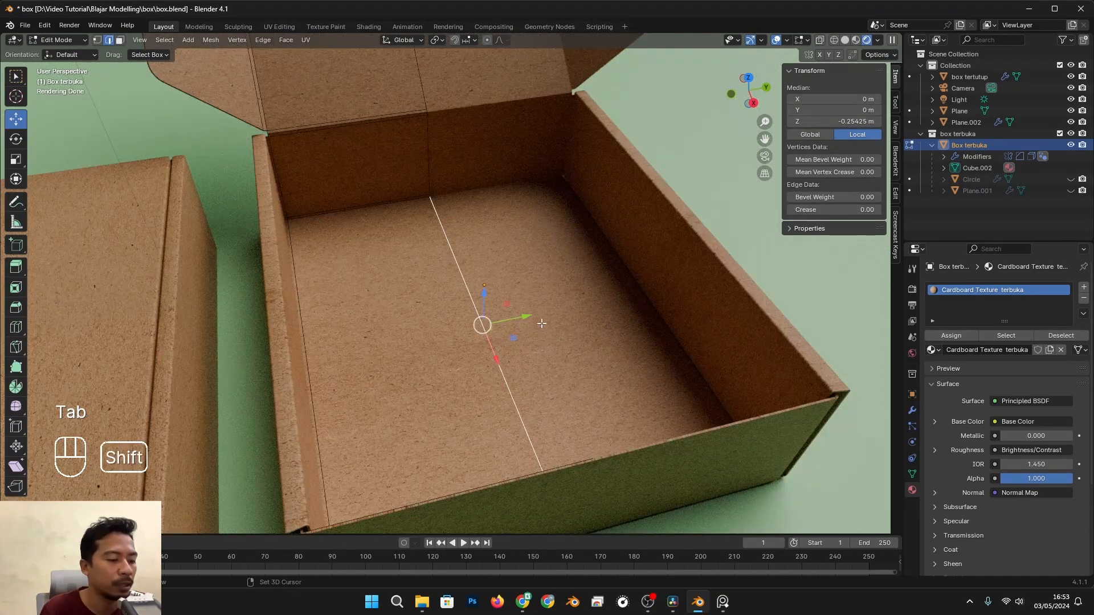
key(shift+s)
click(539, 384)
scroll(541, 383, down, 4)
alt+middle_drag(541, 383, 533, 365)
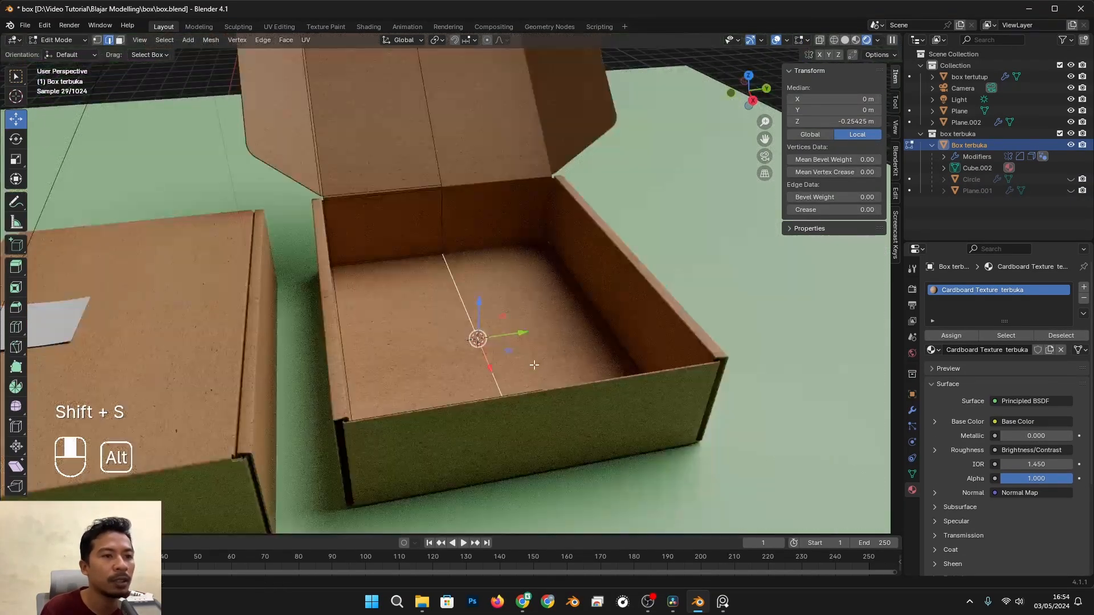
key(shift+a)
key(Tab)
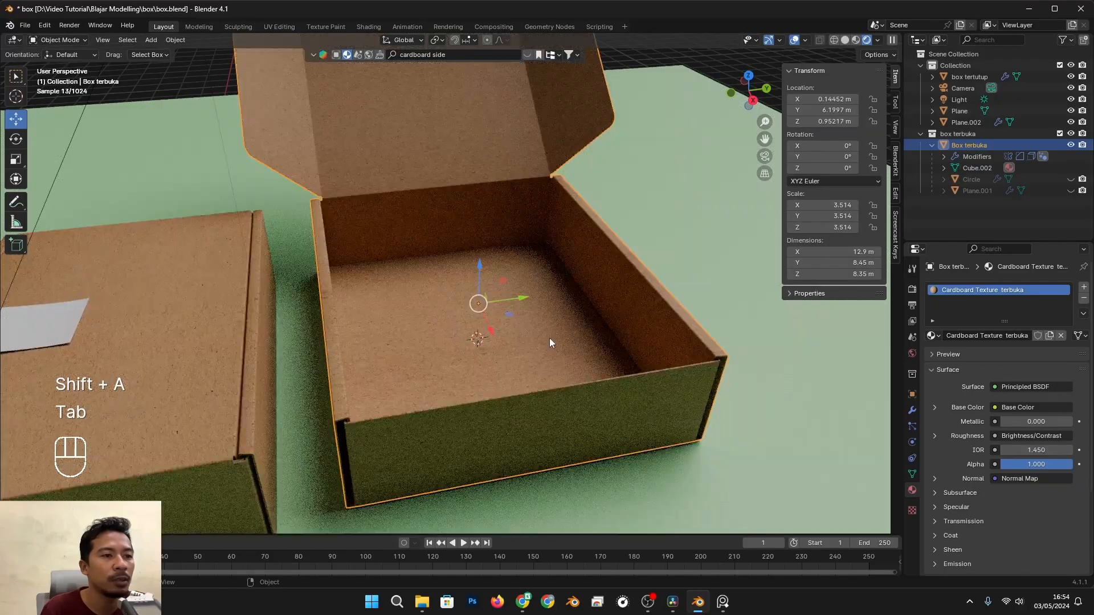
Show the white paper sheet in the open box for review and hide it again
click(979, 189)
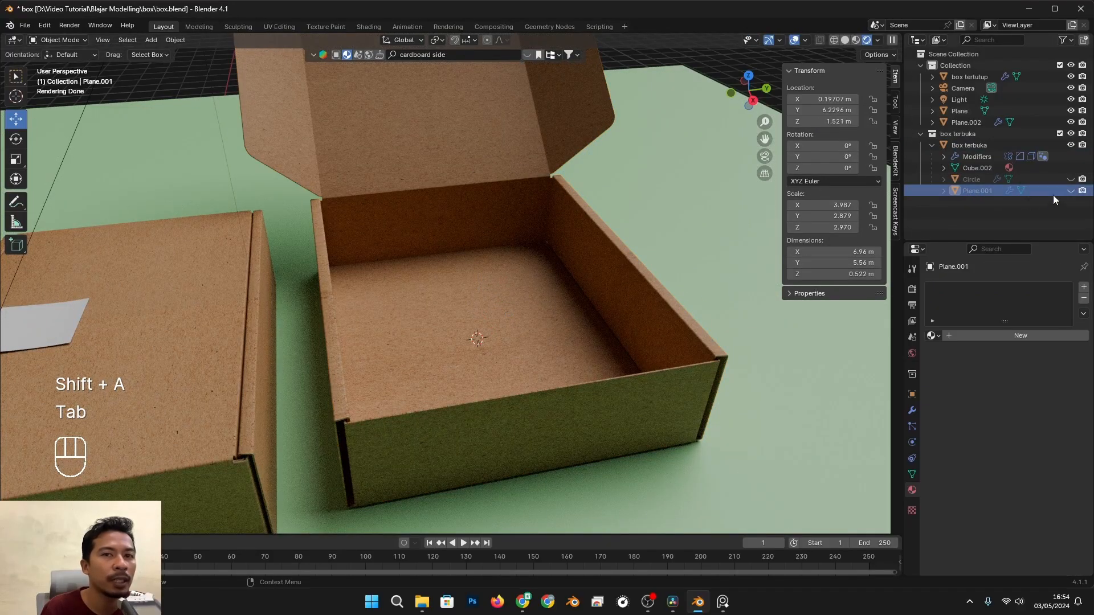
click(1070, 190)
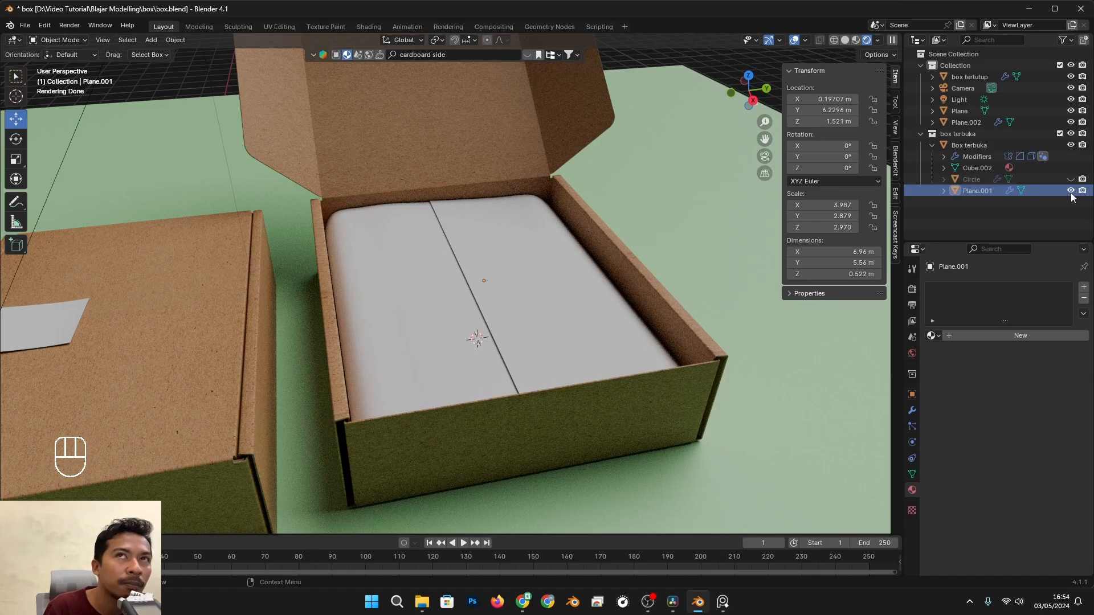
click(1071, 191)
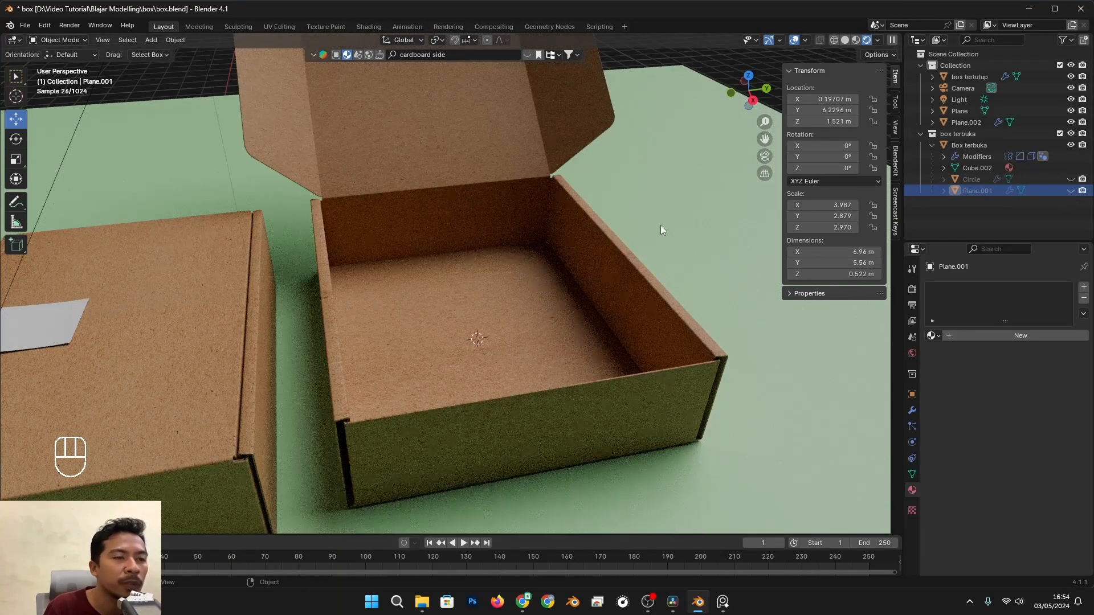
Add a plane at the 3D cursor, about 5.69 m square, and raise it to a Z location of about 0.114 m
key(shift+a)
mouse_move(499, 269)
click(544, 271)
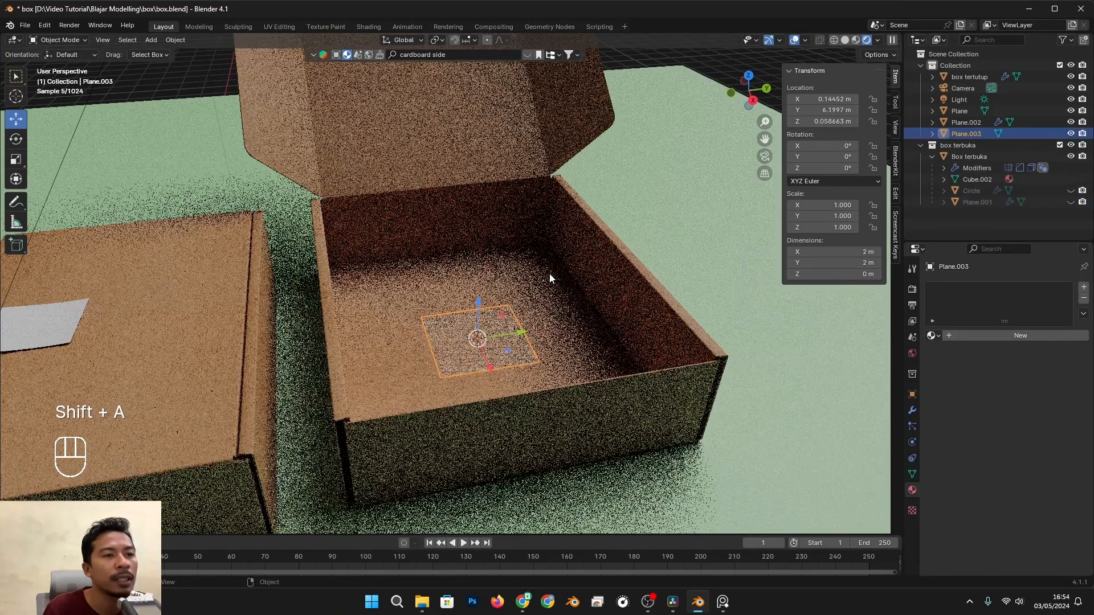
key(s)
click(719, 309)
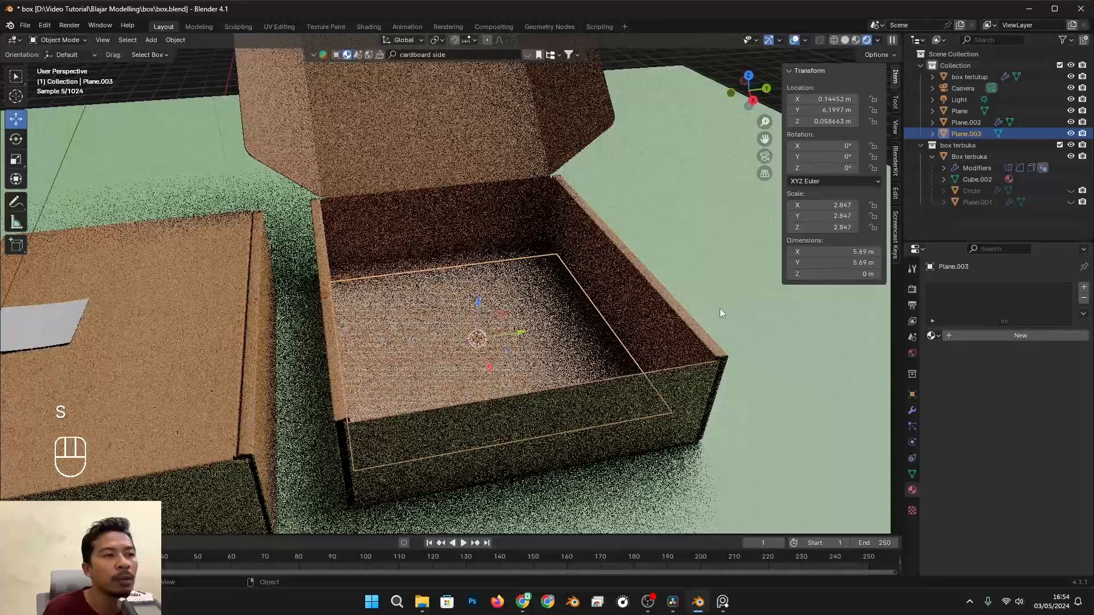
scroll(715, 310, up, 1)
shift+drag(483, 311, 488, 284)
Scale the new plane to fit the open box's floor, about 6.97 m along X and 5.59 m along Y
alt+drag(513, 293, 561, 354)
key(s)
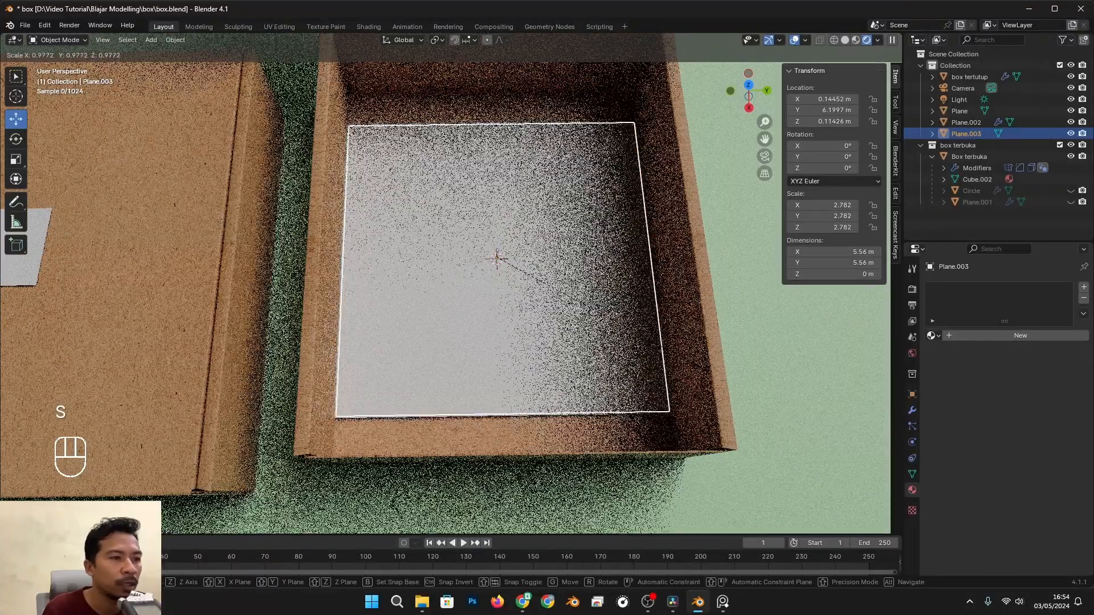
click(701, 371)
key(s)
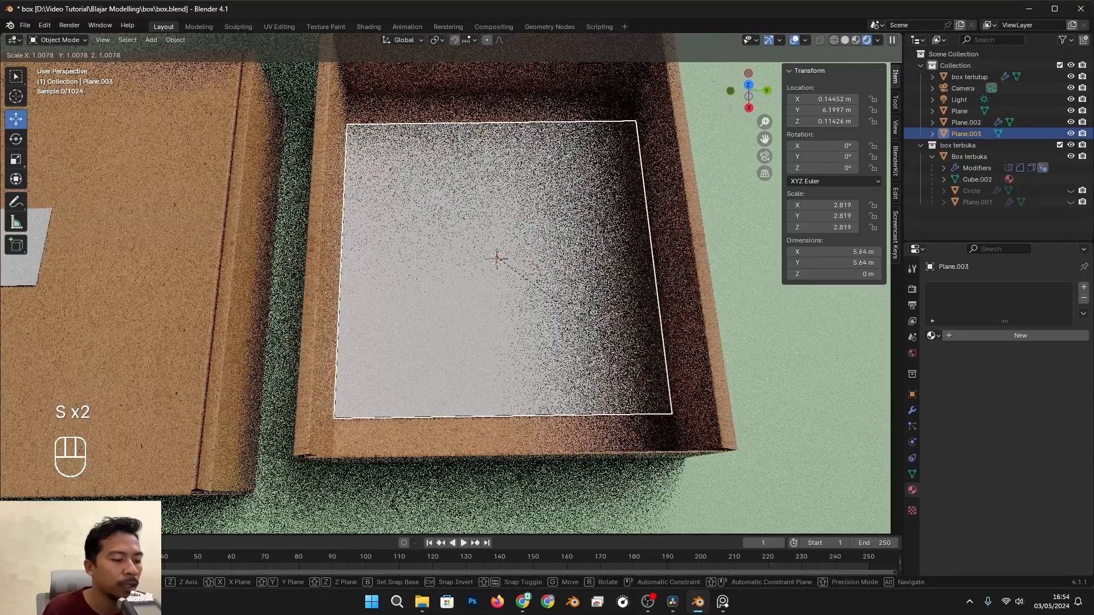
key(x)
click(655, 419)
alt+drag(655, 418, 606, 335)
key(s)
key(x)
click(711, 405)
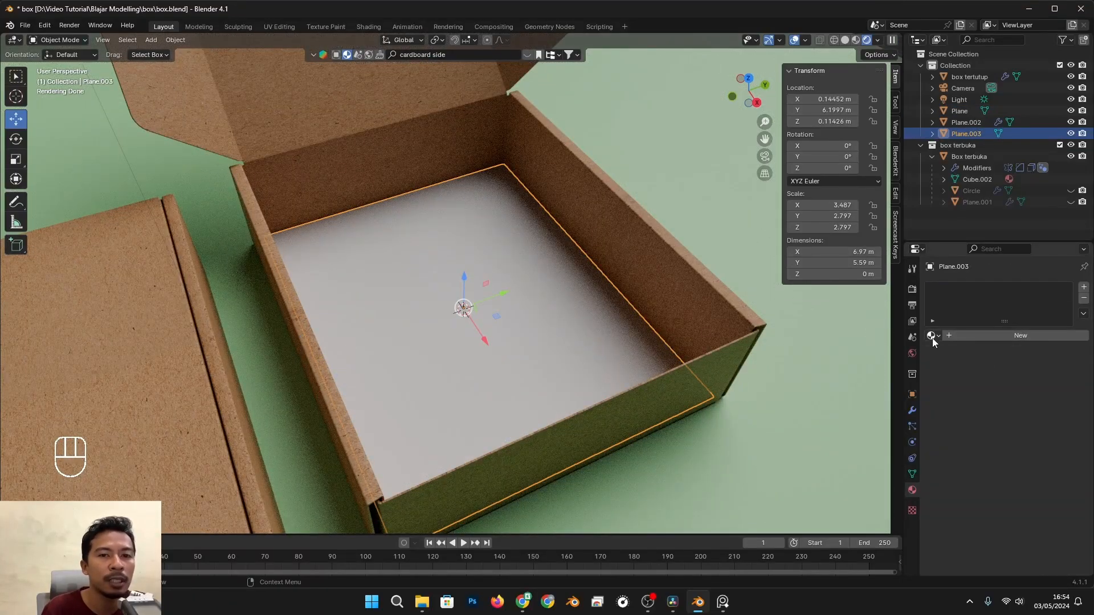
Try the existing Carbord side material on the floor plane and undo the assignment
click(932, 336)
click(975, 334)
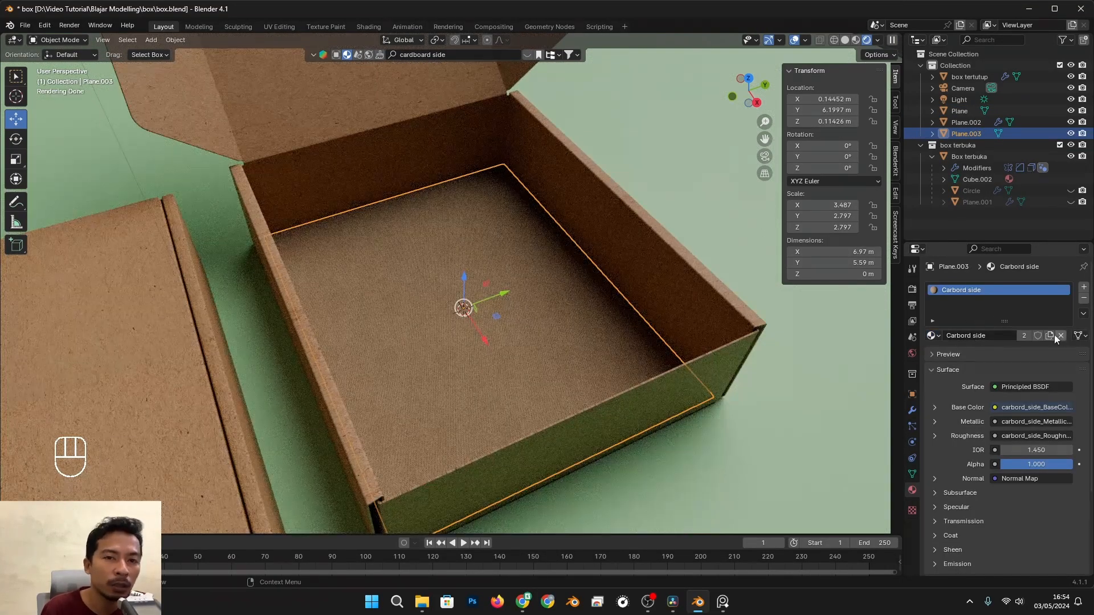
key(ctrl+z)
Give the open box's floor plane a new material with a salmon red base color
click(997, 337)
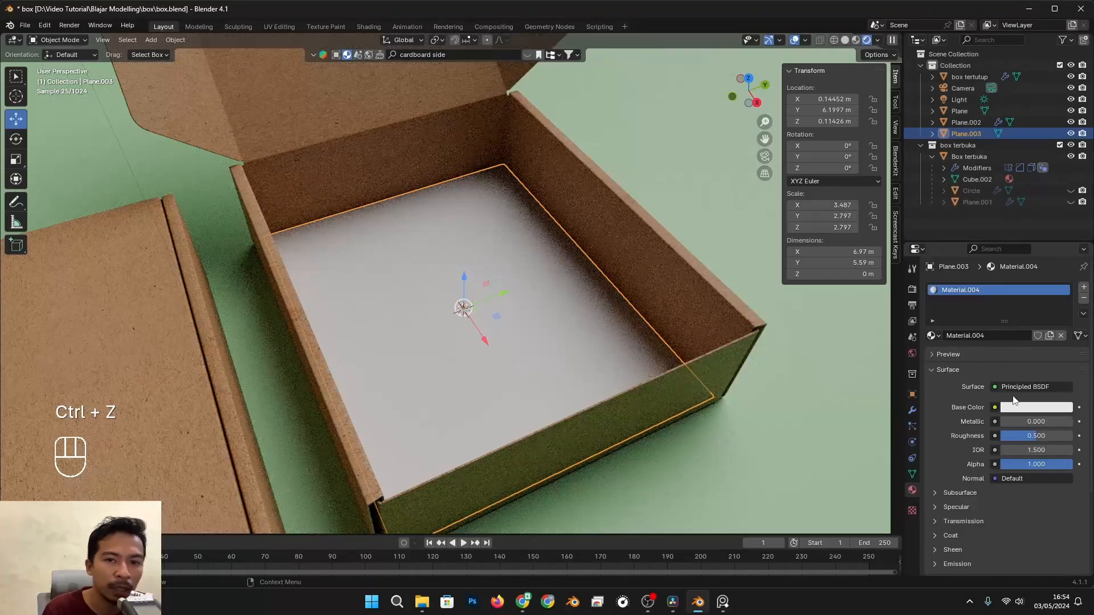
click(1035, 408)
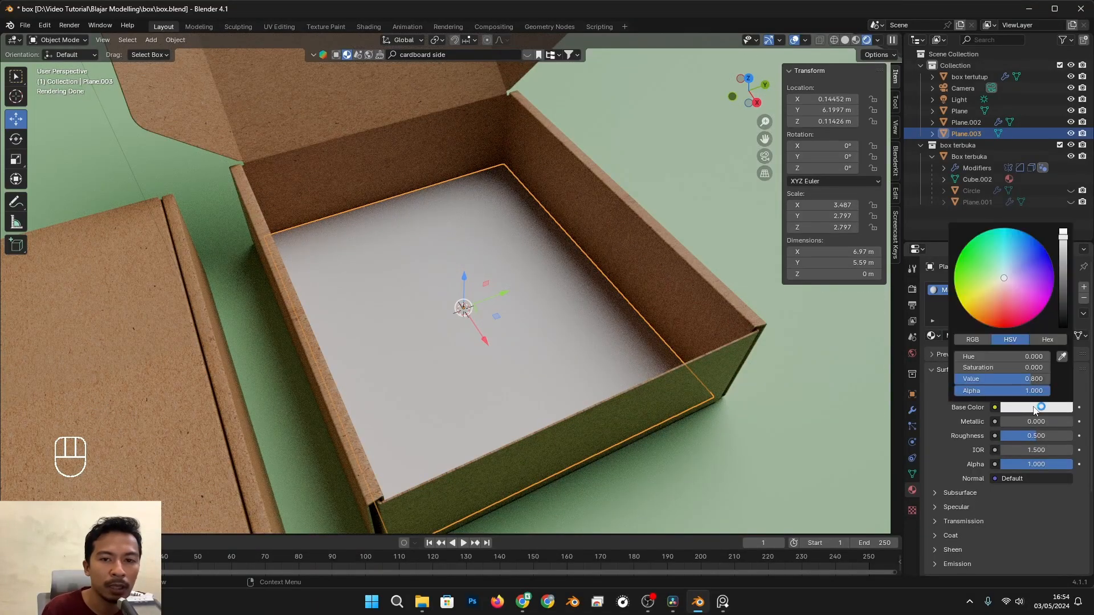
drag(1002, 307, 994, 306)
scroll(639, 174, down, 3)
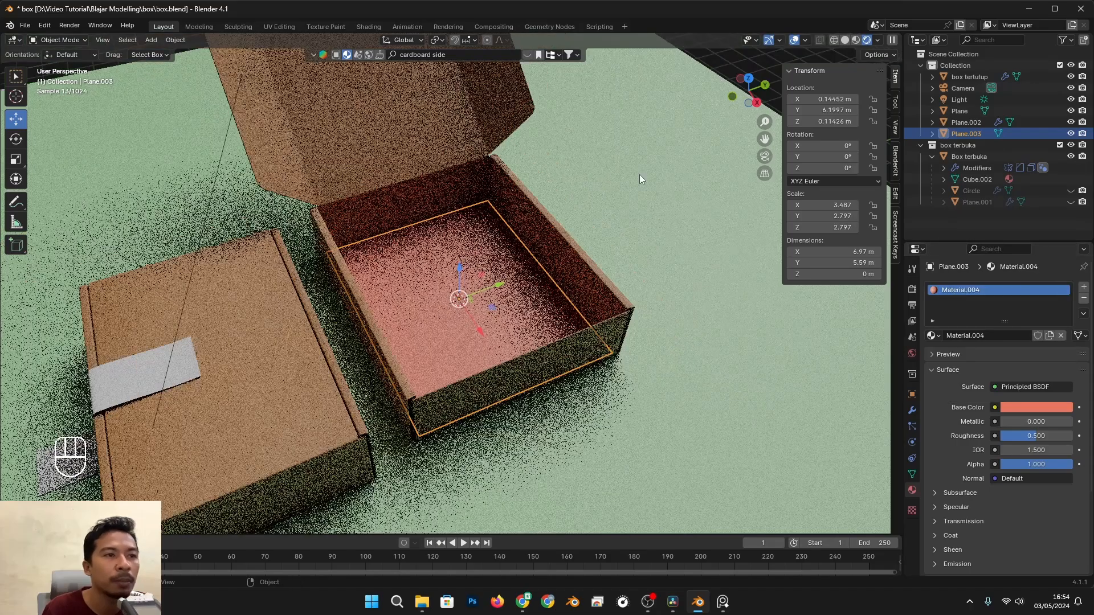
Move the ground plane into the box terbuka collection and make that collection active
click(639, 175)
scroll(623, 381, down, 3)
alt+drag(623, 381, 585, 394)
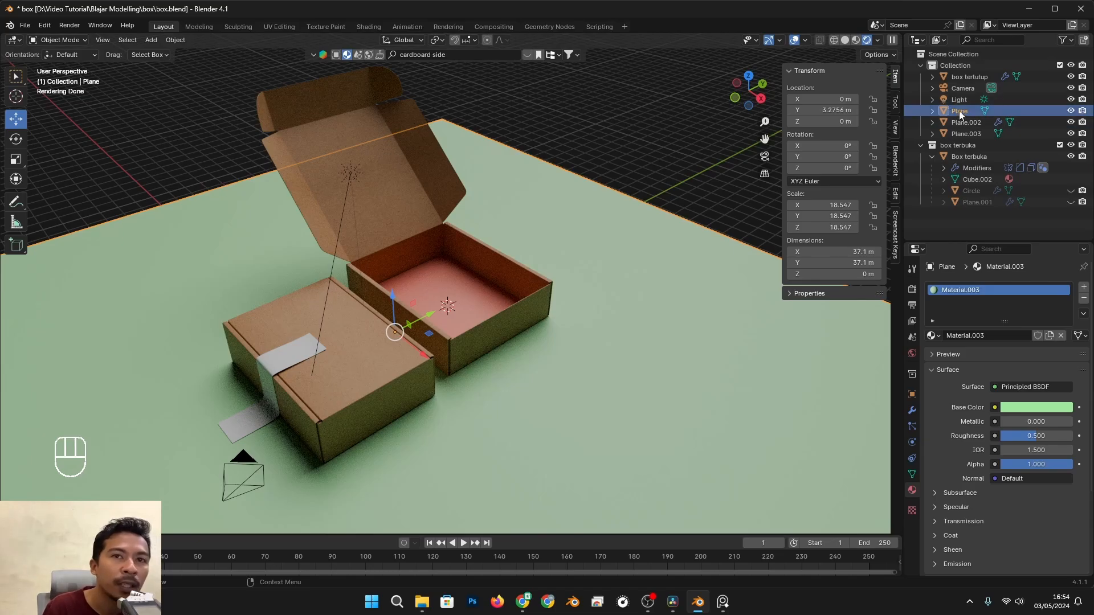
drag(959, 110, 967, 149)
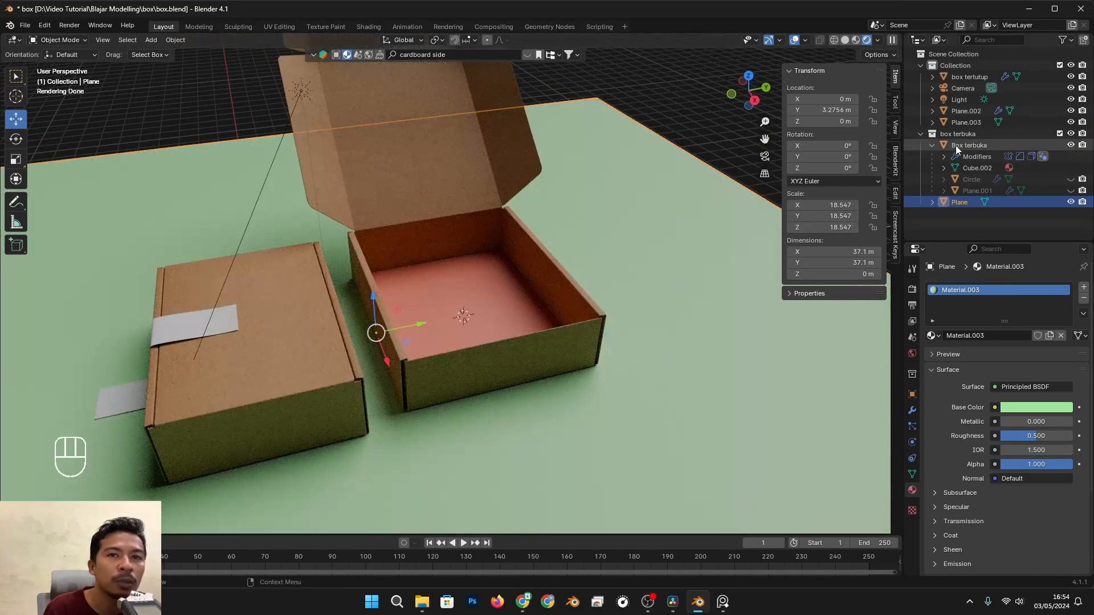
click(970, 136)
Parent the red floor plane to the open box using Object (Keep Transform)
scroll(429, 323, down, 2)
click(463, 300)
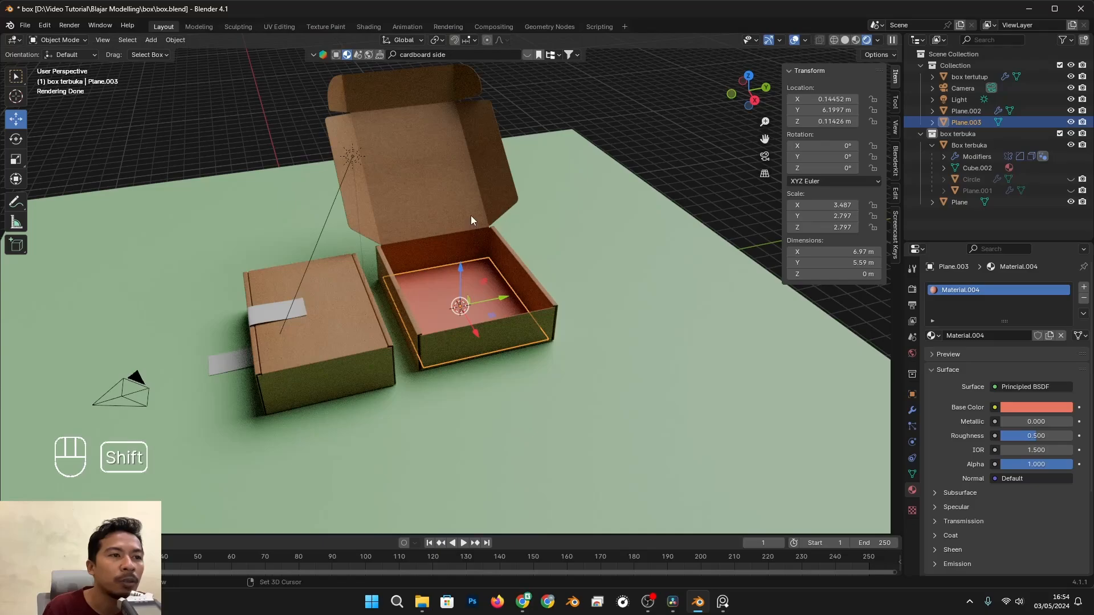
shift+click(461, 200)
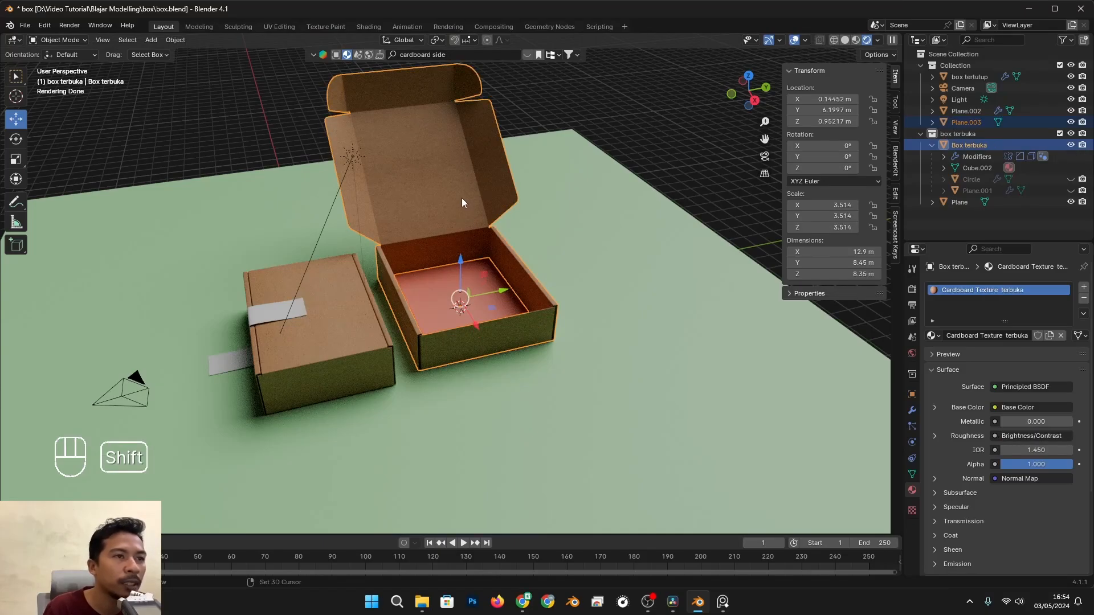
key(ctrl+p)
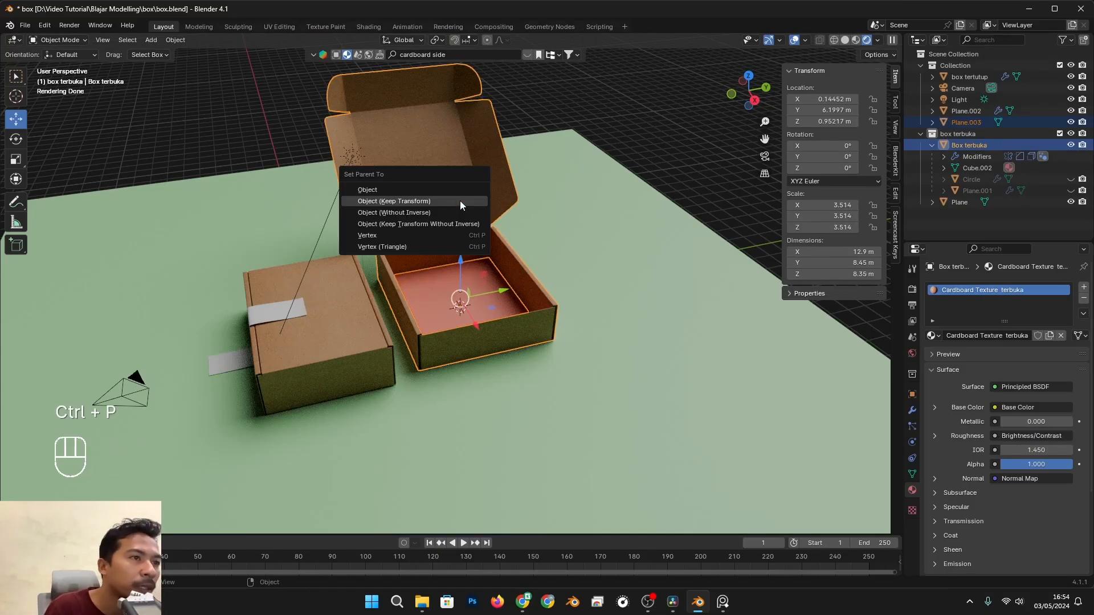
click(459, 200)
click(547, 225)
click(634, 89)
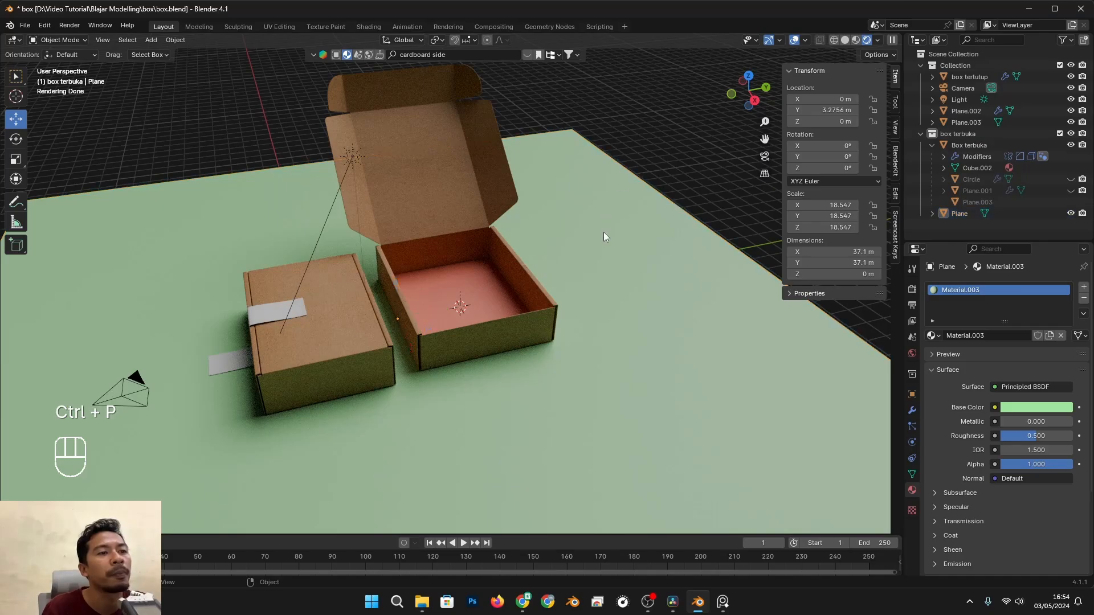
Move the open box along Y away from the closed box, to a Y location of about 7.07 m
middle_drag(603, 232, 598, 274)
click(544, 291)
key(g)
key(y)
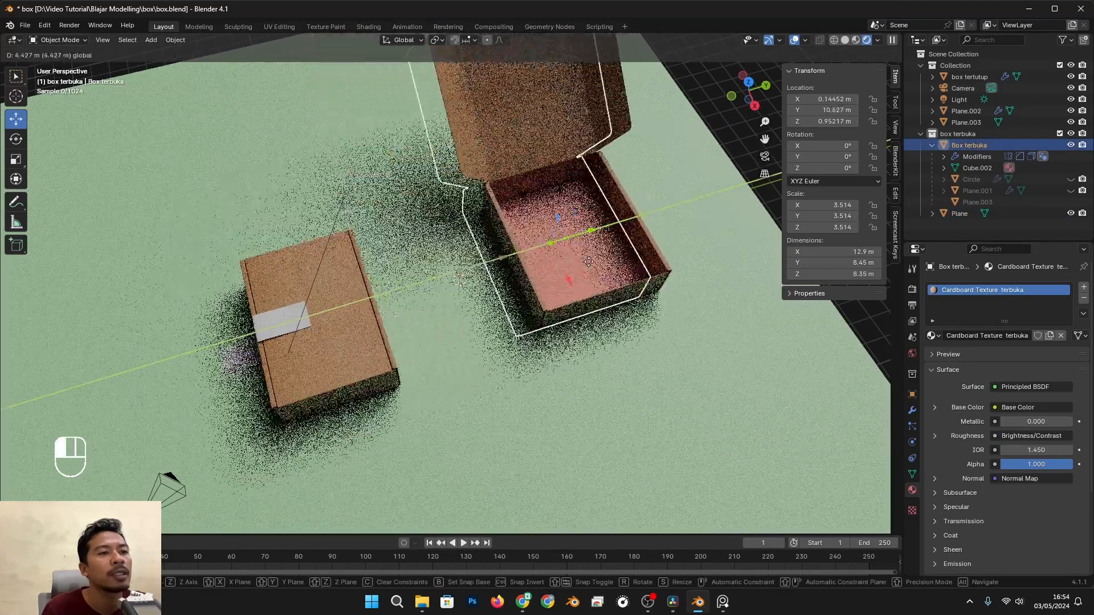
click(533, 282)
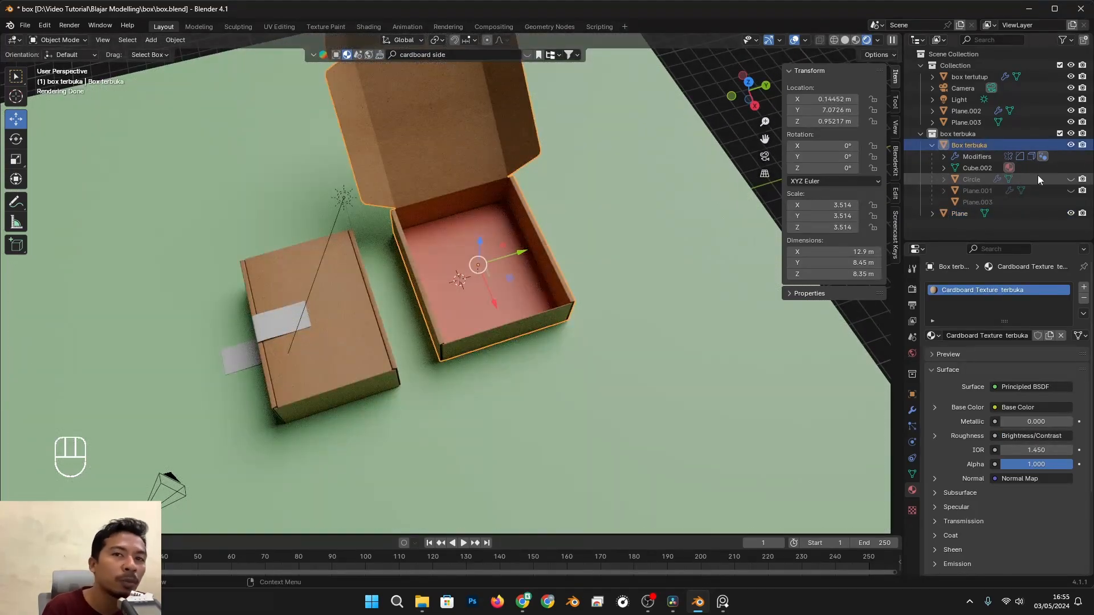
Temporarily show the Circle and Plane.001 objects inside the open box, then hide both again
click(1070, 191)
click(1071, 179)
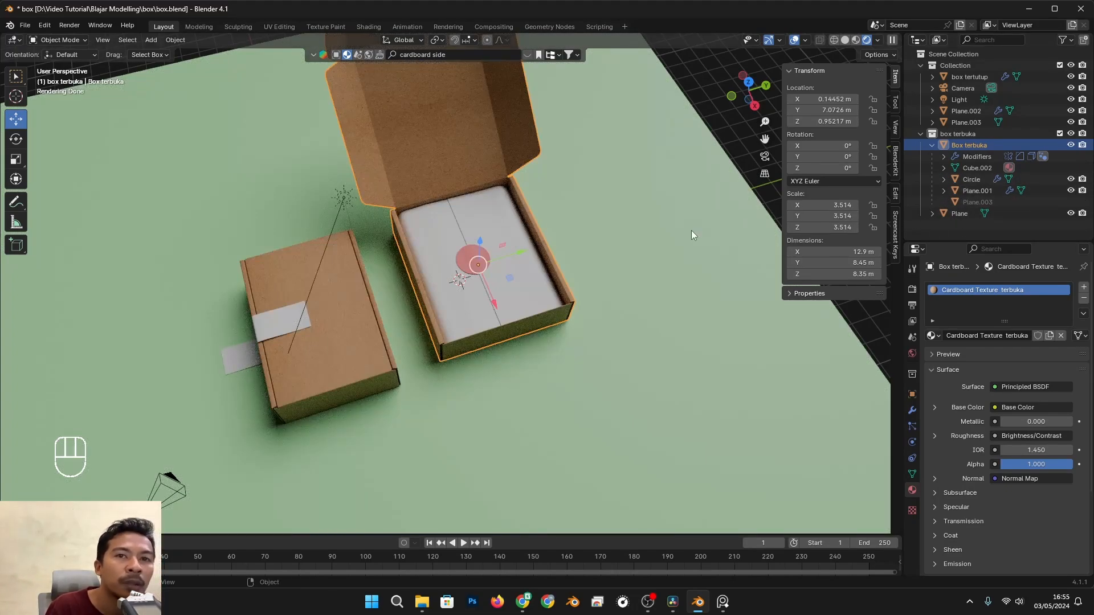
click(528, 286)
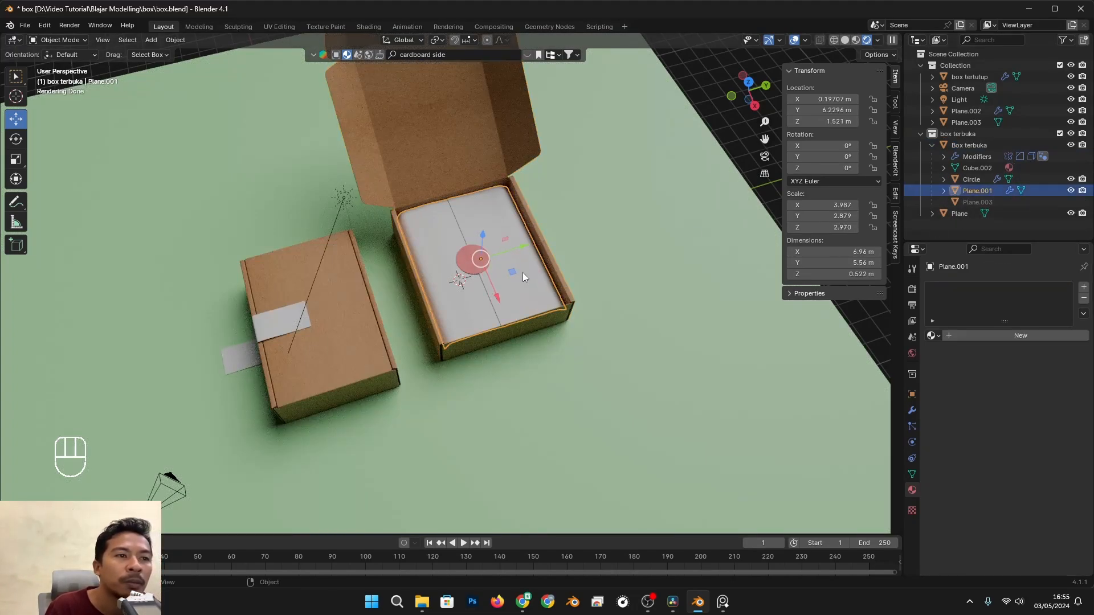
click(1068, 191)
click(1069, 179)
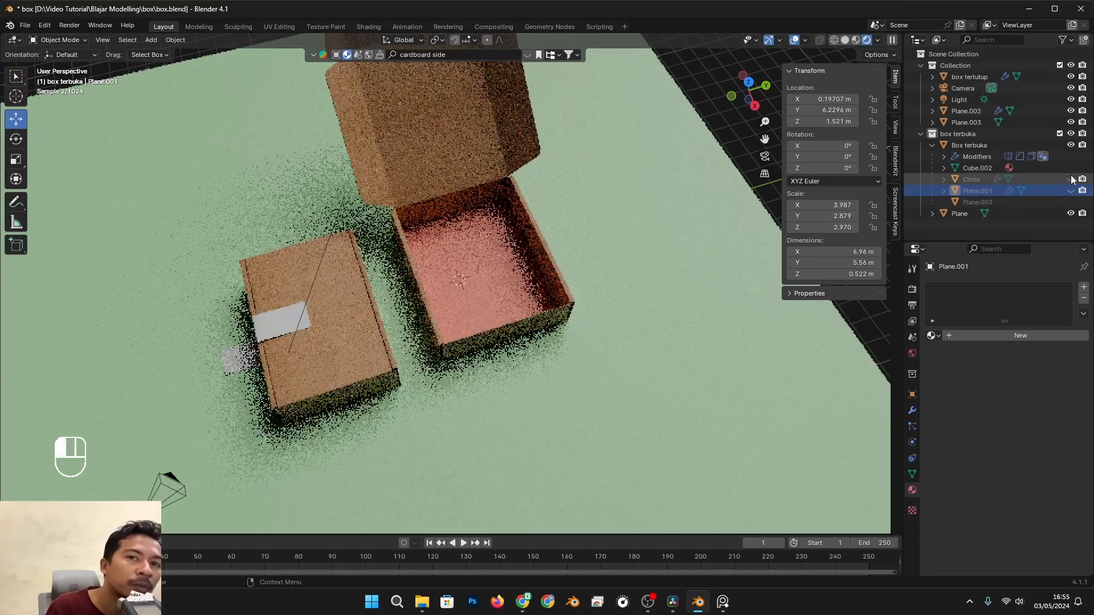
Check the red floor plane's place in the object hierarchy and try lifting it, cancelling the move
middle_drag(637, 219, 558, 268)
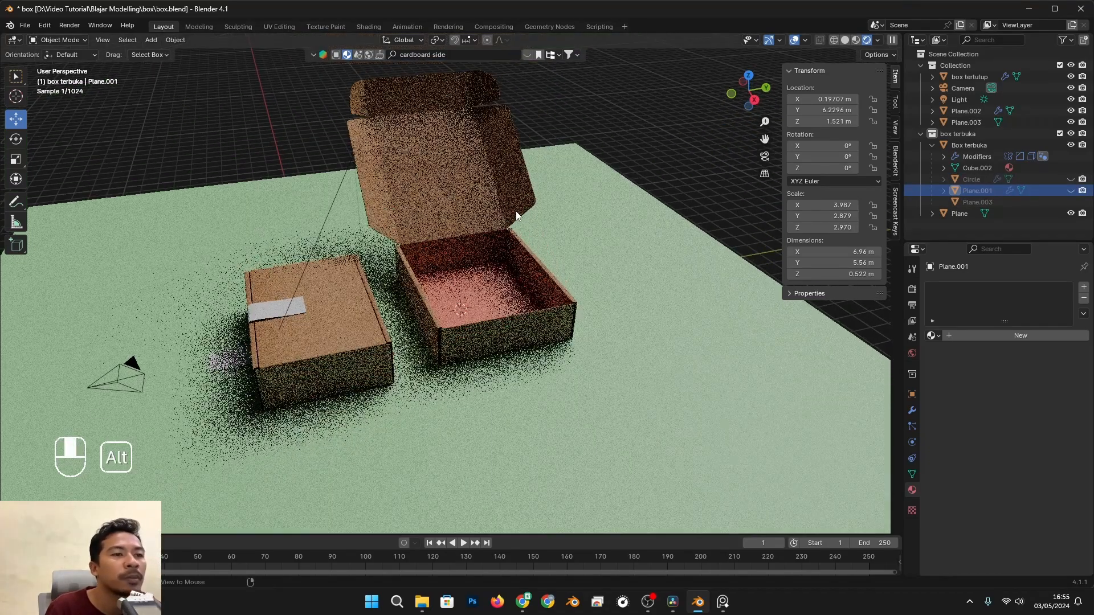
click(521, 299)
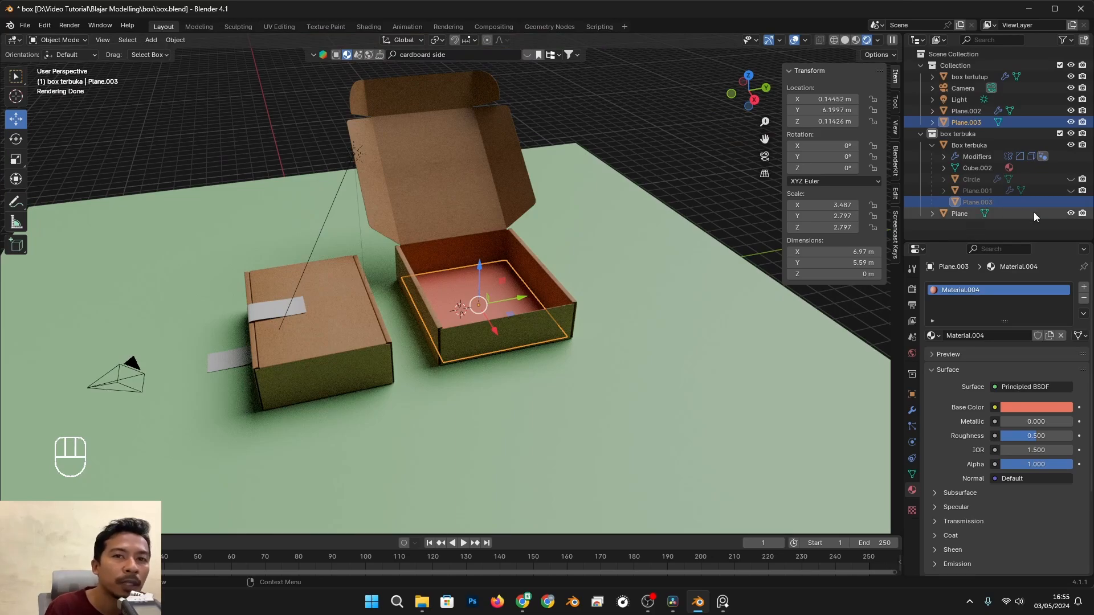
click(997, 202)
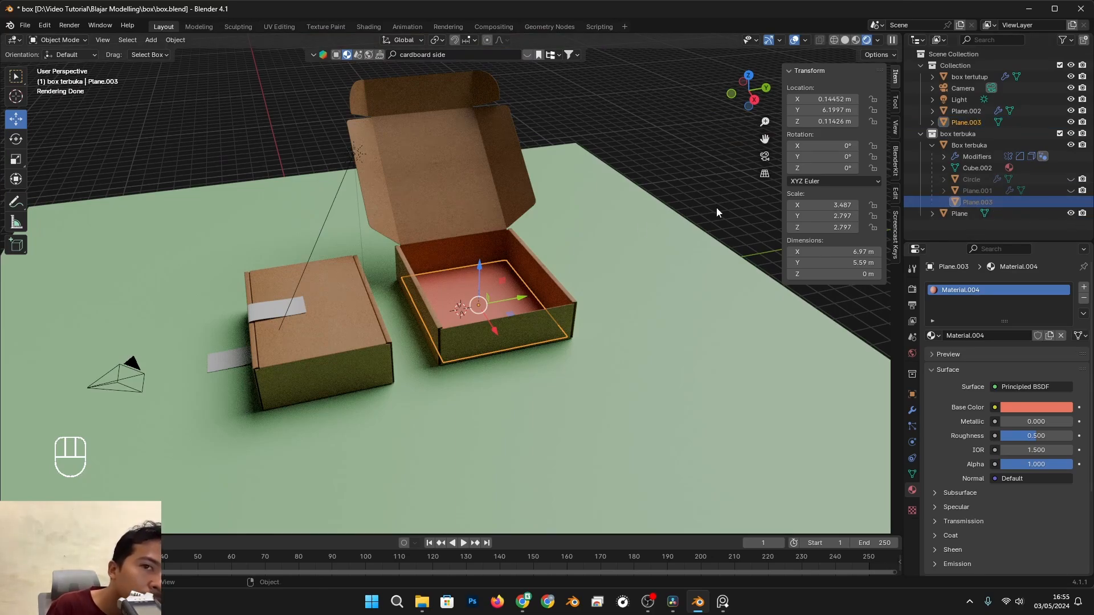
drag(481, 267, 482, 243)
right_click(481, 243)
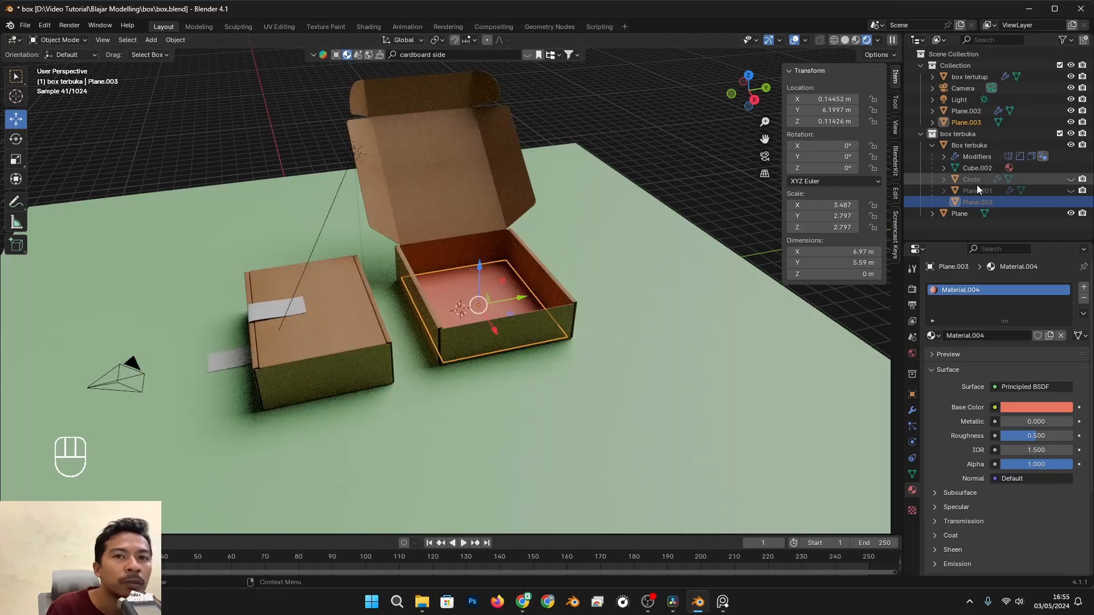
click(1011, 170)
click(481, 263)
click(485, 286)
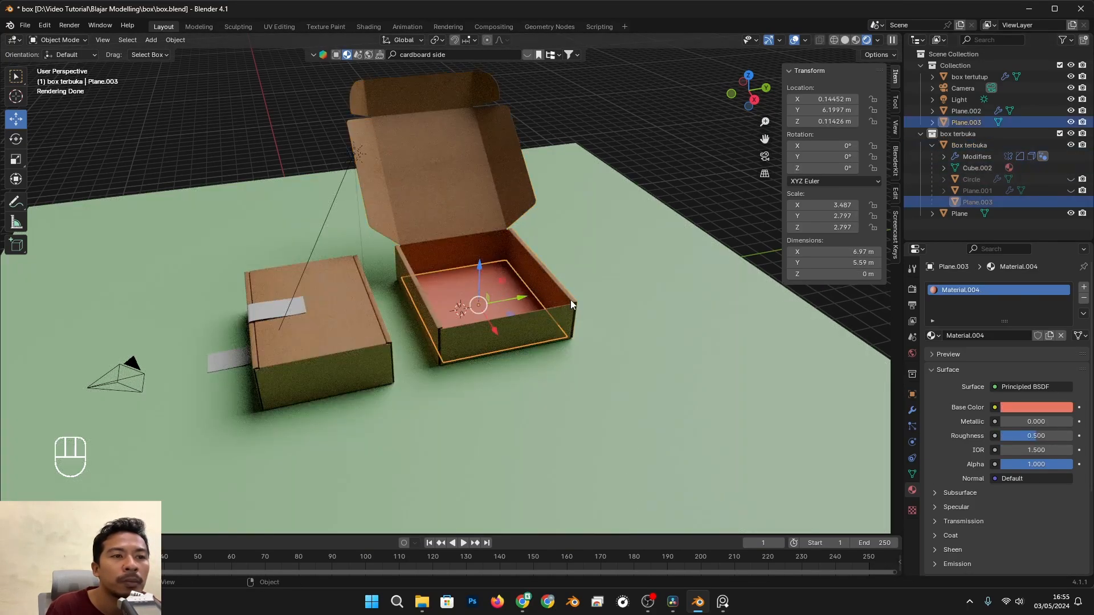
Scale the green ground plane up uniformly to about 69.2 m along X and Y
scroll(628, 322, down, 3)
click(627, 322)
scroll(500, 326, up, 3)
alt+drag(500, 326, 548, 385)
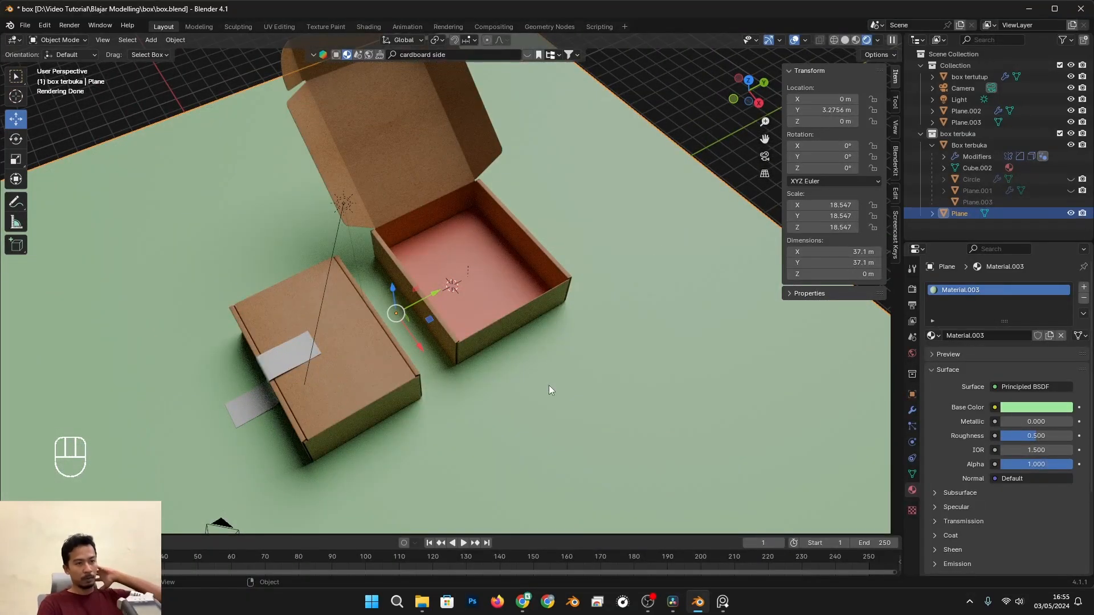
scroll(549, 385, down, 5)
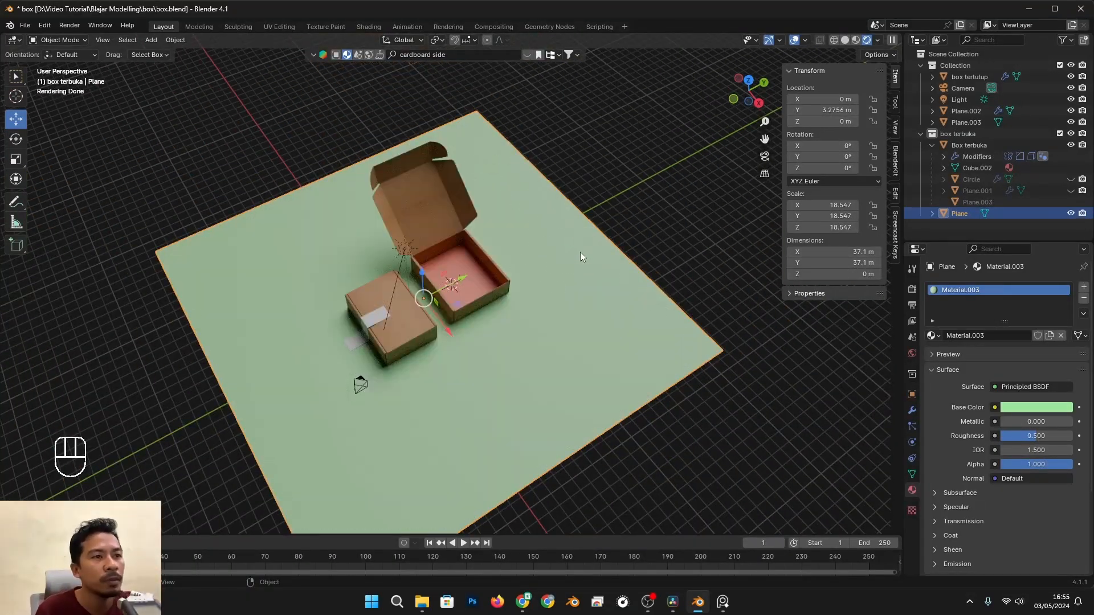
key(s)
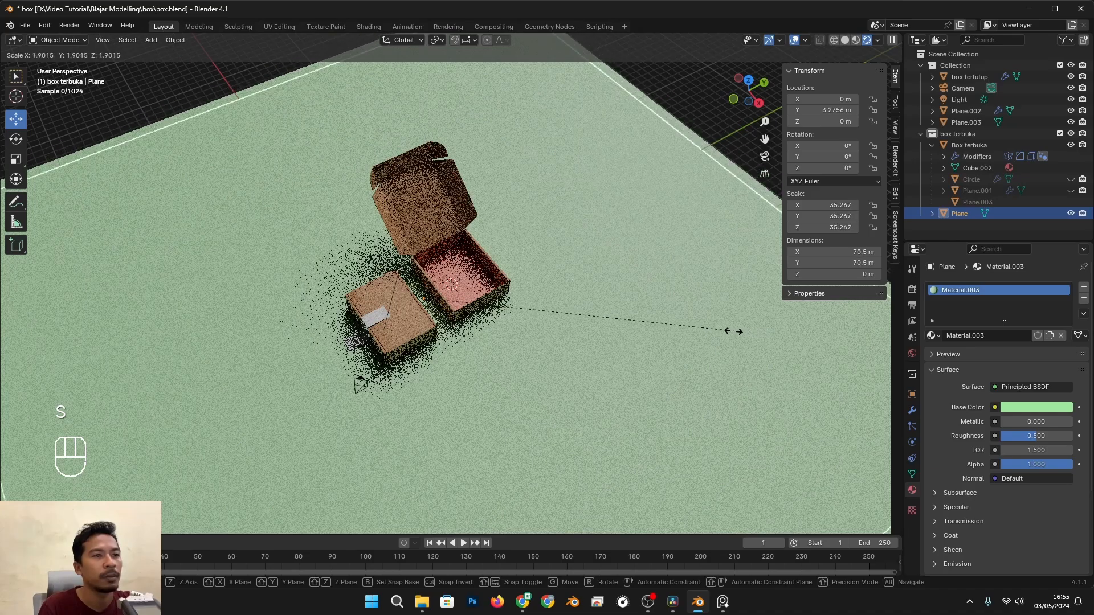
click(719, 326)
scroll(639, 343, up, 4)
alt+drag(555, 375, 658, 351)
scroll(659, 351, down, 4)
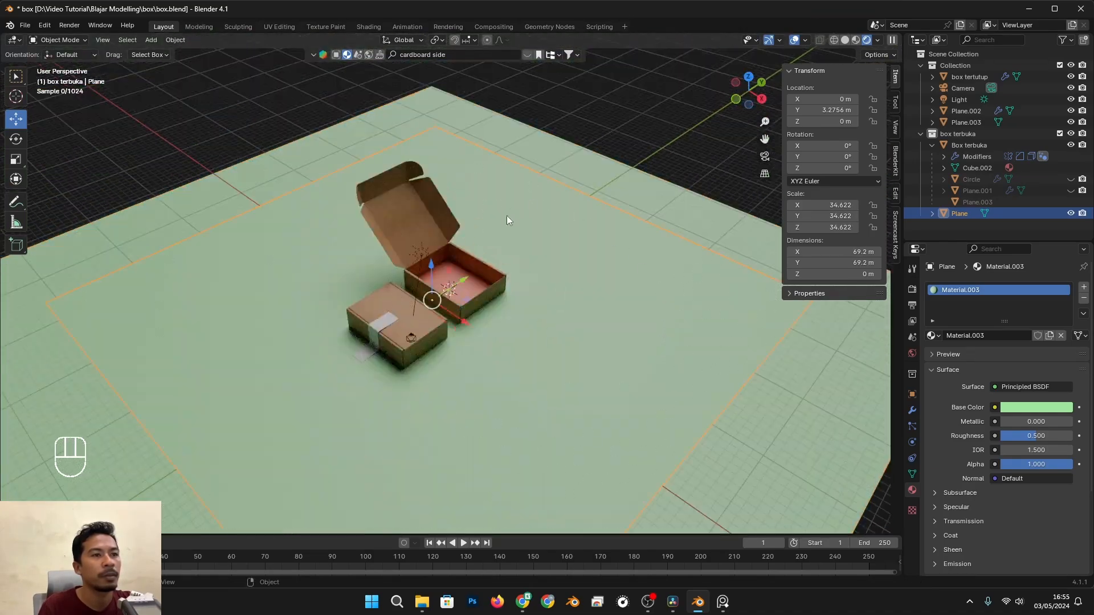
scroll(506, 211, down, 6)
scroll(503, 207, up, 7)
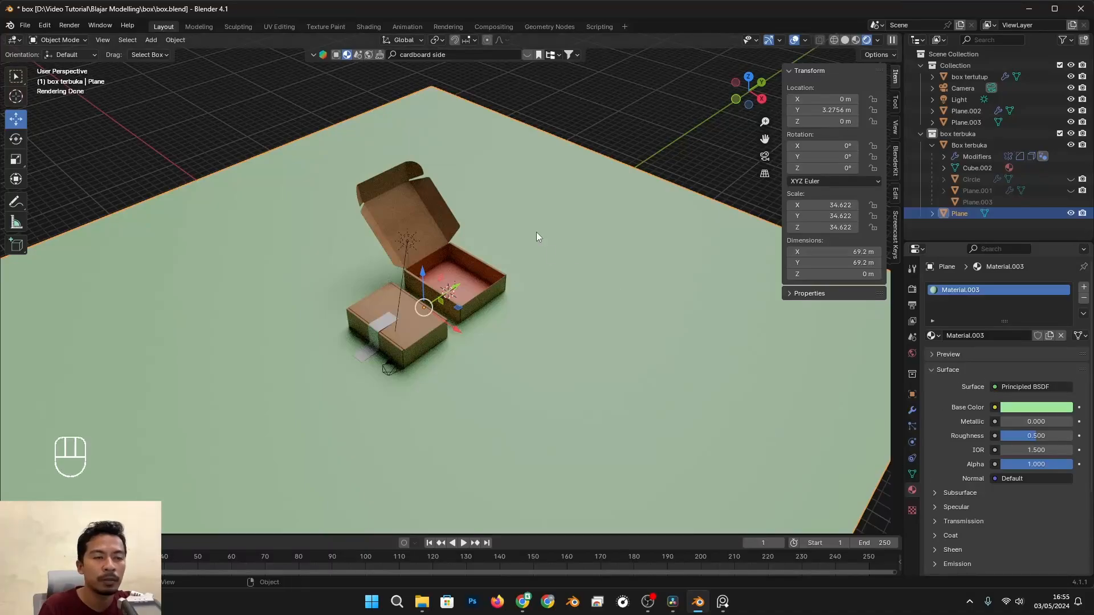
Set the sun light's strength to 5 in solid shading and return the viewport to rendered shading
key(z)
click(410, 246)
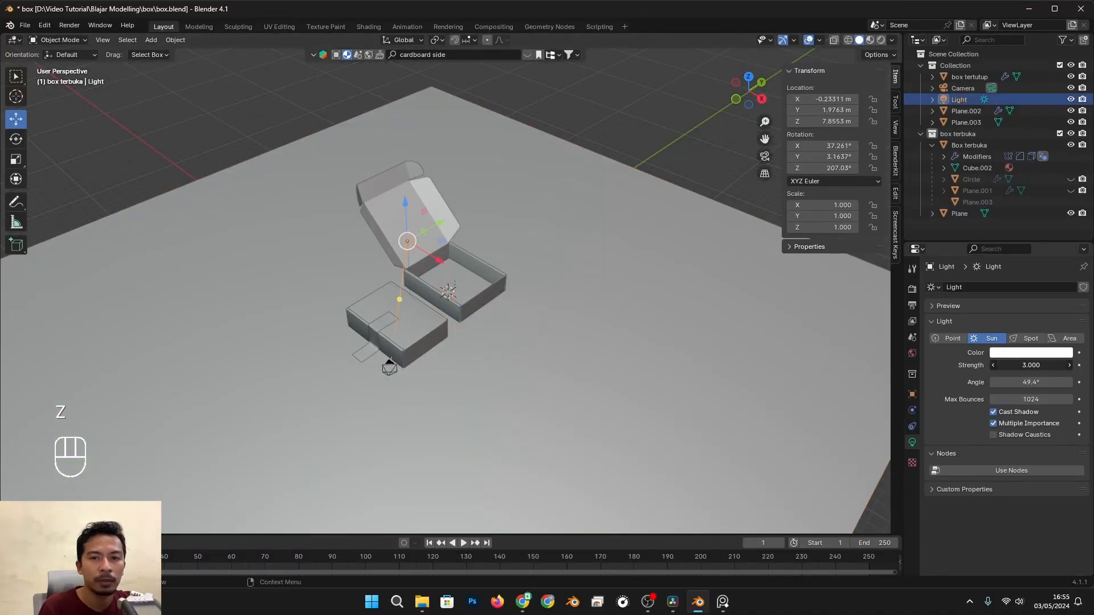
key(Return)
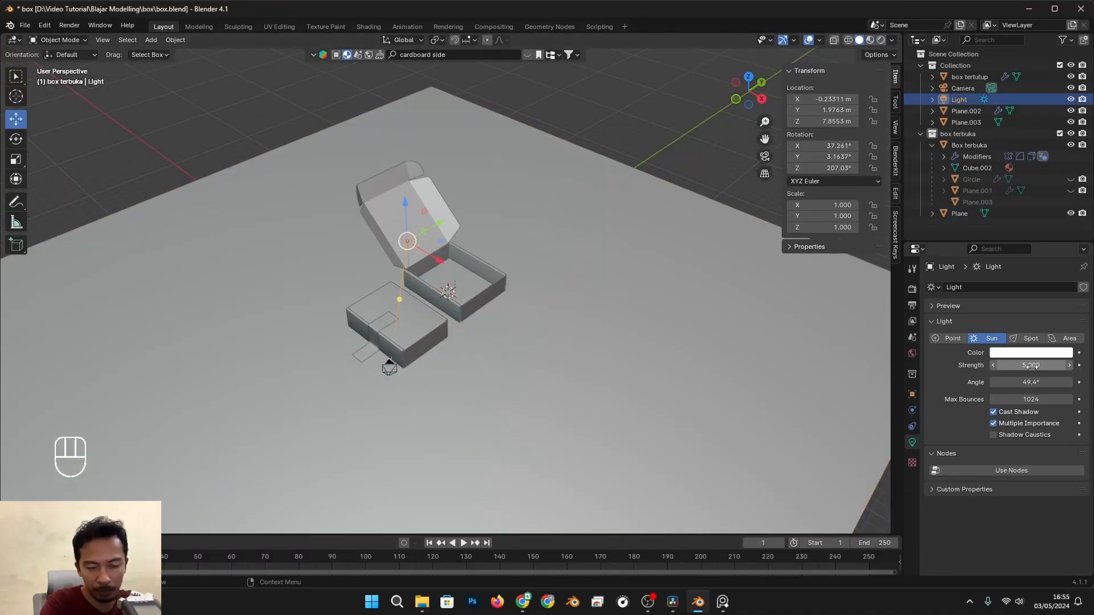
click(882, 40)
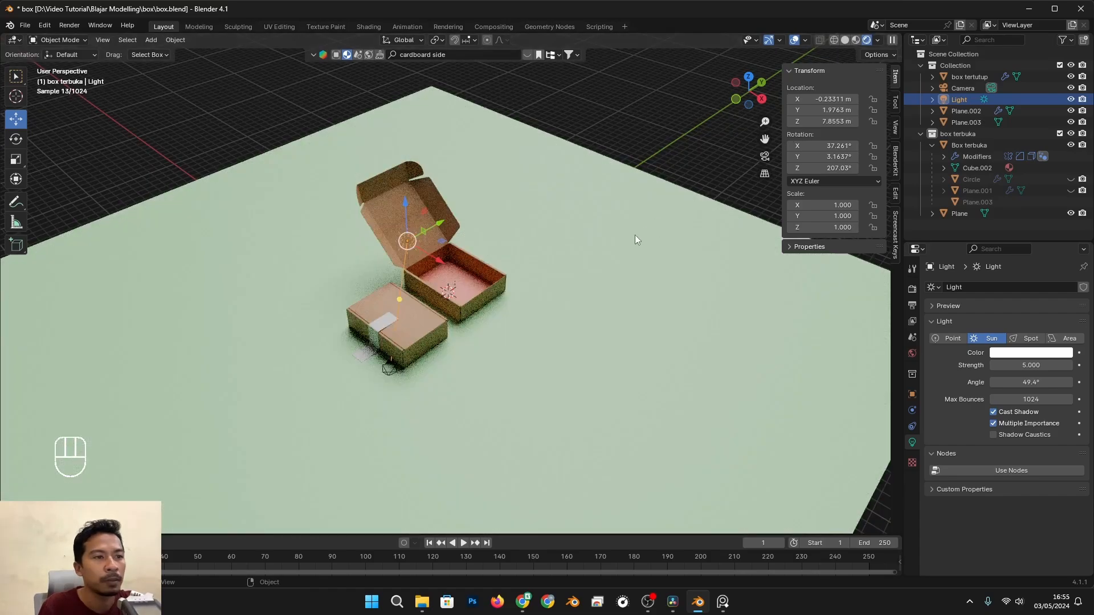
scroll(541, 329, up, 5)
scroll(590, 337, down, 2)
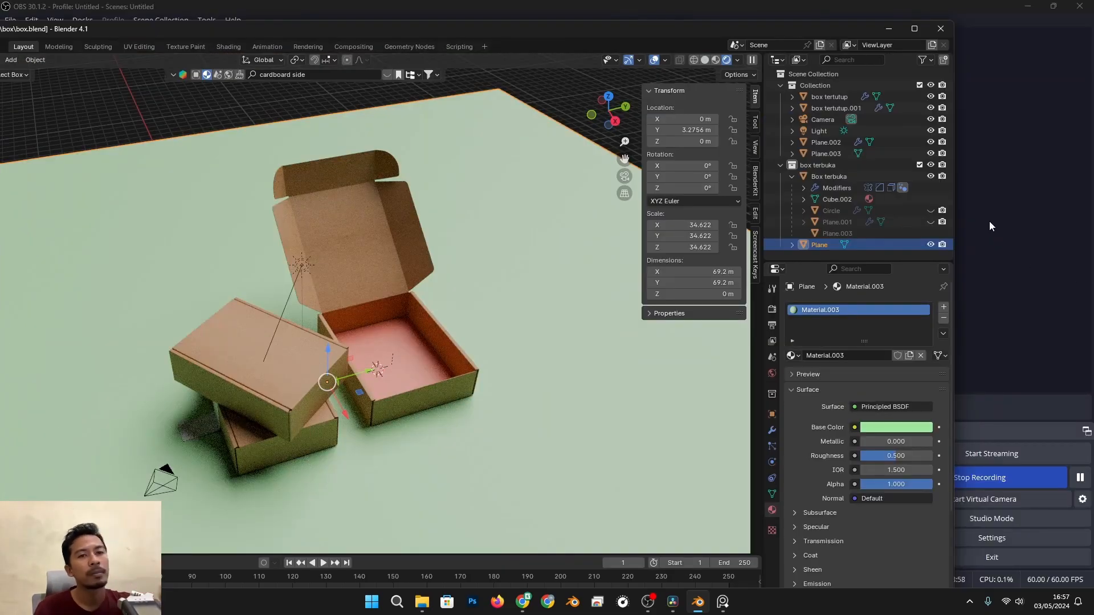
Show the Circle and Plane.001 objects inside the open box and inspect the box arrangement from several angles
drag(930, 210, 930, 221)
click(447, 305)
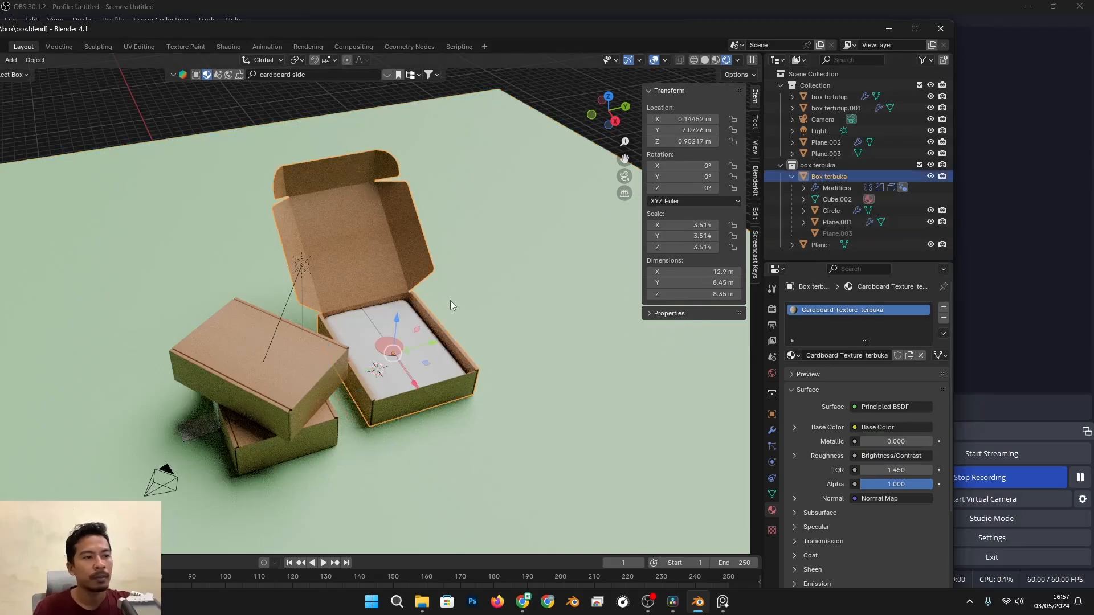
middle_drag(450, 305, 449, 247)
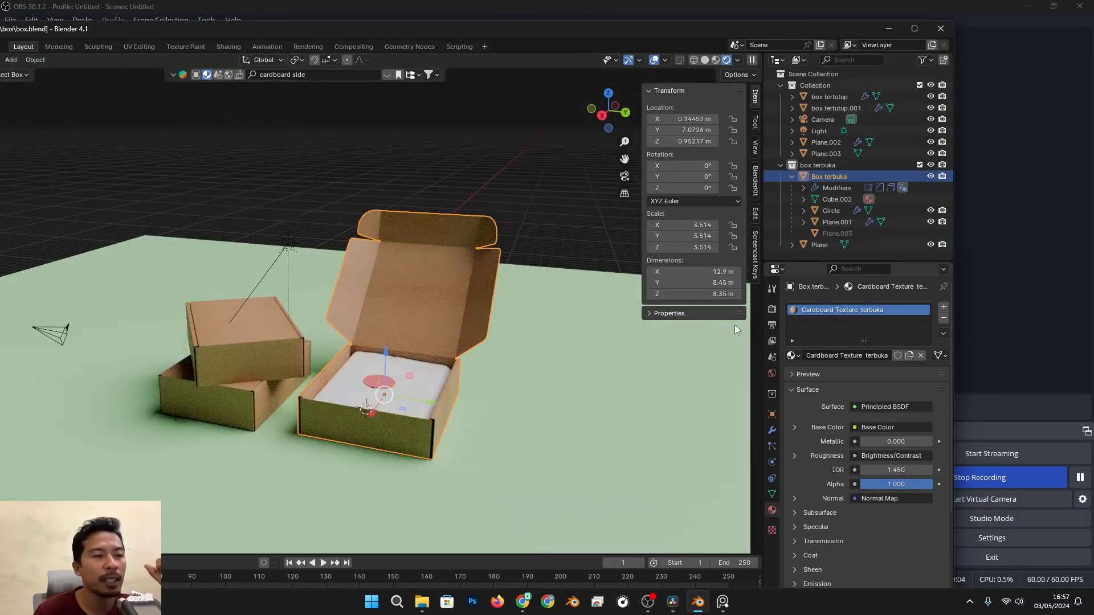
click(545, 215)
scroll(416, 265, up, 3)
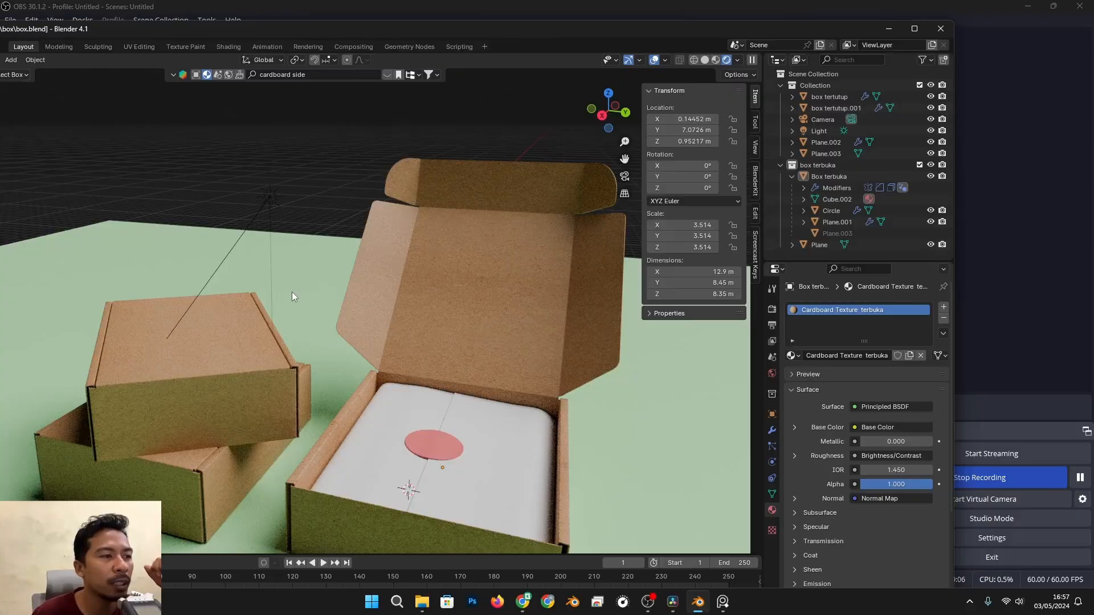
middle_drag(292, 297, 415, 311)
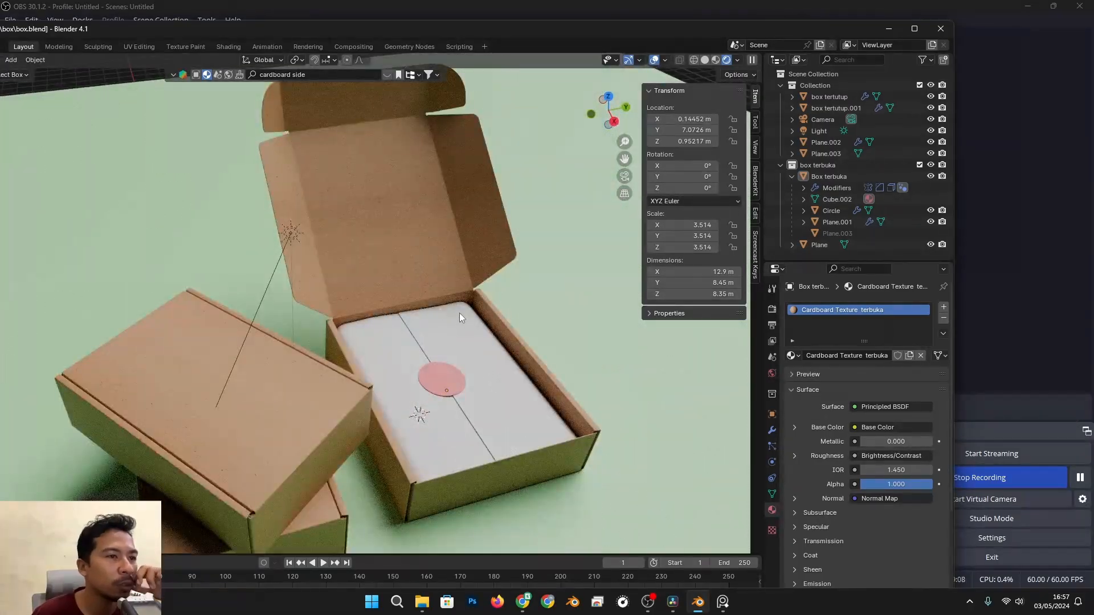
scroll(459, 313, down, 2)
middle_drag(365, 424, 421, 388)
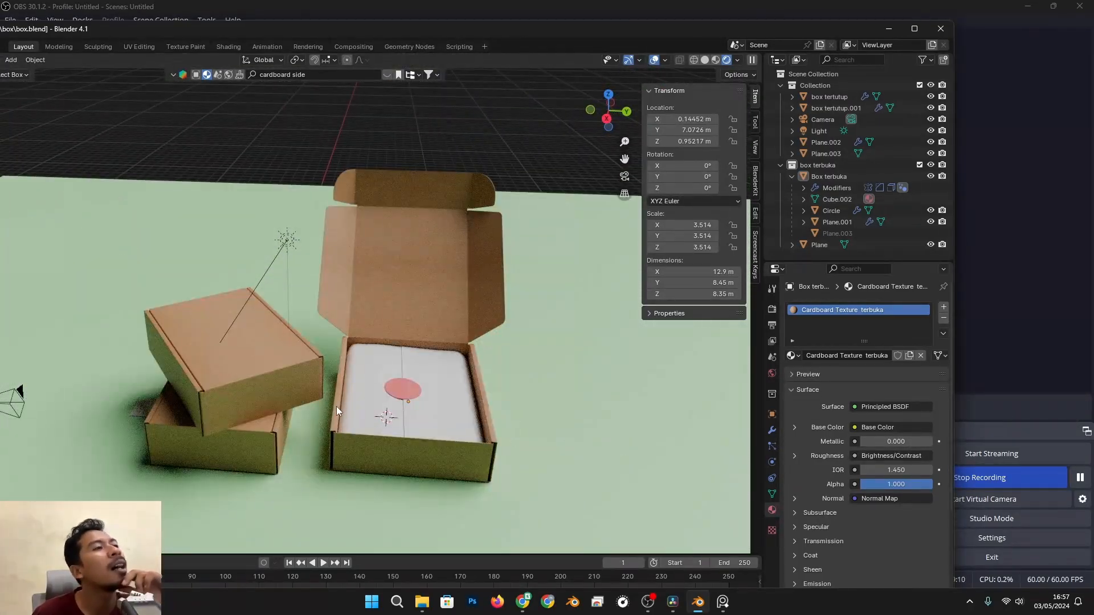
middle_drag(330, 400, 439, 419)
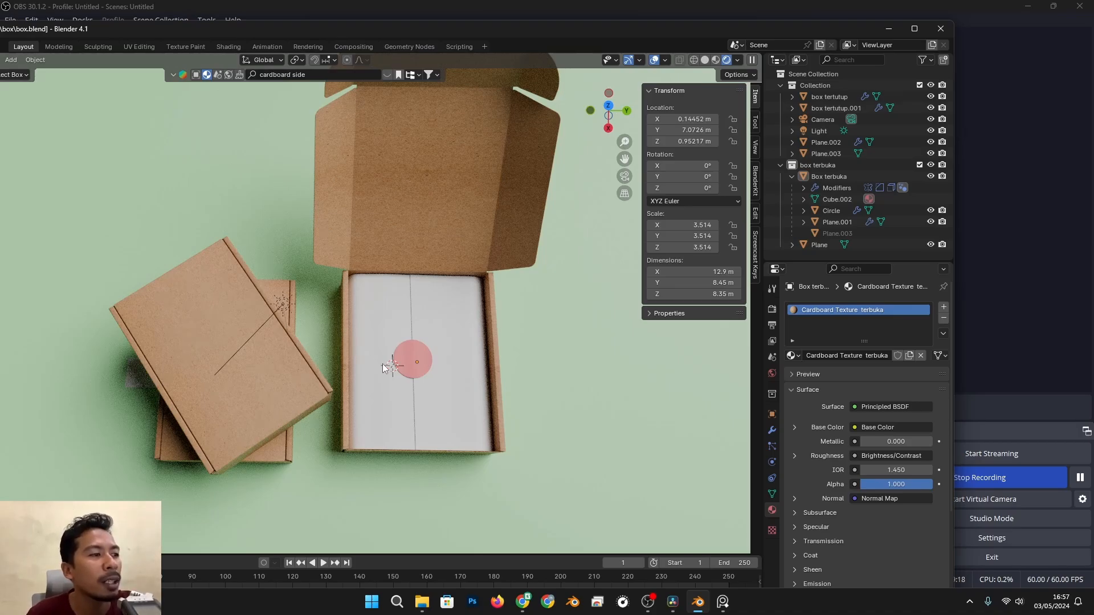
Delete the tilted closed box stacked on top of the other closed box
middle_drag(383, 364, 302, 423)
click(363, 319)
key(x)
click(364, 318)
scroll(364, 318, up, 2)
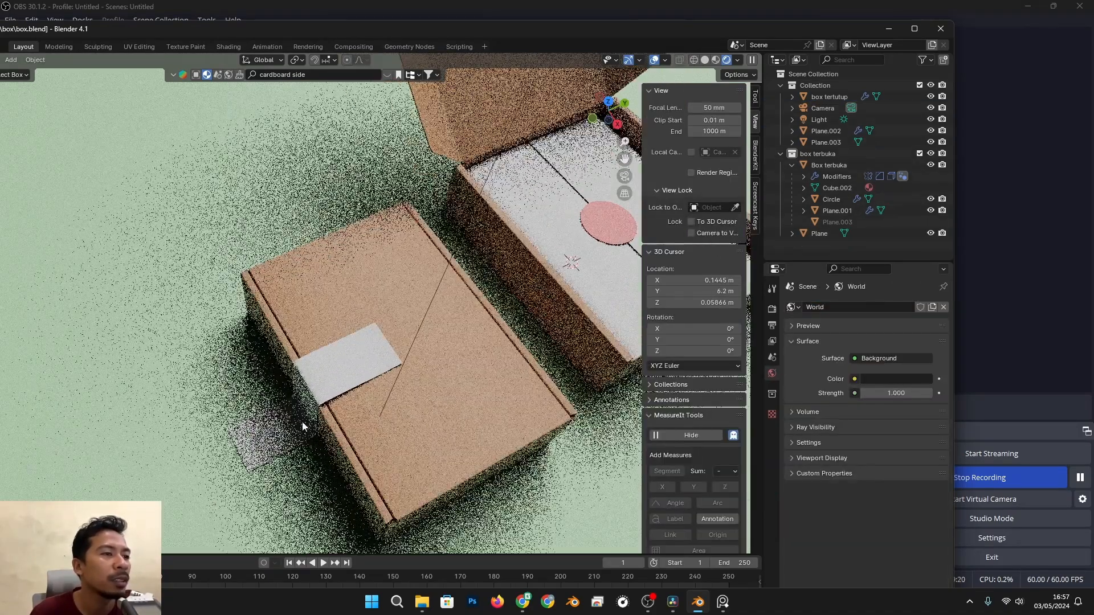